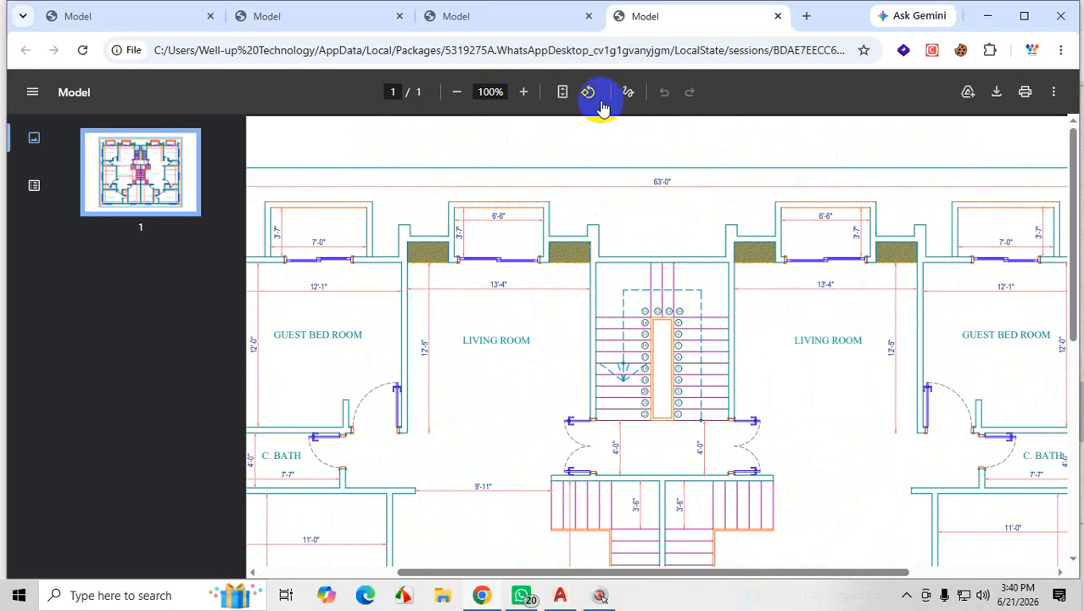
# Examine the floor plan PDF up close and as a whole, covering its rooms, staircases and dimensions
pyautogui.click(523, 92)
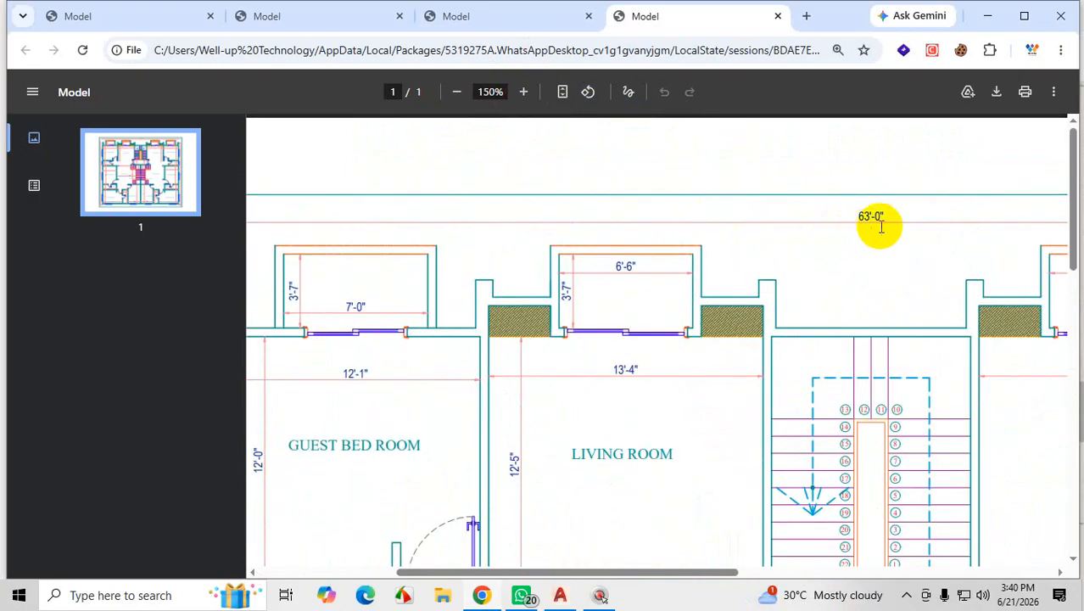
pyautogui.scroll(-5, 697, 485)
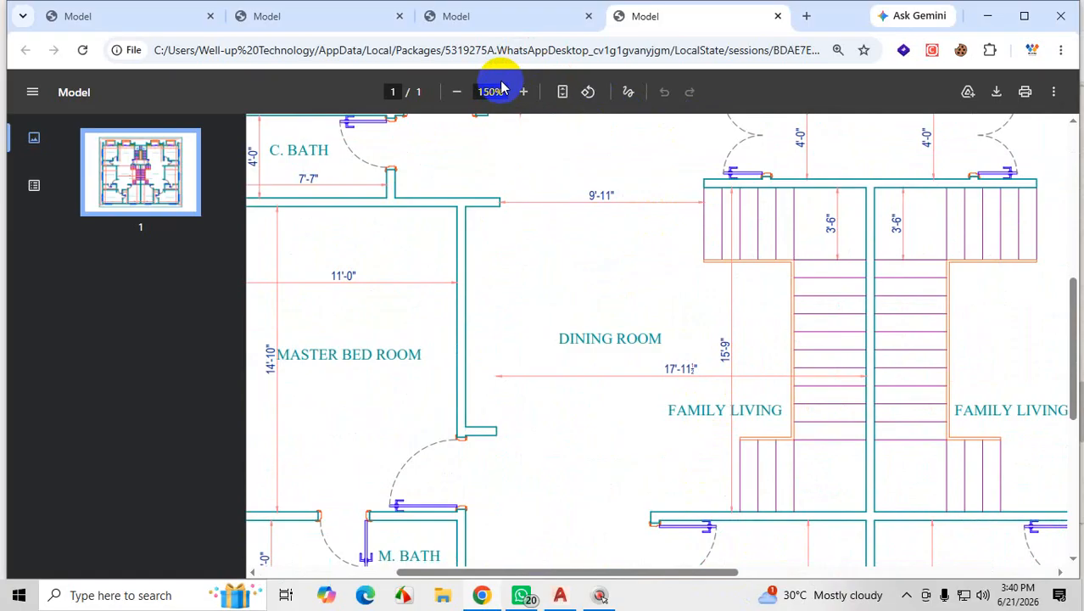
pyautogui.click(457, 92)
pyautogui.click(457, 92)
pyautogui.click(457, 92)
pyautogui.click(457, 91)
pyautogui.click(456, 92)
pyautogui.click(456, 92)
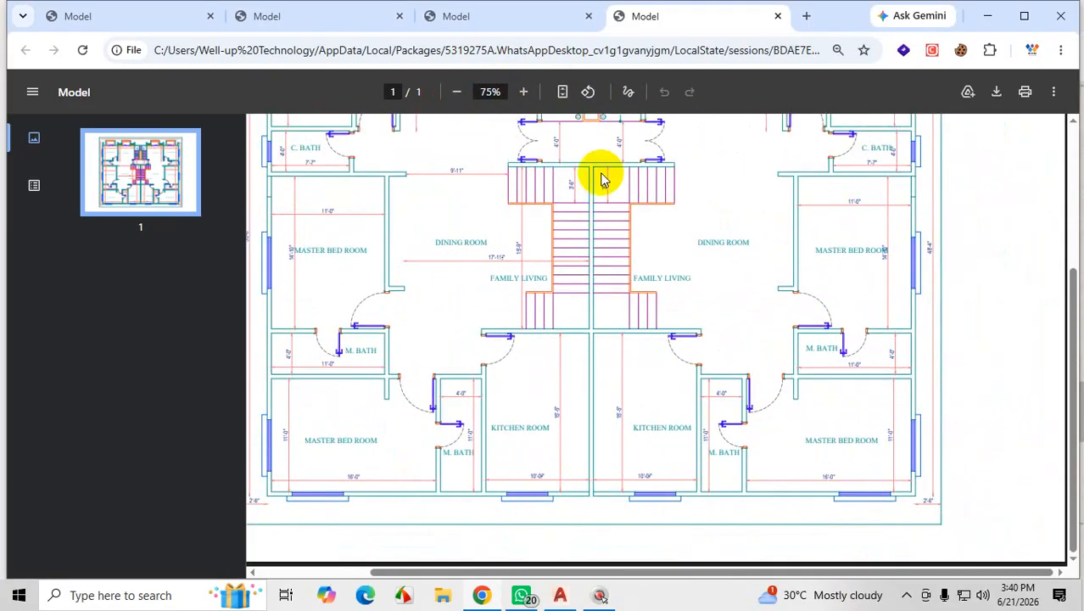
pyautogui.scroll(3, 949, 245)
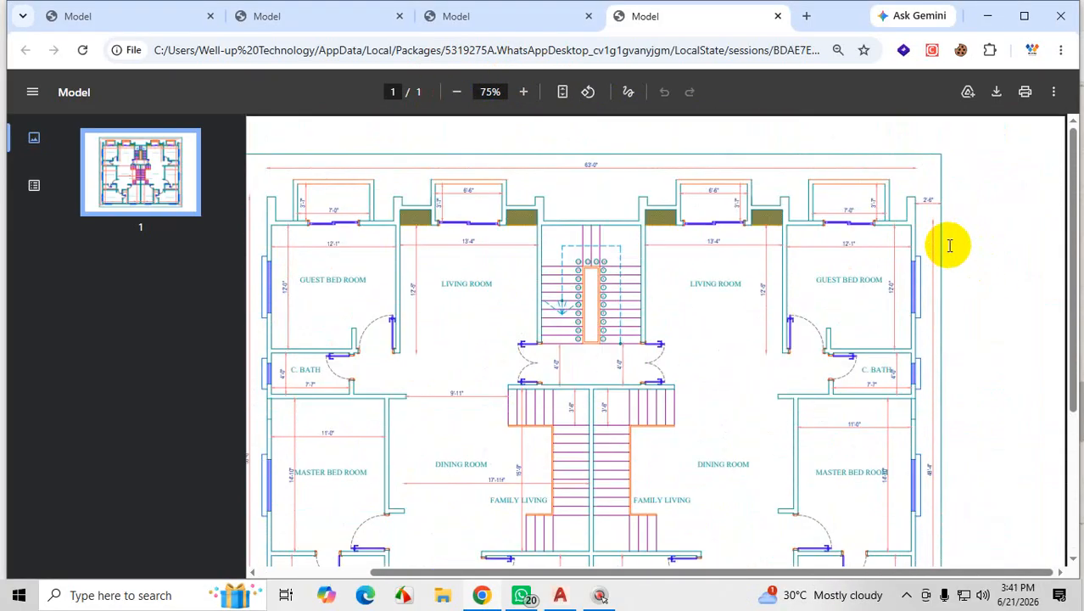
# Examine the veranda depths beside the living and guest bedrooms and the plan's overall width and length dimensions
pyautogui.hotkey('ctrl', '1')
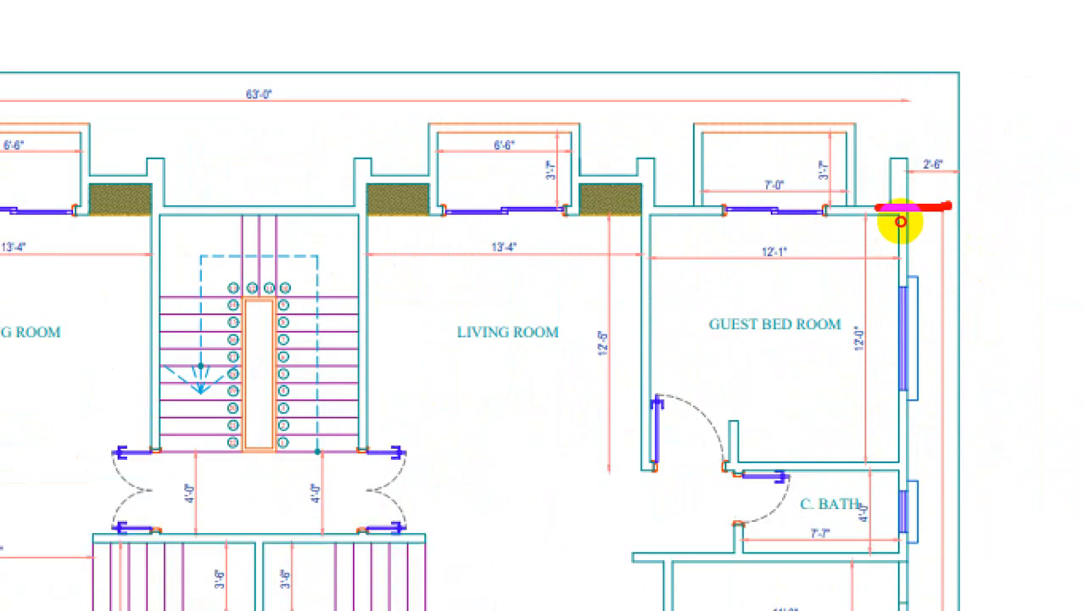
pyautogui.moveTo(839, 206); pyautogui.dragTo(838, 127)
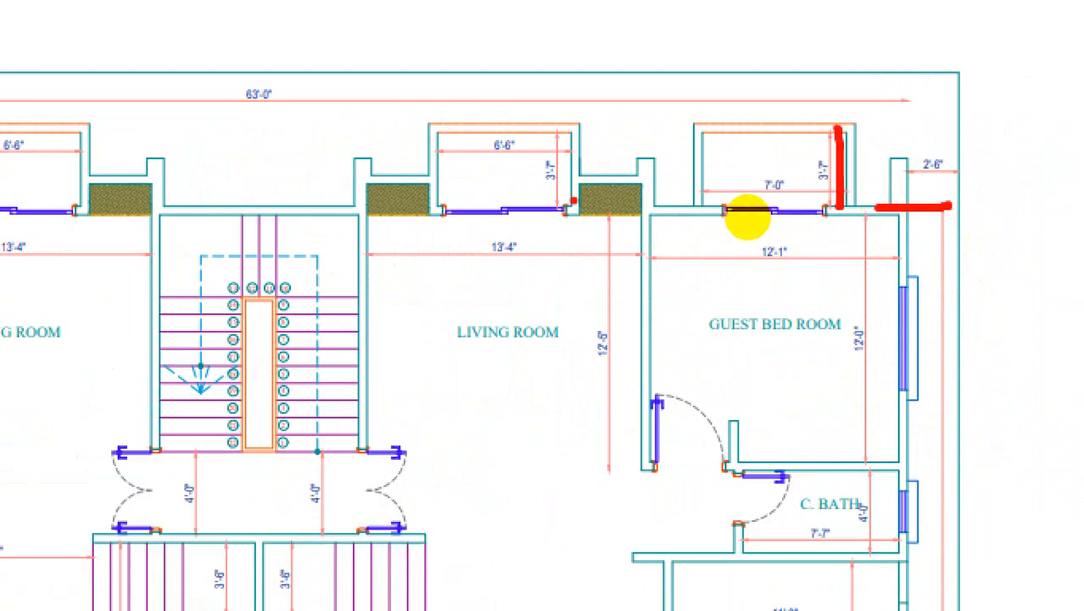
pyautogui.moveTo(747, 219); pyautogui.dragTo(746, 209)
pyautogui.moveTo(837, 169); pyautogui.dragTo(837, 202)
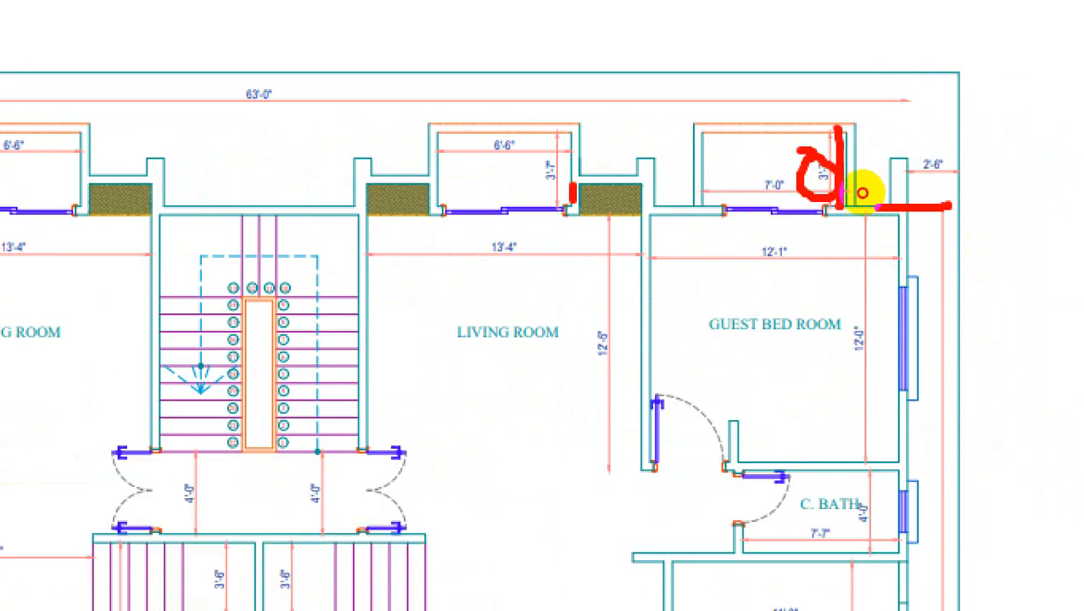
pyautogui.hotkey('ctrl', '1')
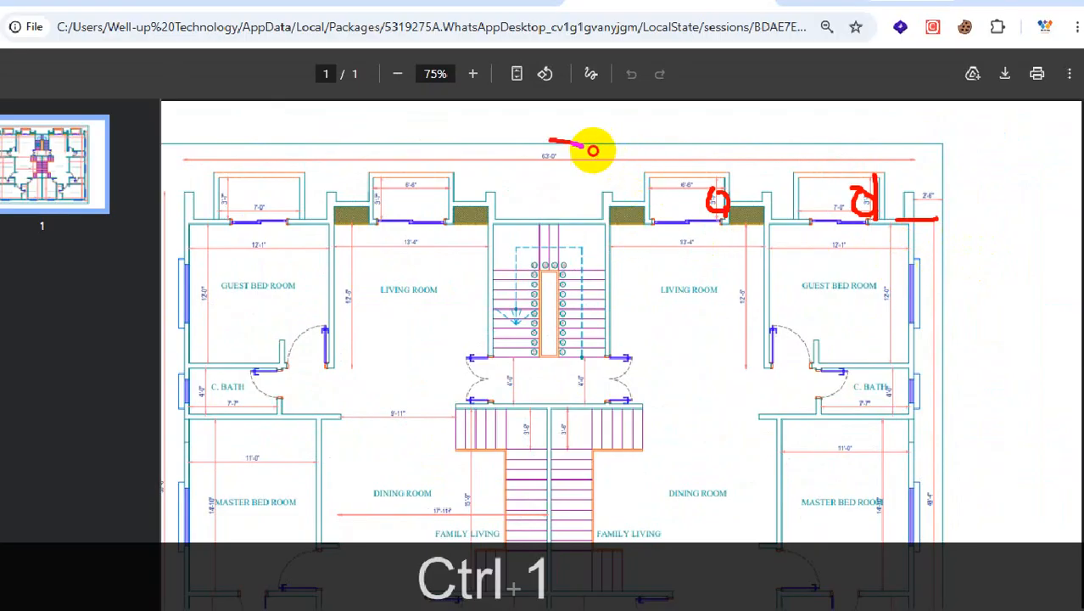
pyautogui.moveTo(592, 151)
pyautogui.mouseDown()
pyautogui.moveTo(594, 170)
pyautogui.moveTo(592, 157)
pyautogui.mouseUp()
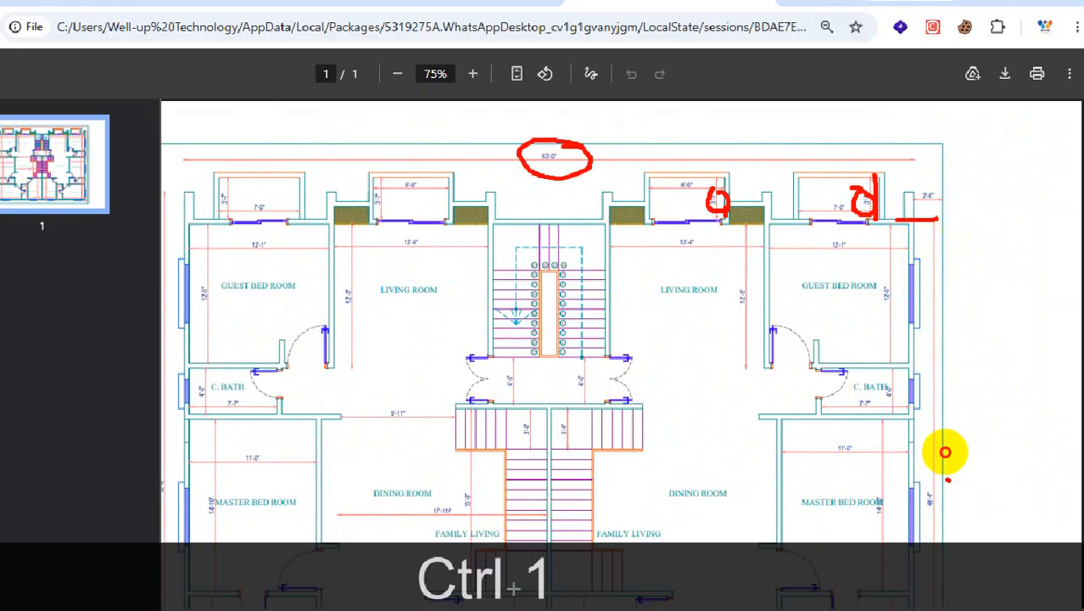
pyautogui.moveTo(945, 452)
pyautogui.mouseDown()
pyautogui.moveTo(940, 486)
pyautogui.moveTo(929, 492)
pyautogui.mouseUp()
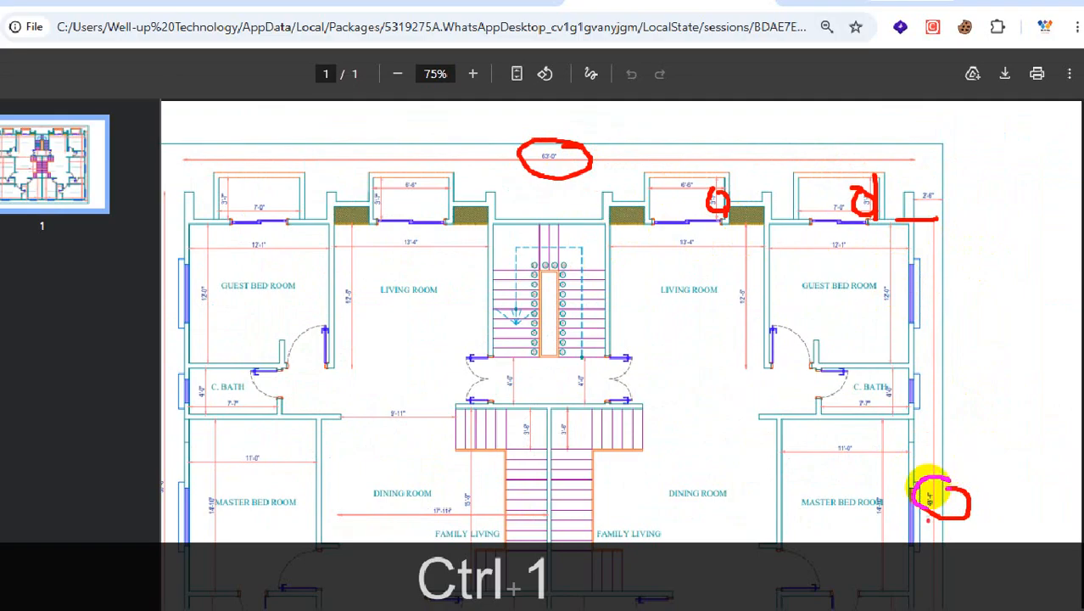
pyautogui.press('Escape')
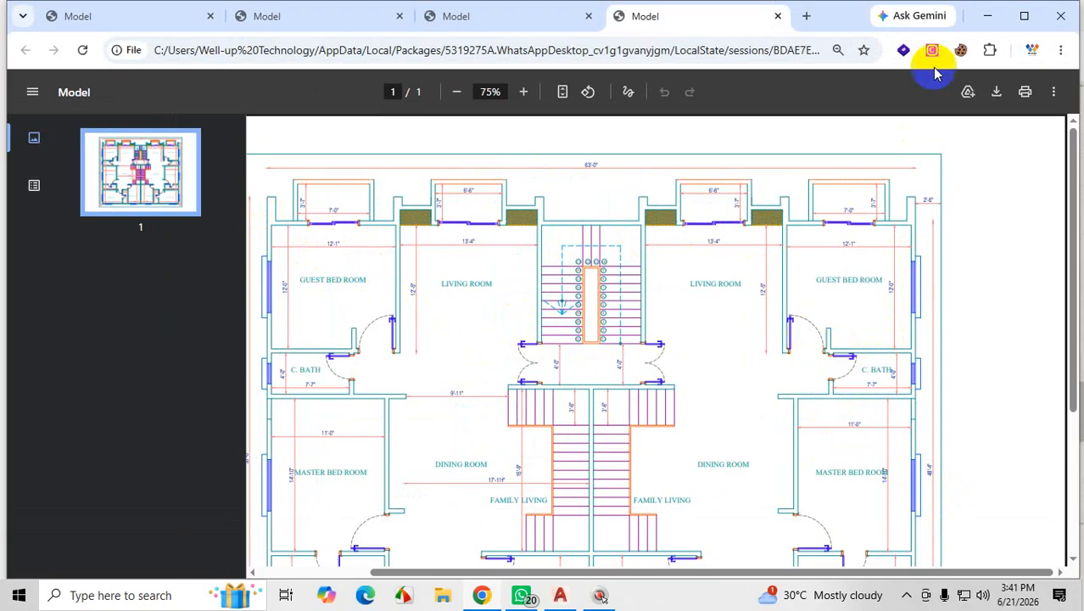
# Switch to the C40.dwg drawing in AutoCAD and erase the empty double-outlined rectangle beside the partitioned plan
pyautogui.click(987, 16)
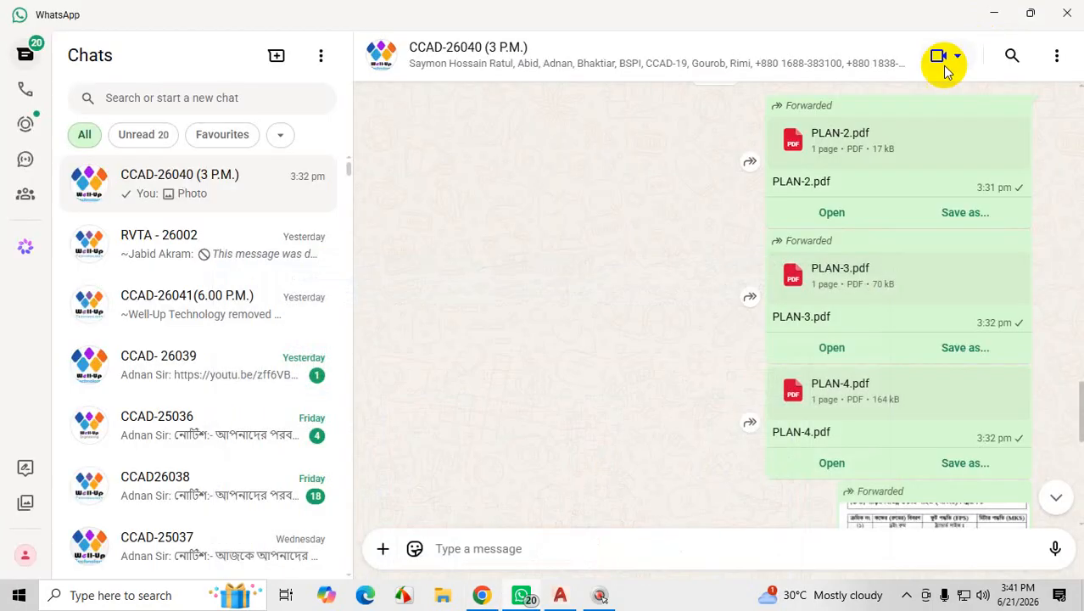
pyautogui.click(998, 12)
pyautogui.scroll(-3, 509, 322)
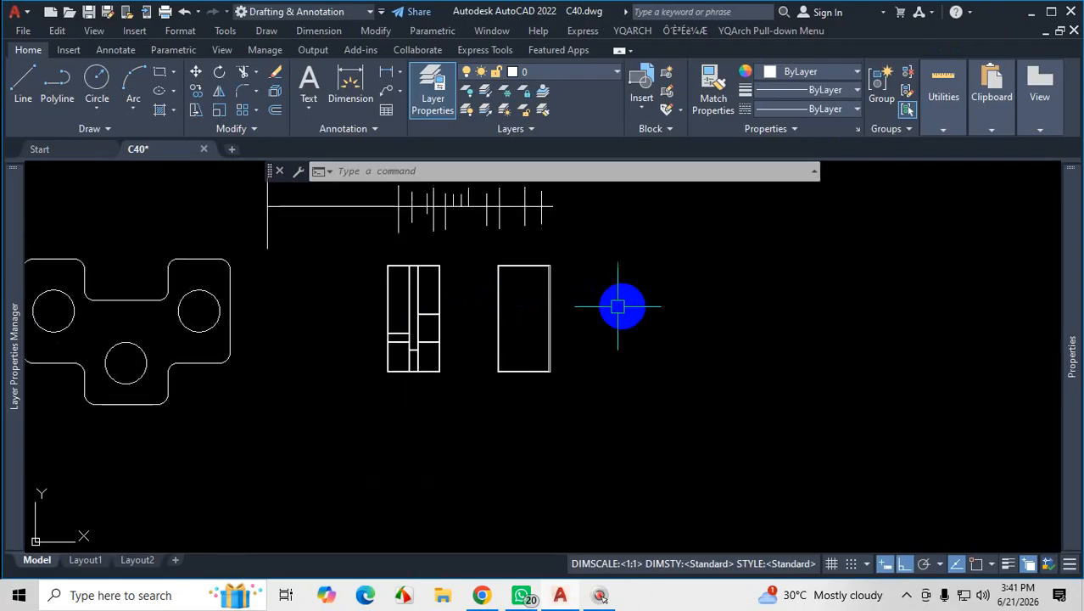
pyautogui.scroll(2, 617, 307)
pyautogui.click(597, 217)
pyautogui.click(442, 451)
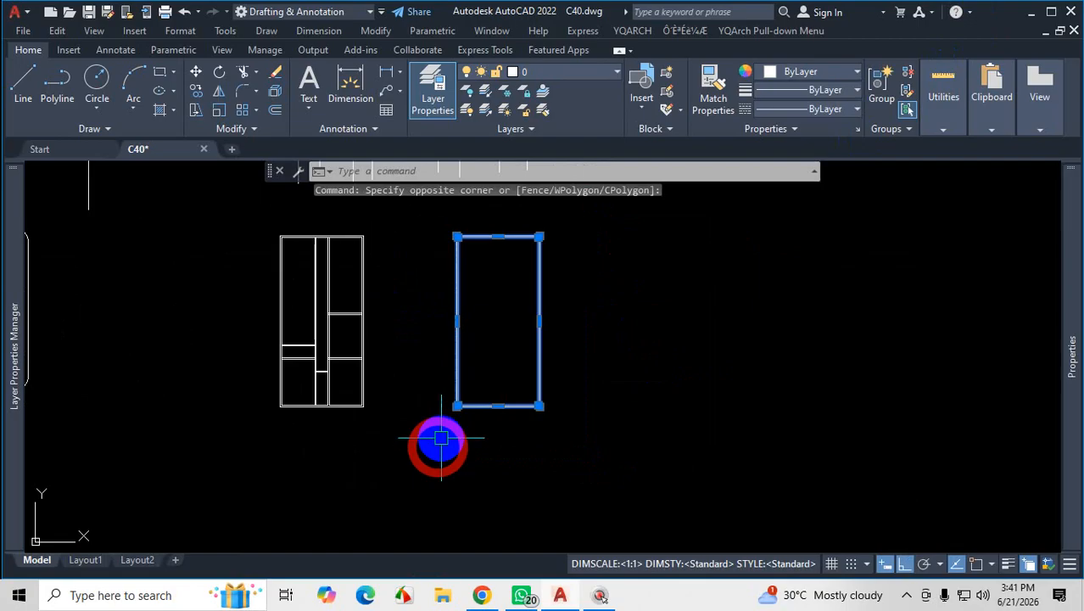
pyautogui.press('Delete')
pyautogui.scroll(-4, 388, 430)
pyautogui.scroll(2, 435, 399)
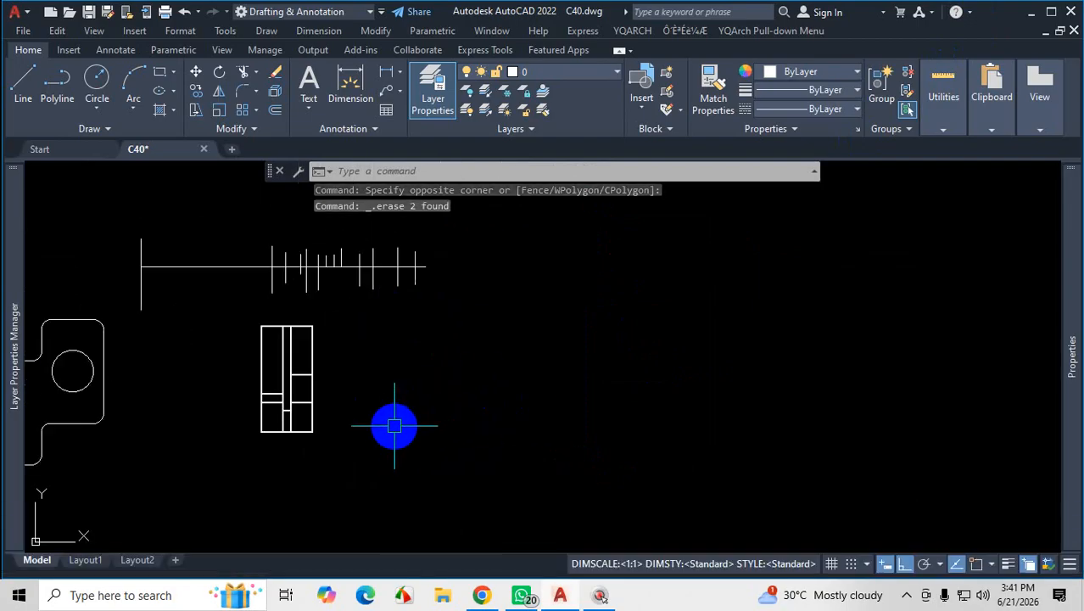
# Start the Rectangle command beside the partitioned plan, turn on object snap and check its snap modes
pyautogui.press('capslock')
pyautogui.write('REC')
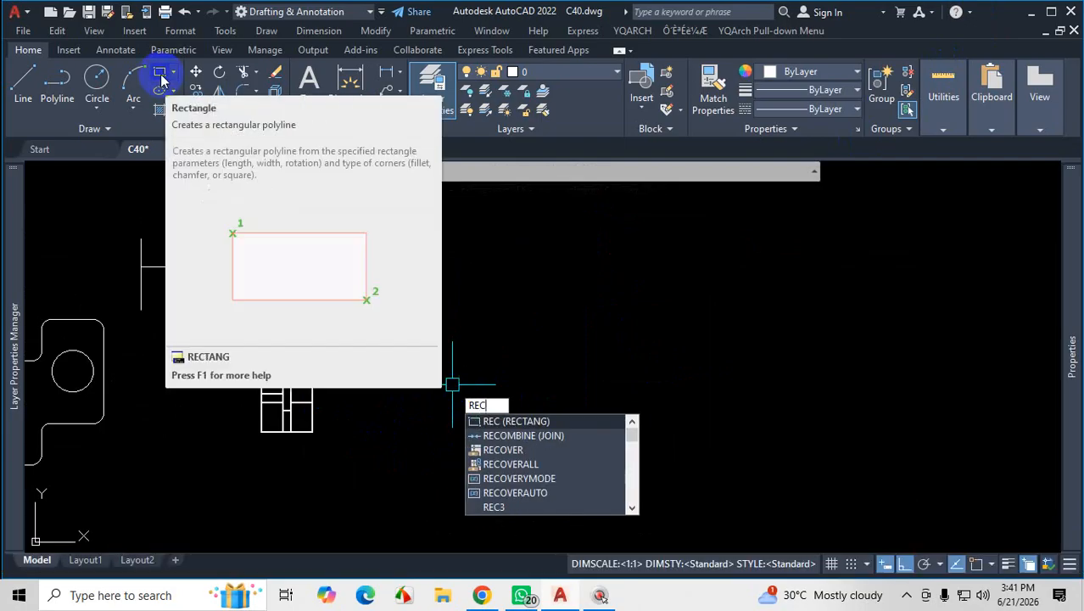
pyautogui.press('Return')
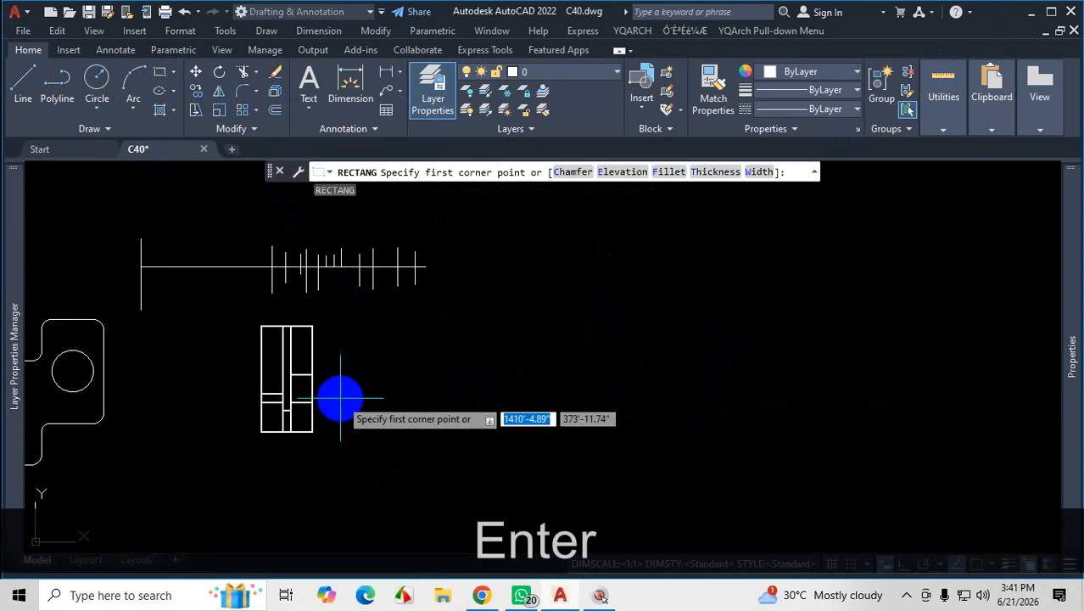
pyautogui.scroll(4, 293, 367)
pyautogui.scroll(-2, 359, 348)
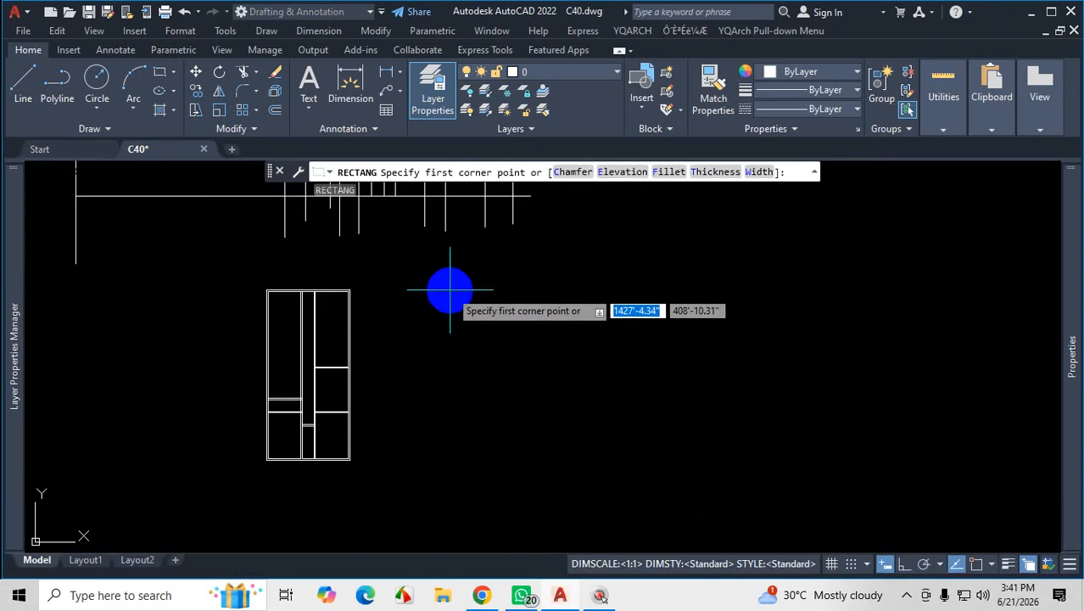
pyautogui.scroll(4, 387, 309)
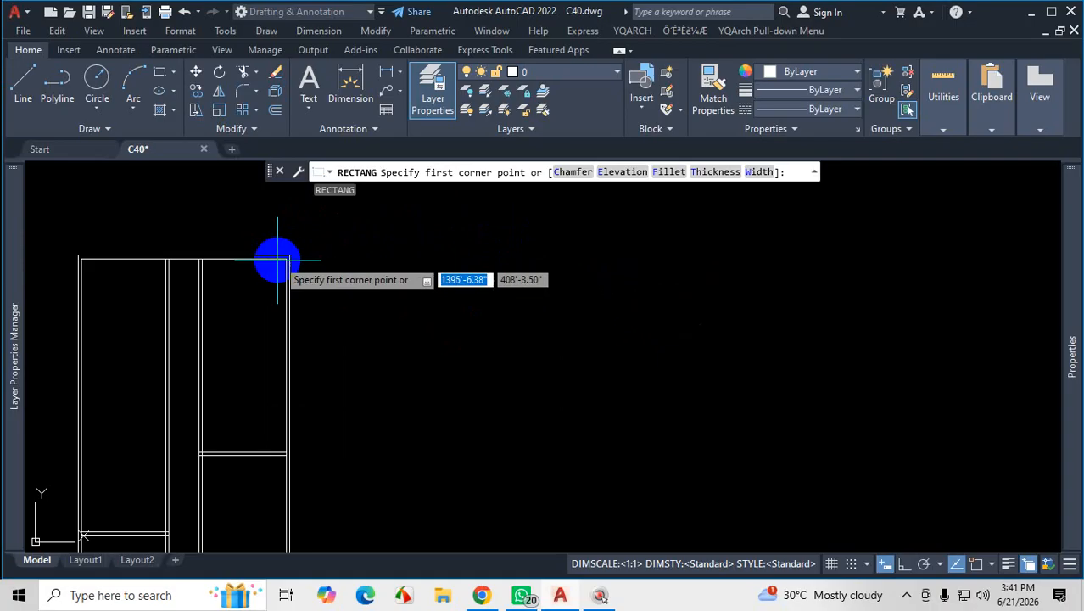
pyautogui.scroll(4, 290, 251)
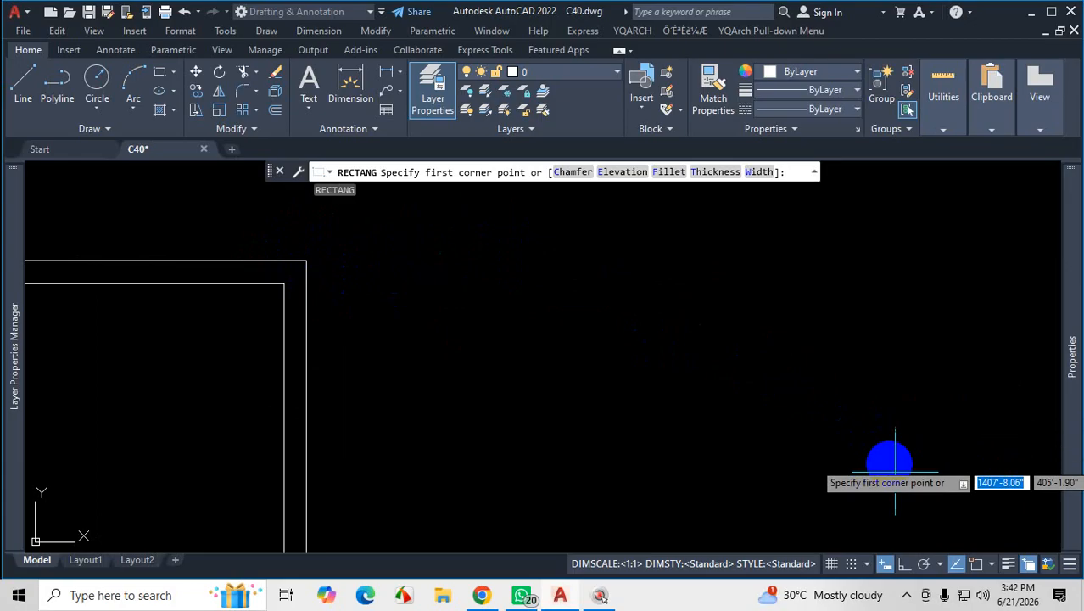
pyautogui.click(977, 565)
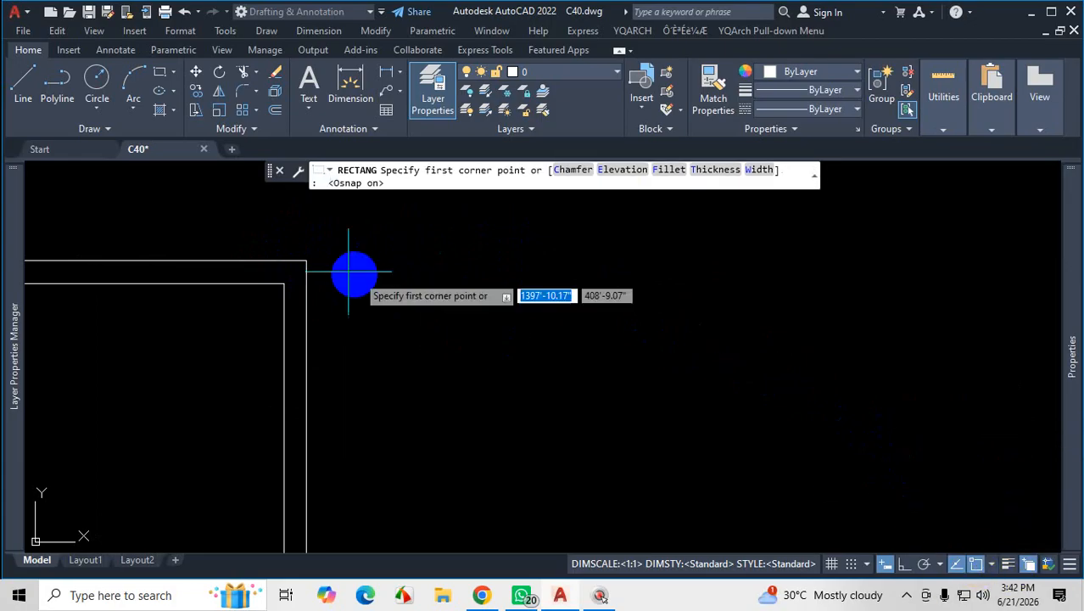
pyautogui.click(991, 565)
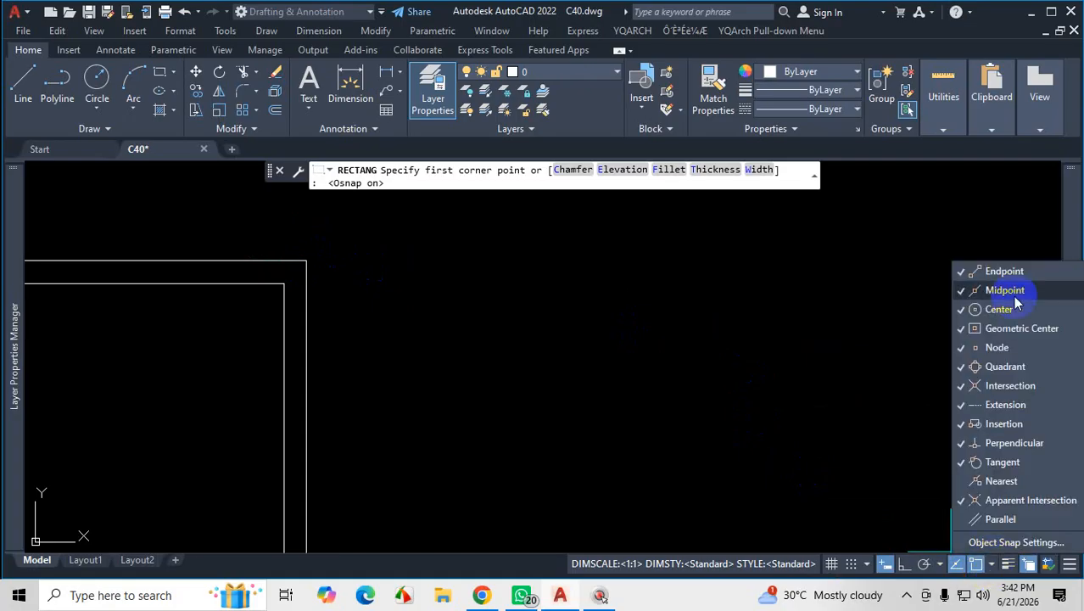
pyautogui.click(997, 518)
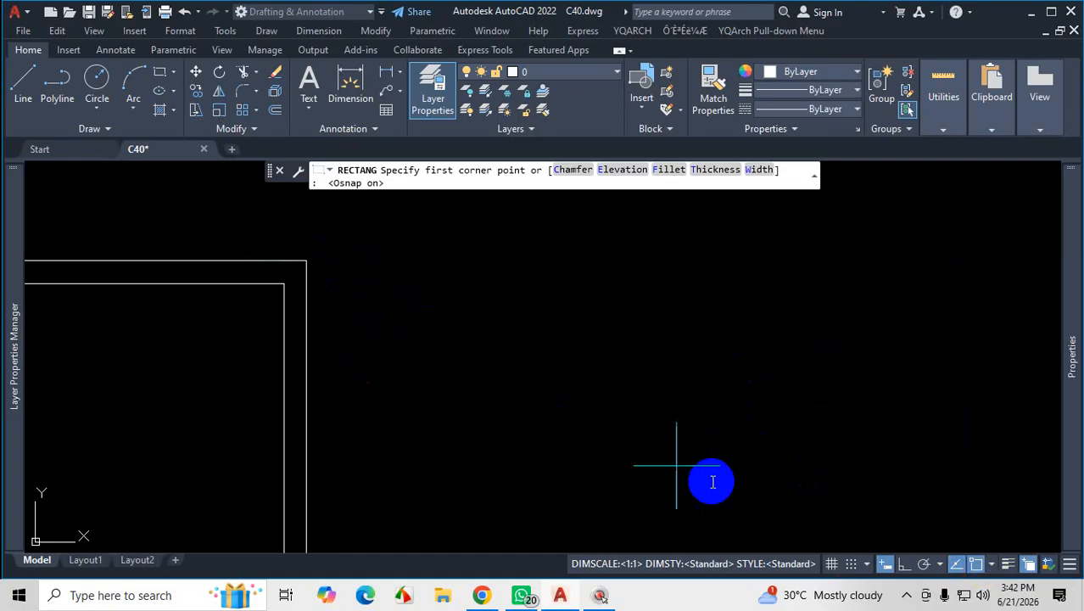
pyautogui.click(958, 564)
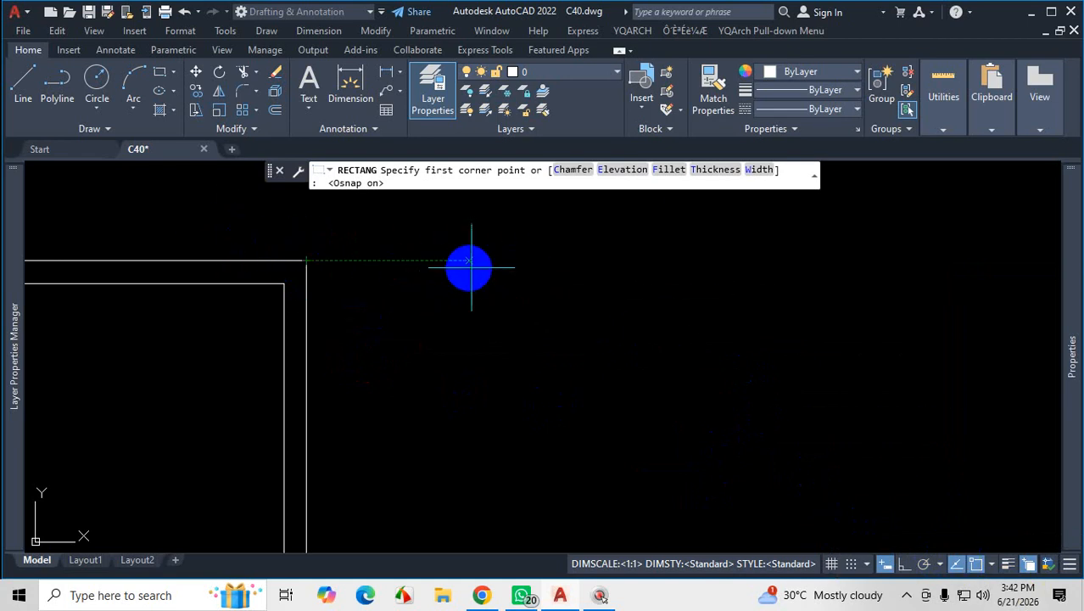
# Draw a 63' by 48'4" rectangle beside the partitioned plan, with its first corner aligned to that plan's upper edge
pyautogui.click(526, 262)
pyautogui.scroll(-4, 653, 373)
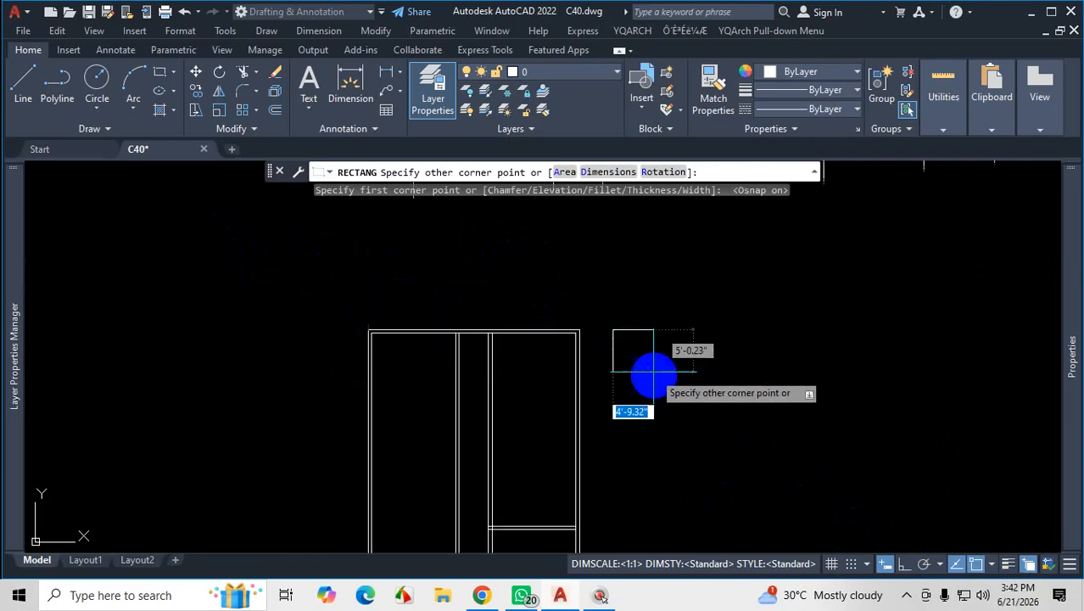
pyautogui.scroll(-2, 666, 305)
pyautogui.scroll(2, 785, 395)
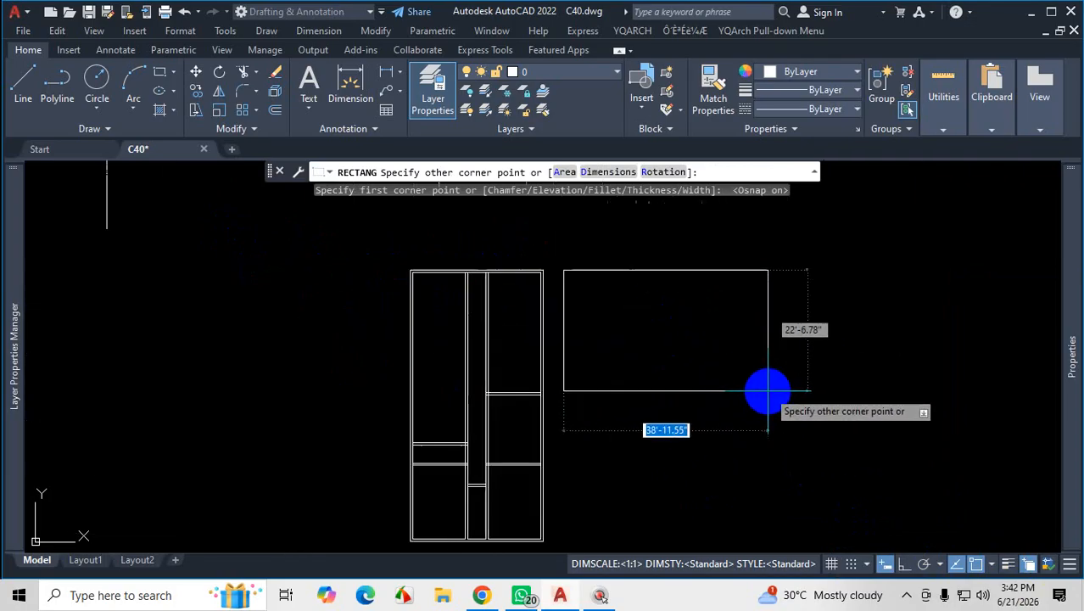
pyautogui.scroll(2, 766, 399)
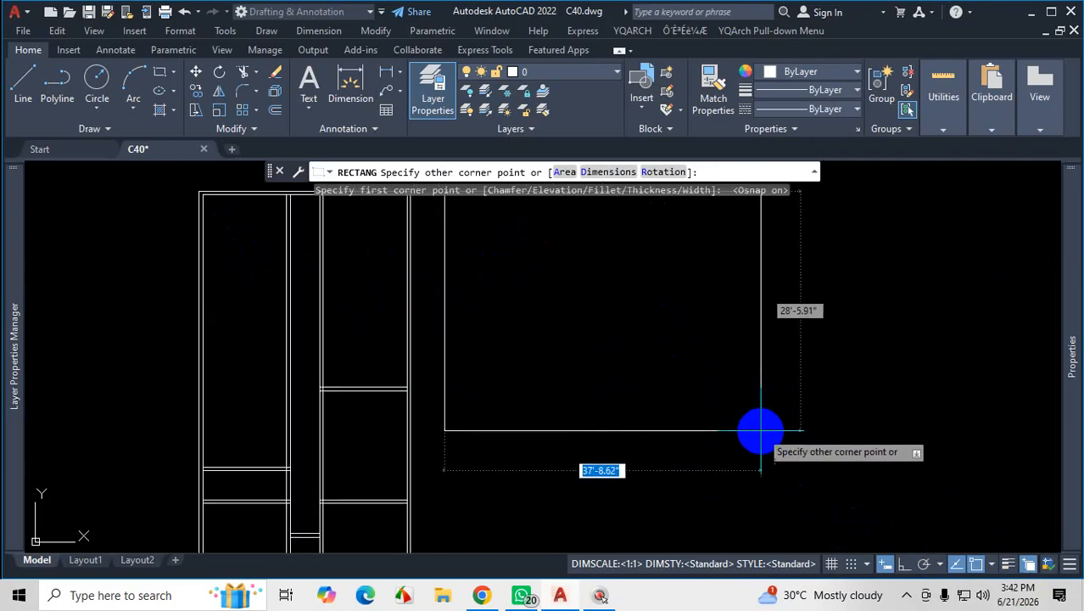
pyautogui.write("63'")
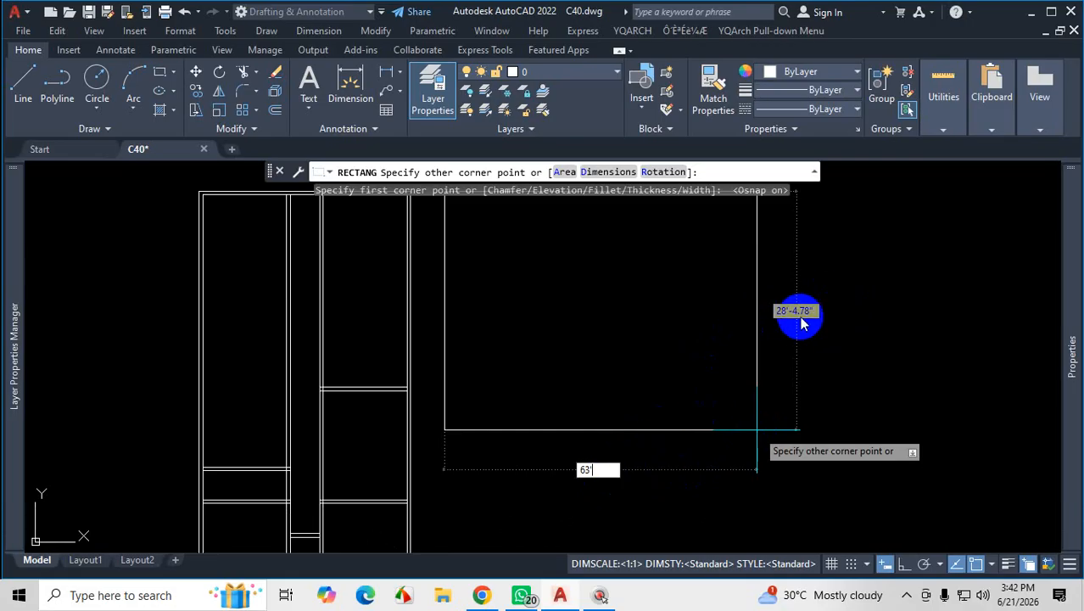
pyautogui.press('Tab')
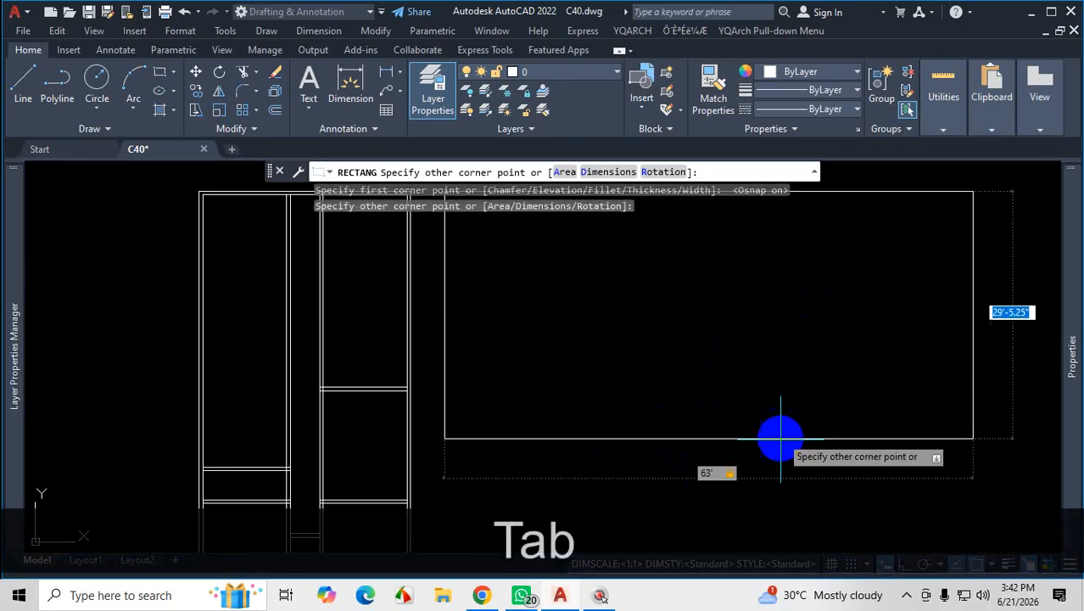
pyautogui.scroll(-2, 751, 424)
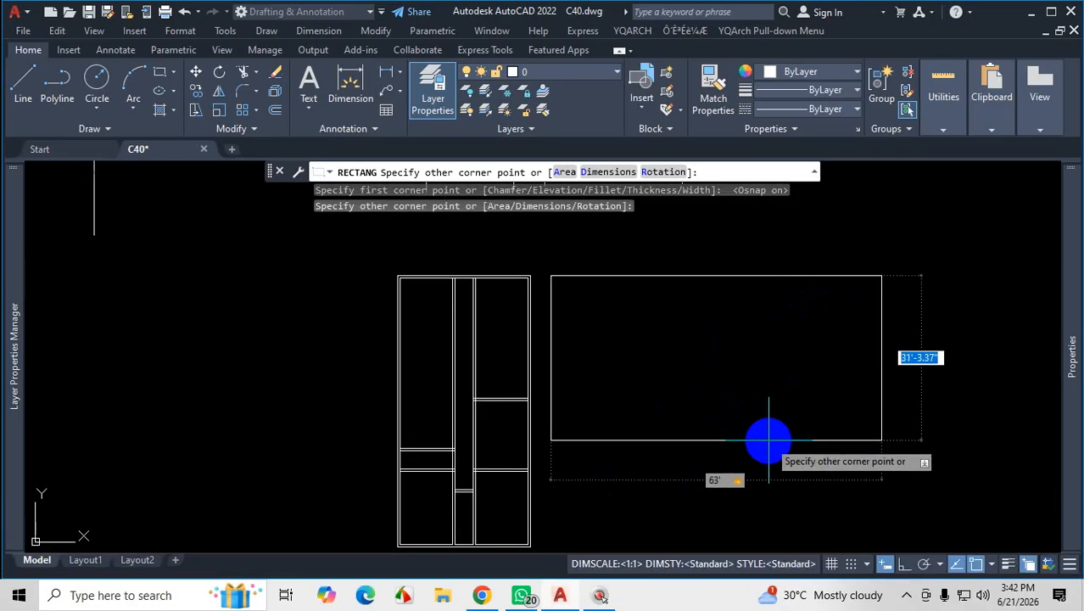
pyautogui.write("48'4")
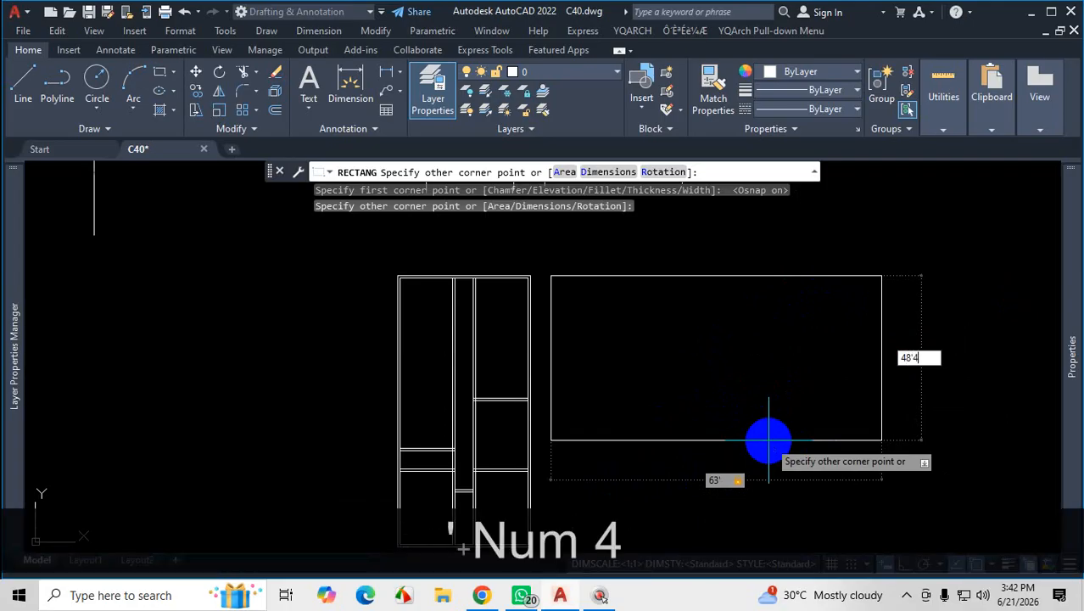
pyautogui.press('Return')
pyautogui.scroll(-3, 767, 438)
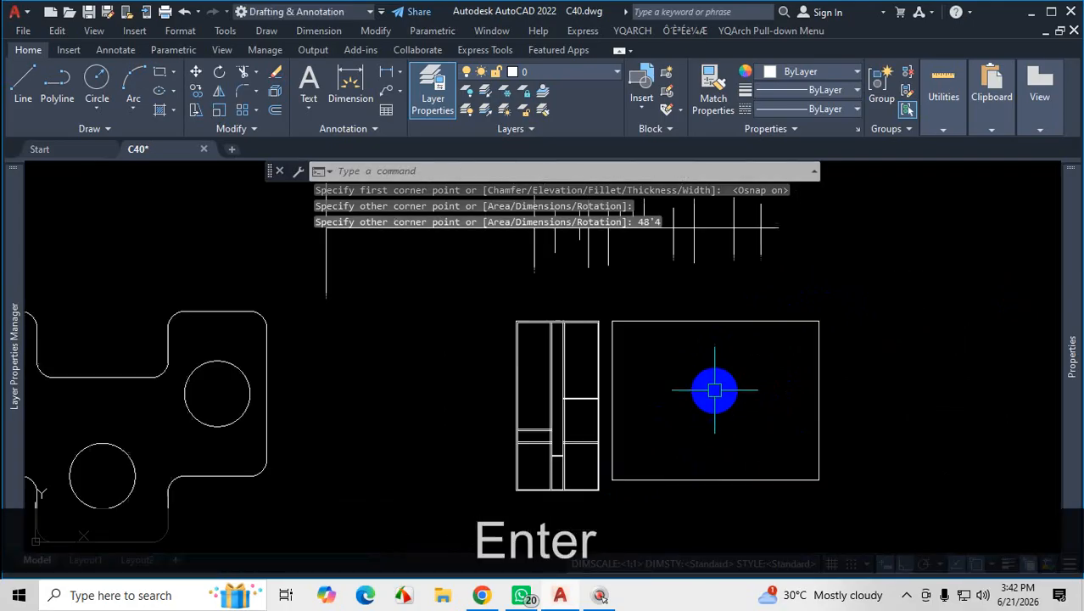
pyautogui.scroll(2, 769, 399)
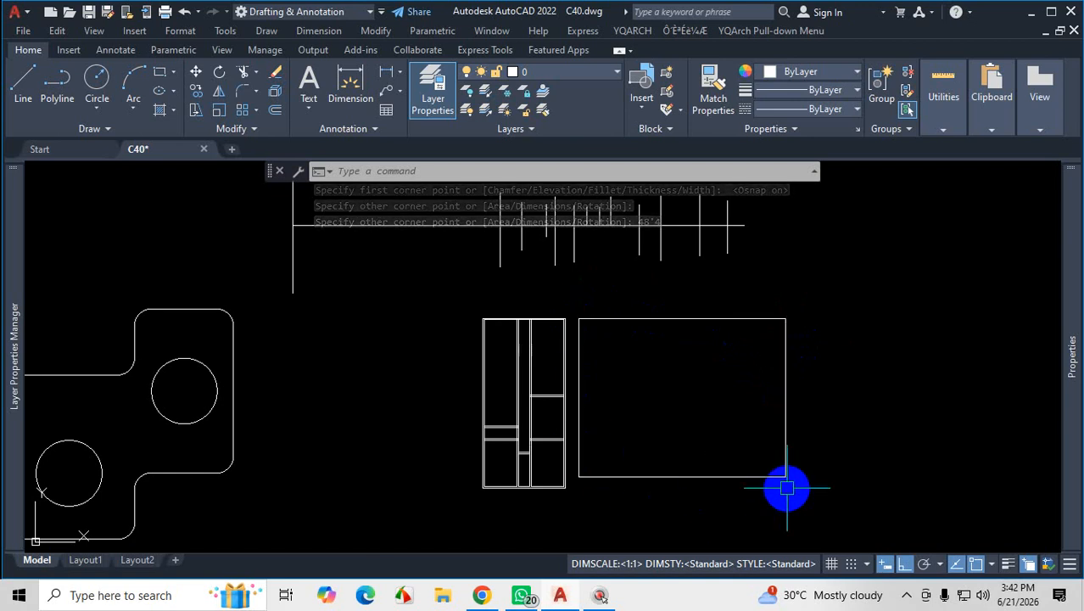
# Switch to the PDF plan in Chrome and examine the room layout and dimensions of the plan's right-hand unit
pyautogui.click(522, 597)
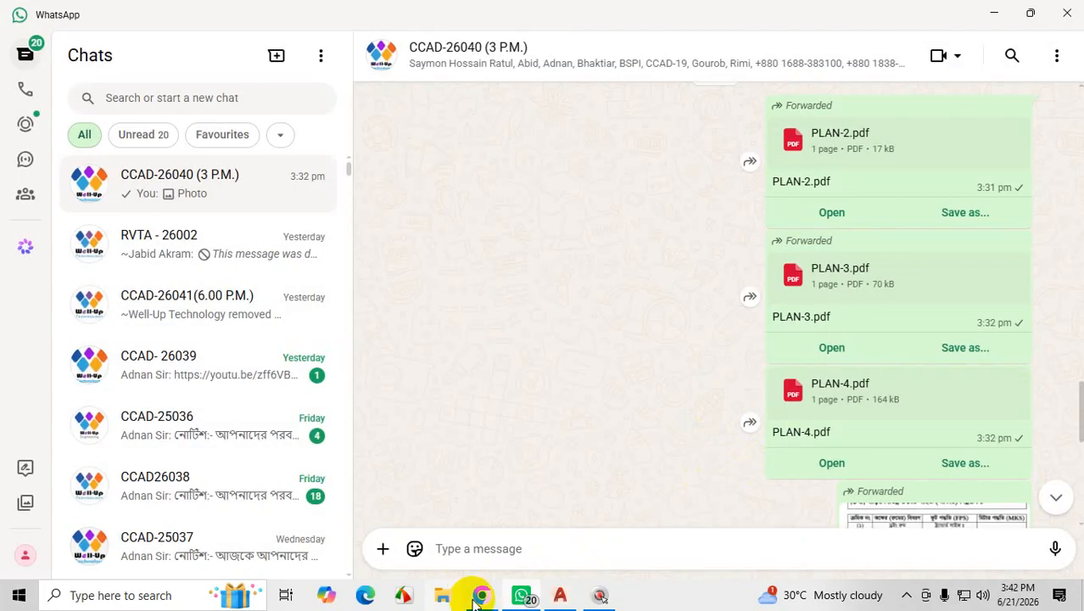
pyautogui.click(480, 597)
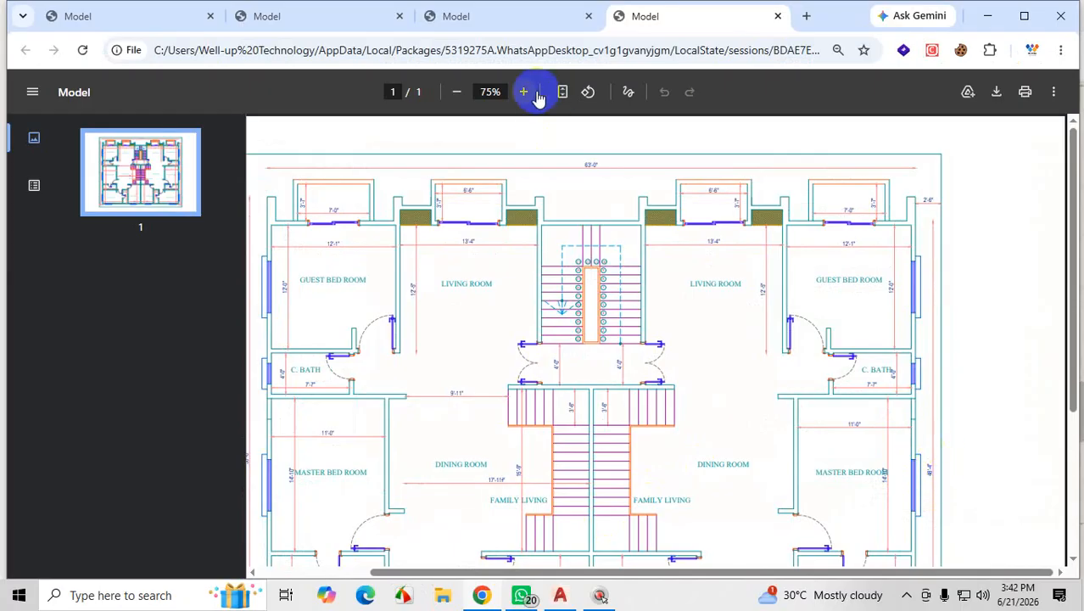
pyautogui.scroll(-3, 925, 471)
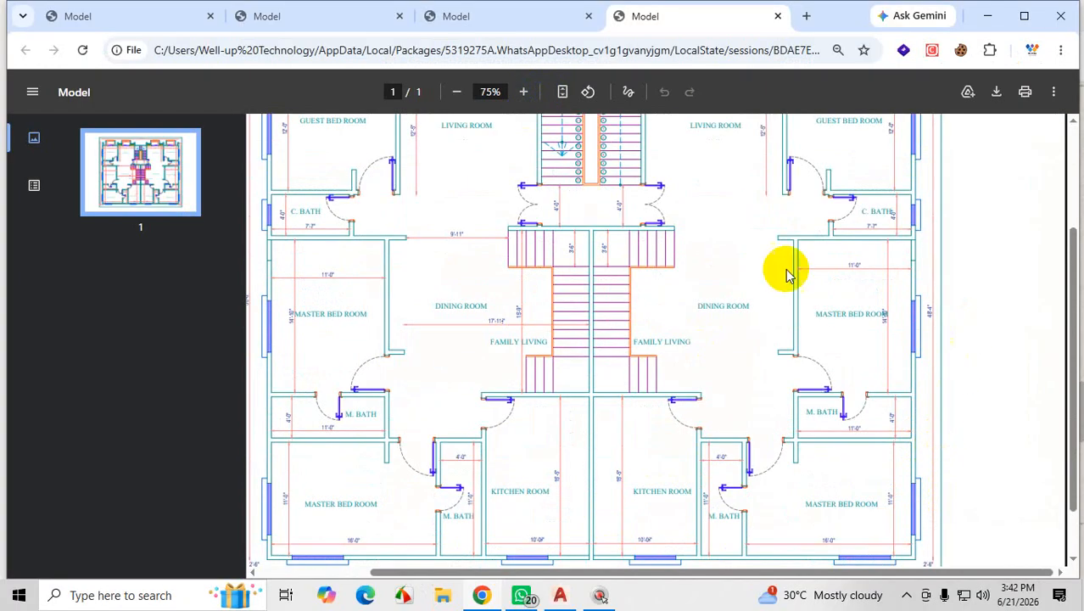
pyautogui.click(492, 92)
pyautogui.click(522, 92)
pyautogui.click(523, 92)
pyautogui.click(522, 92)
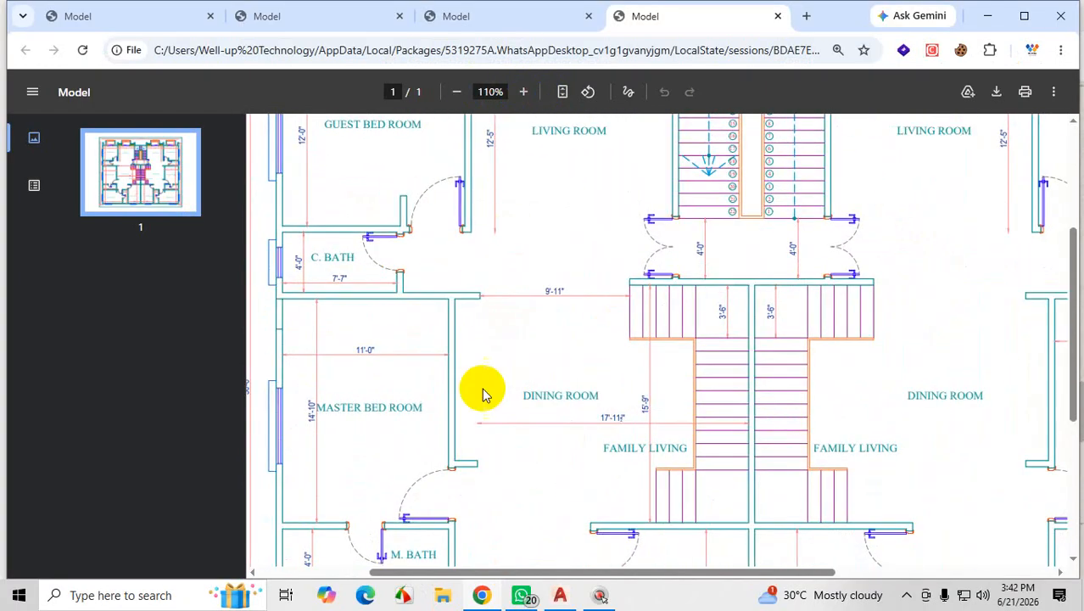
pyautogui.moveTo(617, 573); pyautogui.dragTo(939, 543)
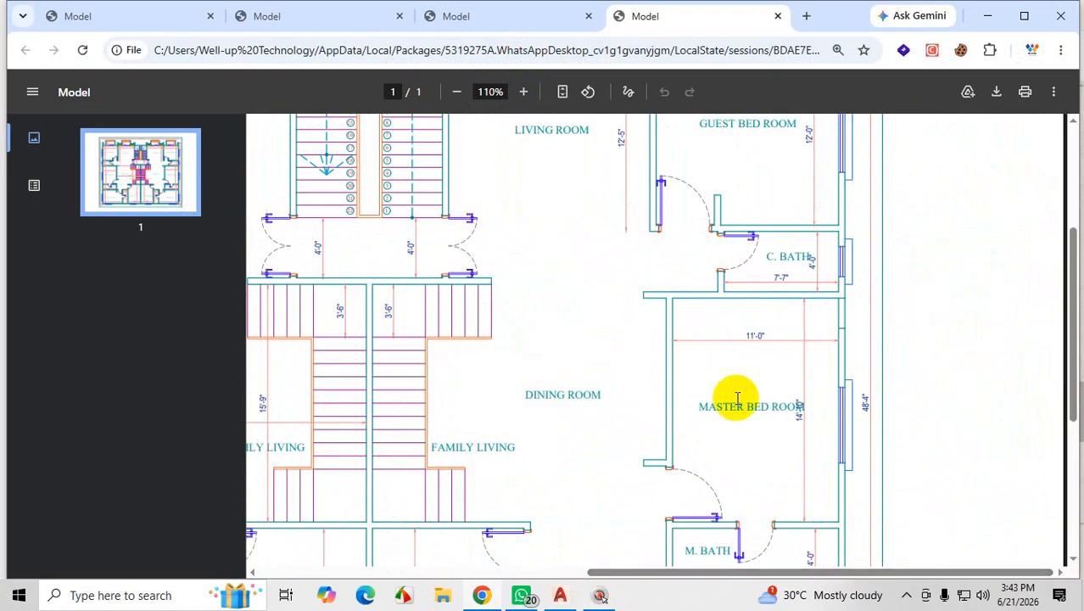
pyautogui.scroll(3, 370, 380)
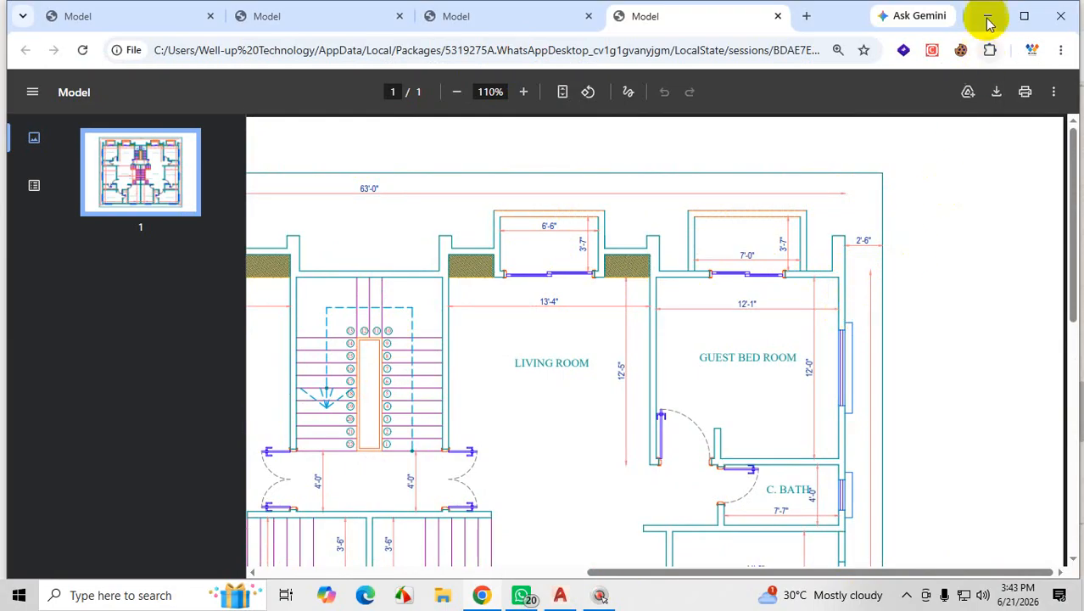
pyautogui.scroll(-3, 874, 356)
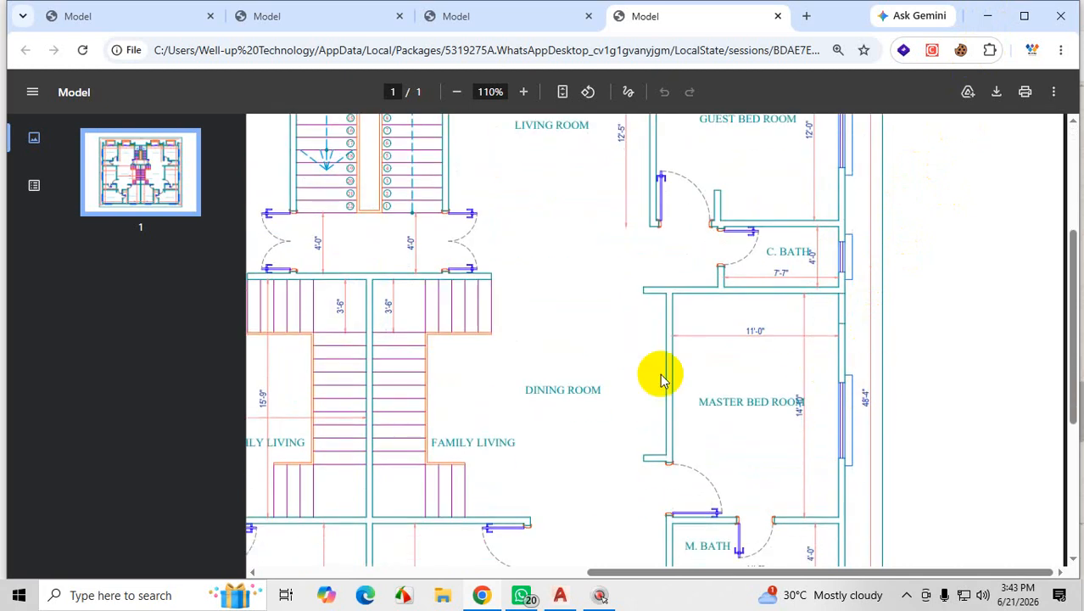
pyautogui.scroll(3, 658, 371)
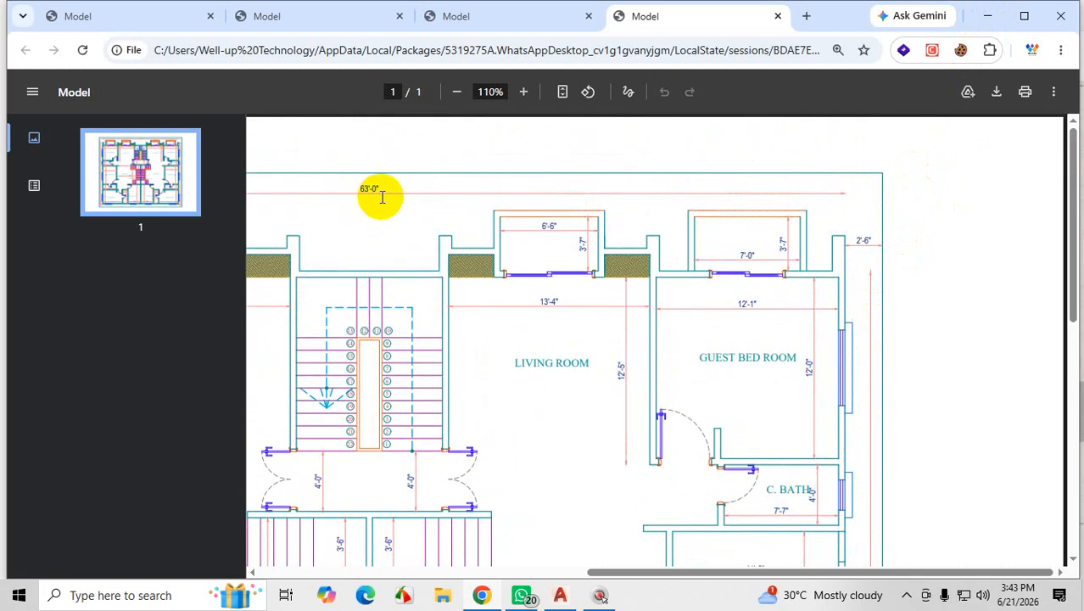
# Examine the plan's overall width dimension and the right-hand common bath up close, and return to the C40.dwg drawing in AutoCAD
pyautogui.click(524, 92)
pyautogui.click(524, 92)
pyautogui.click(524, 92)
pyautogui.click(524, 92)
pyautogui.click(525, 91)
pyautogui.click(525, 92)
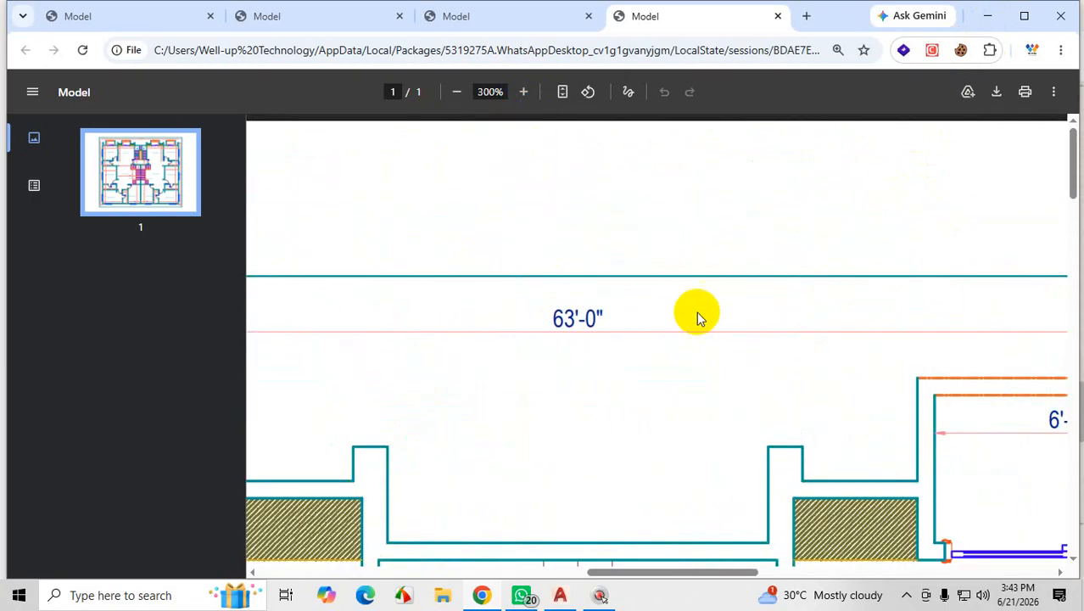
pyautogui.scroll(-4, 661, 307)
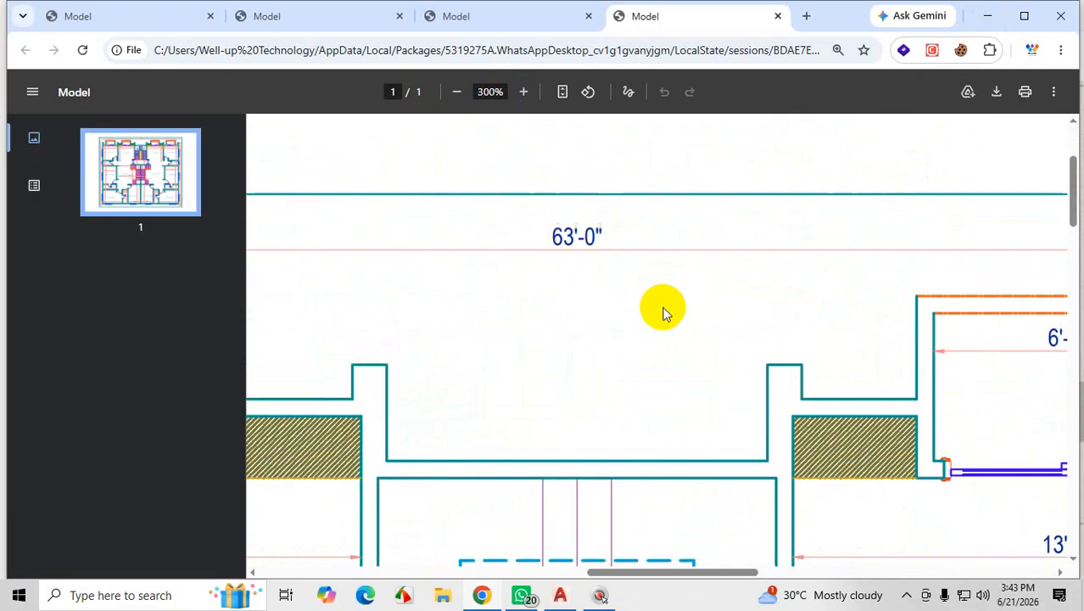
pyautogui.moveTo(679, 578); pyautogui.dragTo(938, 555)
pyautogui.scroll(-7, 792, 419)
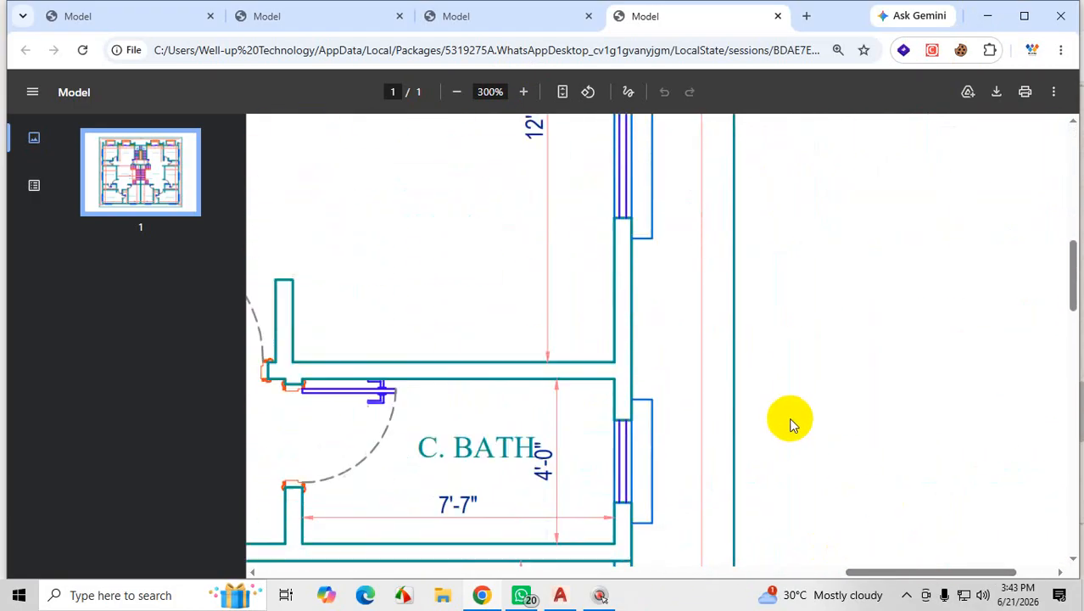
pyautogui.click(987, 16)
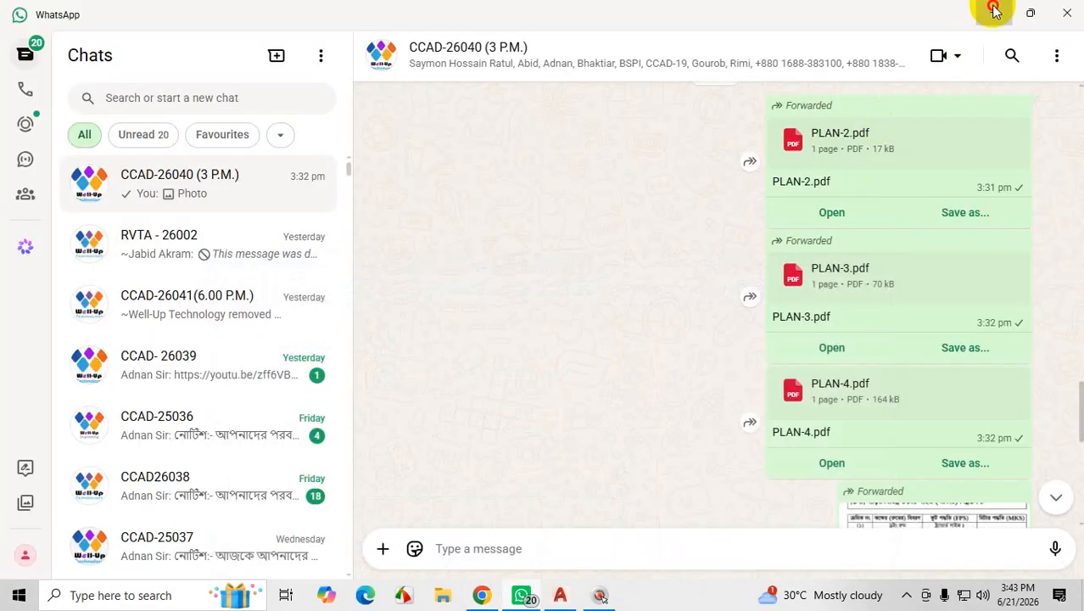
pyautogui.click(993, 12)
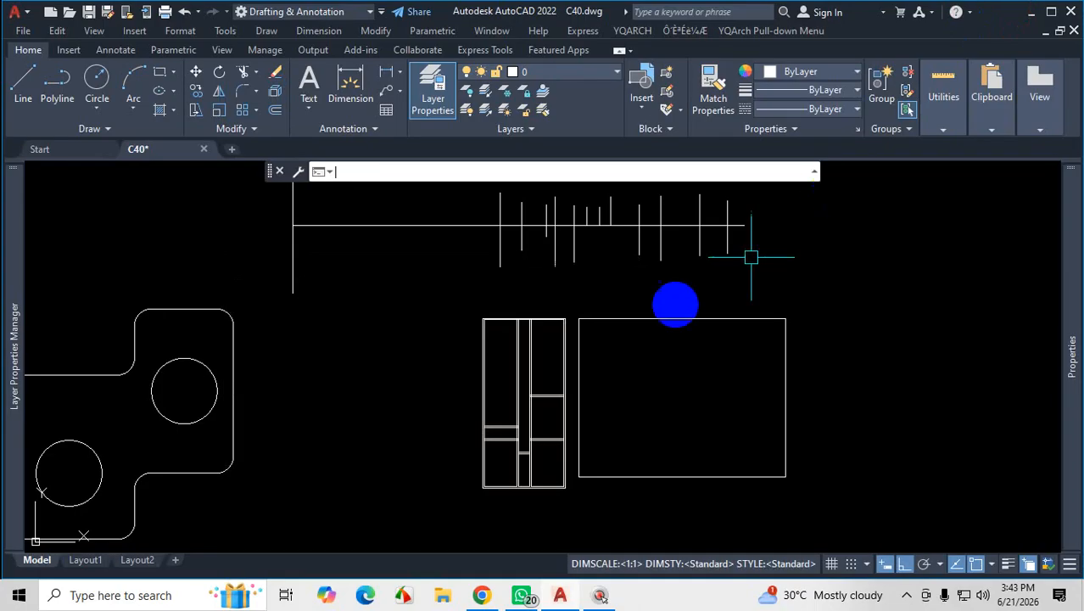
pyautogui.click(676, 318)
pyautogui.scroll(-4, 533, 382)
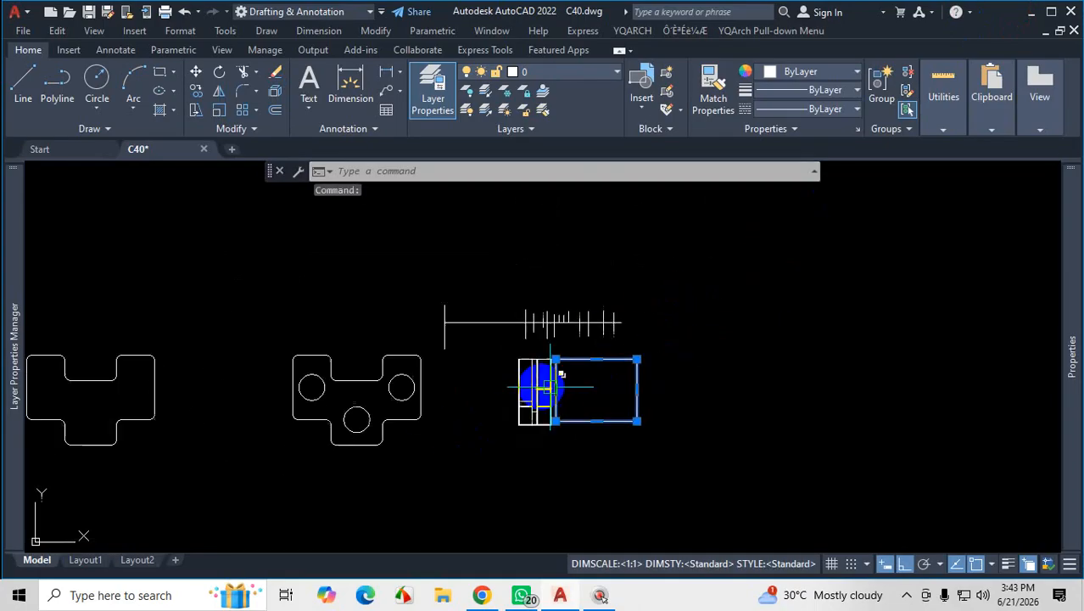
pyautogui.scroll(4, 681, 393)
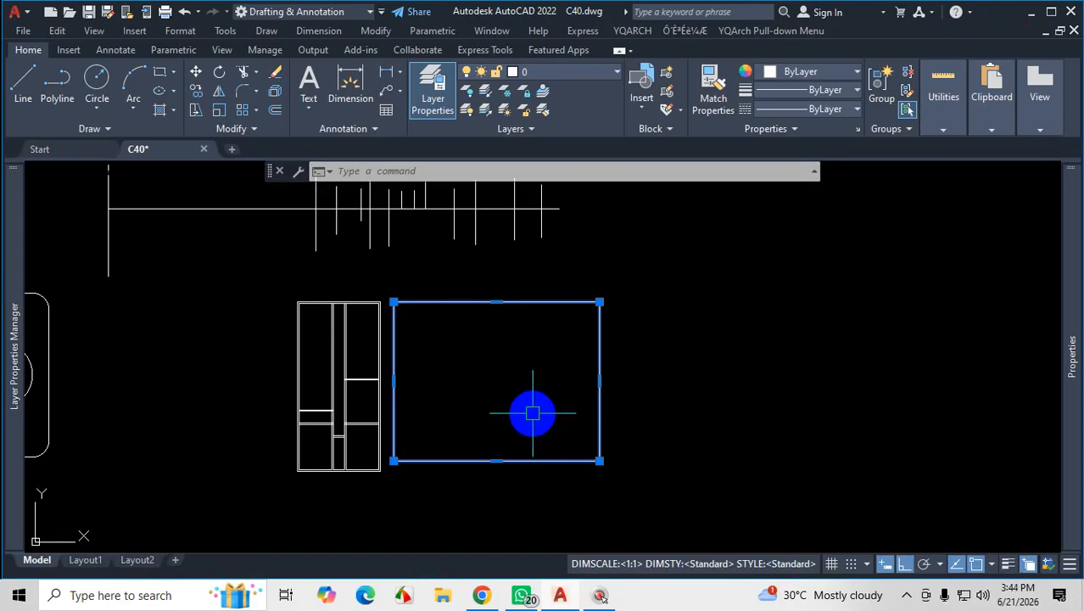
pyautogui.press('Escape')
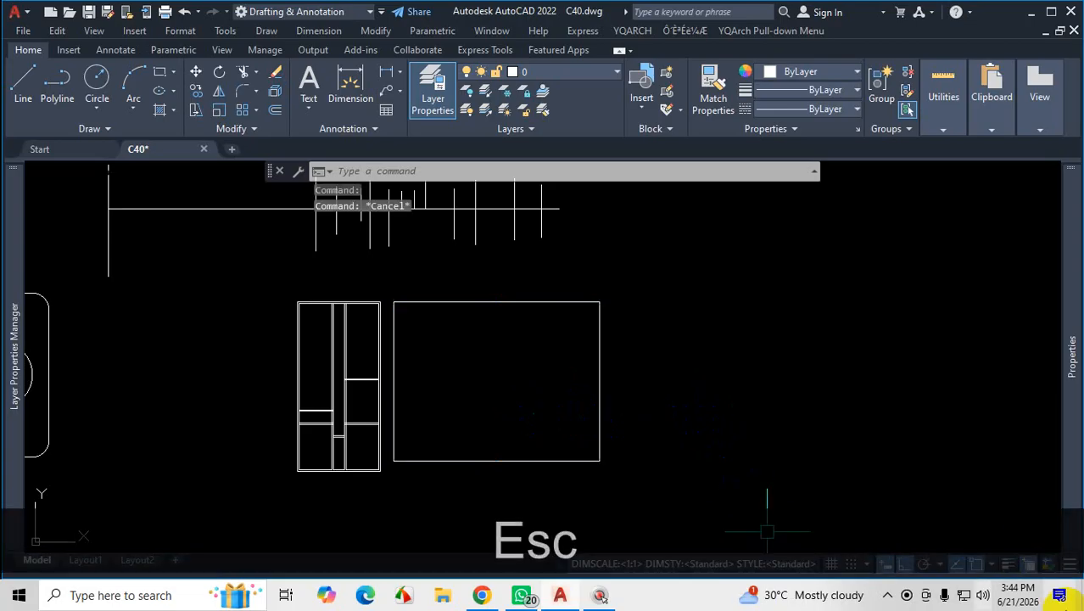
pyautogui.click(905, 595)
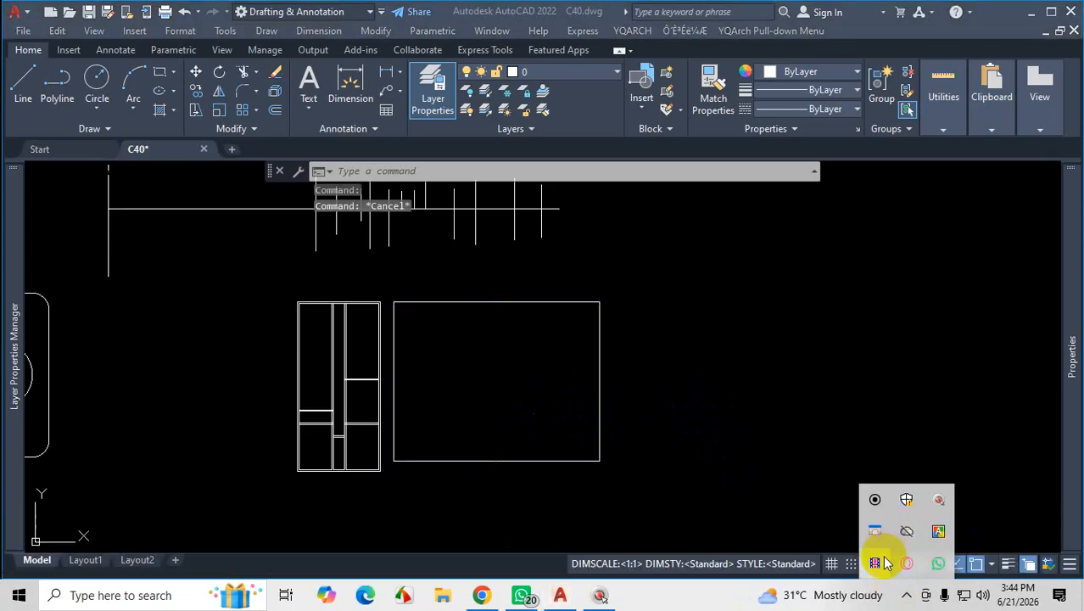
pyautogui.click(521, 568)
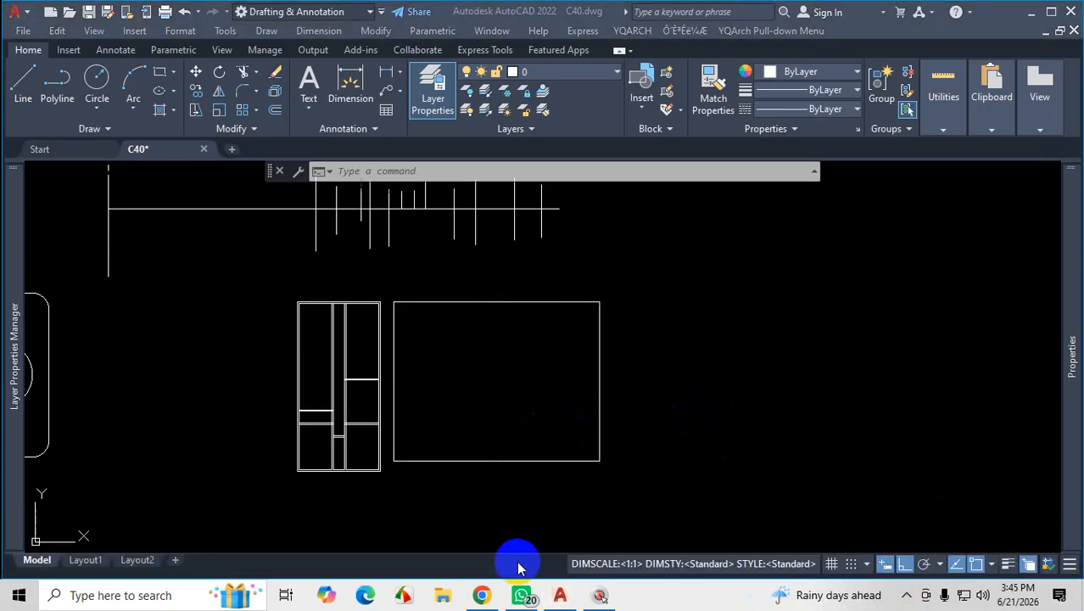
# Switch to the PDF plan in Chrome and examine the two mirrored units on either side of the central staircase
pyautogui.click(490, 598)
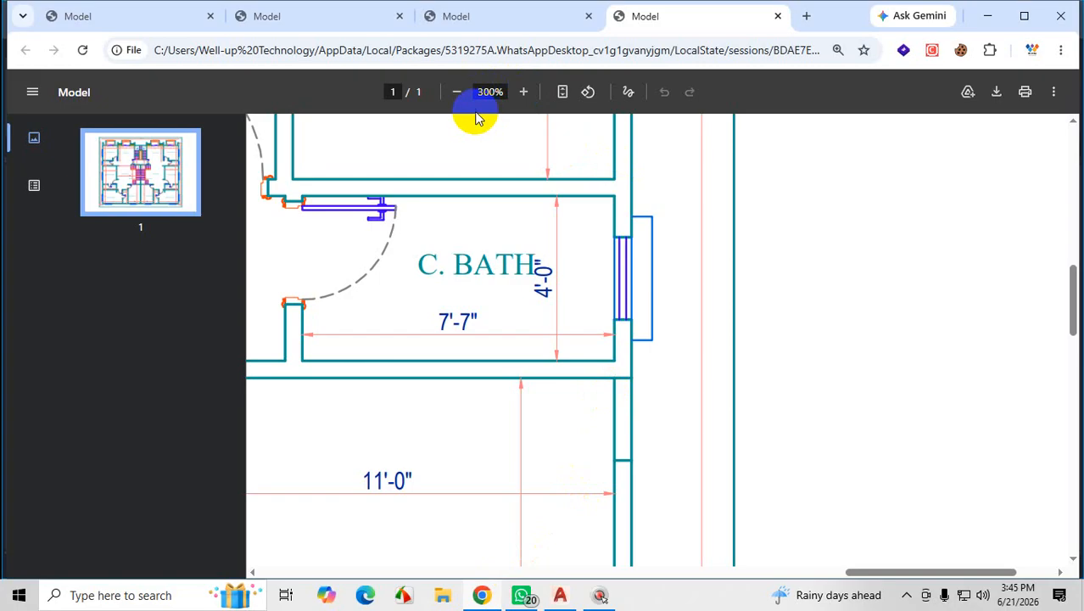
pyautogui.click(458, 93)
pyautogui.click(458, 94)
pyautogui.click(458, 93)
pyautogui.click(458, 93)
pyautogui.click(457, 93)
pyautogui.click(458, 93)
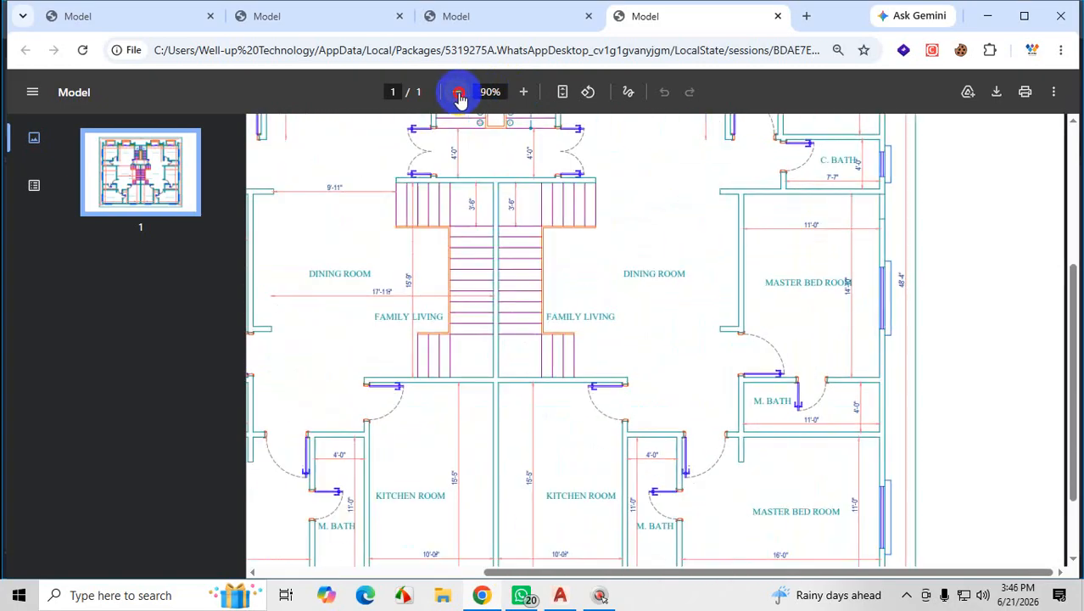
pyautogui.click(458, 93)
pyautogui.scroll(3, 573, 322)
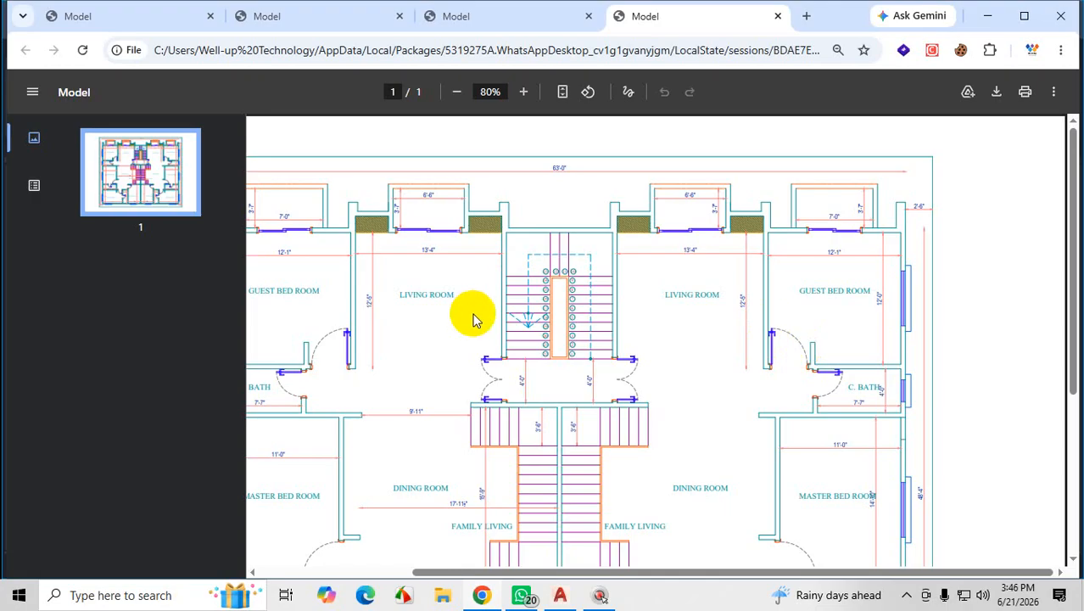
# Return to AutoCAD and draw a vertical line from the midpoint of the rectangle's upper edge to the midpoint of its lower edge
pyautogui.click(996, 16)
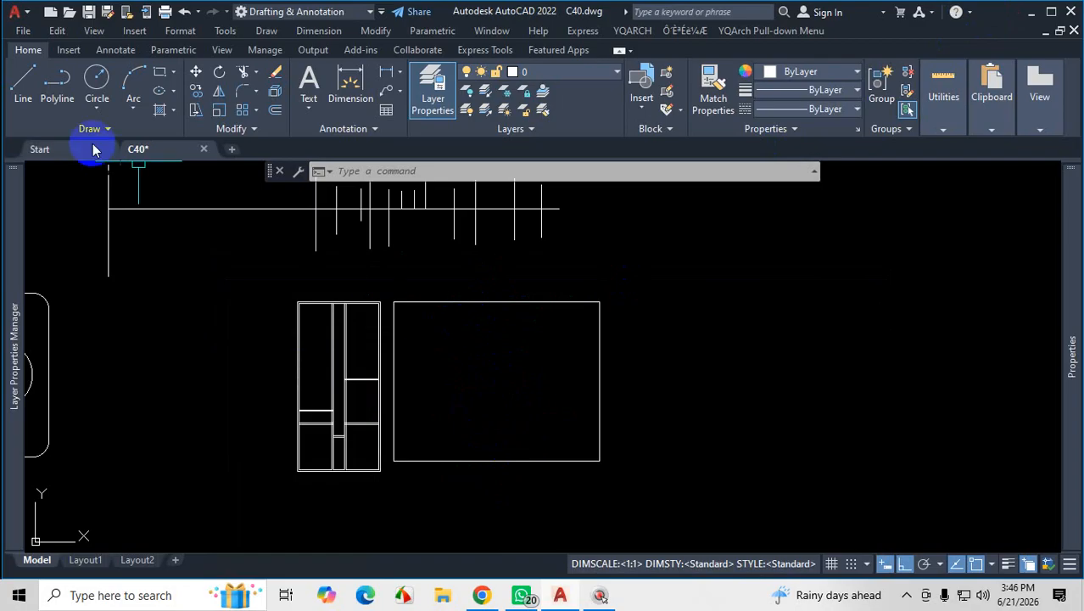
pyautogui.click(24, 89)
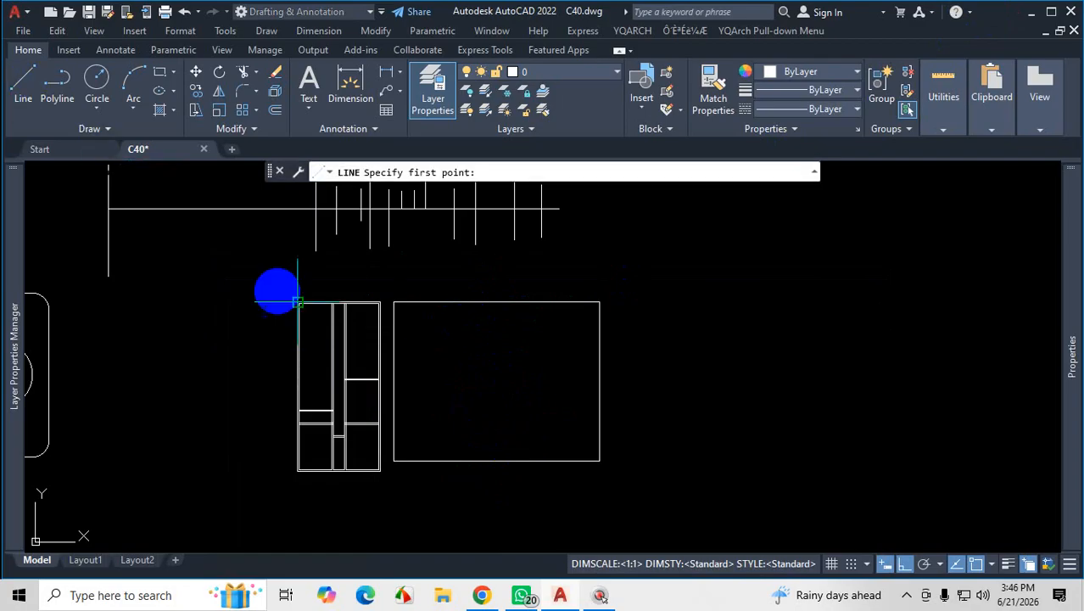
pyautogui.click(496, 302)
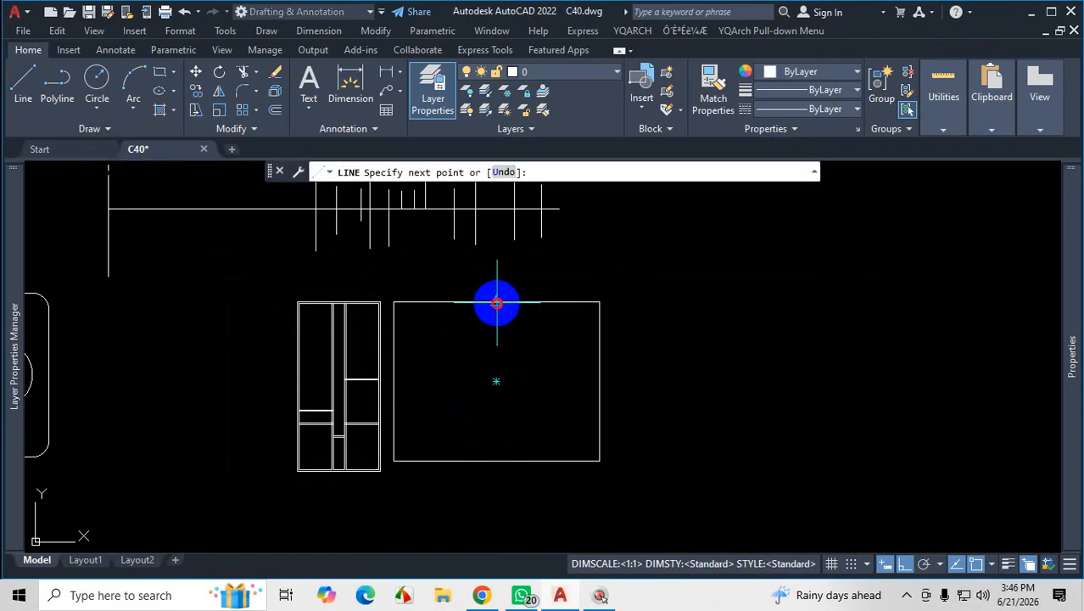
pyautogui.click(497, 460)
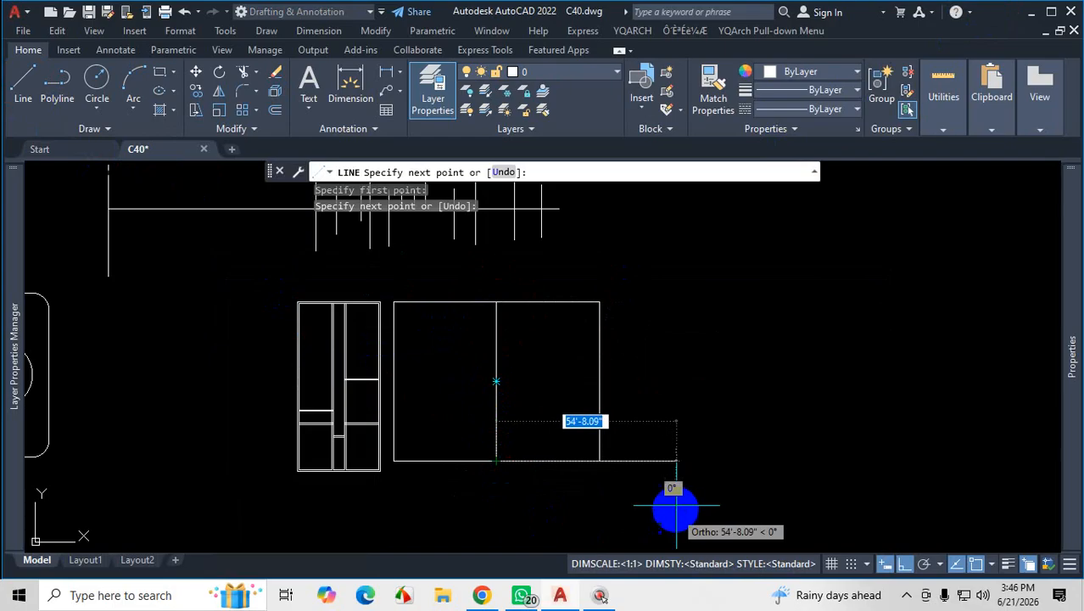
pyautogui.press('Escape')
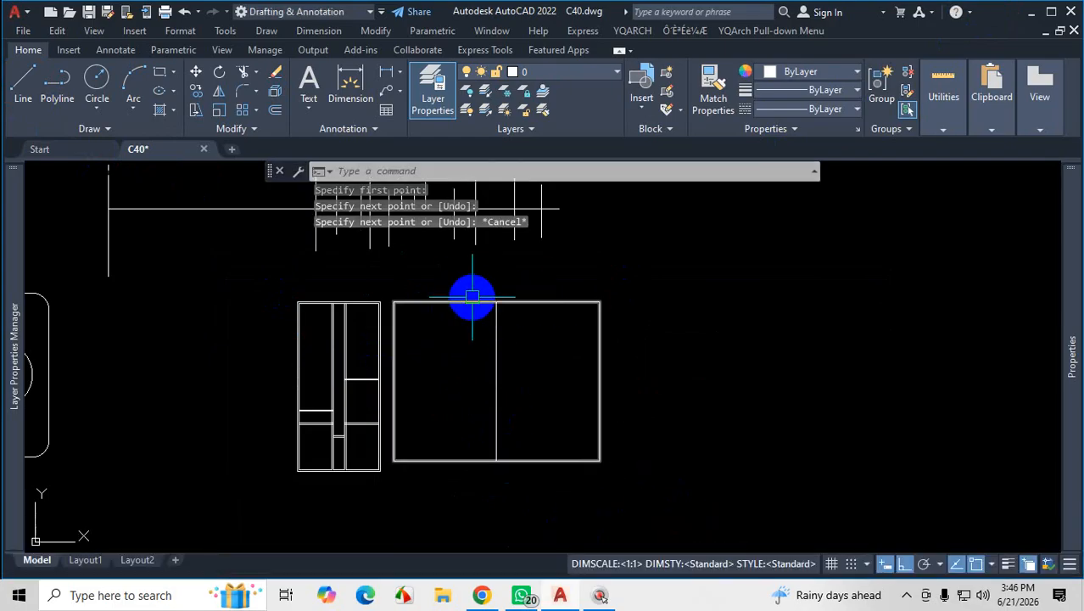
# Check the PDF plan's mirrored units against the halved rectangle in the AutoCAD drawing
pyautogui.click(481, 595)
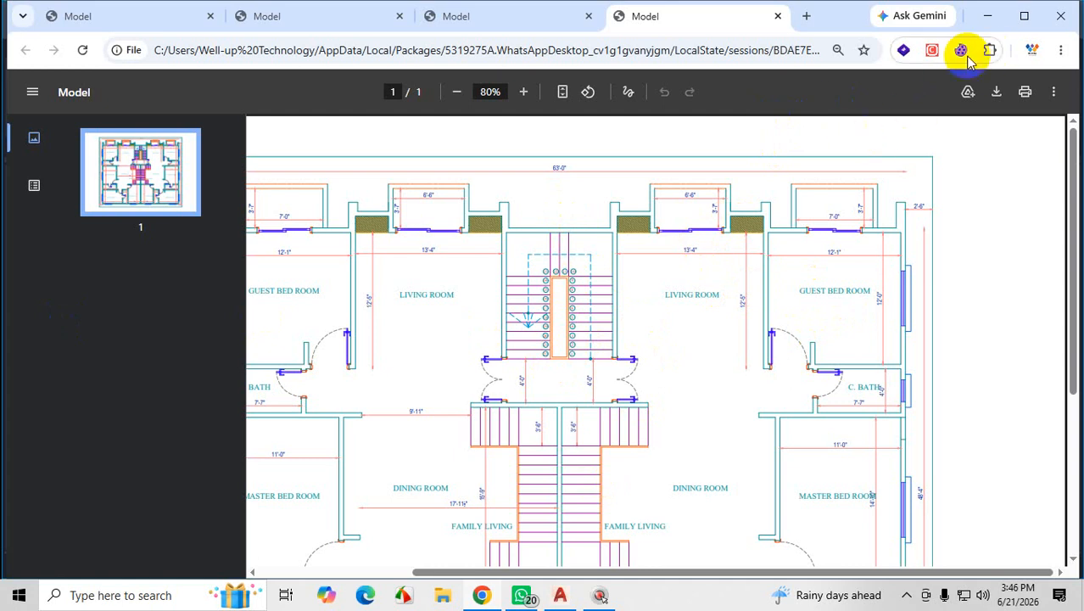
pyautogui.click(986, 21)
pyautogui.scroll(3, 593, 230)
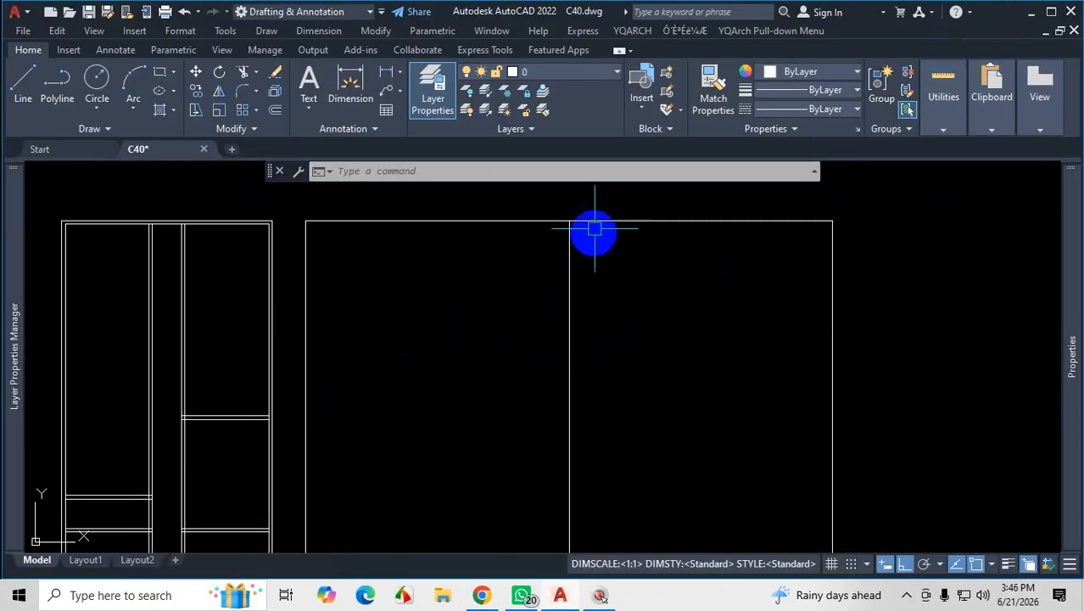
pyautogui.scroll(-3, 587, 284)
pyautogui.scroll(-2, 581, 305)
pyautogui.scroll(2, 588, 266)
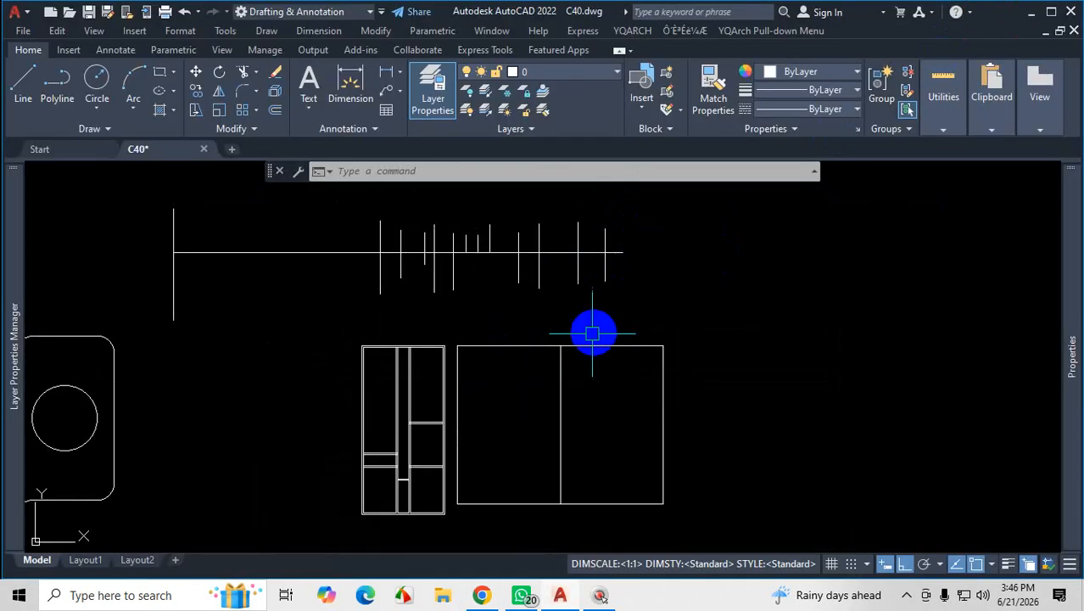
pyautogui.scroll(2, 560, 520)
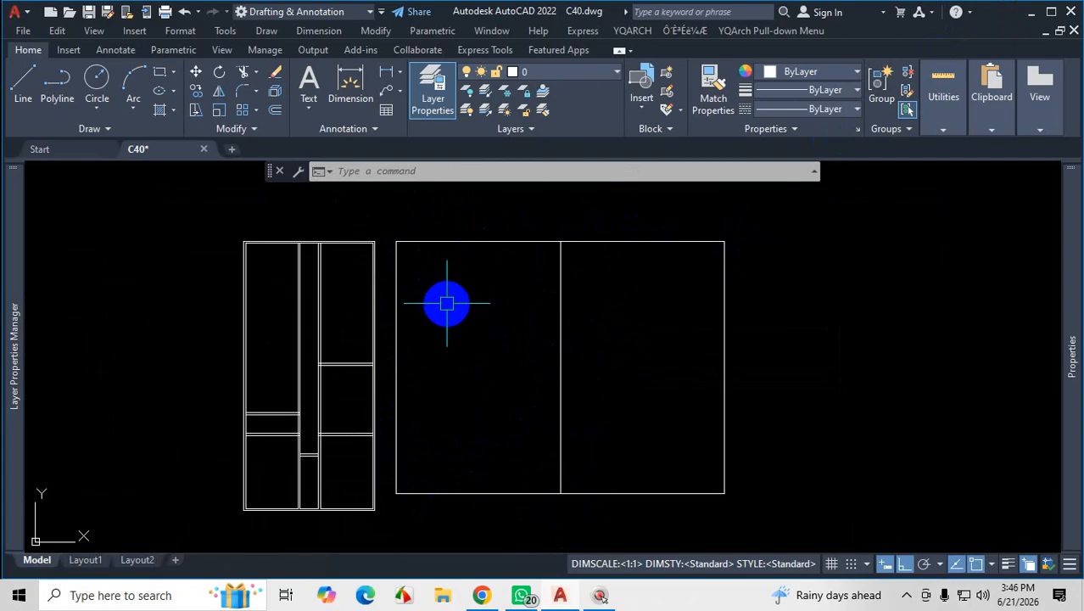
# Try trimming away the rectangle's left half up to the centre line, and undo the three trims
pyautogui.write('tr')
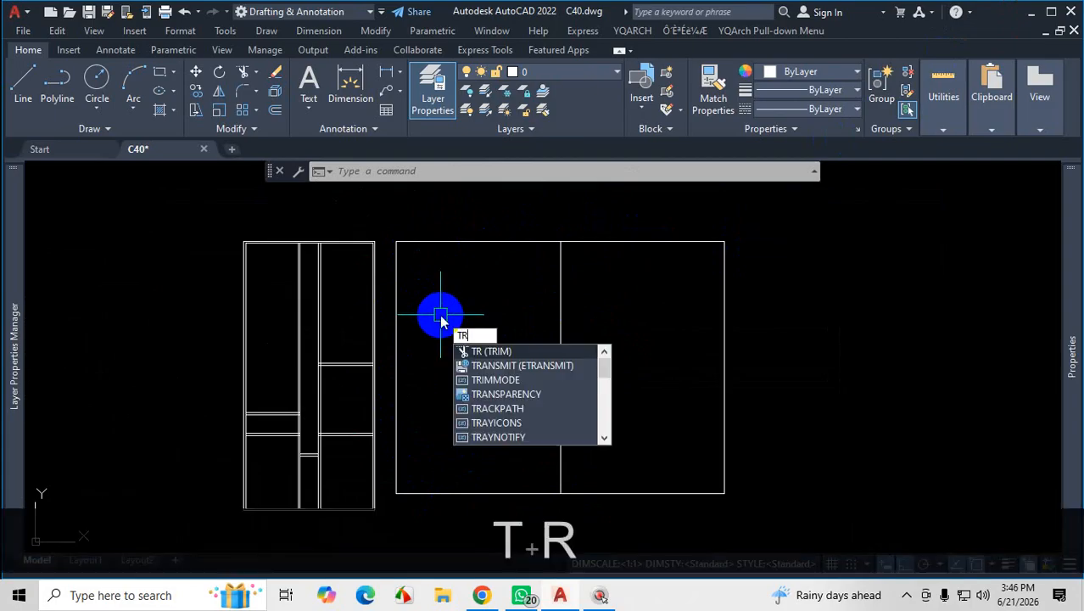
pyautogui.press('Return')
pyautogui.click(482, 242)
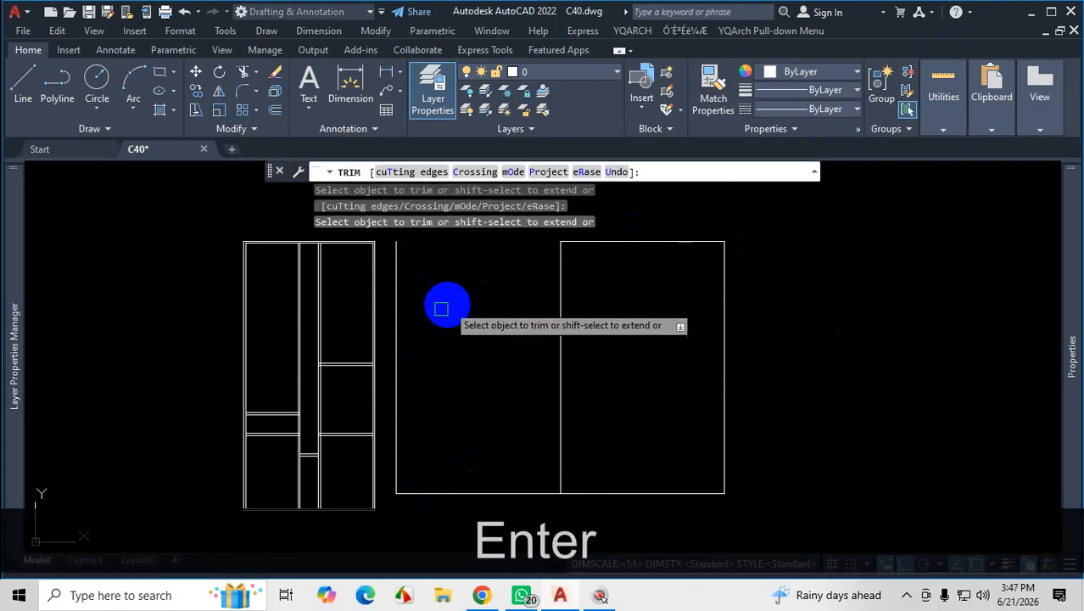
pyautogui.click(397, 333)
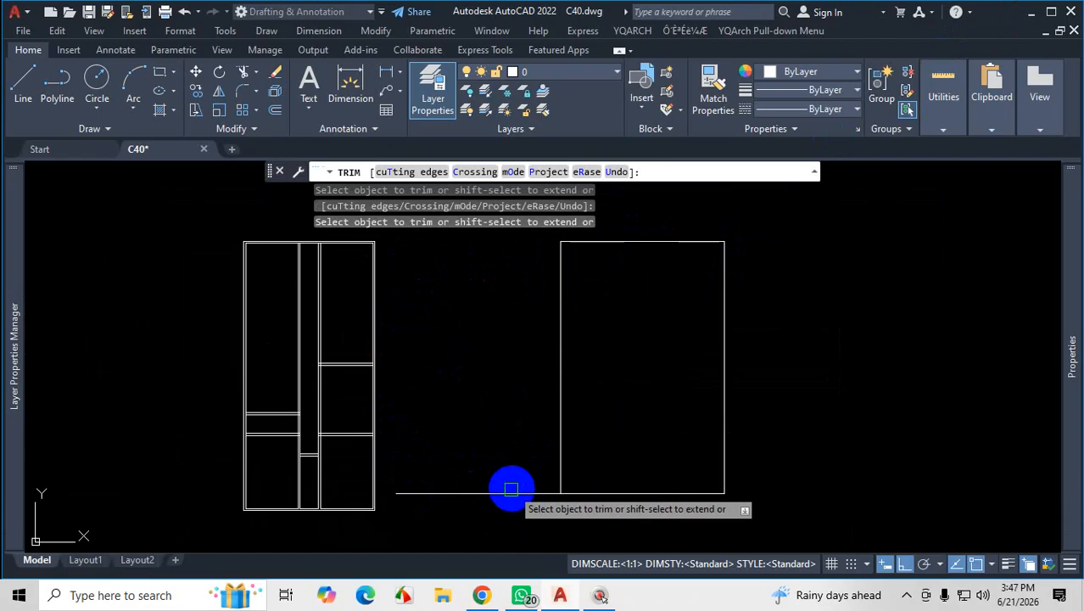
pyautogui.click(508, 490)
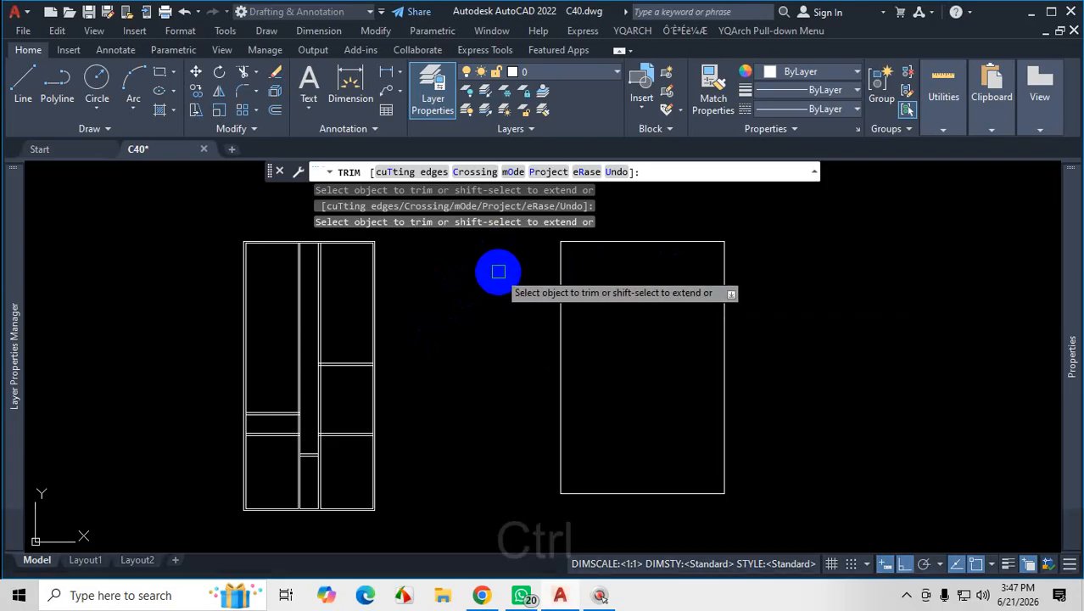
pyautogui.hotkey('ctrl', 'z')
pyautogui.hotkey('ctrl', 'z')
pyautogui.hotkey('ctrl', 'z')
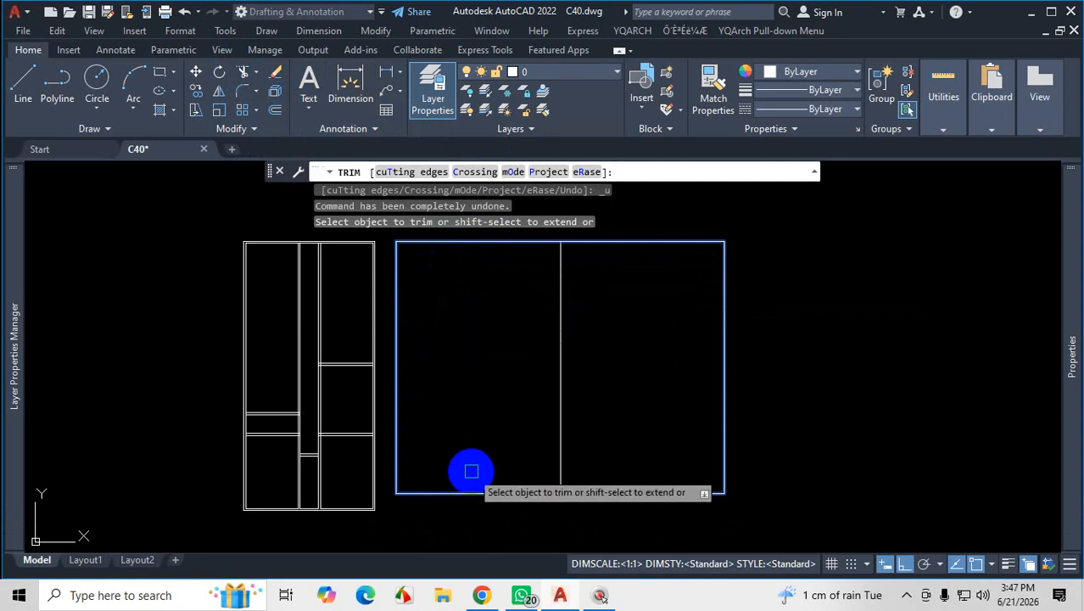
pyautogui.press('Escape')
pyautogui.press('Escape')
pyautogui.press('Escape')
pyautogui.press('Escape')
pyautogui.scroll(-4, 483, 355)
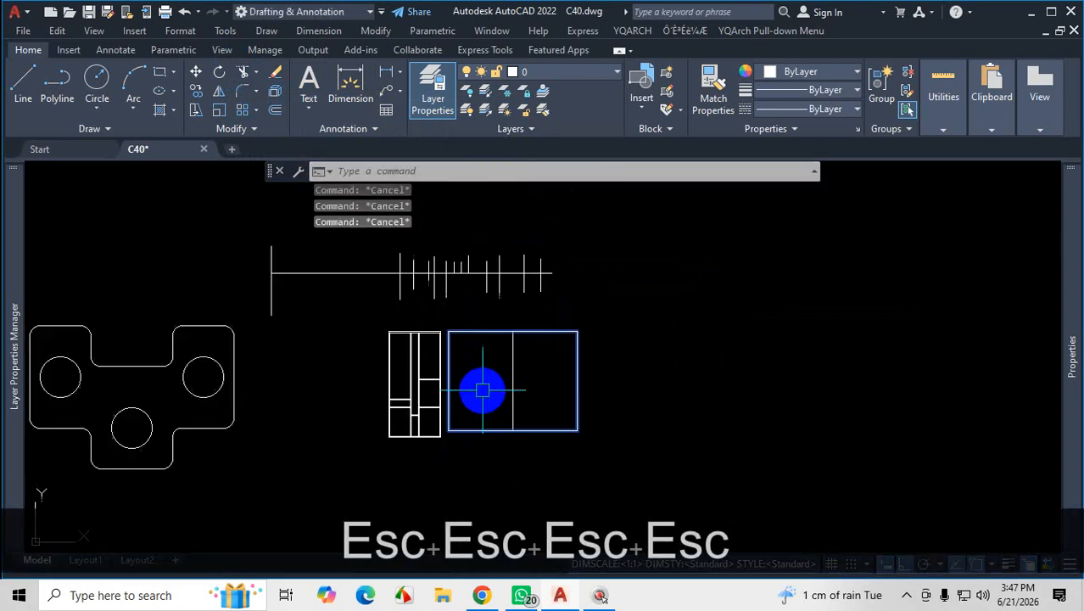
pyautogui.scroll(2, 484, 383)
pyautogui.press('Escape')
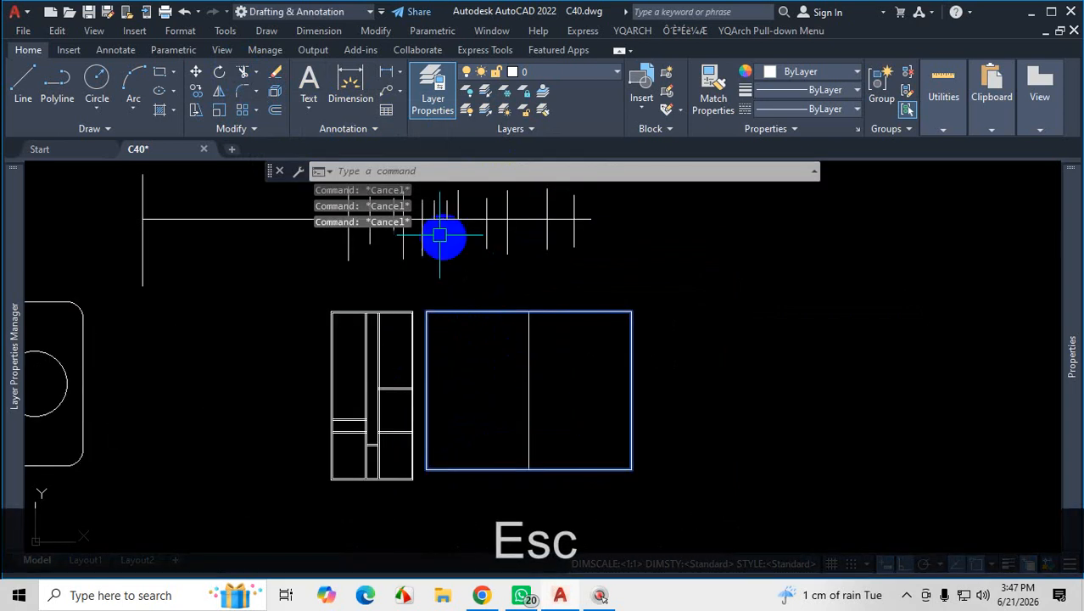
pyautogui.click(501, 264)
pyautogui.click(460, 358)
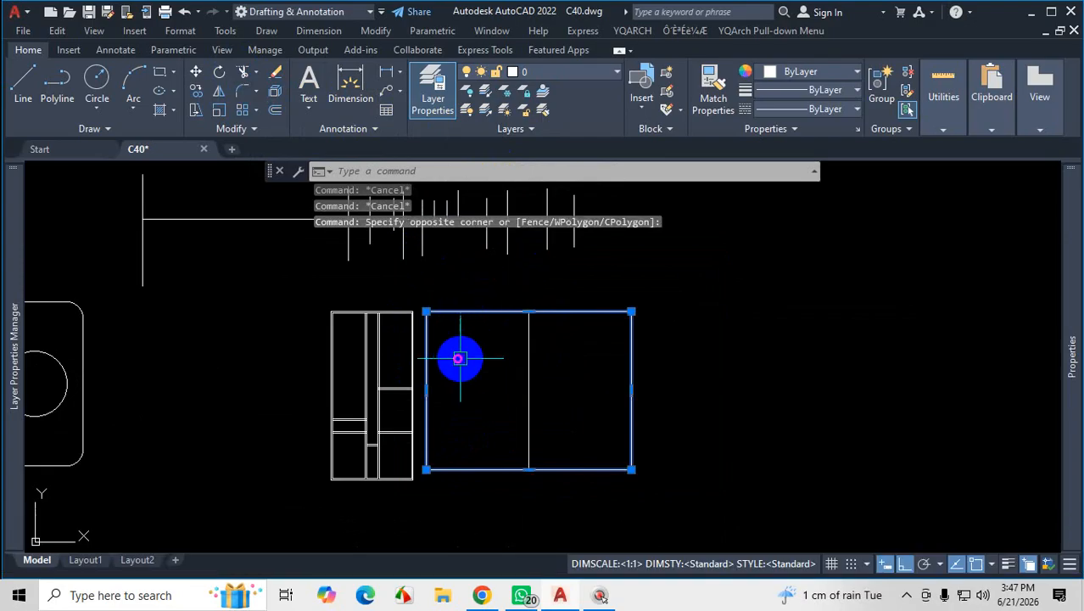
pyautogui.press('Escape')
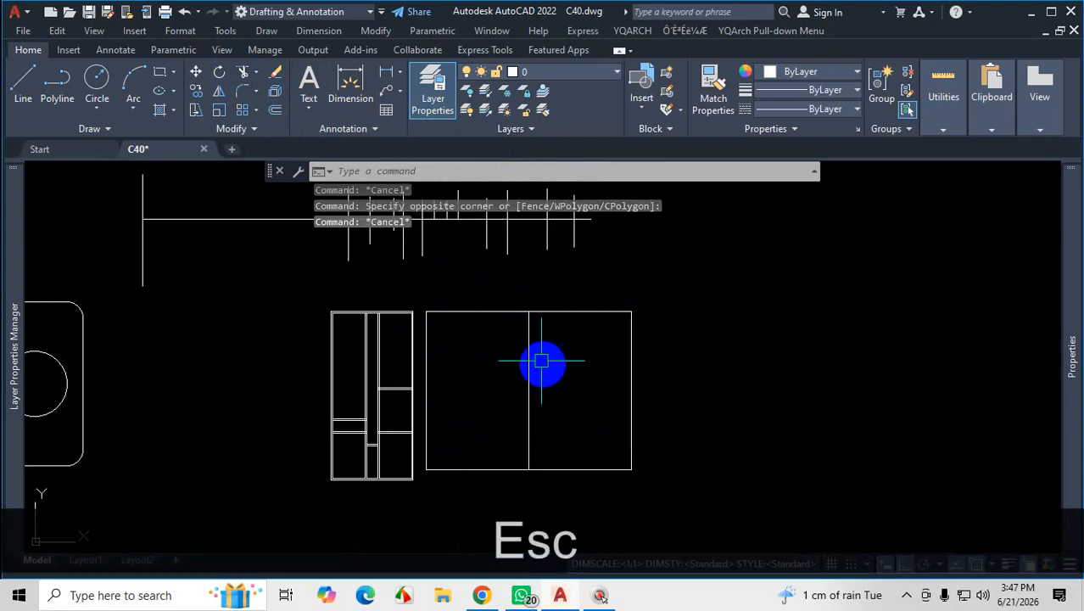
# Trim away the rectangle's upper, left and lower edges left of the centre line, leaving only the right half
pyautogui.write('tr')
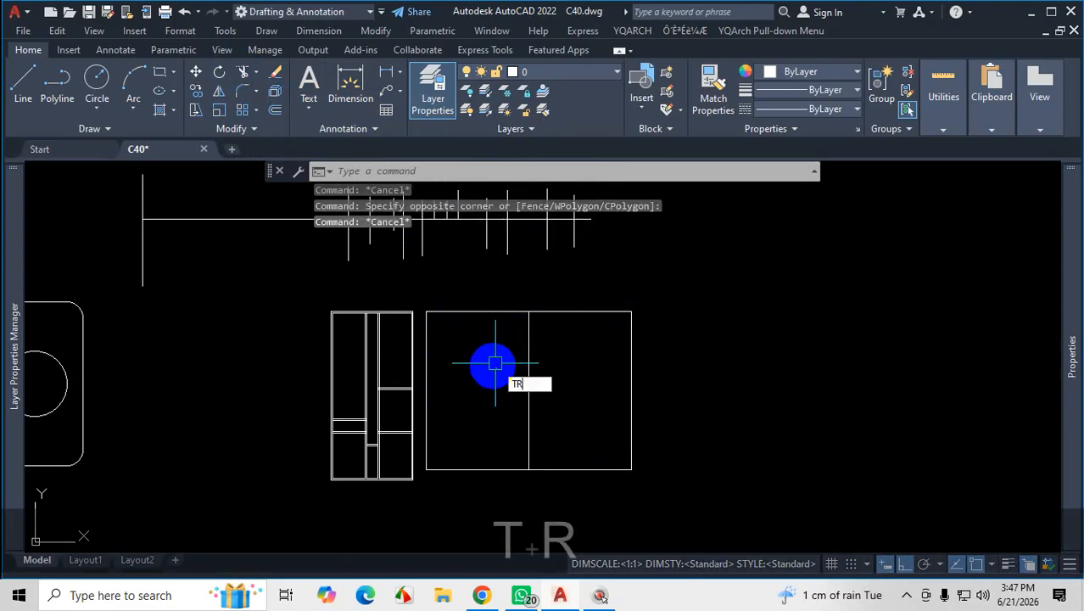
pyautogui.press('Return')
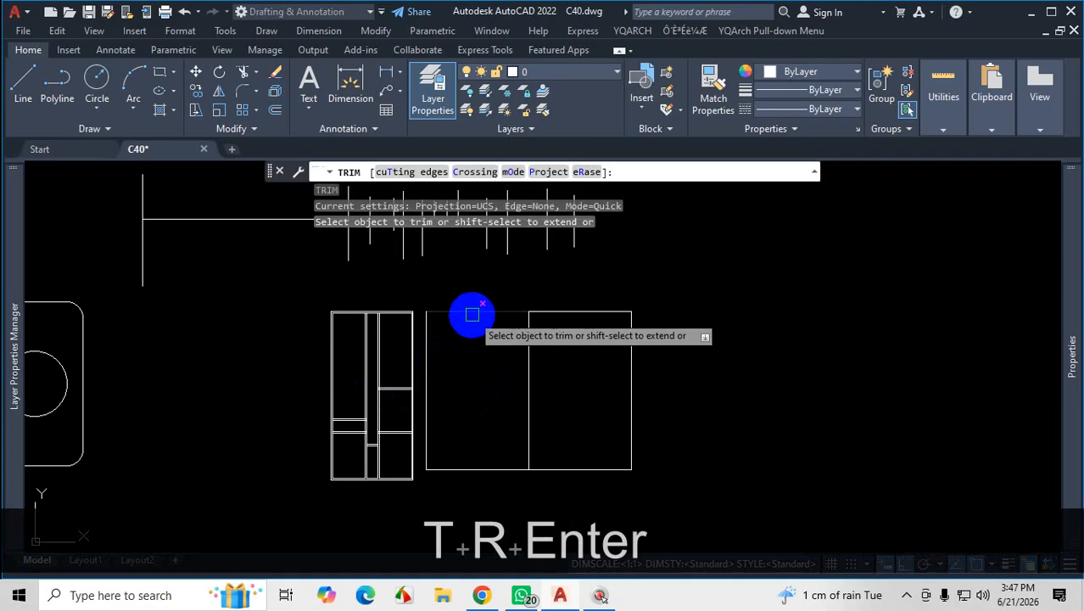
pyautogui.click(471, 311)
pyautogui.click(427, 359)
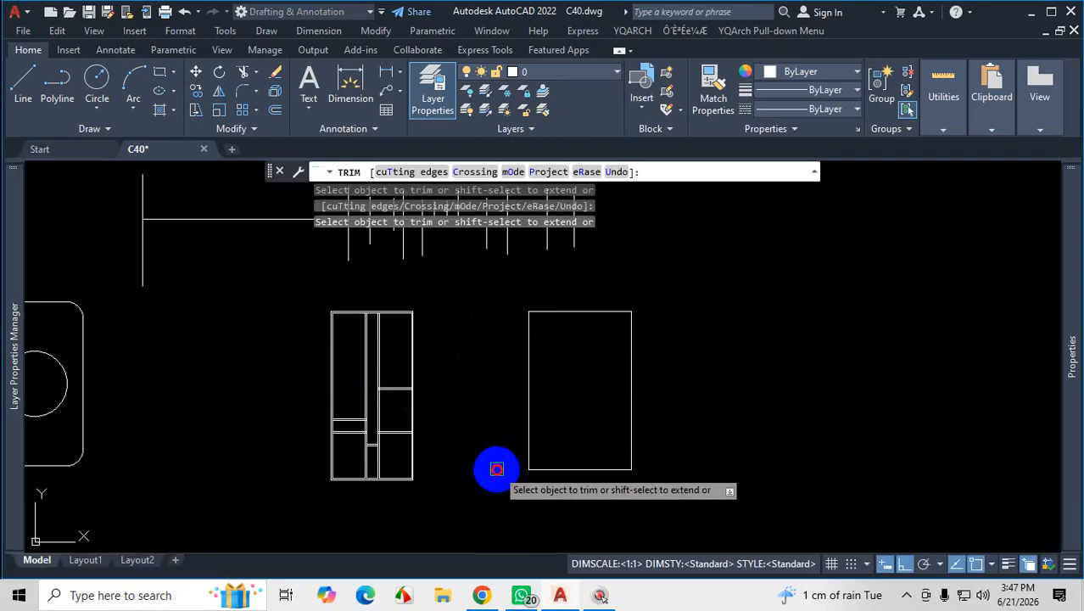
pyautogui.scroll(4, 695, 323)
pyautogui.scroll(-3, 616, 297)
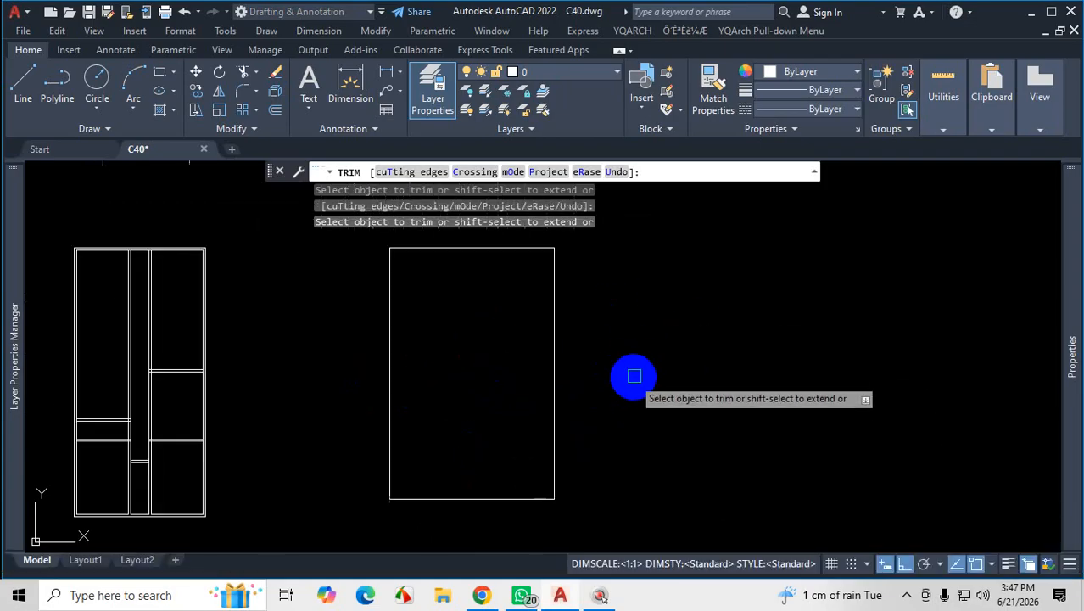
pyautogui.scroll(-1, 560, 389)
pyautogui.scroll(4, 574, 389)
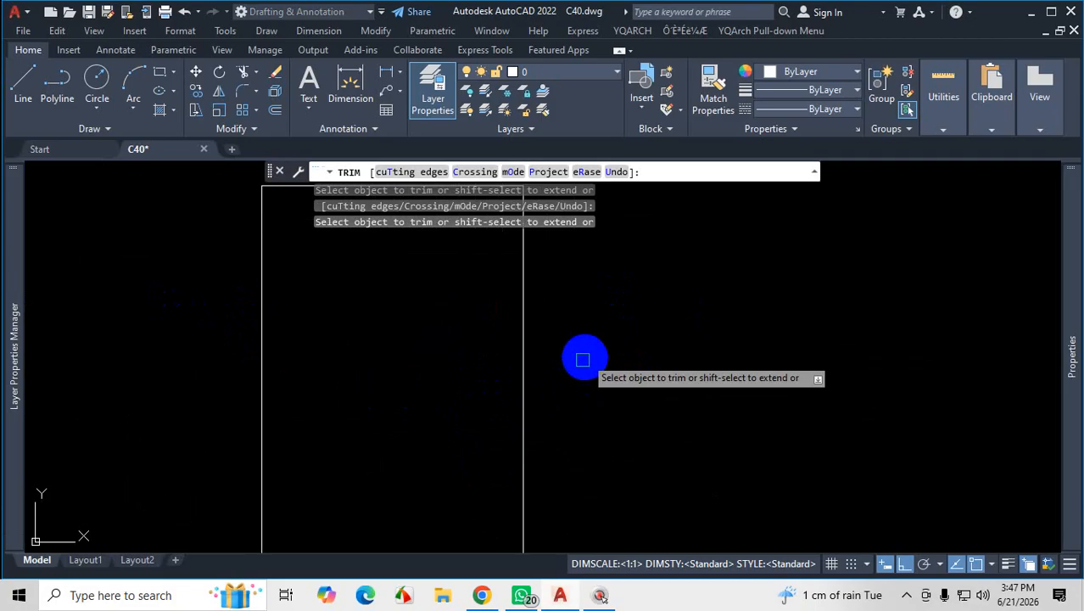
pyautogui.scroll(-3, 594, 373)
pyautogui.press('Escape')
pyautogui.scroll(1, 550, 360)
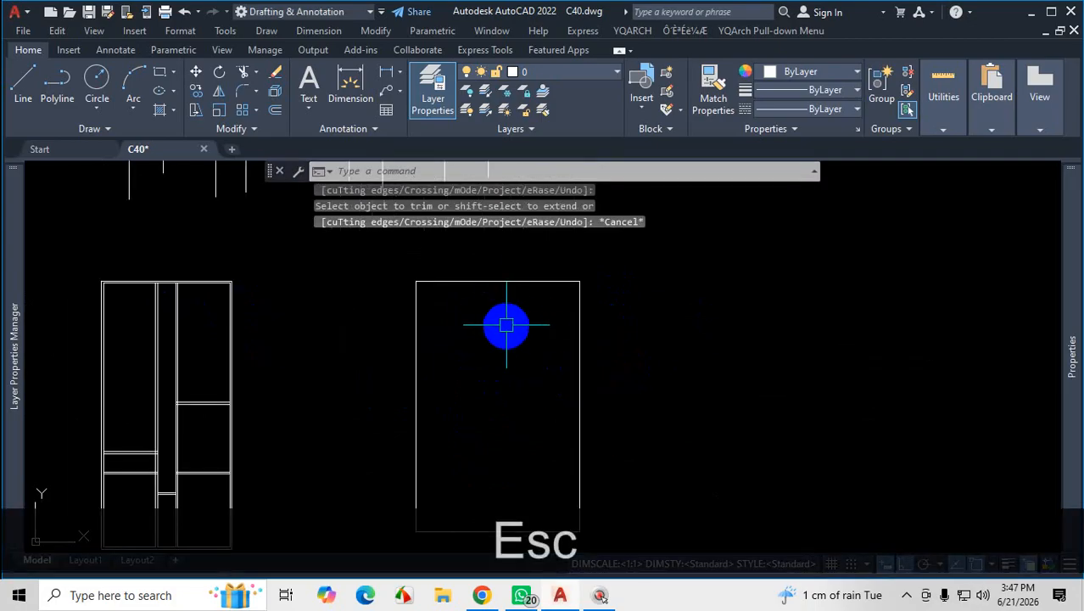
pyautogui.scroll(-3, 513, 334)
pyautogui.scroll(2, 497, 356)
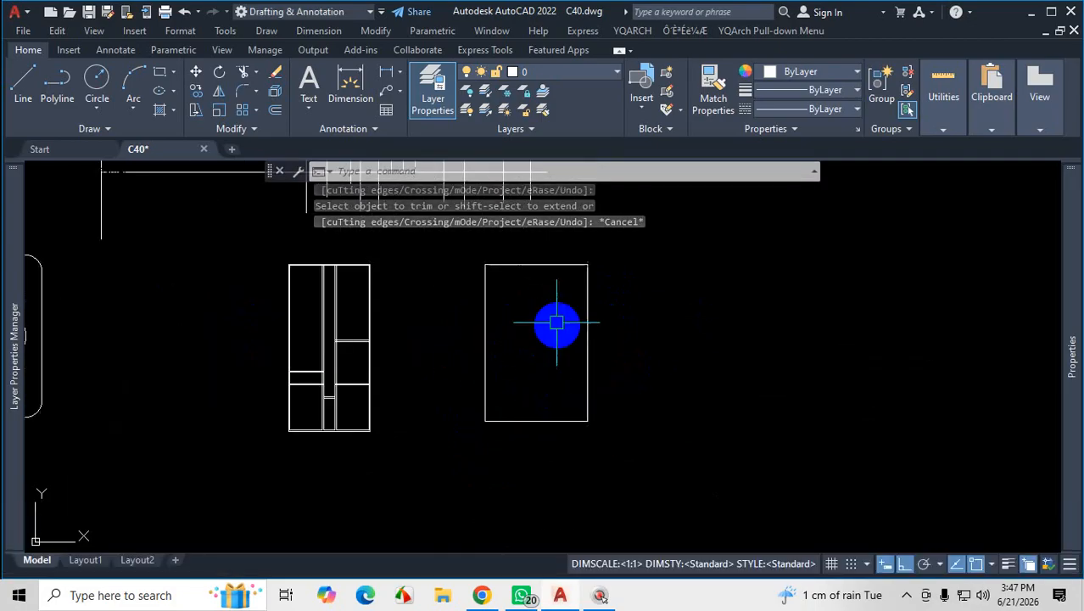
# Select the remaining three-sided outline and the centre line in turn to check whether they are separate objects
pyautogui.click(546, 265)
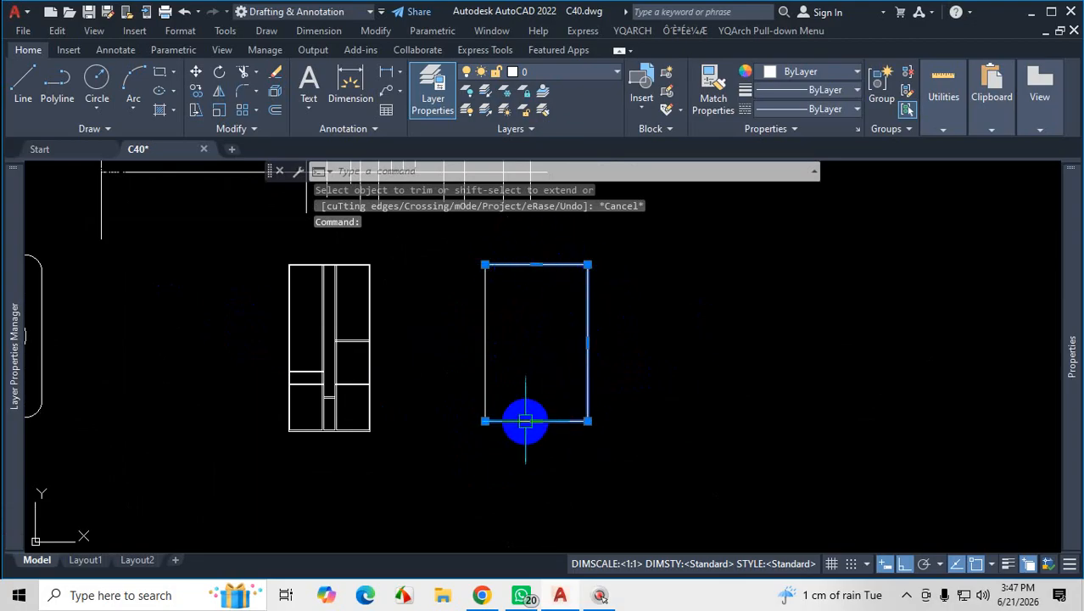
pyautogui.scroll(2, 509, 350)
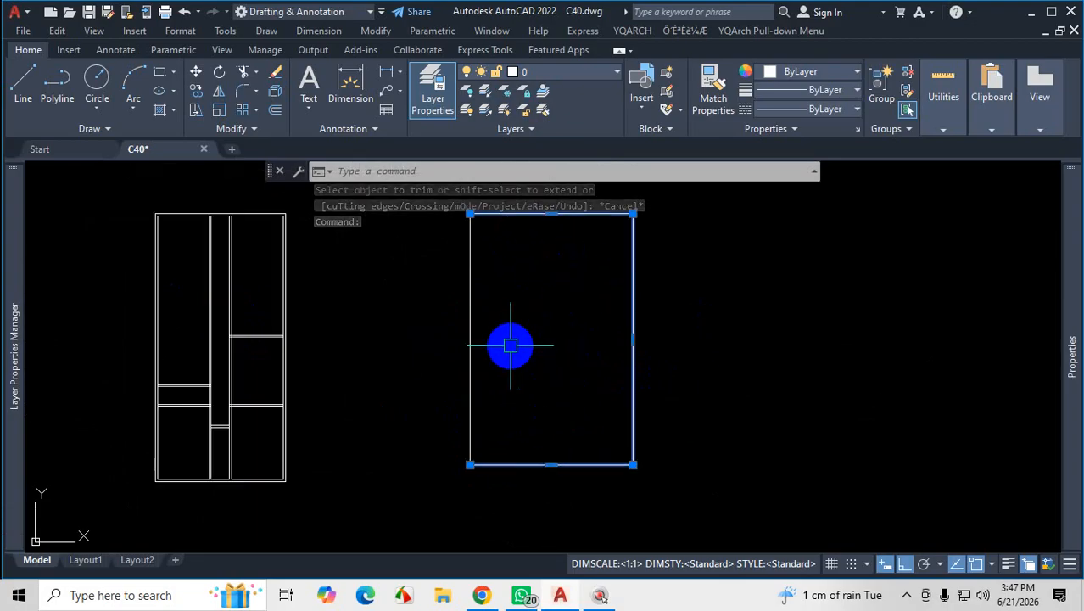
pyautogui.press('Escape')
pyautogui.click(503, 318)
pyautogui.click(438, 327)
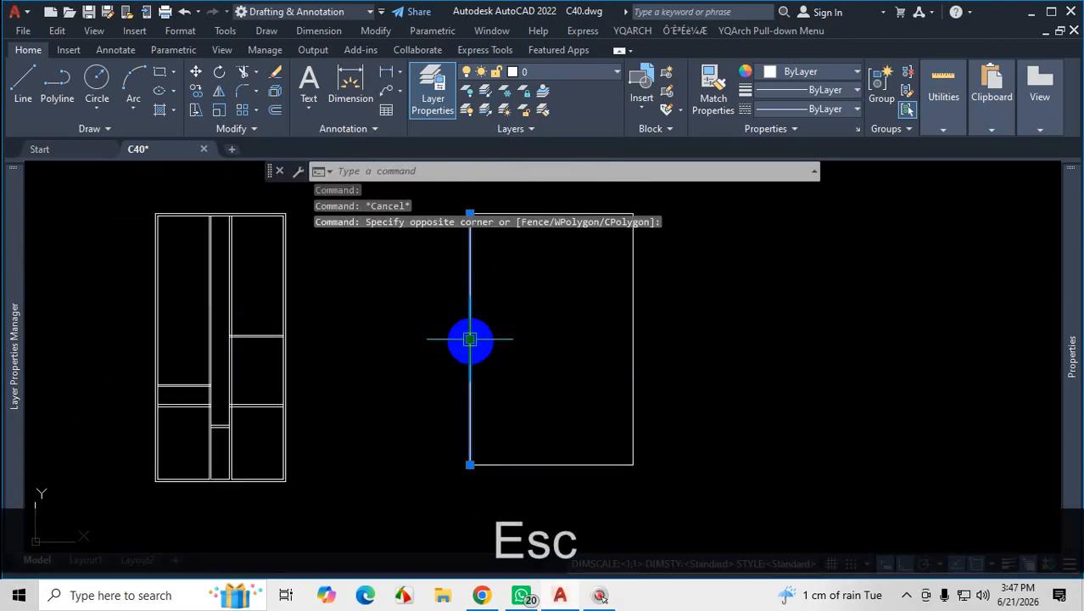
pyautogui.press('Escape')
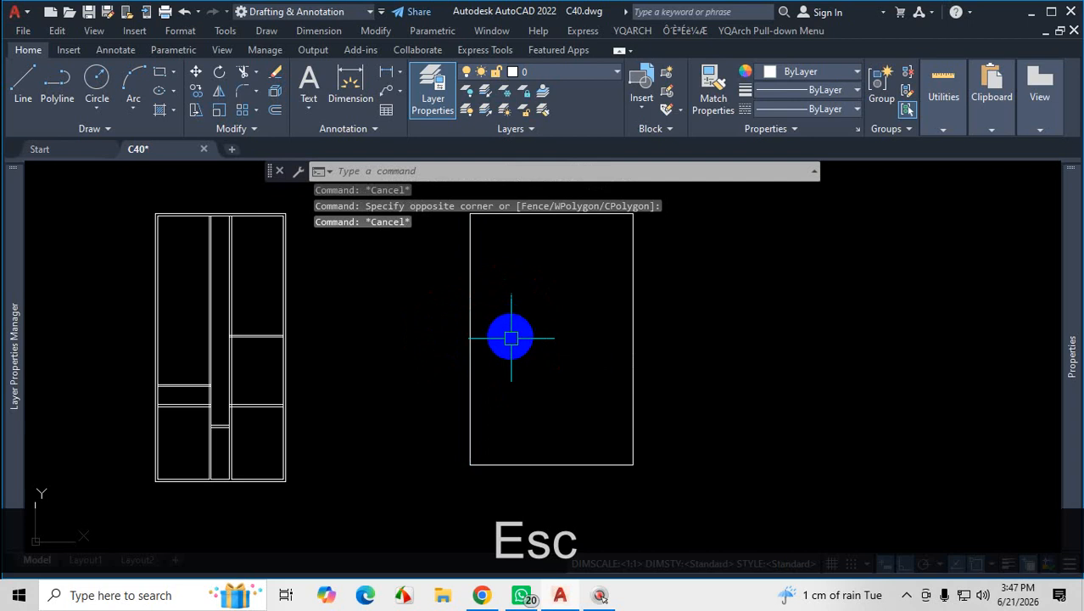
# Switch to the PDF plan in Chrome and enlarge it to 125% to examine the right unit's kitchen, bath and master bedroom
pyautogui.click(481, 594)
pyautogui.scroll(-3, 653, 301)
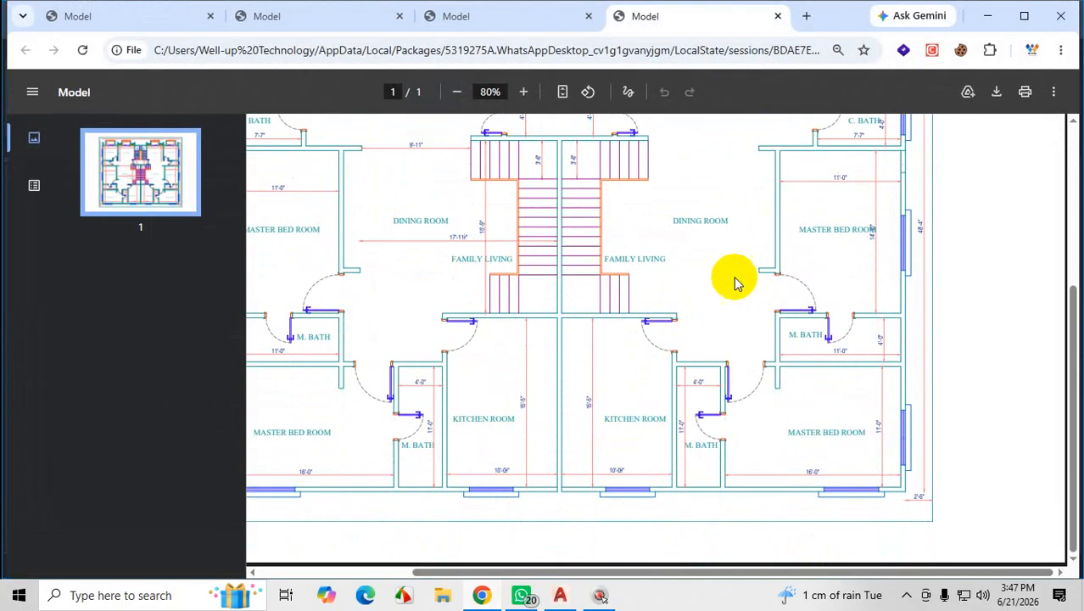
pyautogui.click(524, 93)
pyautogui.click(524, 93)
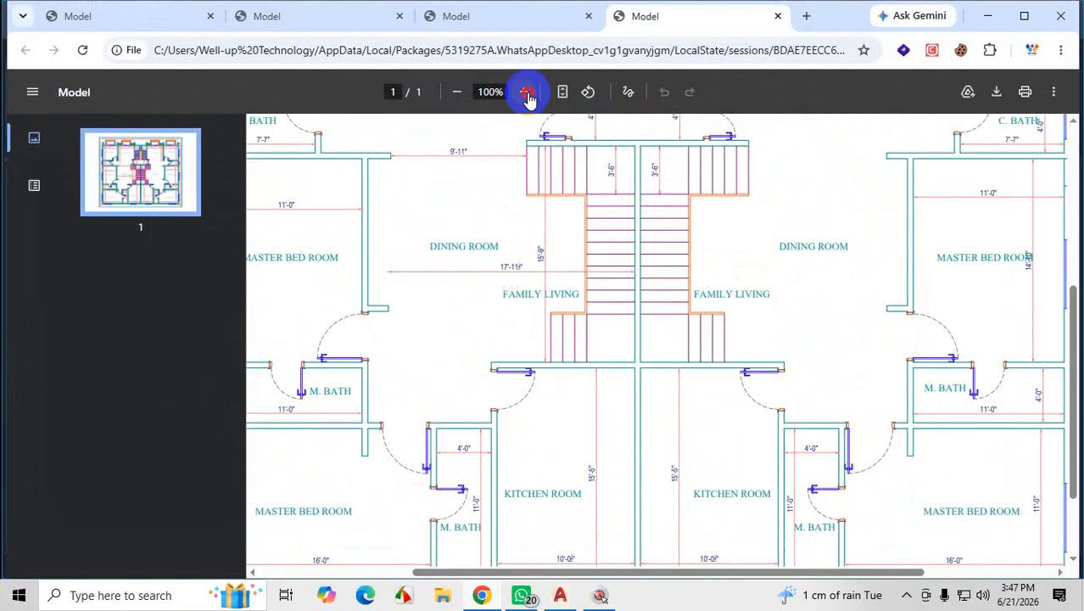
pyautogui.click(524, 92)
pyautogui.click(524, 92)
pyautogui.moveTo(617, 577); pyautogui.dragTo(931, 571)
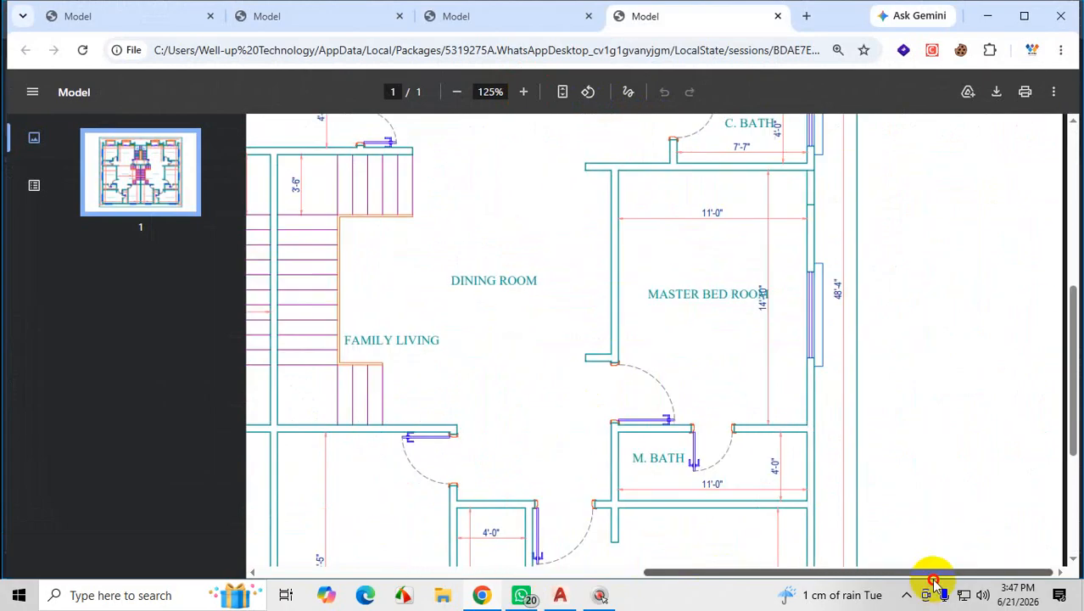
pyautogui.scroll(-3, 717, 339)
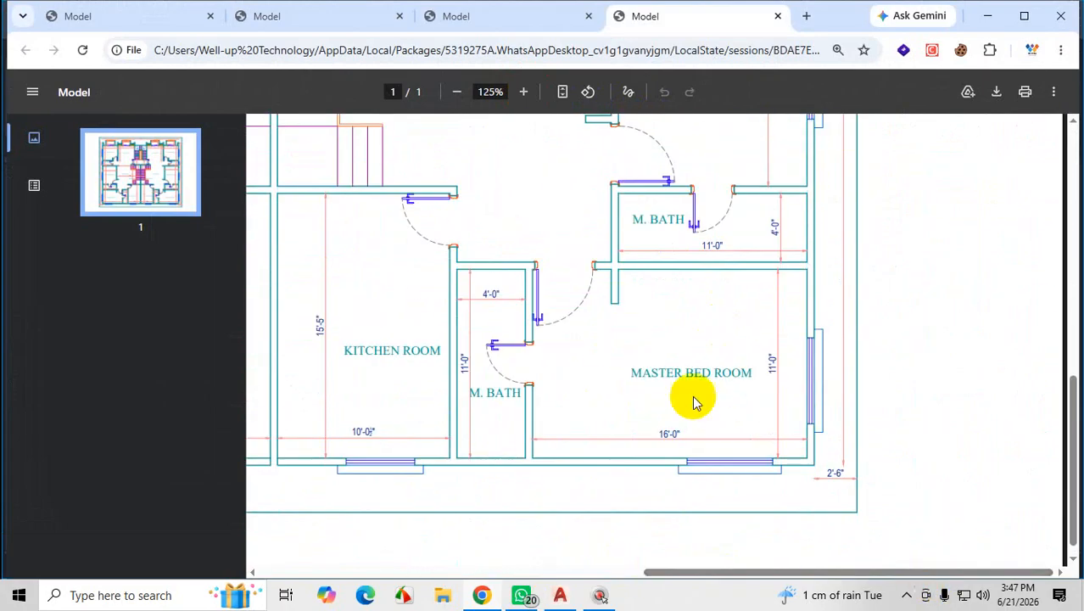
# Examine the outer wall below the kitchen, bath and master bedroom up close, marking its thickness as 5" on screen
pyautogui.hotkey('ctrl', '1')
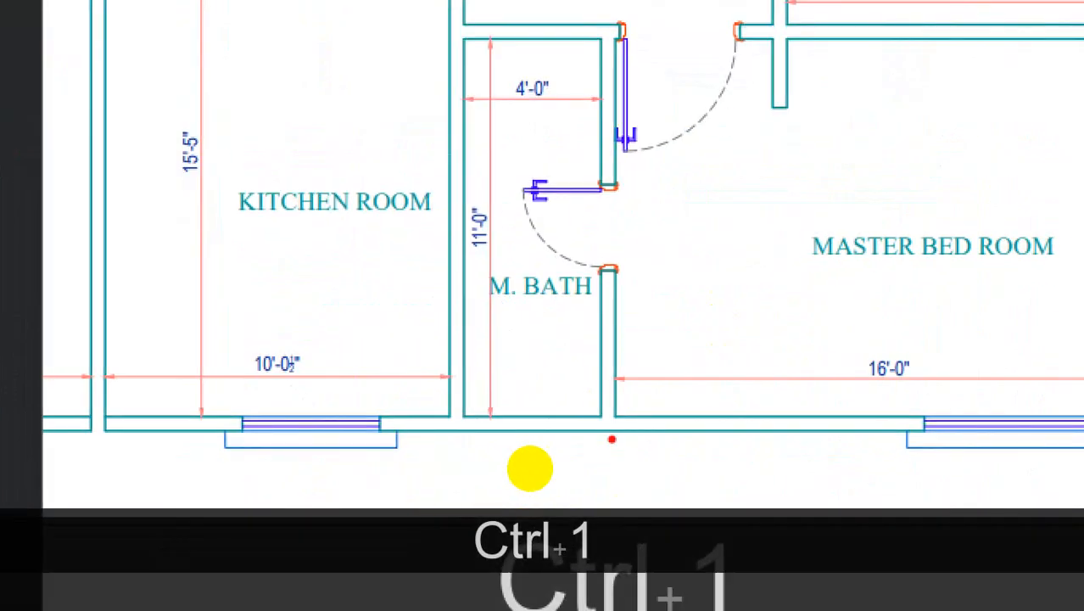
pyautogui.moveTo(622, 436); pyautogui.dragTo(401, 433)
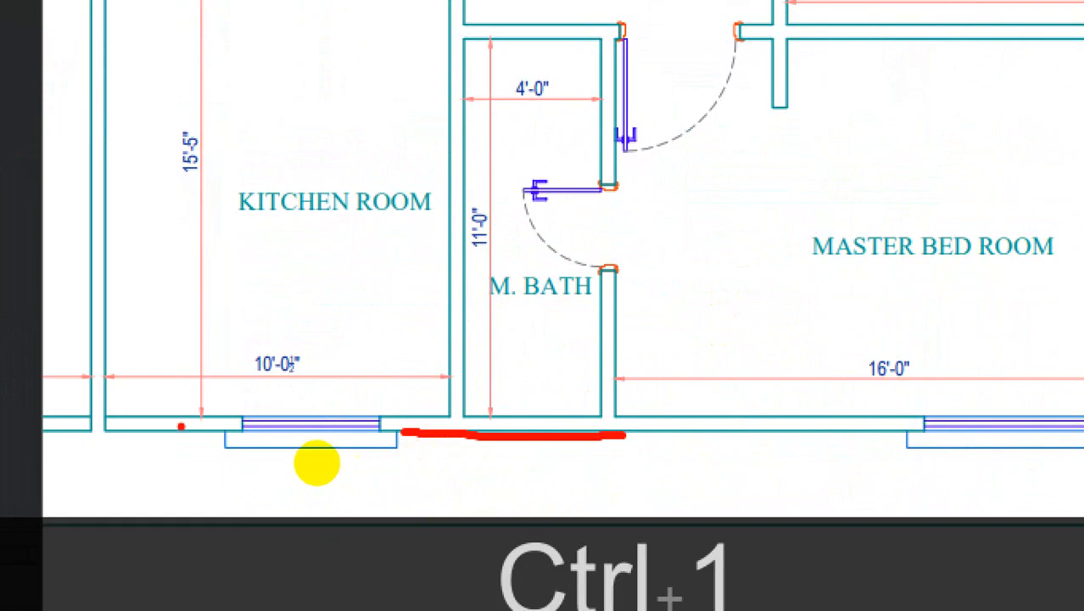
pyautogui.moveTo(295, 459)
pyautogui.mouseDown()
pyautogui.moveTo(474, 443)
pyautogui.moveTo(574, 453)
pyautogui.moveTo(567, 461)
pyautogui.moveTo(670, 482)
pyautogui.mouseUp()
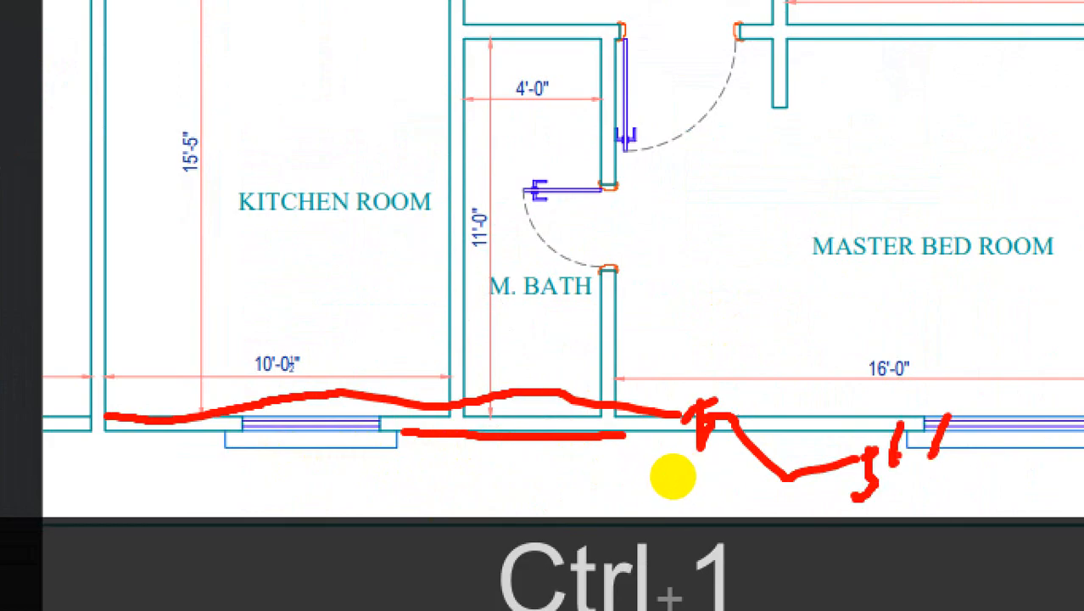
pyautogui.press('Escape')
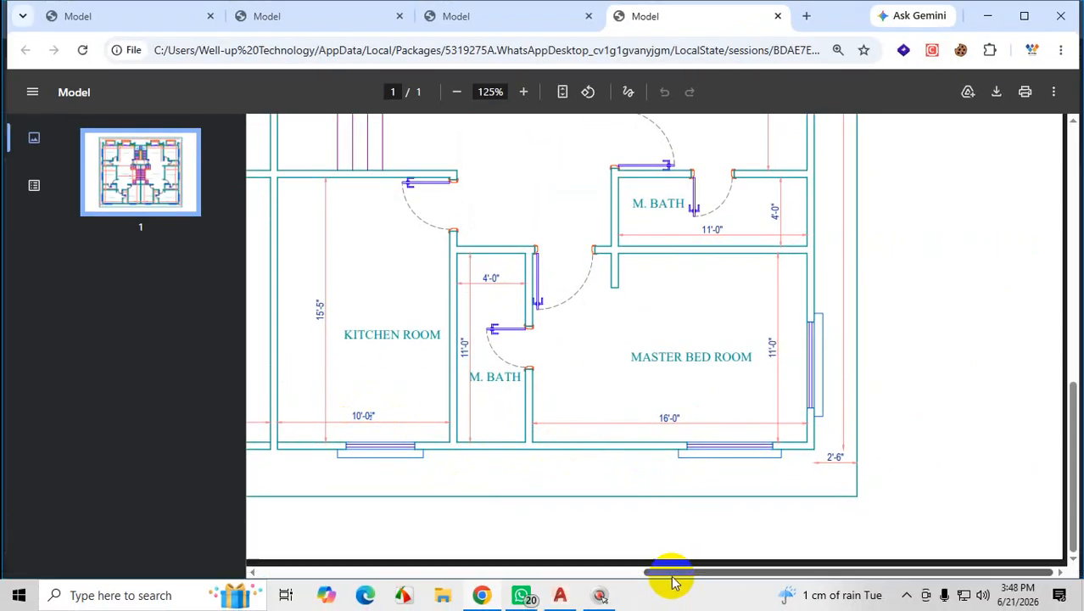
# Examine the shared wall between the two mirrored staircases in the PDF plan and mark it up on screen
pyautogui.moveTo(670, 574); pyautogui.dragTo(534, 486)
pyautogui.scroll(5, 534, 486)
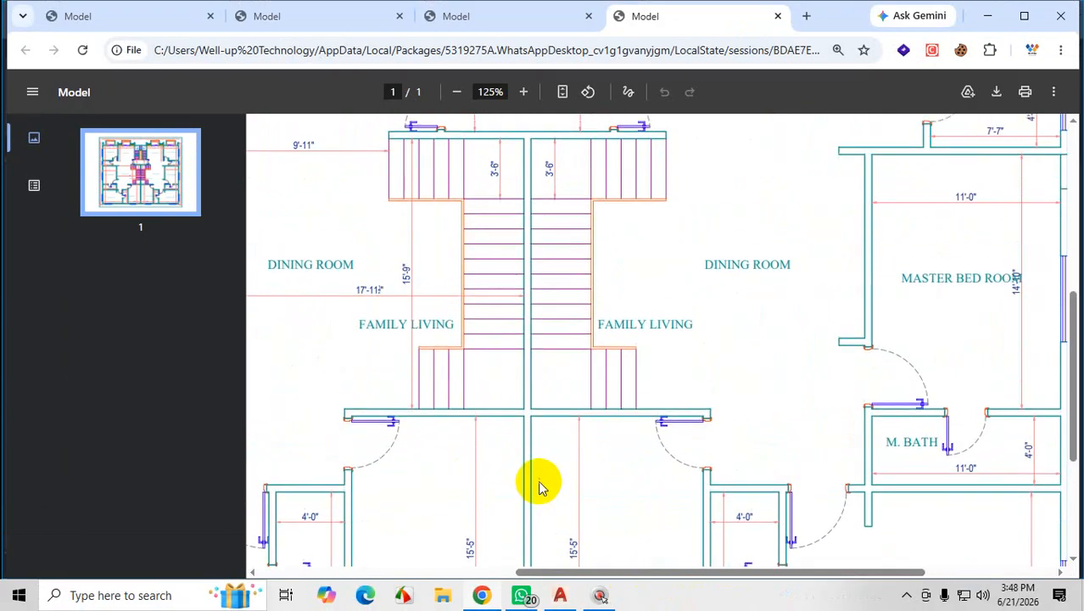
pyautogui.hotkey('ctrl', '1')
pyautogui.click(541, 352)
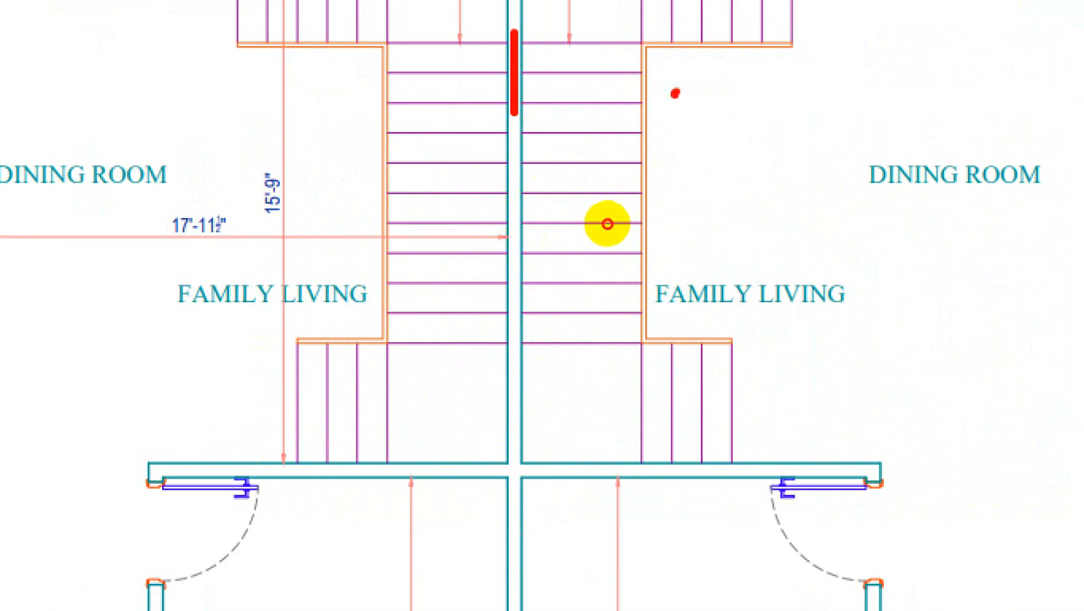
pyautogui.moveTo(675, 95); pyautogui.dragTo(772, 109)
pyautogui.click(527, 197)
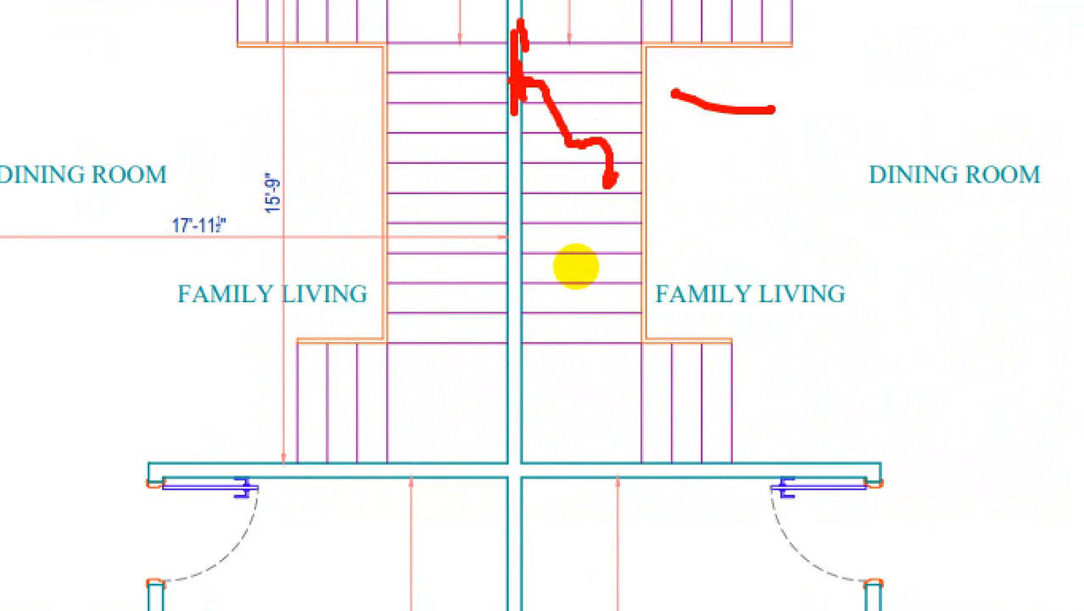
pyautogui.press('Escape')
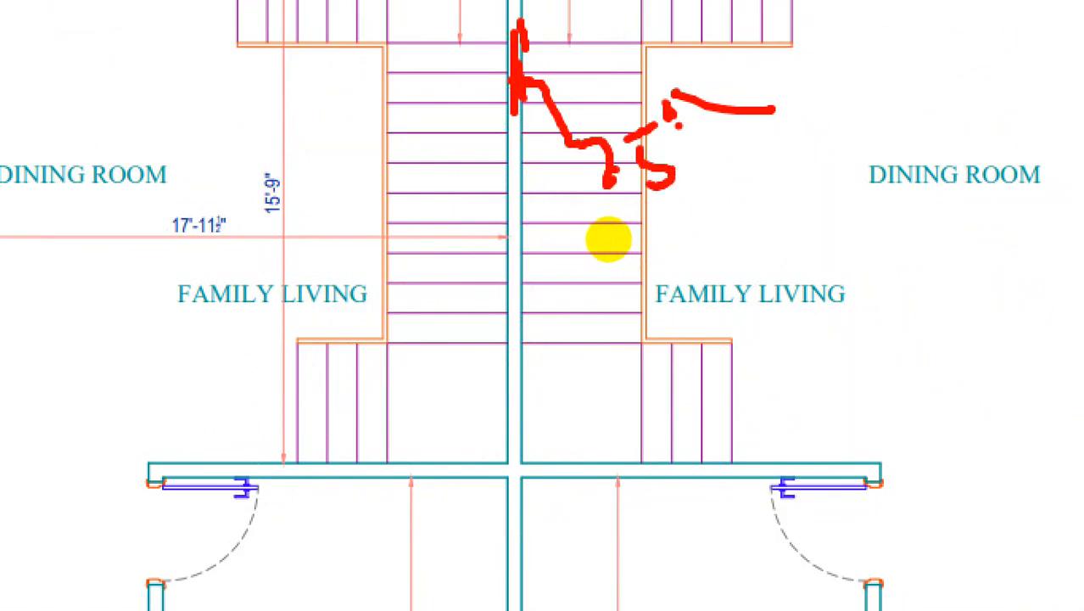
# Return to AutoCAD and offset the half-plan's three-sided outline 5 inches inward with the Through option, leaving the centre line single
pyautogui.click(992, 17)
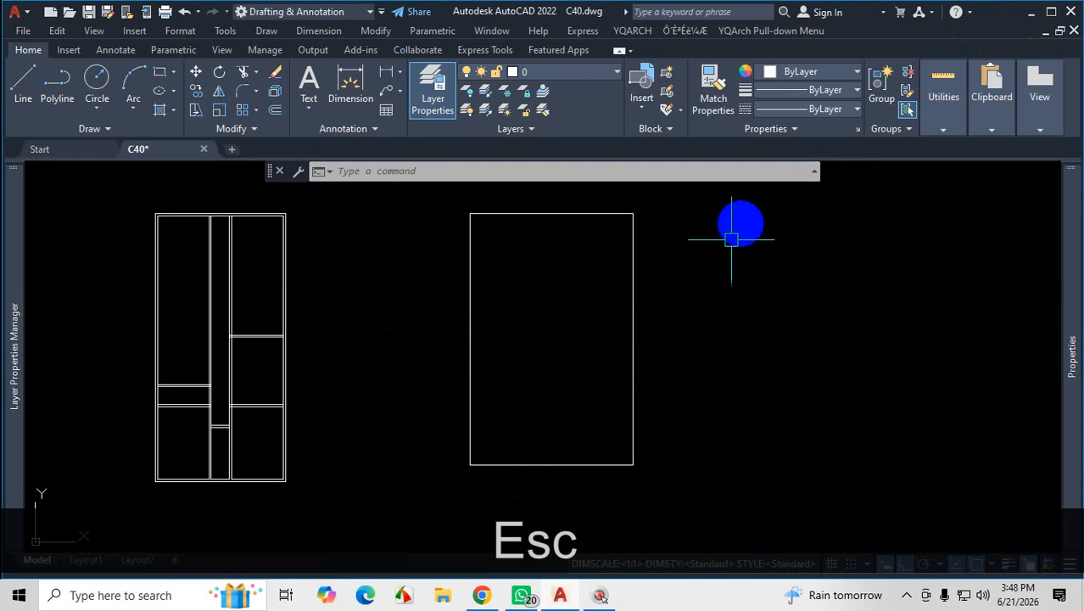
pyautogui.write('o')
pyautogui.press('Return')
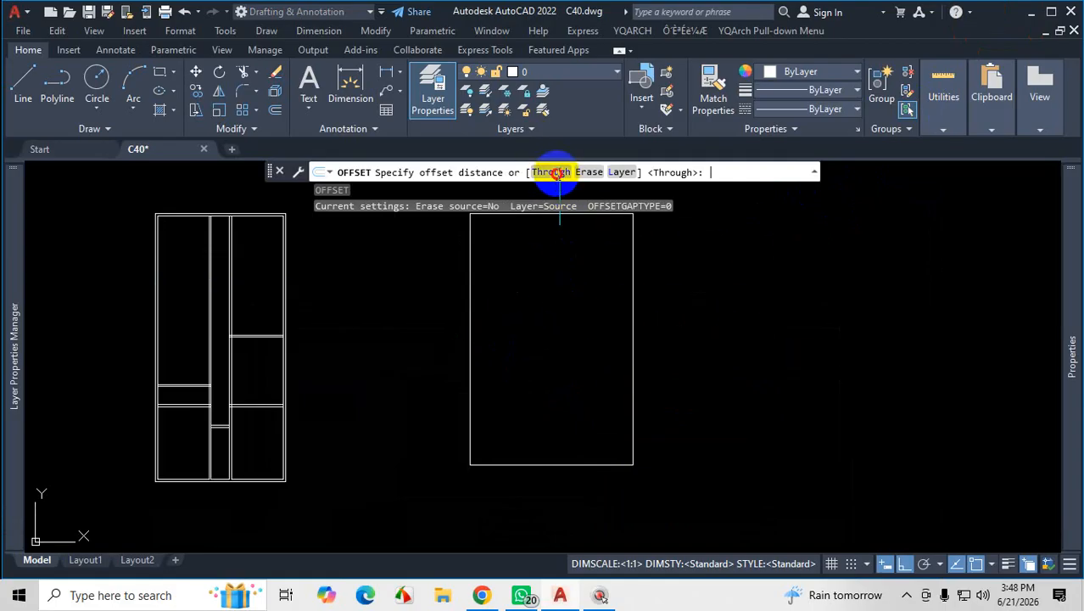
pyautogui.click(554, 172)
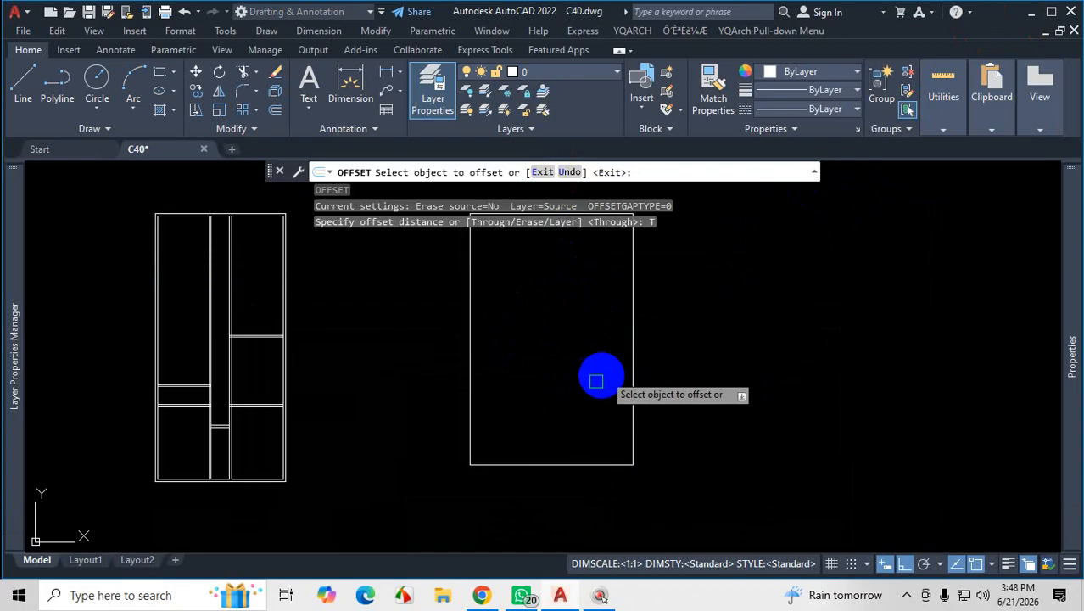
pyautogui.click(630, 343)
pyautogui.scroll(3, 617, 310)
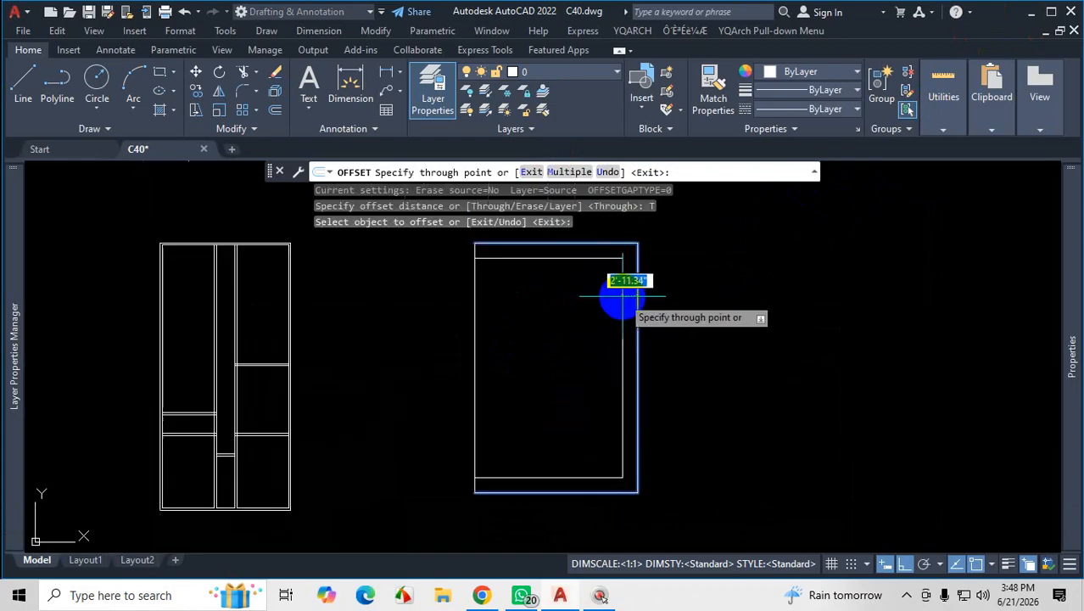
pyautogui.scroll(-2, 622, 300)
pyautogui.scroll(2, 627, 304)
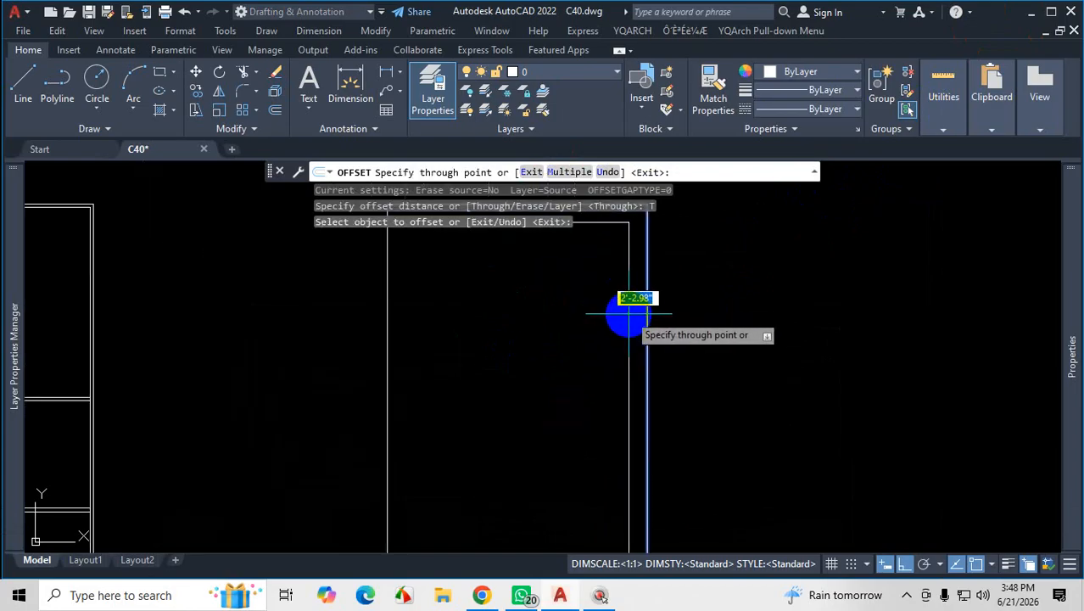
pyautogui.scroll(-3, 626, 311)
pyautogui.scroll(3, 621, 310)
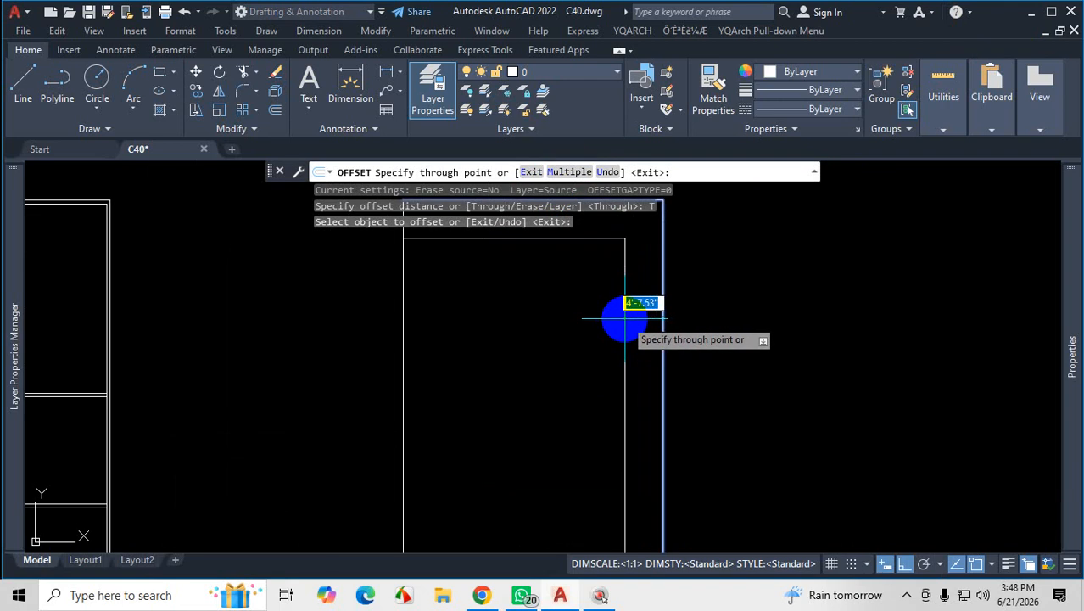
pyautogui.write('5')
pyautogui.press('Return')
pyautogui.scroll(-3, 593, 307)
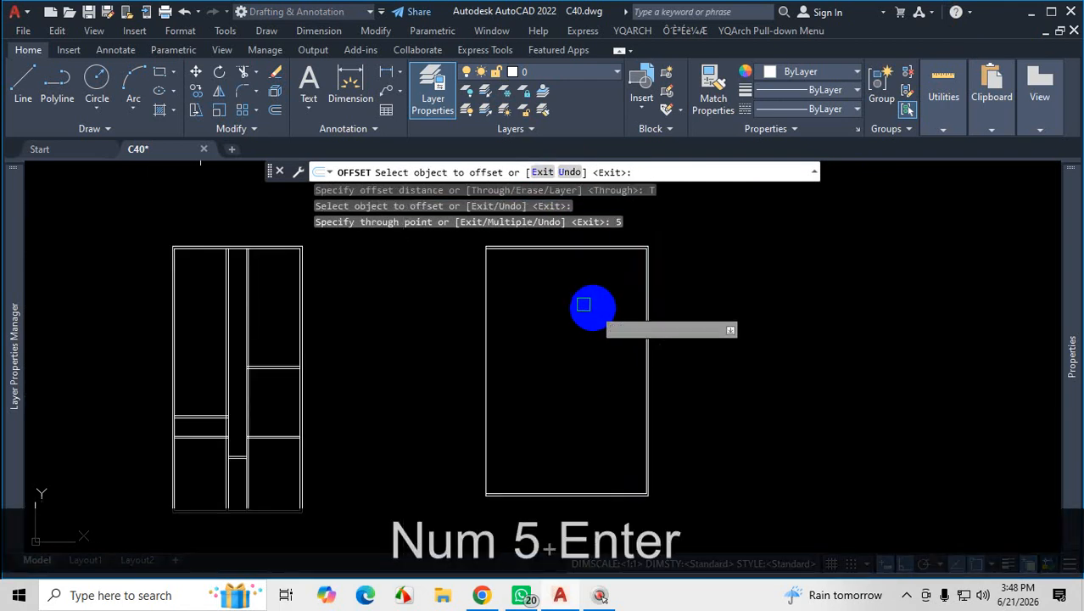
pyautogui.scroll(2, 555, 254)
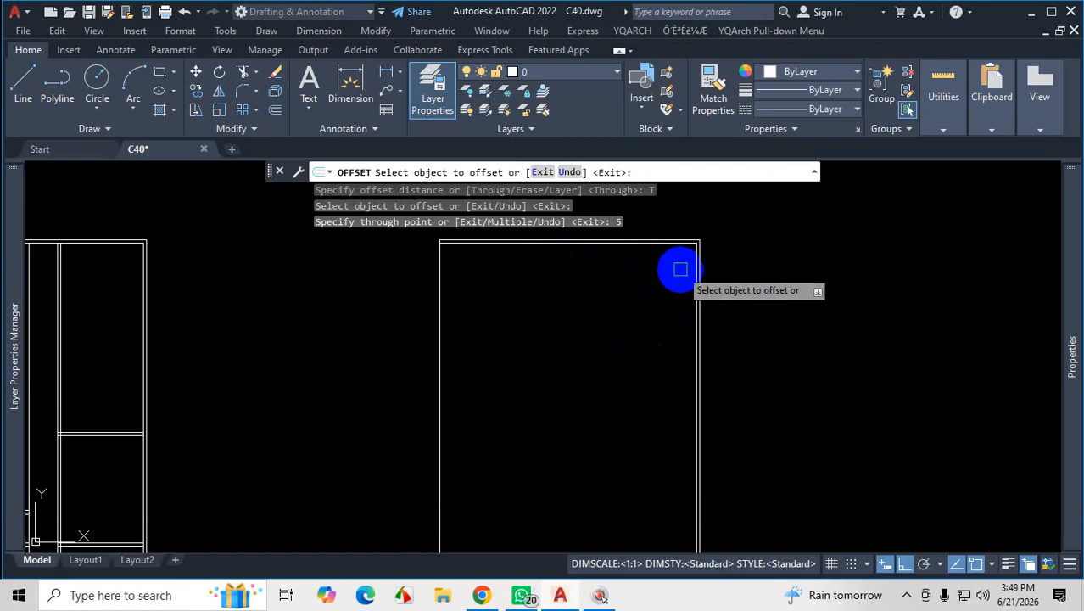
# Offset the half-plan's single centre line 2.5 inches into the plan and end the Offset command
pyautogui.scroll(-2, 686, 264)
pyautogui.scroll(4, 661, 256)
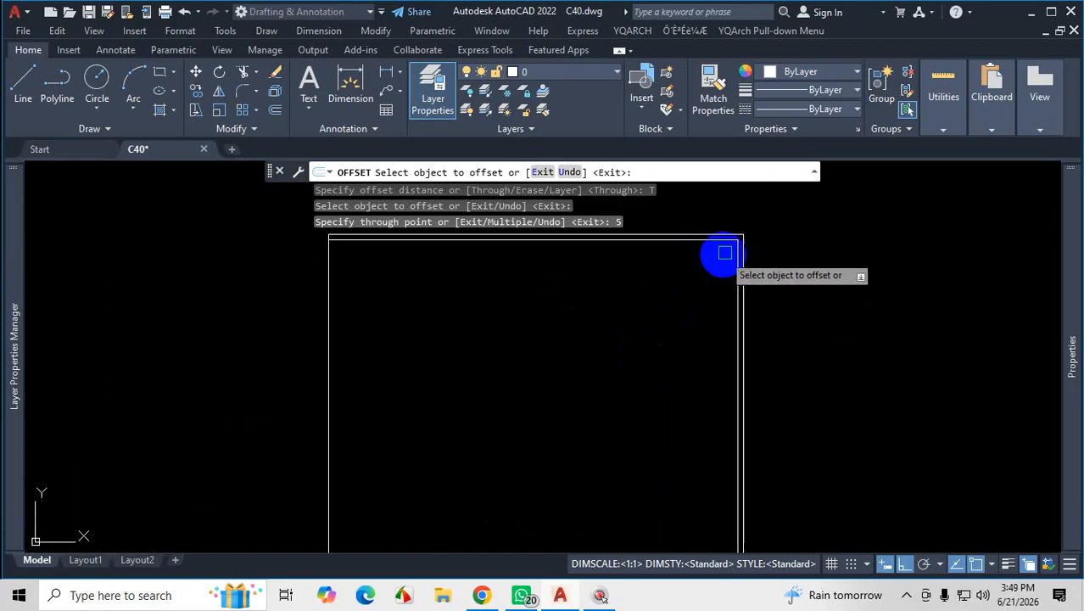
pyautogui.scroll(-2, 726, 281)
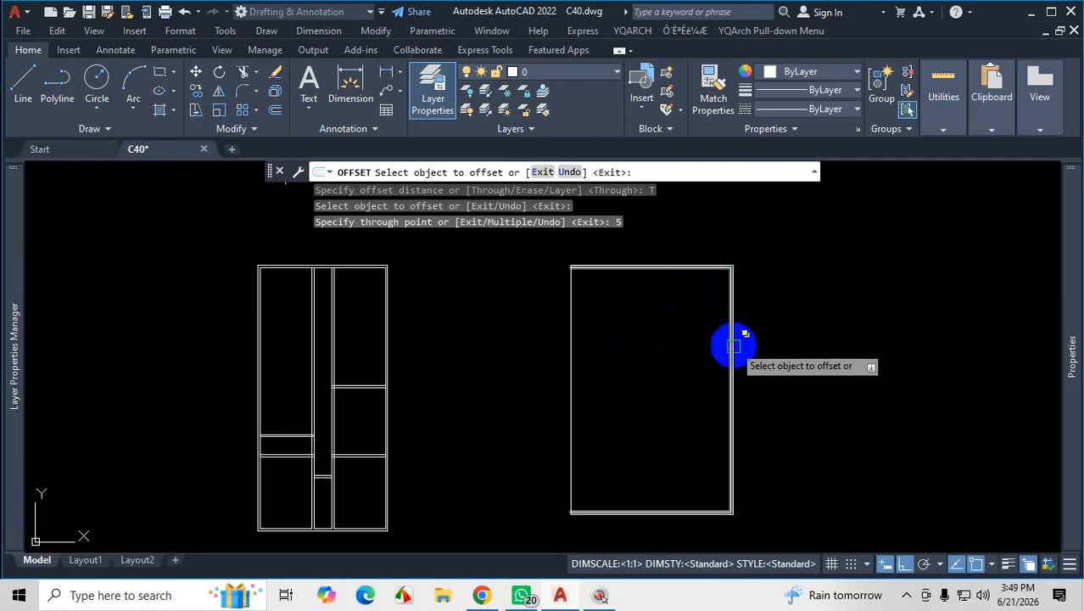
pyautogui.scroll(2, 735, 343)
pyautogui.scroll(-3, 738, 349)
pyautogui.scroll(2, 717, 341)
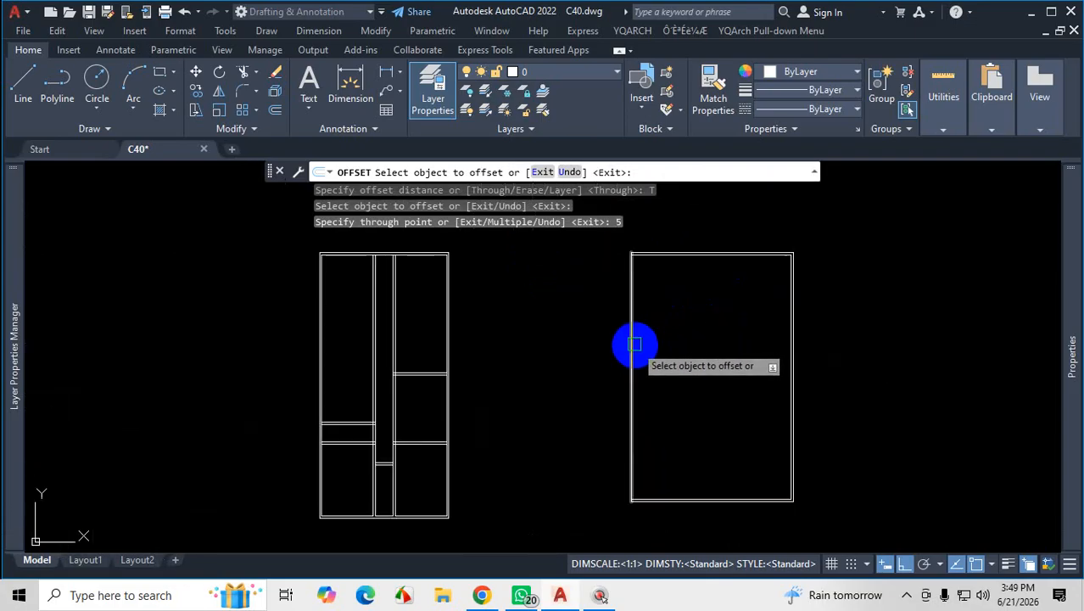
pyautogui.click(633, 342)
pyautogui.scroll(4, 650, 343)
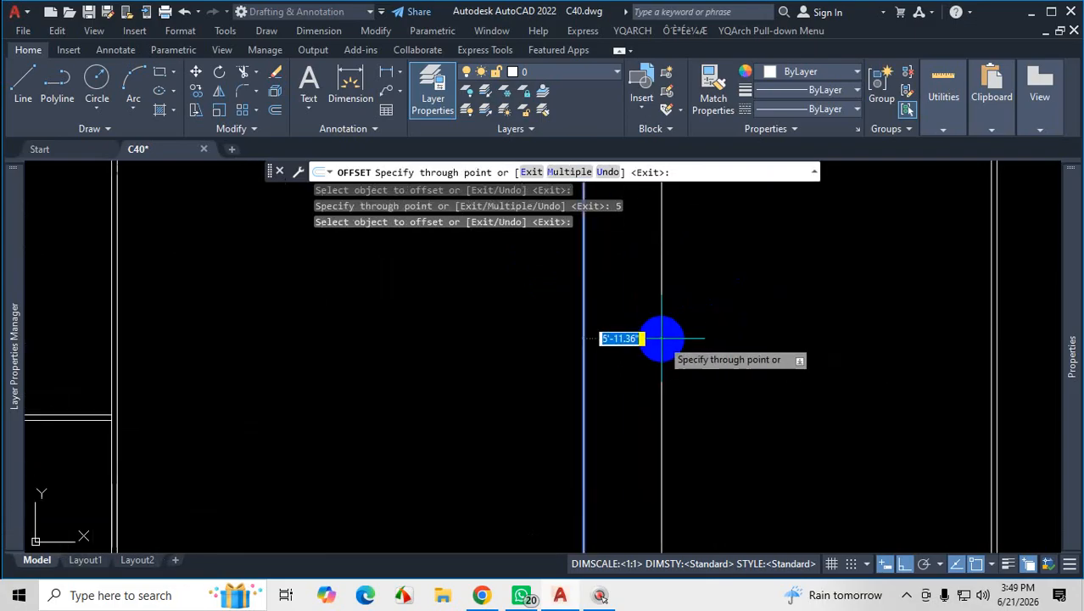
pyautogui.write('2.5')
pyautogui.press('Return')
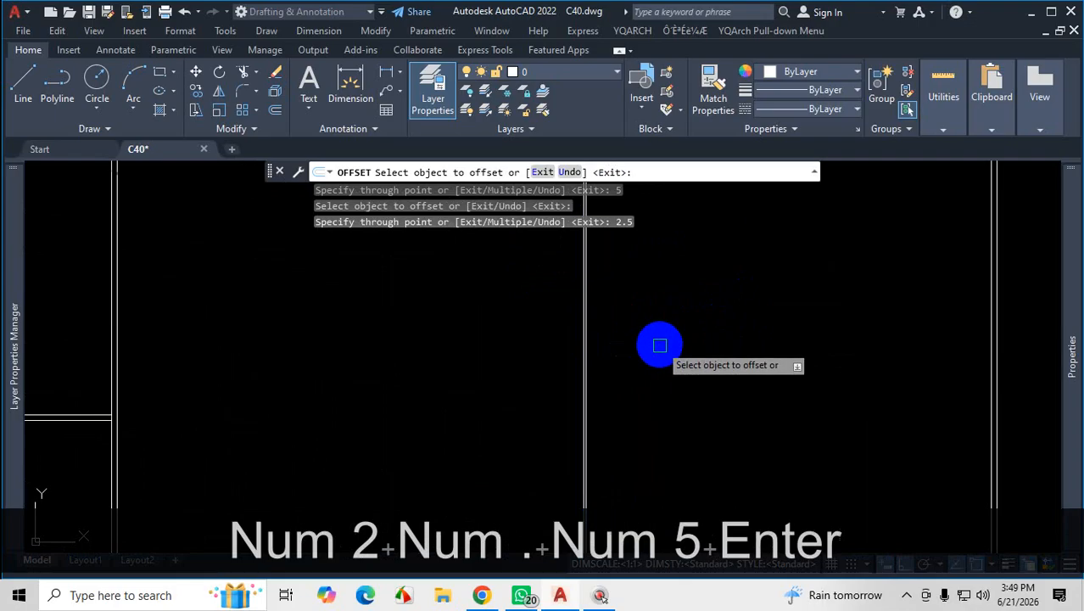
pyautogui.scroll(-4, 651, 340)
pyautogui.press('Escape')
# Inspect the half-plan's corners where the centre wall lines meet the outer walls
pyautogui.scroll(5, 632, 268)
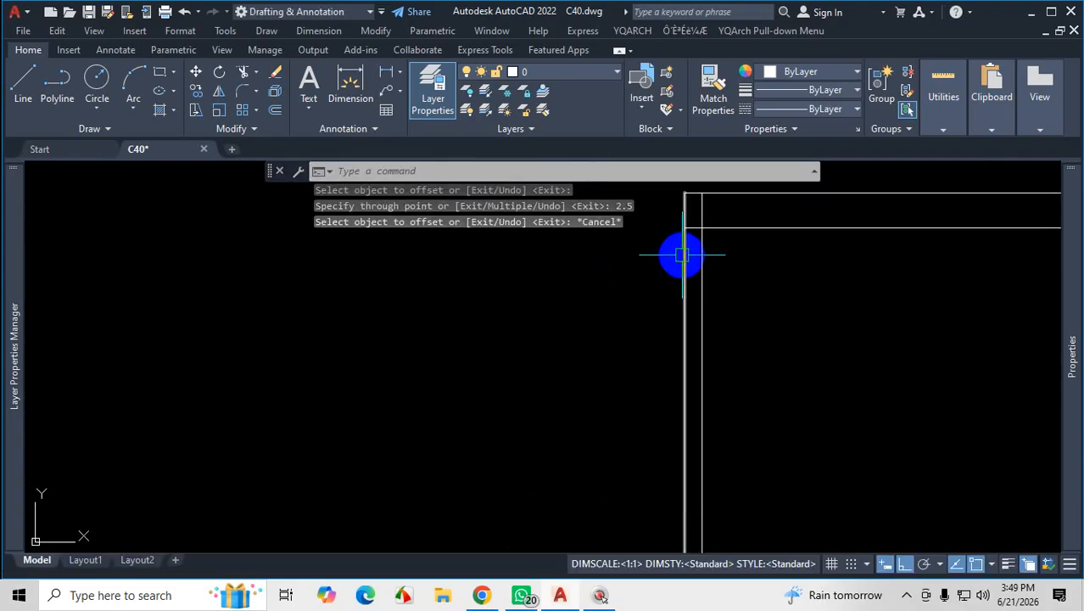
pyautogui.scroll(-4, 654, 250)
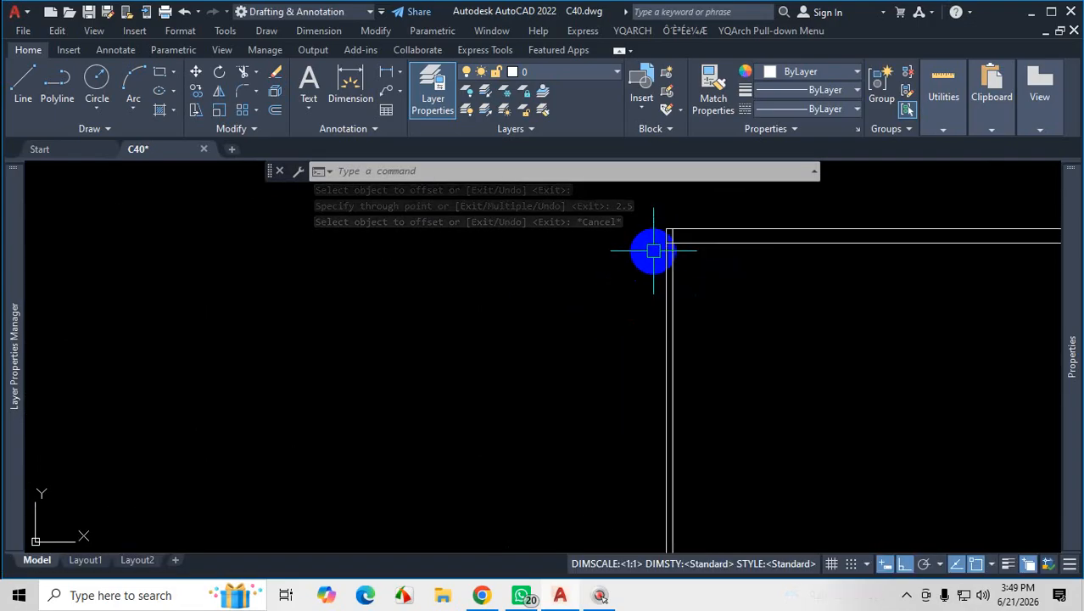
pyautogui.scroll(1, 670, 267)
pyautogui.scroll(2, 678, 267)
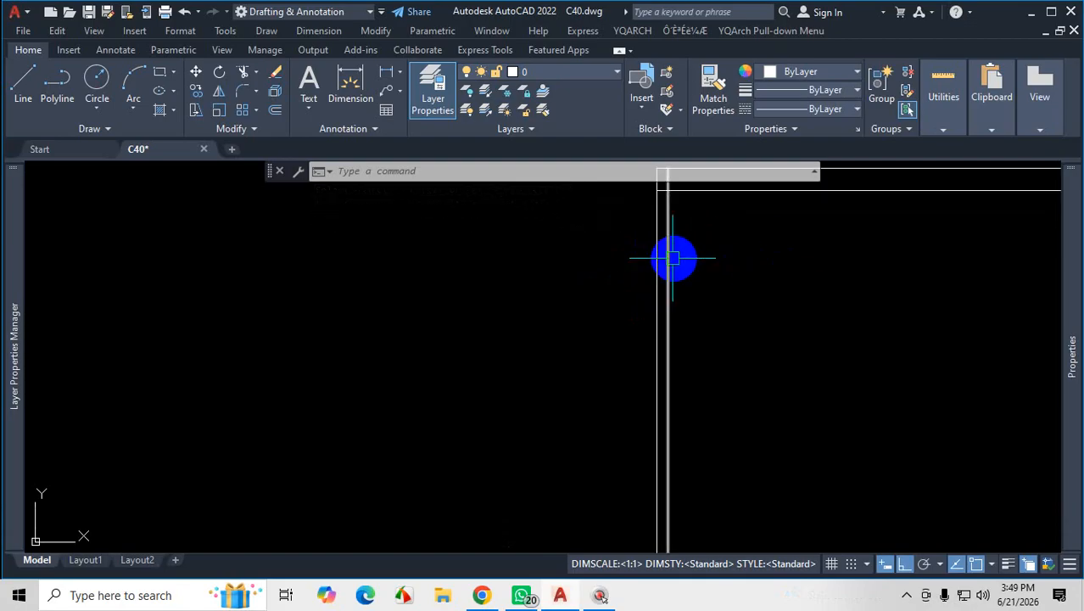
pyautogui.scroll(-3, 654, 263)
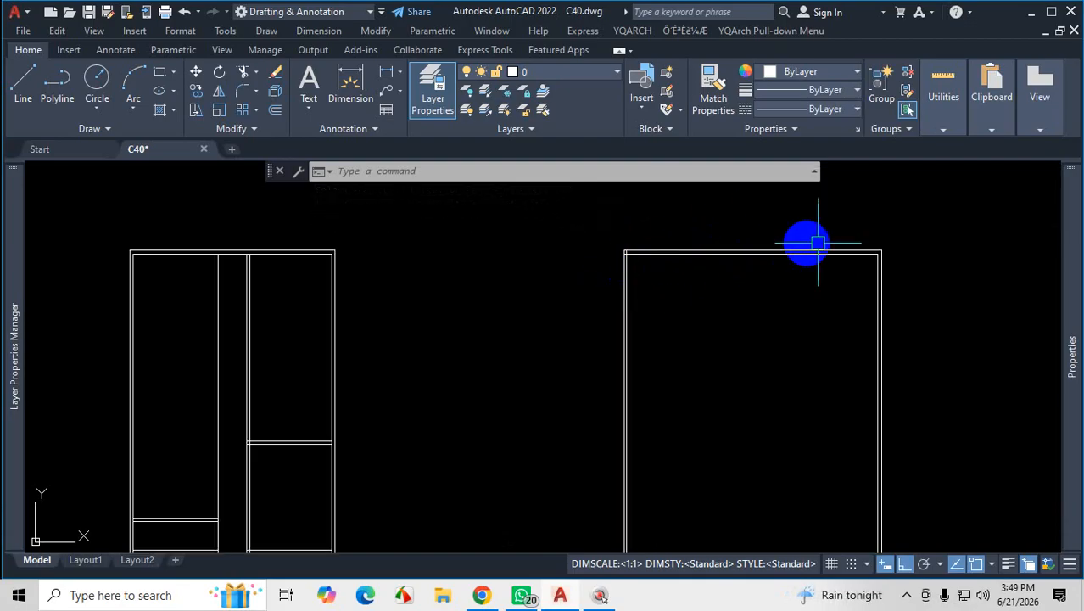
pyautogui.scroll(-6, 877, 302)
pyautogui.scroll(6, 864, 337)
pyautogui.scroll(4, 864, 338)
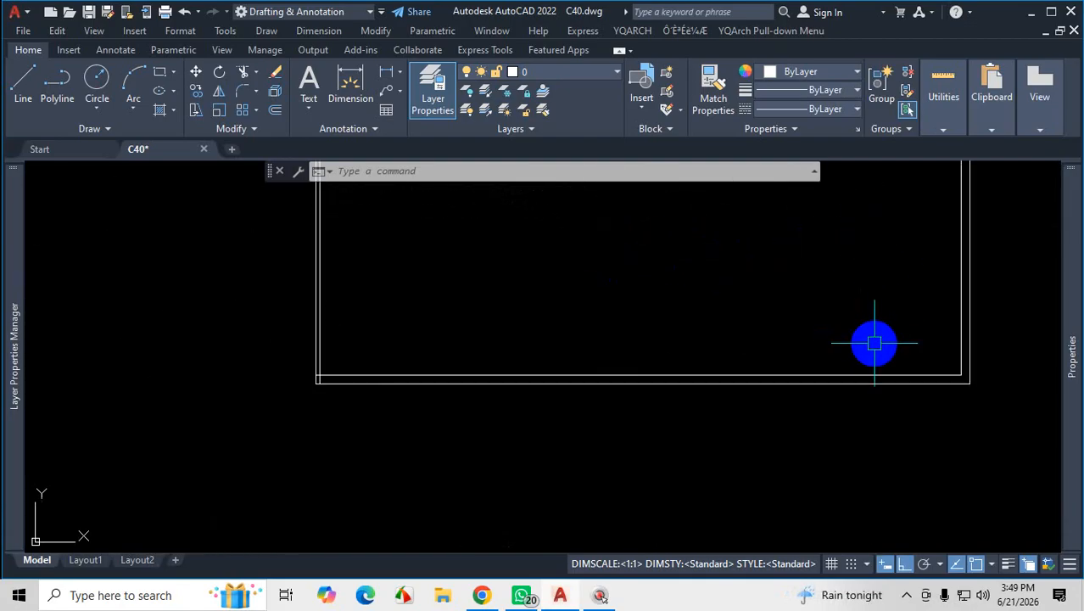
pyautogui.scroll(-5, 865, 347)
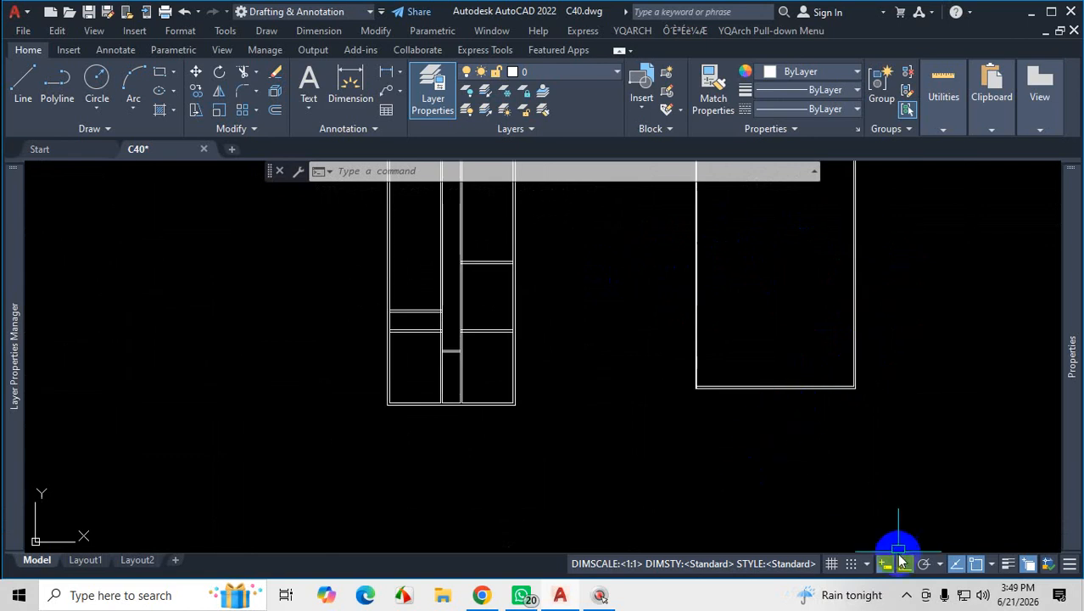
# Switch to the PDF plan in Chrome and mark up the lower master bedroom's 11'-0" depth on screen
pyautogui.click(906, 596)
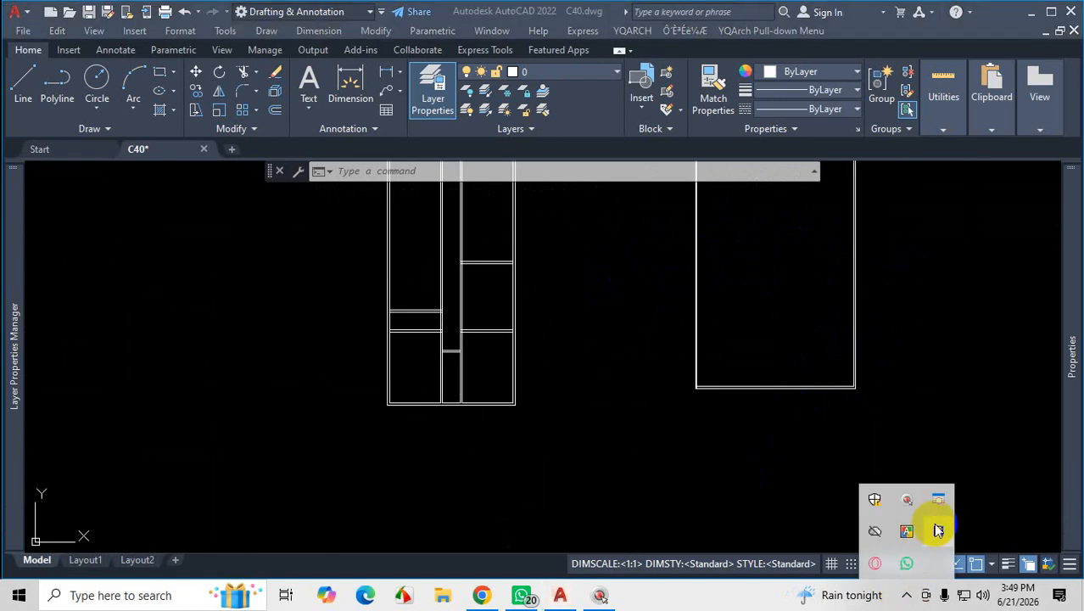
pyautogui.click(936, 532)
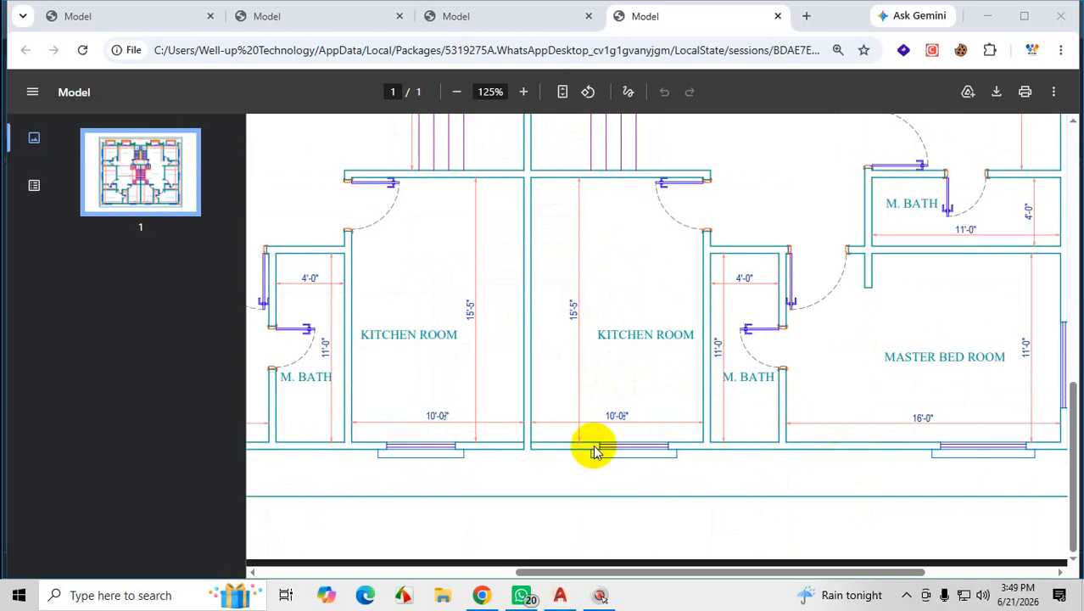
pyautogui.moveTo(636, 574); pyautogui.dragTo(732, 563)
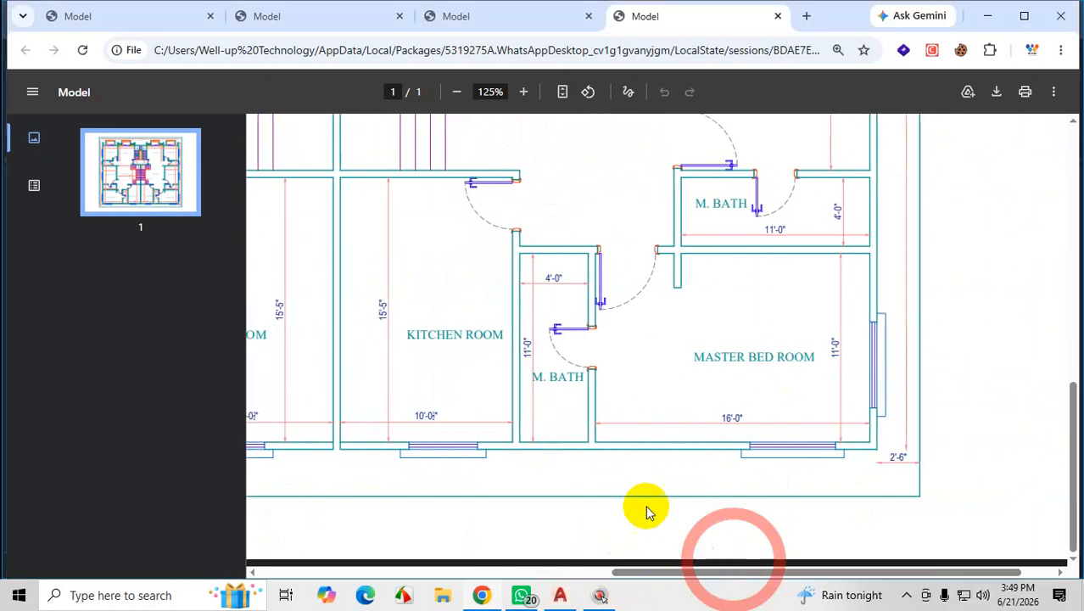
pyautogui.scroll(1, 517, 479)
pyautogui.hotkey('ctrl', '1')
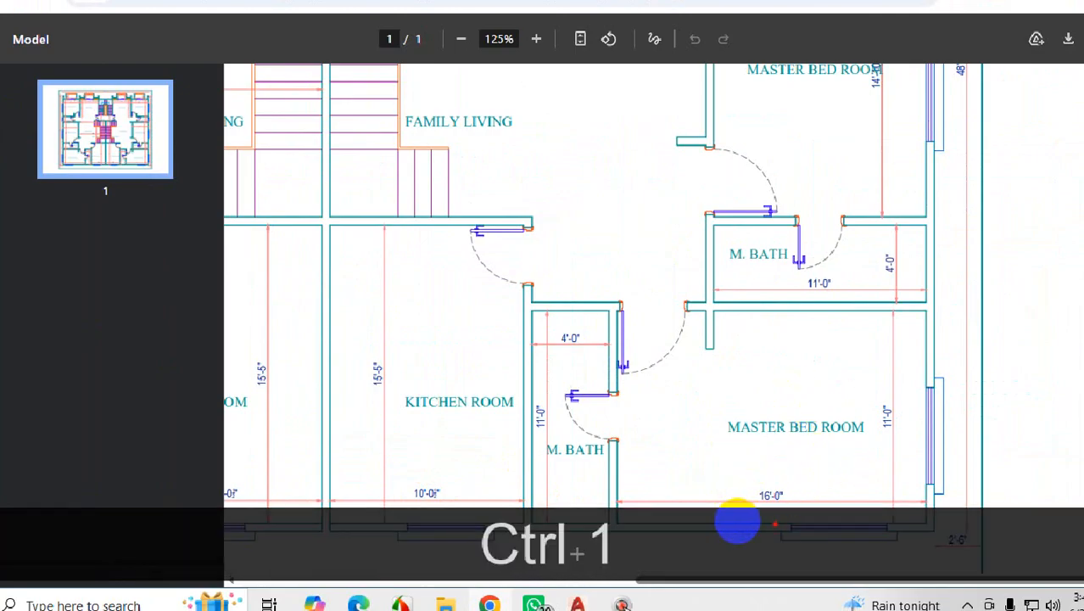
pyautogui.moveTo(774, 524); pyautogui.dragTo(790, 316)
pyautogui.moveTo(825, 409); pyautogui.dragTo(861, 434)
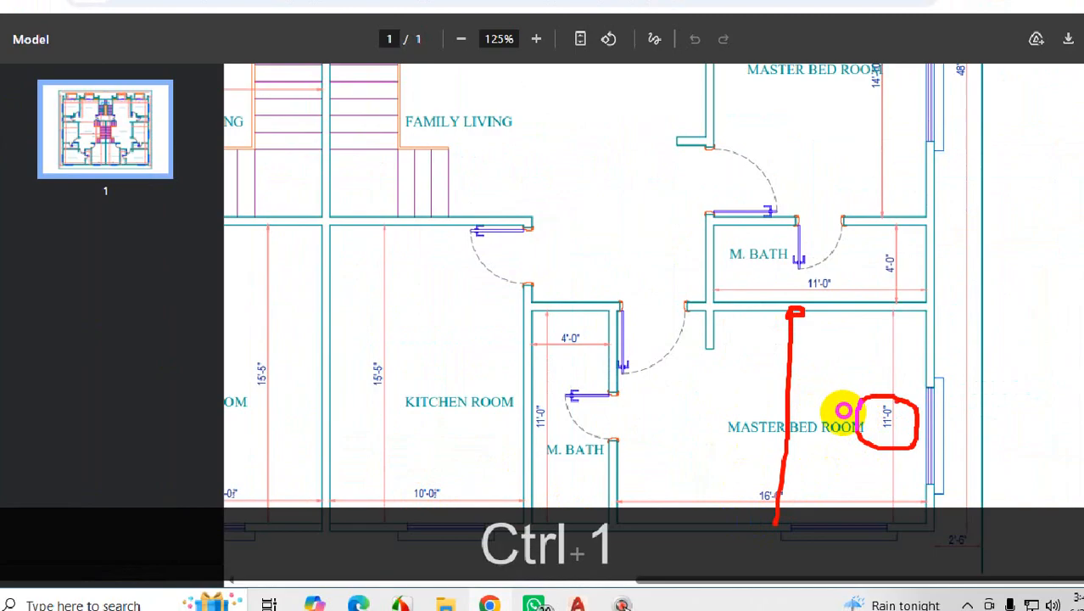
pyautogui.moveTo(776, 337); pyautogui.dragTo(785, 506)
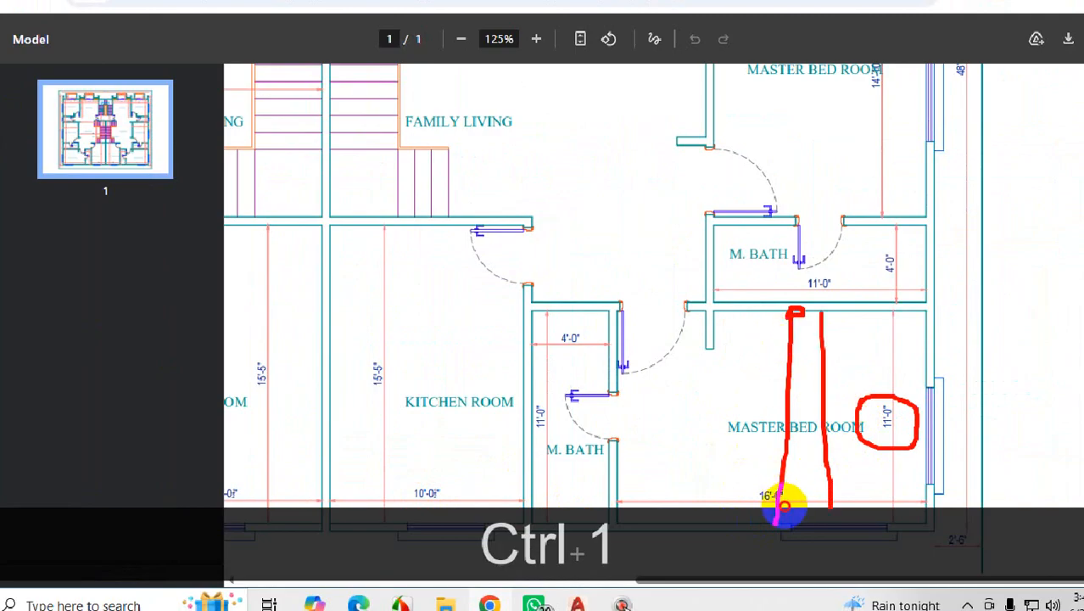
# Mark the M. Bath beside the kitchen and its 11'-0" depth on the PDF plan
pyautogui.moveTo(549, 423)
pyautogui.mouseDown()
pyautogui.moveTo(552, 465)
pyautogui.moveTo(570, 436)
pyautogui.mouseUp()
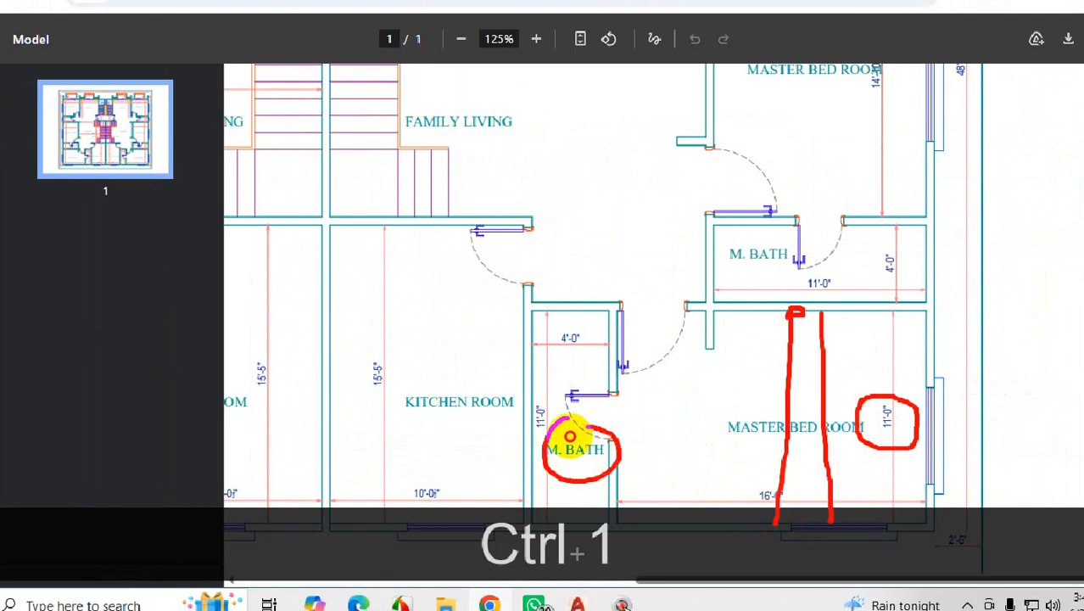
pyautogui.moveTo(541, 348); pyautogui.dragTo(548, 490)
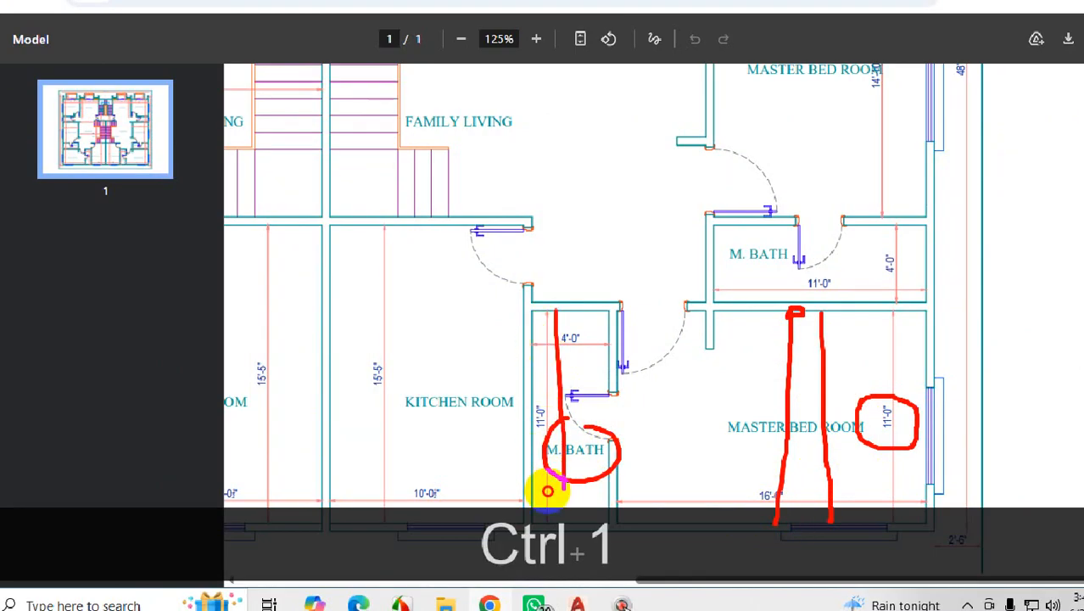
pyautogui.moveTo(541, 394); pyautogui.dragTo(529, 460)
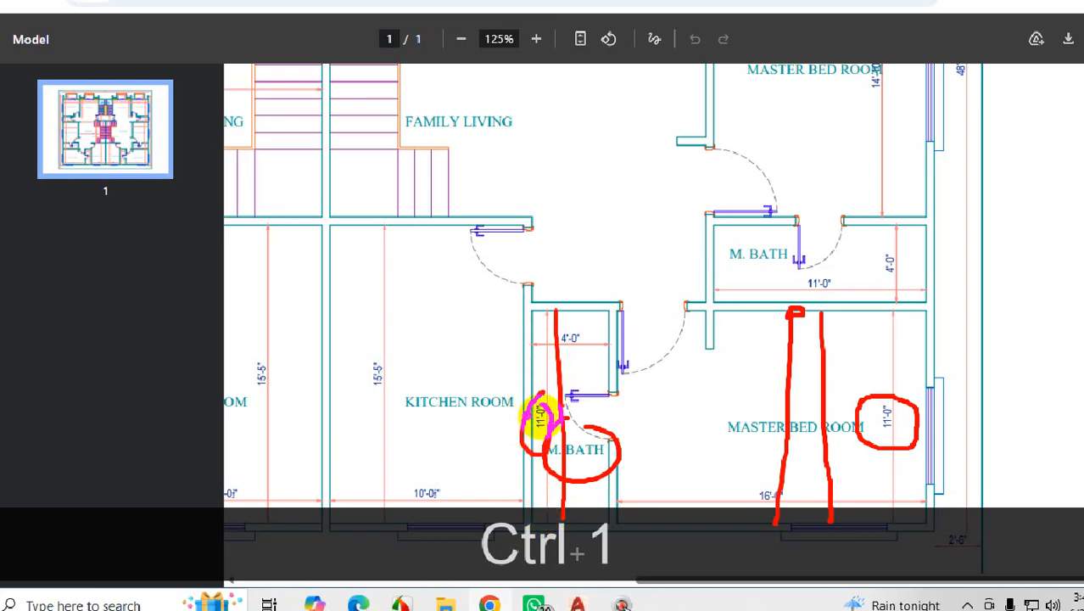
# Mark the kitchen's 15'-5" depth and trace the line of its upper wall across to the outer wall of the plan
pyautogui.moveTo(399, 481); pyautogui.dragTo(419, 277)
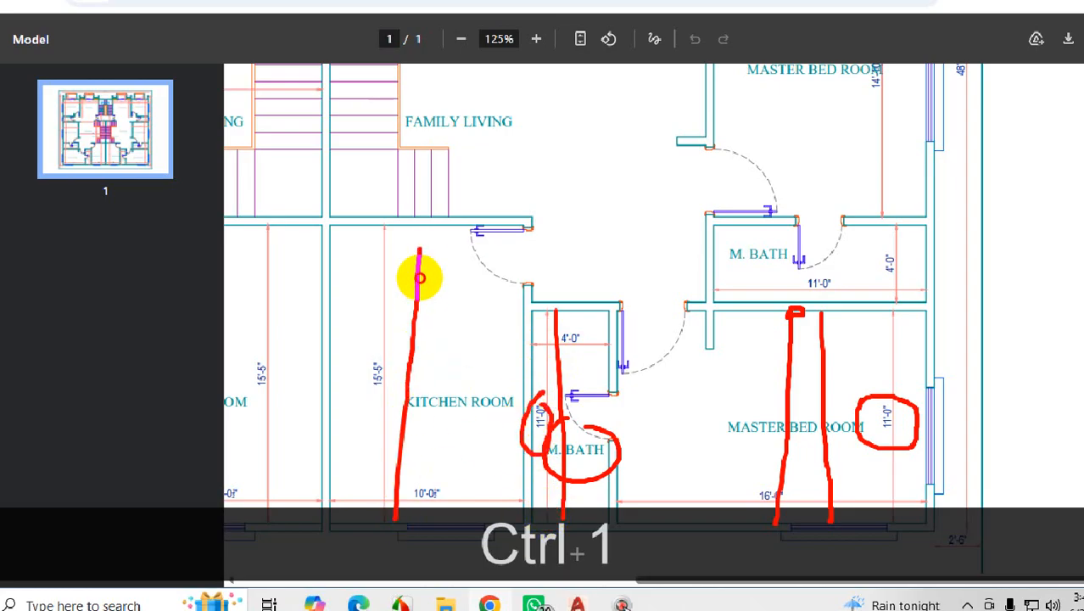
pyautogui.moveTo(370, 352); pyautogui.dragTo(413, 365)
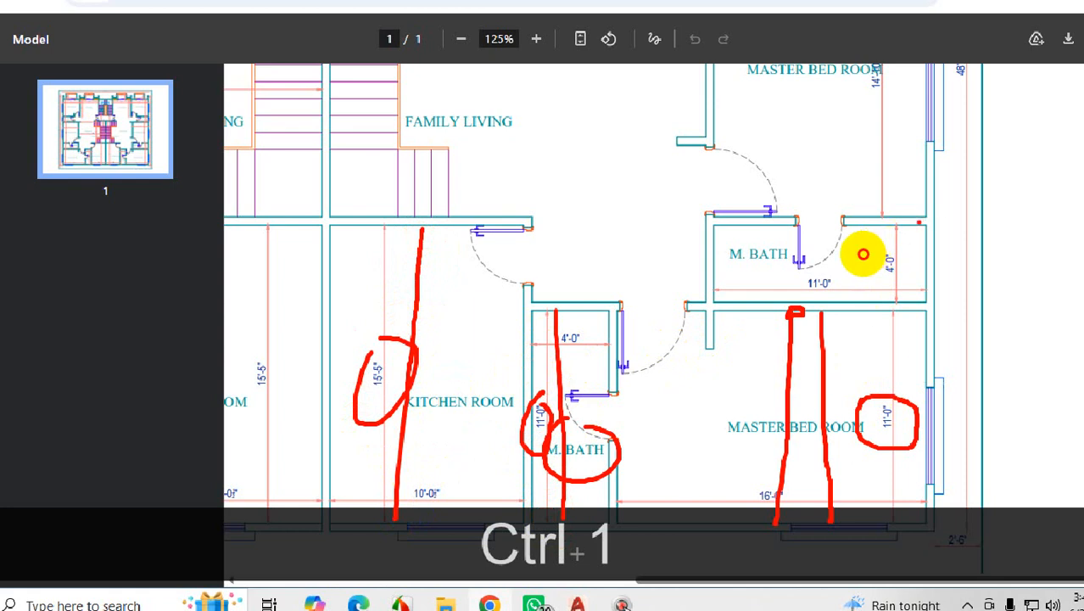
pyautogui.moveTo(863, 255)
pyautogui.mouseDown()
pyautogui.moveTo(516, 263)
pyautogui.moveTo(695, 249)
pyautogui.moveTo(852, 257)
pyautogui.mouseUp()
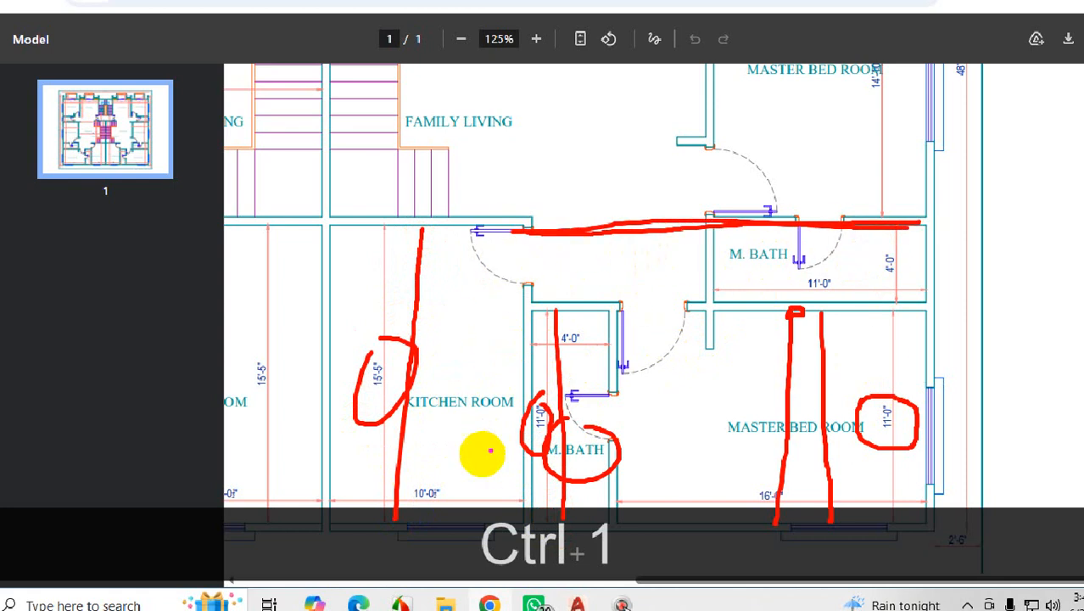
pyautogui.moveTo(471, 522); pyautogui.dragTo(477, 407)
pyautogui.moveTo(438, 249); pyautogui.dragTo(893, 257)
# Trace the upper wall line of the master bedroom and bath, cross out its extension through the kitchen, and clear the markup
pyautogui.moveTo(933, 331); pyautogui.dragTo(514, 335)
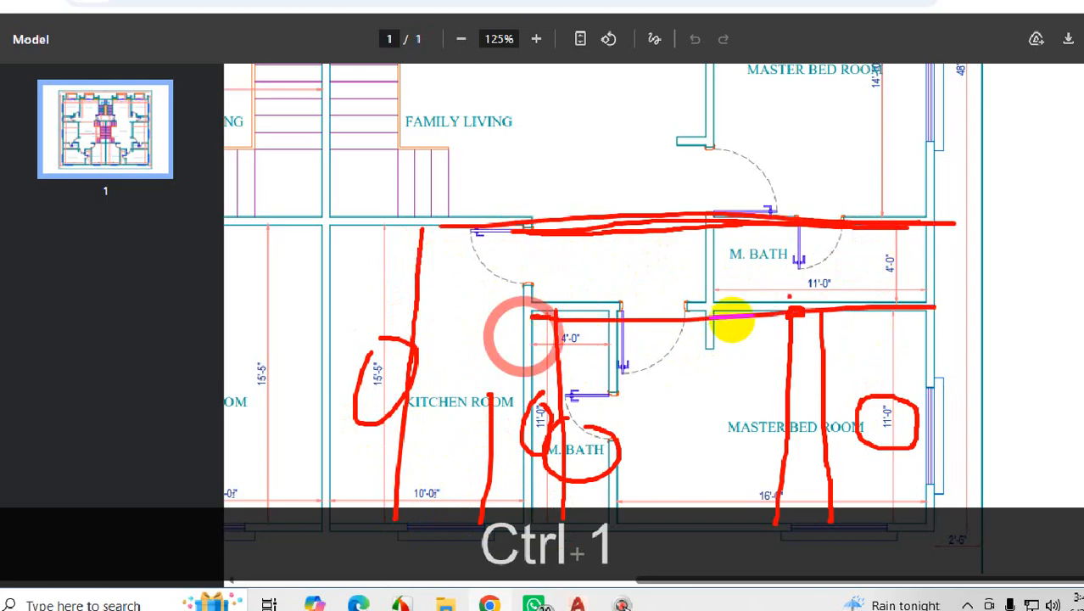
pyautogui.moveTo(810, 325); pyautogui.dragTo(346, 305)
pyautogui.moveTo(509, 280); pyautogui.dragTo(411, 351)
pyautogui.moveTo(443, 273); pyautogui.dragTo(496, 356)
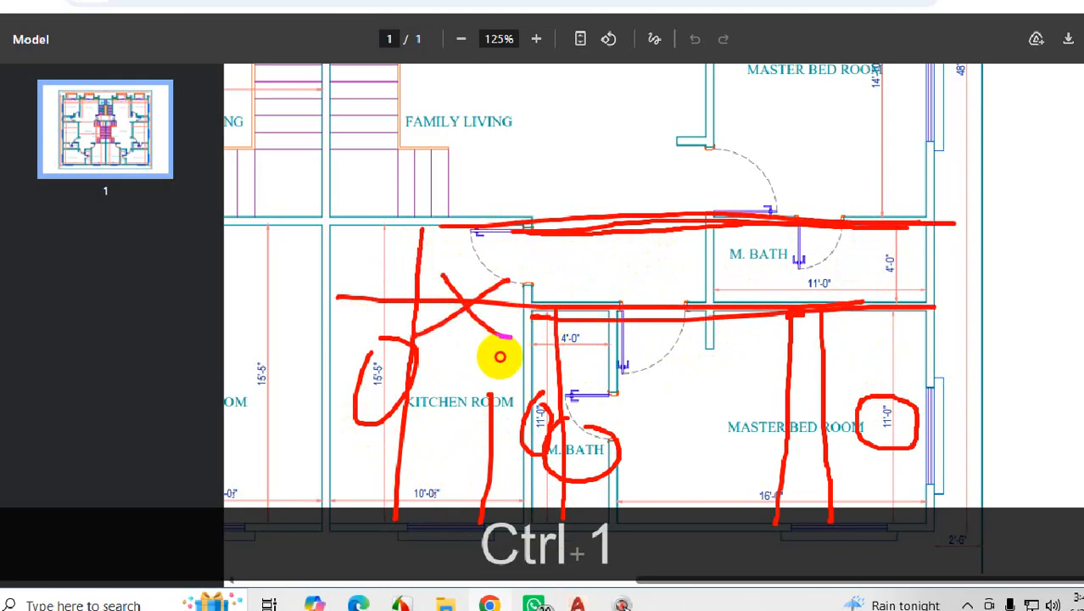
pyautogui.press('Escape')
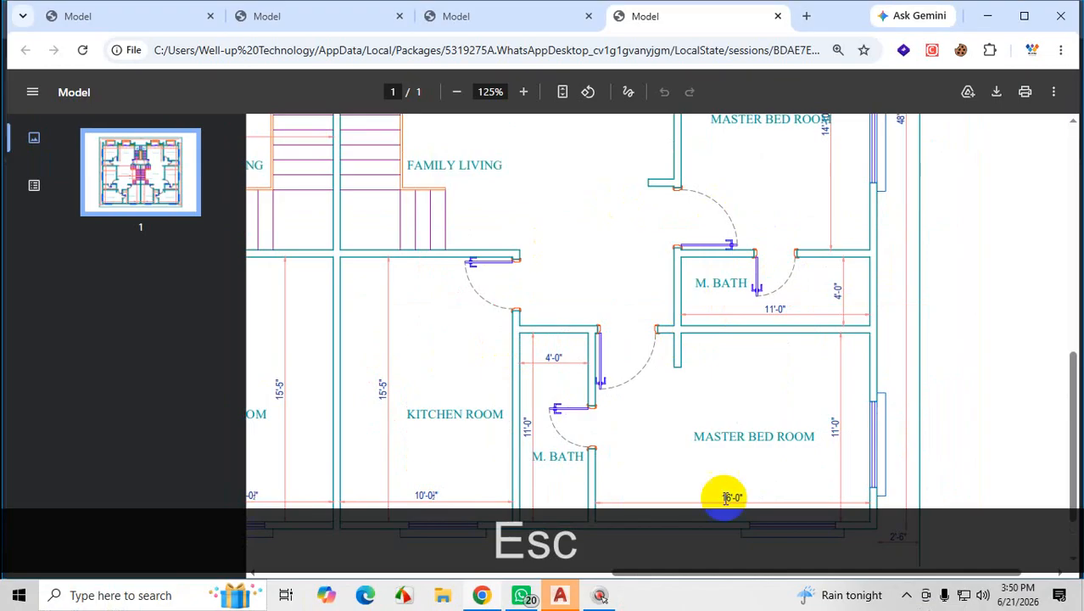
# Return to AutoCAD and check the half-plan's inner and outer outlines by selecting both, then deselect them
pyautogui.click(995, 10)
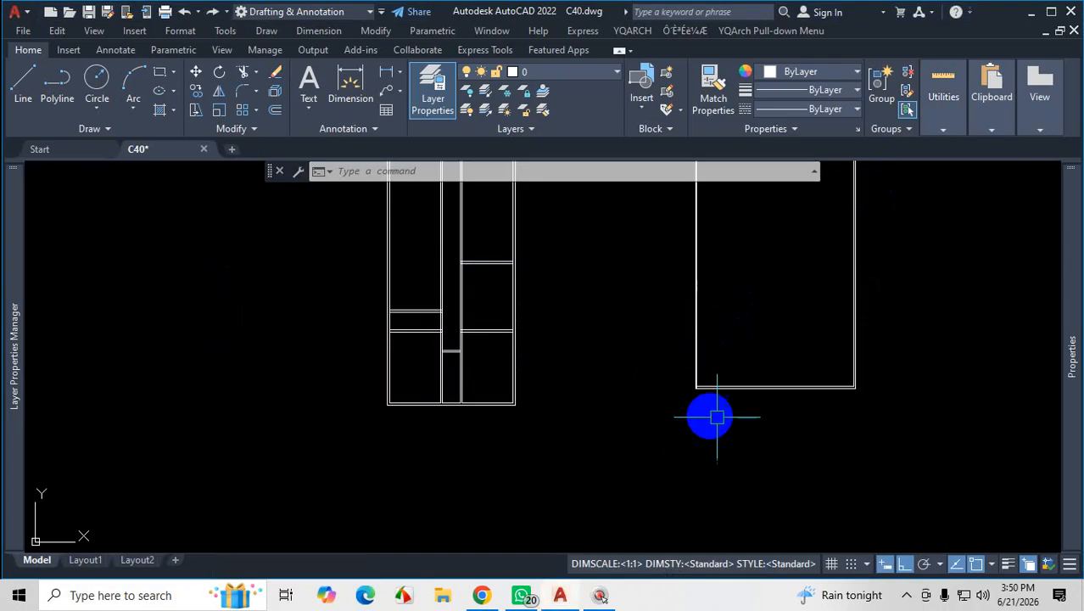
pyautogui.scroll(4, 843, 378)
pyautogui.scroll(-4, 793, 390)
pyautogui.scroll(2, 786, 371)
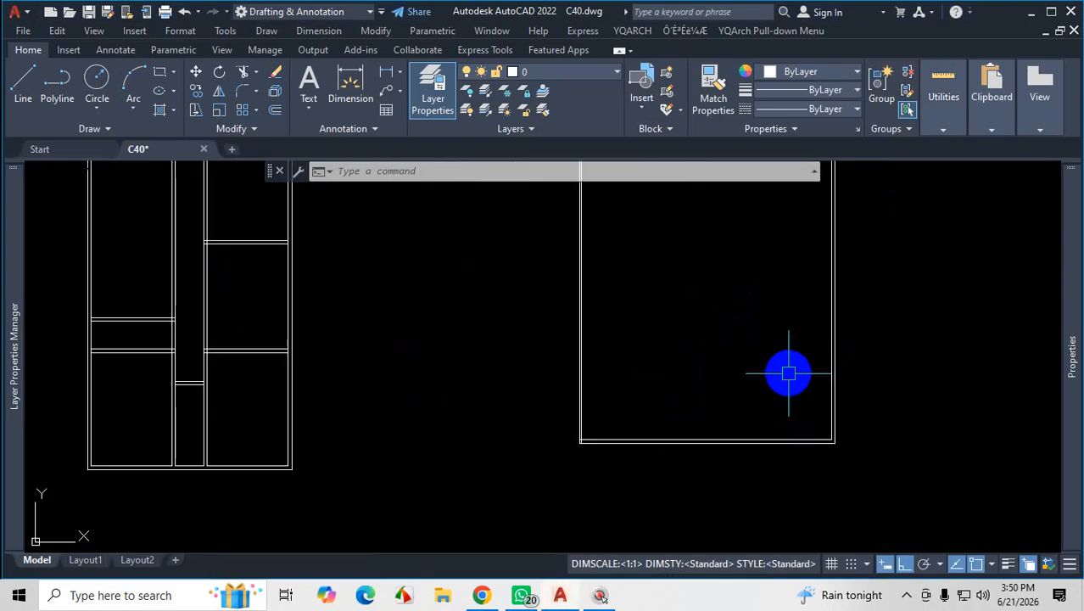
pyautogui.scroll(2, 852, 365)
pyautogui.click(864, 348)
pyautogui.click(786, 354)
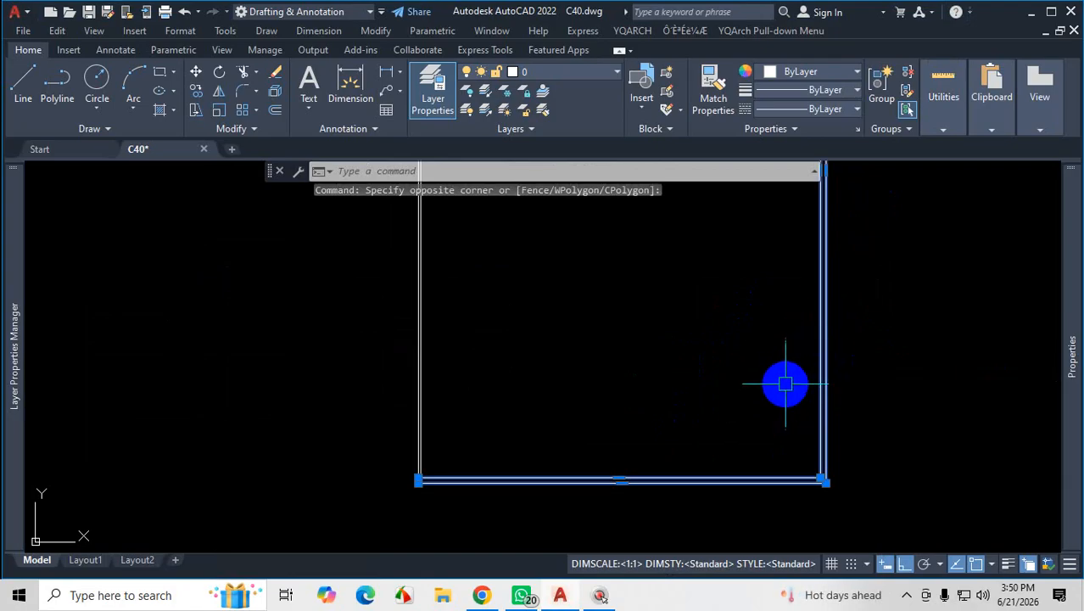
pyautogui.press('Escape')
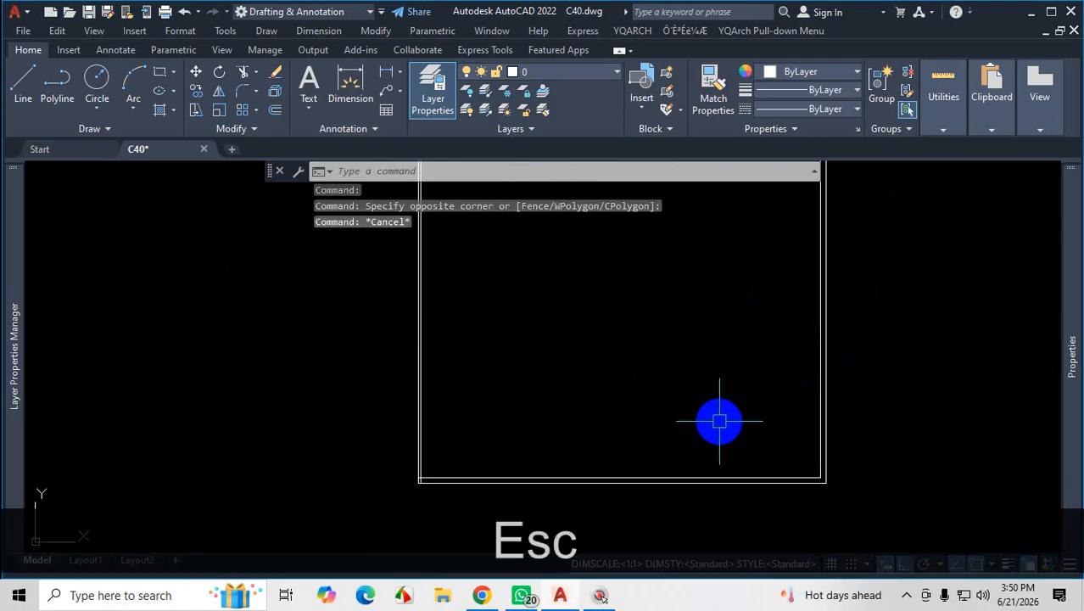
# Check whether the half-plan's inner wall outline is one joined polyline by selecting it, then clear the selection
pyautogui.scroll(2, 750, 495)
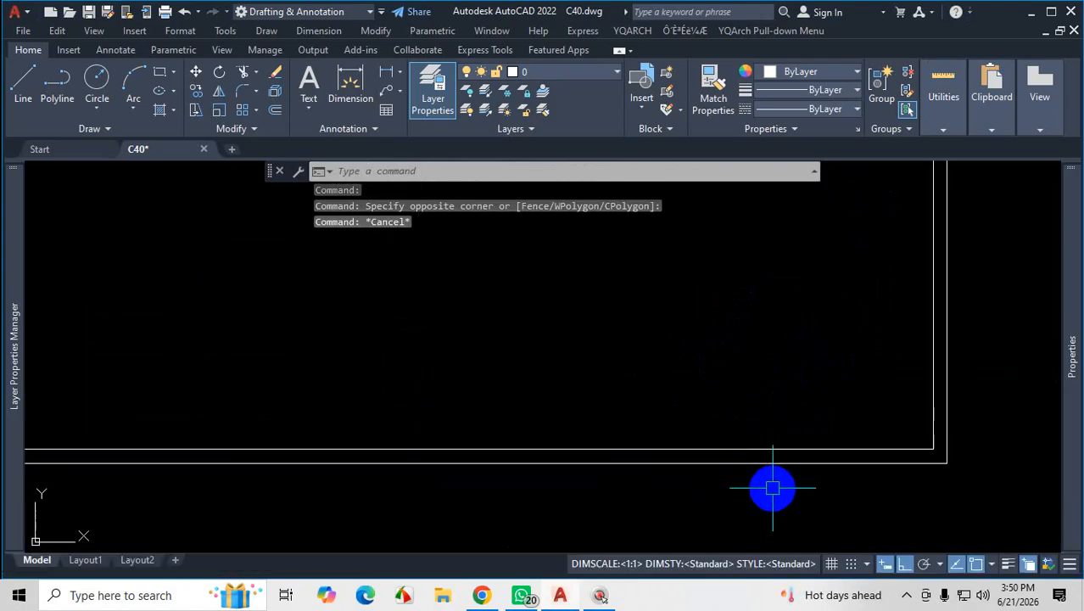
pyautogui.scroll(-3, 777, 480)
pyautogui.click(755, 457)
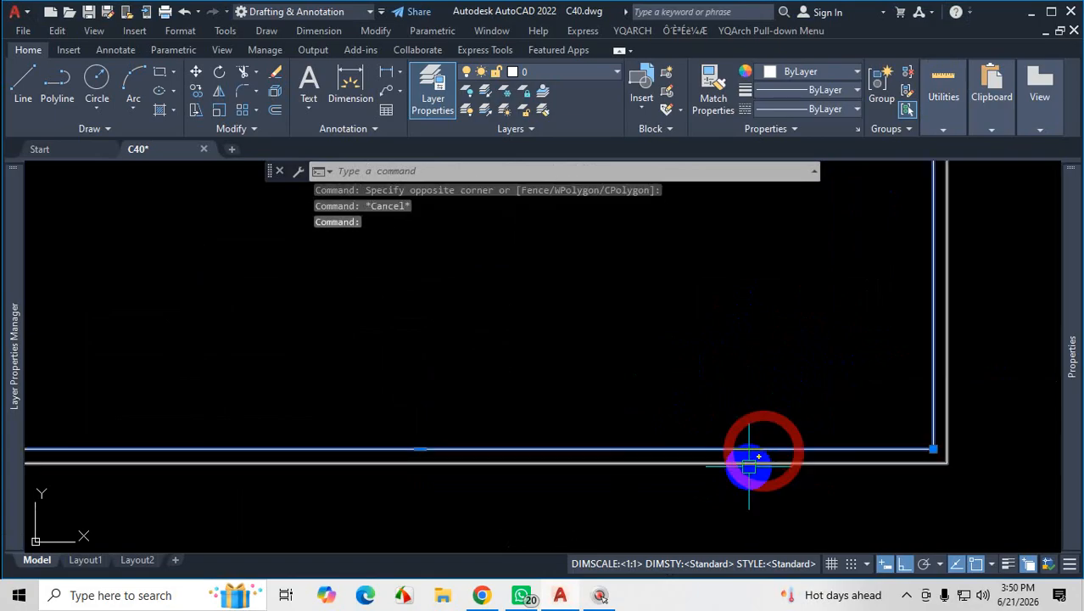
pyautogui.press('Escape')
pyautogui.scroll(4, 798, 467)
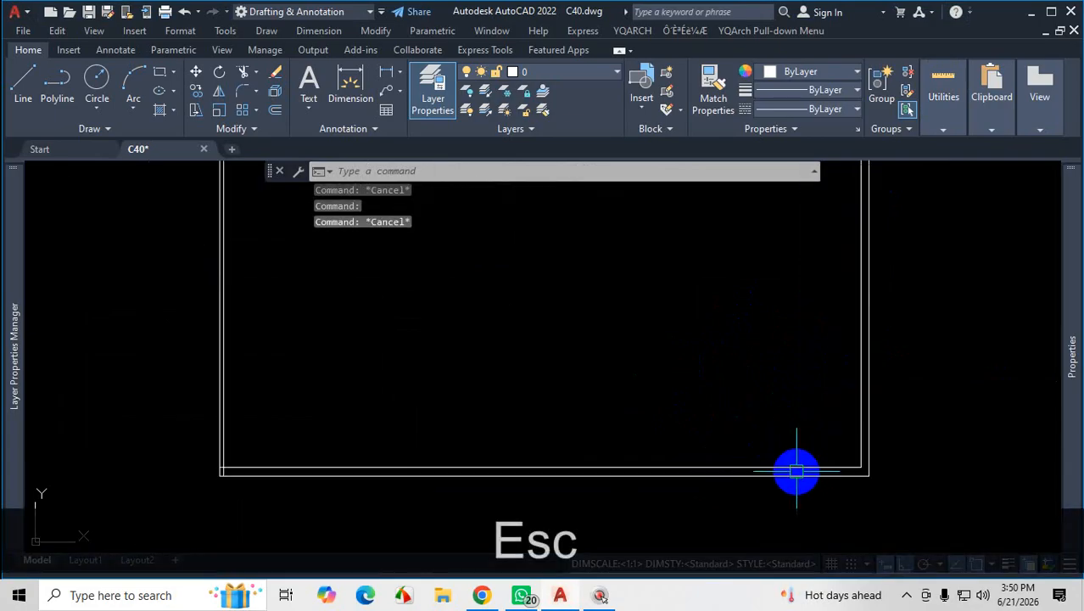
pyautogui.click(795, 469)
pyautogui.scroll(-5, 840, 458)
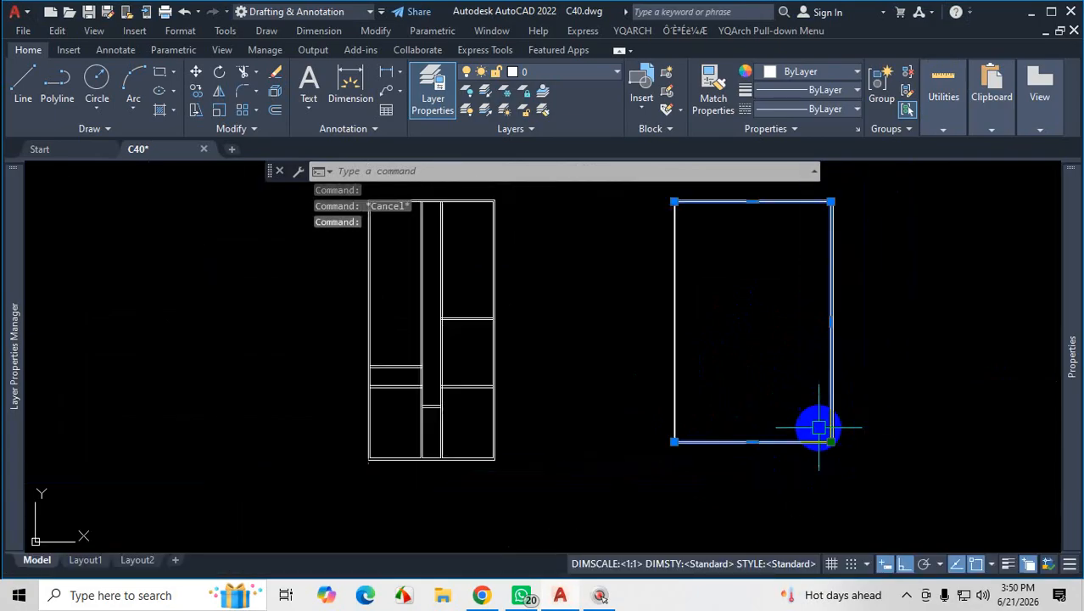
pyautogui.scroll(2, 830, 302)
pyautogui.press('Escape')
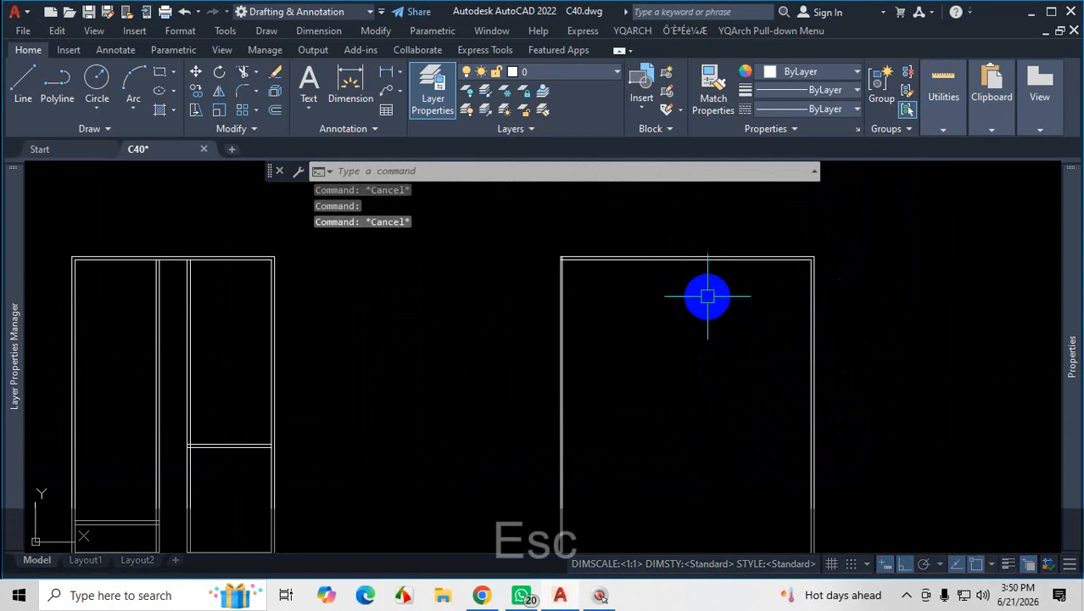
# Offset the half-plan's inner wall outline inward by 11'
pyautogui.write('o')
pyautogui.press('Return')
pyautogui.press('Return')
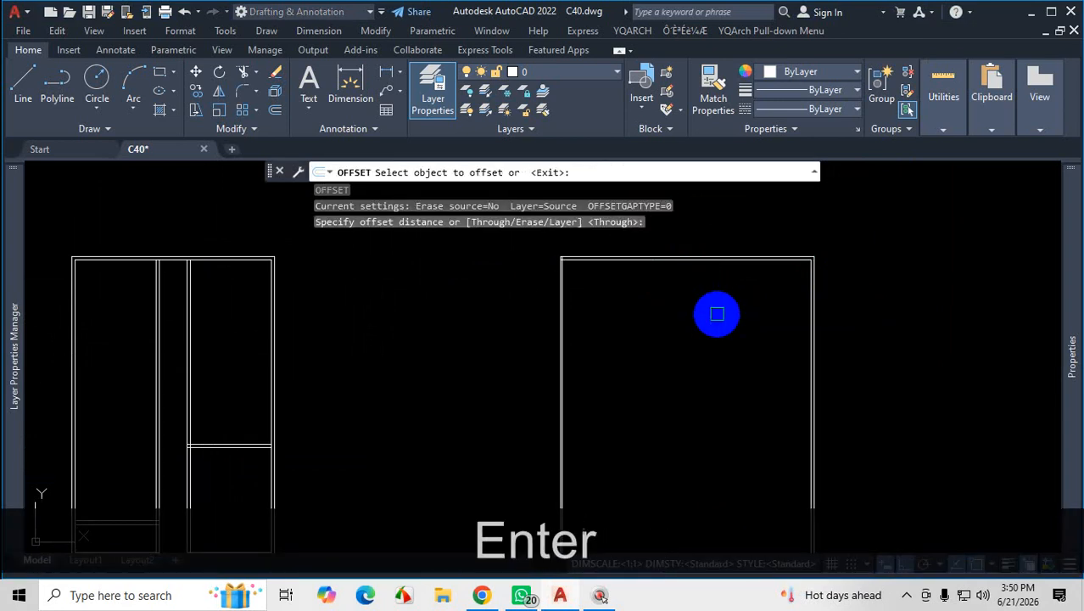
pyautogui.scroll(-2, 717, 310)
pyautogui.scroll(5, 702, 441)
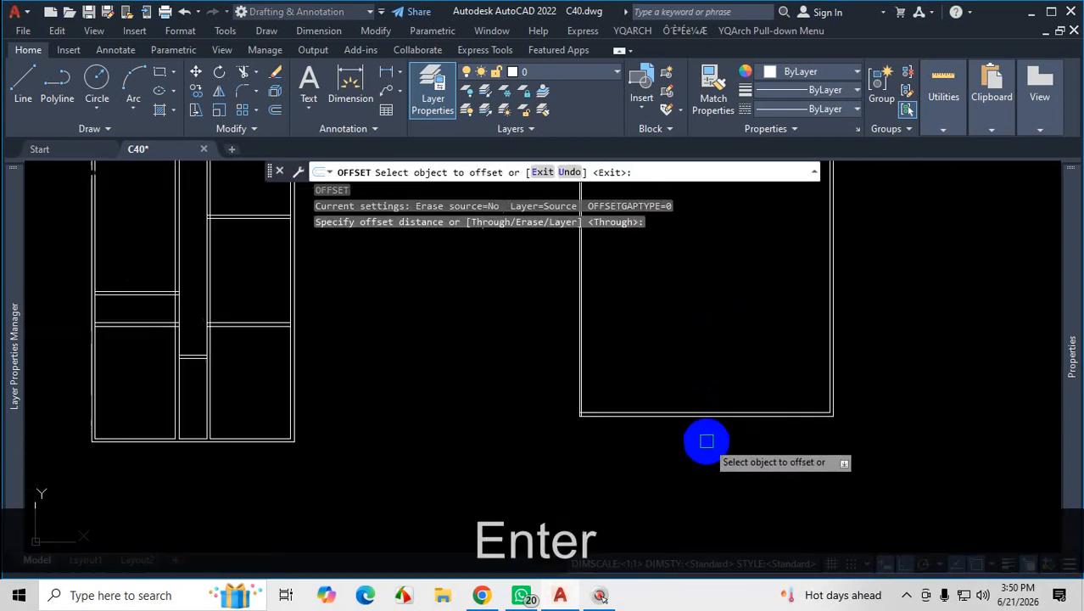
pyautogui.click(735, 402)
pyautogui.write("11'")
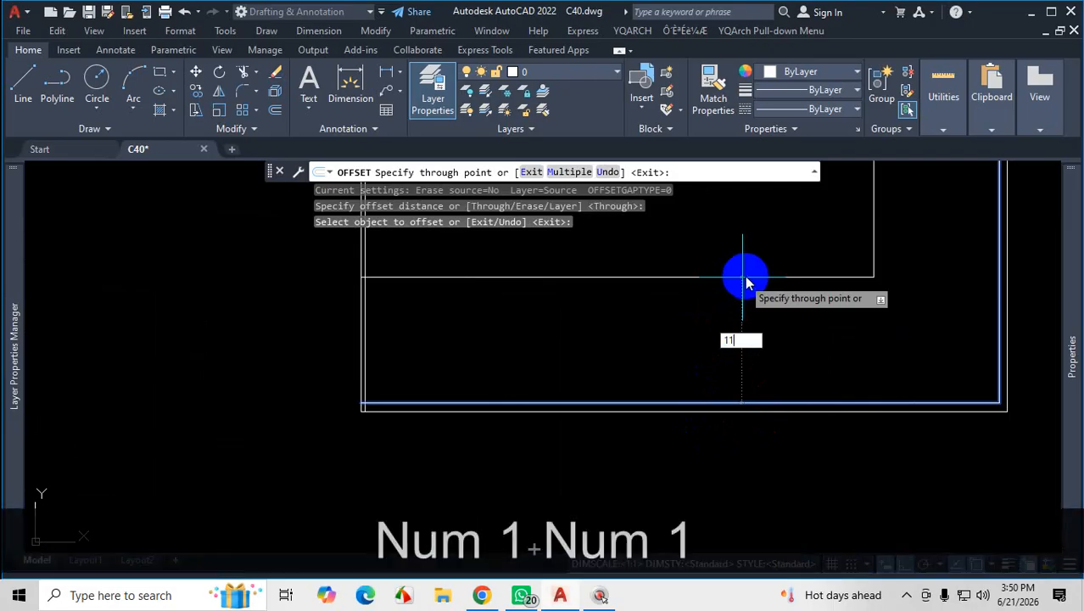
pyautogui.press('Return')
pyautogui.scroll(-3, 767, 321)
pyautogui.press('Escape')
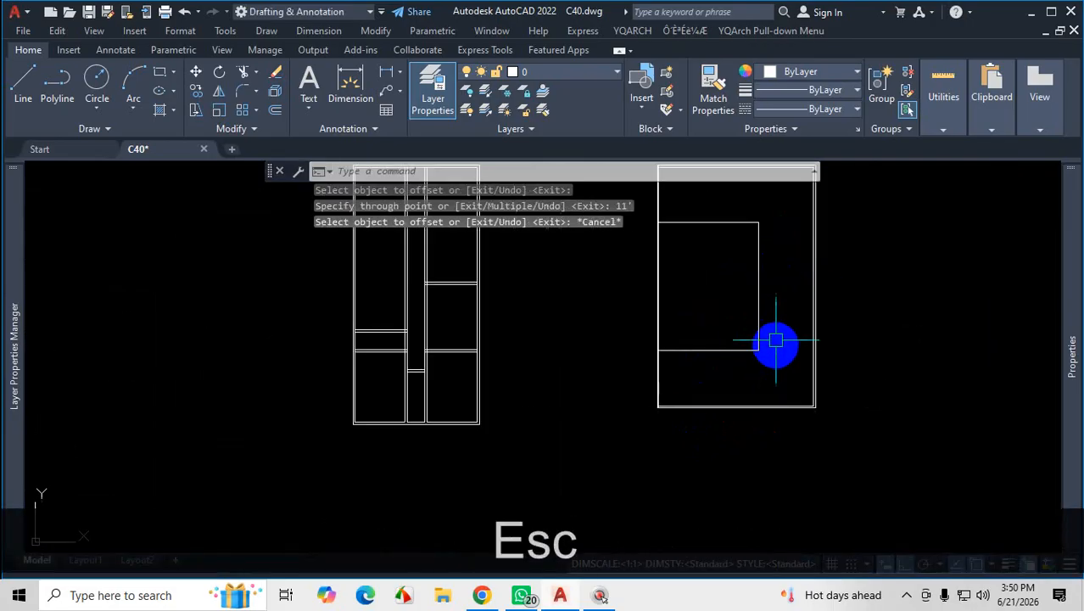
# Inspect the 11' offset outline against the outer walls and delete it
pyautogui.scroll(2, 815, 208)
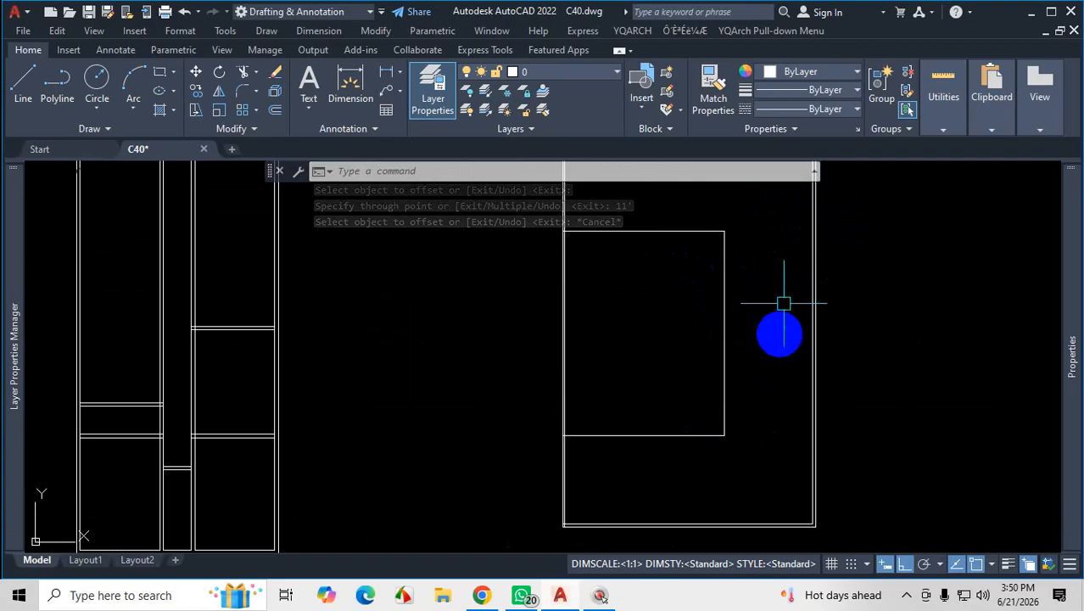
pyautogui.scroll(-3, 769, 272)
pyautogui.scroll(8, 797, 252)
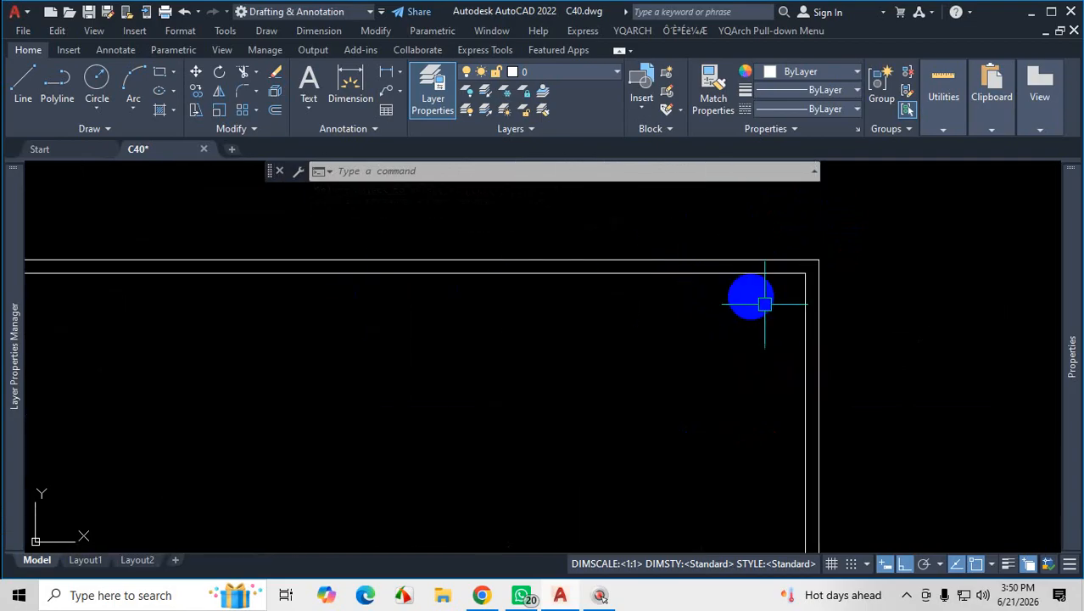
pyautogui.scroll(-4, 780, 305)
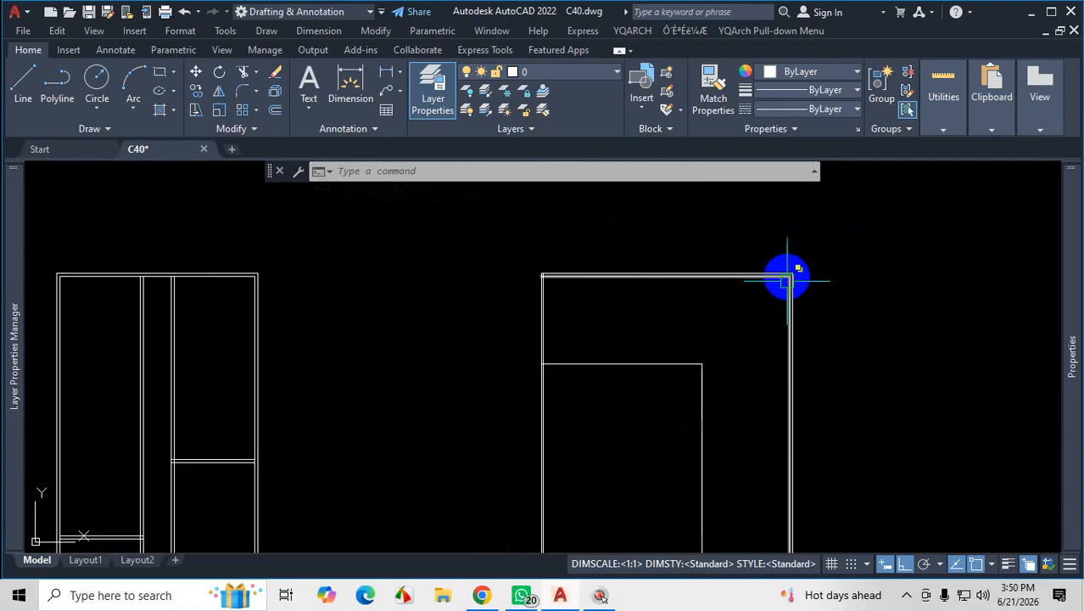
pyautogui.scroll(-3, 704, 441)
pyautogui.scroll(5, 721, 424)
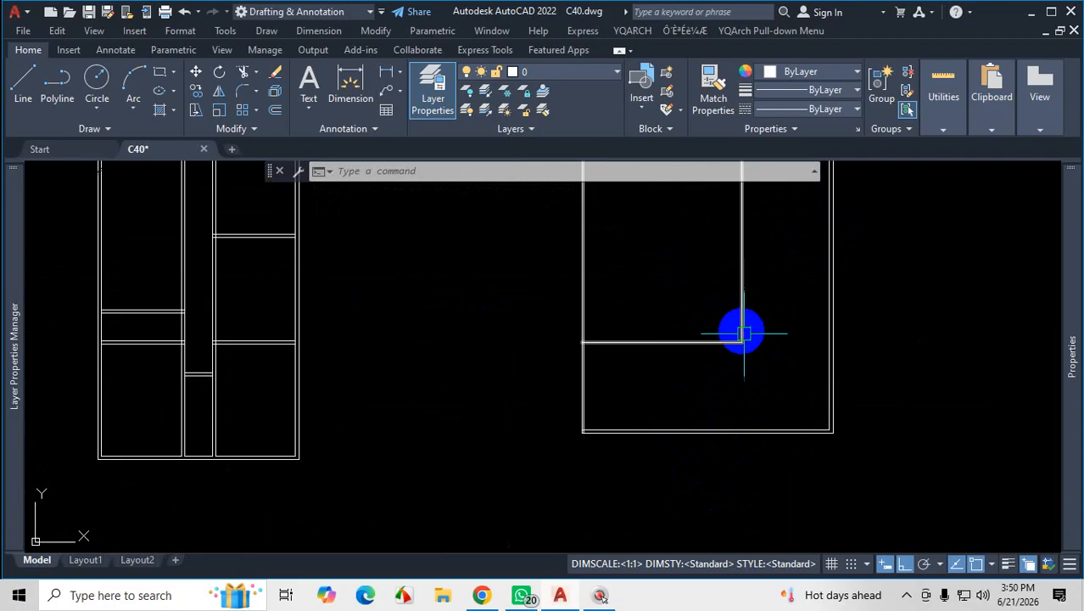
pyautogui.click(780, 306)
pyautogui.click(719, 361)
pyautogui.press('Delete')
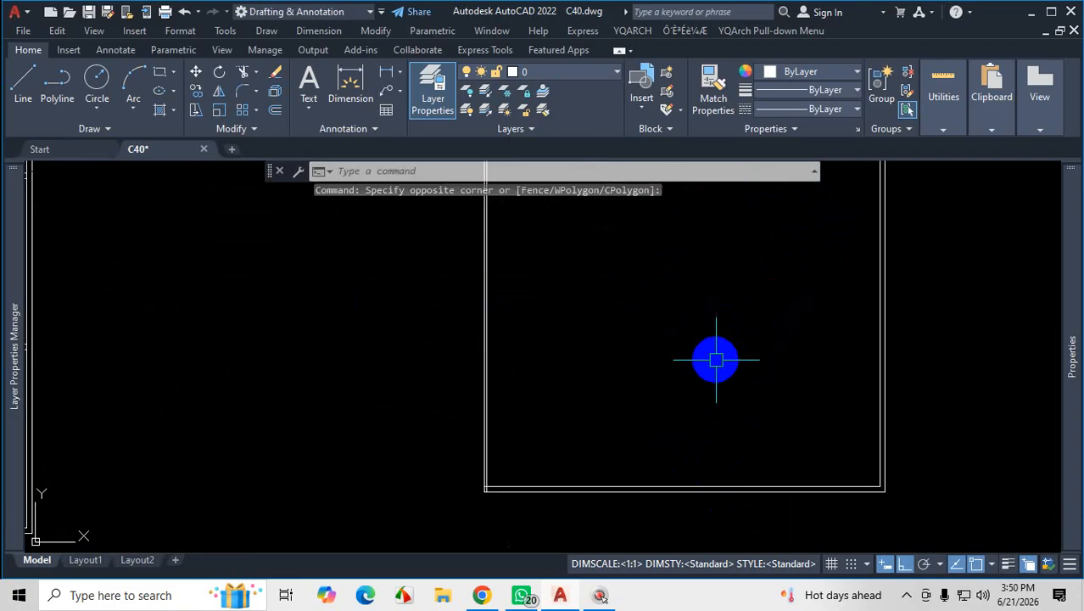
# Select the half-plan's two outlines, mark the Explode tool and its X shortcut, and clear the markup and the selection
pyautogui.click(940, 346)
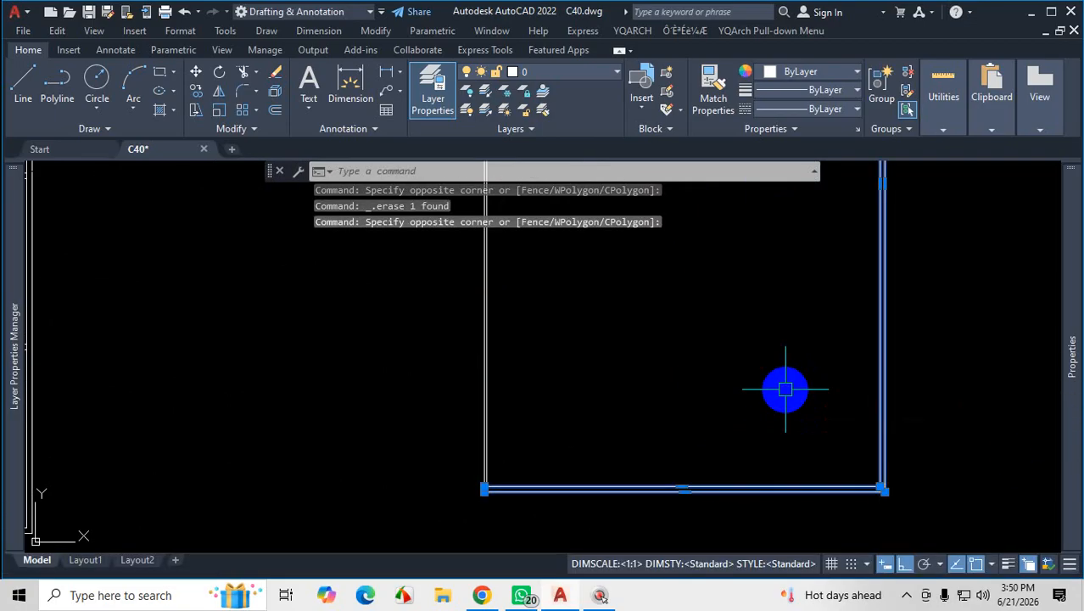
pyautogui.hotkey('ctrl', '1')
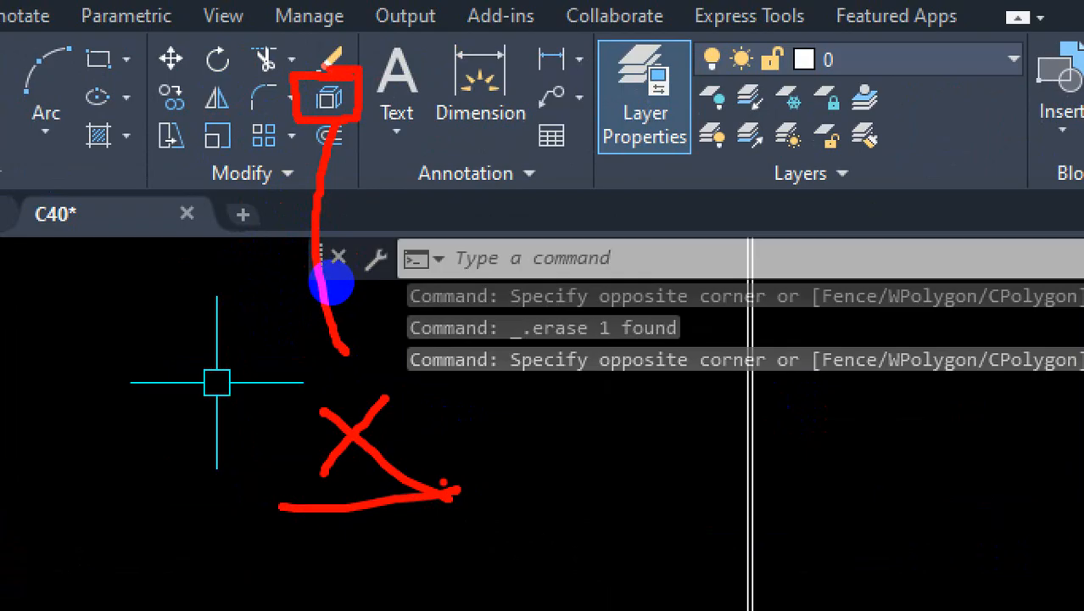
pyautogui.press('Escape')
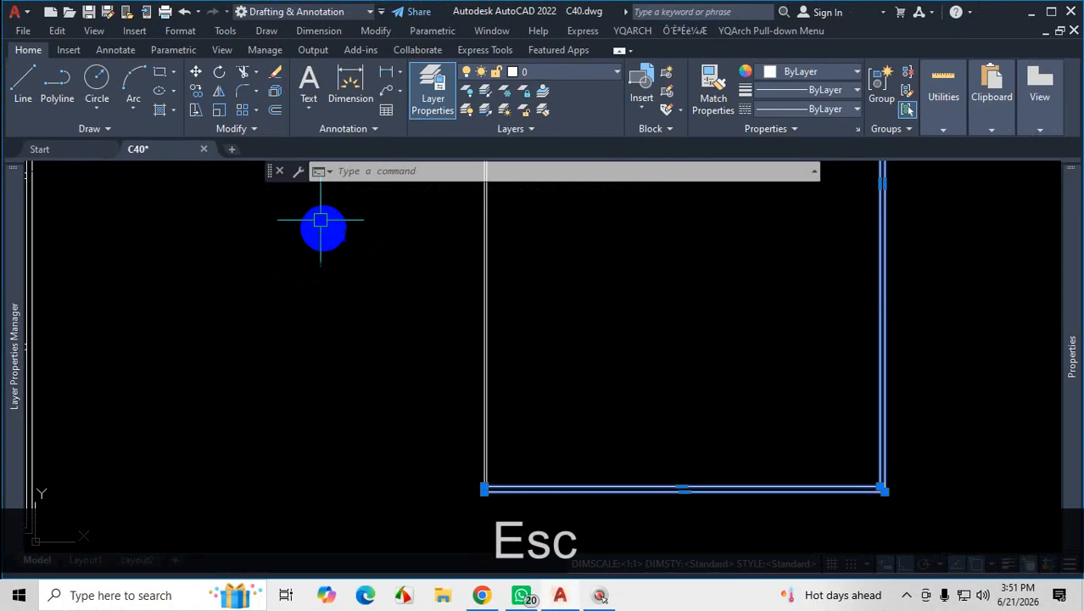
pyautogui.scroll(-5, 419, 358)
pyautogui.scroll(5, 858, 494)
pyautogui.scroll(-3, 534, 374)
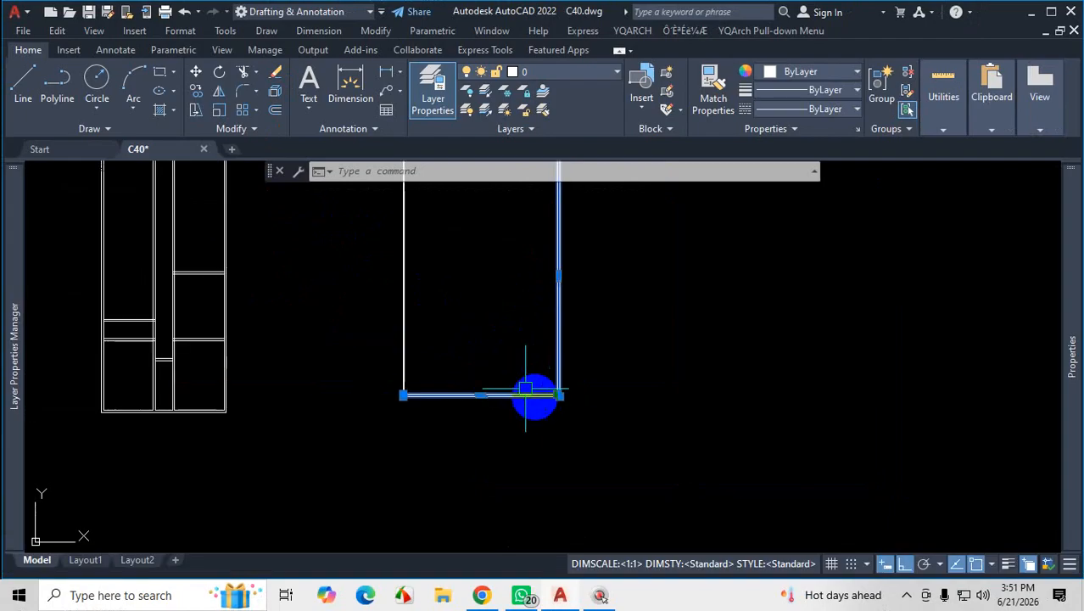
pyautogui.scroll(5, 382, 253)
pyautogui.press('Escape')
# Check the two lines of the half-plan's shared wall by selecting them, then deselect them
pyautogui.click(501, 281)
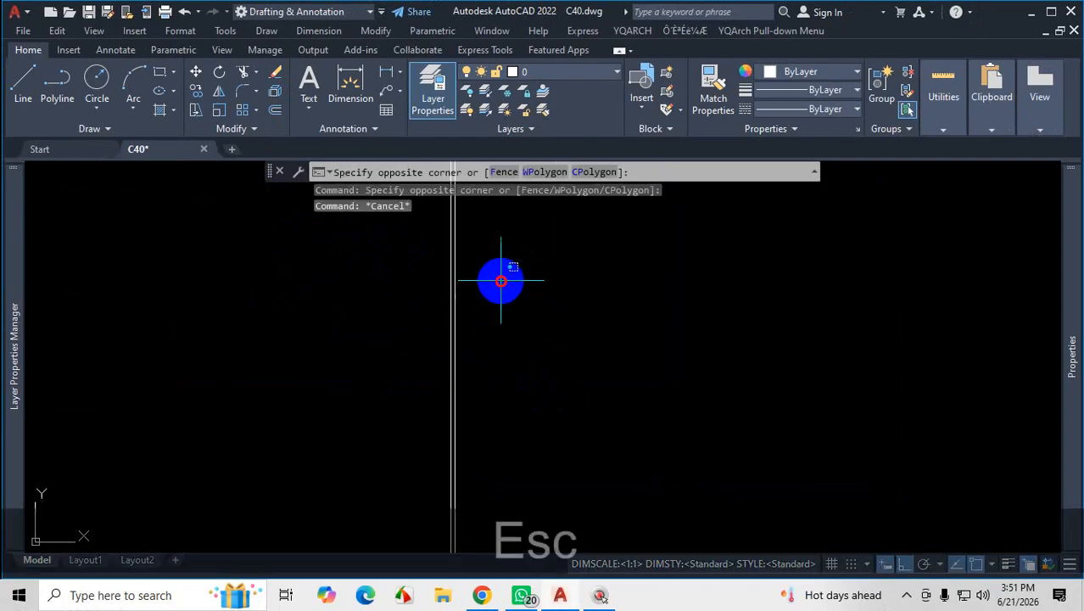
pyautogui.click(414, 322)
pyautogui.scroll(-2, 553, 375)
pyautogui.press('Escape')
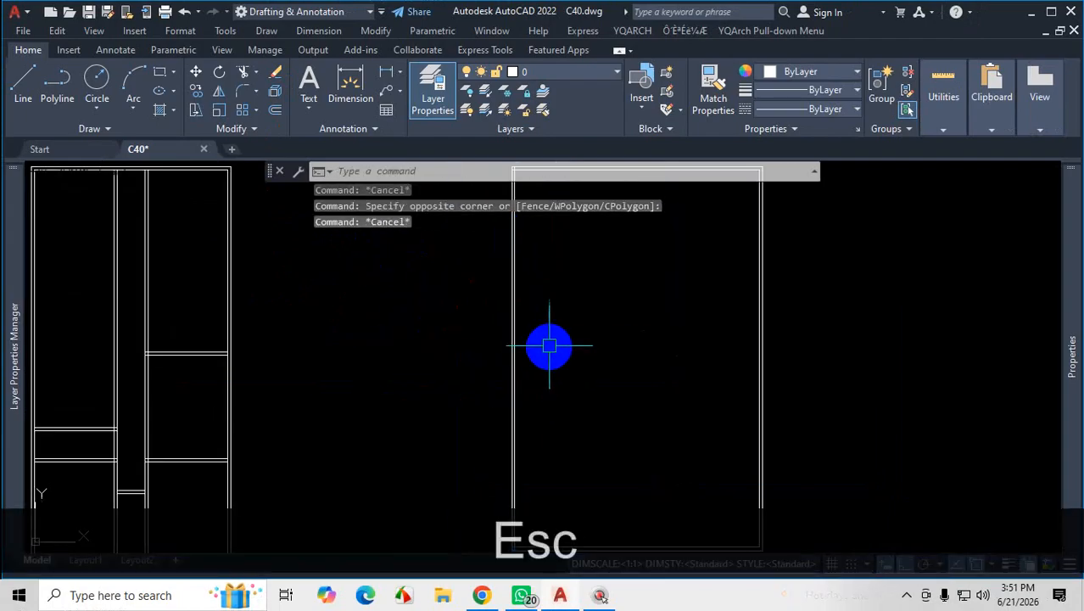
# Explode the half-plan's inner and outer outline polylines into separate lines
pyautogui.scroll(-3, 568, 361)
pyautogui.scroll(4, 630, 380)
pyautogui.scroll(1, 587, 417)
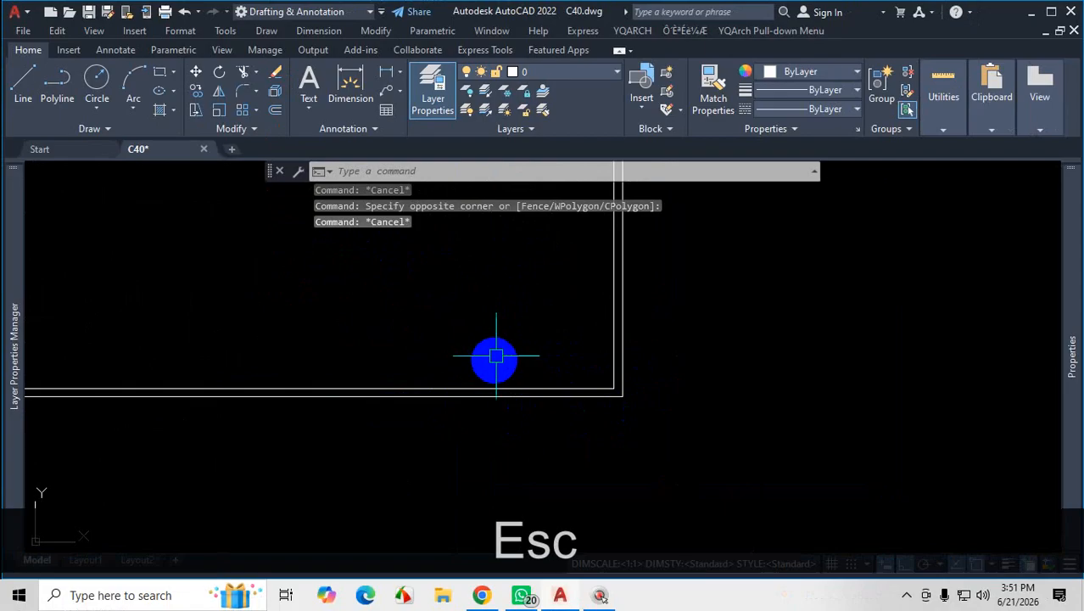
pyautogui.click(496, 351)
pyautogui.click(409, 436)
pyautogui.scroll(1, 632, 382)
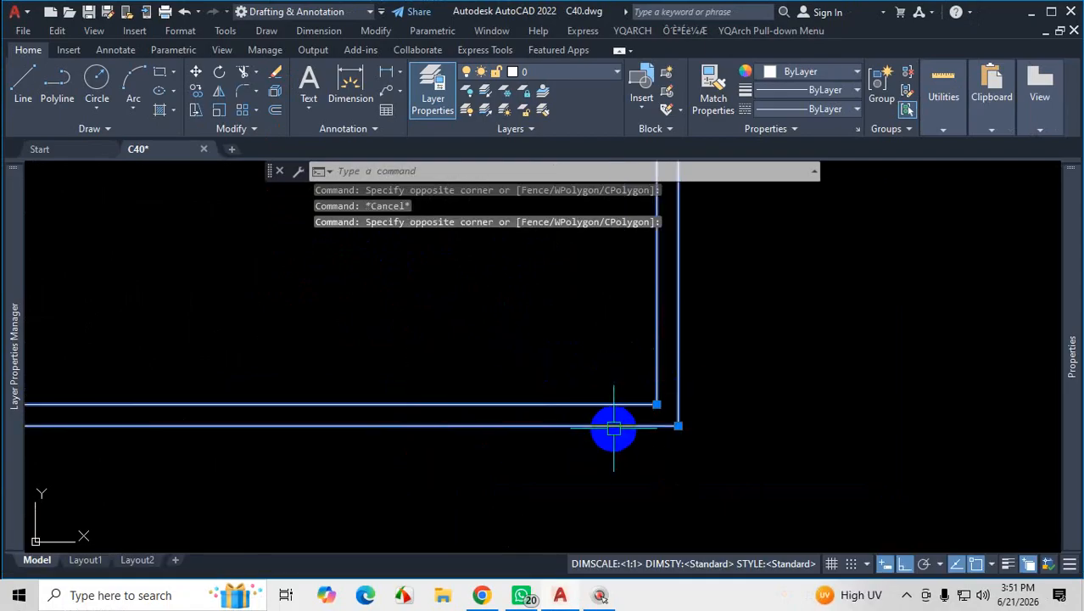
pyautogui.scroll(-4, 740, 420)
pyautogui.write('X')
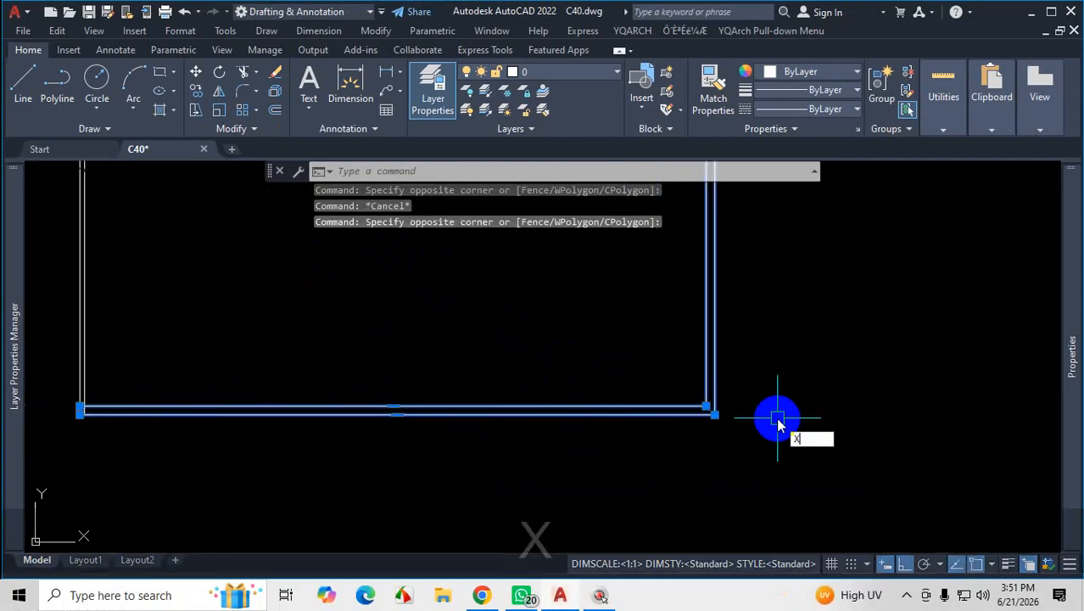
pyautogui.press('Return')
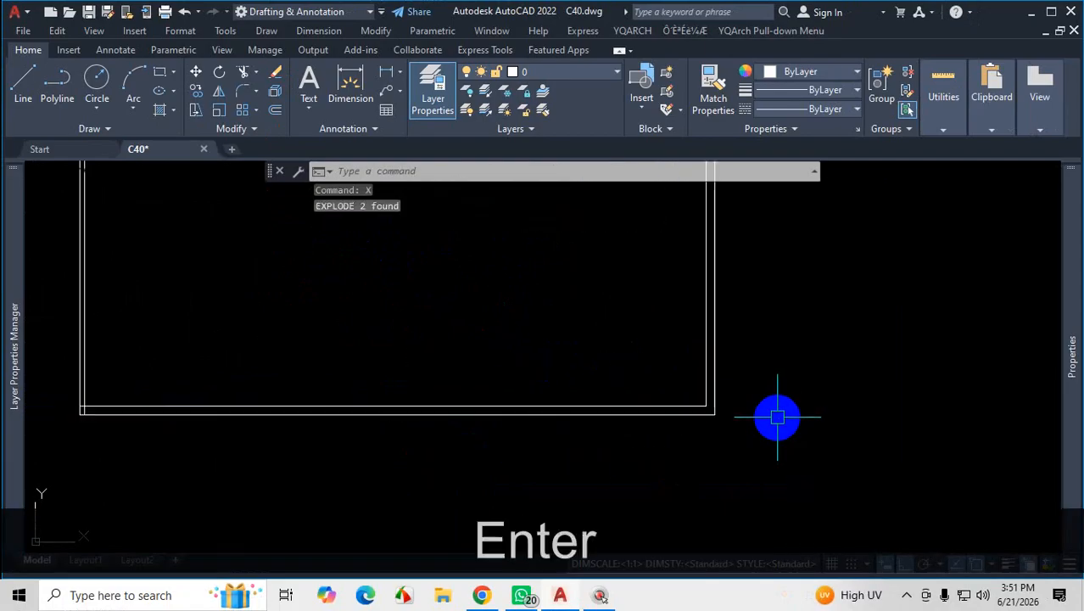
# Check the exploded outlines by selecting the lower and outer side wall lines one by one, then clear the selection
pyautogui.scroll(2, 605, 412)
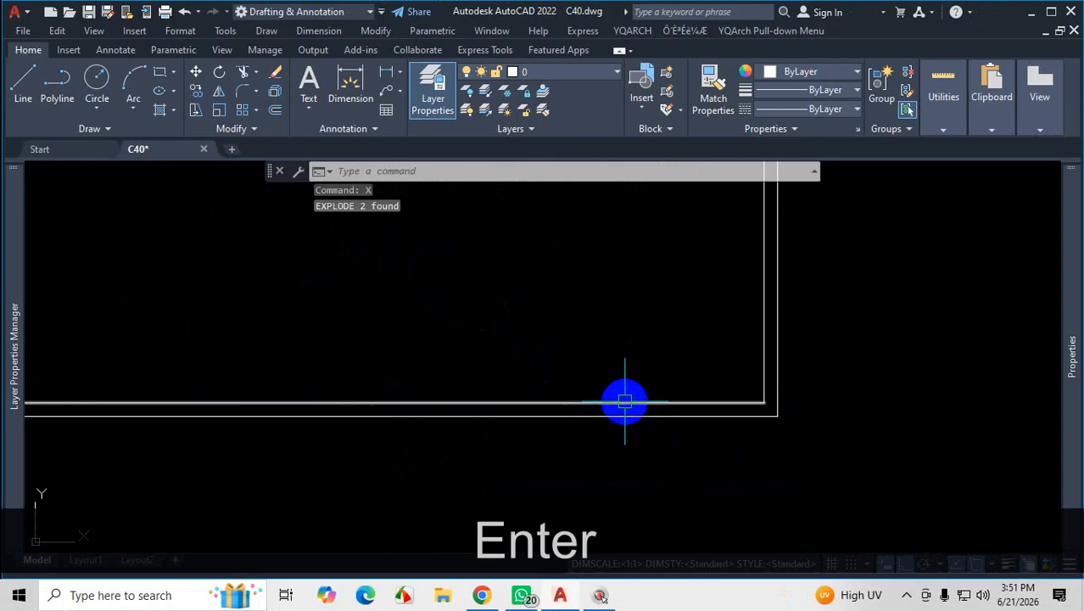
pyautogui.click(624, 403)
pyautogui.click(658, 416)
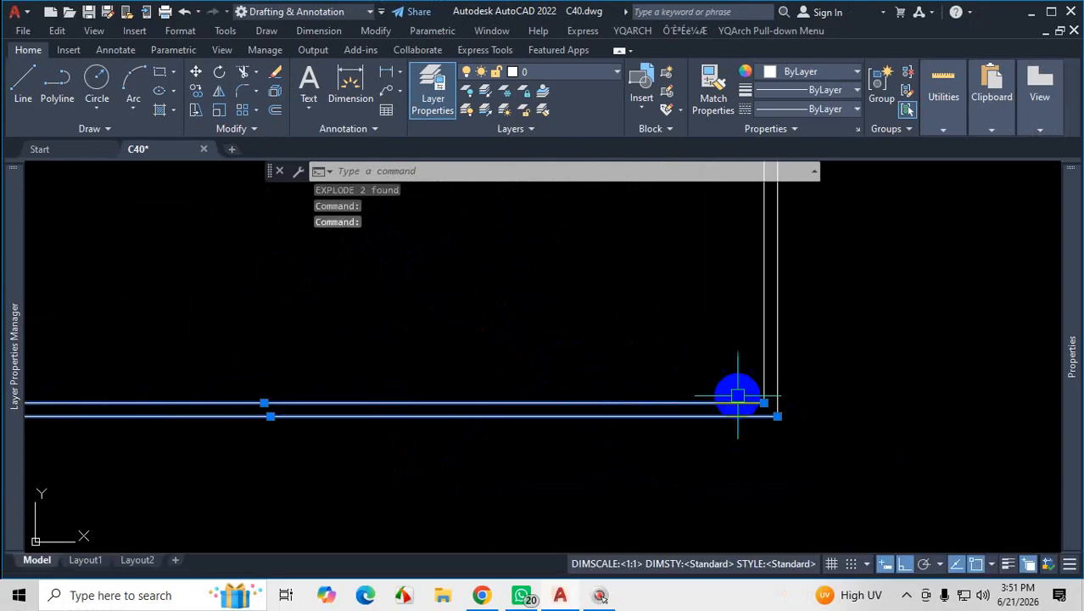
pyautogui.click(763, 342)
pyautogui.click(776, 341)
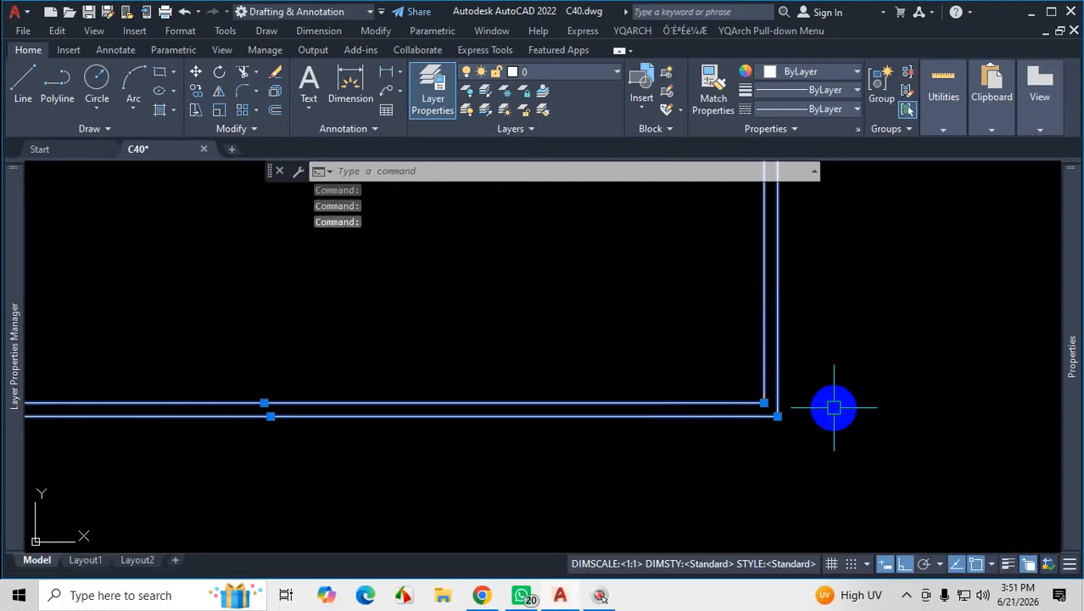
pyautogui.press('Escape')
pyautogui.scroll(-2, 711, 458)
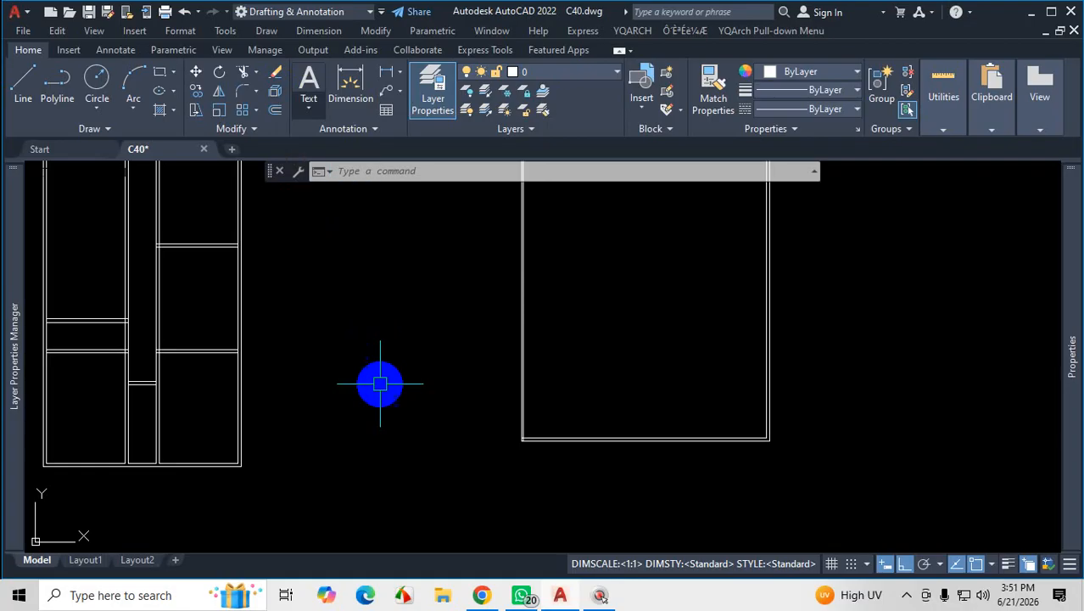
# Draw an open stepped polyline of six segments in the empty space beside the half-plan
pyautogui.scroll(-6, 370, 349)
pyautogui.click(61, 87)
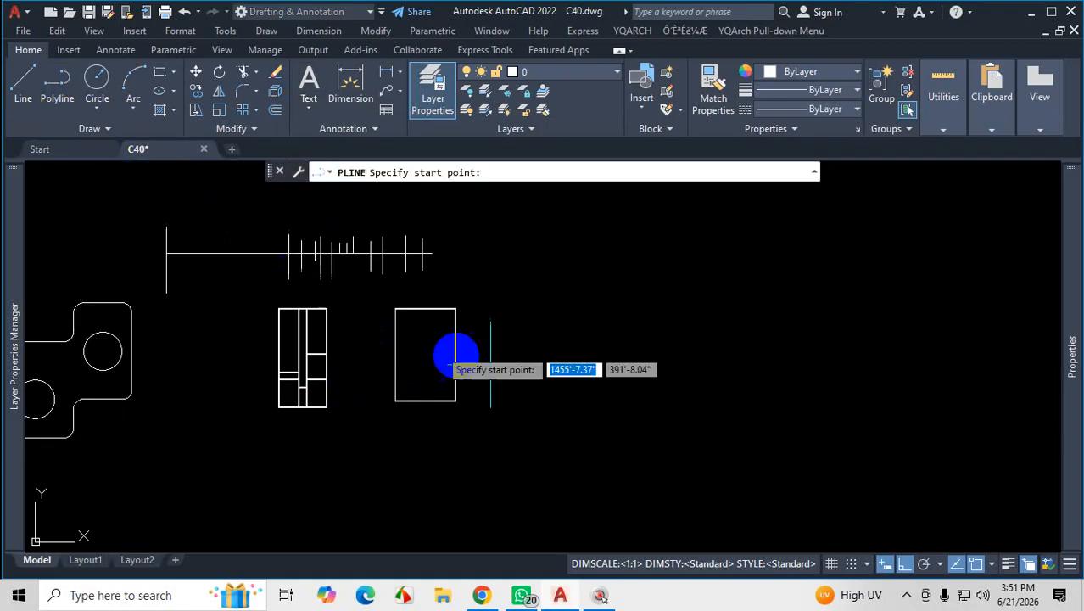
pyautogui.scroll(2, 609, 328)
pyautogui.click(545, 294)
pyautogui.click(612, 293)
pyautogui.click(600, 399)
pyautogui.click(731, 399)
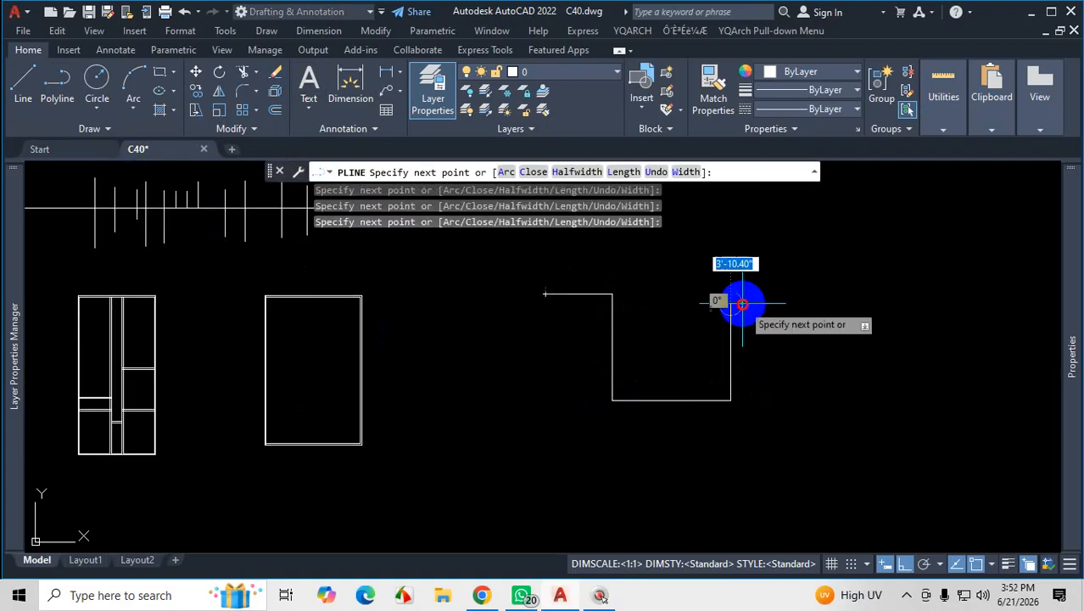
pyautogui.click(789, 302)
pyautogui.click(803, 429)
pyautogui.press('Escape')
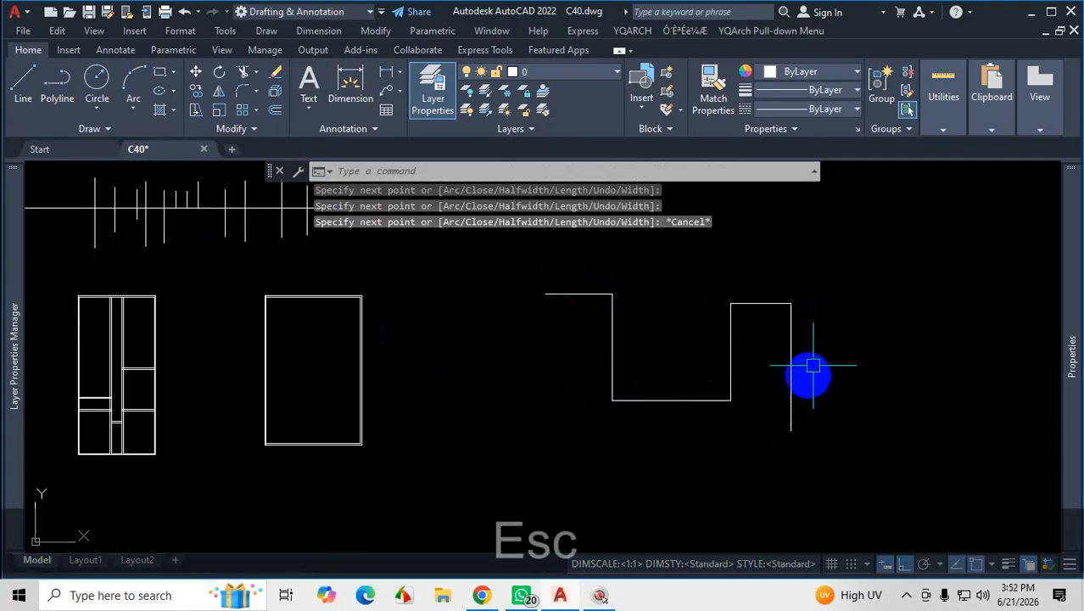
# Explode the stepped sample polyline into separate lines
pyautogui.click(608, 307)
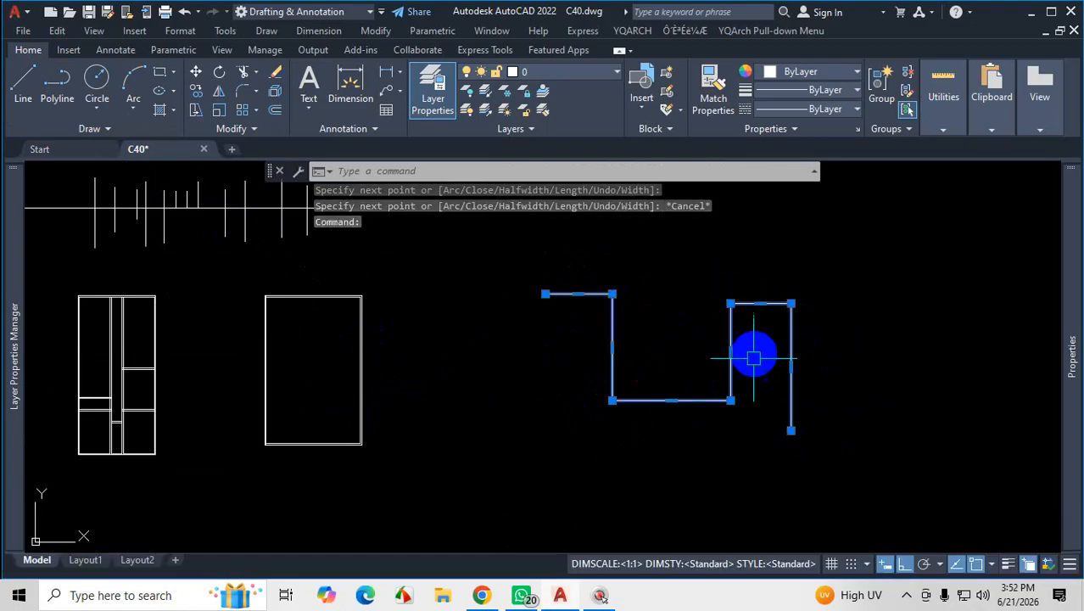
pyautogui.write('x')
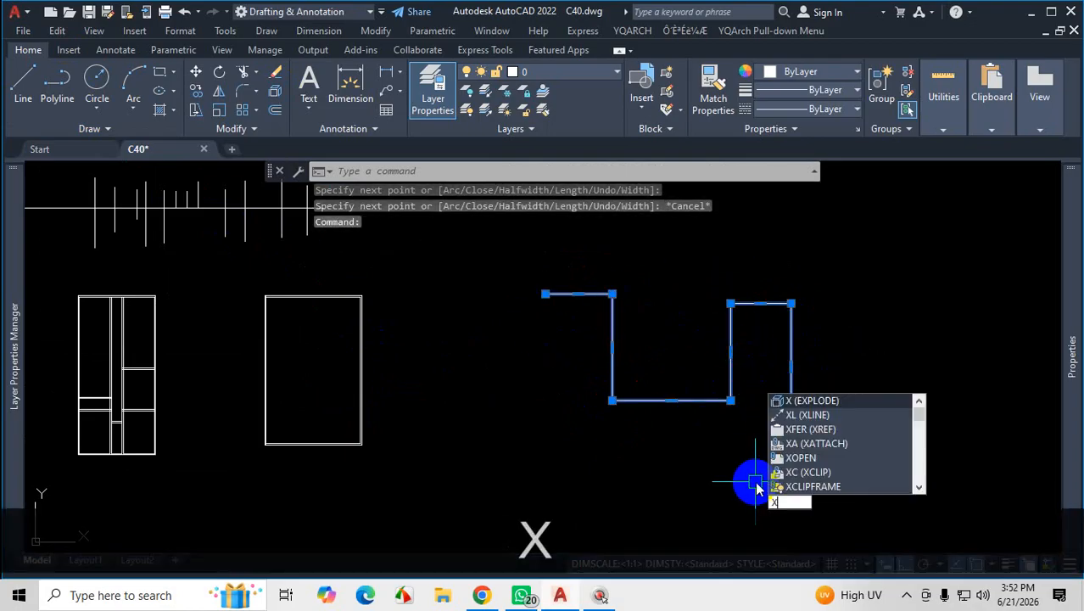
pyautogui.press('Return')
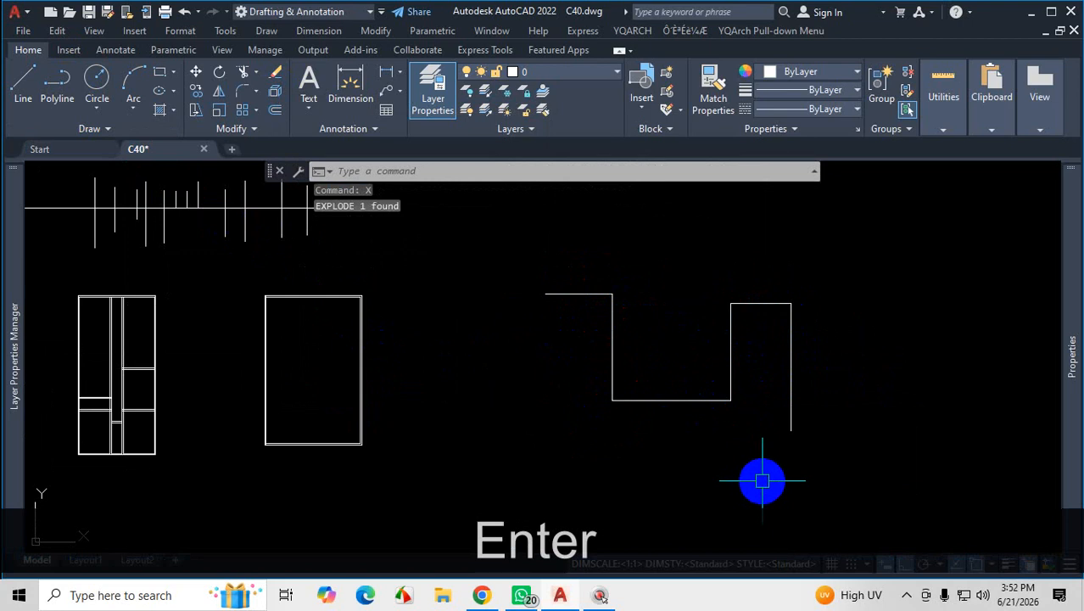
# Check that the sample's segments are separate by selecting each one in turn, then deselect them all
pyautogui.click(620, 335)
pyautogui.click(598, 286)
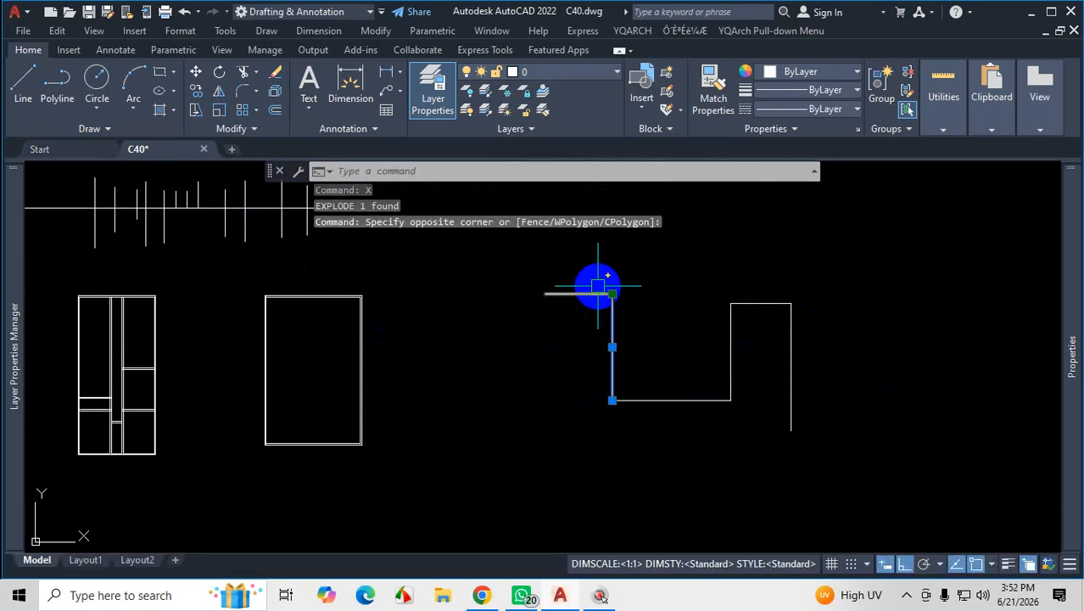
pyautogui.click(594, 289)
pyautogui.click(533, 343)
pyautogui.click(693, 363)
pyautogui.click(661, 443)
pyautogui.click(745, 357)
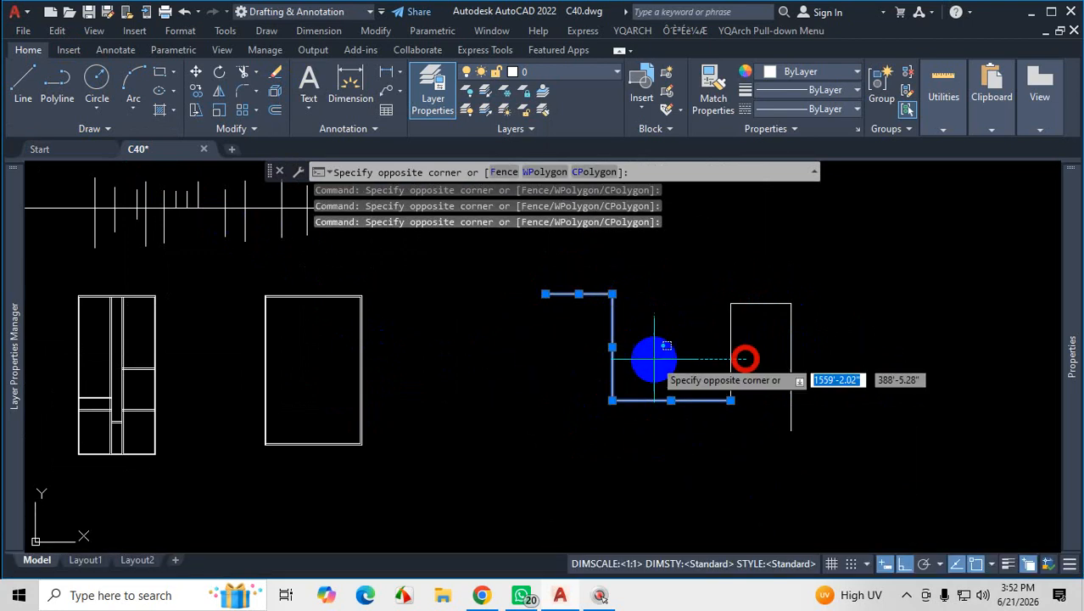
pyautogui.click(770, 286)
pyautogui.click(811, 321)
pyautogui.click(760, 346)
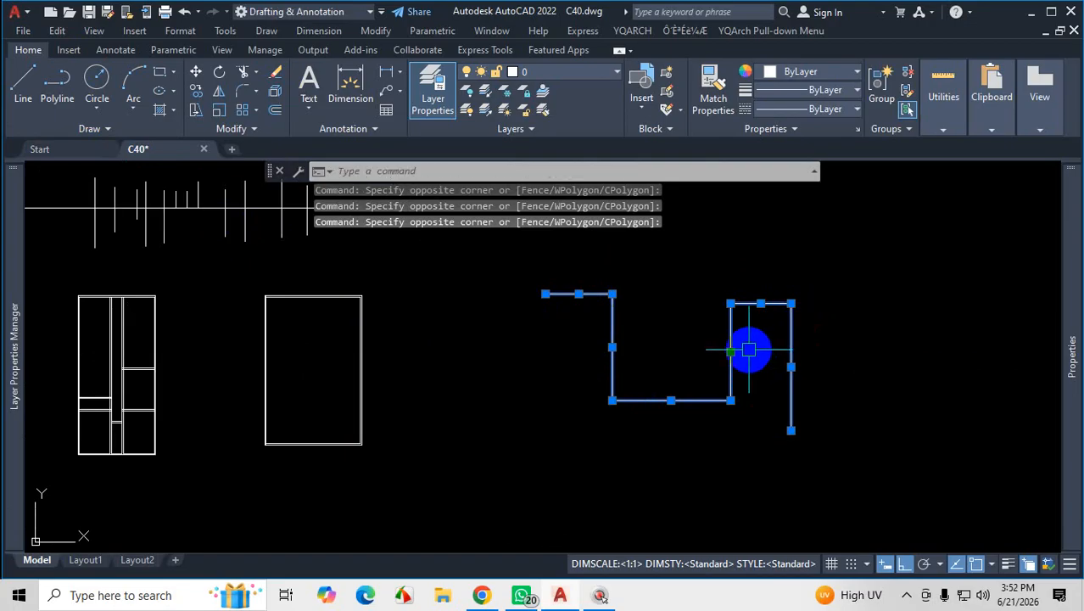
pyautogui.press('Escape')
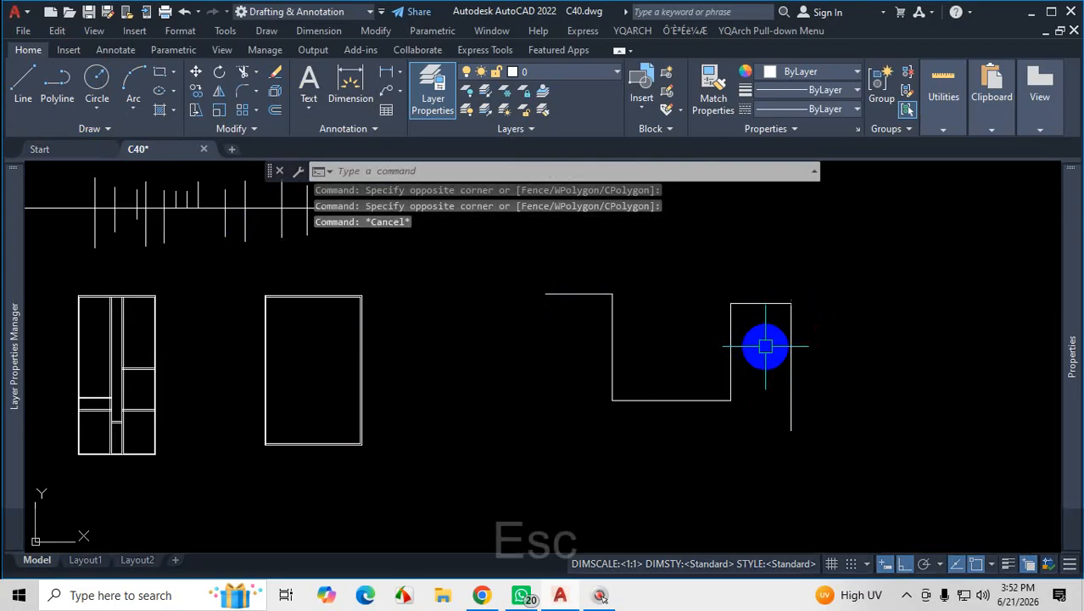
pyautogui.hotkey('ctrl', '1')
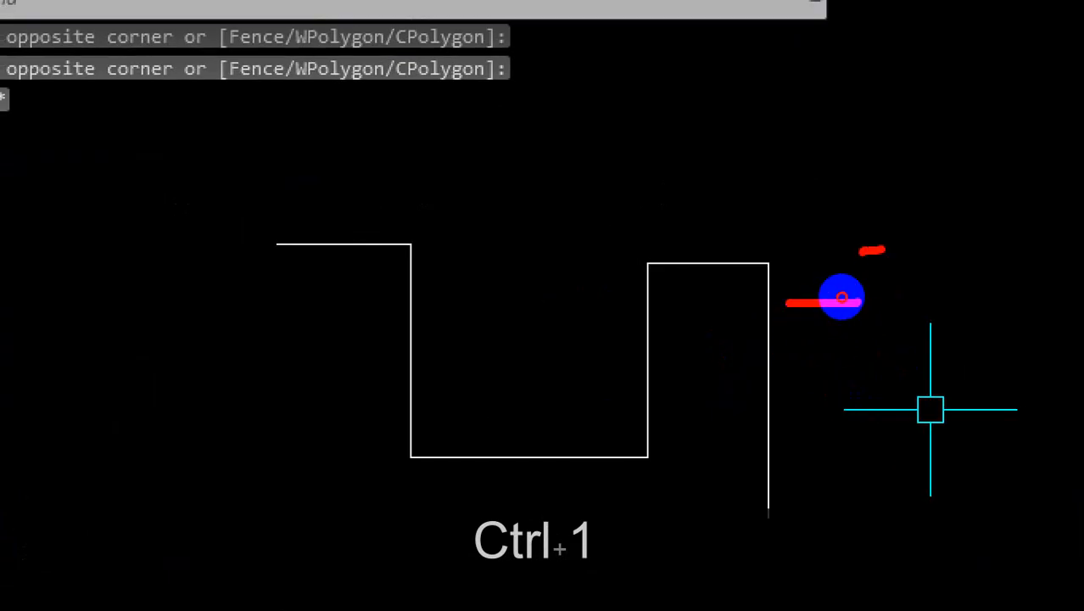
pyautogui.click(882, 298)
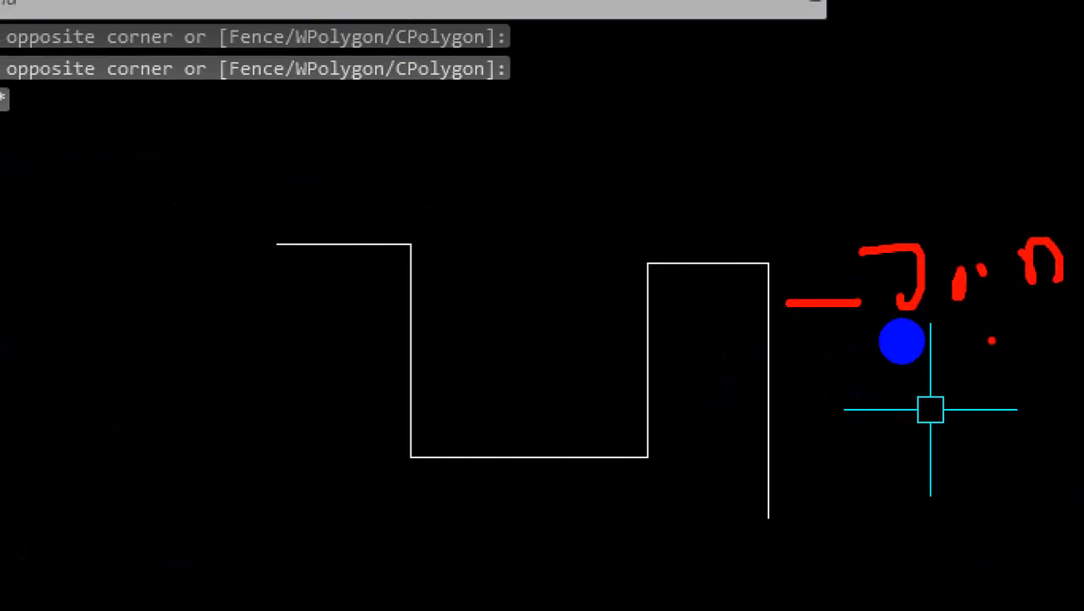
pyautogui.moveTo(921, 348); pyautogui.dragTo(1076, 336)
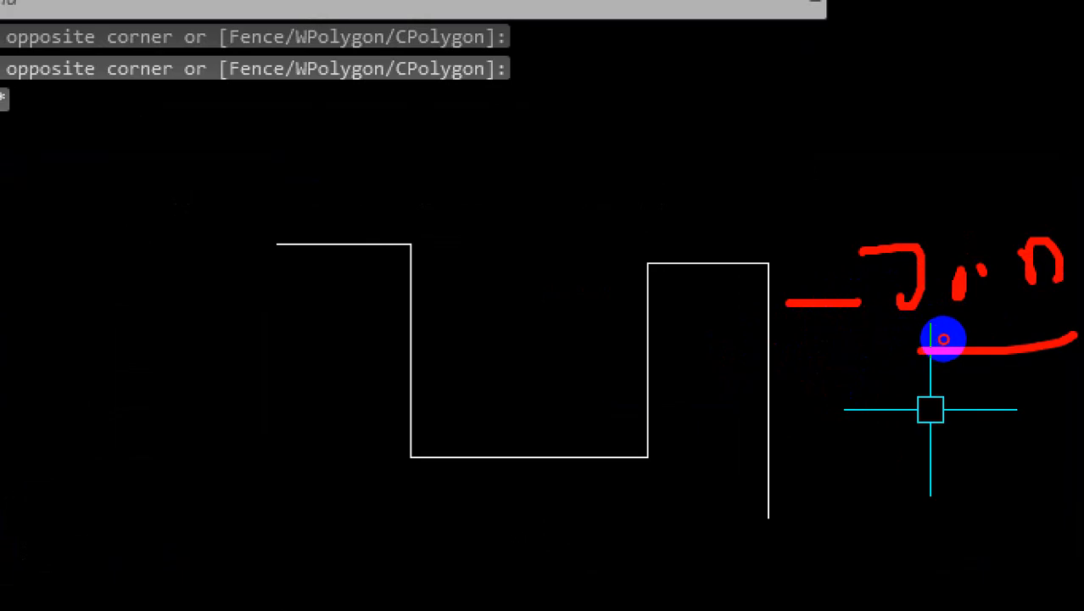
pyautogui.press('Escape')
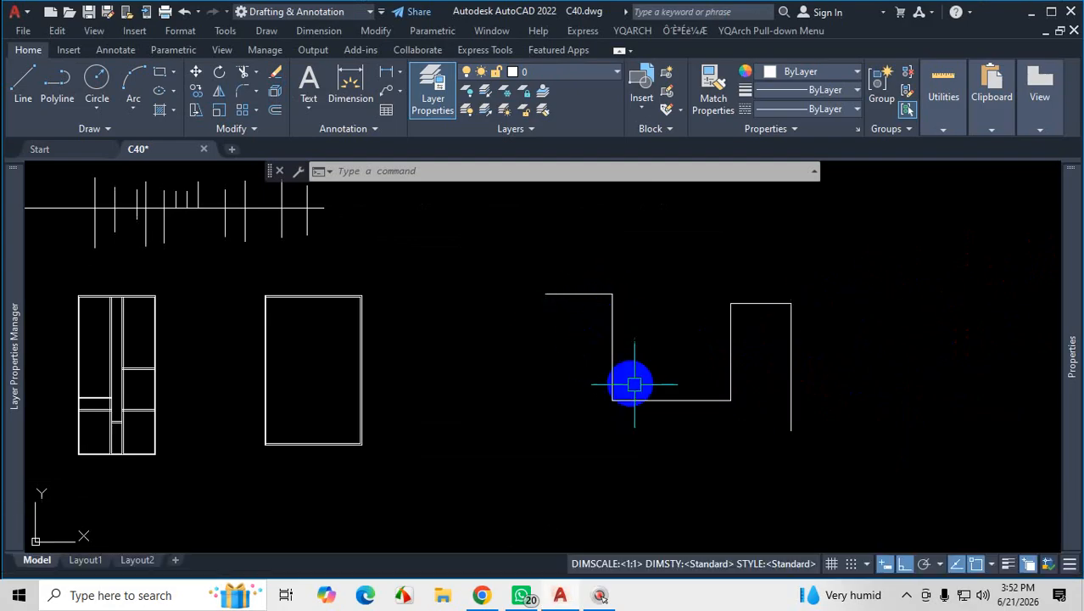
# Select all the sample lines, look up the Join tool's description among the modify tools, and clear the selection
pyautogui.click(909, 262)
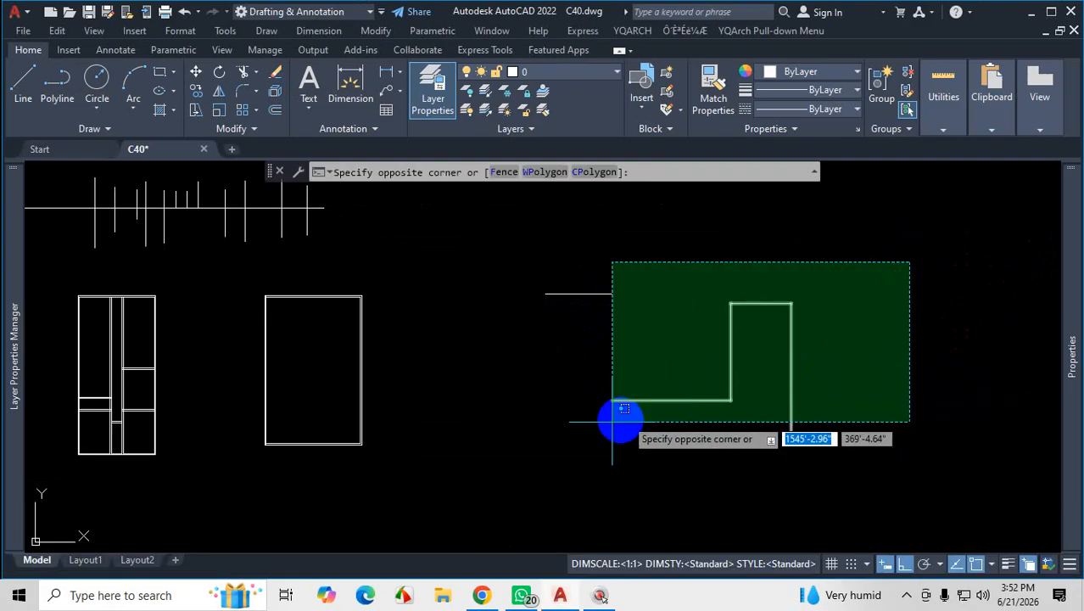
pyautogui.click(522, 467)
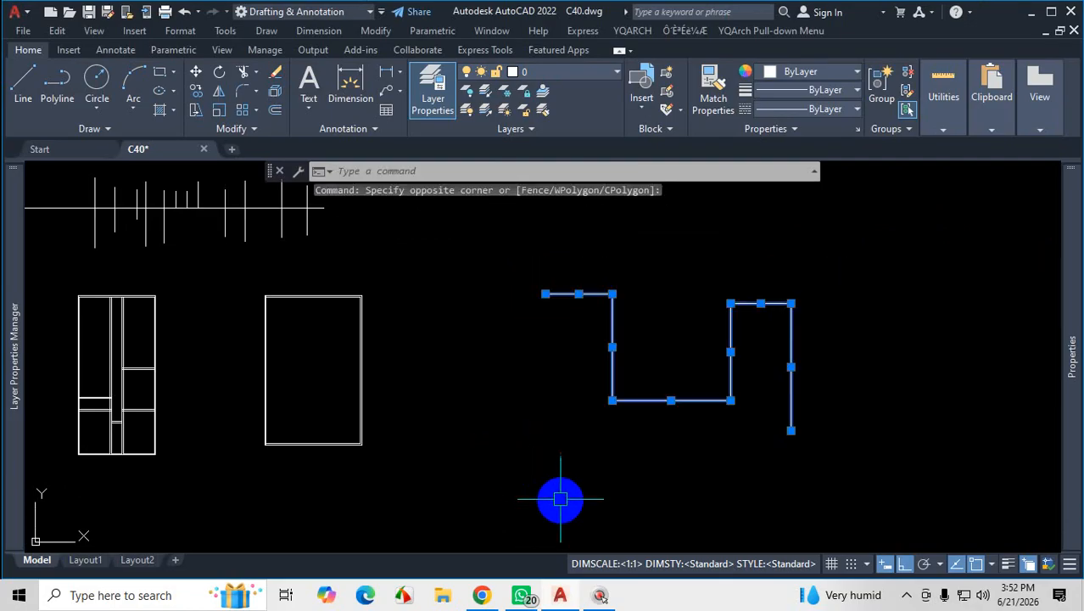
pyautogui.click(271, 136)
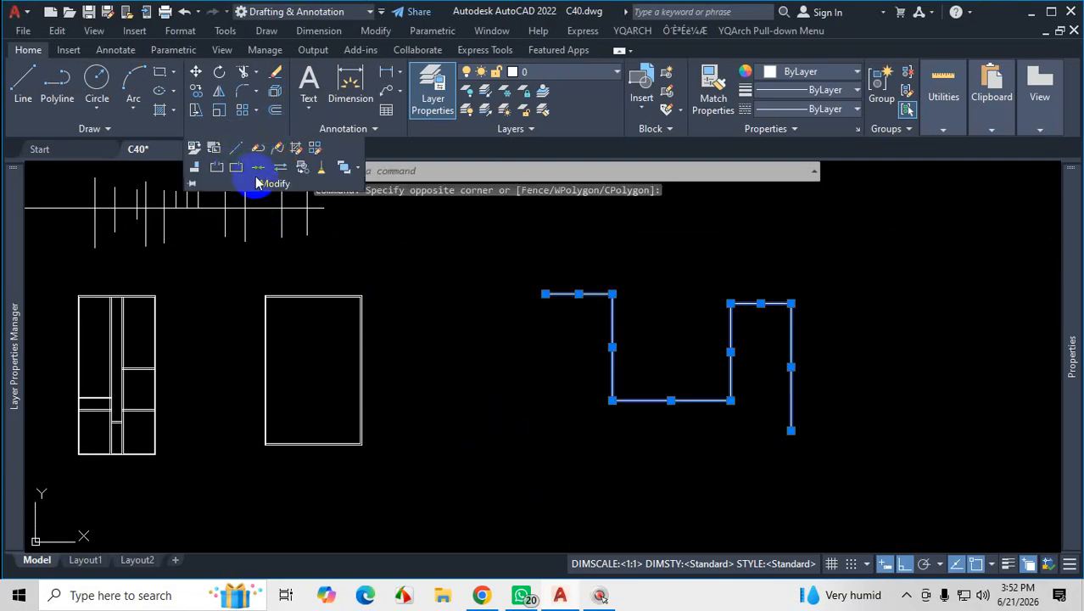
pyautogui.click(107, 129)
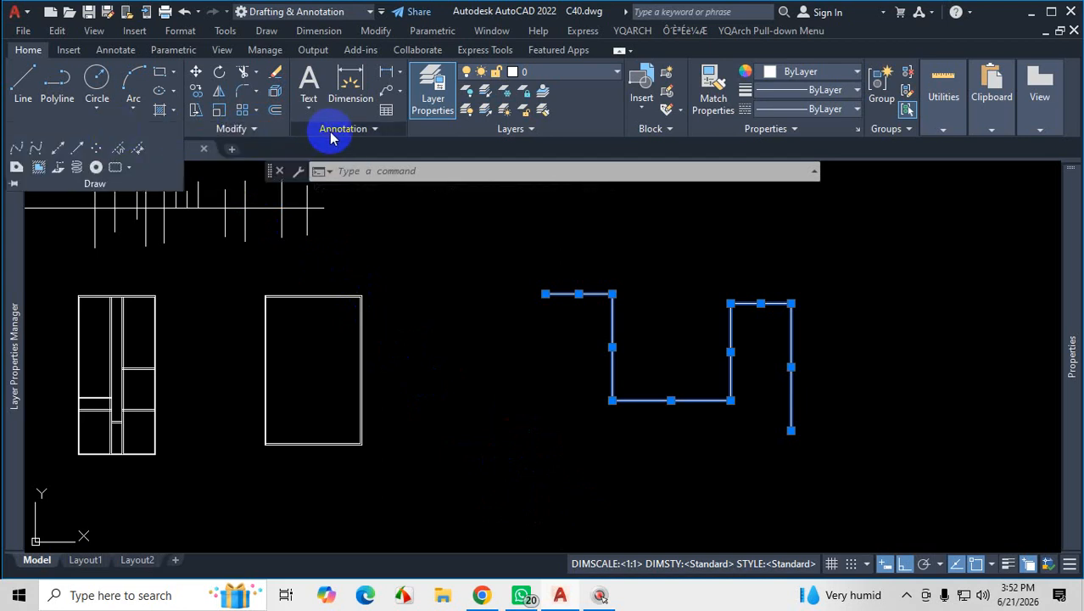
pyautogui.click(259, 129)
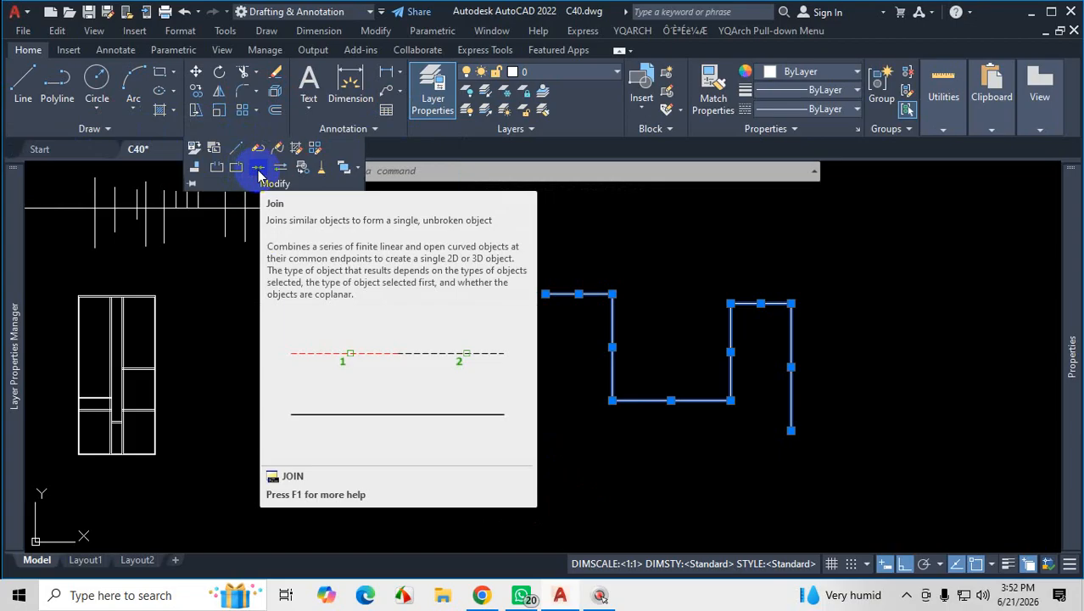
pyautogui.hotkey('ctrl', '1')
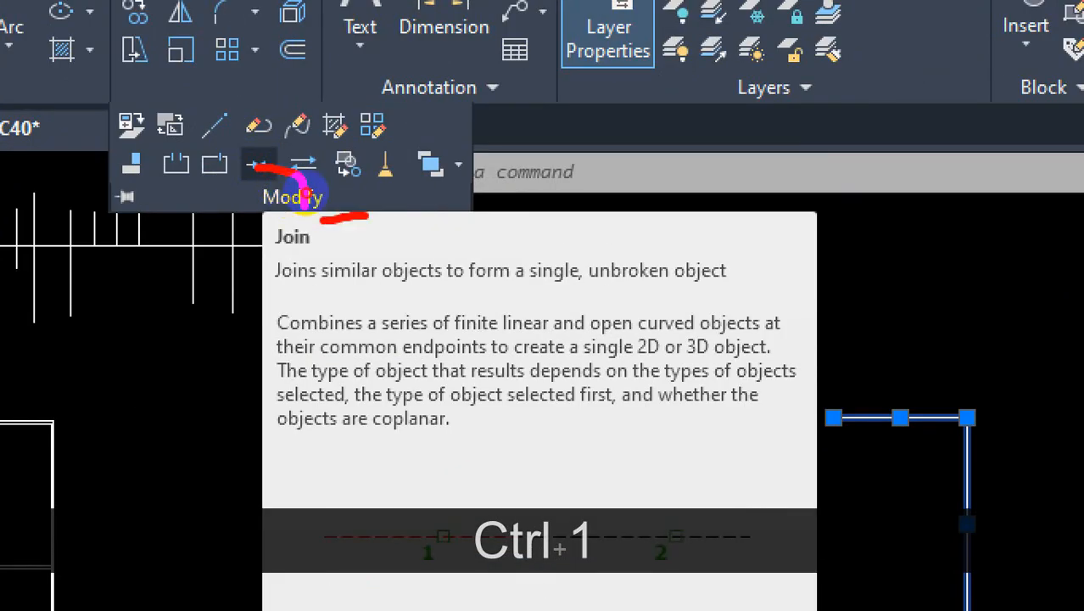
pyautogui.moveTo(354, 274); pyautogui.dragTo(358, 268)
pyautogui.moveTo(322, 346); pyautogui.dragTo(455, 318)
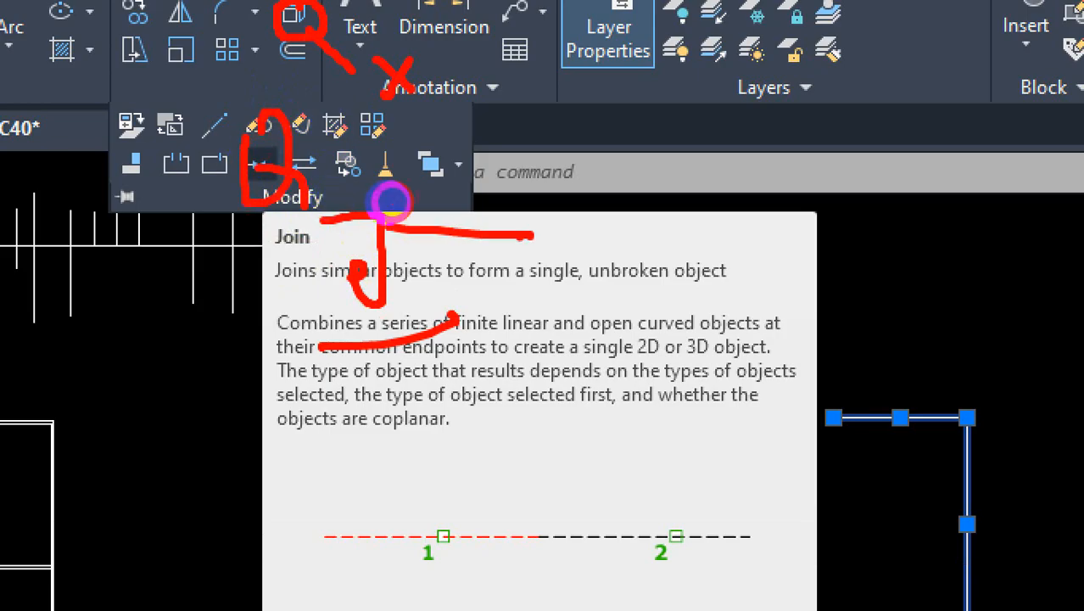
pyautogui.hotkey('ctrl', '1')
pyautogui.press('Escape')
pyautogui.press('Escape')
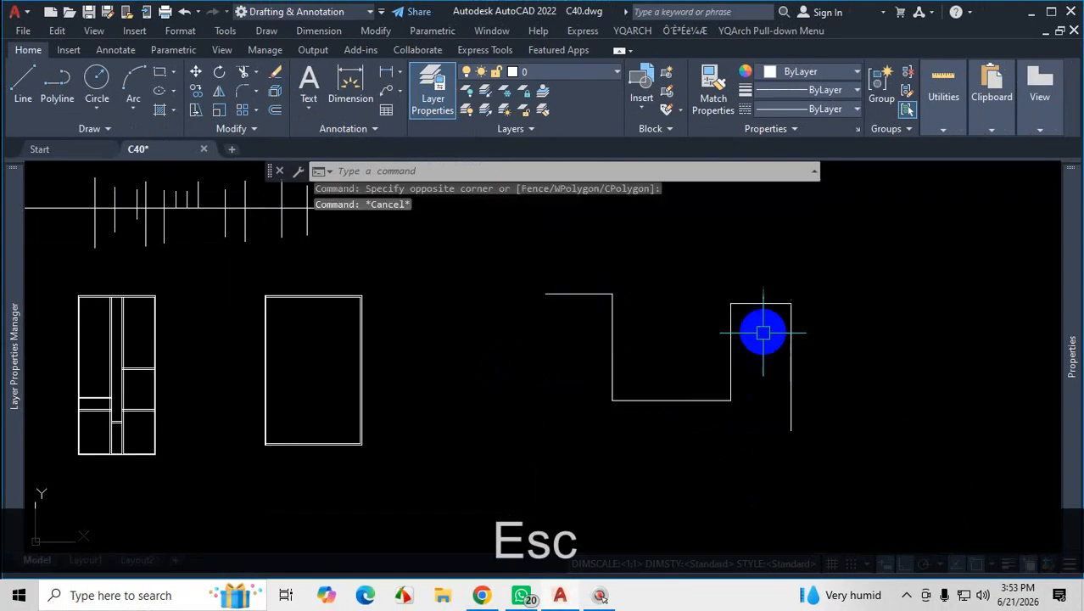
# Join all six separate lines of the stepped sample into one polyline, then deselect it
pyautogui.click(764, 306)
pyautogui.click(725, 354)
pyautogui.press('Escape')
pyautogui.click(830, 250)
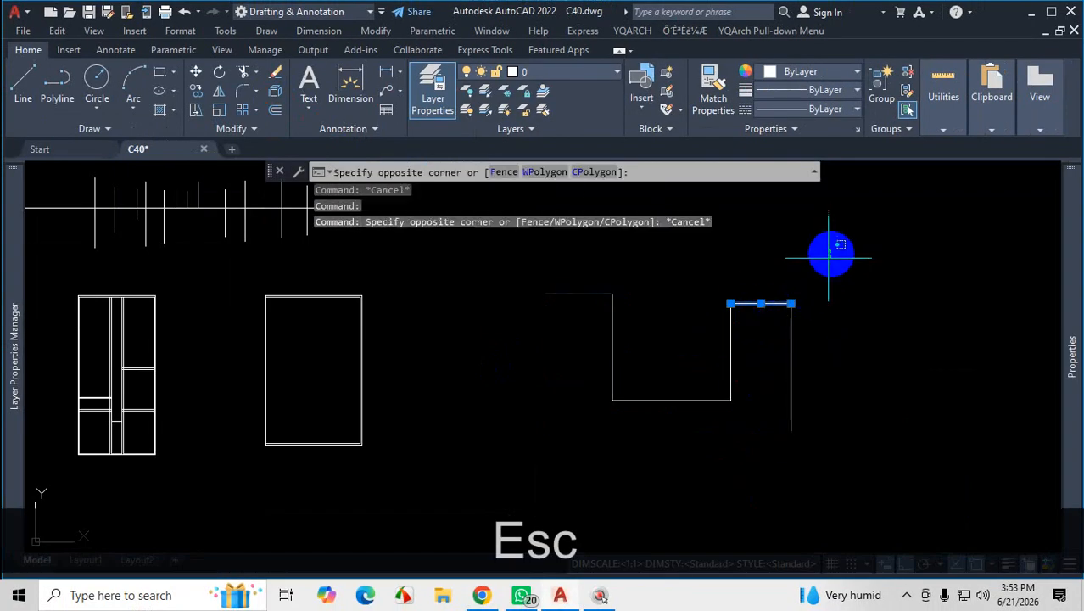
pyautogui.click(539, 469)
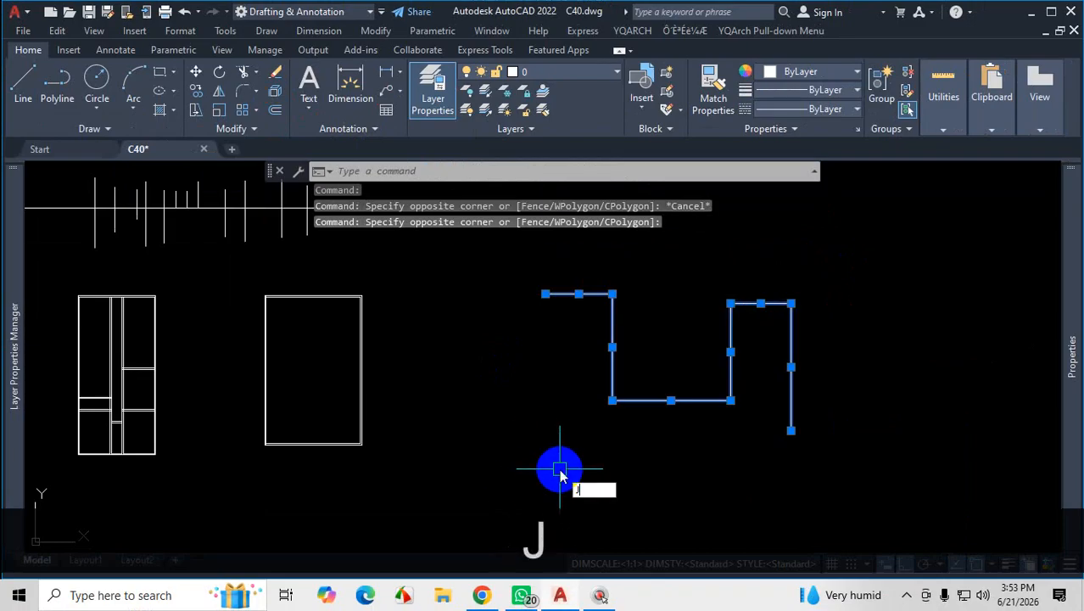
pyautogui.write('J')
pyautogui.press('Return')
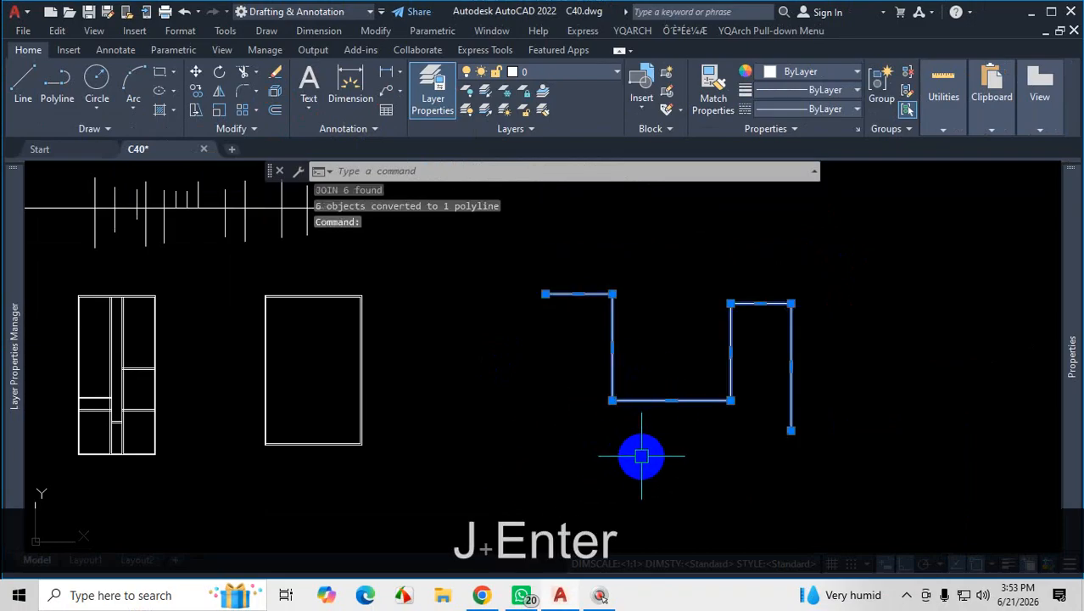
pyautogui.press('Escape')
pyautogui.click(906, 595)
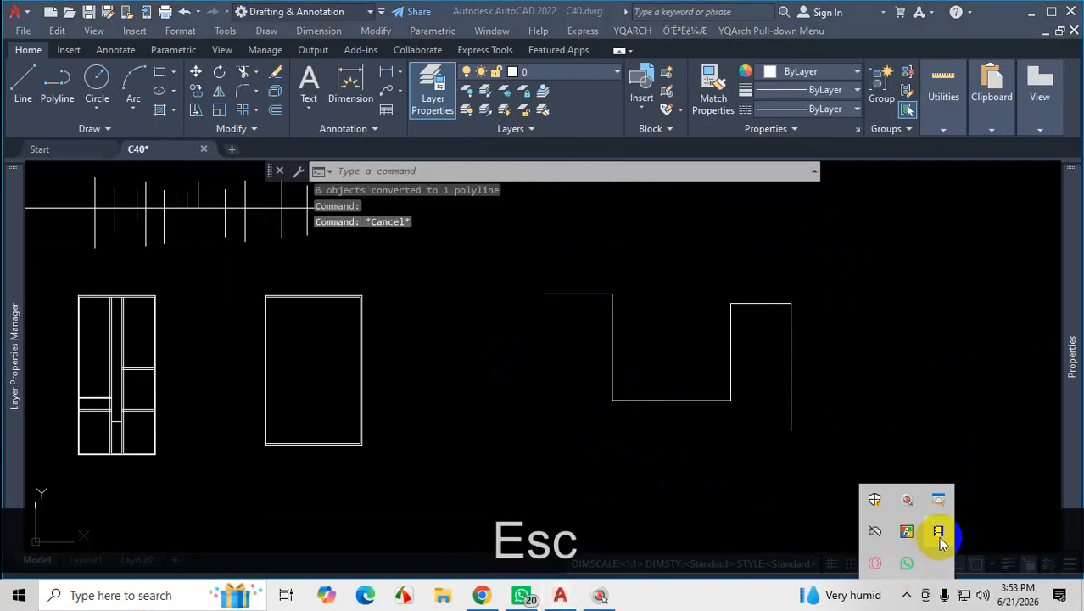
pyautogui.click(939, 537)
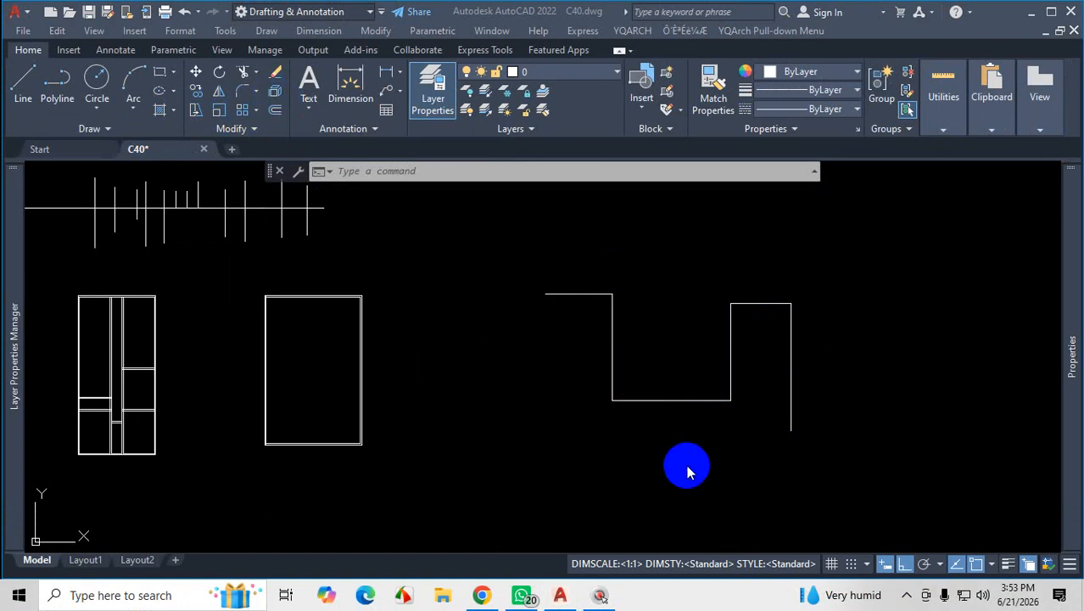
# Erase the stepped sample polyline from the space beside the half-plan outline
pyautogui.click(748, 473)
pyautogui.click(857, 234)
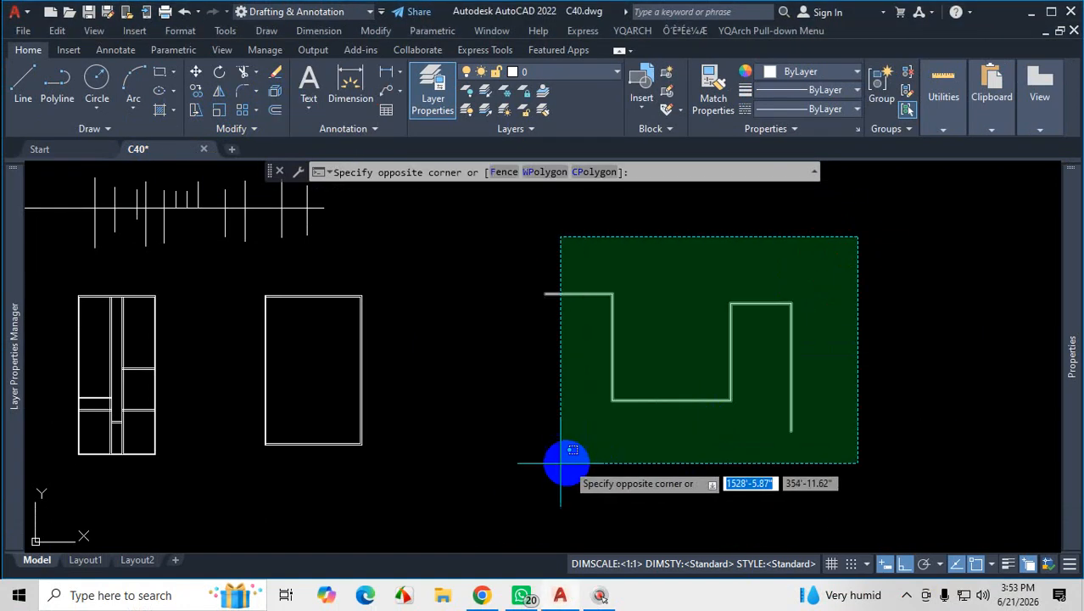
pyautogui.click(509, 471)
pyautogui.press('Delete')
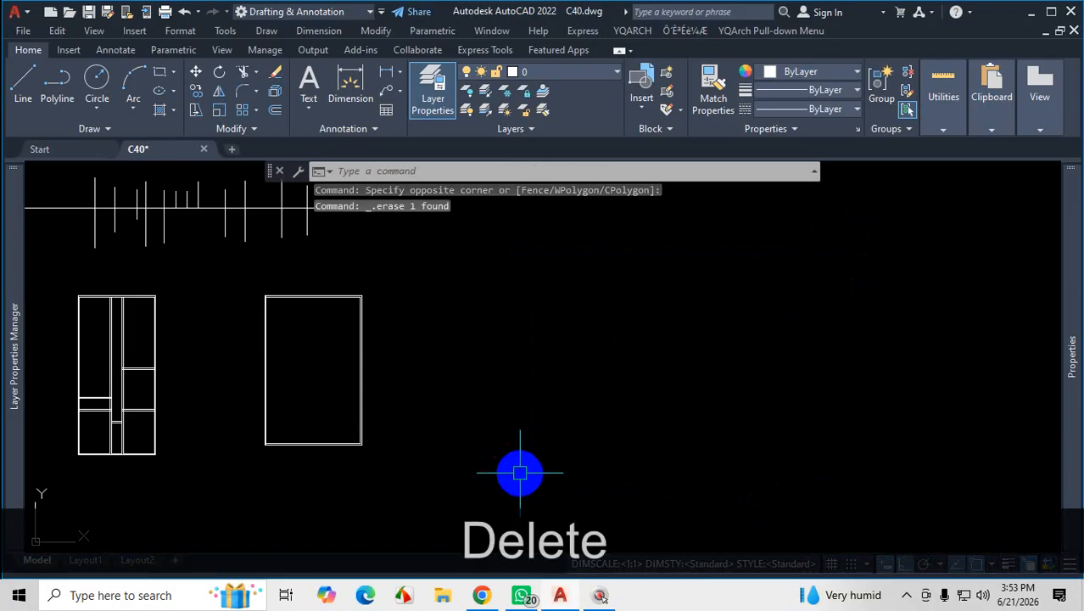
pyautogui.scroll(-4, 500, 422)
pyautogui.scroll(5, 501, 421)
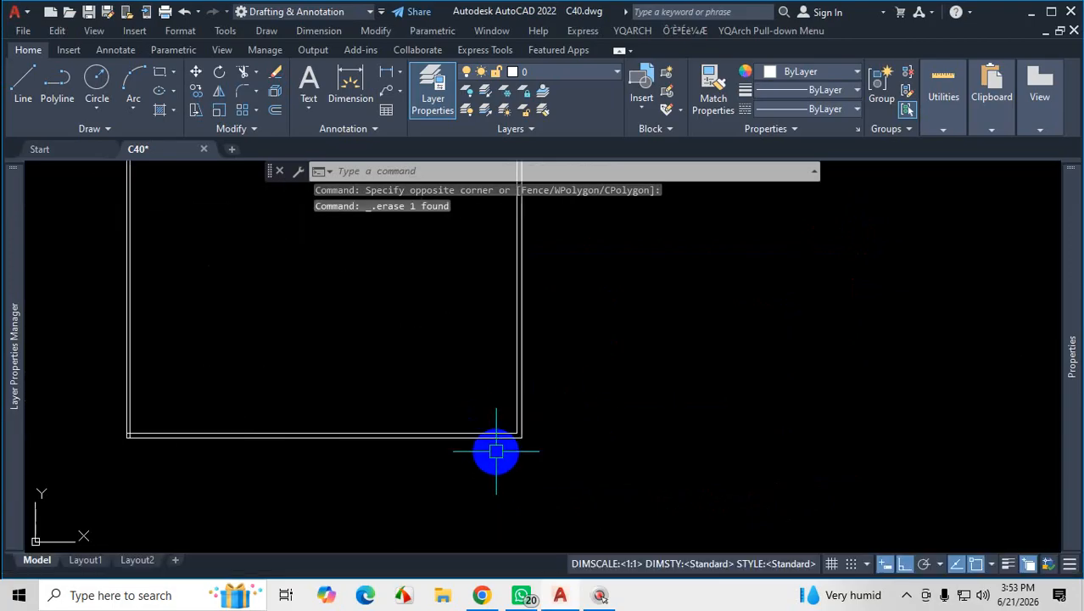
pyautogui.press('Escape')
pyautogui.scroll(2, 398, 446)
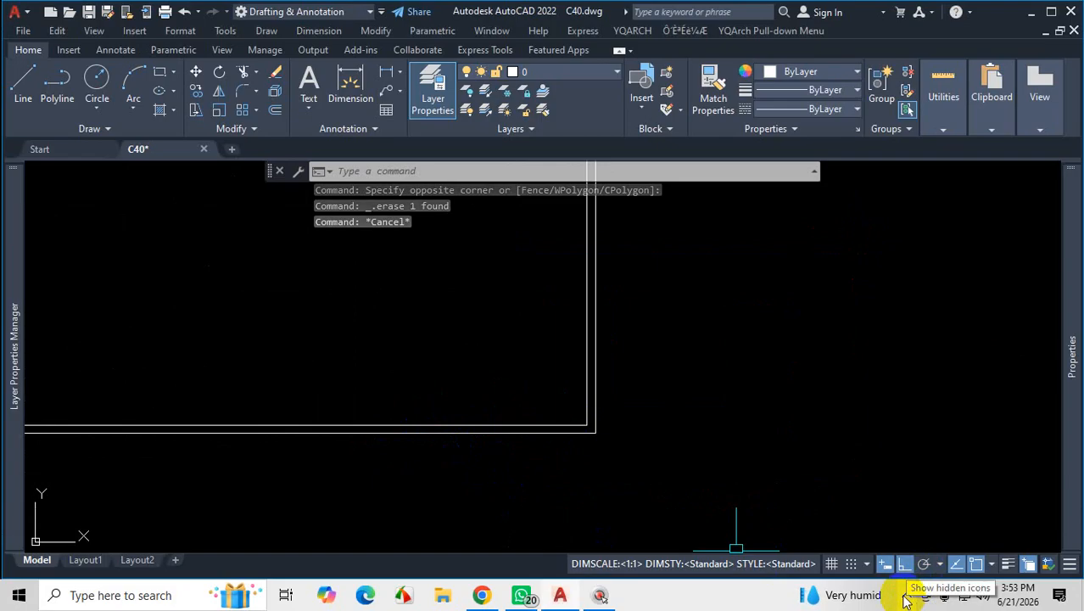
# Switch to the PDF plan in Chrome, examine the room dimensions along the right unit's outer side, and return to AutoCAD
pyautogui.click(521, 596)
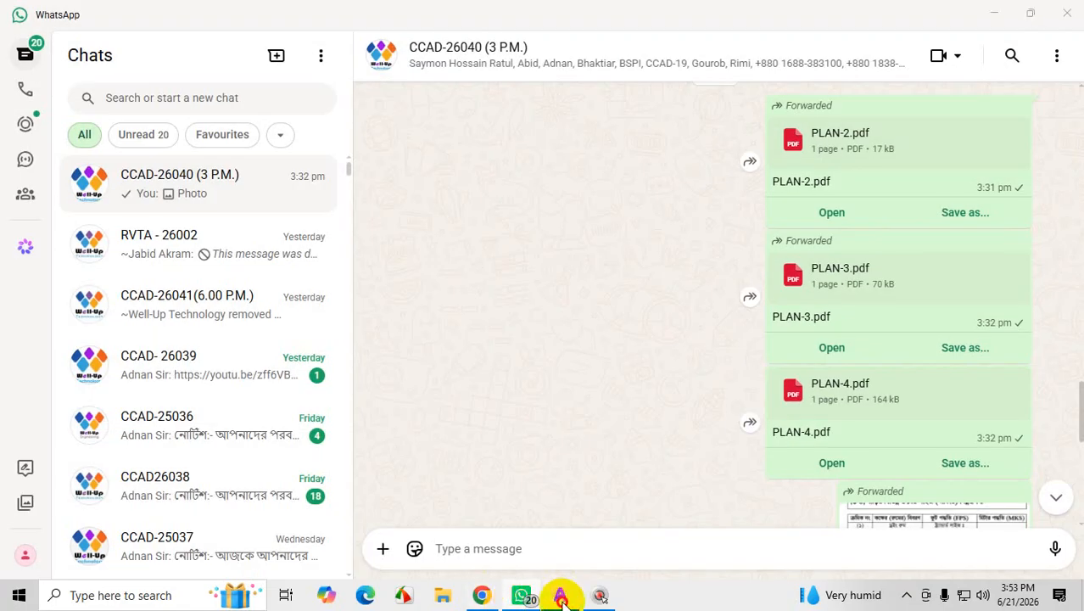
pyautogui.click(561, 597)
pyautogui.click(480, 593)
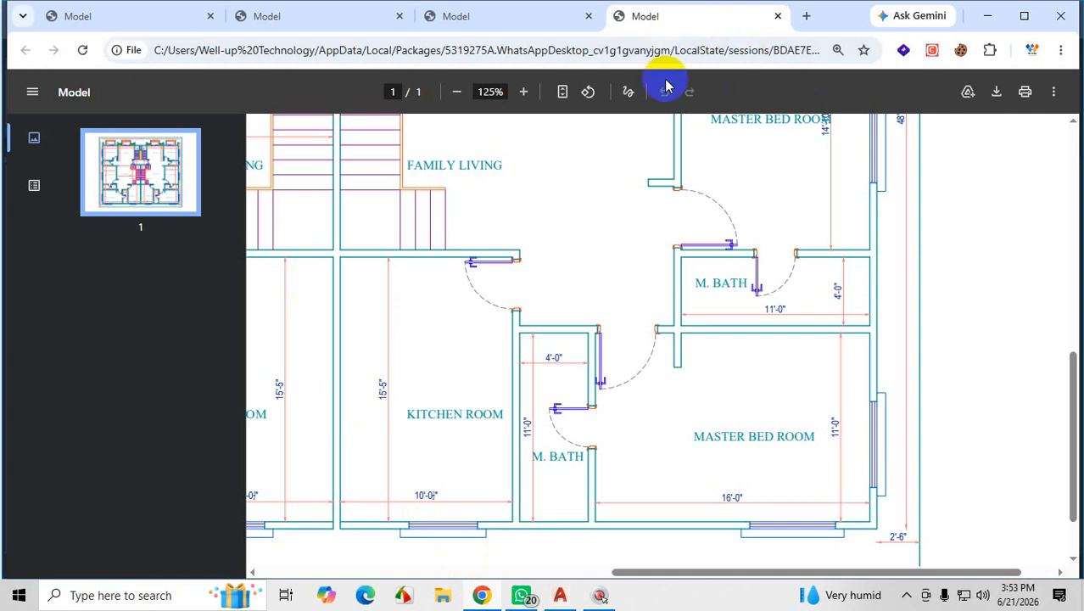
pyautogui.scroll(7, 592, 348)
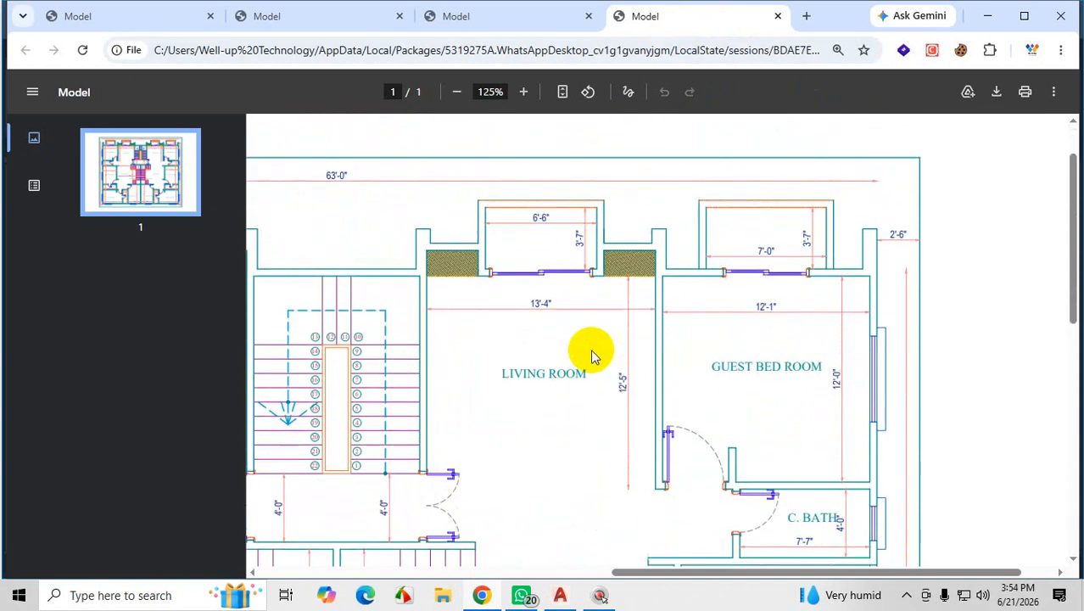
pyautogui.scroll(-7, 591, 348)
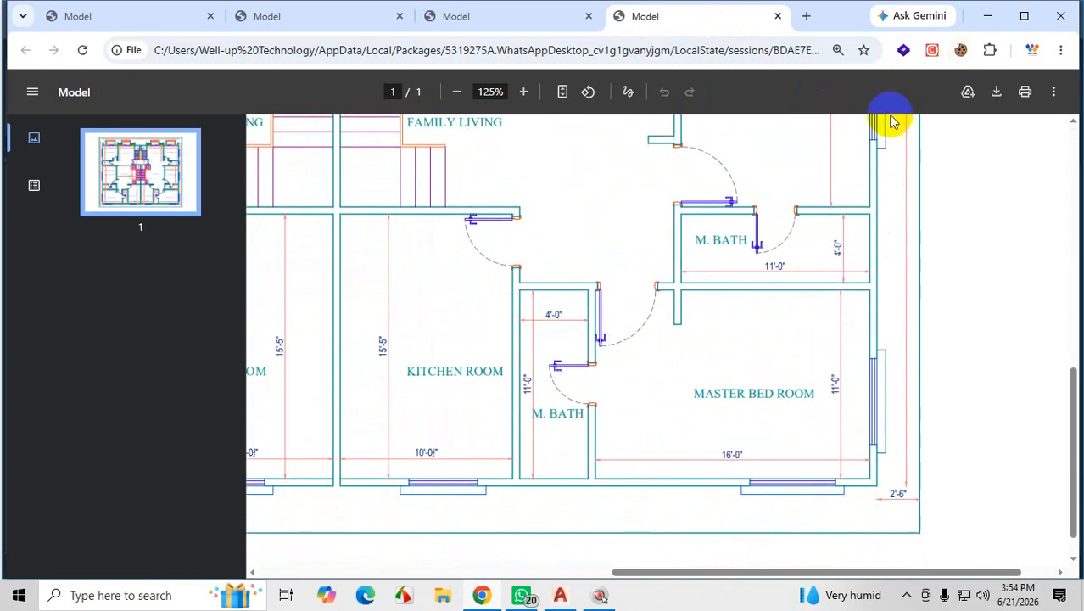
pyautogui.scroll(1, 732, 310)
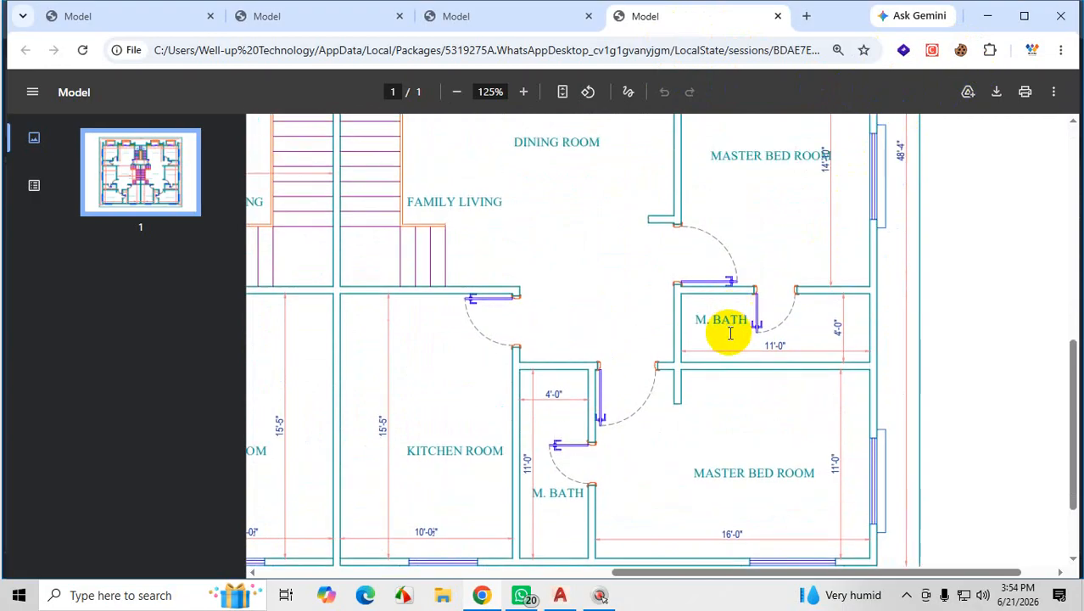
pyautogui.scroll(-1, 731, 333)
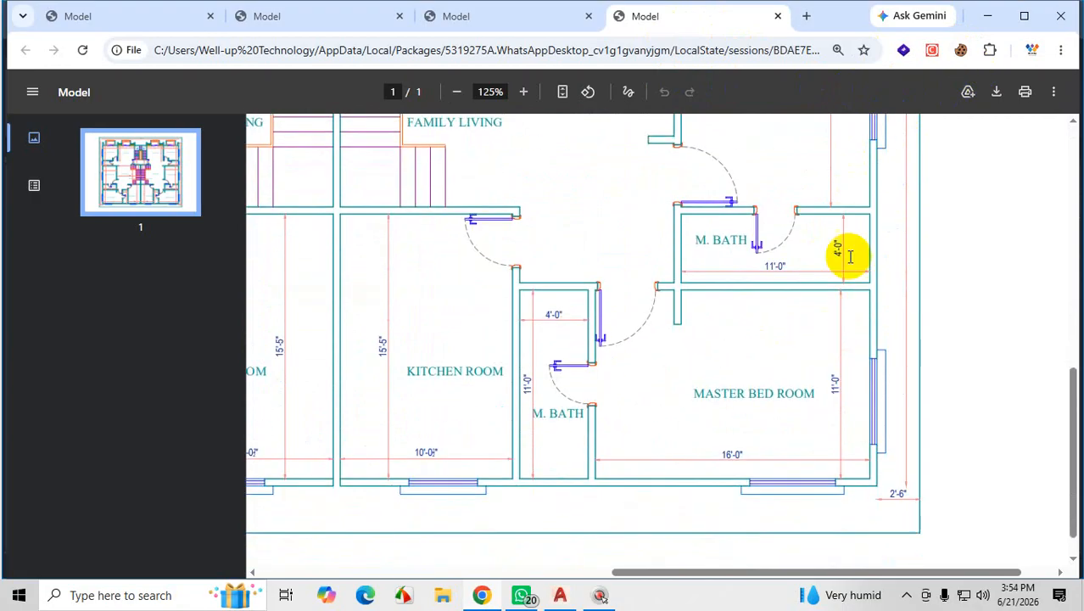
pyautogui.click(987, 16)
# Offset the inner lower wall line of the right half's outline 11' upward into the plan, using the Through option
pyautogui.scroll(-3, 598, 378)
pyautogui.scroll(5, 602, 372)
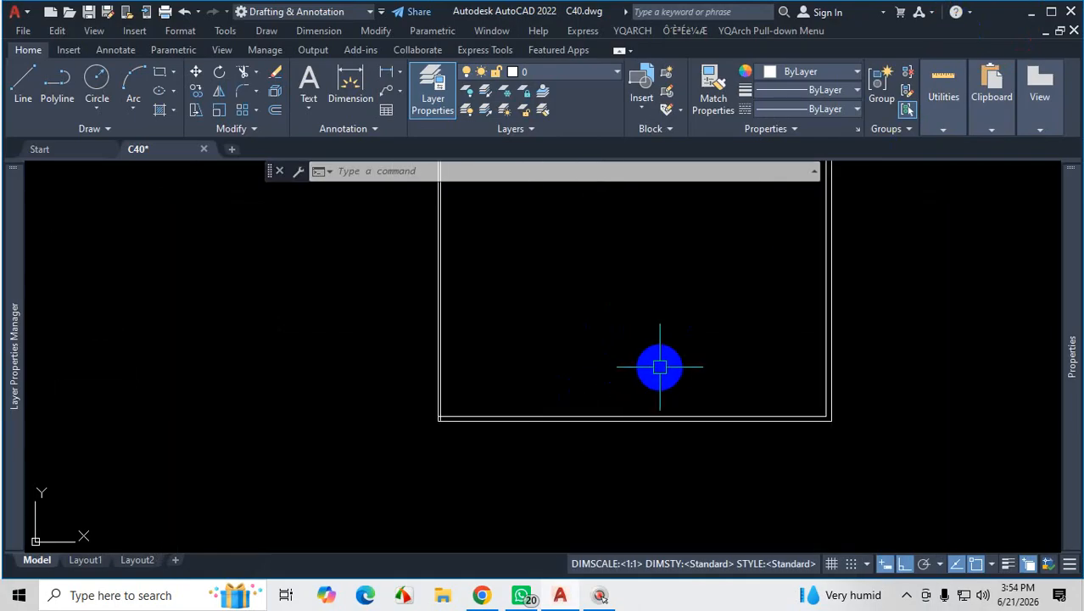
pyautogui.write('o')
pyautogui.press('Return')
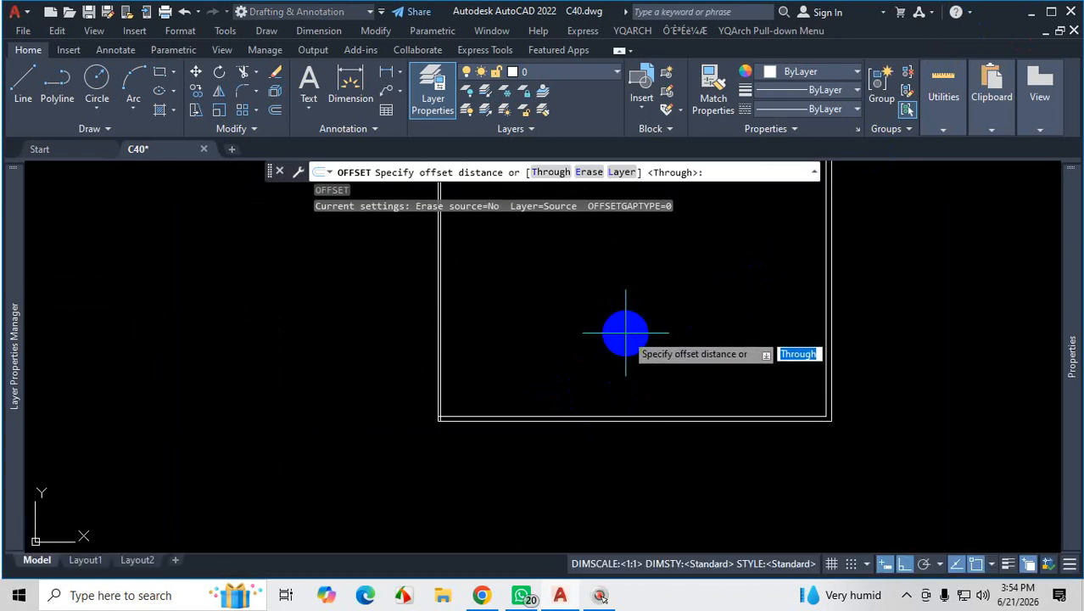
pyautogui.press('space')
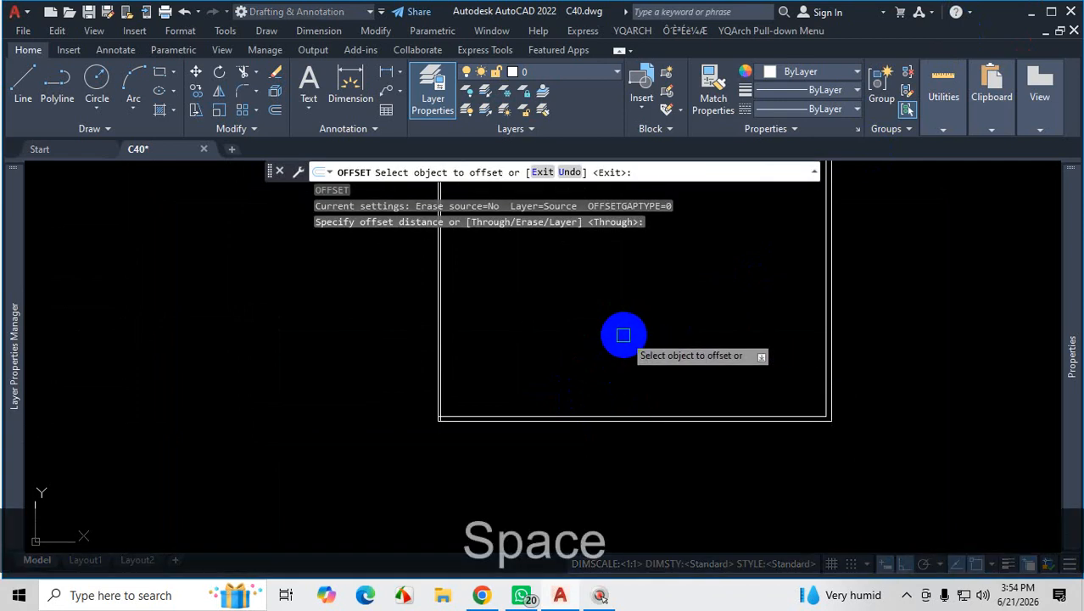
pyautogui.scroll(5, 628, 416)
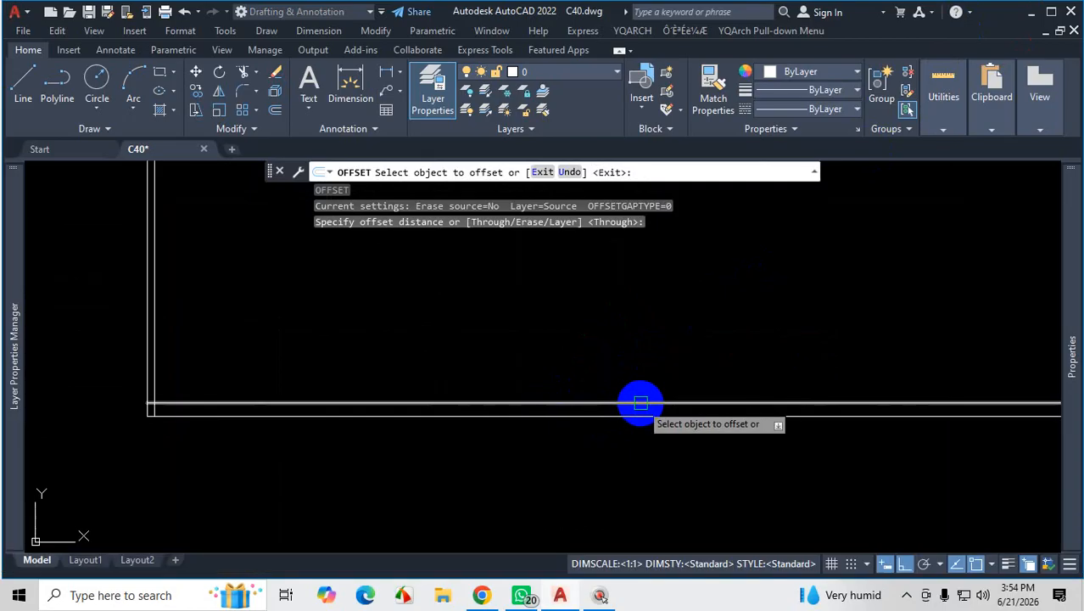
pyautogui.click(640, 403)
pyautogui.scroll(-4, 628, 382)
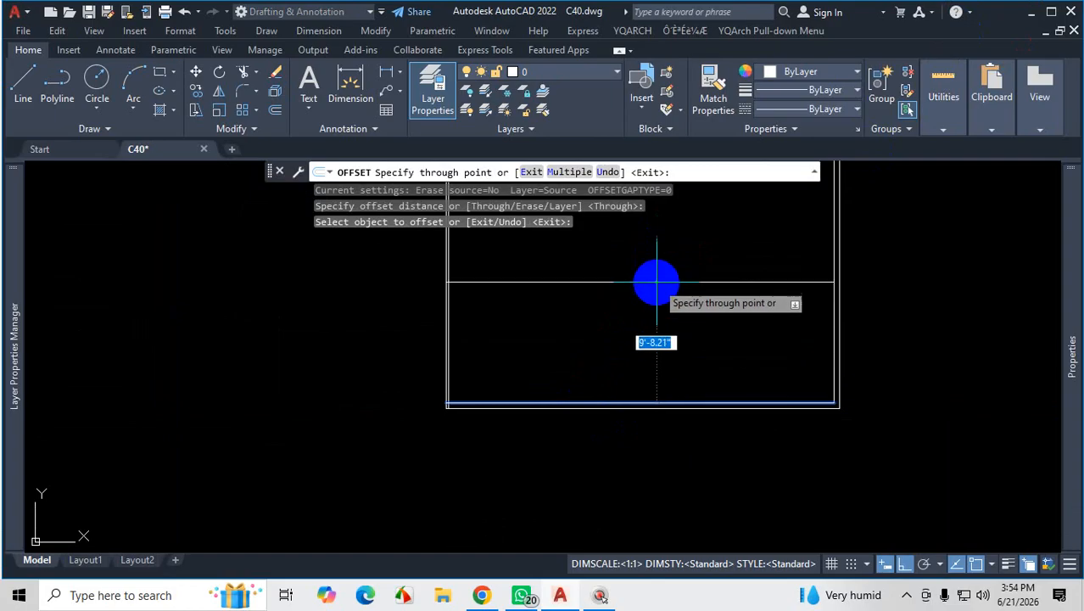
pyautogui.write("11'")
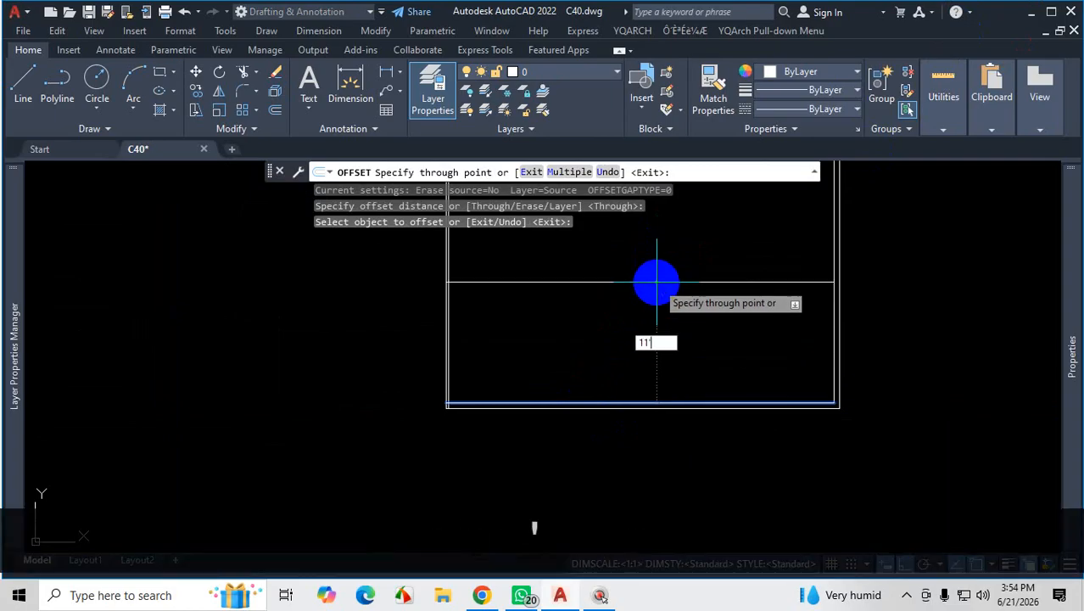
pyautogui.press('Return')
# Offset the new horizontal wall line 5" upward to give the master bedroom's upper wall its thickness
pyautogui.scroll(-2, 662, 286)
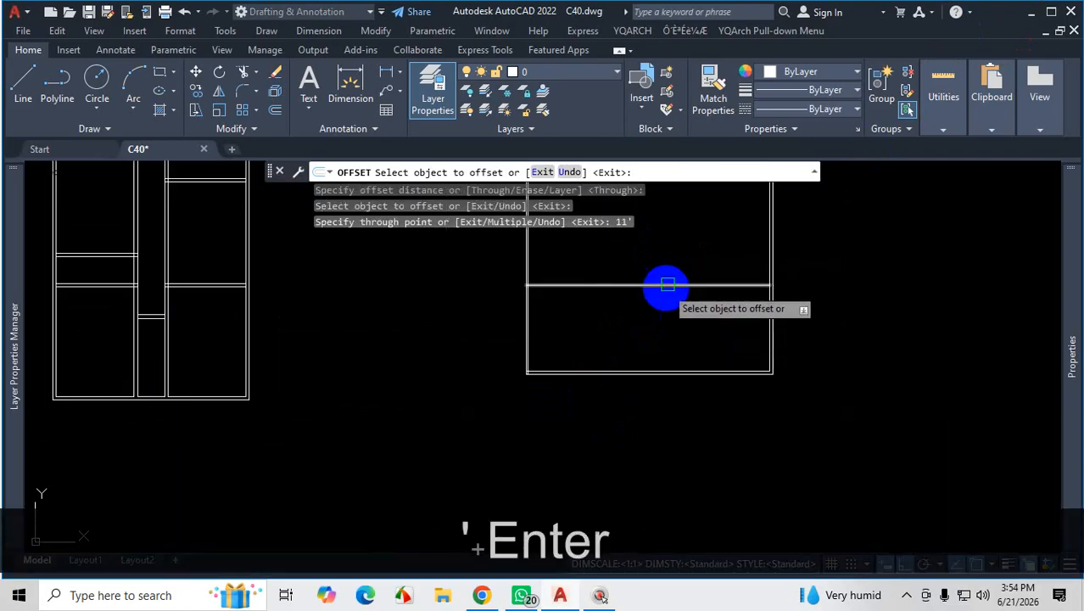
pyautogui.scroll(2, 679, 259)
pyautogui.click(688, 299)
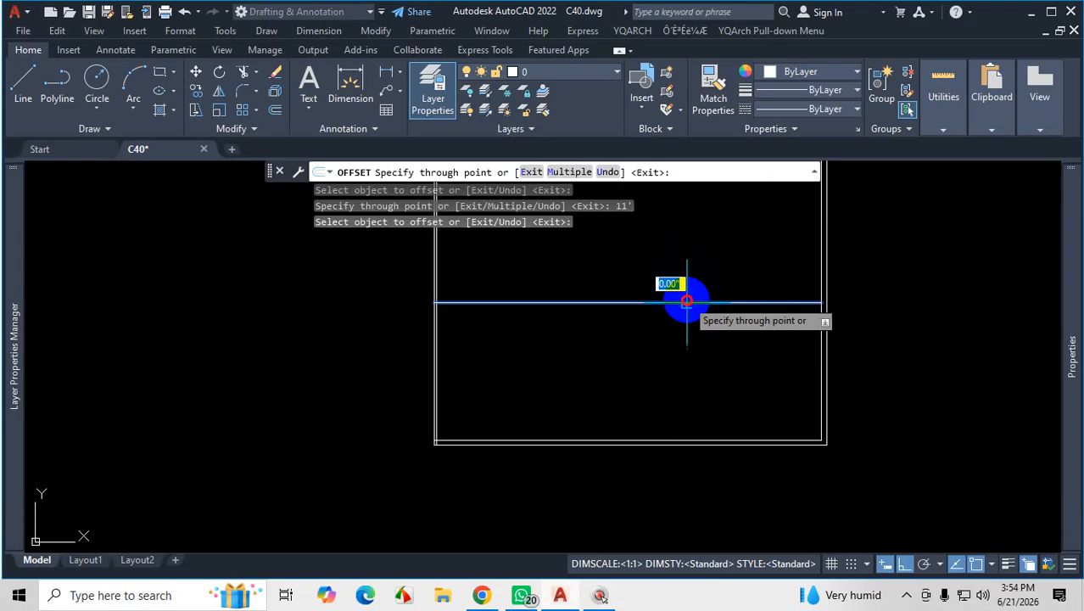
pyautogui.write('5')
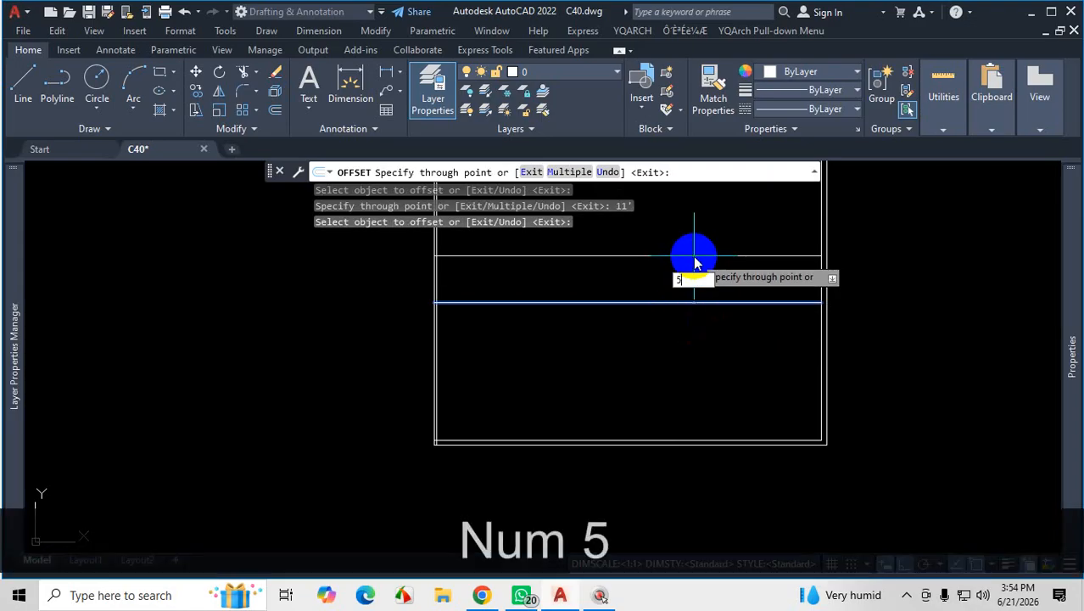
pyautogui.press('Return')
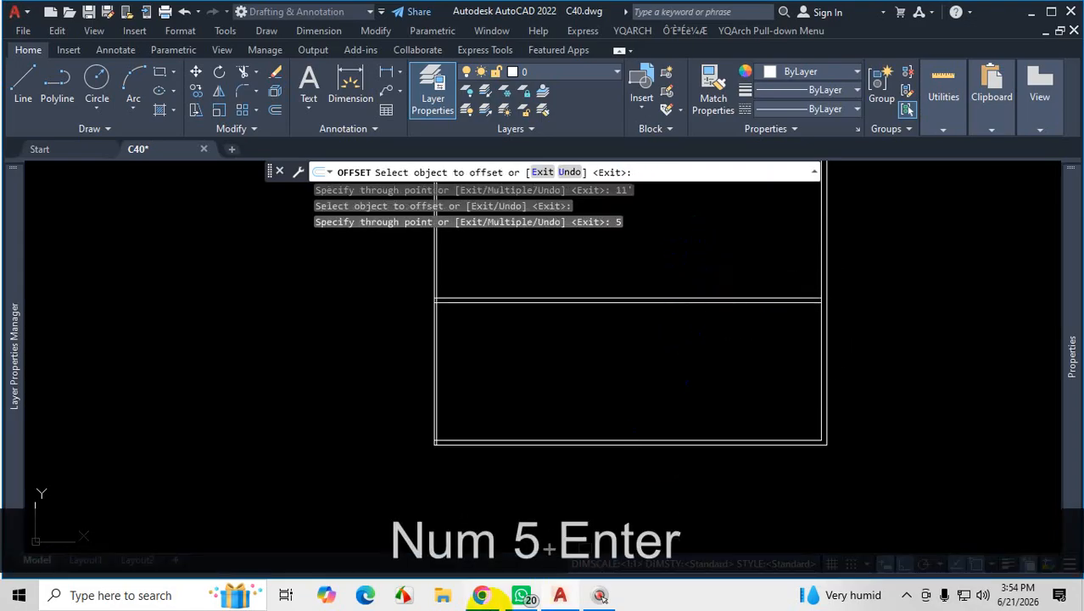
# Check the kitchen's length on the PDF plan in Chrome, return to AutoCAD, and offset the right half's inner lower wall line 15'5" upward
pyautogui.click(481, 595)
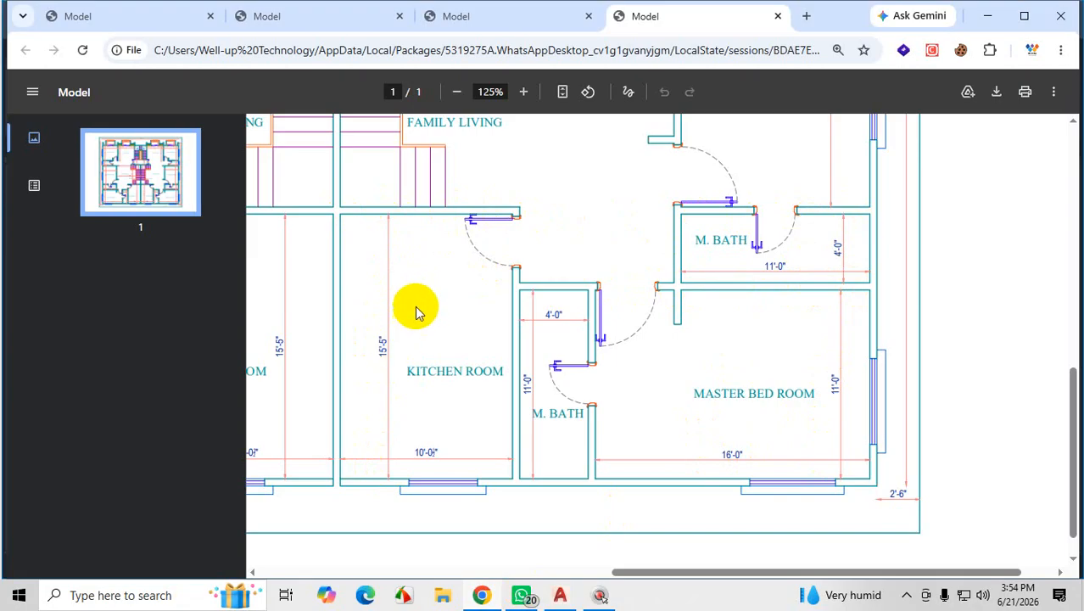
pyautogui.click(988, 17)
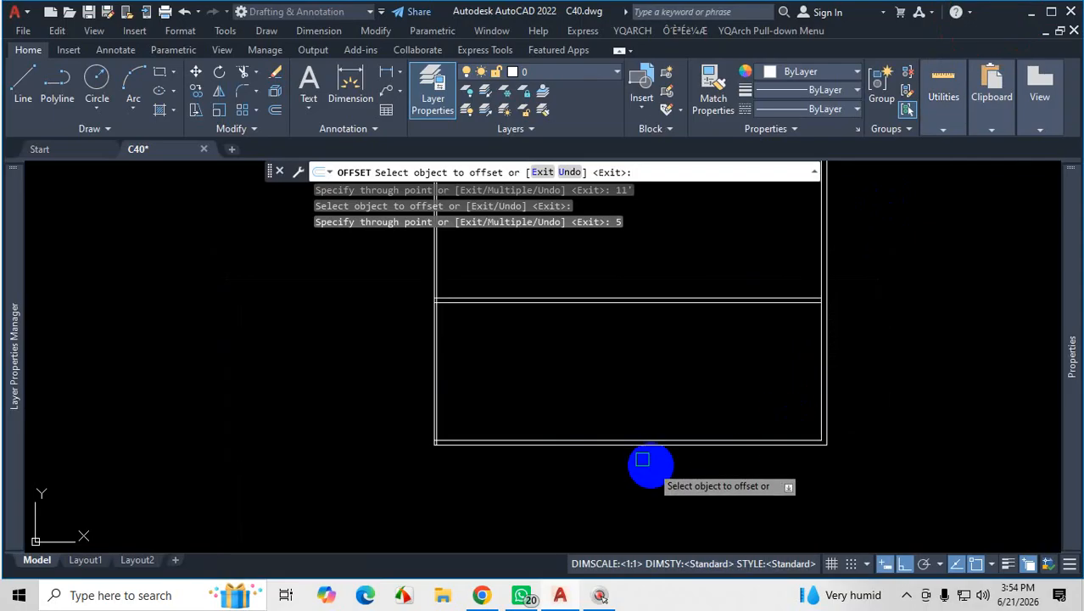
pyautogui.click(633, 462)
pyautogui.scroll(3, 634, 340)
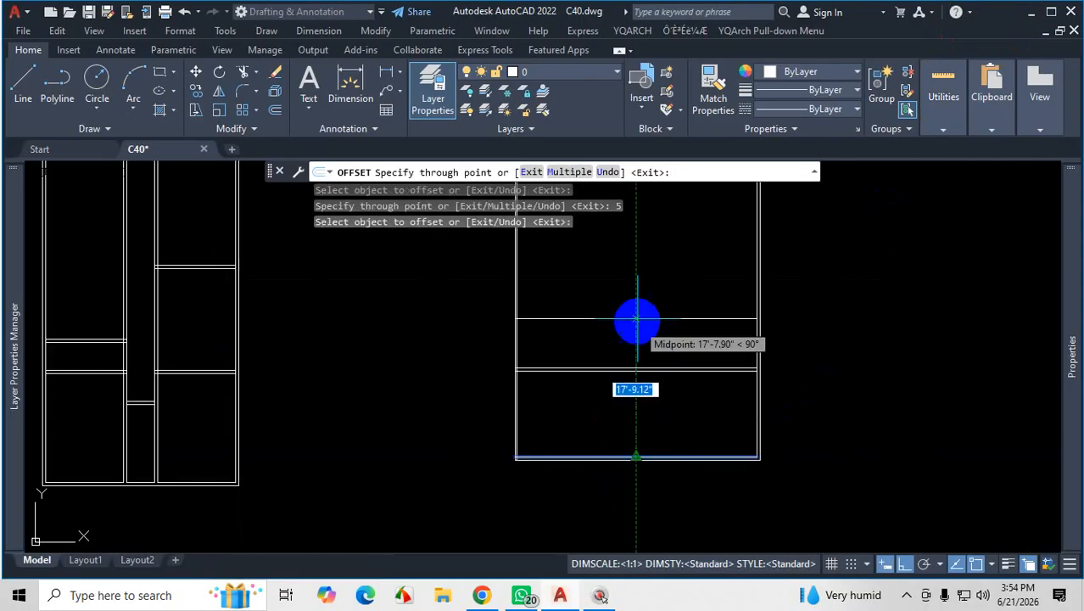
pyautogui.write("15'5")
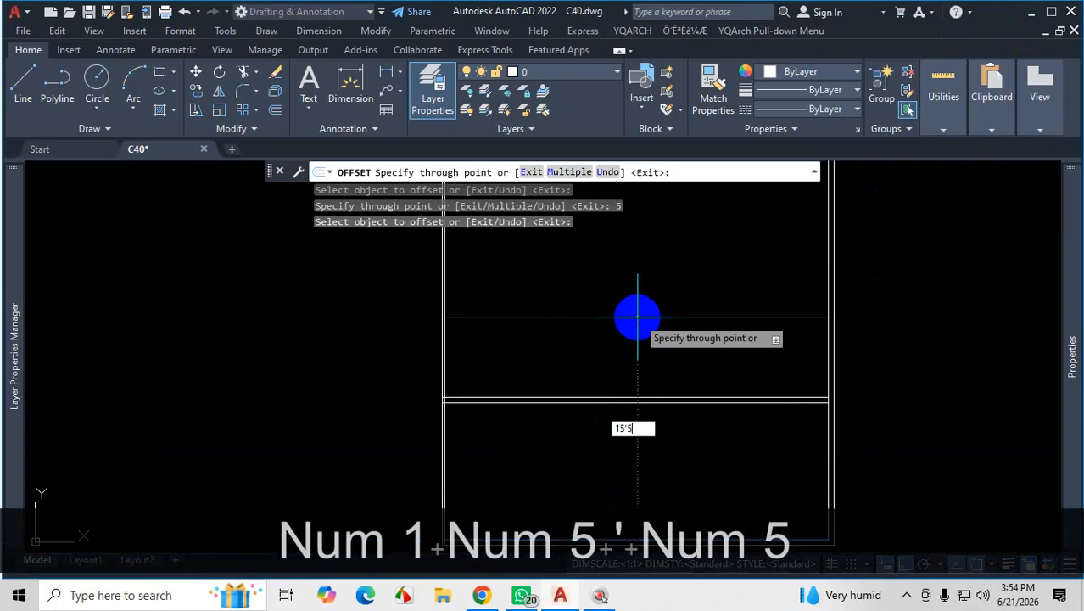
pyautogui.press('Return')
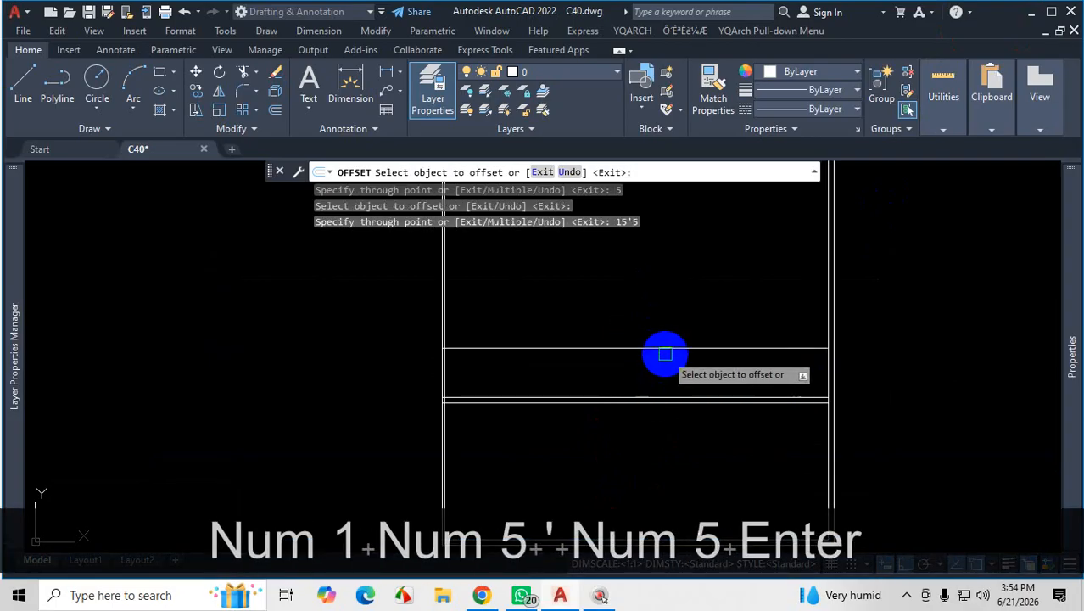
# Offset the kitchen's new upper wall line 5" upward to form the wall thickness
pyautogui.click(660, 348)
pyautogui.write('5')
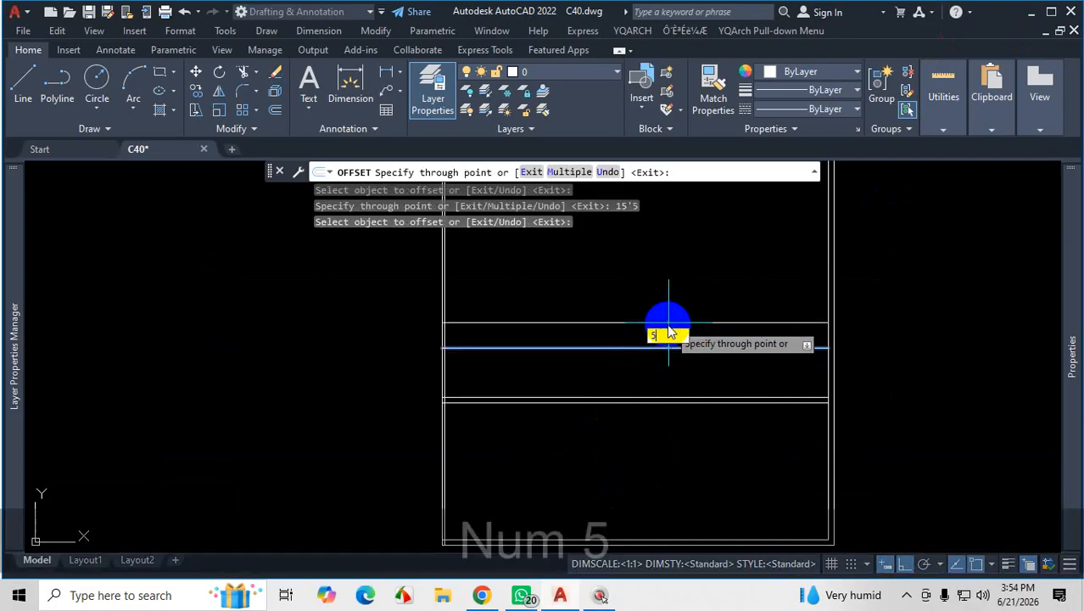
pyautogui.press('Return')
pyautogui.scroll(-1, 694, 301)
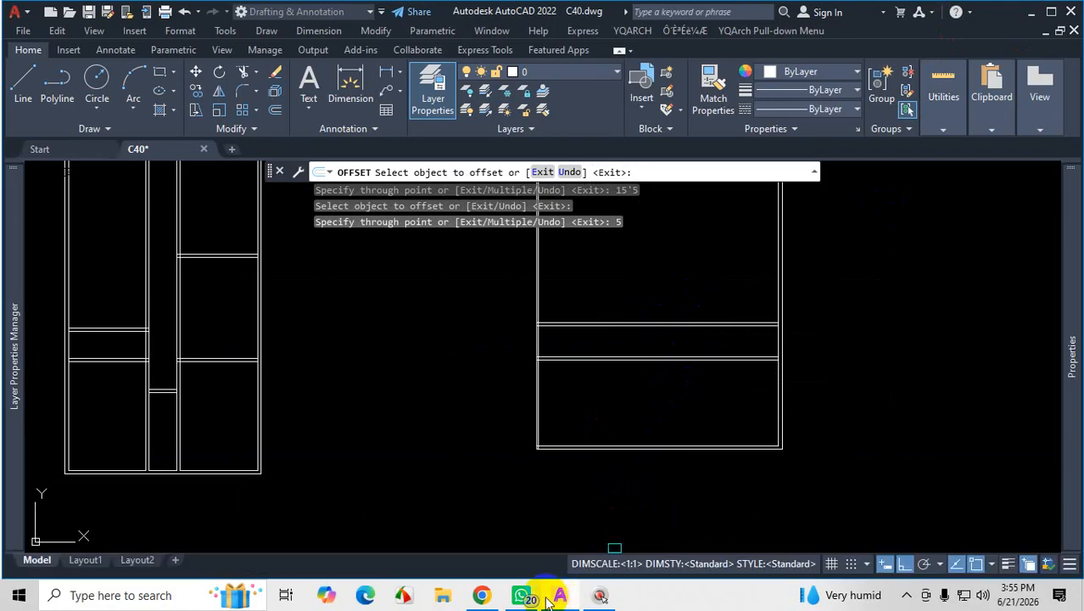
# Switch to the PDF plan in Chrome, examine the lengths of the master bedroom, kitchen and upper bathroom, and return to AutoCAD
pyautogui.click(483, 595)
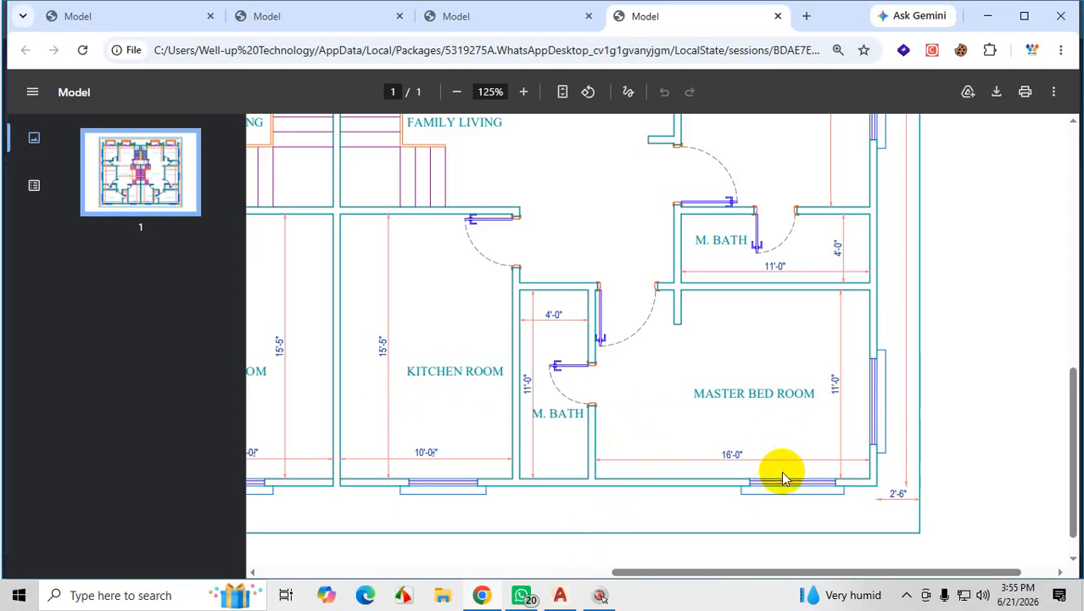
pyautogui.hotkey('ctrl', '1')
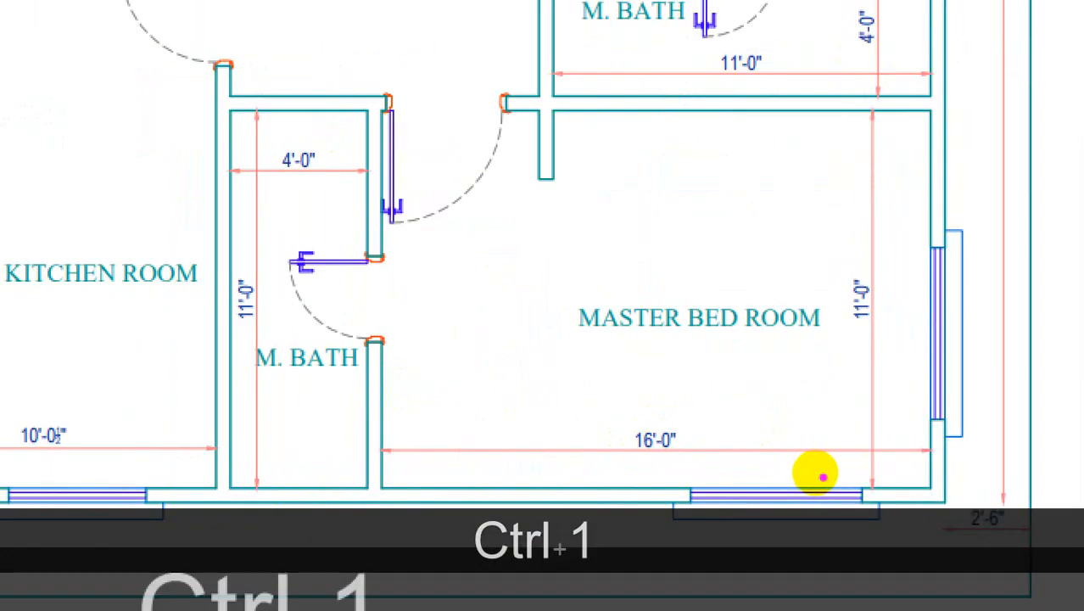
pyautogui.moveTo(822, 478)
pyautogui.mouseDown()
pyautogui.moveTo(825, 356)
pyautogui.moveTo(842, 298)
pyautogui.moveTo(843, 368)
pyautogui.moveTo(855, 285)
pyautogui.mouseUp()
pyautogui.moveTo(919, 93)
pyautogui.mouseDown()
pyautogui.moveTo(477, 97)
pyautogui.moveTo(310, 79)
pyautogui.mouseUp()
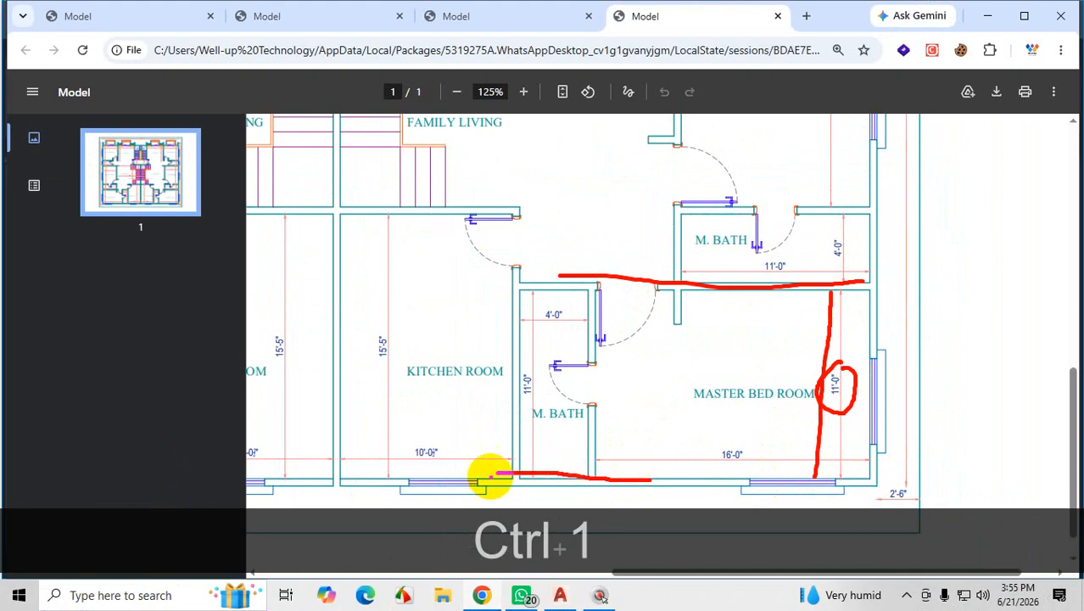
pyautogui.moveTo(489, 462); pyautogui.dragTo(478, 243)
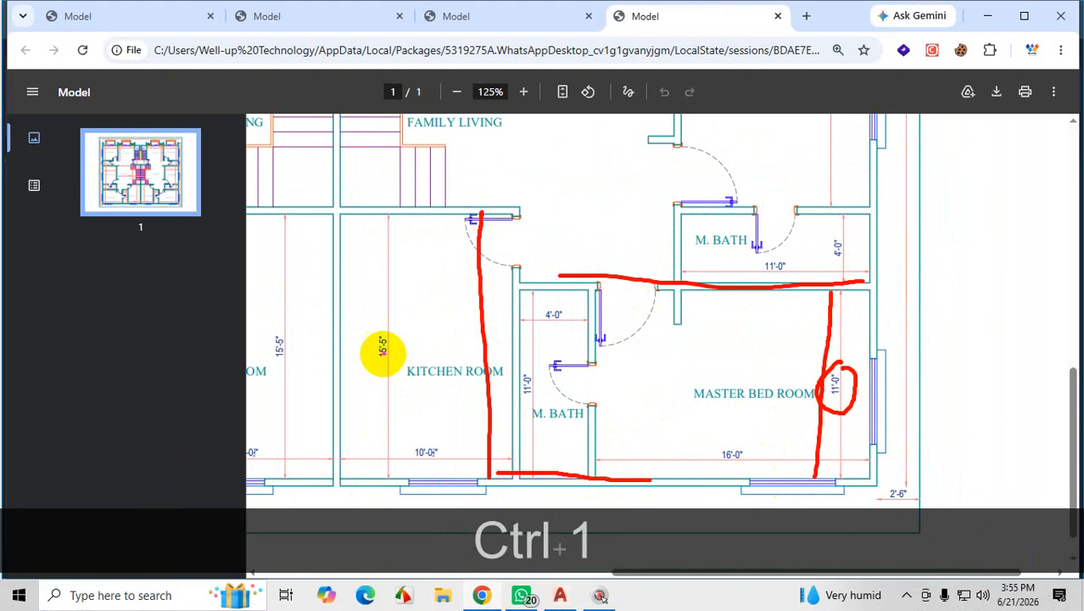
pyautogui.moveTo(380, 356)
pyautogui.mouseDown()
pyautogui.moveTo(411, 322)
pyautogui.moveTo(382, 360)
pyautogui.mouseUp()
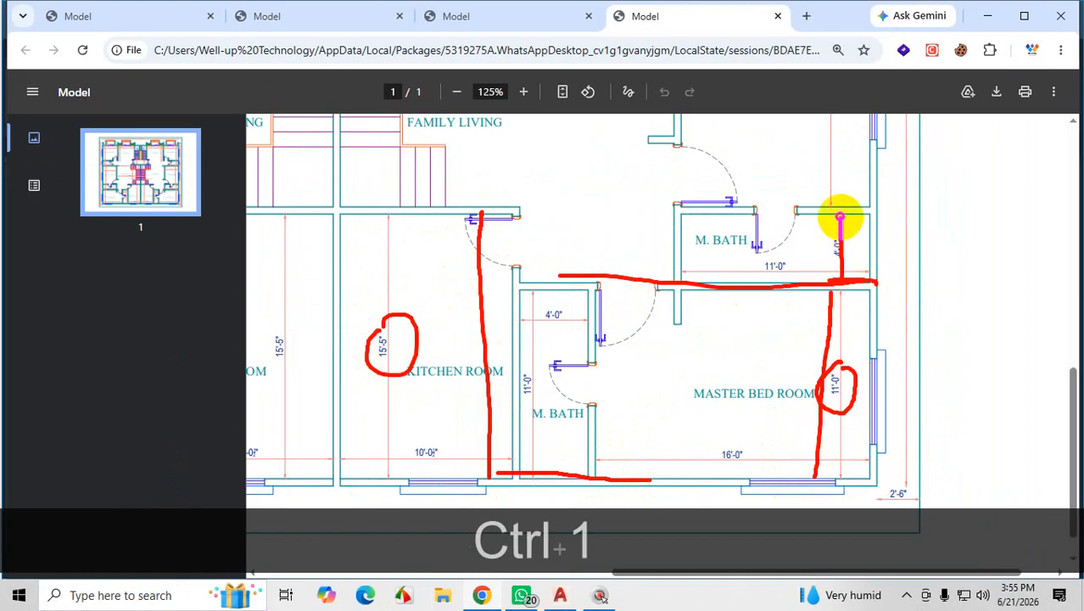
pyautogui.press('Escape')
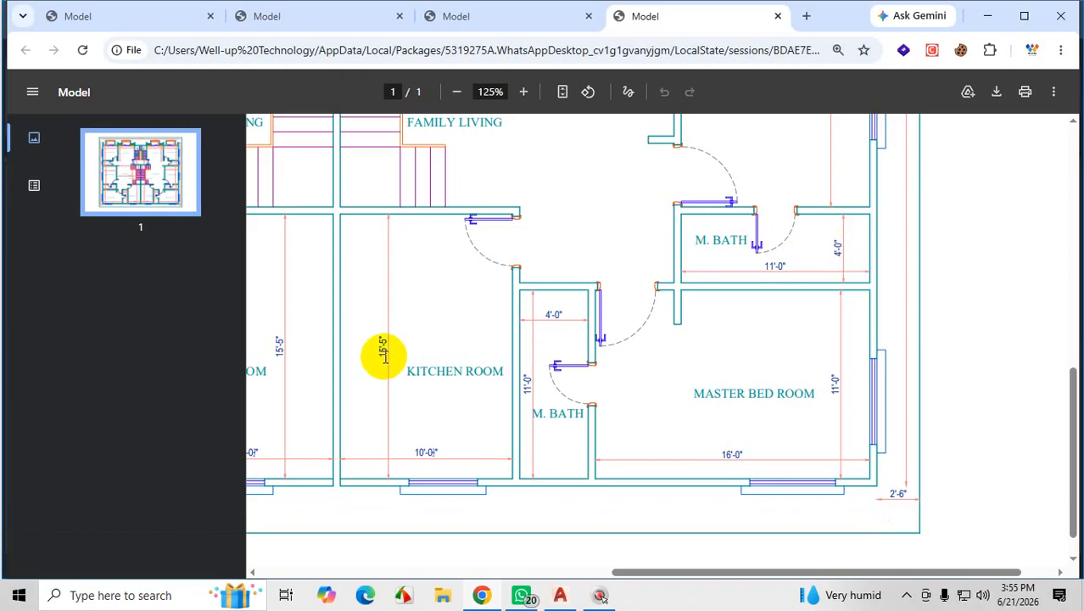
pyautogui.click(982, 16)
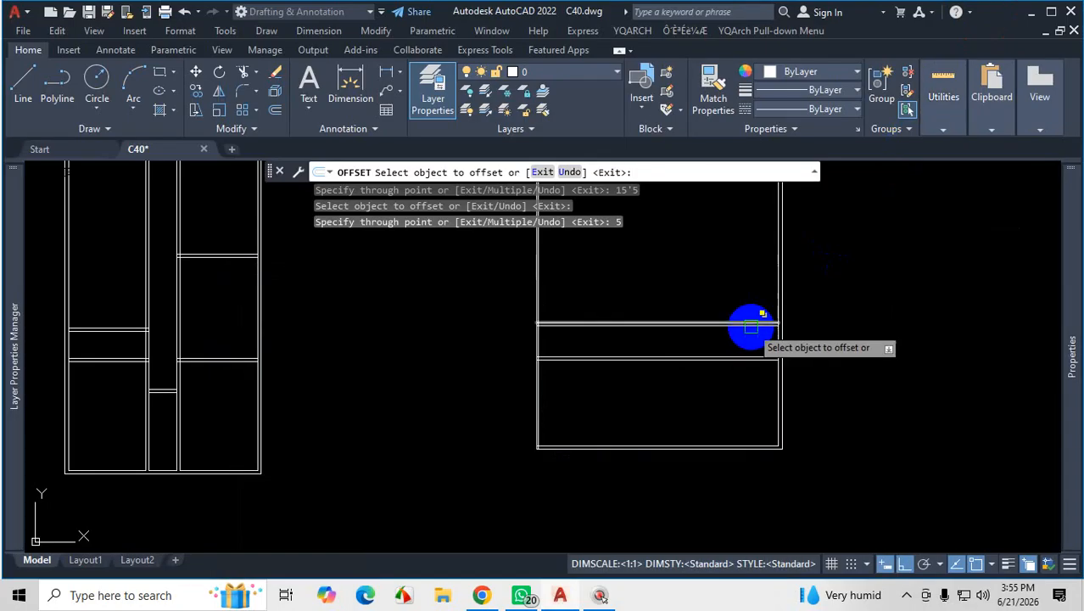
pyautogui.scroll(4, 759, 344)
pyautogui.click(771, 359)
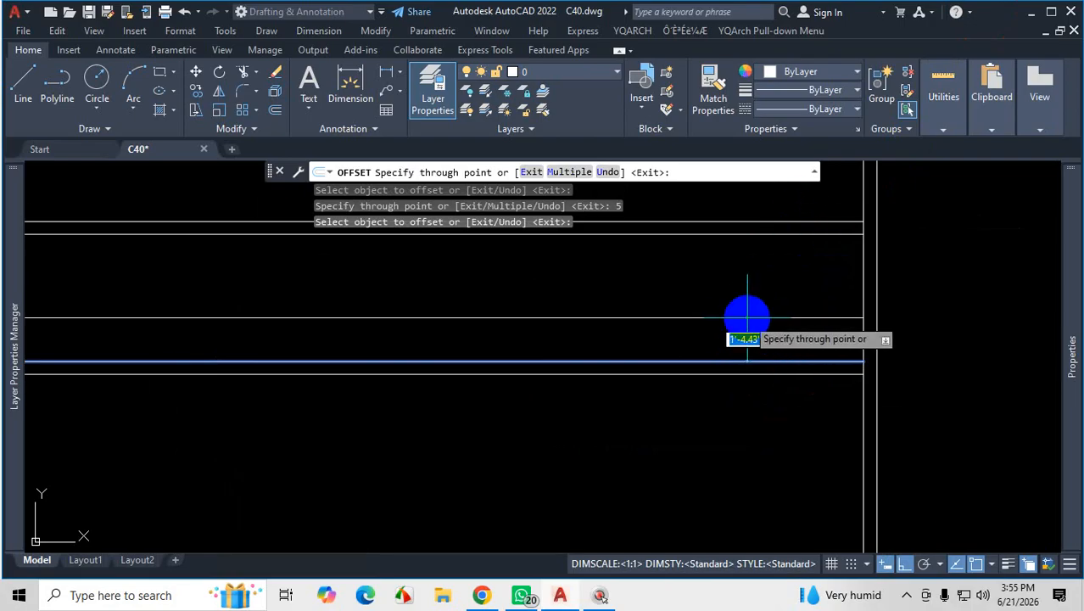
pyautogui.press('Escape')
pyautogui.scroll(-3, 763, 346)
pyautogui.scroll(2, 752, 416)
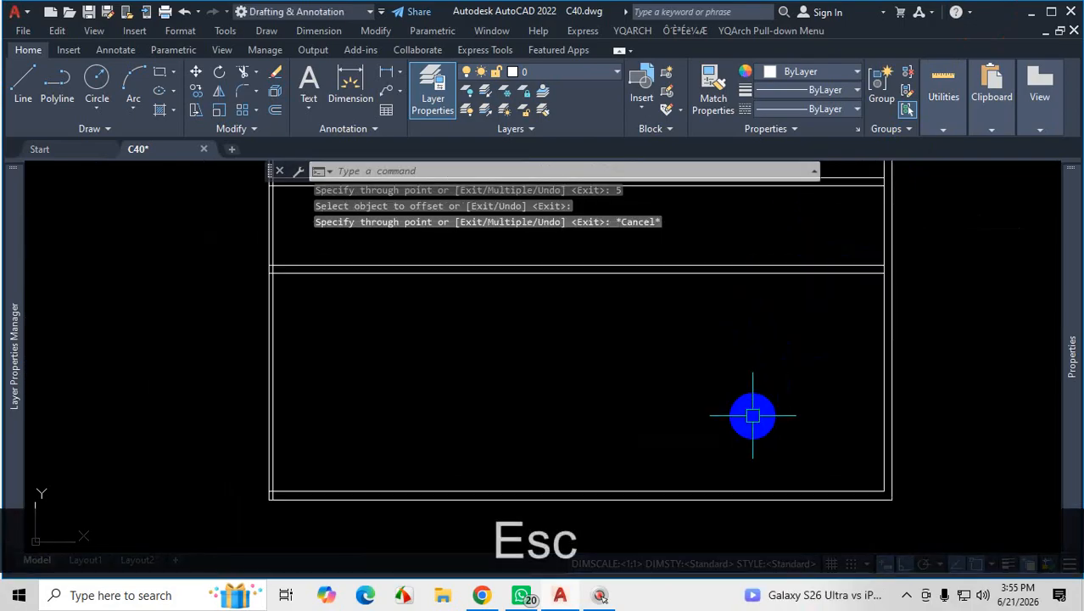
pyautogui.scroll(-2, 752, 416)
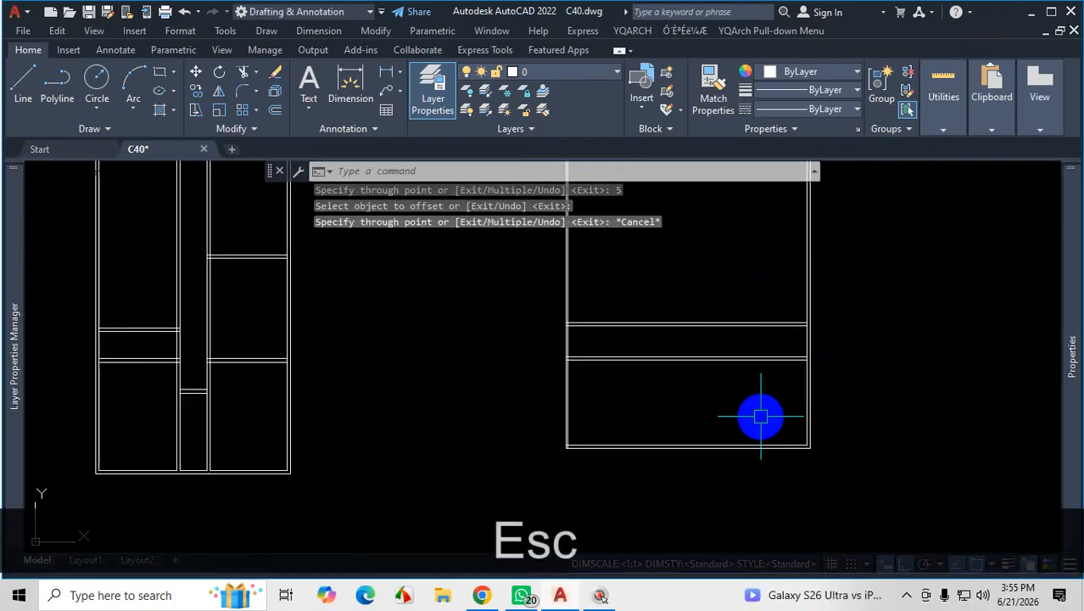
# Switch to the PDF plan in Chrome and examine how the horizontal and vertical walls meet around the kitchen, both master baths and the bedrooms
pyautogui.click(906, 600)
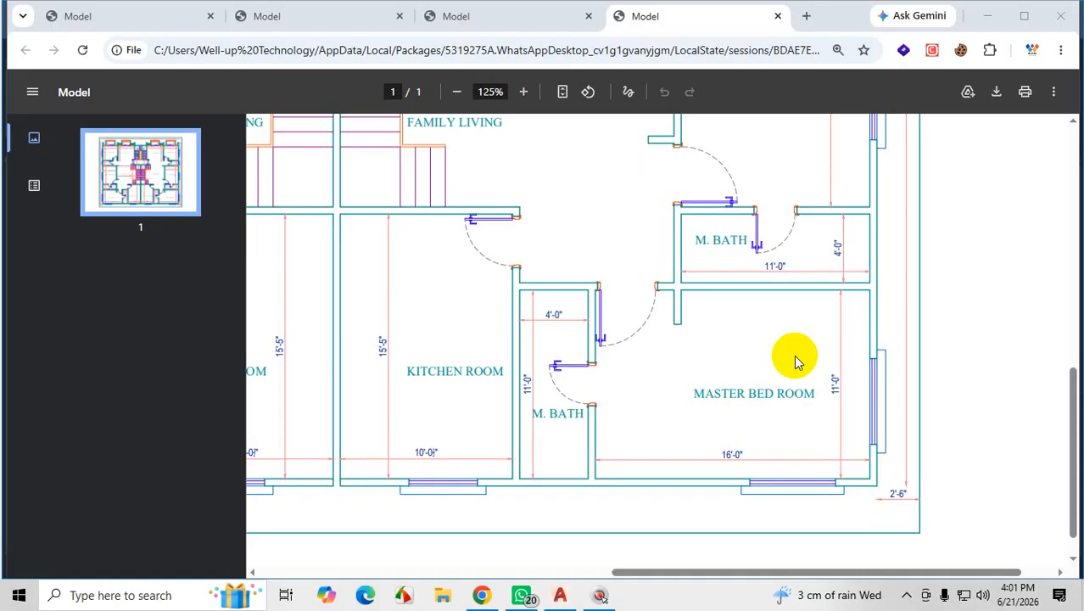
pyautogui.scroll(2, 827, 313)
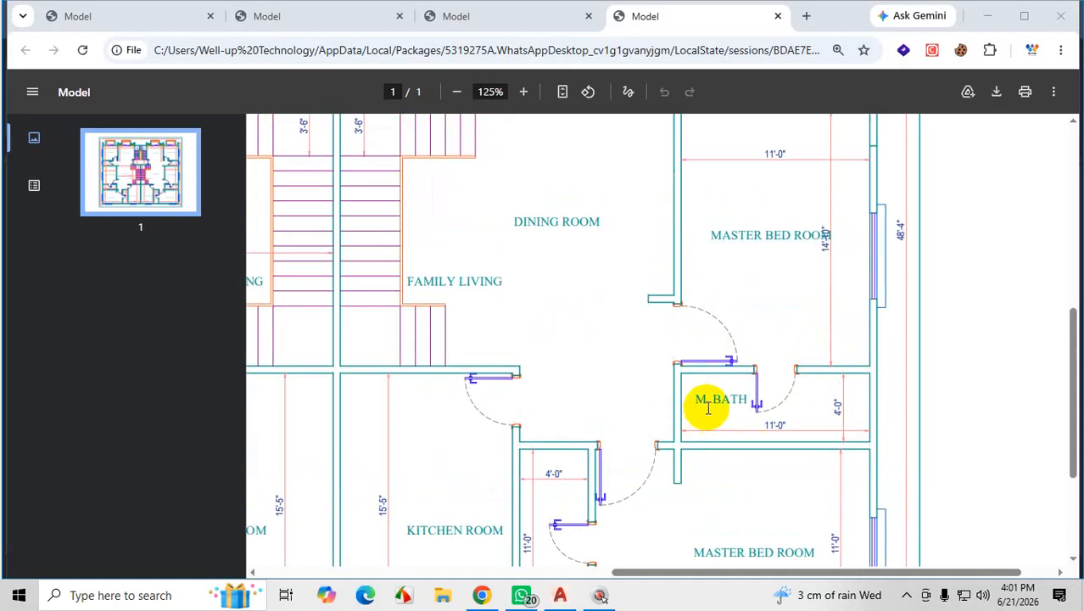
pyautogui.scroll(2, 708, 408)
pyautogui.scroll(-4, 710, 345)
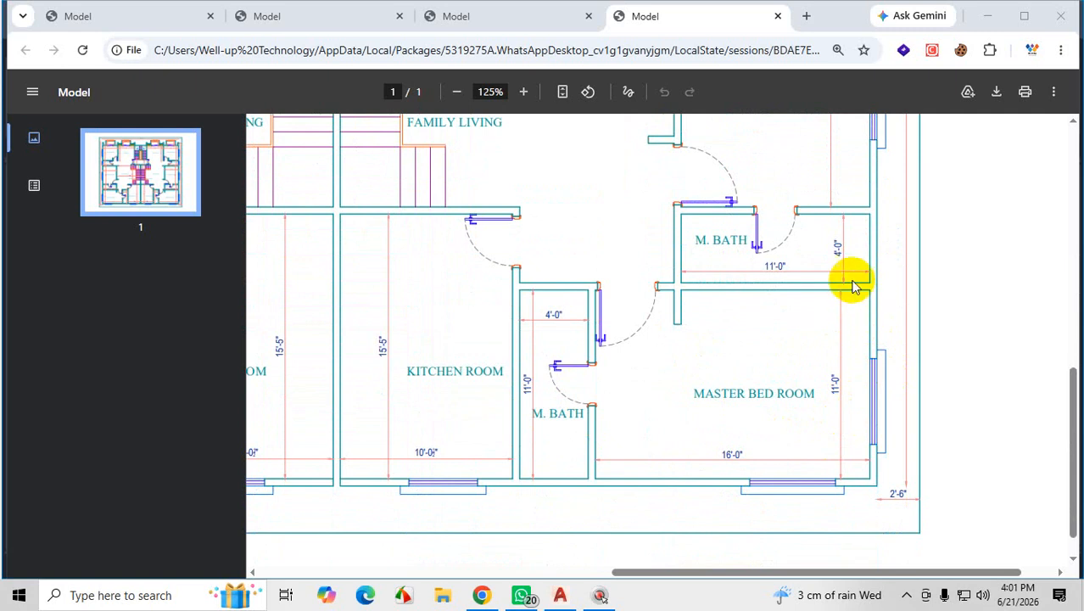
pyautogui.scroll(4, 728, 275)
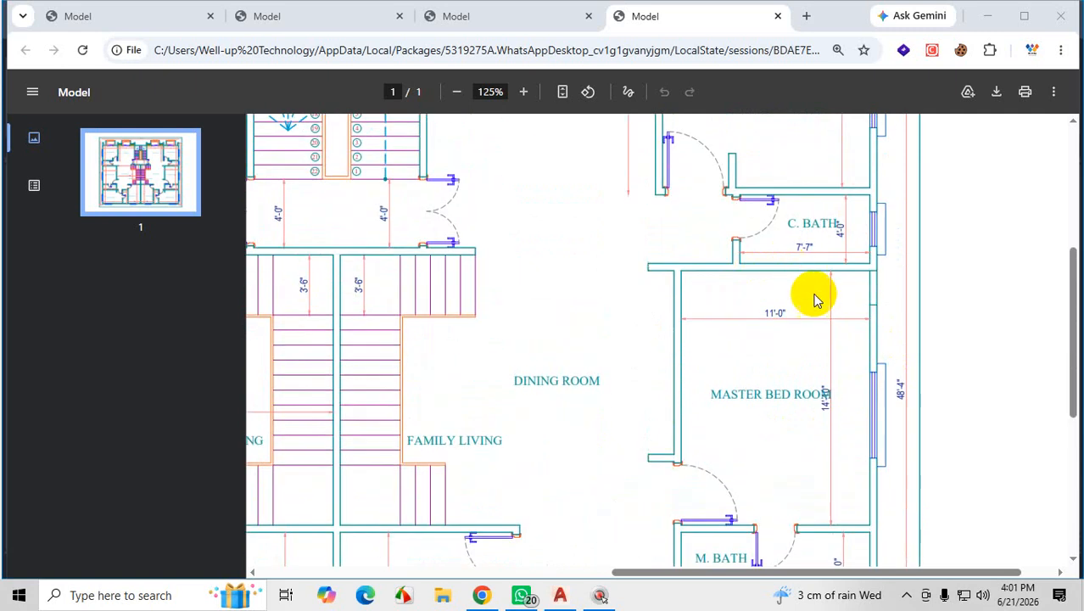
pyautogui.scroll(-3, 670, 342)
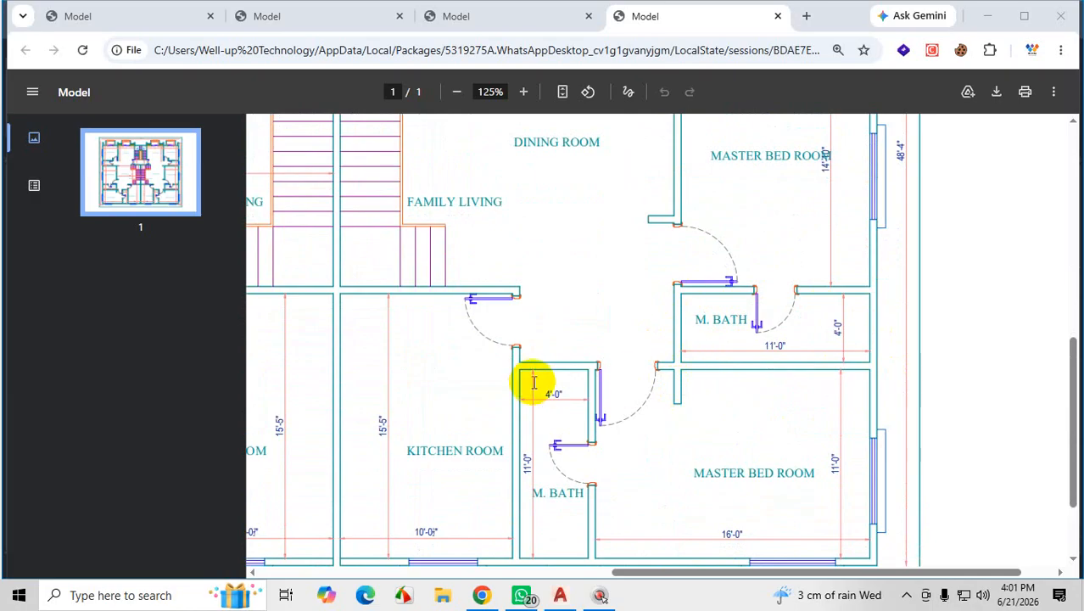
pyautogui.hotkey('ctrl', '1')
pyautogui.moveTo(986, 230)
pyautogui.mouseDown()
pyautogui.moveTo(830, 244)
pyautogui.moveTo(477, 238)
pyautogui.moveTo(425, 428)
pyautogui.mouseUp()
pyautogui.moveTo(636, 238); pyautogui.dragTo(628, 550)
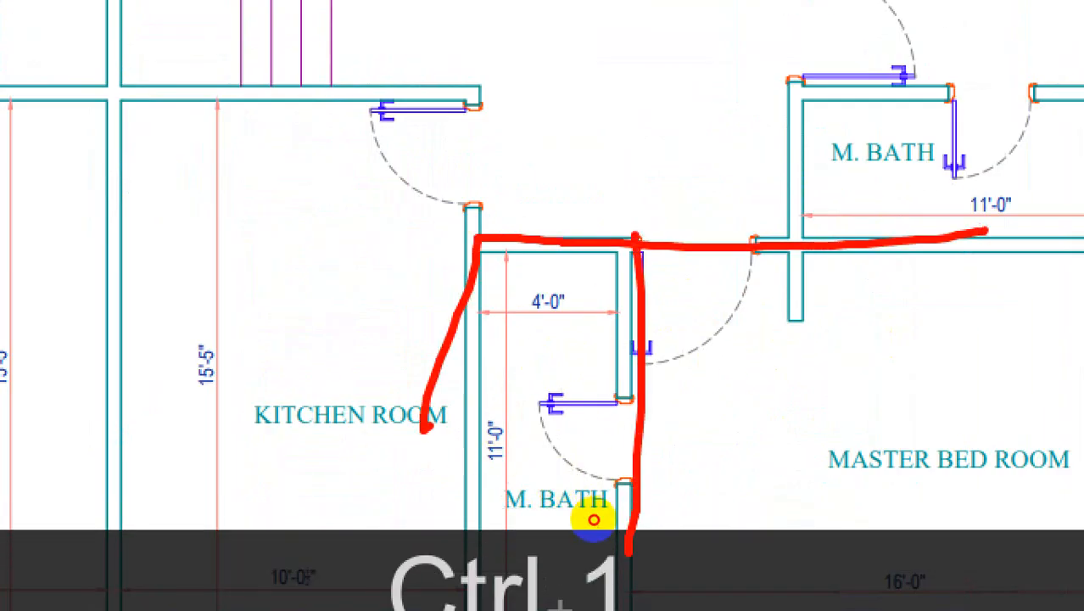
pyautogui.moveTo(833, 90); pyautogui.dragTo(453, 105)
pyautogui.moveTo(515, 242); pyautogui.dragTo(515, 383)
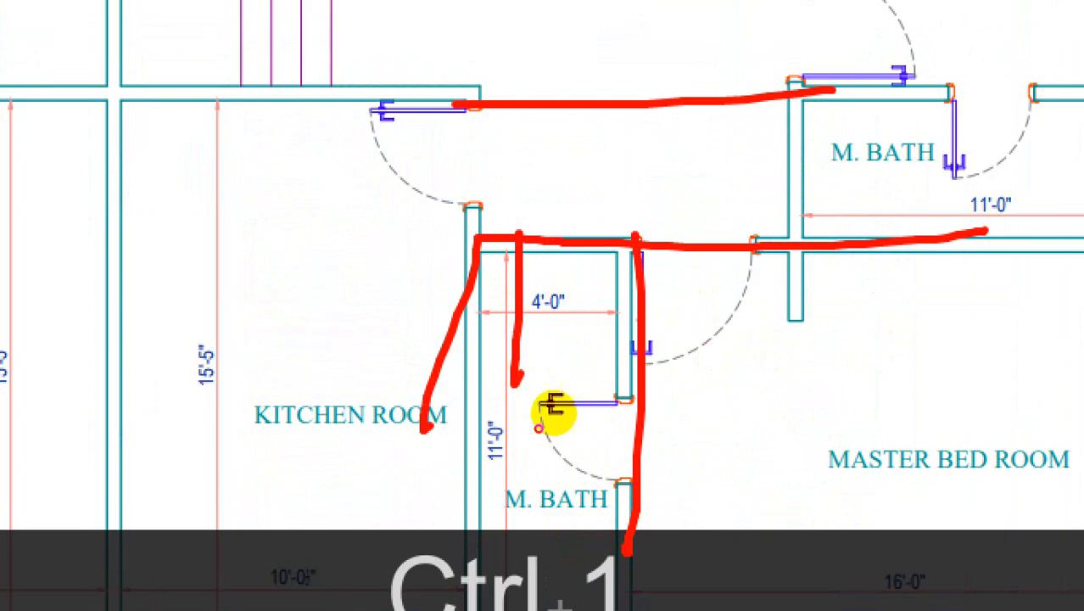
pyautogui.moveTo(816, 244); pyautogui.dragTo(820, 351)
pyautogui.press('Escape')
pyautogui.scroll(-2, 604, 348)
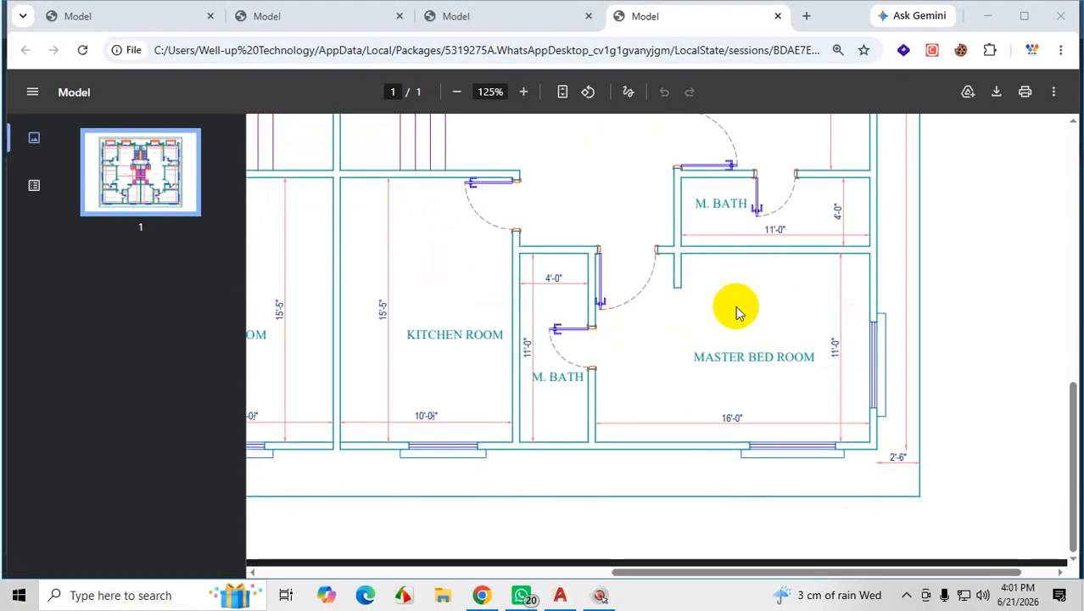
# Examine the width dimensions of the lower master bedroom and the kitchen on the PDF plan, and return to AutoCAD
pyautogui.hotkey('ctrl', '1')
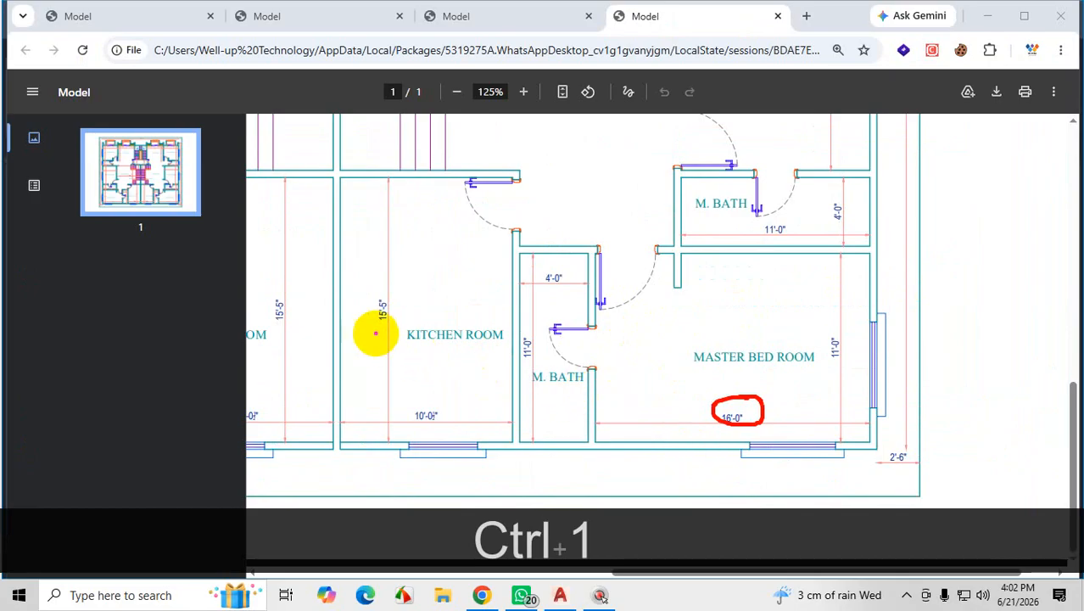
pyautogui.moveTo(339, 321); pyautogui.dragTo(467, 313)
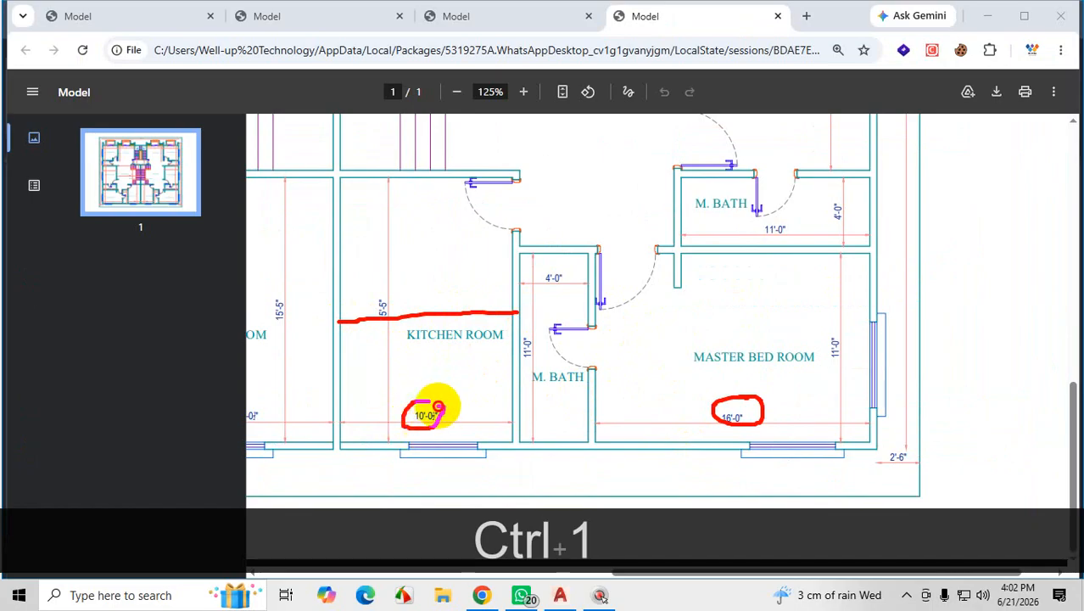
pyautogui.press('Escape')
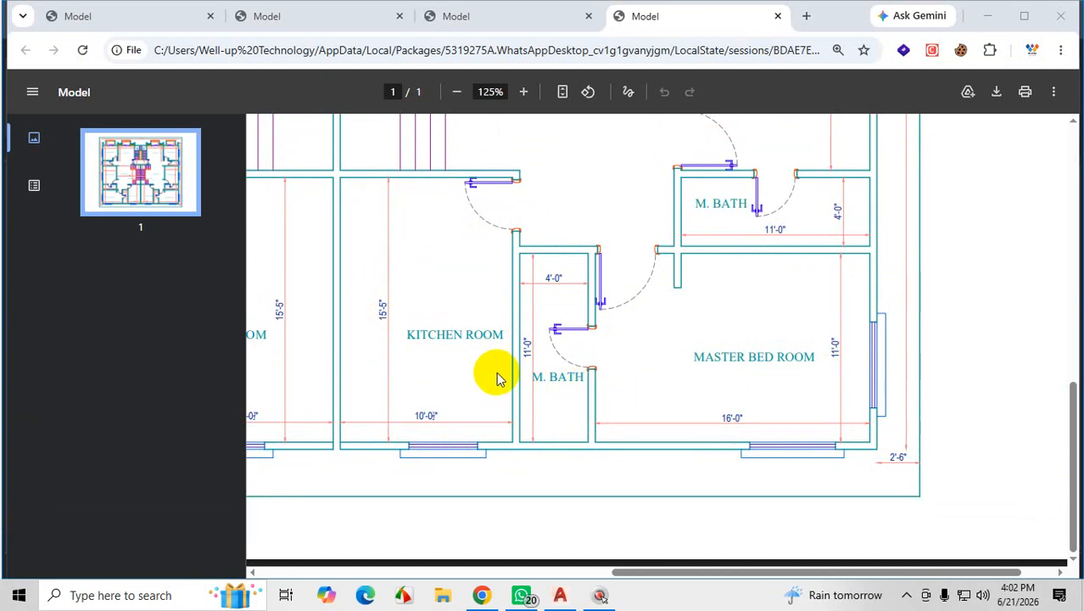
pyautogui.click(986, 15)
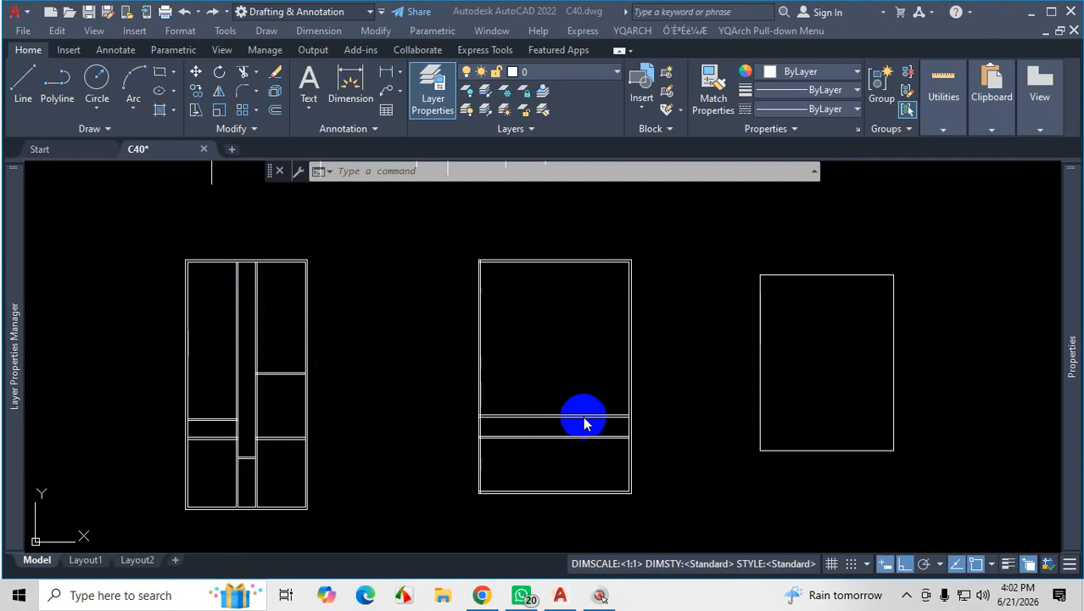
pyautogui.scroll(2, 600, 480)
pyautogui.press('Escape')
pyautogui.write('O')
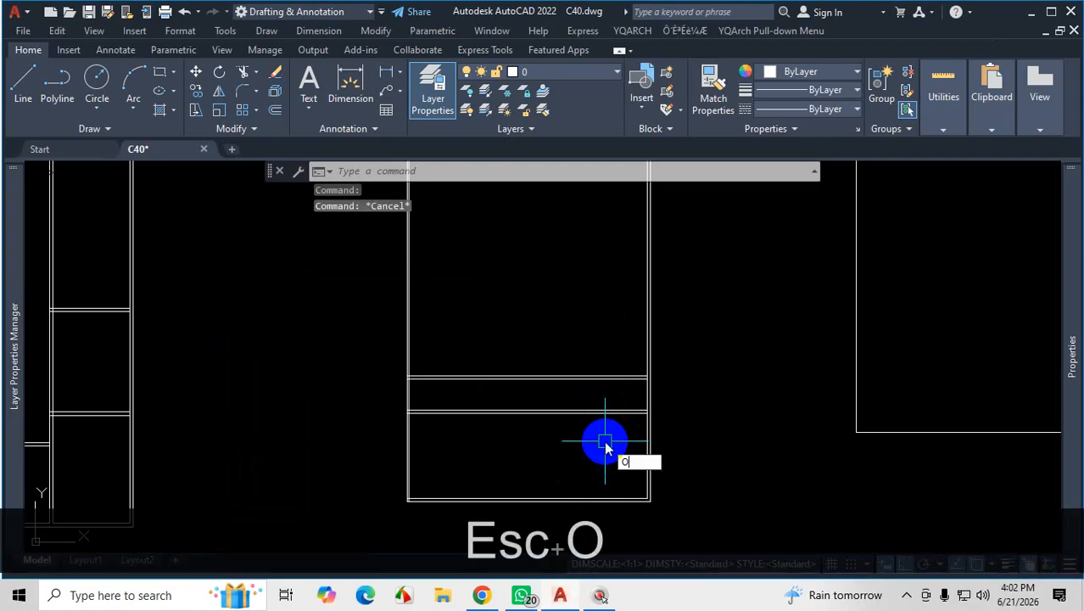
pyautogui.press('Escape')
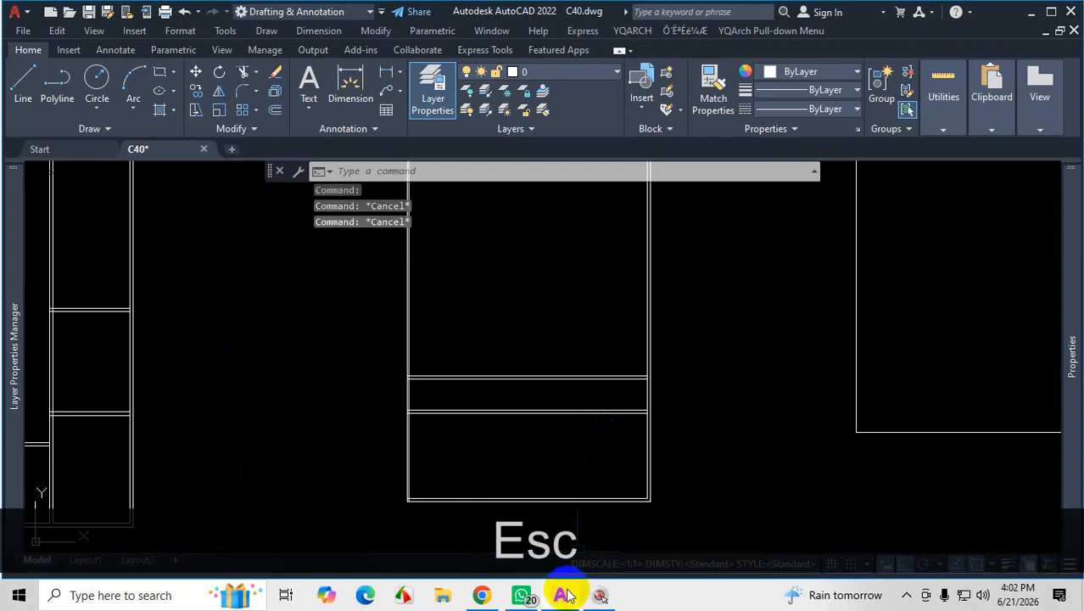
pyautogui.moveTo(567, 591)
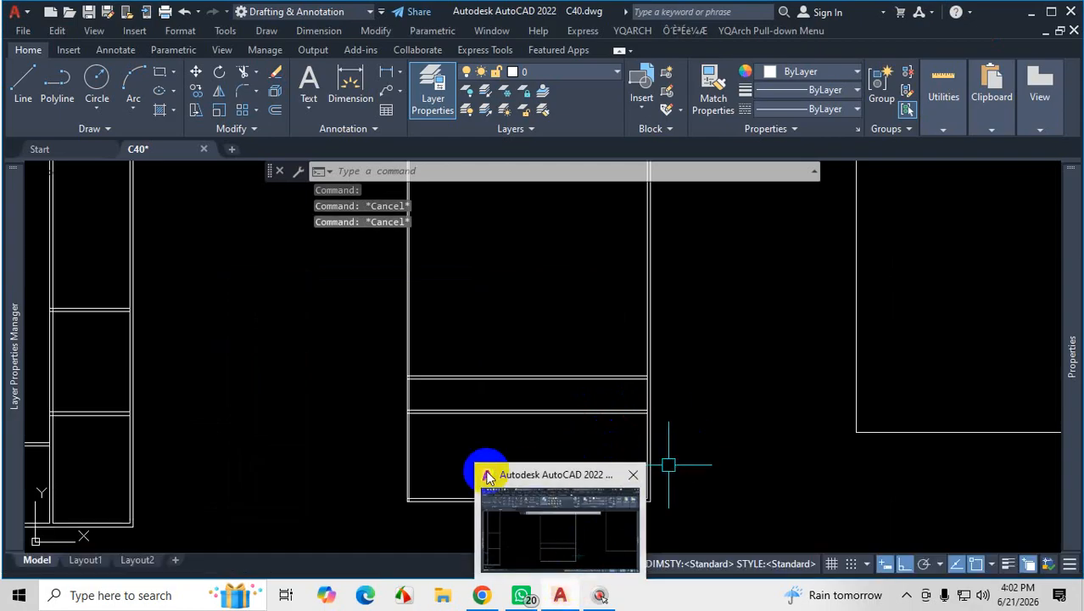
pyautogui.moveTo(513, 584)
pyautogui.click(566, 497)
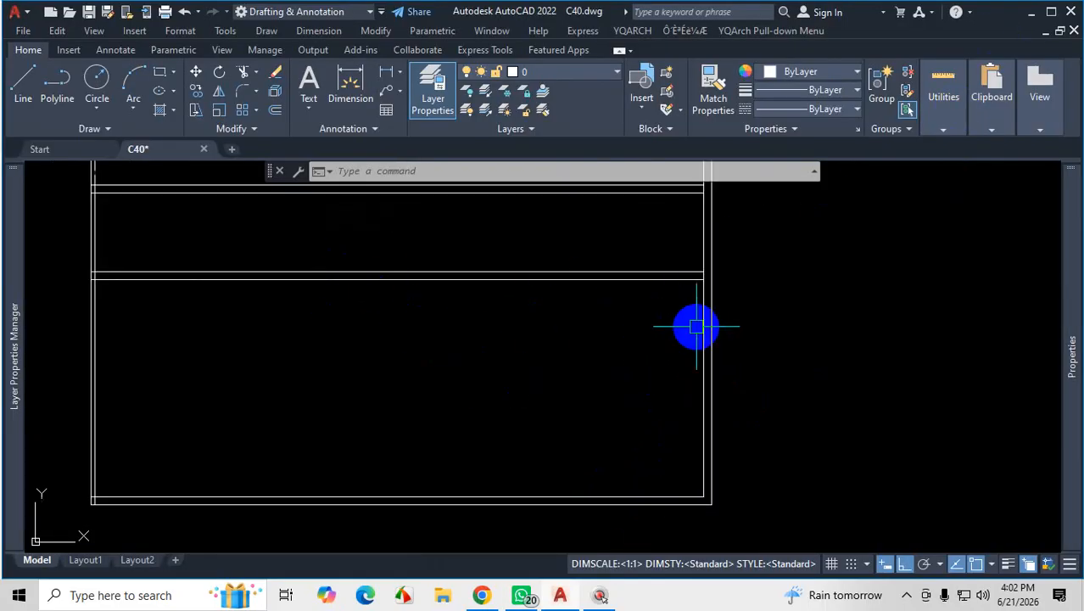
pyautogui.scroll(-4, 682, 310)
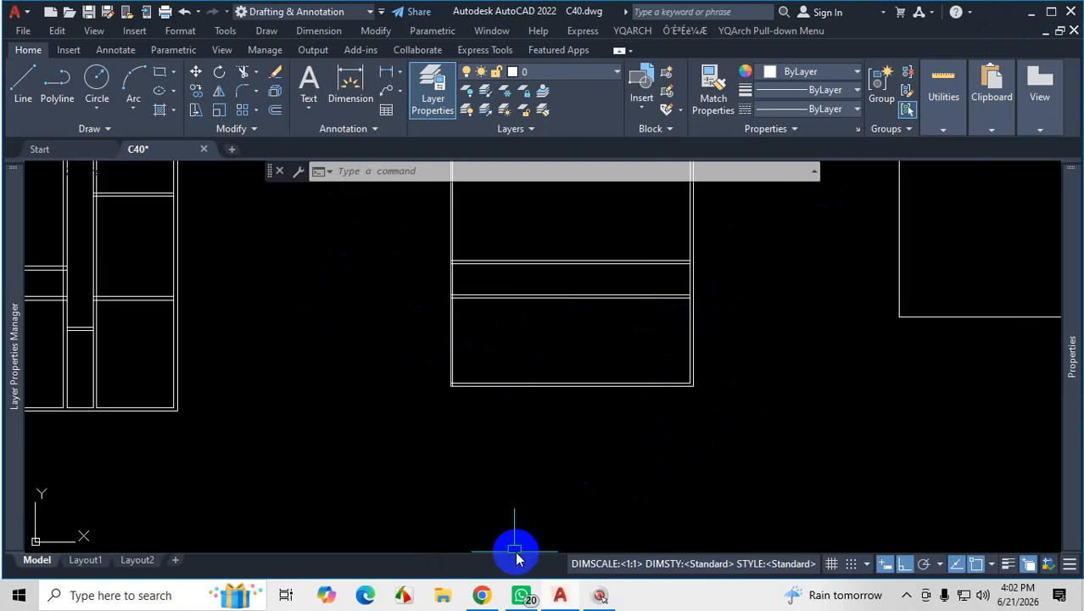
# Switch to the PDF plan in Chrome, examine the vertical walls bounding the lower master bedroom and upper bath, and return to AutoCAD
pyautogui.click(481, 595)
pyautogui.scroll(1, 853, 346)
pyautogui.scroll(2, 842, 390)
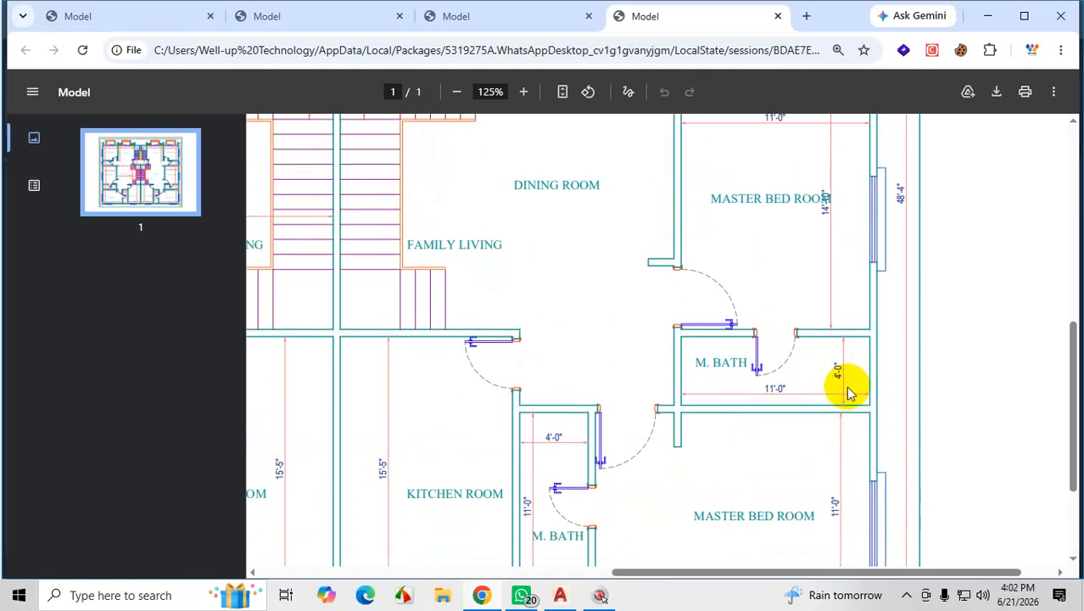
pyautogui.scroll(-2, 843, 392)
pyautogui.hotkey('ctrl', '1')
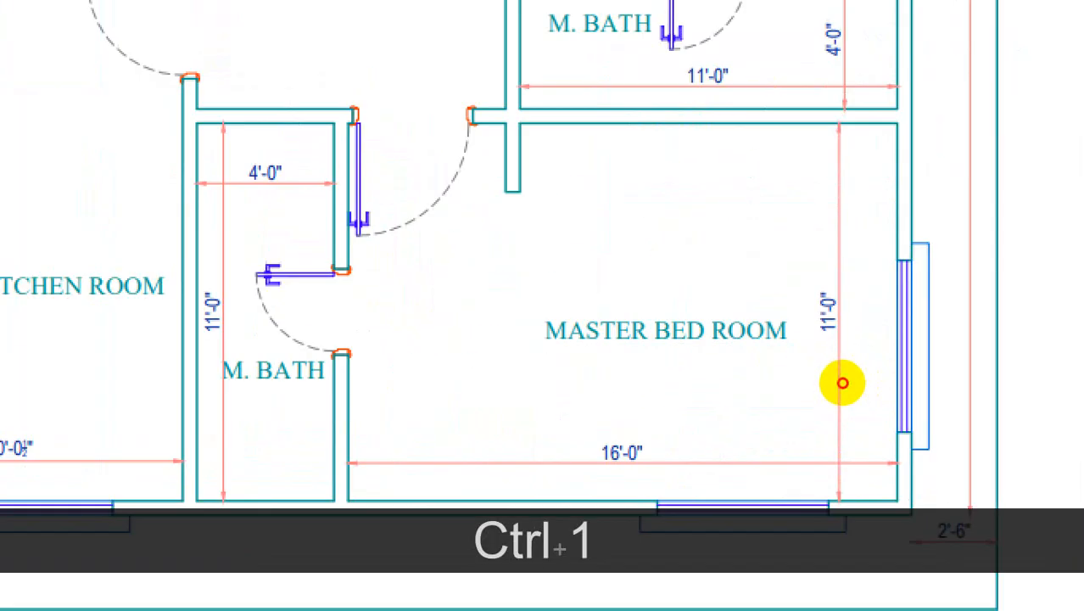
pyautogui.moveTo(896, 128); pyautogui.dragTo(896, 331)
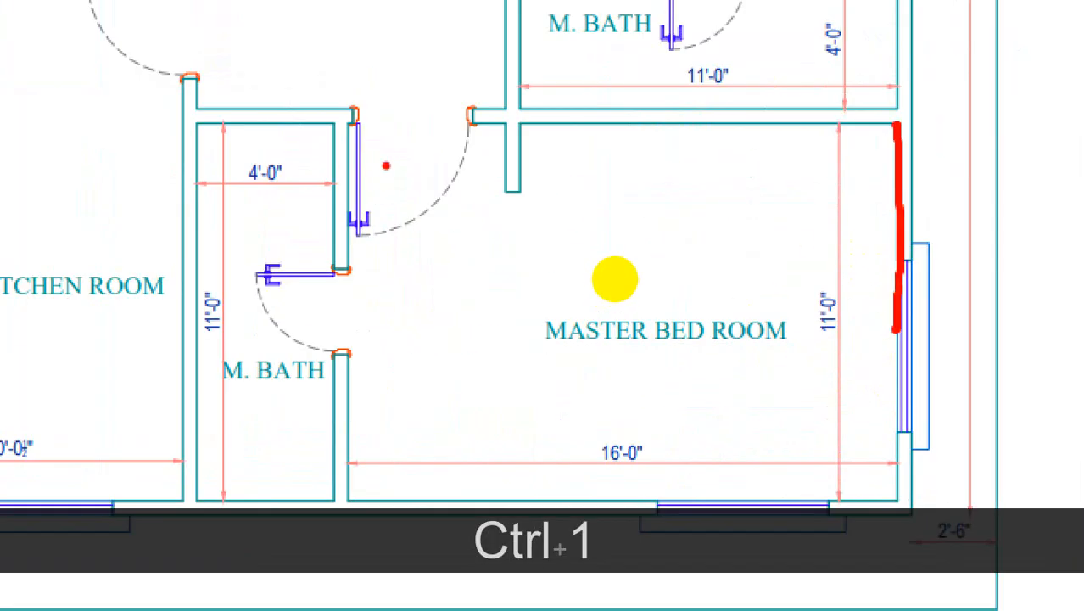
pyautogui.moveTo(349, 113); pyautogui.dragTo(329, 496)
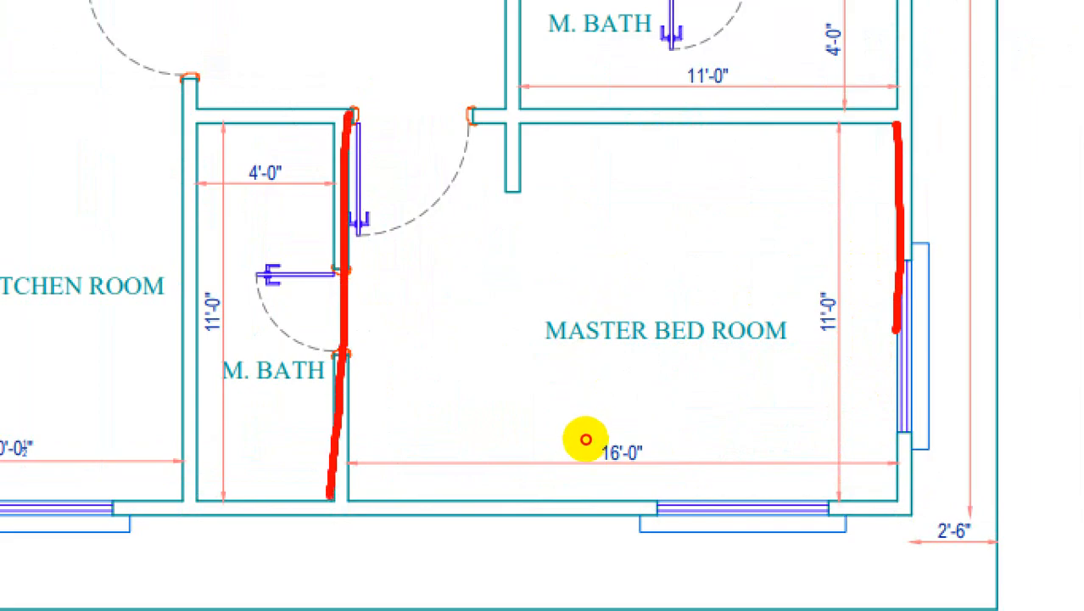
pyautogui.moveTo(888, 111); pyautogui.dragTo(889, 2)
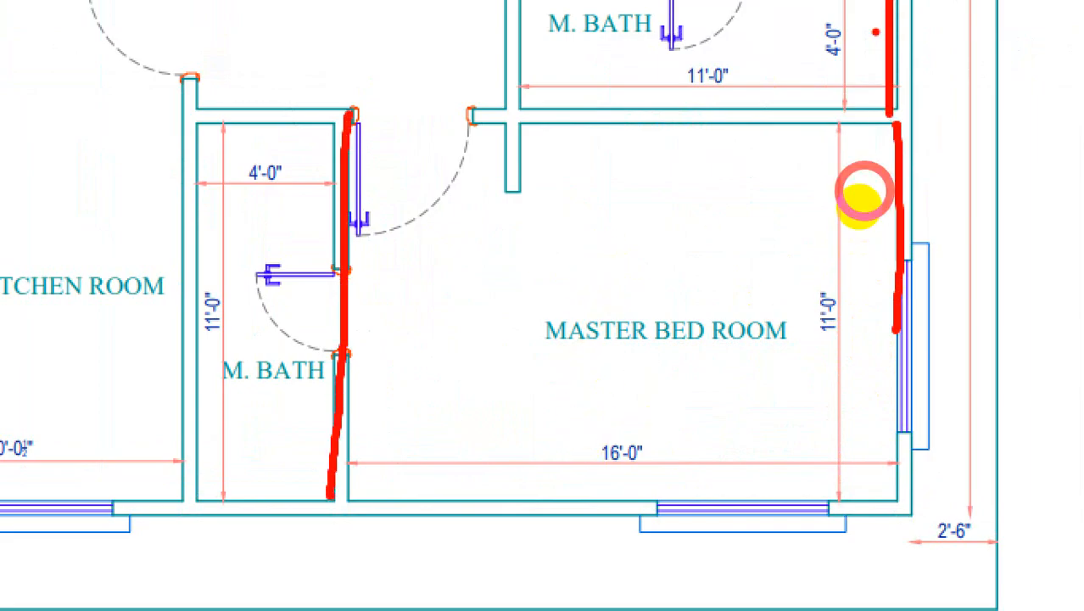
pyautogui.press('Escape')
pyautogui.click(982, 13)
pyautogui.scroll(4, 710, 310)
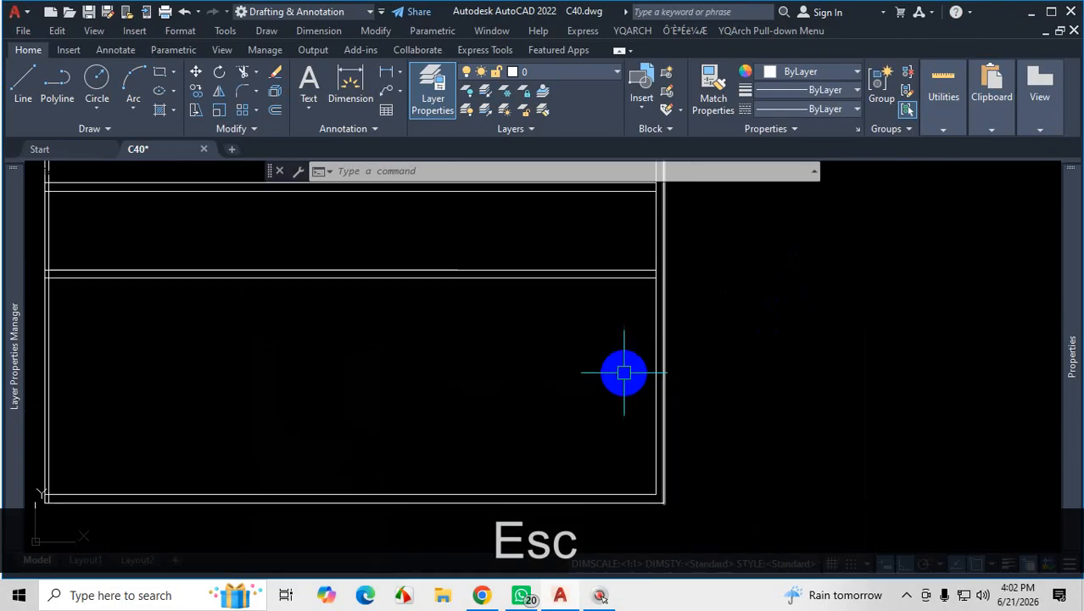
pyautogui.write('o')
pyautogui.press('Return')
pyautogui.press('Return')
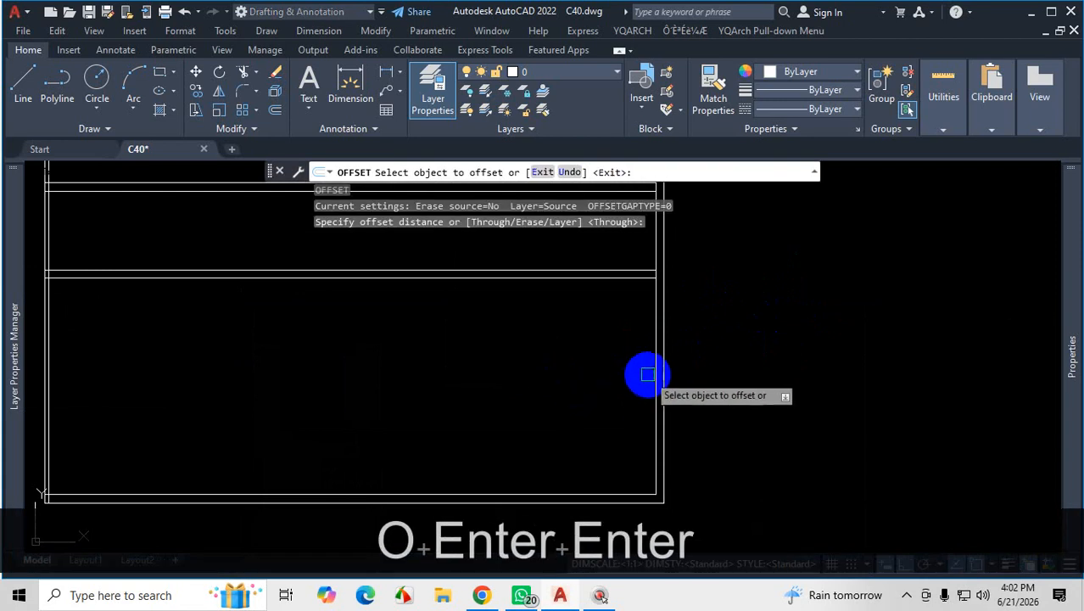
pyautogui.click(653, 370)
pyautogui.scroll(-4, 594, 370)
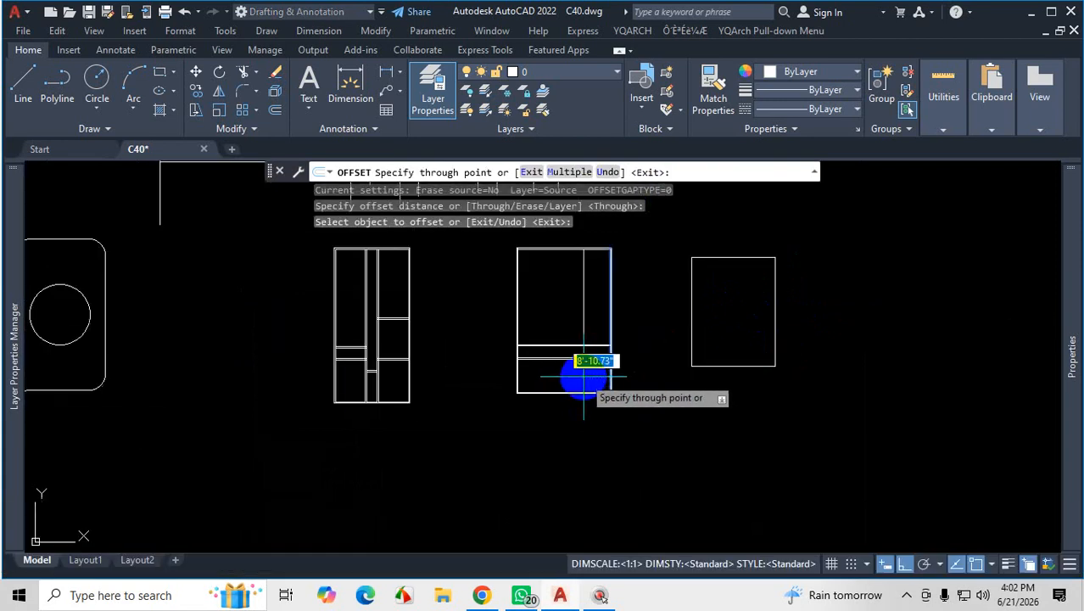
pyautogui.scroll(2, 584, 377)
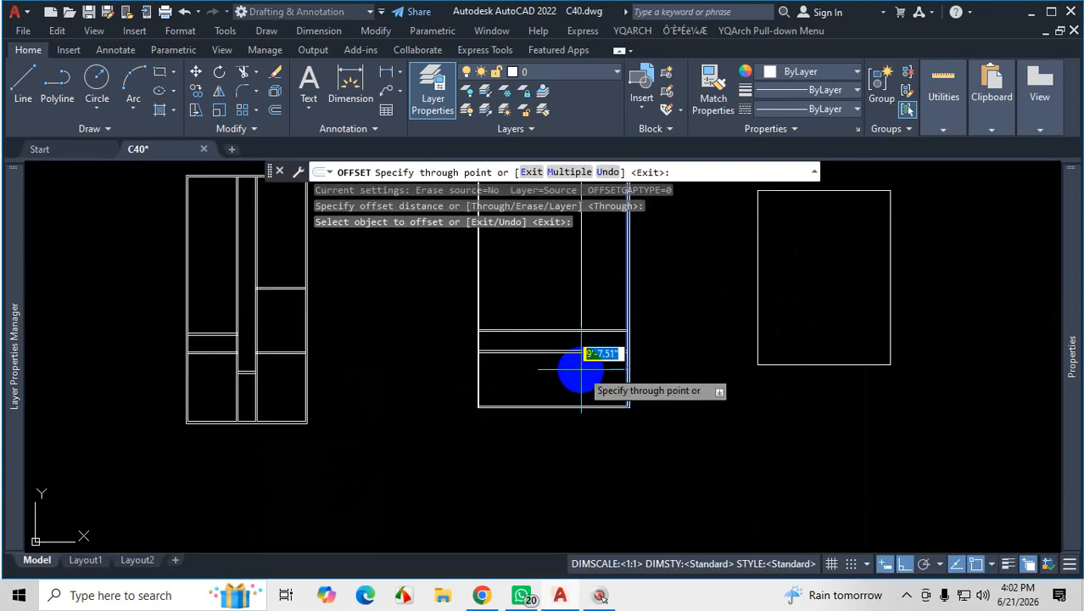
pyautogui.press('Escape')
# Switch to the PDF plan in Chrome, look over the right-hand unit from the living room to the lower master bedroom, and return to AutoCAD
pyautogui.click(481, 595)
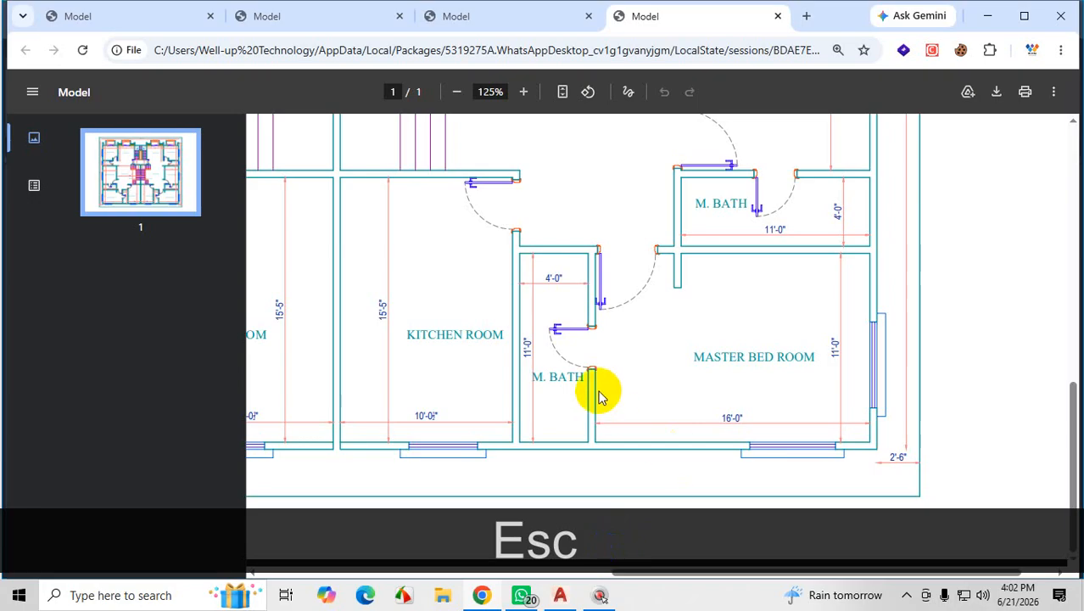
pyautogui.scroll(10, 588, 334)
pyautogui.scroll(1, 598, 318)
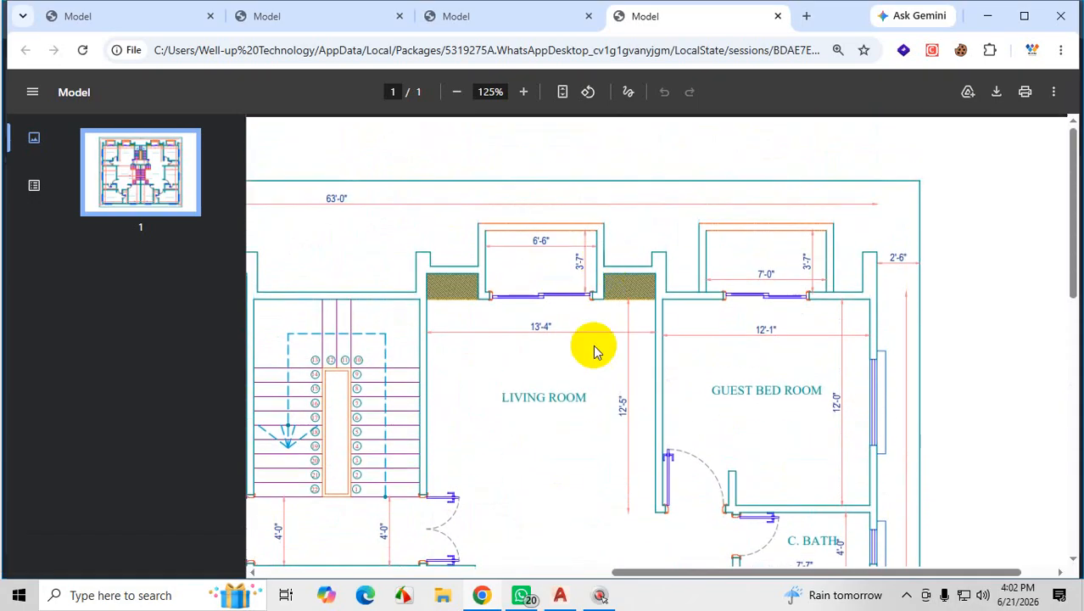
pyautogui.scroll(-8, 596, 361)
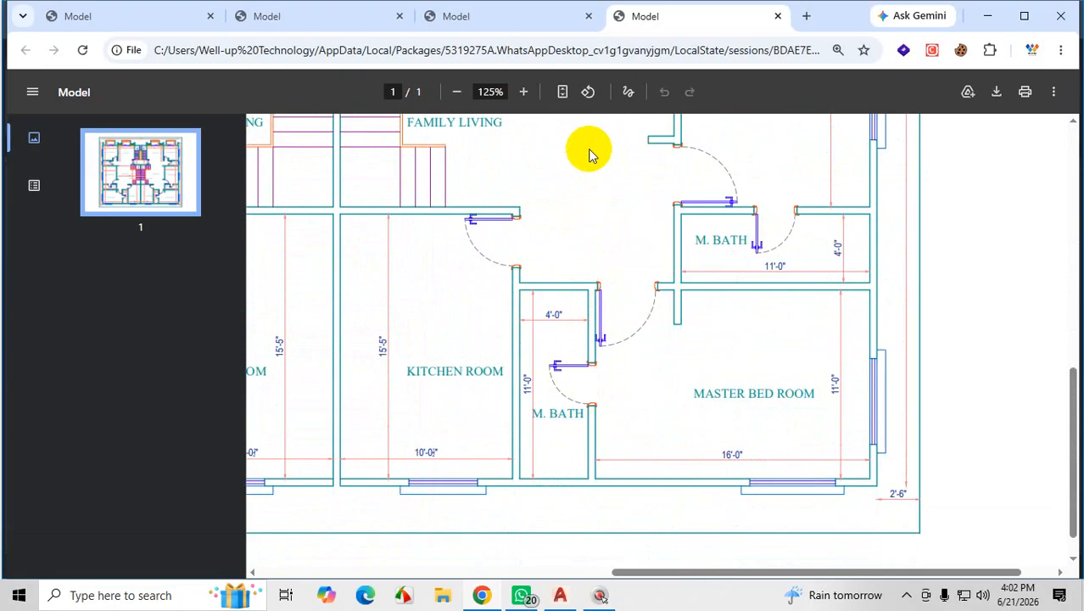
pyautogui.click(988, 16)
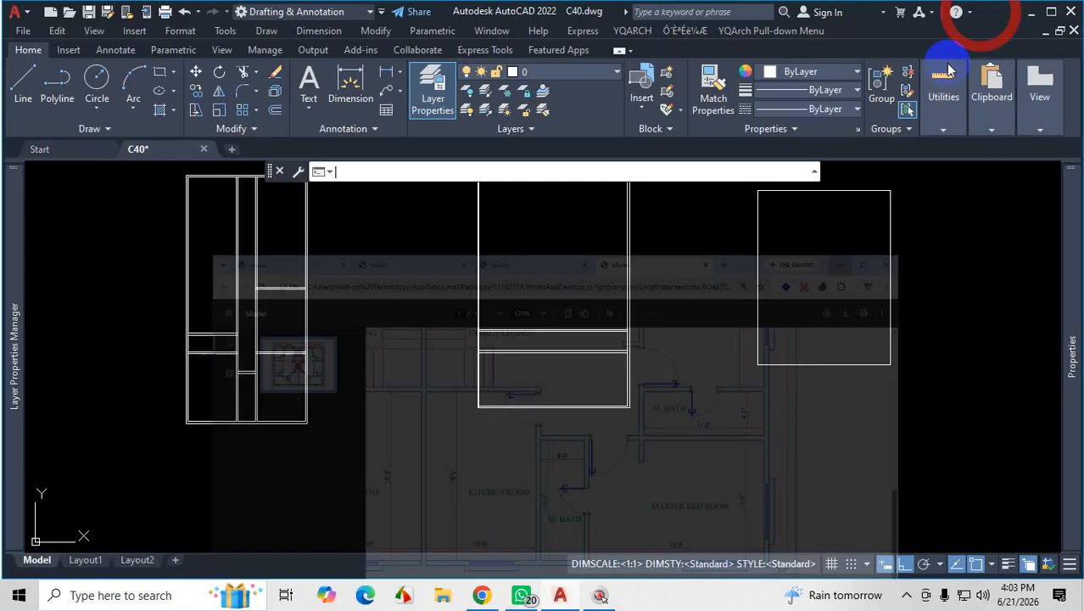
# Trim the right exterior wall's inner line between the double lines of both horizontal walls to open the wall junctions
pyautogui.scroll(6, 645, 374)
pyautogui.scroll(2, 661, 333)
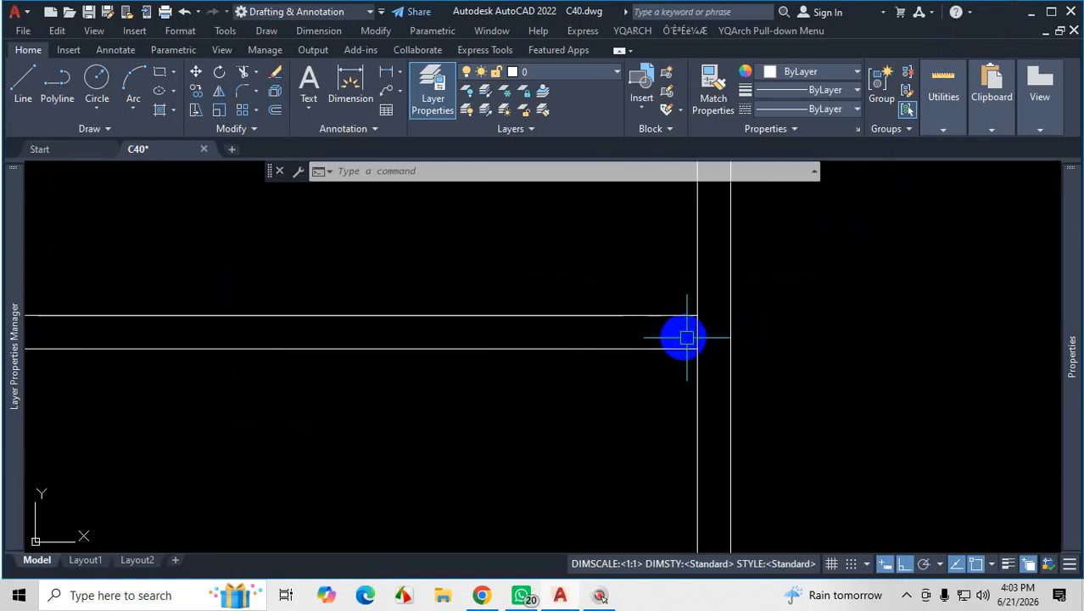
pyautogui.scroll(-4, 687, 353)
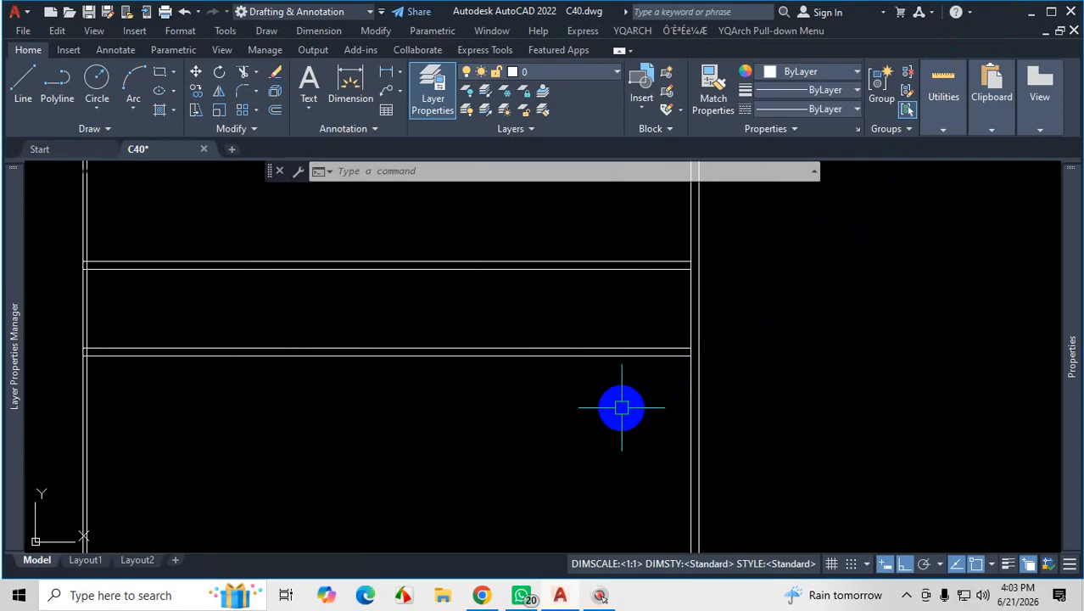
pyautogui.write('TR')
pyautogui.press('Return')
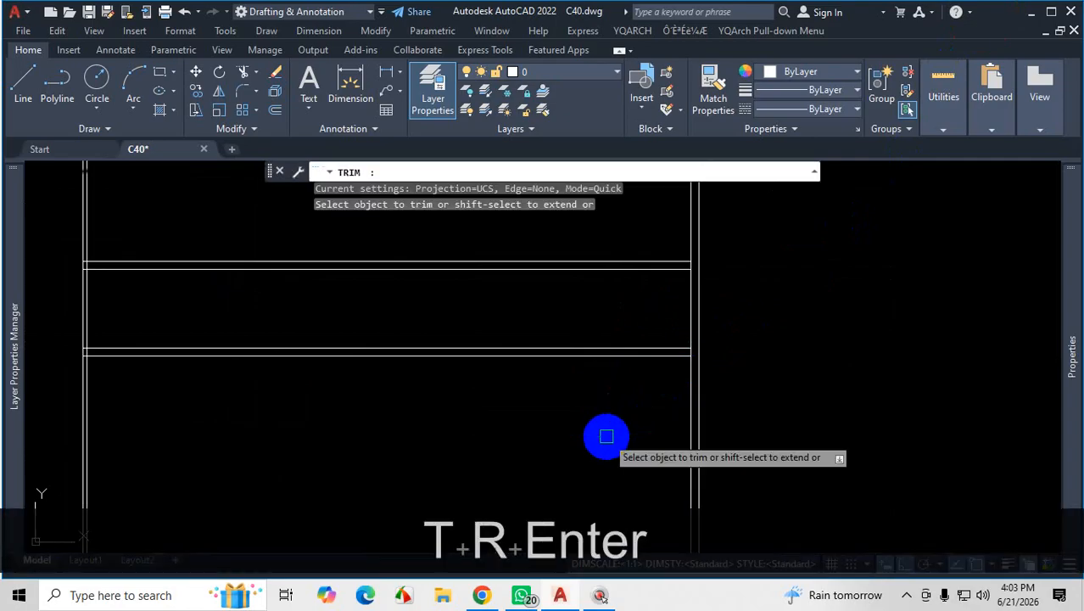
pyautogui.scroll(3, 711, 285)
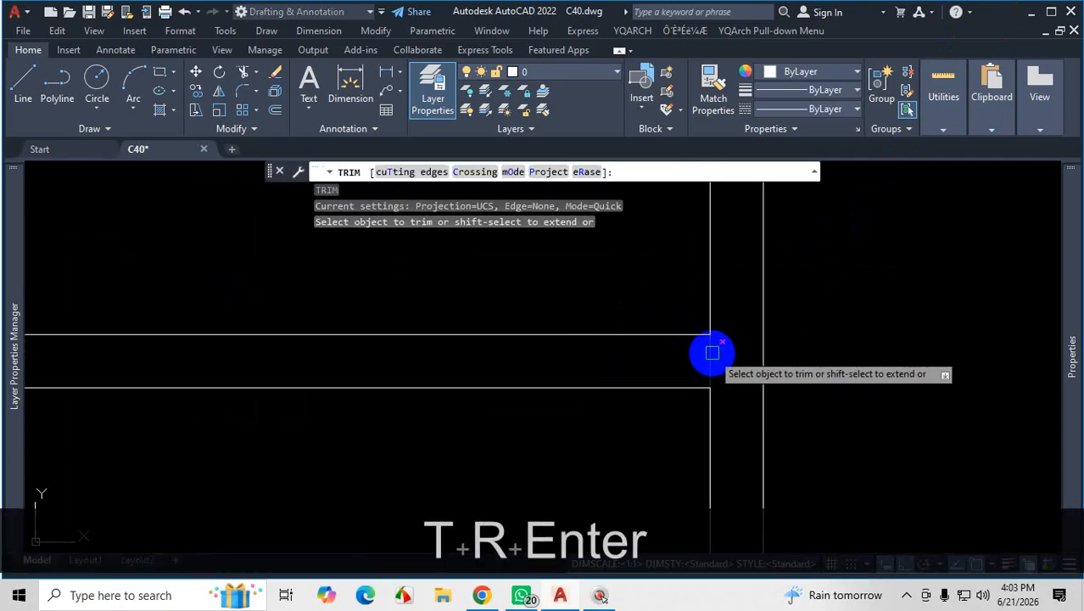
pyautogui.click(686, 391)
pyautogui.moveTo(686, 391); pyautogui.dragTo(689, 301, button='middle')
pyautogui.scroll(4, 694, 305)
pyautogui.click(698, 309)
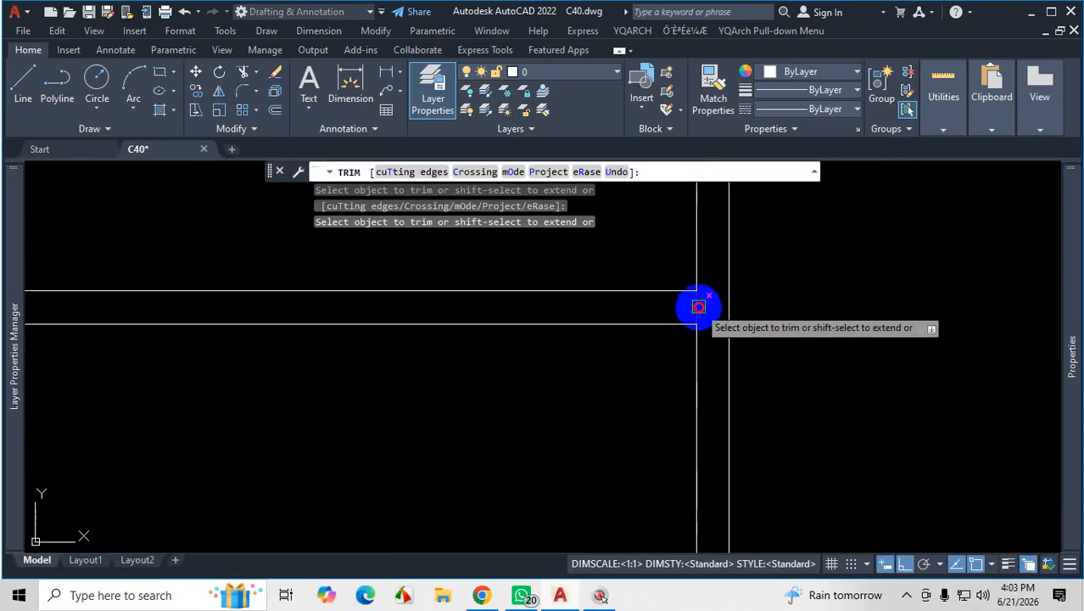
pyautogui.scroll(-1, 828, 288)
pyautogui.scroll(-3, 827, 282)
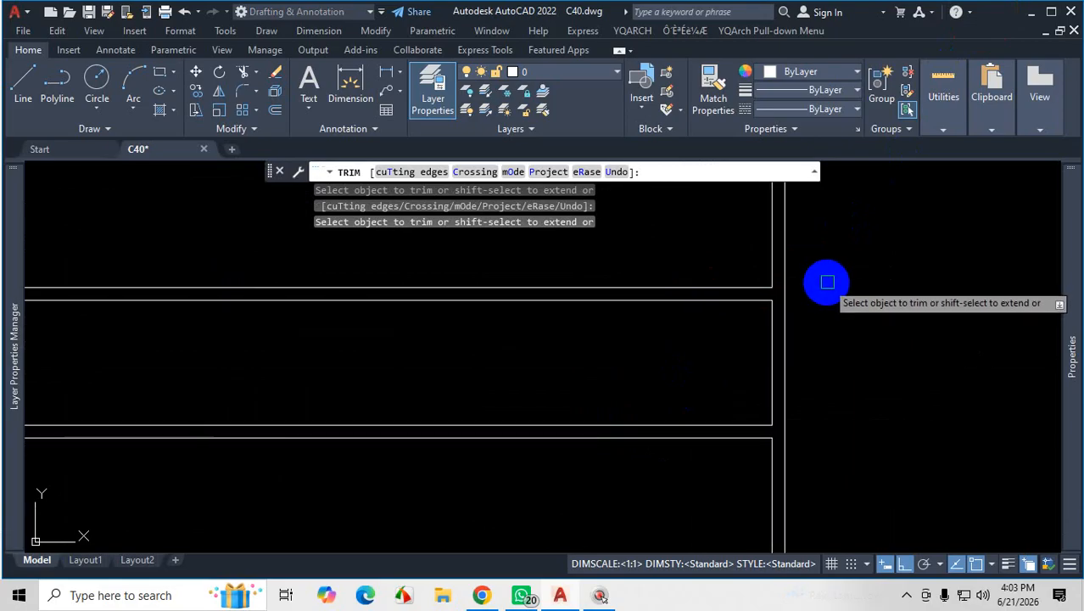
pyautogui.scroll(-2, 828, 285)
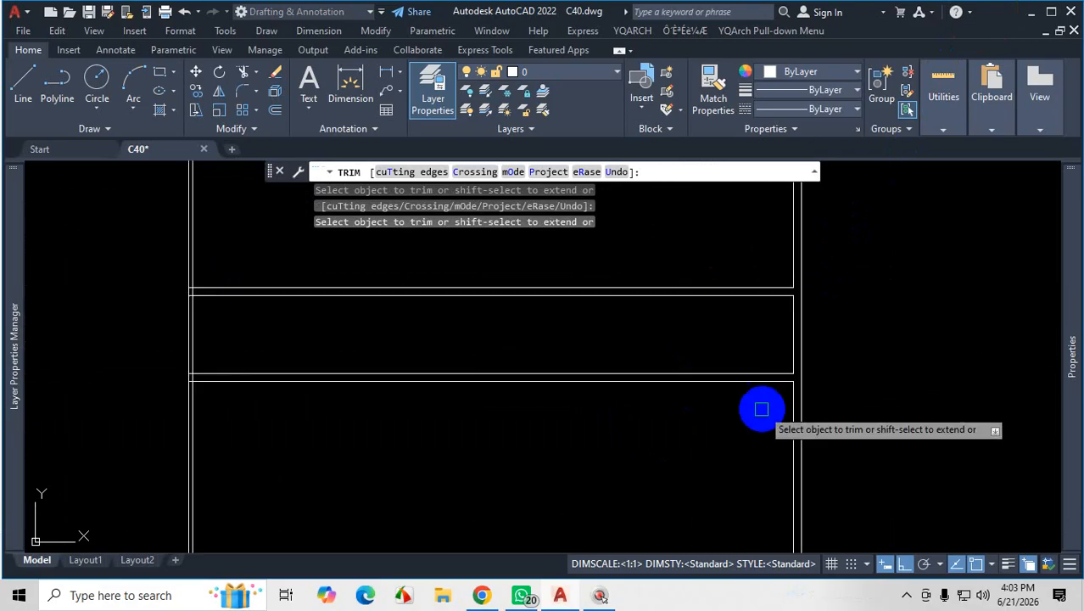
pyautogui.scroll(1, 794, 380)
pyautogui.scroll(-1, 835, 366)
pyautogui.press('Escape')
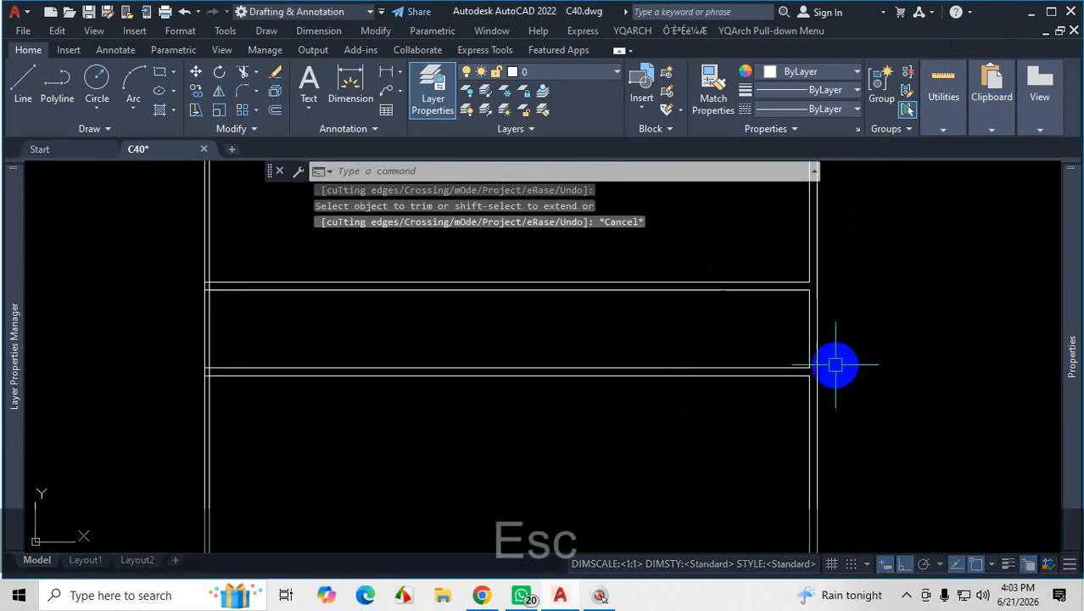
# Check the separate segments of the right wall's inner line beside the bath and the lower master bedroom
pyautogui.click(805, 348)
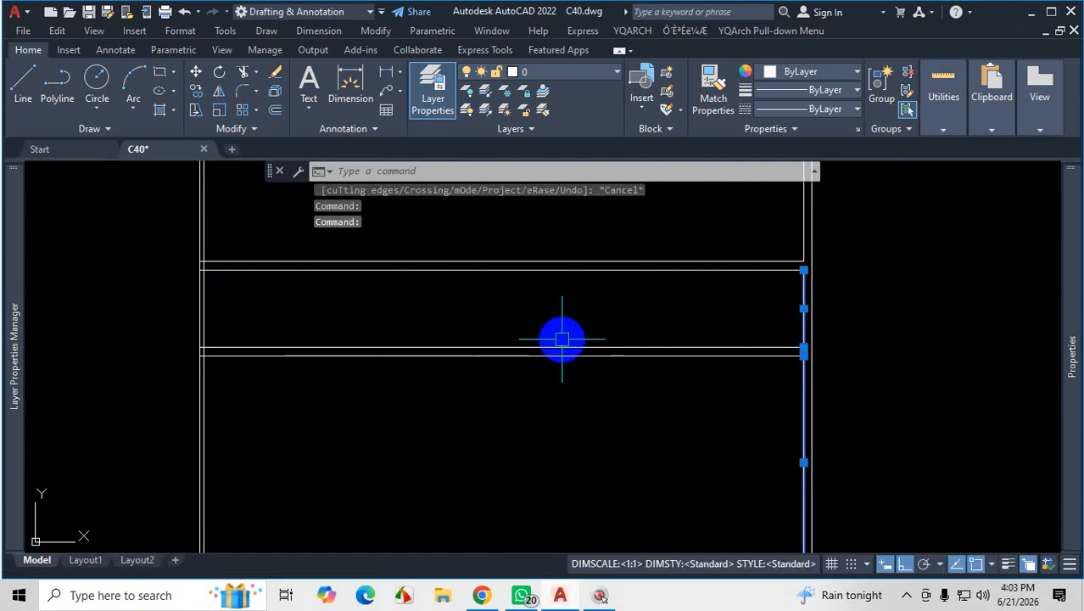
pyautogui.press('Escape')
pyautogui.scroll(3, 826, 291)
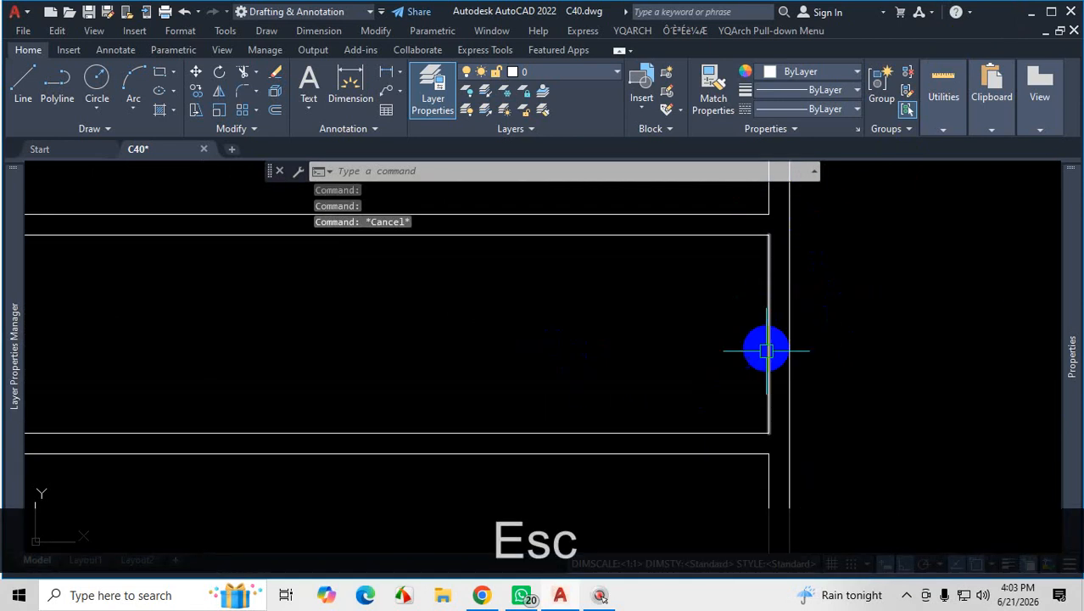
pyautogui.scroll(-3, 766, 350)
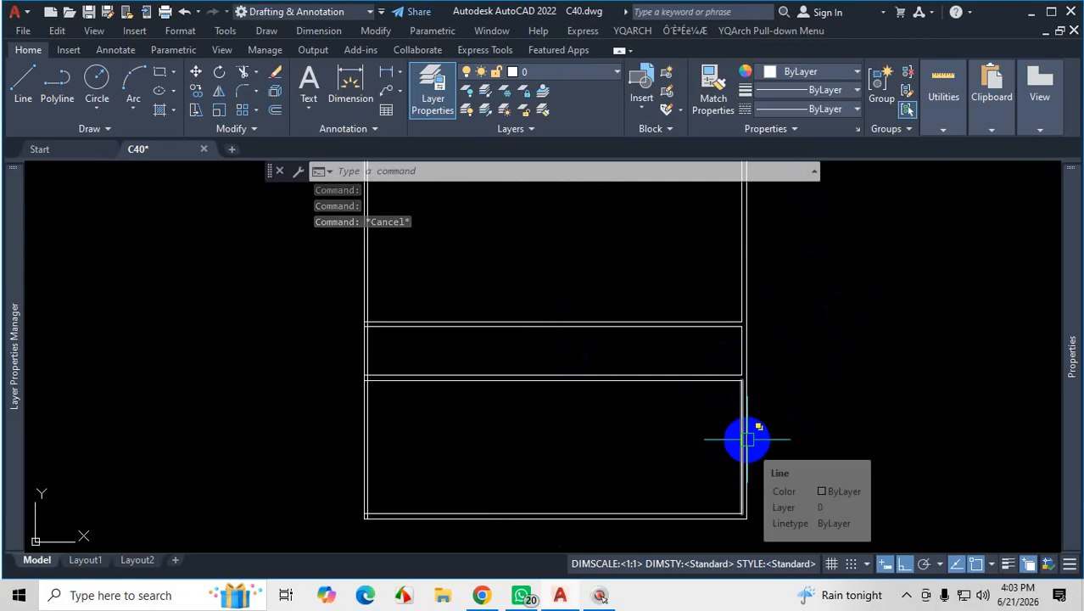
pyautogui.scroll(-2, 738, 429)
pyautogui.scroll(2, 664, 499)
pyautogui.scroll(2, 664, 499)
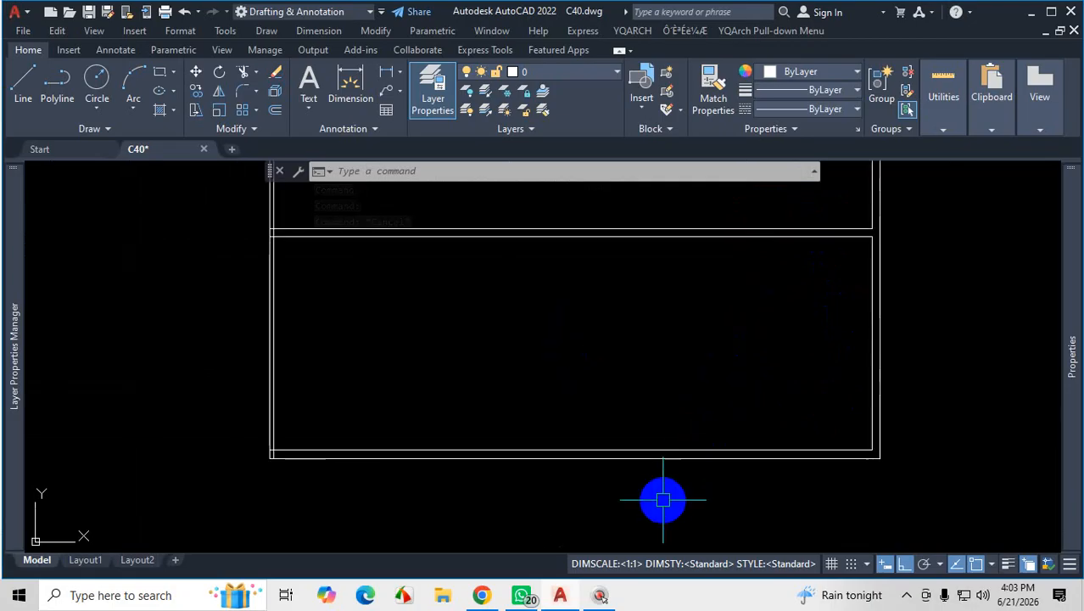
# Check the lower master bedroom's width on the PDF plan and offset its right wall's inner line 16' inward
pyautogui.write('o')
pyautogui.press('Return')
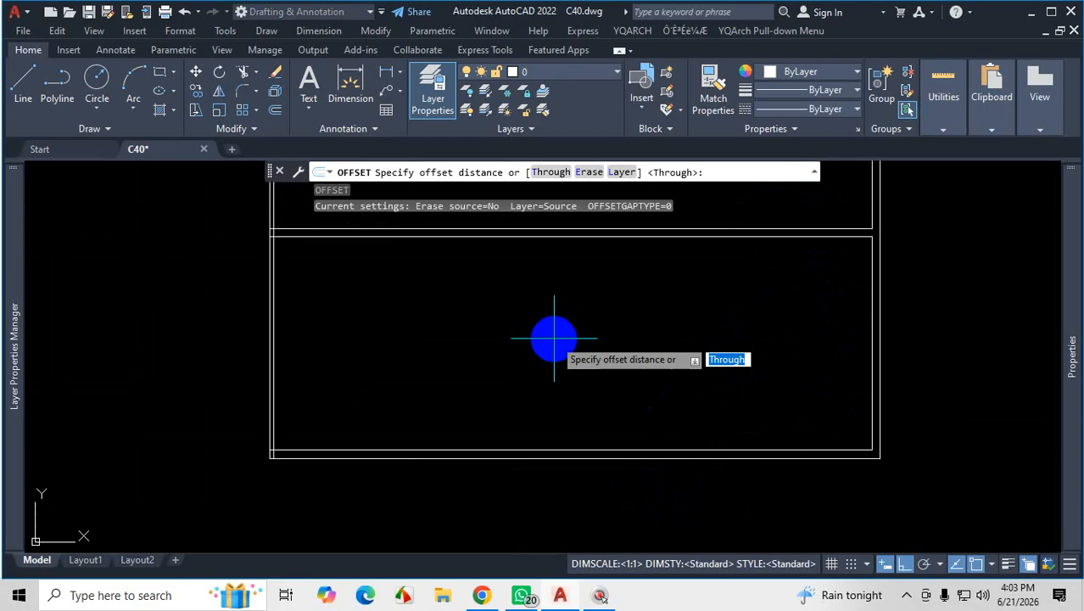
pyautogui.press('space')
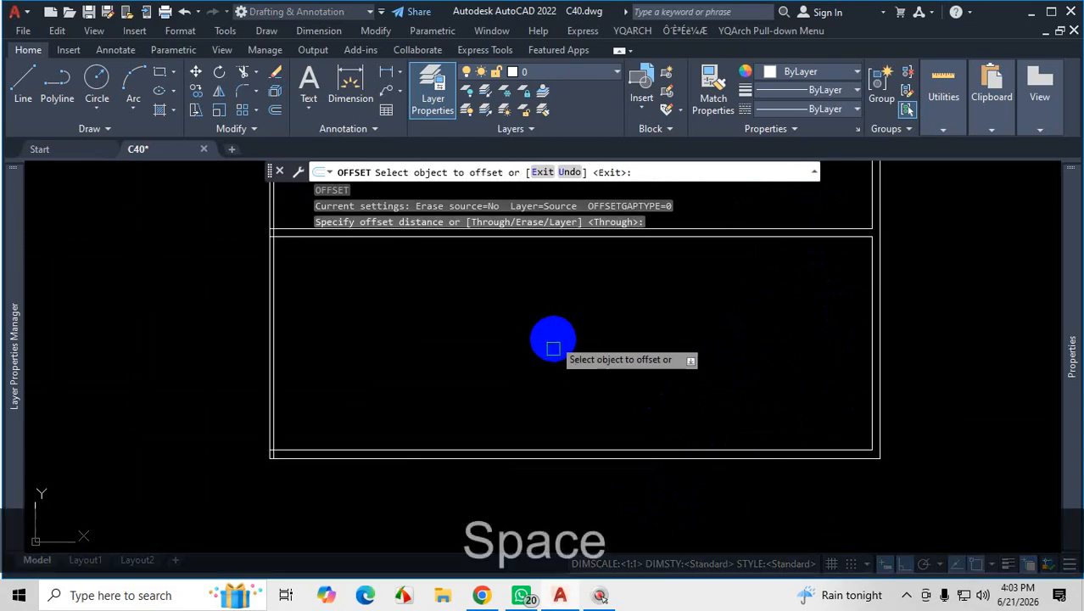
pyautogui.click(481, 594)
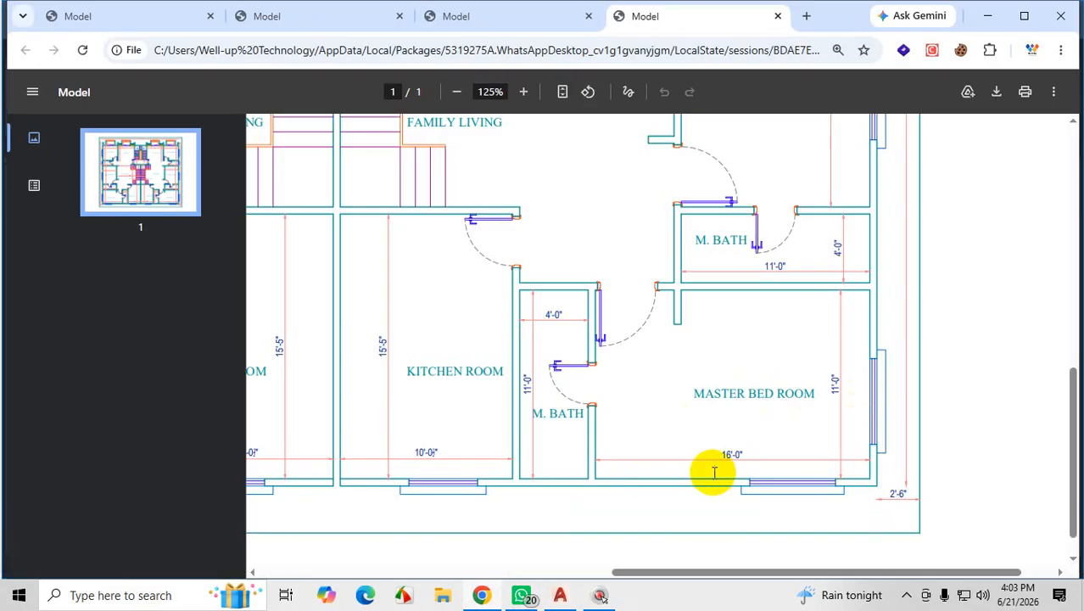
pyautogui.click(986, 17)
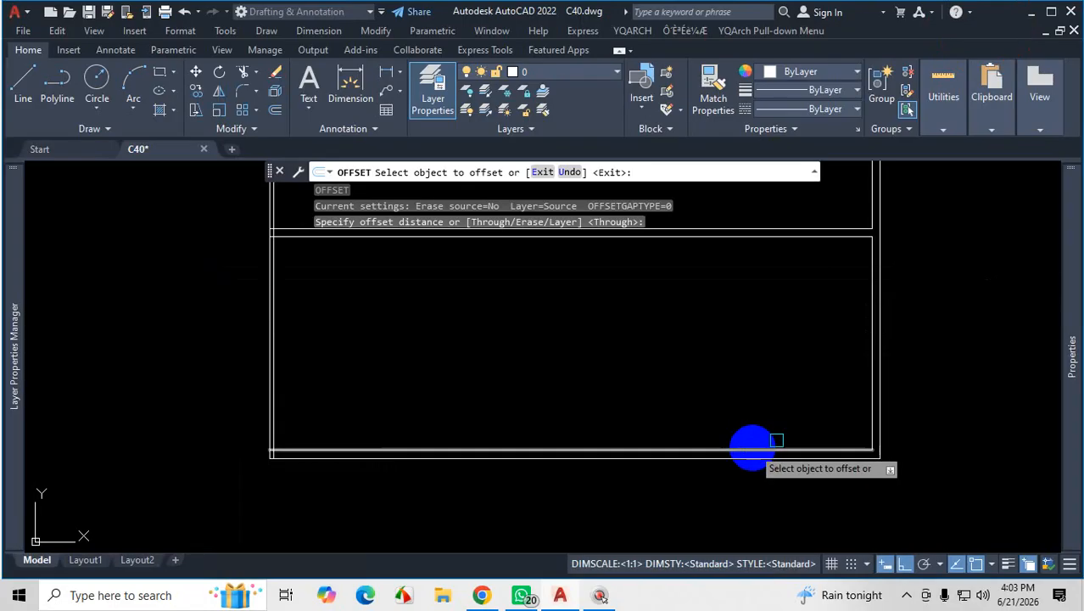
pyautogui.click(869, 321)
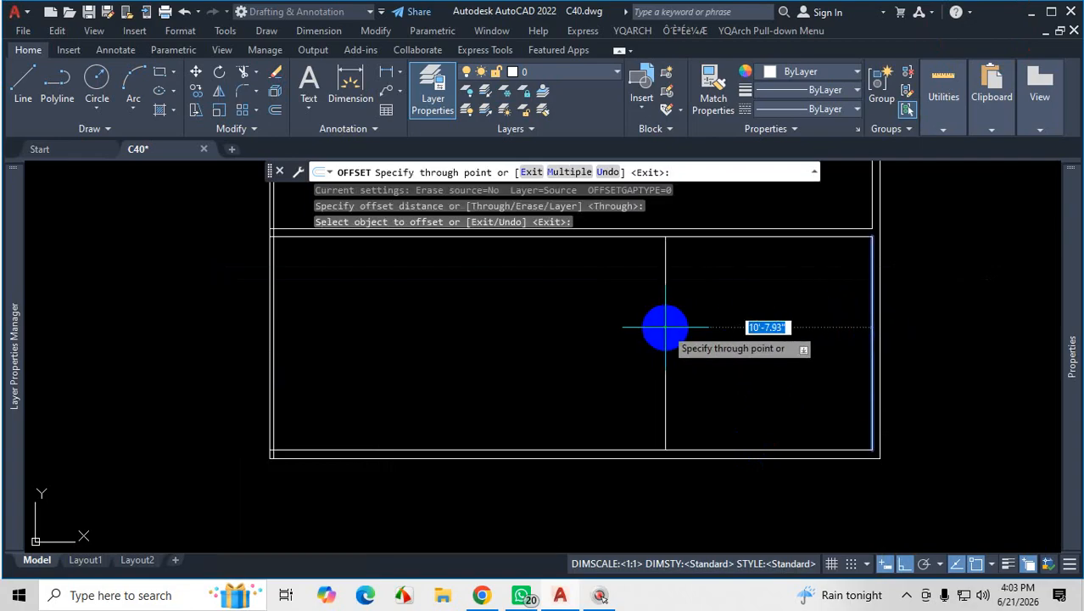
pyautogui.write("16'")
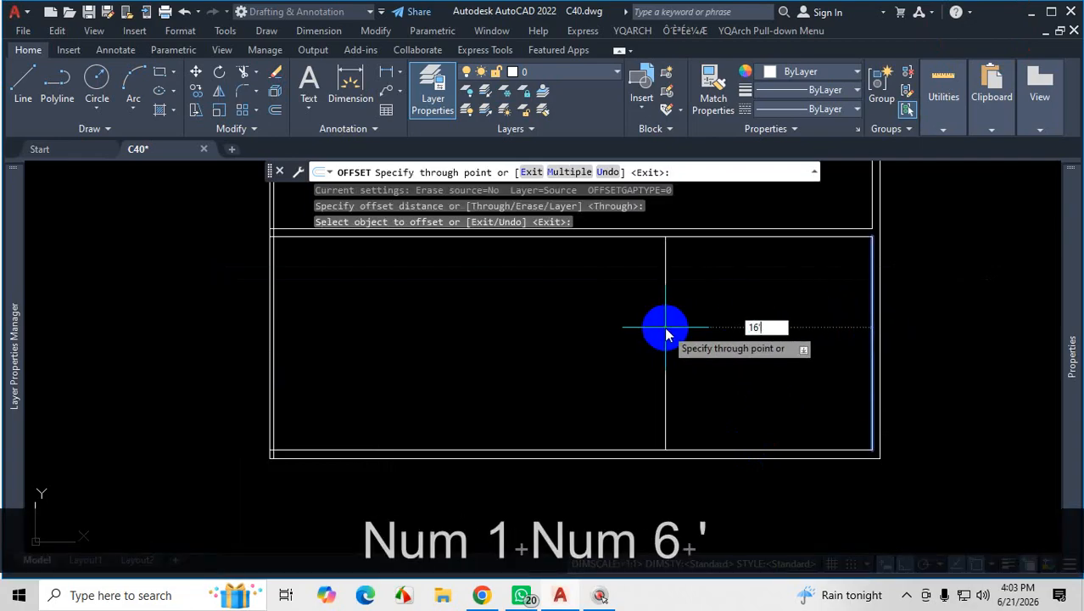
pyautogui.press('Return')
# Offset the lower master bedroom's inner partition line 5" away from the bedroom to give the wall its thickness
pyautogui.click(563, 350)
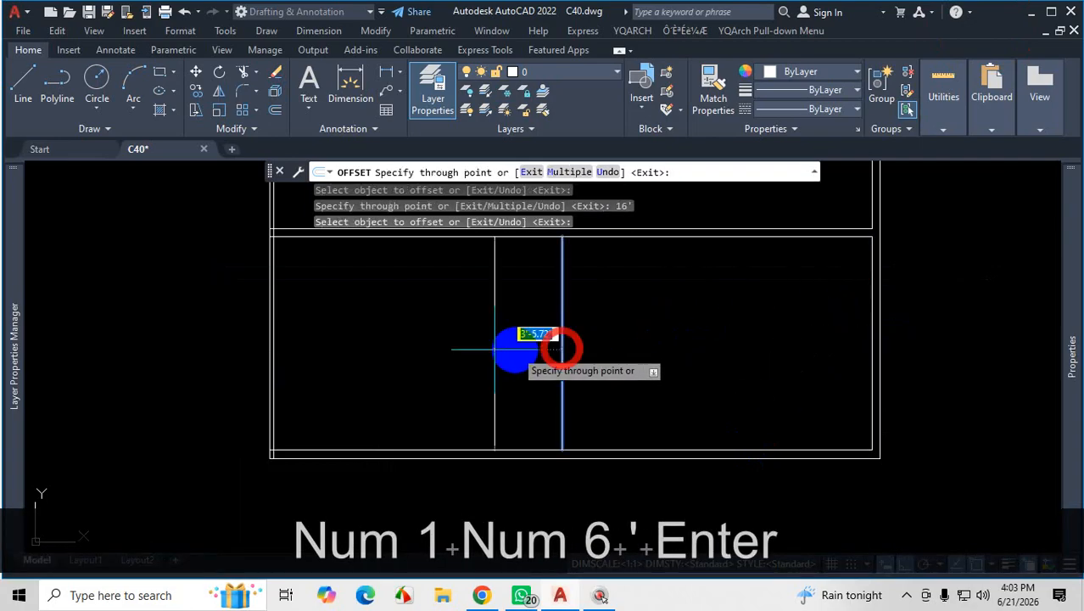
pyautogui.write('5')
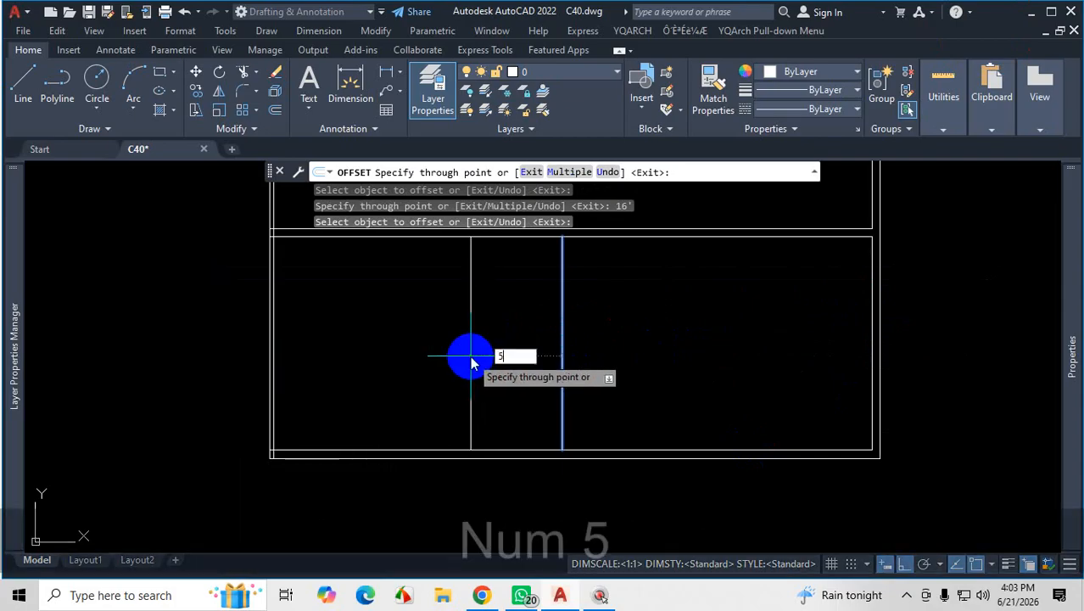
pyautogui.press('Return')
# Offset the partition's bath-side line 4' for the bath width, and offset that new line 5" to form the bath's far wall
pyautogui.scroll(5, 594, 363)
pyautogui.click(592, 360)
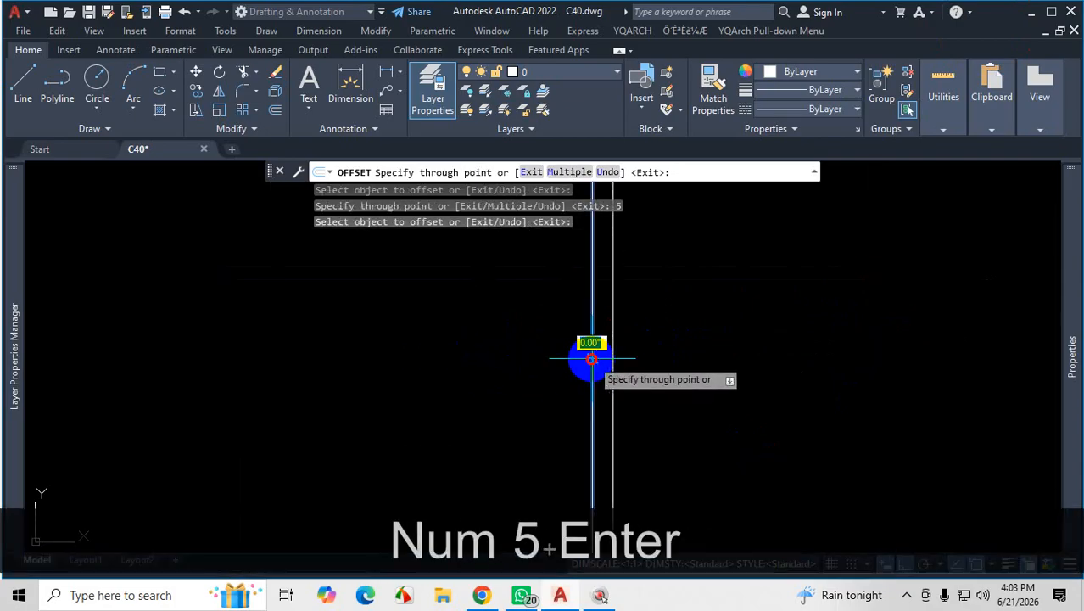
pyautogui.scroll(-3, 585, 355)
pyautogui.write("4'")
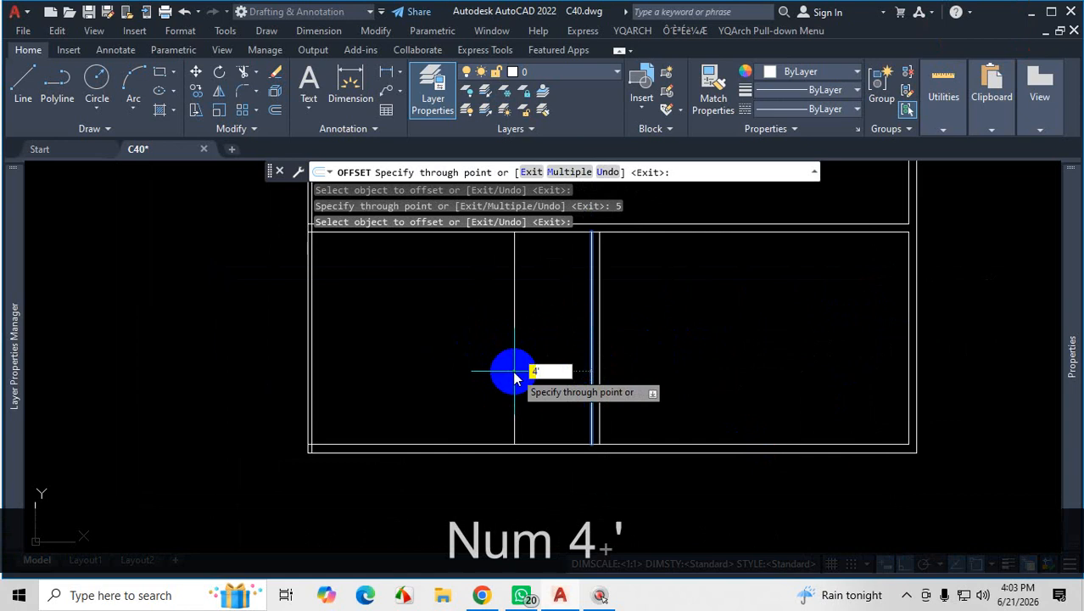
pyautogui.press('Return')
pyautogui.click(513, 360)
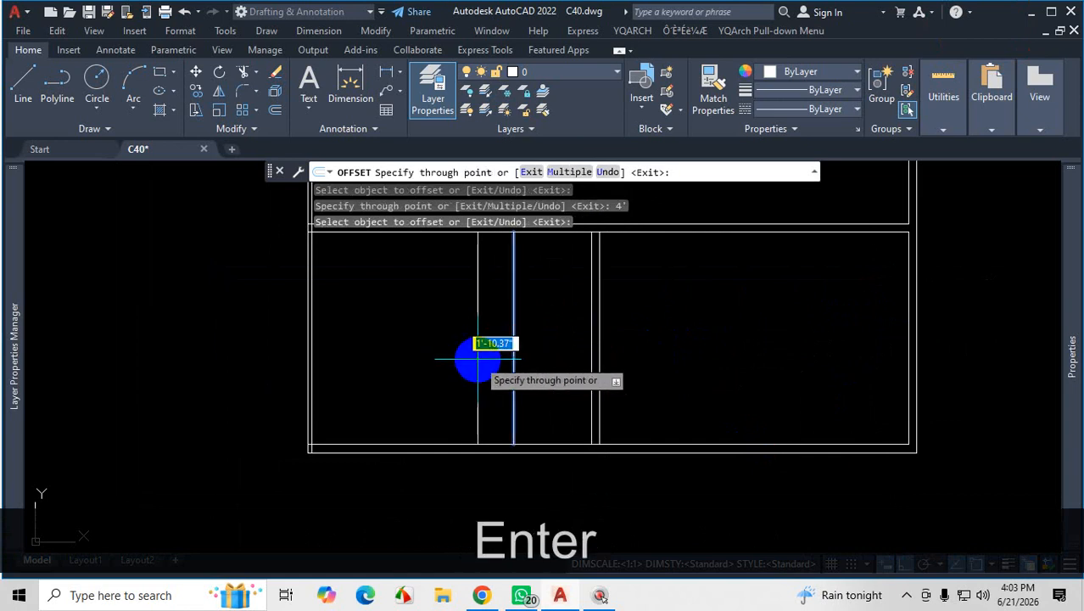
pyautogui.write('5')
pyautogui.press('Return')
pyautogui.scroll(-2, 624, 375)
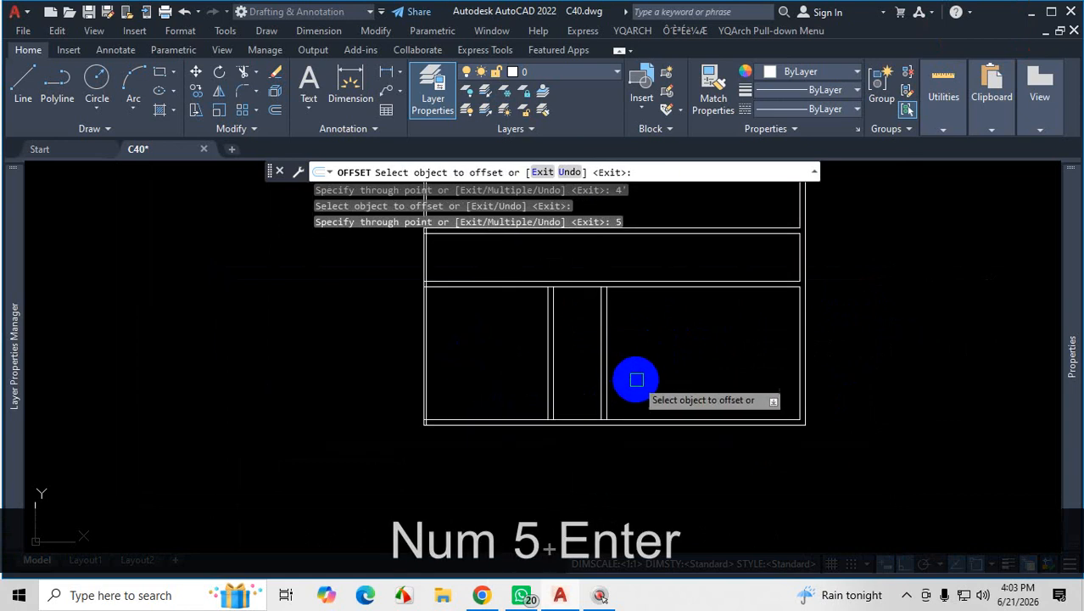
pyautogui.press('Escape')
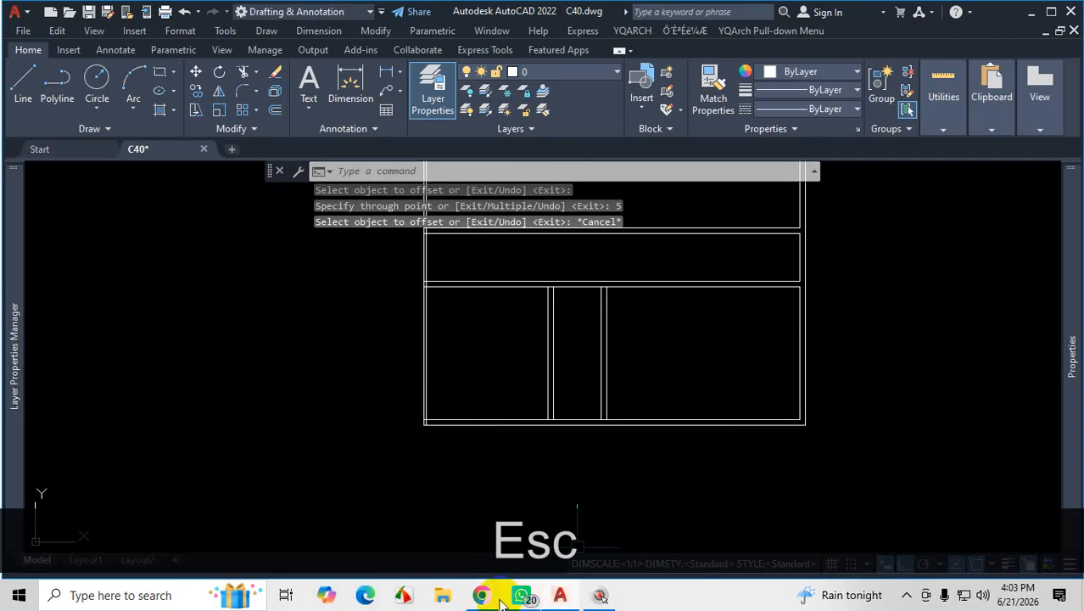
# Switch to the PDF plan in Chrome, check the lower master bedroom's width and length dimensions, and return to AutoCAD
pyautogui.click(499, 597)
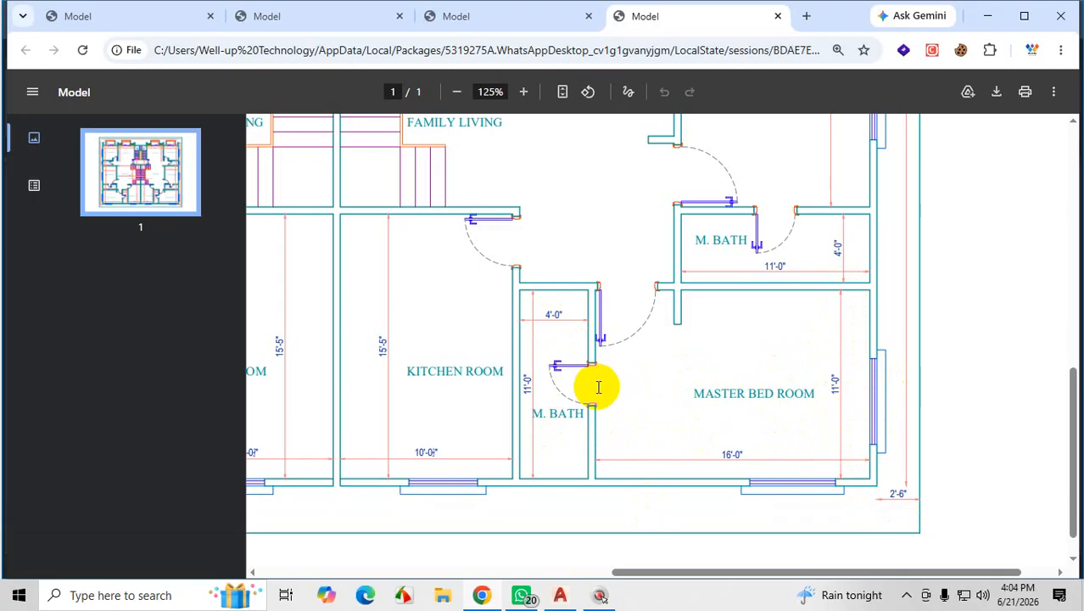
pyautogui.hotkey('ctrl', '1')
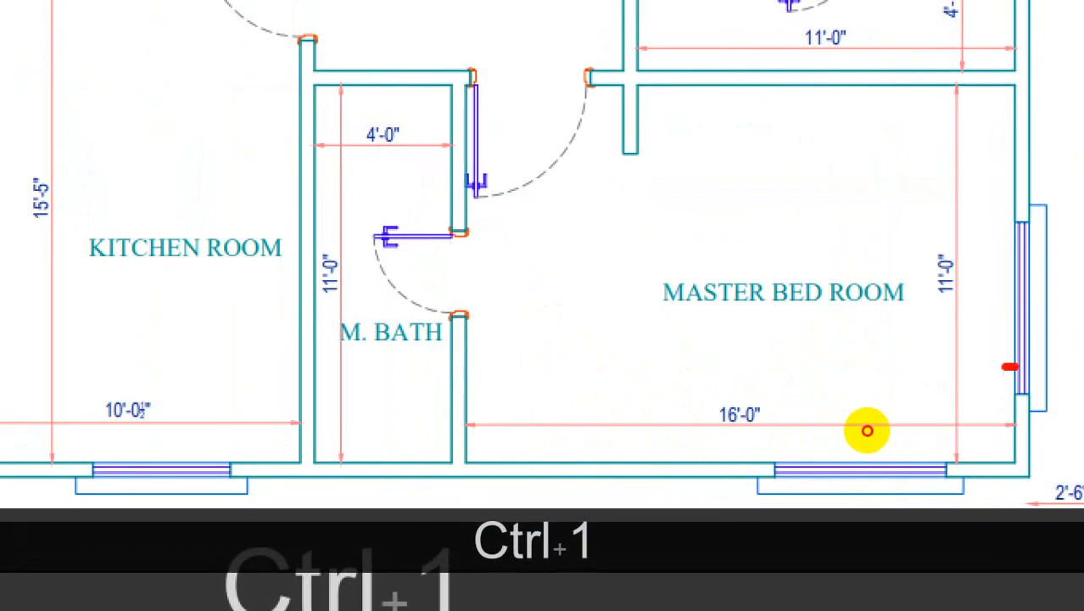
pyautogui.moveTo(1011, 367); pyautogui.dragTo(464, 356)
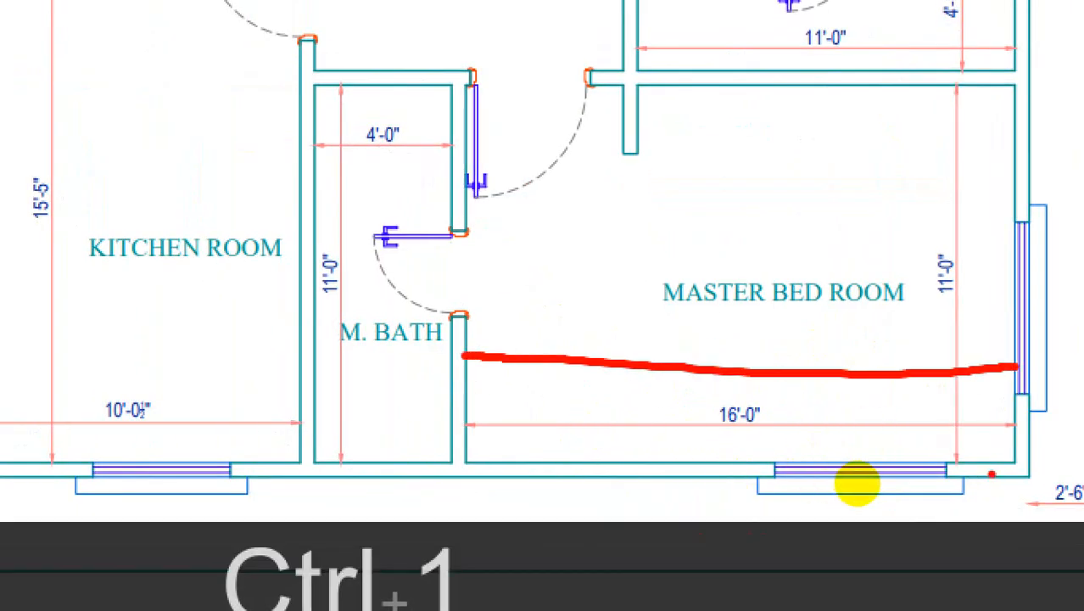
pyautogui.moveTo(984, 458); pyautogui.dragTo(993, 140)
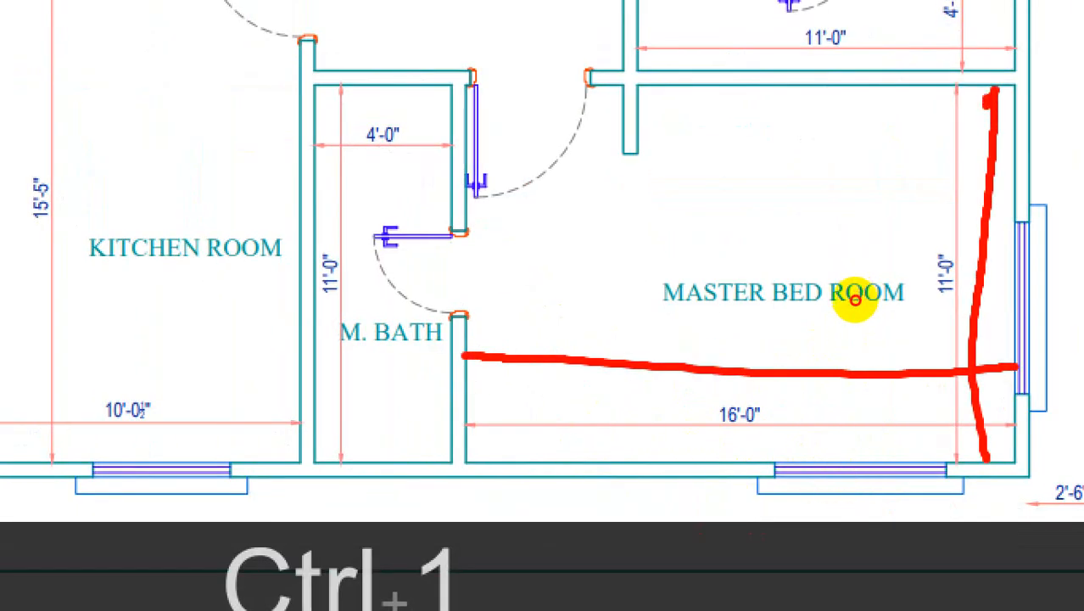
pyautogui.moveTo(770, 388)
pyautogui.mouseDown()
pyautogui.moveTo(702, 448)
pyautogui.moveTo(776, 431)
pyautogui.mouseUp()
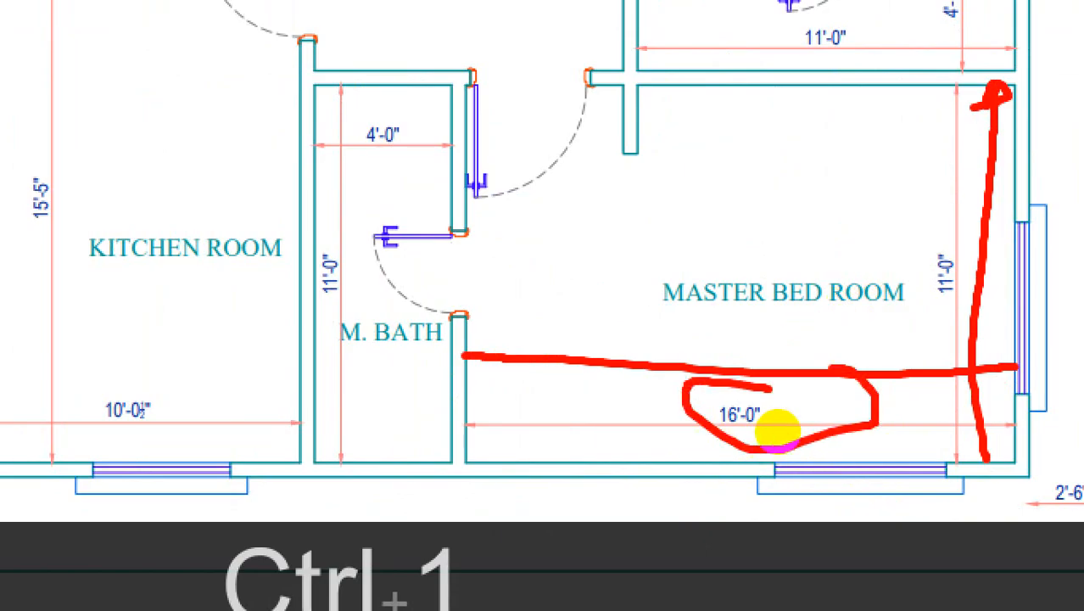
pyautogui.press('Escape')
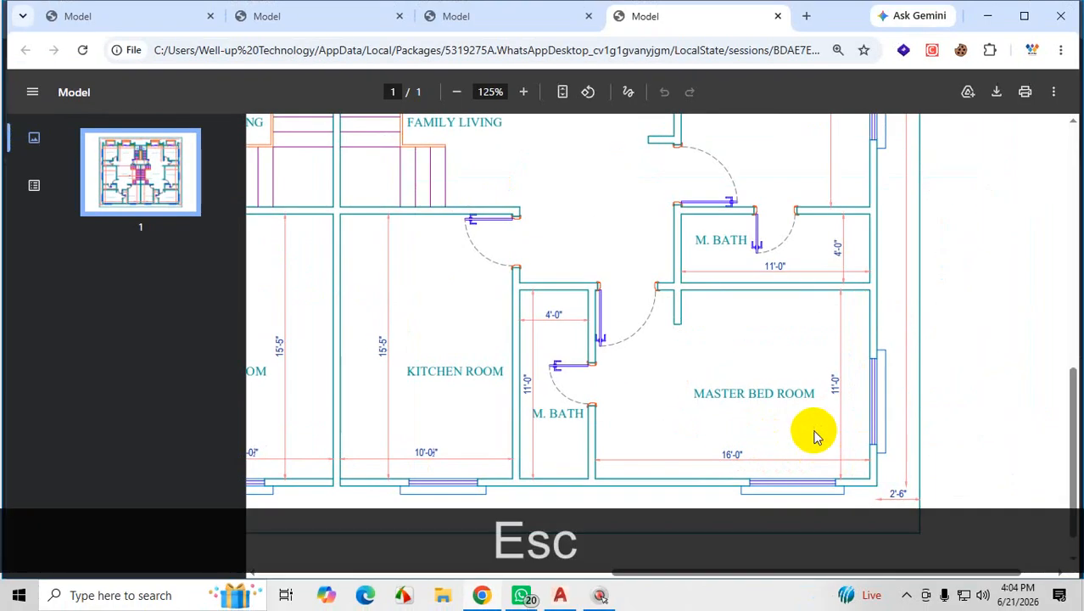
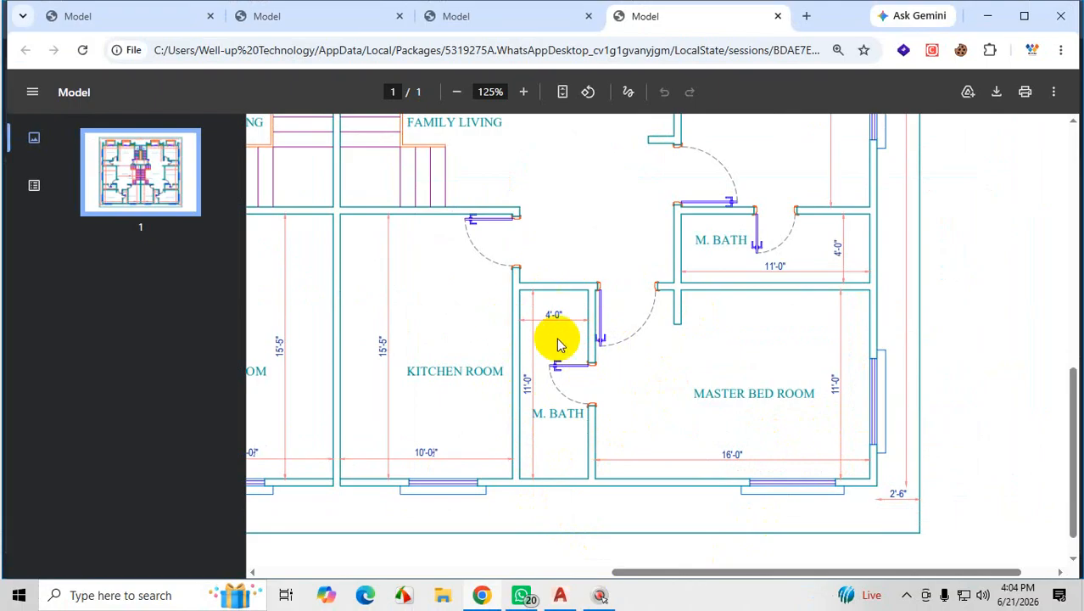
pyautogui.click(560, 595)
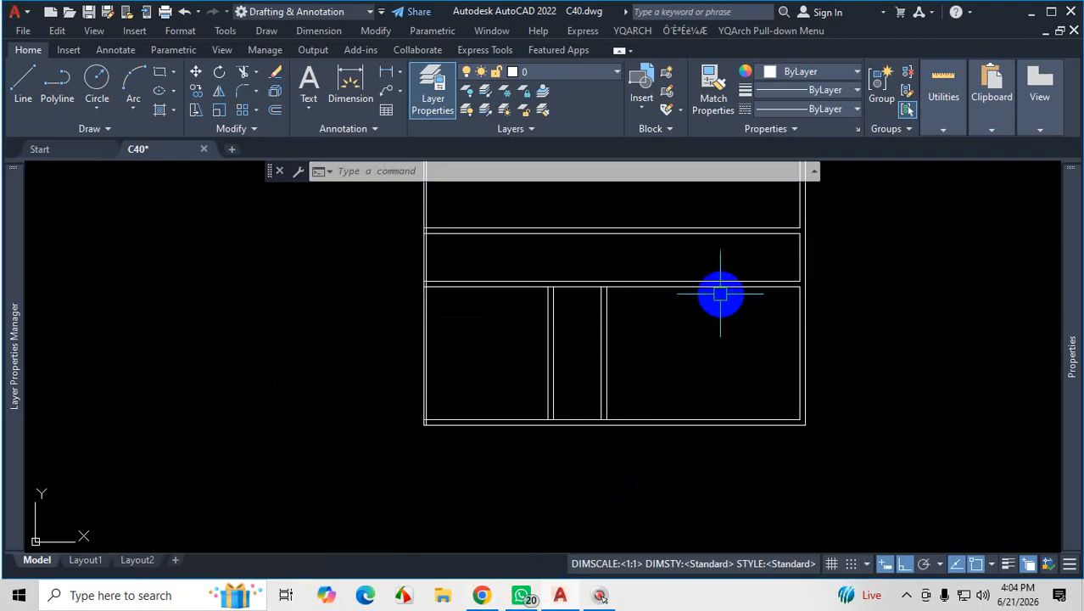
pyautogui.scroll(2, 510, 298)
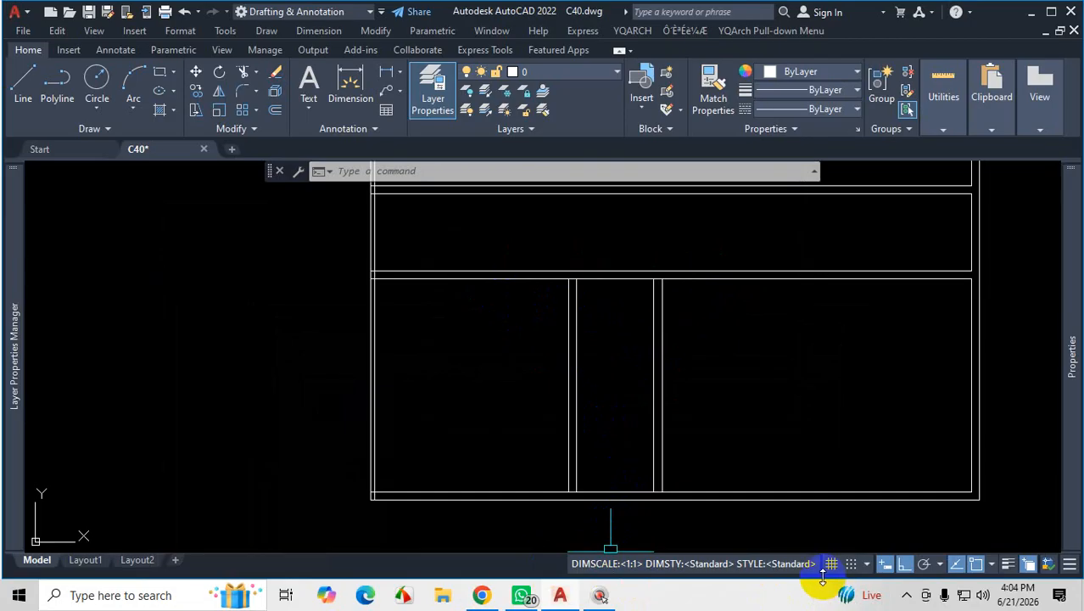
pyautogui.click(906, 597)
pyautogui.click(939, 533)
pyautogui.scroll(-6, 702, 528)
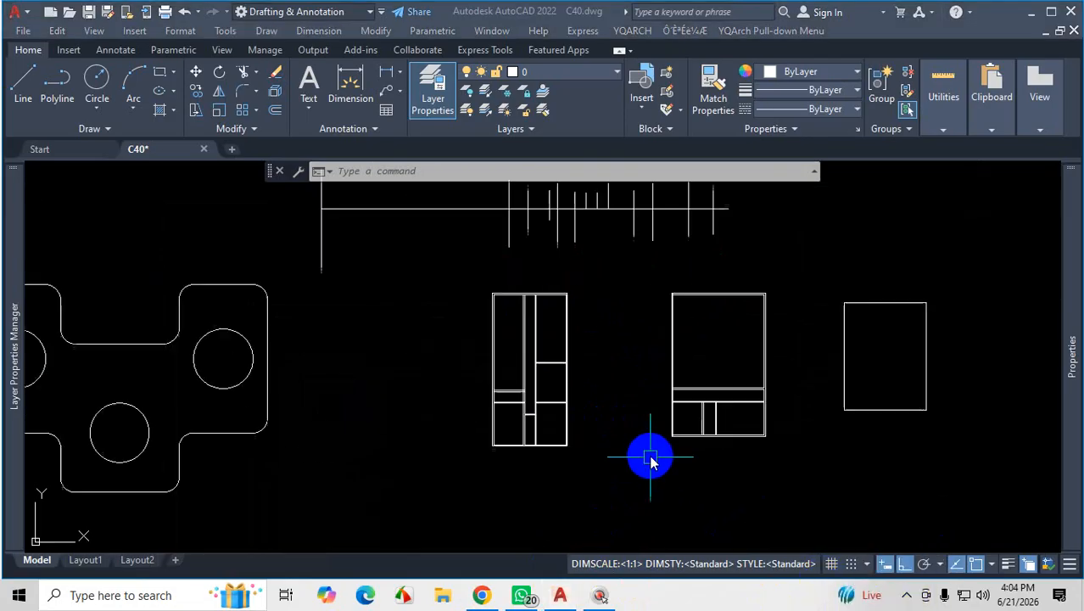
pyautogui.scroll(4, 666, 465)
pyautogui.scroll(2, 676, 453)
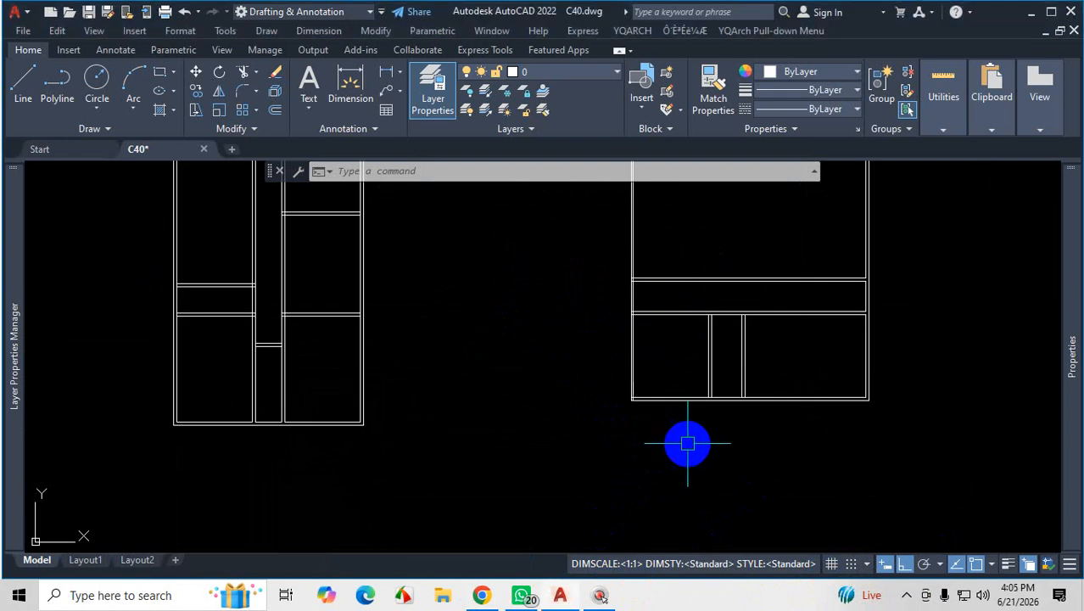
pyautogui.scroll(4, 729, 354)
pyautogui.scroll(-3, 716, 351)
pyautogui.scroll(3, 666, 377)
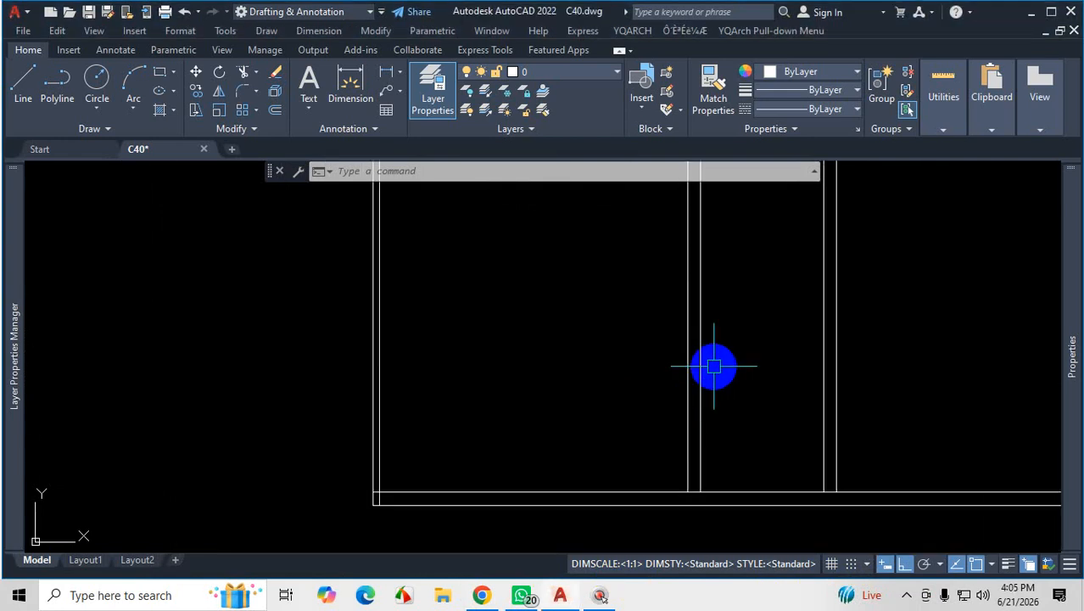
# Examine the double lines of the two vertical walls on either side of the bath, and clear the selection
pyautogui.click(721, 351)
pyautogui.click(663, 368)
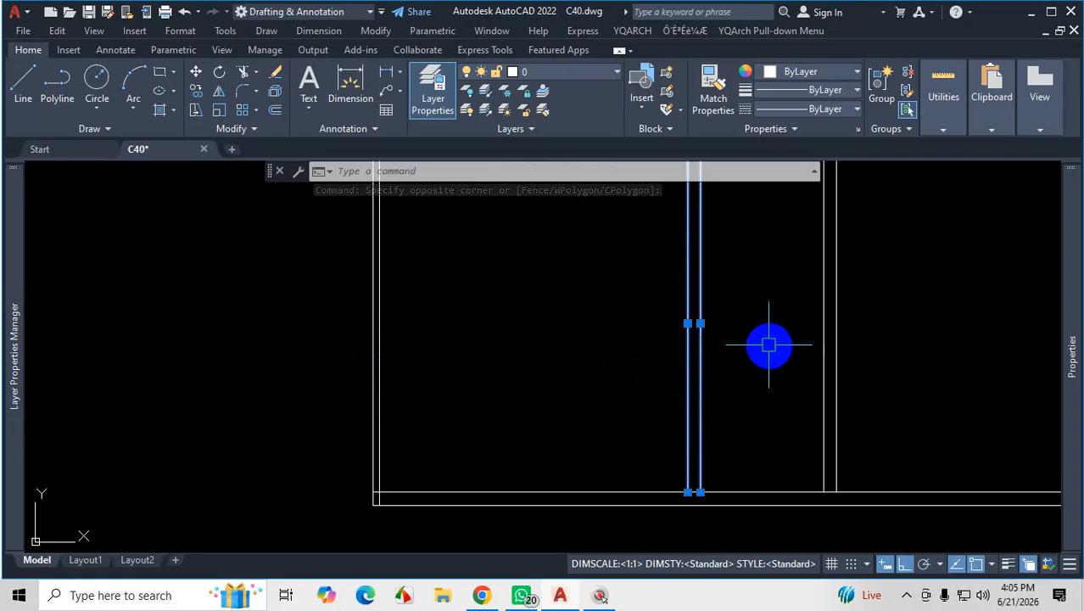
pyautogui.press('Escape')
pyautogui.click(734, 313)
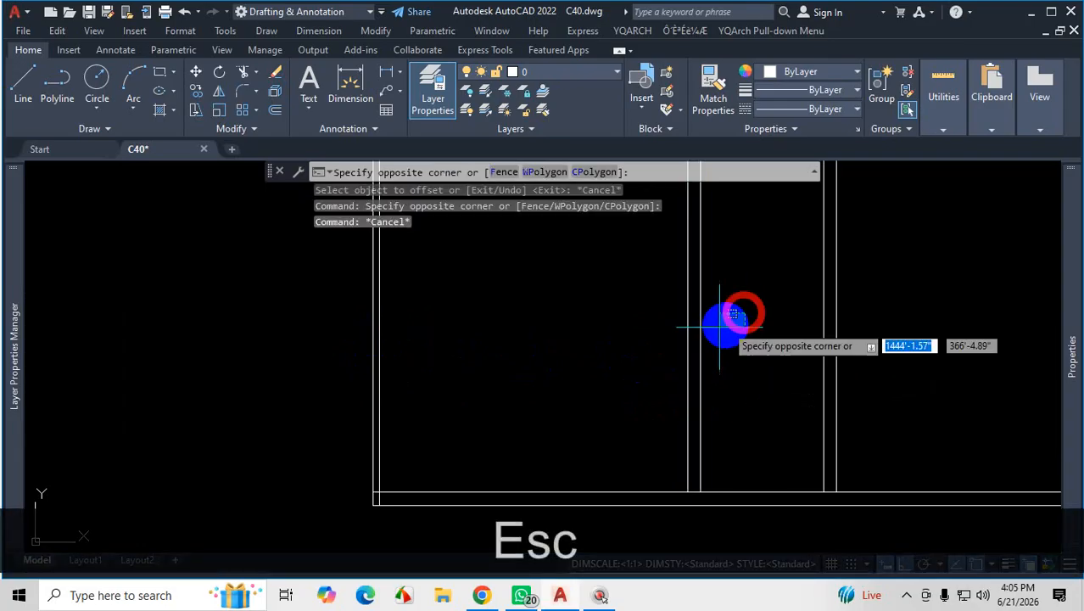
pyautogui.click(649, 346)
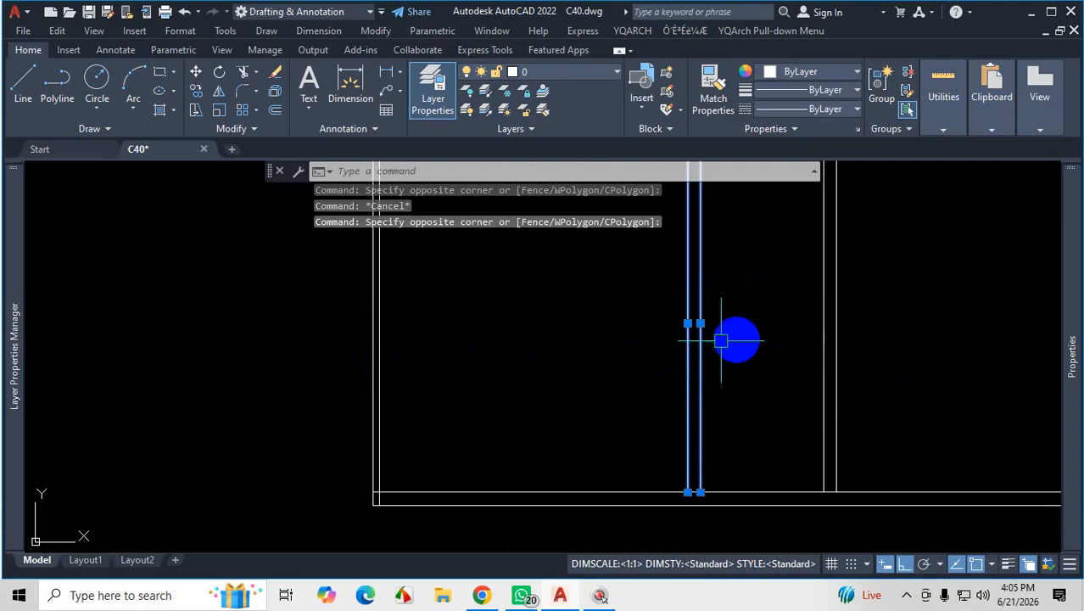
pyautogui.click(852, 323)
pyautogui.click(795, 340)
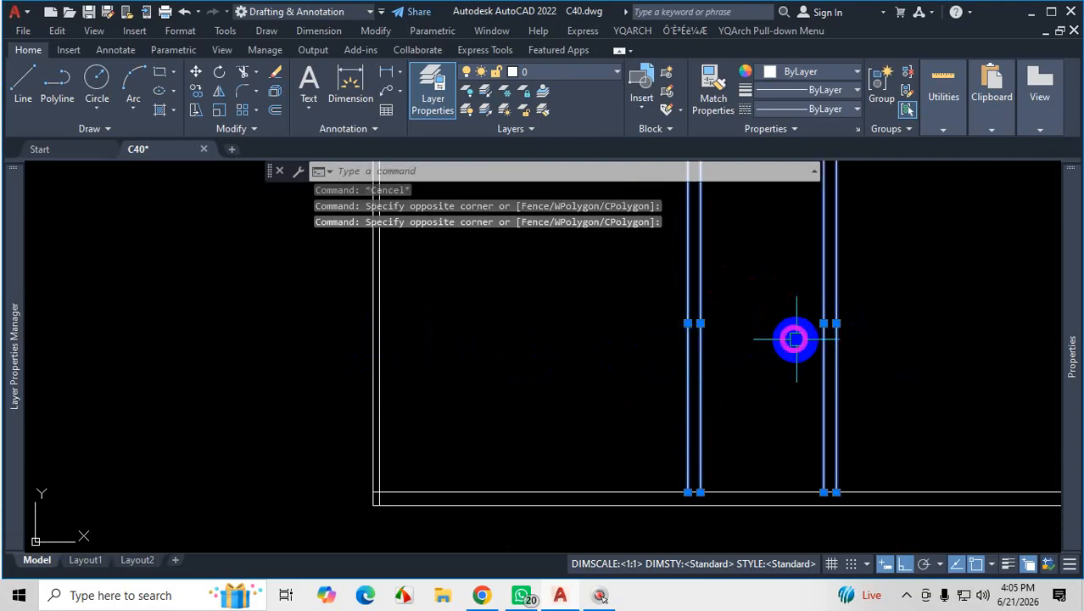
pyautogui.hotkey('ctrl', '1')
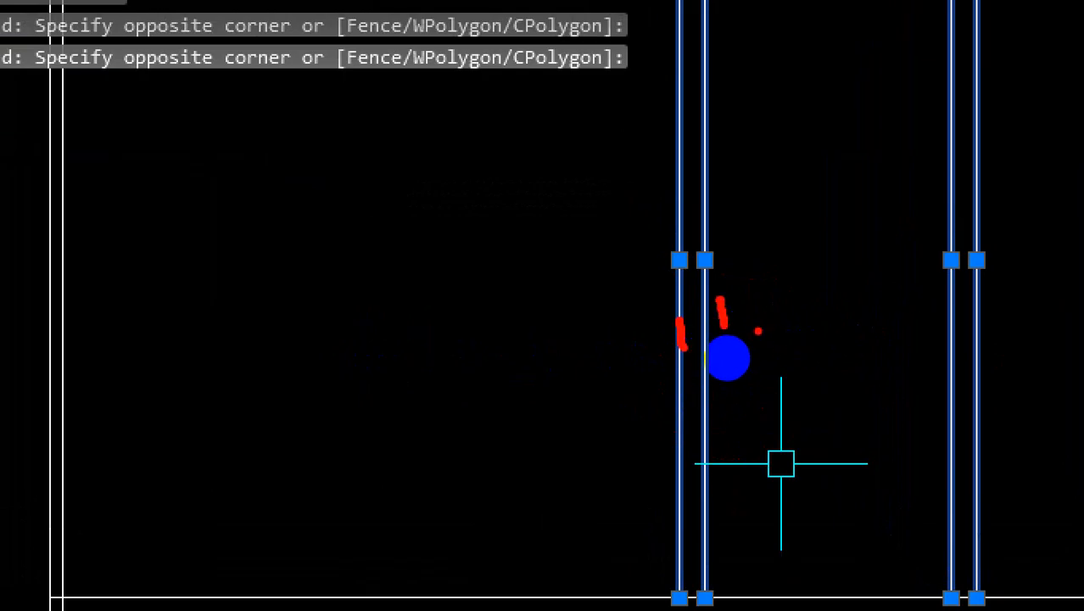
pyautogui.moveTo(679, 322); pyautogui.dragTo(774, 327)
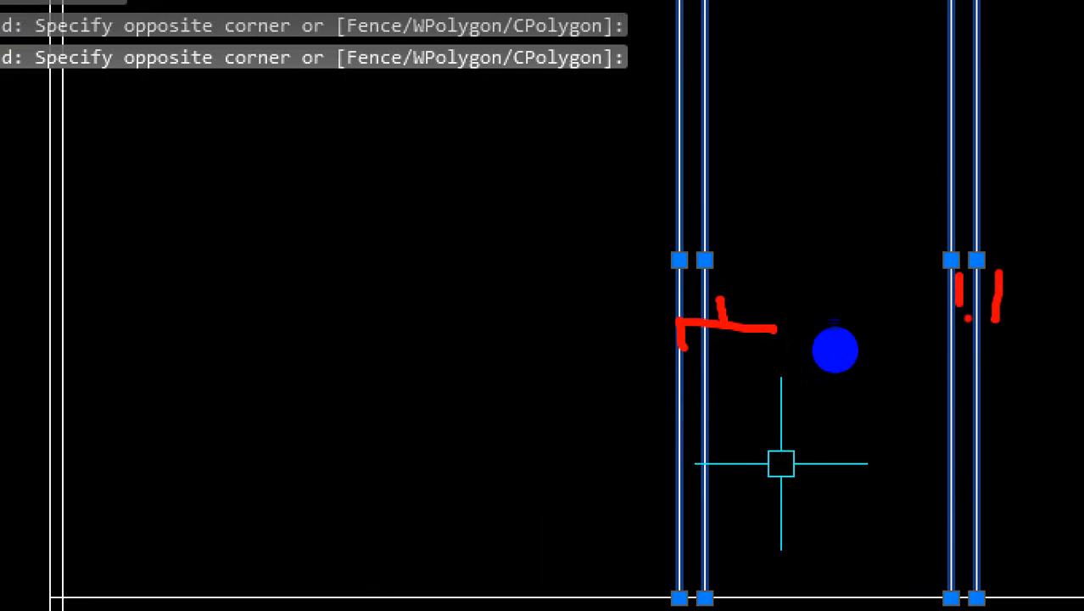
pyautogui.press('Escape')
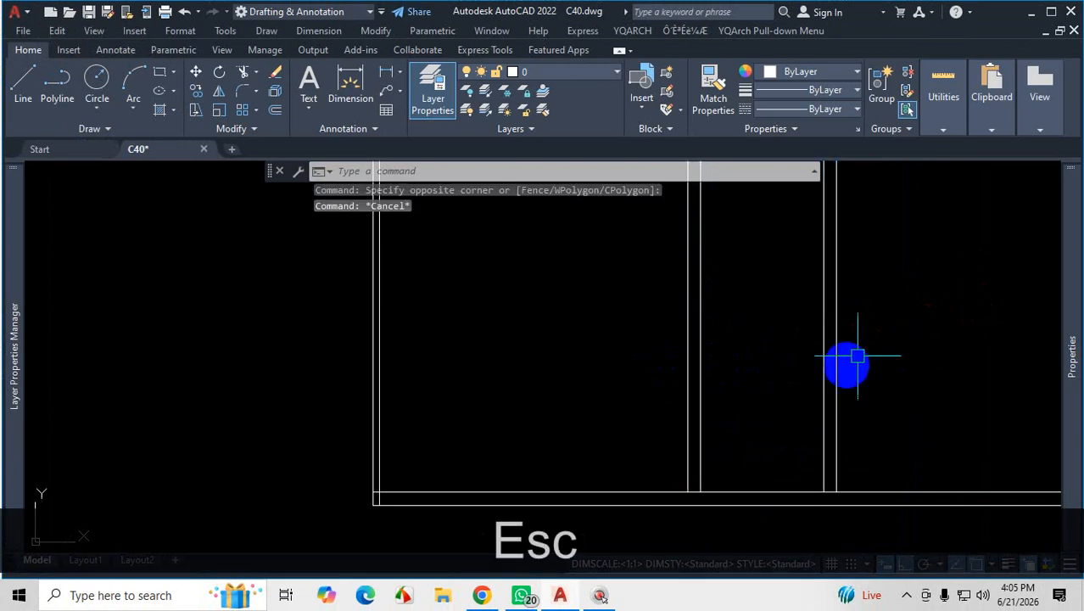
# Try to move the four lines of the two vertical bath walls 0.5" horizontally to the right
pyautogui.click(894, 310)
pyautogui.click(647, 363)
pyautogui.scroll(-1, 658, 380)
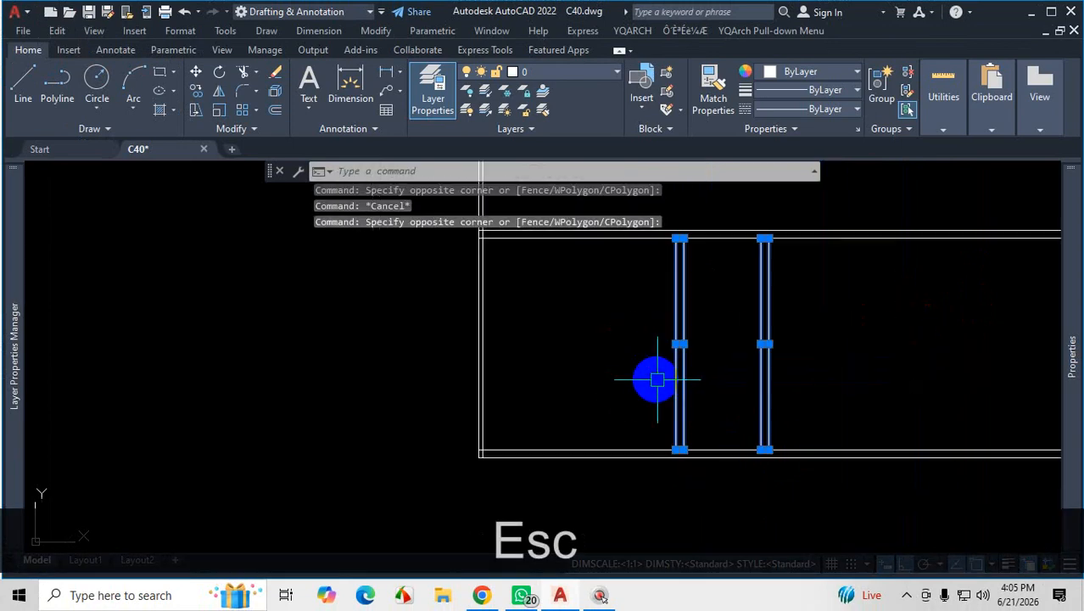
pyautogui.scroll(-2, 664, 374)
pyautogui.scroll(2, 726, 357)
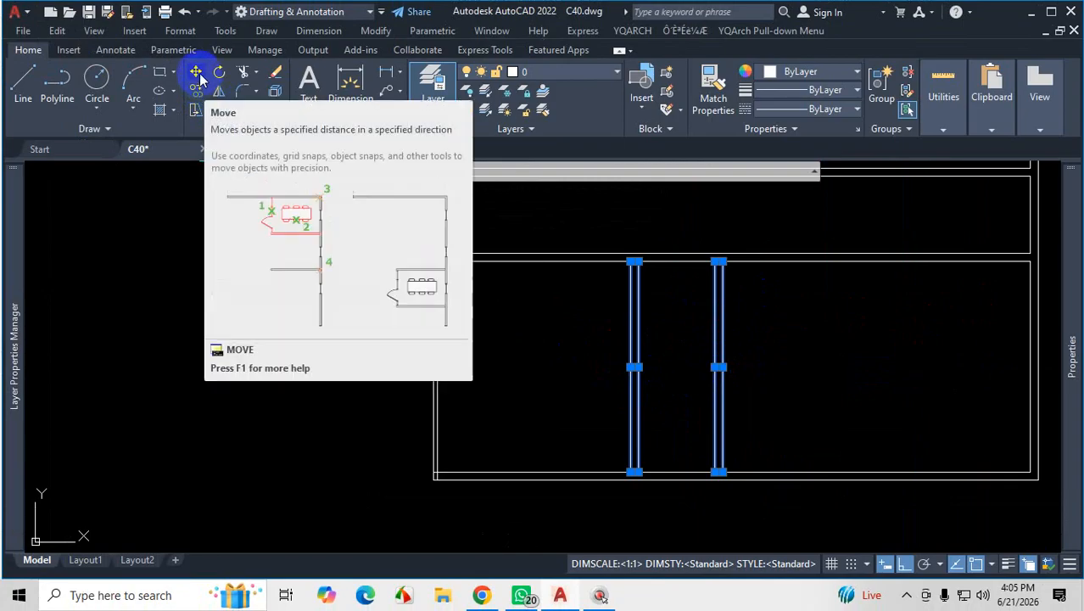
pyautogui.write('M')
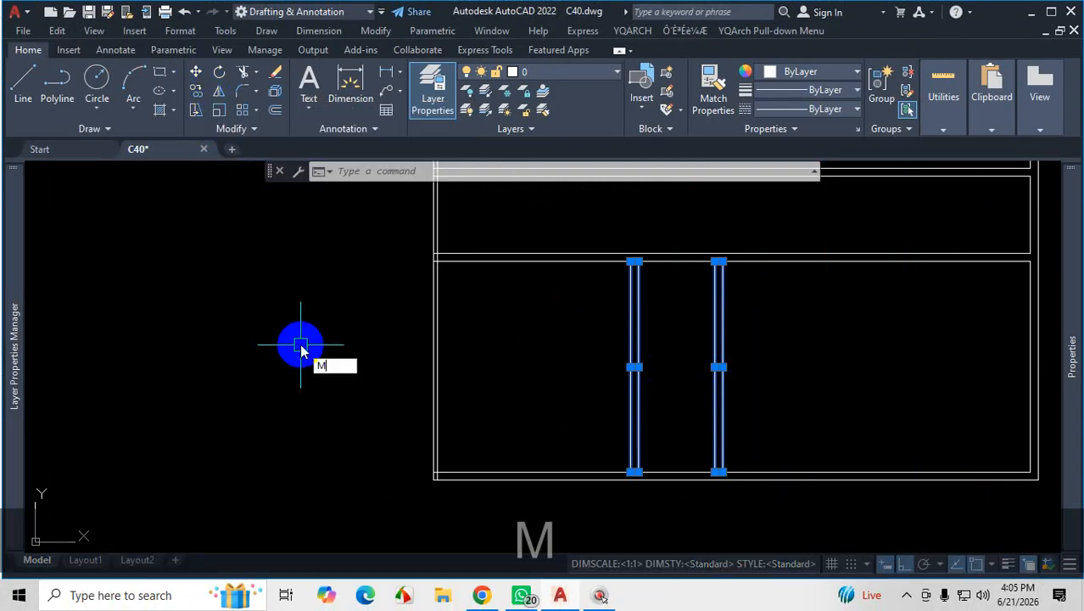
pyautogui.press('Return')
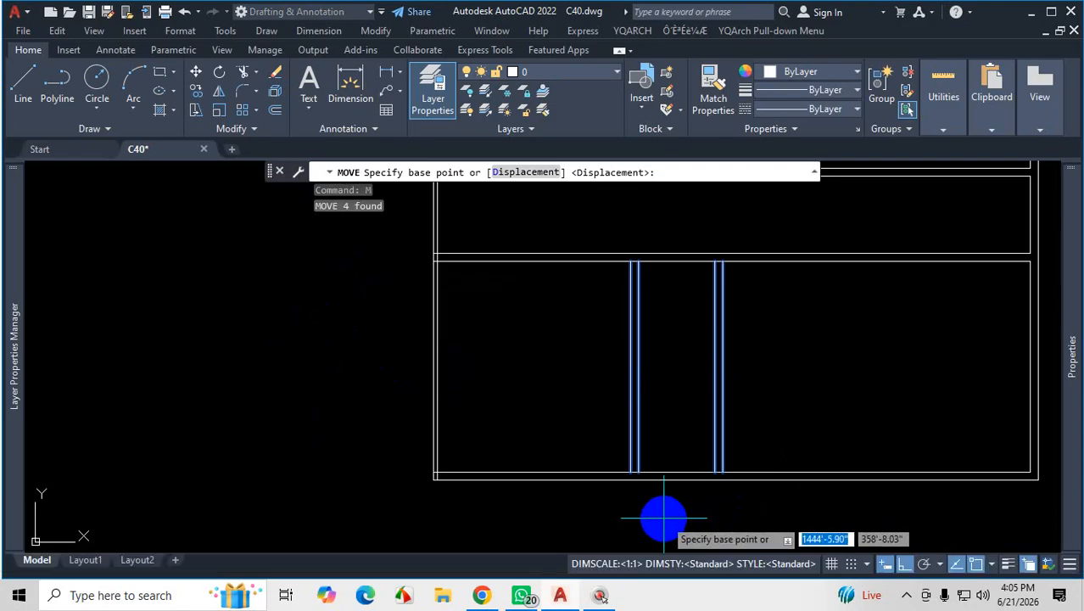
pyautogui.scroll(4, 636, 514)
pyautogui.scroll(2, 623, 414)
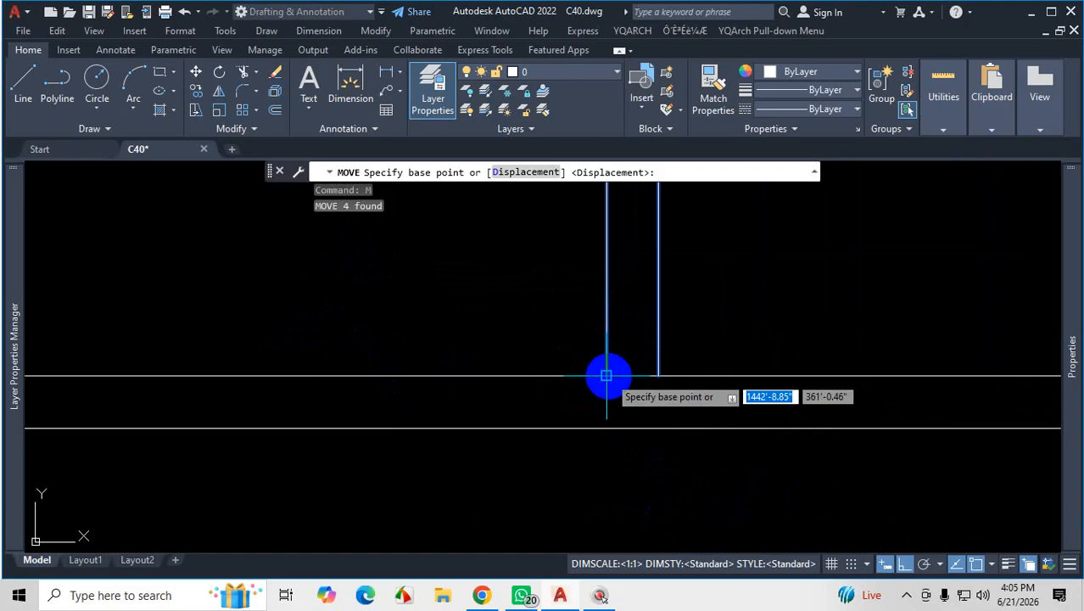
pyautogui.click(605, 375)
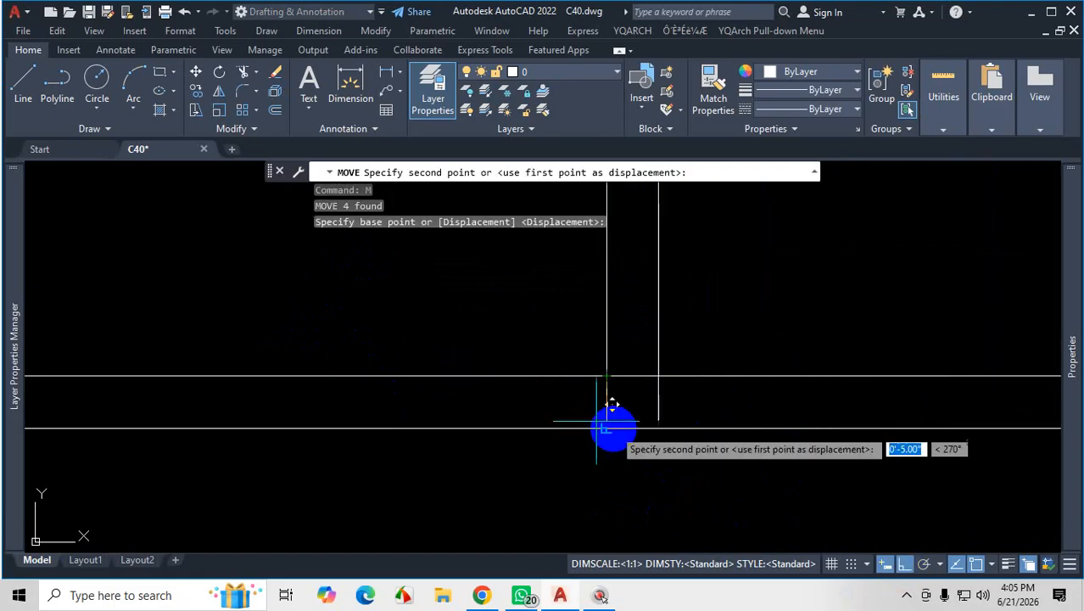
pyautogui.scroll(-3, 815, 387)
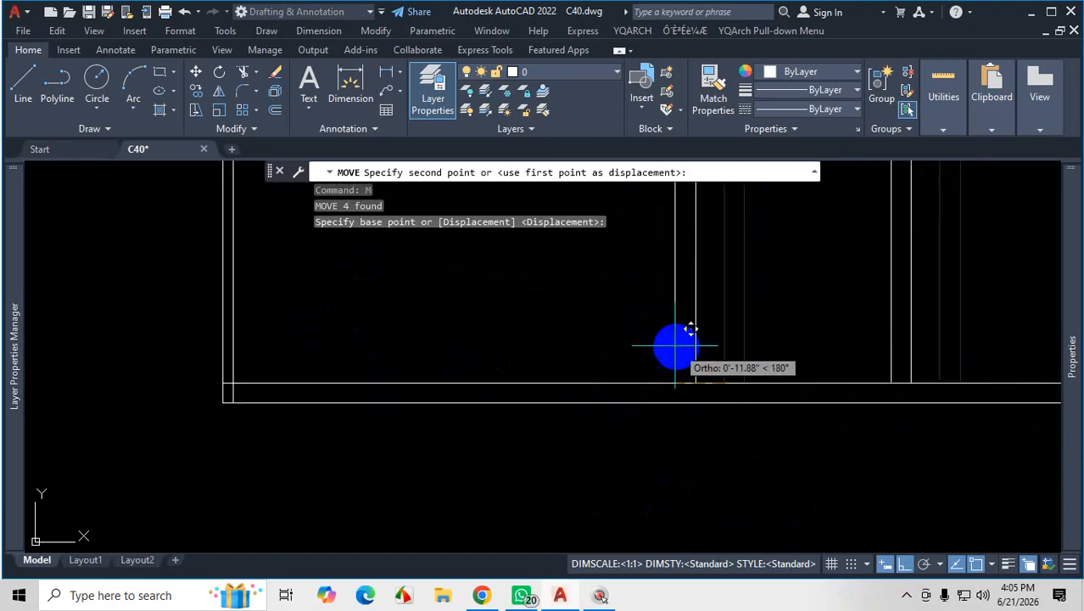
pyautogui.scroll(3, 706, 348)
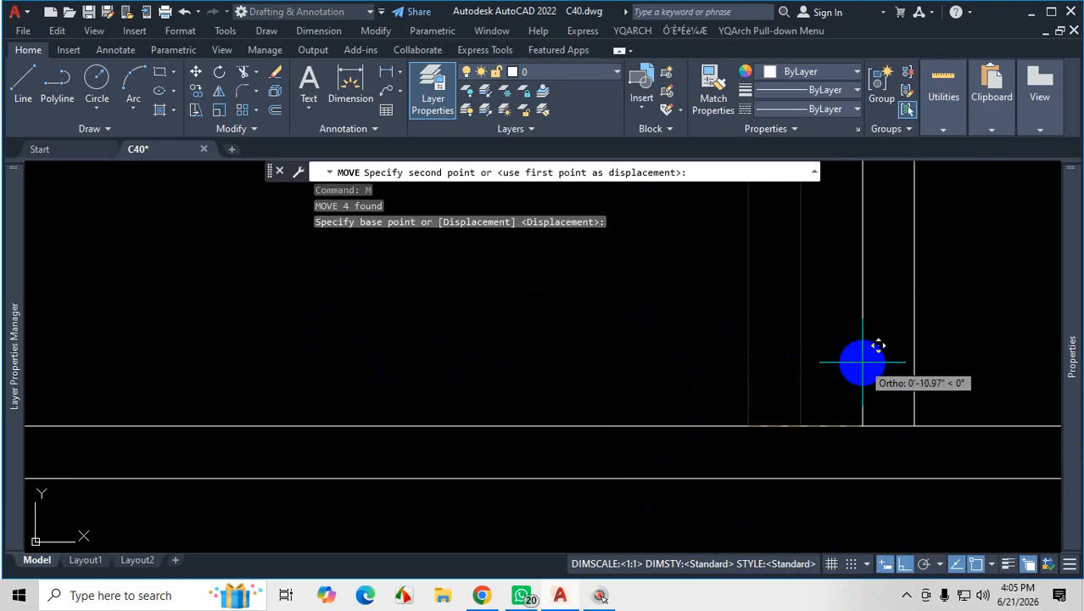
pyautogui.write('.5')
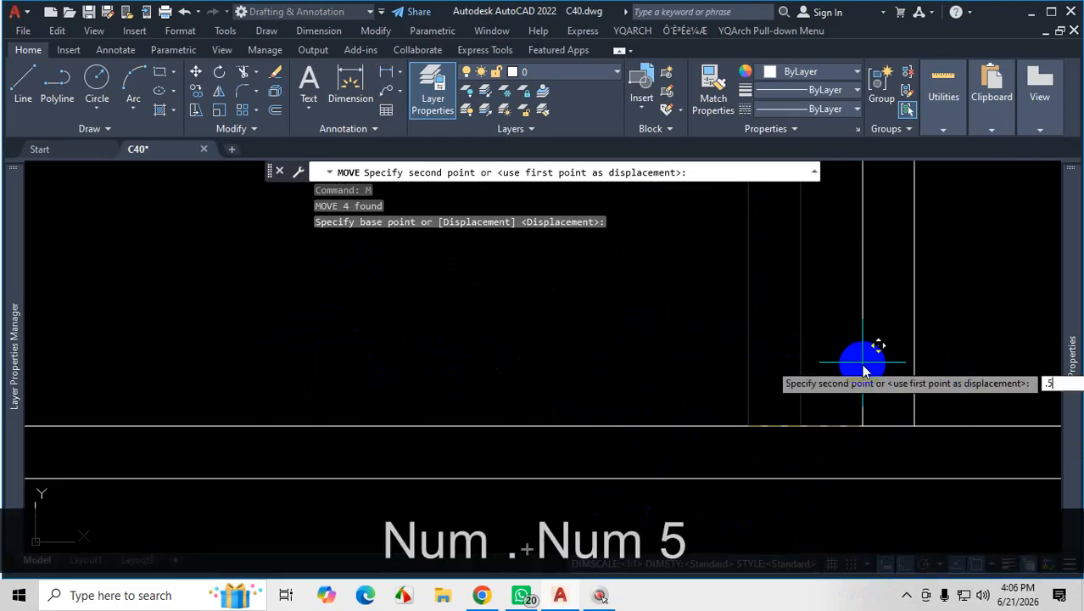
pyautogui.press('Return')
pyautogui.scroll(-3, 778, 395)
pyautogui.scroll(4, 842, 332)
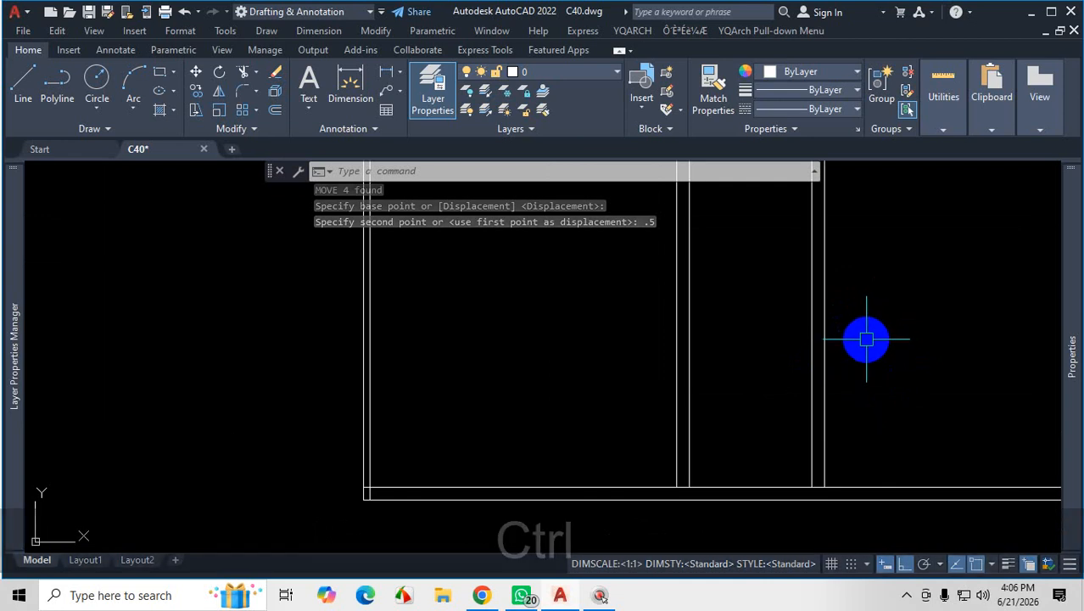
# Undo the 0.5" move of the two bath walls
pyautogui.hotkey('ctrl', 'z')
pyautogui.scroll(-3, 866, 338)
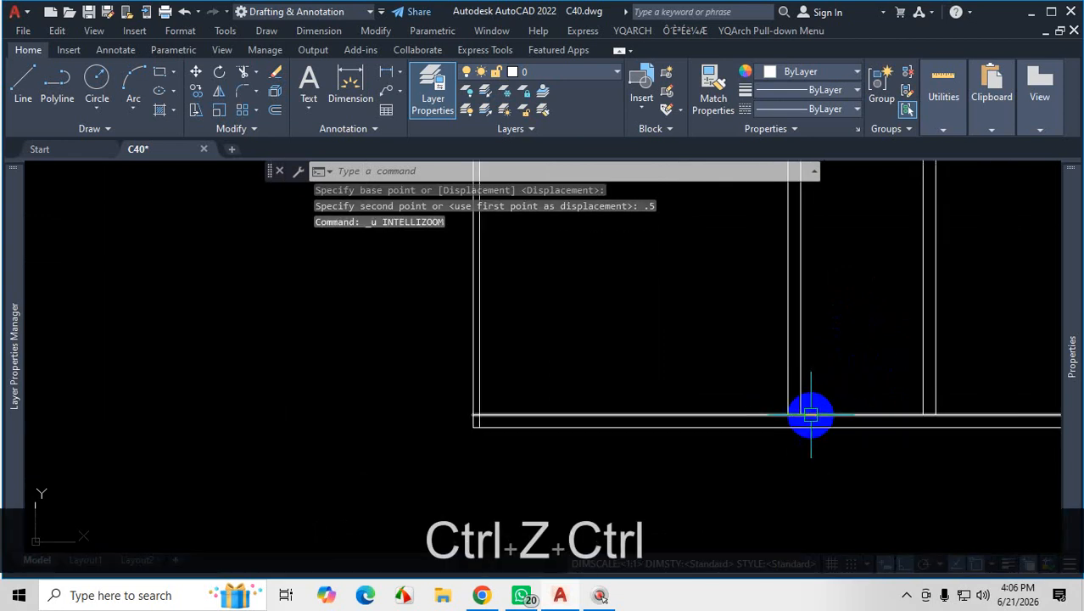
pyautogui.hotkey('ctrl', 'z')
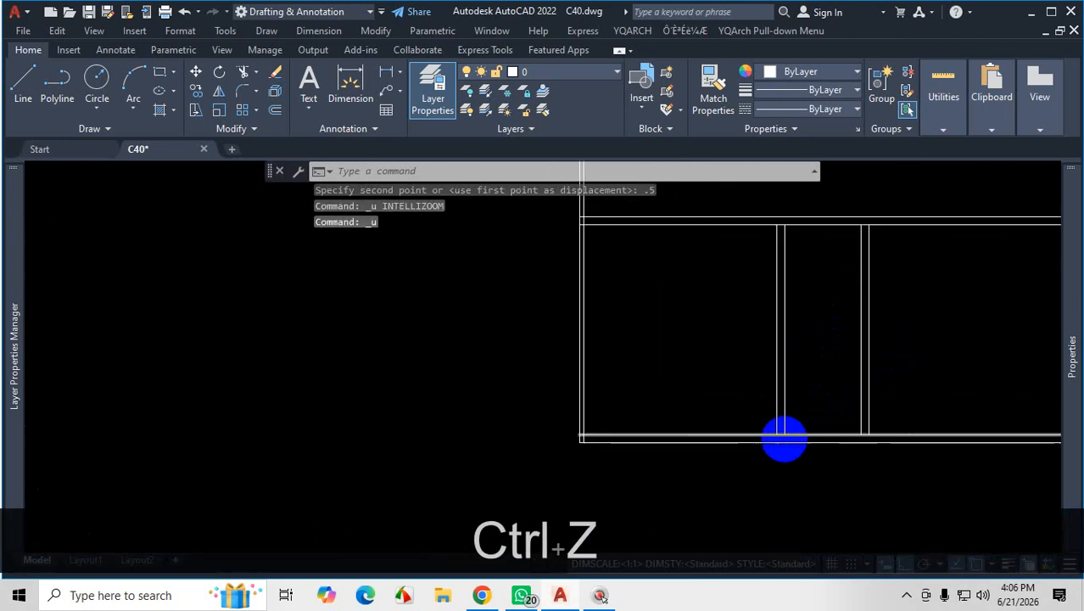
# Retry shifting both vertical bath walls 0.5" to the right, using the lower end of a wall line as base point
pyautogui.click(860, 351)
pyautogui.click(731, 380)
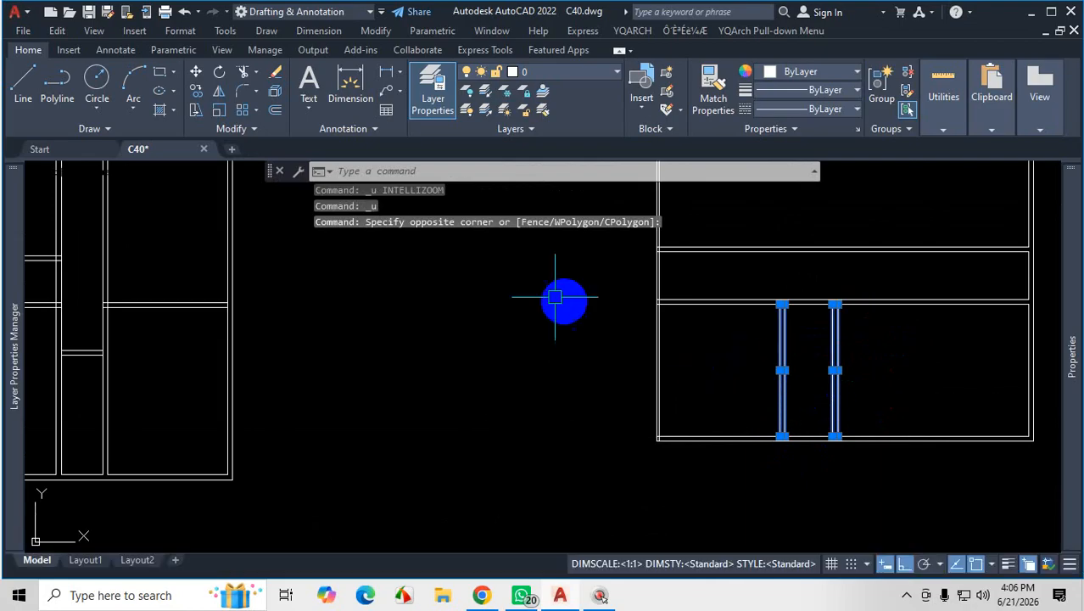
pyautogui.write('m')
pyautogui.press('Return')
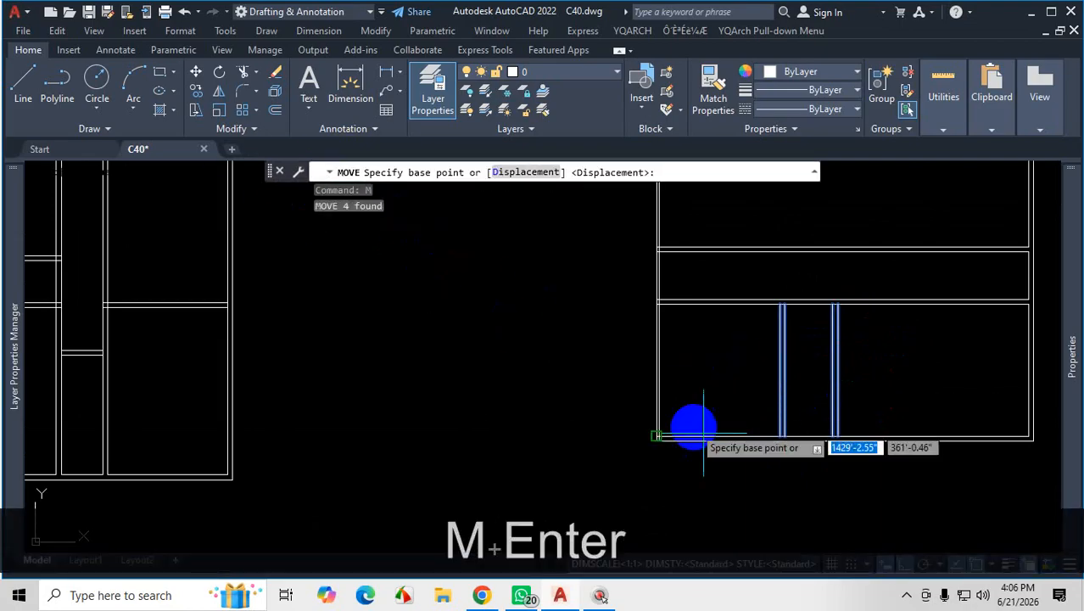
pyautogui.scroll(5, 797, 446)
pyautogui.scroll(5, 796, 444)
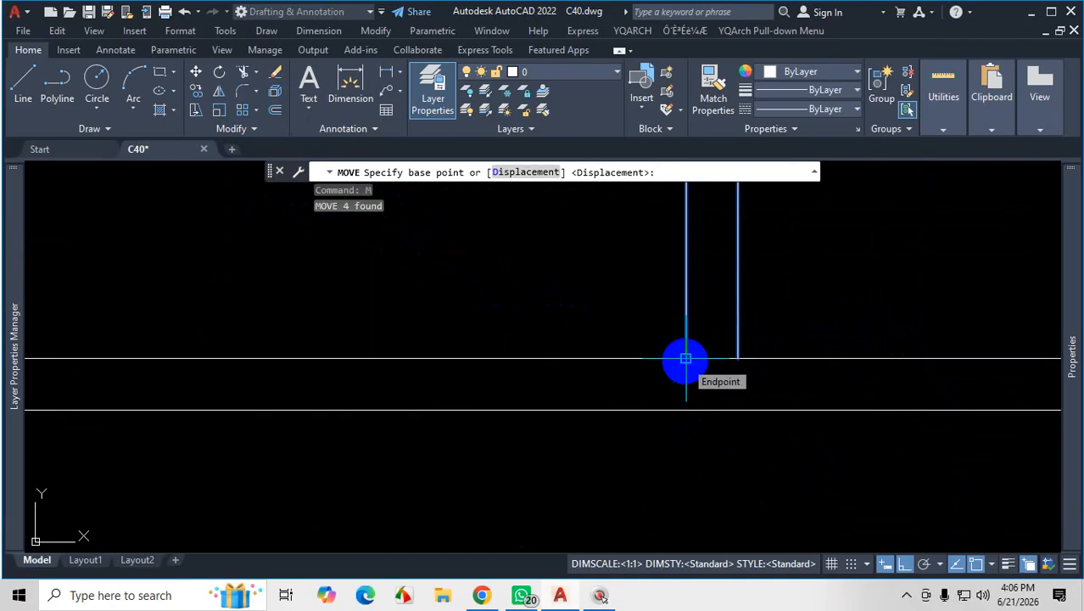
pyautogui.click(686, 358)
pyautogui.scroll(-2, 758, 358)
pyautogui.scroll(4, 711, 368)
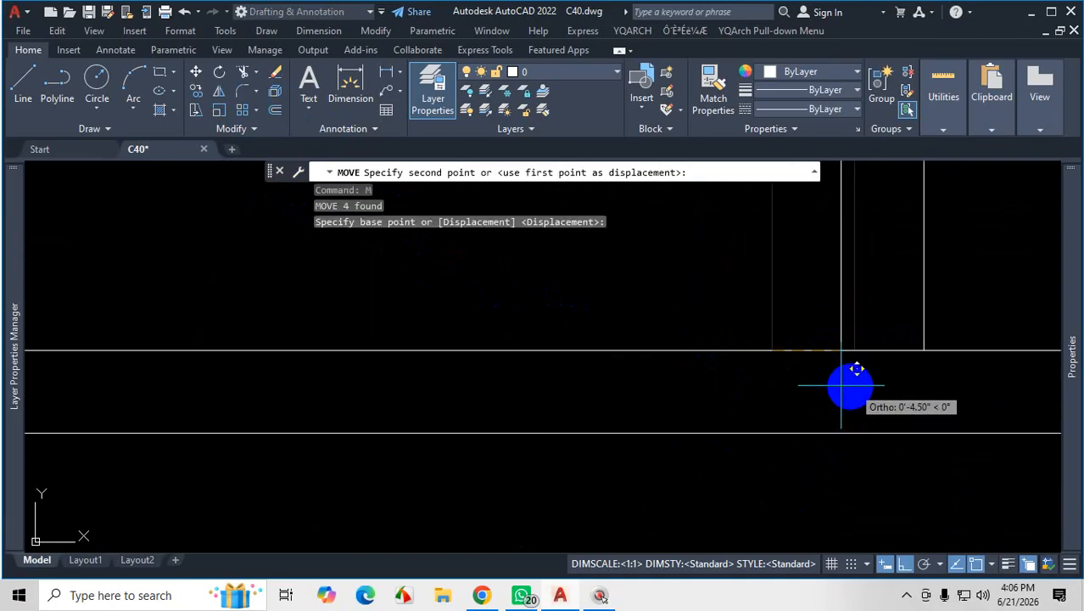
pyautogui.scroll(-4, 740, 380)
pyautogui.scroll(2, 840, 366)
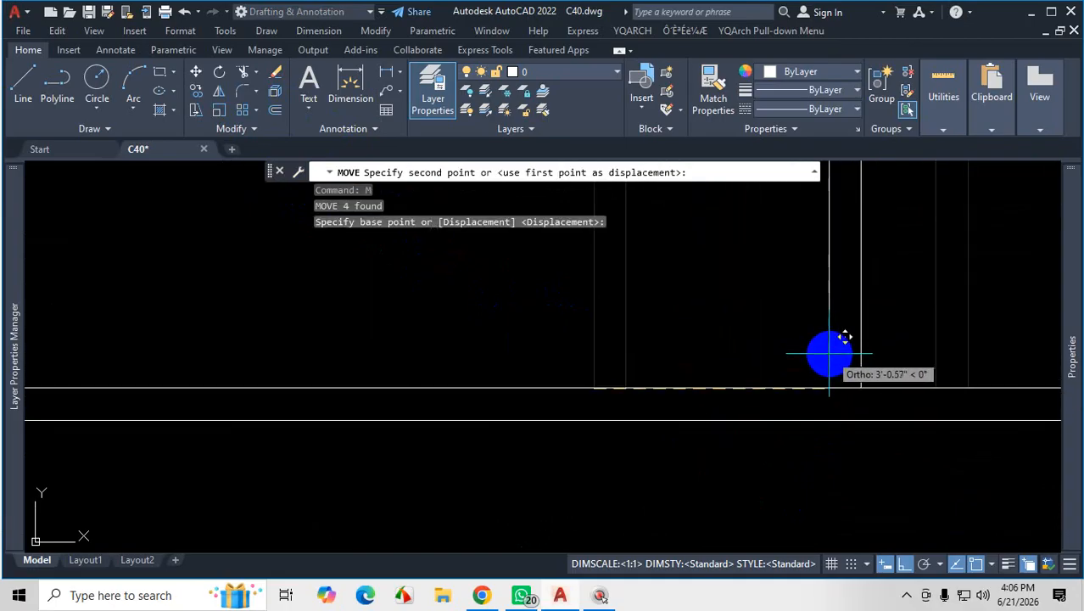
pyautogui.write('.5')
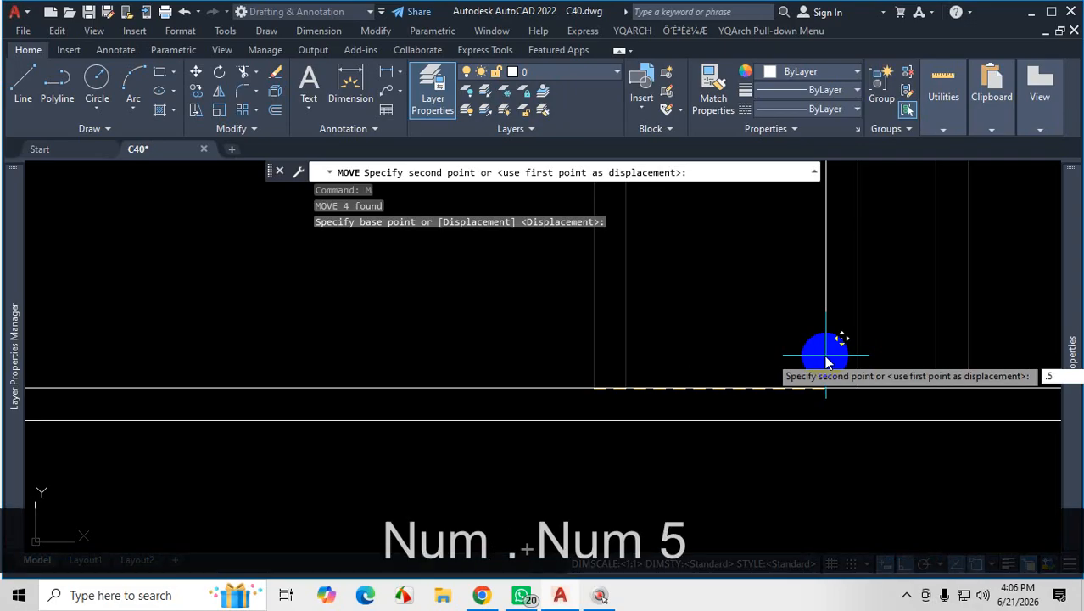
pyautogui.press('Return')
pyautogui.scroll(-5, 798, 365)
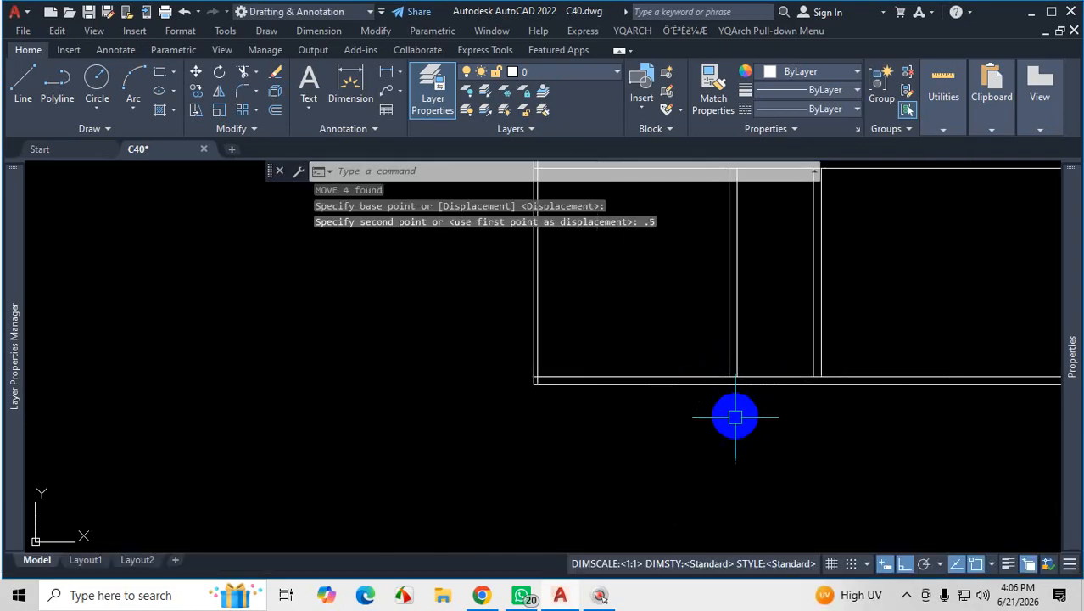
# Undo the repeated shift of the bath walls
pyautogui.press('Escape')
pyautogui.hotkey('ctrl', 'z')
pyautogui.hotkey('ctrl', 'z')
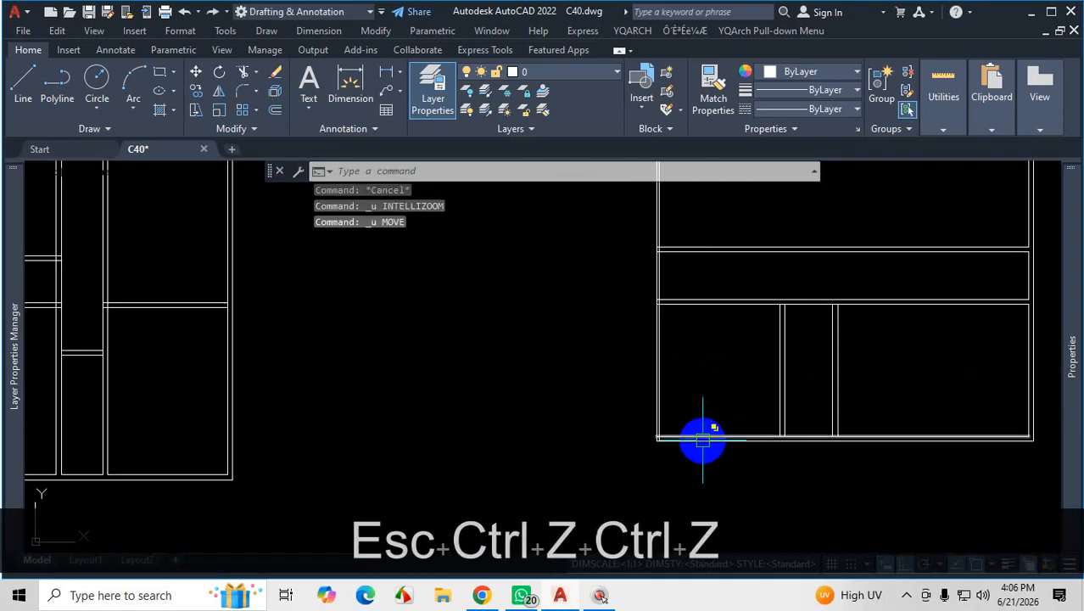
pyautogui.scroll(5, 613, 427)
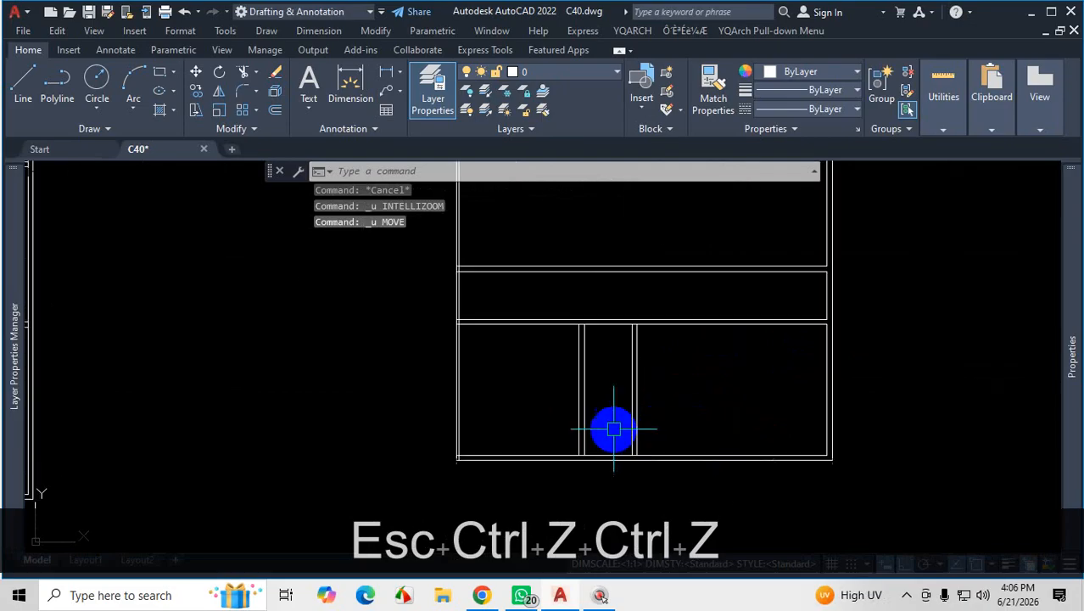
pyautogui.scroll(-2, 656, 421)
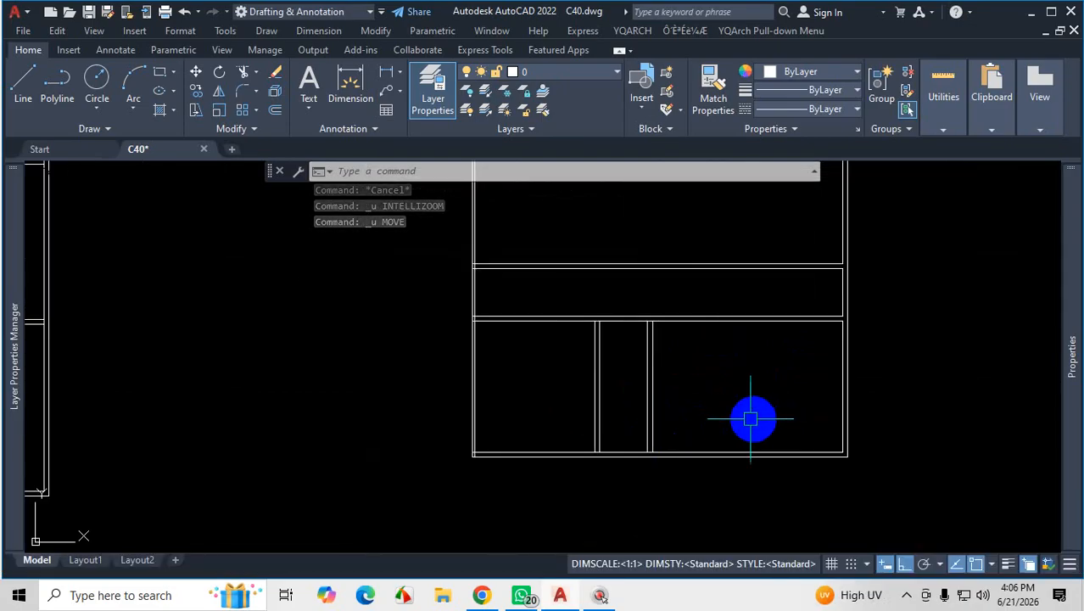
pyautogui.scroll(2, 590, 422)
pyautogui.scroll(-1, 631, 409)
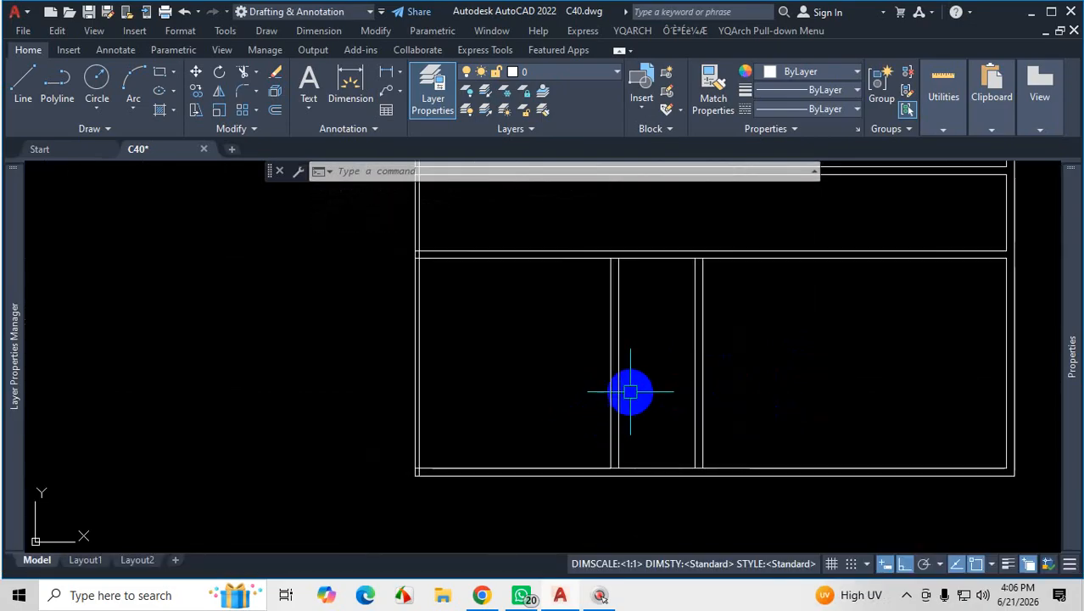
pyautogui.hotkey('ctrl', '1')
pyautogui.click(615, 314)
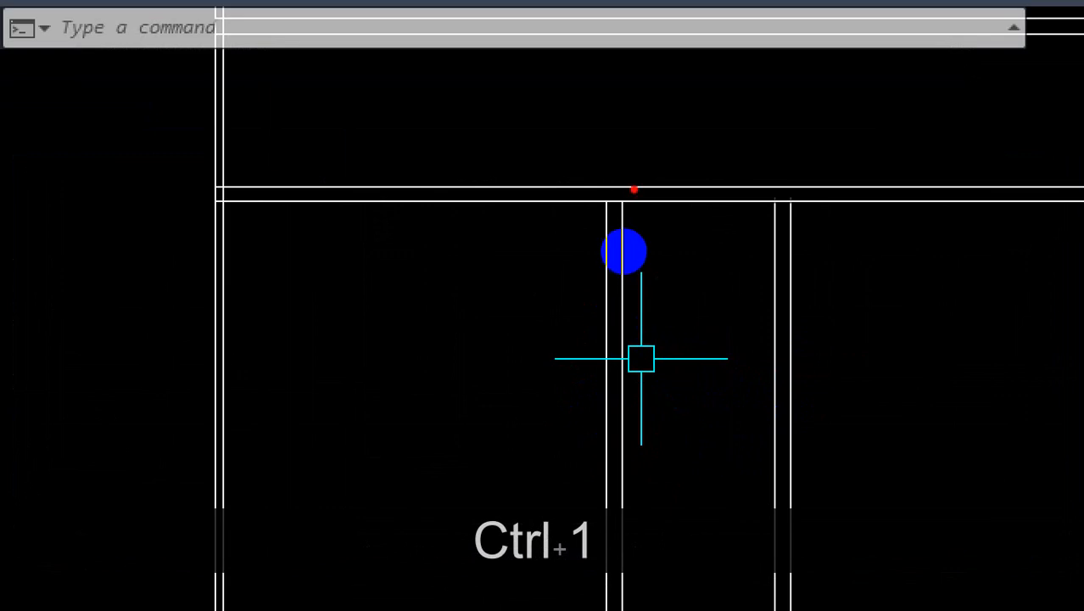
pyautogui.moveTo(634, 188); pyautogui.dragTo(533, 185)
pyautogui.moveTo(612, 201); pyautogui.dragTo(457, 202)
pyautogui.hotkey('ctrl', '1')
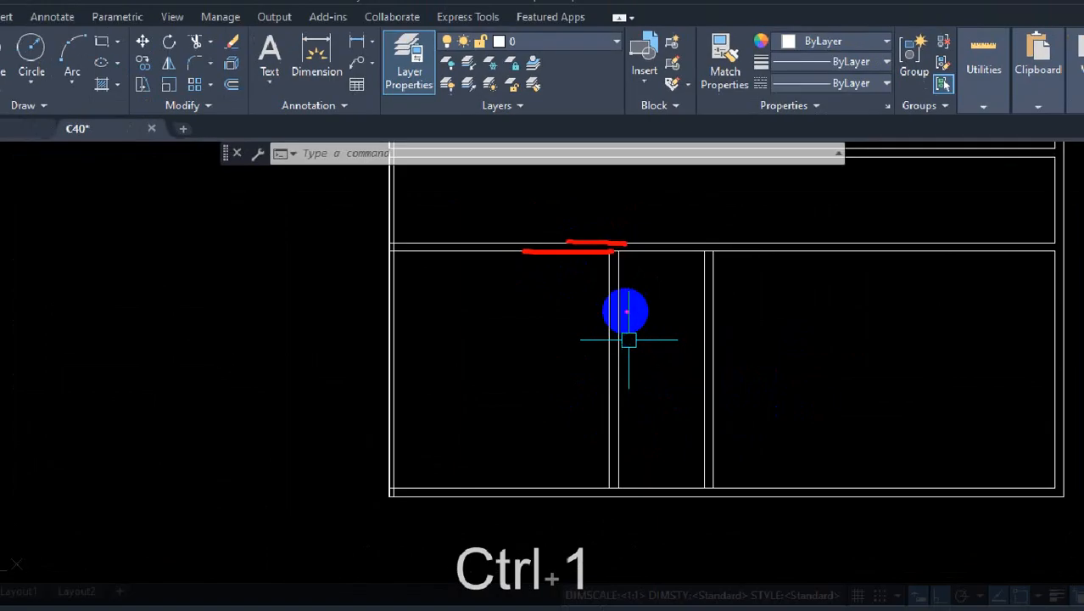
pyautogui.press('Escape')
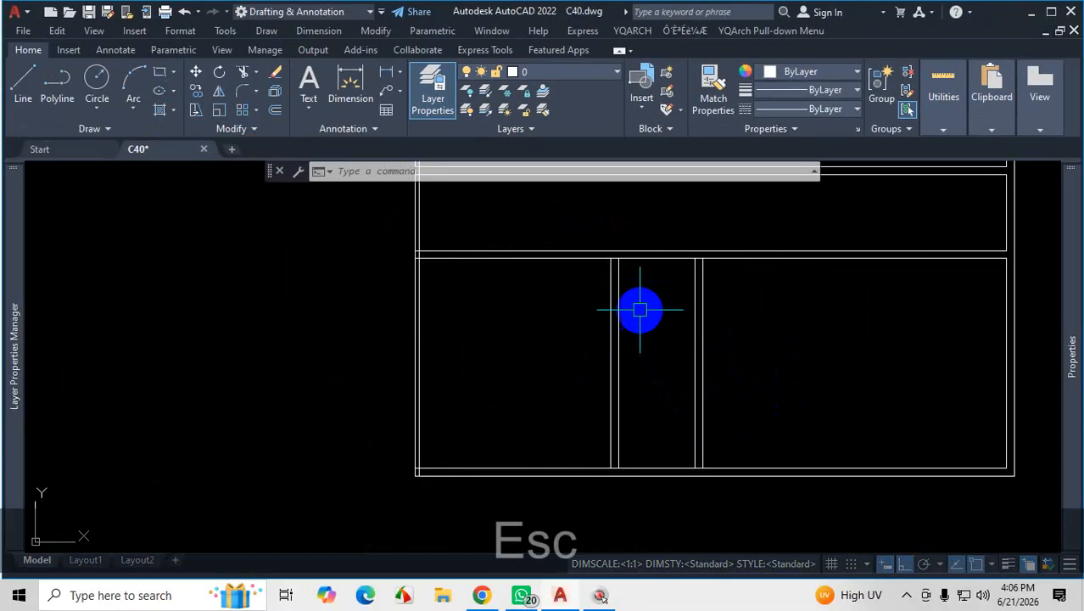
pyautogui.scroll(2, 640, 309)
pyautogui.scroll(-3, 654, 375)
pyautogui.scroll(3, 648, 356)
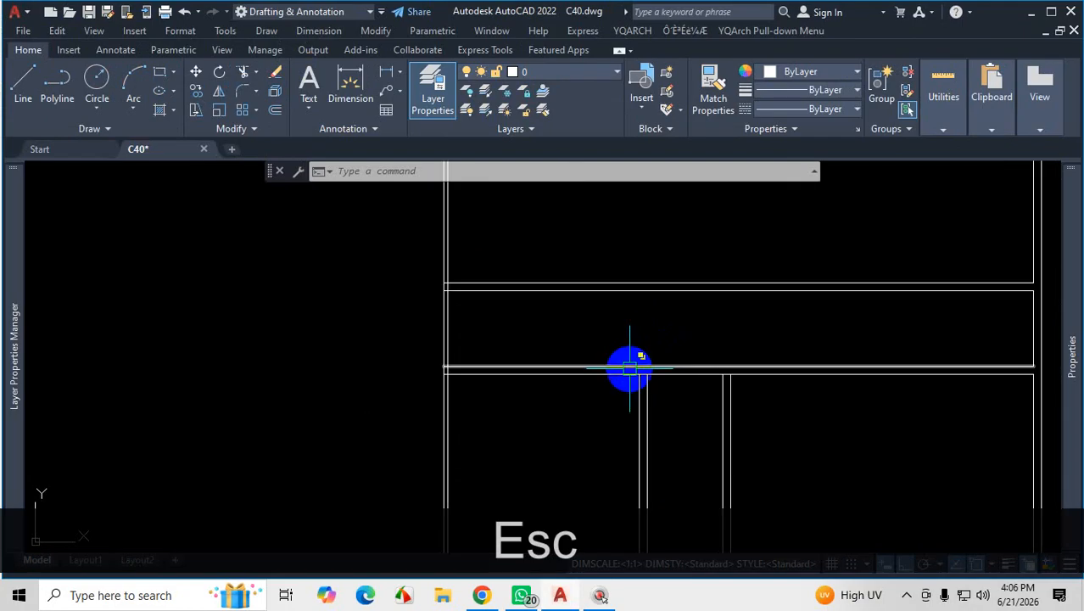
pyautogui.scroll(2, 639, 370)
pyautogui.hotkey('ctrl', '1')
pyautogui.click(657, 404)
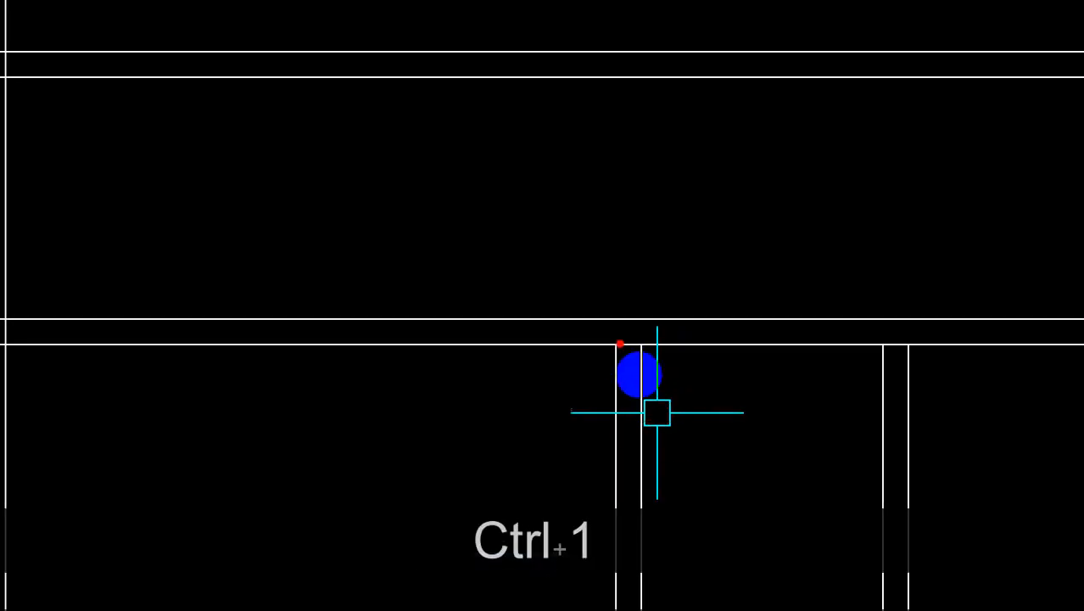
pyautogui.moveTo(619, 344)
pyautogui.mouseDown()
pyautogui.moveTo(636, 73)
pyautogui.moveTo(651, 230)
pyautogui.moveTo(675, 82)
pyautogui.mouseUp()
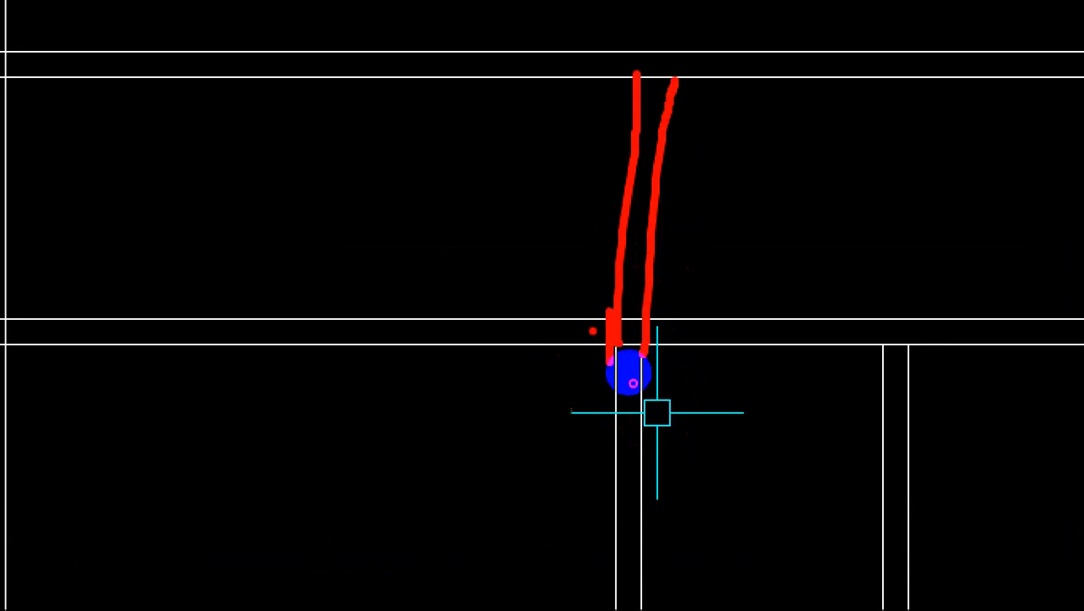
pyautogui.moveTo(554, 297); pyautogui.dragTo(496, 370)
pyautogui.moveTo(502, 306); pyautogui.dragTo(546, 359)
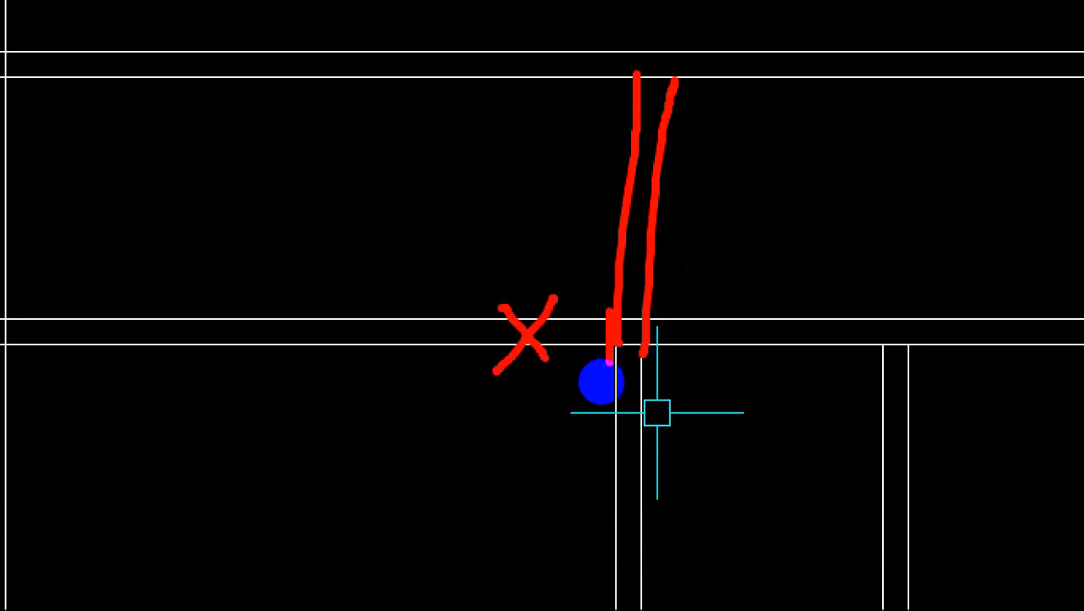
pyautogui.press('Escape')
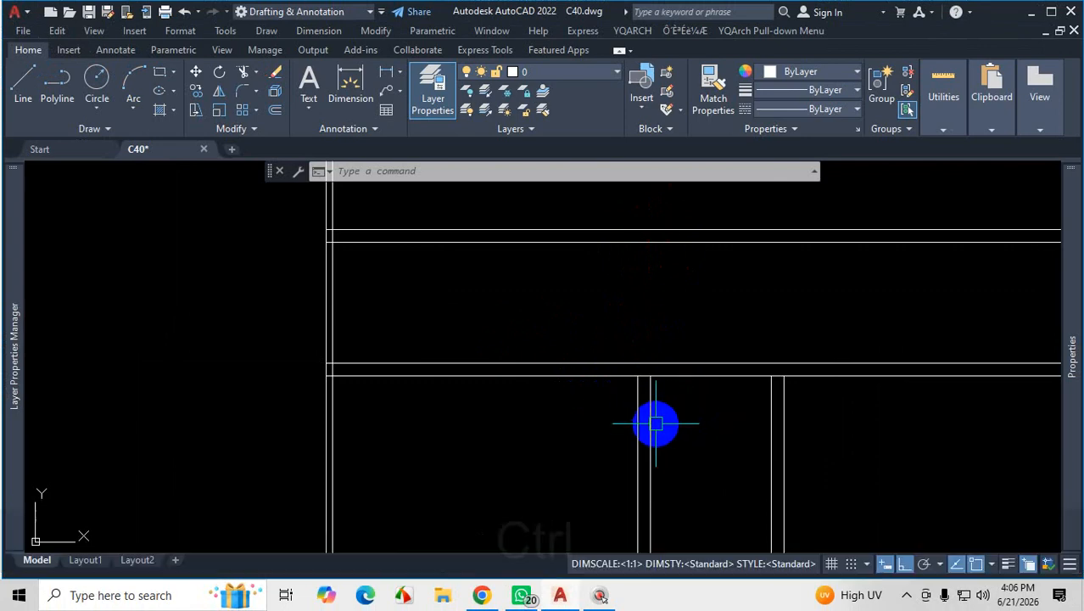
pyautogui.hotkey('ctrl', '1')
pyautogui.click(651, 415)
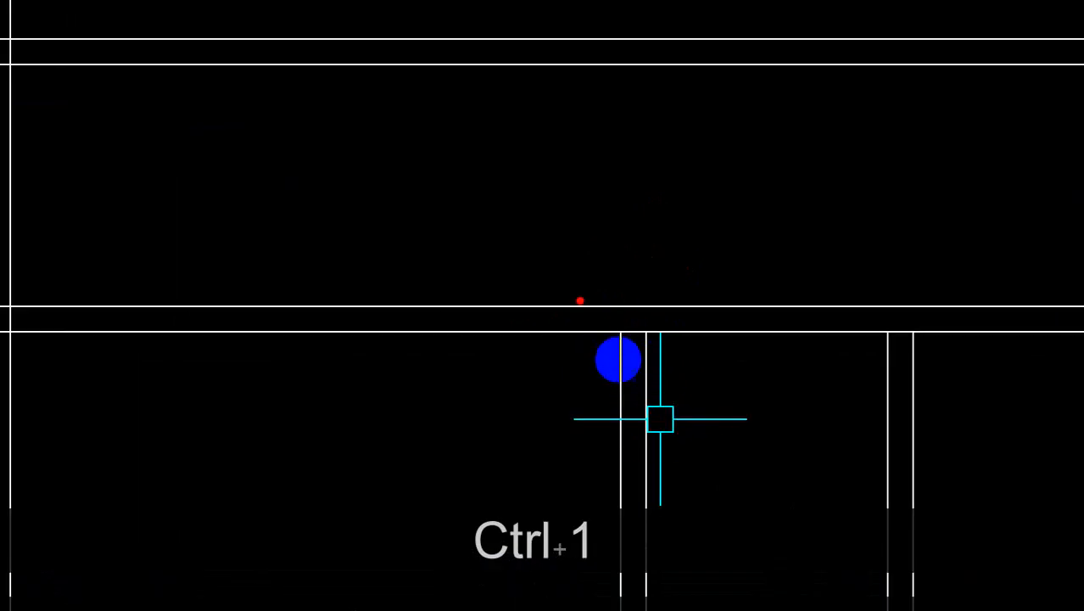
pyautogui.moveTo(622, 333); pyautogui.dragTo(642, 61)
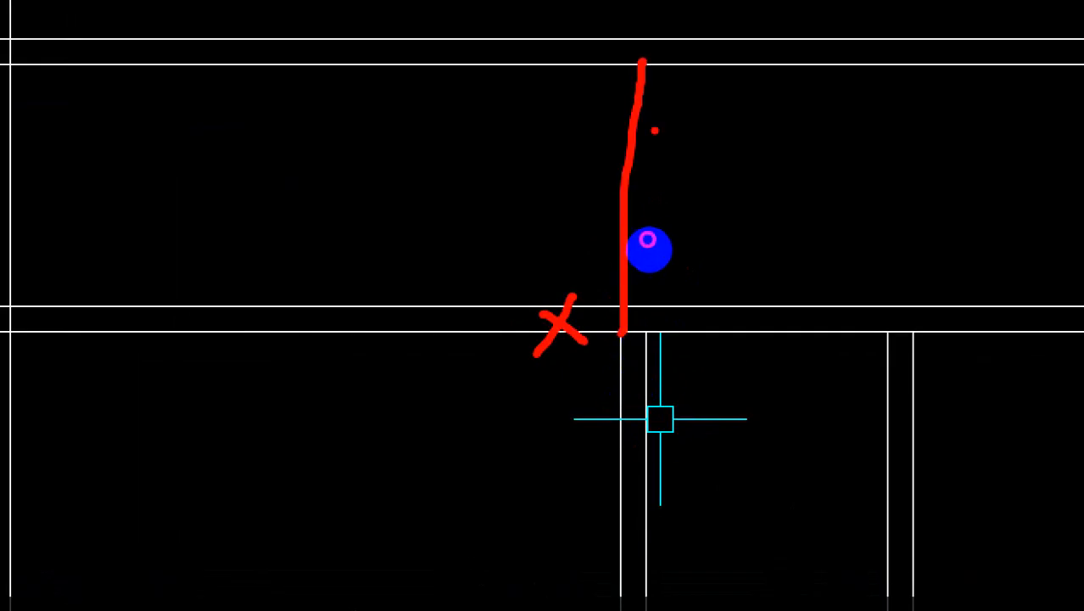
pyautogui.moveTo(650, 323); pyautogui.dragTo(667, 65)
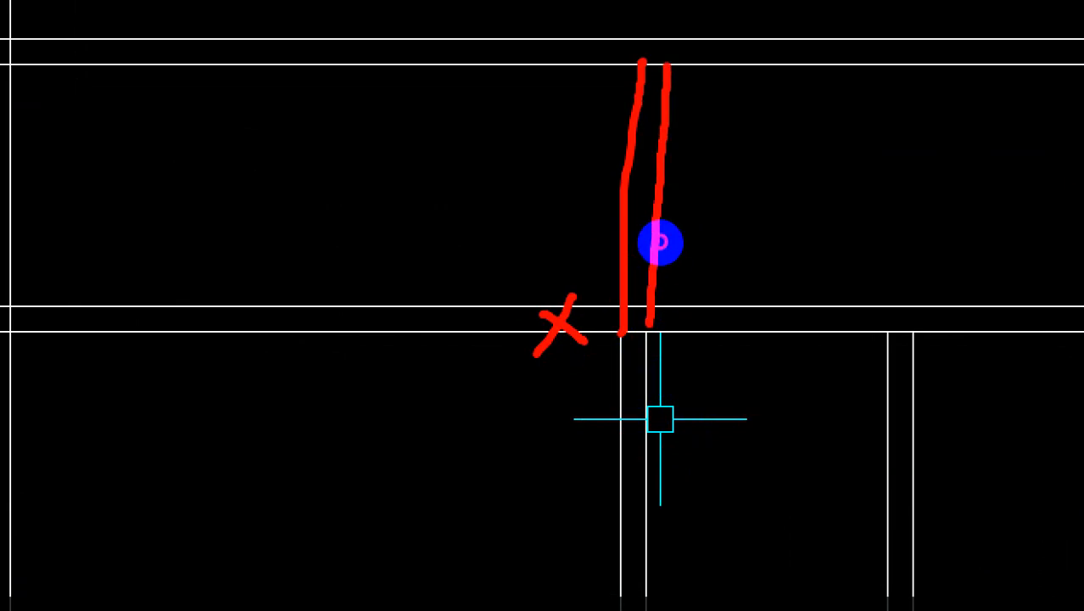
pyautogui.press('Escape')
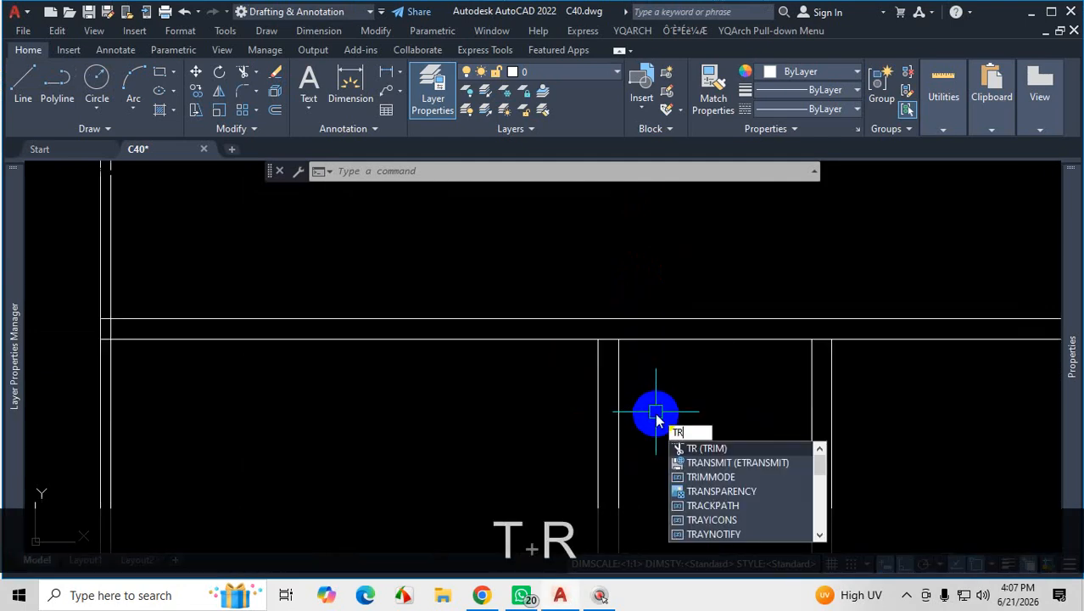
# Trim the lower line of the horizontal wall between the kitchen's outer wall and the first vertical bath wall
pyautogui.press('Return')
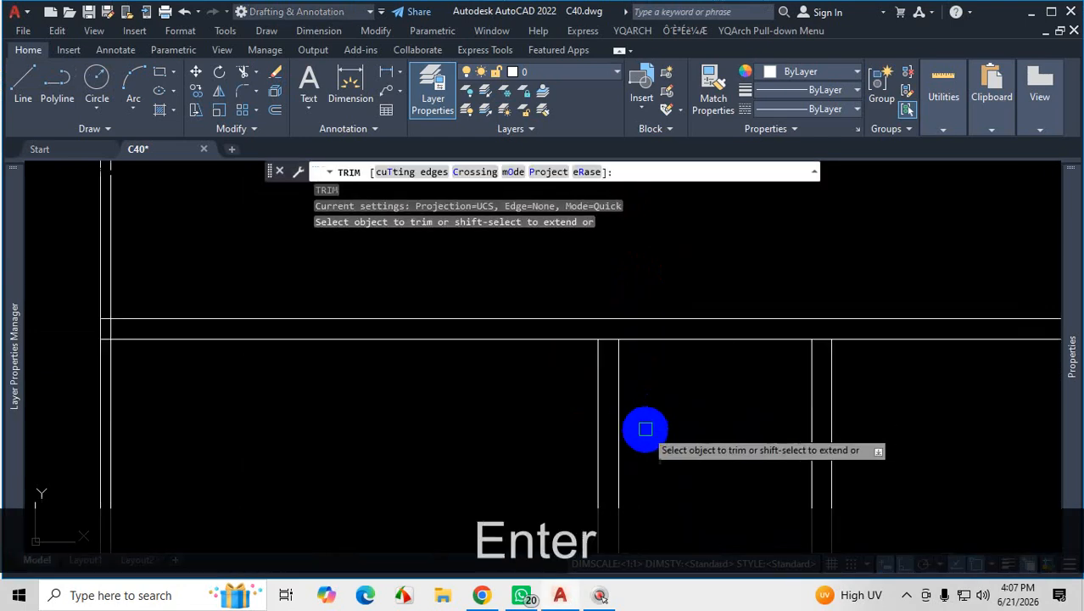
pyautogui.click(524, 343)
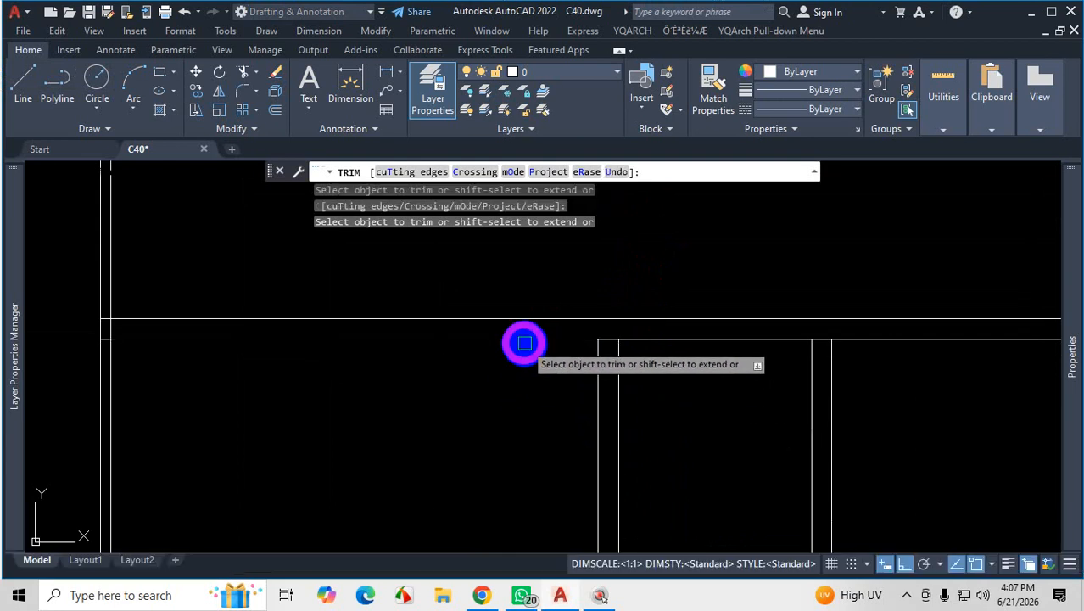
pyautogui.scroll(4, 556, 351)
pyautogui.scroll(-3, 658, 383)
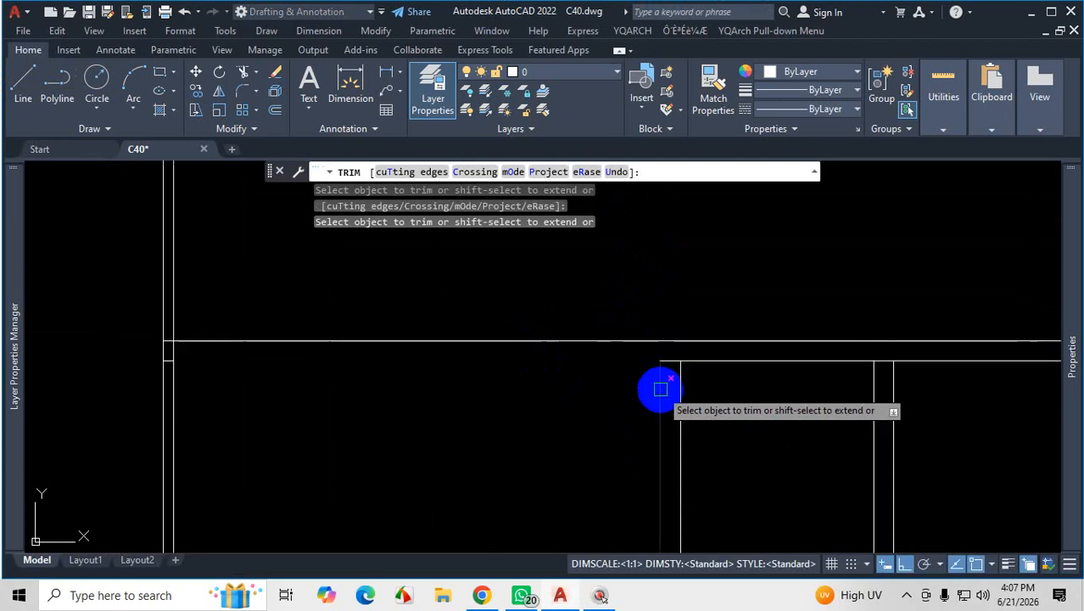
pyautogui.scroll(-2, 487, 345)
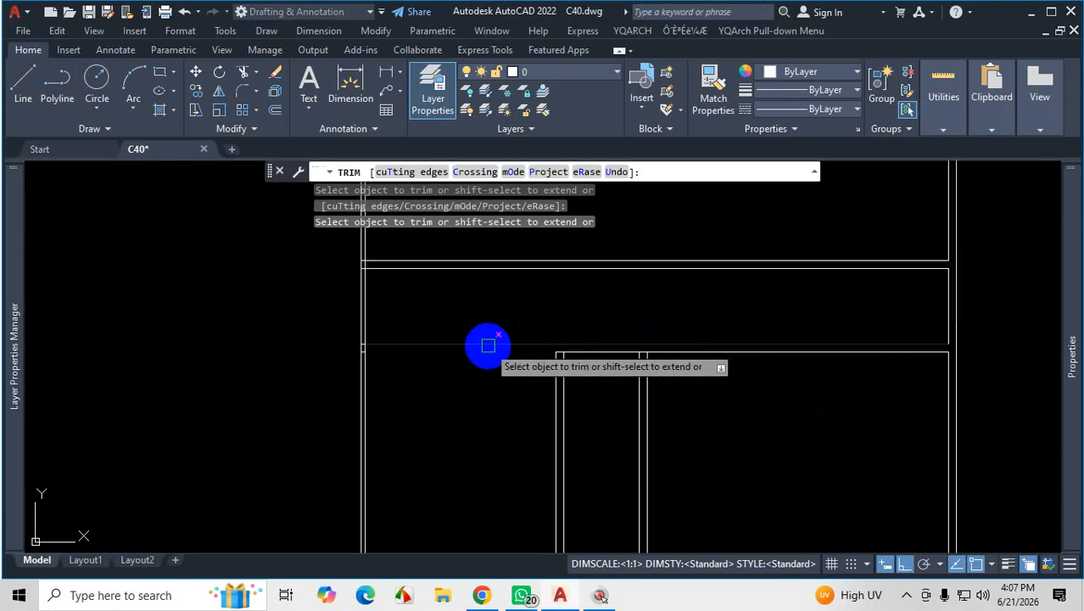
pyautogui.scroll(2, 488, 345)
pyautogui.press('Escape')
pyautogui.hotkey('ctrl', '1')
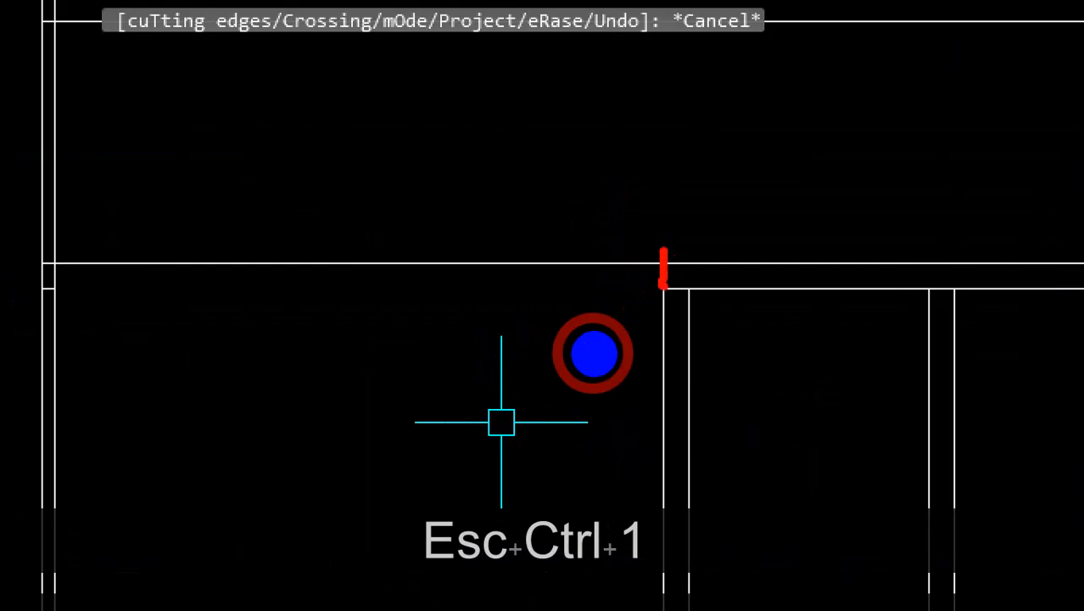
pyautogui.moveTo(593, 353)
pyautogui.mouseDown()
pyautogui.moveTo(595, 309)
pyautogui.moveTo(591, 358)
pyautogui.mouseUp()
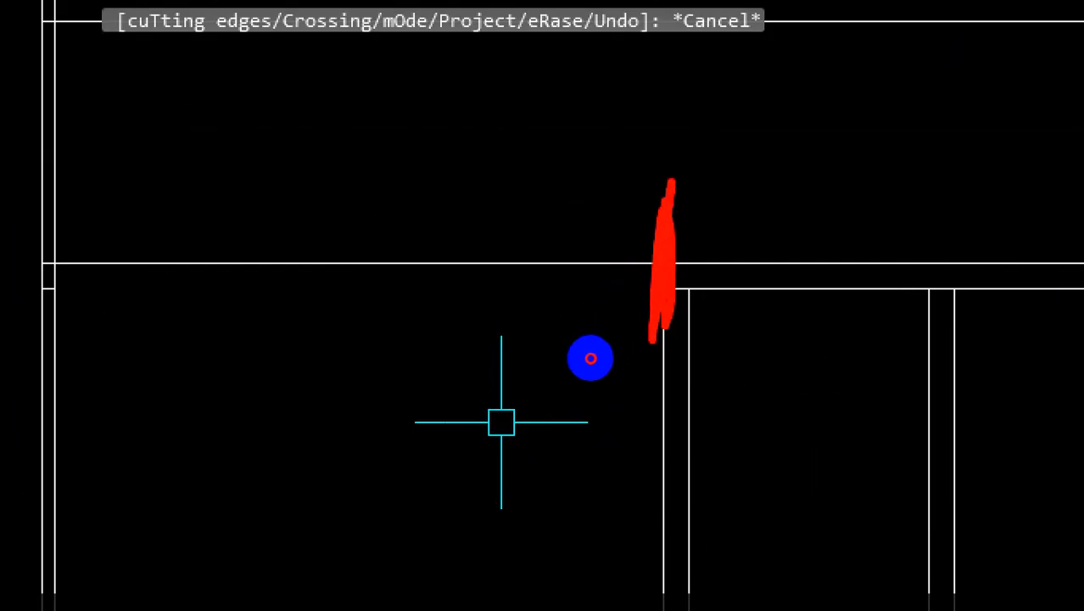
pyautogui.press('Escape')
pyautogui.scroll(2, 594, 367)
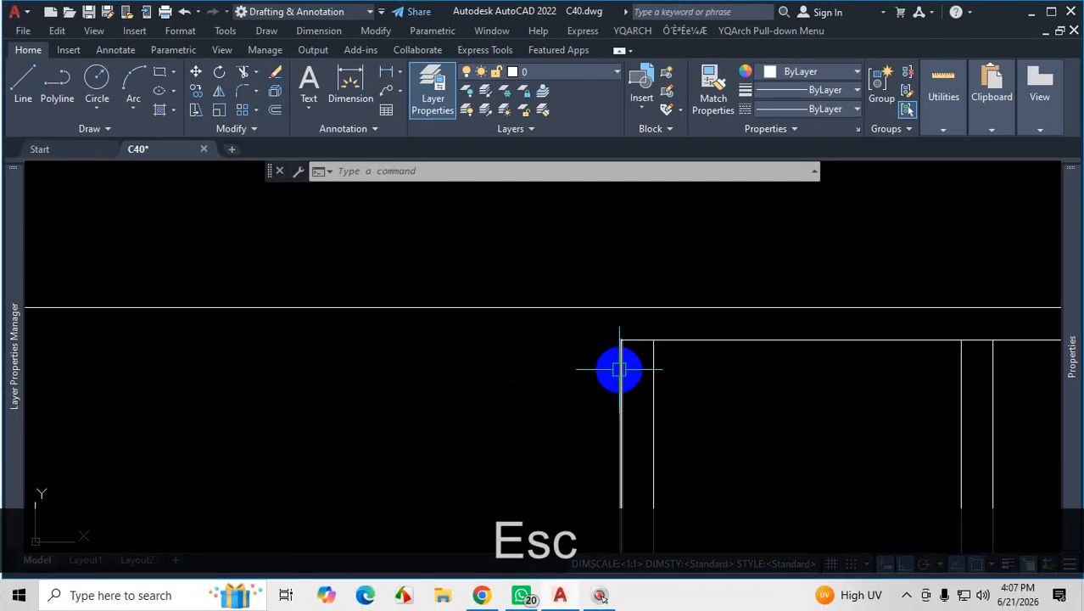
pyautogui.scroll(-2, 625, 293)
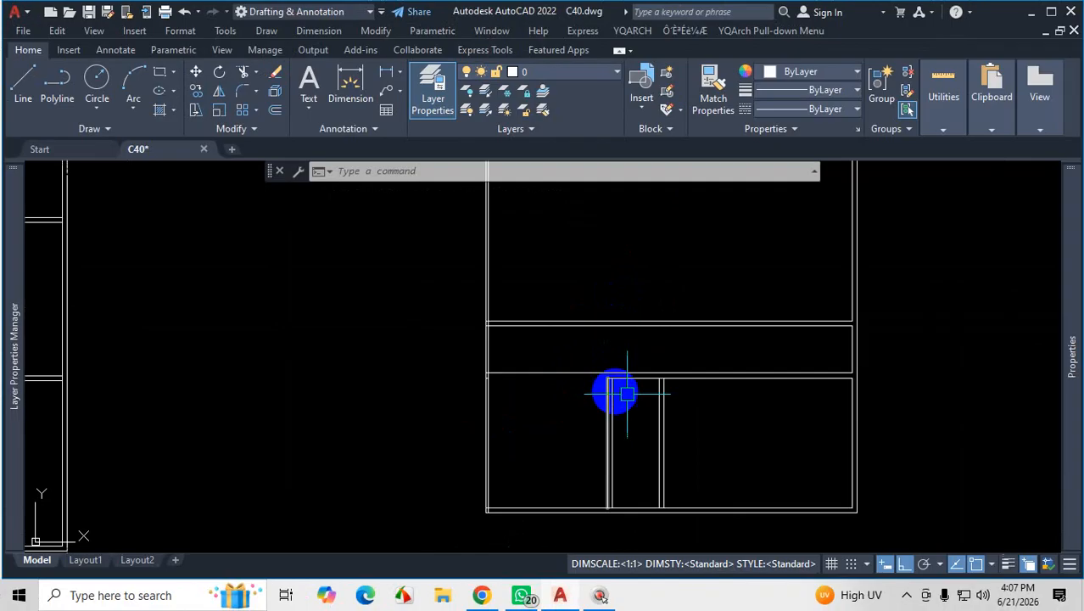
pyautogui.press('Escape')
# Extend both lines of the first vertical bath wall upward through the corridor to the top line of the horizontal wall above
pyautogui.press('Return')
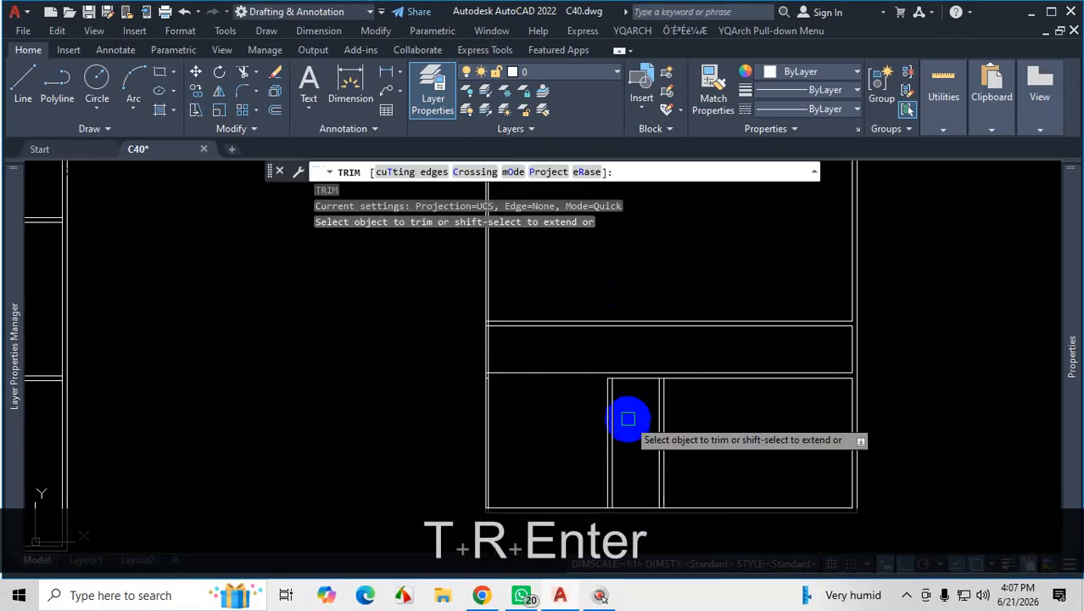
pyautogui.scroll(2, 613, 406)
pyautogui.scroll(-1, 593, 408)
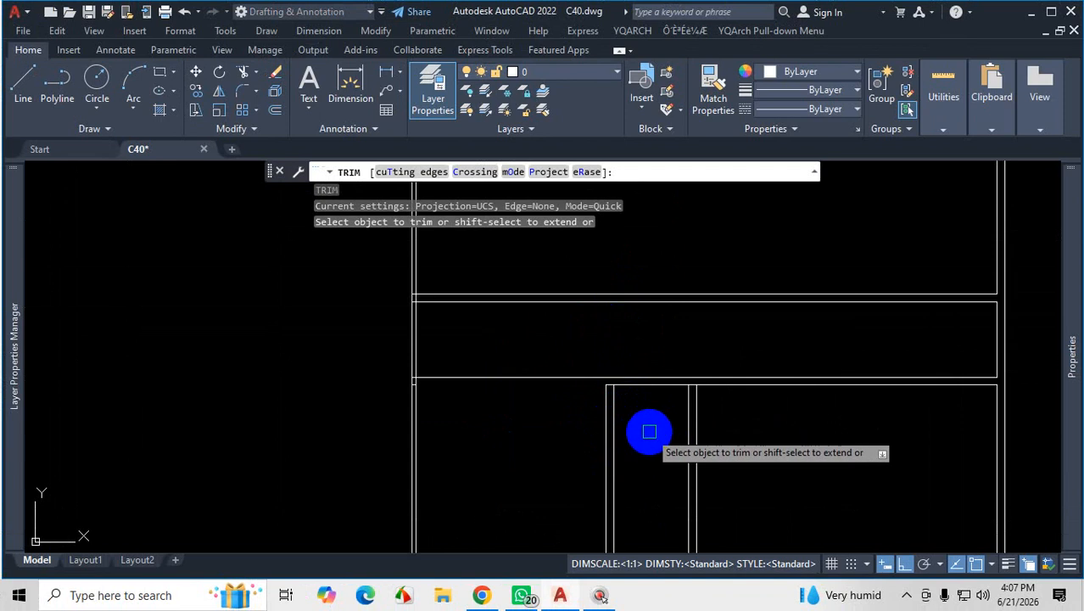
pyautogui.press('shift')
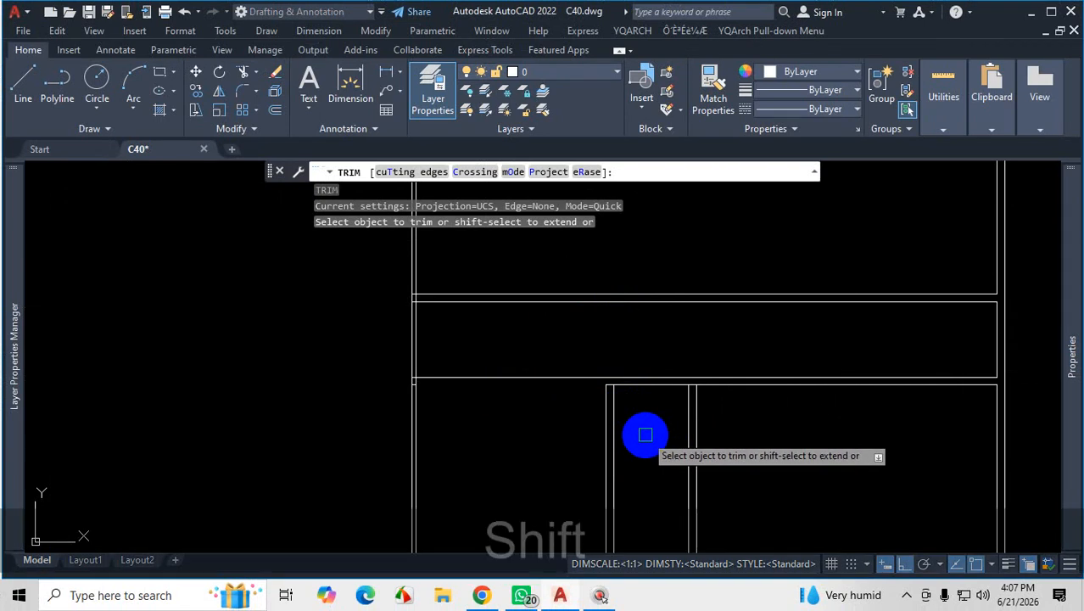
pyautogui.keyDown('shift'); pyautogui.click(605, 404); pyautogui.keyUp('shift')
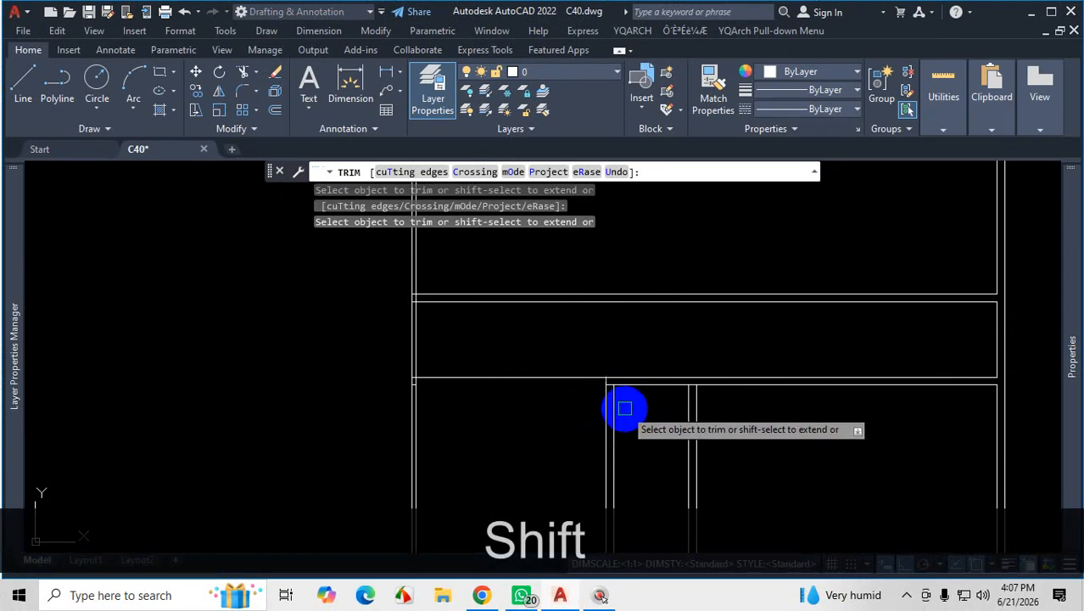
pyautogui.keyDown('shift'); pyautogui.click(616, 402); pyautogui.keyUp('shift')
pyautogui.keyDown('shift'); pyautogui.click(631, 404); pyautogui.keyUp('shift')
pyautogui.keyDown('shift'); pyautogui.click(574, 412); pyautogui.keyUp('shift')
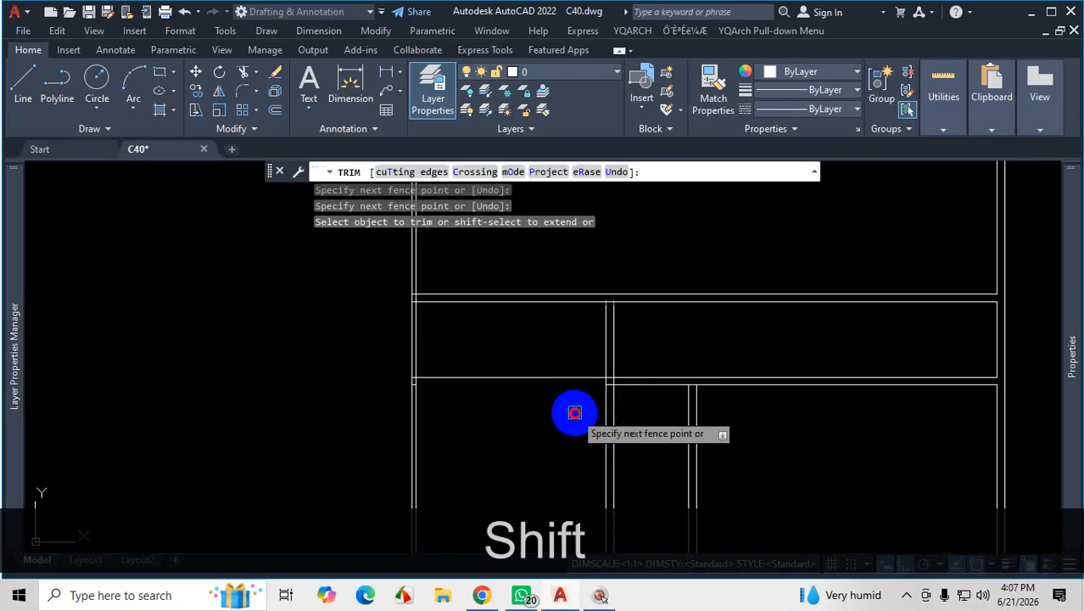
pyautogui.keyDown('shift'); pyautogui.click(635, 314); pyautogui.keyUp('shift')
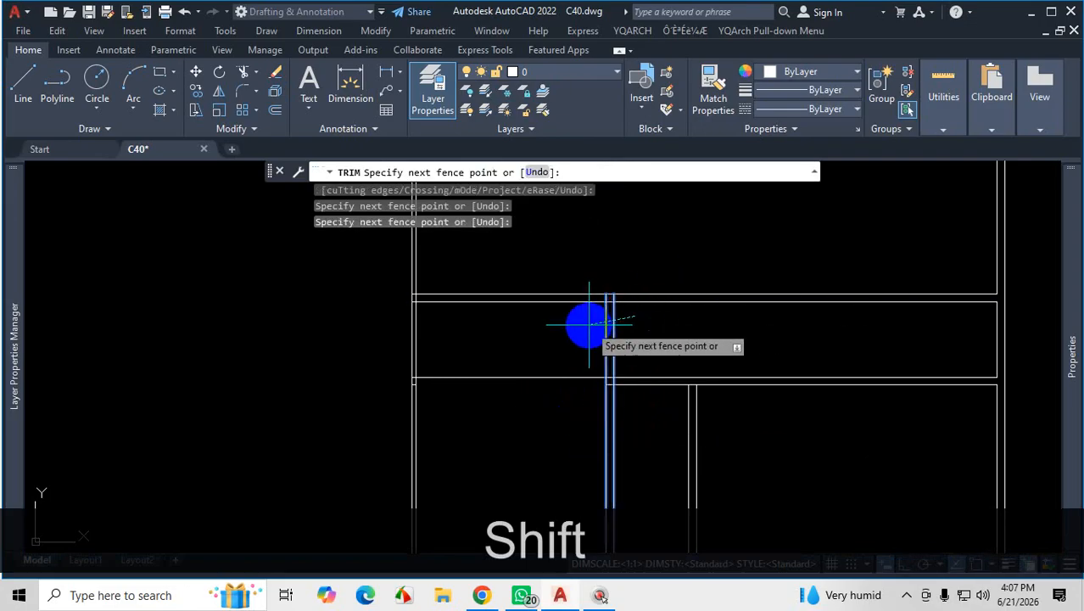
pyautogui.keyDown('shift'); pyautogui.click(589, 325); pyautogui.keyUp('shift')
# Trim the remaining horizontal wall line crossing the kitchen up to the extended bath wall
pyautogui.scroll(2, 618, 290)
pyautogui.scroll(-3, 619, 293)
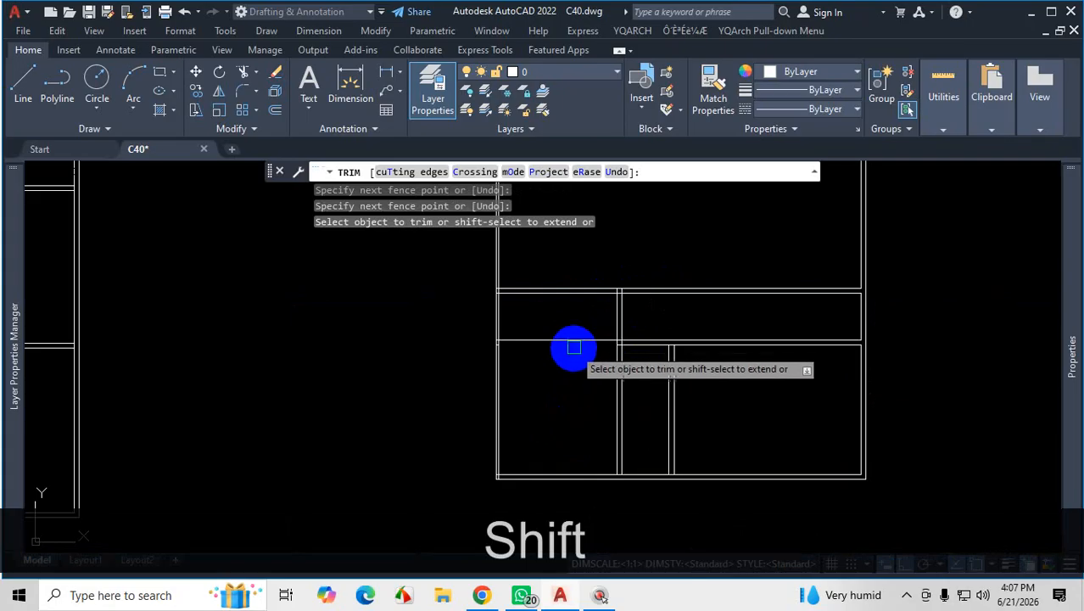
pyautogui.keyDown('shift'); pyautogui.click(576, 340); pyautogui.keyUp('shift')
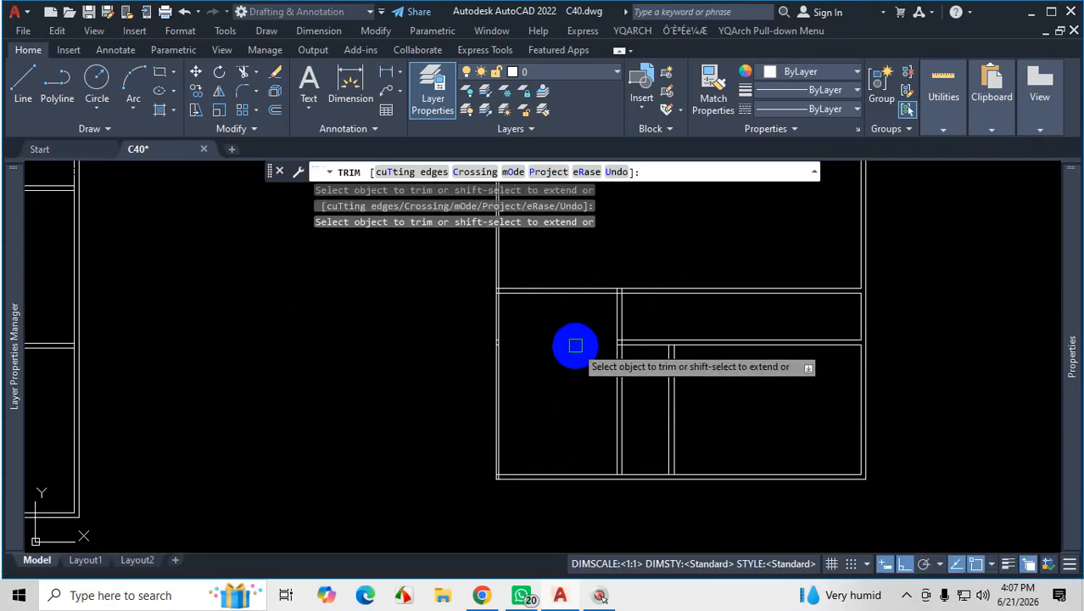
# Switch to the PDF plan in Chrome and examine how the kitchen wall meets the M. Bath wall, then return to AutoCAD
pyautogui.click(481, 595)
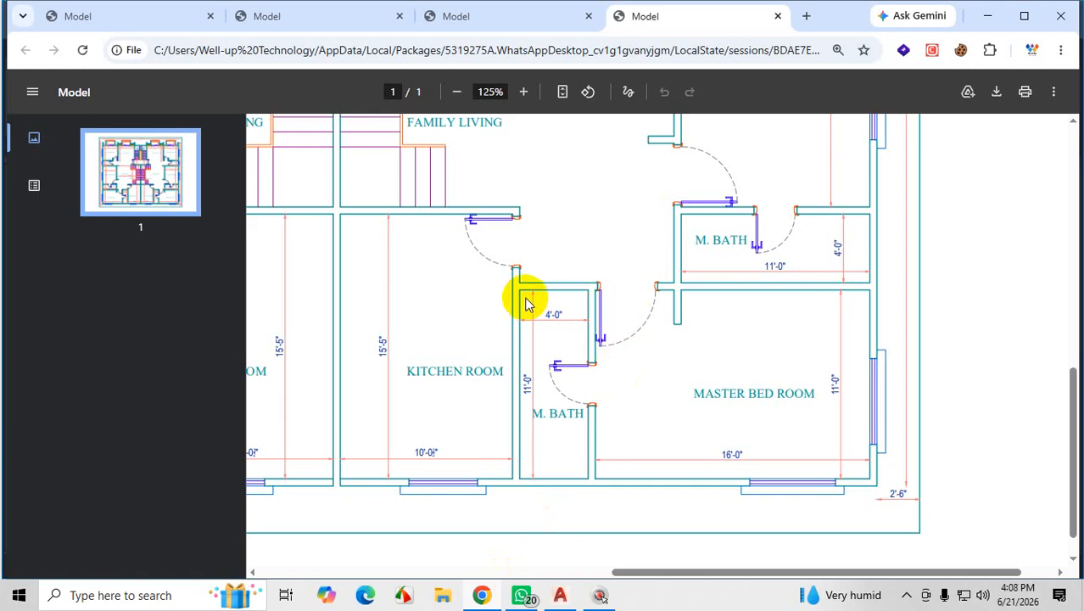
pyautogui.hotkey('ctrl', '1')
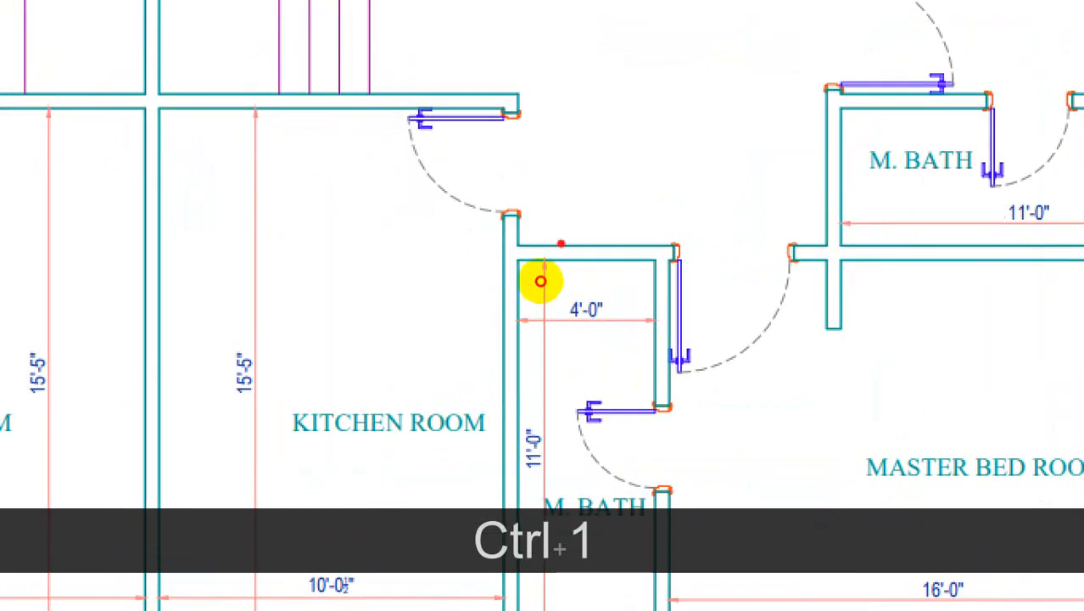
pyautogui.click(530, 264)
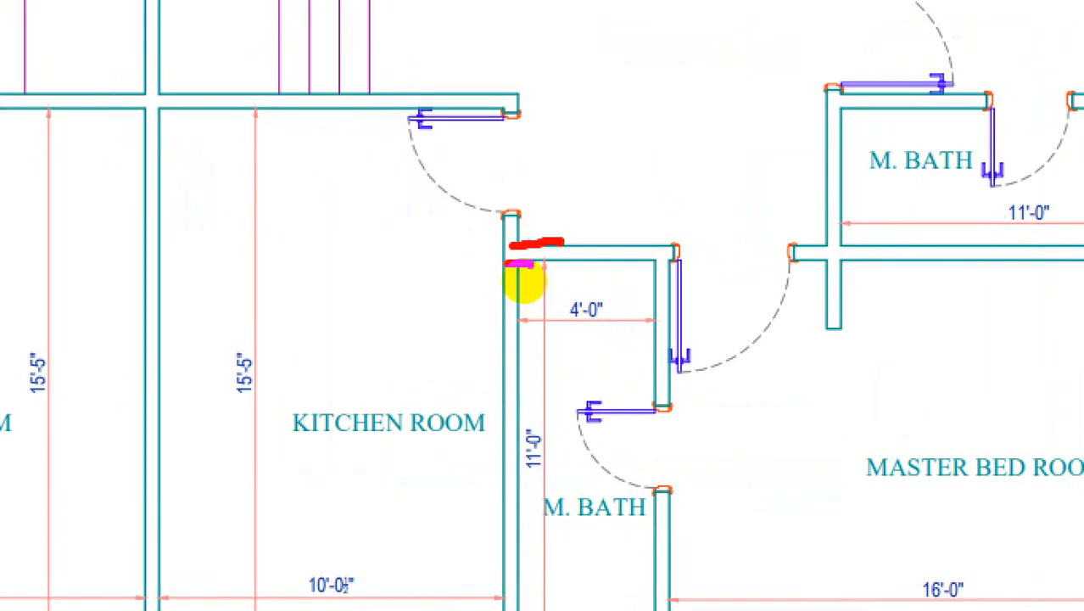
pyautogui.moveTo(519, 280)
pyautogui.mouseDown()
pyautogui.moveTo(527, 206)
pyautogui.moveTo(508, 260)
pyautogui.moveTo(510, 233)
pyautogui.moveTo(457, 301)
pyautogui.mouseUp()
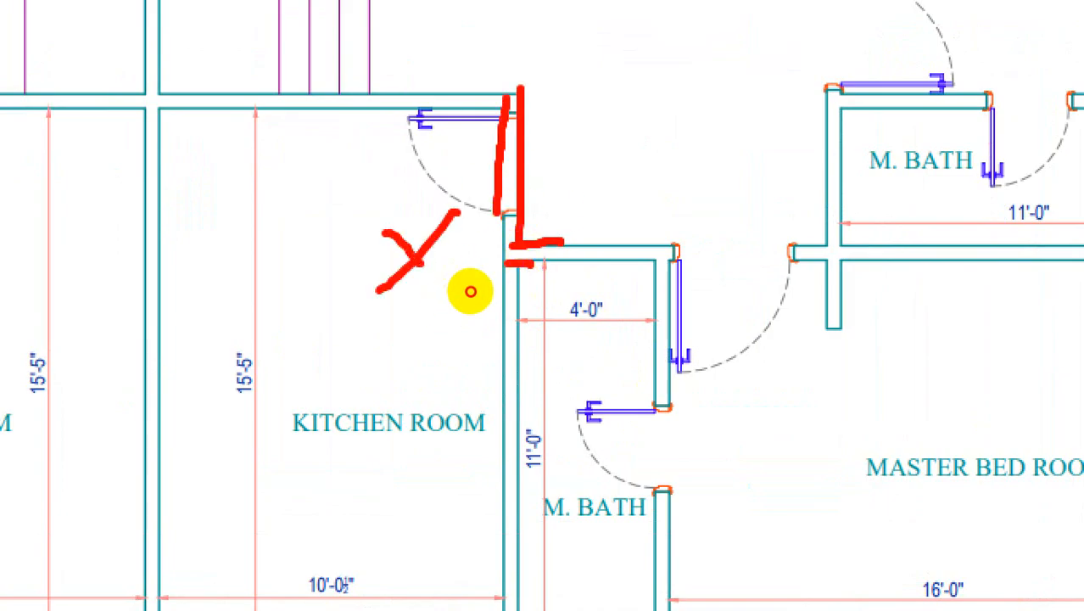
pyautogui.moveTo(509, 259)
pyautogui.mouseDown()
pyautogui.moveTo(506, 213)
pyautogui.moveTo(511, 261)
pyautogui.moveTo(516, 213)
pyautogui.mouseUp()
pyautogui.hotkey('ctrl', '1')
pyautogui.press('Escape')
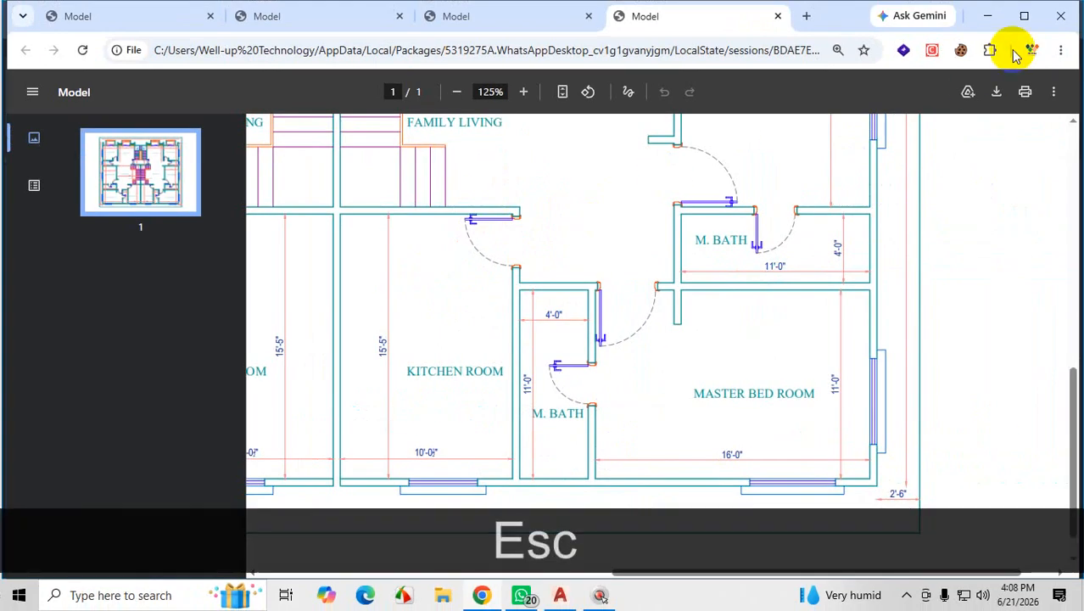
pyautogui.click(989, 12)
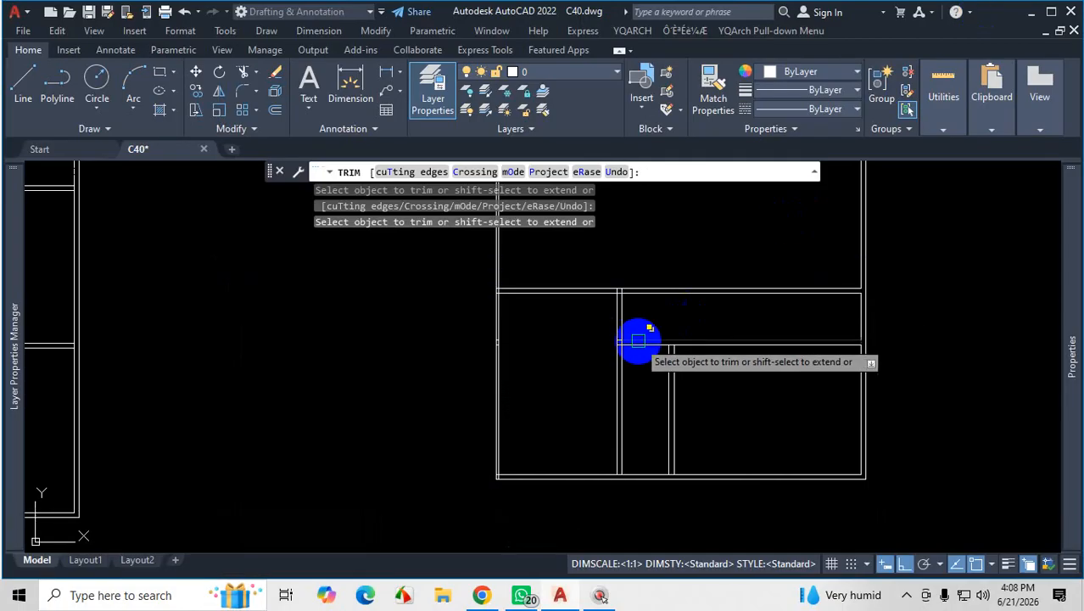
pyautogui.press('Escape')
pyautogui.scroll(-3, 624, 344)
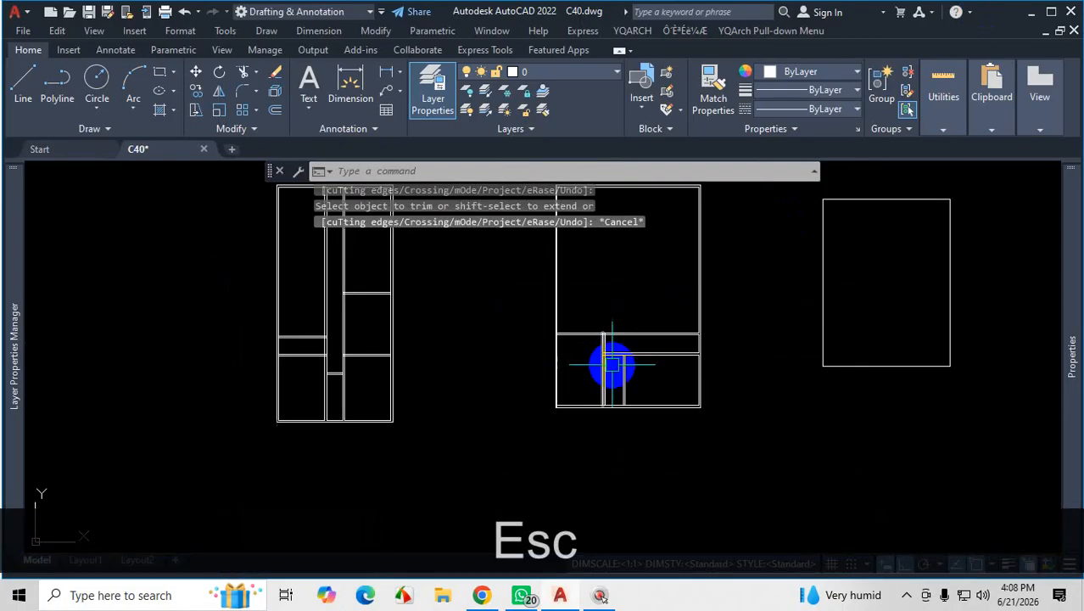
pyautogui.scroll(3, 625, 345)
pyautogui.scroll(2, 613, 353)
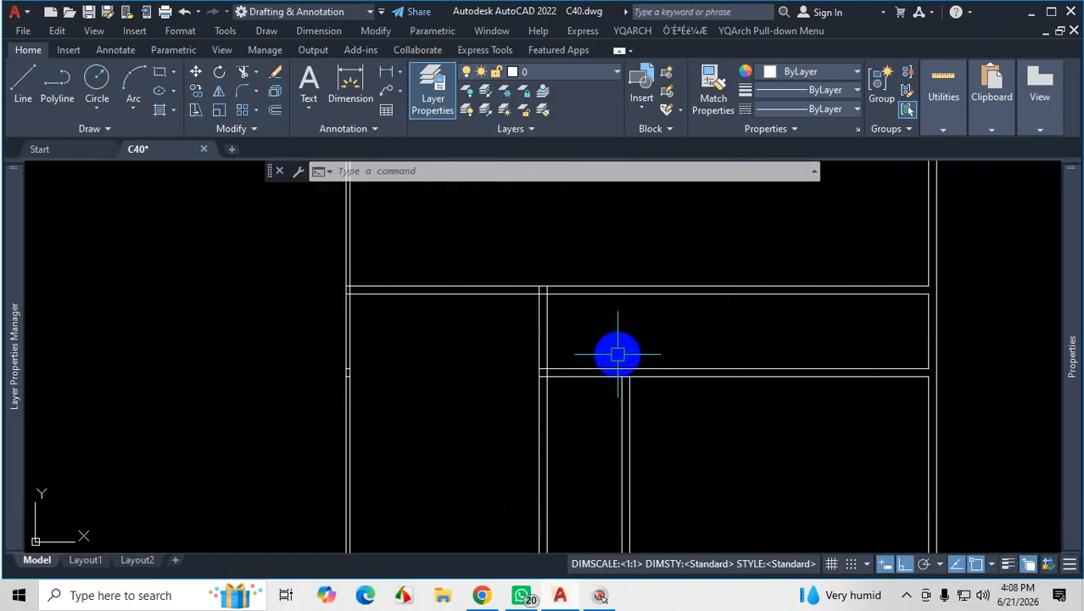
pyautogui.click(906, 597)
pyautogui.click(938, 531)
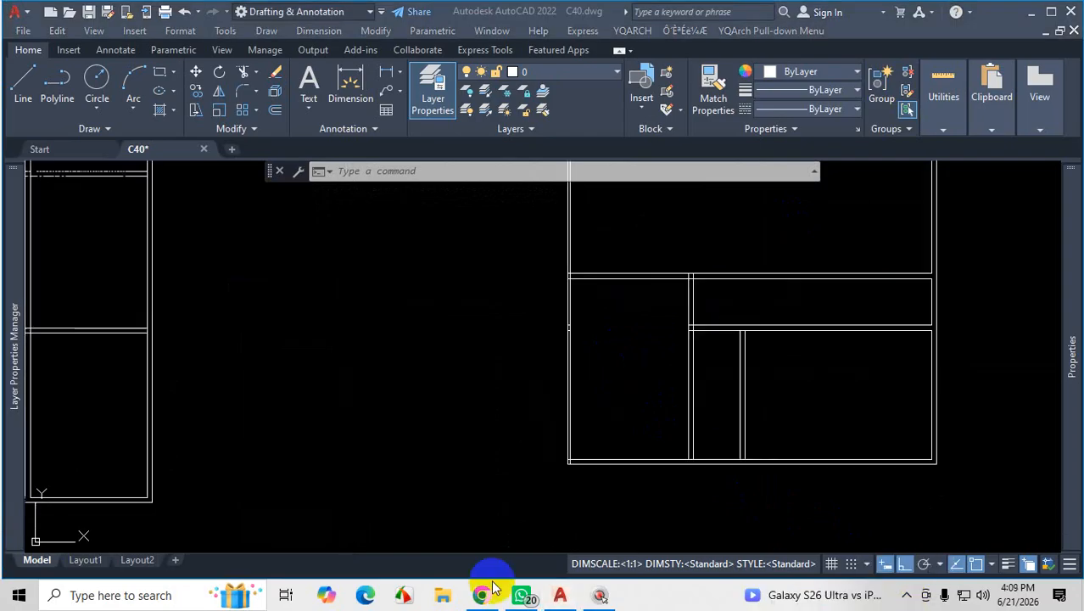
# Switch to the PDF plan in Chrome and examine the short wall stub beside the master bedroom door
pyautogui.click(482, 596)
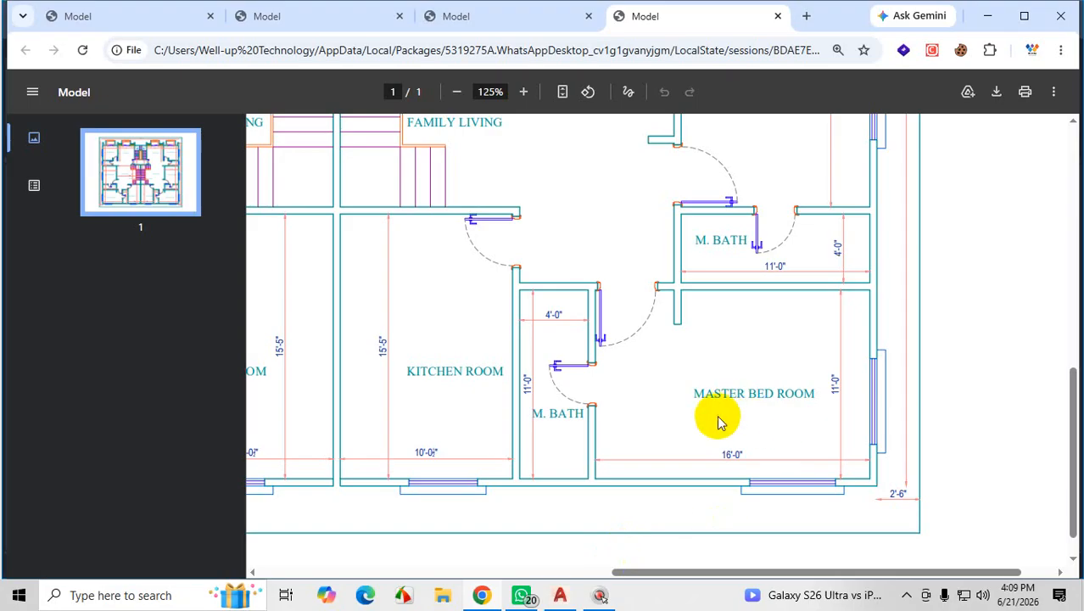
pyautogui.hotkey('ctrl', '1')
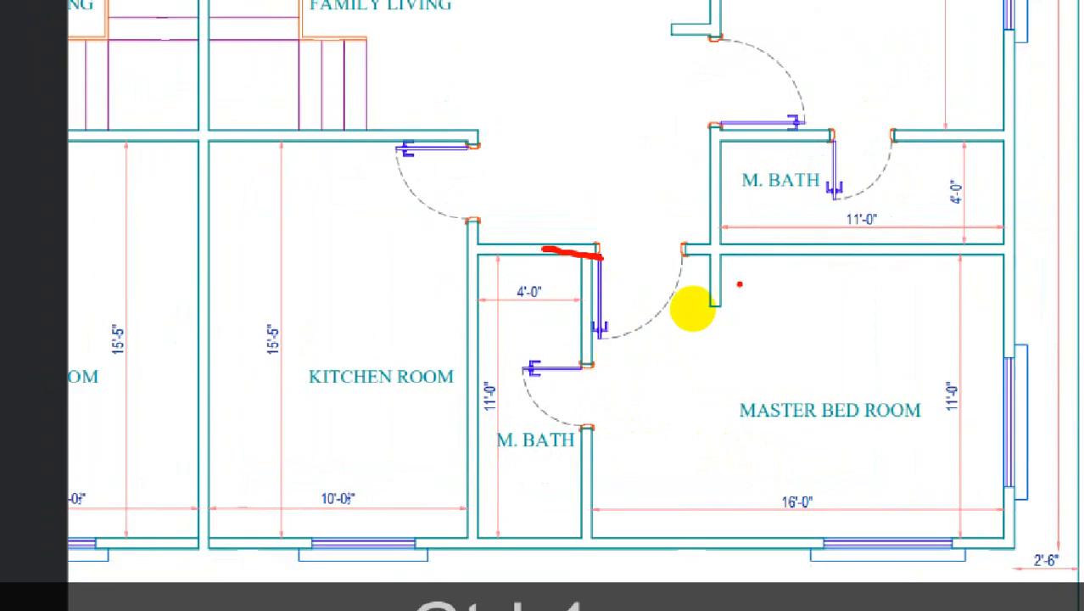
pyautogui.click(714, 251)
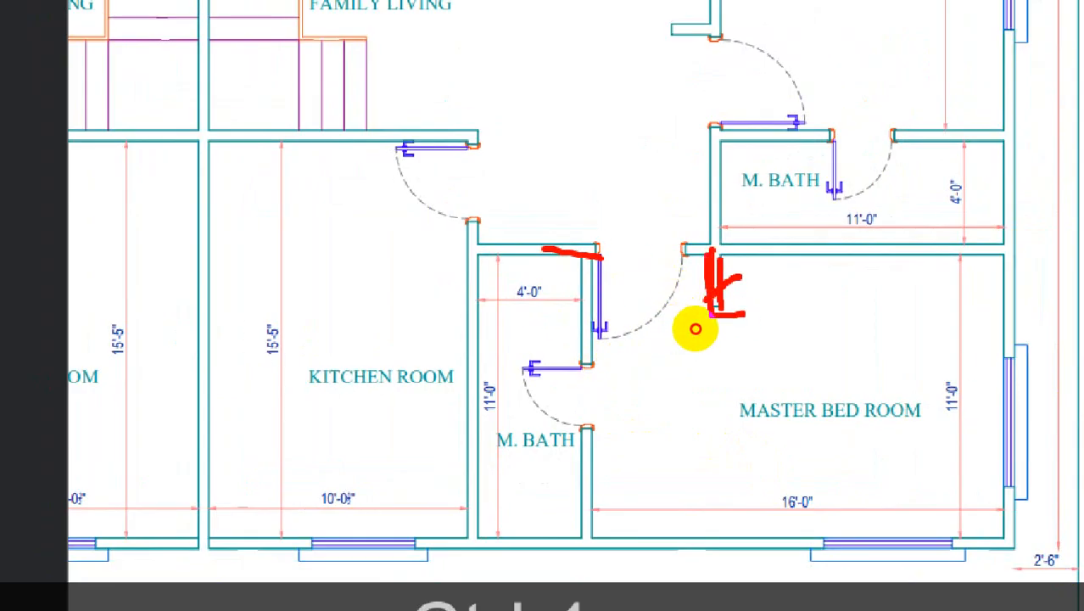
# Mark up the walls around the 11'-0" wide M. BATH and the adjoining wall stub on the reference plan
pyautogui.moveTo(696, 328); pyautogui.dragTo(690, 293)
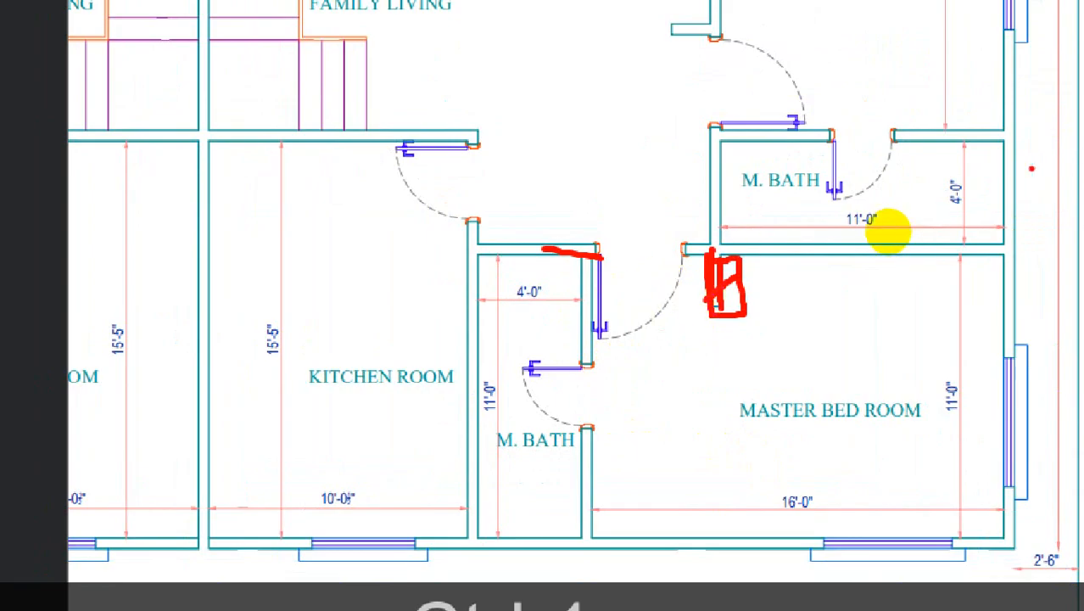
pyautogui.moveTo(863, 236); pyautogui.dragTo(688, 236)
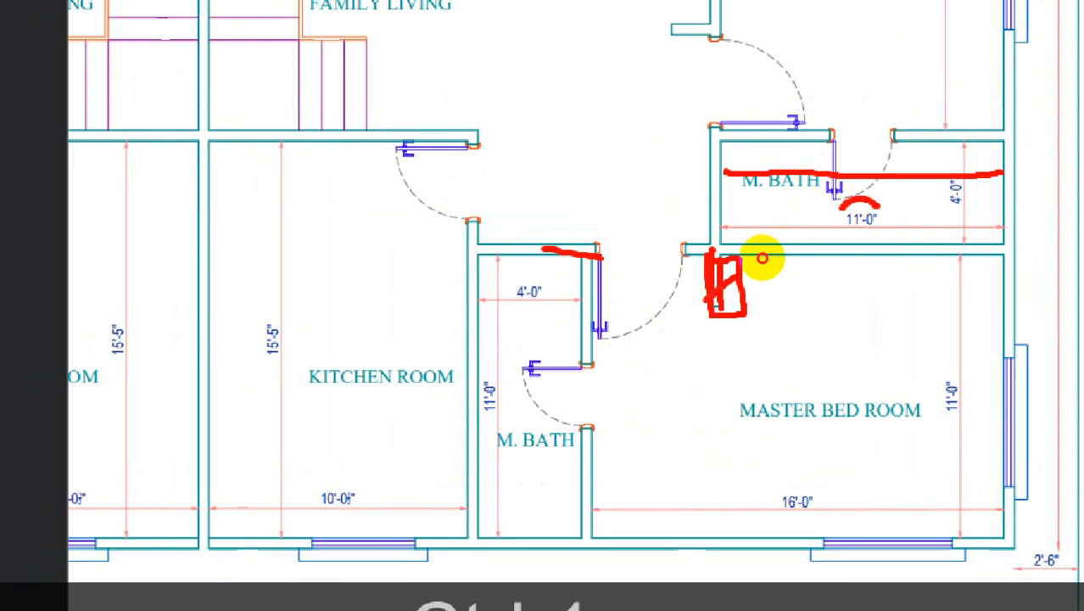
pyautogui.moveTo(877, 215)
pyautogui.mouseDown()
pyautogui.moveTo(890, 239)
pyautogui.moveTo(863, 259)
pyautogui.moveTo(673, 254)
pyautogui.mouseUp()
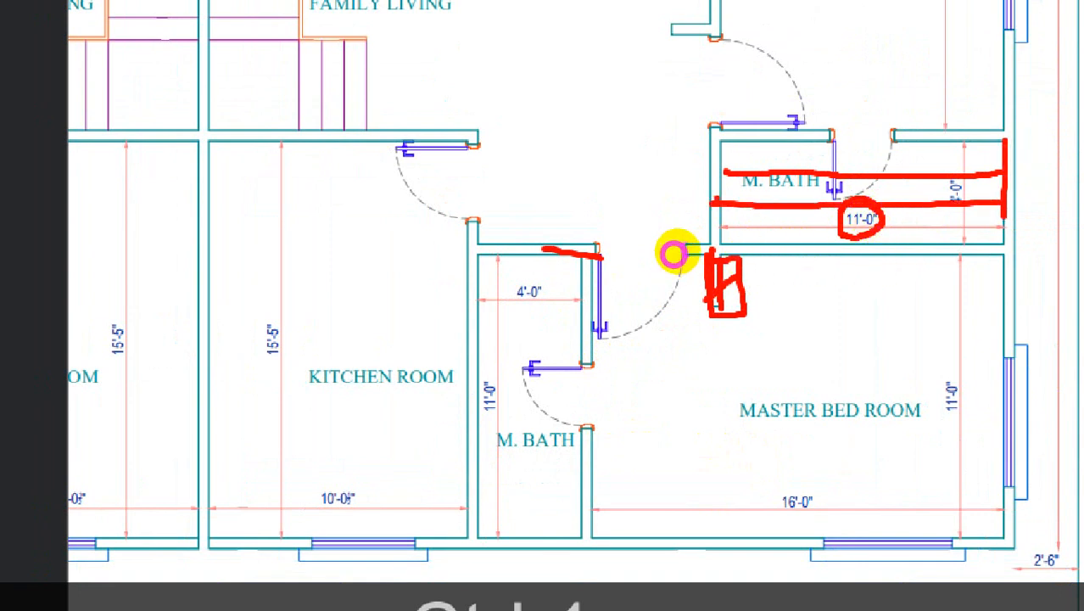
pyautogui.moveTo(670, 205); pyautogui.dragTo(673, 284)
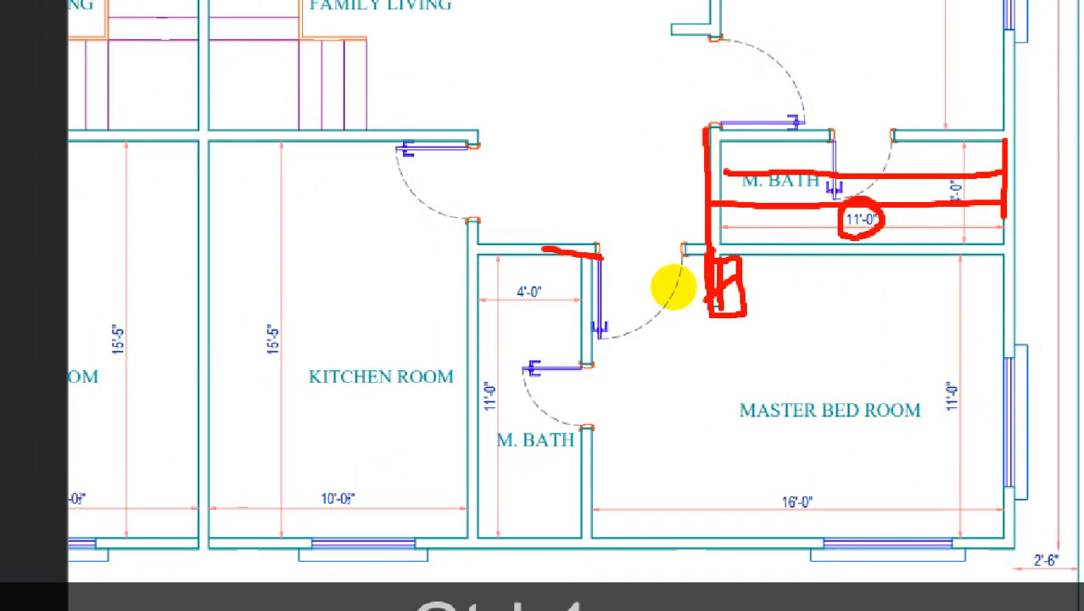
pyautogui.press('Escape')
pyautogui.scroll(3, 757, 280)
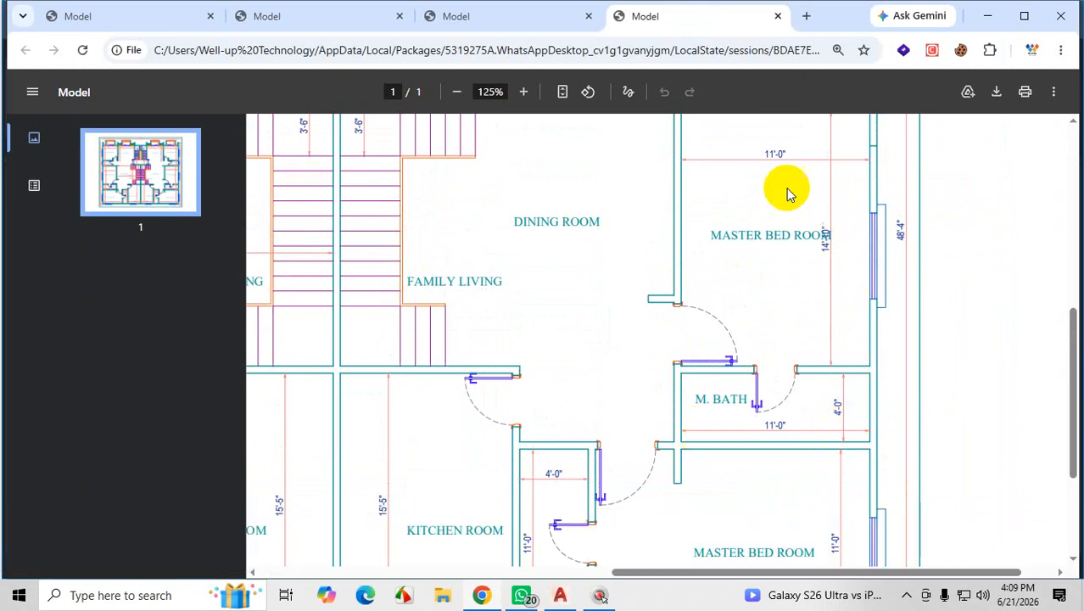
pyautogui.scroll(1, 780, 187)
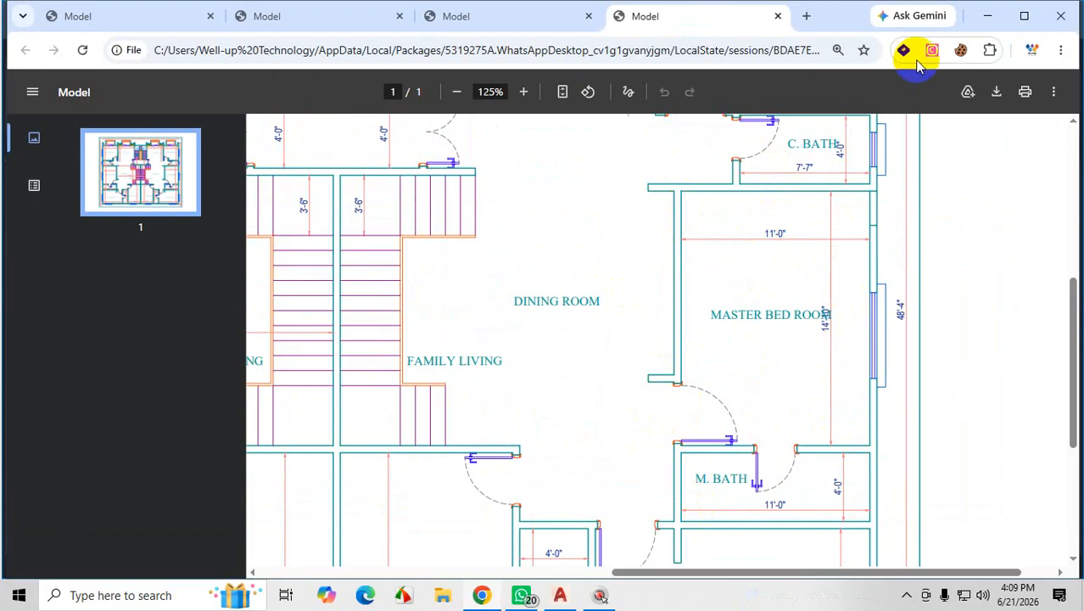
# Switch to AutoCAD and offset the bath strip's inner exterior wall line 11' into the building
pyautogui.click(990, 22)
pyautogui.scroll(4, 797, 353)
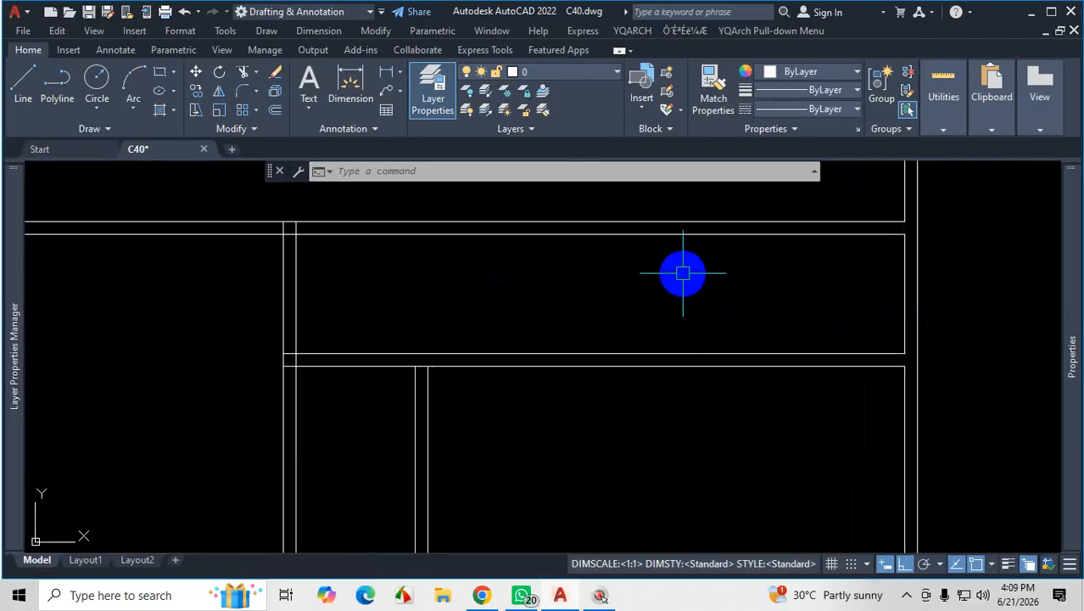
pyautogui.write('o')
pyautogui.press('Return')
pyautogui.press('Return')
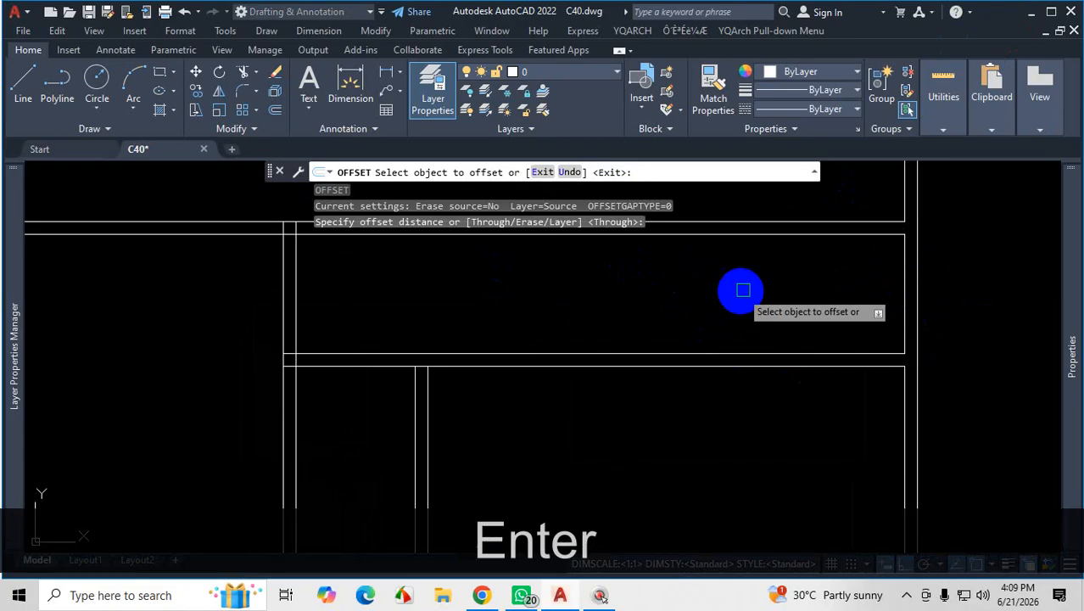
pyautogui.click(901, 273)
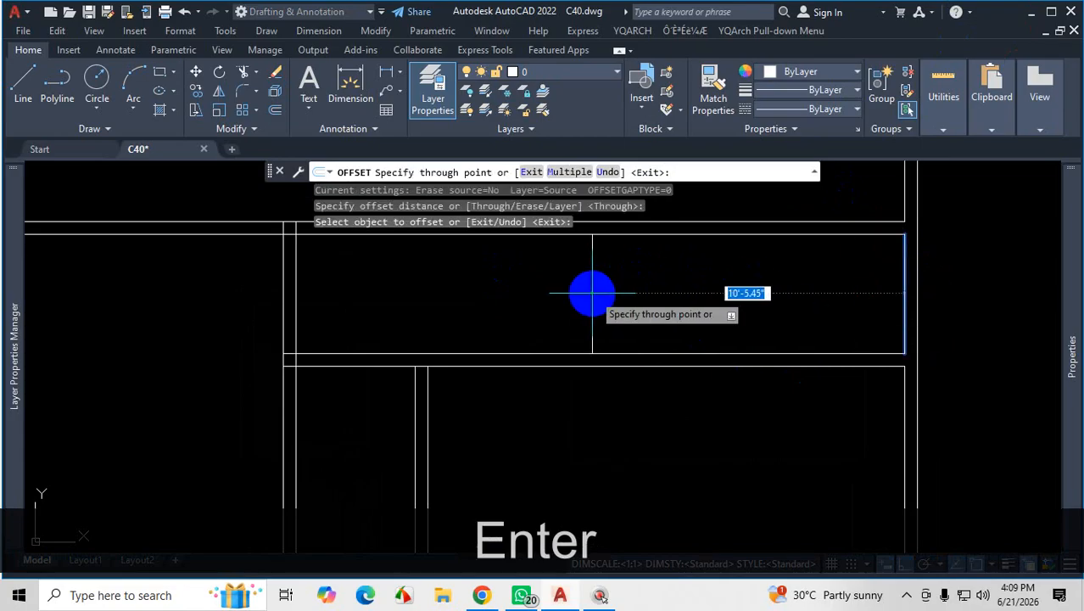
pyautogui.write("11'")
pyautogui.press('Return')
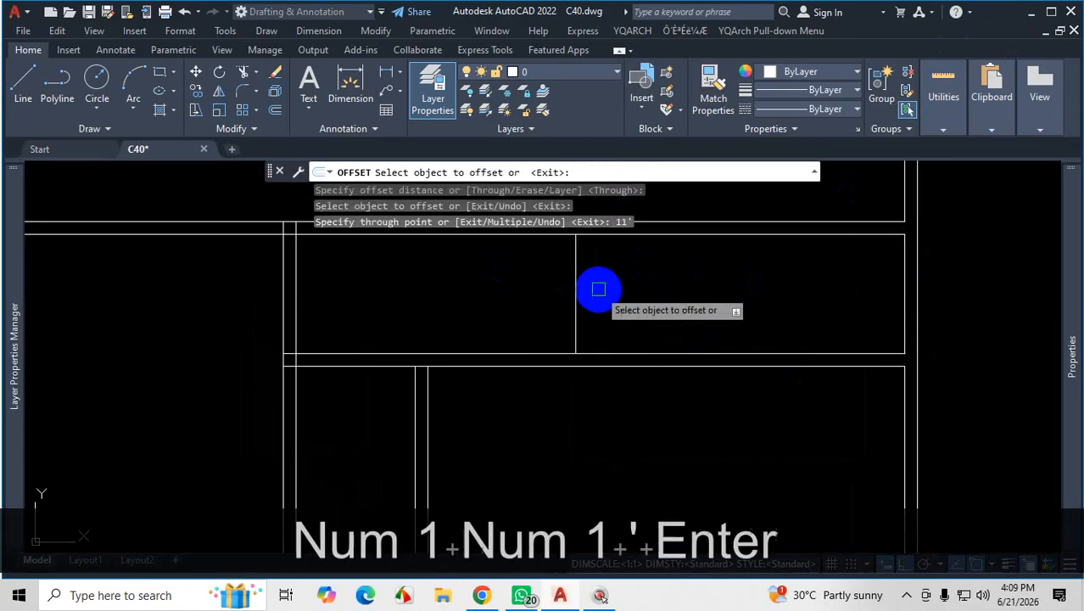
# Offset the new bath partition line 5" away from the bath to give the wall its thickness
pyautogui.click(576, 284)
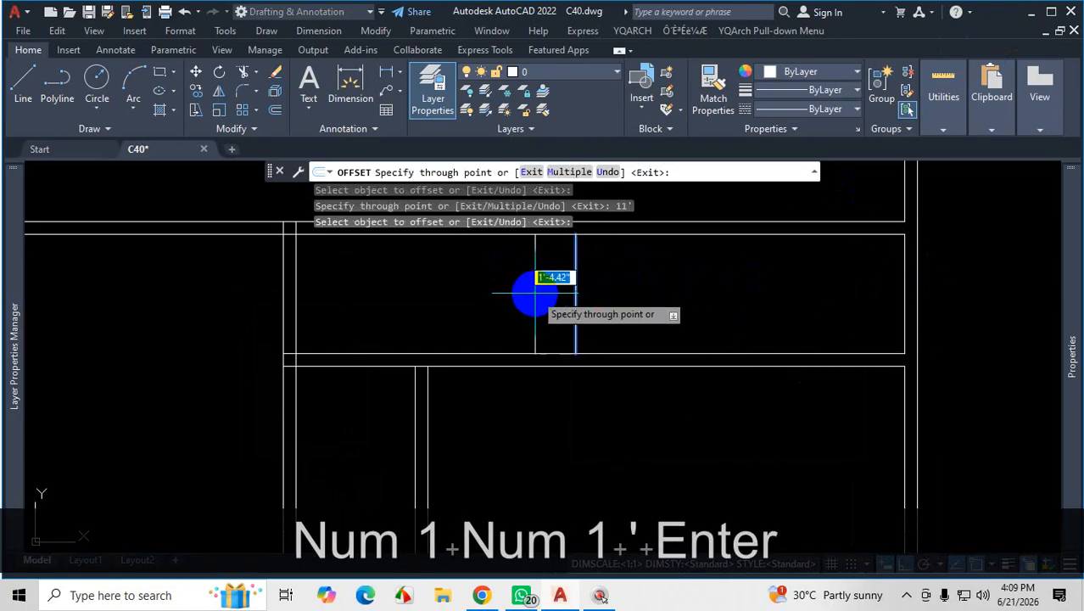
pyautogui.write('5')
pyautogui.press('Return')
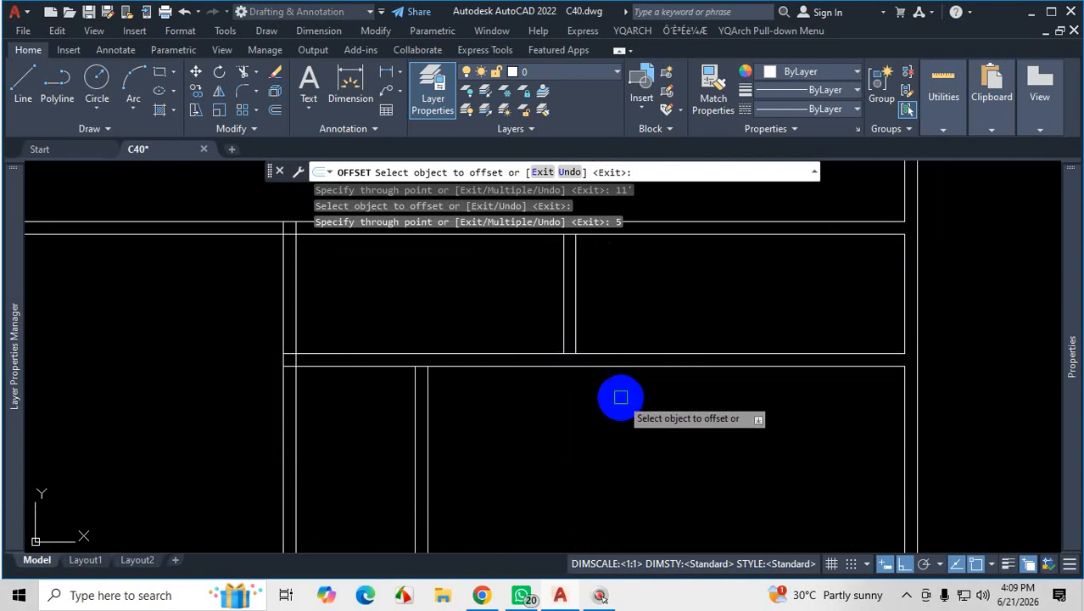
# Switch to the reference plan in Chrome and mark the side walls at both ends of the 11'-0" M. BATH
pyautogui.scroll(-2, 611, 398)
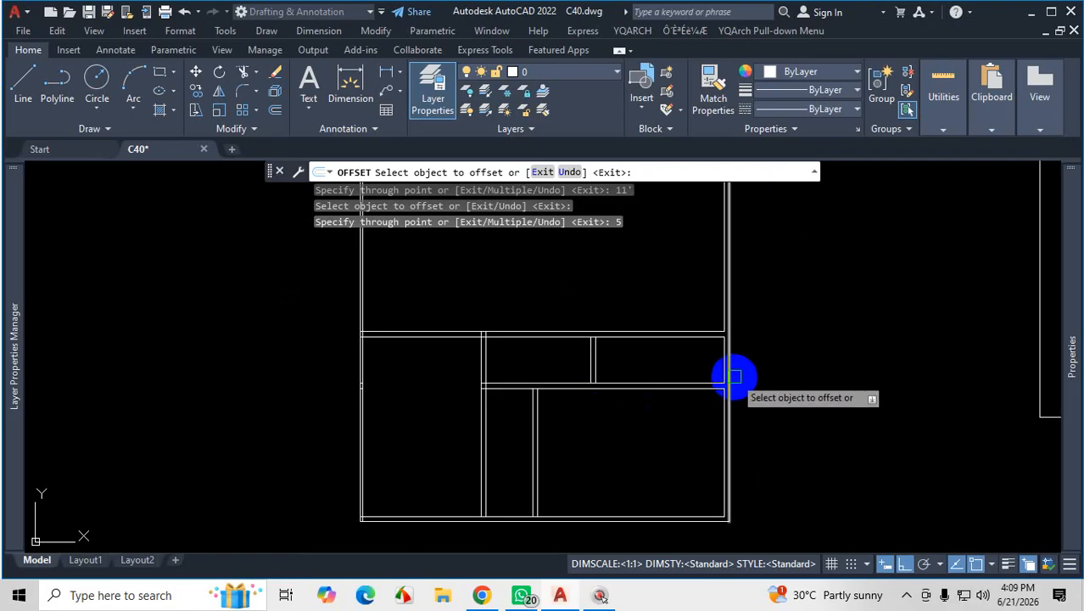
pyautogui.scroll(1, 735, 374)
pyautogui.click(482, 594)
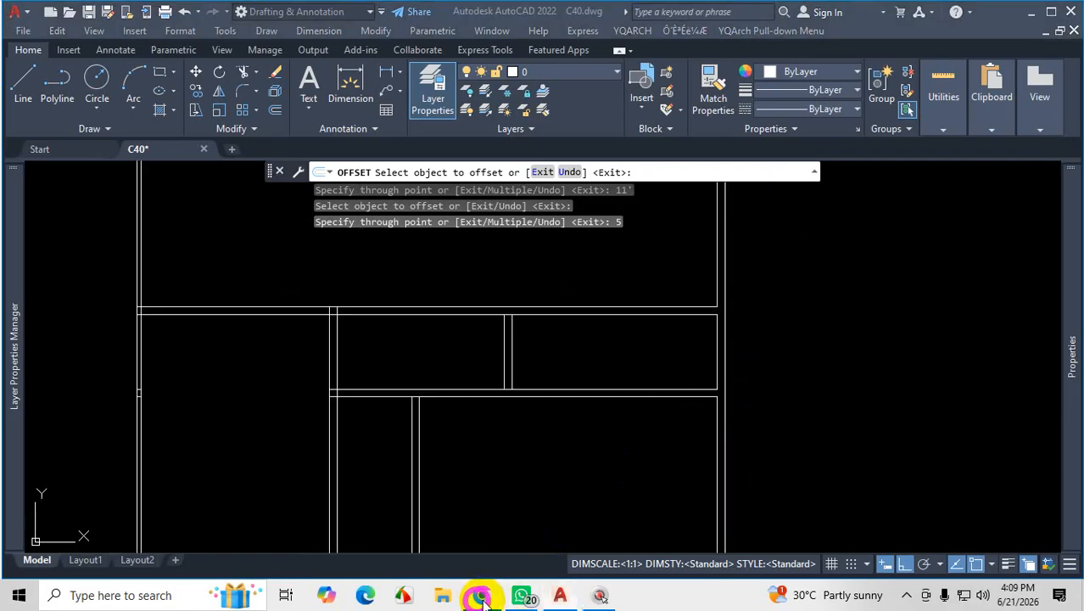
pyautogui.scroll(-3, 772, 407)
pyautogui.scroll(1, 838, 266)
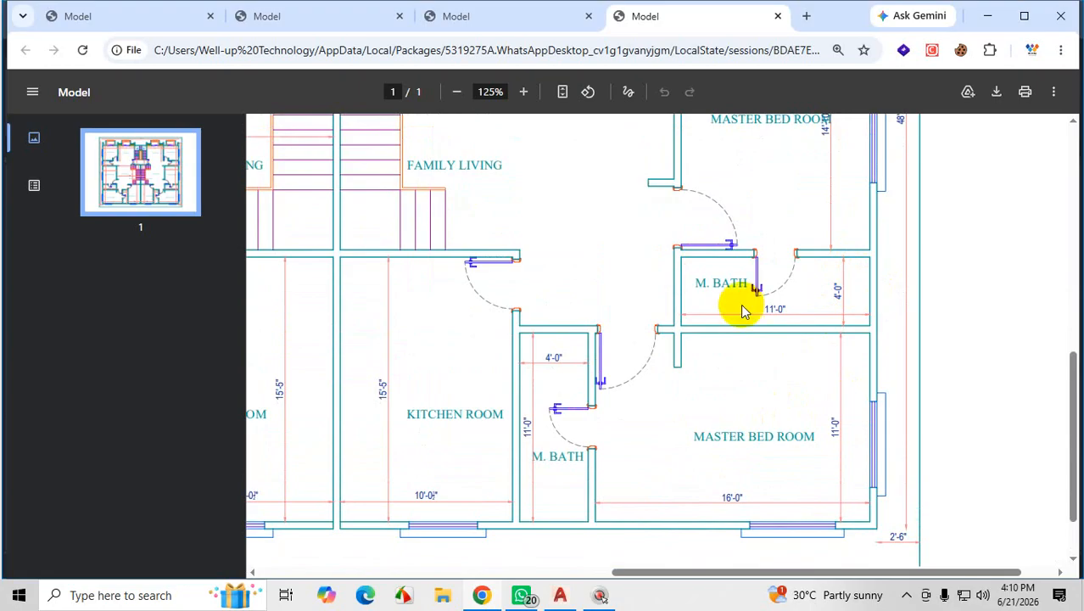
pyautogui.hotkey('ctrl', '1')
pyautogui.click(859, 312)
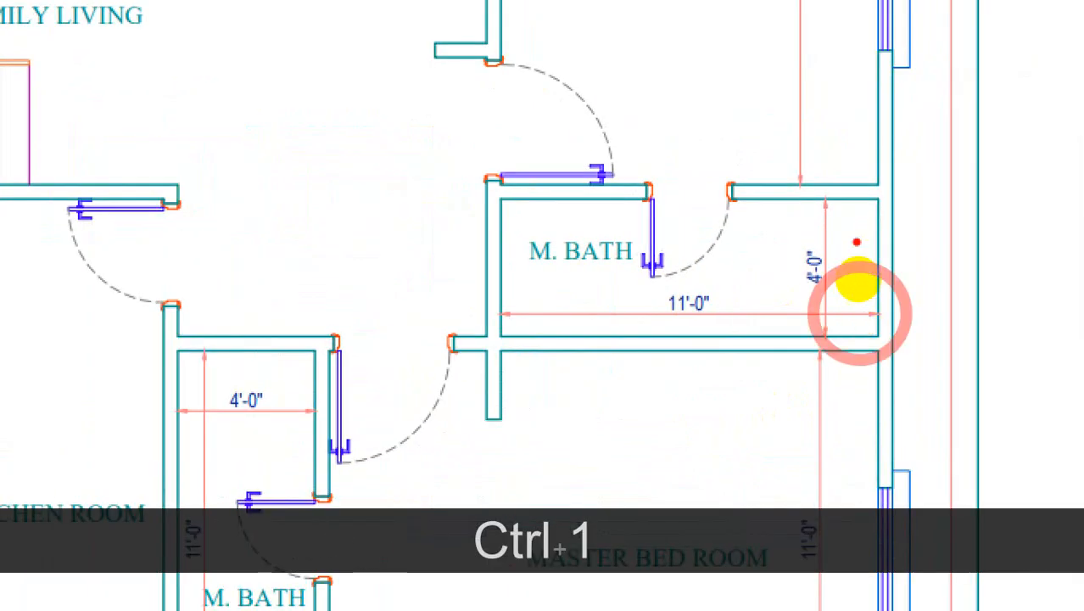
pyautogui.moveTo(868, 288); pyautogui.dragTo(875, 326)
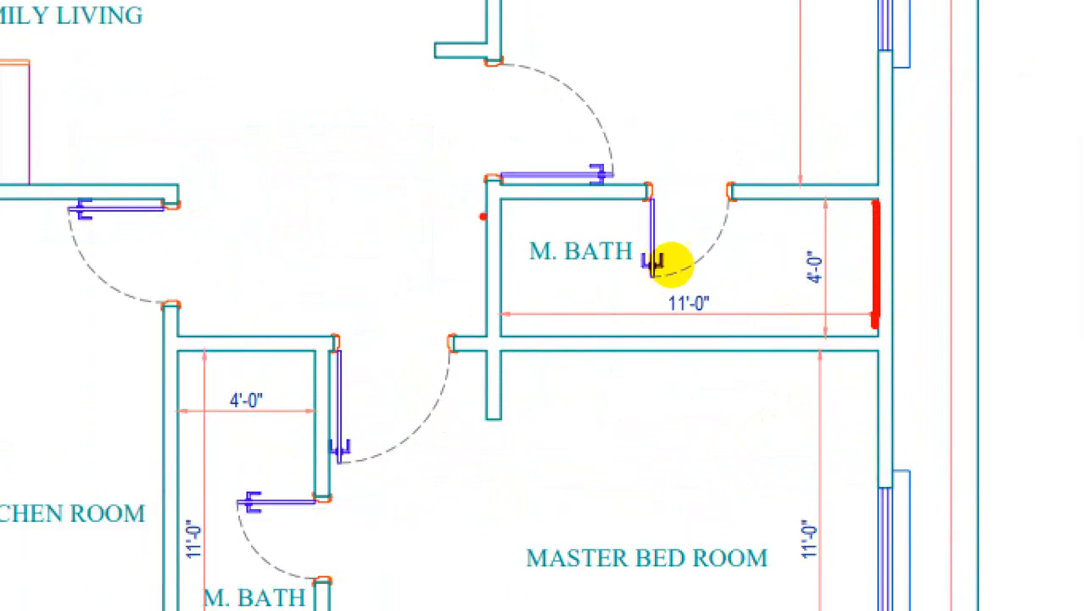
pyautogui.moveTo(487, 204); pyautogui.dragTo(488, 340)
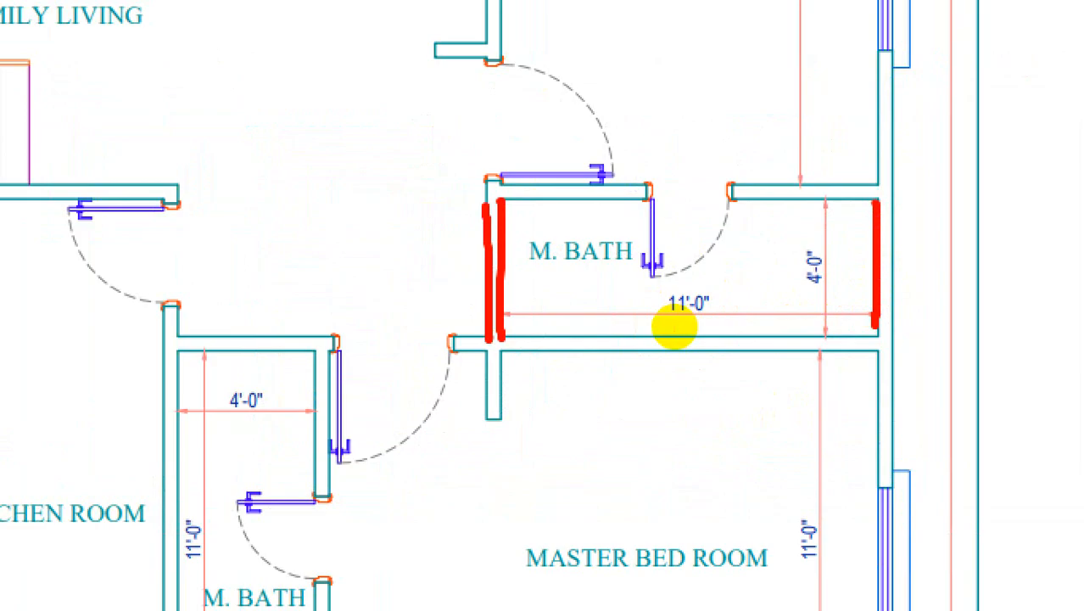
pyautogui.hotkey('ctrl', '1')
pyautogui.press('Escape')
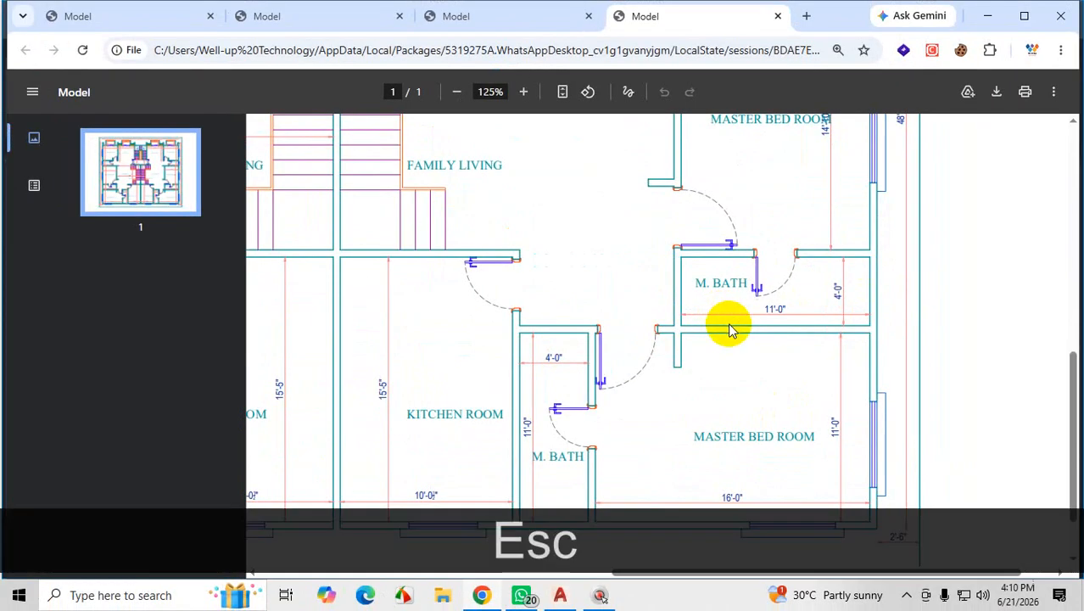
pyautogui.click(988, 17)
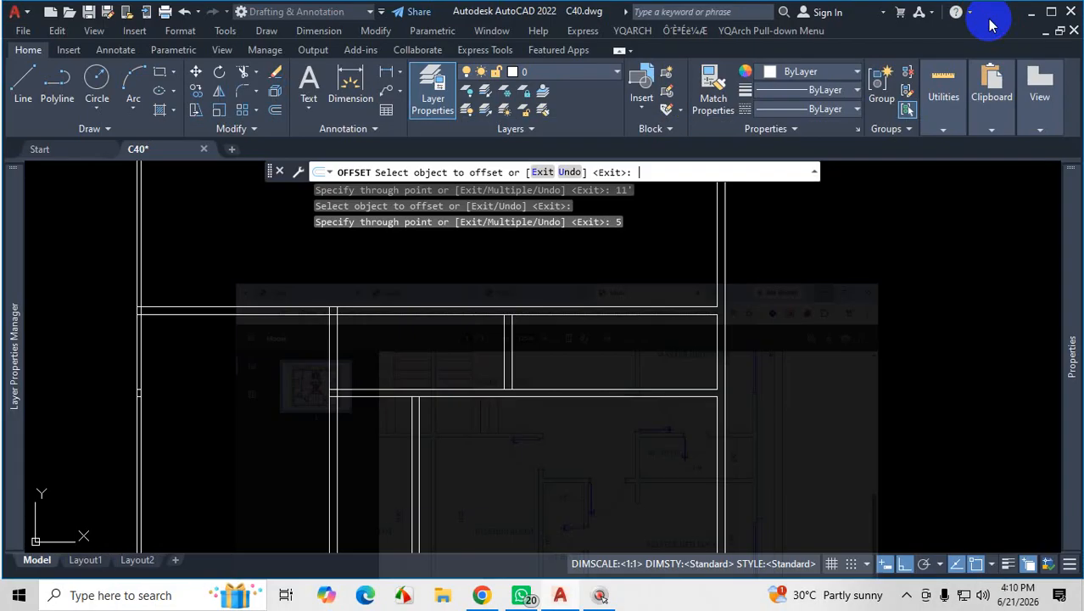
# Return to the reference plan and mark the open passage between the kitchen wall and the M. BATH wall
pyautogui.click(521, 596)
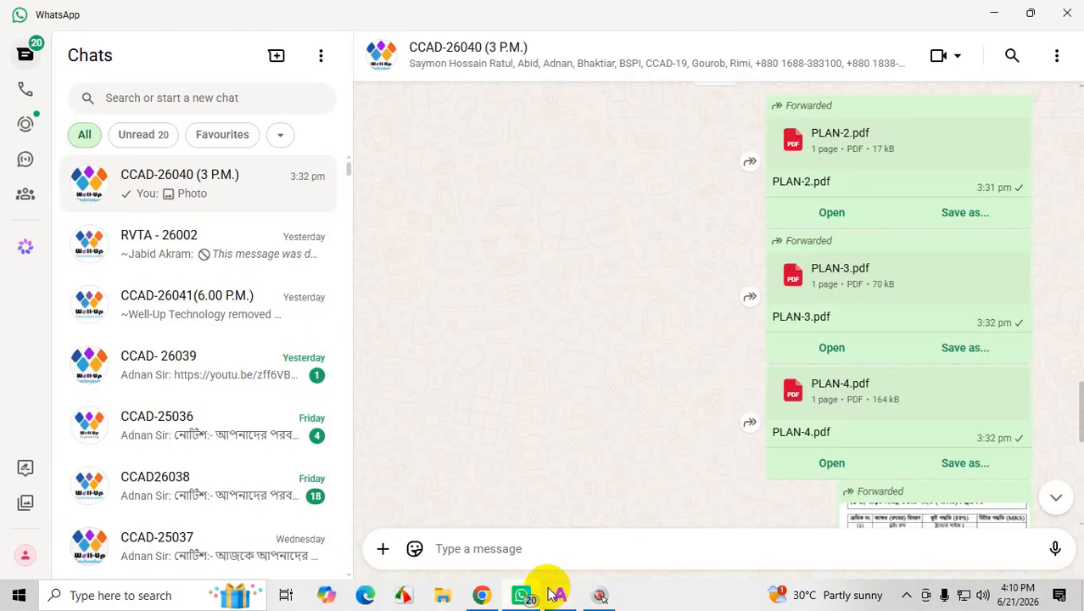
pyautogui.click(496, 597)
pyautogui.hotkey('ctrl', '1')
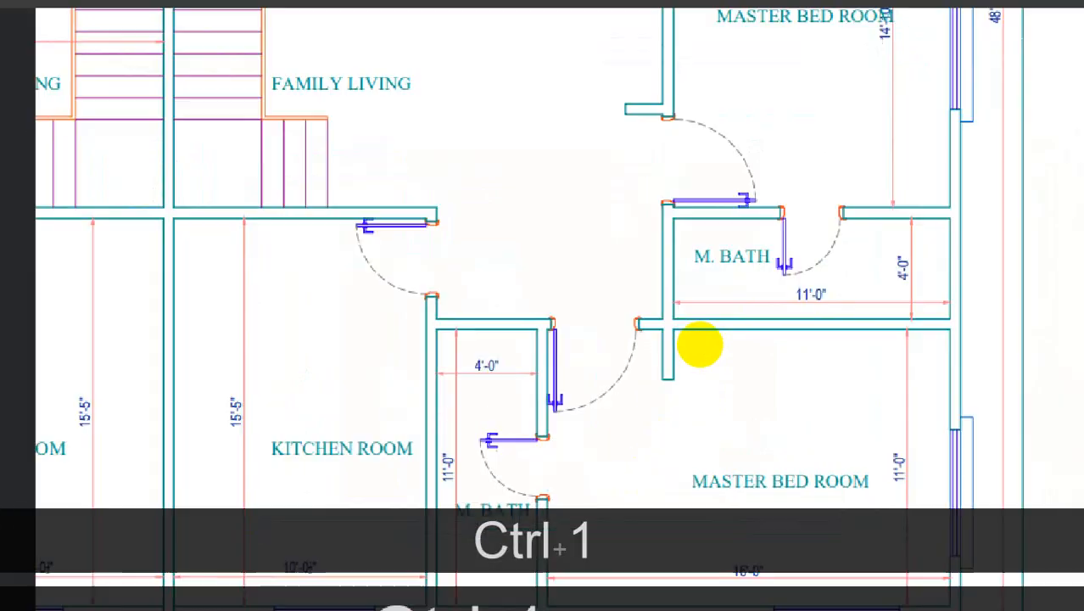
pyautogui.click(707, 329)
pyautogui.moveTo(666, 167); pyautogui.dragTo(675, 290)
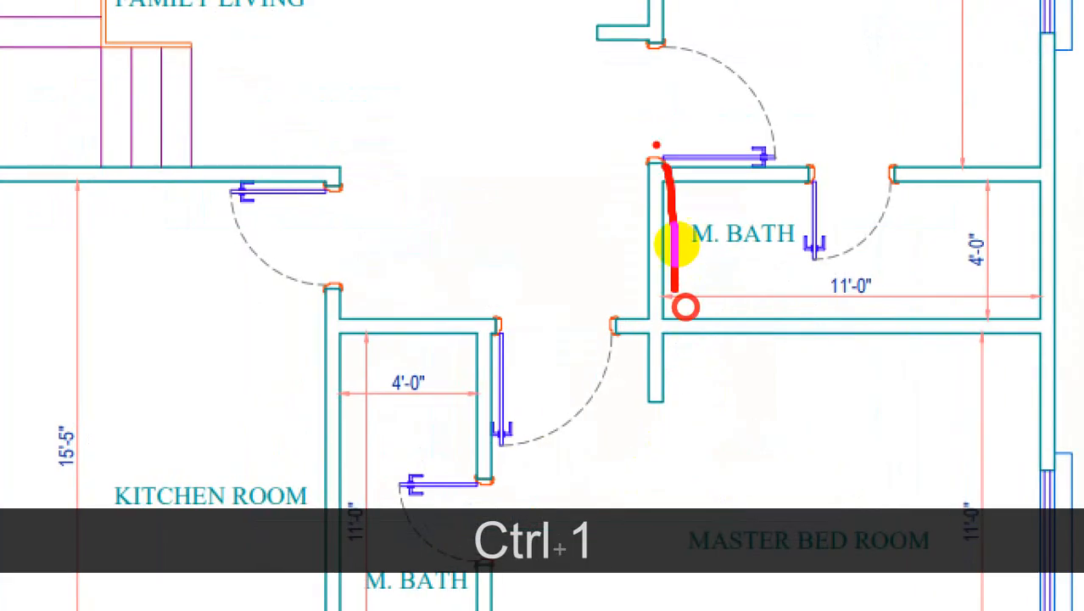
pyautogui.moveTo(653, 150); pyautogui.dragTo(655, 322)
pyautogui.moveTo(337, 160); pyautogui.dragTo(343, 302)
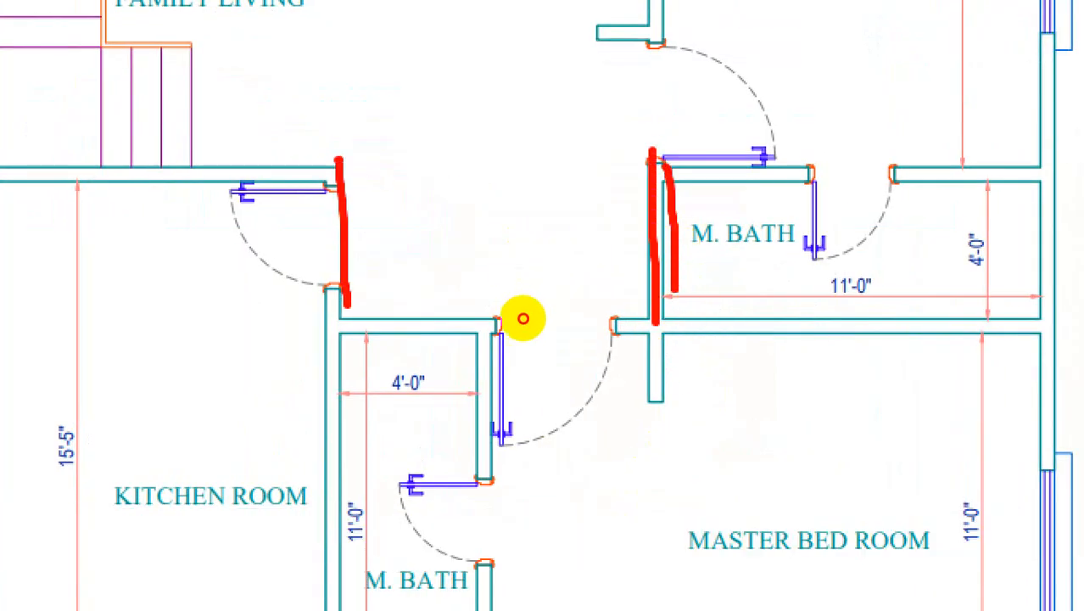
pyautogui.moveTo(340, 151); pyautogui.dragTo(342, 306)
pyautogui.moveTo(508, 150); pyautogui.dragTo(437, 219)
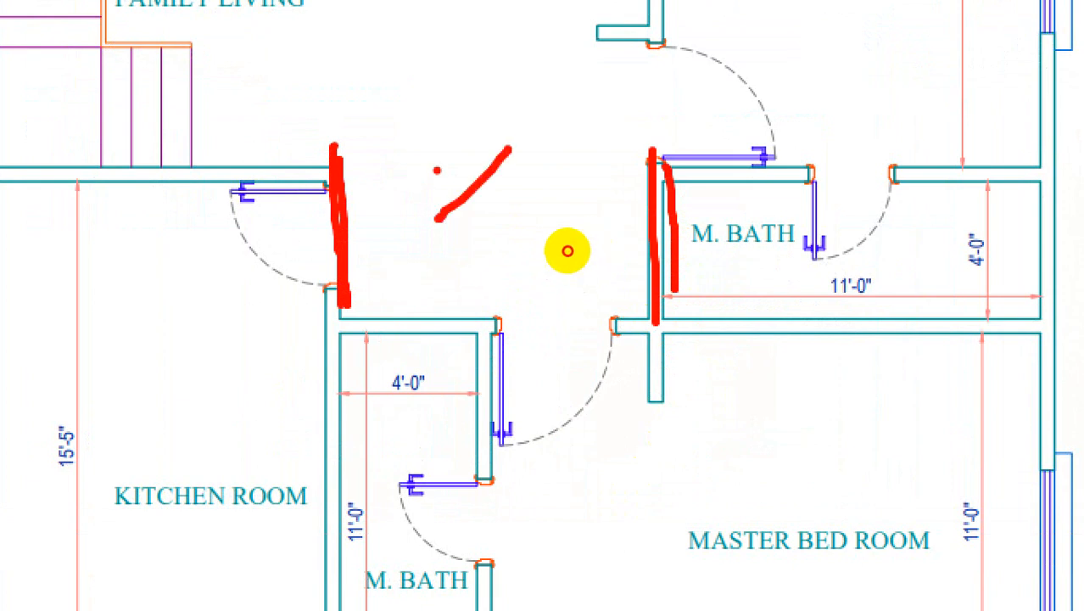
pyautogui.moveTo(435, 168); pyautogui.dragTo(593, 221)
pyautogui.click(575, 165)
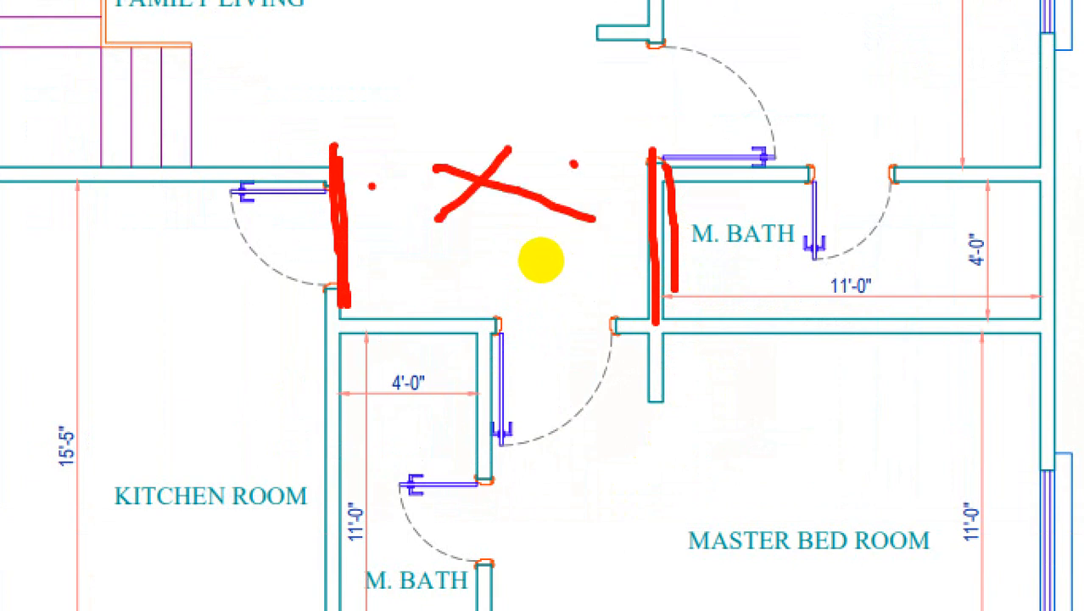
pyautogui.moveTo(369, 174); pyautogui.dragTo(504, 188)
pyautogui.moveTo(409, 196); pyautogui.dragTo(538, 199)
pyautogui.press('Escape')
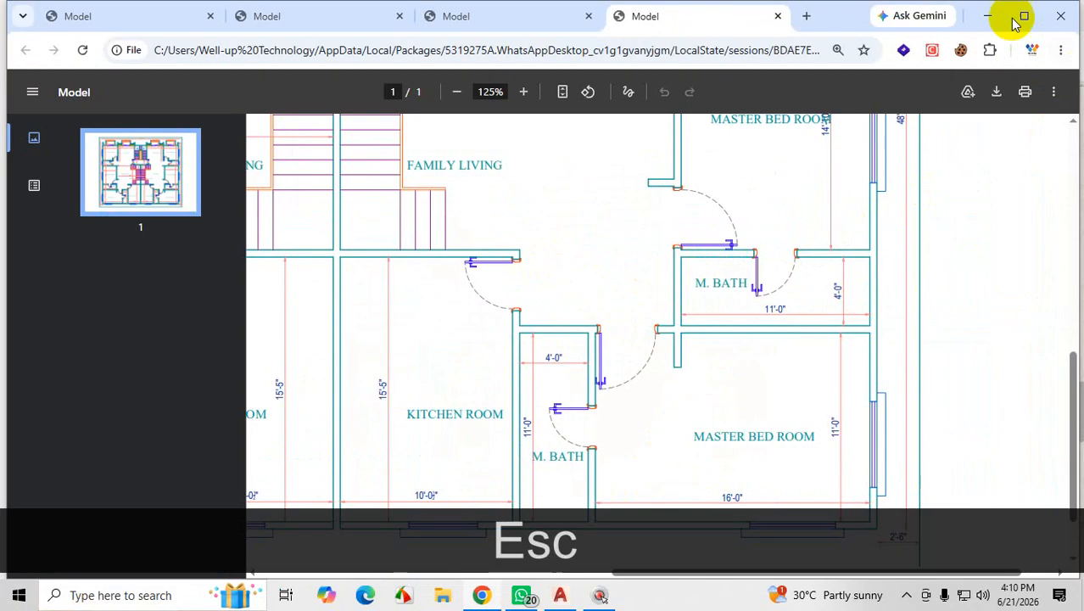
# Switch to AutoCAD and trim the bath-side line of the horizontal wall across the passage between the kitchen wall and the M. BATH partition
pyautogui.click(988, 19)
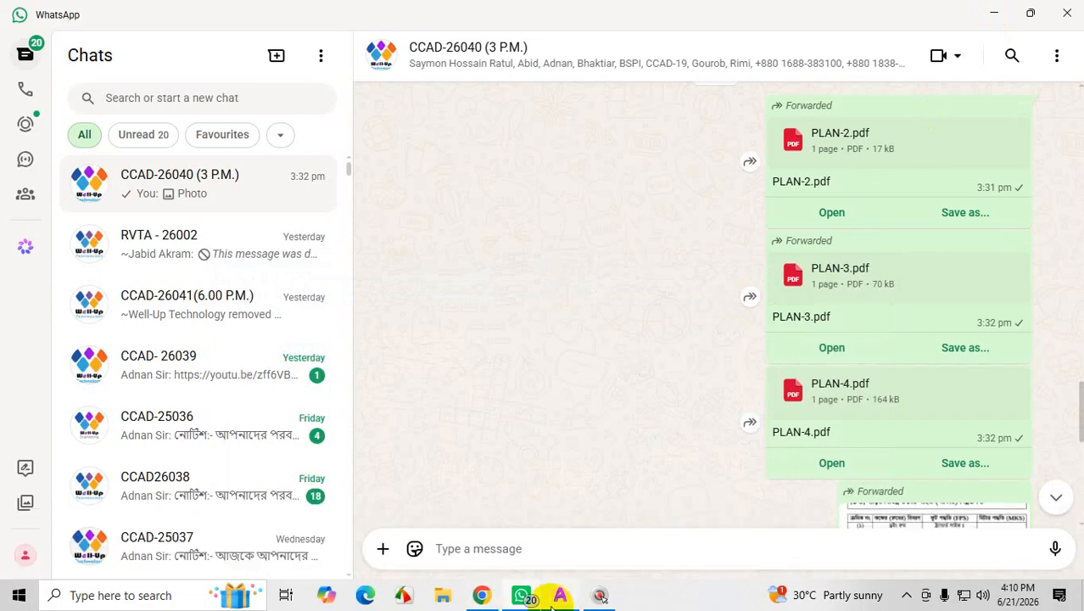
pyautogui.click(560, 595)
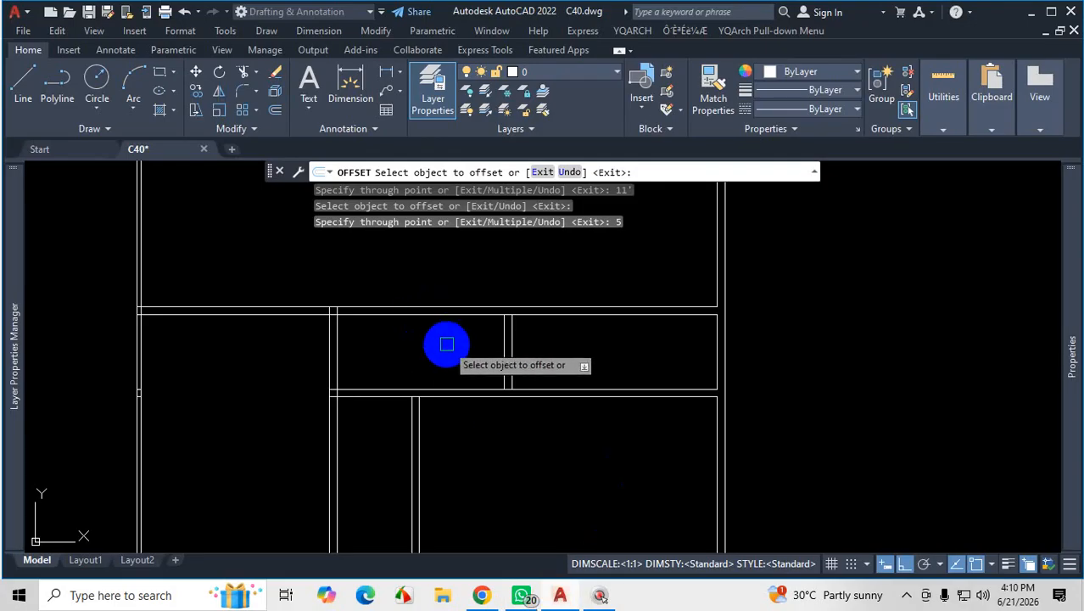
pyautogui.press('Escape')
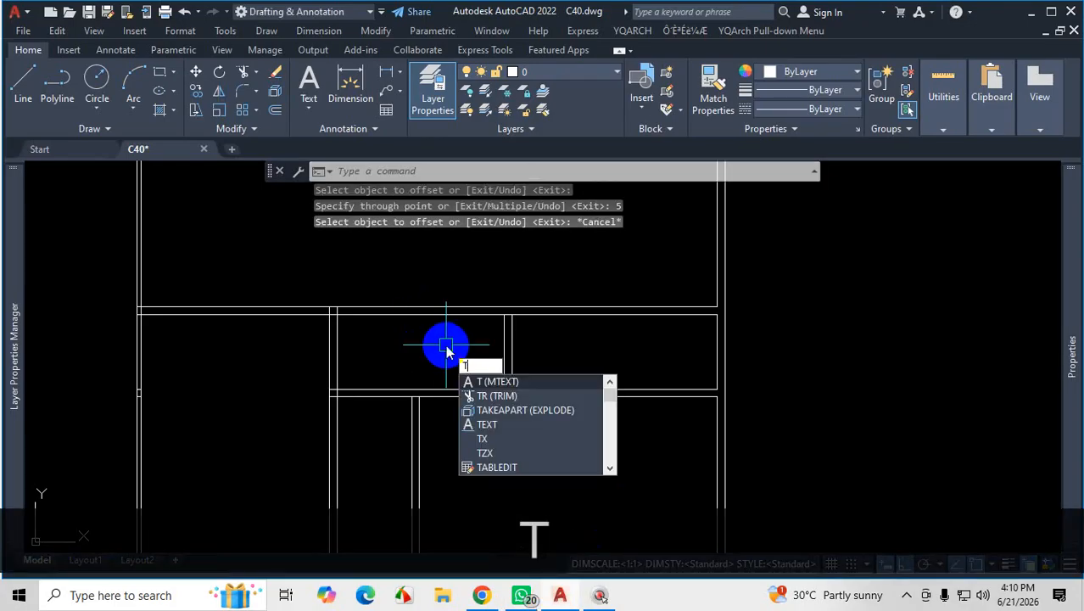
pyautogui.write('TR')
pyautogui.press('Return')
pyautogui.scroll(2, 437, 335)
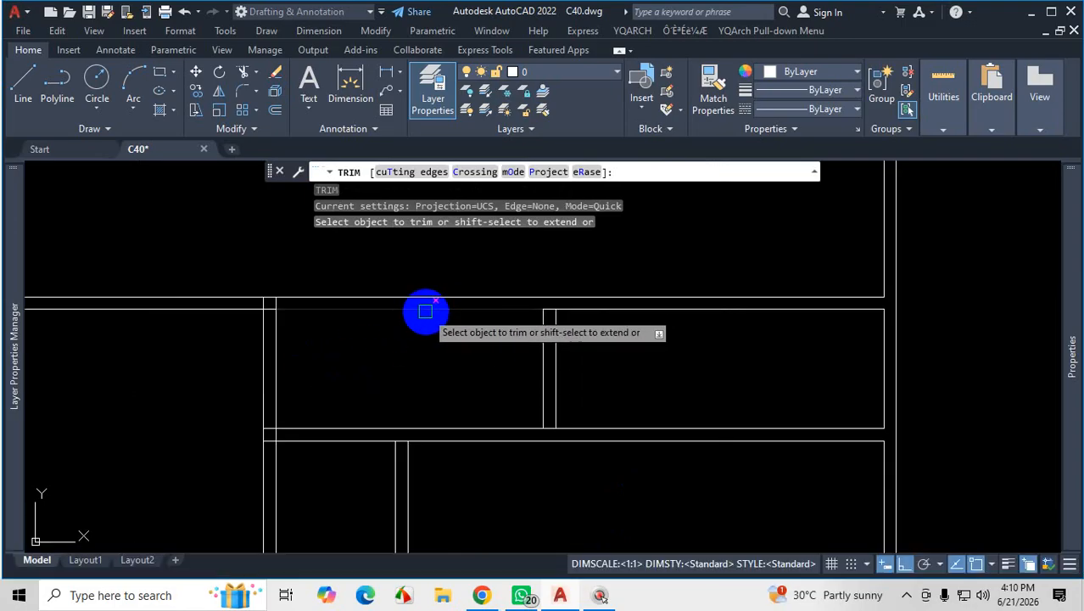
pyautogui.click(425, 310)
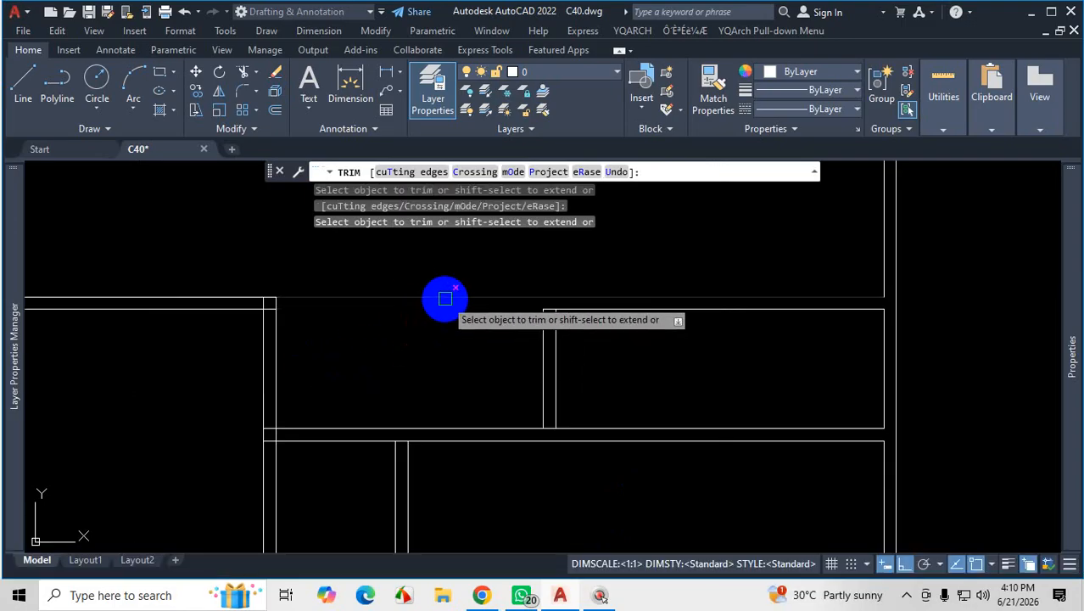
# Extend the partition's passage-side line up to the outer wall line, and trim that wall line across the passage
pyautogui.scroll(6, 551, 318)
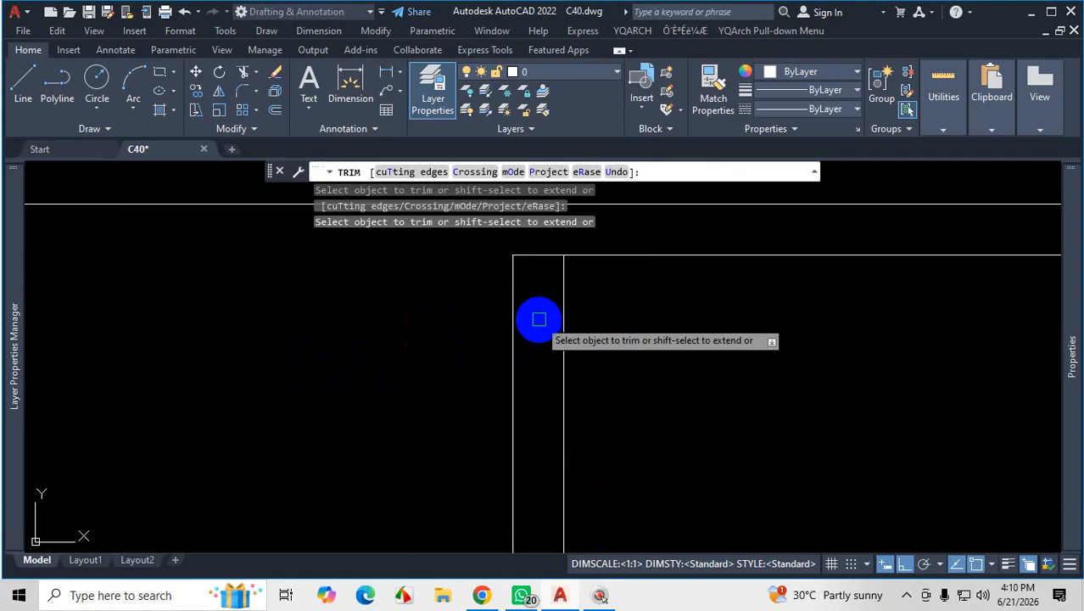
pyautogui.scroll(-4, 528, 363)
pyautogui.scroll(2, 501, 359)
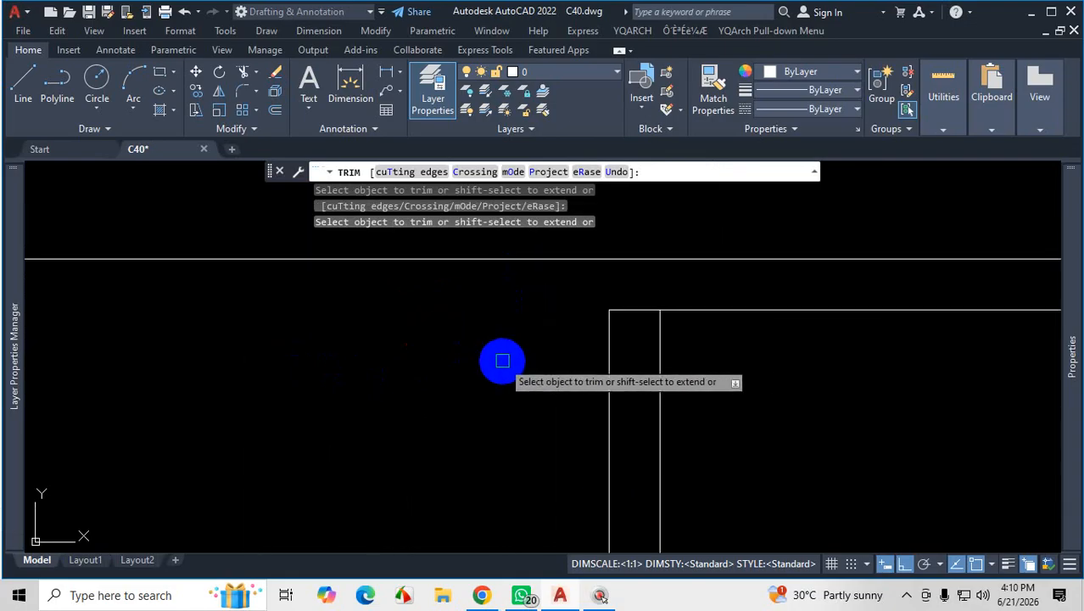
pyautogui.scroll(-2, 532, 362)
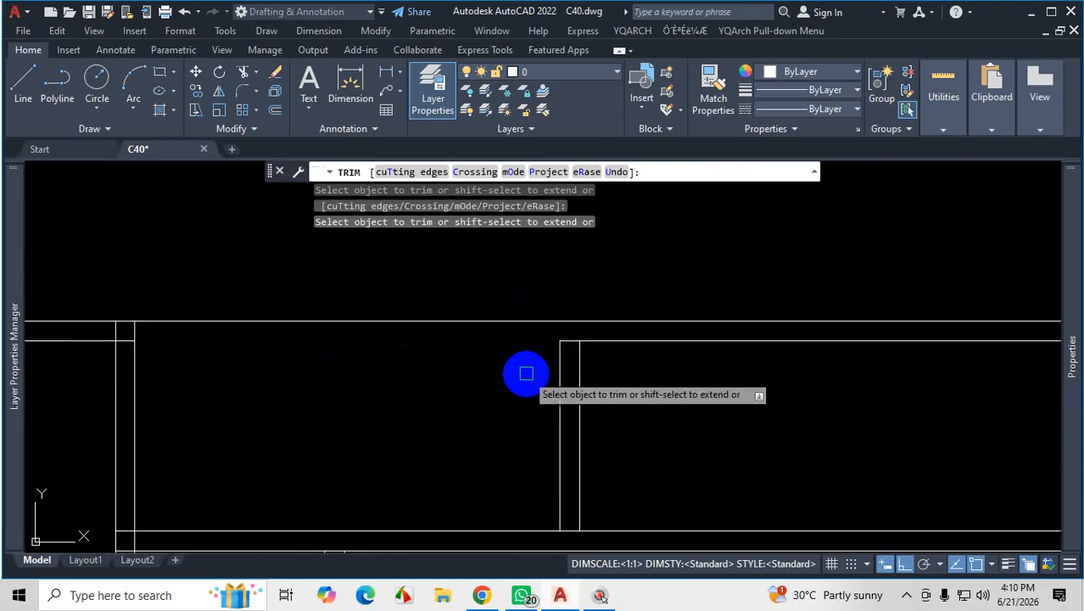
pyautogui.press('shift')
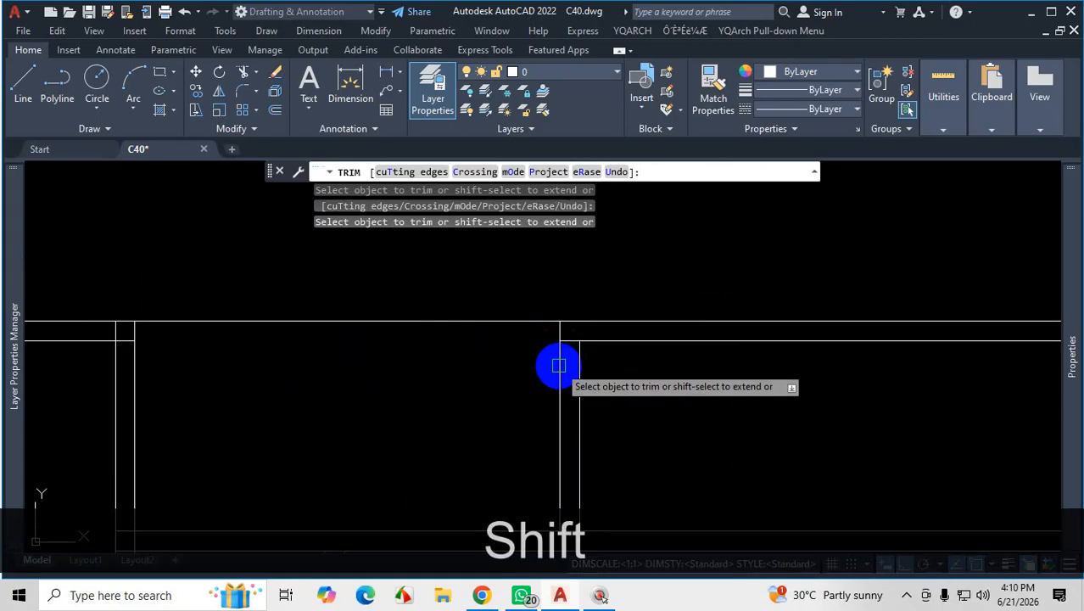
pyautogui.click(434, 321)
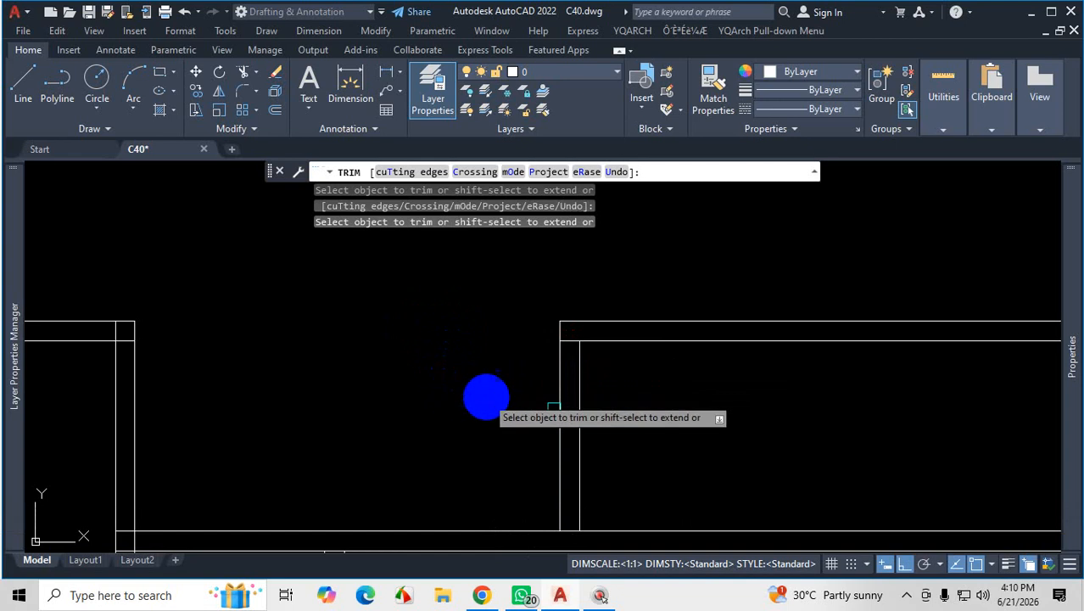
# Inspect the wall corners on both sides of the opened passage and the surrounding plan, leaving the Trim command
pyautogui.scroll(4, 586, 338)
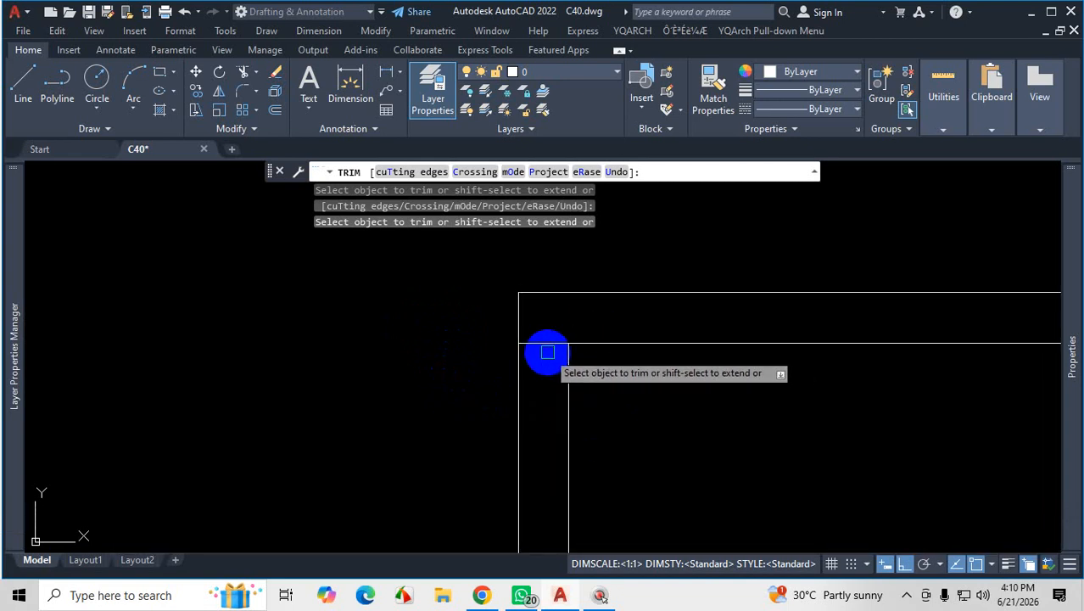
pyautogui.scroll(-4, 547, 351)
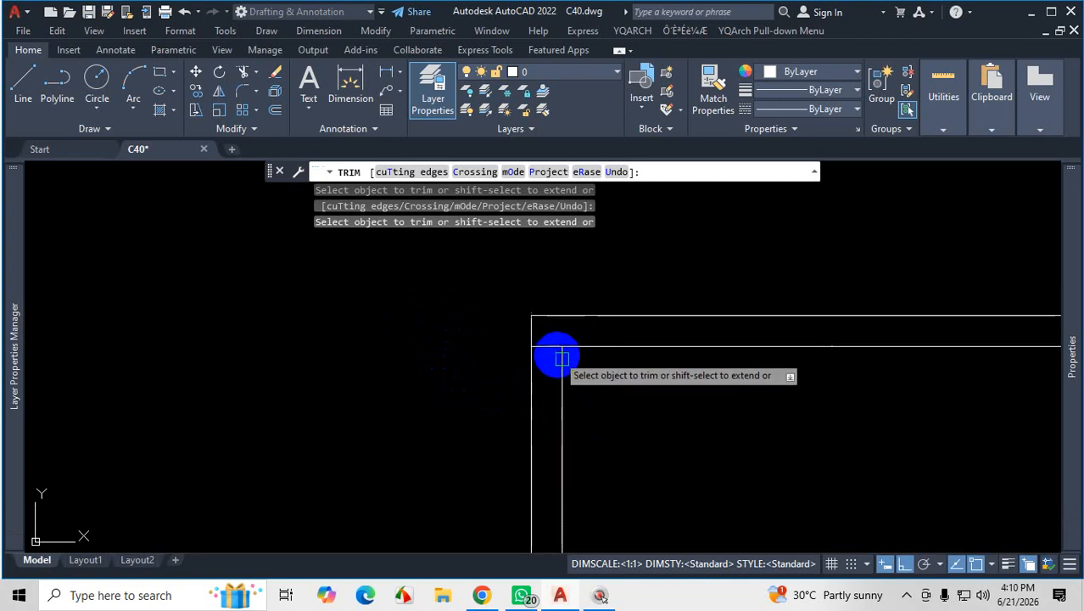
pyautogui.scroll(4, 442, 366)
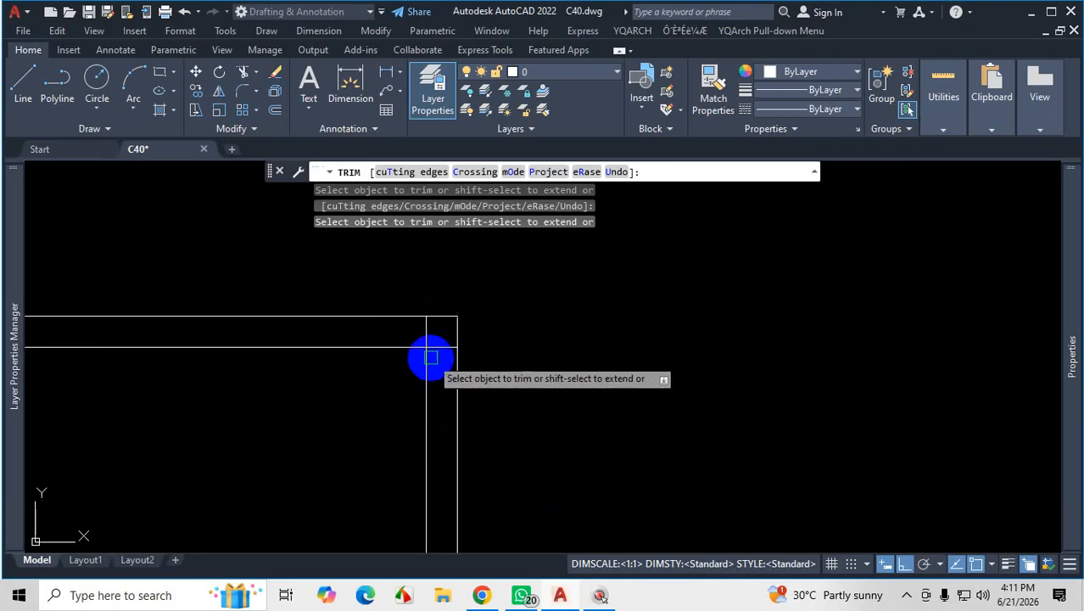
pyautogui.scroll(-3, 466, 376)
pyautogui.scroll(3, 466, 377)
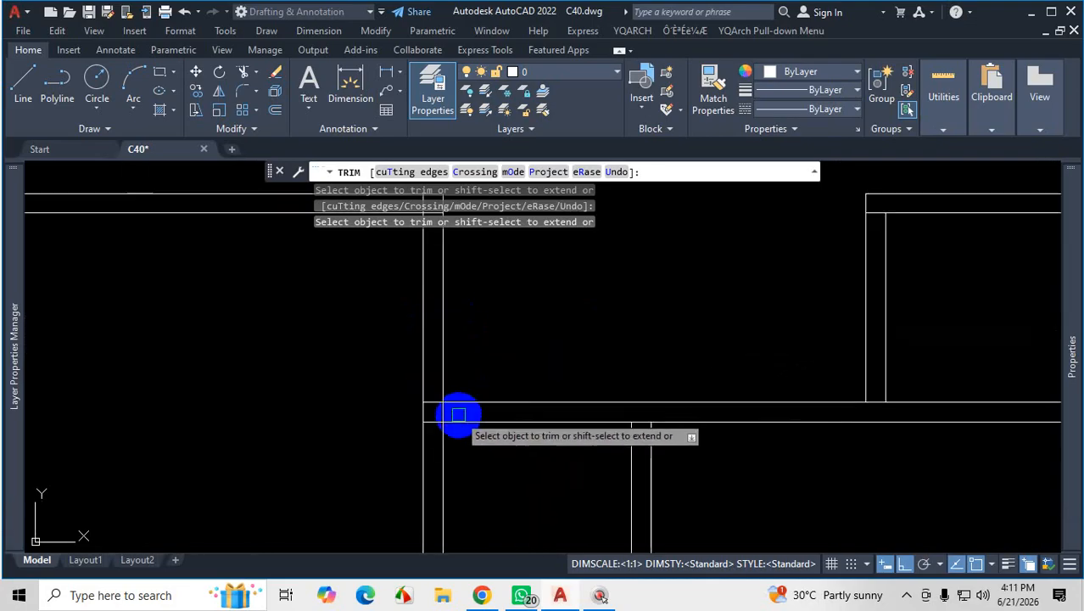
pyautogui.scroll(-3, 475, 412)
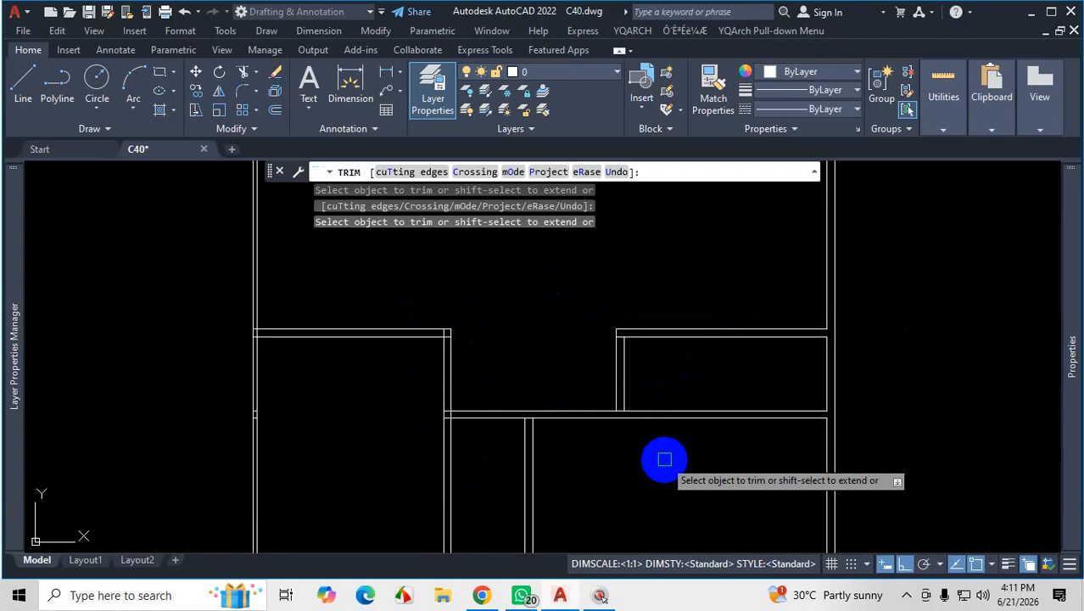
pyautogui.press('Escape')
pyautogui.scroll(2, 633, 322)
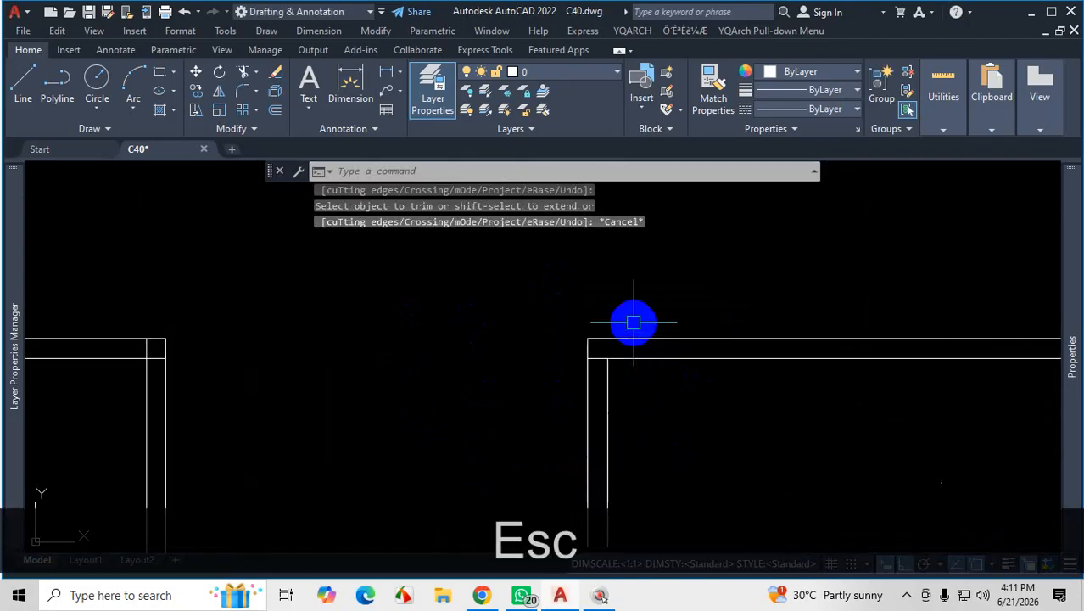
pyautogui.scroll(-3, 651, 371)
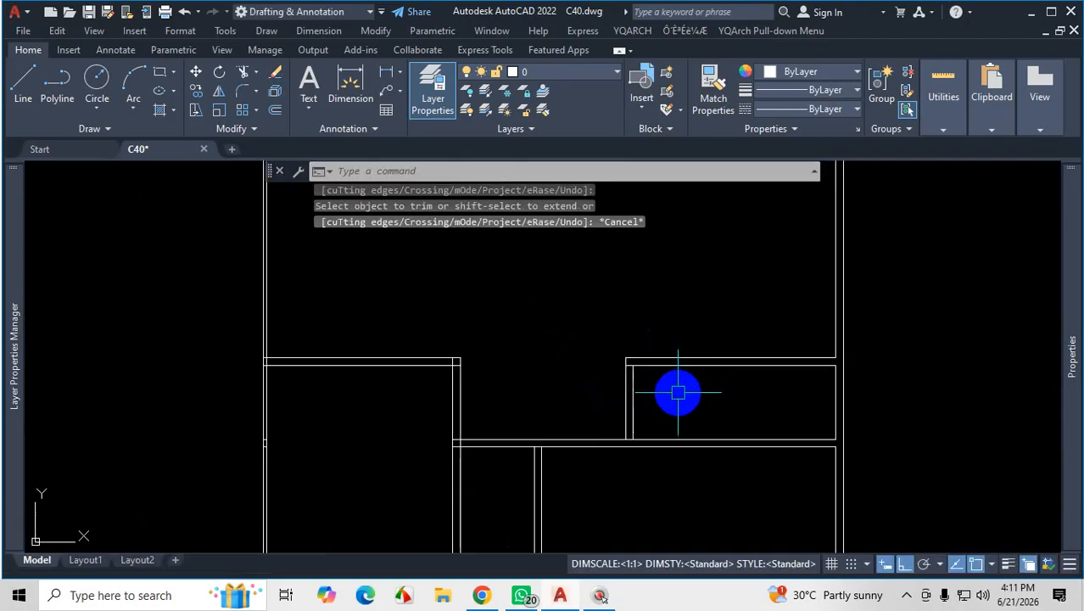
pyautogui.scroll(3, 644, 379)
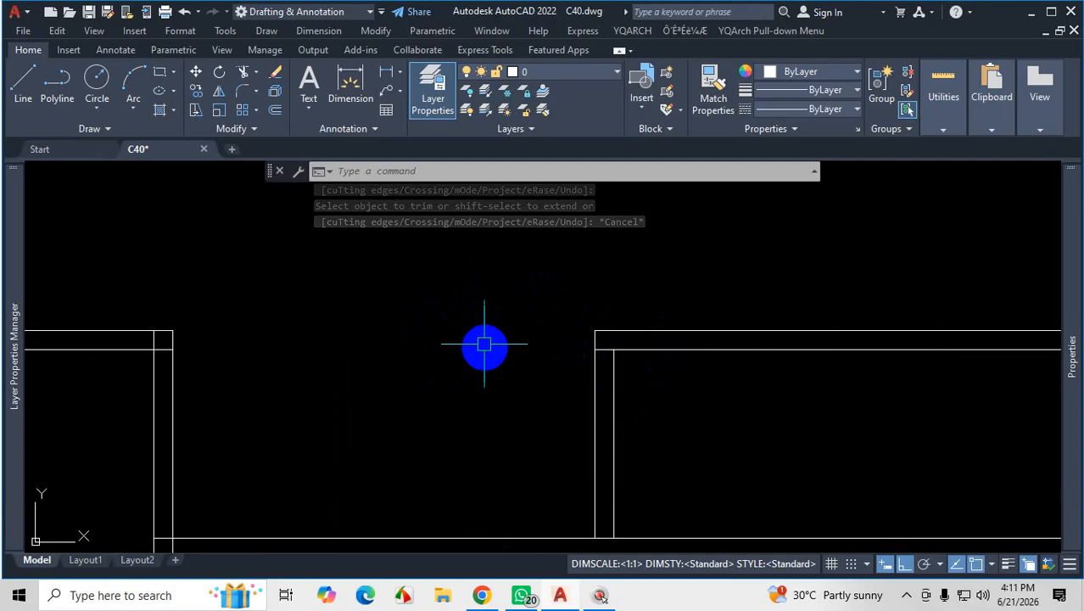
pyautogui.scroll(-3, 628, 443)
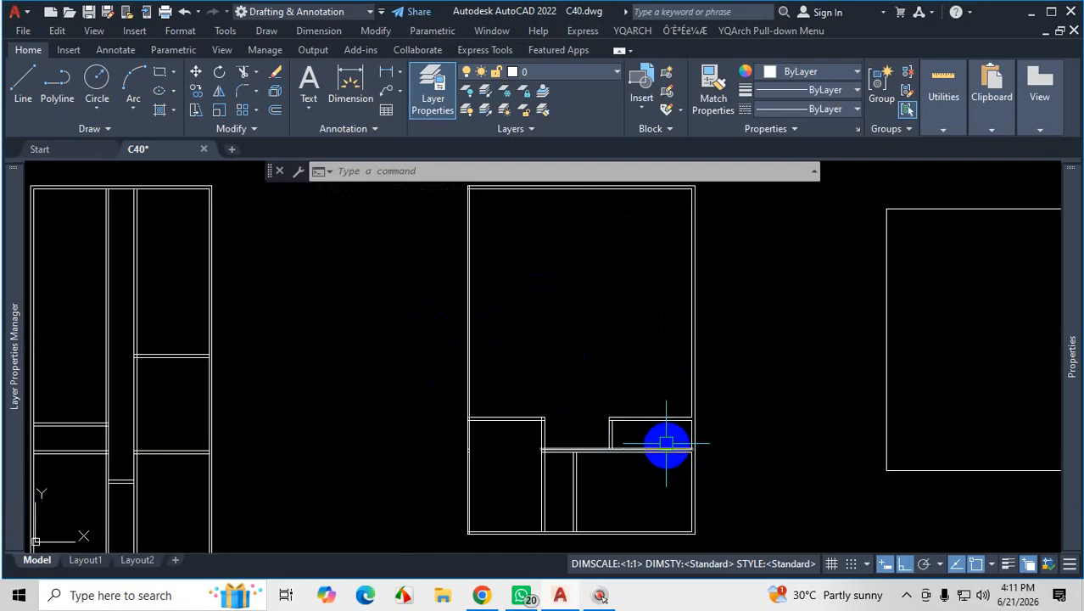
pyautogui.scroll(3, 661, 437)
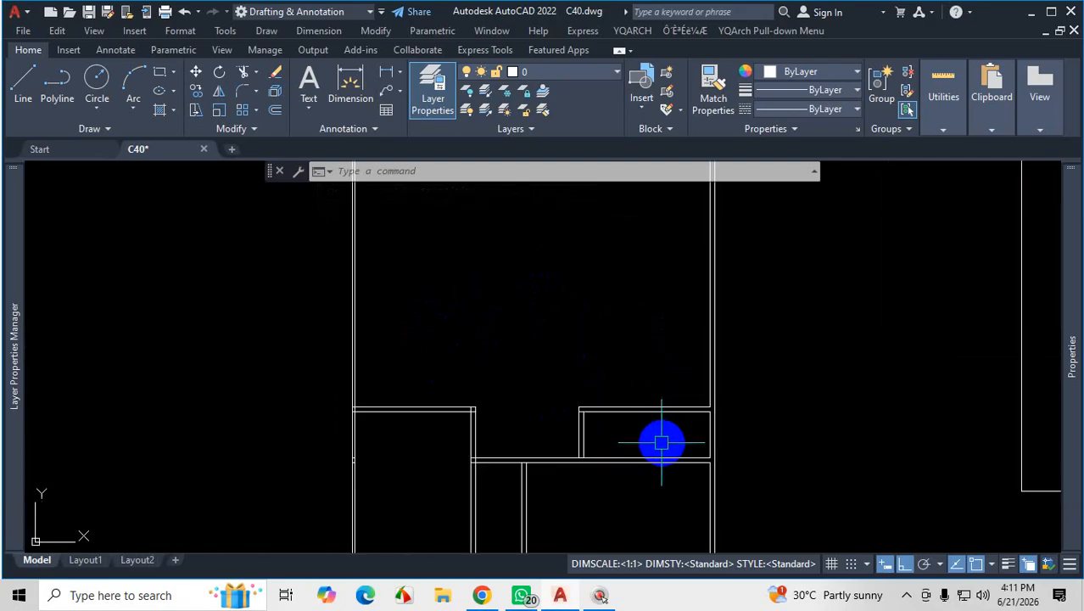
# Switch to the reference plan in Chrome and mark the wall between the M. BATH and the MASTER BED ROOM above it
pyautogui.click(906, 598)
pyautogui.click(938, 533)
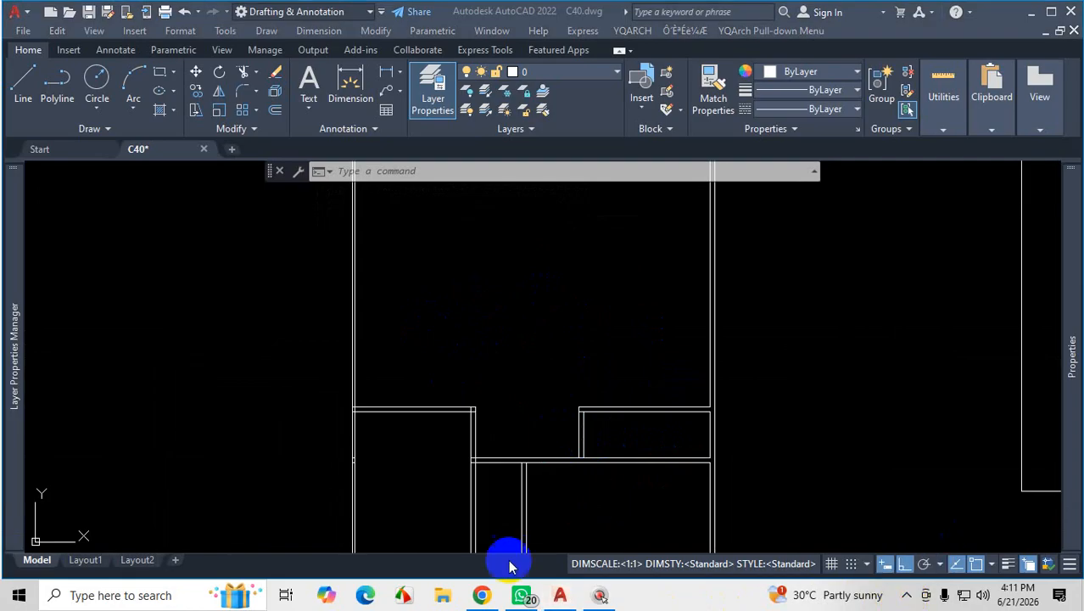
pyautogui.moveTo(523, 598)
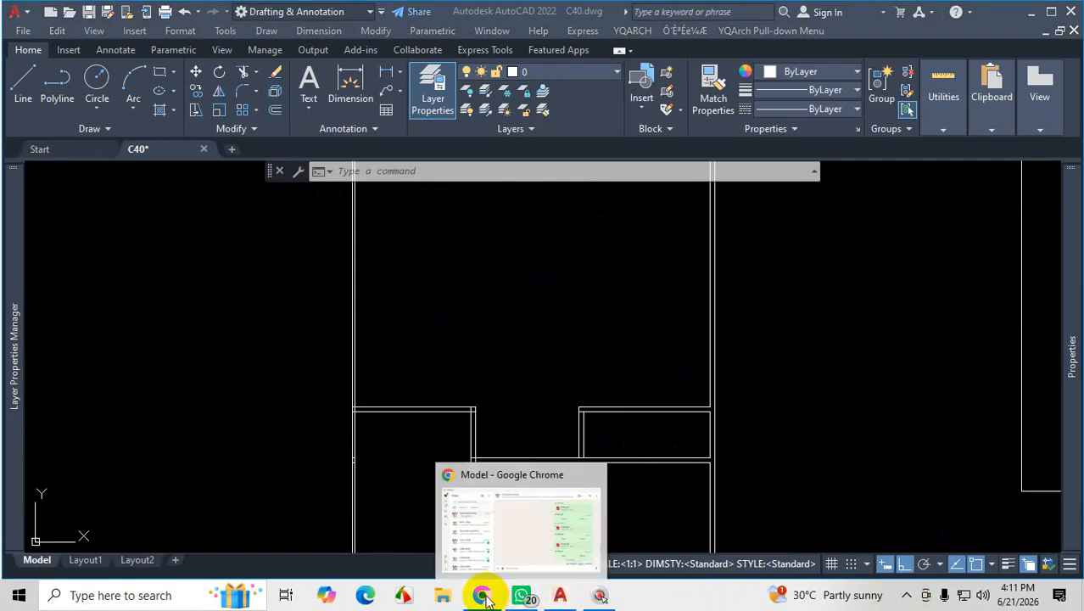
pyautogui.click(482, 597)
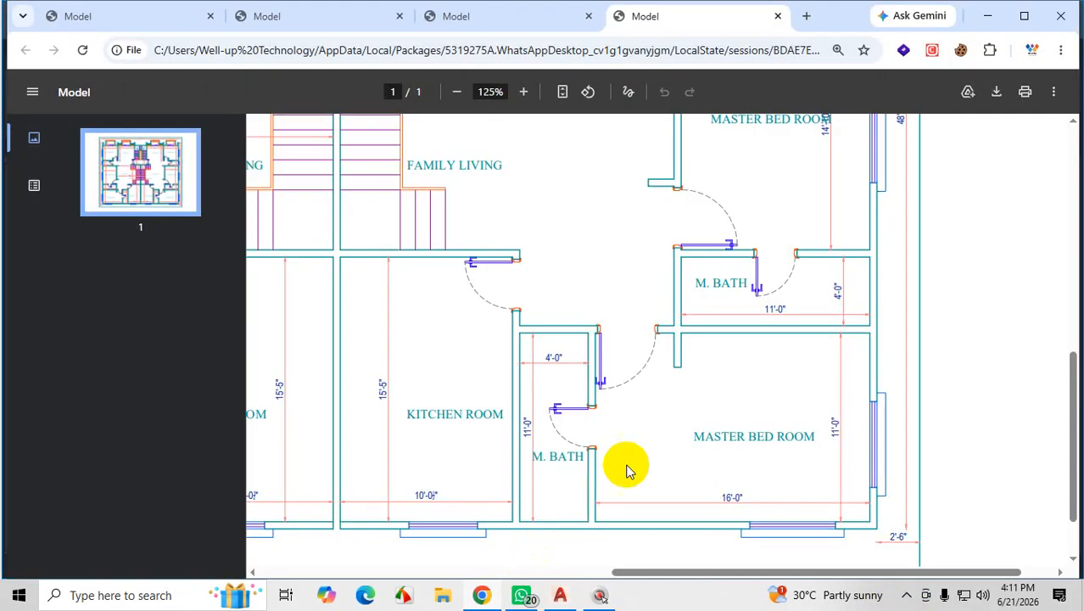
pyautogui.scroll(3, 724, 412)
pyautogui.hotkey('ctrl', '1')
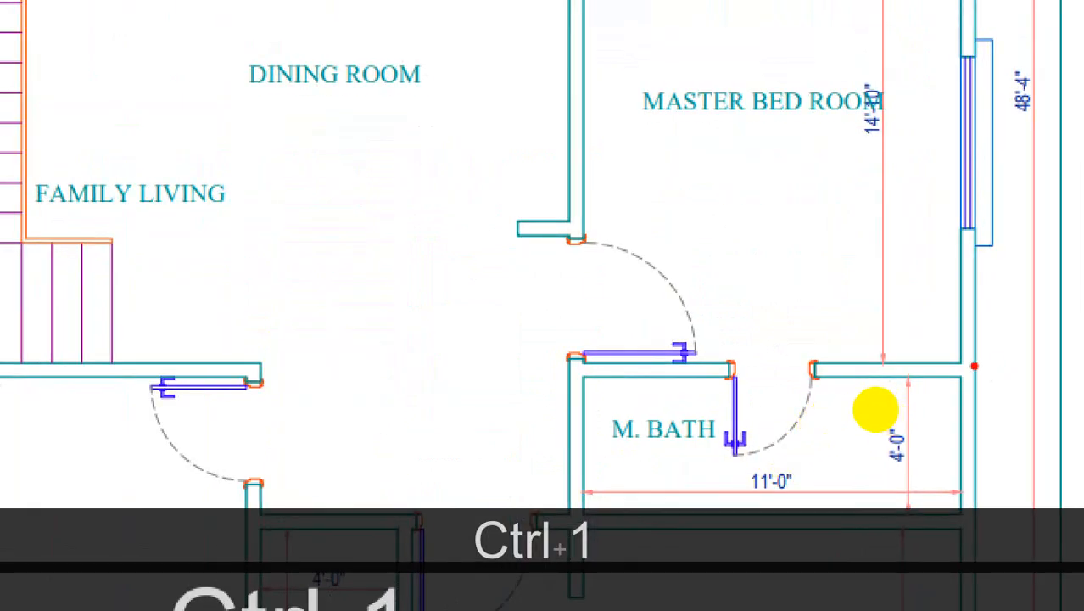
pyautogui.moveTo(974, 367); pyautogui.dragTo(500, 364)
pyautogui.moveTo(825, 409)
pyautogui.mouseDown()
pyautogui.moveTo(829, 210)
pyautogui.moveTo(817, 157)
pyautogui.mouseUp()
pyautogui.press('Escape')
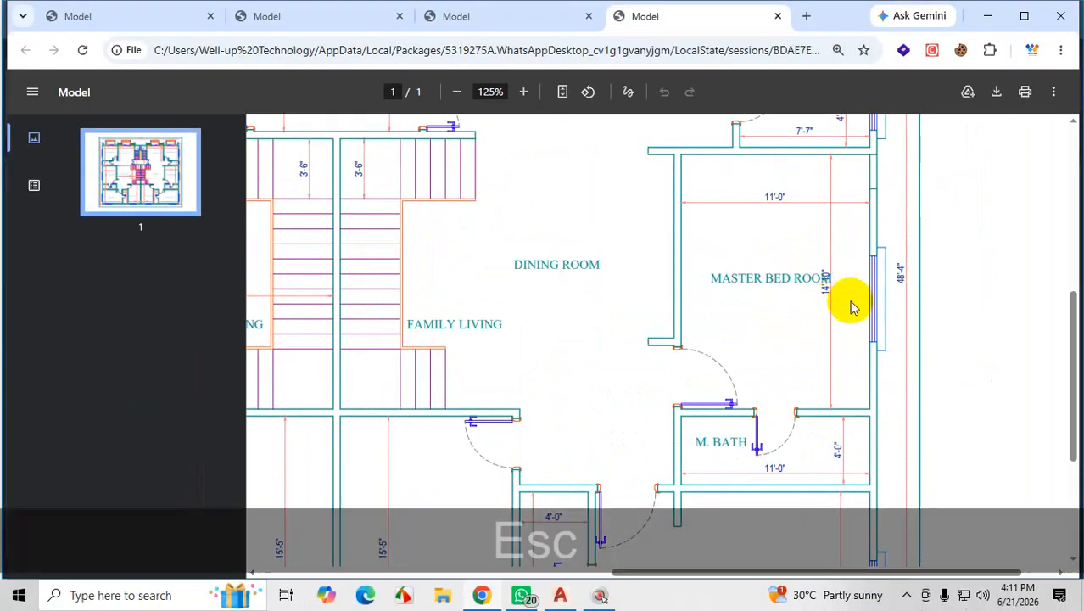
# Circle the MASTER BED ROOM's 14'-10" dimension on the reference plan and mark the room's upper wall
pyautogui.hotkey('ctrl', '1')
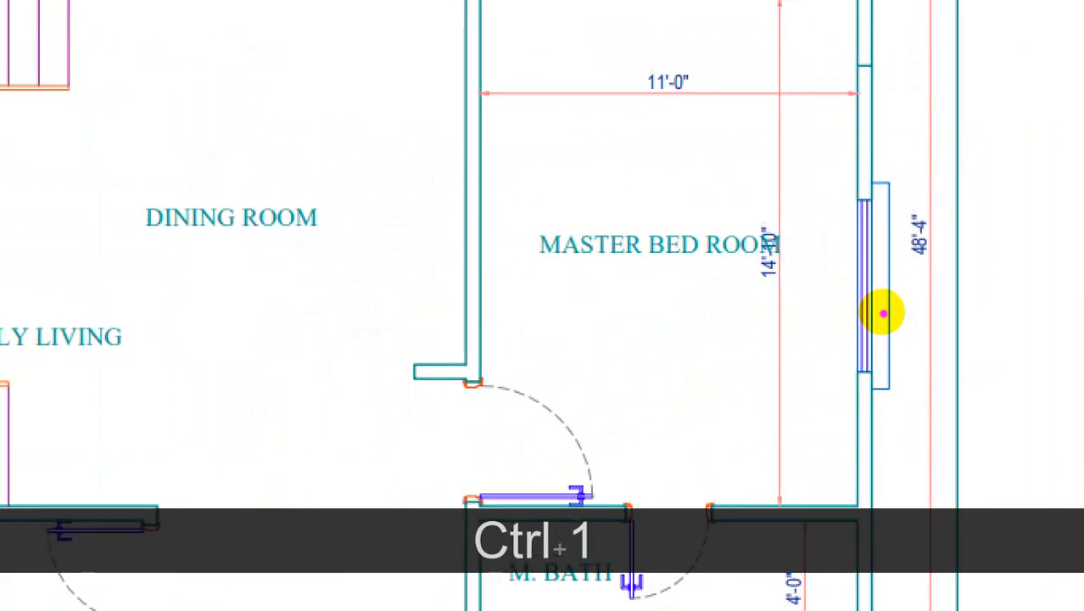
pyautogui.moveTo(828, 258)
pyautogui.mouseDown()
pyautogui.moveTo(798, 307)
pyautogui.moveTo(854, 264)
pyautogui.mouseUp()
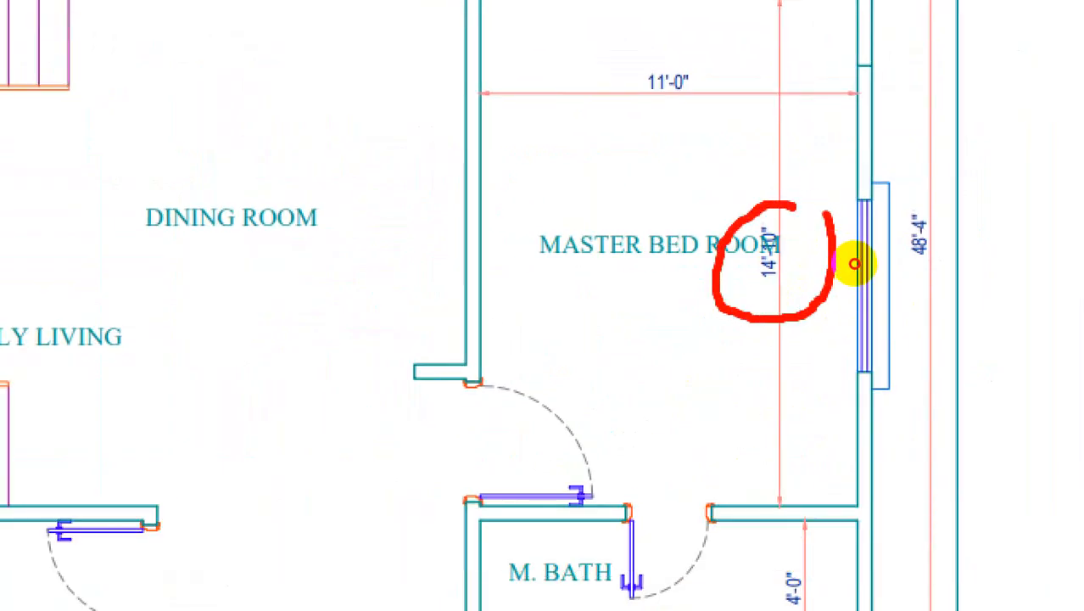
pyautogui.hotkey('ctrl', '1')
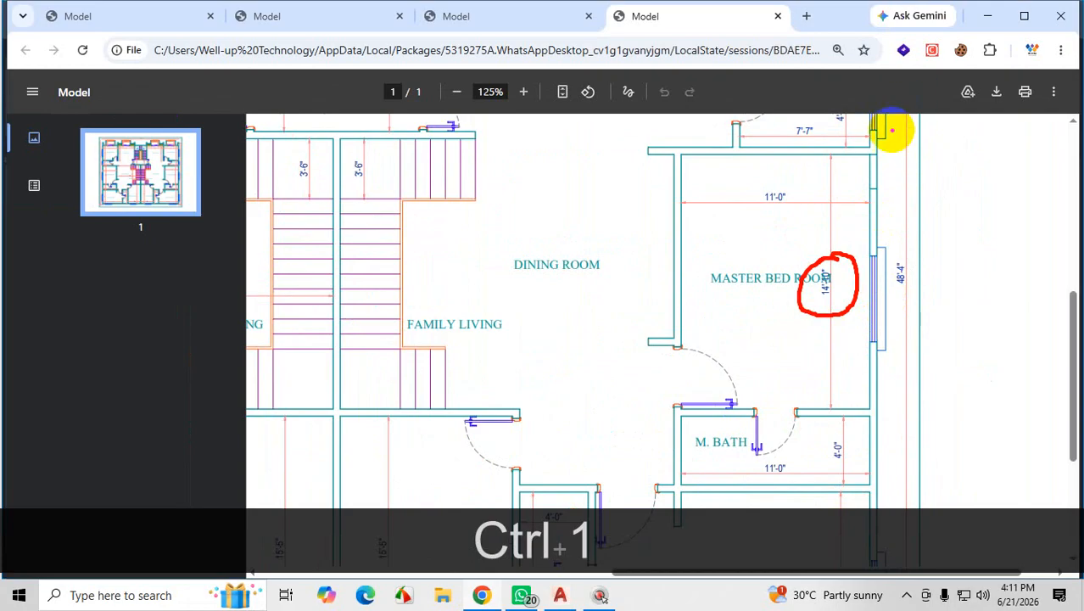
pyautogui.moveTo(879, 155); pyautogui.dragTo(641, 159)
pyautogui.press('Escape')
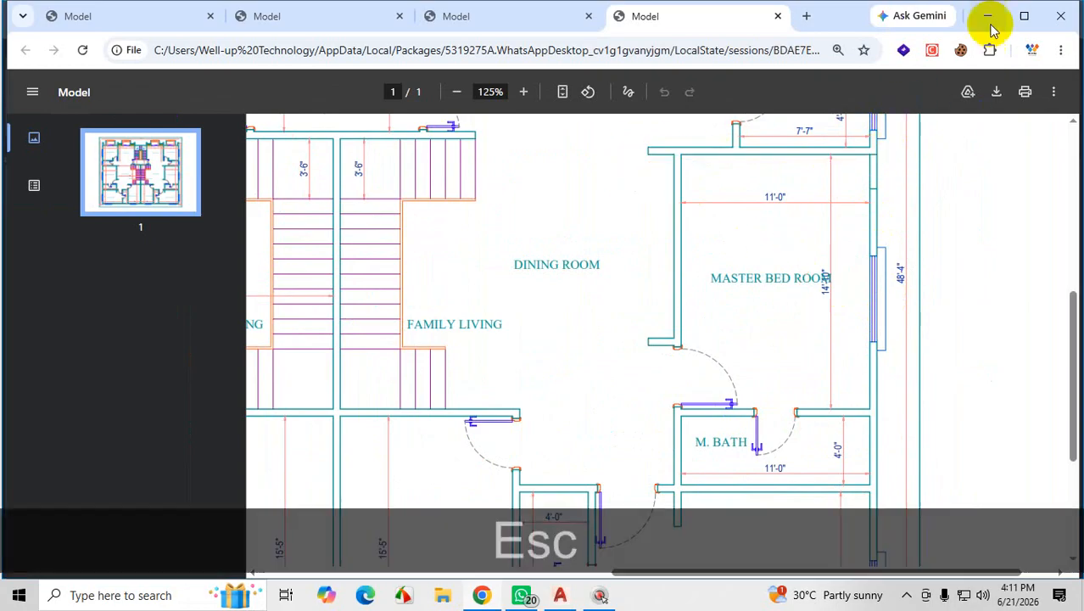
# Switch to AutoCAD and offset the M. BATH's upper wall line 14'10" upward for the far wall of the master bedroom
pyautogui.click(987, 15)
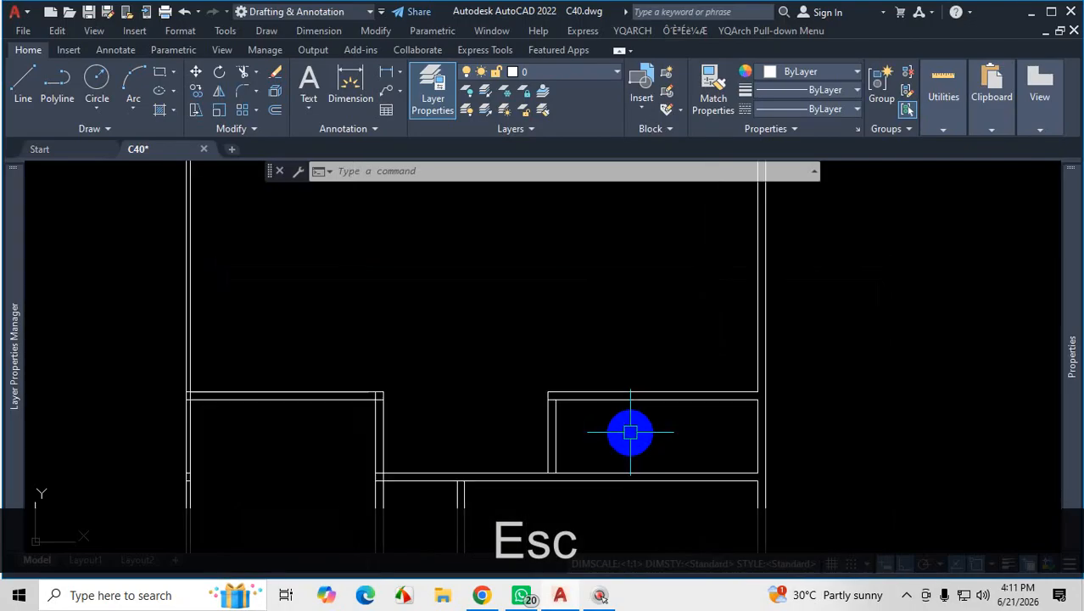
pyautogui.write('o')
pyautogui.press('Return')
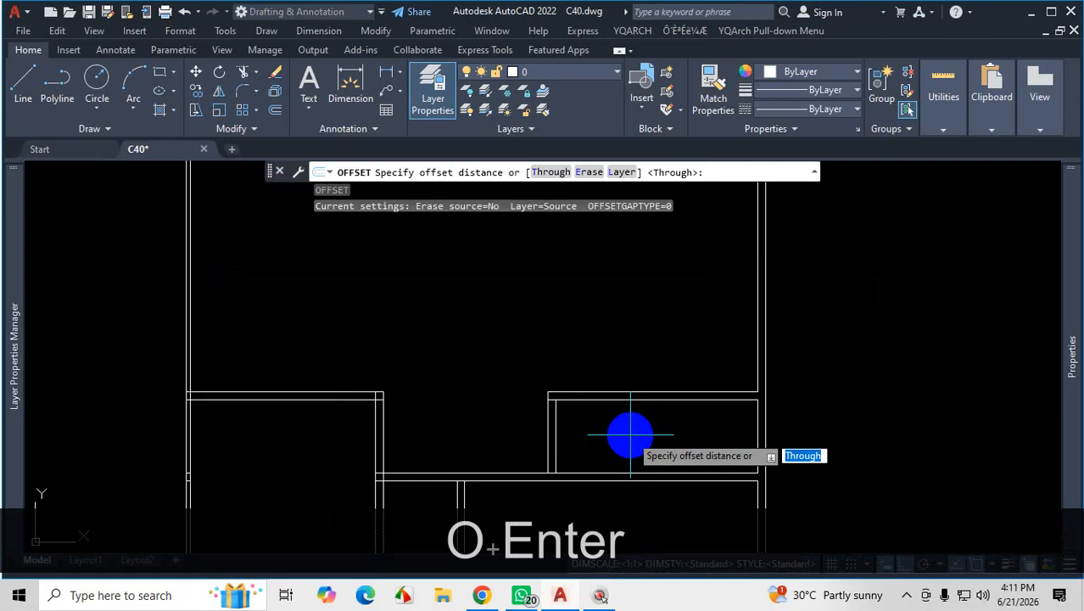
pyautogui.press('space')
pyautogui.scroll(2, 642, 453)
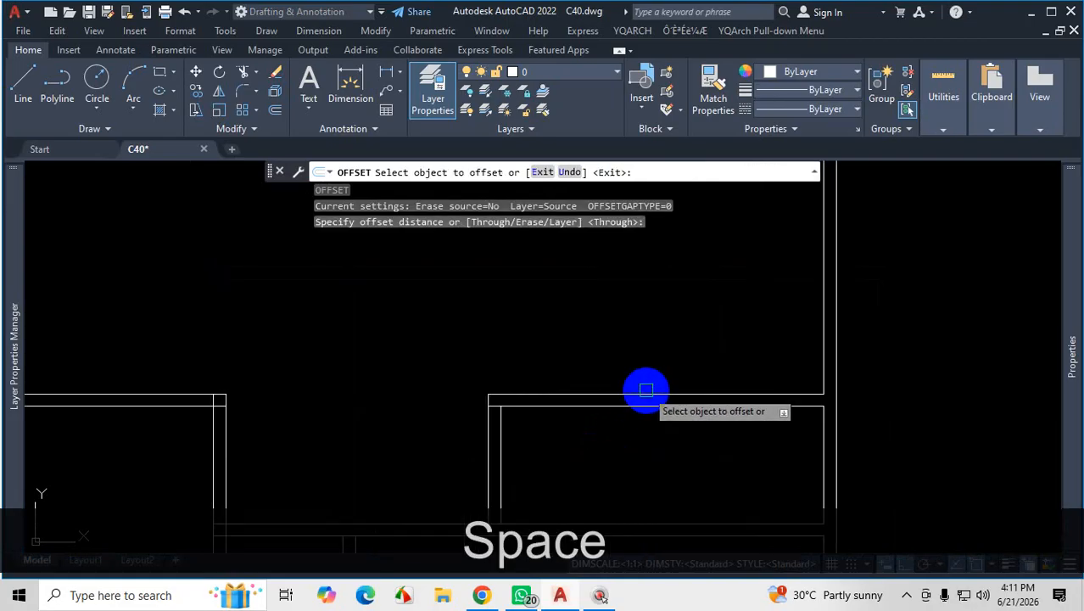
pyautogui.click(644, 394)
pyautogui.scroll(-2, 641, 387)
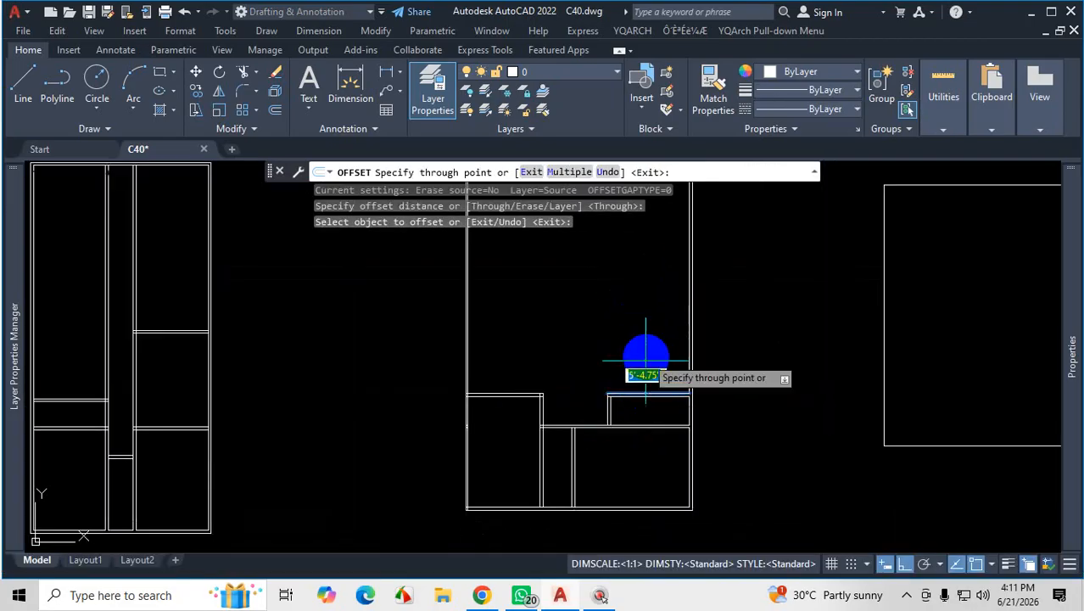
pyautogui.scroll(2, 644, 350)
pyautogui.scroll(-2, 644, 350)
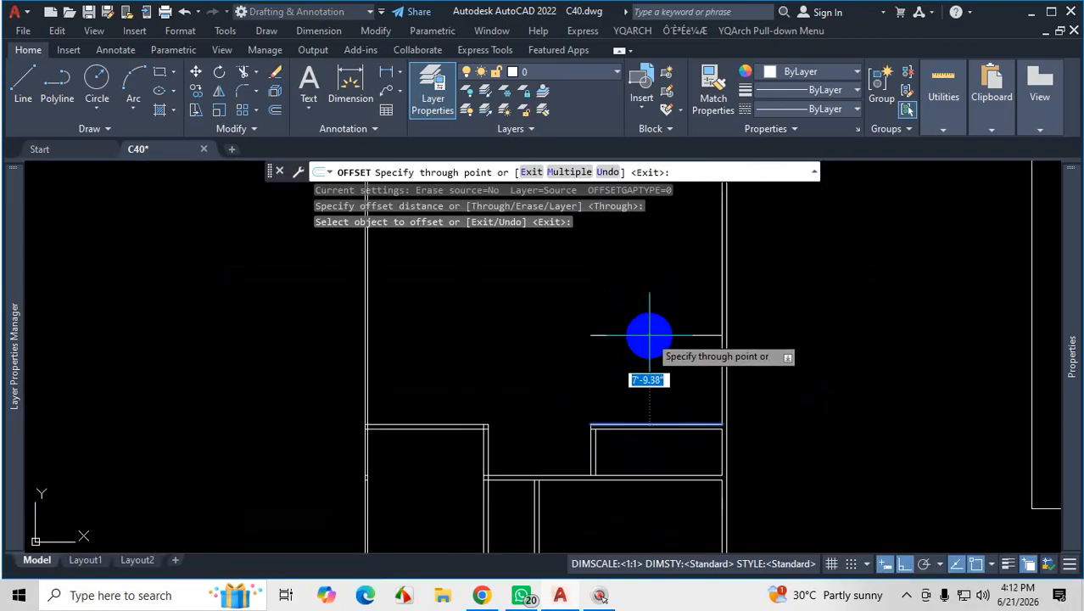
pyautogui.write("14'10")
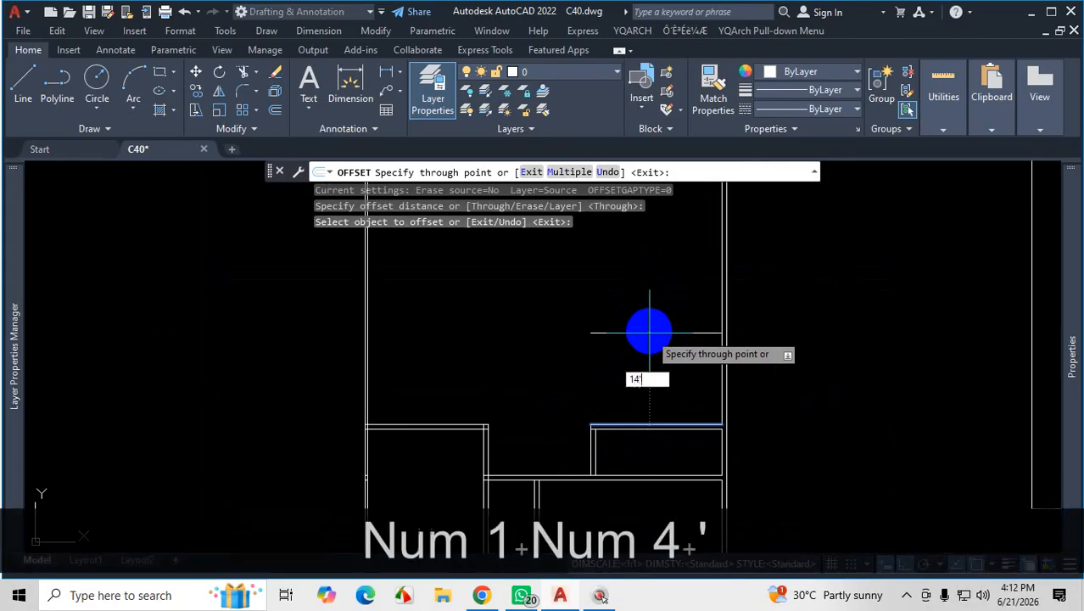
pyautogui.press('Return')
# Offset the master bedroom's new upper wall line 5" upward to give the wall its thickness
pyautogui.scroll(-2, 649, 334)
pyautogui.scroll(2, 653, 314)
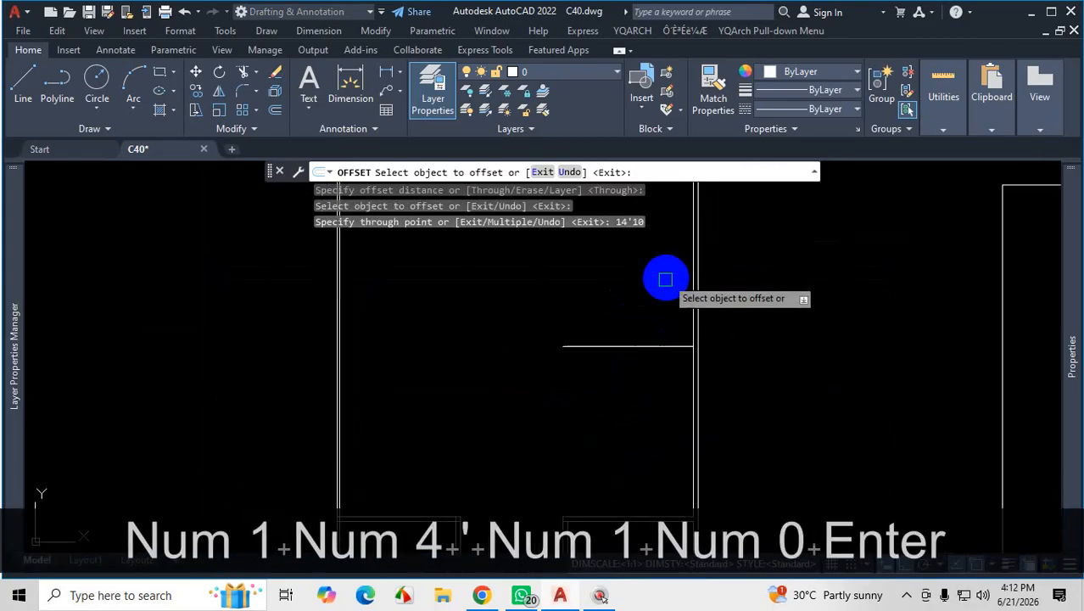
pyautogui.click(647, 347)
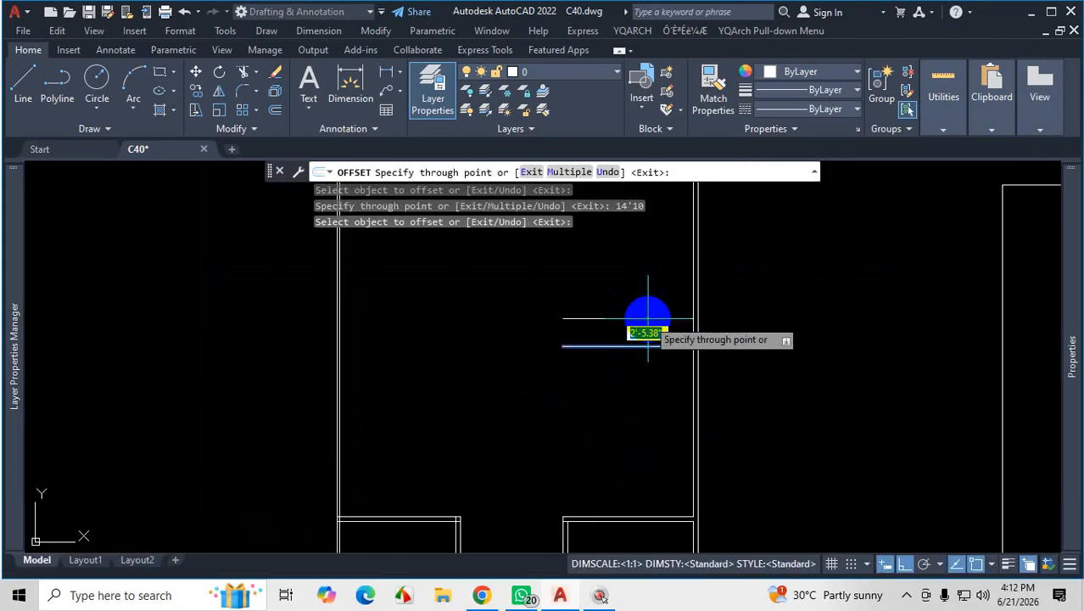
pyautogui.write('5')
pyautogui.press('Return')
pyautogui.scroll(-3, 647, 347)
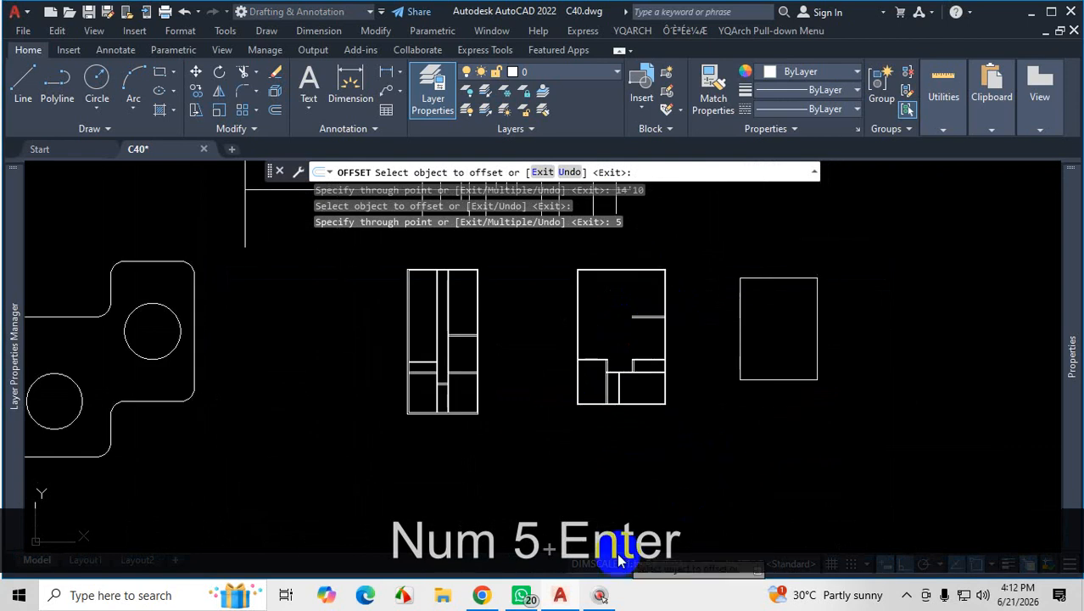
# Switch to the reference plan in Chrome and check the C. BATH's dimensions above the MASTER BED ROOM
pyautogui.click(482, 596)
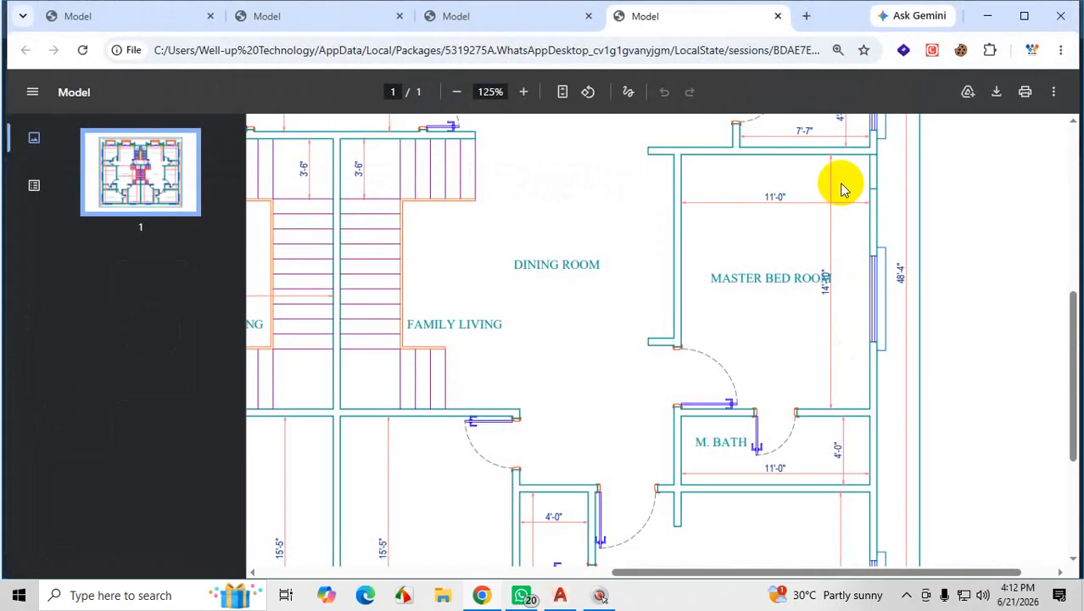
pyautogui.scroll(3, 844, 170)
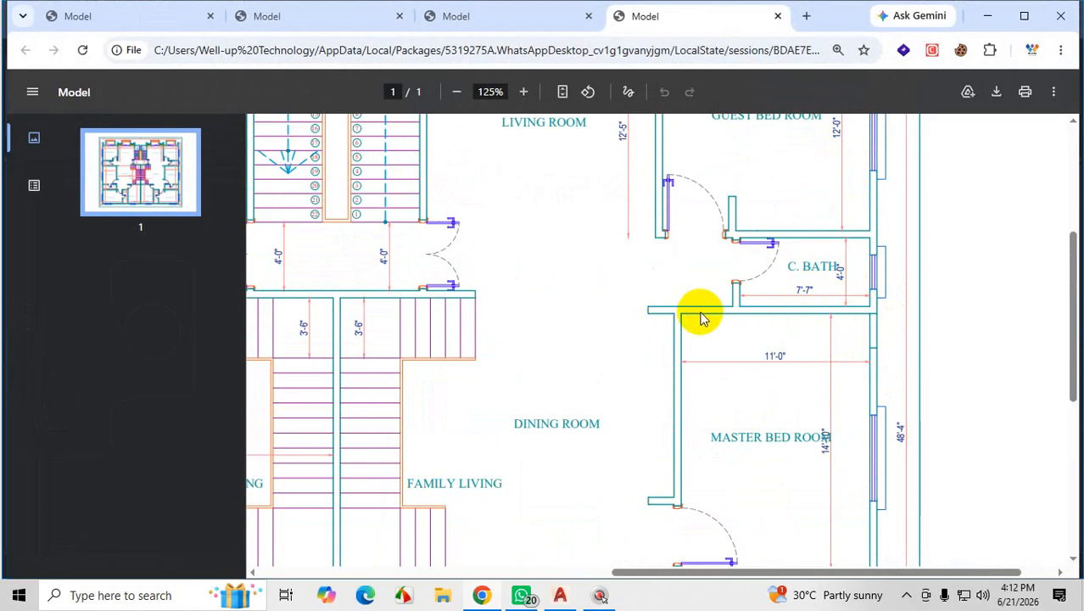
pyautogui.scroll(1, 818, 326)
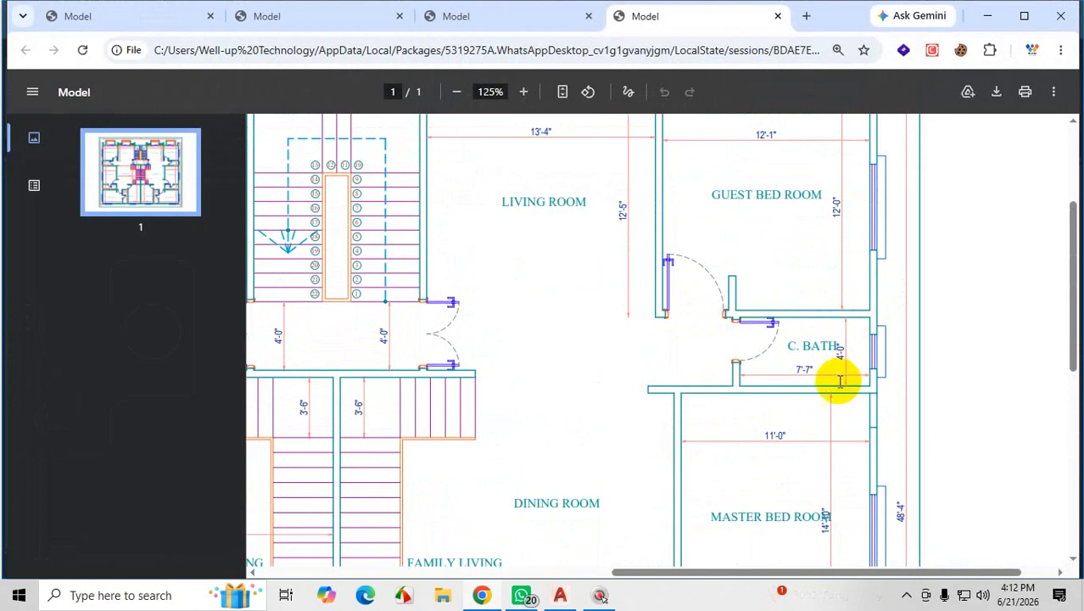
# Return to AutoCAD and offset the outer line of the master bedroom's upper wall 4' upward for the C. BATH
pyautogui.click(985, 14)
pyautogui.scroll(5, 733, 280)
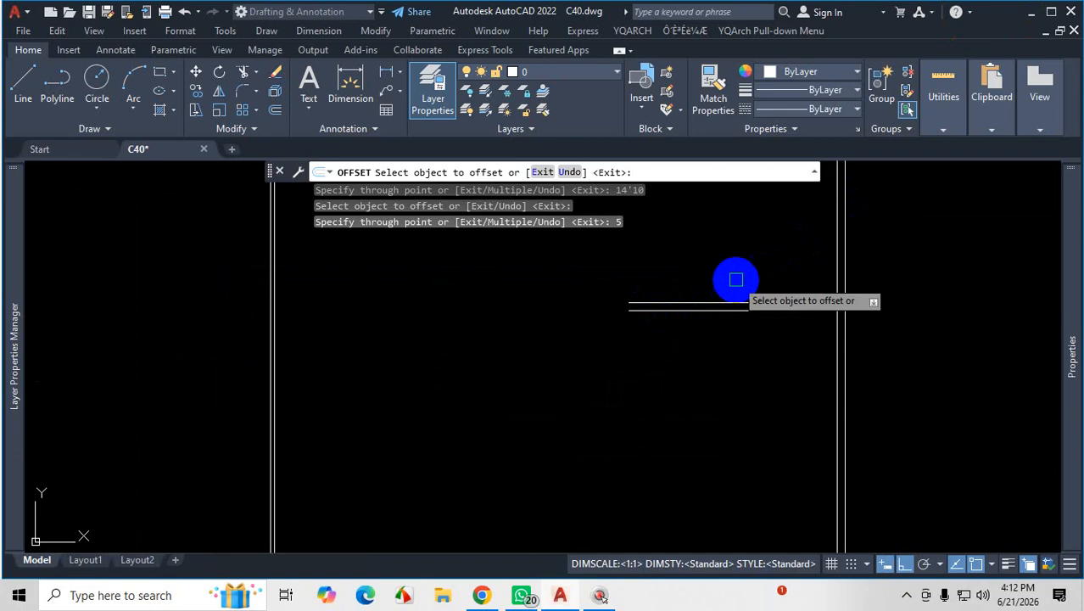
pyautogui.click(727, 313)
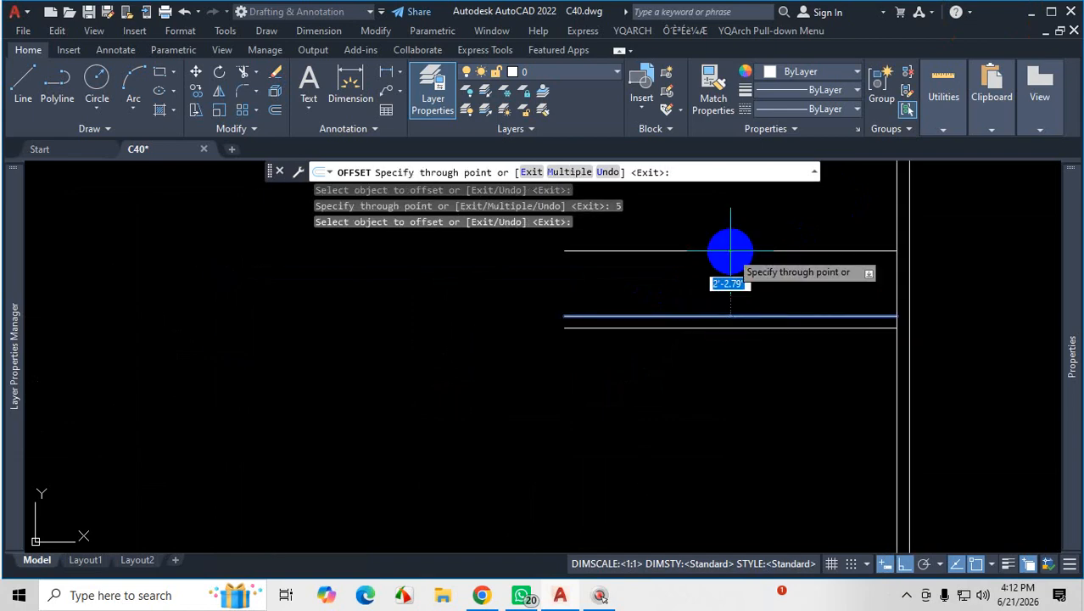
pyautogui.write("4'")
pyautogui.press('Return')
pyautogui.scroll(-2, 731, 249)
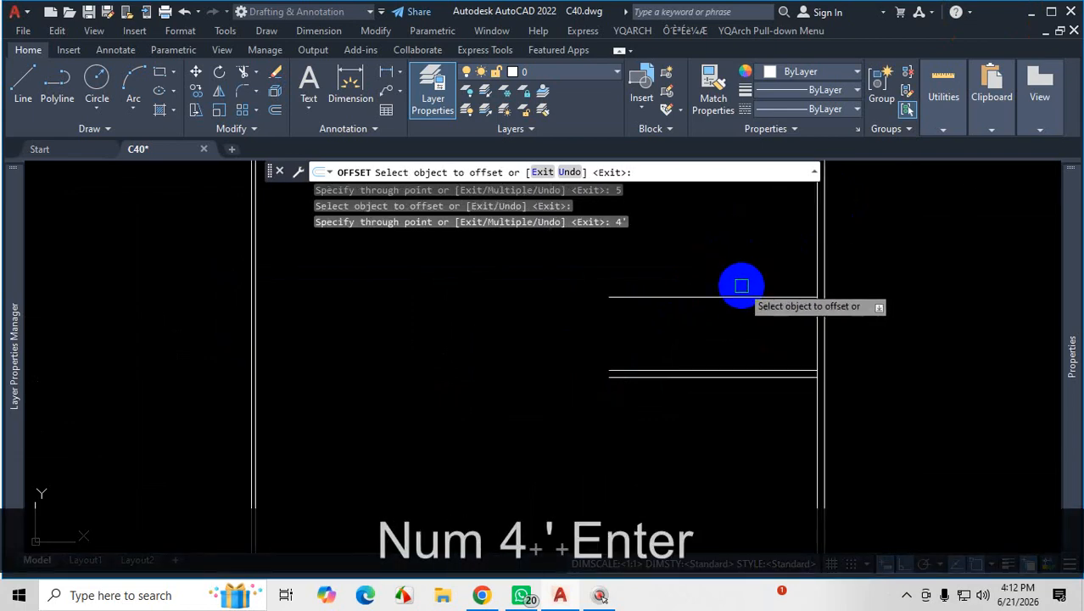
# Offset the C. BATH's upper wall line 5" upward for the wall thickness, and leave the Offset command
pyautogui.click(740, 296)
pyautogui.write('5')
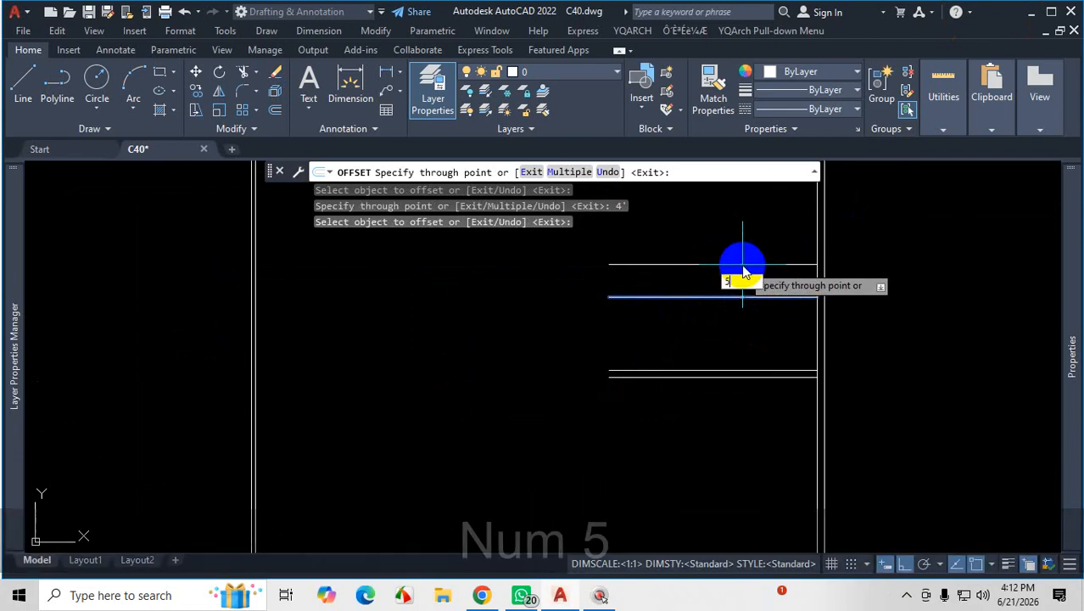
pyautogui.press('Return')
pyautogui.scroll(-3, 741, 280)
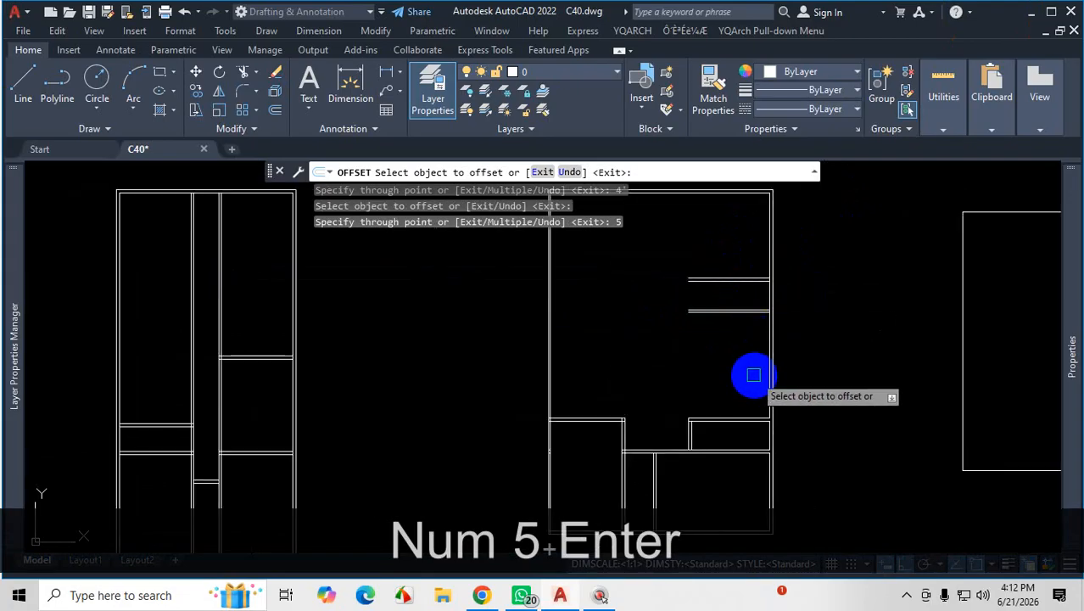
pyautogui.press('Escape')
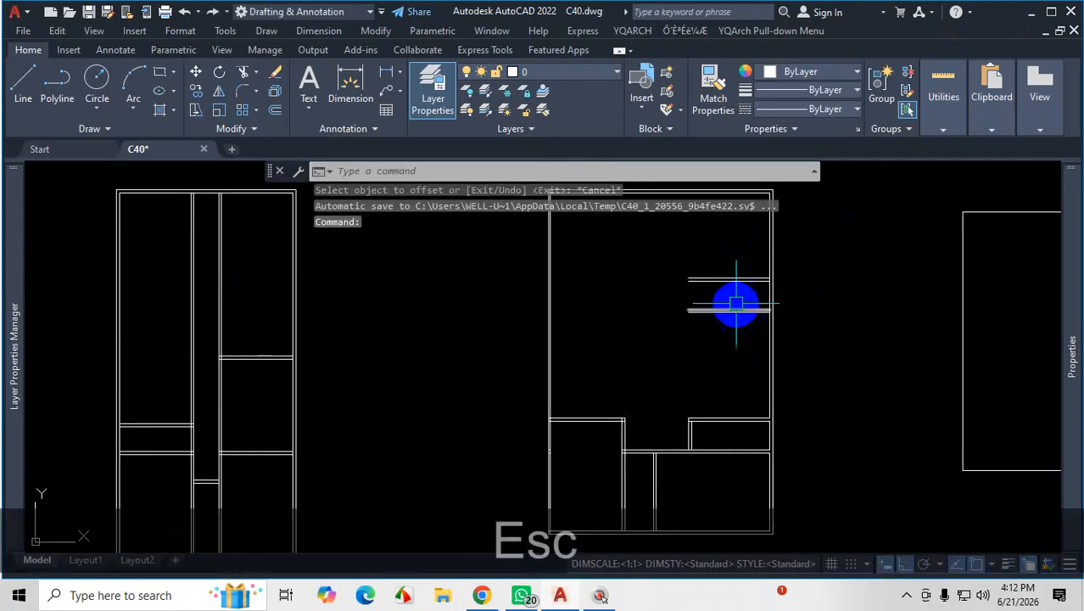
# Mark the wall between the DINING ROOM and the MASTER BED ROOM on the reference plan in Chrome, and return to AutoCAD
pyautogui.click(482, 596)
pyautogui.scroll(-2, 772, 428)
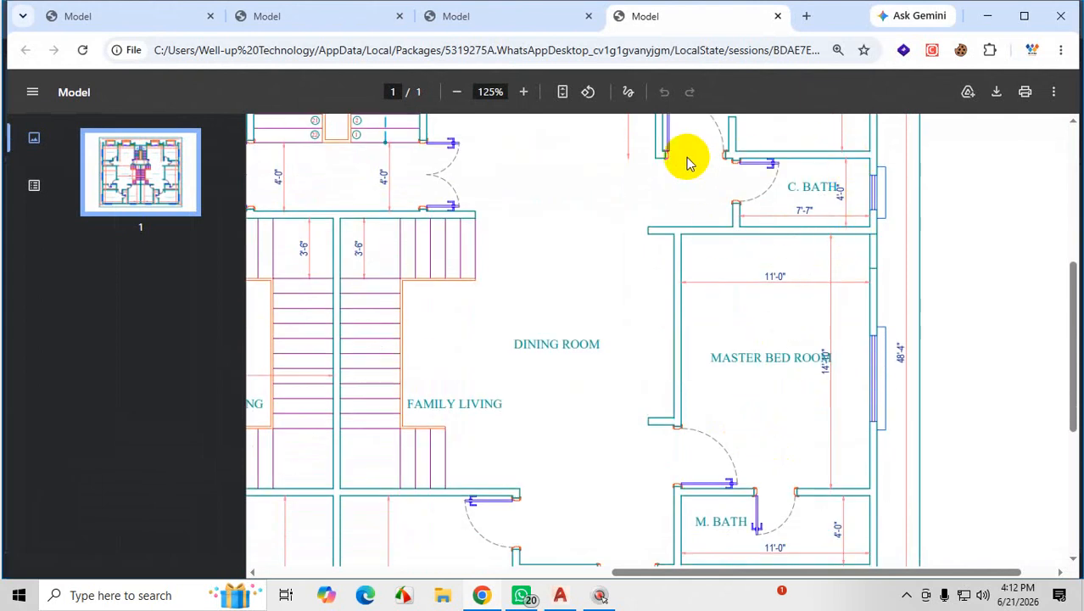
pyautogui.hotkey('ctrl', '1')
pyautogui.click(691, 498)
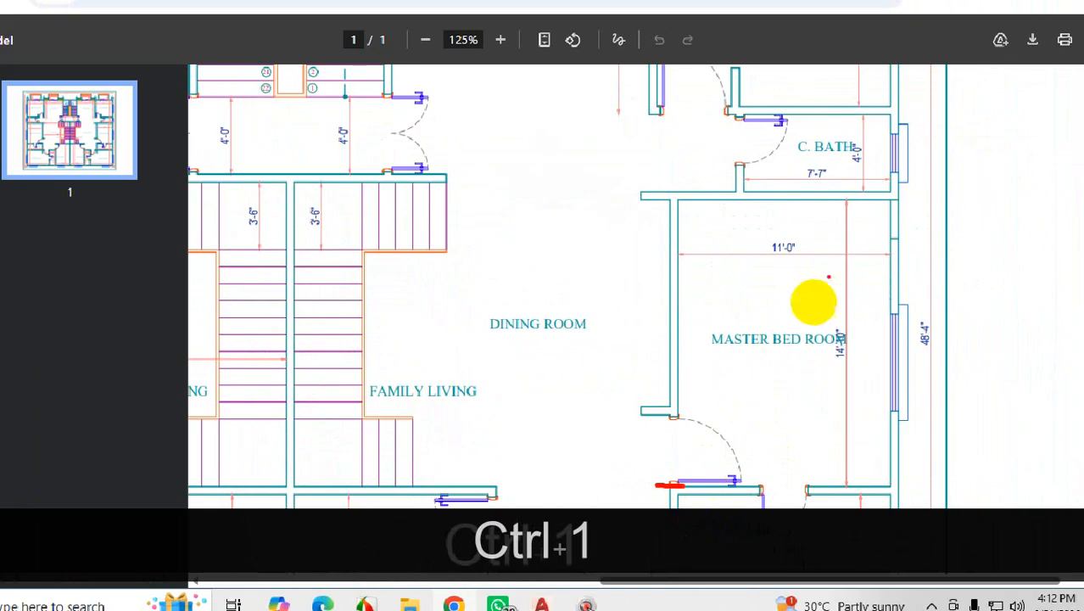
pyautogui.moveTo(1017, 84); pyautogui.dragTo(849, 83)
pyautogui.moveTo(683, 484); pyautogui.dragTo(678, 280)
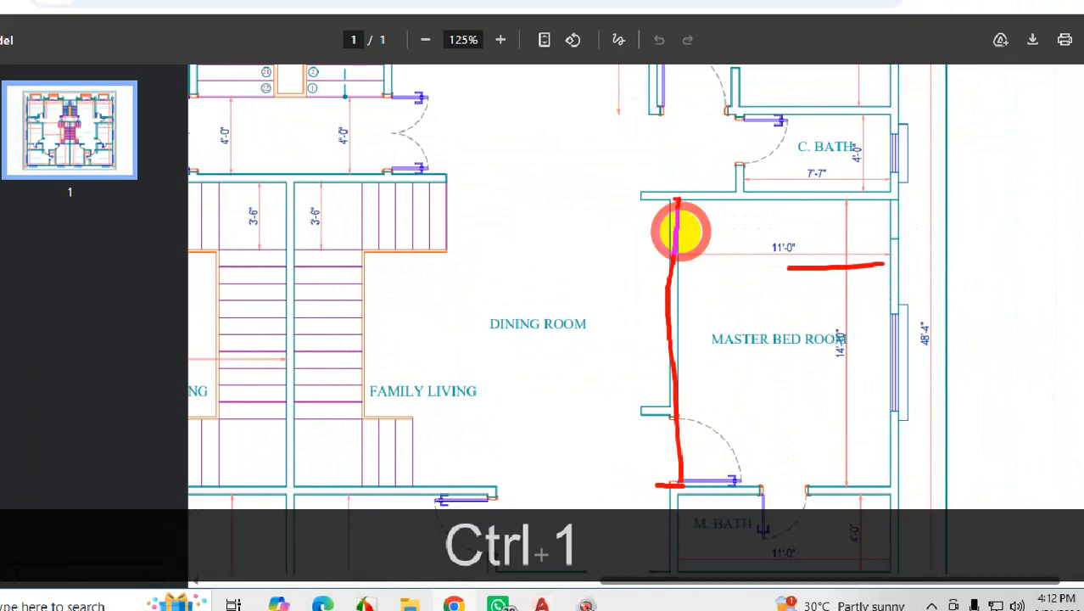
pyautogui.press('Escape')
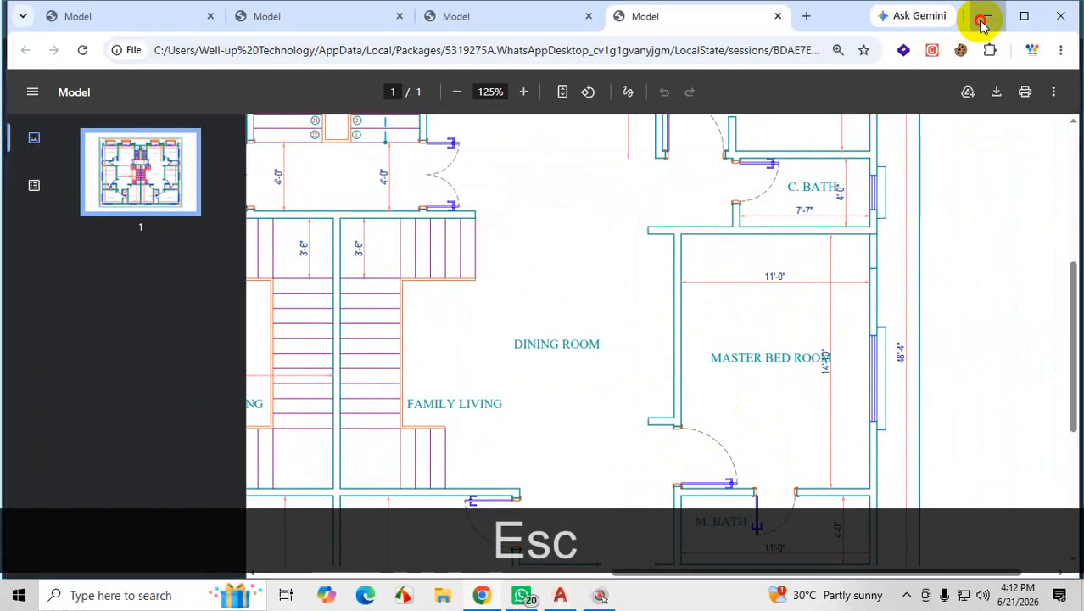
pyautogui.click(981, 21)
pyautogui.scroll(3, 716, 438)
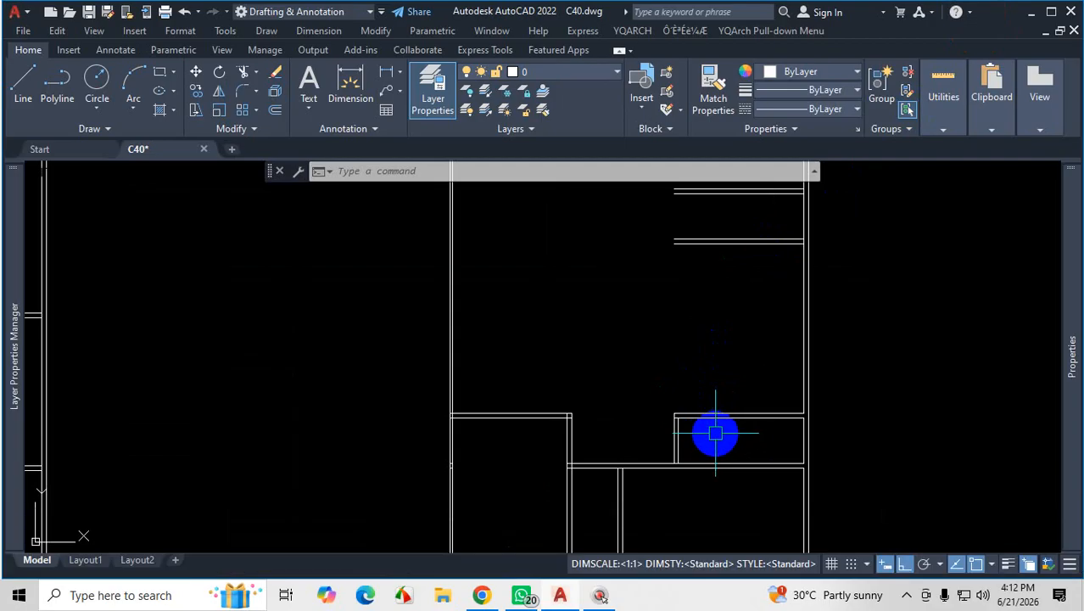
pyautogui.write('wx')
pyautogui.press('Return')
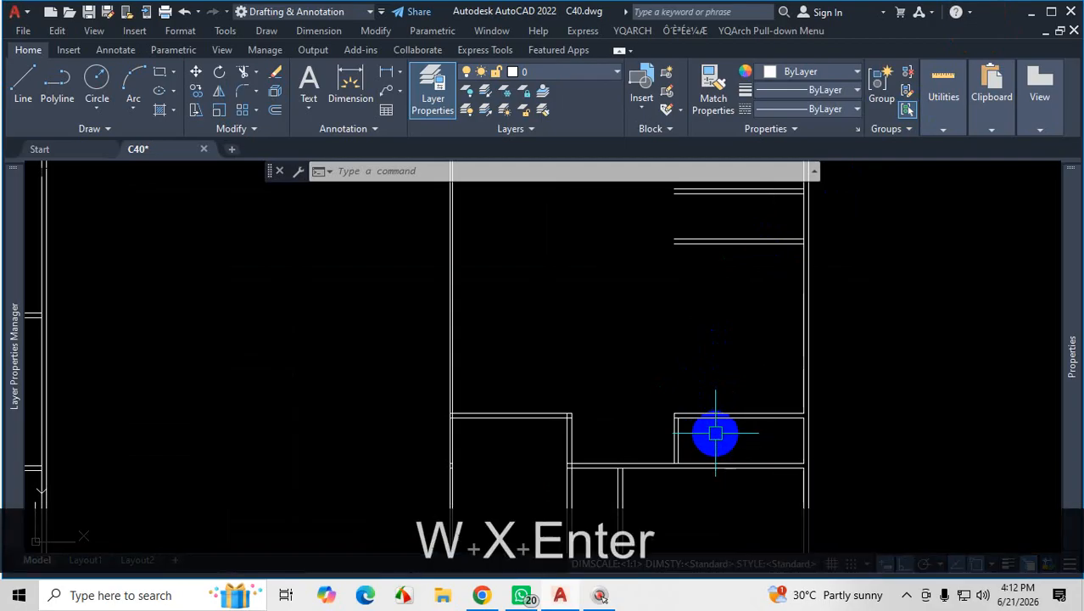
pyautogui.press('Escape')
# Extend both lines of the M. BATH's passage-side wall up to the master bedroom's upper wall
pyautogui.write('ex')
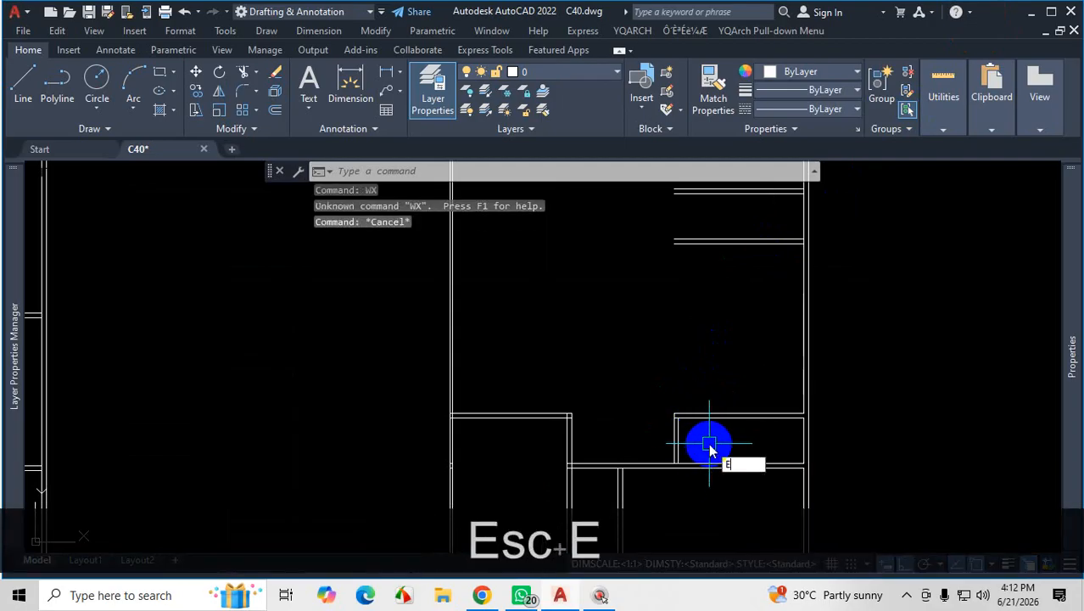
pyautogui.press('Return')
pyautogui.click(698, 431)
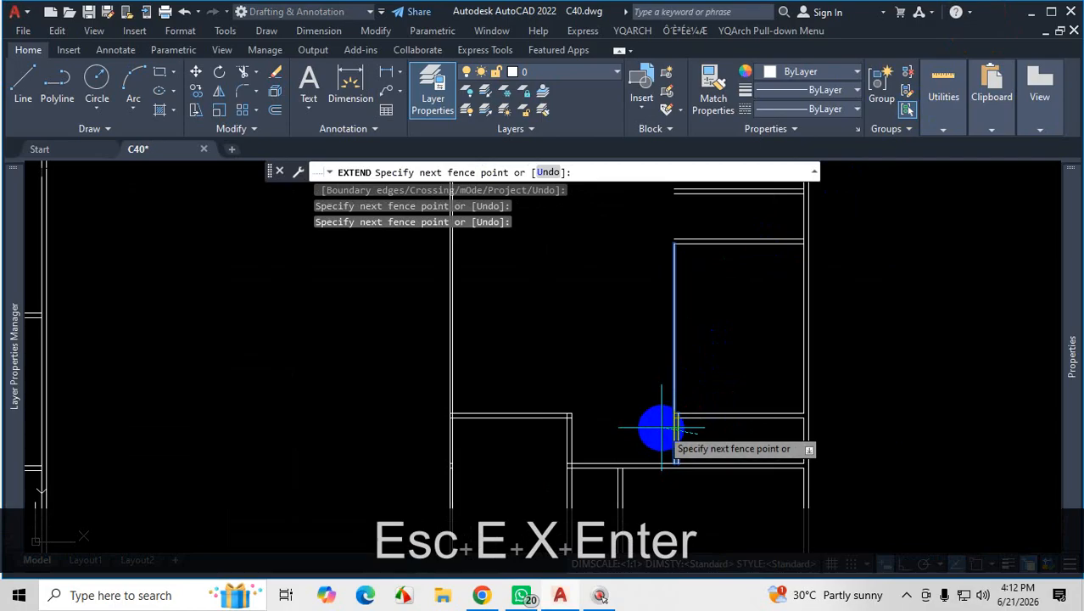
pyautogui.click(663, 425)
pyautogui.scroll(1, 692, 414)
pyautogui.scroll(-1, 694, 440)
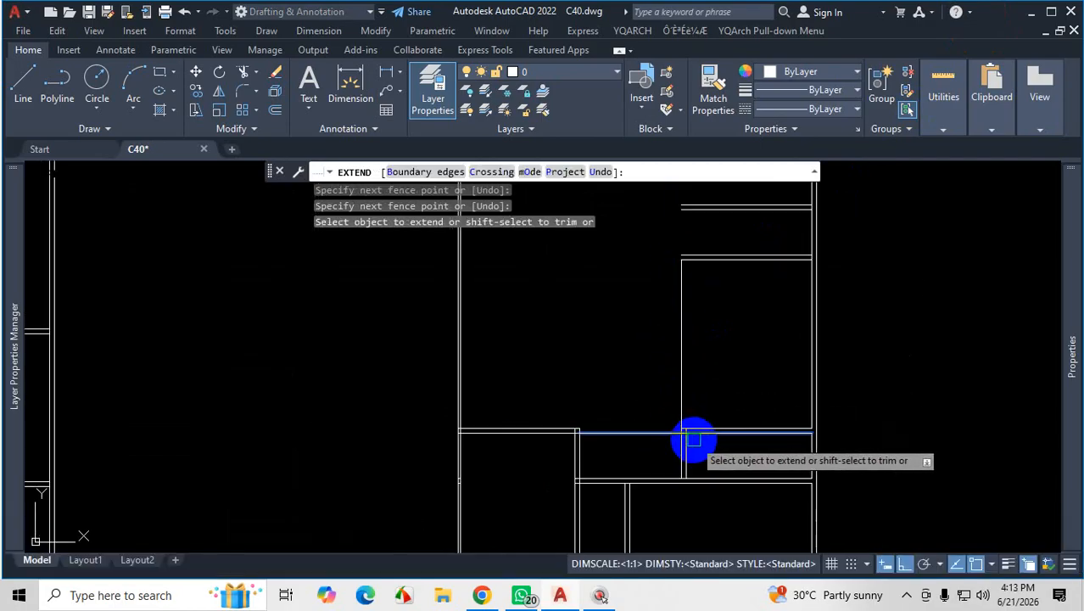
pyautogui.click(688, 440)
pyautogui.scroll(3, 681, 225)
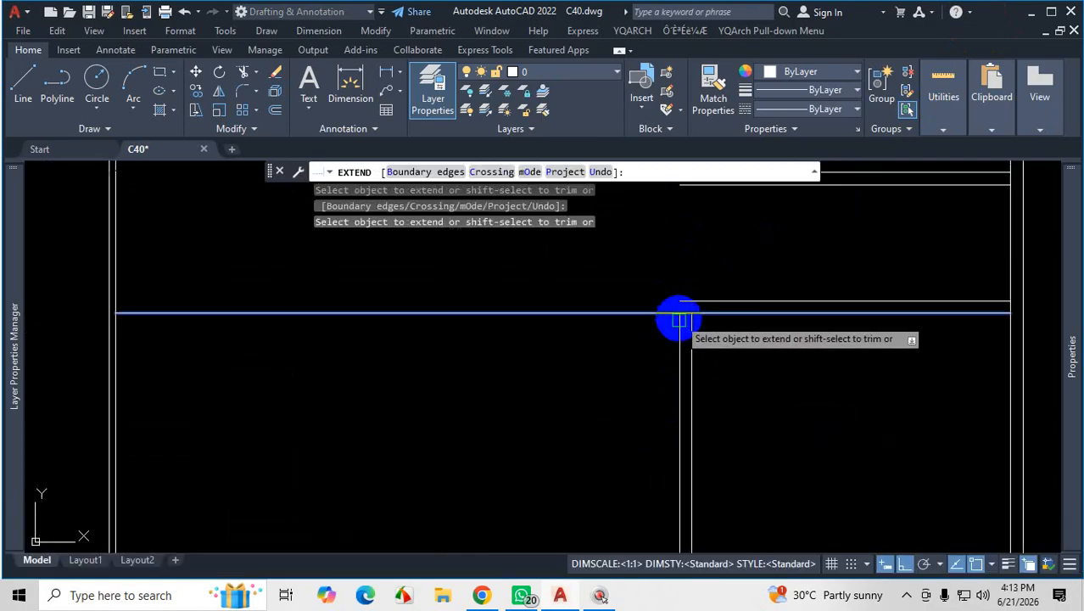
pyautogui.scroll(-4, 762, 380)
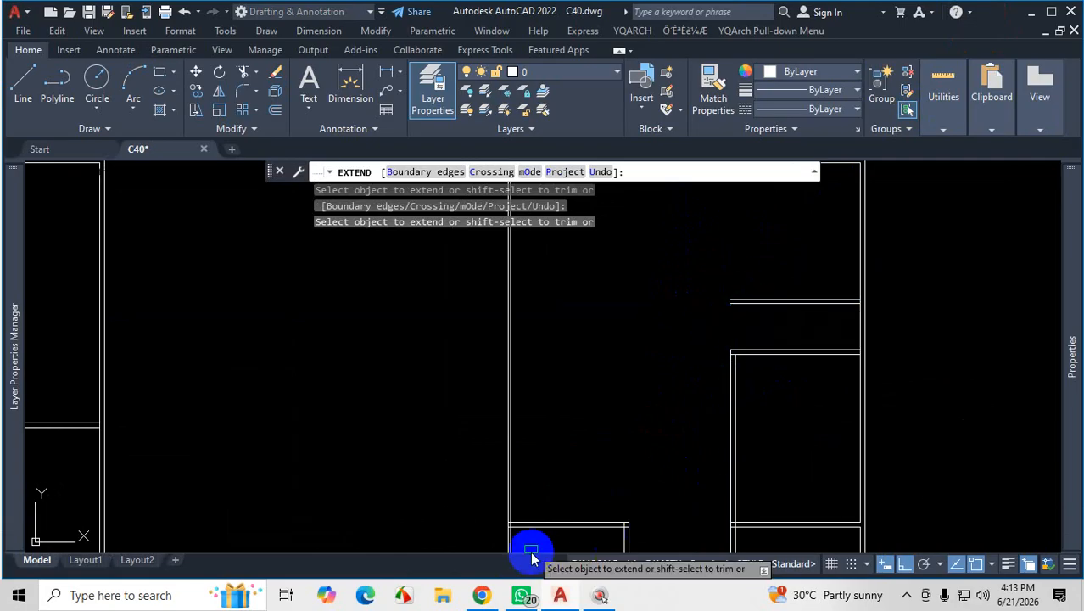
# Examine the C. BATH and GUEST BED ROOM walls on the reference plan in Chrome, then return to AutoCAD and leave the Extend command
pyautogui.click(480, 596)
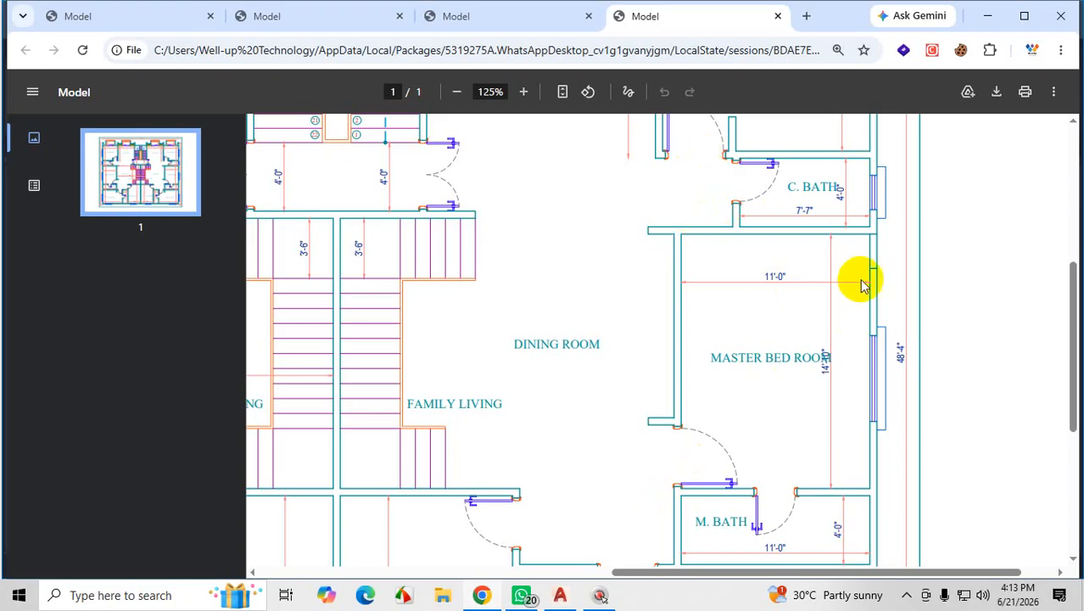
pyautogui.scroll(2, 736, 291)
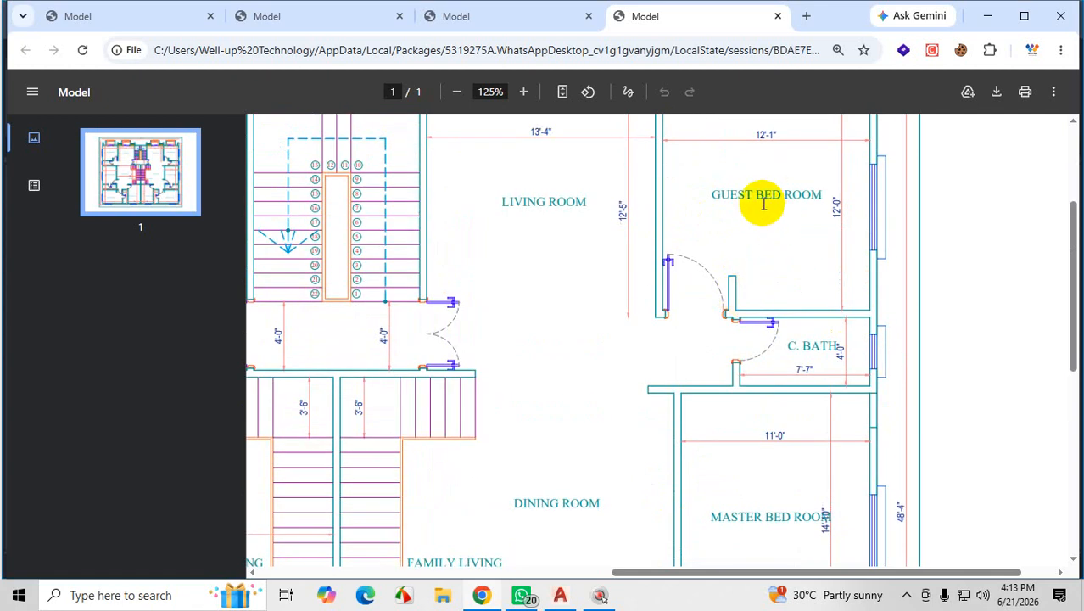
pyautogui.scroll(2, 768, 208)
pyautogui.scroll(-3, 742, 314)
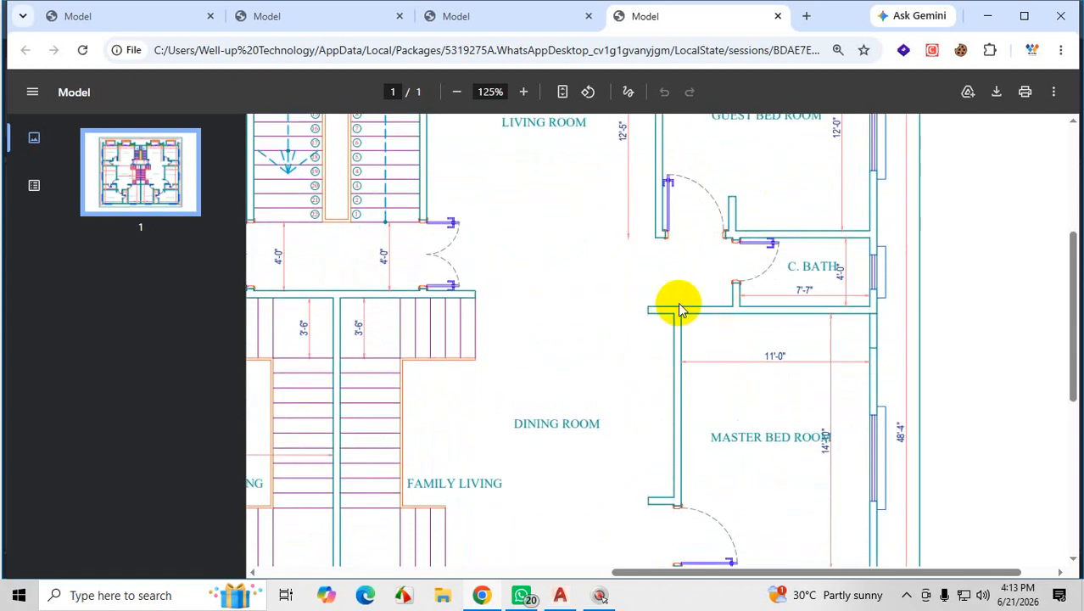
pyautogui.click(987, 15)
pyautogui.scroll(-3, 778, 358)
pyautogui.scroll(2, 778, 358)
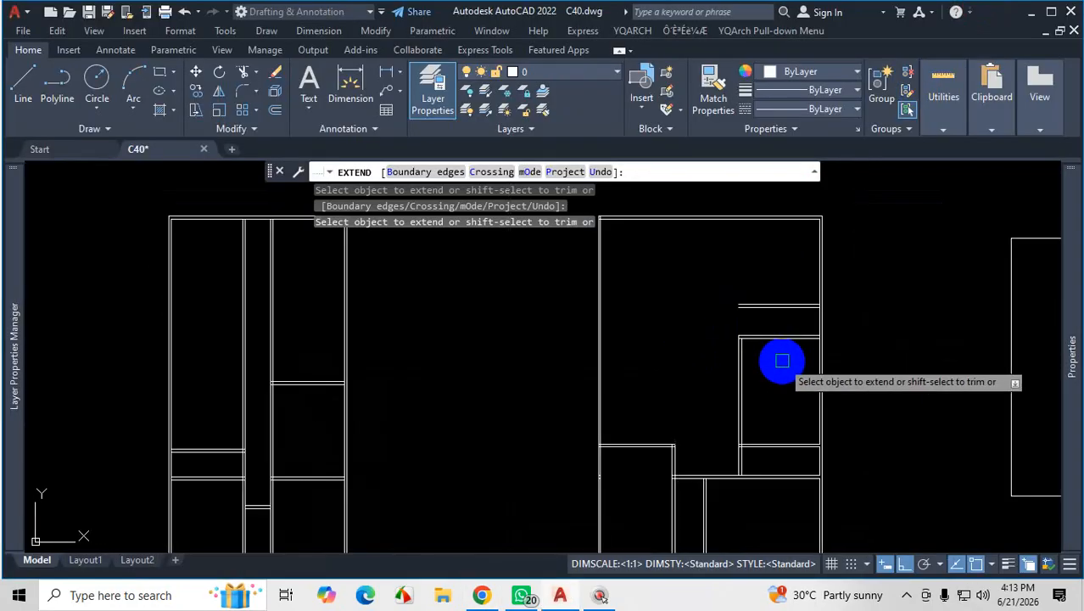
pyautogui.scroll(2, 781, 361)
pyautogui.press('Escape')
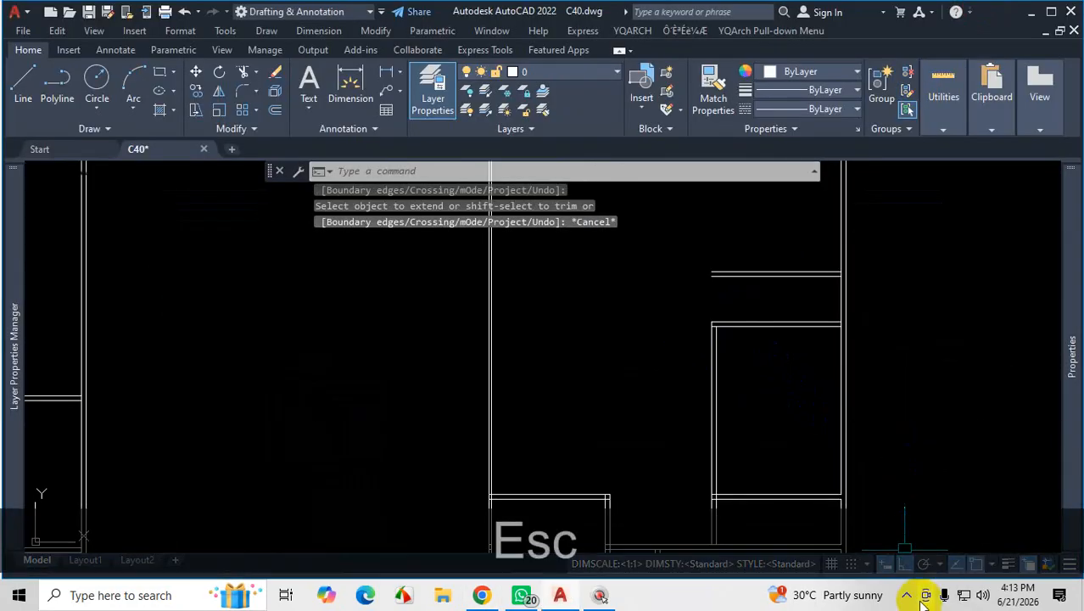
# Switch to Chrome and bring up the overall reference plan
pyautogui.click(905, 596)
pyautogui.click(482, 596)
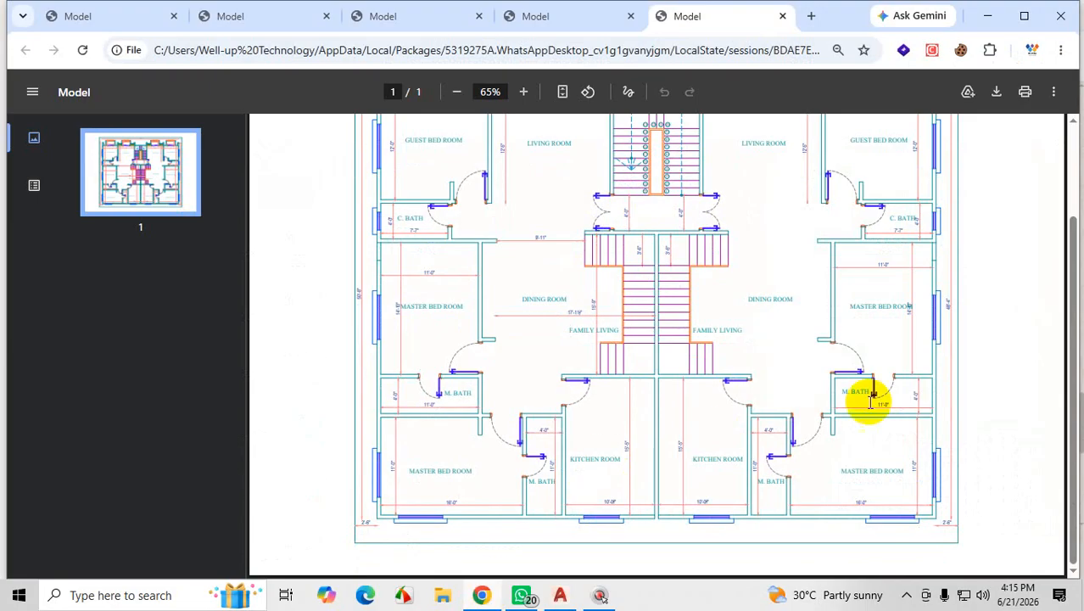
# Enlarge the reference plan to 125% and bring the LIVING ROOM, GUEST BED ROOM and C. BATH into view
pyautogui.scroll(2, 900, 382)
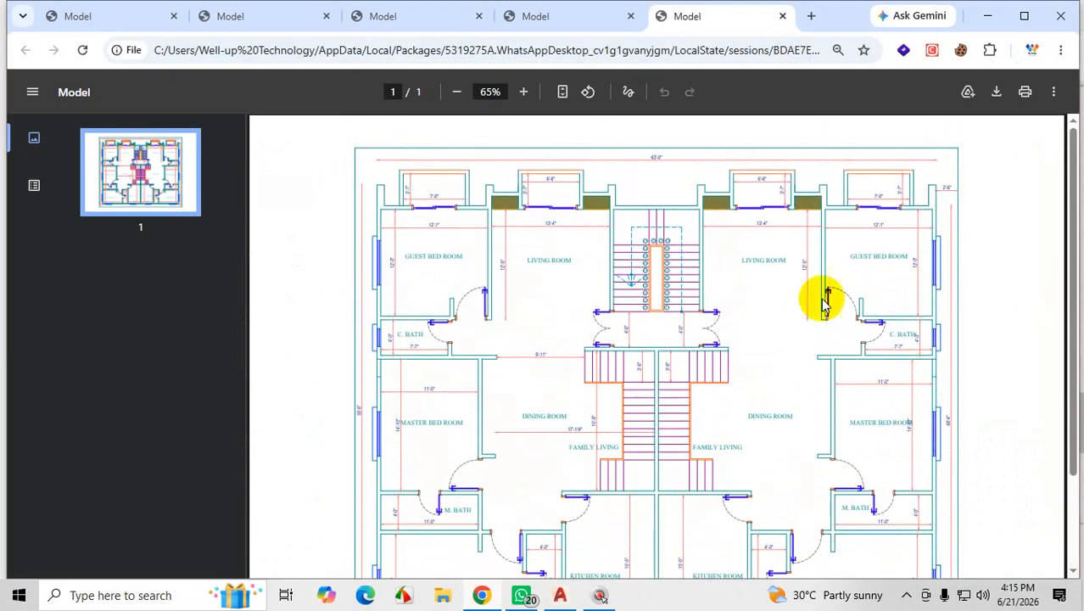
pyautogui.click(524, 92)
pyautogui.click(524, 92)
pyautogui.click(524, 91)
pyautogui.click(523, 92)
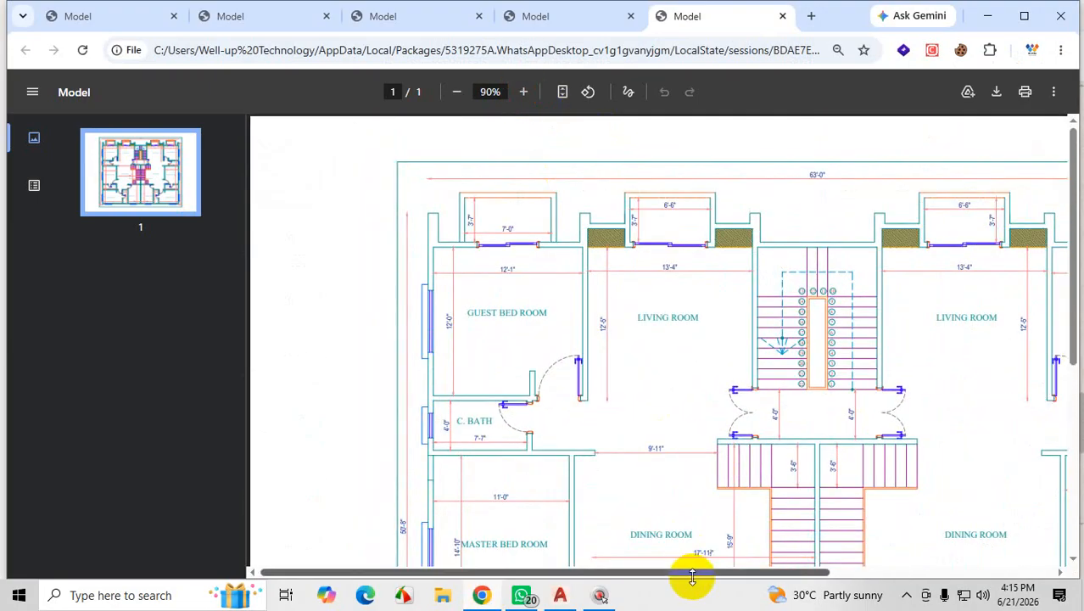
pyautogui.moveTo(694, 580); pyautogui.dragTo(923, 575)
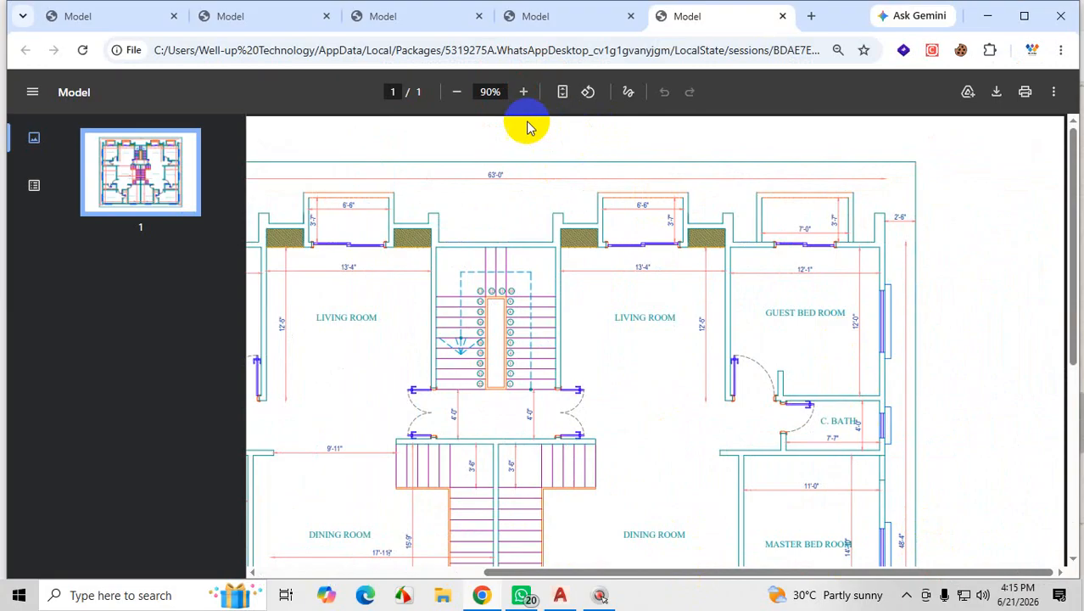
pyautogui.click(525, 92)
pyautogui.click(525, 92)
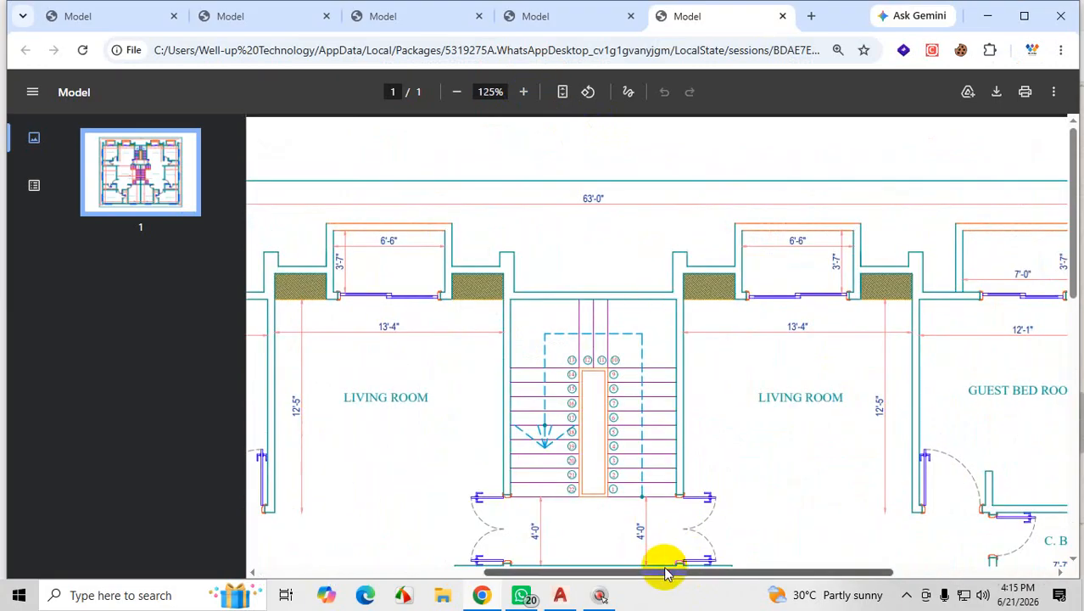
pyautogui.moveTo(662, 572); pyautogui.dragTo(832, 572)
pyautogui.scroll(-1, 761, 382)
# Mark the LIVING ROOM and GUEST BED ROOM widths and the guest bedroom's side walls on the plan, and return to AutoCAD
pyautogui.hotkey('ctrl', '1')
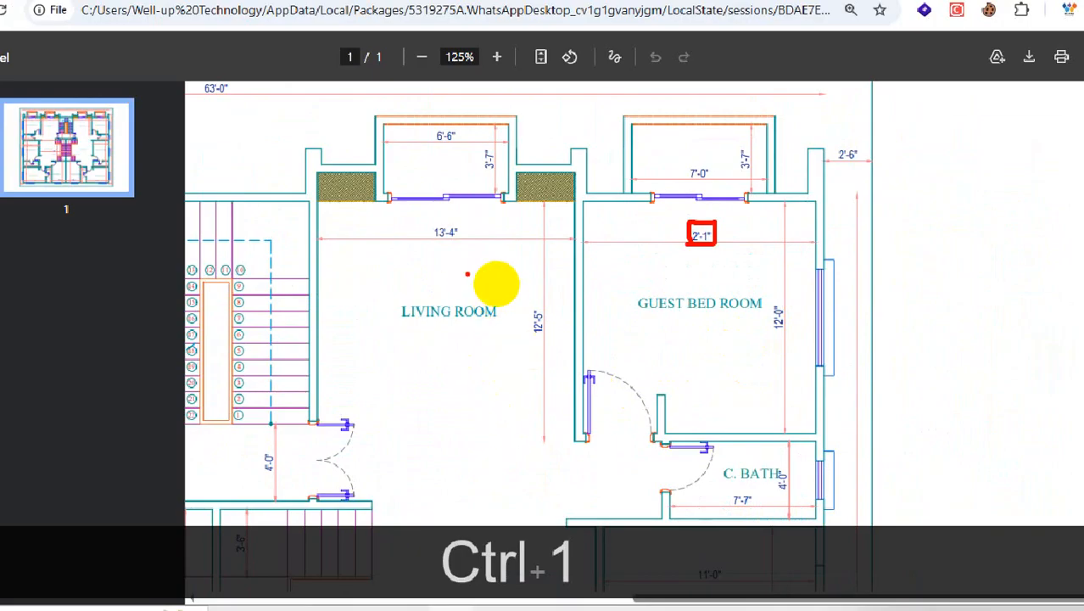
pyautogui.moveTo(462, 234); pyautogui.dragTo(514, 232)
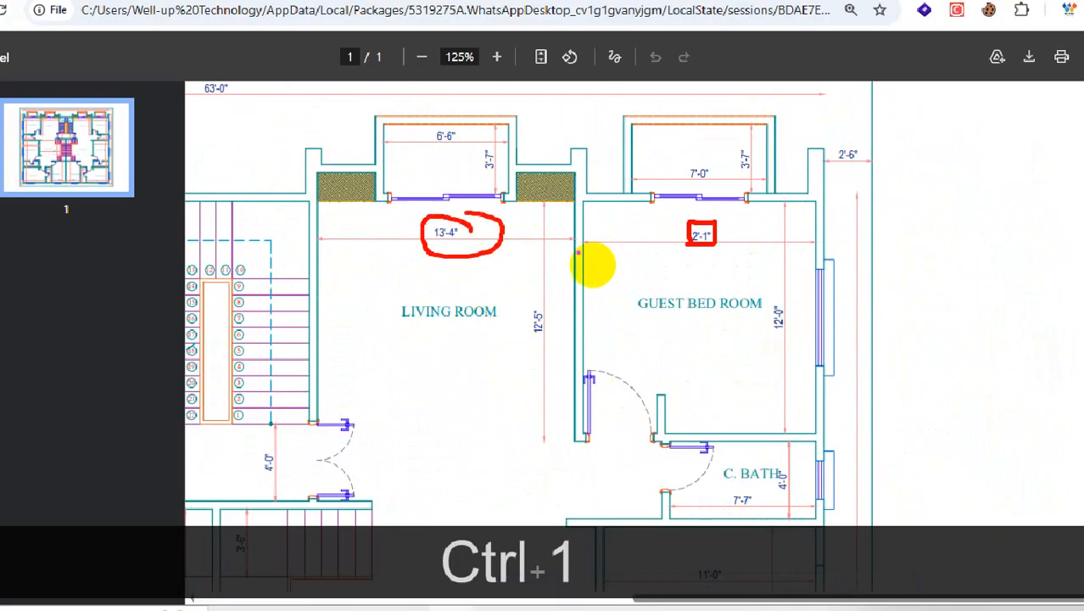
pyautogui.moveTo(816, 202); pyautogui.dragTo(814, 402)
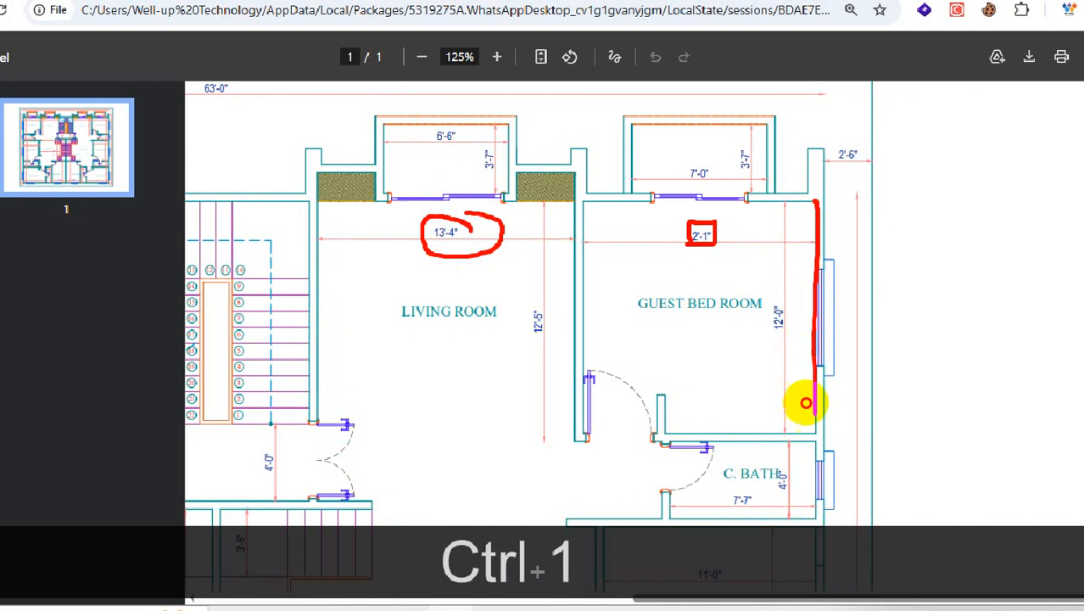
pyautogui.moveTo(576, 194); pyautogui.dragTo(591, 273)
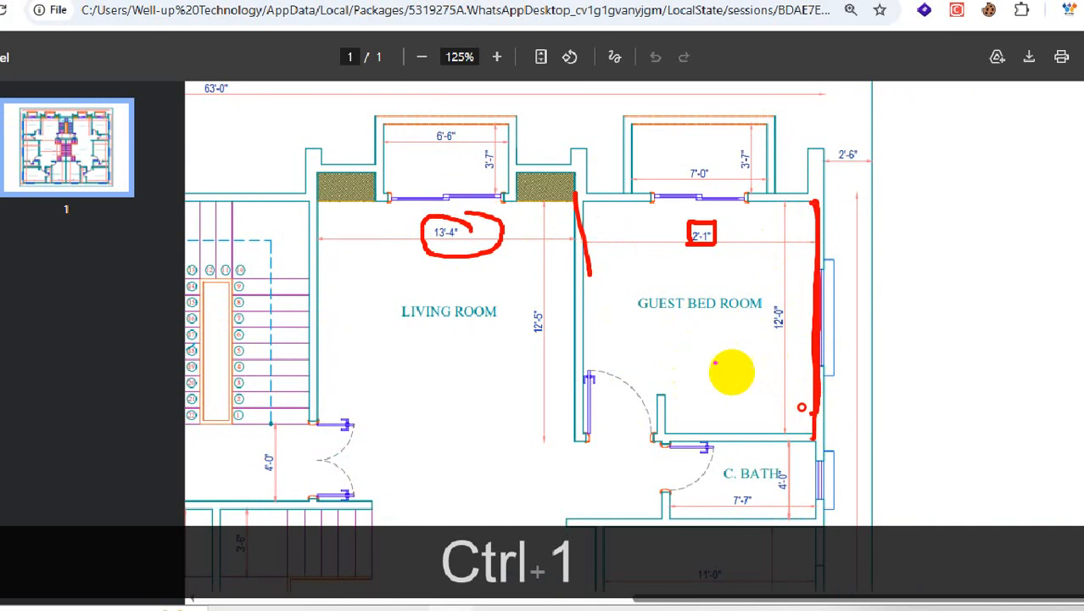
pyautogui.moveTo(598, 230); pyautogui.dragTo(615, 365)
pyautogui.press('Escape')
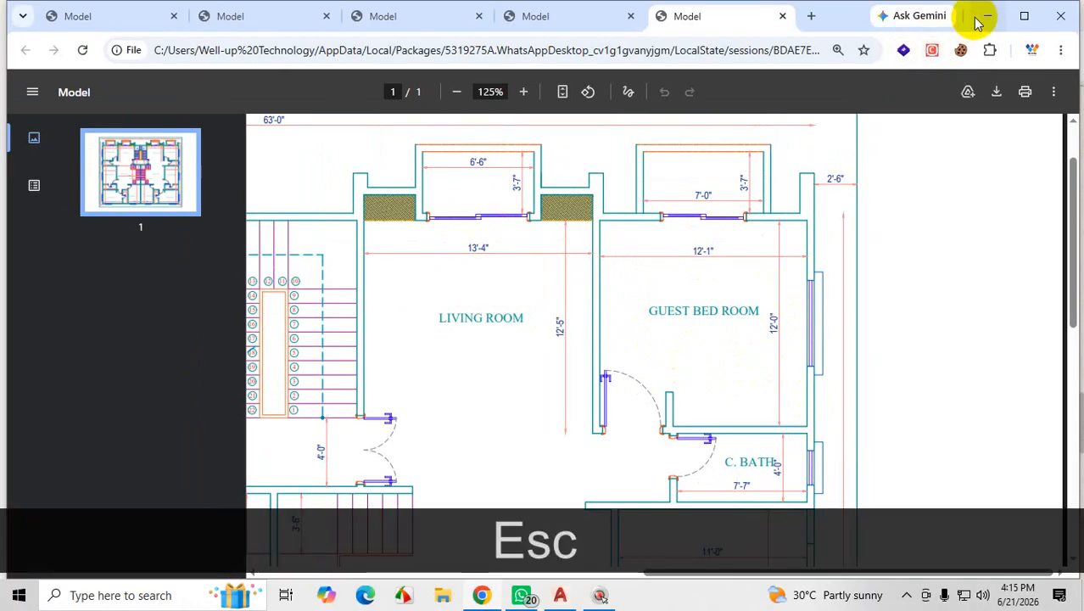
pyautogui.doubleClick(975, 17)
pyautogui.click(993, 15)
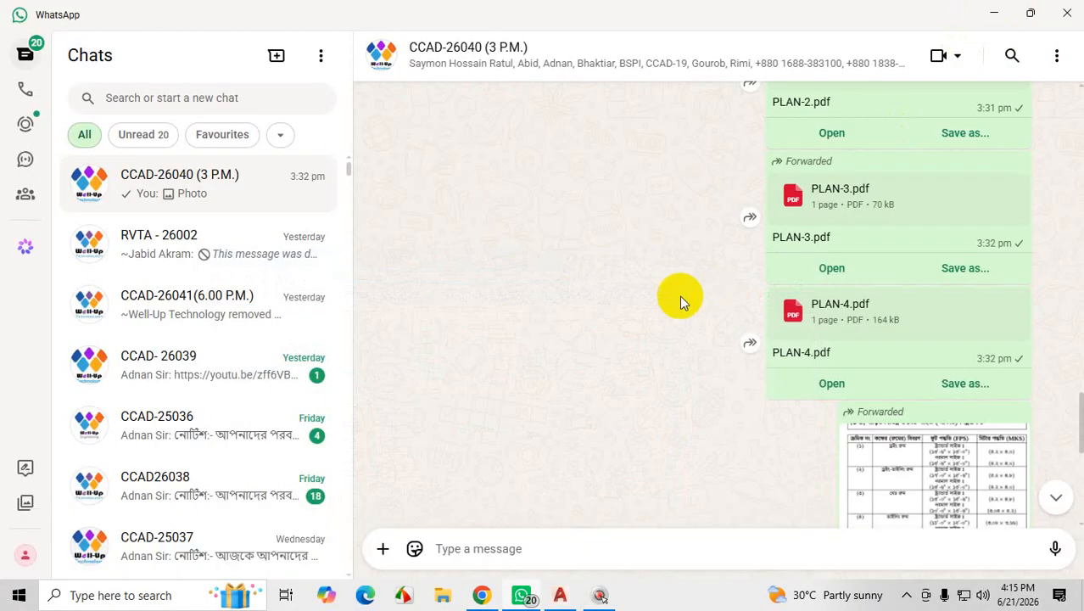
pyautogui.click(560, 595)
# Trim the outer wall's inner line out of its junctions with the two horizontal C. BATH walls
pyautogui.scroll(2, 832, 210)
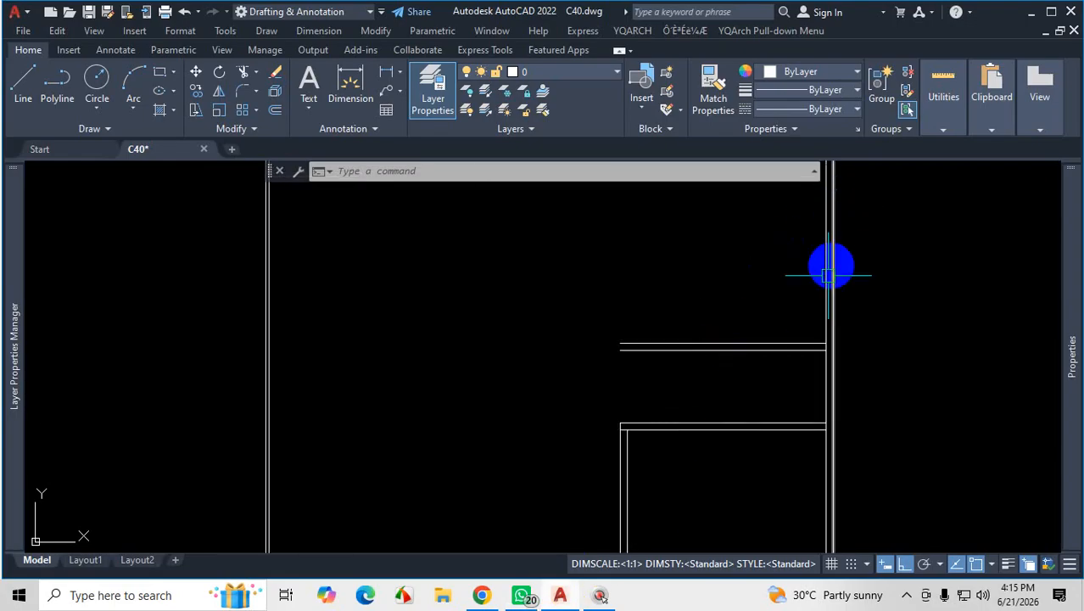
pyautogui.scroll(1, 838, 347)
pyautogui.scroll(-2, 771, 402)
pyautogui.scroll(2, 779, 404)
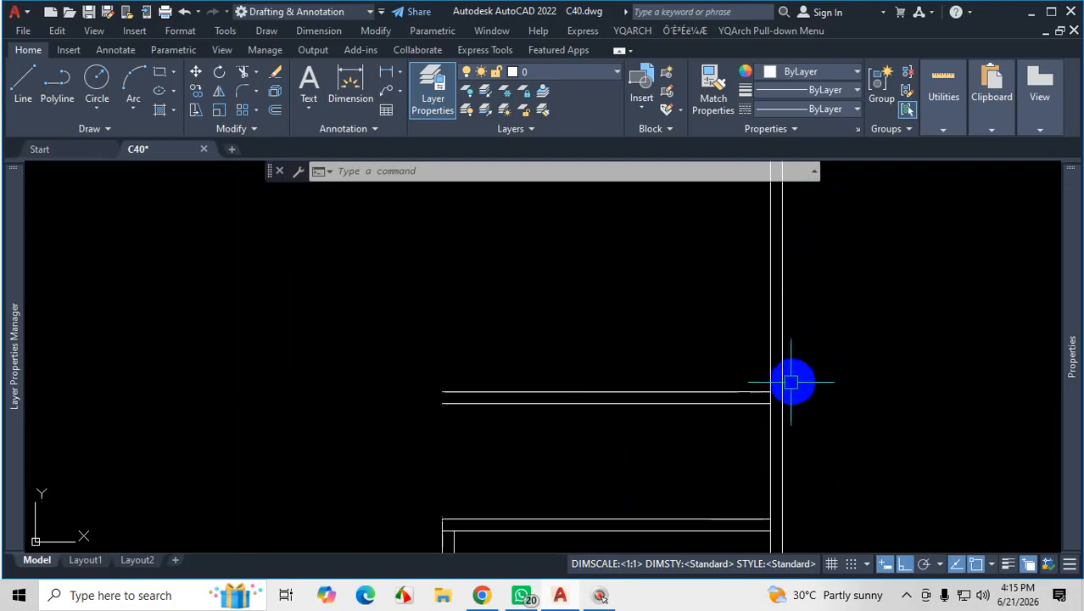
pyautogui.scroll(1, 792, 380)
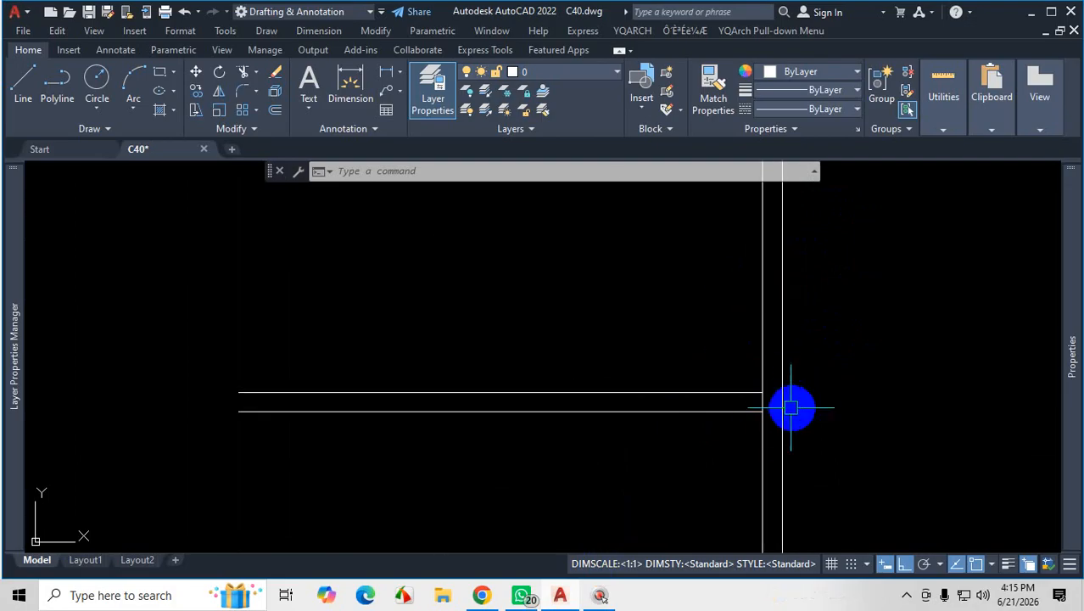
pyautogui.scroll(-4, 707, 324)
pyautogui.scroll(2, 721, 395)
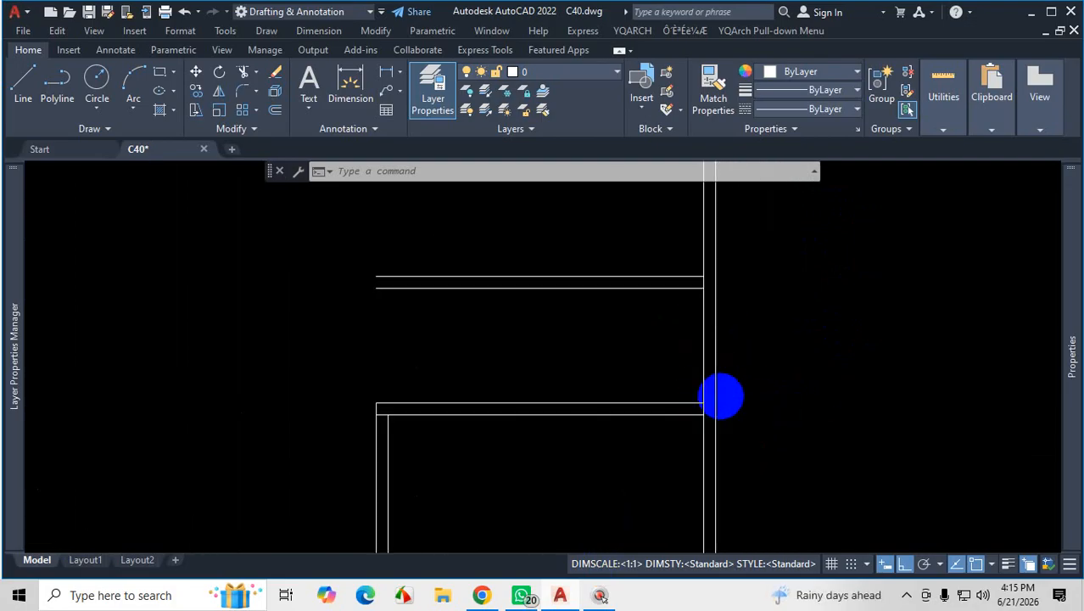
pyautogui.scroll(2, 694, 412)
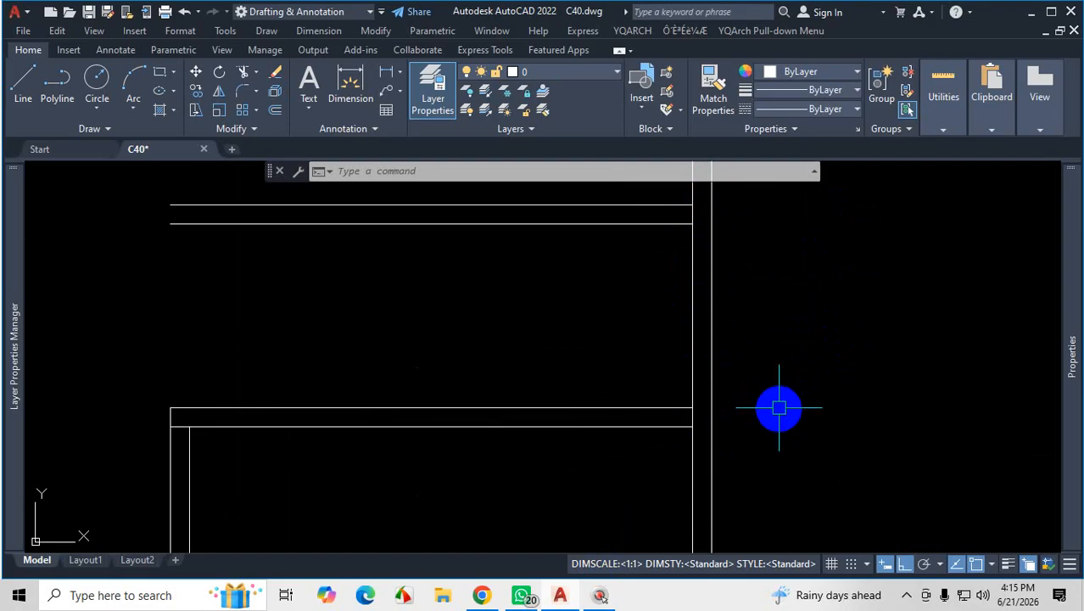
pyautogui.write('TR')
pyautogui.press('Return')
pyautogui.scroll(3, 755, 383)
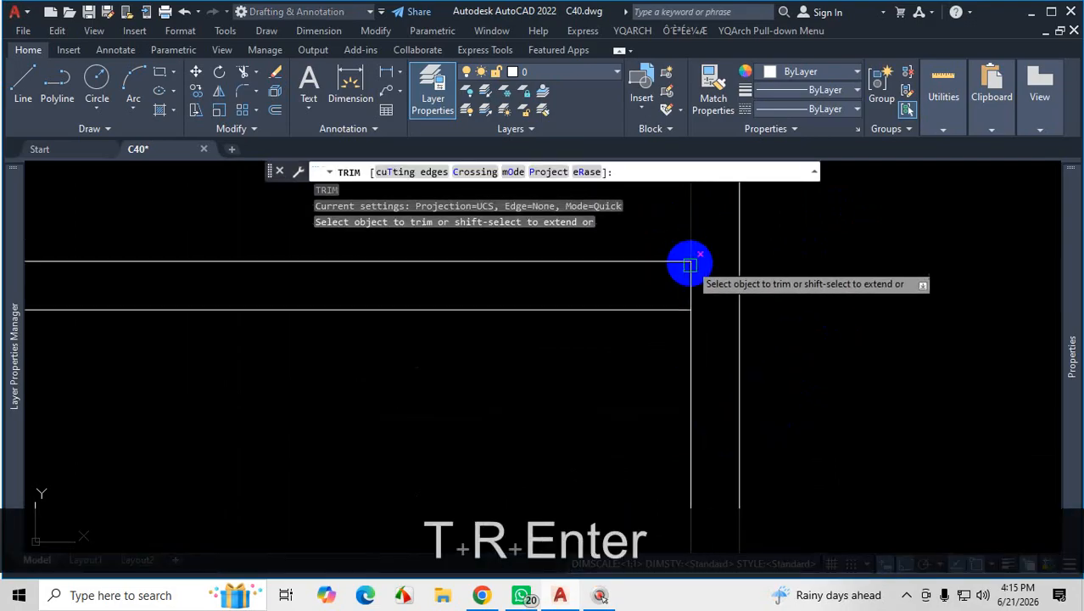
pyautogui.click(740, 286)
pyautogui.scroll(-3, 701, 355)
pyautogui.scroll(2, 692, 406)
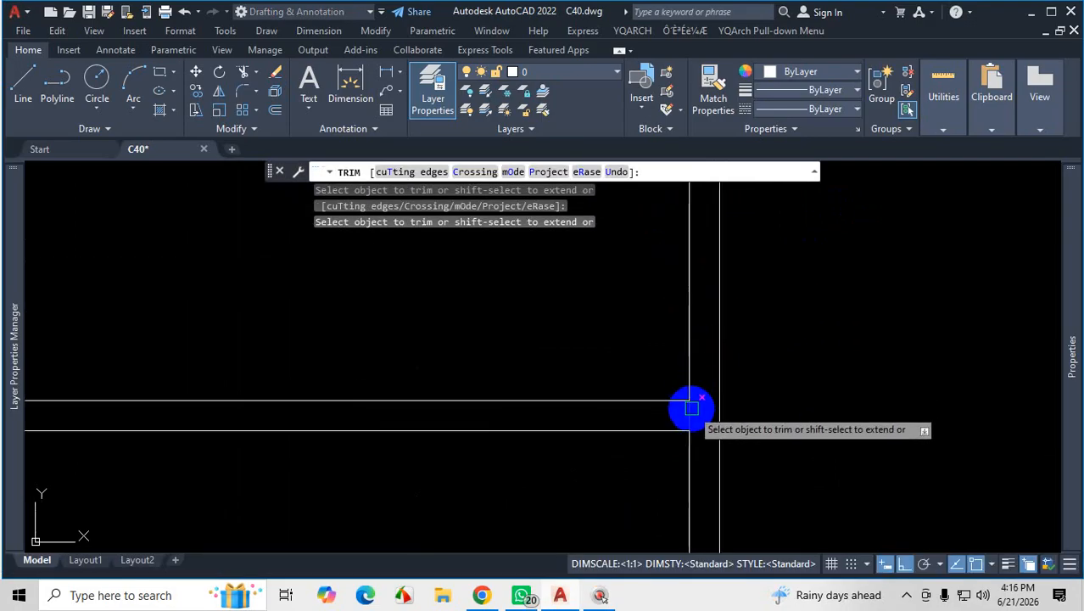
pyautogui.click(689, 416)
pyautogui.scroll(-2, 768, 387)
pyautogui.scroll(2, 859, 371)
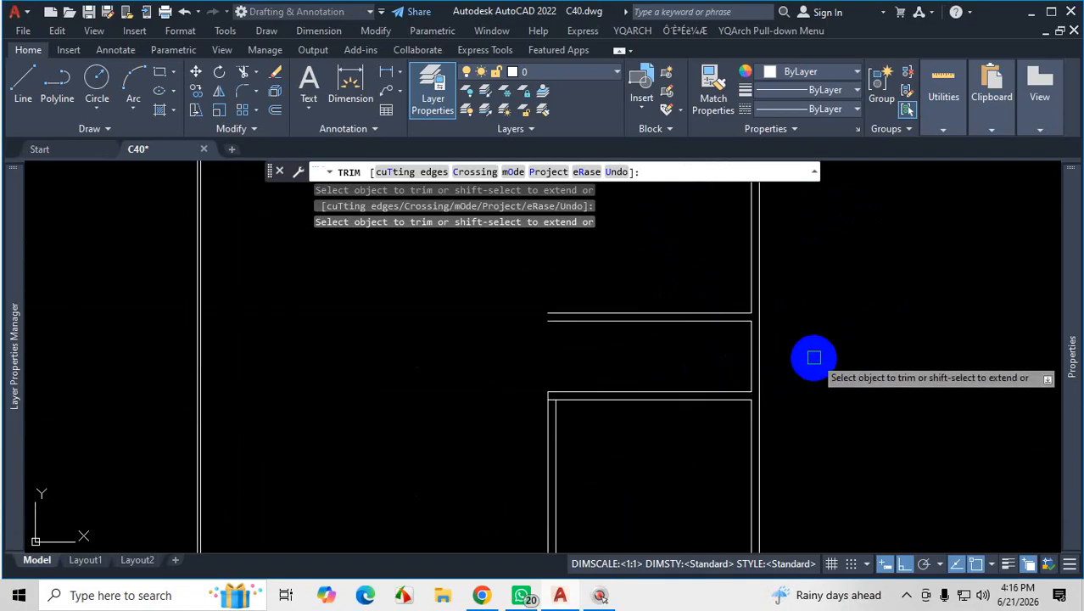
pyautogui.scroll(-2, 749, 359)
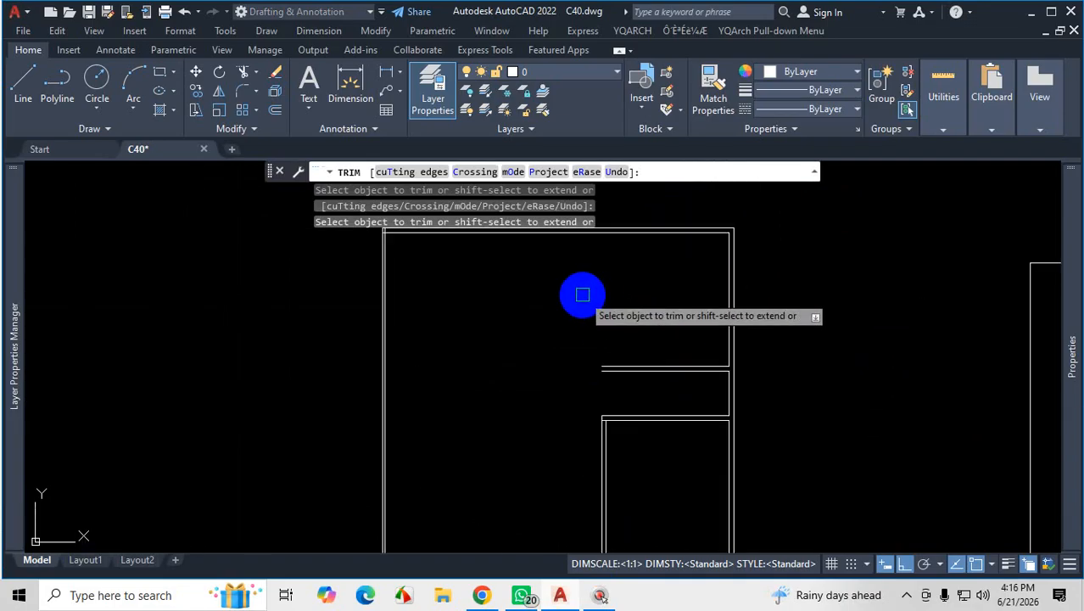
pyautogui.press('Escape')
# Start Offset with the Through option, check the C. BATH dimensions on the reference plan in Chrome, and return to AutoCAD
pyautogui.scroll(3, 738, 394)
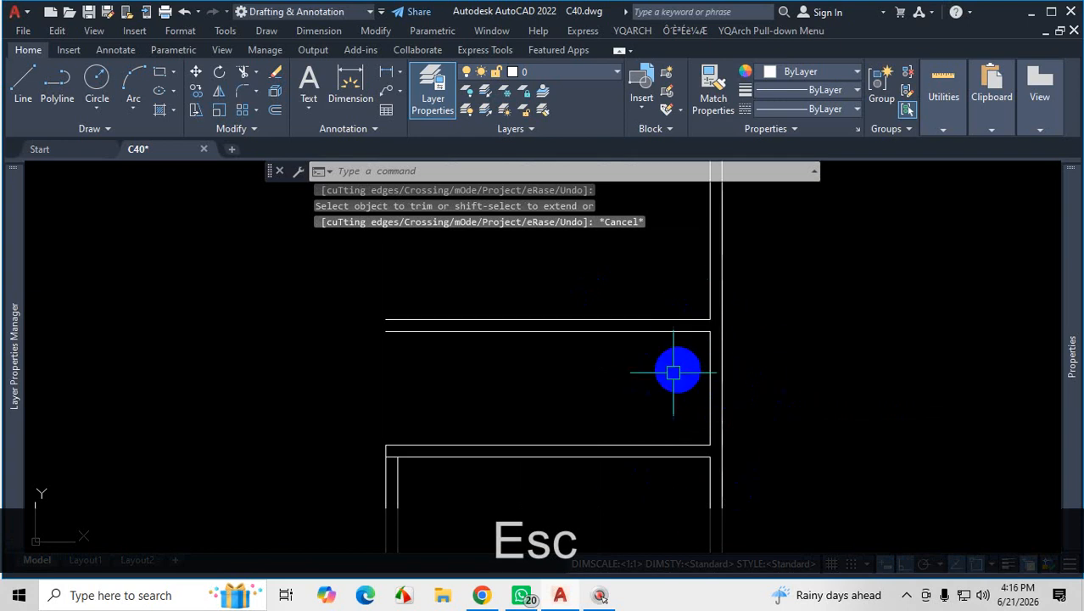
pyautogui.write('o')
pyautogui.press('Return')
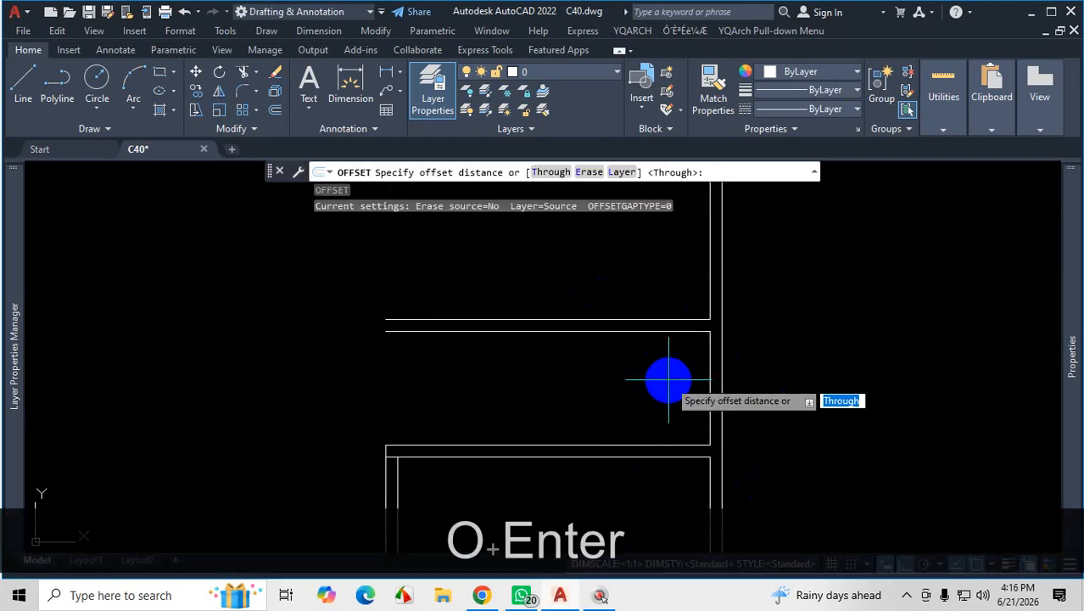
pyautogui.press('Return')
pyautogui.scroll(-4, 660, 382)
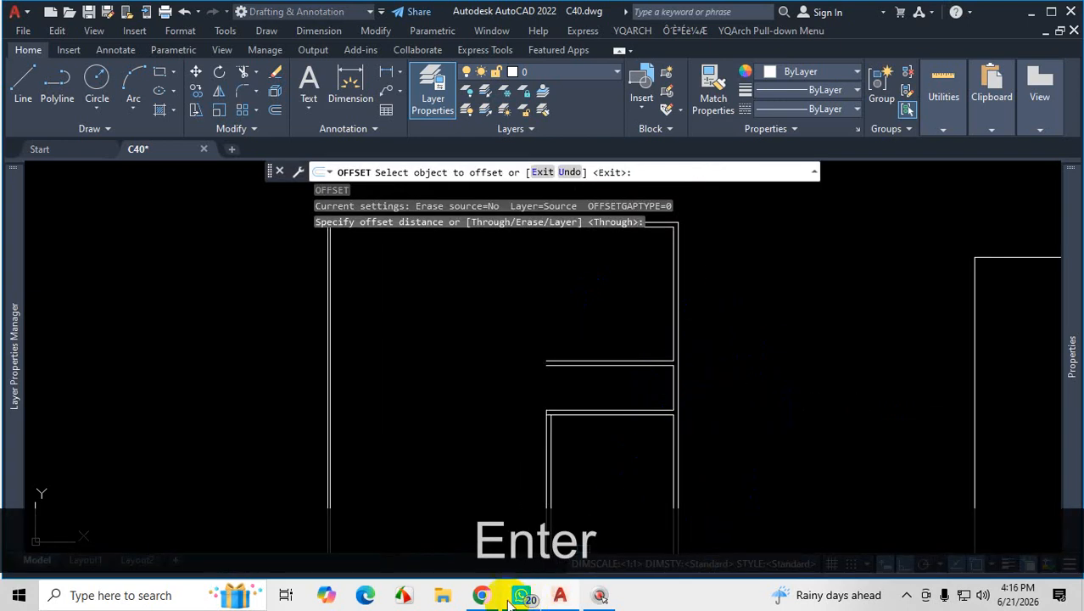
pyautogui.click(482, 595)
pyautogui.scroll(-3, 739, 390)
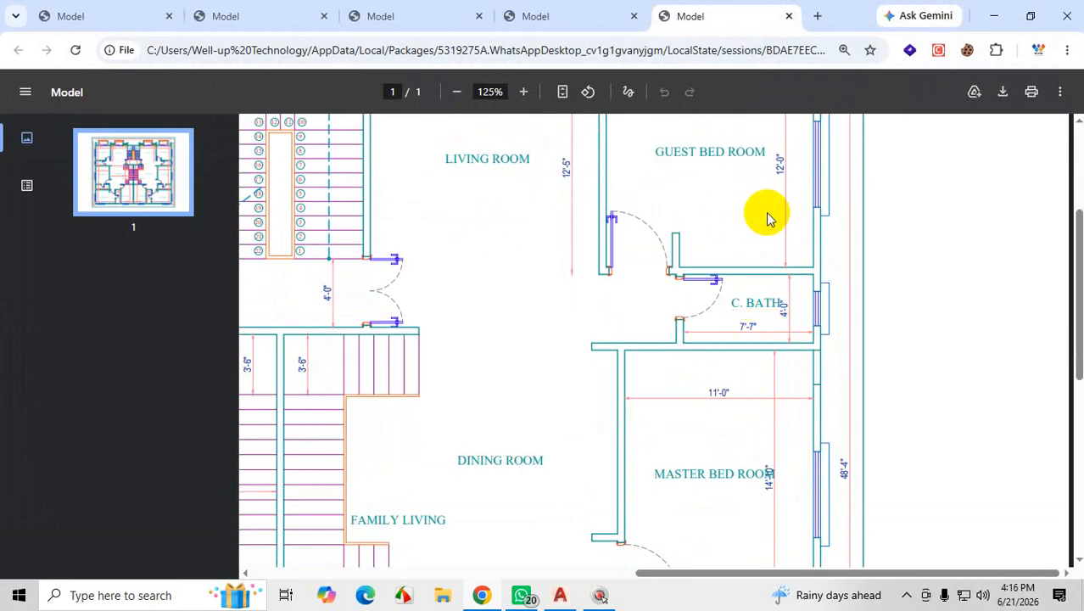
pyautogui.scroll(2, 737, 204)
pyautogui.click(994, 15)
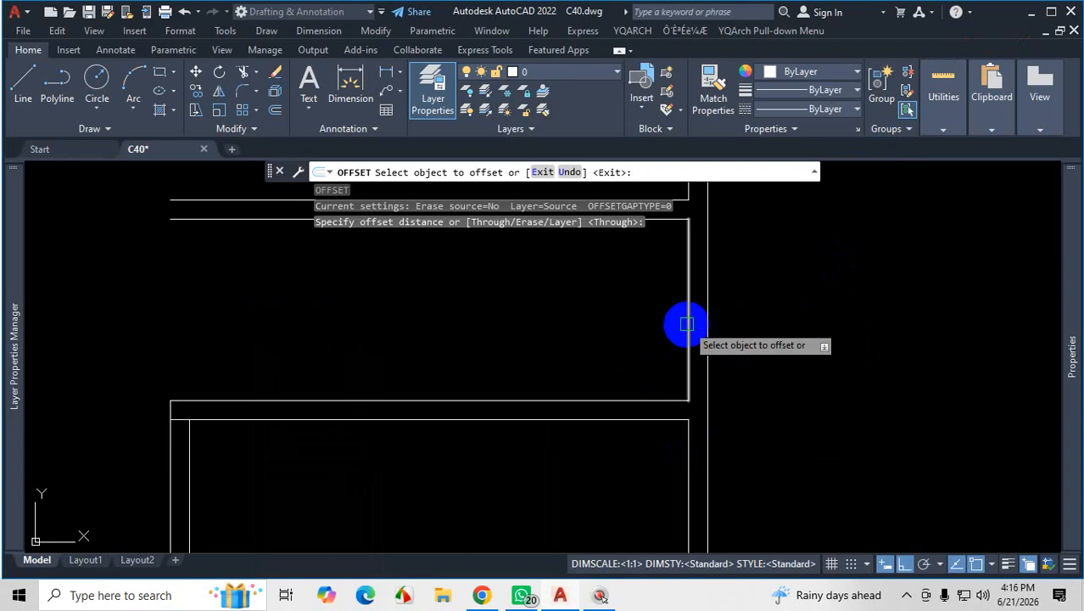
# Offset the C. BATH's outer-wall inner line 7'1" into the room, and offset that copy another 5" for the wall thickness
pyautogui.click(686, 322)
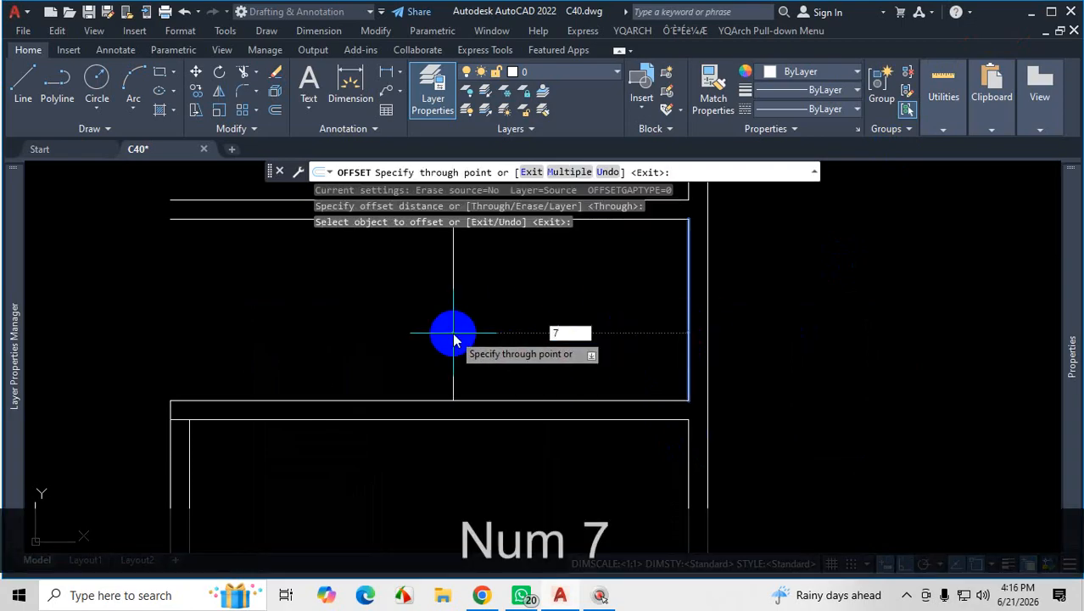
pyautogui.write("7'1")
pyautogui.press('Return')
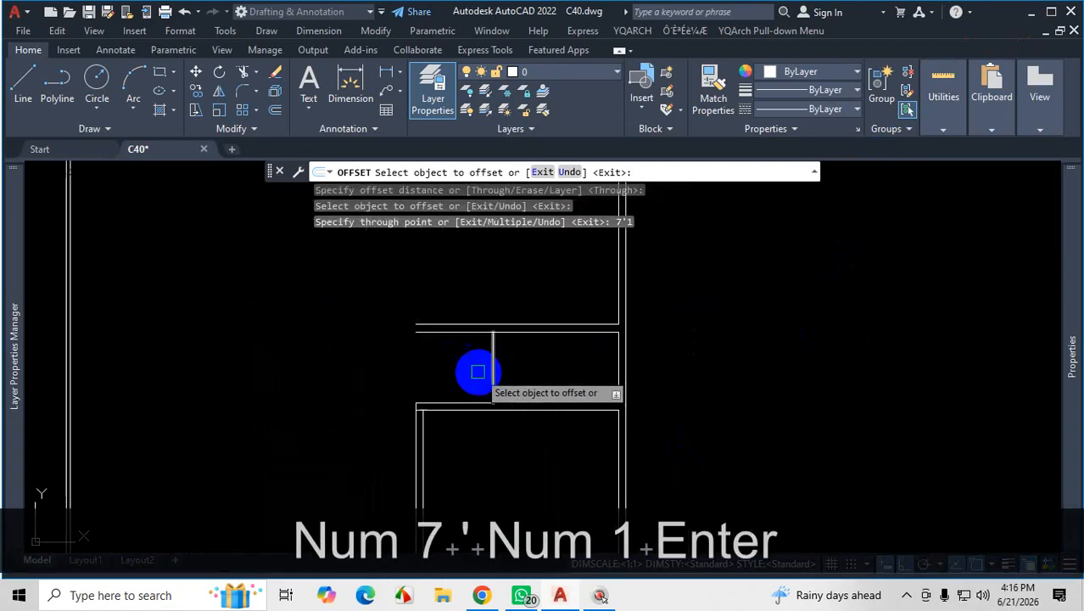
pyautogui.click(514, 358)
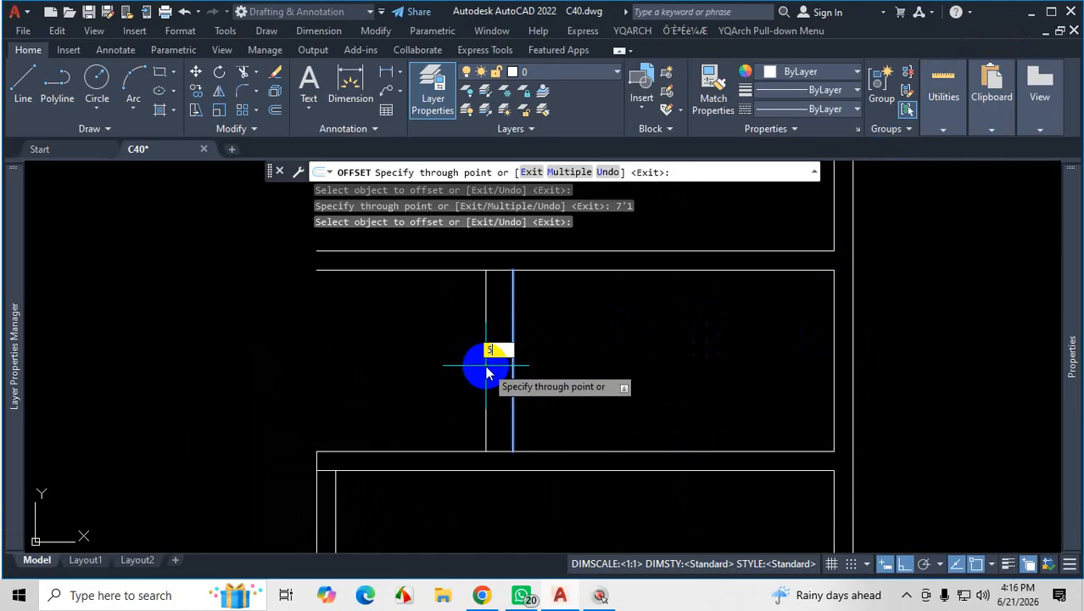
pyautogui.write('5')
pyautogui.press('Return')
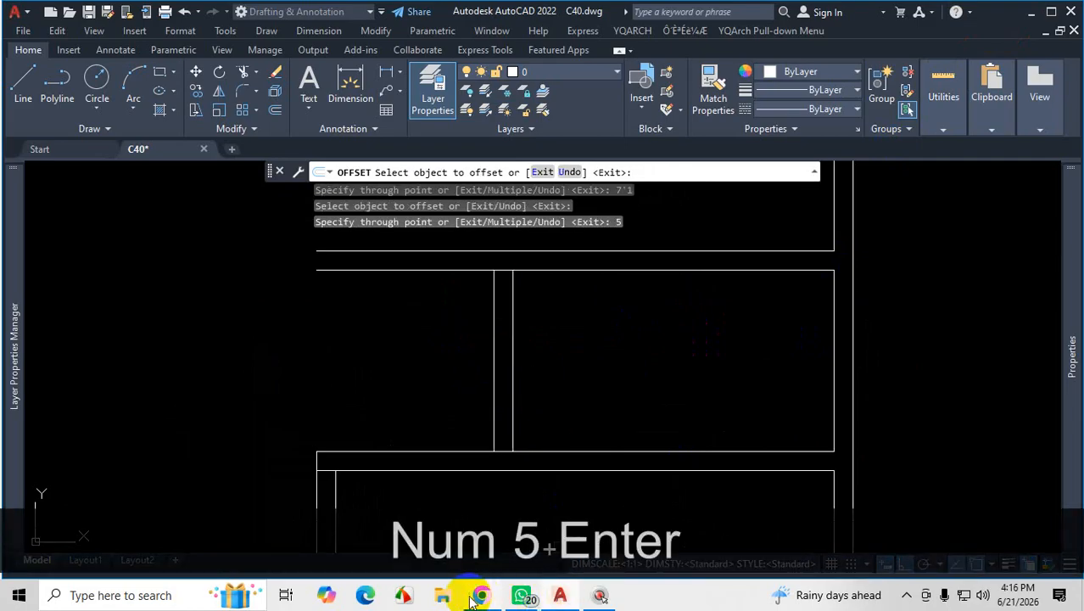
# Recheck the C. BATH width in Chrome, then offset its outer-wall inner line 7'7" into the room in AutoCAD
pyautogui.click(477, 597)
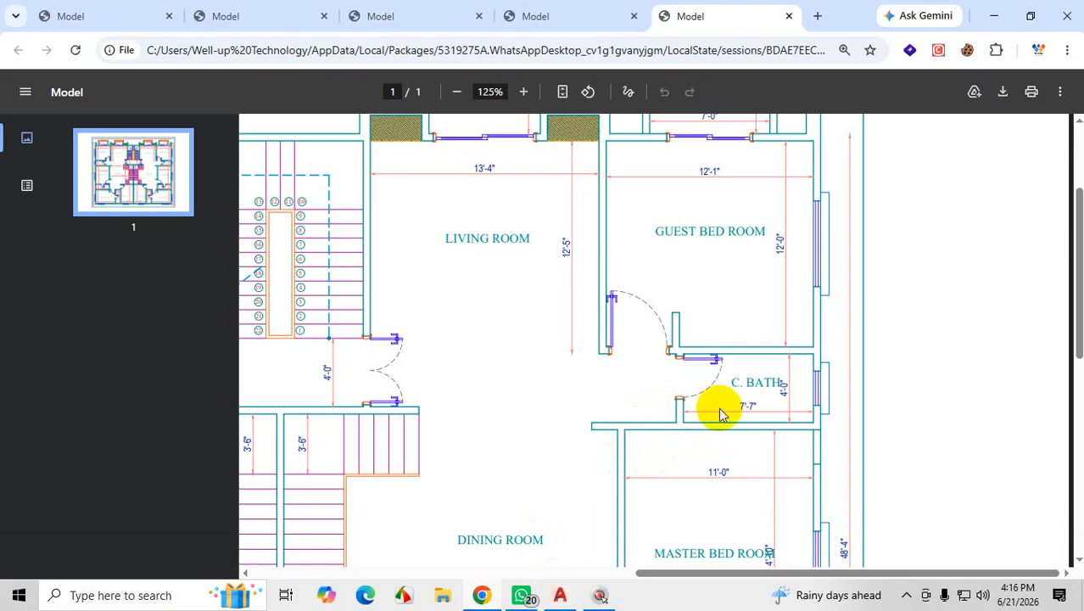
pyautogui.click(995, 16)
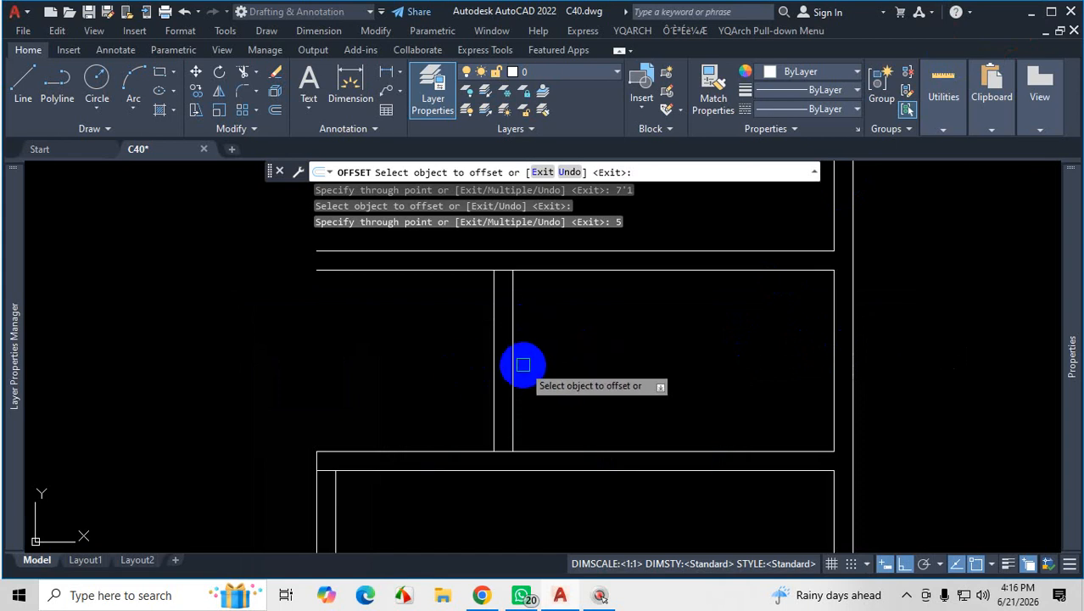
pyautogui.click(831, 338)
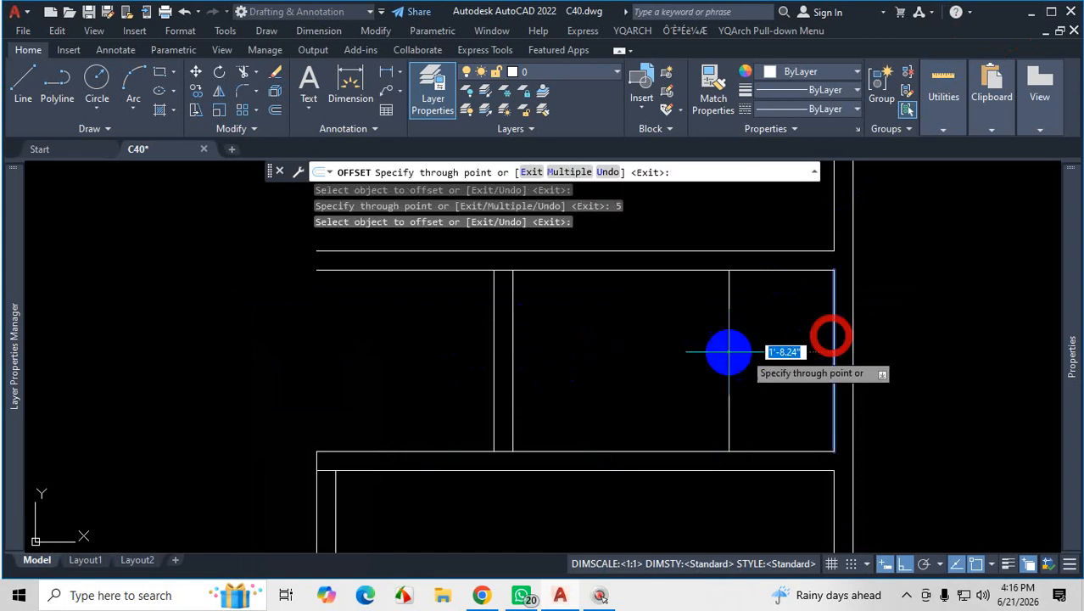
pyautogui.write("7'7")
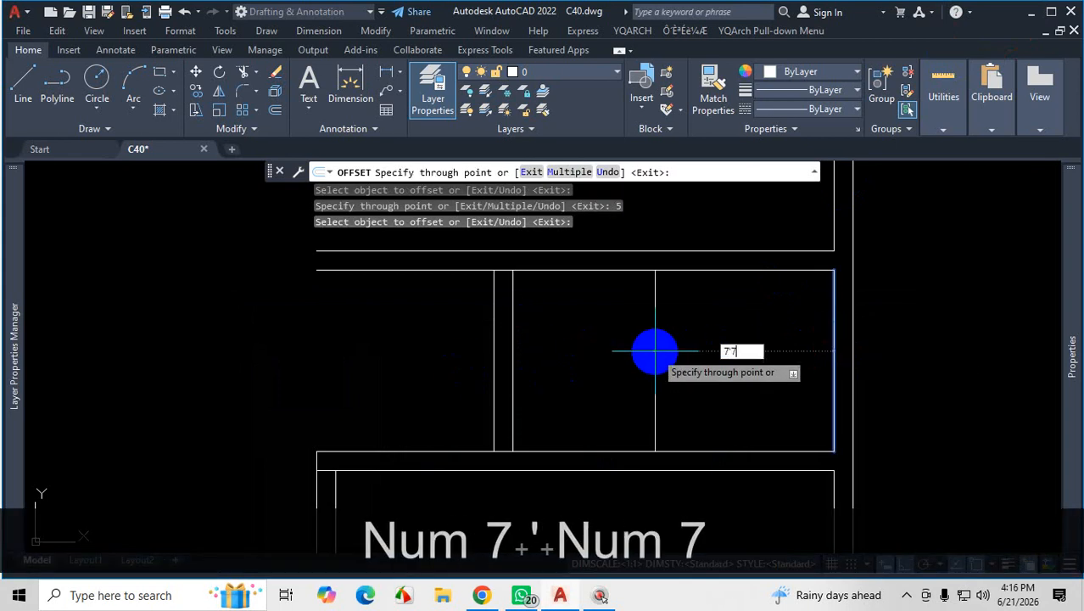
pyautogui.press('Return')
# Offset the line 7'7" from the outer wall another 5" outward from the C. BATH
pyautogui.scroll(4, 476, 378)
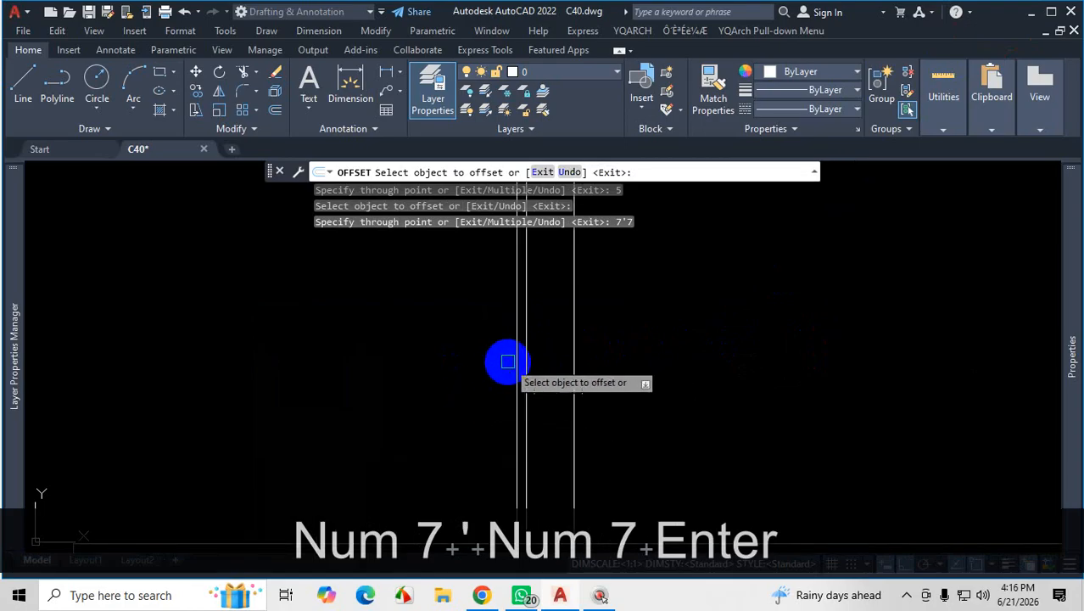
pyautogui.click(514, 355)
pyautogui.write('5')
pyautogui.press('Return')
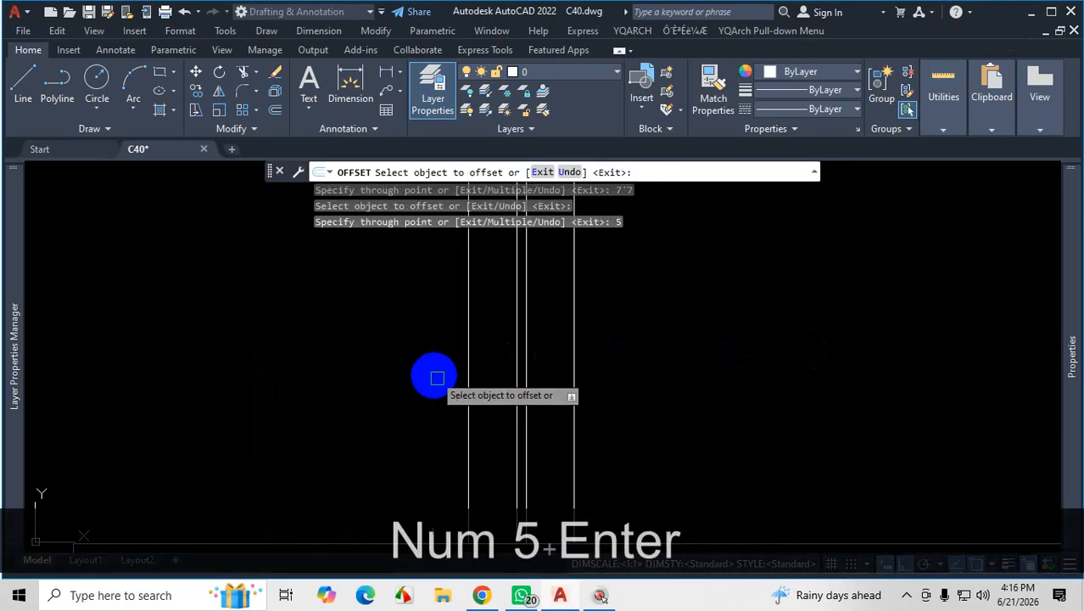
pyautogui.scroll(-4, 577, 382)
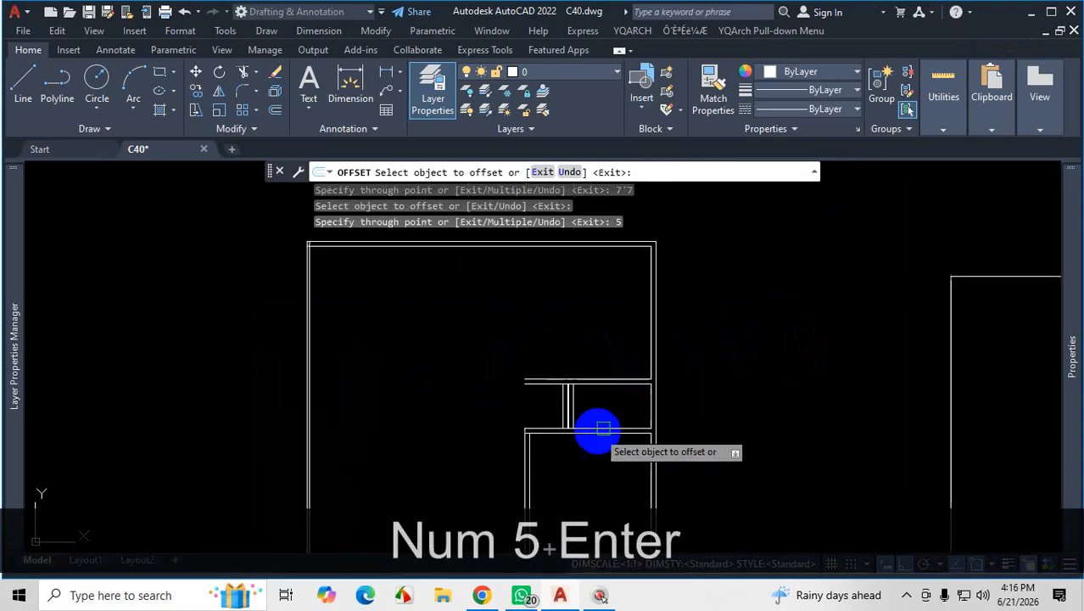
# Offset the guest bedroom's outer-wall inner line 12'1" into the room
pyautogui.scroll(4, 650, 336)
pyautogui.click(649, 328)
pyautogui.scroll(-6, 653, 330)
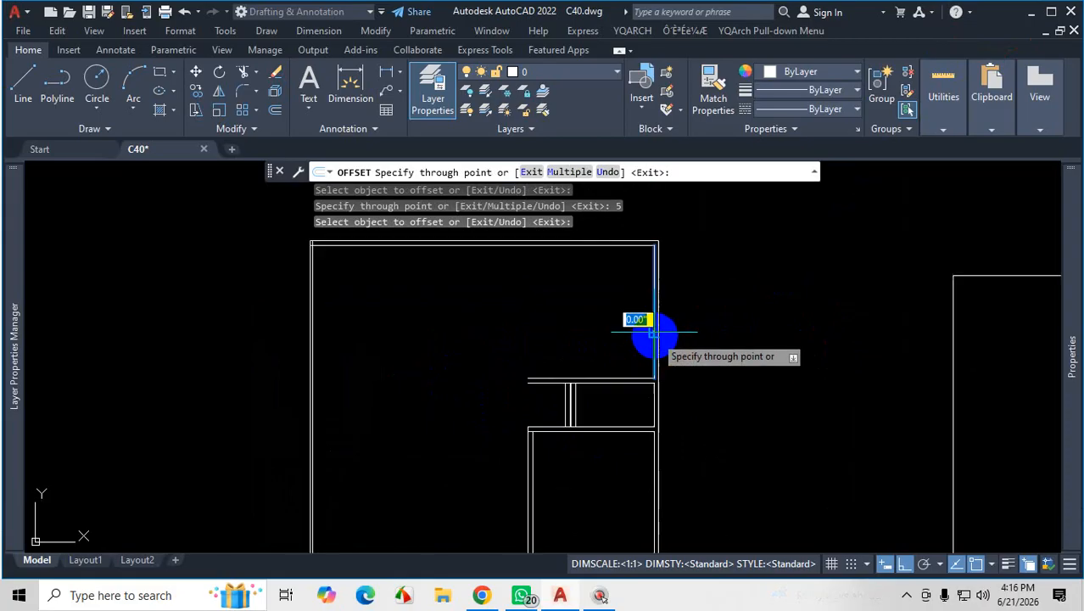
pyautogui.scroll(2, 552, 332)
pyautogui.write('12')
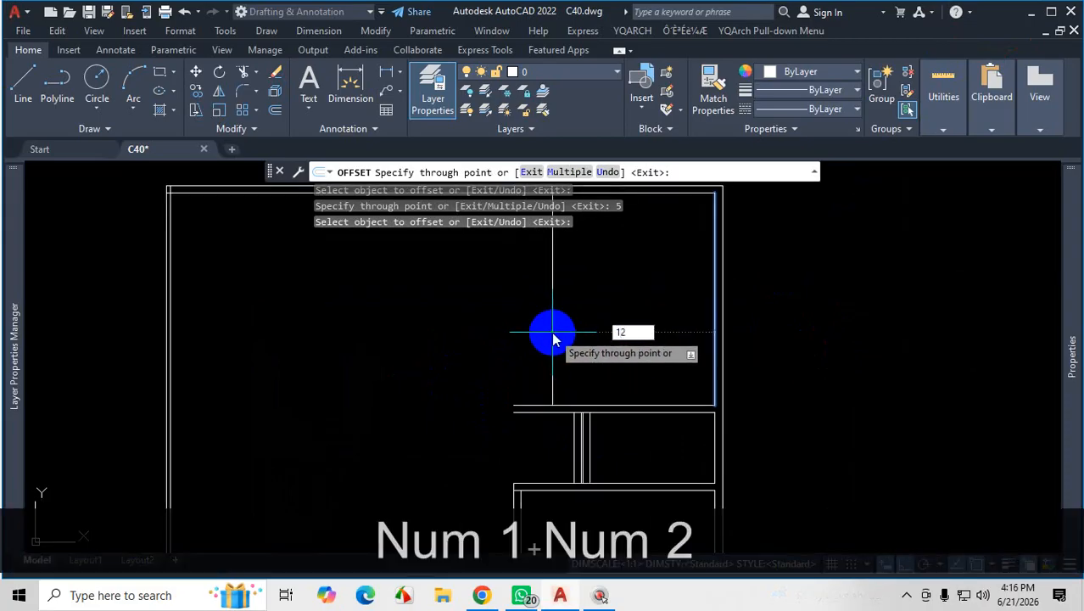
pyautogui.write("'1")
pyautogui.press('Return')
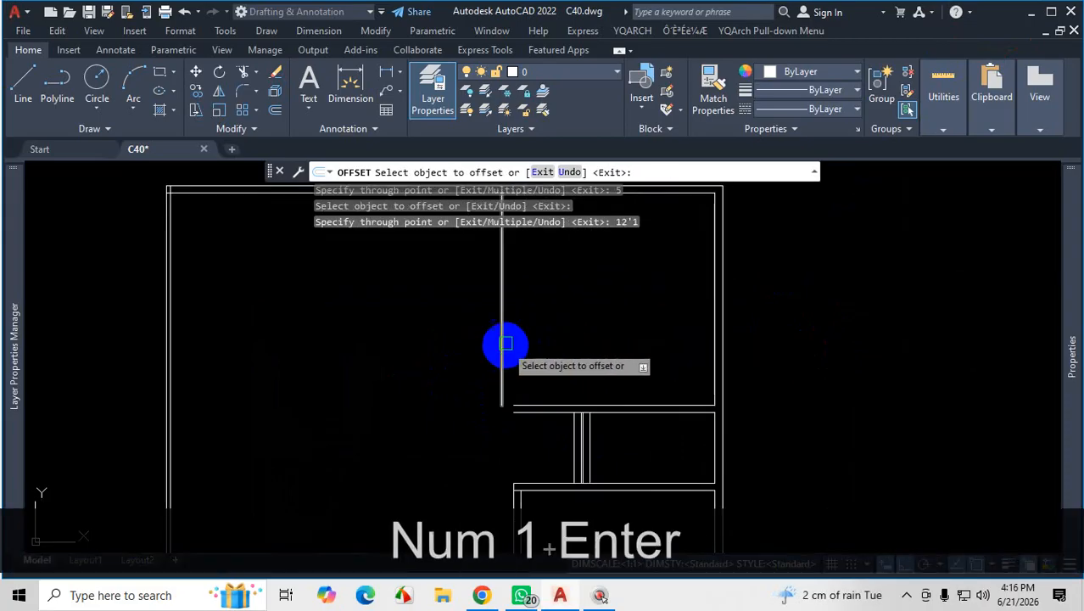
# Offset the new guest bedroom line another 5" toward the living room for the wall thickness
pyautogui.click(501, 338)
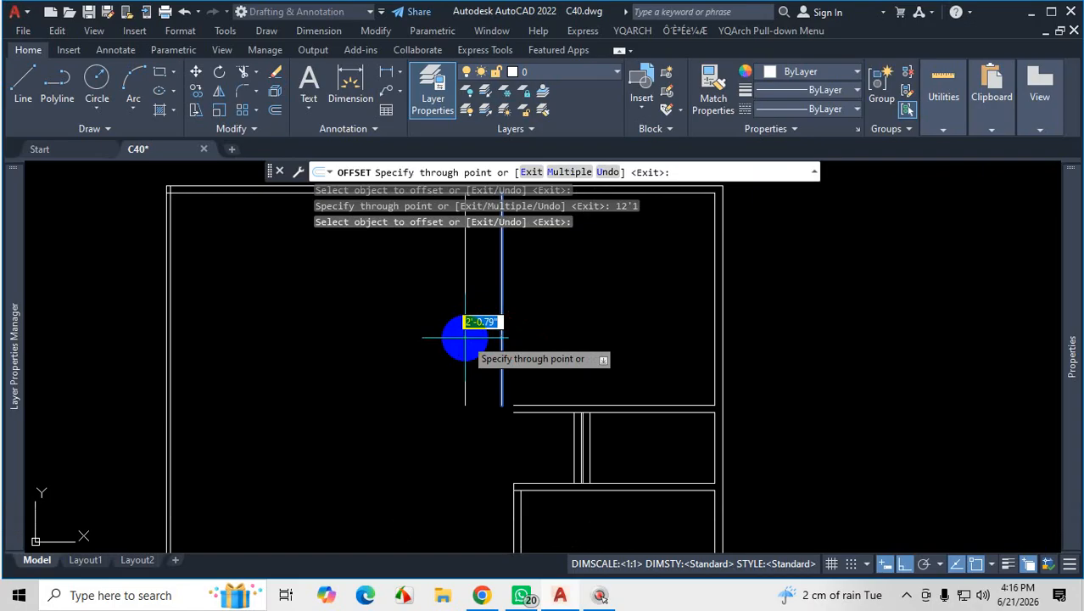
pyautogui.write('5')
pyautogui.press('Return')
# Check the living room width in Chrome, then offset the guest bedroom wall's living-room-side line 13'4" across the living room in AutoCAD
pyautogui.scroll(3, 488, 340)
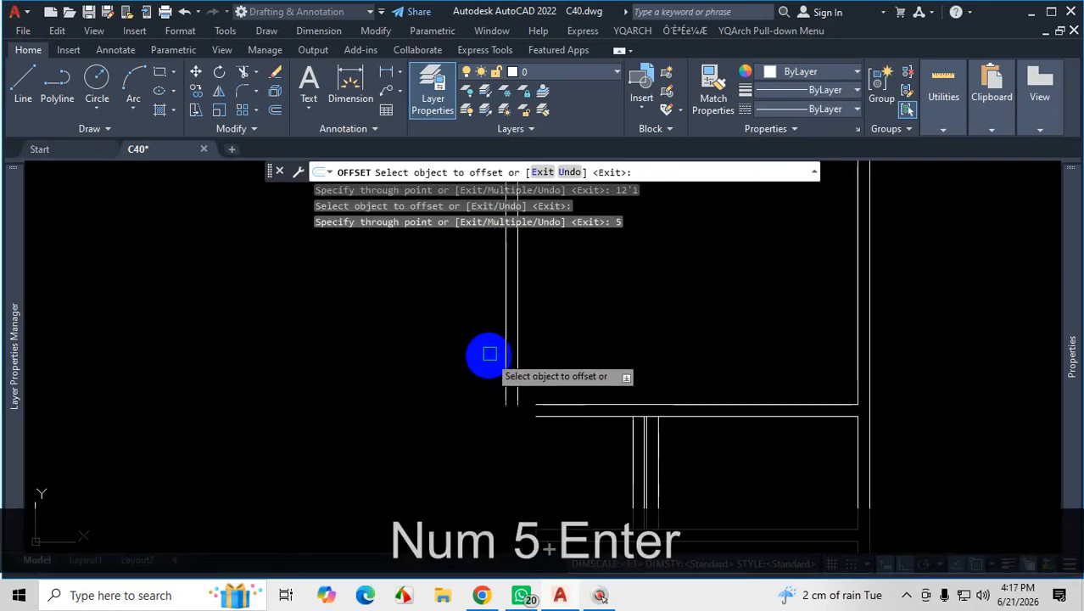
pyautogui.click(504, 327)
pyautogui.scroll(-4, 442, 344)
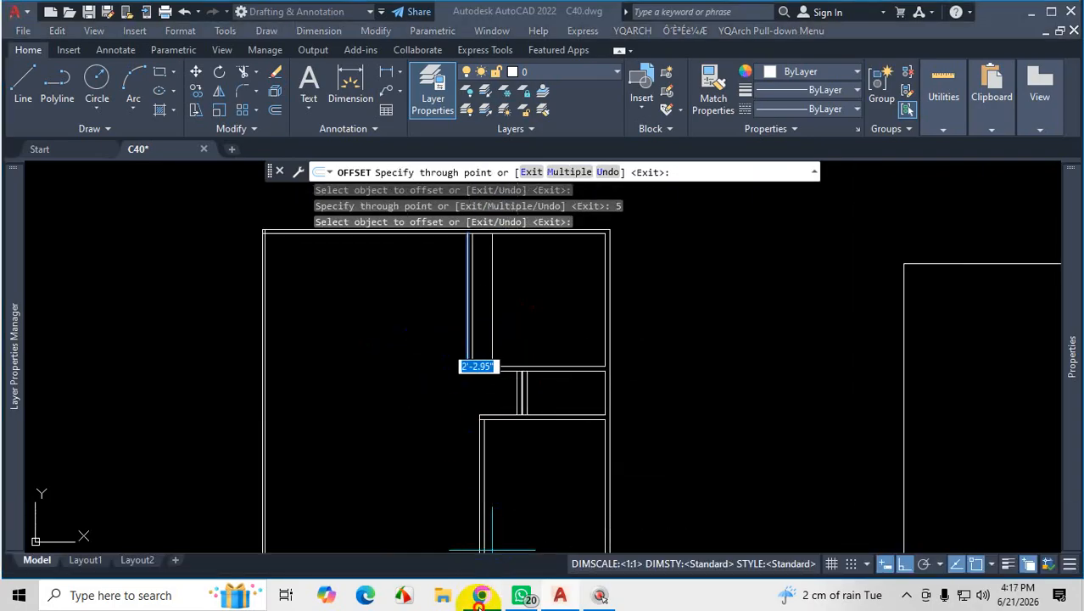
pyautogui.click(480, 596)
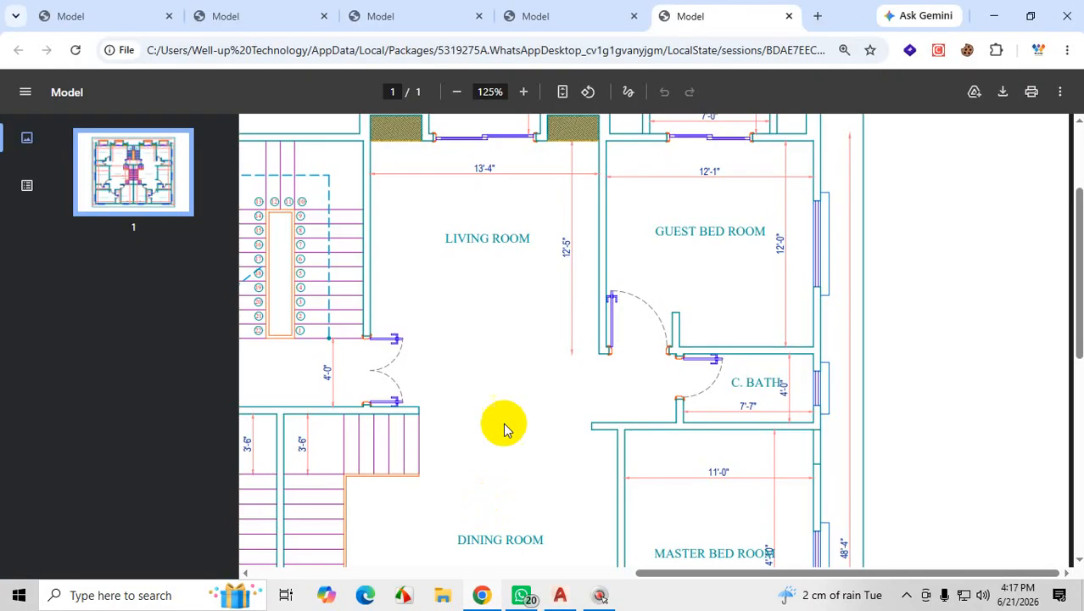
pyautogui.click(990, 16)
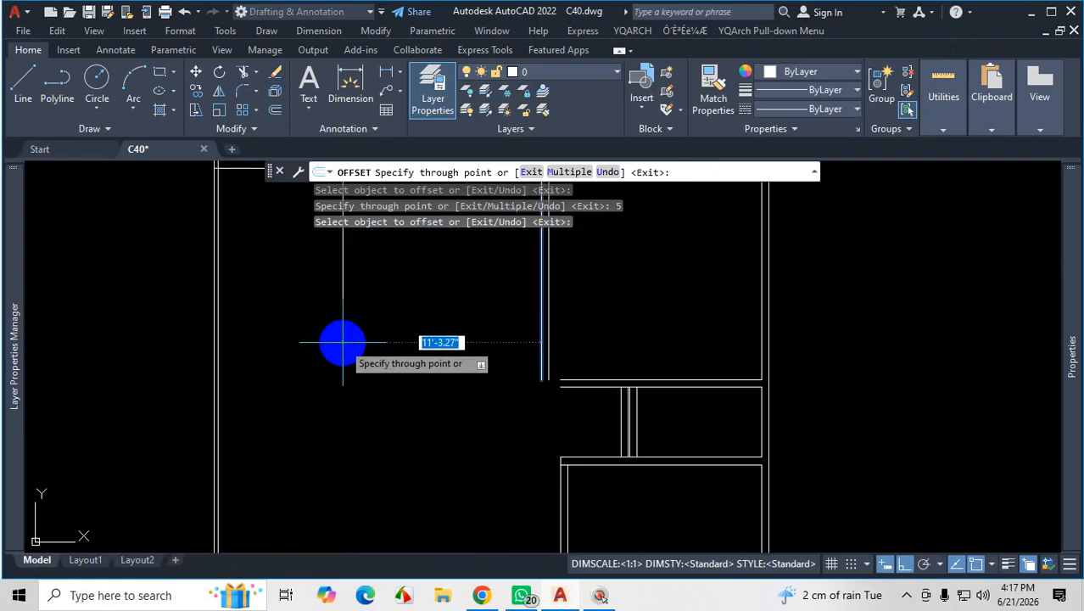
pyautogui.write("13'4")
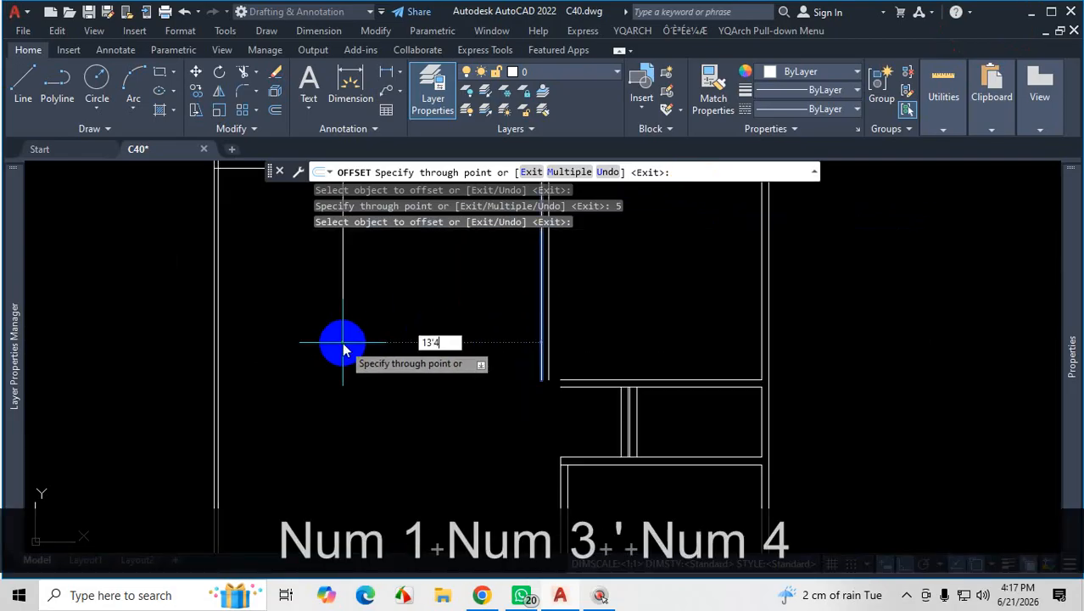
pyautogui.press('Return')
# Offset the new living room line another 5" away from the room for the wall thickness, and end Offset
pyautogui.click(309, 326)
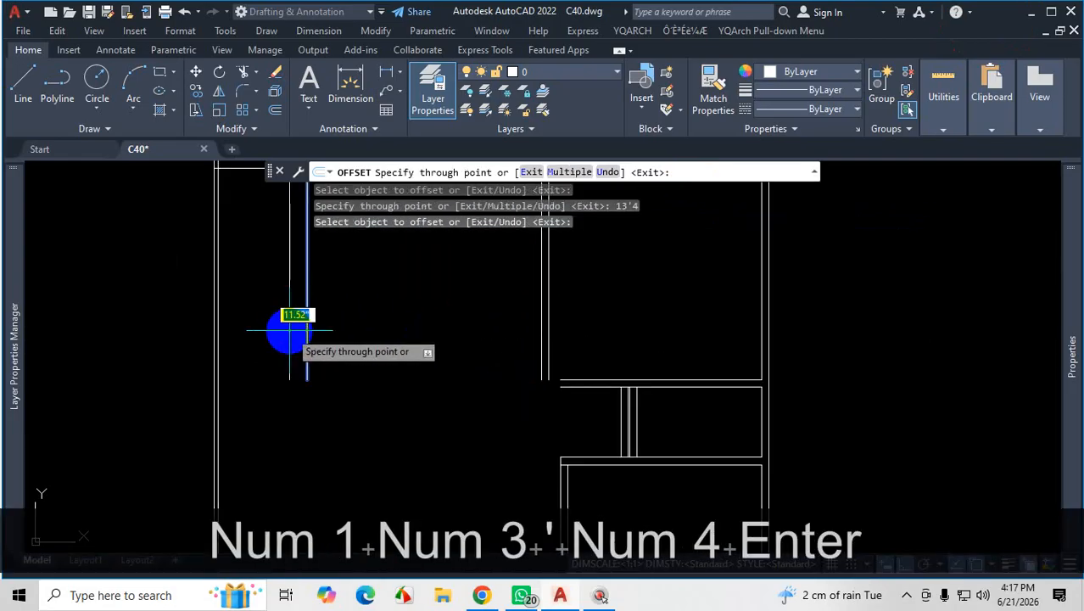
pyautogui.write('5')
pyautogui.press('Return')
pyautogui.scroll(-2, 445, 286)
pyautogui.press('Escape')
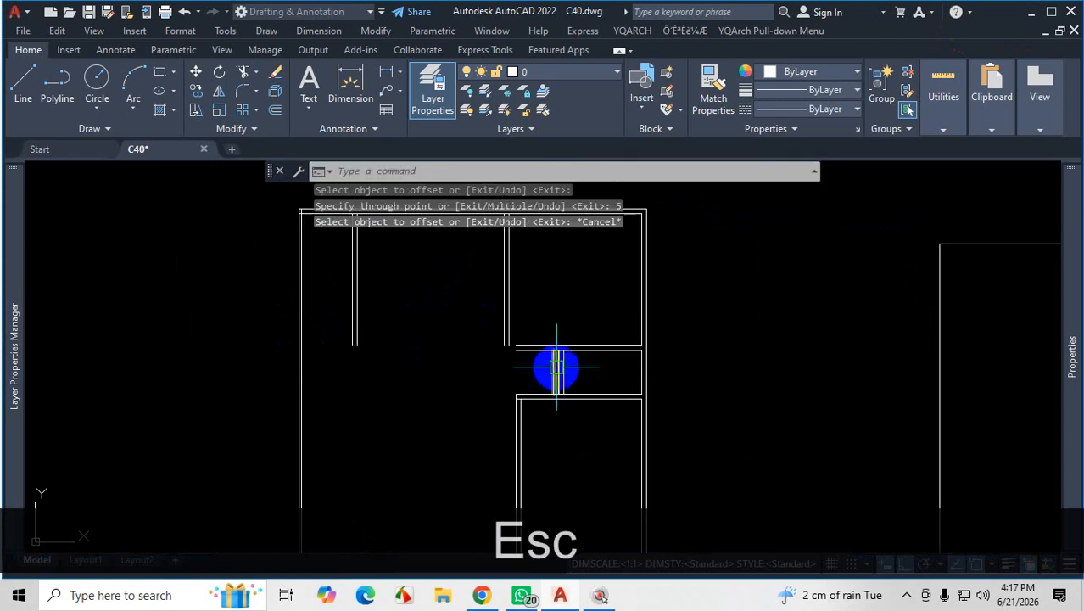
# Erase the extra pair of C. BATH end-wall lines based on the 7'1" offset, keeping the 7'7" pair
pyautogui.scroll(5, 560, 363)
pyautogui.scroll(5, 560, 325)
pyautogui.click(571, 305)
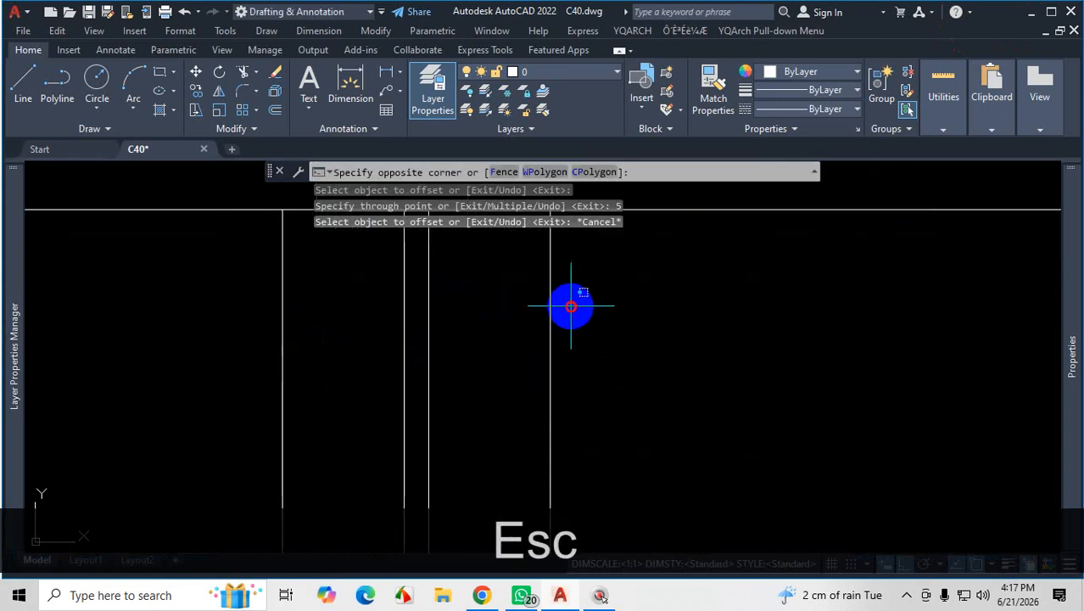
pyautogui.click(417, 356)
pyautogui.press('Delete')
pyautogui.scroll(-4, 559, 468)
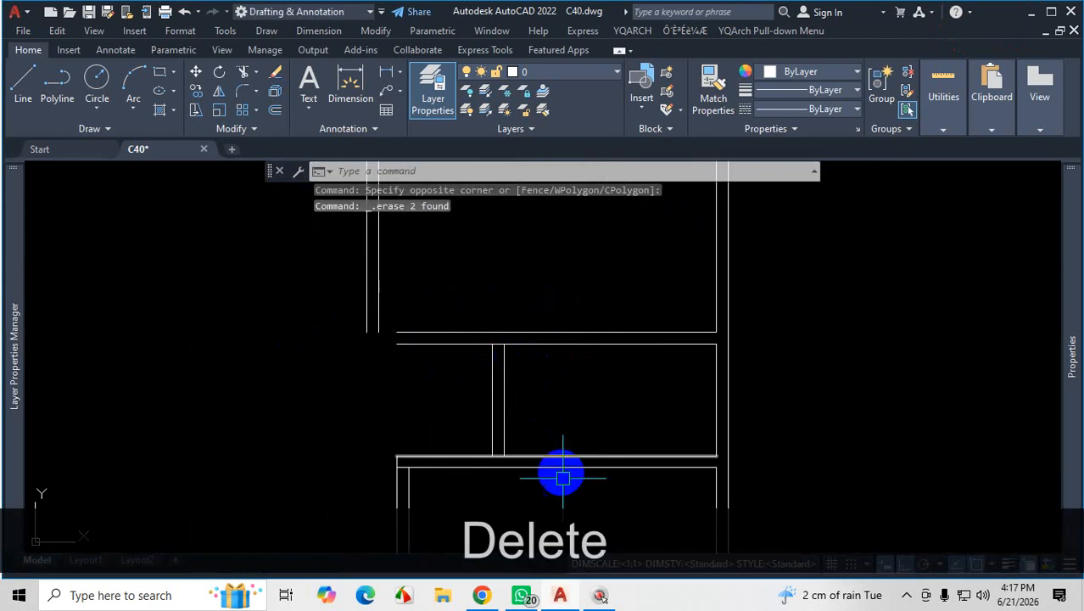
# Review the living room and guest bedroom layout on the reference plan in Chrome, and return to AutoCAD
pyautogui.click(528, 596)
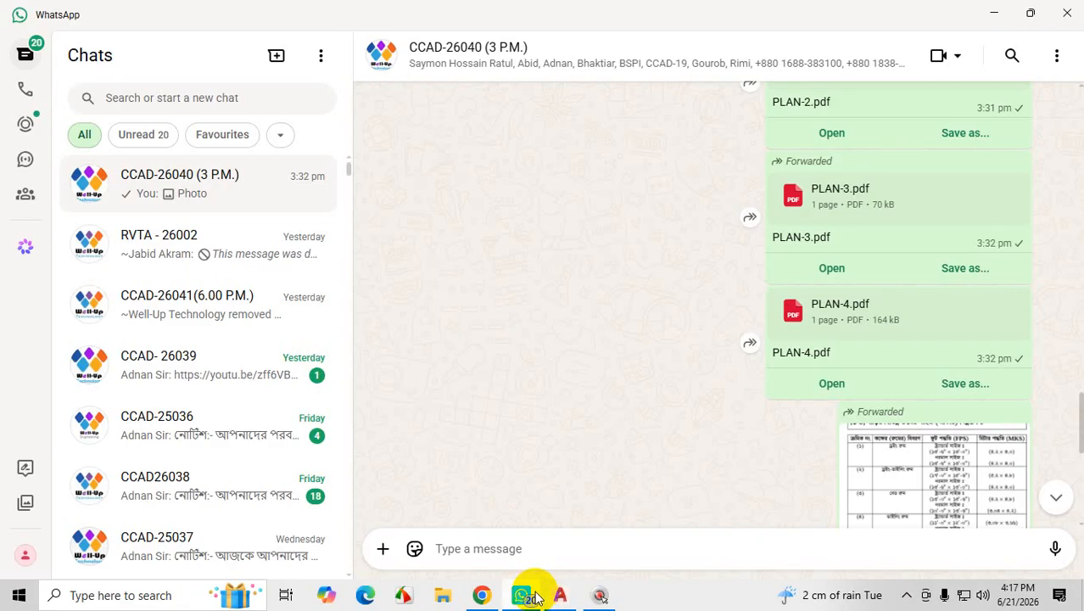
pyautogui.click(492, 599)
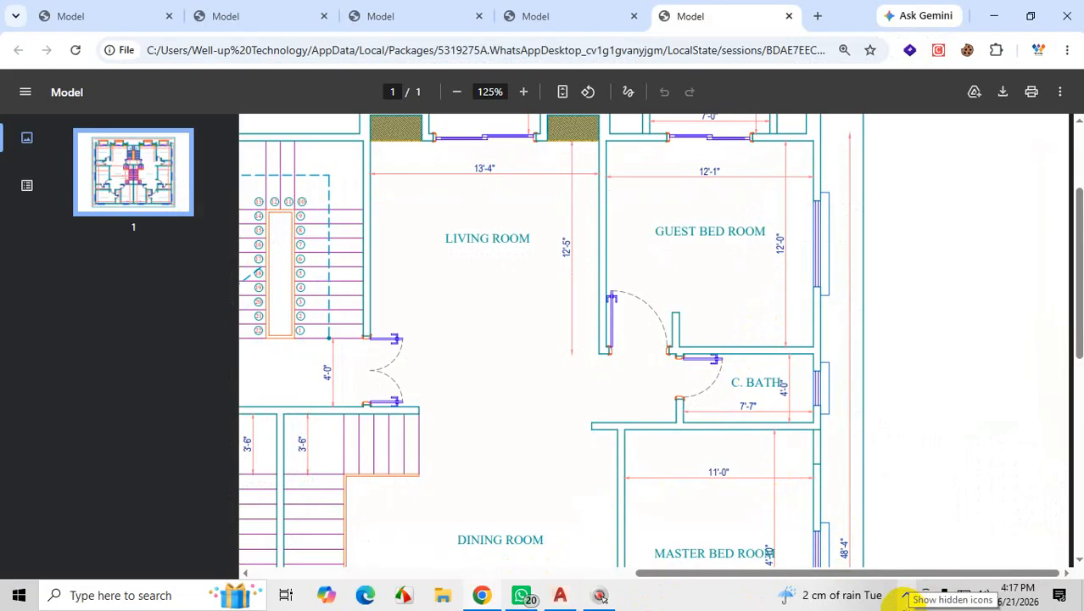
pyautogui.click(906, 596)
pyautogui.click(906, 596)
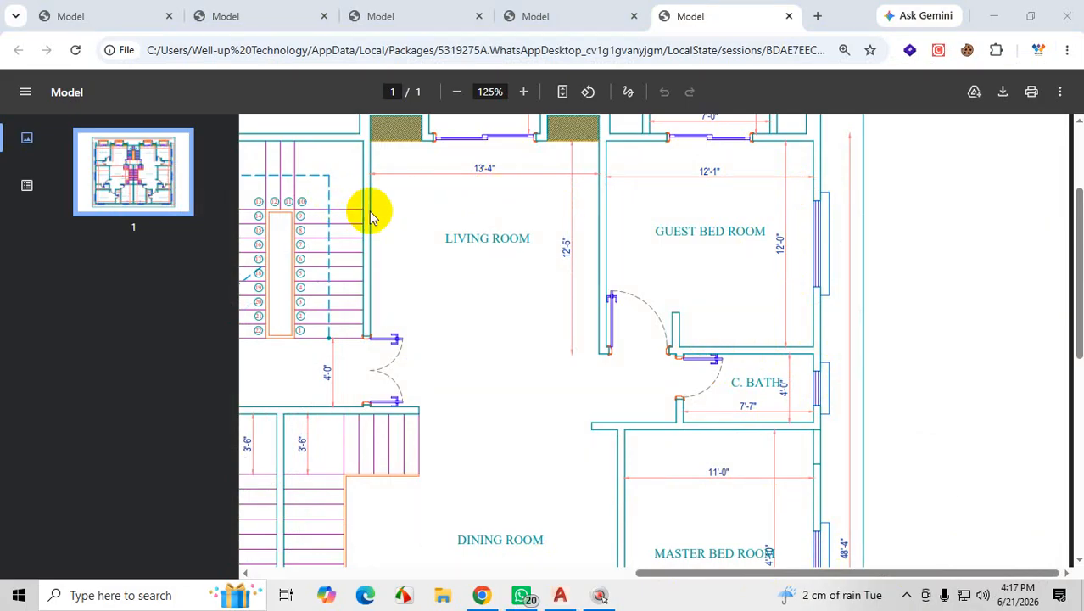
pyautogui.click(994, 15)
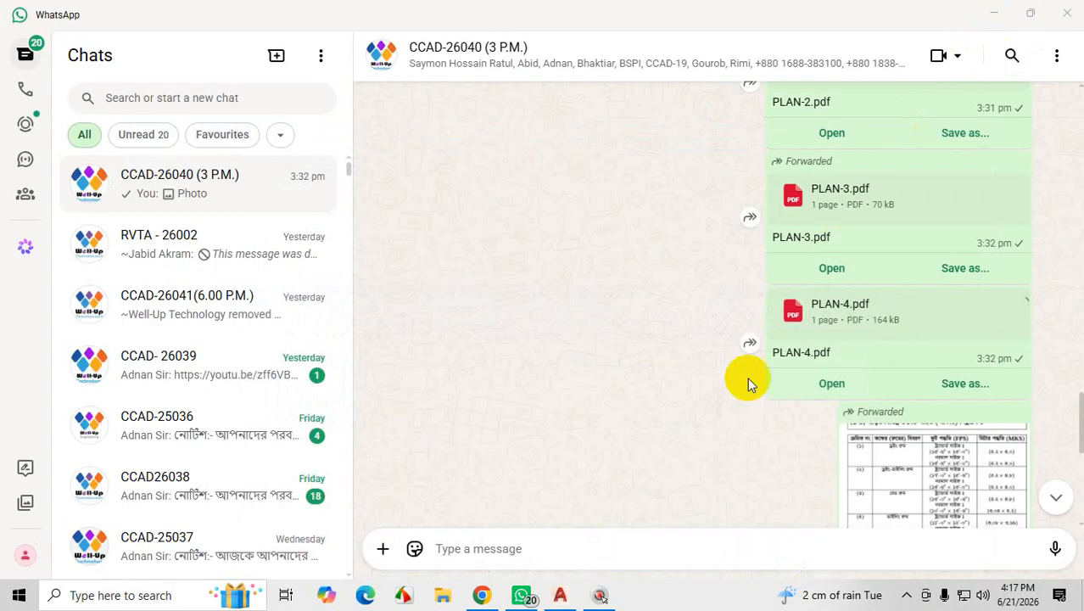
pyautogui.click(559, 595)
pyautogui.scroll(-2, 639, 315)
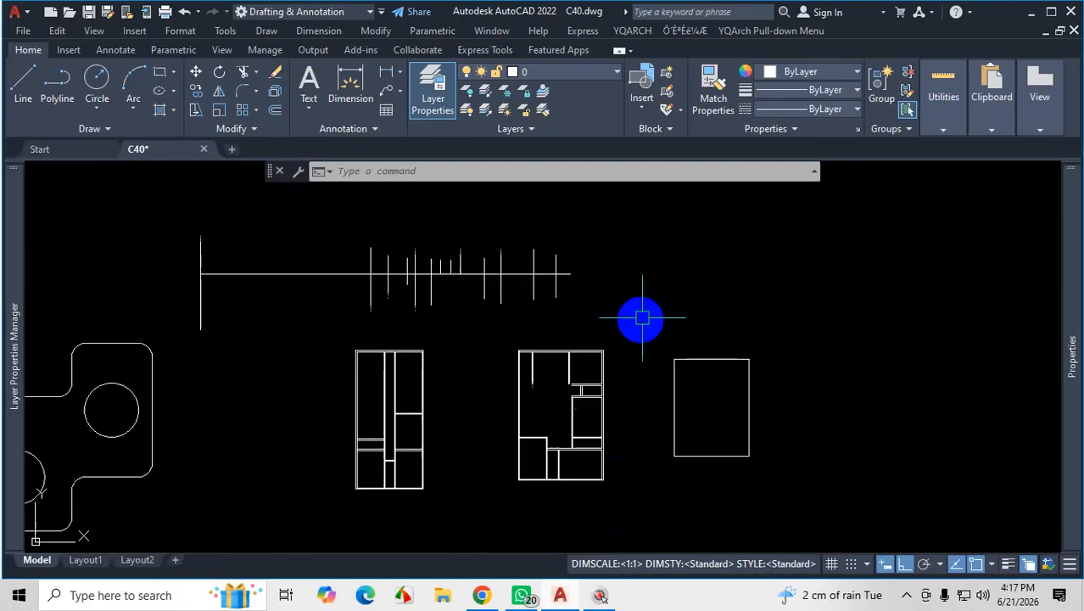
pyautogui.scroll(6, 605, 358)
pyautogui.scroll(2, 586, 373)
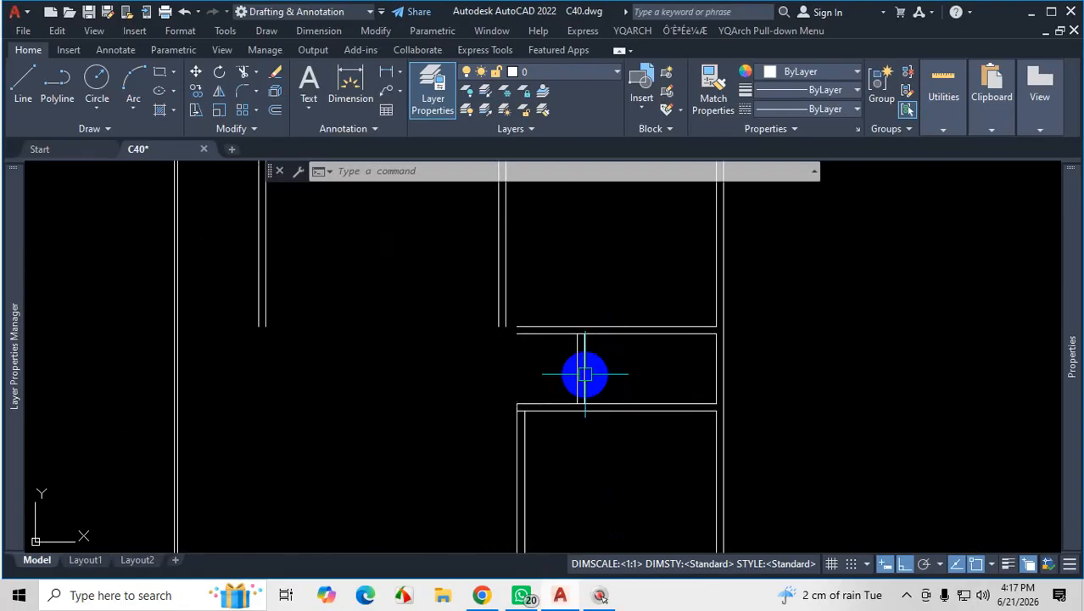
pyautogui.scroll(-2, 585, 373)
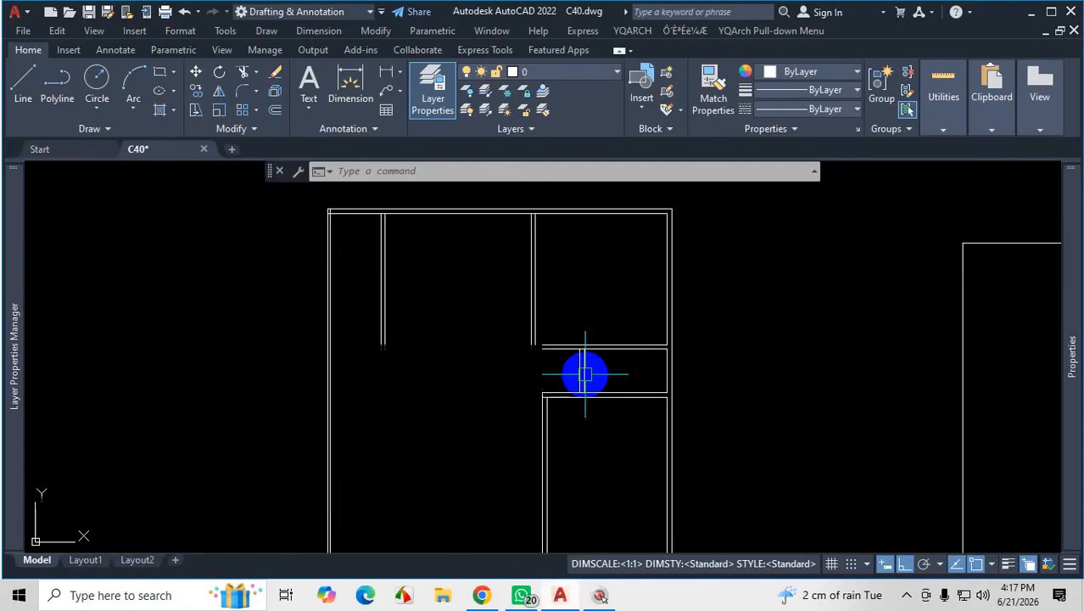
pyautogui.click(907, 596)
pyautogui.click(938, 533)
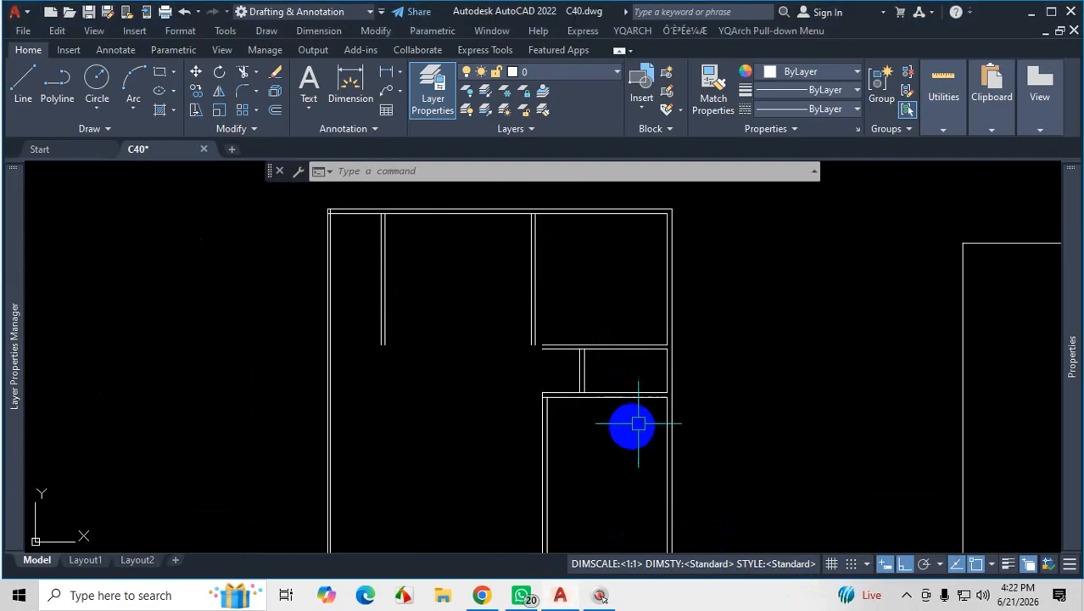
# Offset the wall line between the guest bedroom and C. BATH into the guest bedroom through a freely picked point
pyautogui.scroll(4, 632, 368)
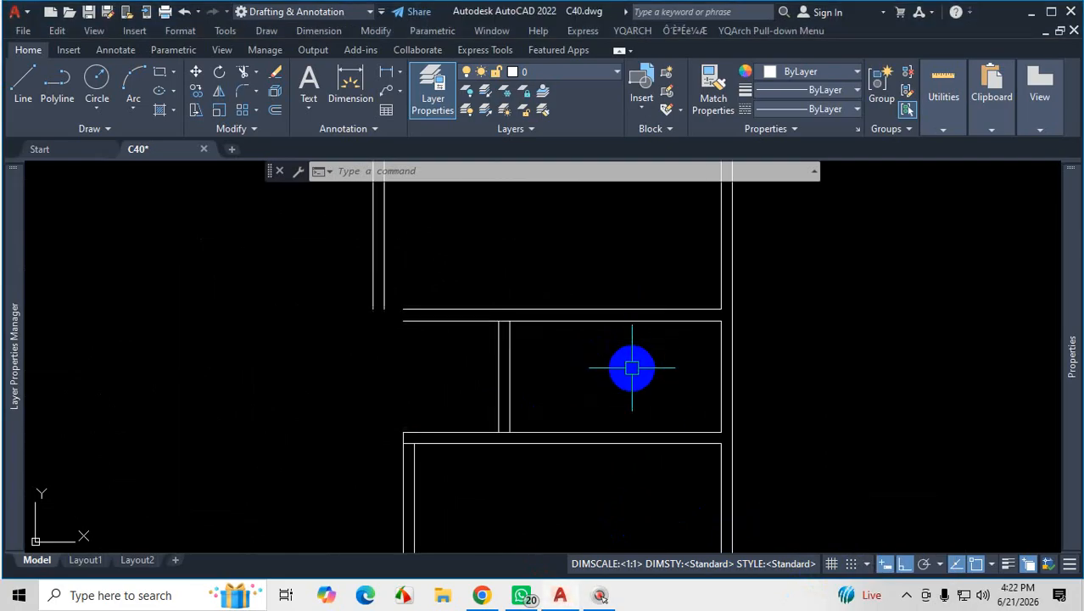
pyautogui.scroll(-2, 632, 368)
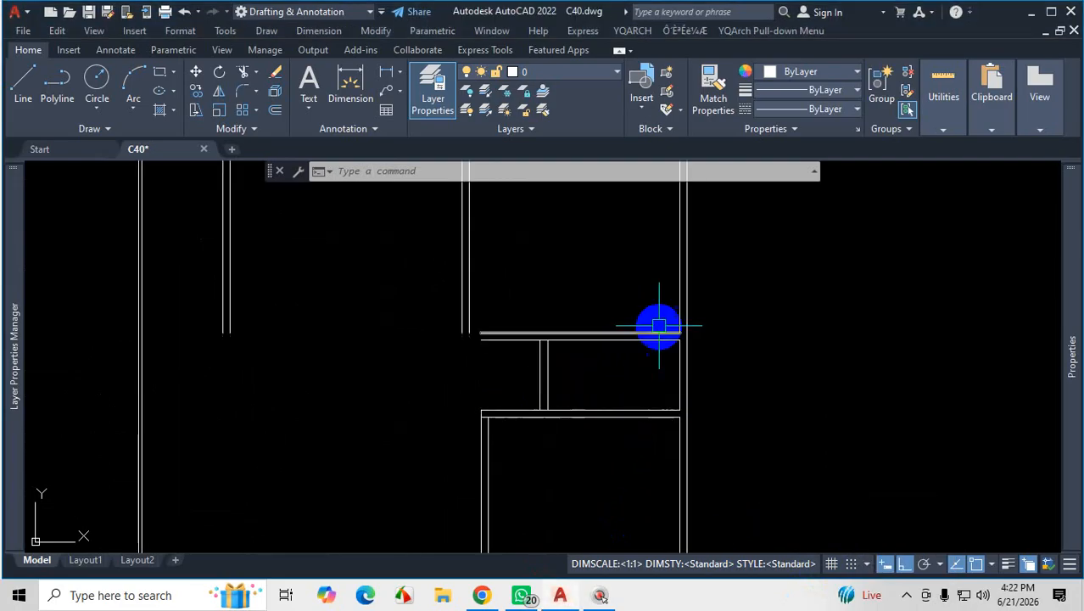
pyautogui.write('o')
pyautogui.press('Return')
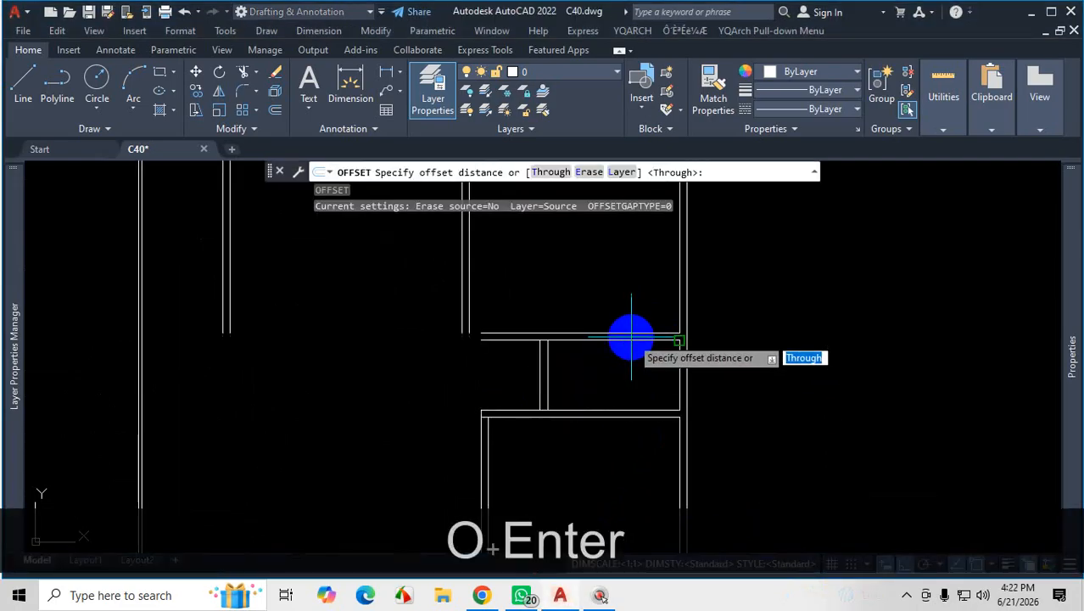
pyautogui.press('Return')
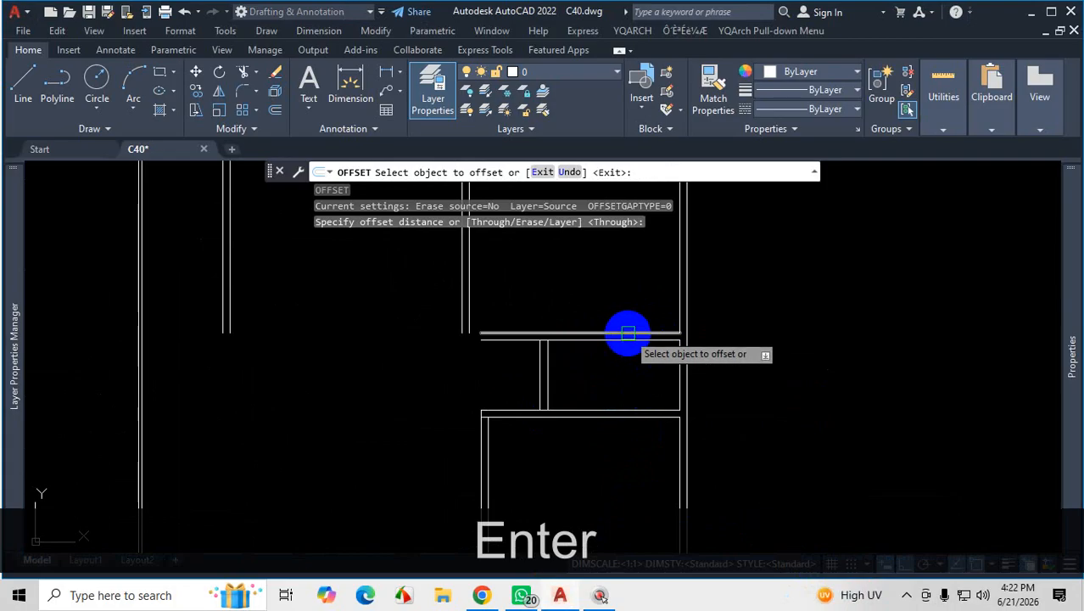
pyautogui.click(640, 333)
pyautogui.click(641, 282)
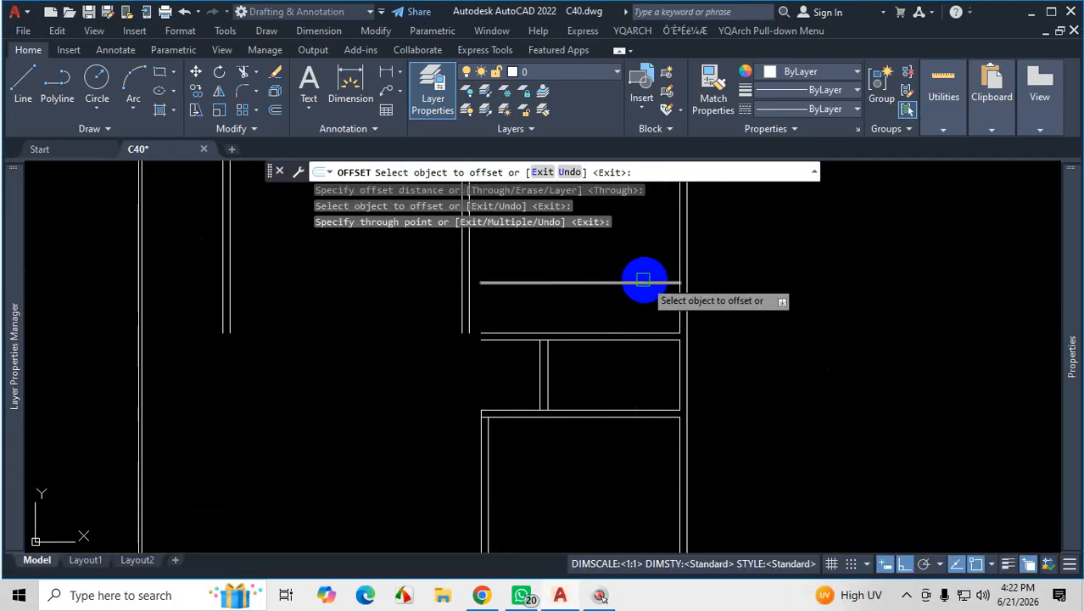
pyautogui.click(642, 283)
pyautogui.click(657, 262)
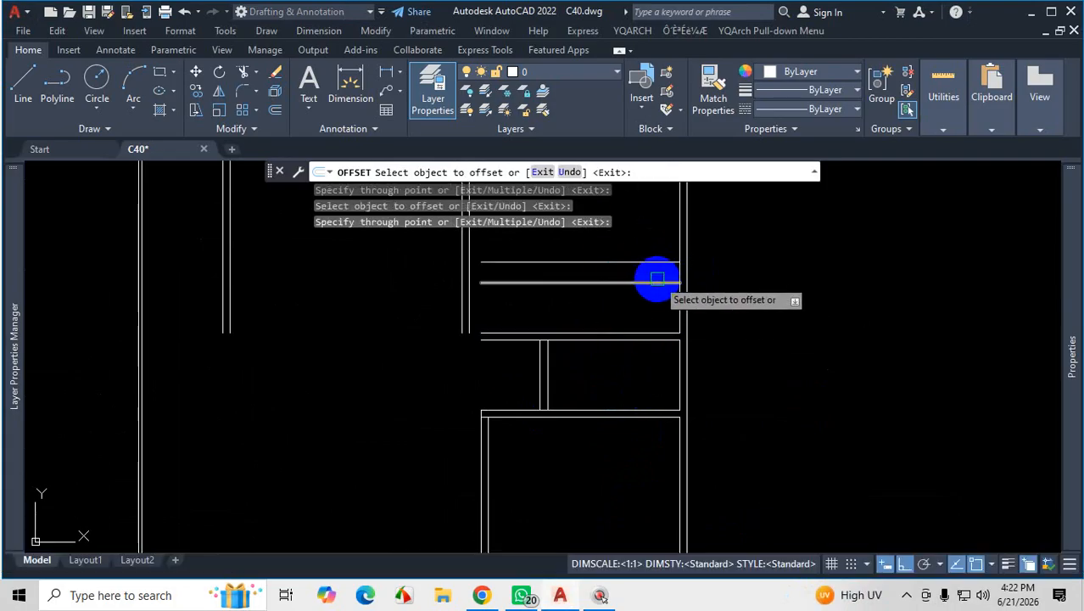
pyautogui.hotkey('ctrl', 'z')
# Offset the new horizontal guest bedroom line 5" farther into the room
pyautogui.click(657, 280)
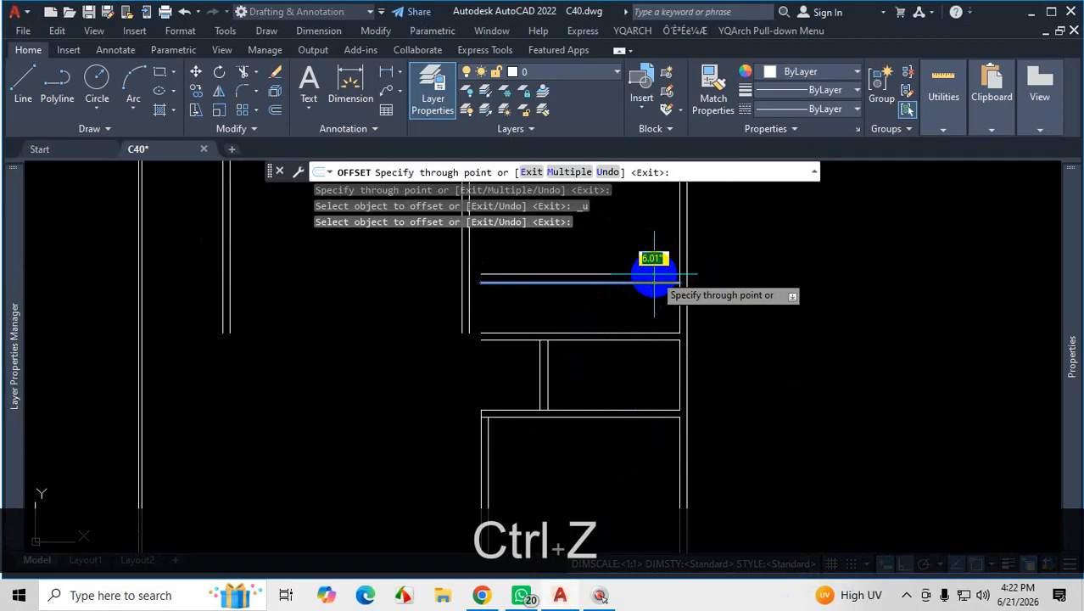
pyautogui.write('5')
pyautogui.press('Return')
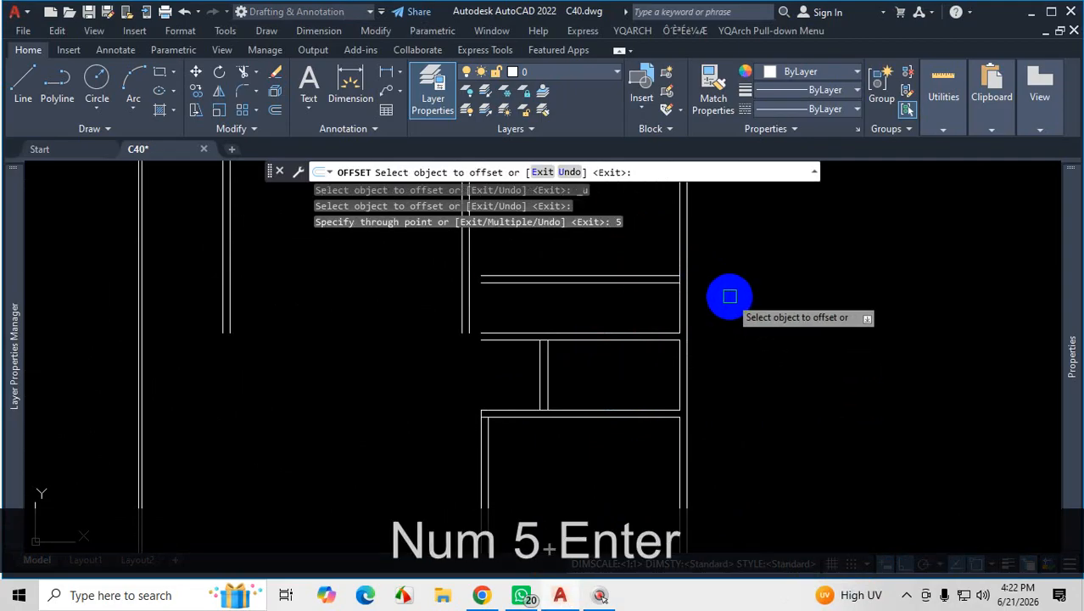
# Trim the outer wall's inner line between the two new horizontal guest bedroom lines
pyautogui.press('Escape')
pyautogui.write('TR')
pyautogui.press('Return')
pyautogui.scroll(5, 679, 280)
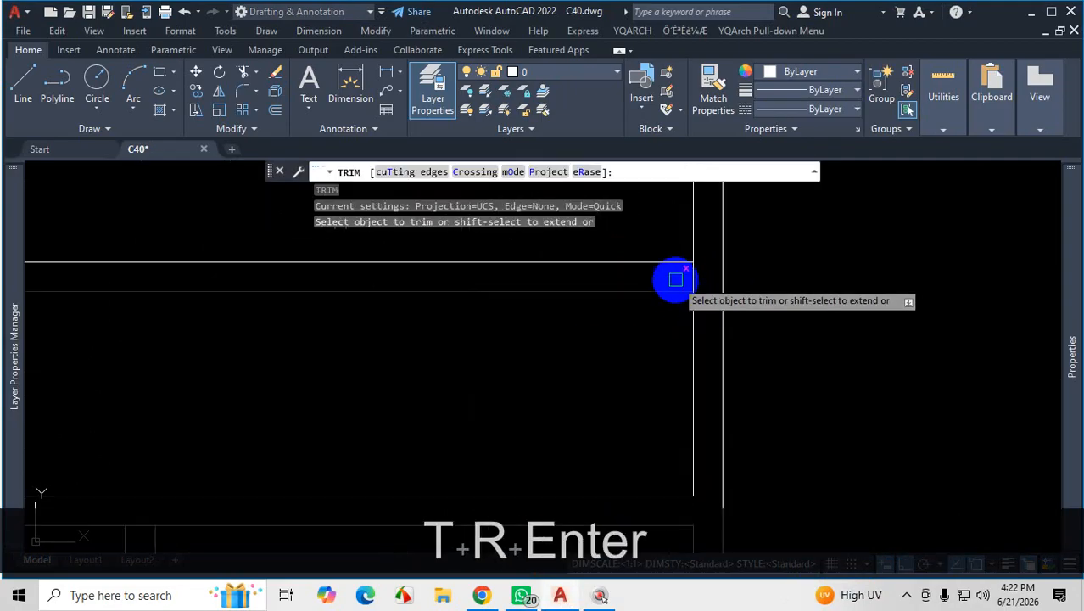
pyautogui.scroll(-3, 823, 290)
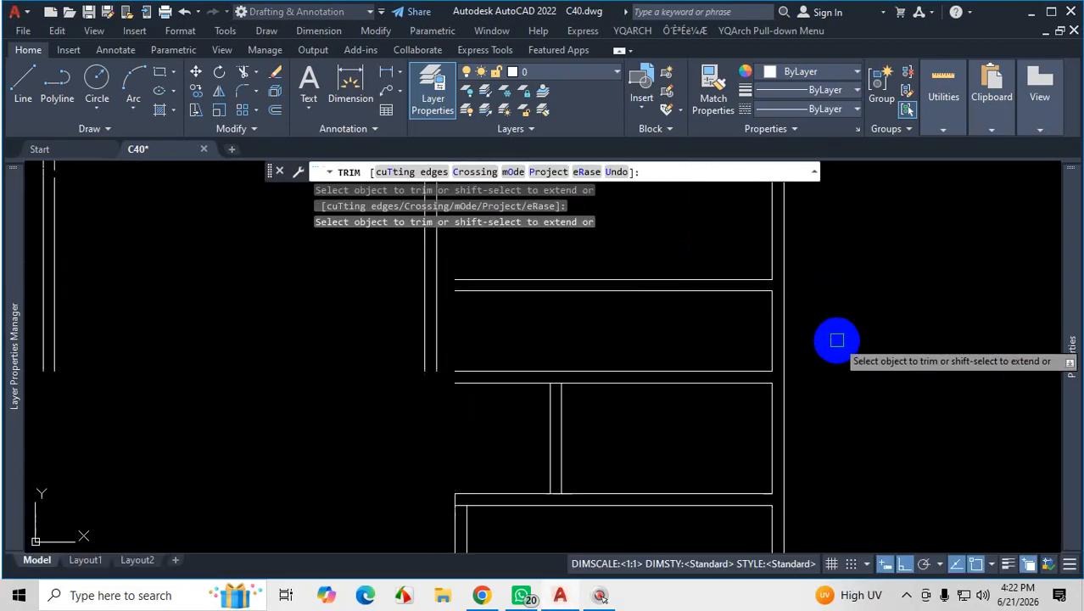
# End Trim and erase the two horizontal lines crossing the guest bedroom
pyautogui.press('Escape')
pyautogui.scroll(2, 706, 350)
pyautogui.click(697, 300)
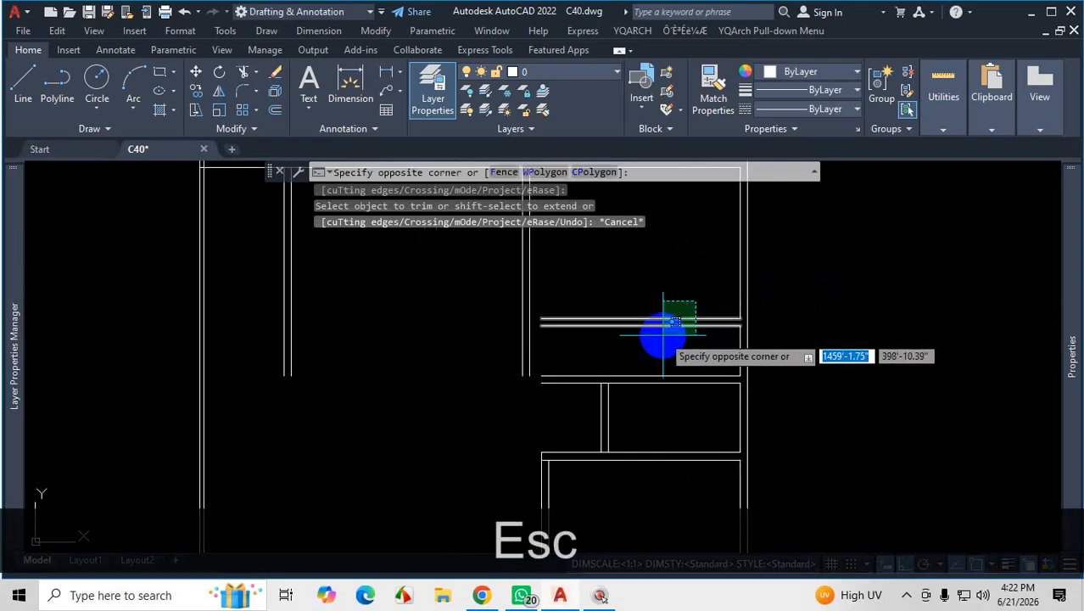
pyautogui.click(658, 334)
pyautogui.press('Delete')
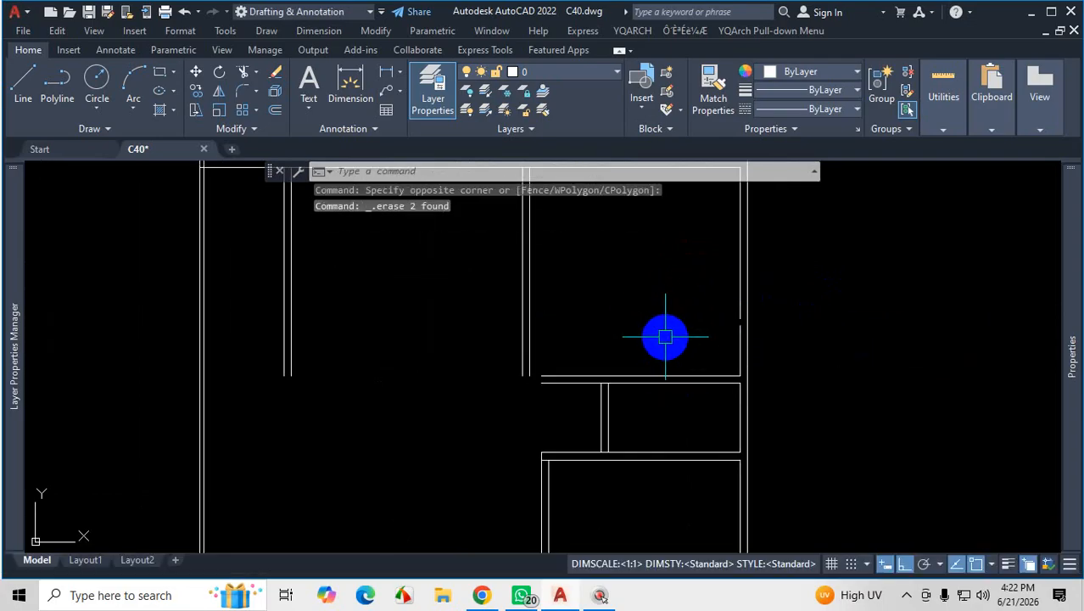
pyautogui.scroll(6, 762, 334)
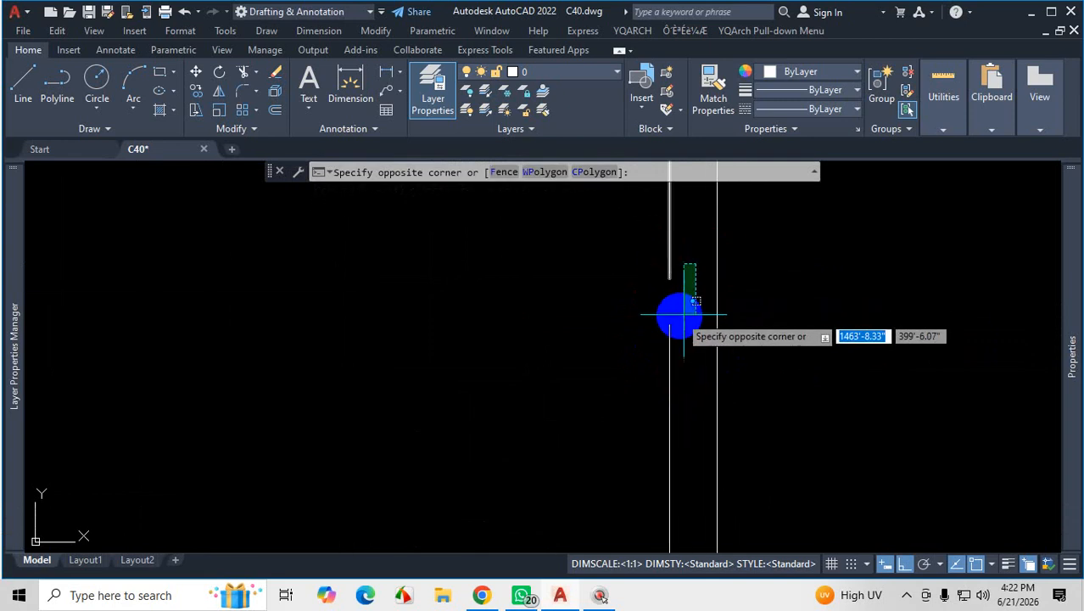
pyautogui.click(640, 342)
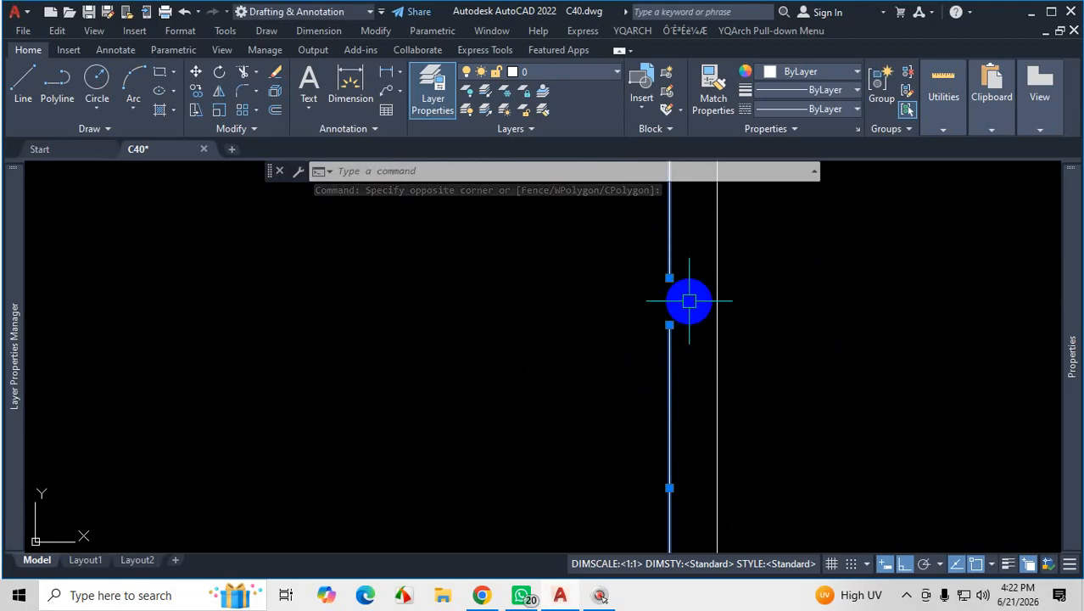
pyautogui.press('Escape')
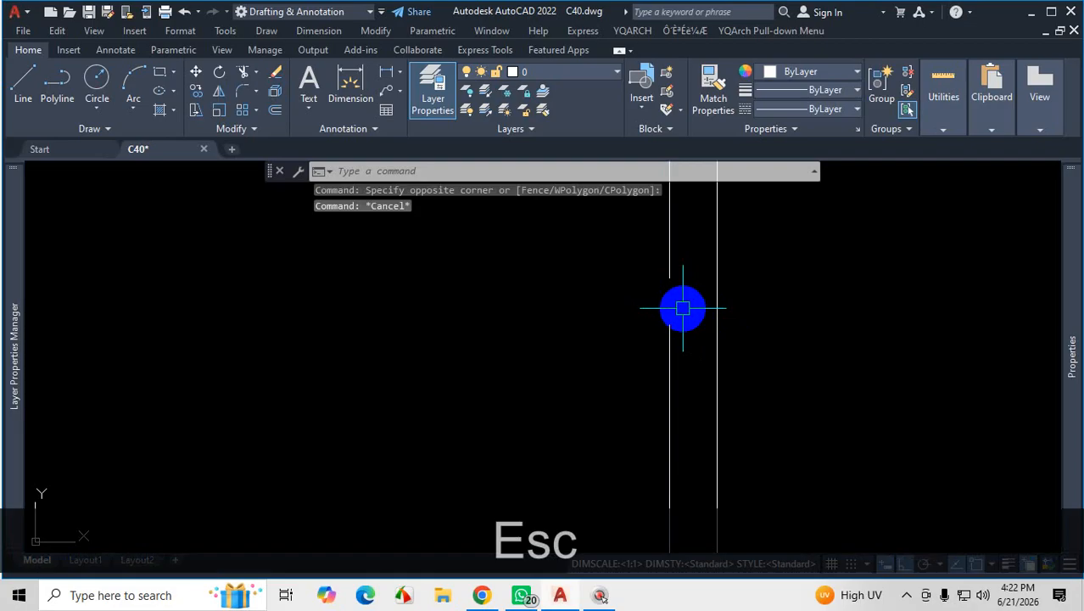
pyautogui.scroll(-5, 593, 339)
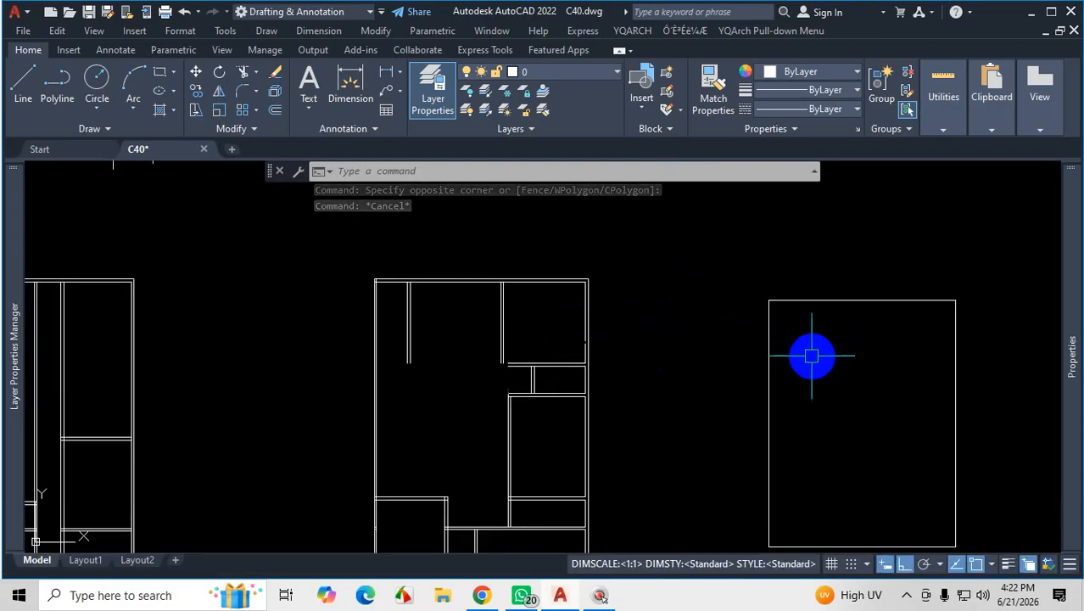
pyautogui.scroll(4, 582, 348)
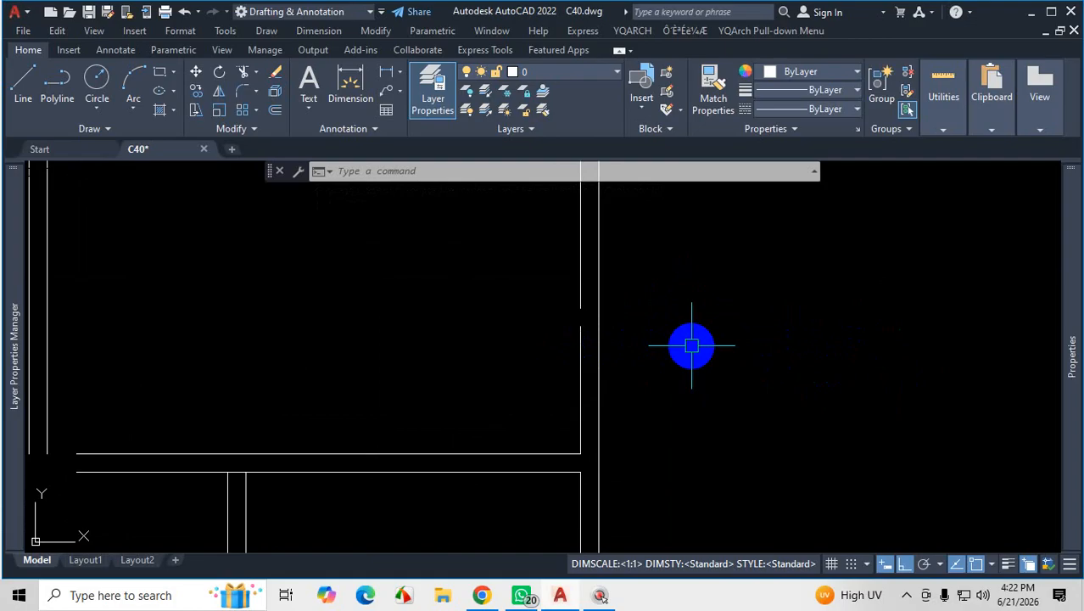
# Extend the upper piece of the outer wall's inner line across the gap beside the guest bedroom
pyautogui.write('E')
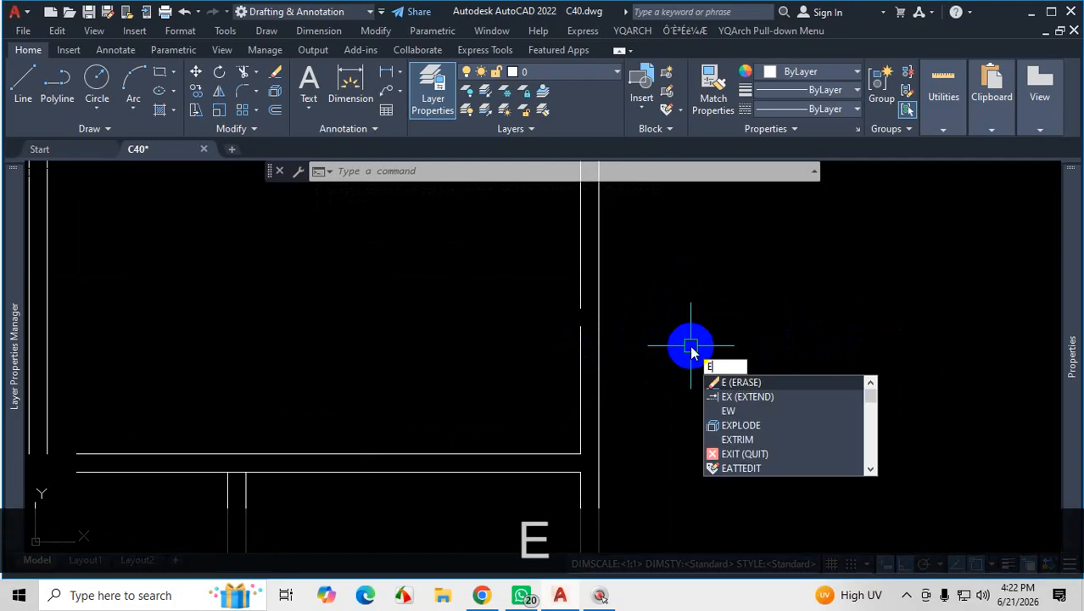
pyautogui.write('X')
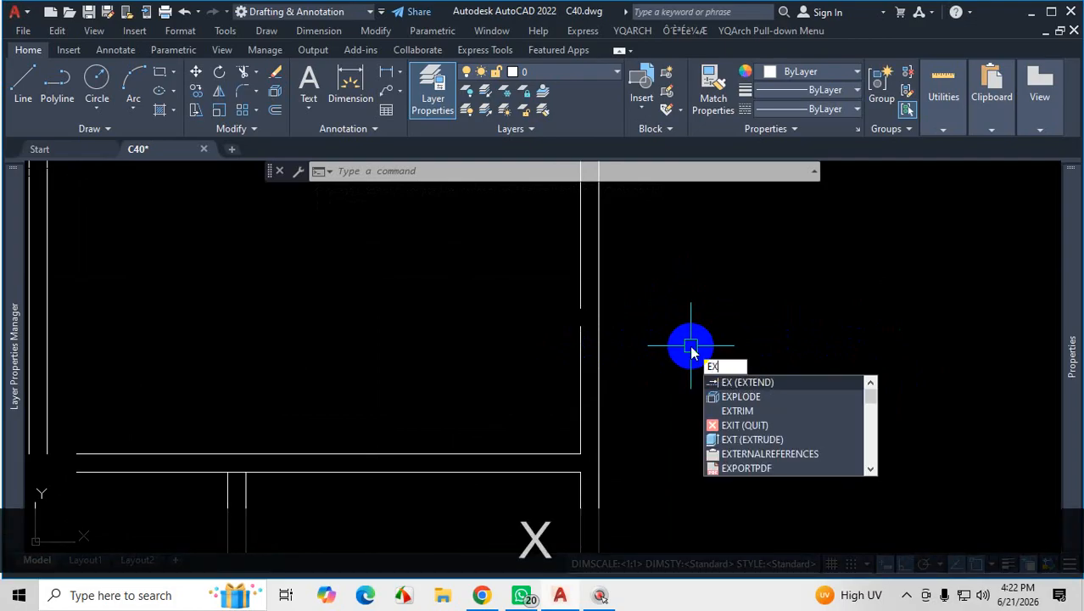
pyautogui.press('Return')
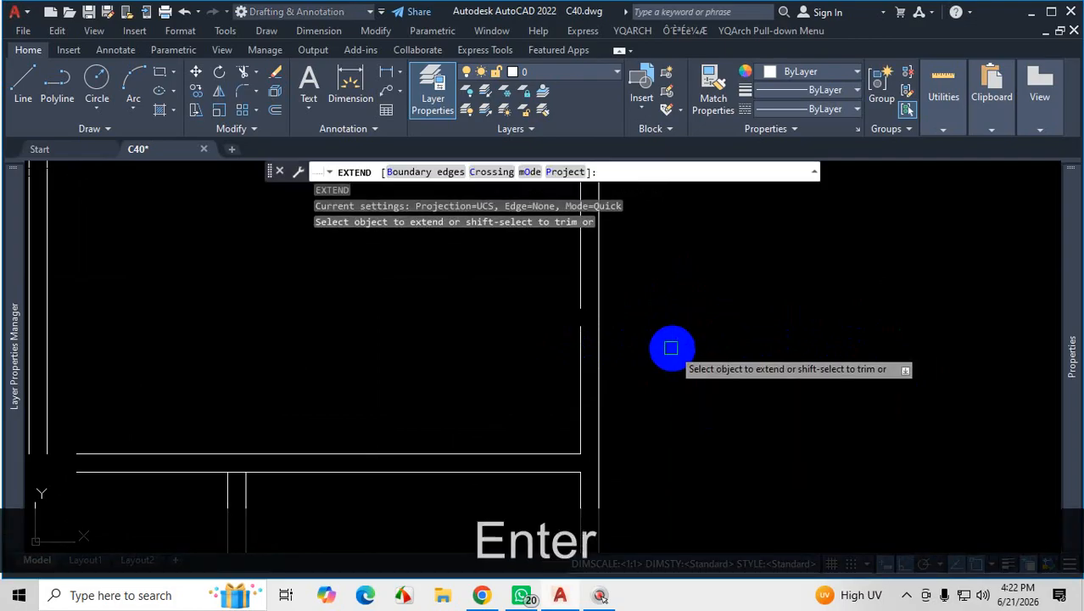
pyautogui.click(582, 287)
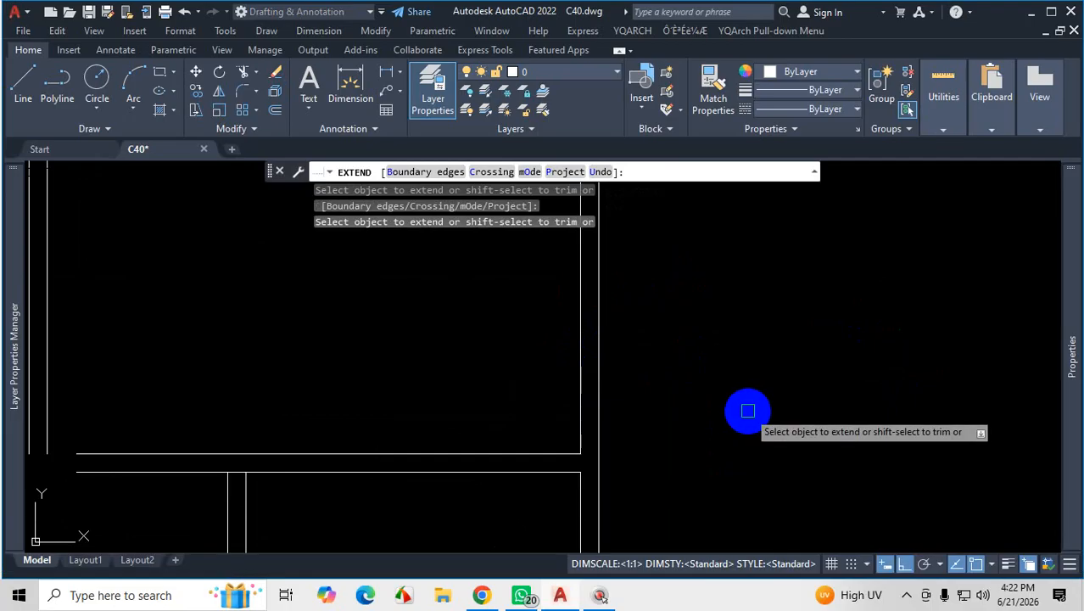
pyautogui.press('Escape')
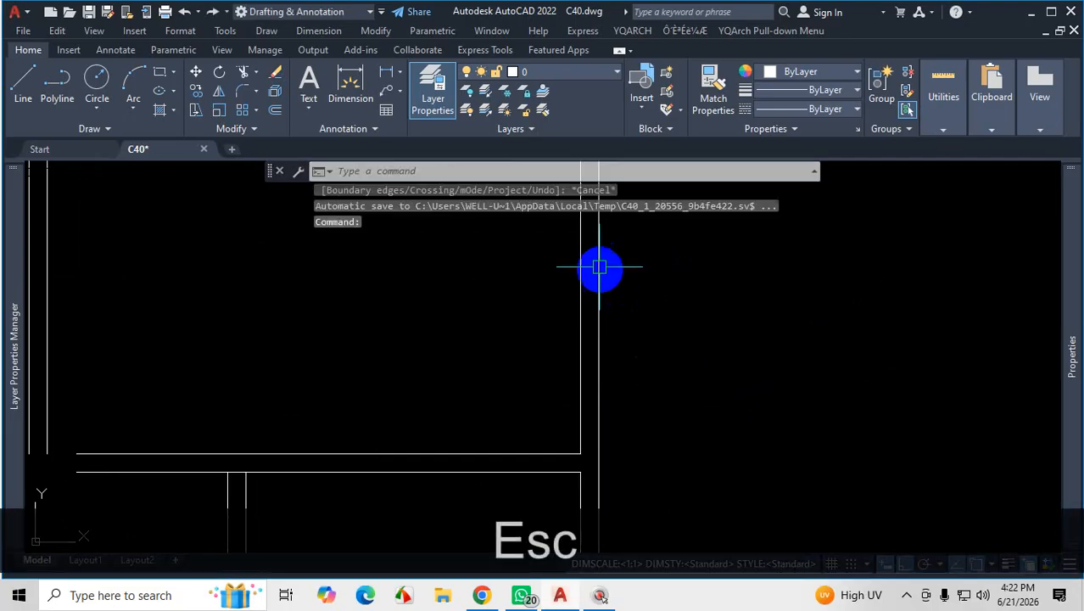
pyautogui.press('Escape')
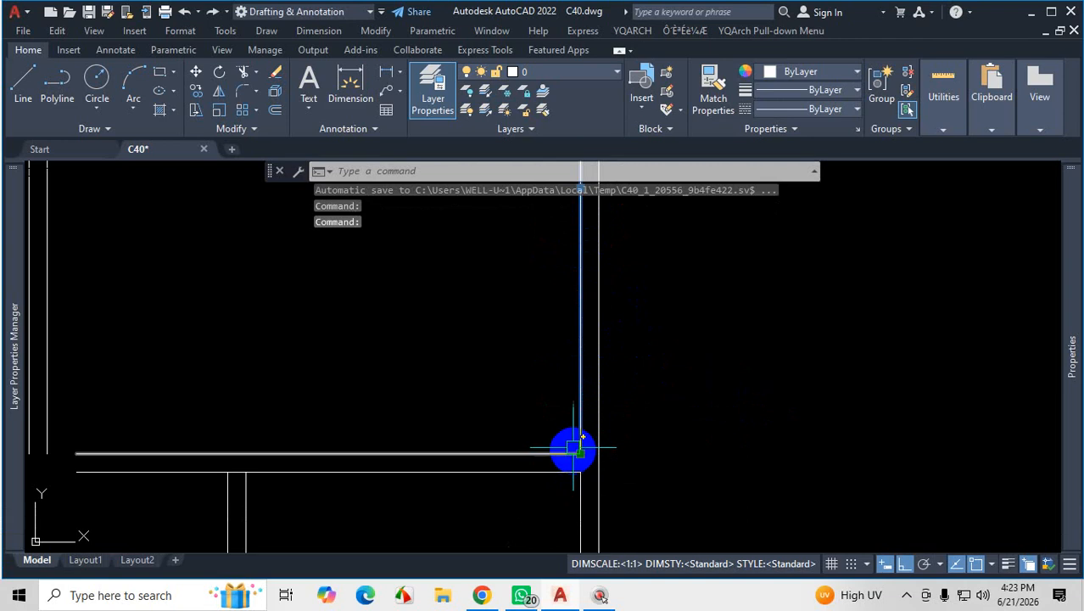
pyautogui.press('Escape')
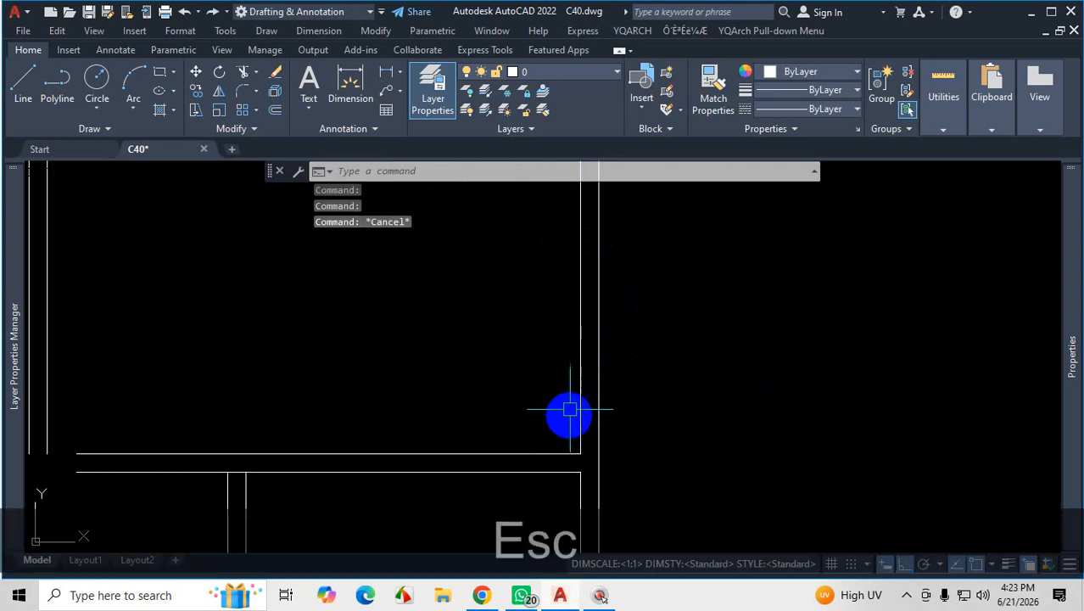
# Clear the selection of the lower wall piece and undo the last Extend
pyautogui.click(580, 354)
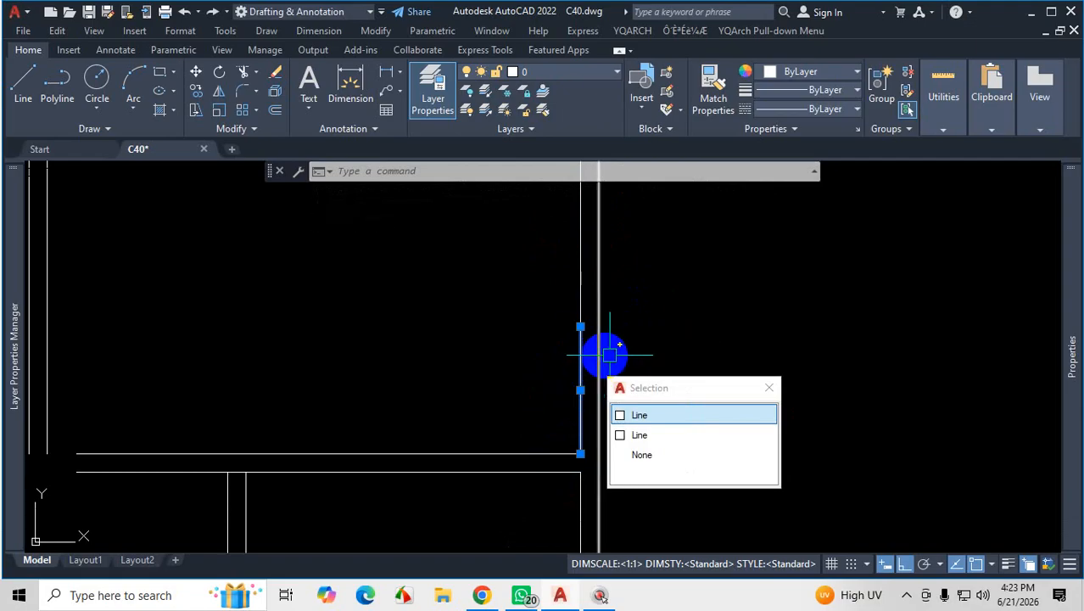
pyautogui.press('Escape')
pyautogui.hotkey('ctrl', 'z')
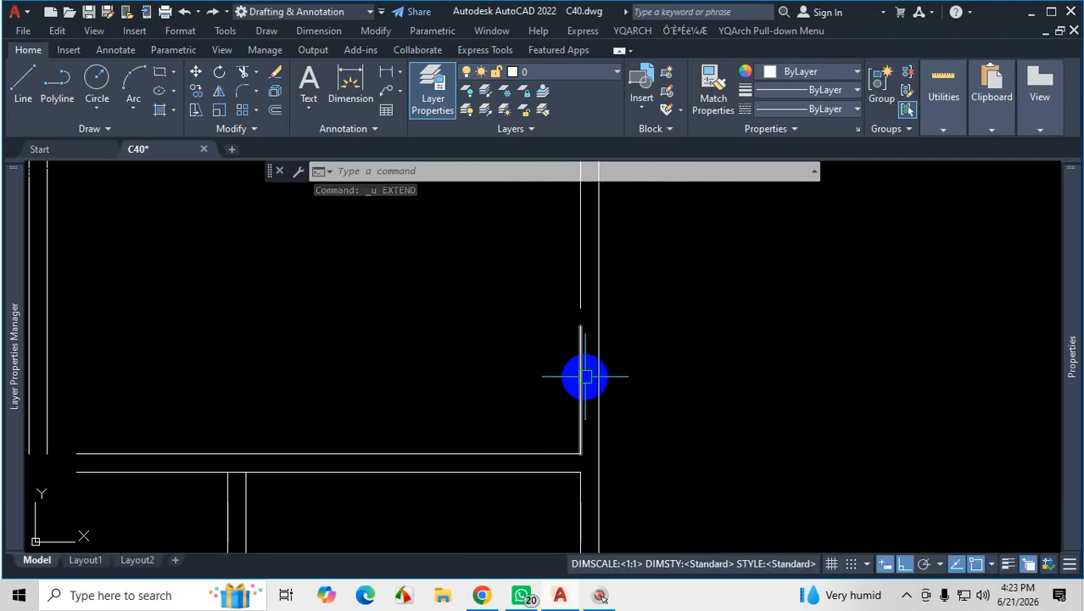
# Join the two pieces of the outer wall's inner line beside the guest bedroom into one line
pyautogui.scroll(2, 587, 315)
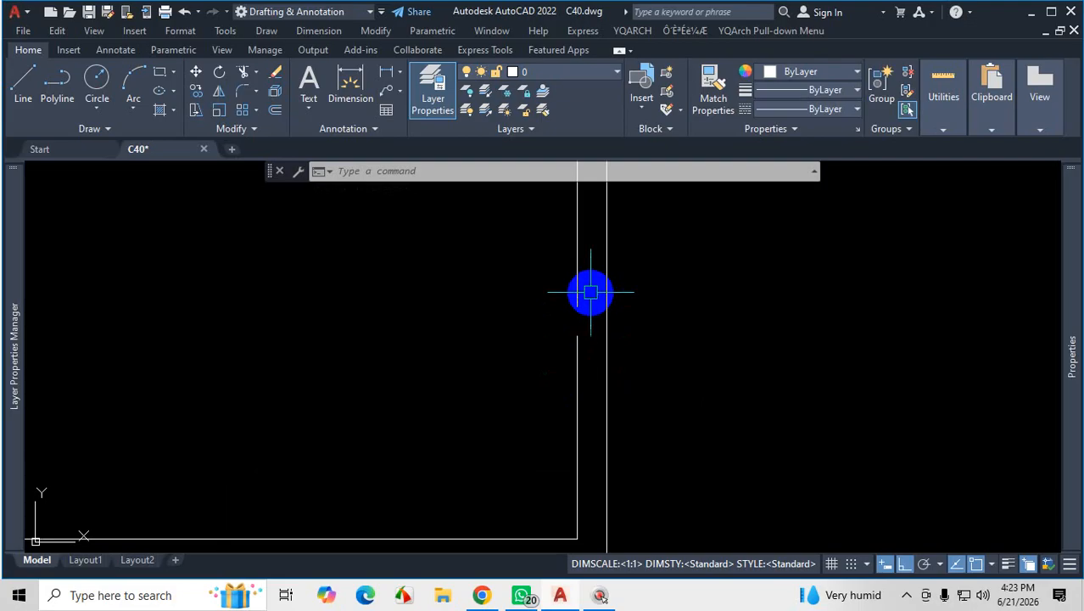
pyautogui.click(591, 293)
pyautogui.click(533, 357)
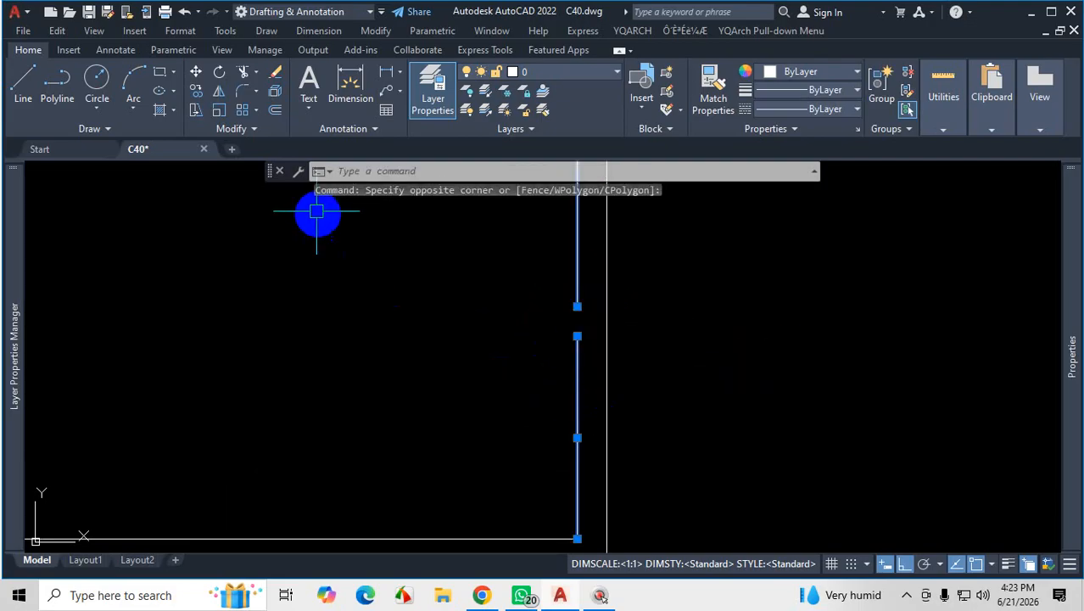
pyautogui.click(243, 130)
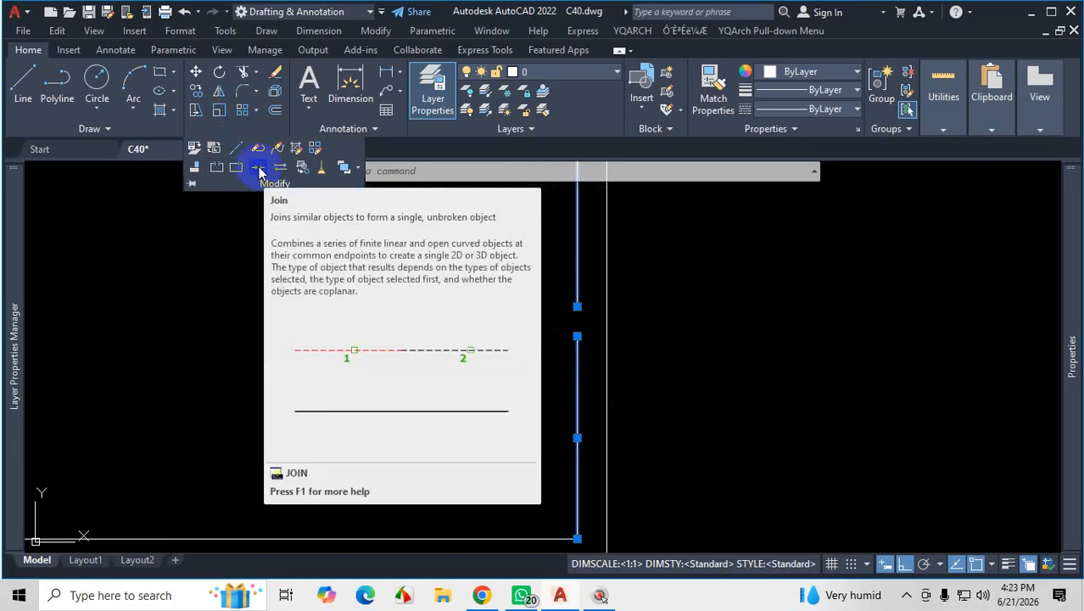
pyautogui.click(259, 170)
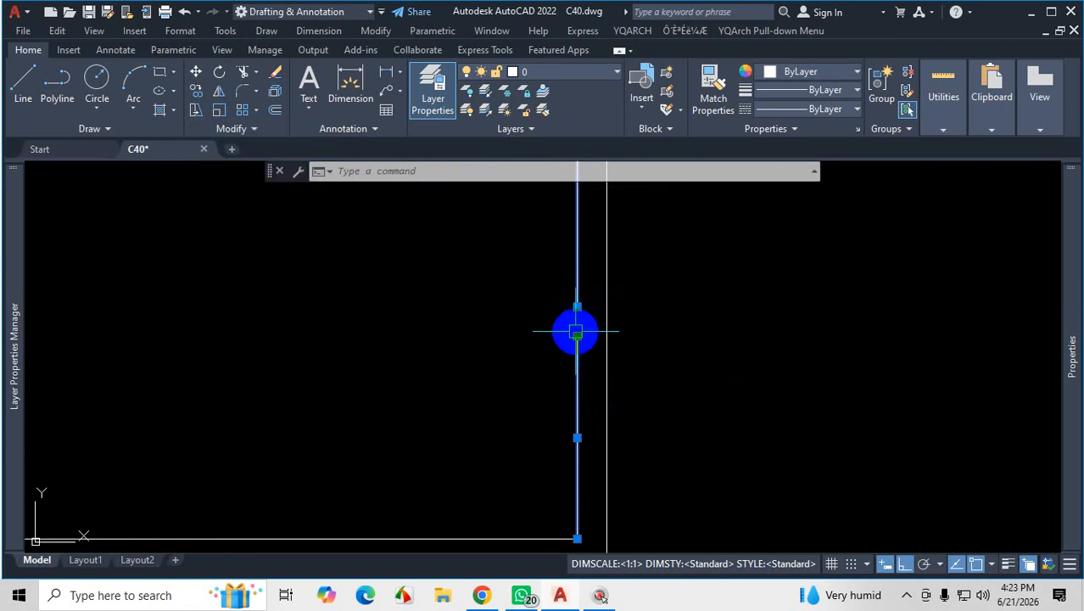
pyautogui.write('j')
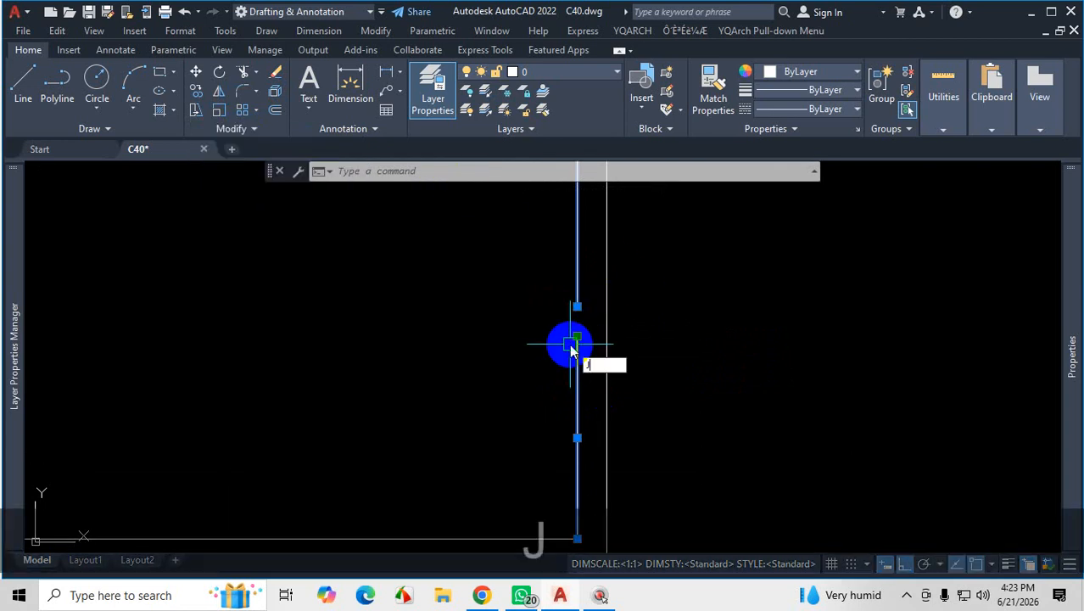
pyautogui.press('Return')
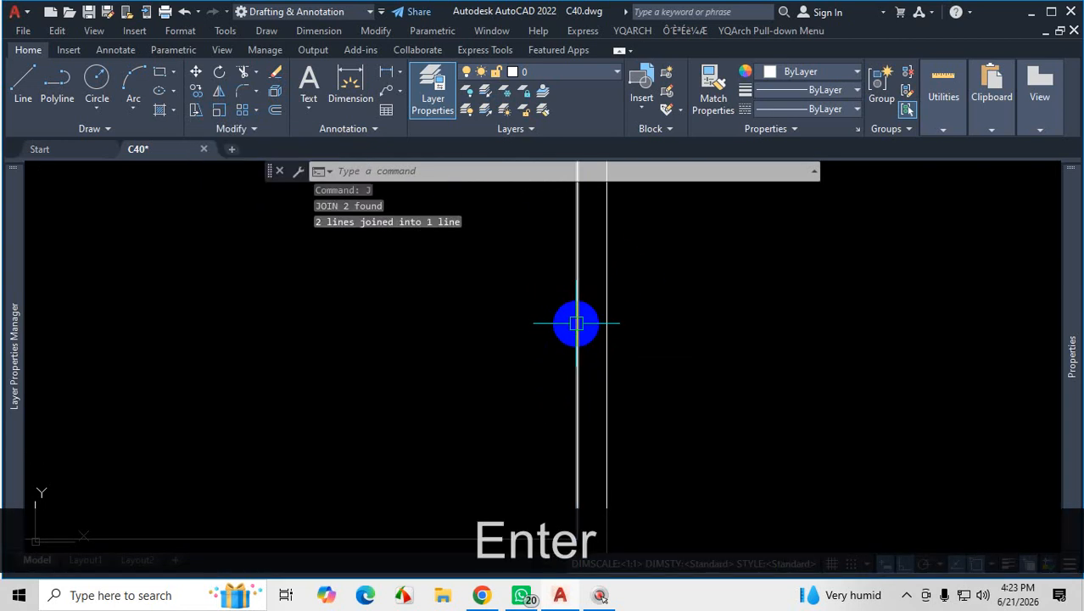
# Check the joined inner wall line over its full length by selecting it, and clear the selection
pyautogui.click(577, 322)
pyautogui.scroll(-6, 573, 323)
pyautogui.scroll(6, 612, 406)
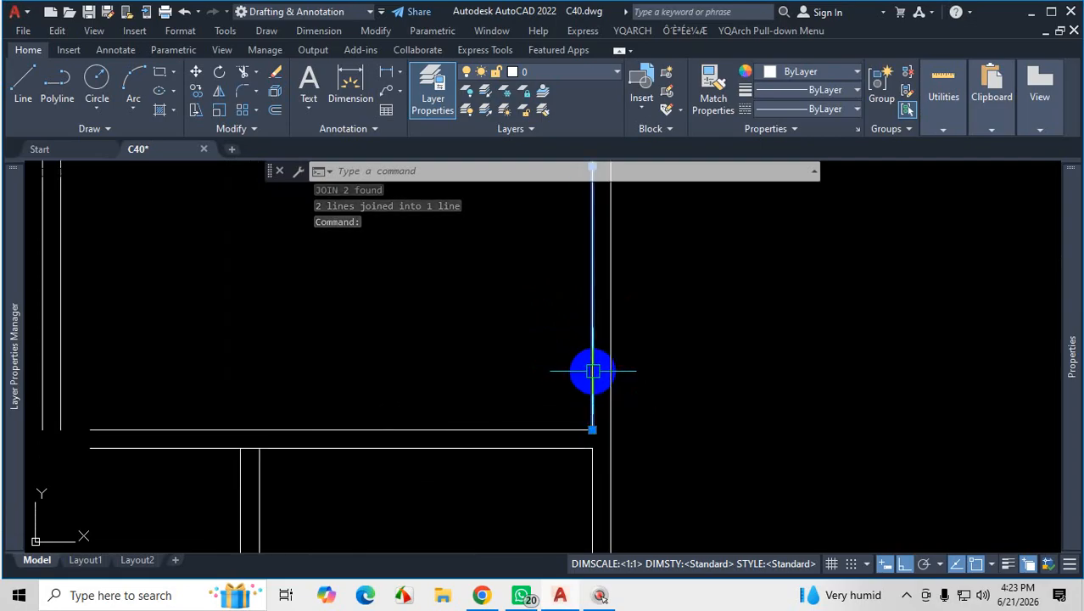
pyautogui.click(907, 596)
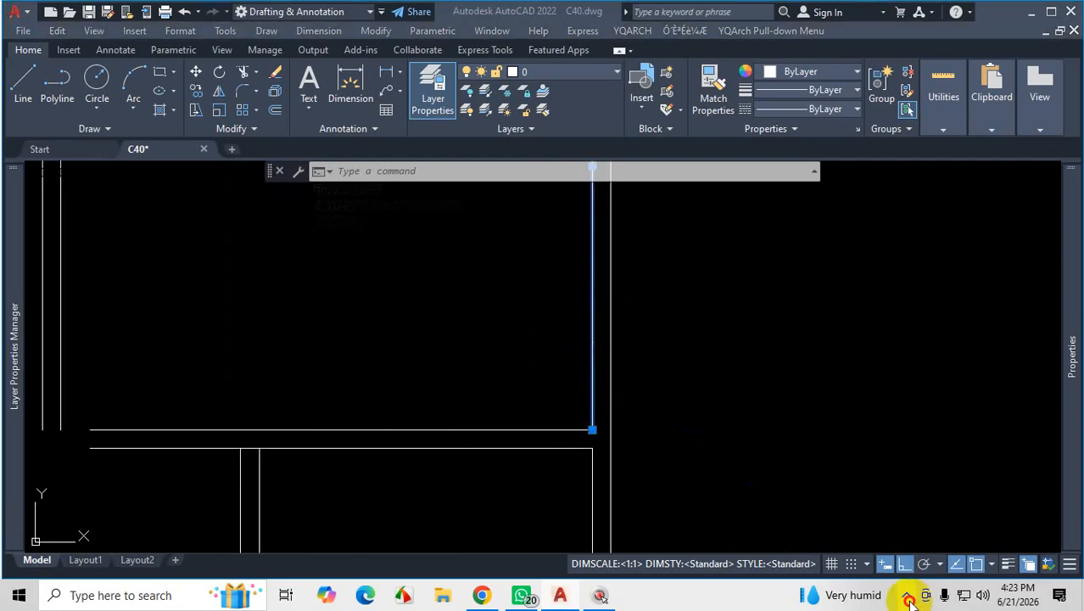
pyautogui.click(564, 465)
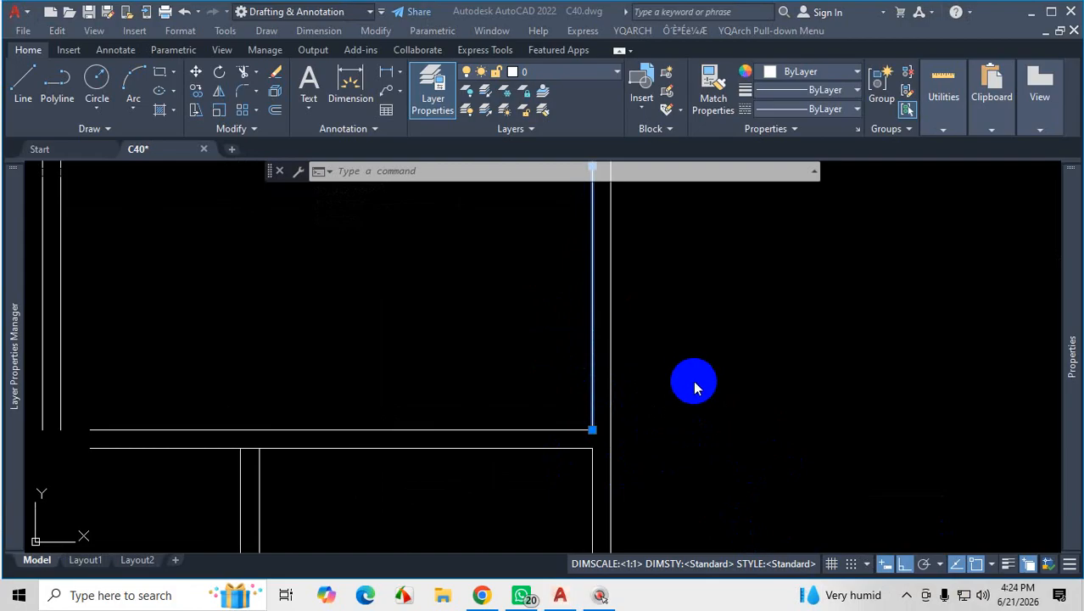
pyautogui.press('Escape')
pyautogui.press('Escape')
pyautogui.press('Escape')
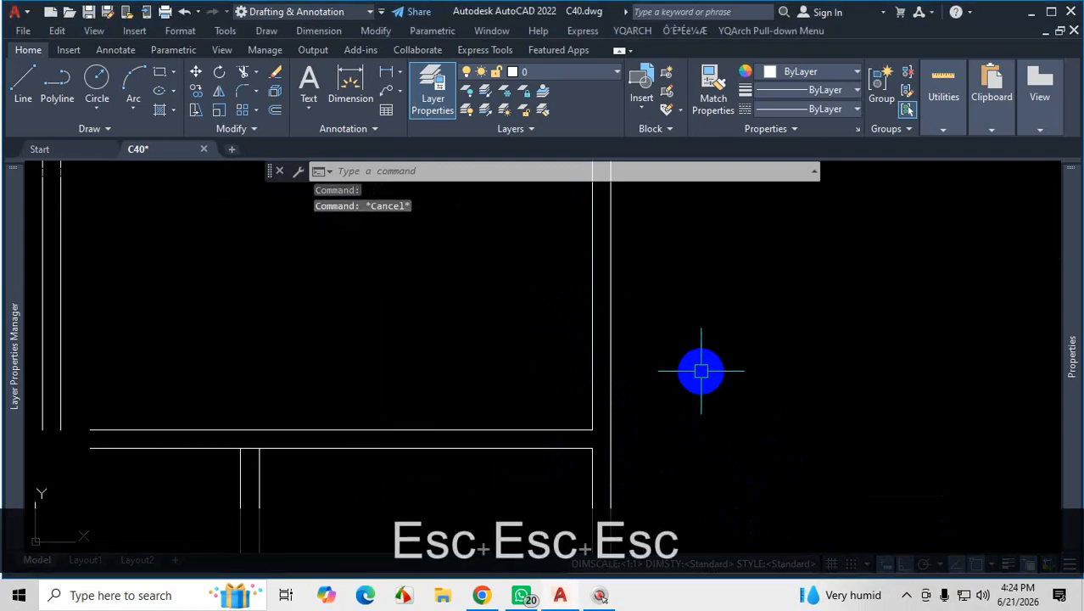
# Examine in Chrome's reference PDF how the living room wall meets the guest bedroom wall at the door, and return to AutoCAD
pyautogui.scroll(-3, 695, 373)
pyautogui.scroll(2, 398, 429)
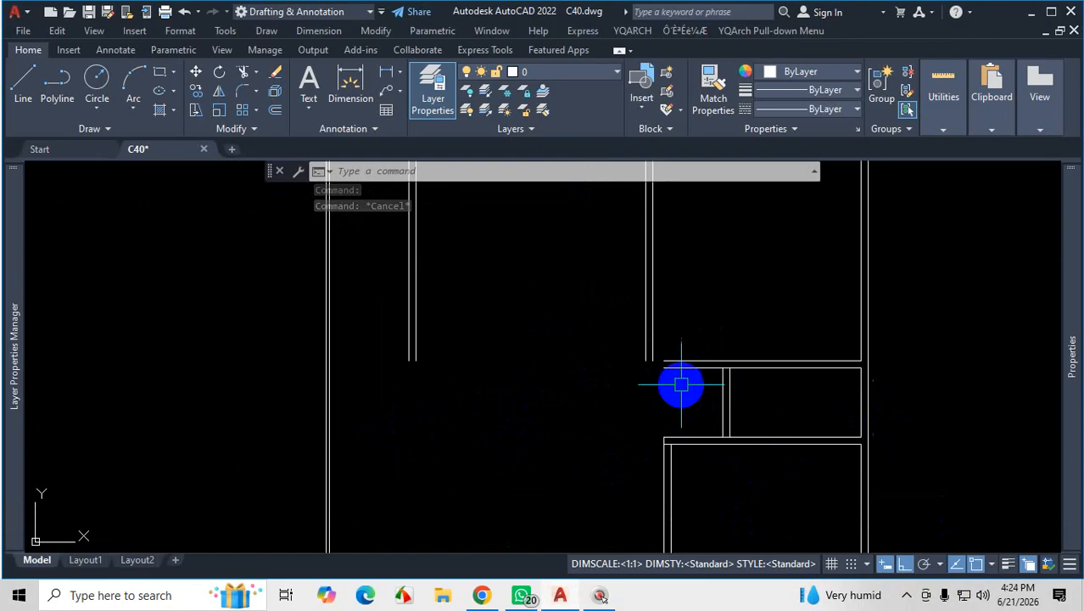
pyautogui.scroll(-2, 701, 395)
pyautogui.scroll(4, 752, 379)
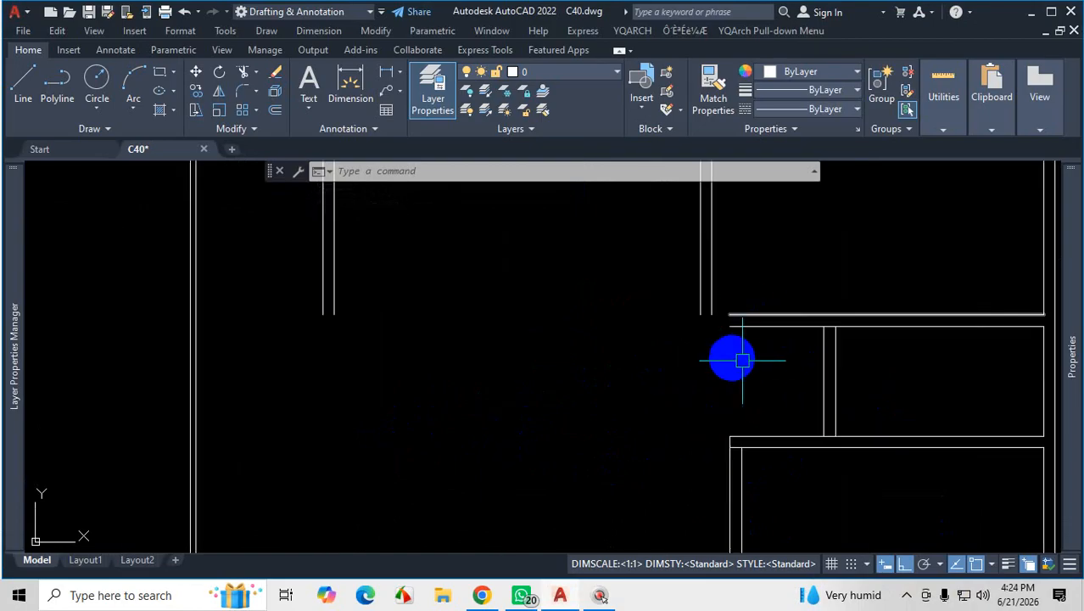
pyautogui.scroll(-3, 731, 340)
pyautogui.scroll(1, 740, 348)
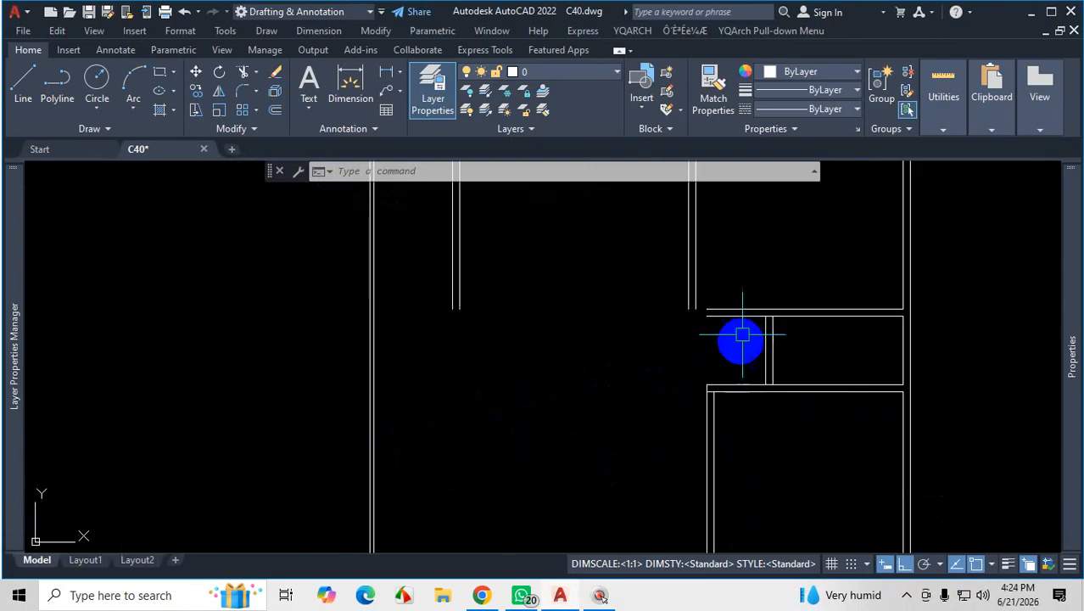
pyautogui.scroll(7, 741, 339)
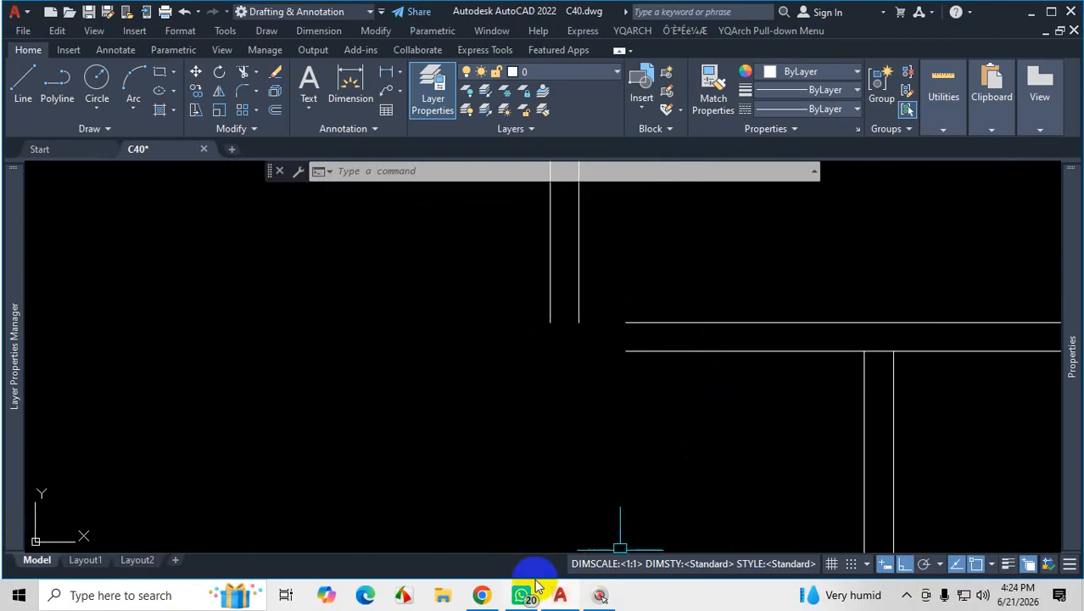
pyautogui.click(494, 599)
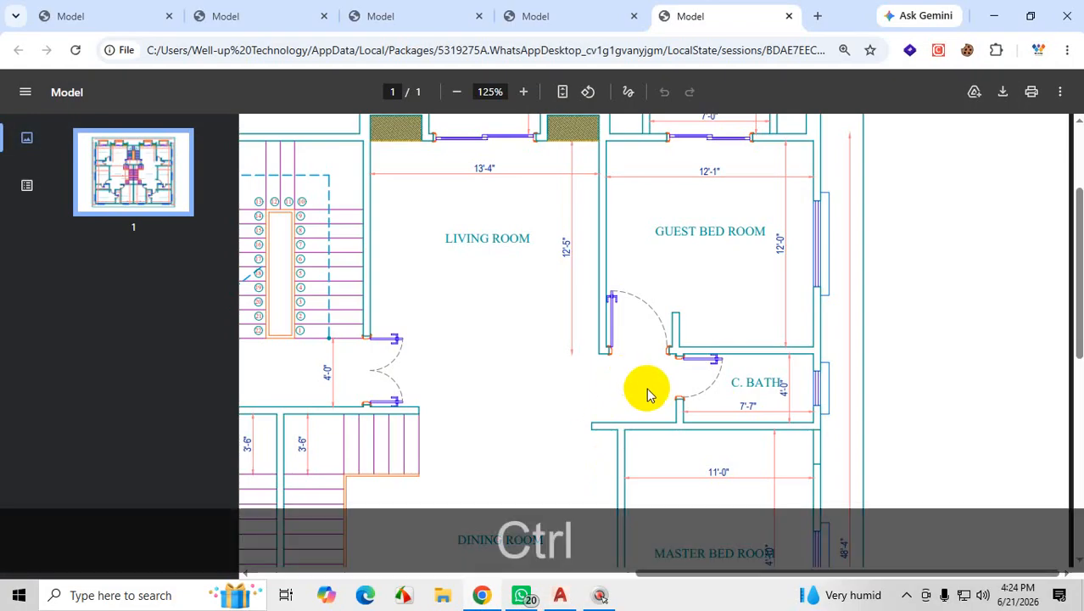
pyautogui.hotkey('ctrl', '1')
pyautogui.moveTo(670, 330)
pyautogui.mouseDown()
pyautogui.moveTo(527, 328)
pyautogui.moveTo(536, 140)
pyautogui.moveTo(562, 270)
pyautogui.mouseUp()
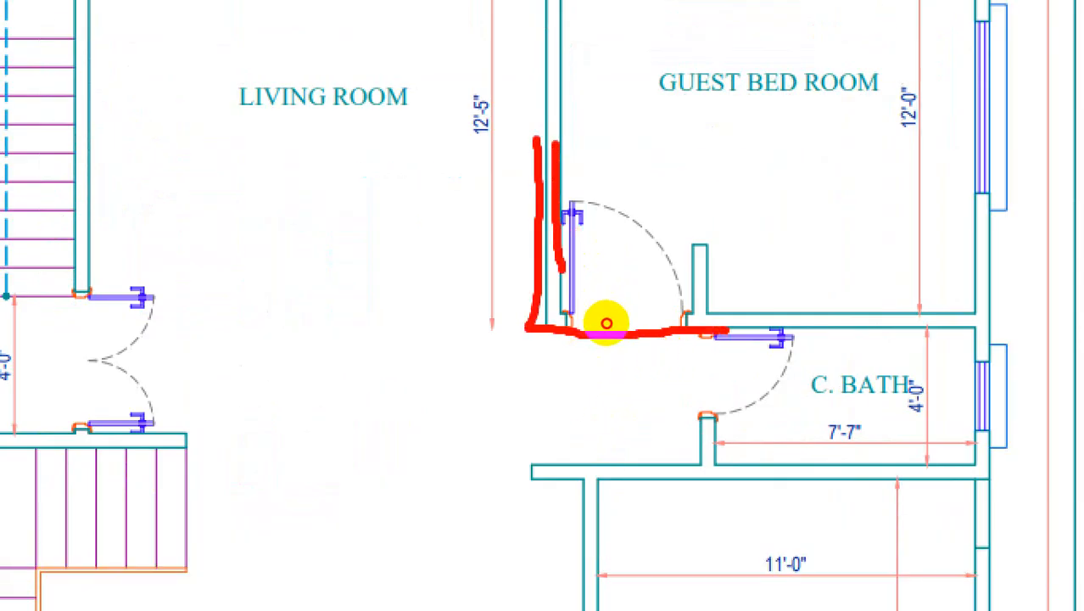
pyautogui.moveTo(608, 347); pyautogui.dragTo(665, 350)
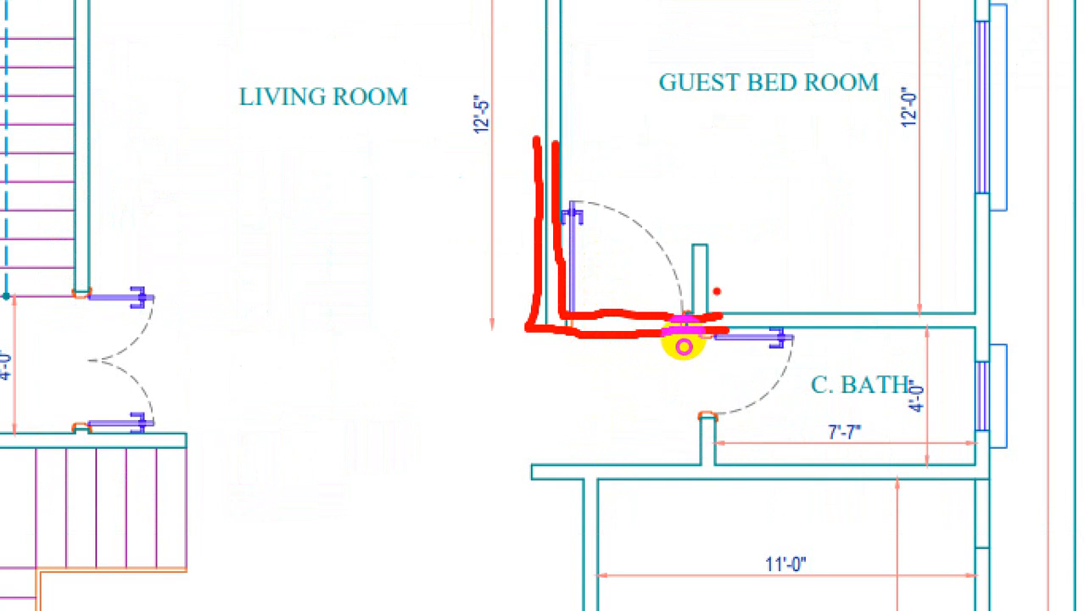
pyautogui.press('Escape')
pyautogui.click(992, 17)
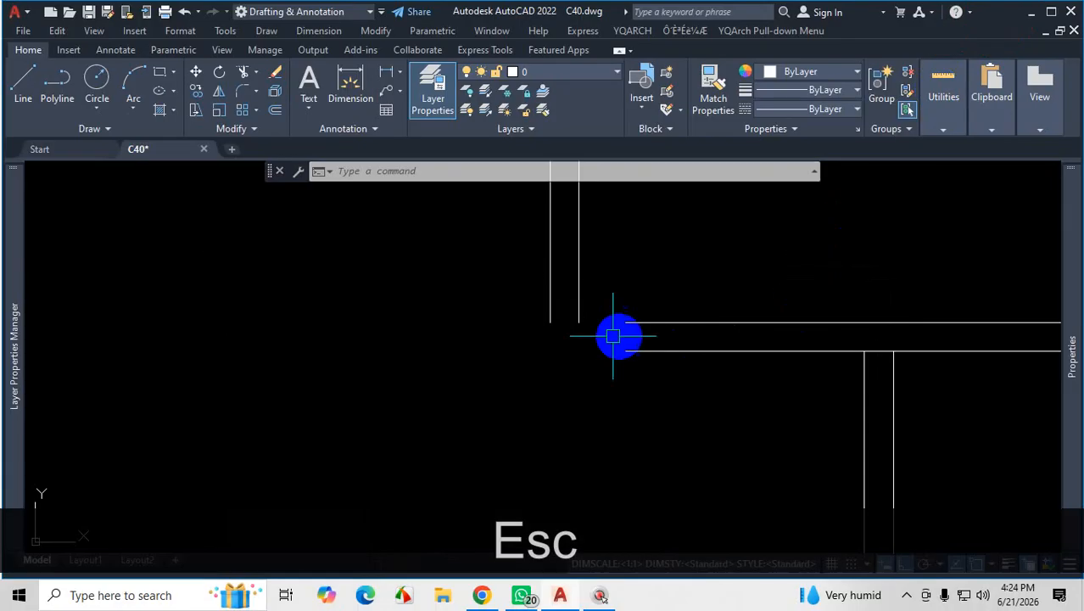
# Examine the gap between the vertical wall's lower end and the open end of the guest bedroom's horizontal wall
pyautogui.scroll(-1, 606, 379)
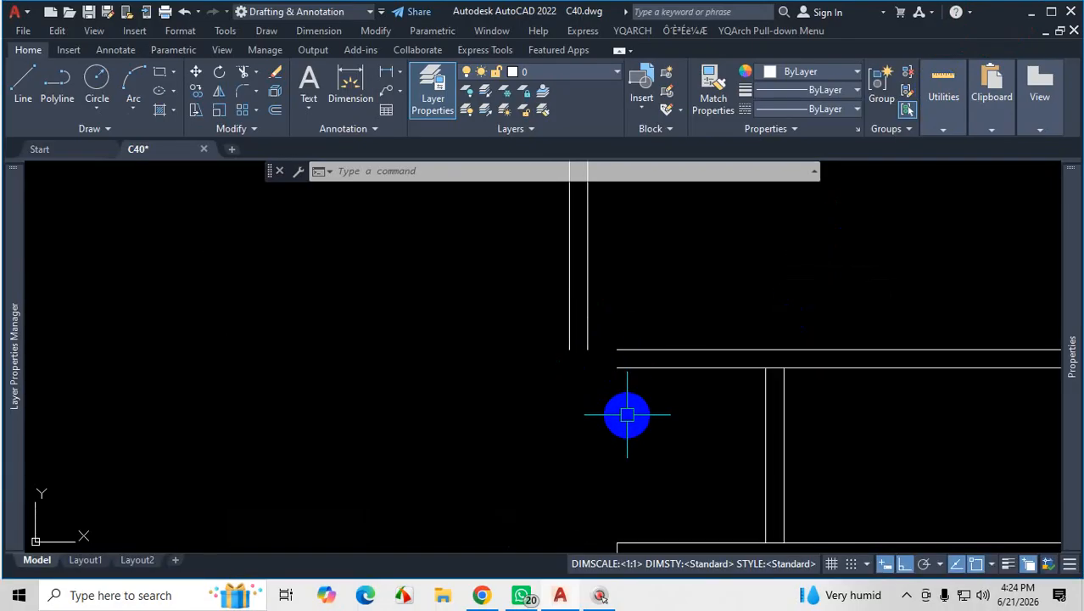
pyautogui.scroll(4, 649, 349)
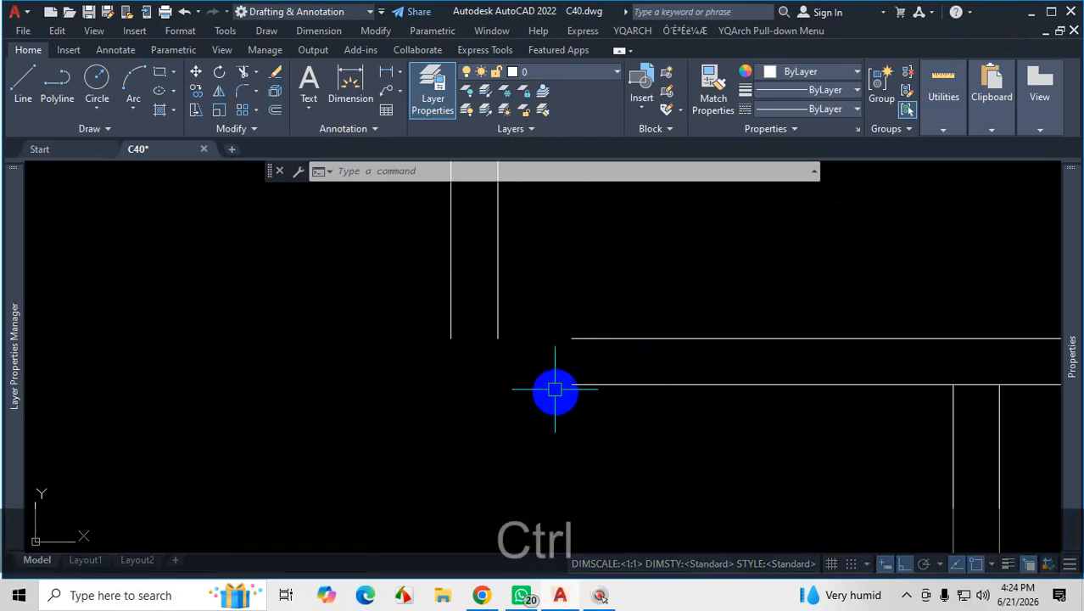
pyautogui.hotkey('ctrl', '1')
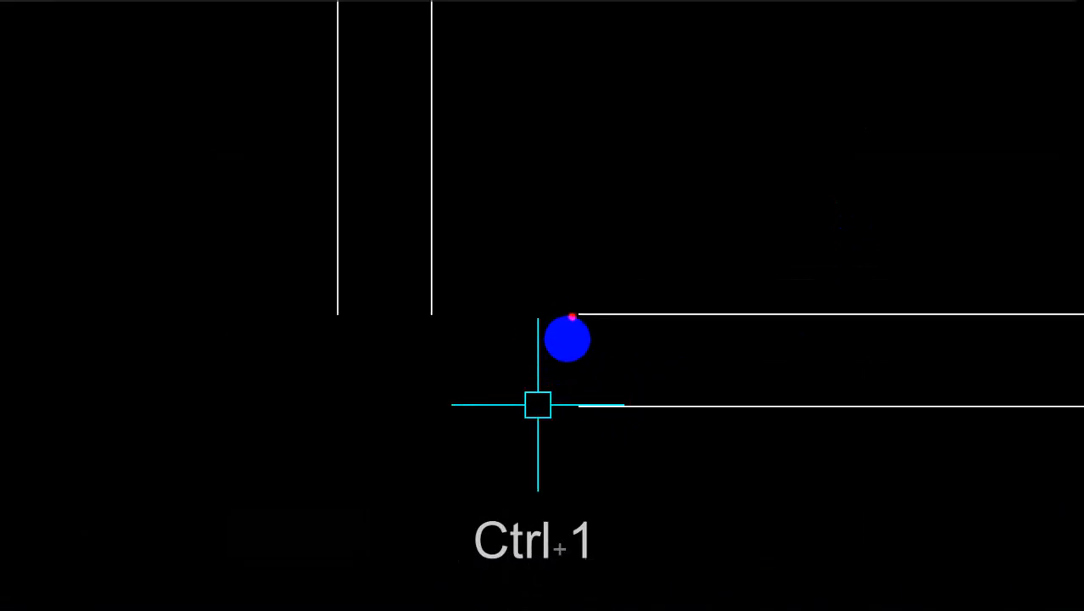
pyautogui.moveTo(572, 317); pyautogui.dragTo(489, 325)
pyautogui.scroll(-3, 523, 338)
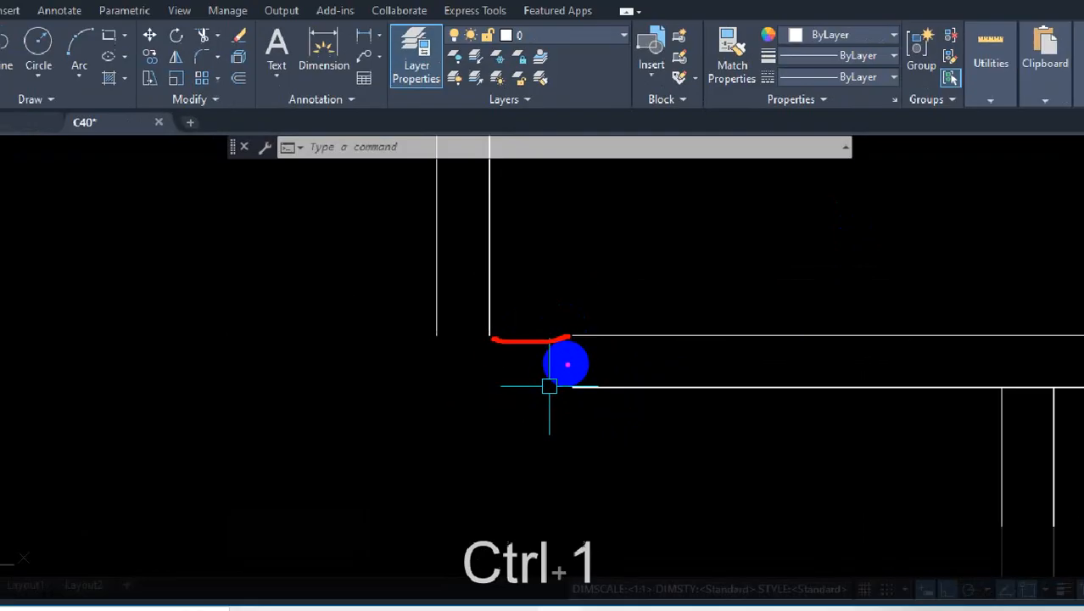
pyautogui.press('Escape')
pyautogui.scroll(2, 562, 393)
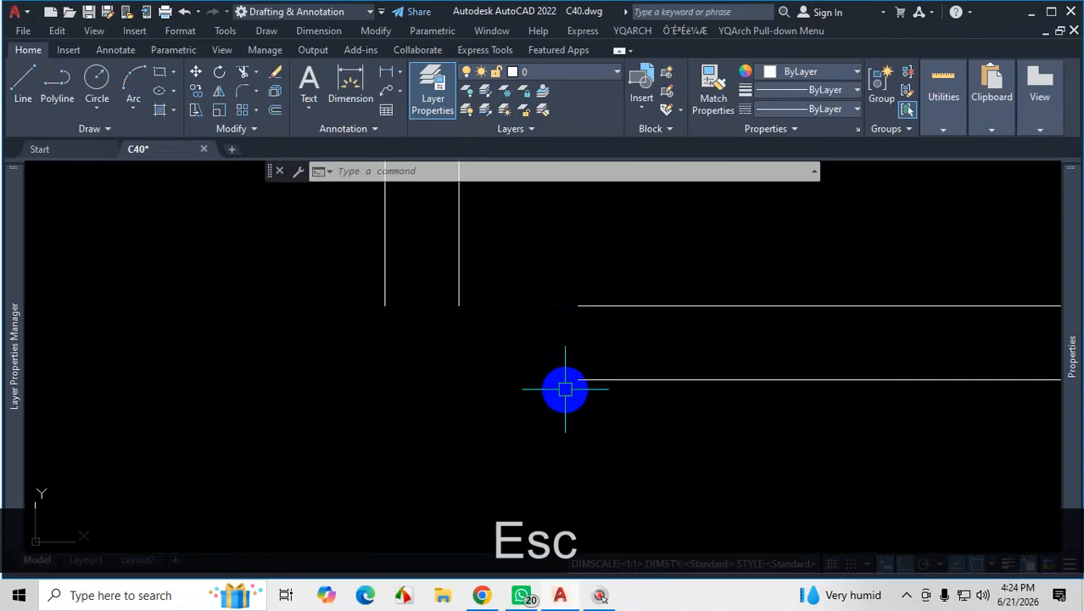
pyautogui.scroll(-2, 560, 396)
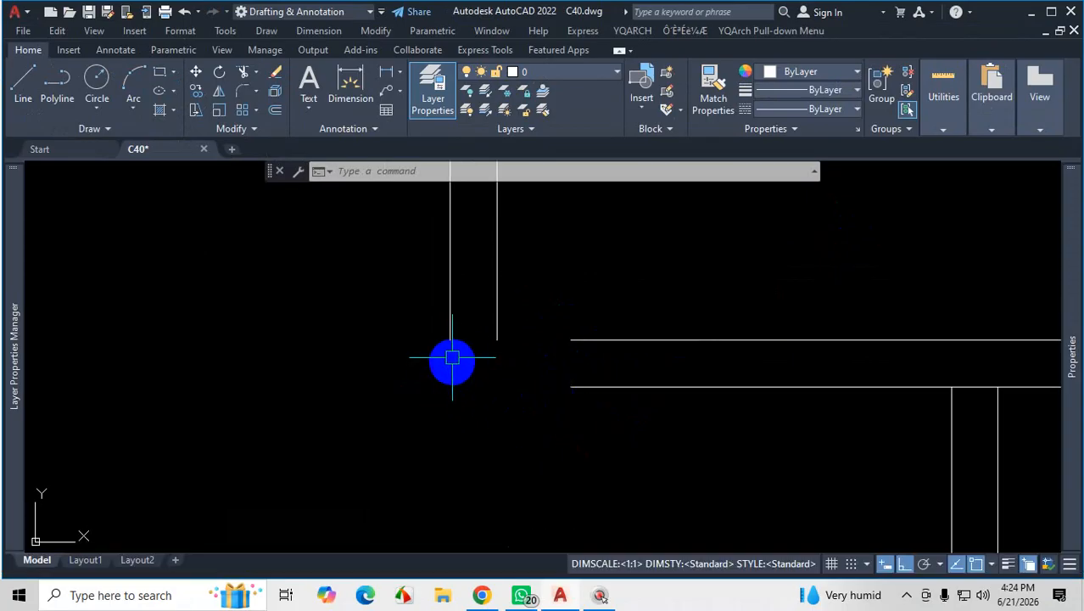
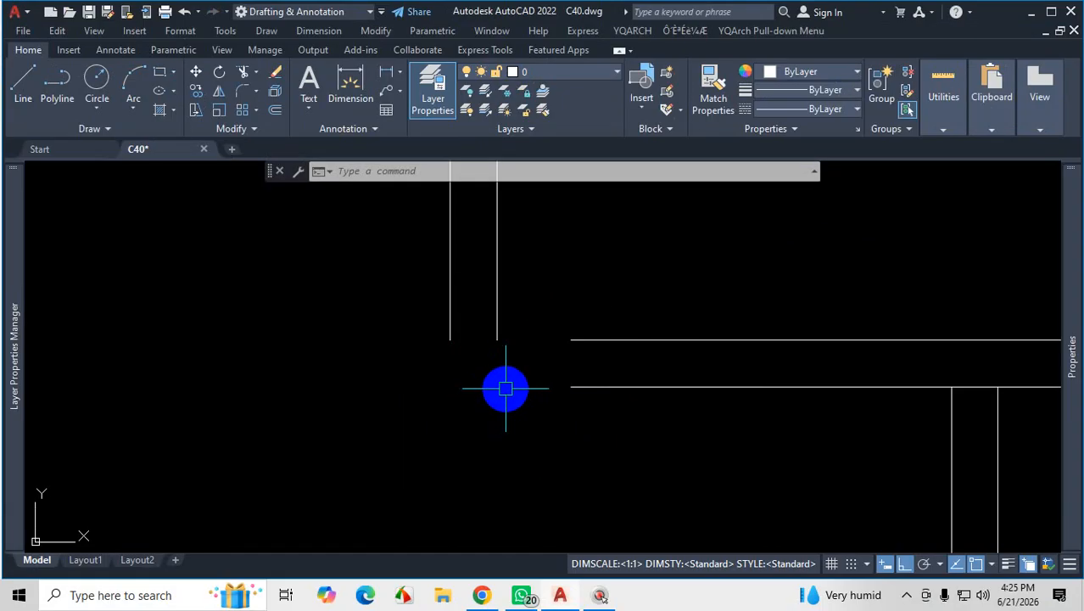
pyautogui.scroll(-5, 593, 407)
pyautogui.scroll(5, 611, 425)
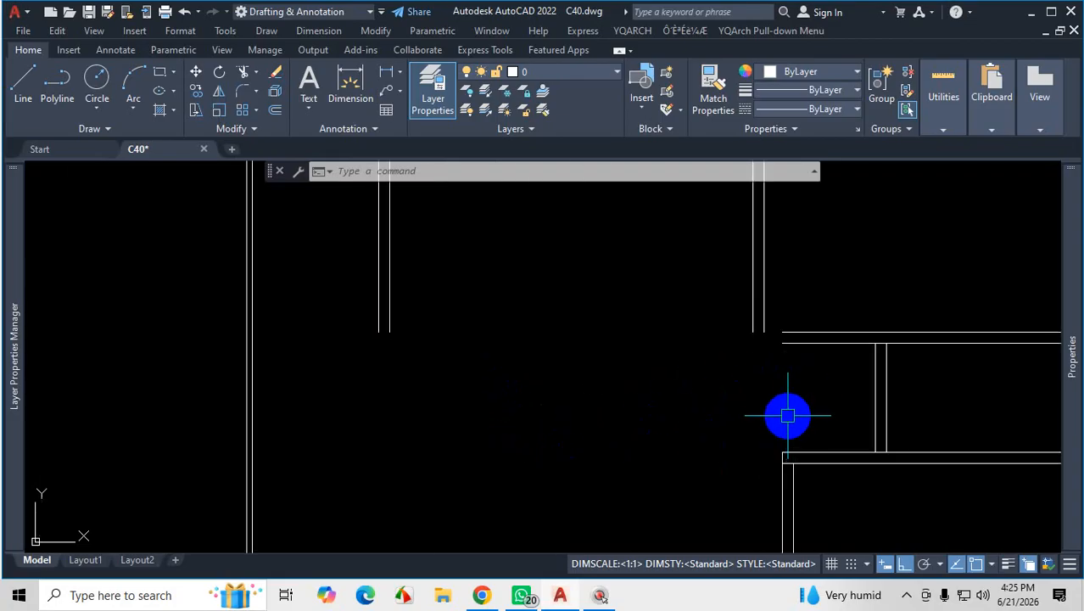
# Try extending the guest bedroom wall's upper line to the vertical wall's inner line and its lower line across to the outer wall
pyautogui.write('ex')
pyautogui.press('Return')
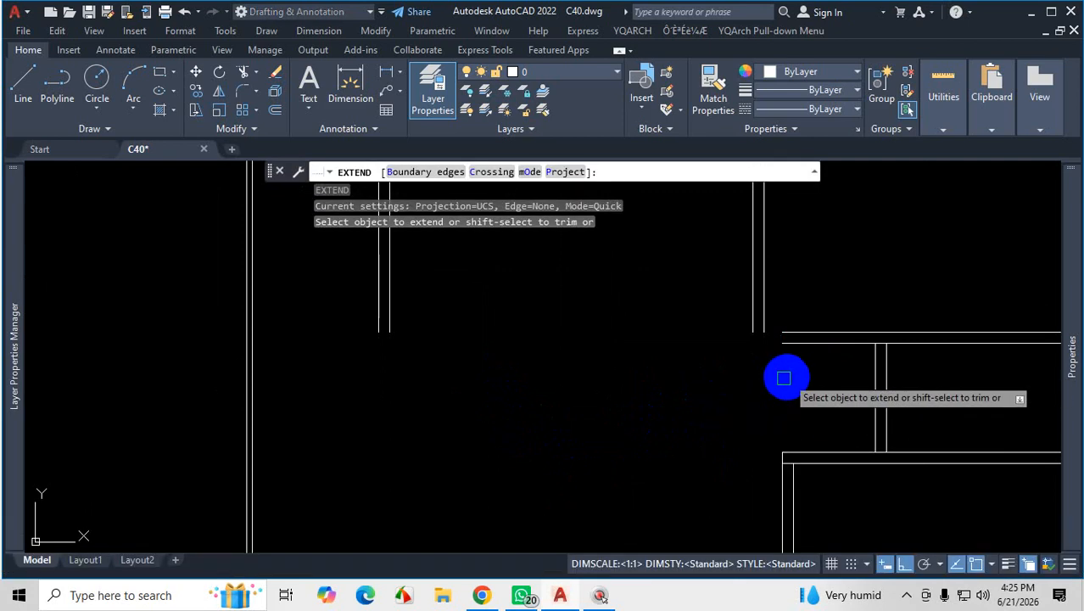
pyautogui.scroll(3, 702, 391)
pyautogui.click(808, 334)
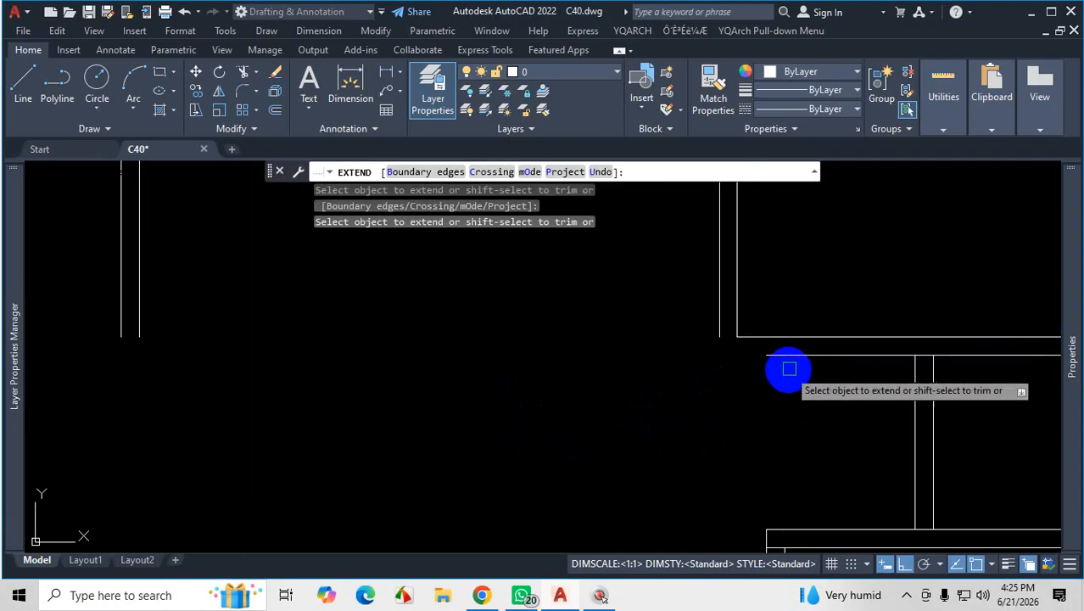
pyautogui.scroll(2, 783, 355)
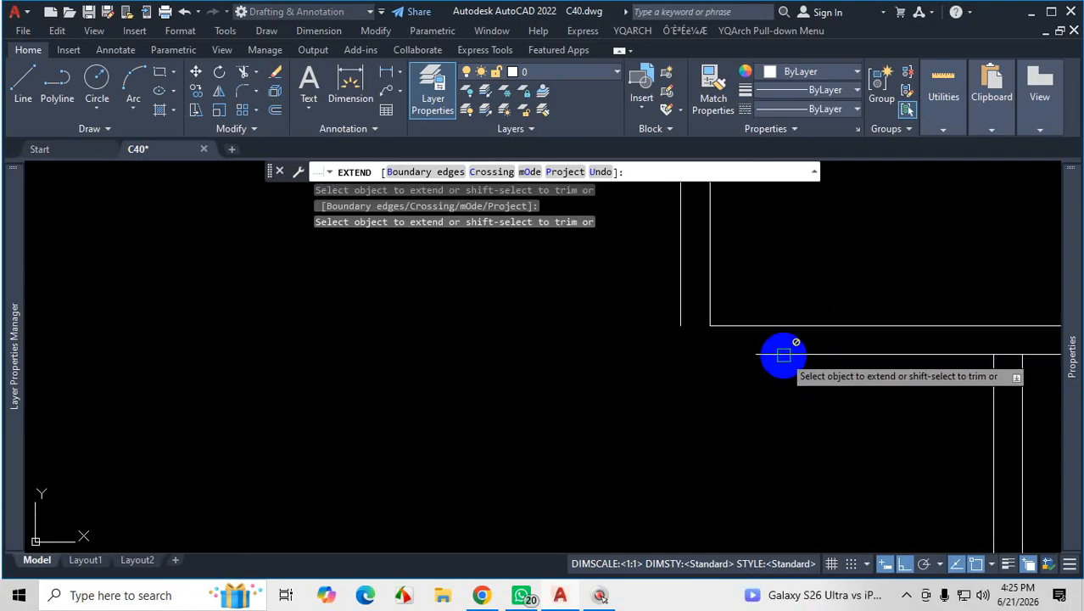
pyautogui.scroll(-2, 783, 357)
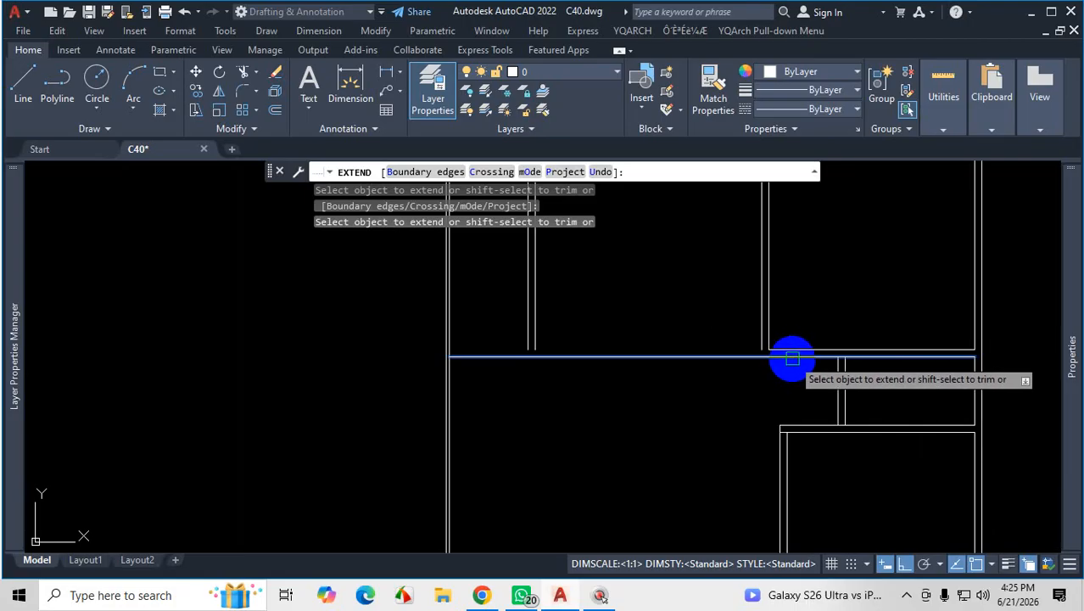
# Try extending the vertical wall's outer line down to the extended horizontal line, and trim the horizontal line's excess past the corner
pyautogui.scroll(4, 767, 360)
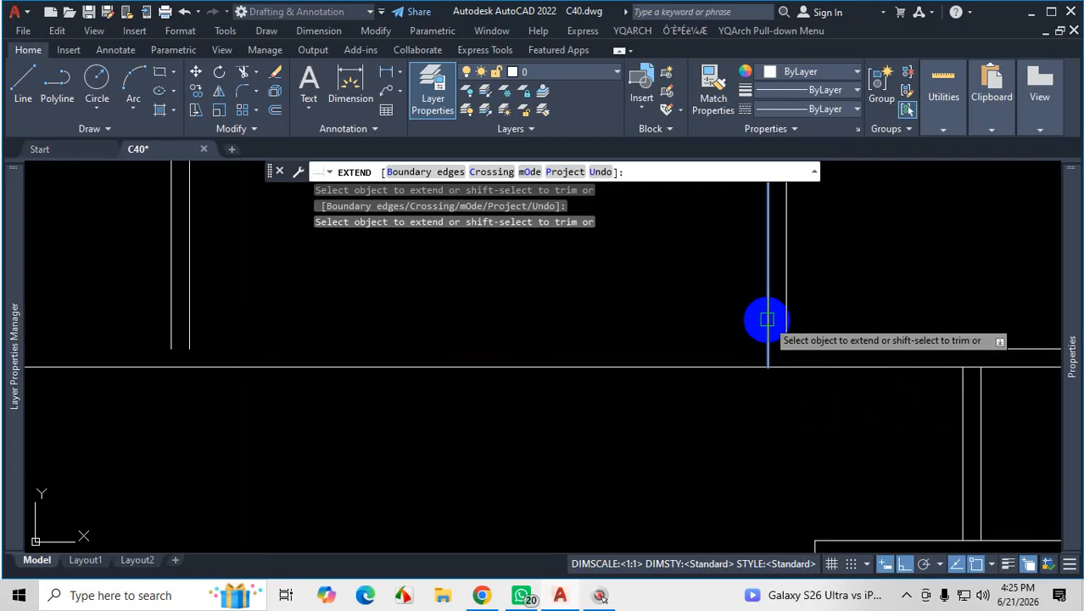
pyautogui.scroll(-3, 802, 412)
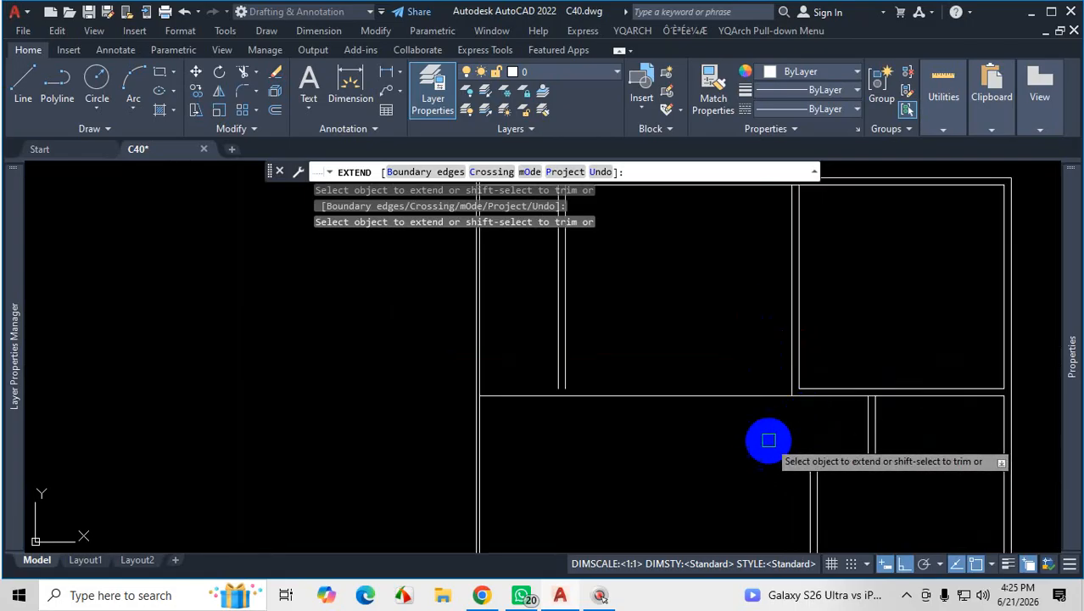
pyautogui.keyDown('shift'); pyautogui.click(667, 396); pyautogui.keyUp('shift')
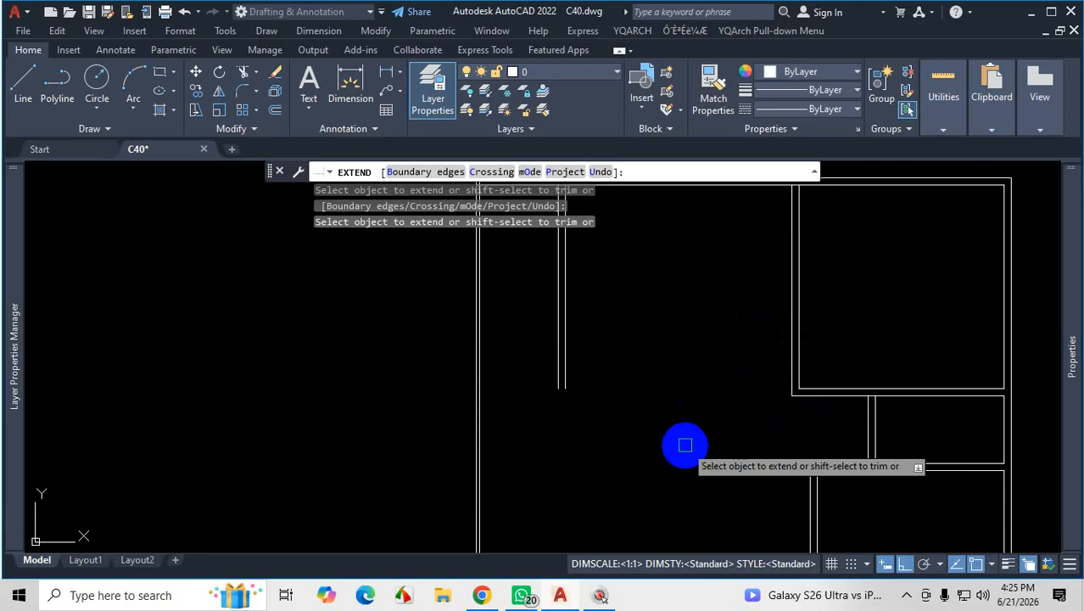
pyautogui.press('Escape')
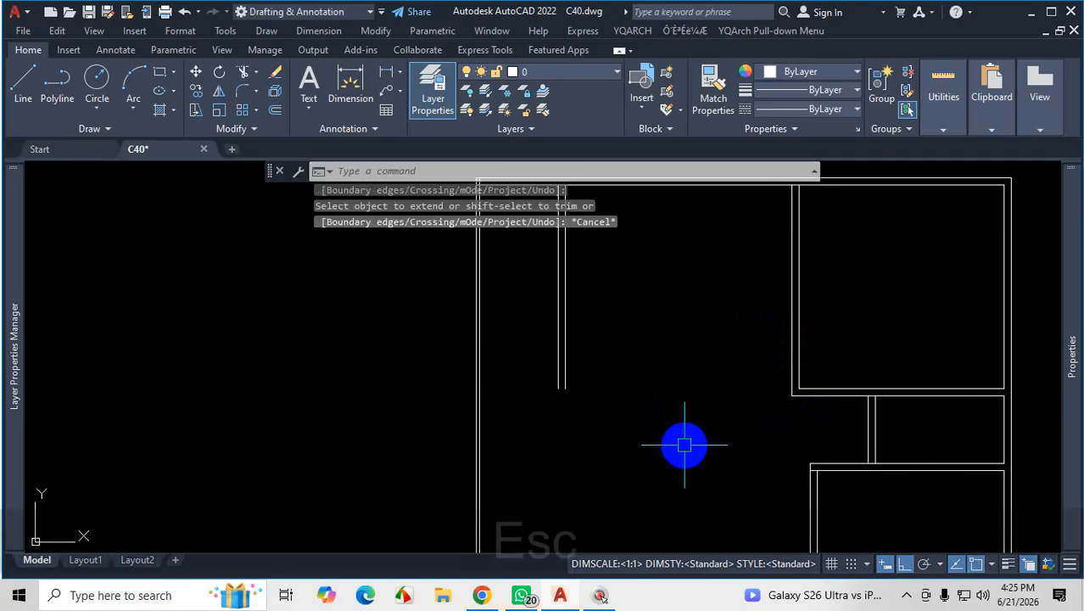
# Undo the last Extend at the guest bedroom wall corner
pyautogui.hotkey('ctrl', 'z')
pyautogui.scroll(-5, 684, 445)
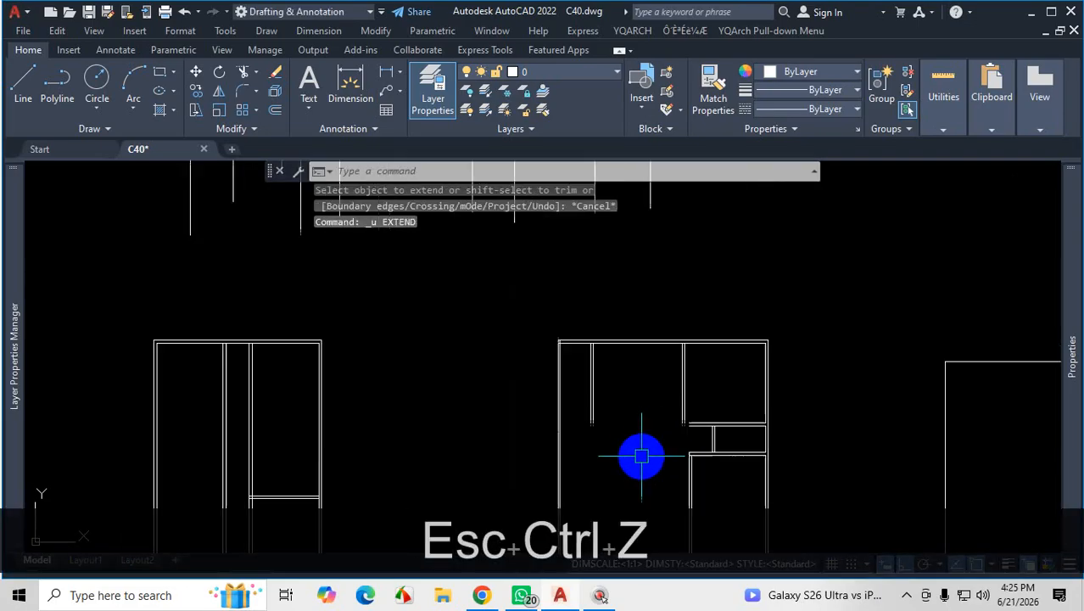
pyautogui.scroll(3, 534, 376)
pyautogui.scroll(-2, 666, 352)
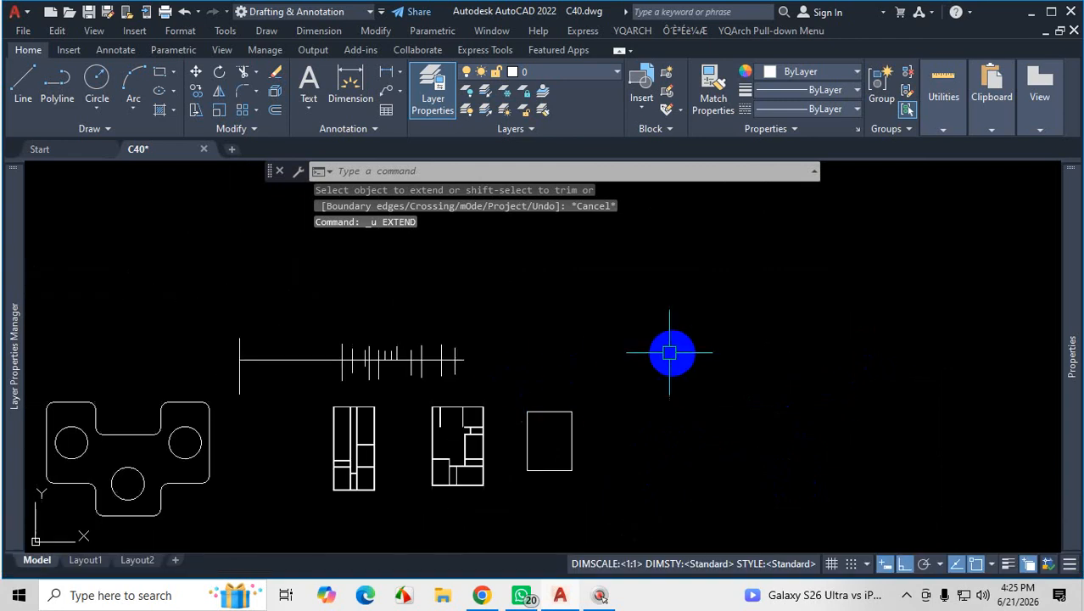
pyautogui.scroll(1, 656, 380)
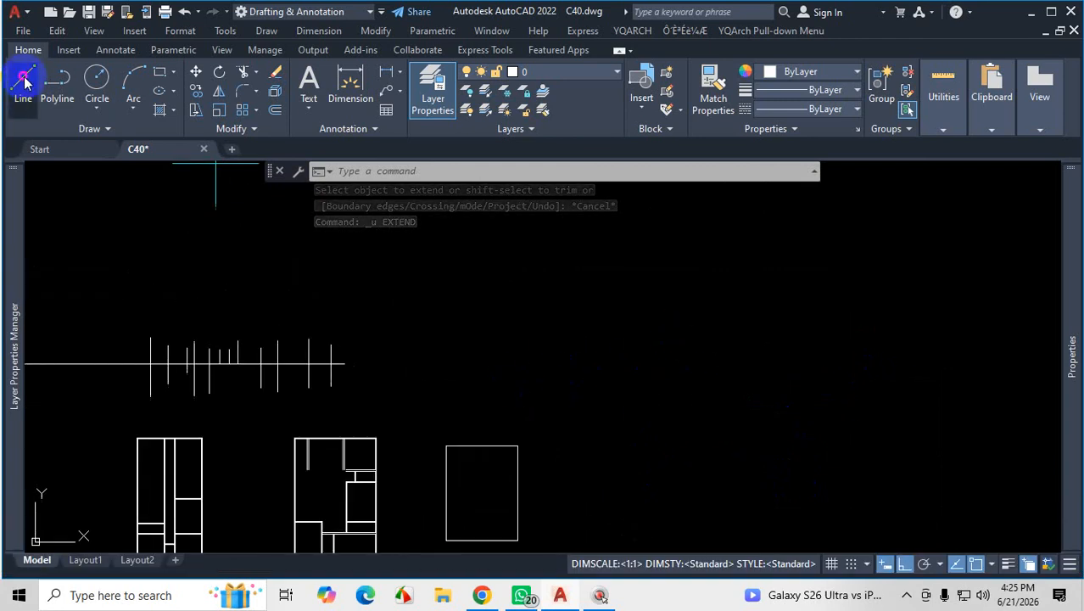
# Draw a vertical line in the empty area above the separate rectangle and a horizontal line about 27' long crossing it
pyautogui.click(12, 95)
pyautogui.scroll(2, 504, 375)
pyautogui.click(416, 292)
pyautogui.click(419, 390)
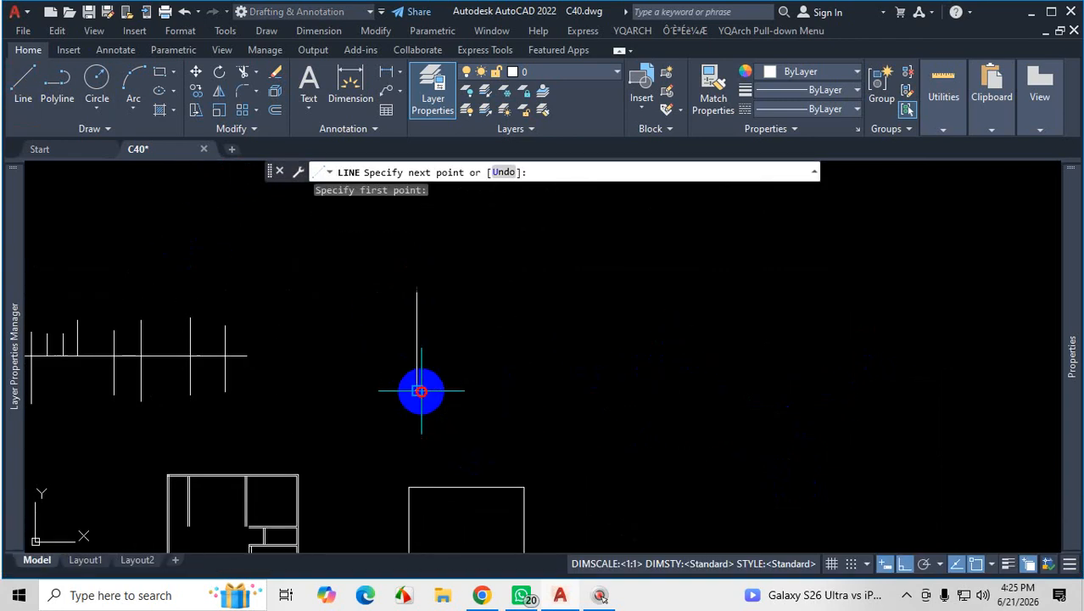
pyautogui.press('Escape')
pyautogui.press('space')
pyautogui.click(389, 332)
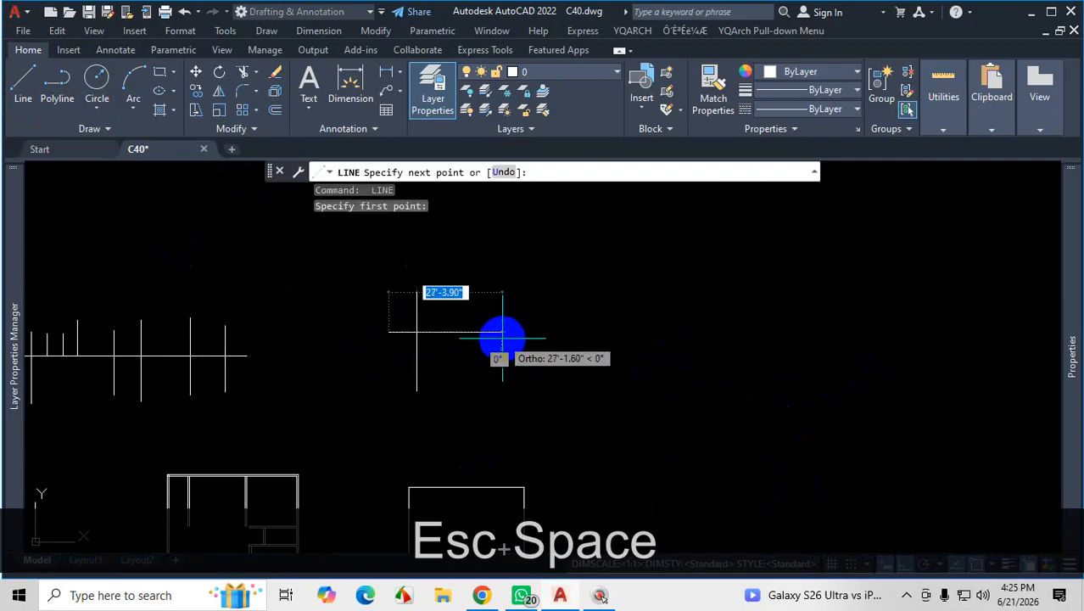
pyautogui.click(502, 332)
pyautogui.press('Escape')
pyautogui.scroll(3, 426, 338)
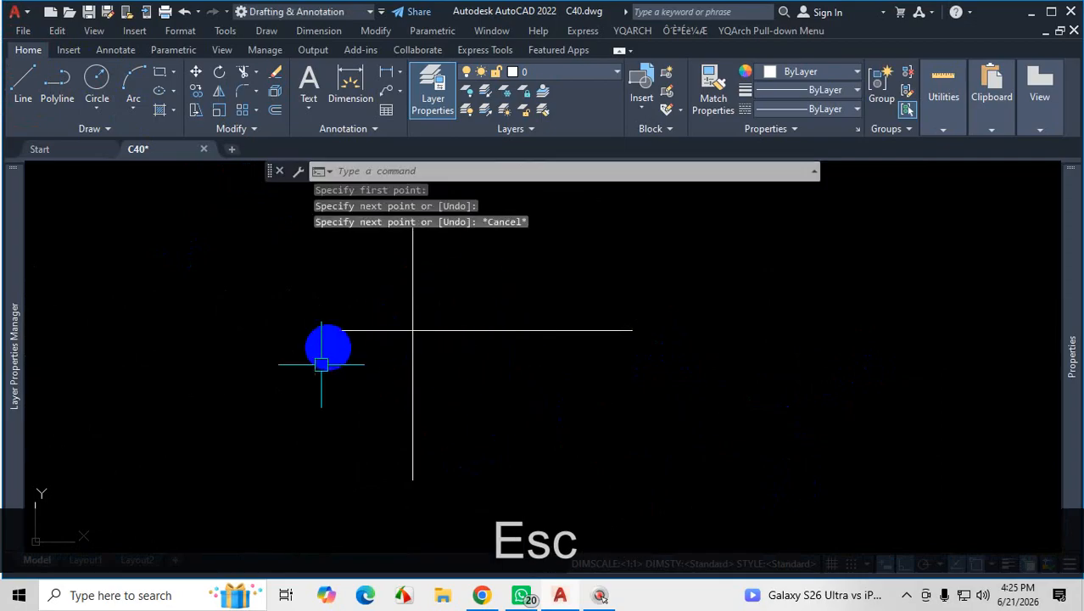
# Draw a second vertical line above the crossing pair and a separate horizontal line to its right, level with its middle
pyautogui.scroll(-4, 455, 404)
pyautogui.scroll(1, 423, 322)
pyautogui.press('space')
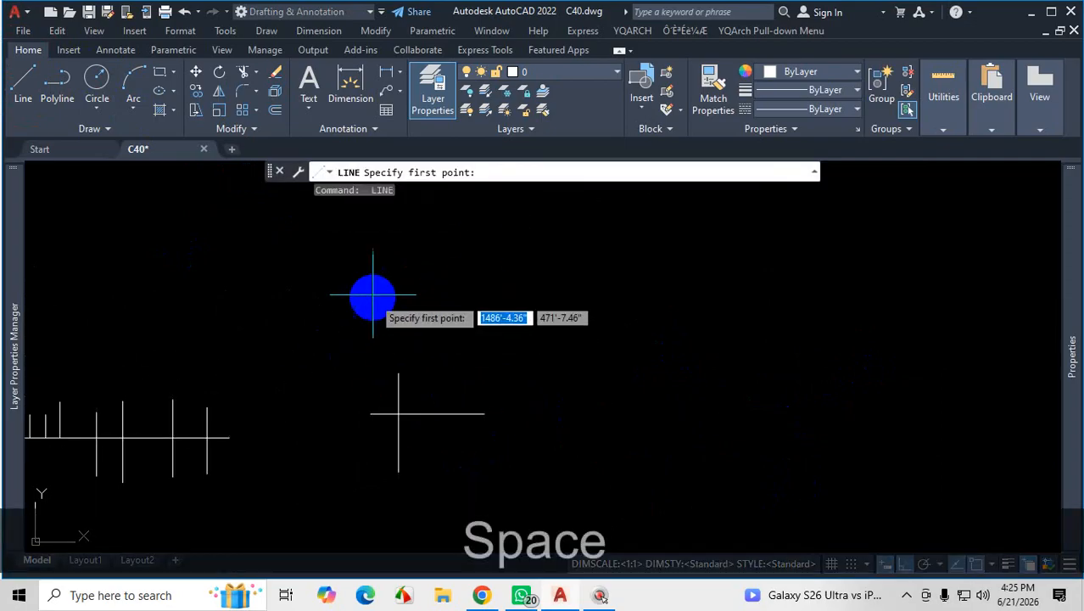
pyautogui.click(399, 241)
pyautogui.click(399, 316)
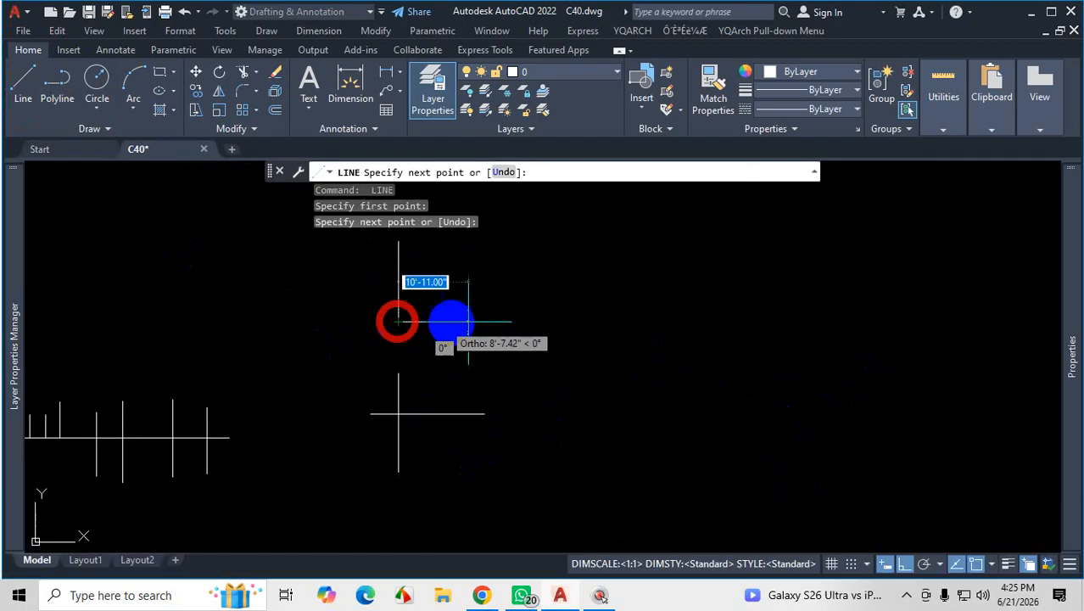
pyautogui.press('Escape')
pyautogui.press('space')
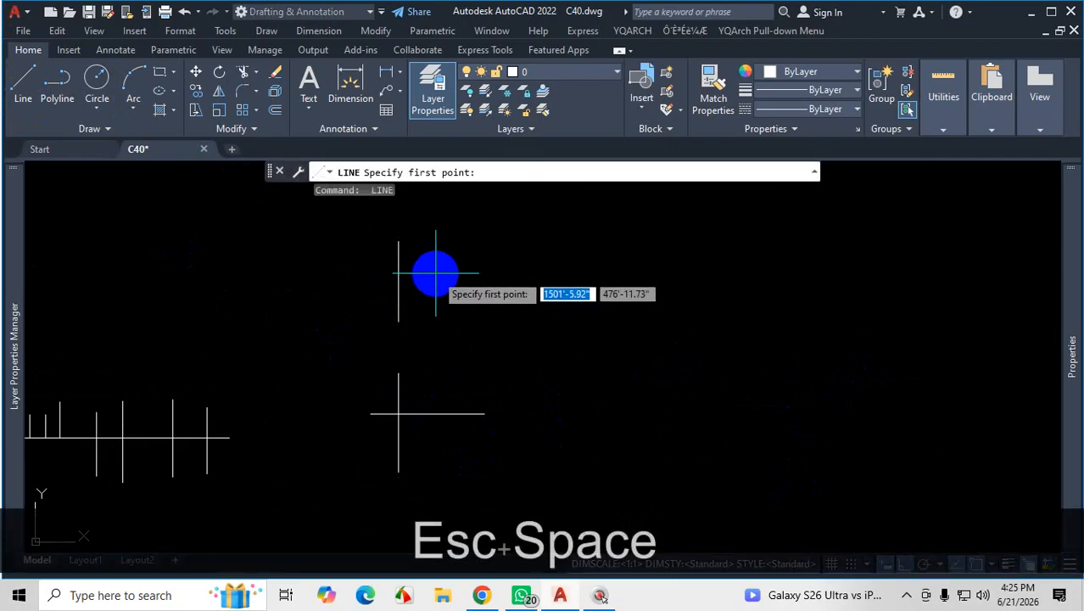
pyautogui.click(435, 272)
pyautogui.click(586, 271)
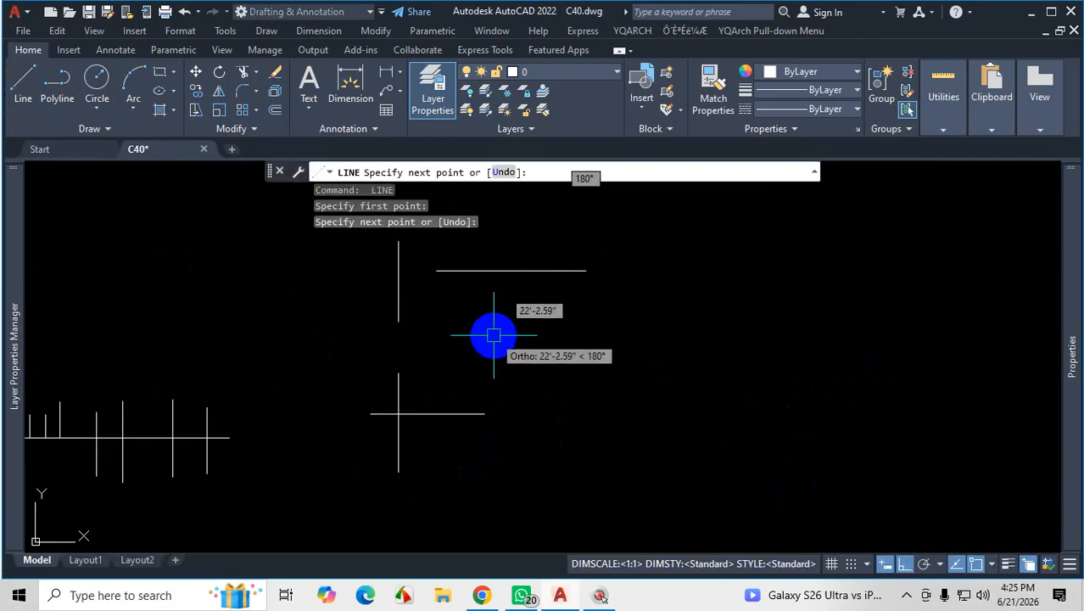
pyautogui.press('Escape')
# Draw a third, shorter vertical line above the second pair and a horizontal line beyond its upper end, leaving an open corner between them
pyautogui.scroll(4, 411, 269)
pyautogui.scroll(-3, 500, 295)
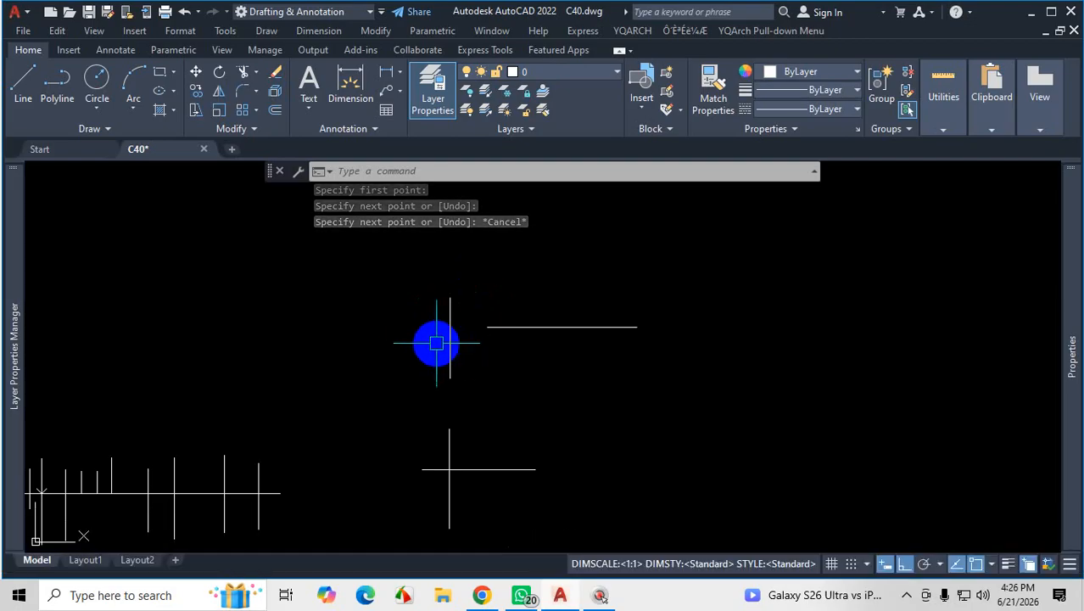
pyautogui.scroll(-2, 463, 339)
pyautogui.scroll(2, 470, 357)
pyautogui.press('space')
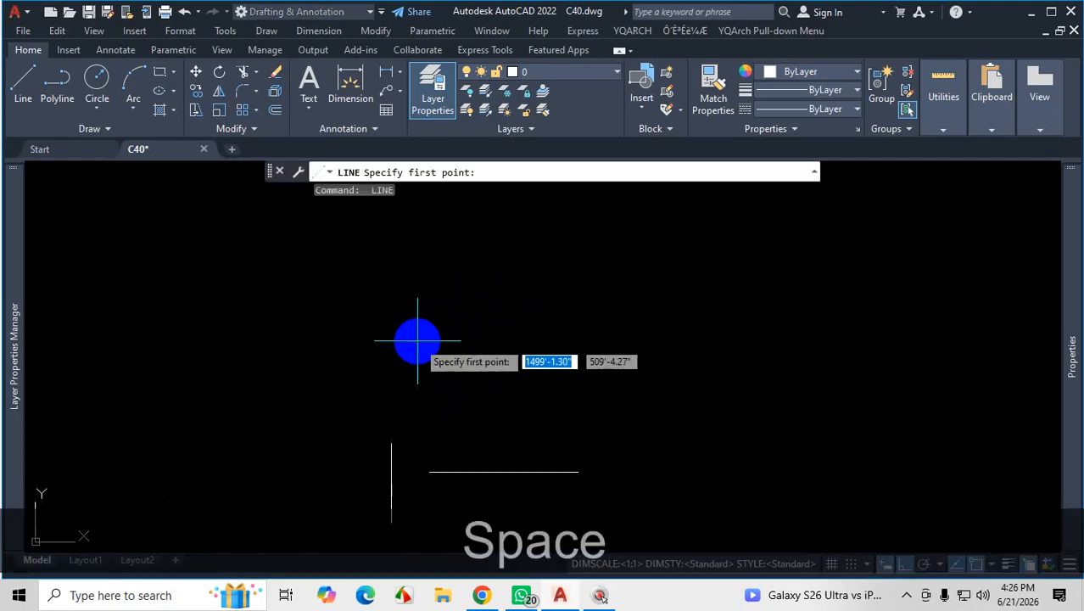
pyautogui.click(391, 334)
pyautogui.click(390, 380)
pyautogui.press('space')
pyautogui.scroll(2, 462, 299)
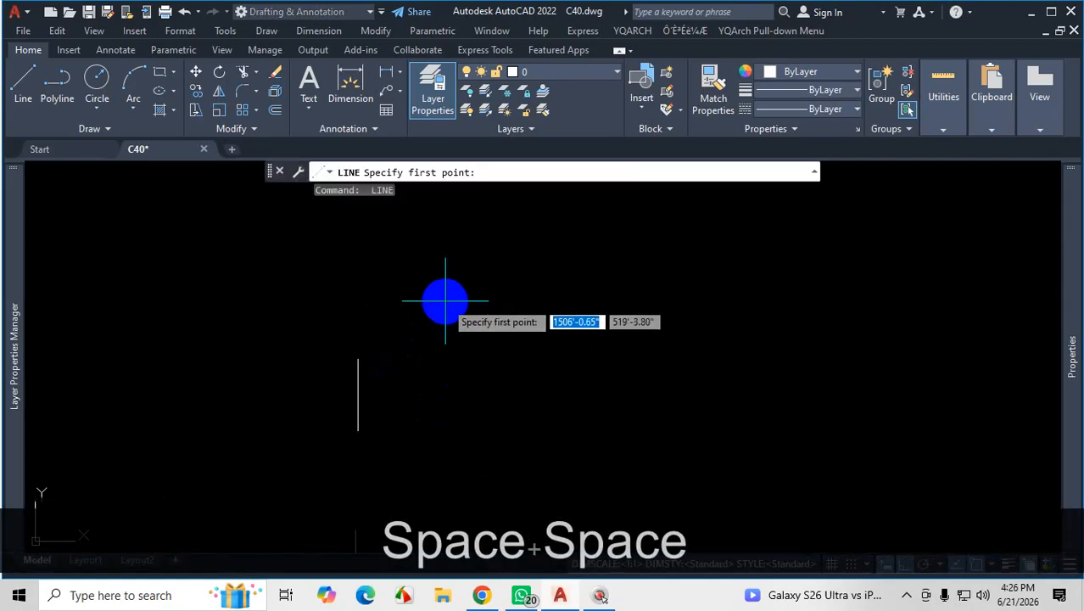
pyautogui.click(413, 304)
pyautogui.click(549, 307)
pyautogui.press('Escape')
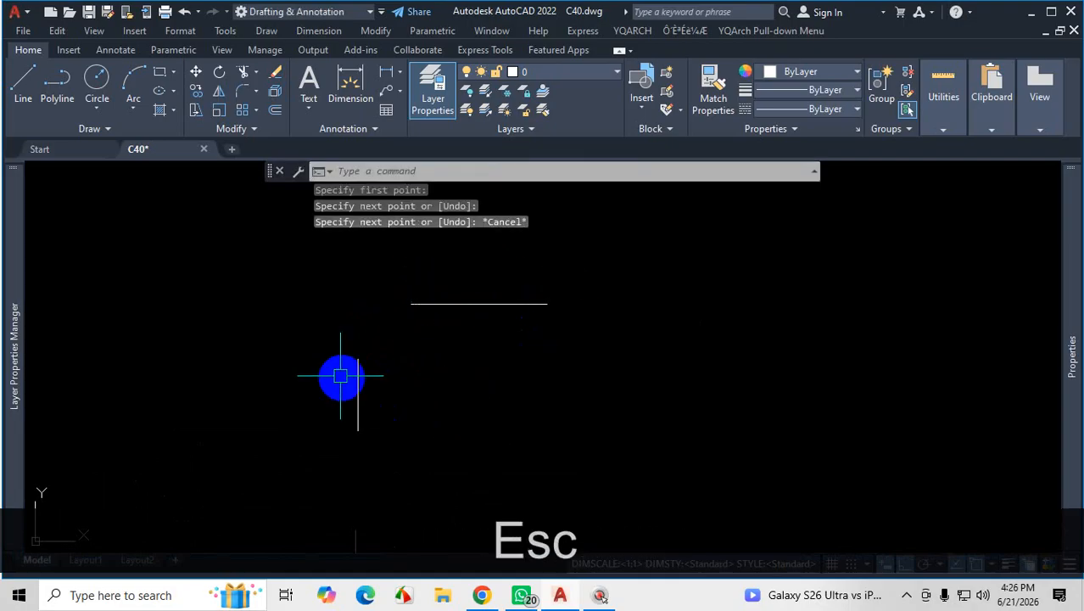
pyautogui.hotkey('ctrl', '1')
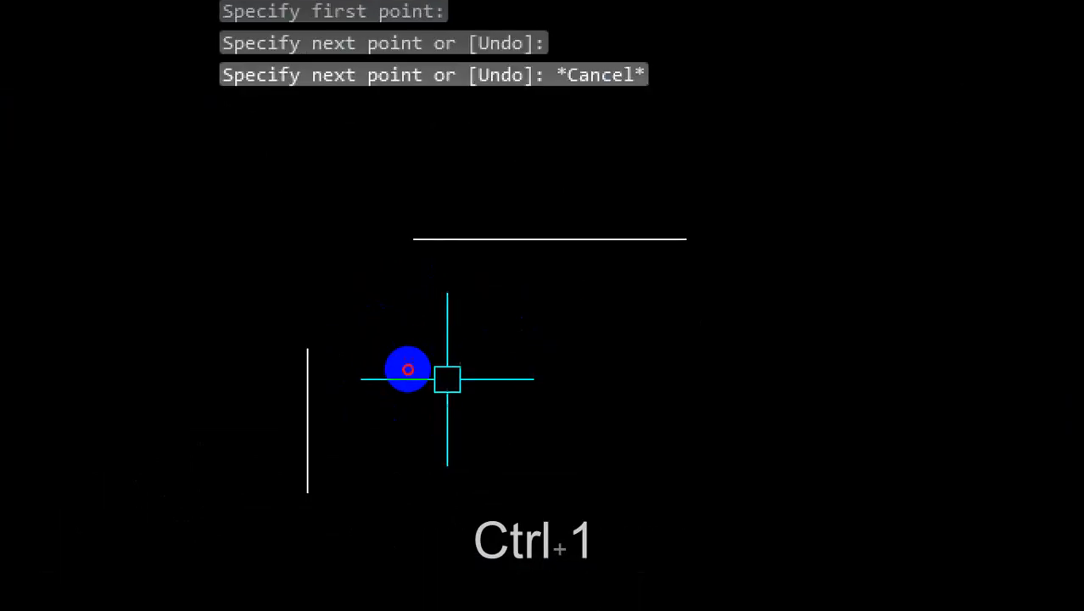
pyautogui.moveTo(312, 313); pyautogui.dragTo(326, 136)
pyautogui.moveTo(410, 235); pyautogui.dragTo(252, 230)
pyautogui.moveTo(335, 121); pyautogui.dragTo(379, 188)
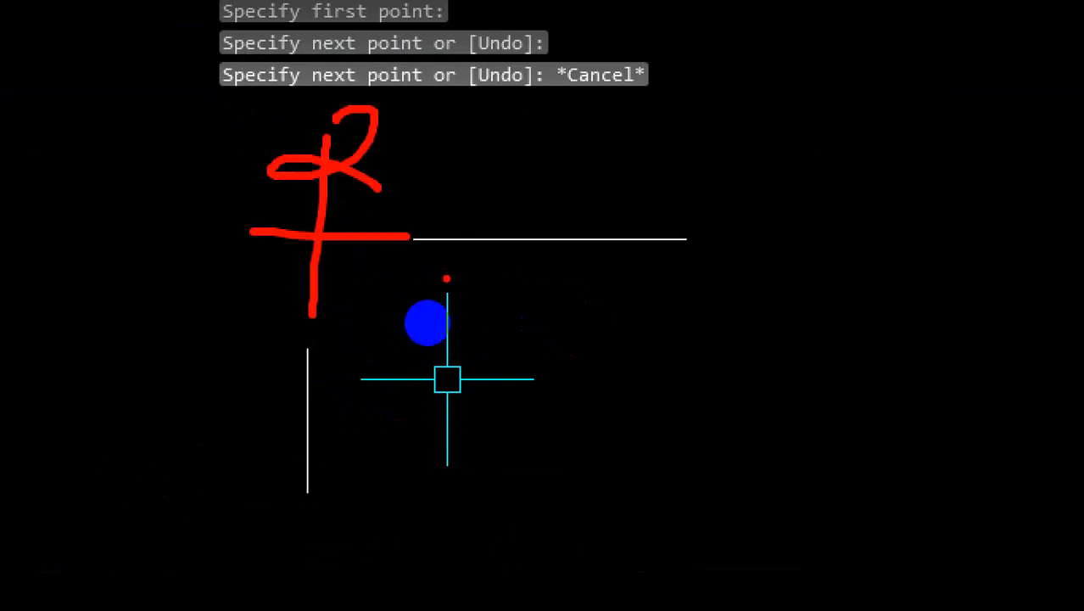
pyautogui.moveTo(390, 254); pyautogui.dragTo(375, 309)
pyautogui.moveTo(348, 253); pyautogui.dragTo(409, 332)
pyautogui.press('Escape')
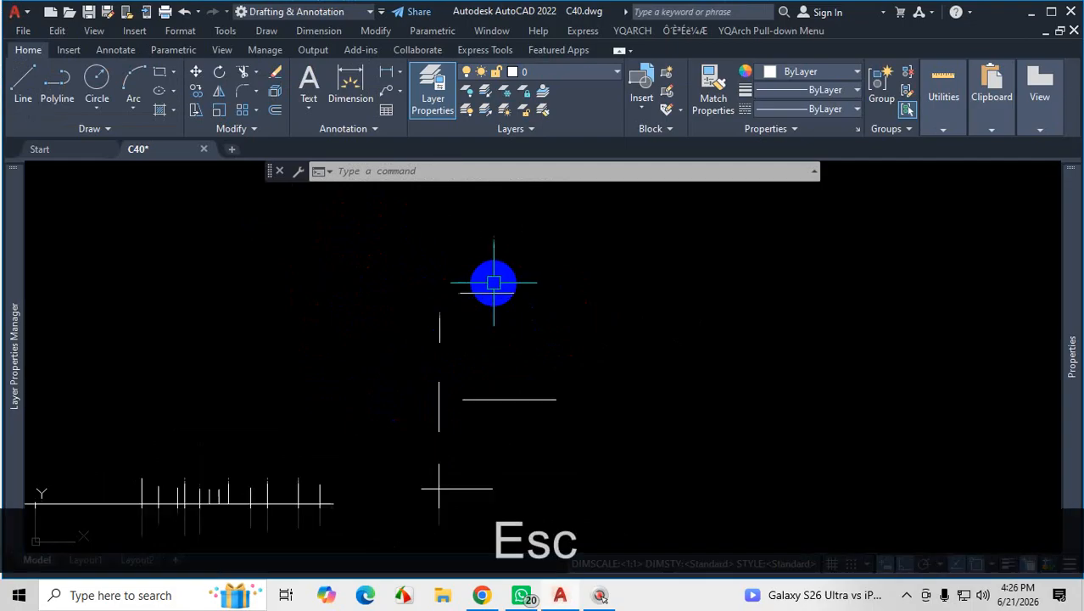
pyautogui.moveTo(450, 505); pyautogui.dragTo(472, 424, button='middle')
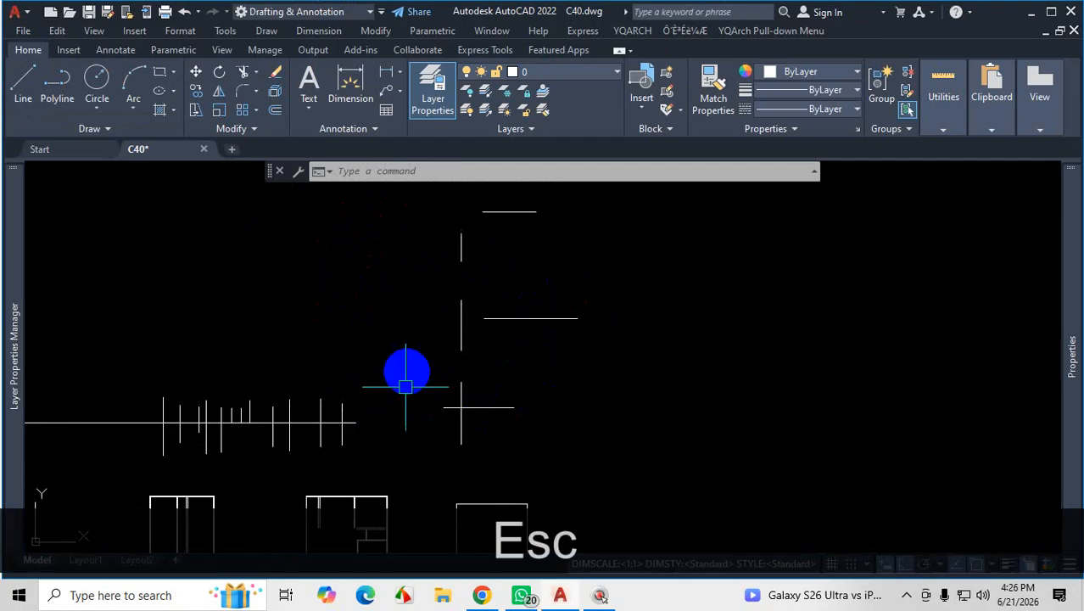
pyautogui.scroll(-2, 576, 331)
pyautogui.scroll(2, 466, 424)
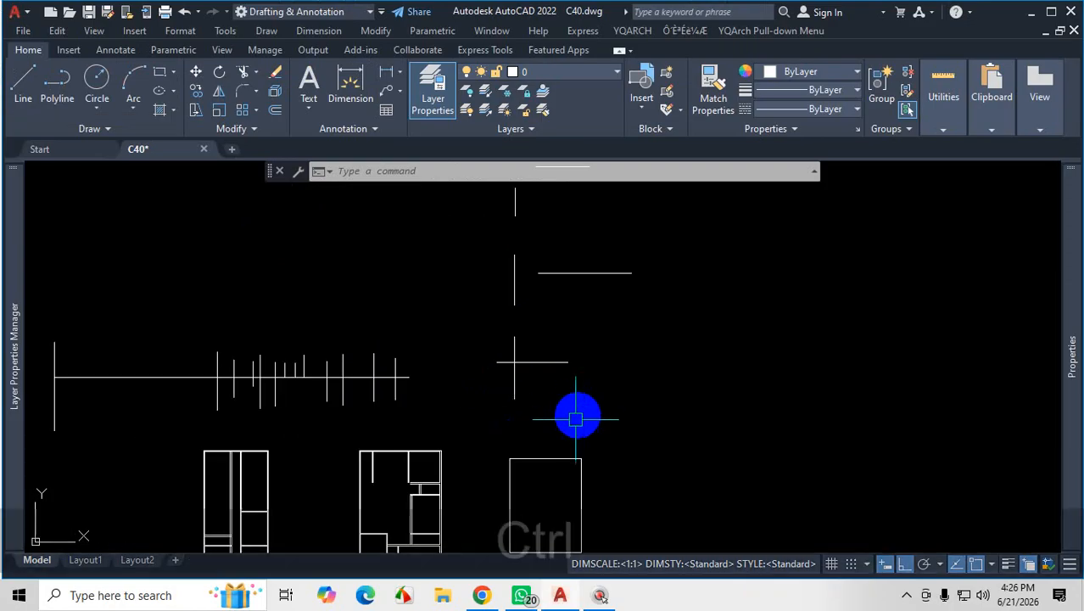
pyautogui.hotkey('ctrl', '1')
pyautogui.click(525, 412)
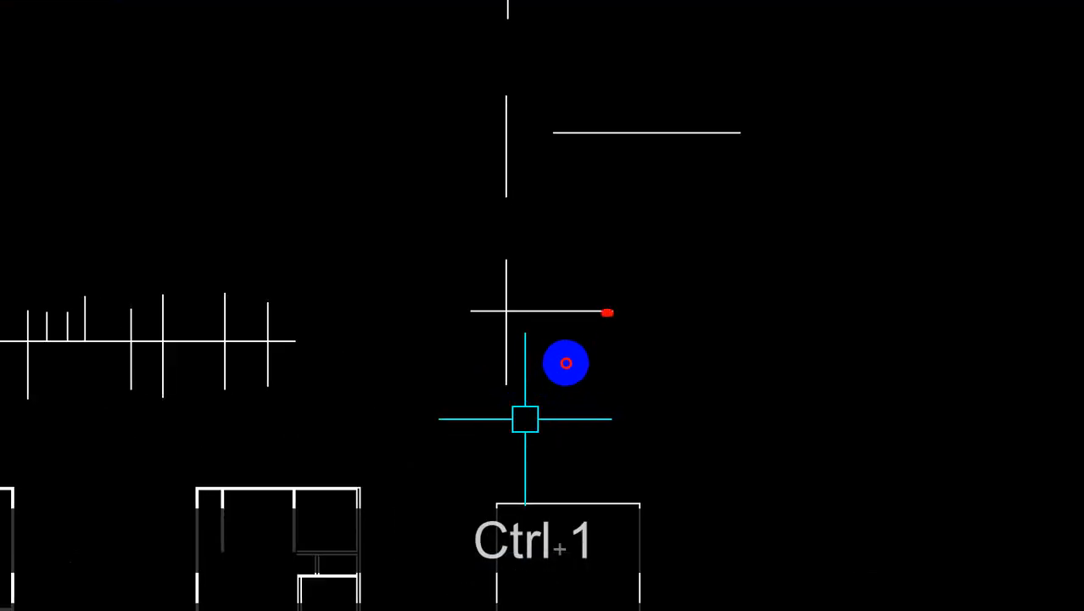
pyautogui.click(514, 399)
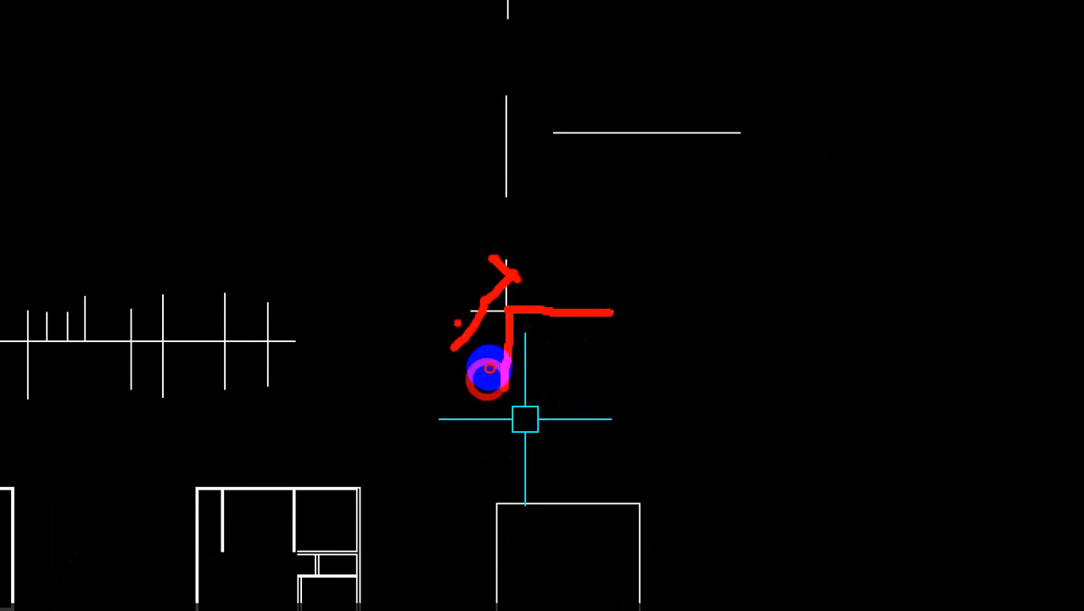
pyautogui.moveTo(507, 316); pyautogui.dragTo(505, 388)
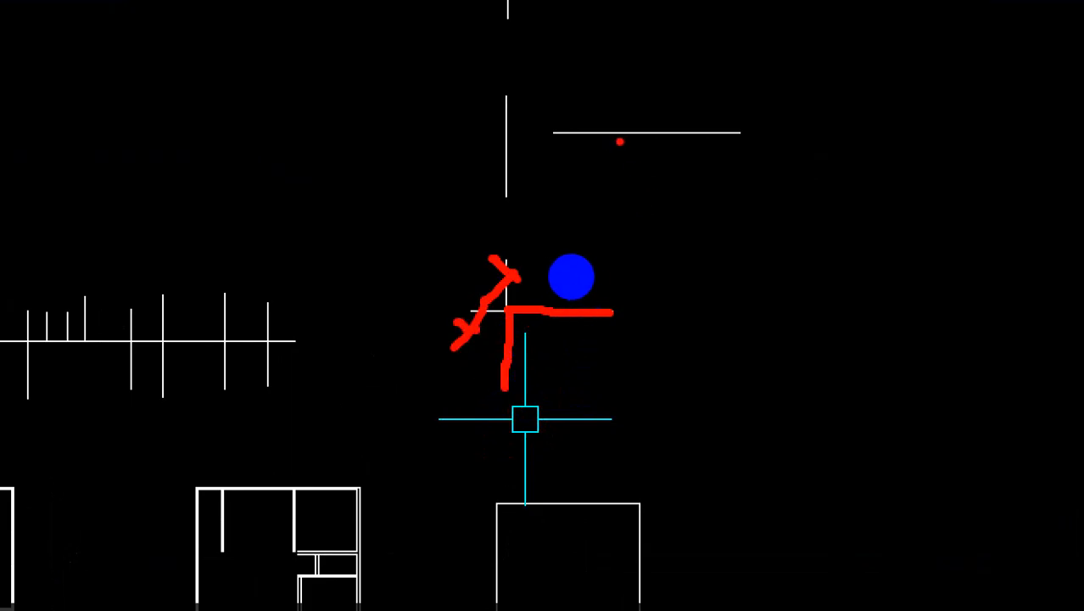
pyautogui.click(508, 271)
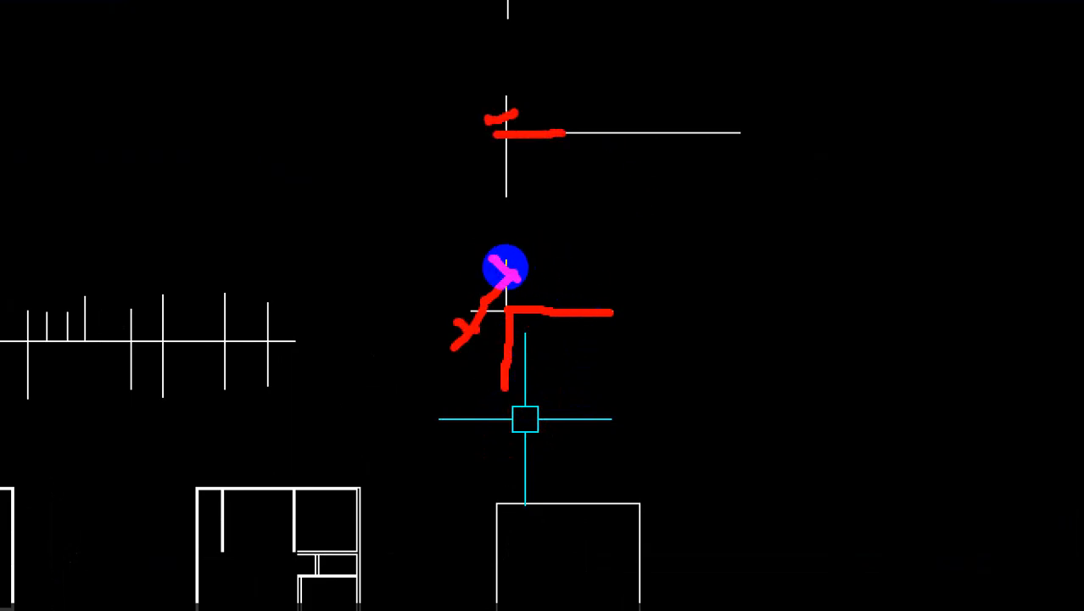
pyautogui.hotkey('ctrl', '1')
pyautogui.press('Escape')
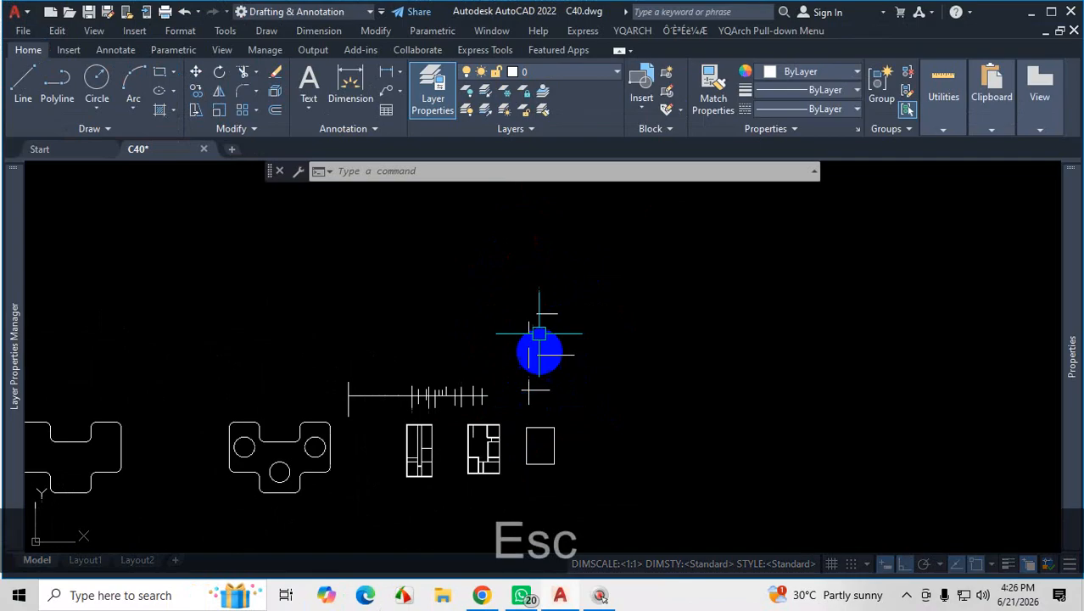
pyautogui.scroll(3, 546, 366)
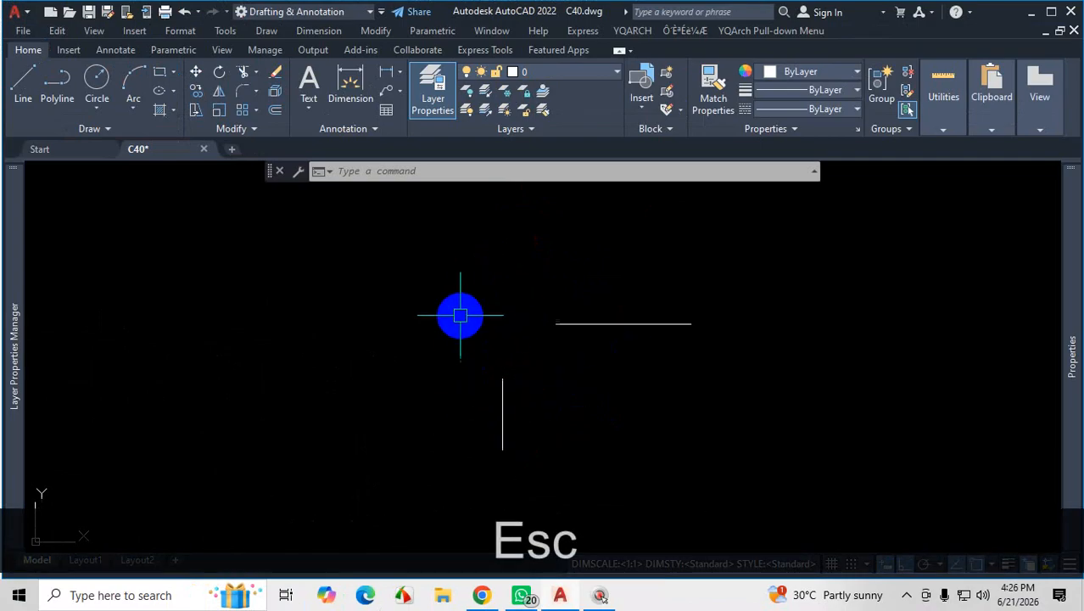
pyautogui.scroll(-5, 594, 297)
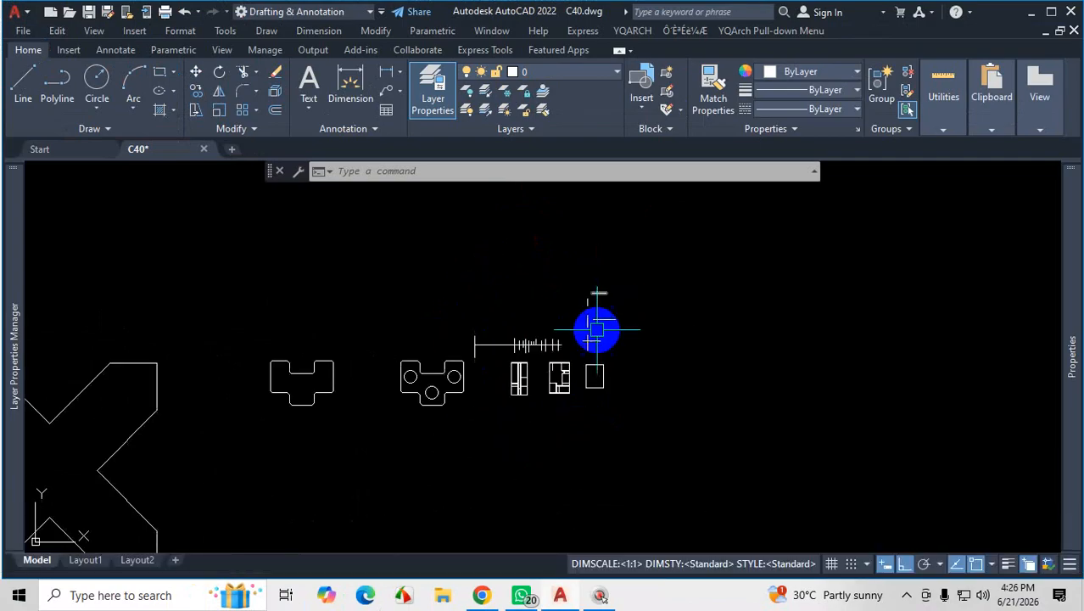
pyautogui.scroll(4, 601, 340)
pyautogui.scroll(-6, 653, 346)
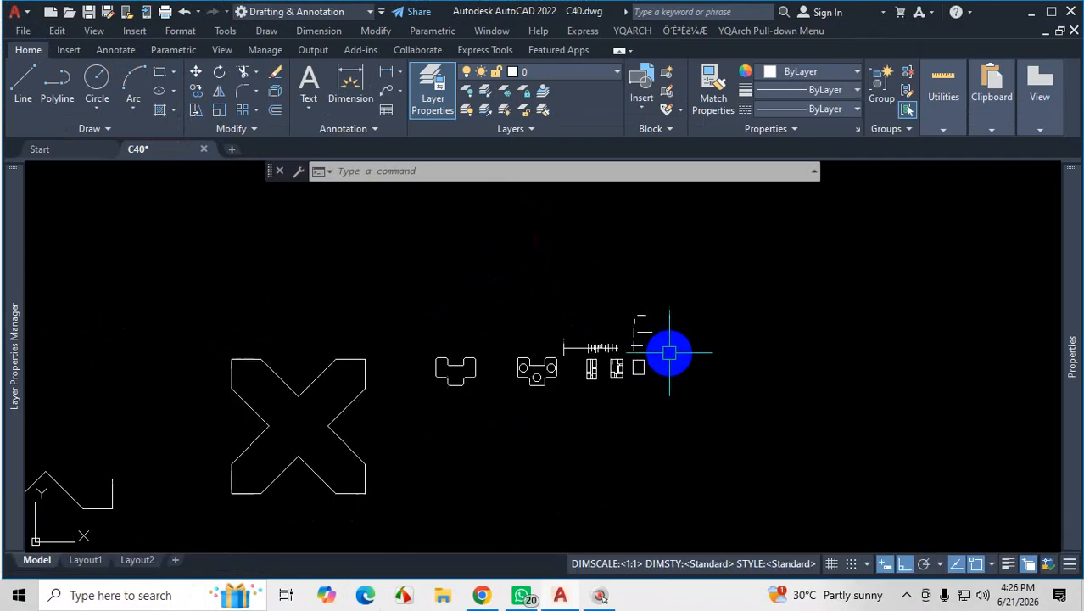
# Examine the rounded upper-right corner arc of the outline containing three circles
pyautogui.scroll(8, 557, 373)
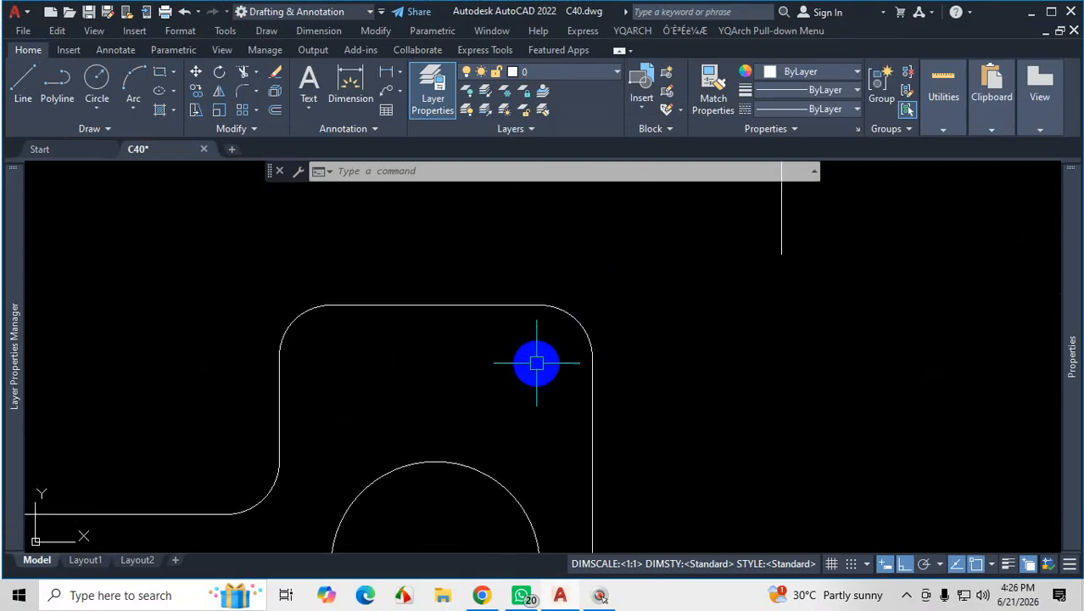
pyautogui.hotkey('ctrl', '1')
pyautogui.click(554, 423)
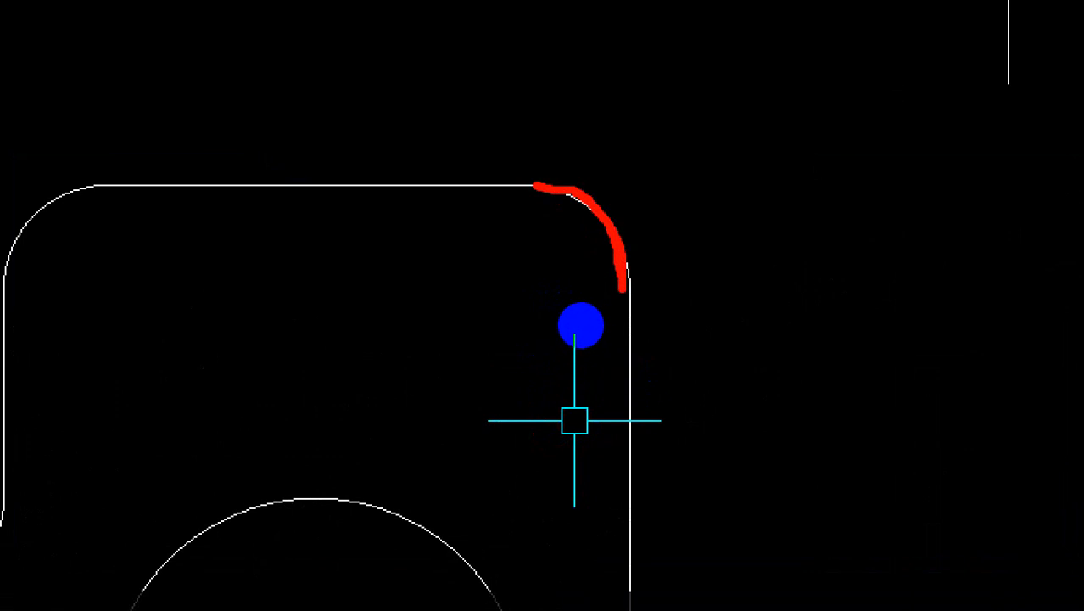
pyautogui.press('Escape')
pyautogui.scroll(-3, 617, 201)
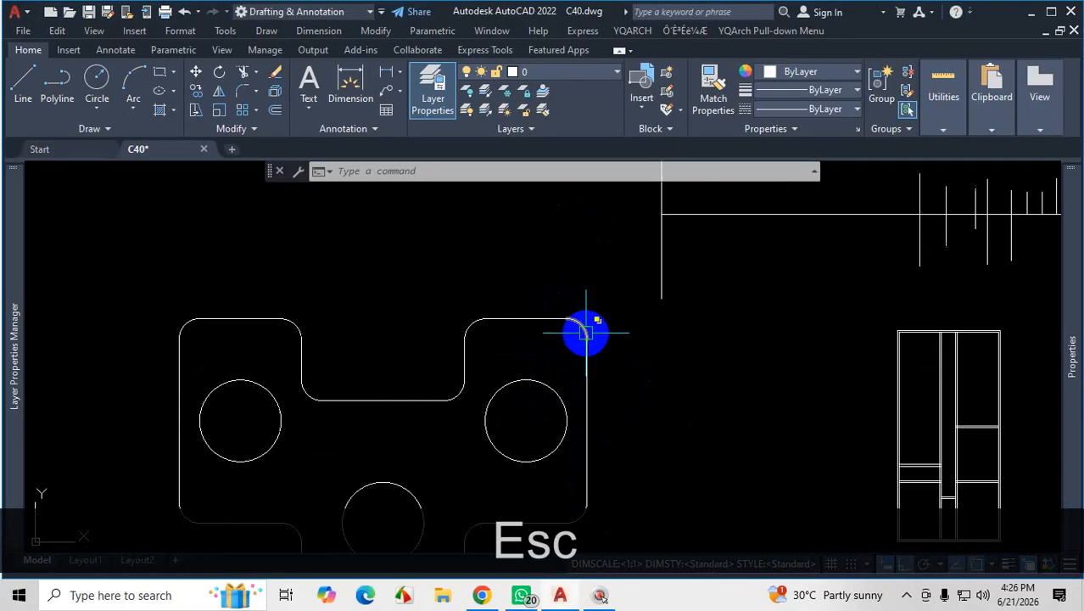
pyautogui.scroll(3, 617, 201)
pyautogui.click(586, 305)
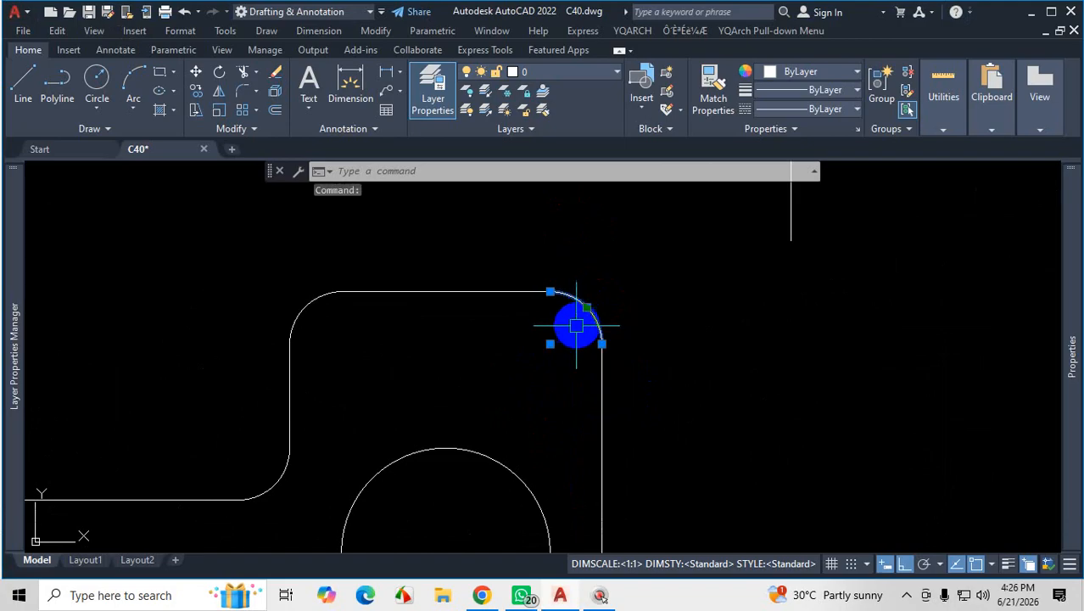
pyautogui.scroll(-2, 591, 312)
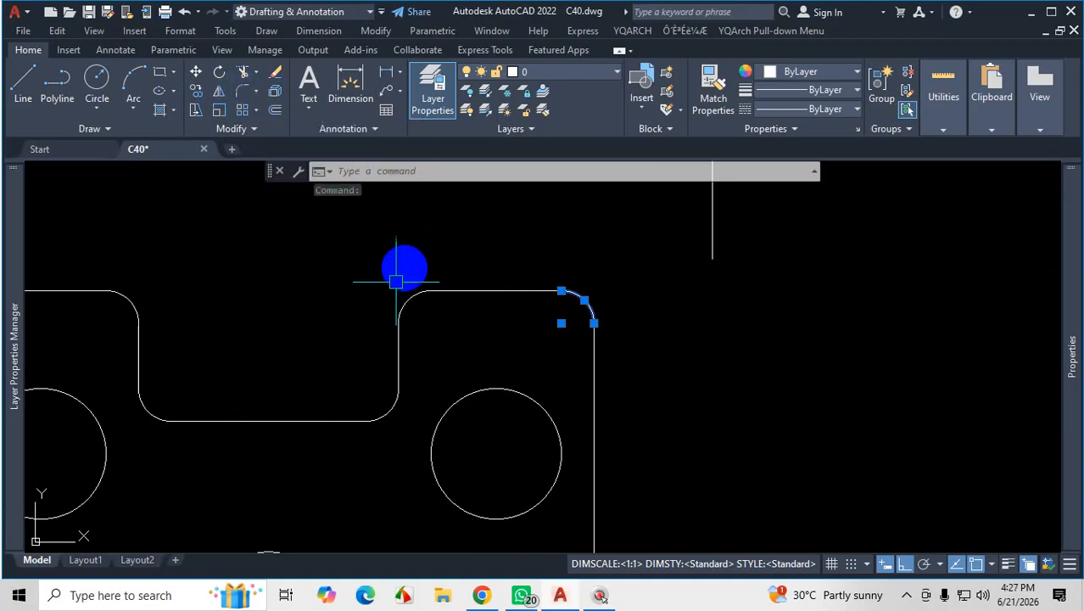
pyautogui.scroll(-5, 382, 334)
pyautogui.scroll(1, 517, 269)
pyautogui.scroll(-1, 553, 327)
pyautogui.scroll(4, 573, 330)
pyautogui.scroll(2, 446, 382)
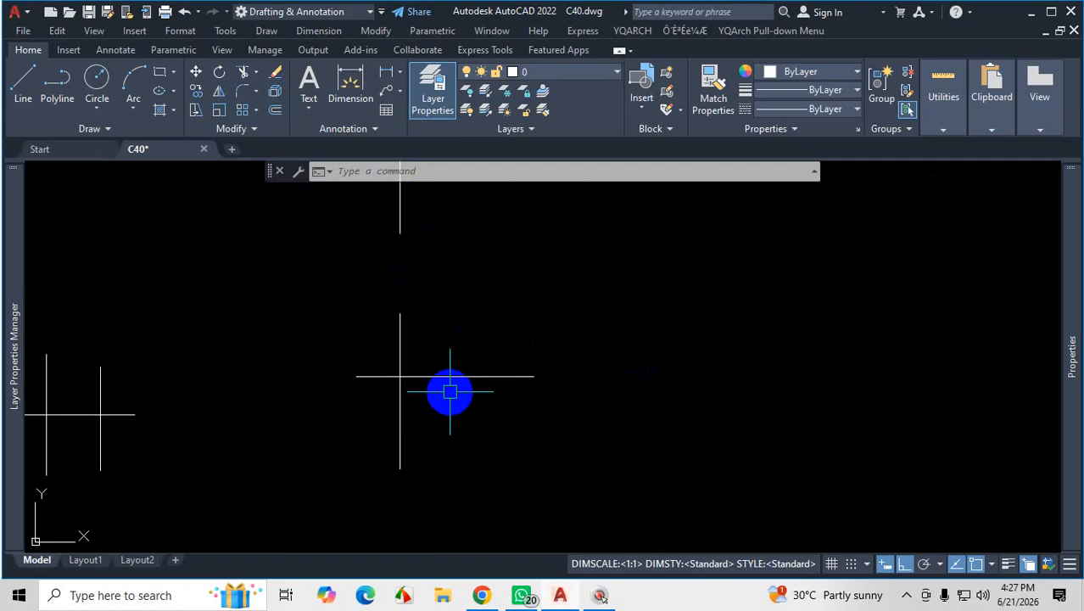
pyautogui.scroll(-2, 525, 382)
pyautogui.press('Escape')
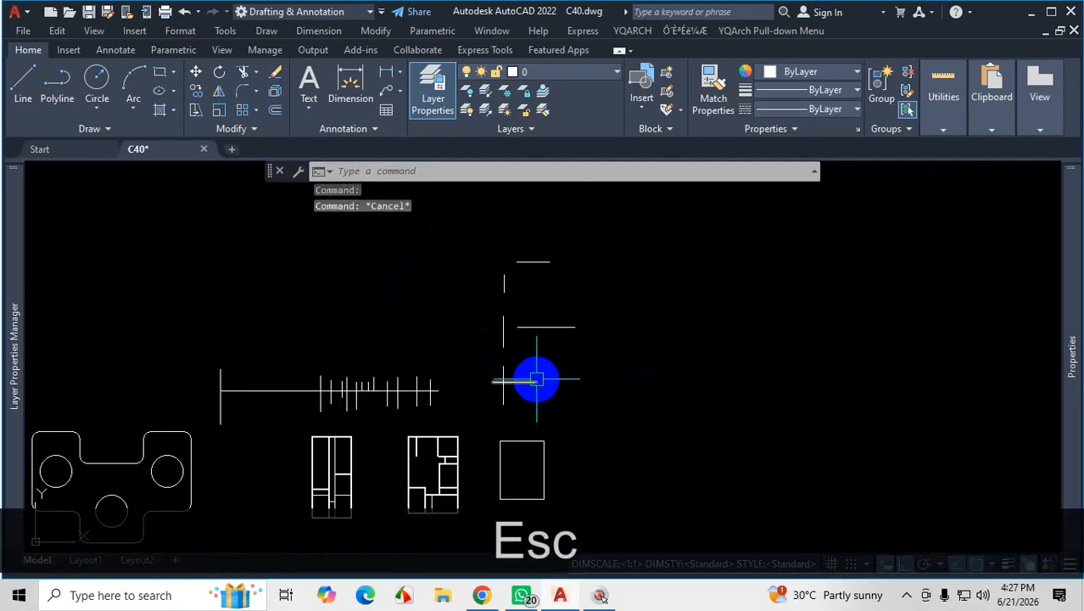
pyautogui.scroll(4, 526, 390)
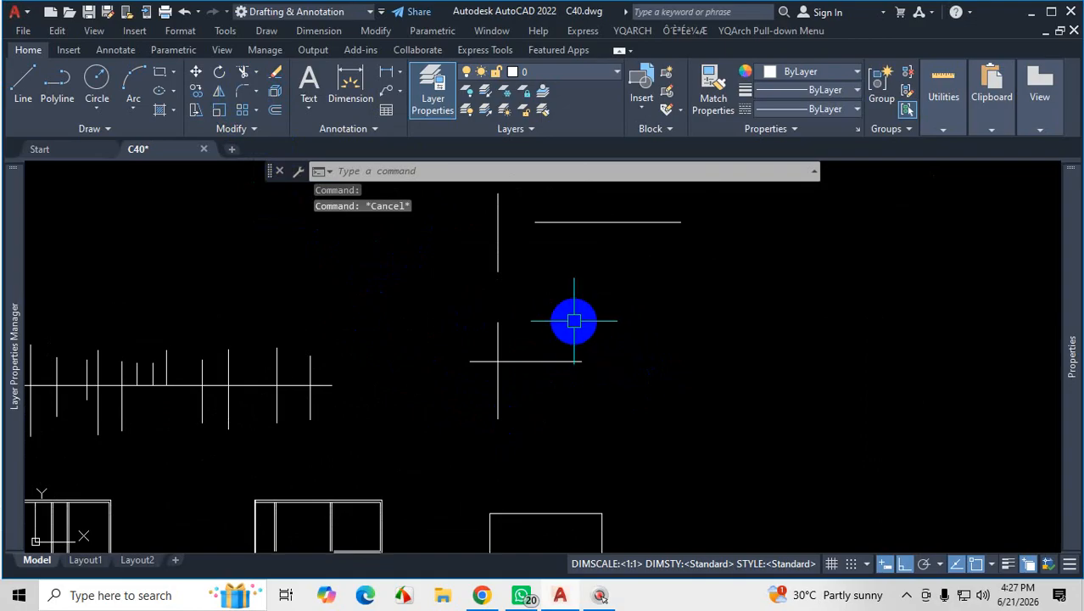
pyautogui.write('F')
pyautogui.press('Return')
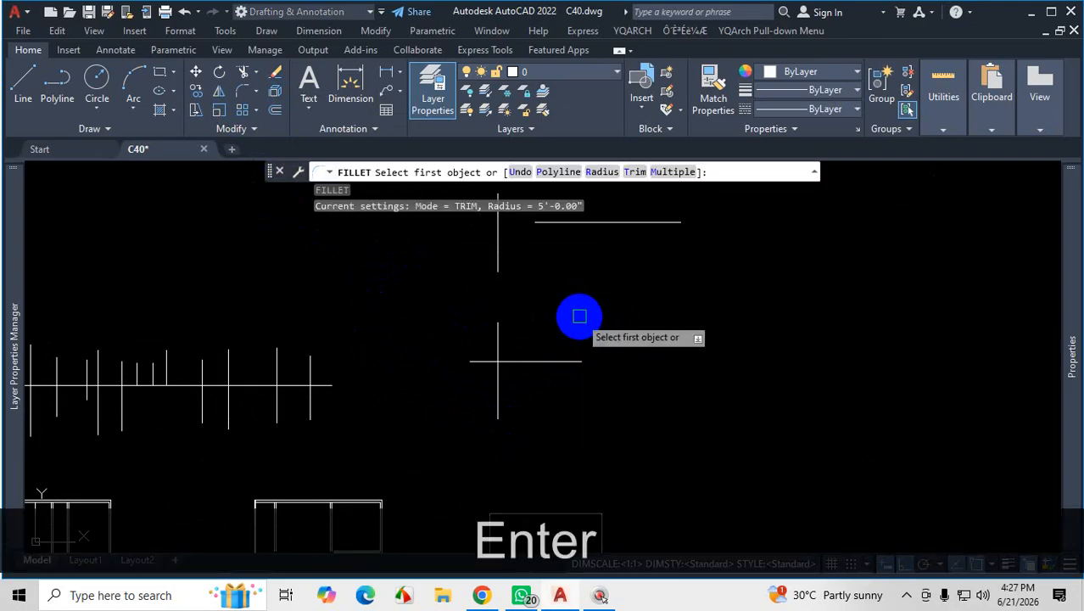
pyautogui.hotkey('ctrl', '1')
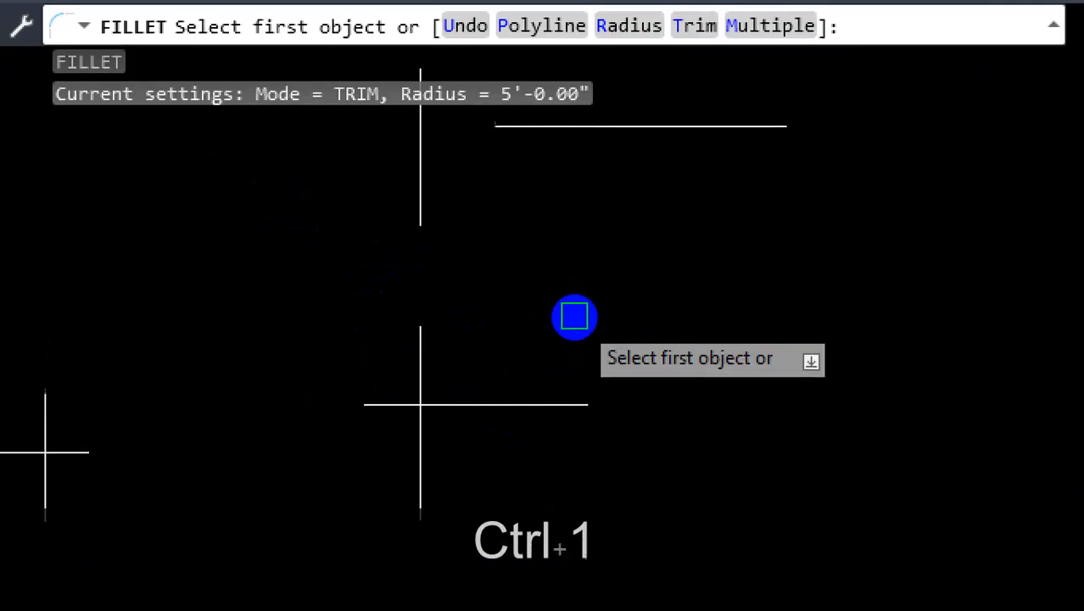
pyautogui.press('Escape')
pyautogui.scroll(4, 505, 431)
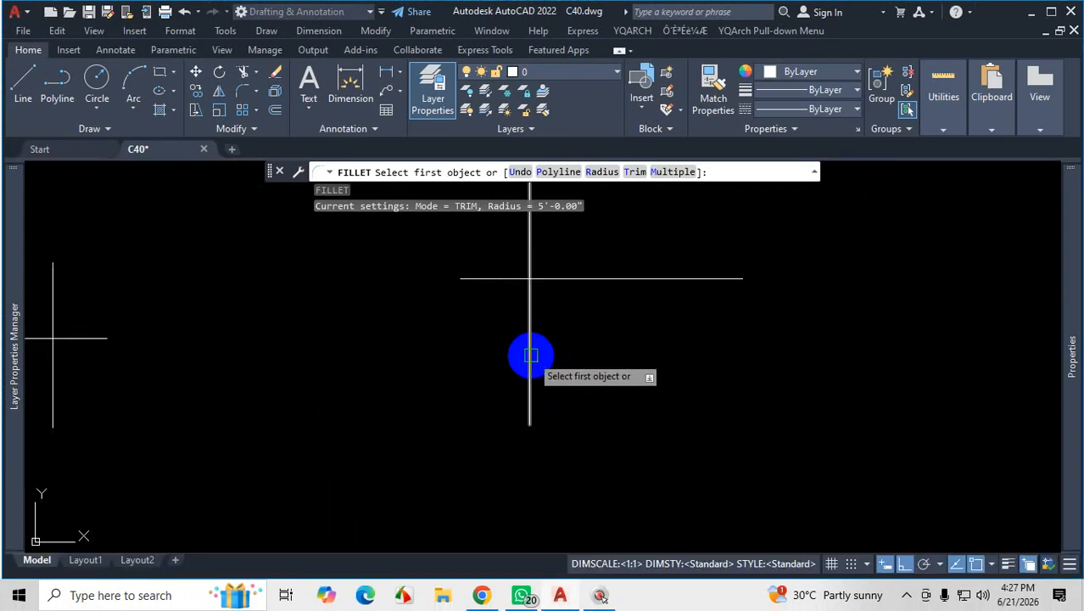
pyautogui.click(530, 355)
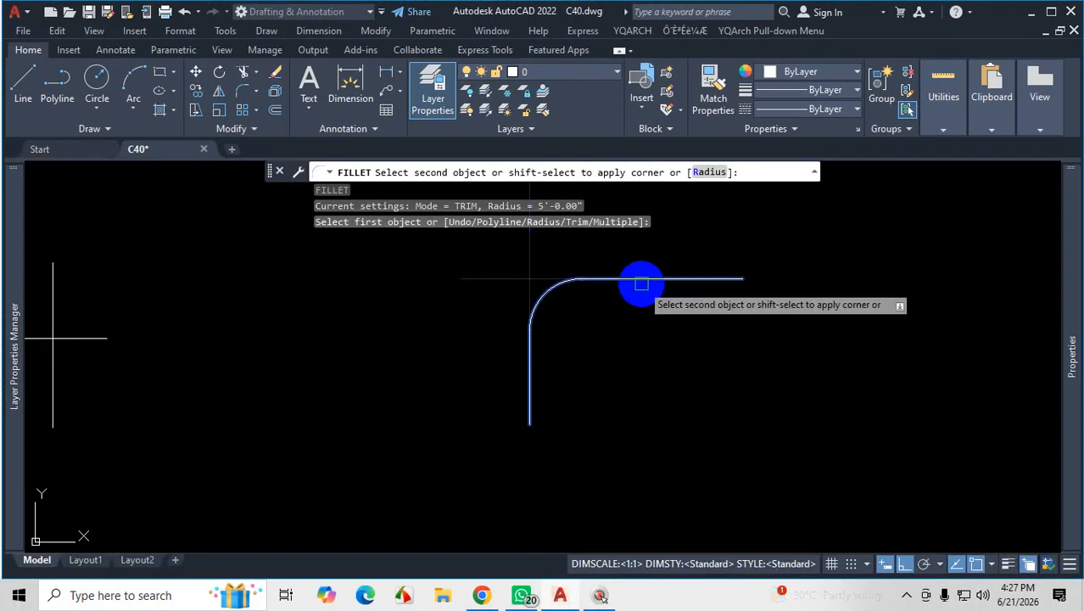
pyautogui.scroll(2, 642, 280)
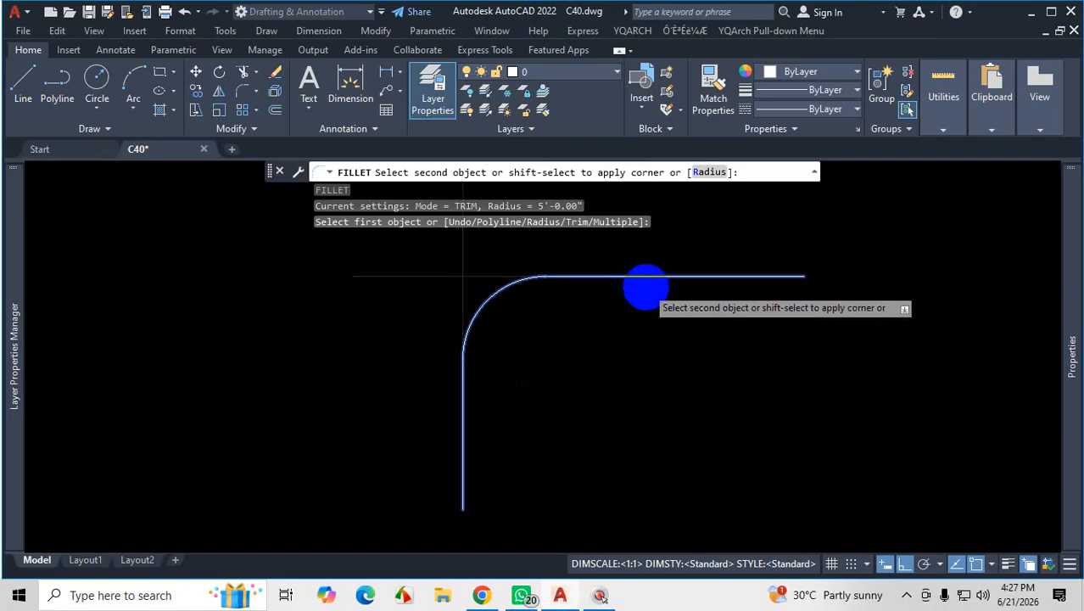
pyautogui.scroll(-5, 643, 286)
pyautogui.scroll(2, 319, 347)
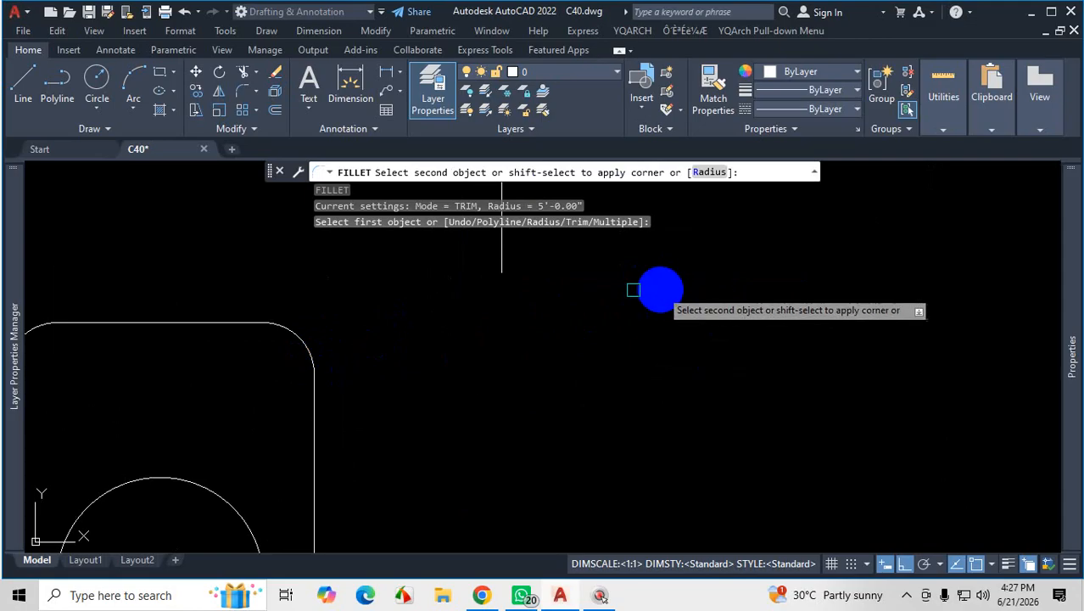
pyautogui.hotkey('ctrl', '1')
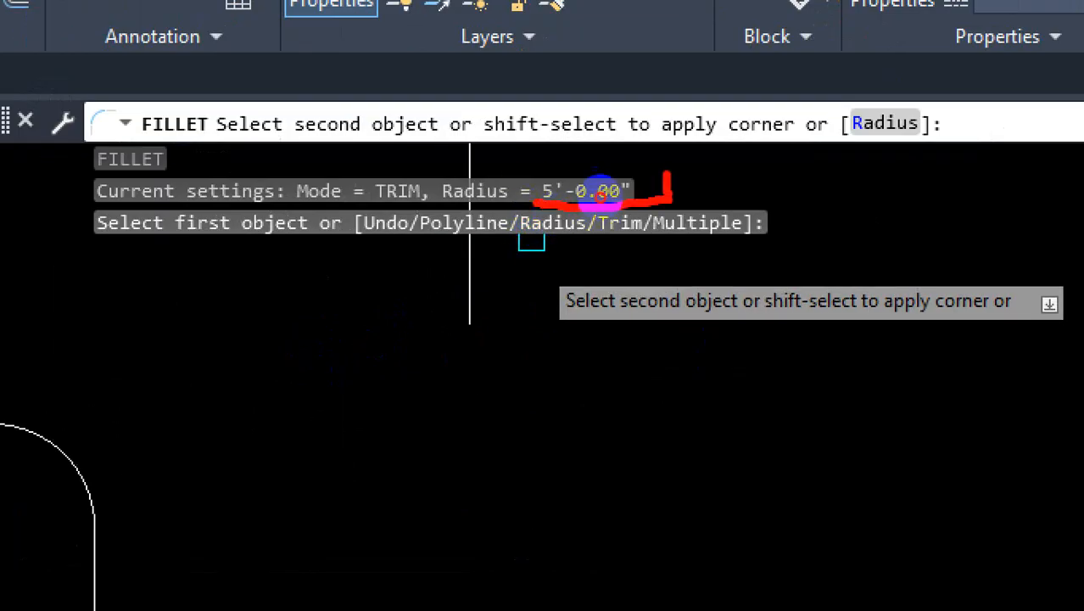
pyautogui.moveTo(598, 191); pyautogui.dragTo(536, 188)
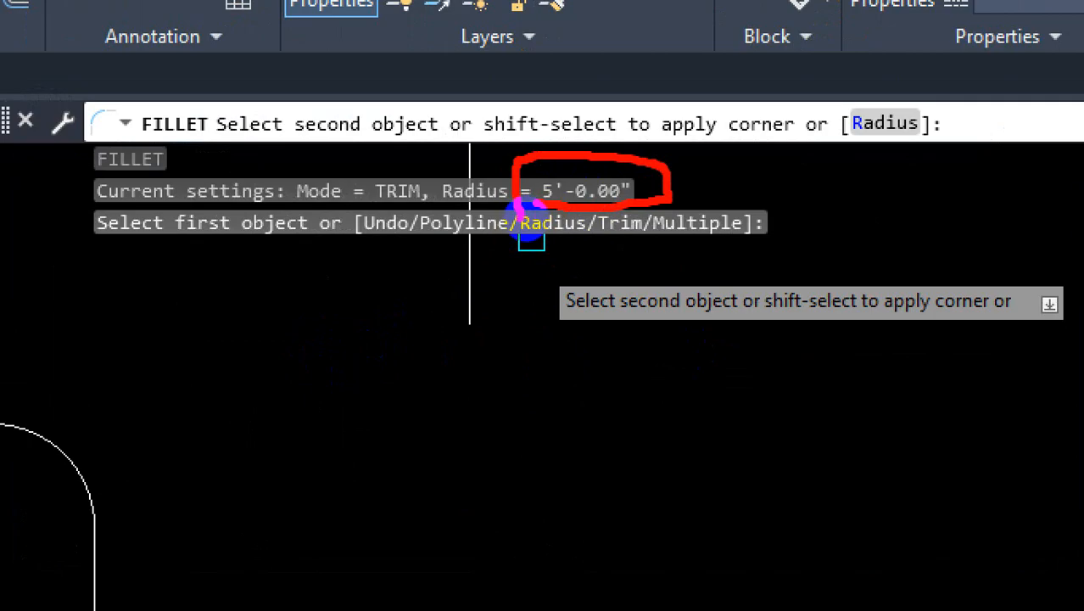
pyautogui.press('Escape')
pyautogui.scroll(-3, 505, 310)
pyautogui.scroll(-2, 770, 274)
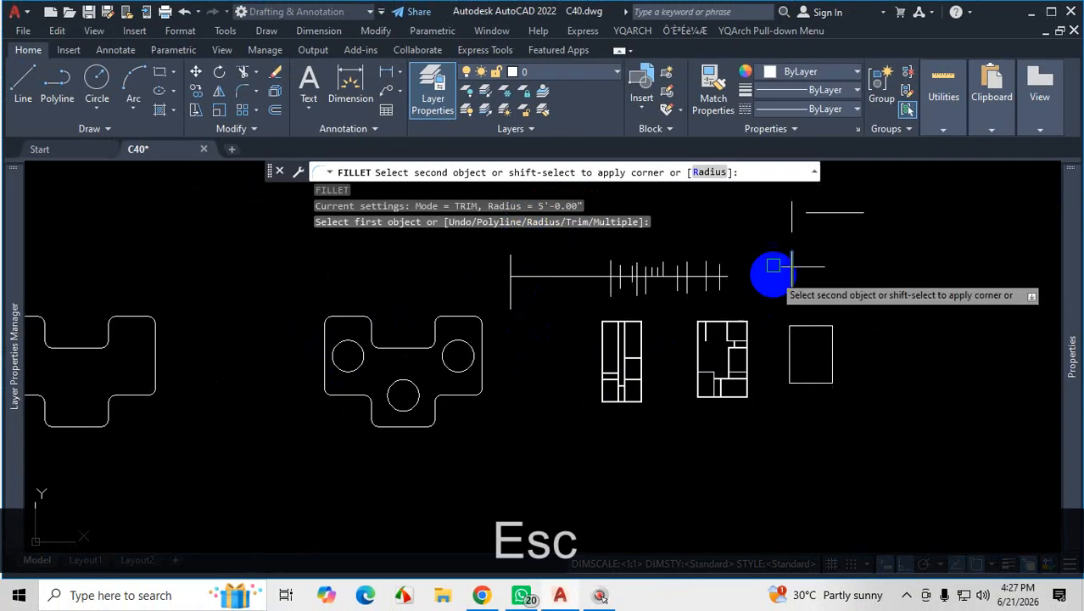
pyautogui.scroll(5, 862, 267)
pyautogui.scroll(2, 848, 270)
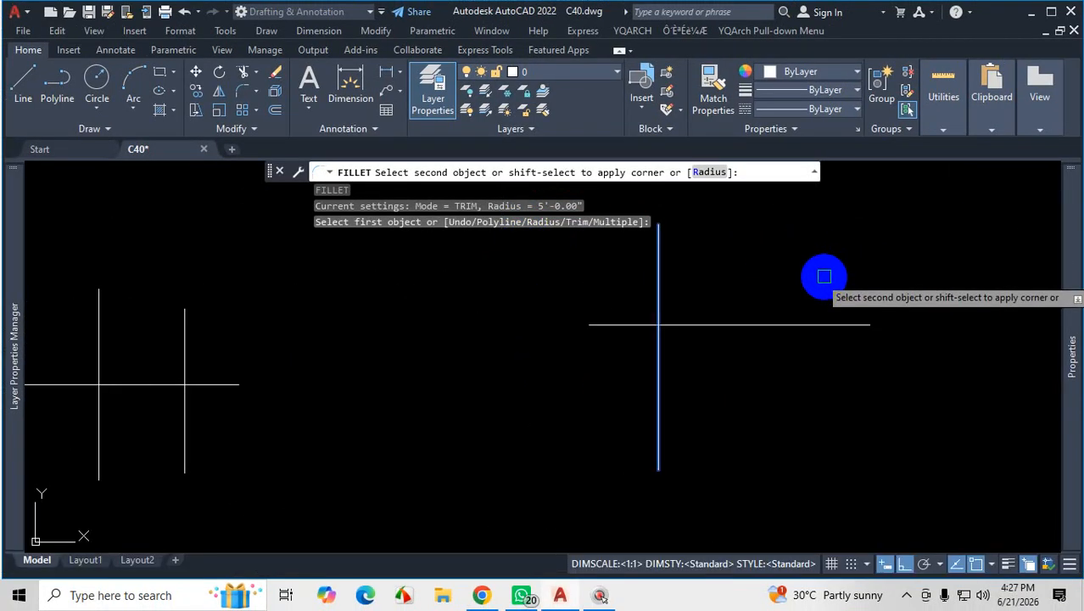
pyautogui.hotkey('ctrl', '1')
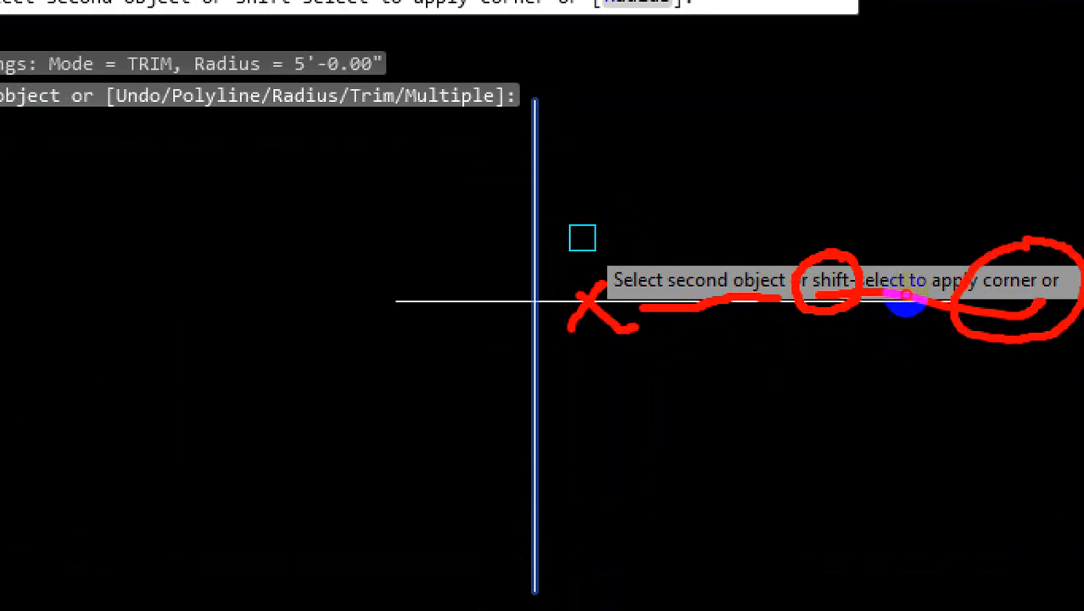
pyautogui.hotkey('ctrl', '1')
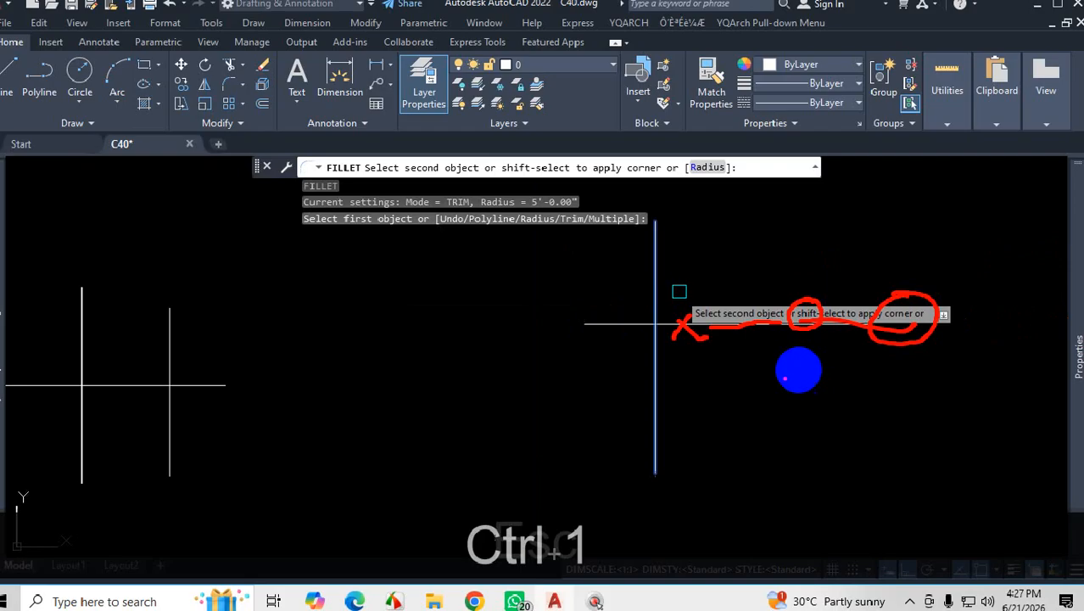
pyautogui.press('Escape')
pyautogui.press('Escape')
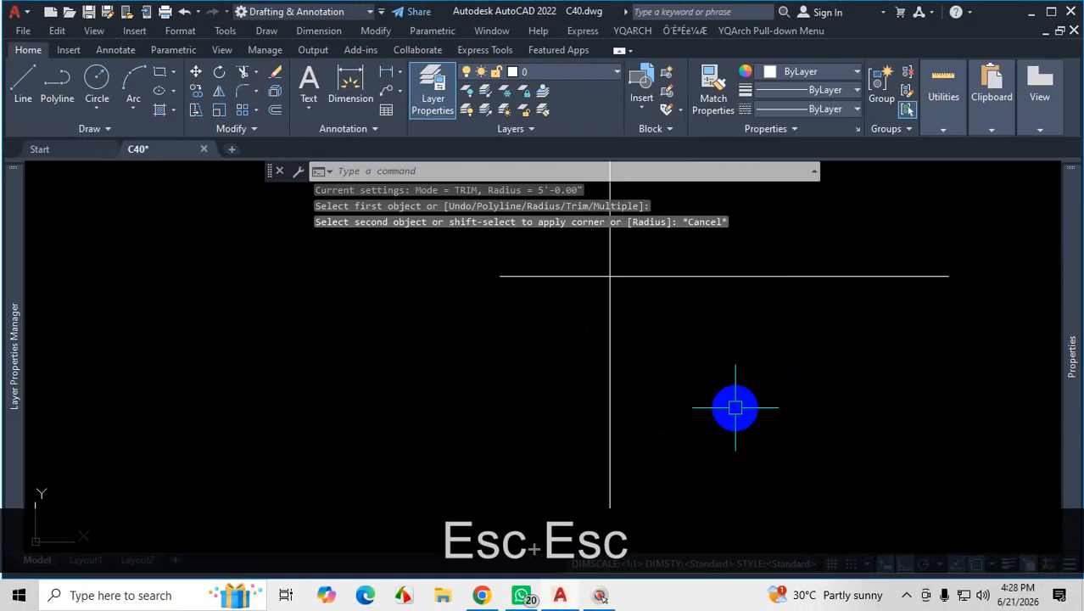
# Fillet the crossing practice lines into a sharp square corner, keeping the vertical line's lower part and the horizontal line's right part
pyautogui.write('f')
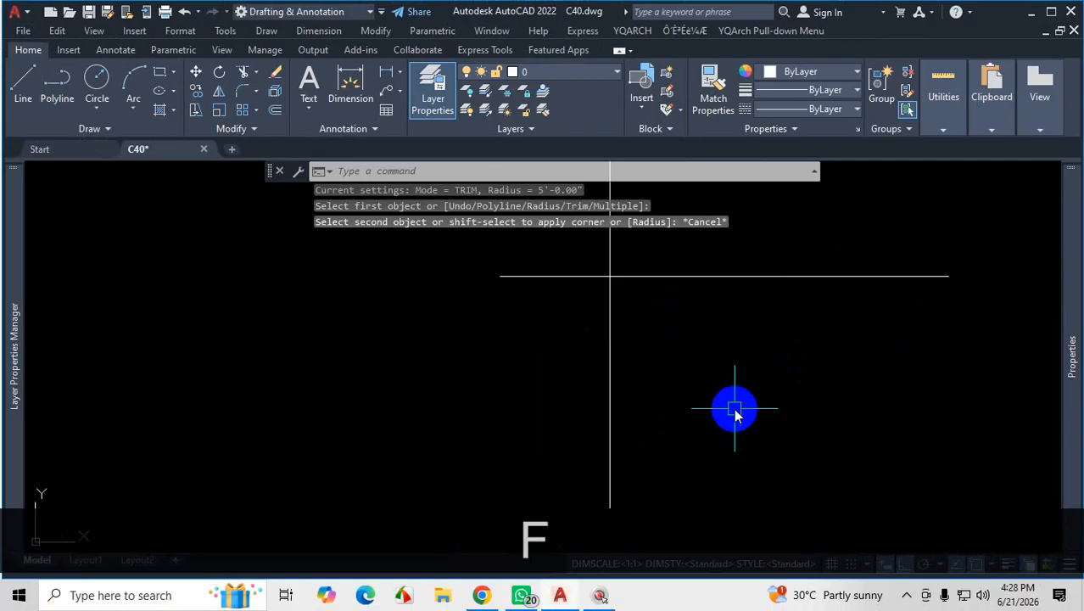
pyautogui.press('Return')
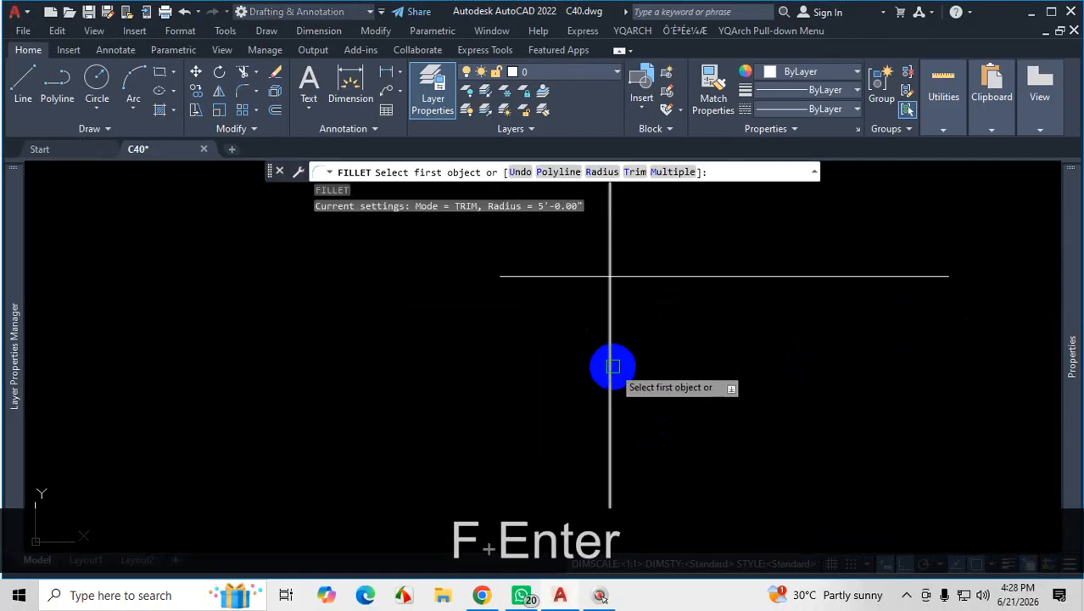
pyautogui.click(608, 364)
pyautogui.press('shift')
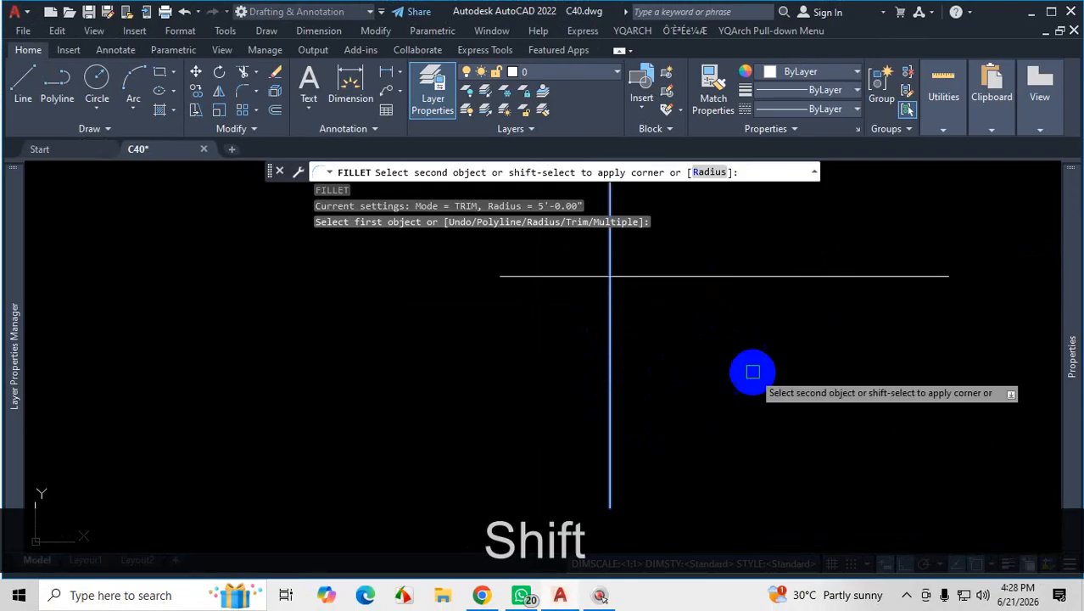
pyautogui.scroll(-3, 755, 371)
pyautogui.scroll(3, 705, 349)
pyautogui.scroll(2, 627, 331)
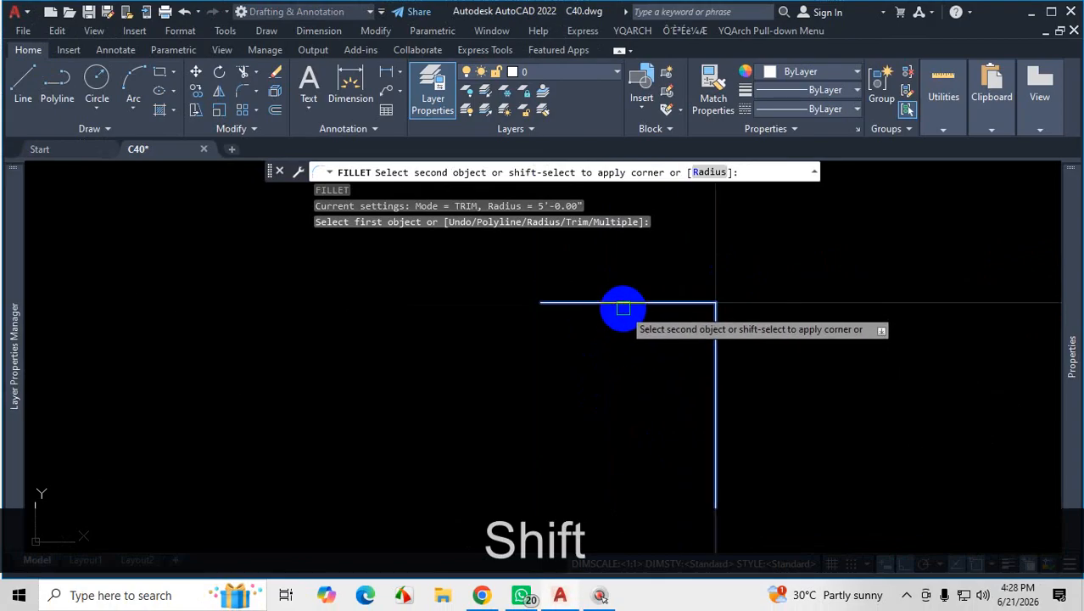
pyautogui.scroll(-3, 653, 327)
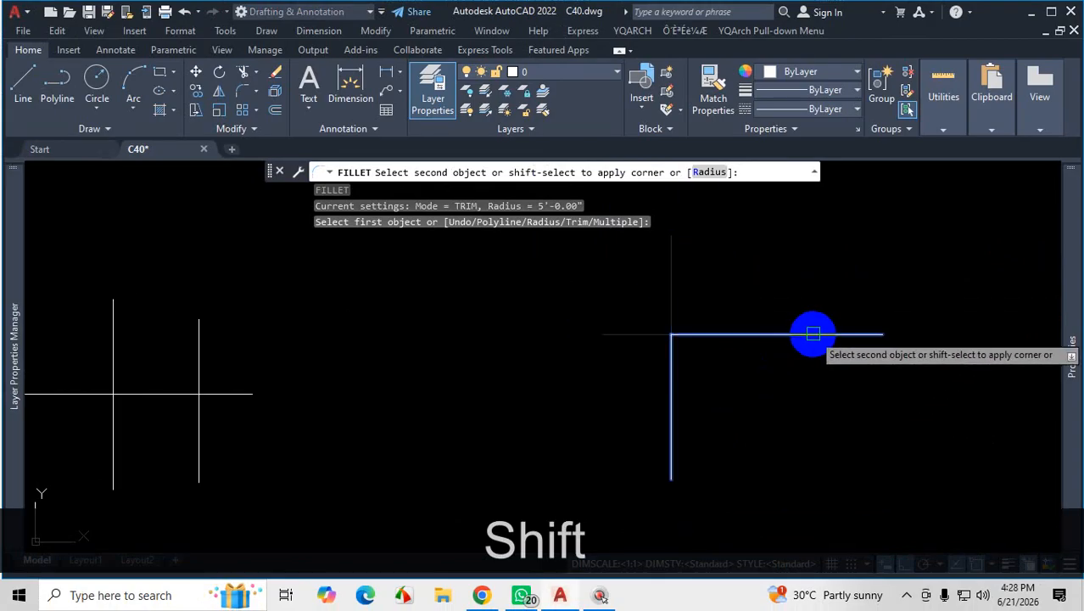
pyautogui.keyDown('shift'); pyautogui.click(812, 333); pyautogui.keyUp('shift')
pyautogui.scroll(-3, 733, 411)
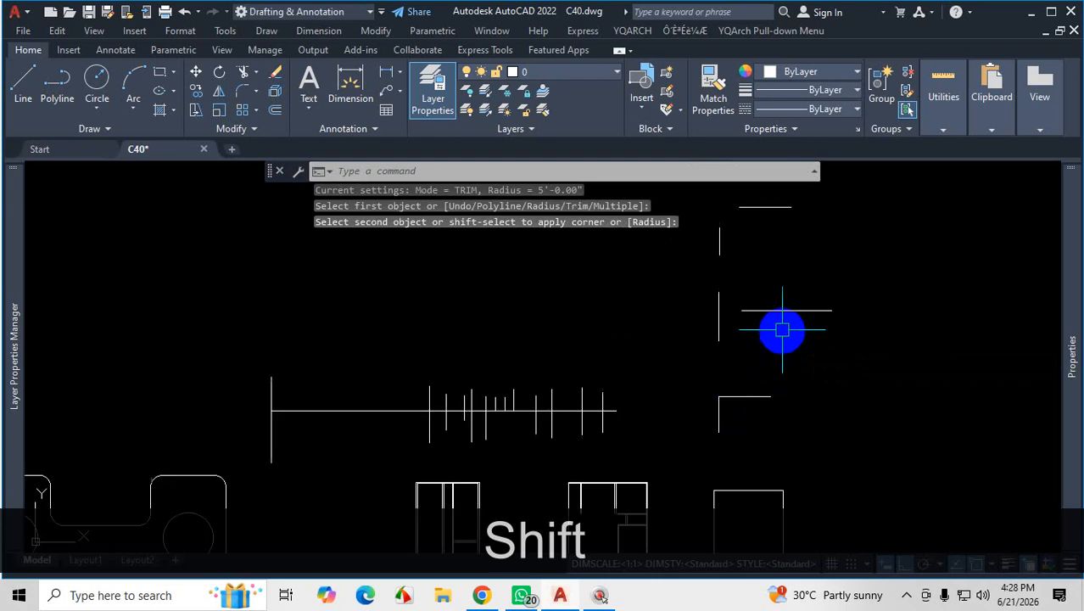
# Fillet the separated middle pair of practice lines into a sharp square corner, extending both lines to meet
pyautogui.scroll(2, 782, 329)
pyautogui.write('f')
pyautogui.press('Return')
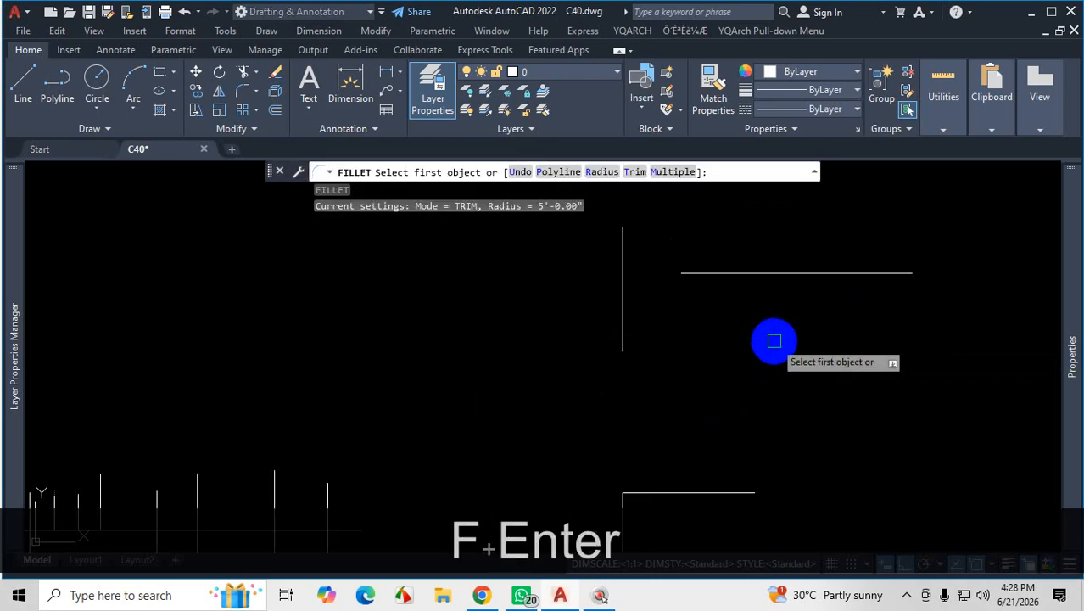
pyautogui.click(817, 273)
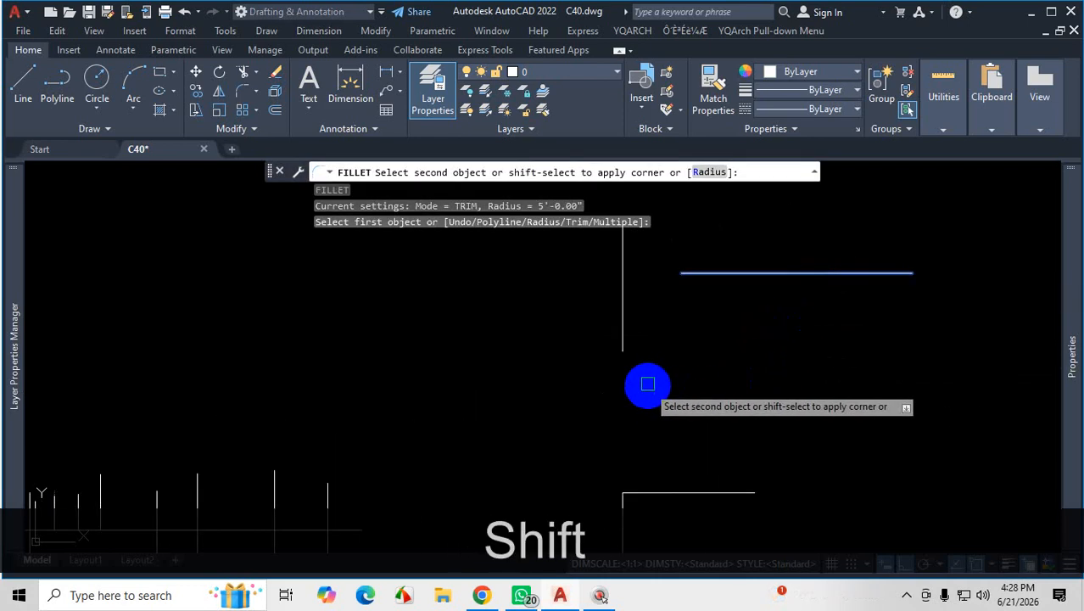
pyautogui.keyDown('shift'); pyautogui.click(626, 322); pyautogui.keyUp('shift')
pyautogui.scroll(-2, 679, 348)
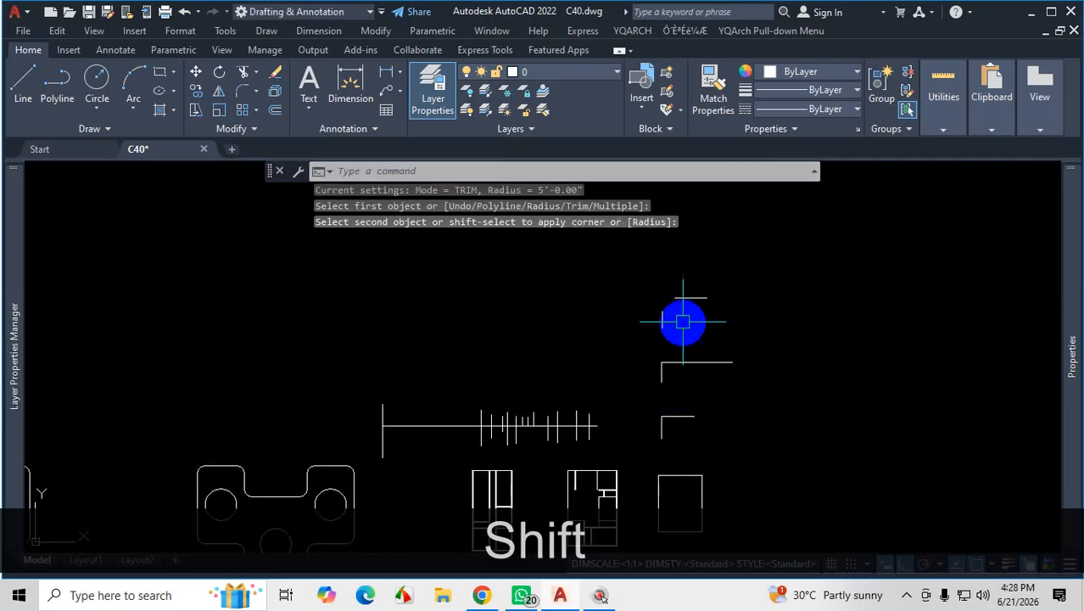
# Fillet the uppermost pair of practice lines into a sharp square corner, closing the open gap between them
pyautogui.scroll(2, 683, 321)
pyautogui.write('f')
pyautogui.press('space')
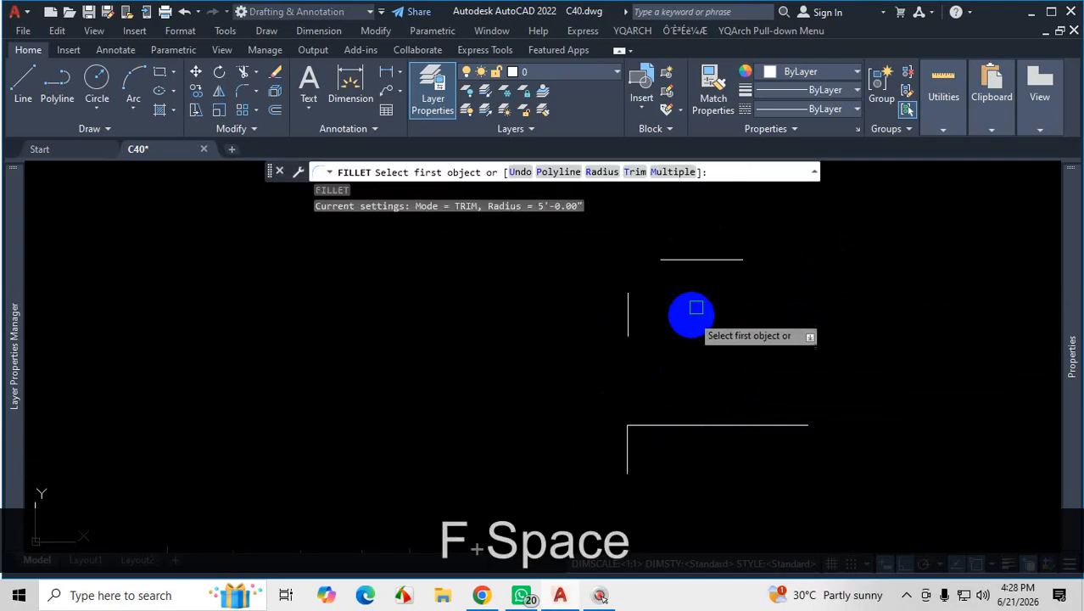
pyautogui.click(713, 258)
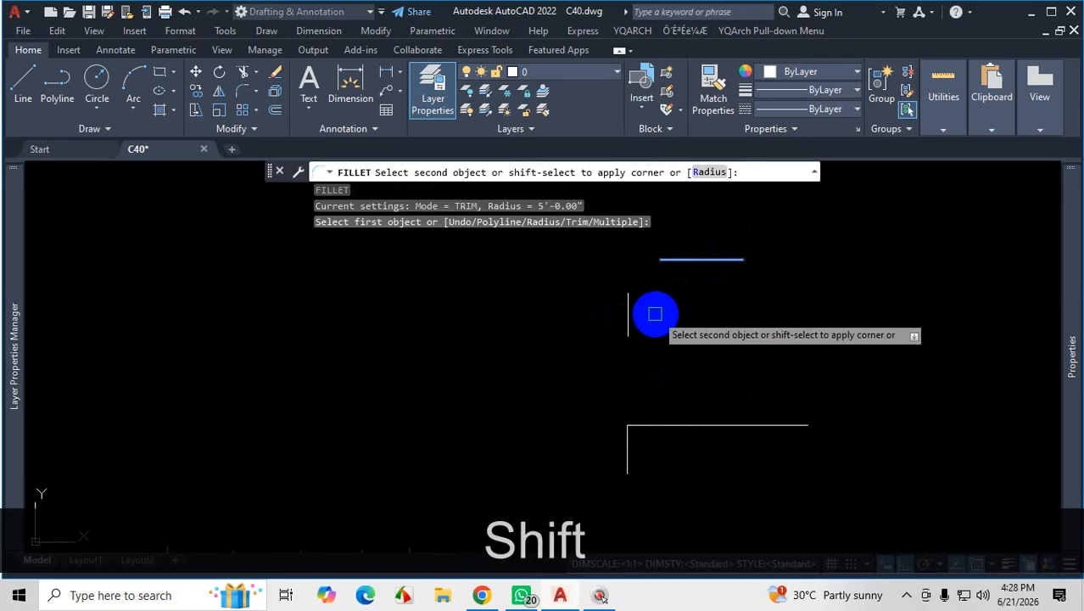
pyautogui.keyDown('shift'); pyautogui.click(630, 303); pyautogui.keyUp('shift')
pyautogui.scroll(4, 643, 253)
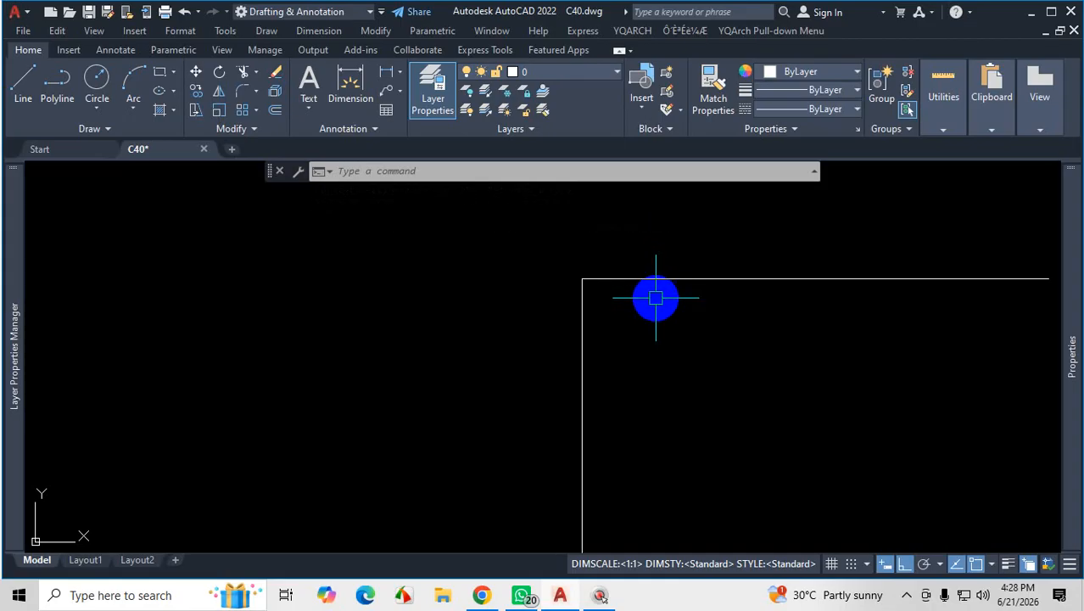
pyautogui.scroll(-4, 634, 298)
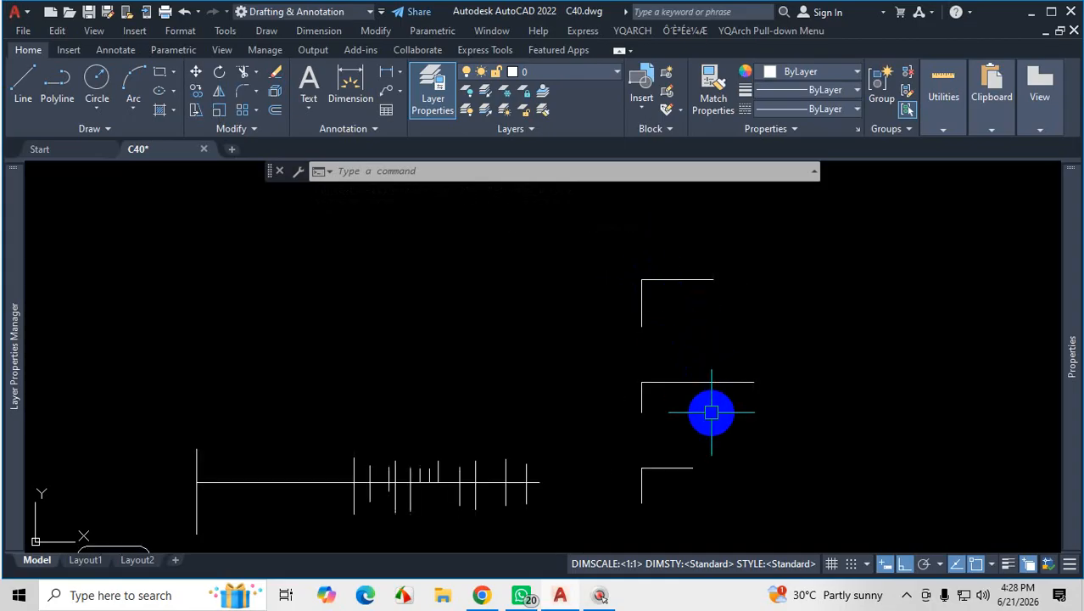
# Undo the corner fillets on all three practice line pairs
pyautogui.hotkey('ctrl', 'z')
pyautogui.hotkey('ctrl', 'z')
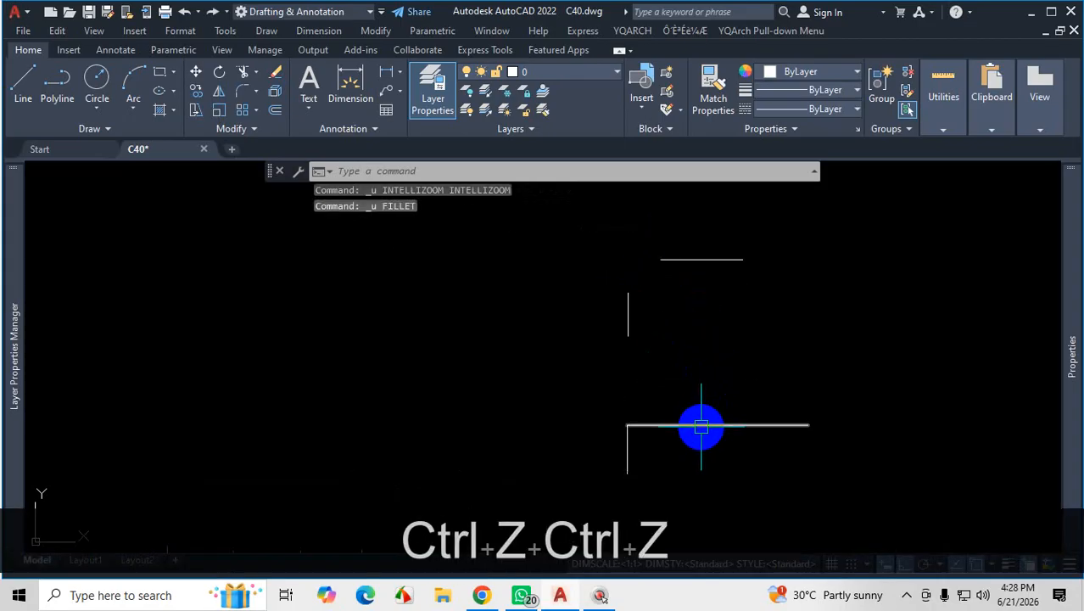
pyautogui.hotkey('ctrl', 'z')
pyautogui.hotkey('ctrl', 'z')
pyautogui.scroll(-3, 692, 428)
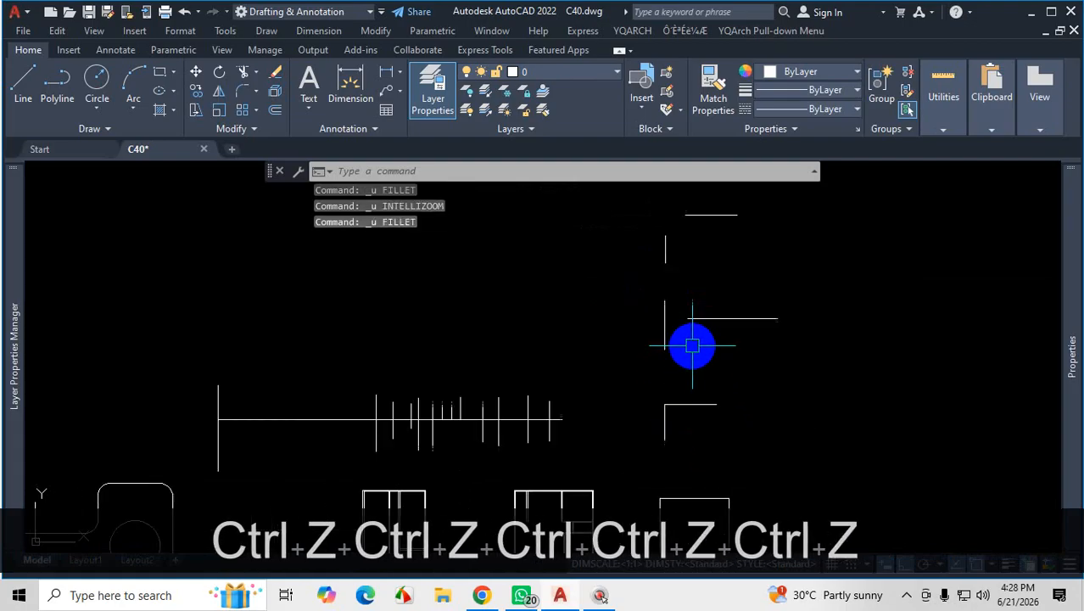
pyautogui.hotkey('ctrl', 'z')
pyautogui.hotkey('ctrl', 'z')
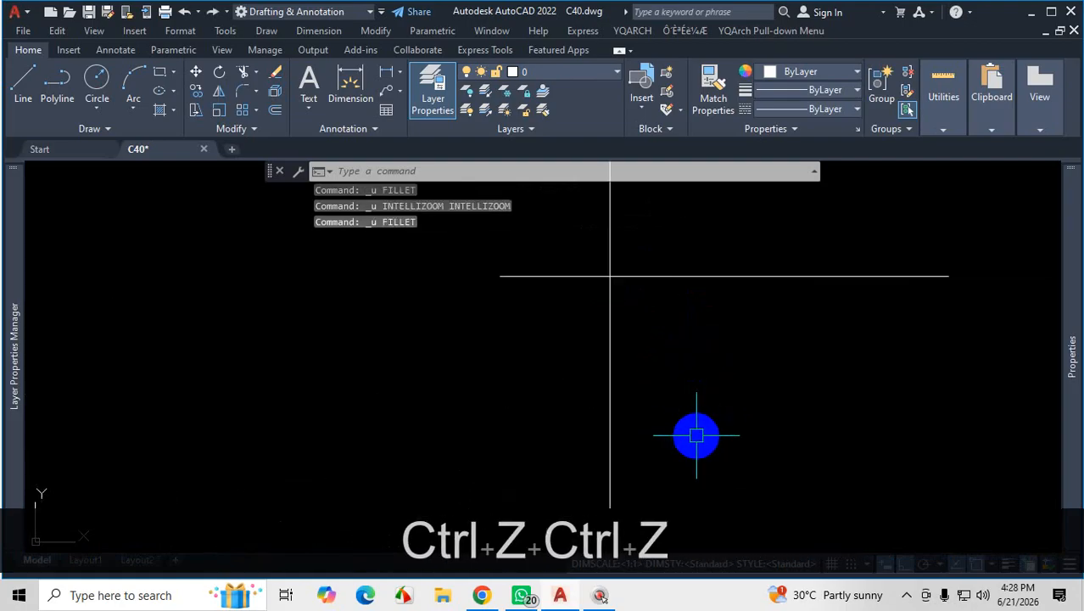
pyautogui.scroll(-3, 698, 414)
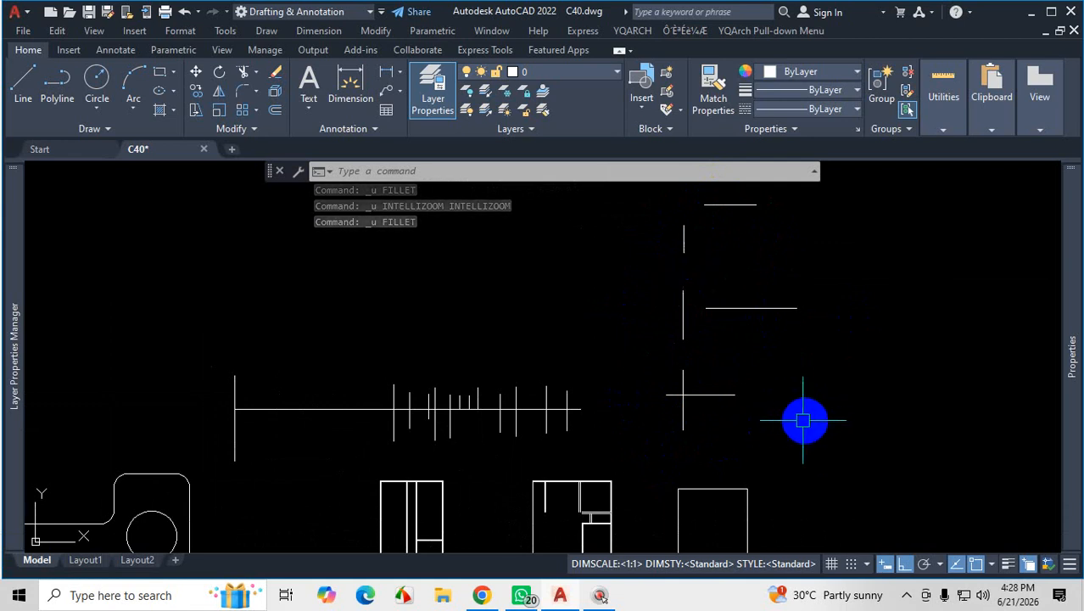
# Fillet only the crossing practice lines into a sharp corner, keeping the horizontal line's right part and the vertical line's lower part
pyautogui.write('F')
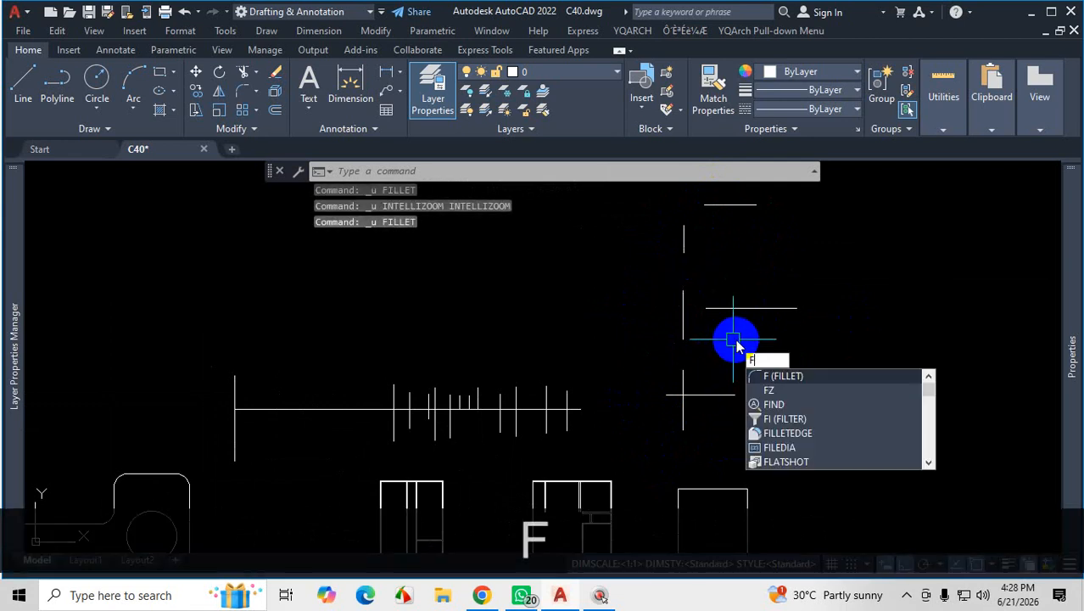
pyautogui.press('Return')
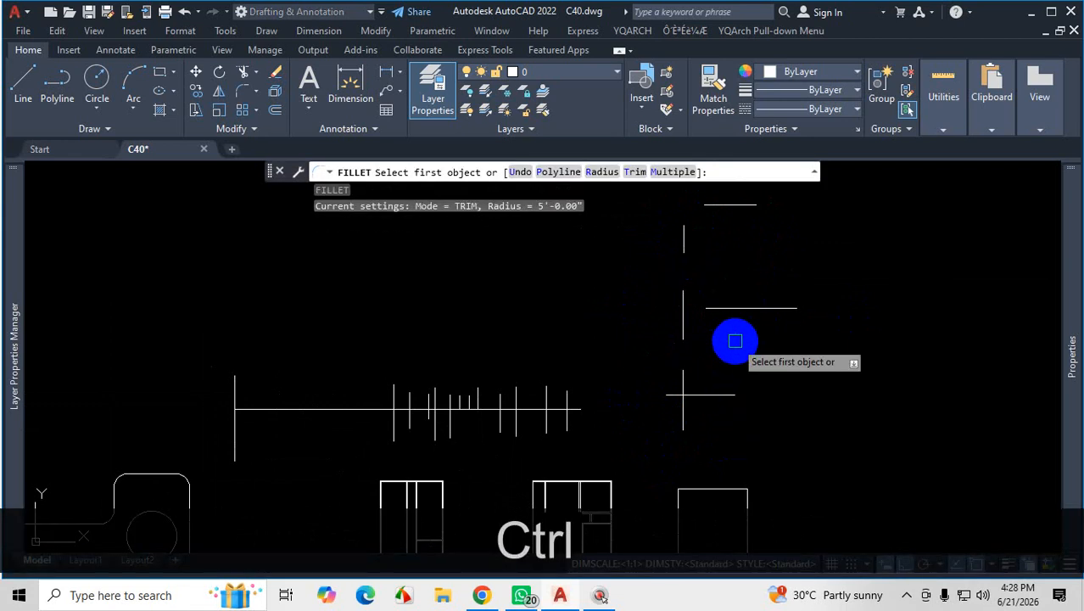
pyautogui.hotkey('ctrl', '1')
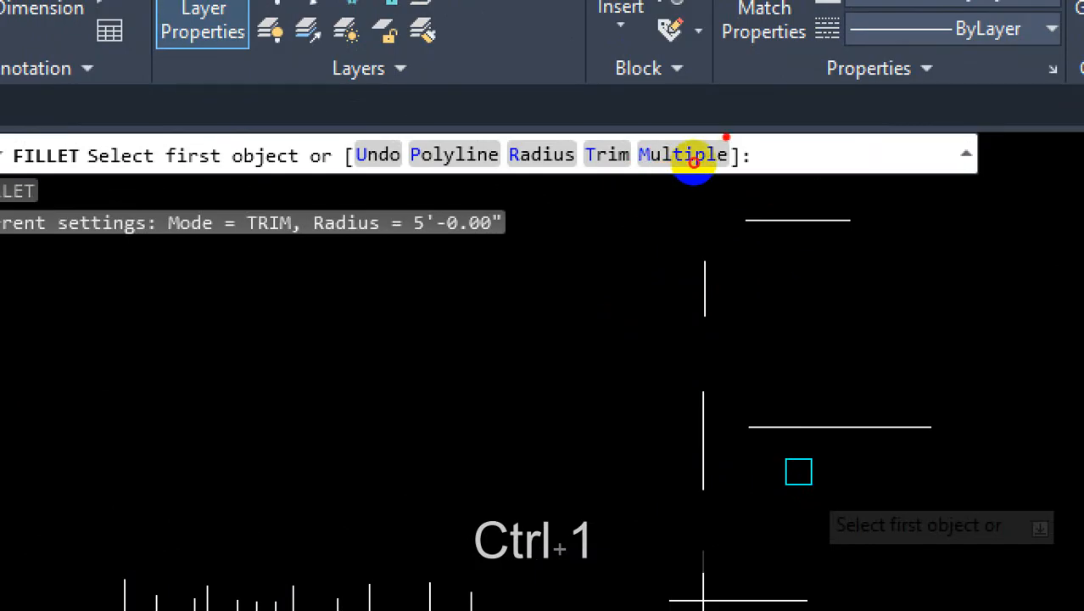
pyautogui.moveTo(694, 166)
pyautogui.mouseDown()
pyautogui.moveTo(726, 135)
pyautogui.moveTo(625, 121)
pyautogui.moveTo(646, 187)
pyautogui.moveTo(755, 151)
pyautogui.moveTo(676, 155)
pyautogui.mouseUp()
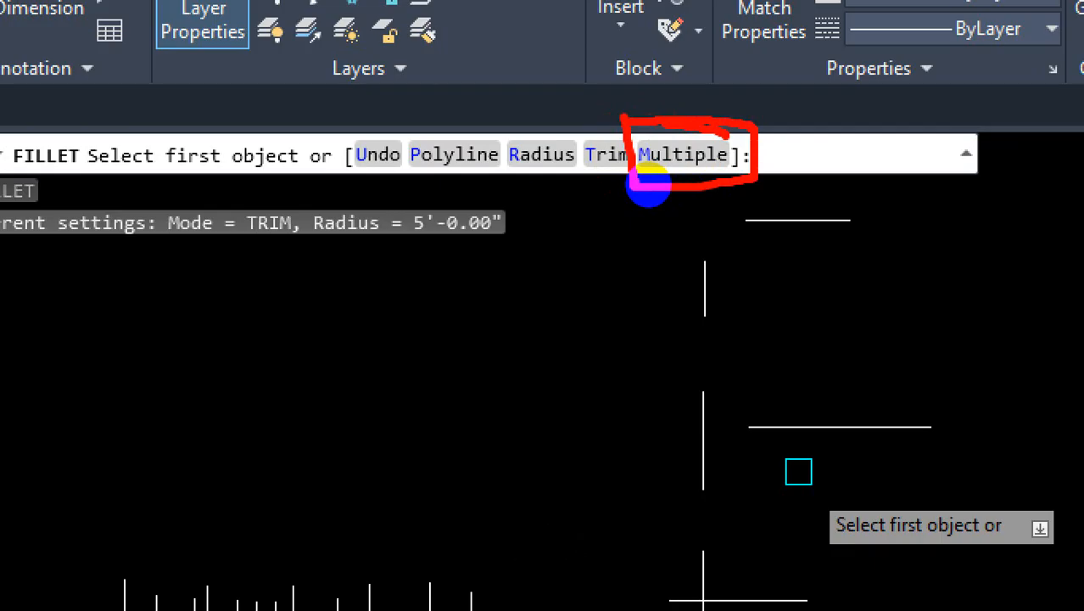
pyautogui.hotkey('ctrl', '1')
pyautogui.press('Escape')
pyautogui.scroll(3, 747, 374)
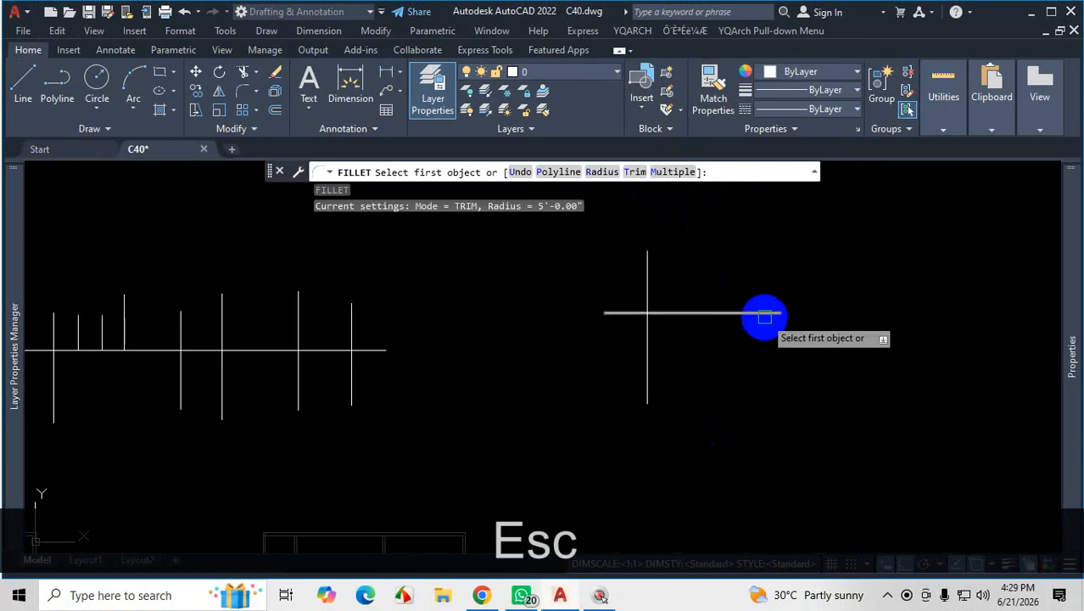
pyautogui.click(765, 316)
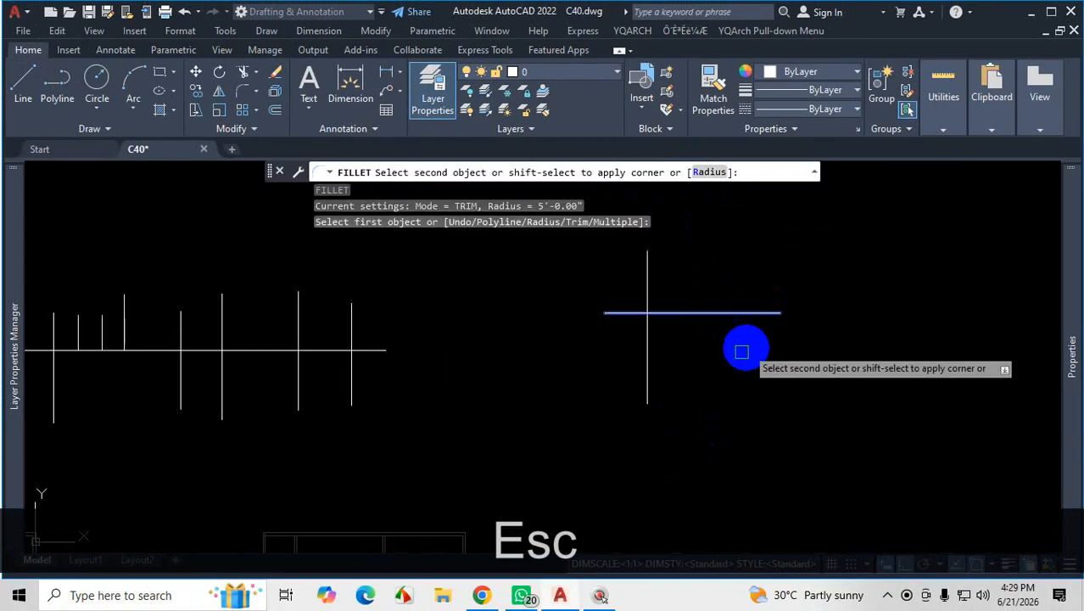
pyautogui.keyDown('shift'); pyautogui.click(651, 373); pyautogui.keyUp('shift')
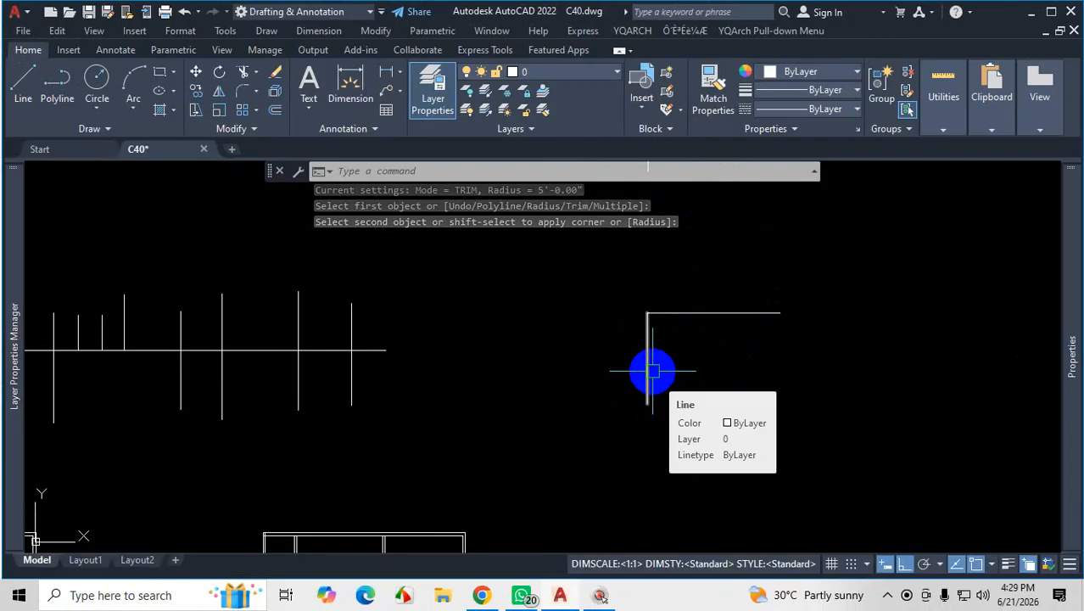
pyautogui.scroll(-2, 644, 463)
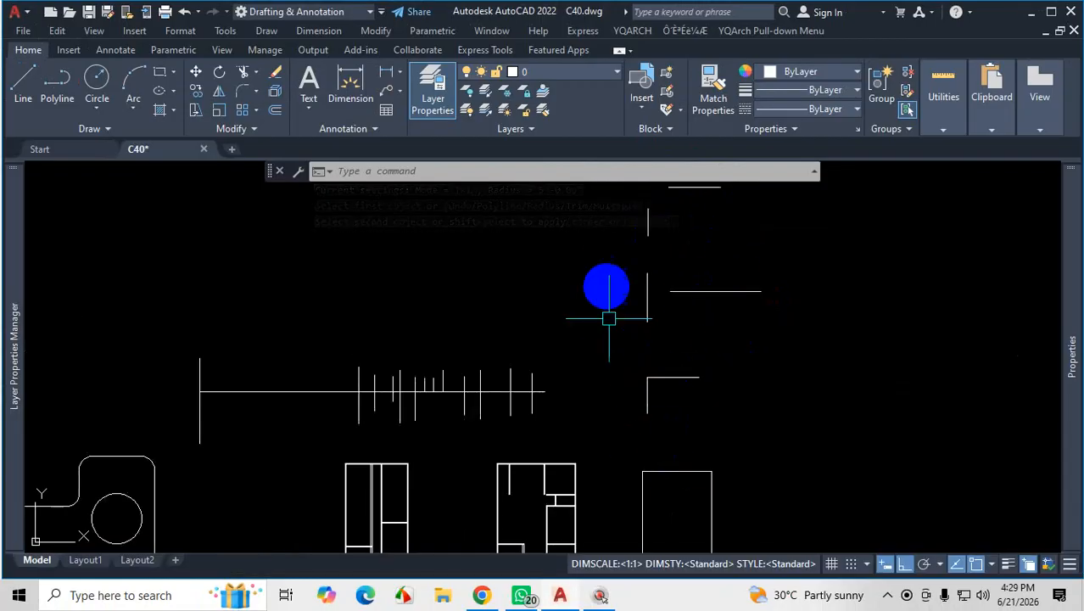
# Undo the last fillet on the crossing practice lines
pyautogui.press('Escape')
pyautogui.hotkey('ctrl', 'z')
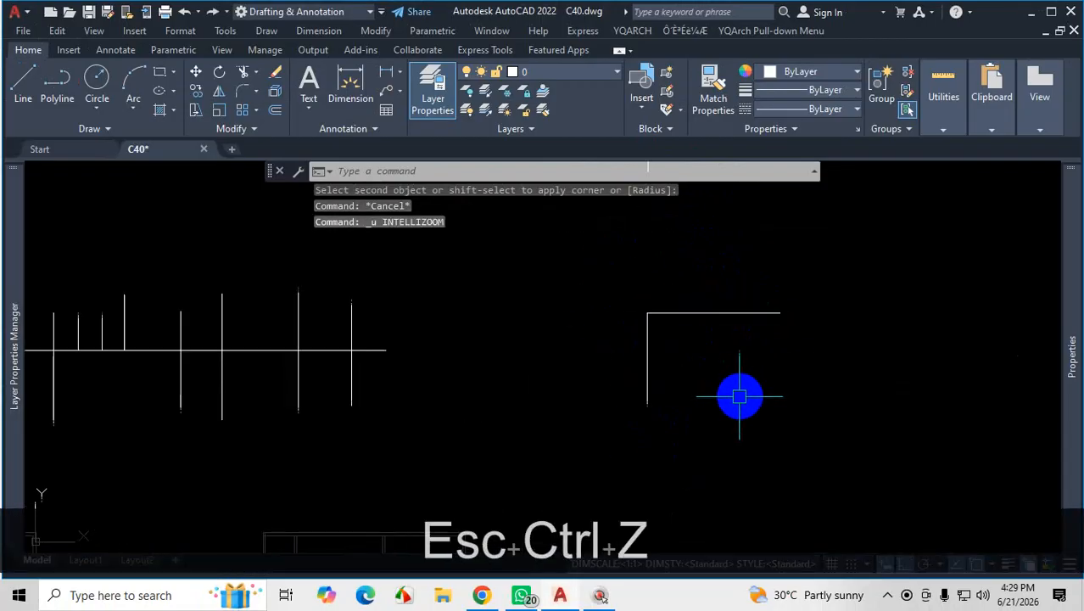
pyautogui.hotkey('ctrl', 'z')
# Fillet the crossing practice lines into a sharp square corner using the Multiple option, keeping the right and lower parts
pyautogui.write('f')
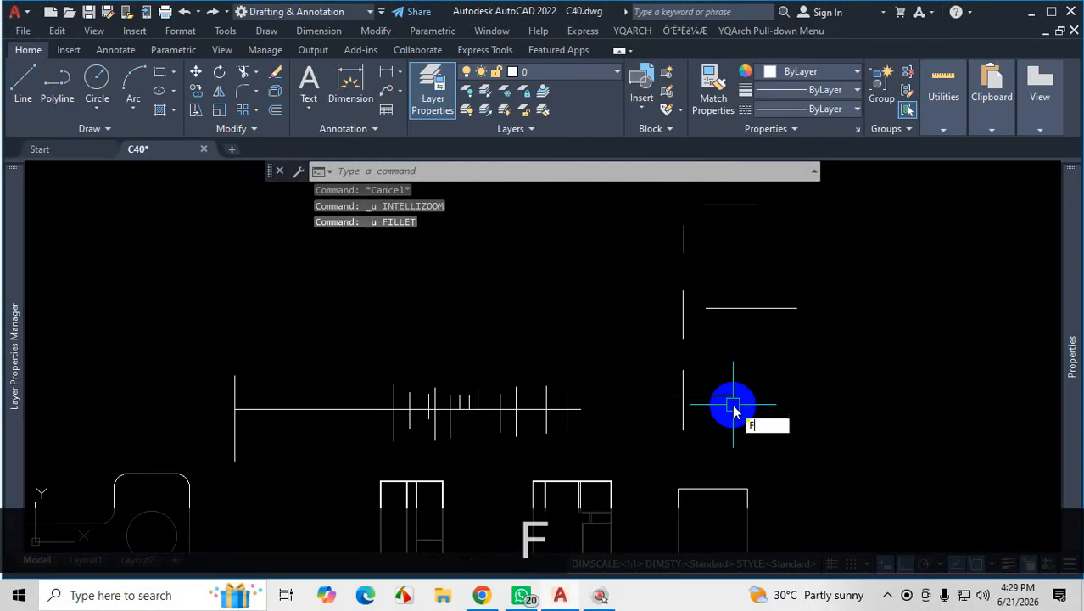
pyautogui.press('Return')
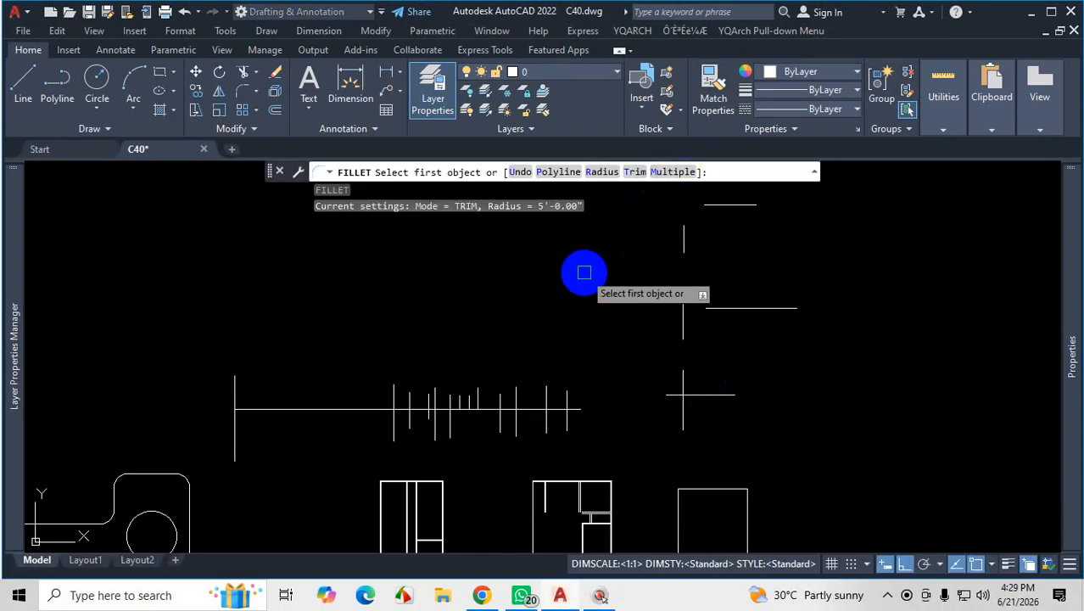
pyautogui.write('M')
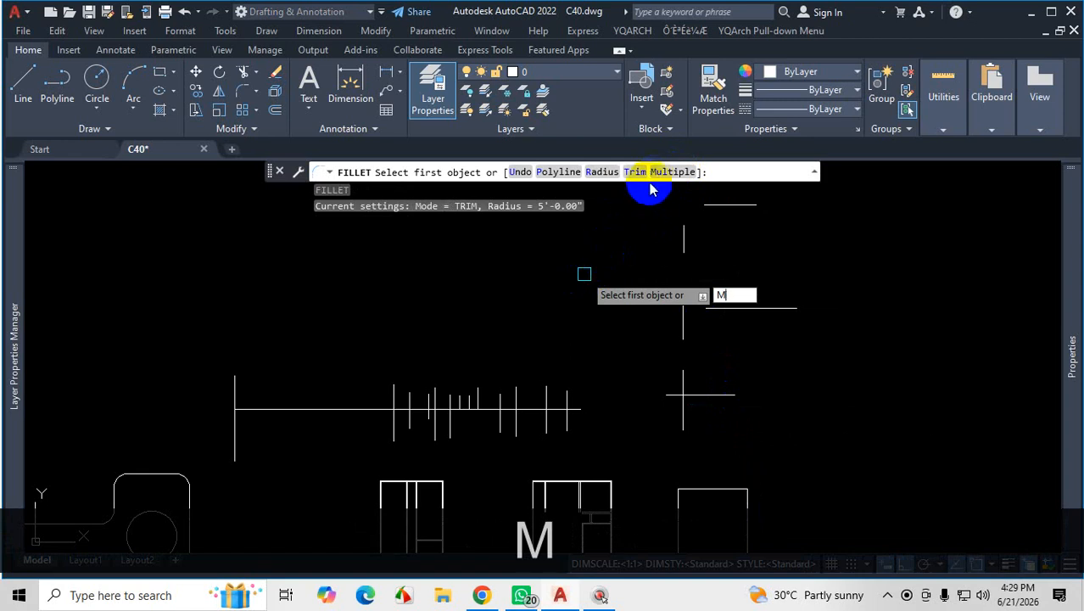
pyautogui.press('Return')
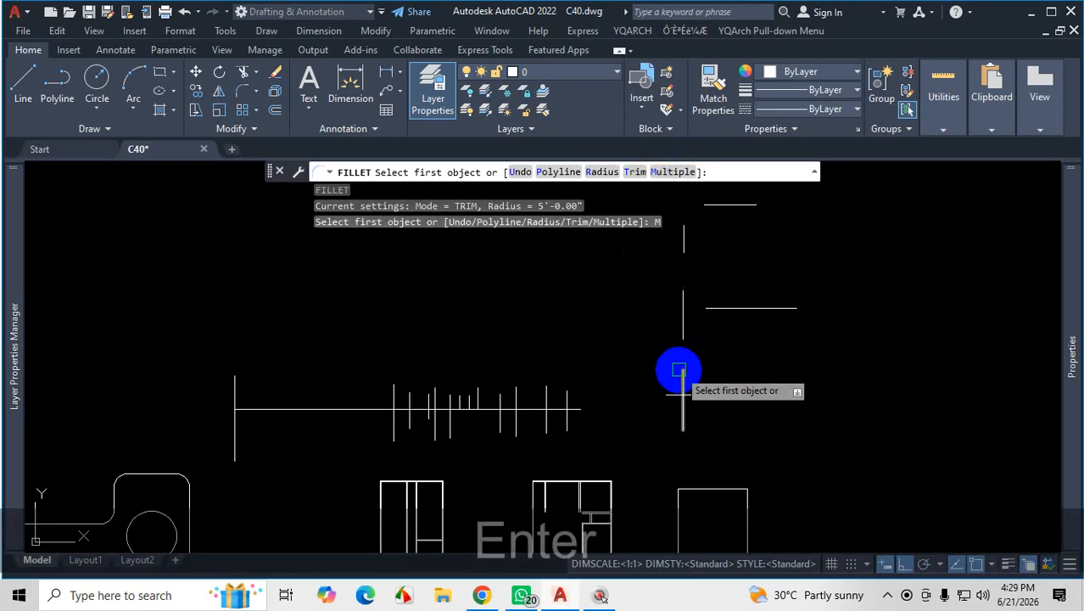
pyautogui.scroll(3, 694, 420)
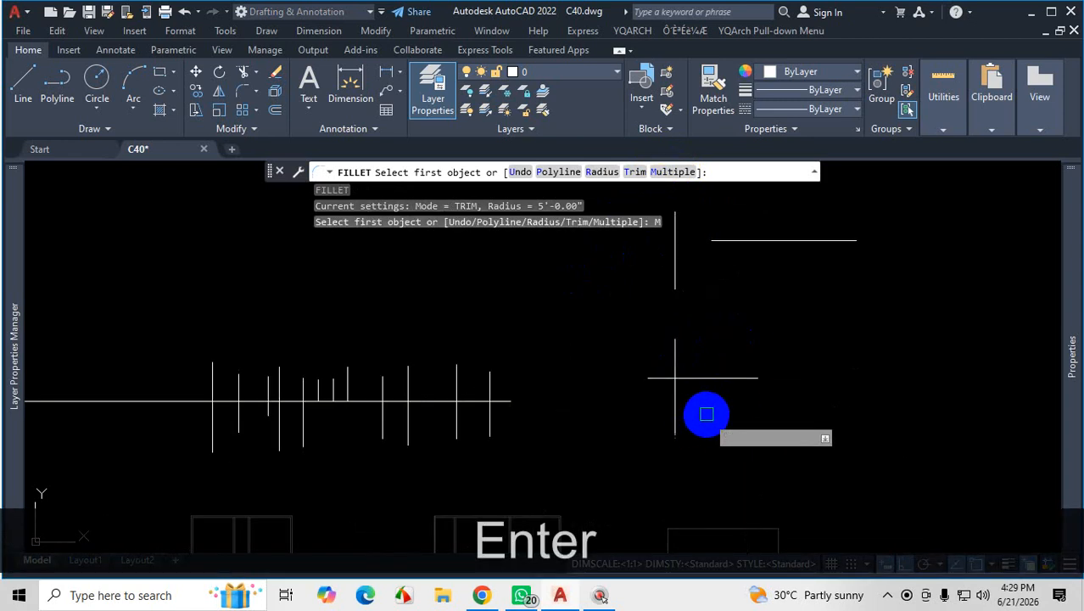
pyautogui.click(746, 358)
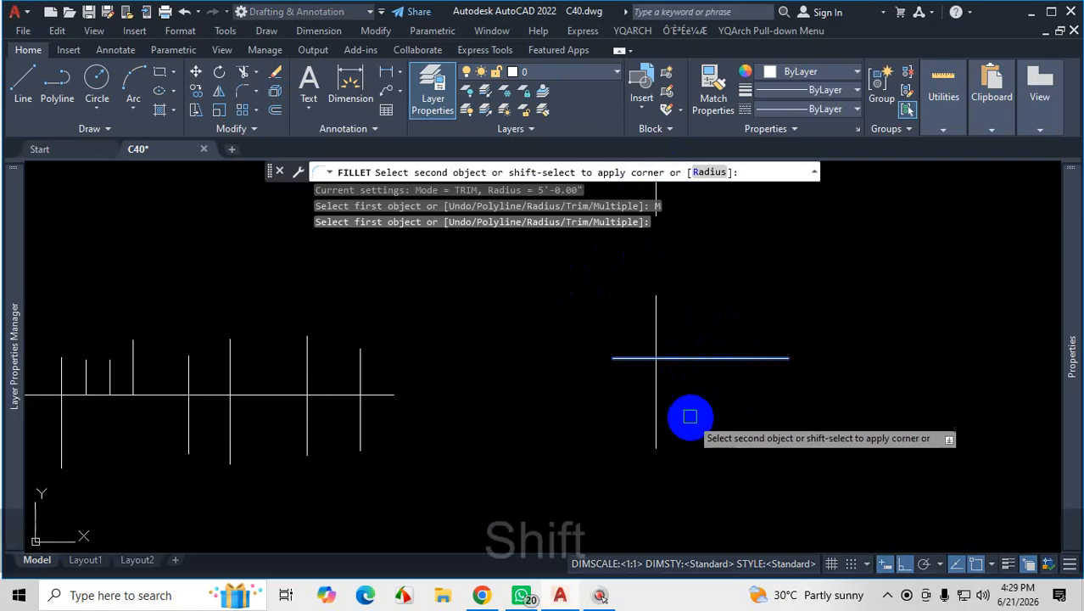
pyautogui.keyDown('shift'); pyautogui.click(657, 395); pyautogui.keyUp('shift')
# Continue the multiple Fillet to join the middle and uppermost practice line pairs into sharp corners, and end the command
pyautogui.click(750, 371)
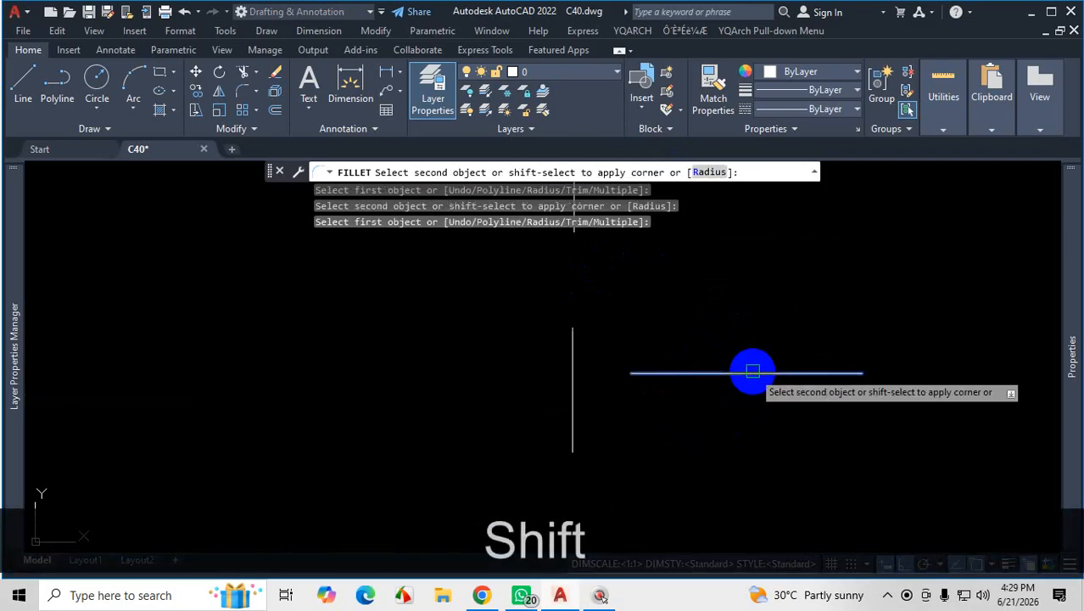
pyautogui.keyDown('shift'); pyautogui.click(574, 424); pyautogui.keyUp('shift')
pyautogui.scroll(-2, 673, 387)
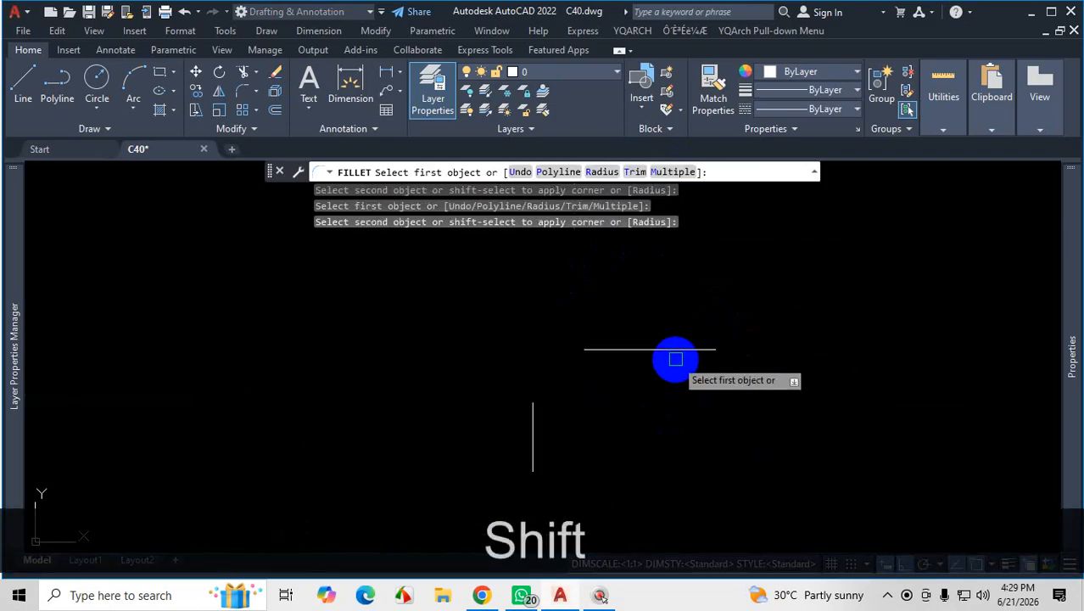
pyautogui.click(676, 350)
pyautogui.keyDown('shift'); pyautogui.click(535, 436); pyautogui.keyUp('shift')
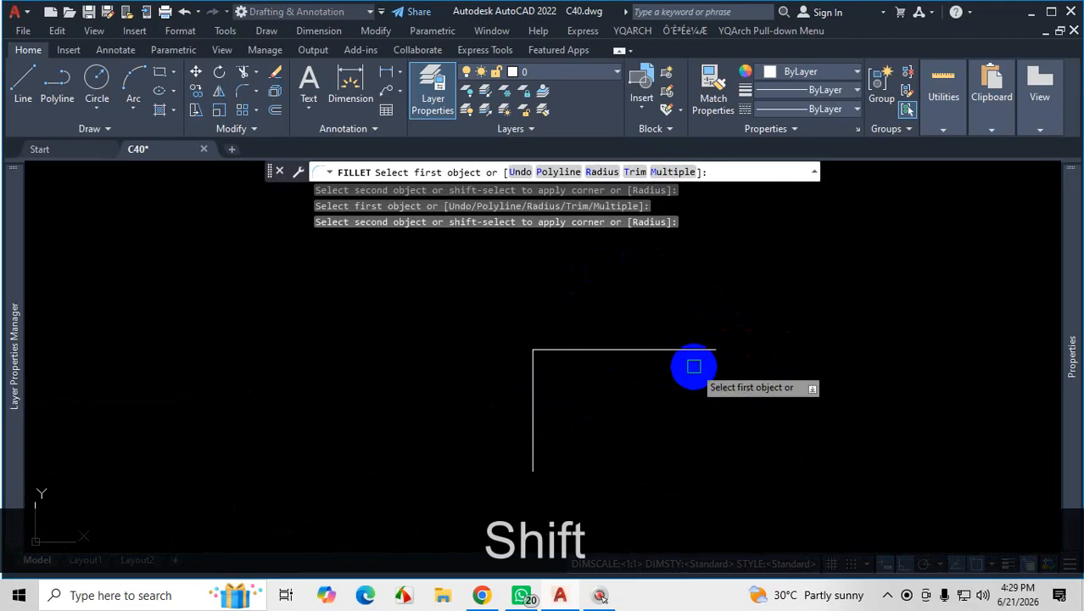
pyautogui.scroll(-10, 692, 314)
pyautogui.scroll(4, 697, 349)
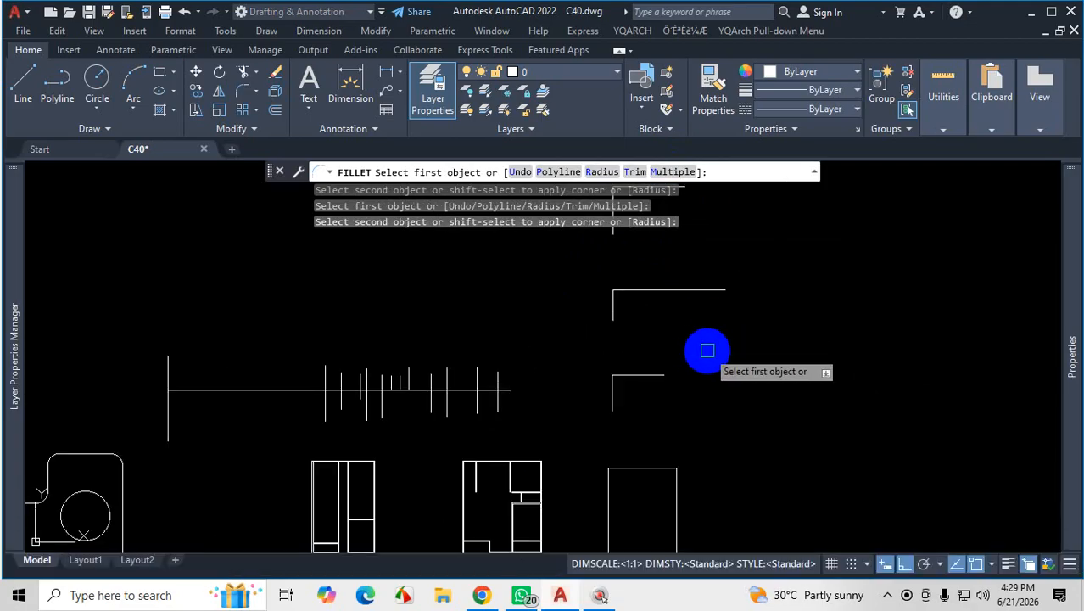
pyautogui.press('Escape')
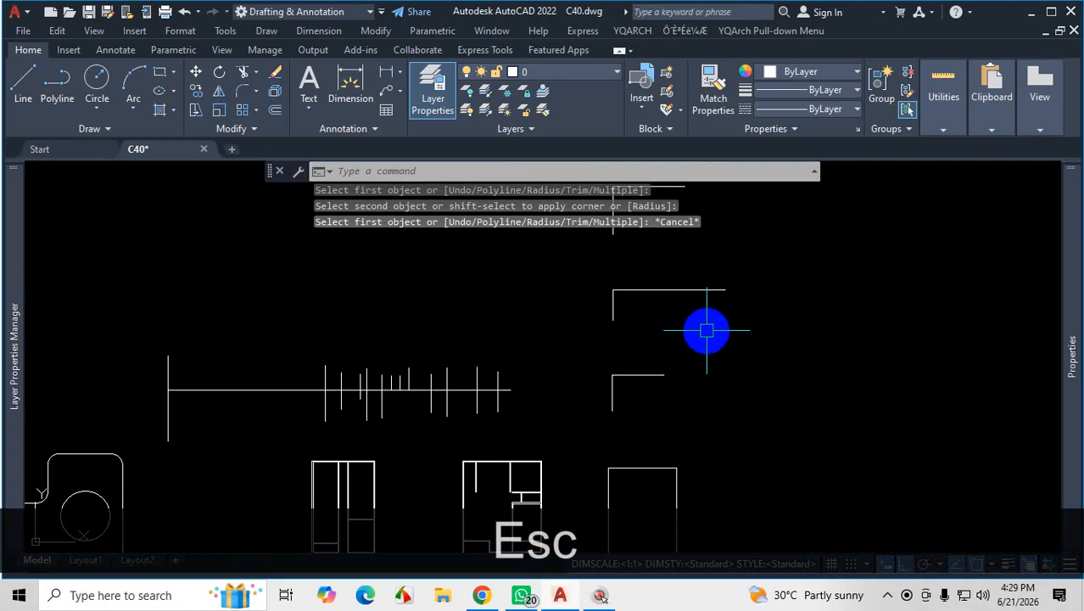
# Examine the unconnected wall ends in the apartment floor plan, between the upper vertical wall and the horizontal wall beside it
pyautogui.scroll(-5, 758, 386)
pyautogui.scroll(3, 720, 325)
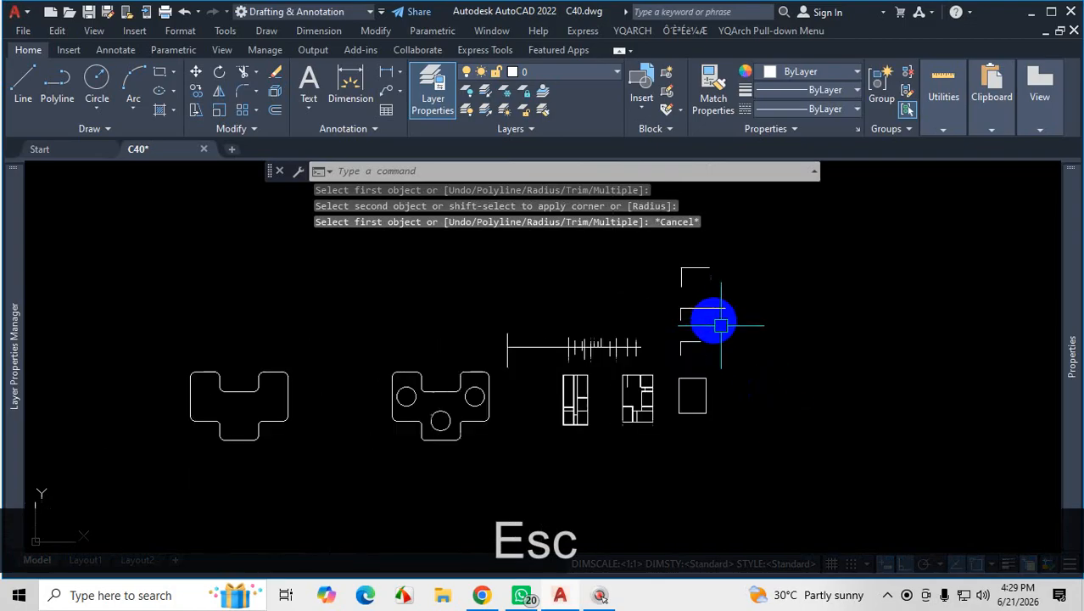
pyautogui.click(887, 594)
pyautogui.press('Escape')
pyautogui.scroll(5, 641, 406)
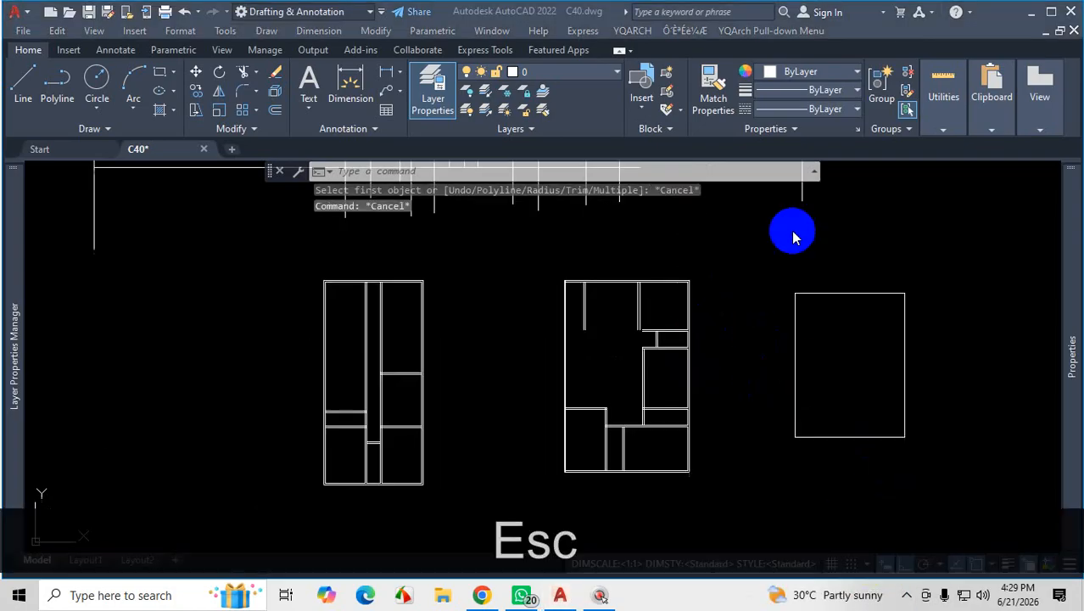
pyautogui.scroll(4, 650, 335)
pyautogui.scroll(3, 662, 340)
pyautogui.scroll(-1, 709, 295)
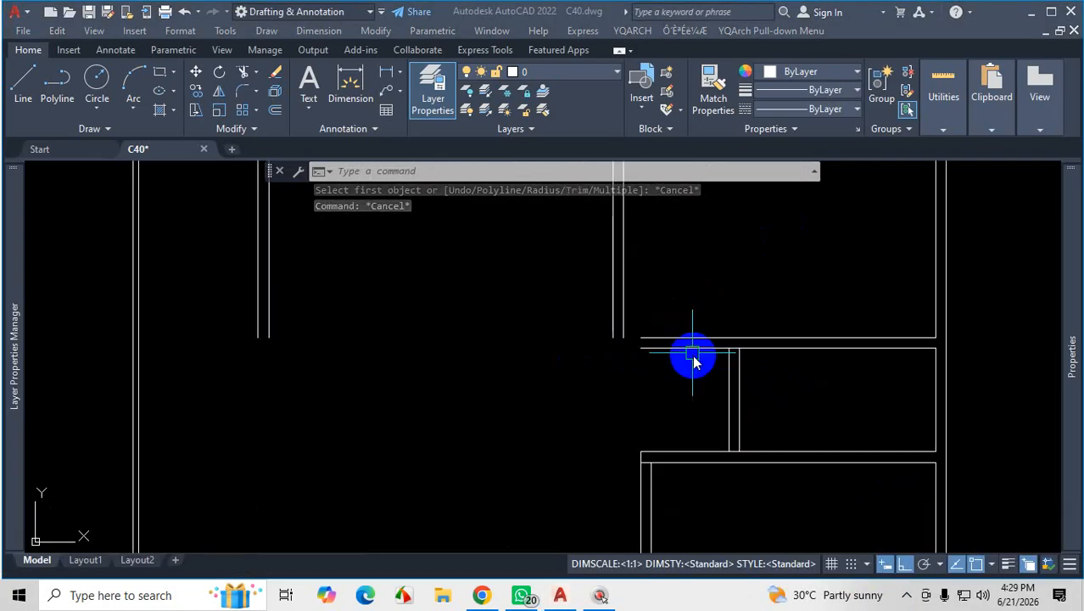
pyautogui.hotkey('ctrl', '1')
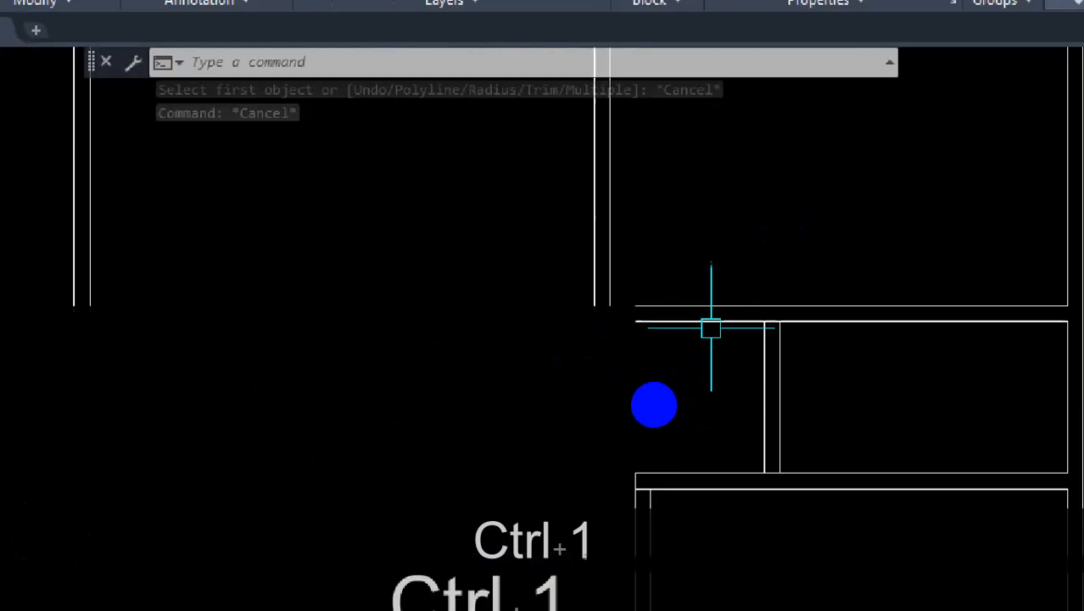
pyautogui.moveTo(628, 315)
pyautogui.mouseDown()
pyautogui.moveTo(627, 341)
pyautogui.moveTo(647, 341)
pyautogui.mouseUp()
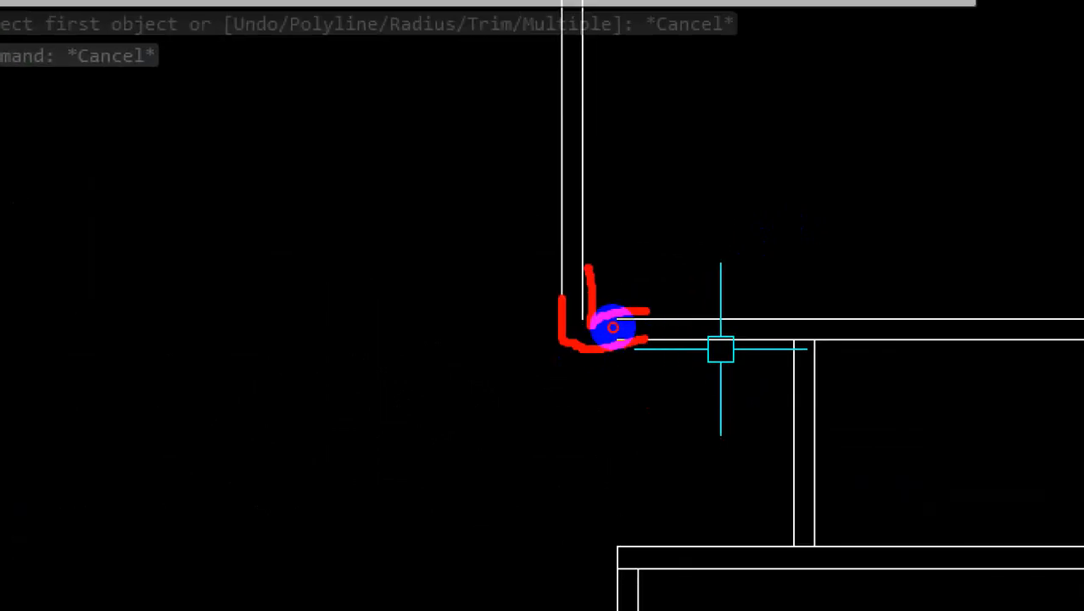
pyautogui.hotkey('ctrl', '1')
pyautogui.press('Escape')
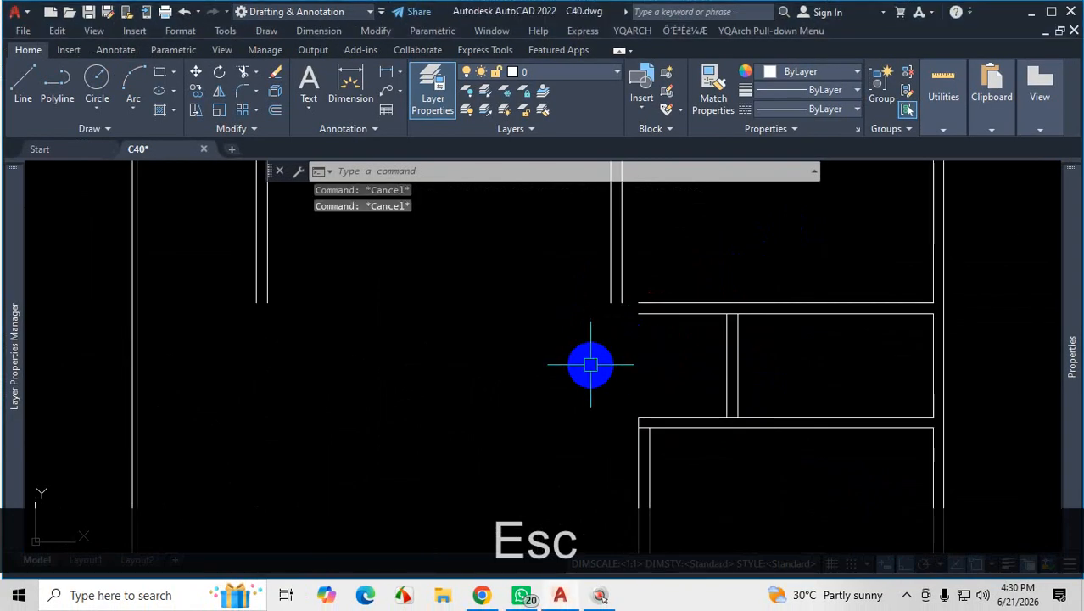
# Fillet the inner and outer line pairs of the upper vertical wall and adjacent horizontal wall into sharp corners, using the Multiple option
pyautogui.write('f')
pyautogui.press('Return')
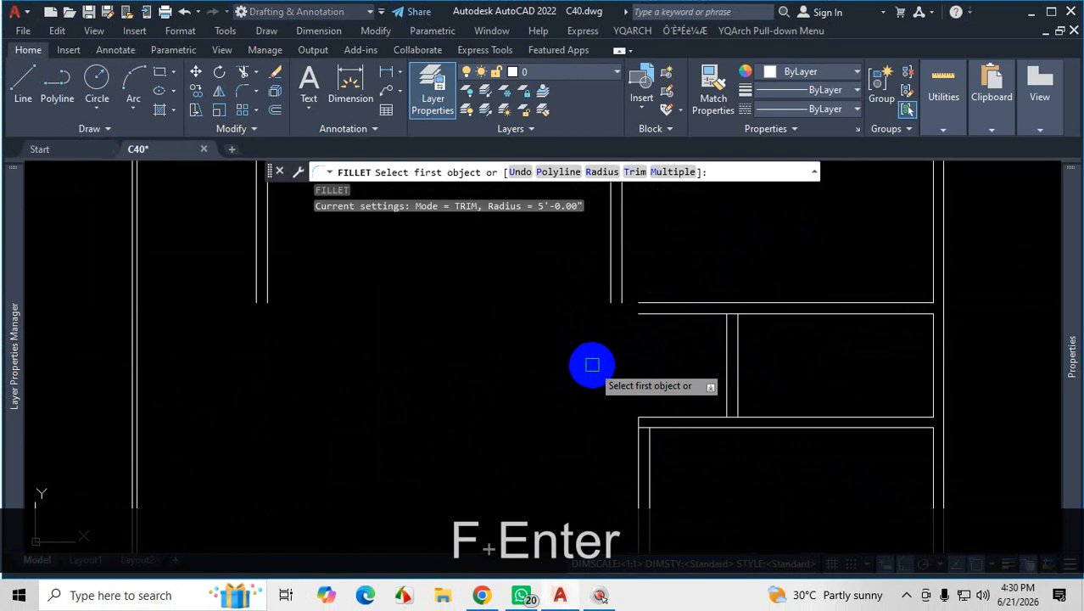
pyautogui.press('Return')
pyautogui.scroll(3, 661, 269)
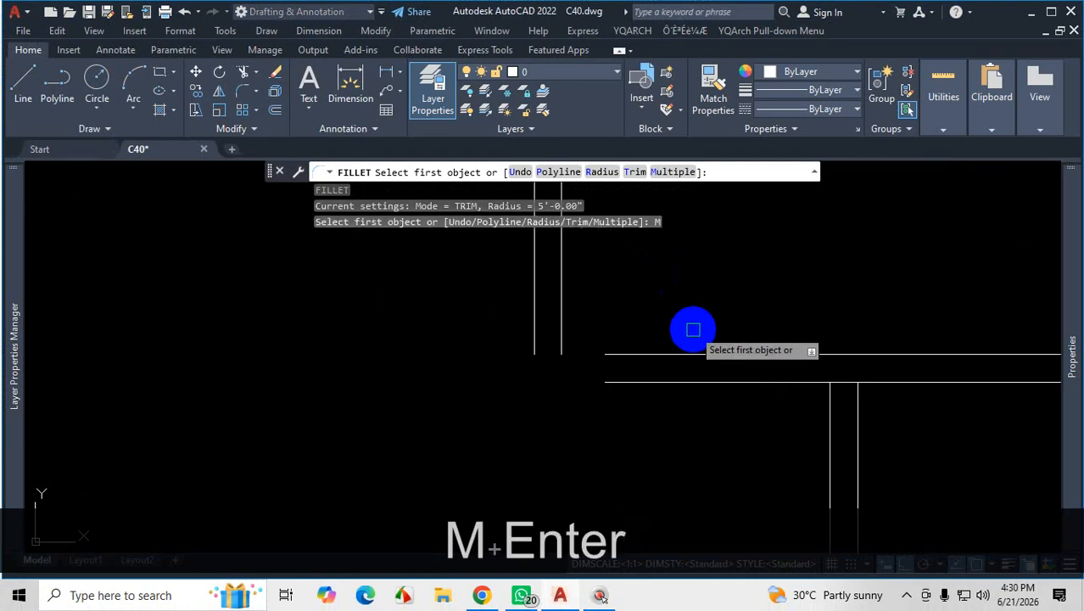
pyautogui.click(721, 352)
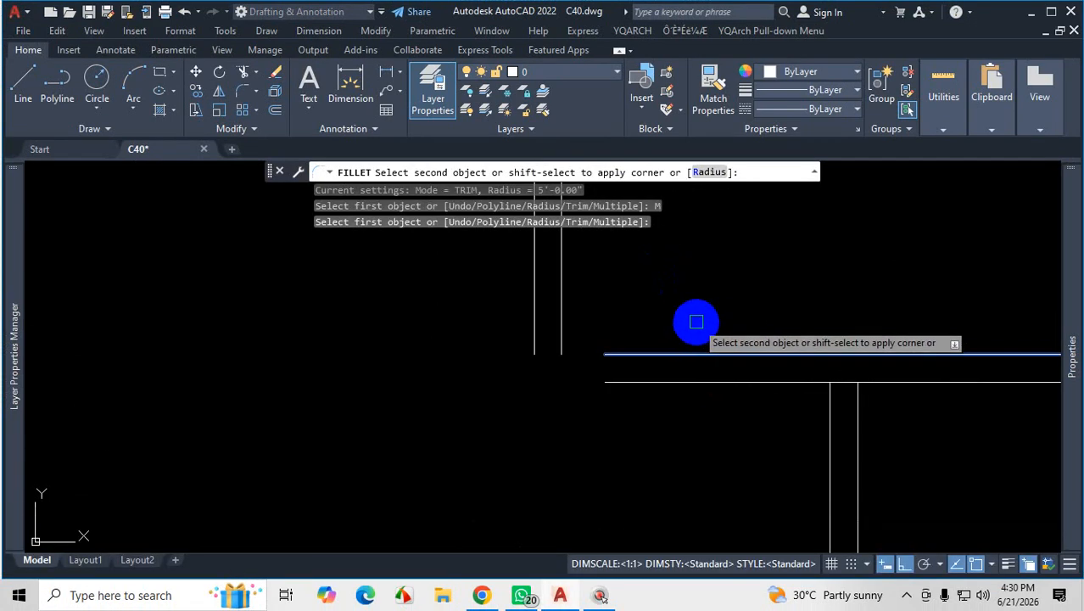
pyautogui.keyDown('shift'); pyautogui.click(566, 293); pyautogui.keyUp('shift')
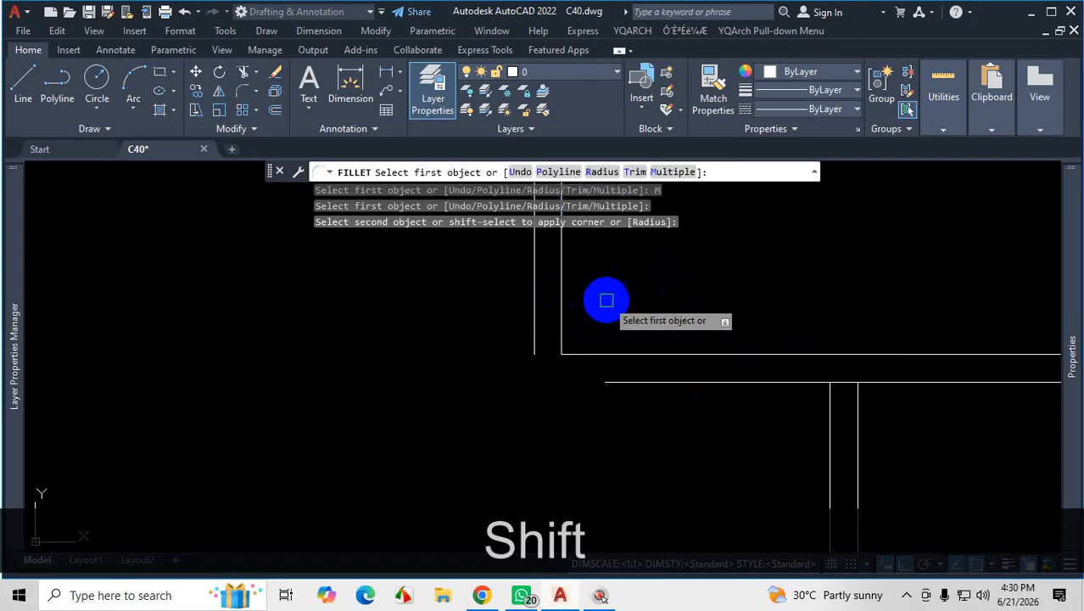
pyautogui.click(536, 302)
pyautogui.scroll(-3, 528, 348)
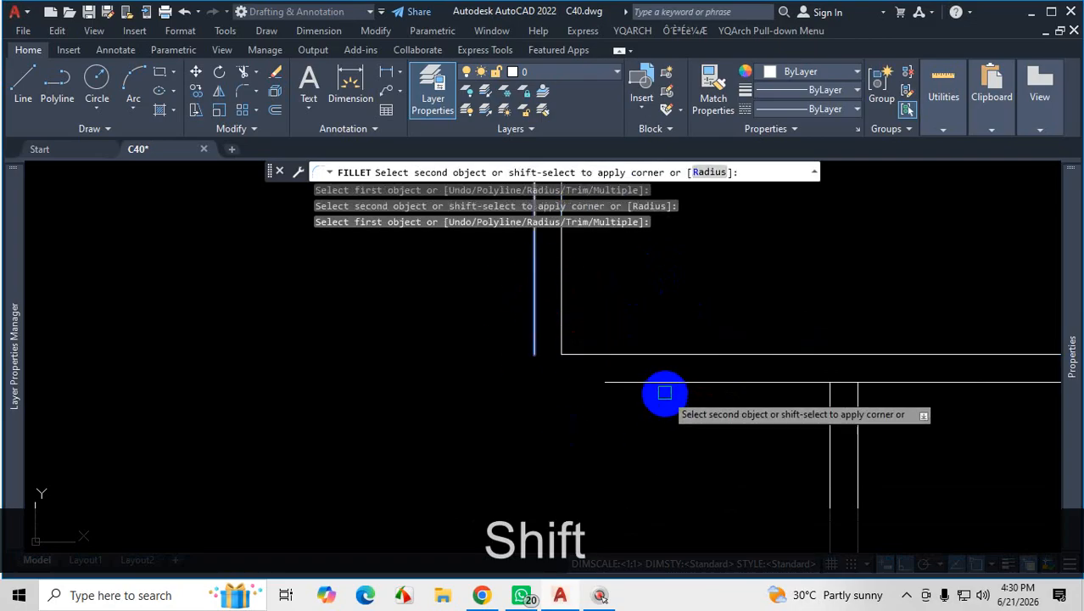
pyautogui.keyDown('shift'); pyautogui.click(655, 373); pyautogui.keyUp('shift')
pyautogui.scroll(-4, 638, 352)
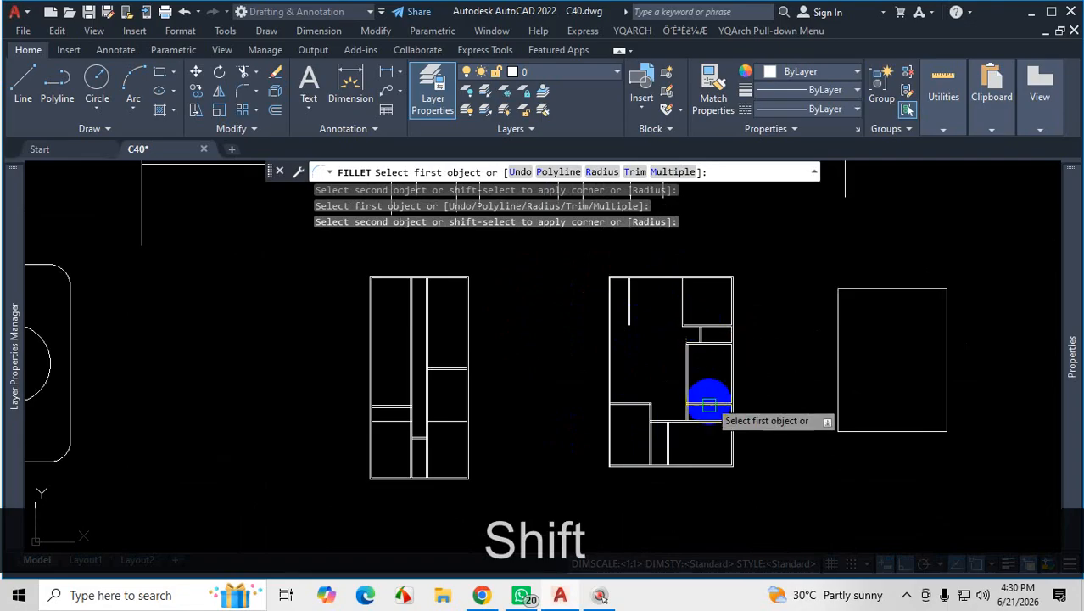
# Examine the wall layouts of the two neighbouring floor plans and end the Fillet command
pyautogui.scroll(2, 629, 343)
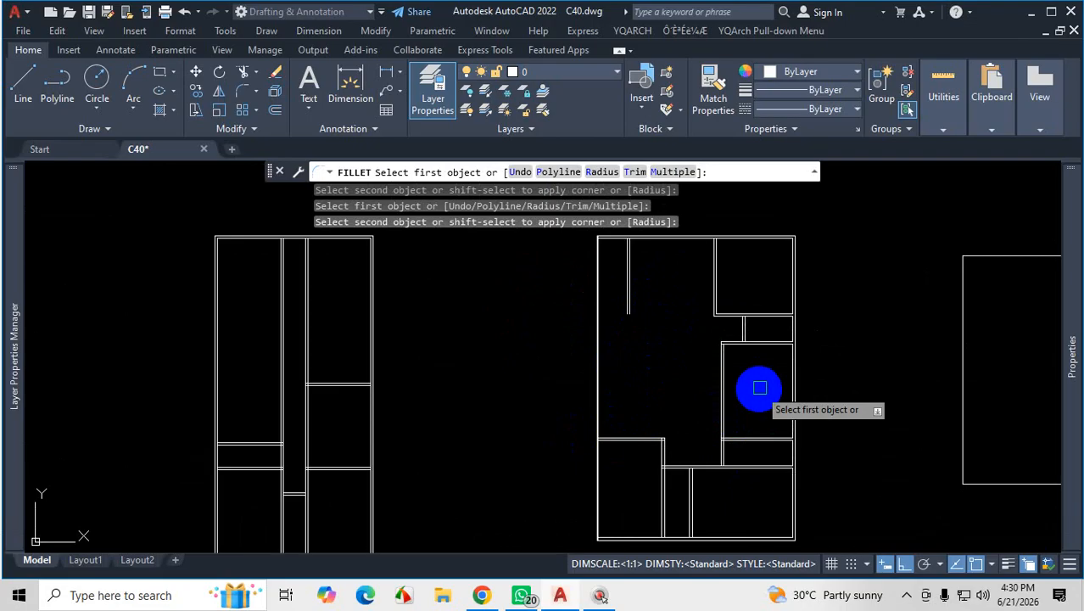
pyautogui.scroll(3, 731, 358)
pyautogui.scroll(-6, 728, 320)
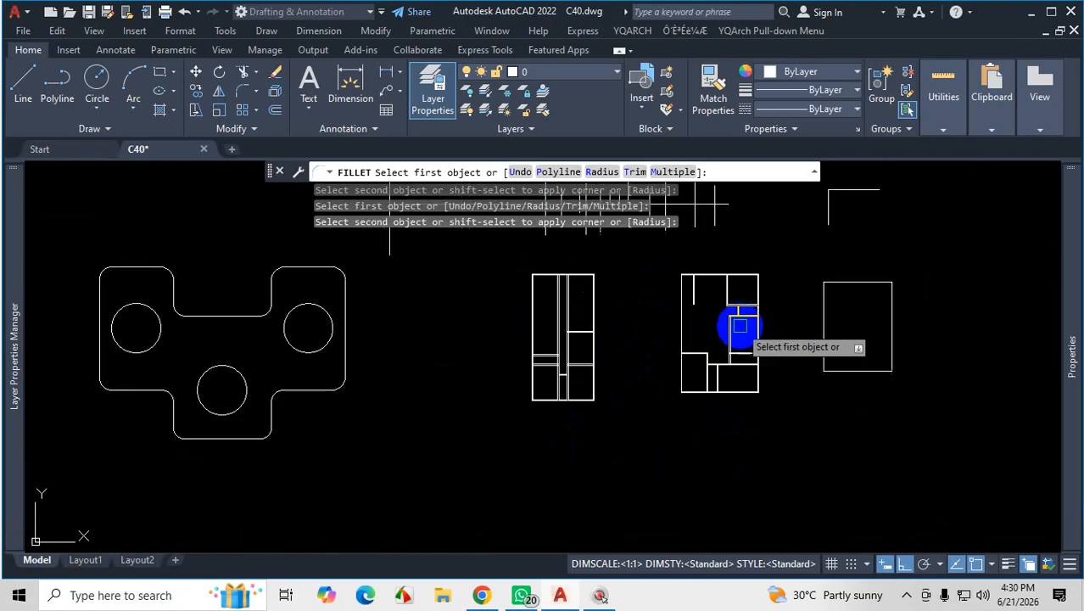
pyautogui.scroll(3, 739, 324)
pyautogui.scroll(-3, 738, 331)
pyautogui.scroll(4, 719, 390)
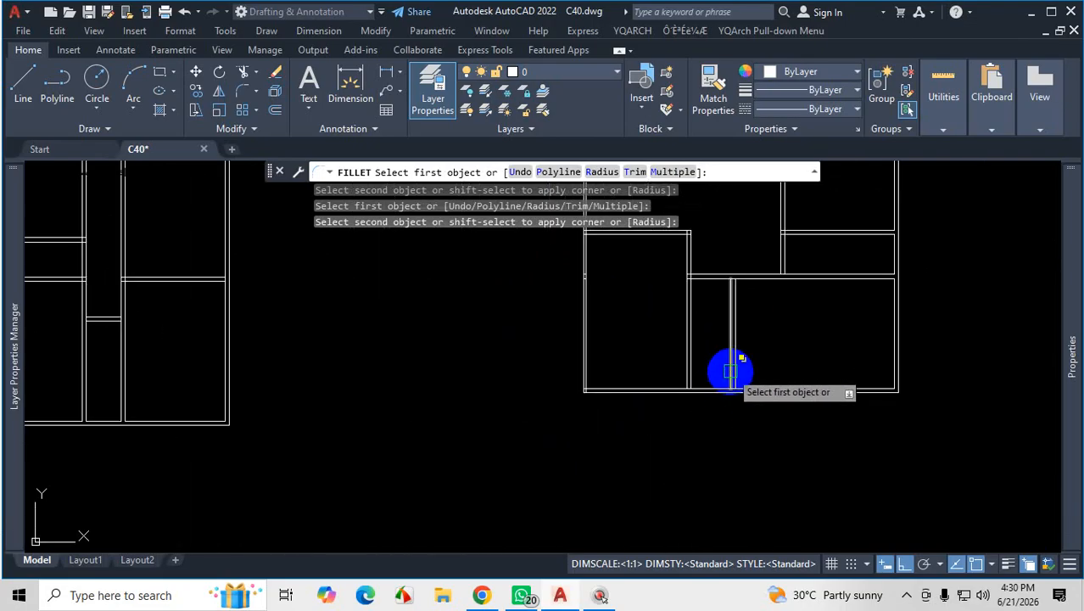
pyautogui.scroll(-4, 734, 369)
pyautogui.scroll(5, 738, 363)
pyautogui.scroll(-5, 746, 300)
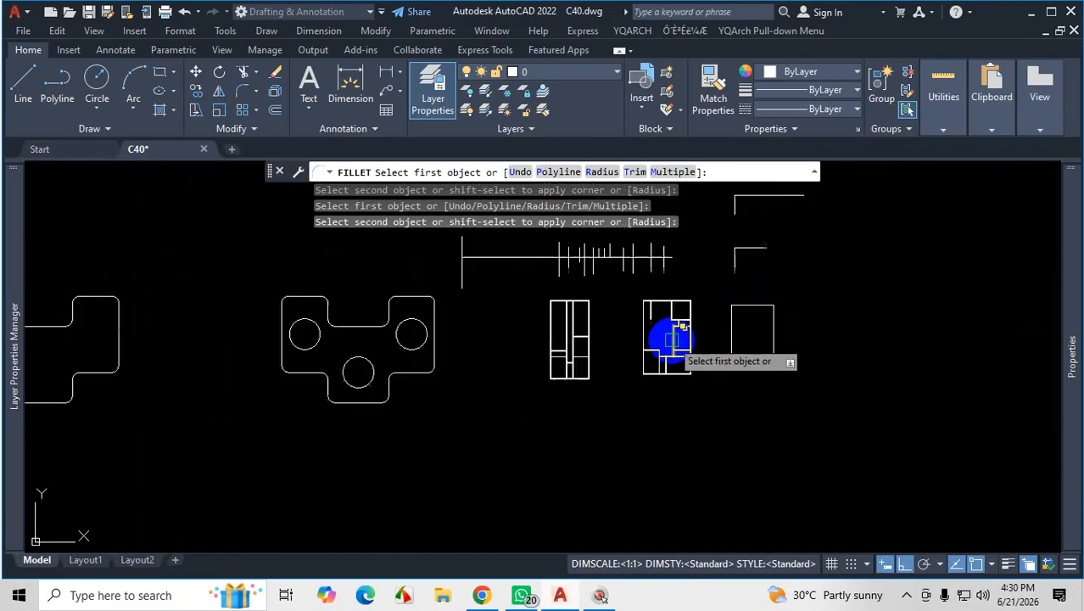
pyautogui.scroll(4, 585, 352)
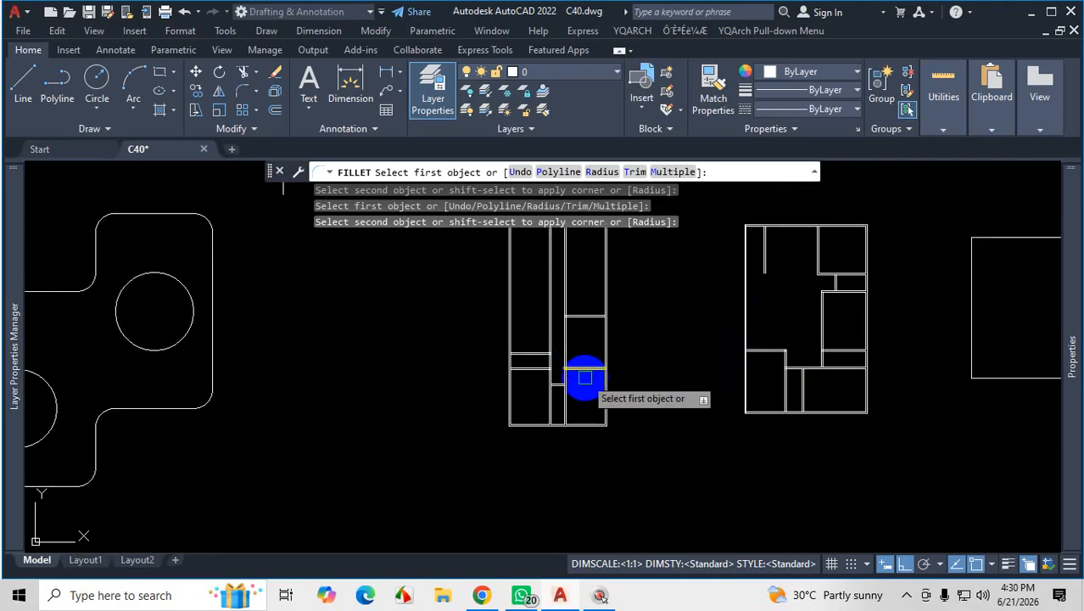
pyautogui.scroll(-4, 603, 388)
pyautogui.scroll(2, 586, 374)
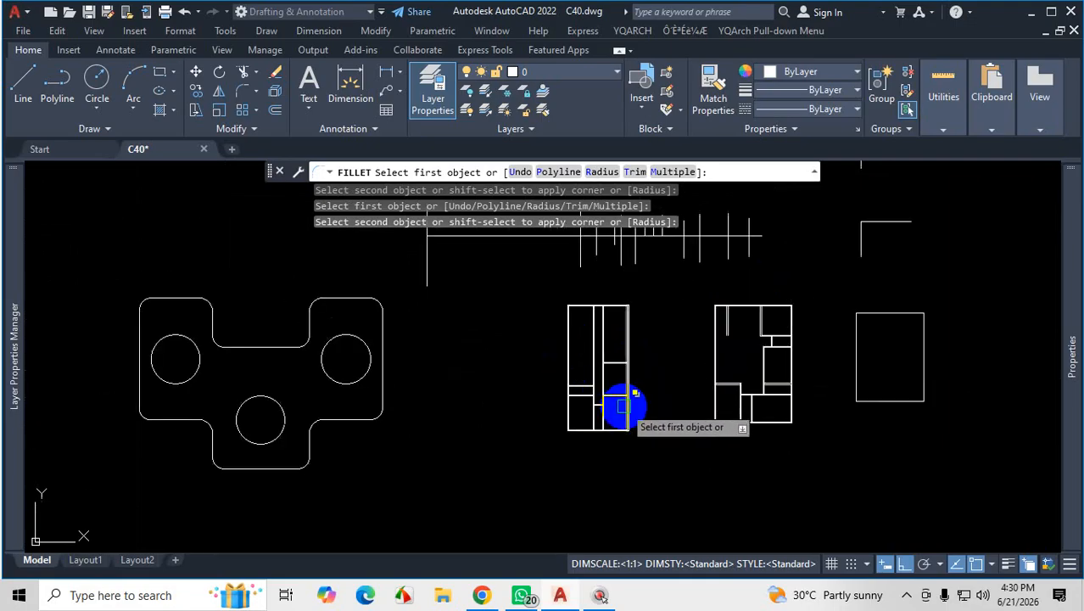
pyautogui.scroll(4, 617, 380)
pyautogui.scroll(-2, 604, 339)
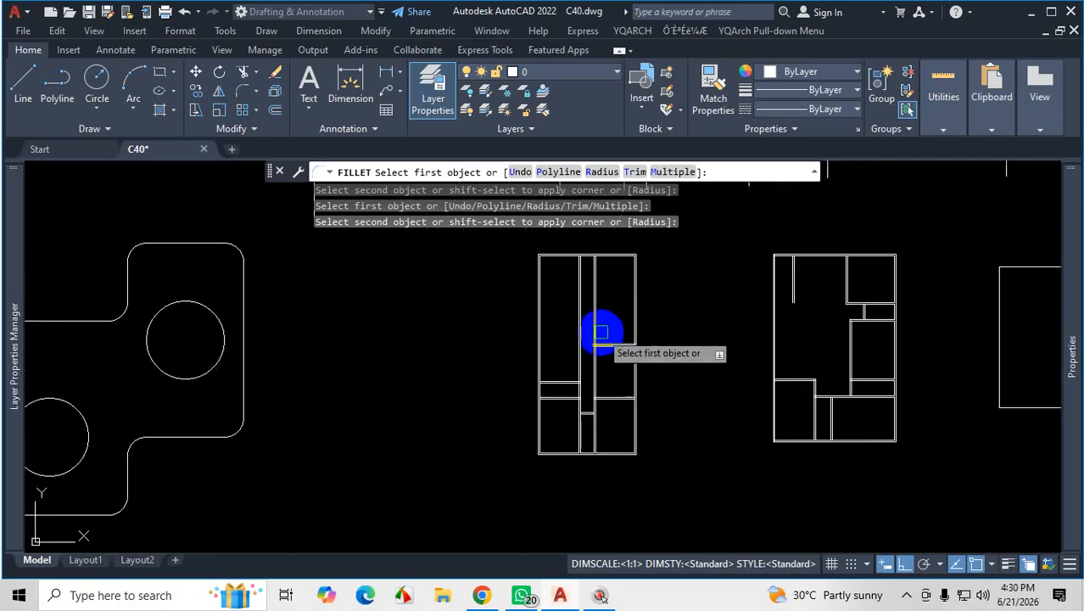
pyautogui.scroll(2, 602, 335)
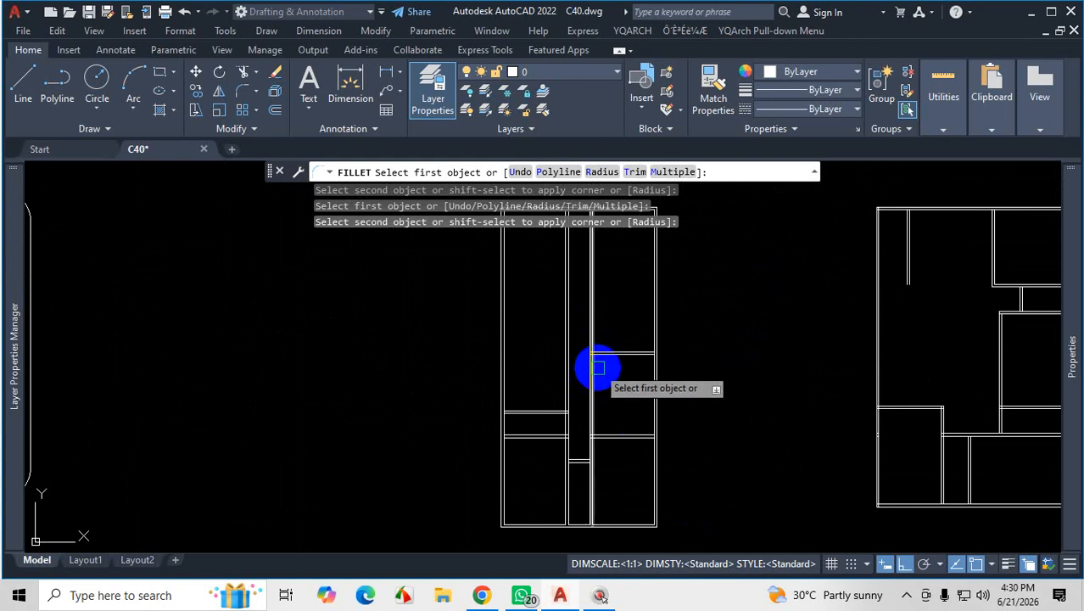
pyautogui.press('Escape')
pyautogui.scroll(-3, 617, 373)
pyautogui.scroll(3, 613, 369)
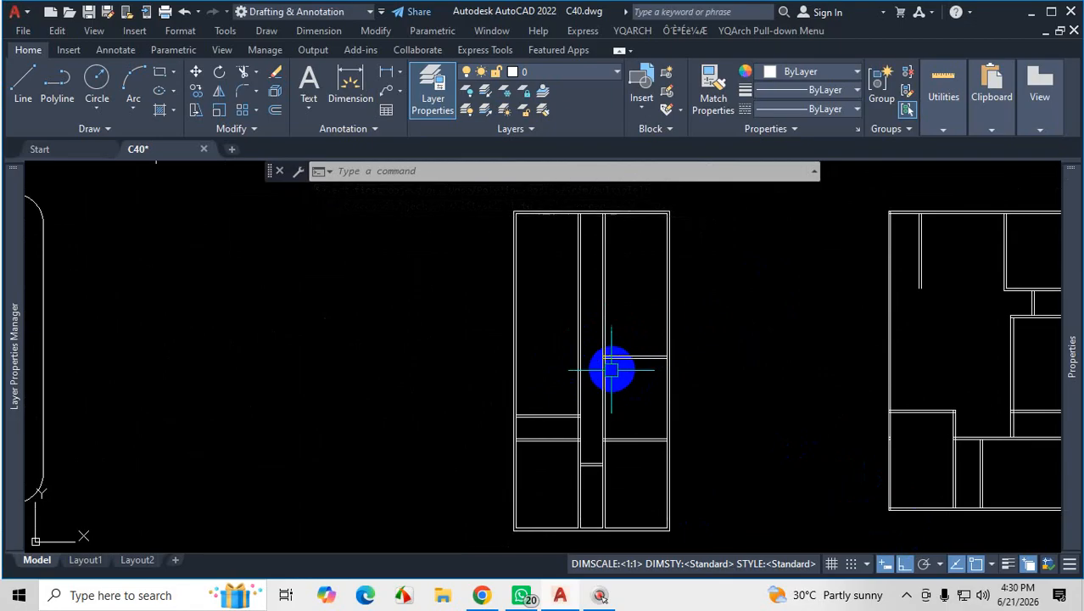
# Switch to WhatsApp, open PLAN-6.pdf from the group chat, and examine how its interior walls meet around the central passage
pyautogui.click(523, 595)
pyautogui.scroll(15, 895, 420)
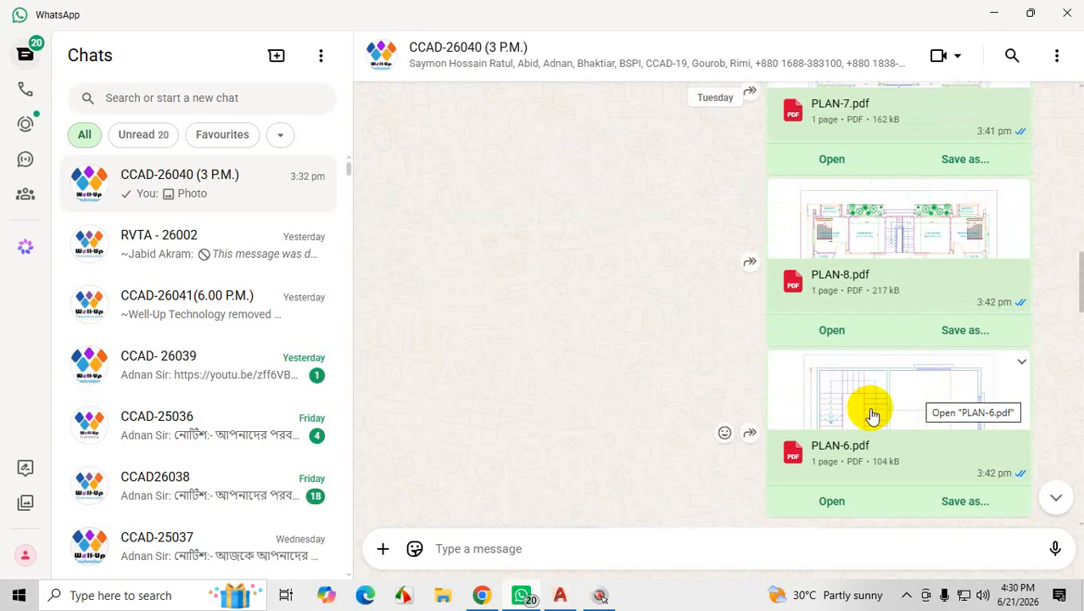
pyautogui.scroll(1, 878, 411)
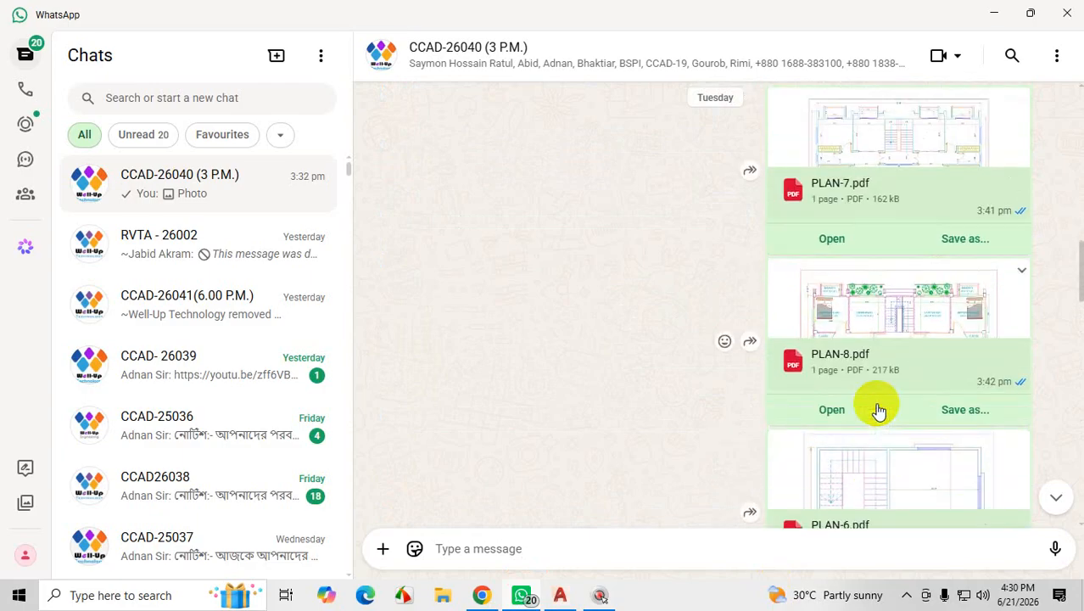
pyautogui.scroll(-2, 878, 410)
pyautogui.click(861, 346)
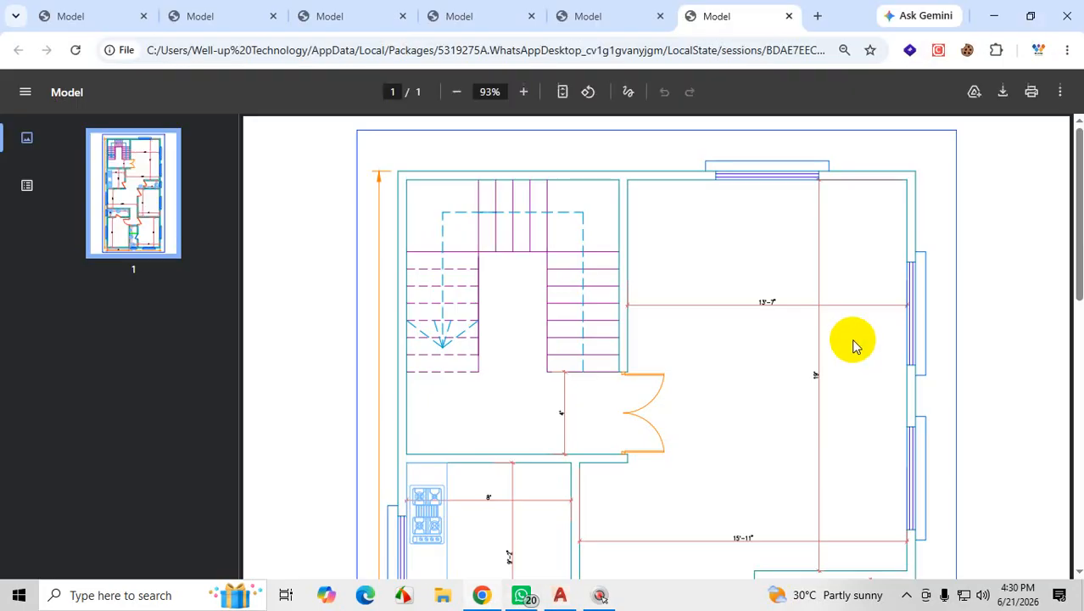
pyautogui.scroll(-7, 653, 312)
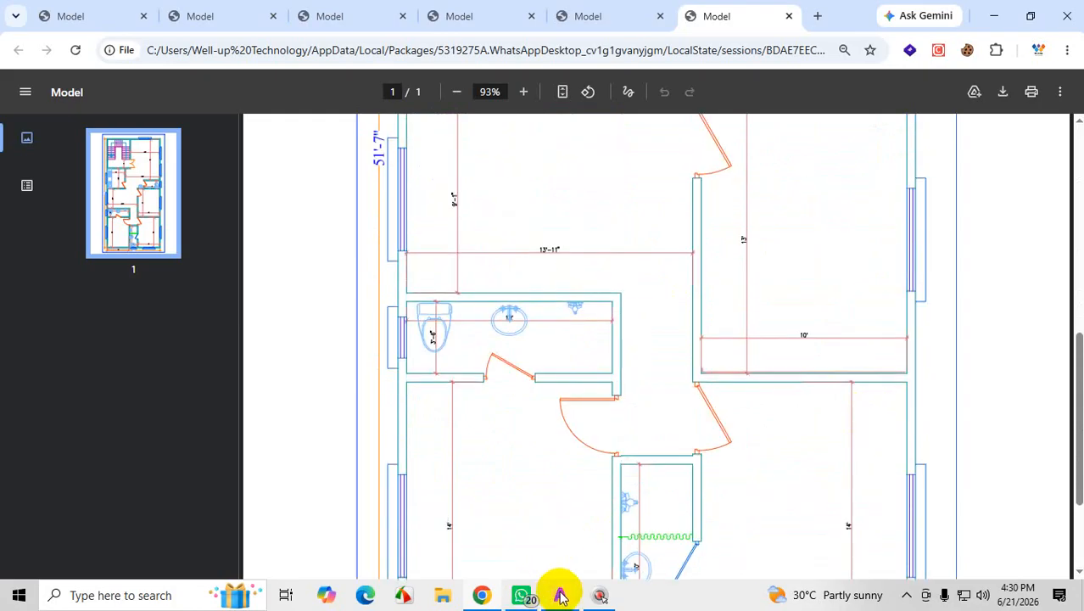
pyautogui.scroll(3, 789, 445)
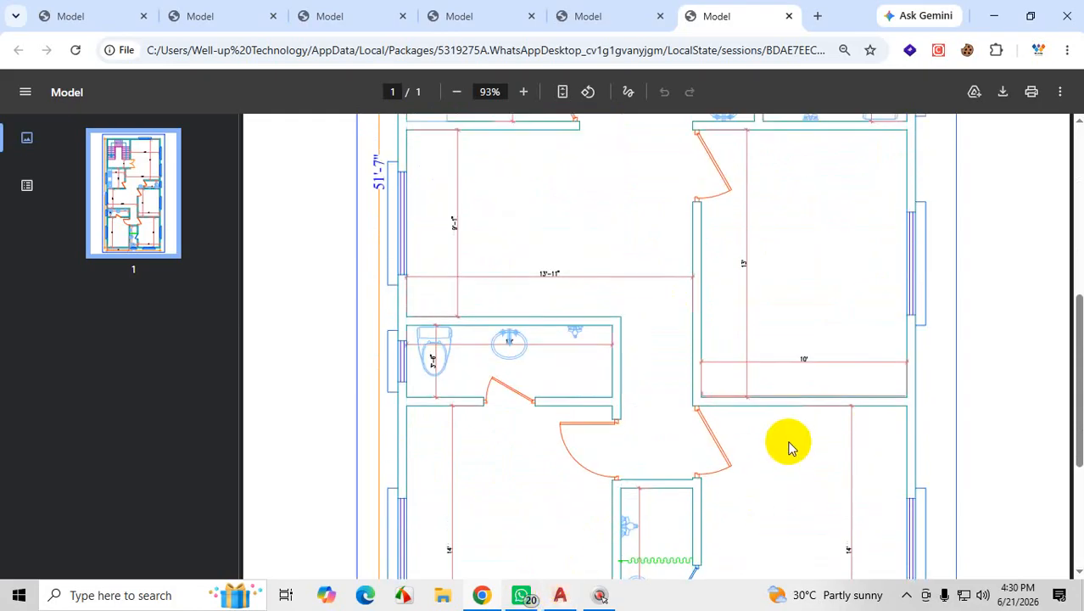
# Switch to AutoCAD and examine where the upper right-hand horizontal wall crosses the vertical passage wall in the narrow floor plan
pyautogui.click(559, 594)
pyautogui.scroll(3, 596, 385)
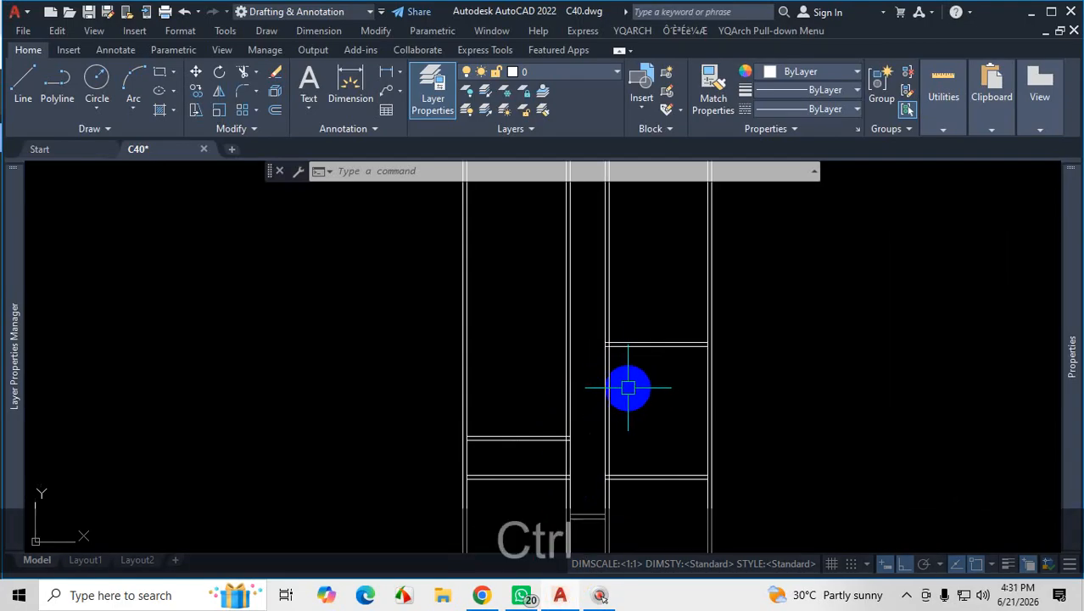
pyautogui.hotkey('ctrl', '1')
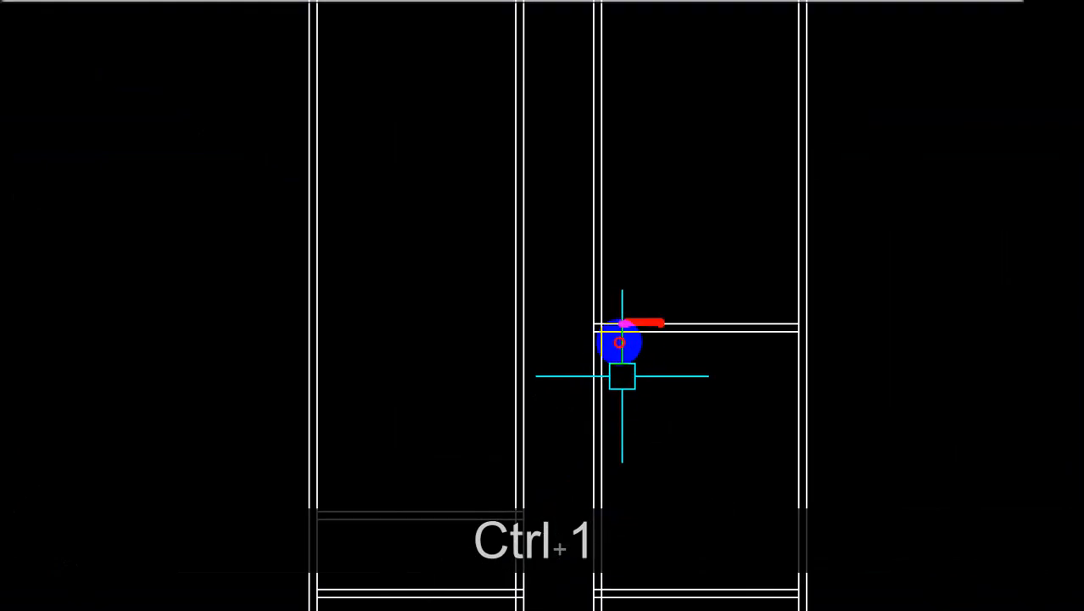
pyautogui.moveTo(600, 342); pyautogui.dragTo(642, 355)
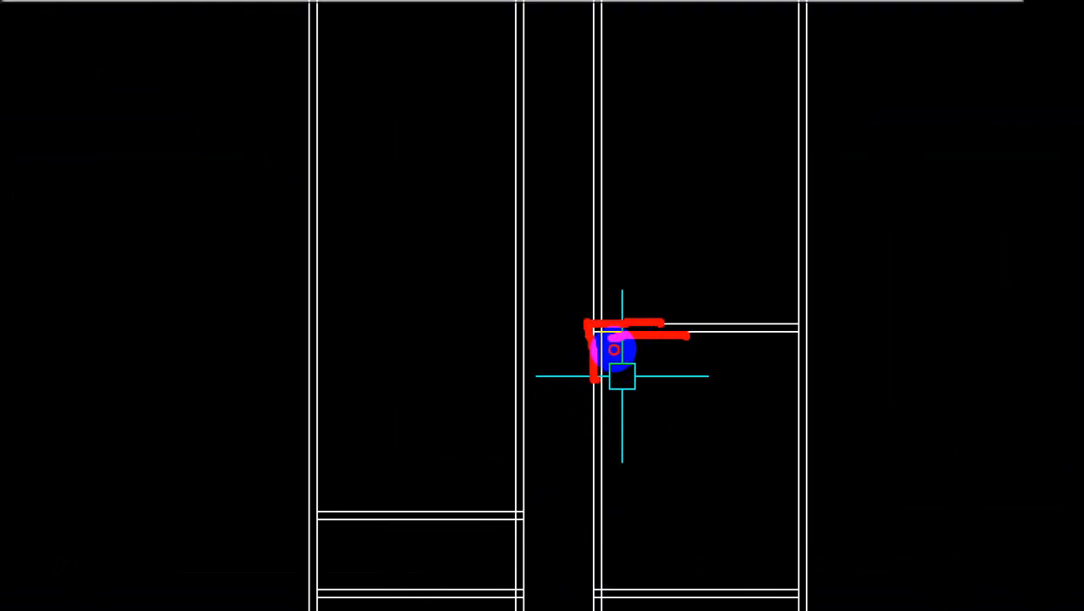
pyautogui.moveTo(617, 372); pyautogui.dragTo(614, 384)
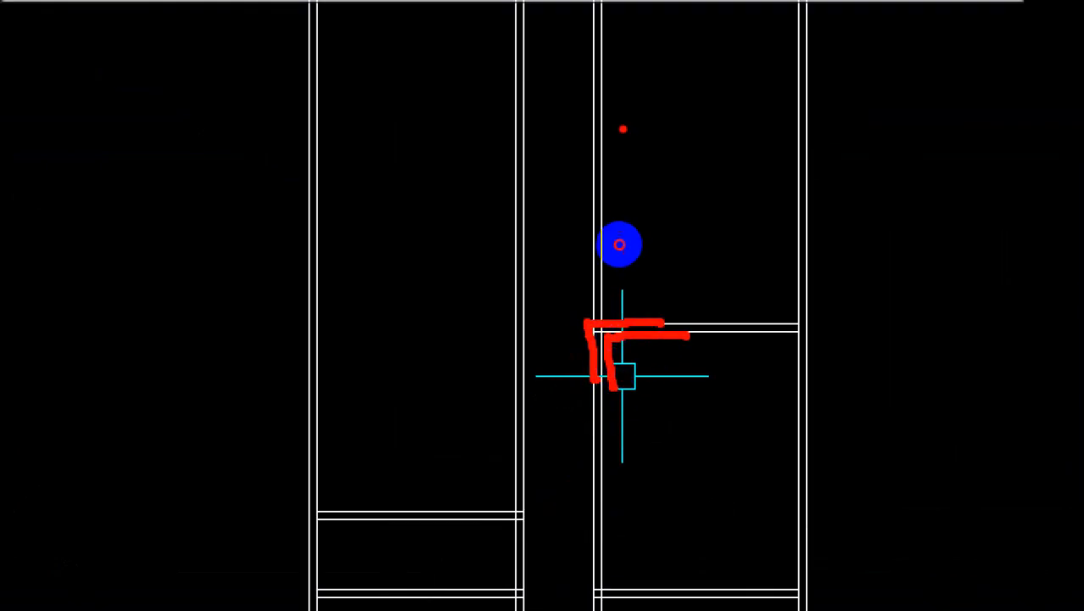
pyautogui.press('Escape')
pyautogui.scroll(3, 623, 376)
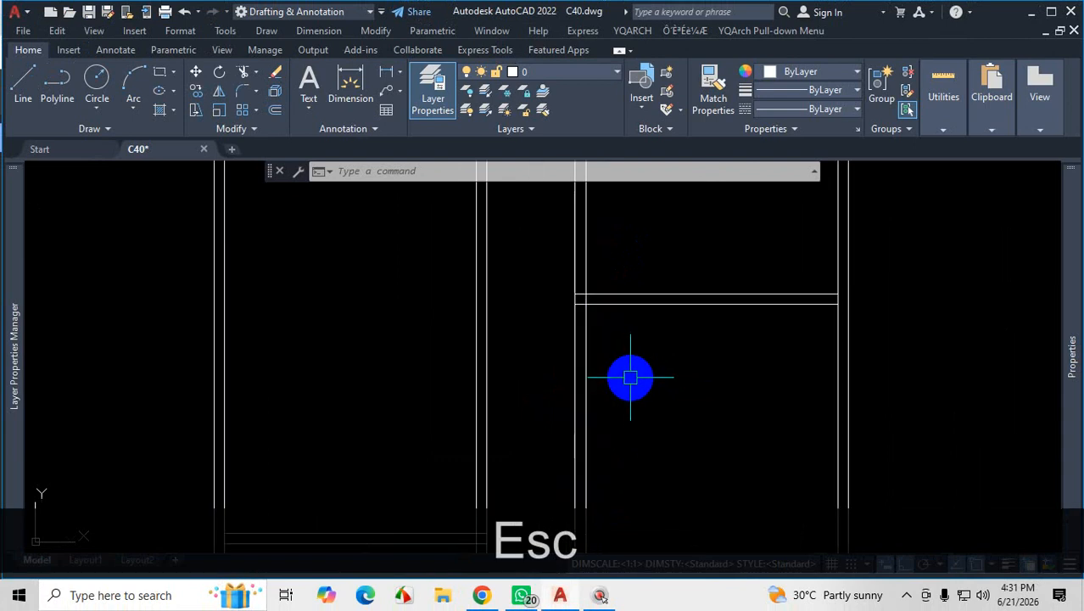
# Fillet the right room's horizontal wall and the passage wall into sharp outer and inner corners with Multiple, keeping the vertical wall's lower part
pyautogui.write('f')
pyautogui.press('Return')
pyautogui.write('m')
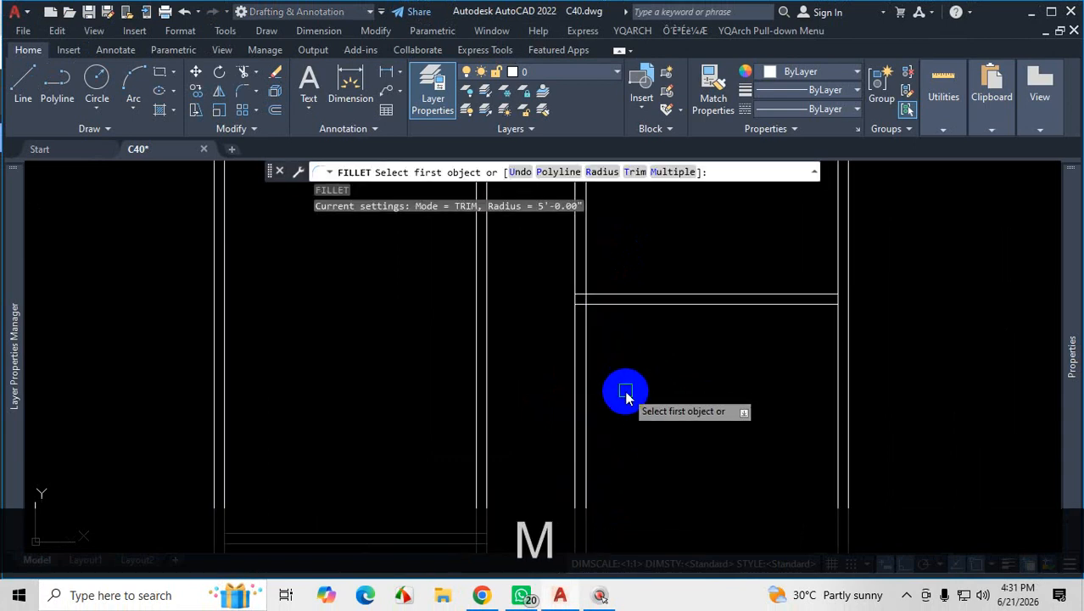
pyautogui.press('Return')
pyautogui.scroll(2, 629, 299)
pyautogui.click(636, 292)
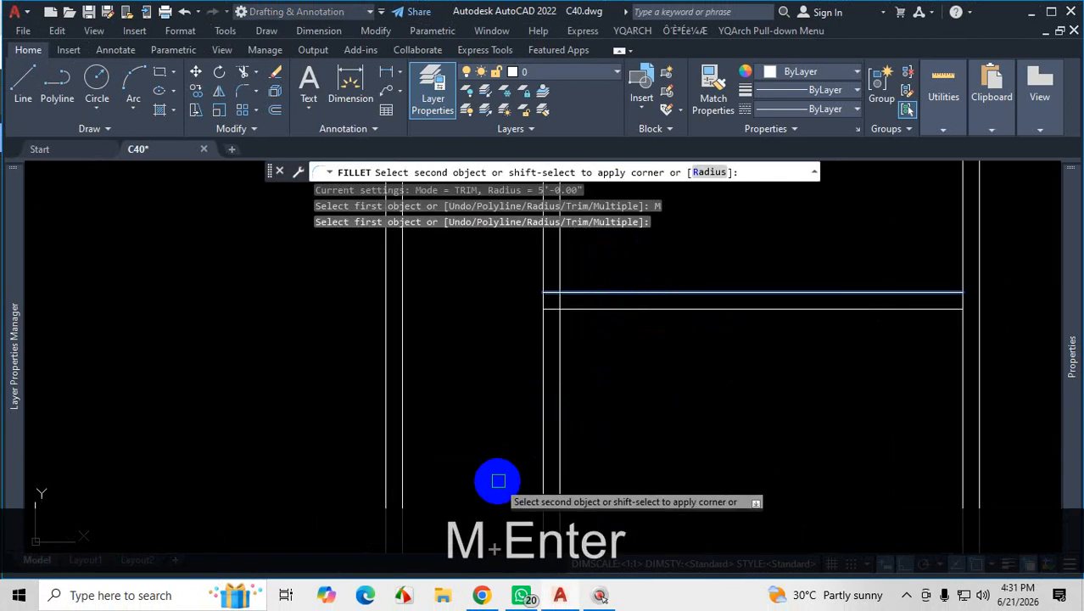
pyautogui.keyDown('shift'); pyautogui.click(540, 359); pyautogui.keyUp('shift')
pyautogui.click(670, 311)
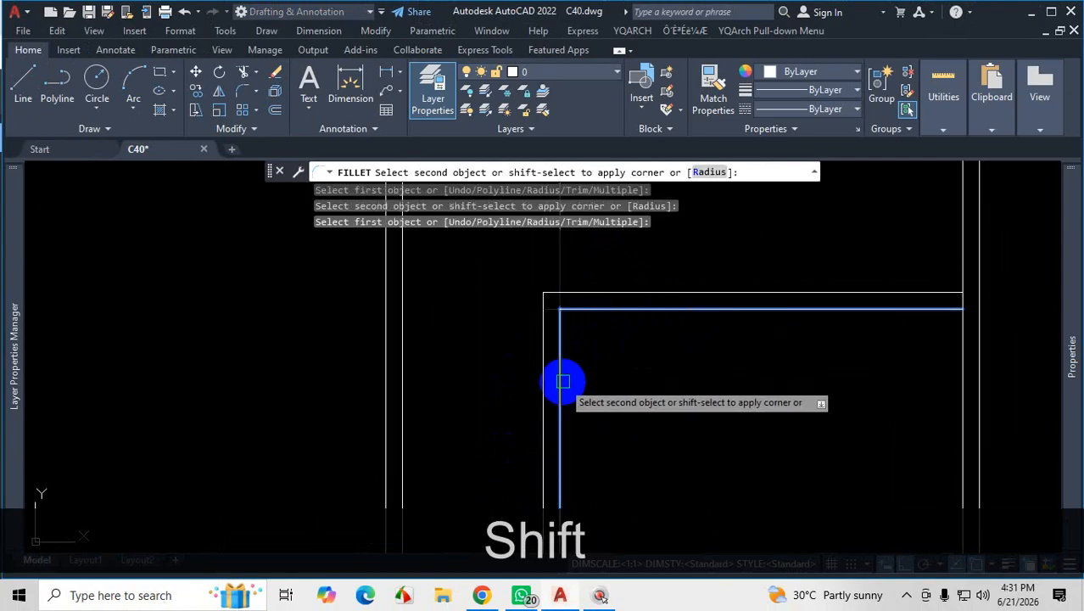
pyautogui.keyDown('shift'); pyautogui.click(559, 377); pyautogui.keyUp('shift')
pyautogui.scroll(-3, 703, 327)
pyautogui.scroll(6, 702, 327)
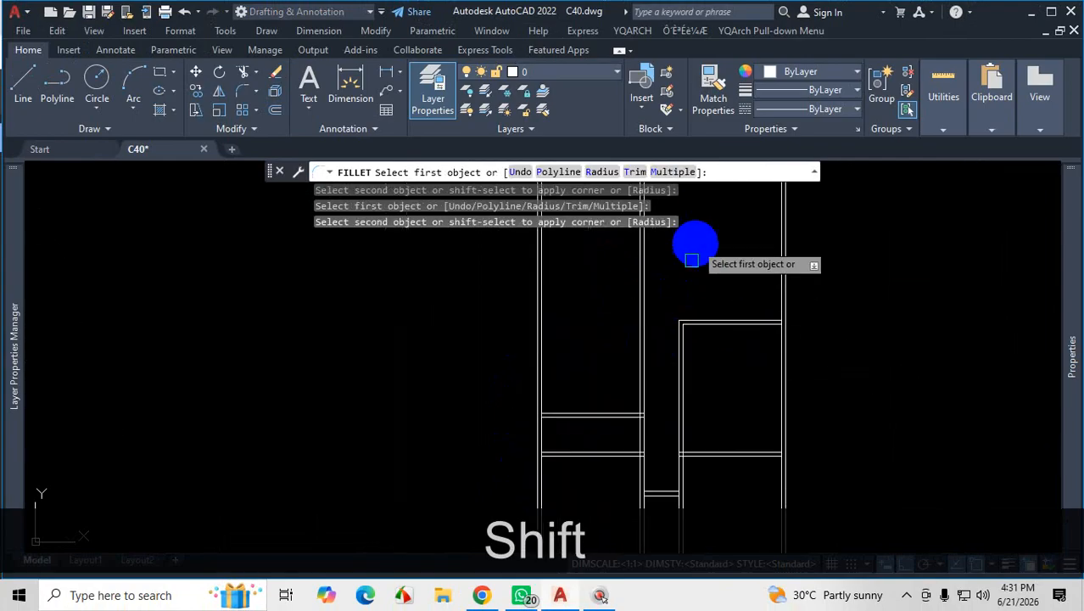
pyautogui.scroll(-5, 696, 352)
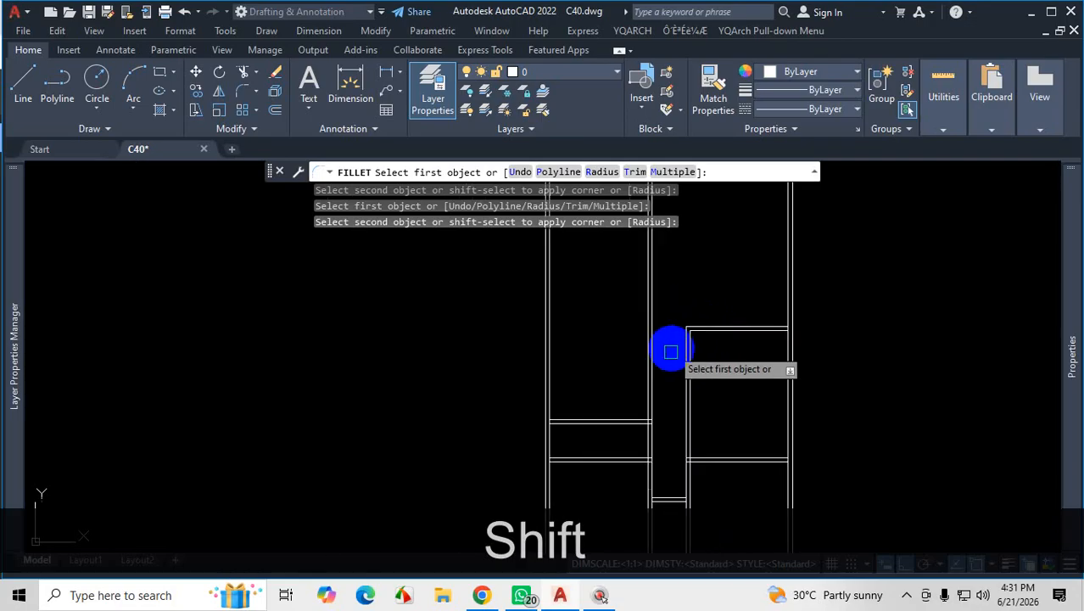
pyautogui.press('Escape')
pyautogui.scroll(2, 654, 311)
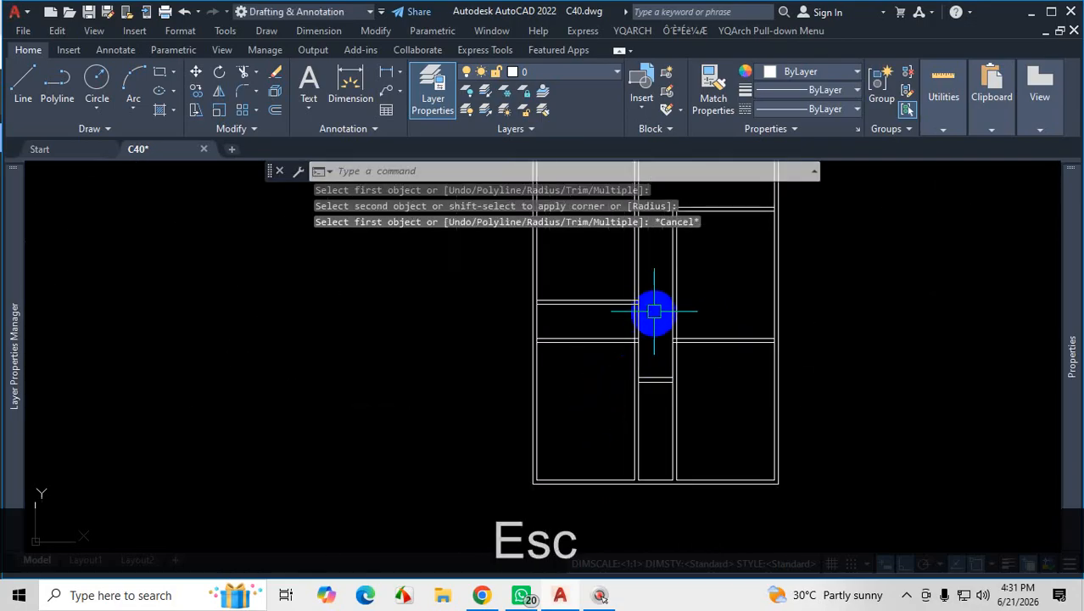
# Switch to Chrome and examine in the reference PDF how the left bathroom's walls meet the passage, comparing it with the AutoCAD plan
pyautogui.click(482, 594)
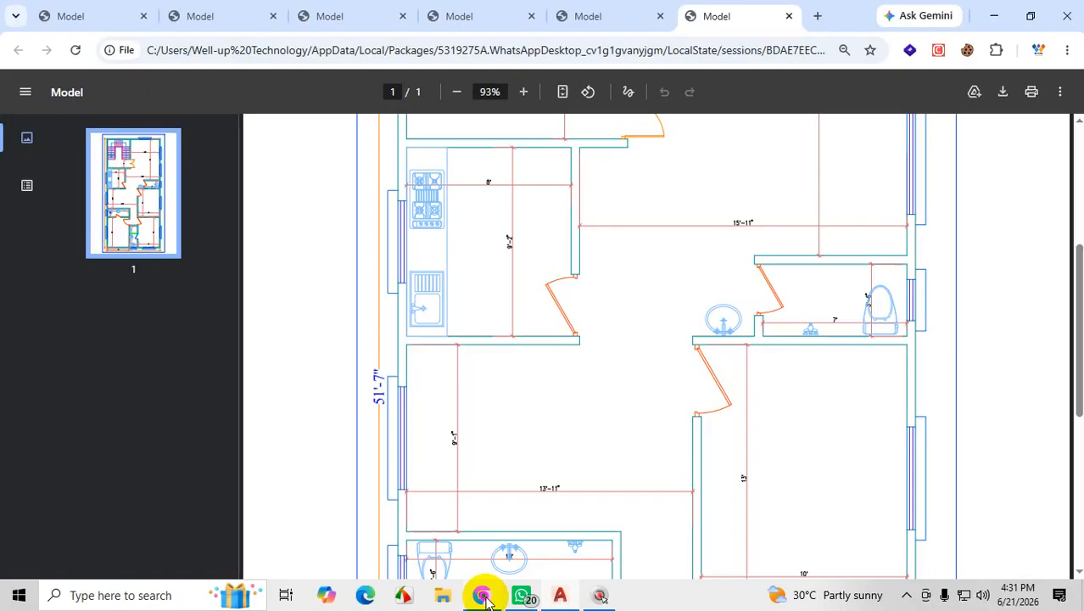
pyautogui.scroll(-5, 563, 362)
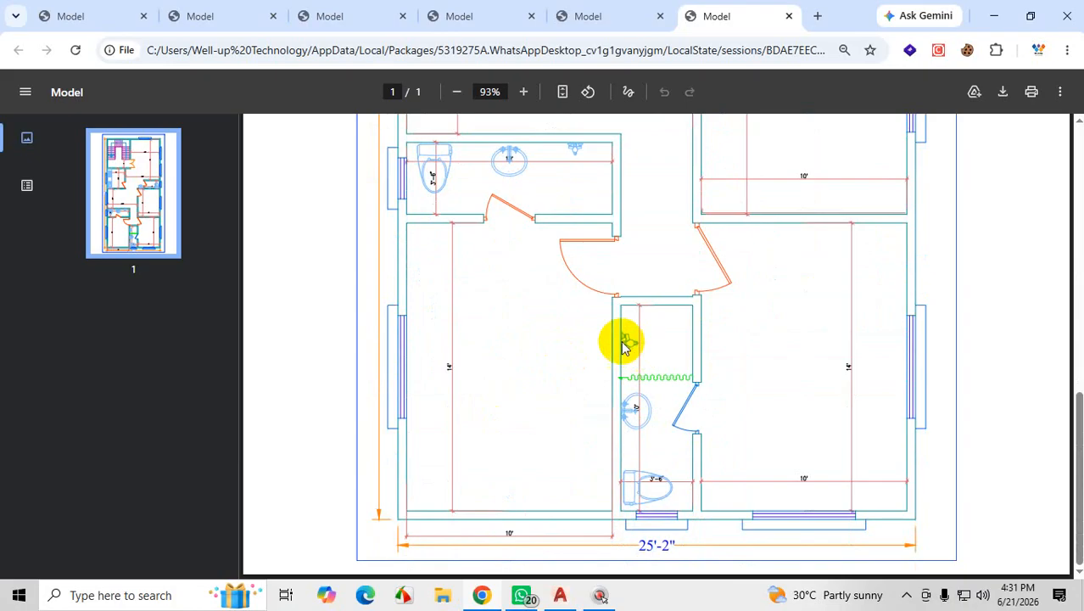
pyautogui.scroll(2, 622, 339)
pyautogui.click(560, 596)
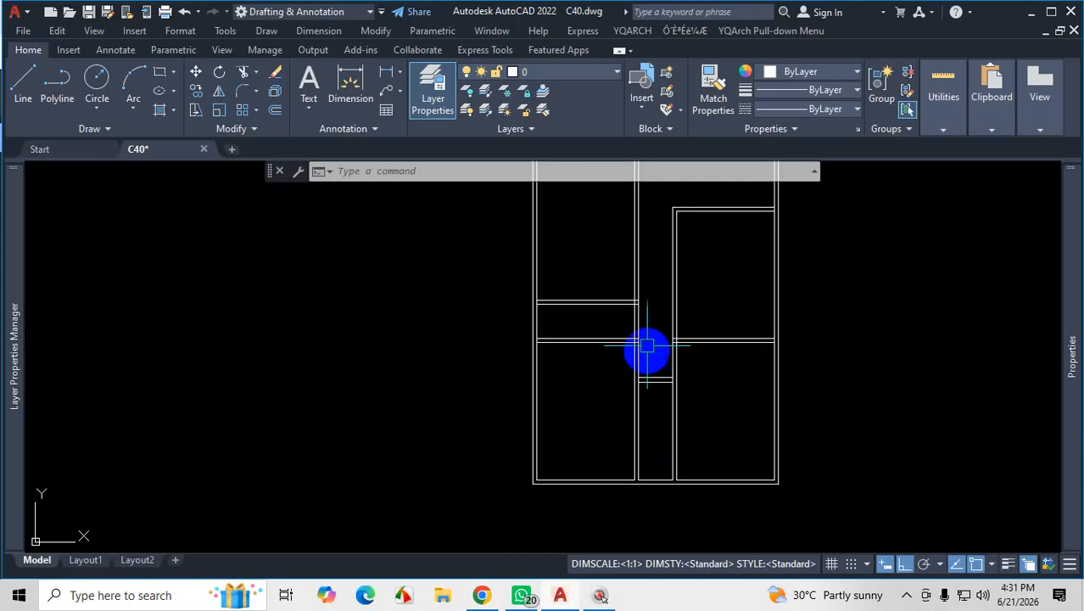
pyautogui.scroll(-4, 641, 295)
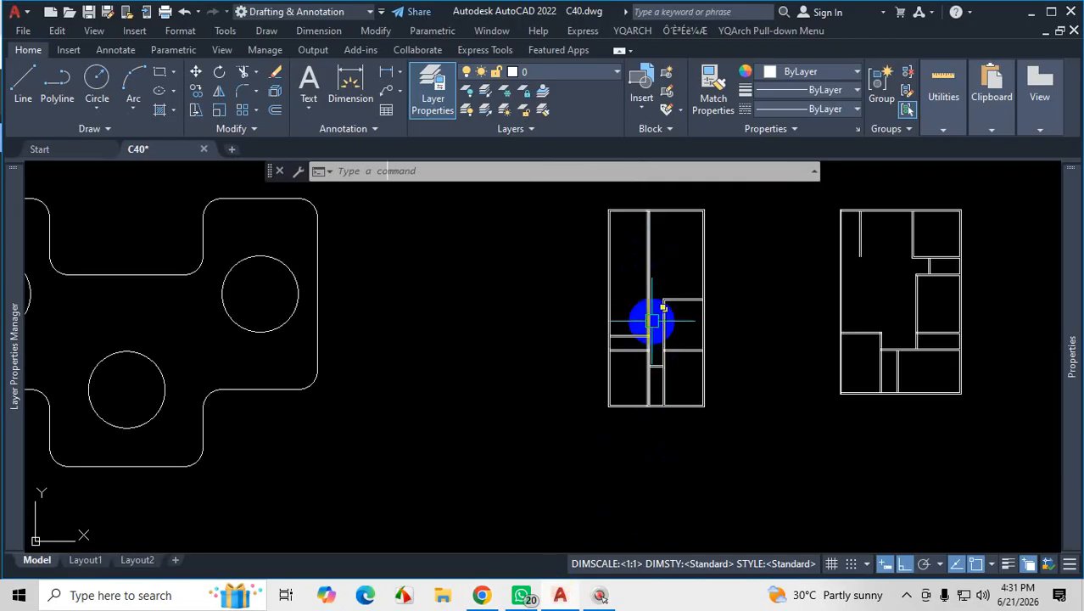
pyautogui.scroll(2, 643, 294)
pyautogui.click(482, 596)
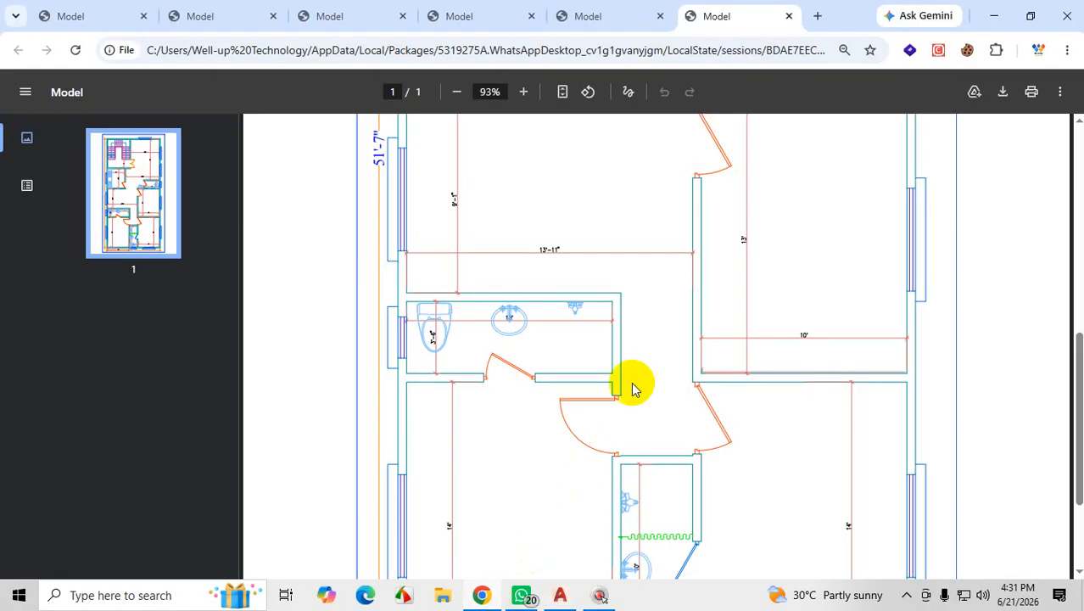
pyautogui.scroll(3, 633, 382)
pyautogui.scroll(4, 625, 268)
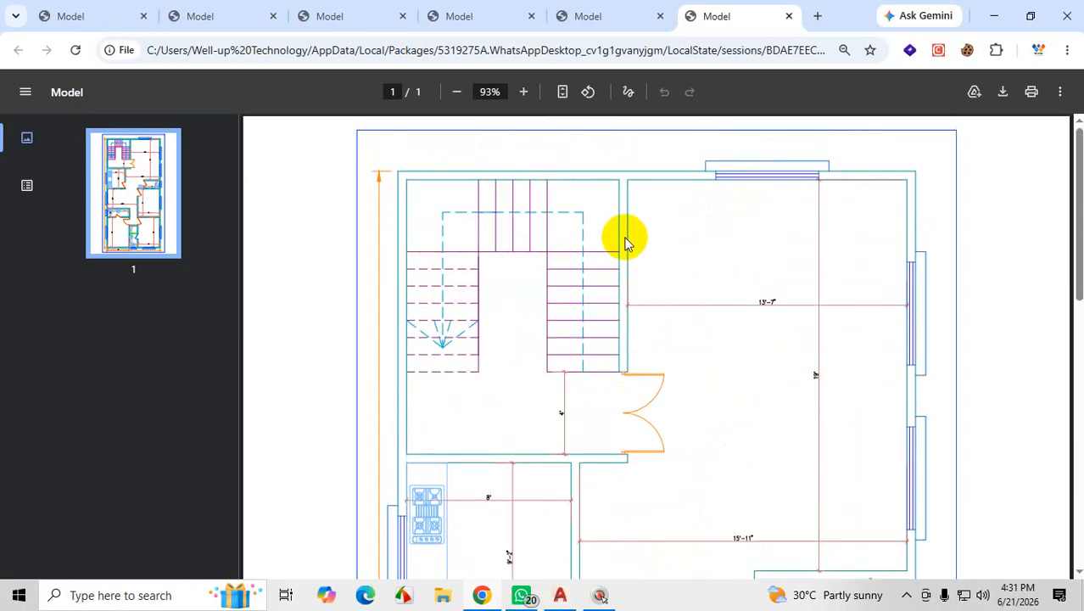
pyautogui.scroll(-6, 626, 250)
pyautogui.scroll(2, 633, 259)
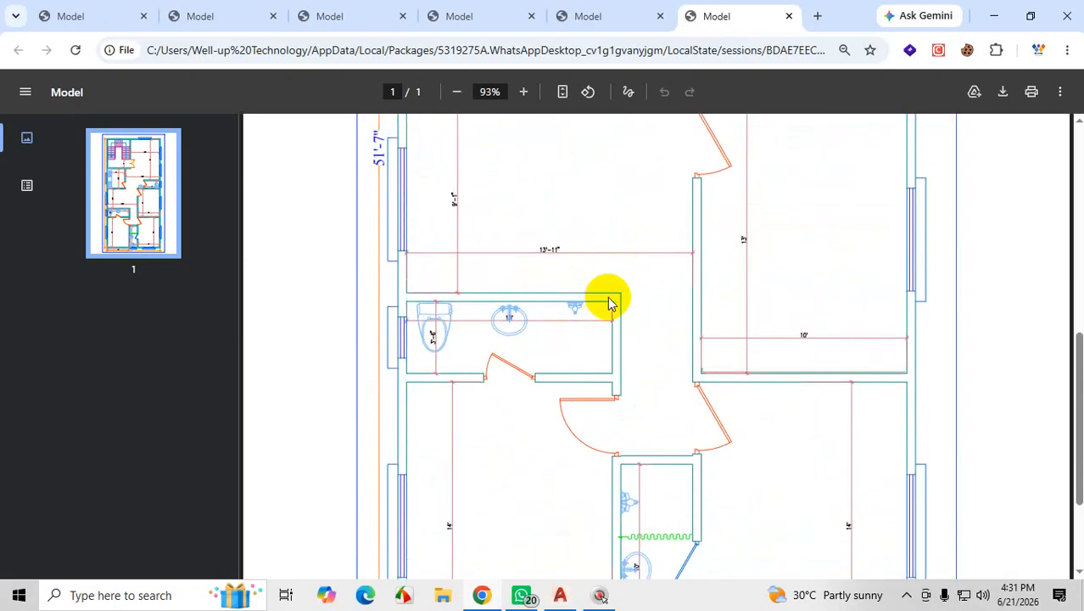
# Switch to AutoCAD and fillet the left bathroom's upper wall line with the passage wall's outer line into a sharp corner, using Multiple
pyautogui.click(992, 16)
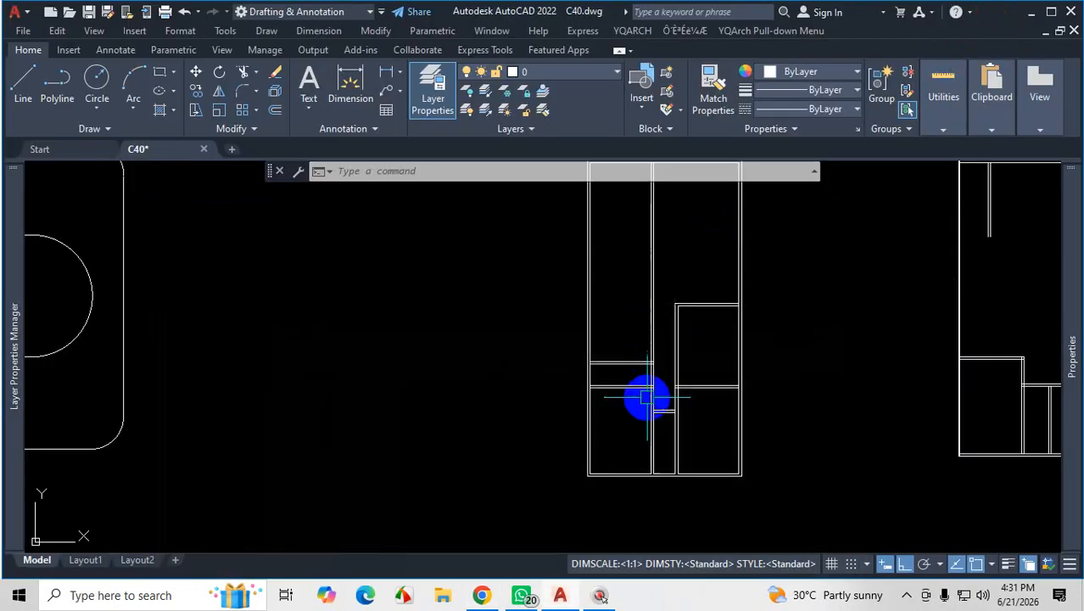
pyautogui.scroll(3, 592, 414)
pyautogui.write('f')
pyautogui.press('space')
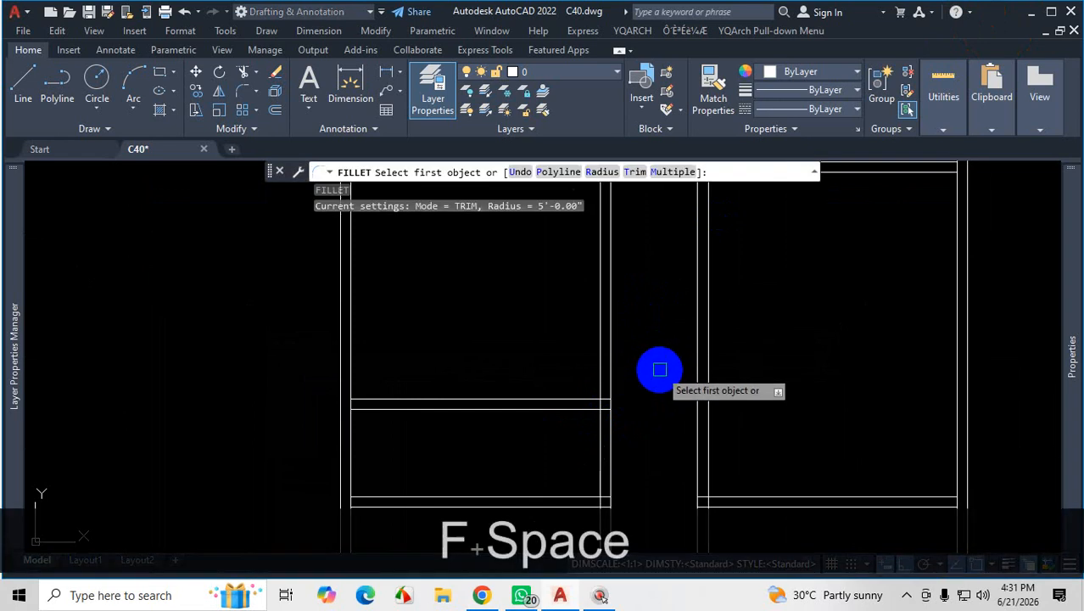
pyautogui.write('m')
pyautogui.press('Return')
pyautogui.scroll(4, 551, 408)
pyautogui.click(572, 381)
pyautogui.scroll(-3, 679, 283)
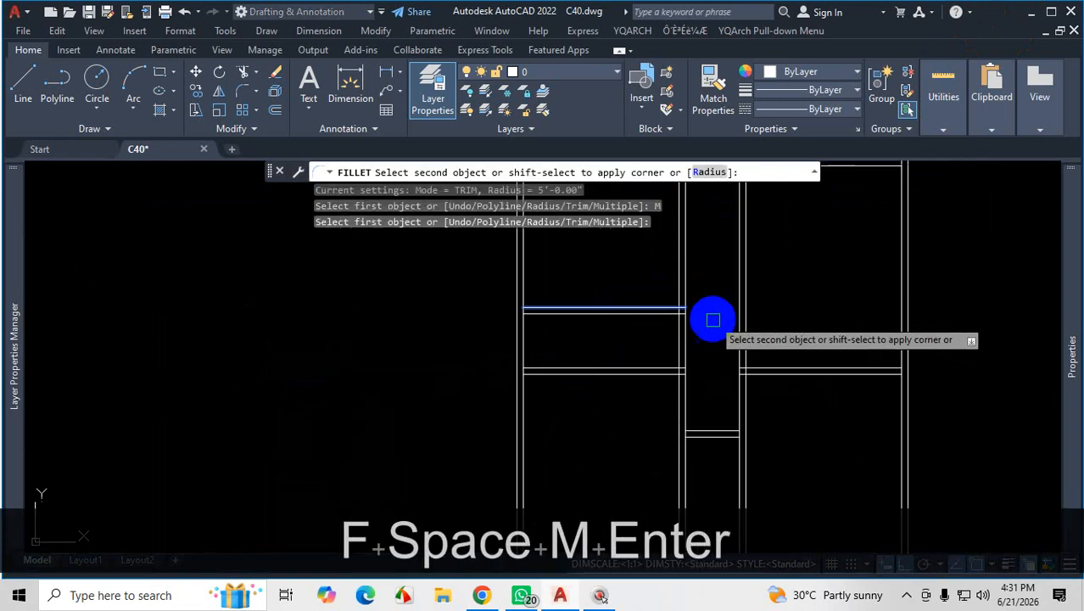
pyautogui.scroll(1, 705, 341)
pyautogui.scroll(2, 696, 321)
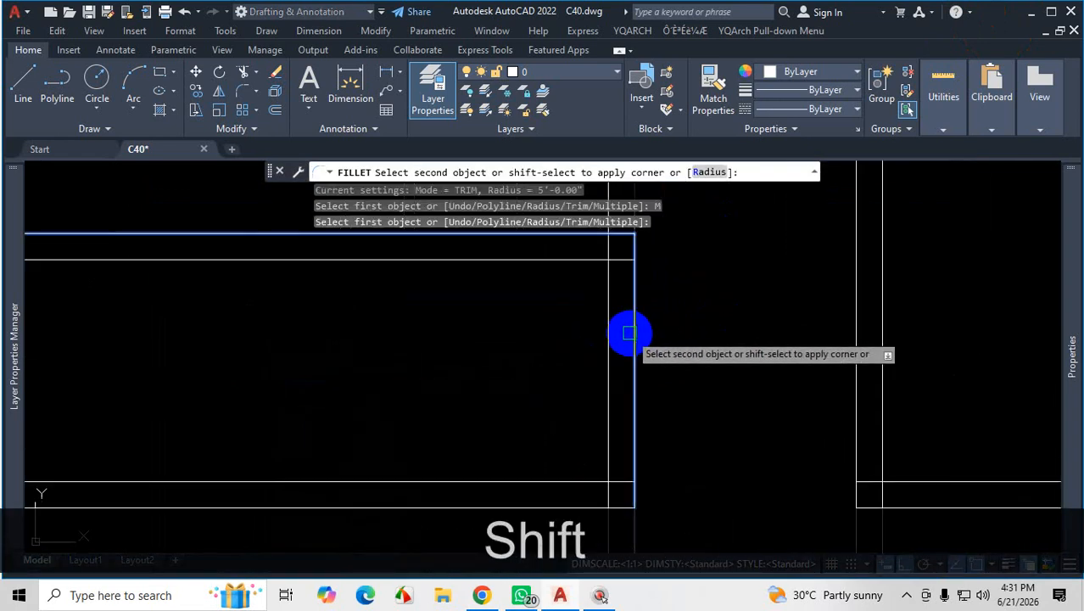
pyautogui.keyDown('shift'); pyautogui.click(632, 323); pyautogui.keyUp('shift')
# Fillet the inner lines of the same bathroom and passage walls into a sharp corner and end the Fillet command
pyautogui.keyDown('shift'); pyautogui.click(525, 259); pyautogui.keyUp('shift')
pyautogui.keyDown('shift'); pyautogui.click(603, 298); pyautogui.keyUp('shift')
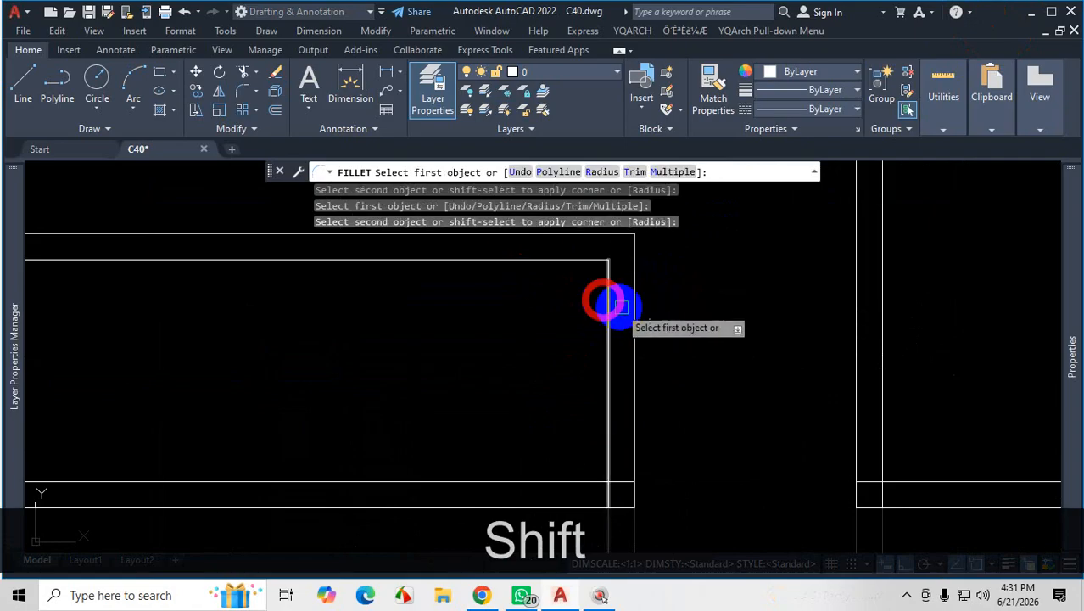
pyautogui.scroll(-3, 683, 330)
pyautogui.scroll(6, 668, 320)
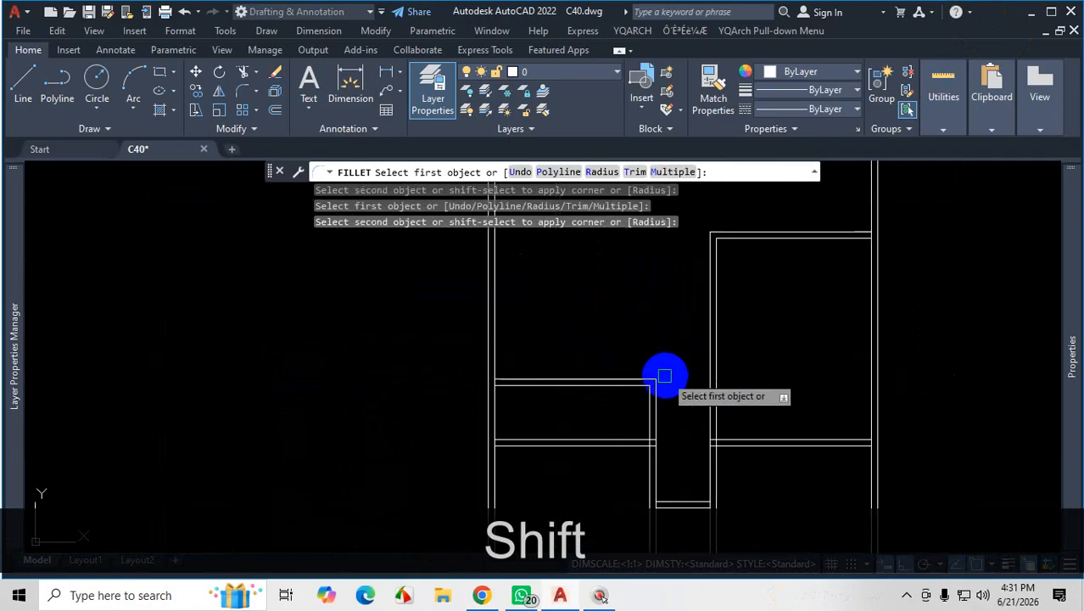
pyautogui.scroll(-5, 658, 375)
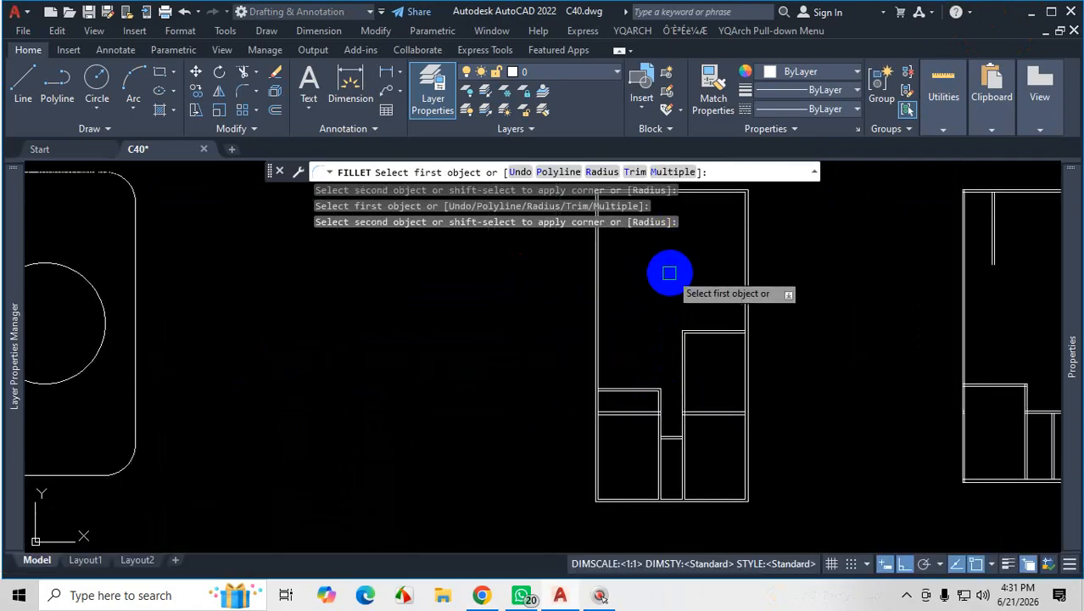
pyautogui.scroll(5, 650, 358)
pyautogui.press('Escape')
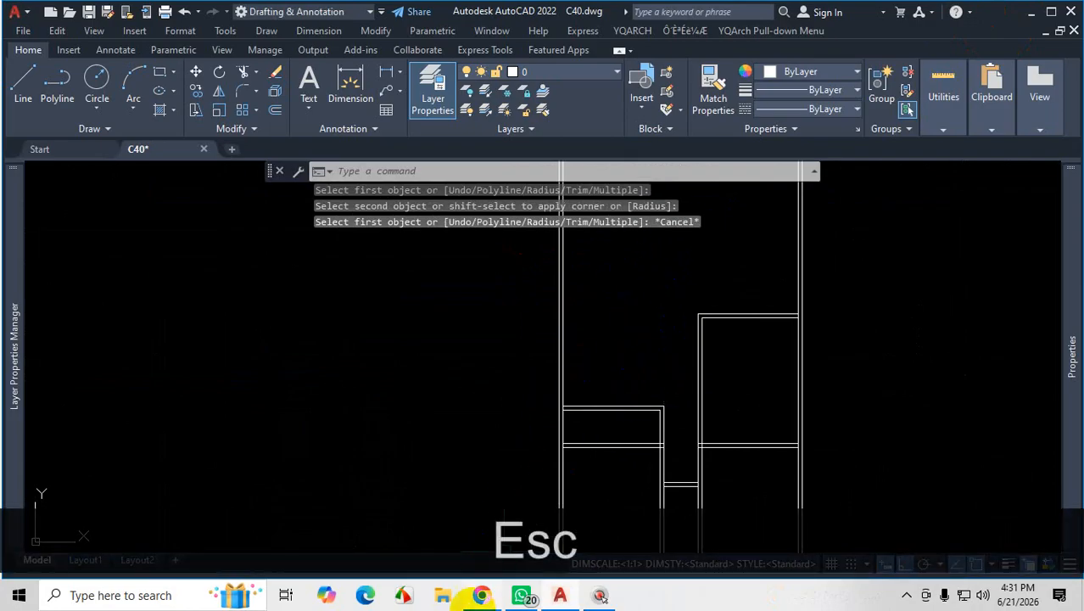
# Switch to Chrome and examine the room above the bathroom and the kitchen in the reference PDF, enlarging the page to 150%
pyautogui.click(481, 596)
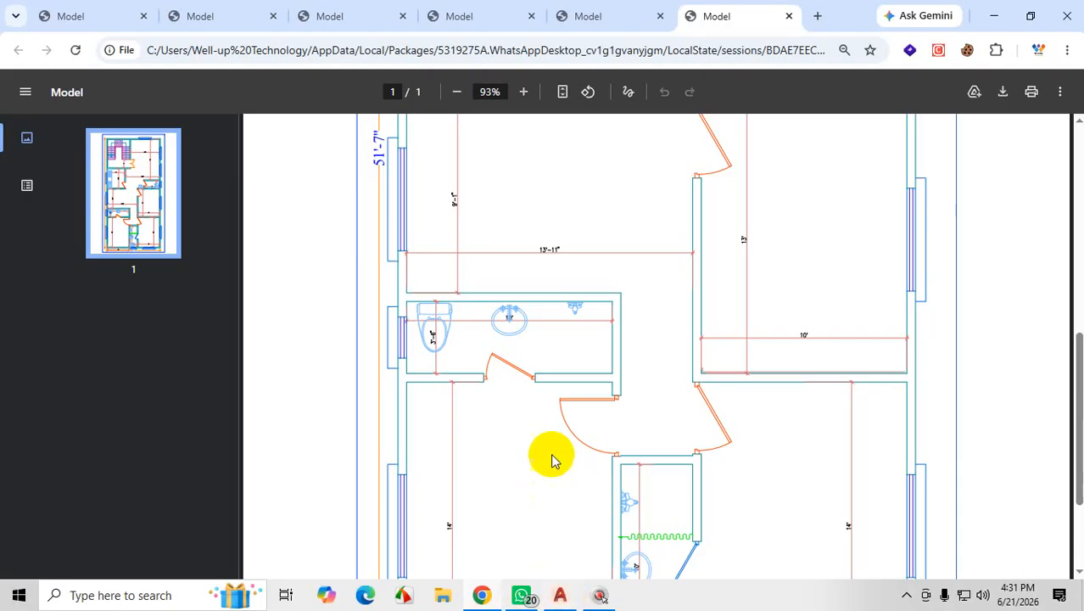
pyautogui.scroll(3, 553, 460)
pyautogui.scroll(-1, 545, 467)
pyautogui.hotkey('ctrl', '1')
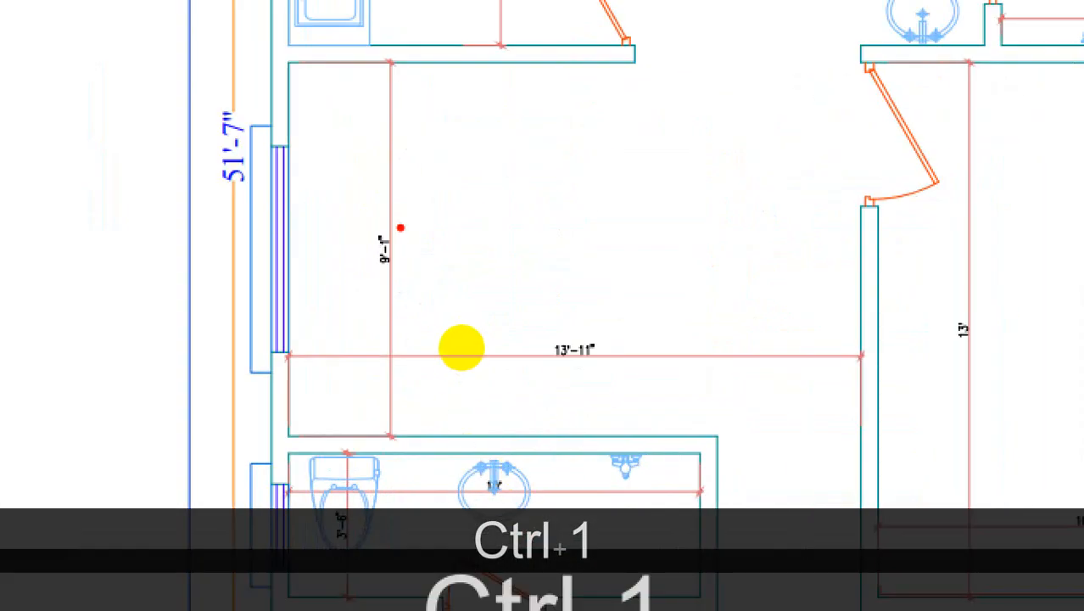
pyautogui.moveTo(400, 227); pyautogui.dragTo(511, 523)
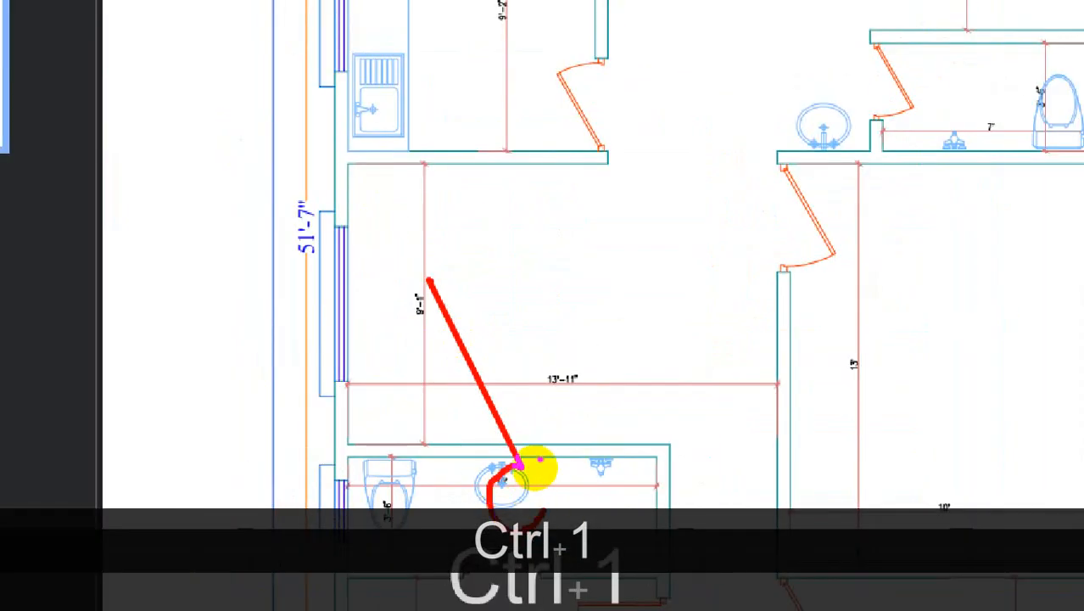
pyautogui.press('Escape')
pyautogui.scroll(2, 534, 329)
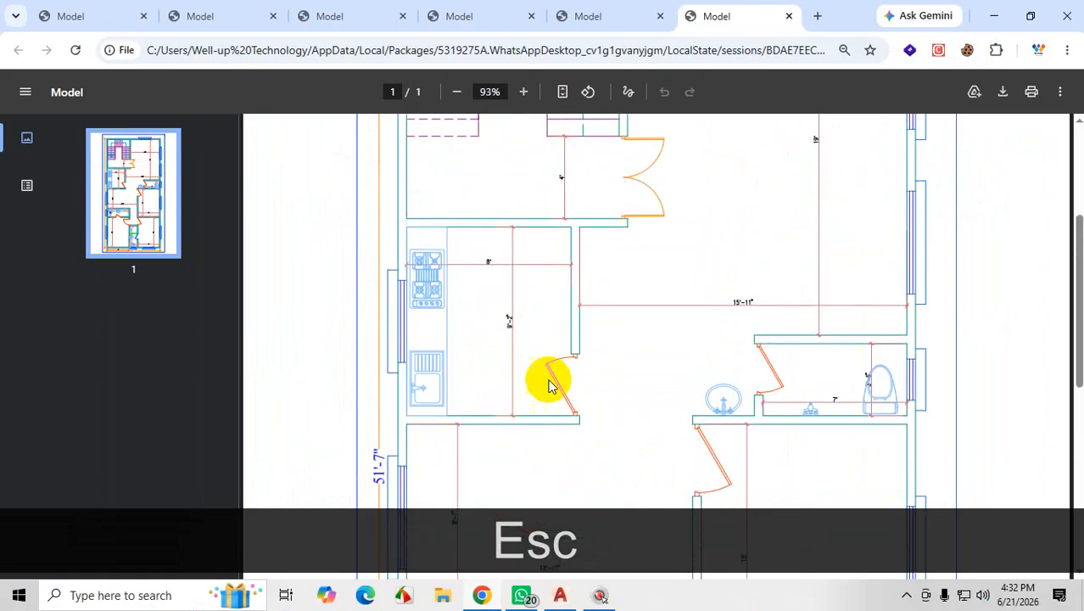
pyautogui.click(524, 91)
pyautogui.click(524, 91)
pyautogui.click(524, 92)
pyautogui.click(524, 92)
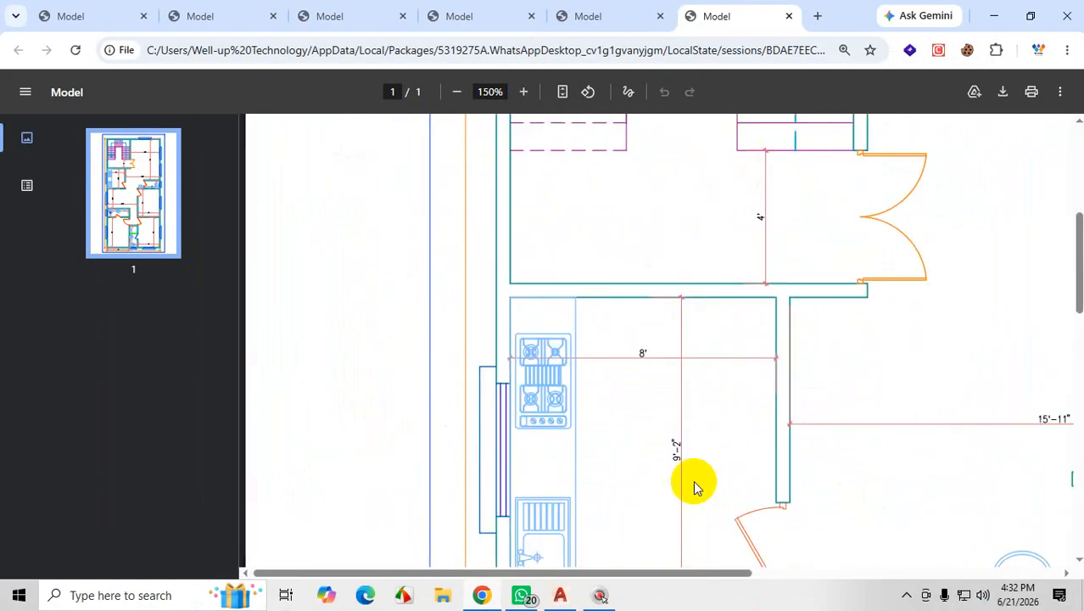
# Switch to AutoCAD and offset the left bathroom's upper wall line 9'1" upward with the Through option
pyautogui.click(992, 17)
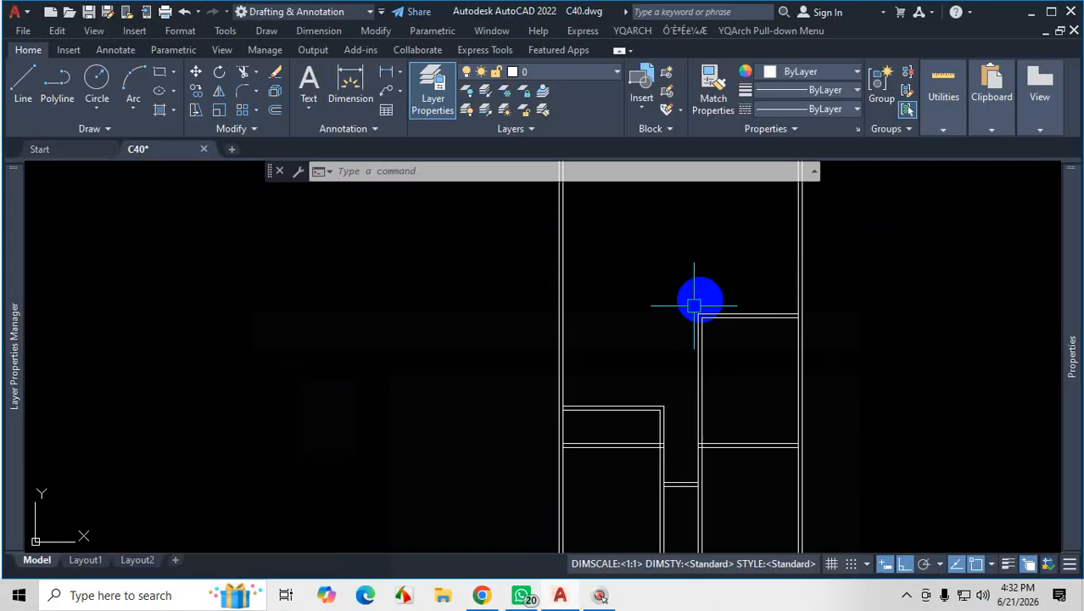
pyautogui.scroll(-2, 697, 297)
pyautogui.scroll(3, 598, 346)
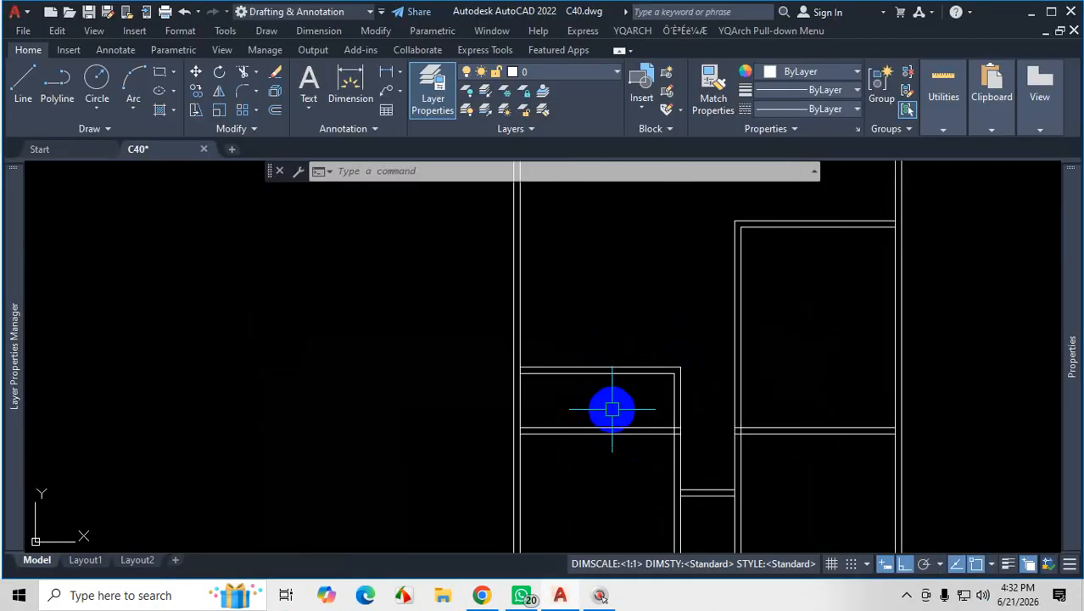
pyautogui.write('o')
pyautogui.press('Return')
pyautogui.press('Return')
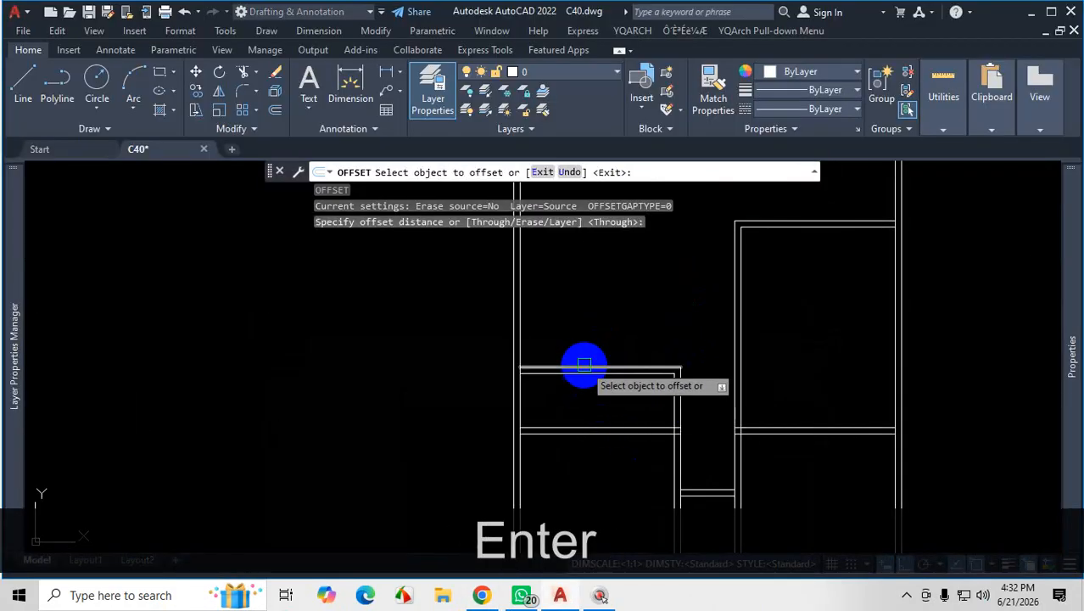
pyautogui.scroll(2, 585, 369)
pyautogui.click(590, 380)
pyautogui.scroll(-3, 594, 356)
pyautogui.scroll(2, 596, 324)
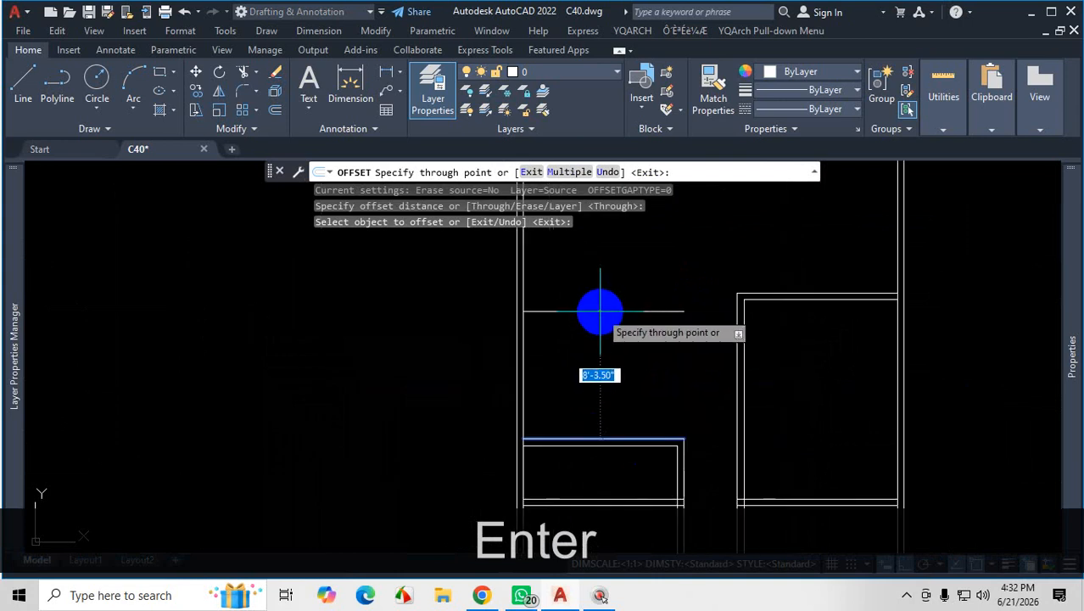
pyautogui.write("9'1")
pyautogui.press('Return')
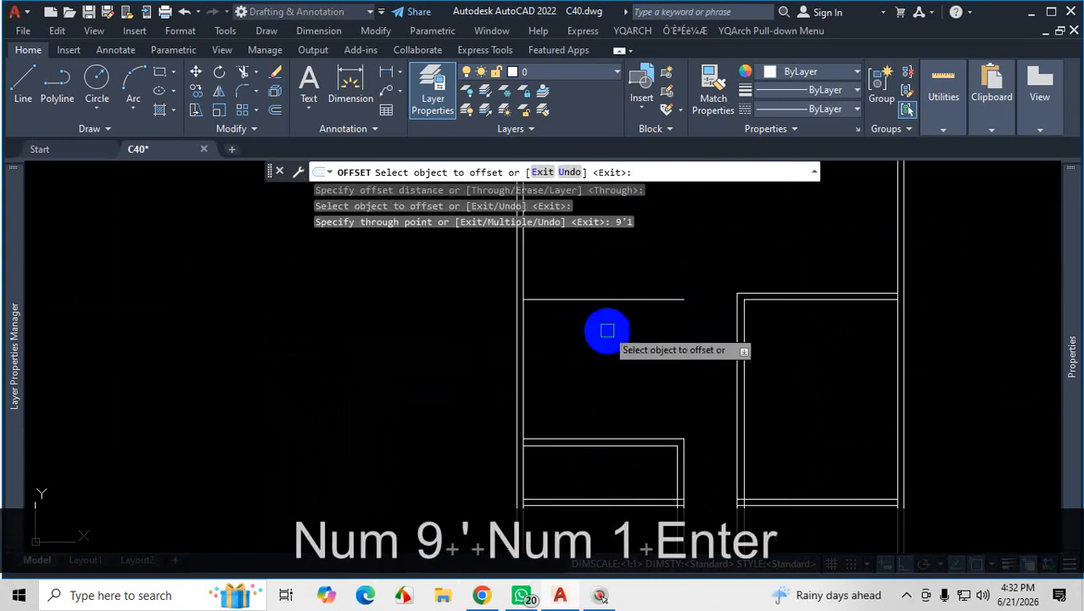
# Offset the new horizontal line 5" upward to form the wall above the left room
pyautogui.click(611, 337)
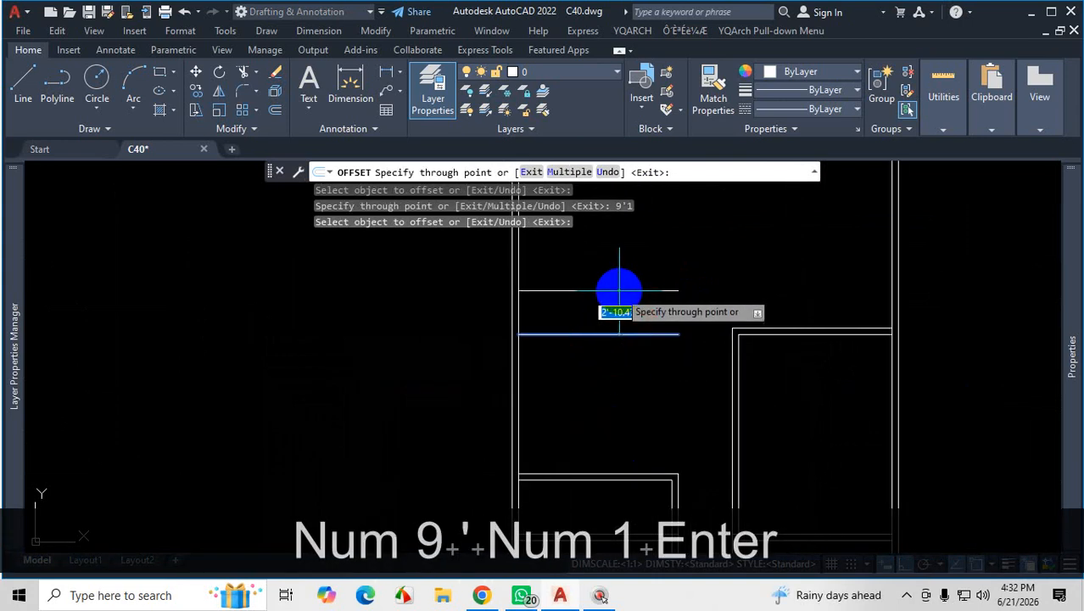
pyautogui.write('5')
pyautogui.press('Return')
# Offset the upper line of that wall 9'7" upward for the kitchen's far wall
pyautogui.scroll(4, 617, 339)
pyautogui.click(617, 341)
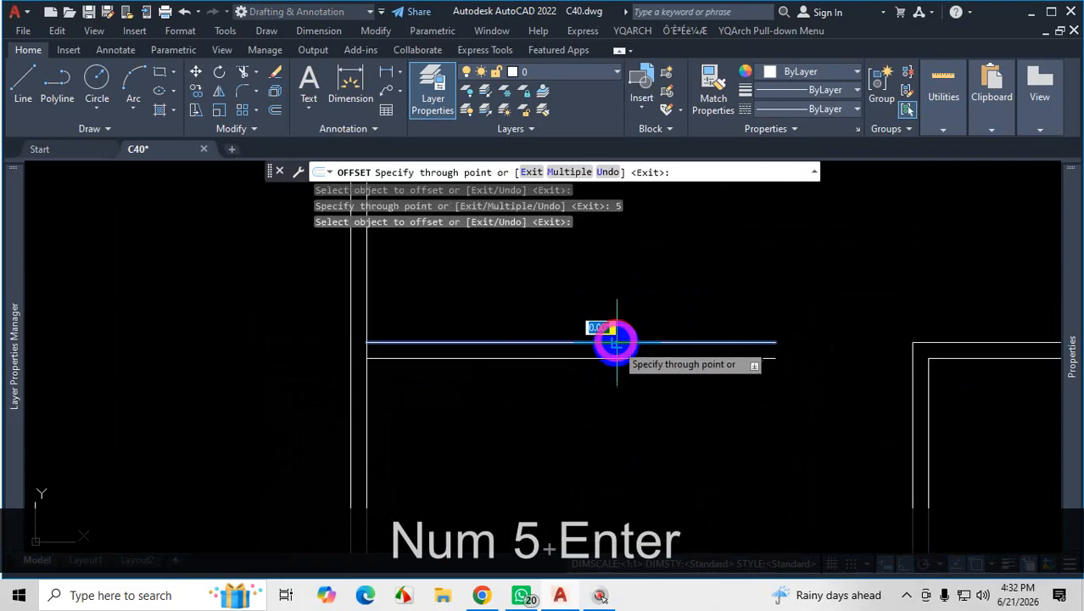
pyautogui.scroll(-3, 620, 322)
pyautogui.write("9'7")
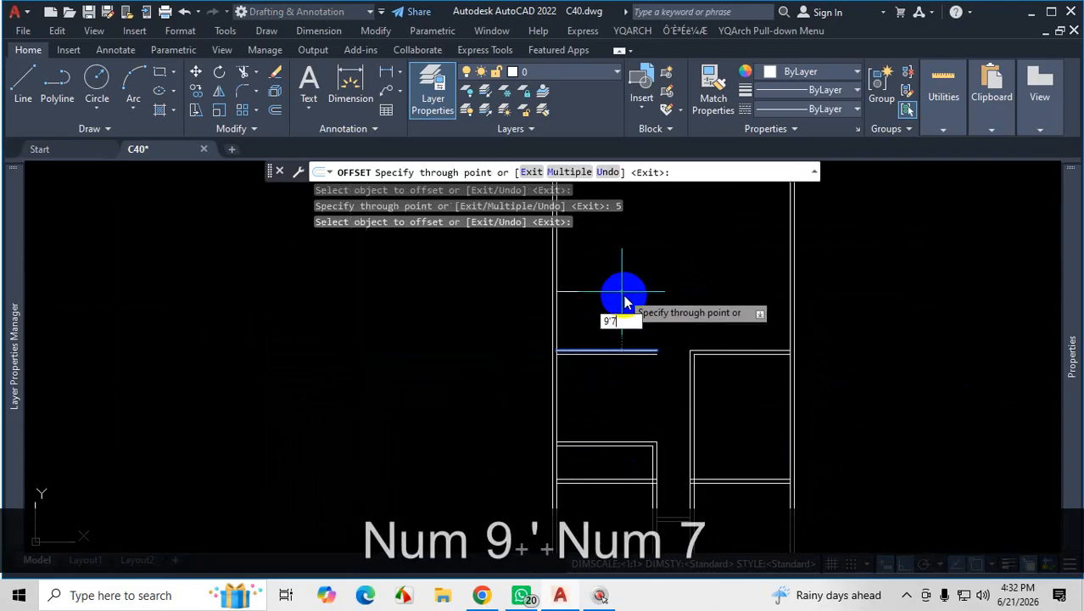
pyautogui.press('Return')
pyautogui.scroll(-3, 622, 308)
pyautogui.scroll(3, 622, 308)
# Offset the kitchen's far wall line 5" to give that wall its thickness
pyautogui.click(618, 326)
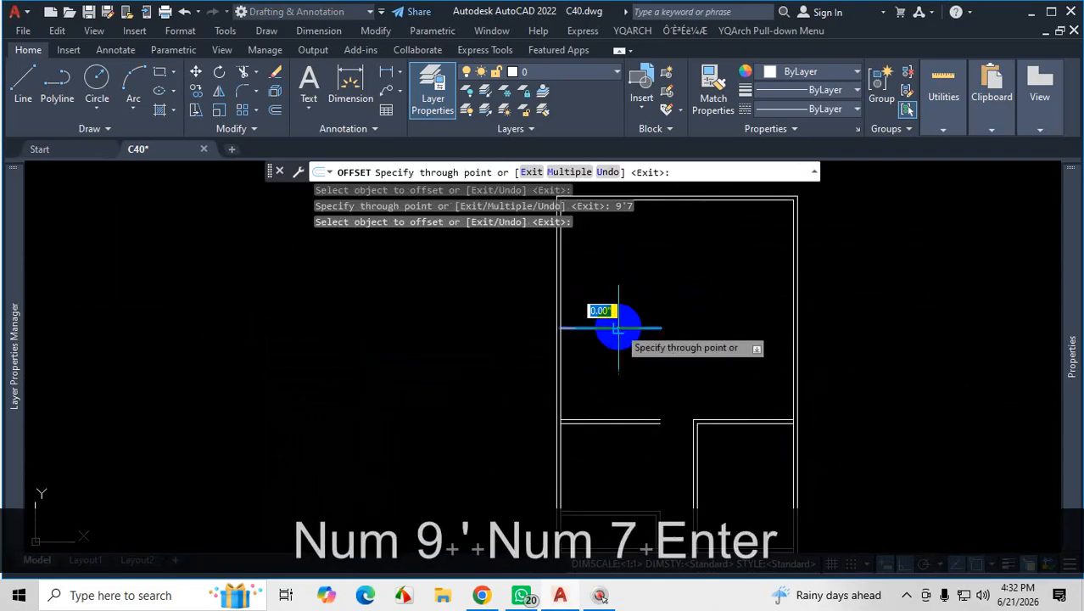
pyautogui.write('5')
pyautogui.press('Return')
pyautogui.scroll(-3, 694, 249)
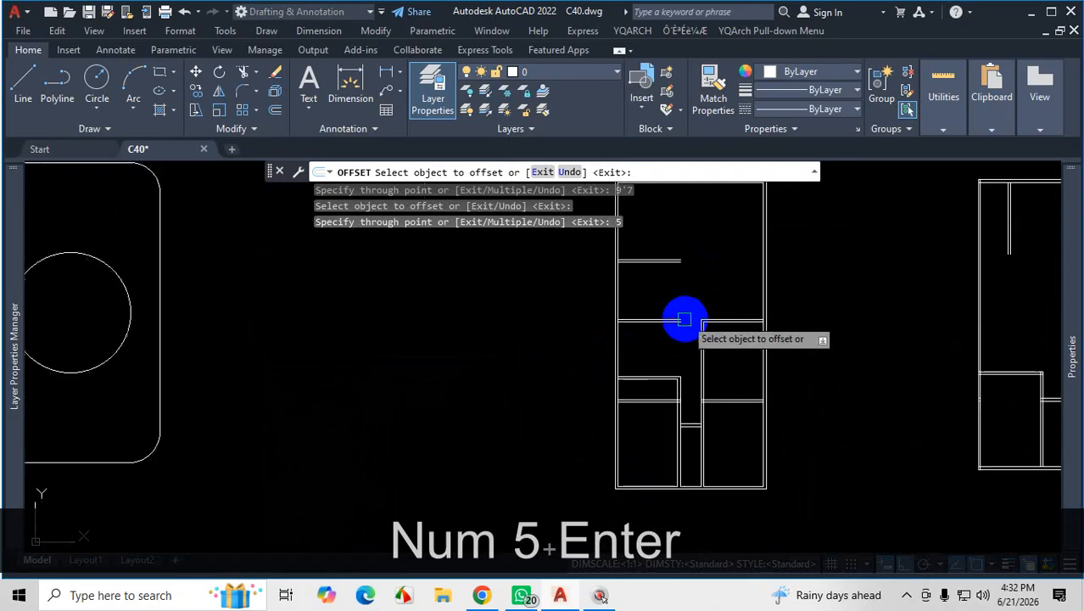
# Switch to Chrome and examine the wall positions and dimensions of the kitchen and the room below it in the reference PDF
pyautogui.click(526, 595)
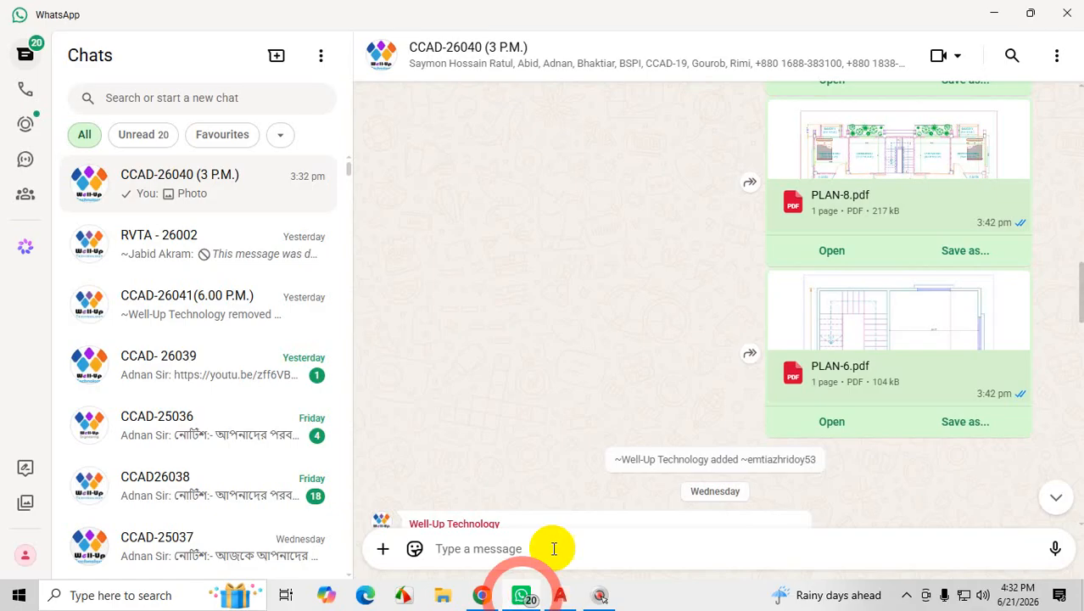
pyautogui.click(481, 595)
pyautogui.scroll(3, 657, 322)
pyautogui.scroll(-3, 686, 329)
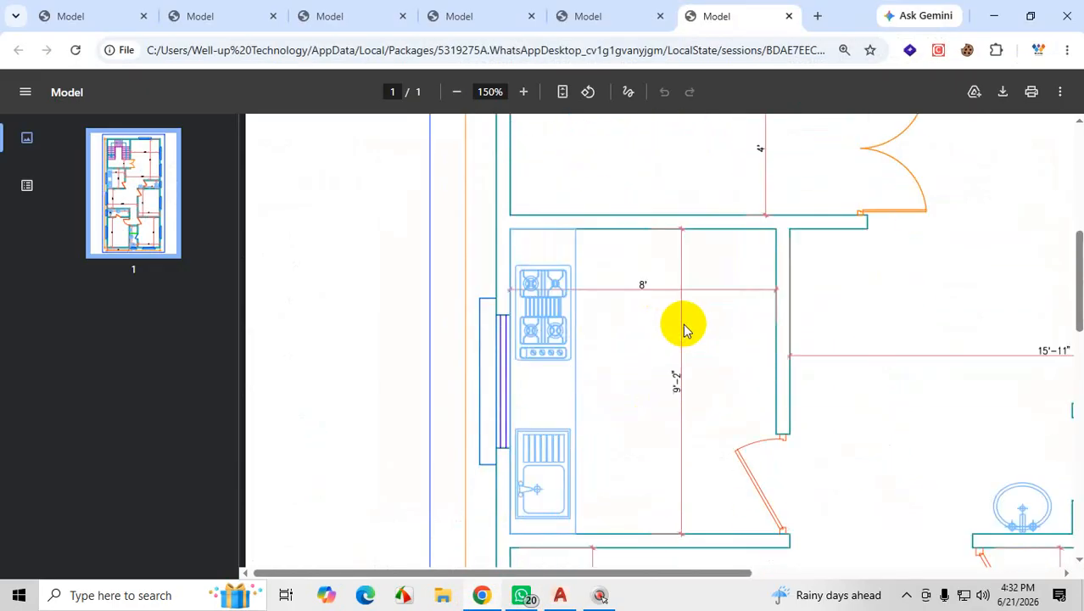
pyautogui.scroll(-3, 696, 314)
pyautogui.scroll(3, 755, 195)
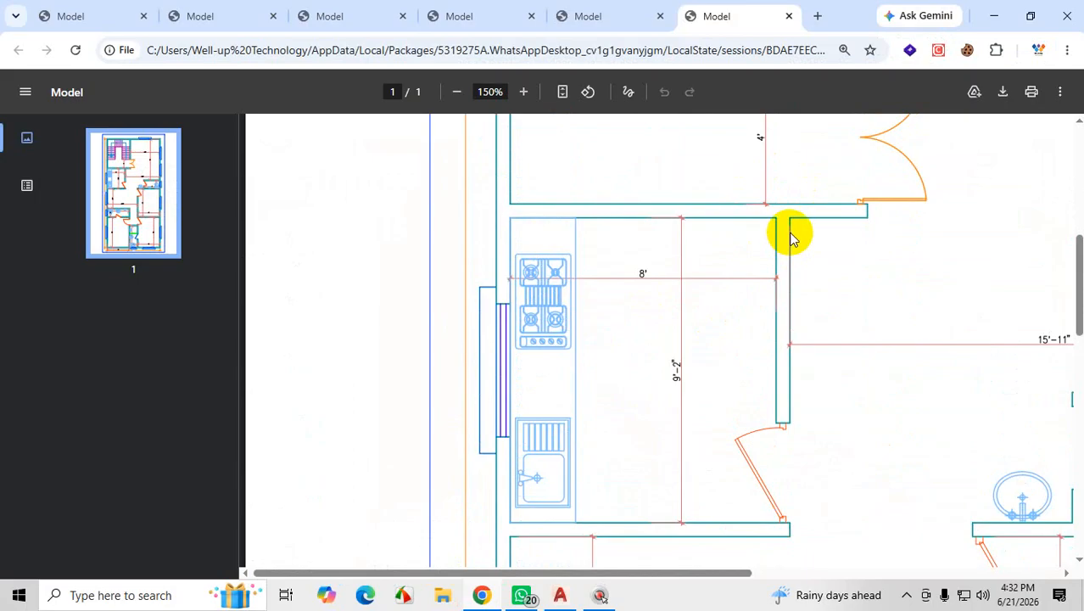
pyautogui.scroll(-3, 790, 238)
pyautogui.scroll(-2, 662, 340)
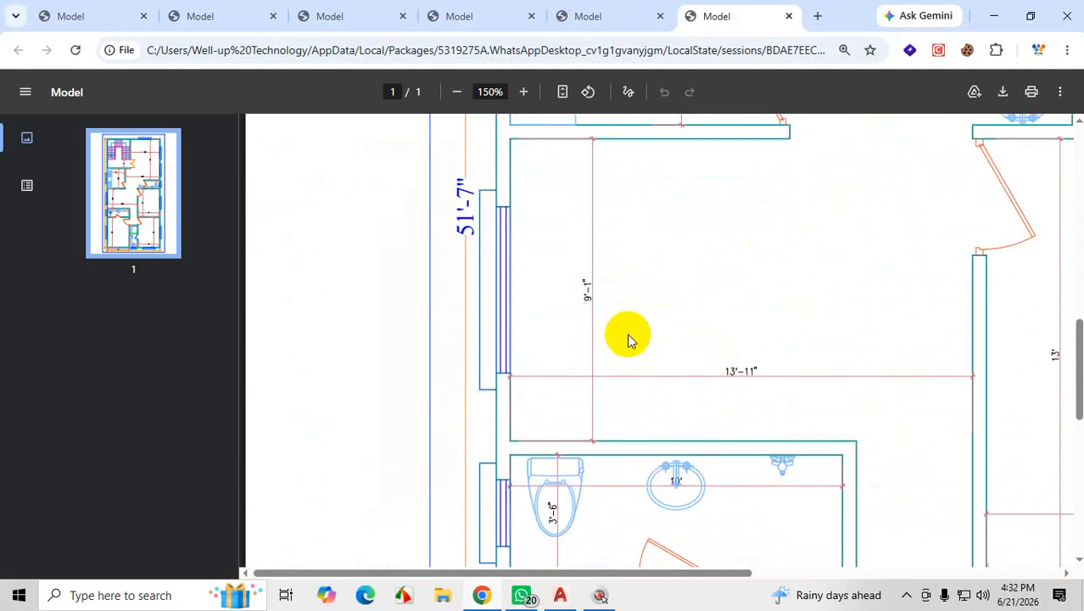
# Examine the middle rooms of the reference floor plan PDF, then switch back to AutoCAD and end the Offset command
pyautogui.scroll(2, 654, 288)
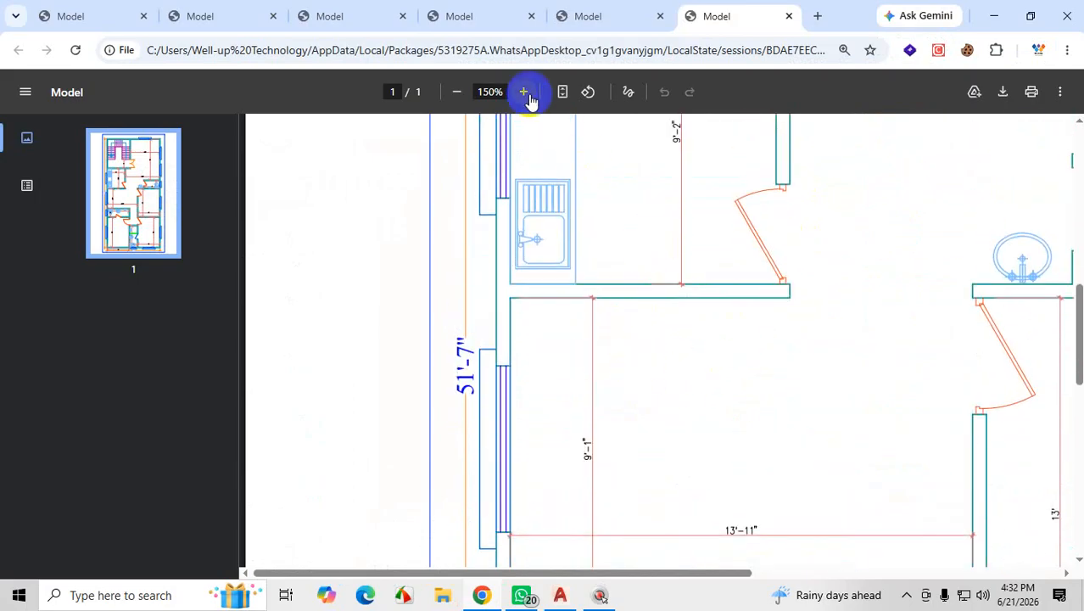
pyautogui.click(457, 92)
pyautogui.click(457, 91)
pyautogui.click(457, 92)
pyautogui.click(457, 91)
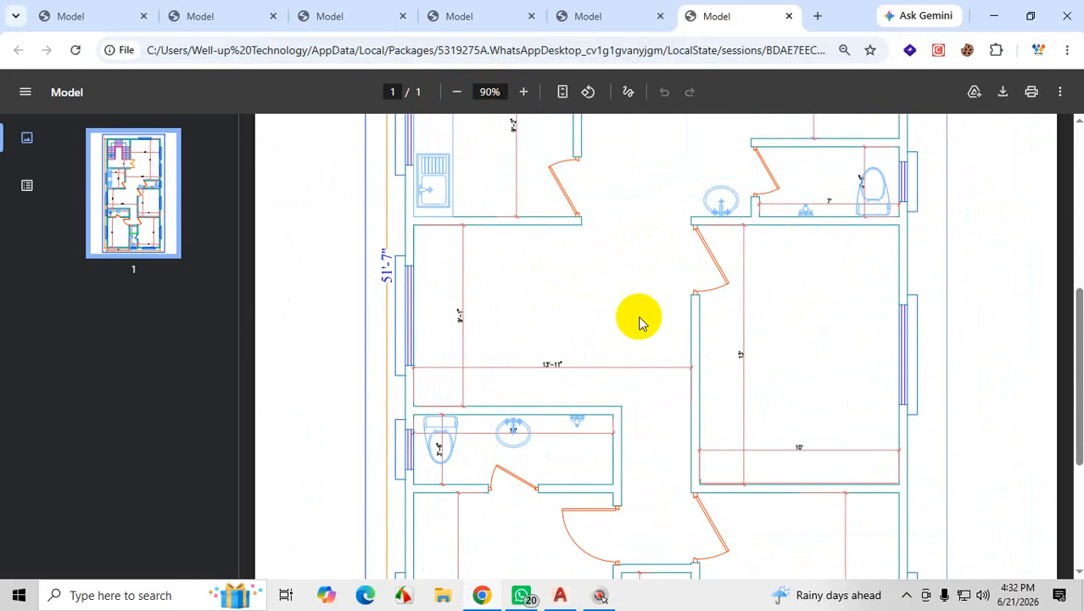
pyautogui.click(995, 17)
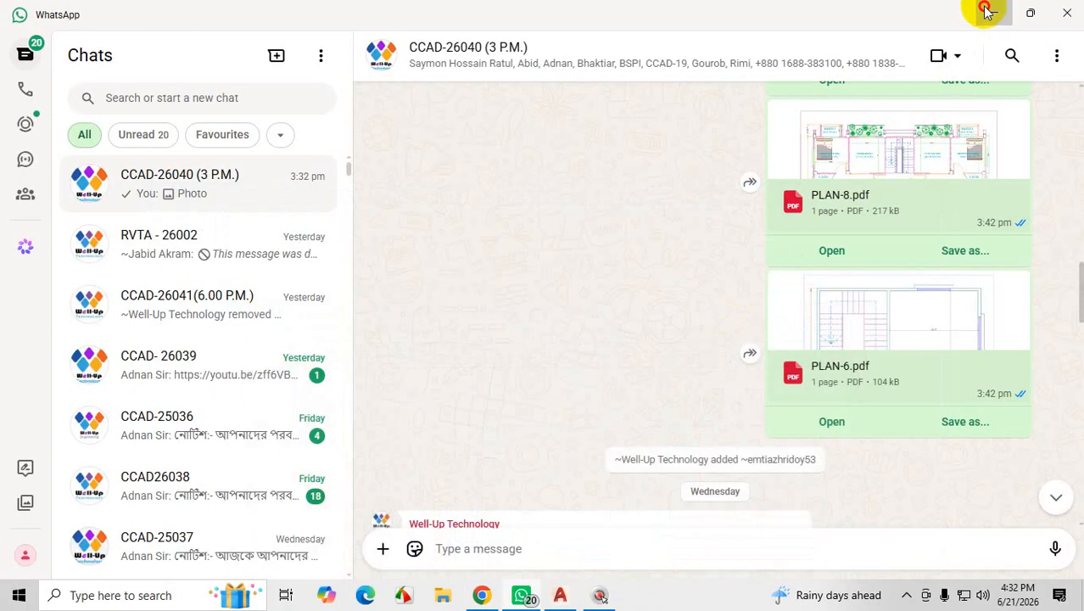
pyautogui.click(986, 10)
pyautogui.scroll(2, 698, 322)
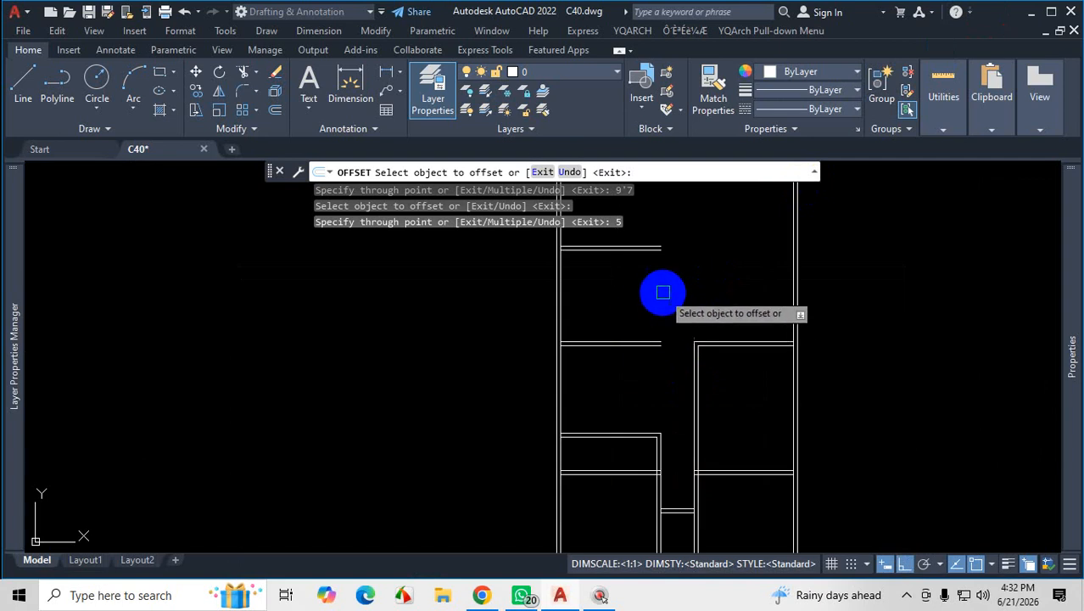
pyautogui.press('Escape')
# Trim the inner line of the left exterior wall where three horizontal partition walls meet it
pyautogui.scroll(-4, 527, 270)
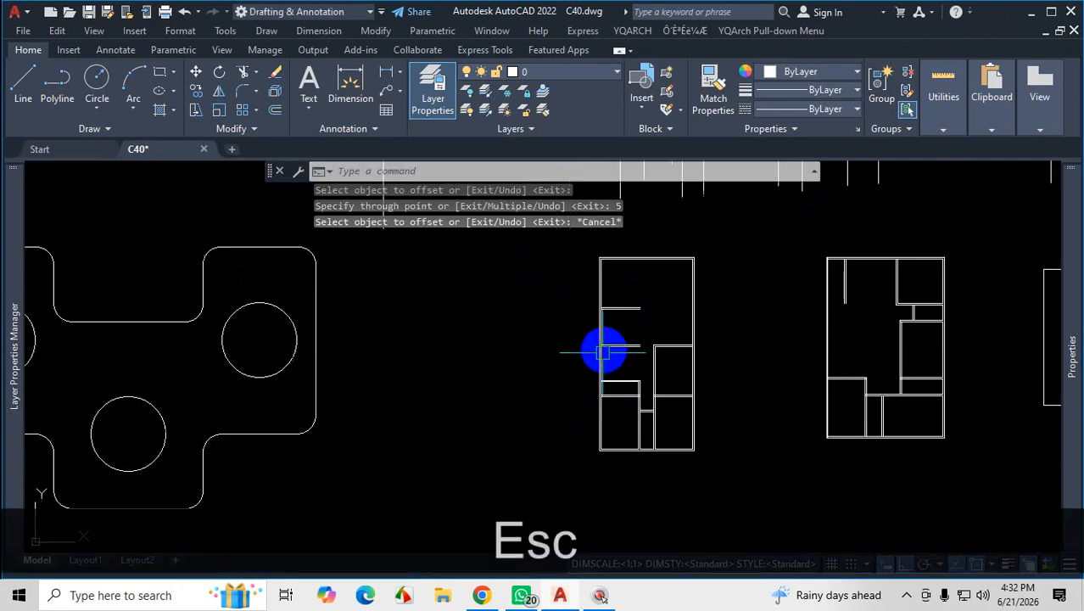
pyautogui.scroll(5, 603, 353)
pyautogui.write('tr')
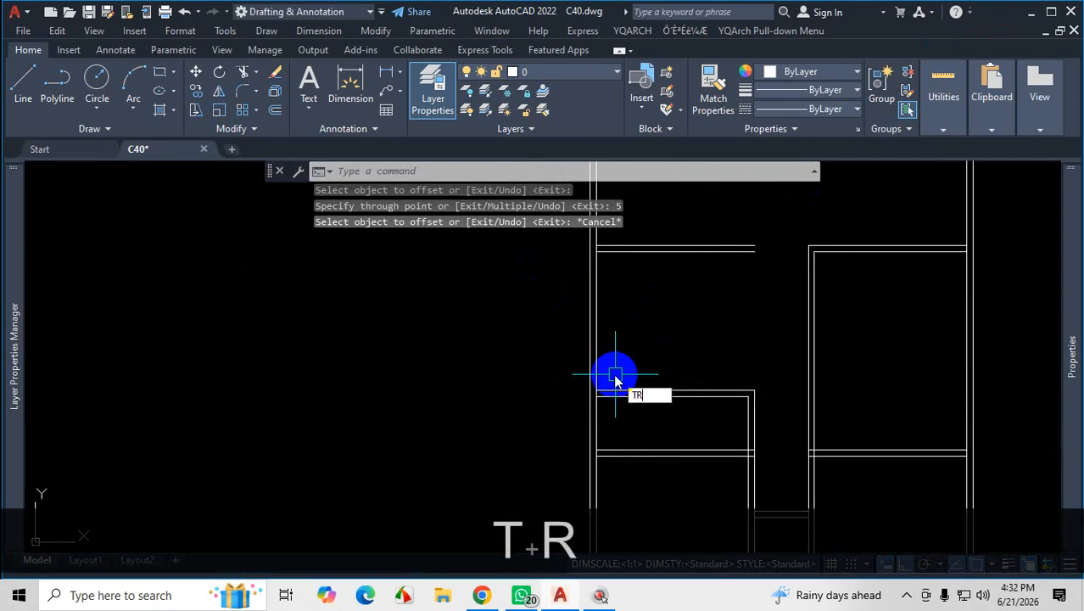
pyautogui.press('Return')
pyautogui.scroll(6, 610, 389)
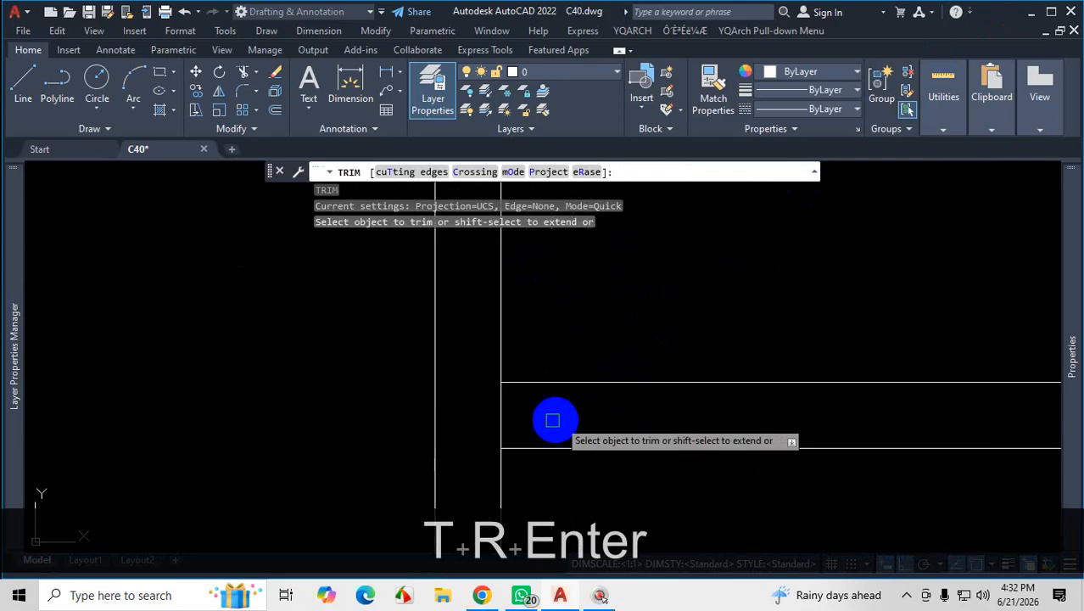
pyautogui.click(500, 410)
pyautogui.scroll(-3, 677, 430)
pyautogui.scroll(2, 721, 355)
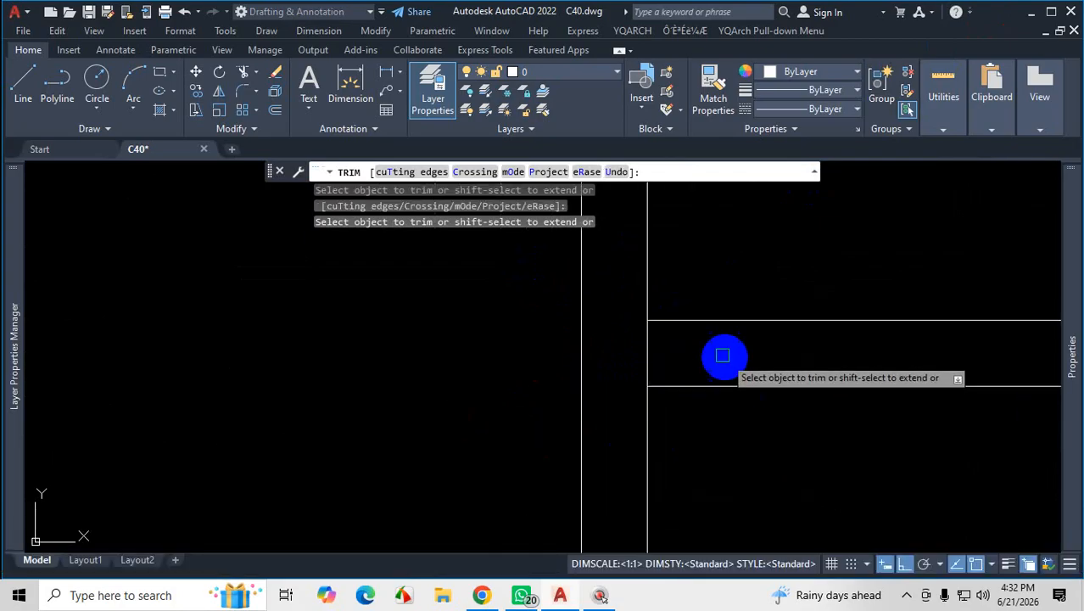
pyautogui.click(650, 357)
pyautogui.scroll(-3, 729, 391)
pyautogui.scroll(5, 729, 390)
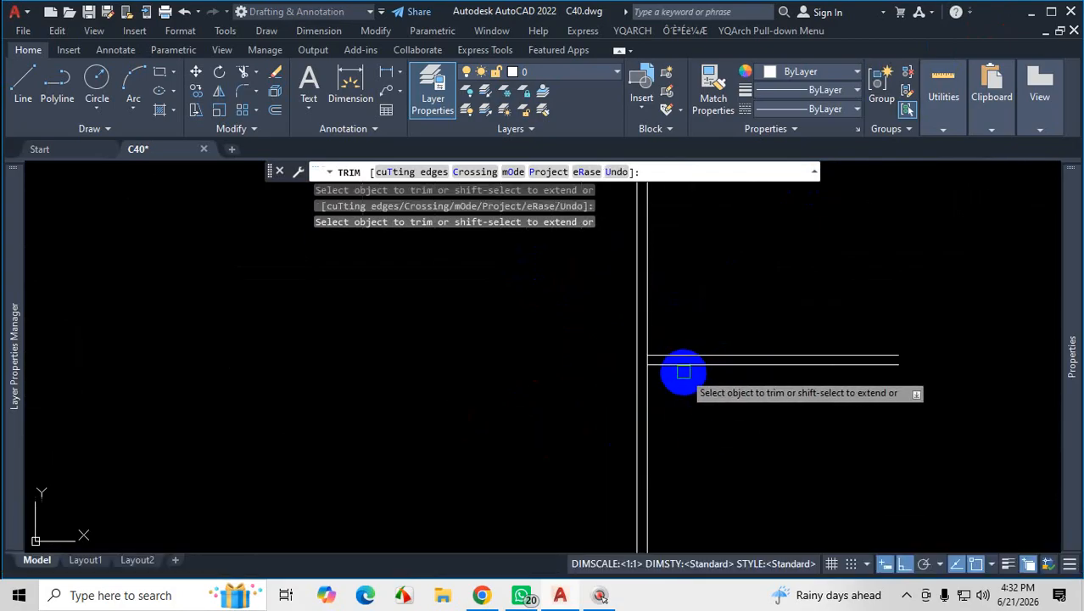
pyautogui.click(567, 328)
pyautogui.scroll(-3, 639, 383)
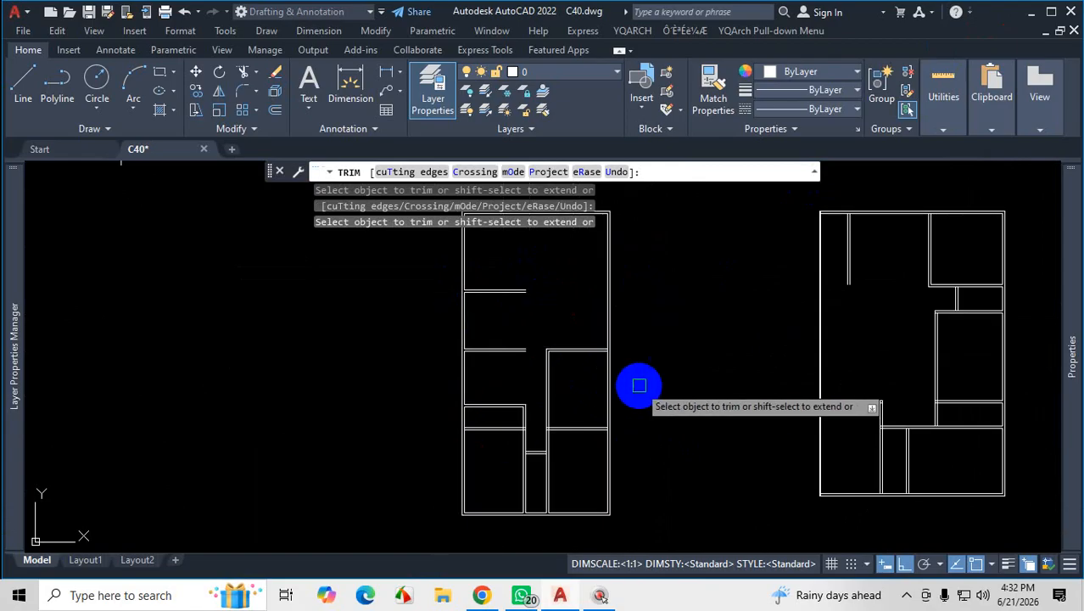
# Trim the inner line of the right exterior wall where the right bedroom's upper wall meets it
pyautogui.scroll(5, 599, 354)
pyautogui.click(604, 302)
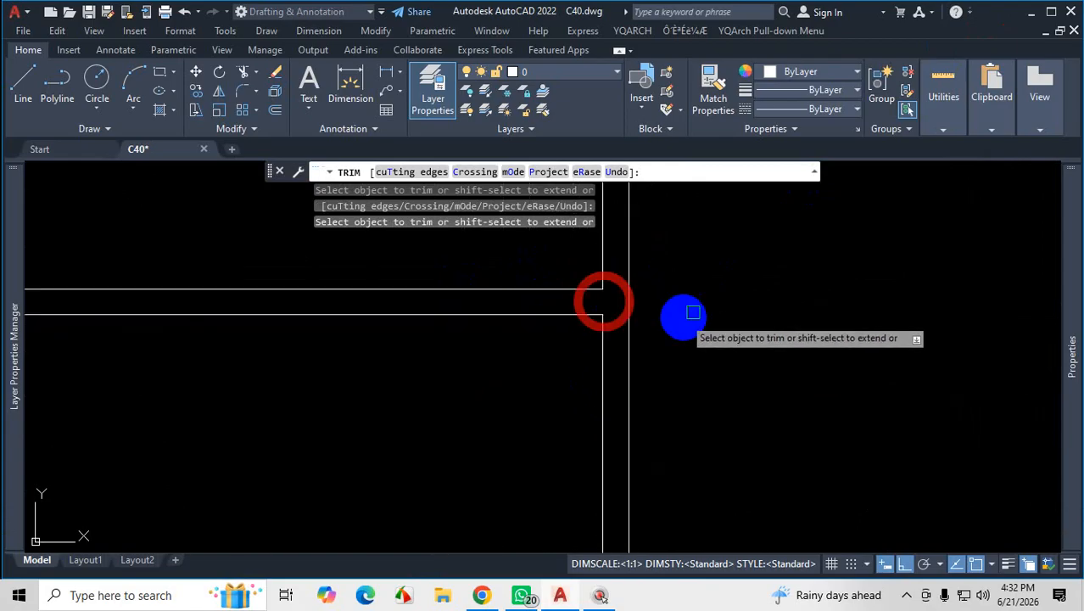
pyautogui.scroll(-4, 683, 314)
pyautogui.press('Escape')
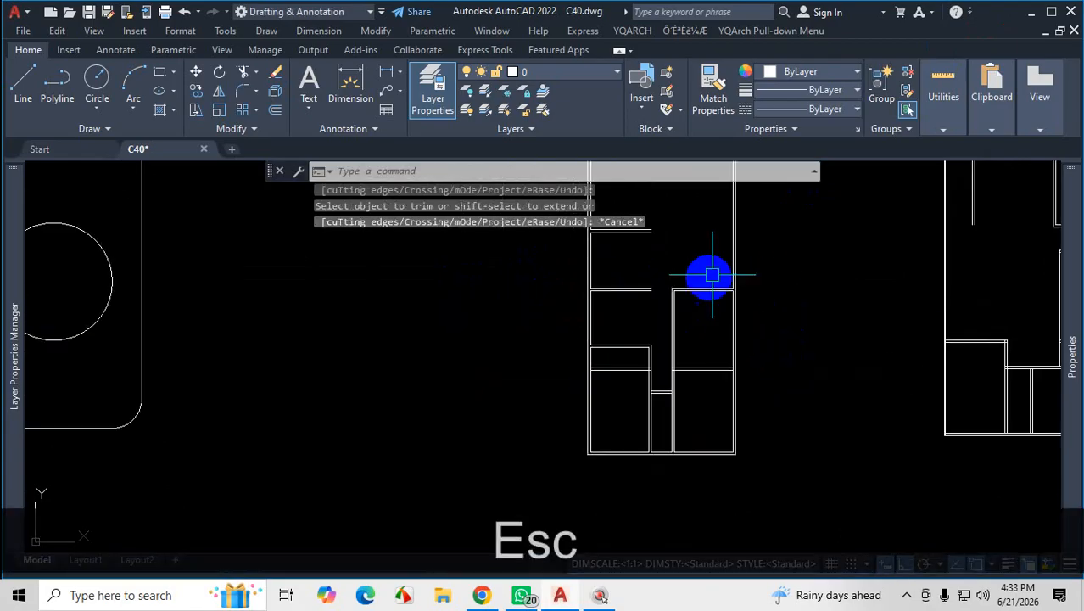
pyautogui.scroll(3, 750, 326)
pyautogui.scroll(-5, 817, 346)
pyautogui.scroll(5, 834, 300)
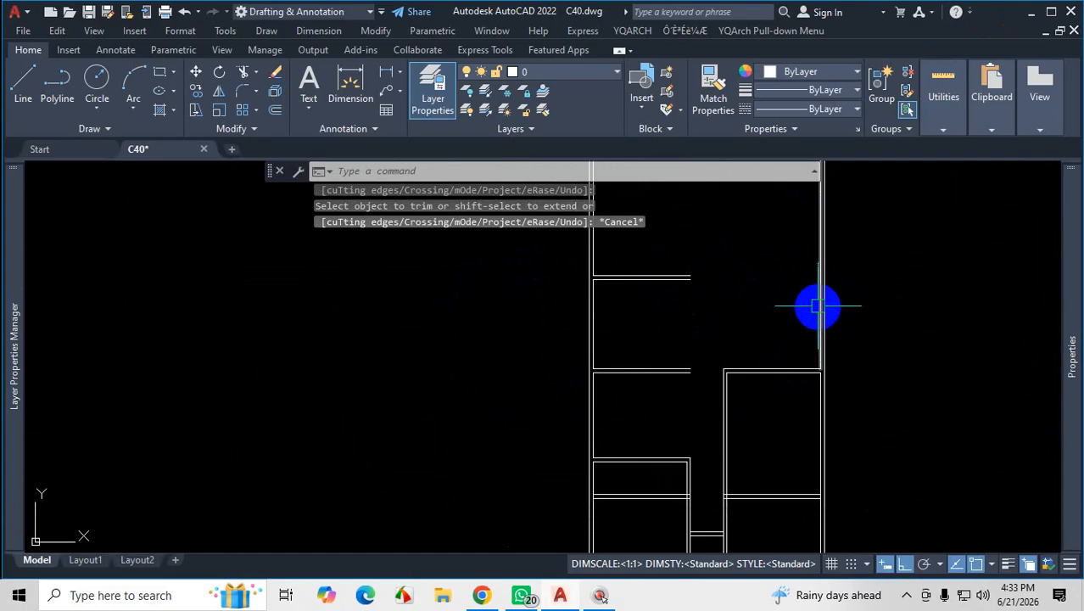
pyautogui.scroll(2, 596, 272)
pyautogui.scroll(-2, 596, 273)
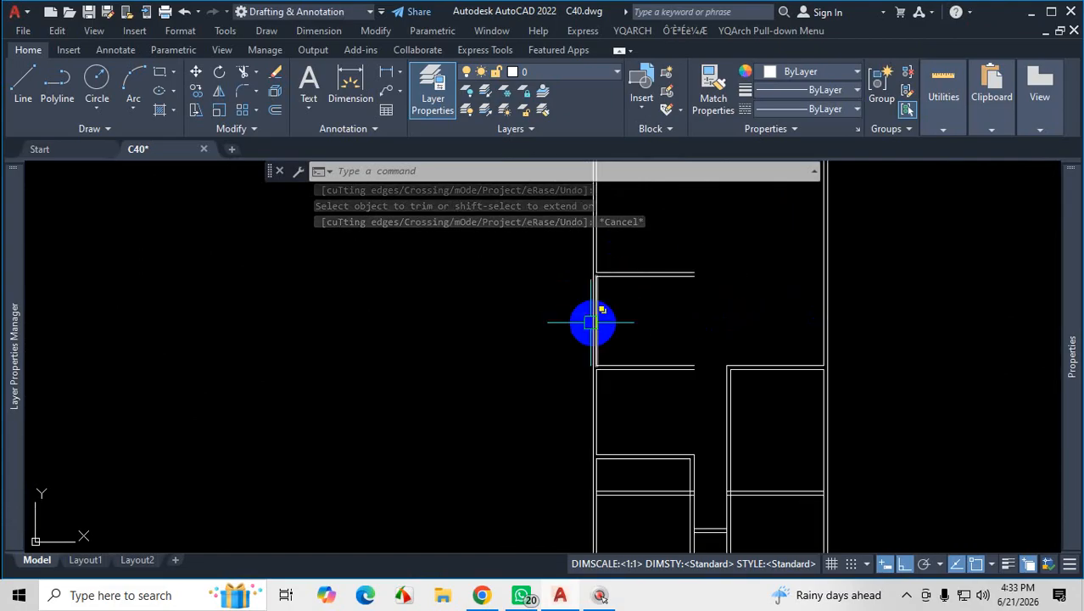
# Switch to the reference plan PDF in Chrome, examine the kitchen's dimensions up close, and return to AutoCAD
pyautogui.click(494, 599)
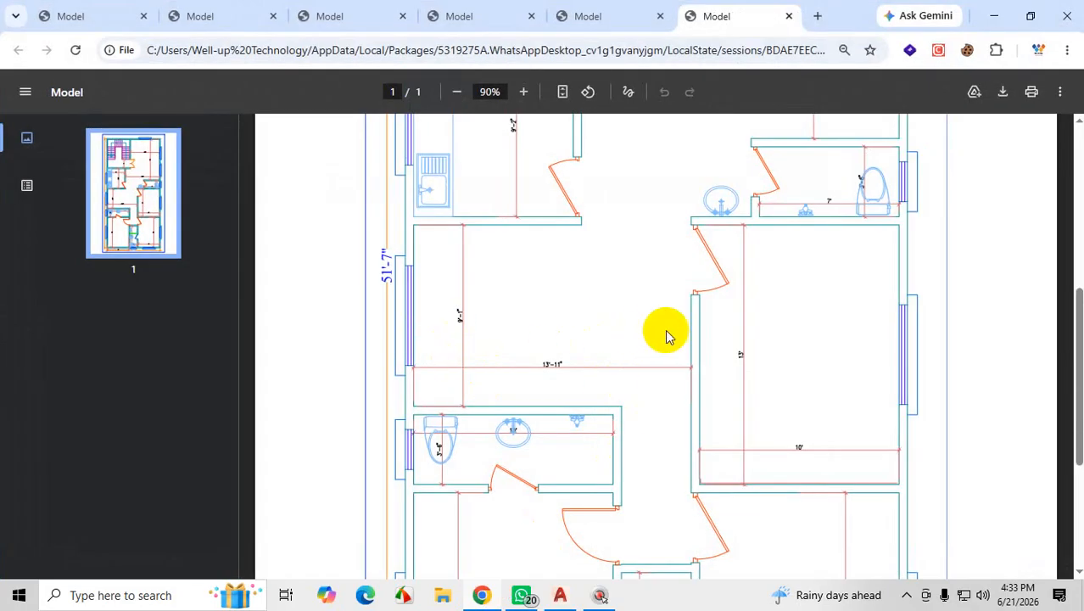
pyautogui.scroll(2, 675, 327)
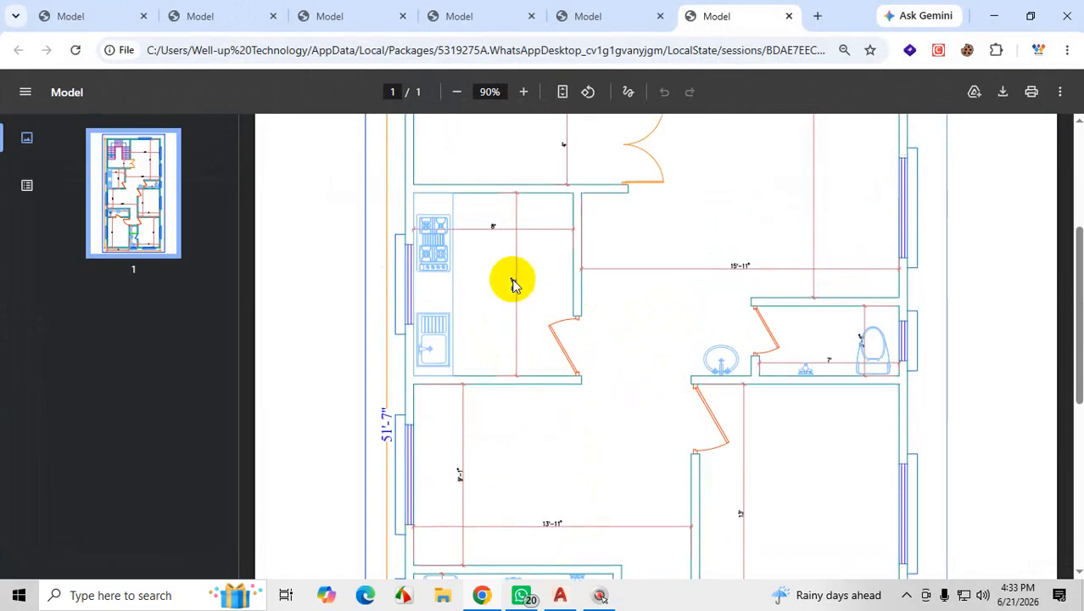
pyautogui.click(524, 93)
pyautogui.click(524, 92)
pyautogui.click(524, 92)
pyautogui.click(524, 93)
pyautogui.click(524, 93)
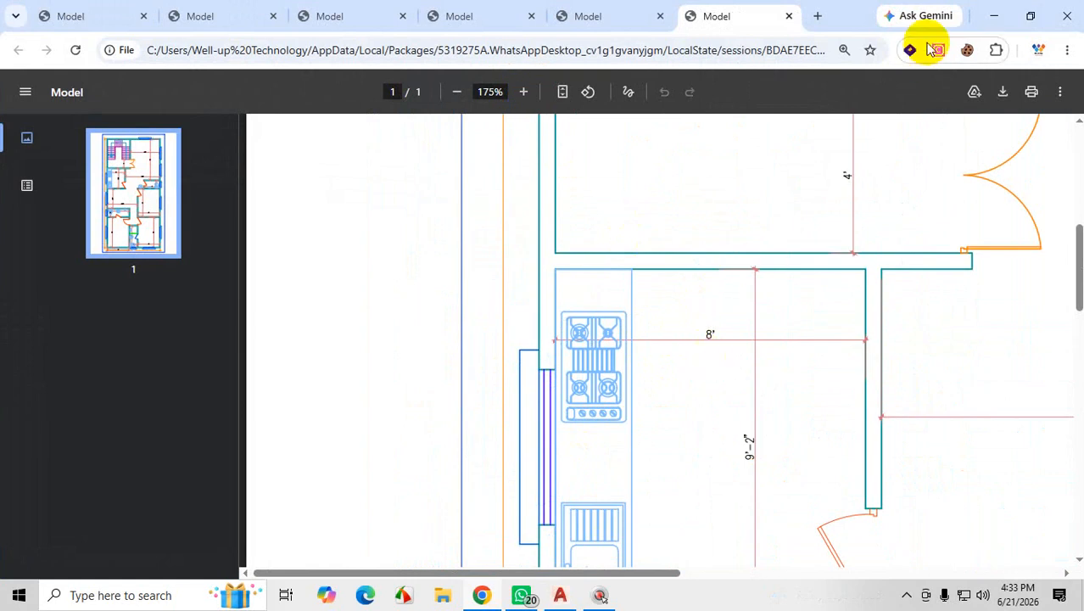
pyautogui.click(993, 16)
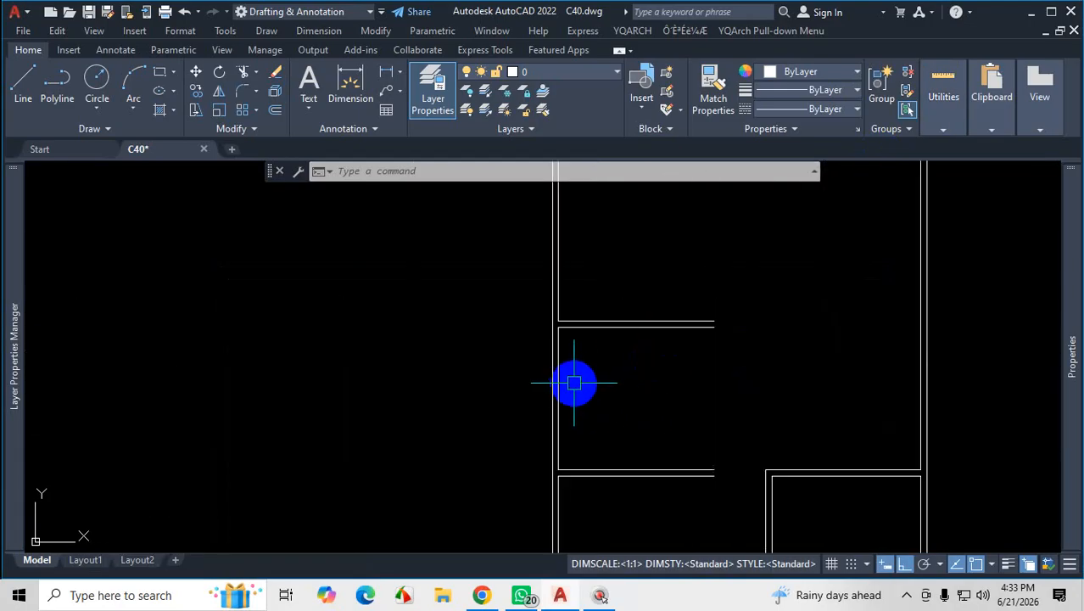
# Offset the kitchen's left inner wall line 8' inward, and offset the new line another 5" to form the partition wall
pyautogui.write('o')
pyautogui.press('Return')
pyautogui.scroll(2, 598, 399)
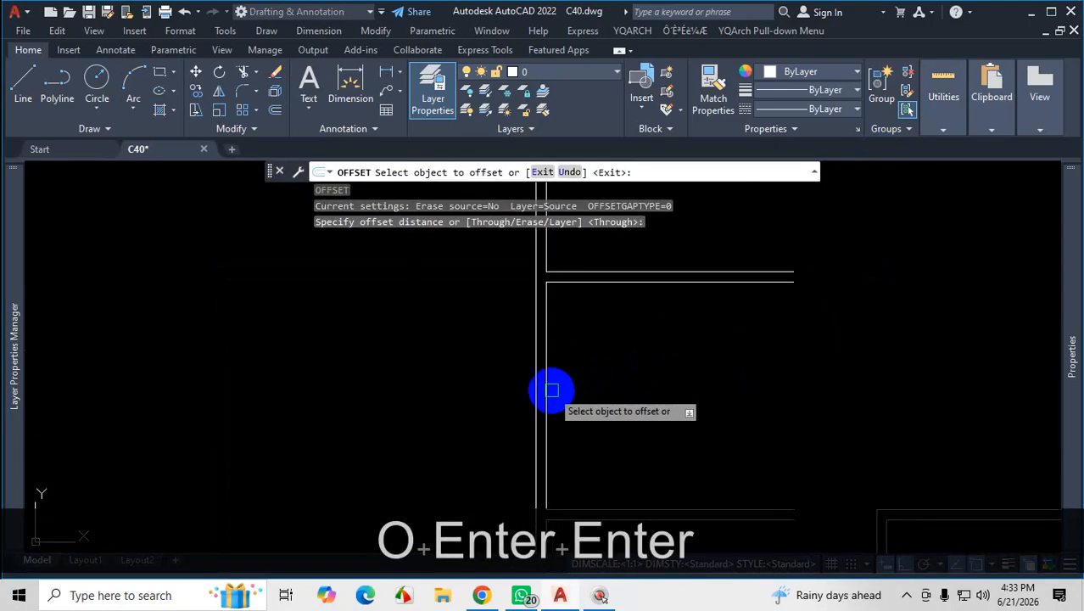
pyautogui.click(547, 384)
pyautogui.write("8'")
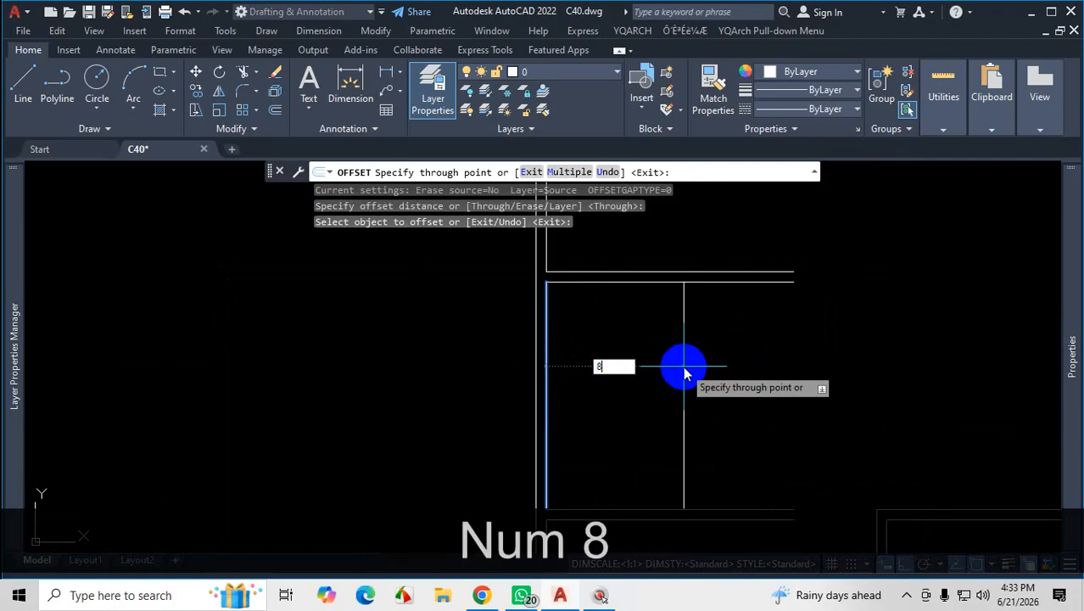
pyautogui.press('Return')
pyautogui.click(735, 337)
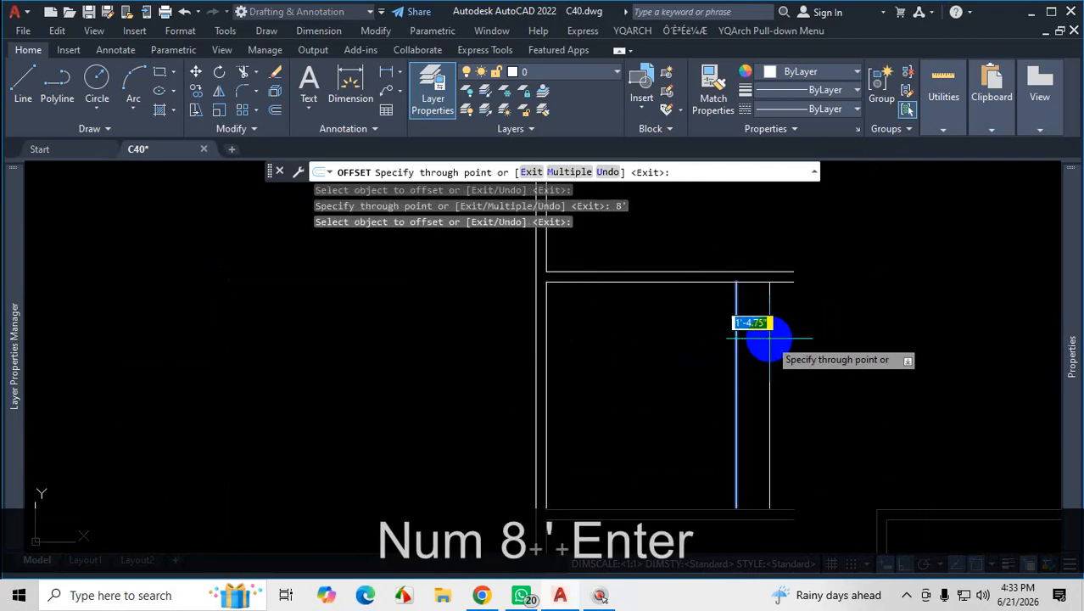
pyautogui.write('5')
pyautogui.press('Return')
pyautogui.scroll(-3, 738, 373)
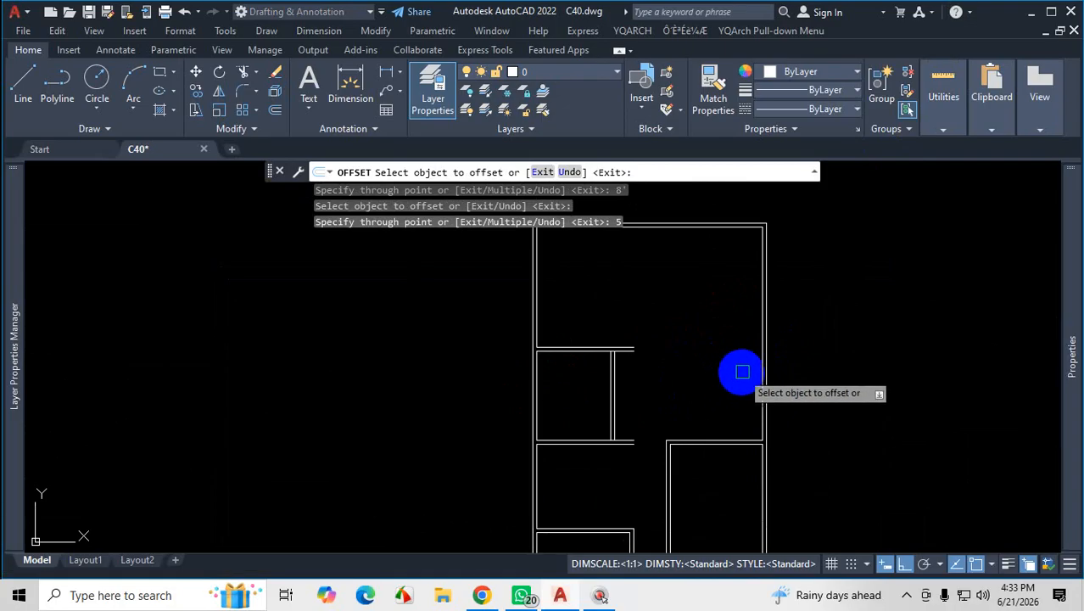
# Select the right exterior wall's inner line for offsetting and examine the toilet's dimensions in the reference plan PDF in Chrome
pyautogui.scroll(2, 762, 357)
pyautogui.click(765, 353)
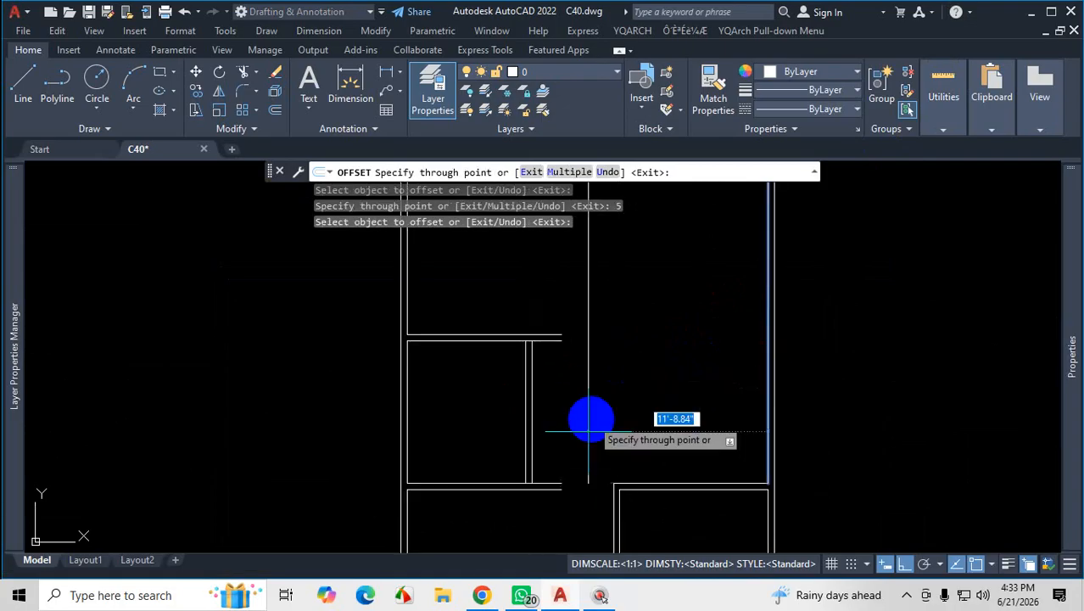
pyautogui.click(482, 596)
pyautogui.scroll(-3, 756, 458)
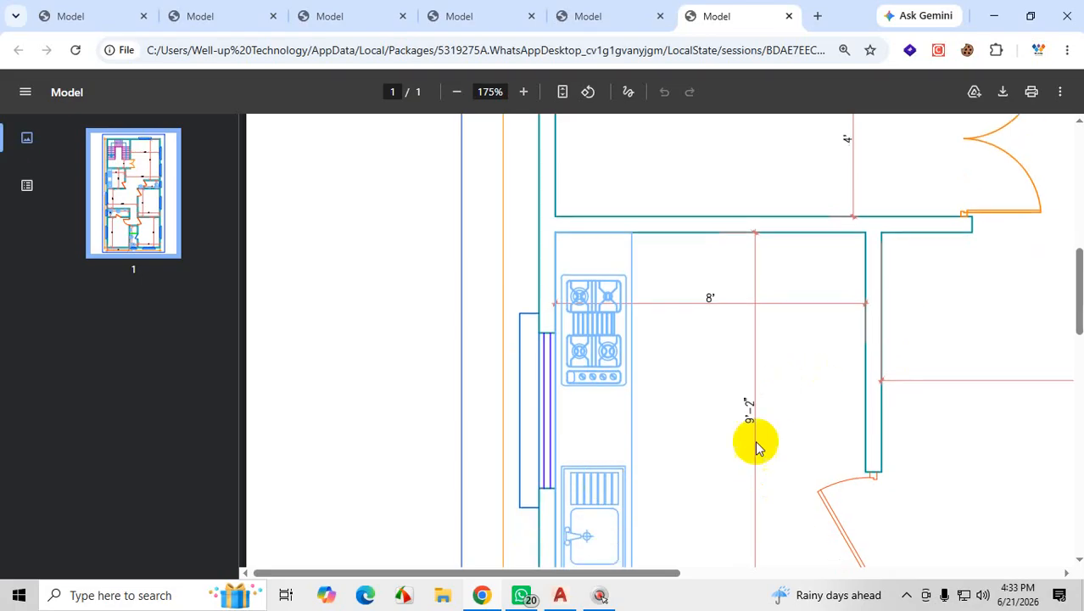
pyautogui.moveTo(591, 575); pyautogui.dragTo(925, 526)
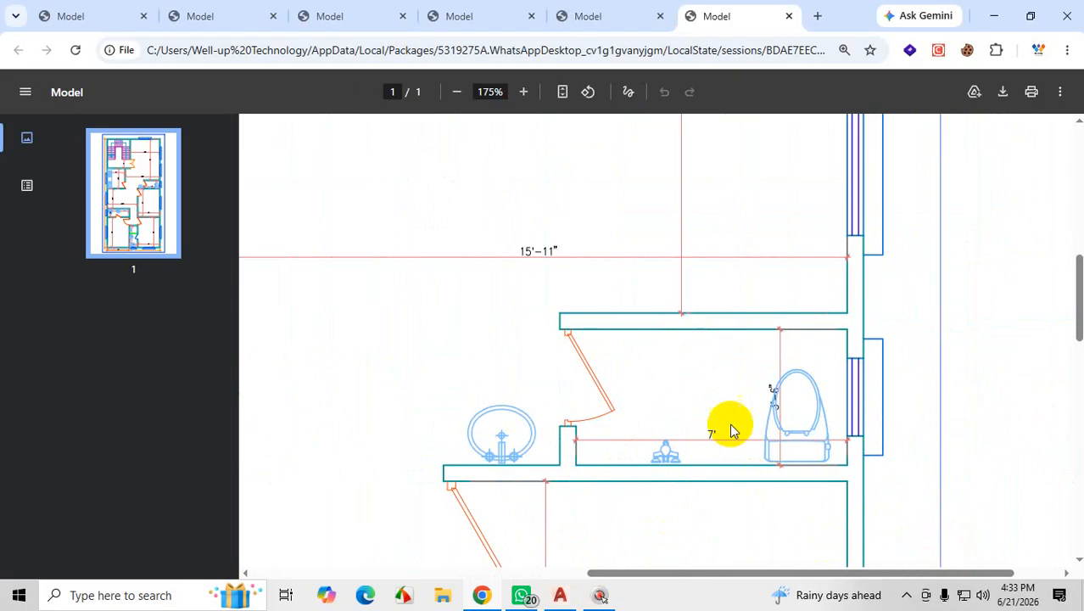
pyautogui.scroll(3, 717, 450)
pyautogui.scroll(-3, 718, 450)
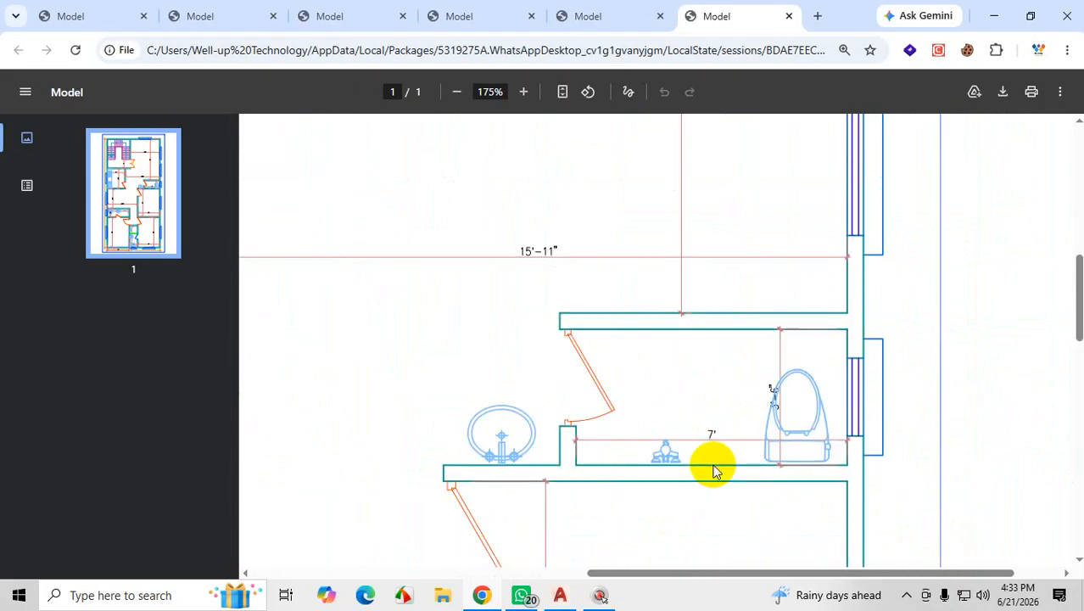
pyautogui.press('Escape')
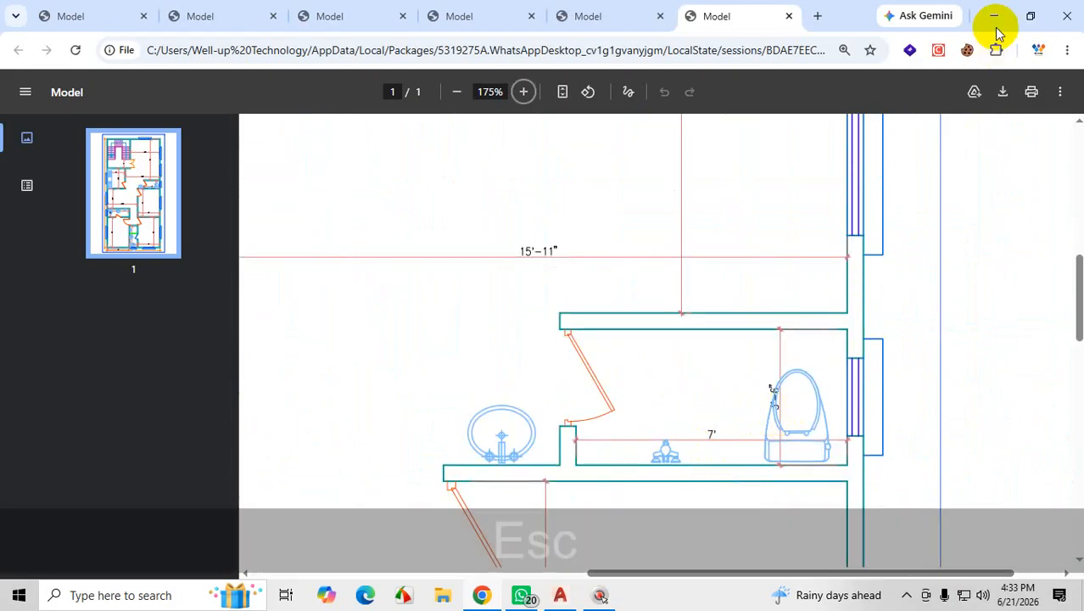
pyautogui.click(995, 15)
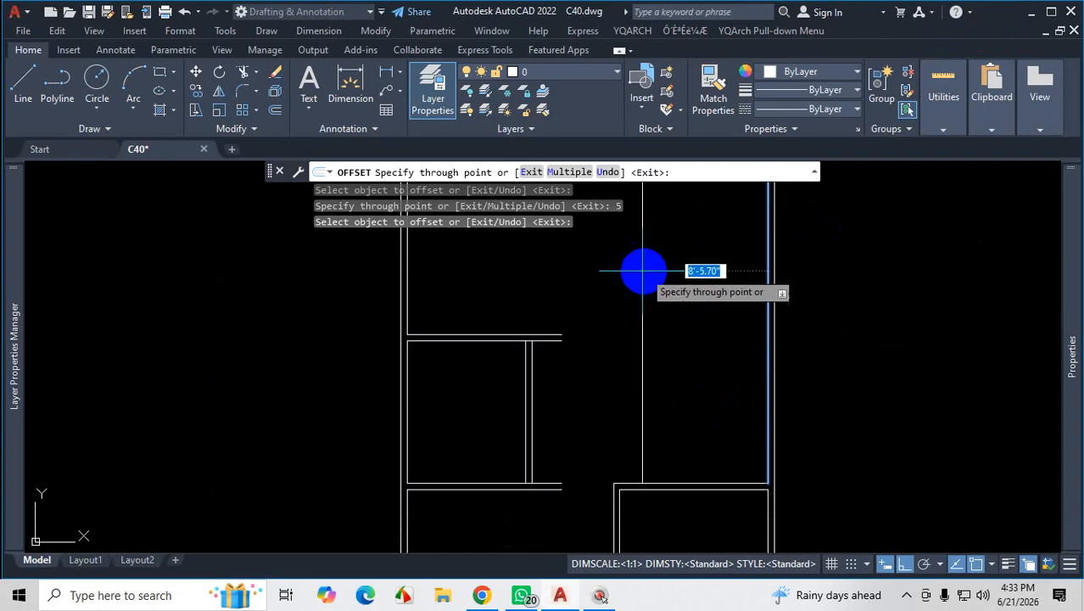
# Check the upper right room's width in the reference PDF and offset the right exterior wall's inner line 13'7" inward
pyautogui.click(482, 595)
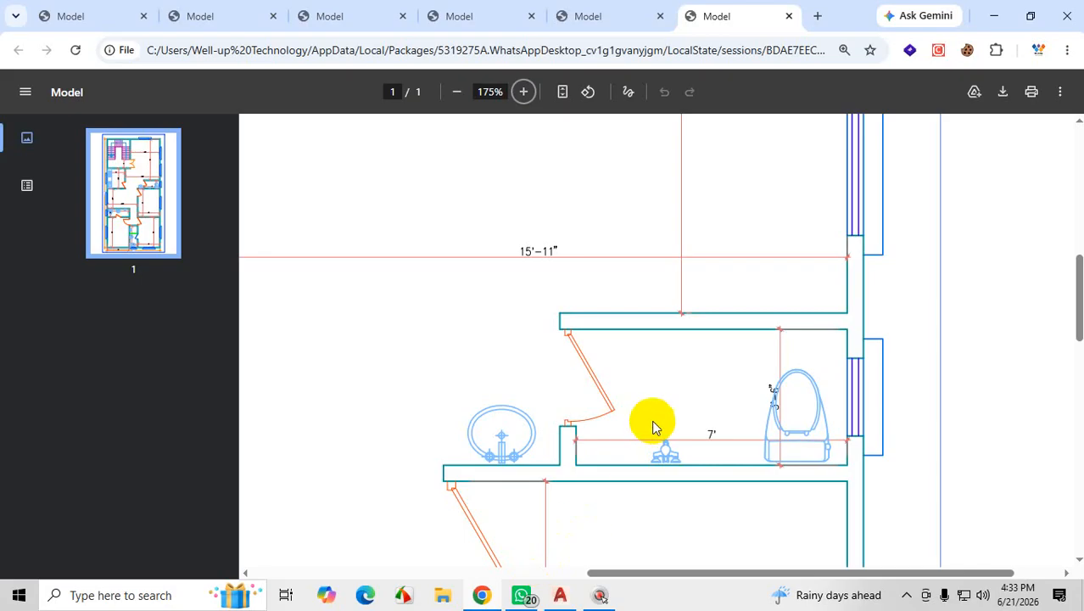
pyautogui.scroll(-5, 649, 426)
pyautogui.scroll(1, 640, 425)
pyautogui.scroll(1, 641, 424)
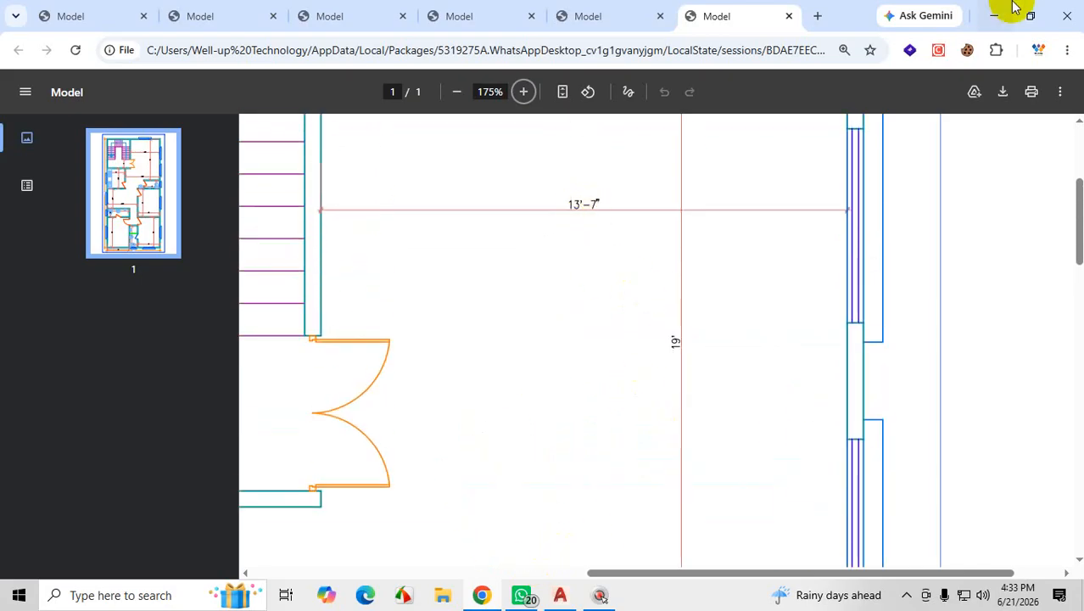
pyautogui.click(993, 17)
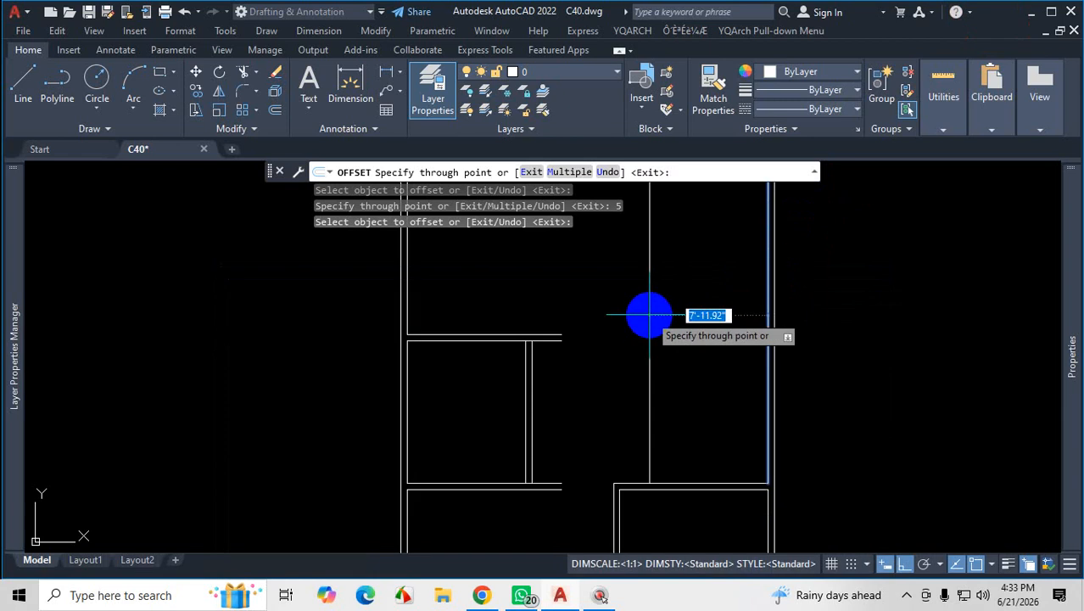
pyautogui.write("13'7")
pyautogui.press('Return')
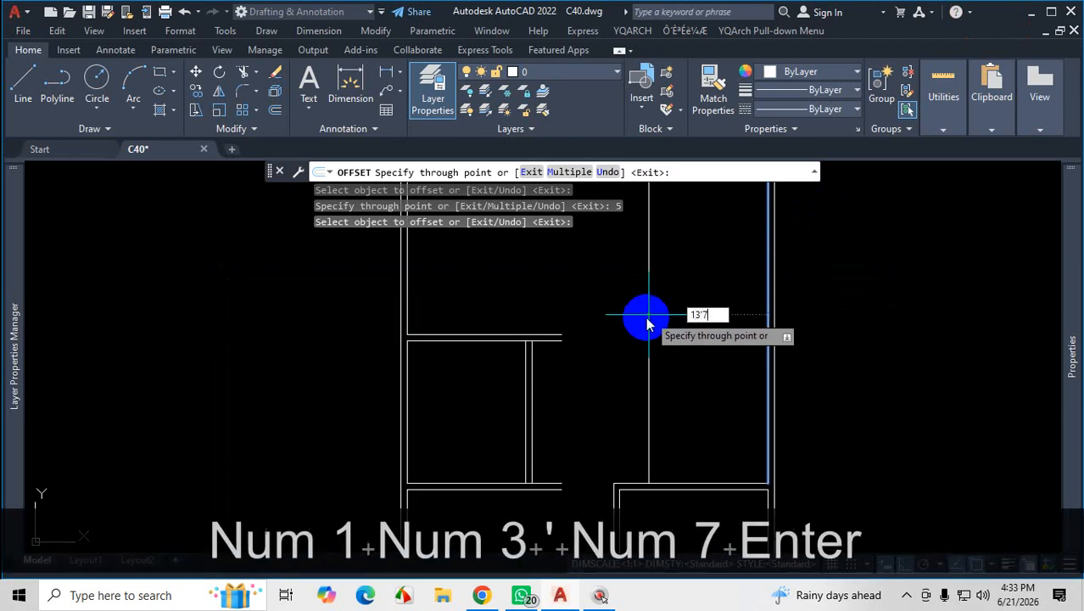
# Offset the toilet's lower horizontal wall line 42" upward and offset the new line another 5" to form its upper wall
pyautogui.scroll(2, 755, 472)
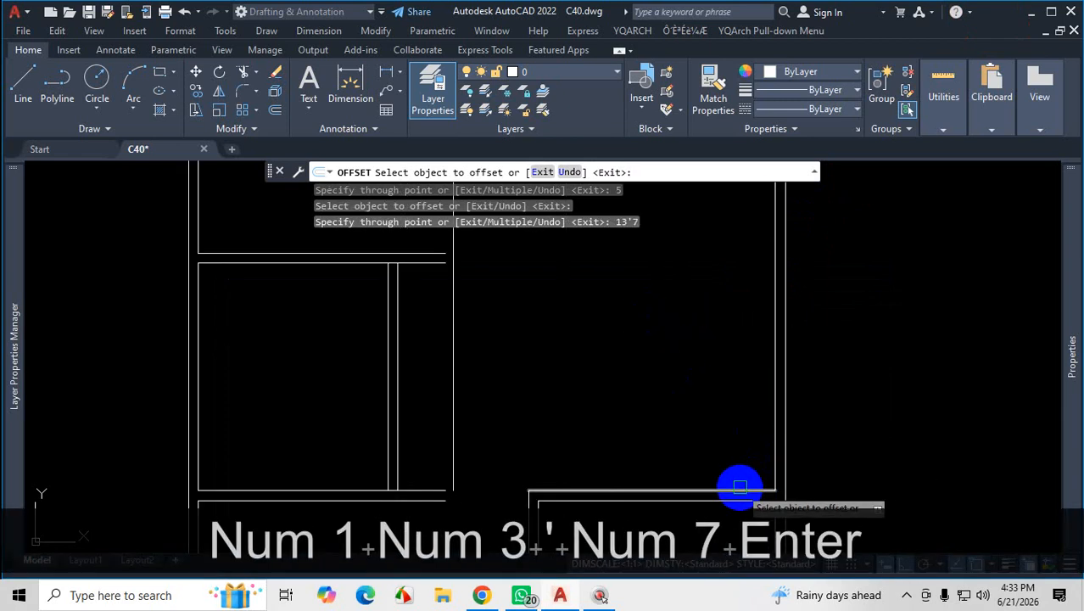
pyautogui.click(737, 490)
pyautogui.write('42')
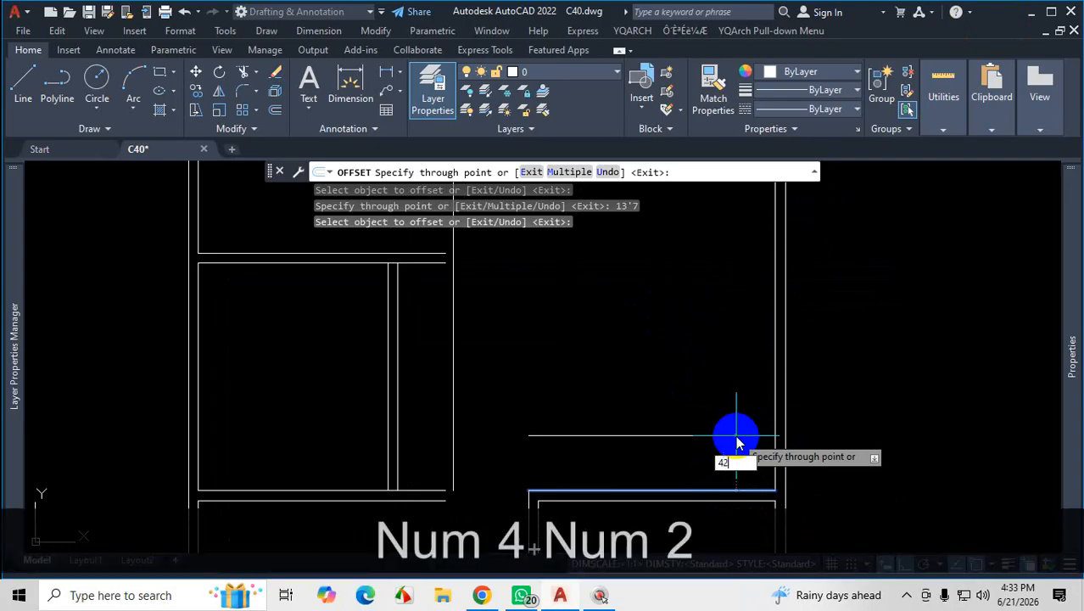
pyautogui.press('Return')
pyautogui.click(726, 407)
pyautogui.write('5')
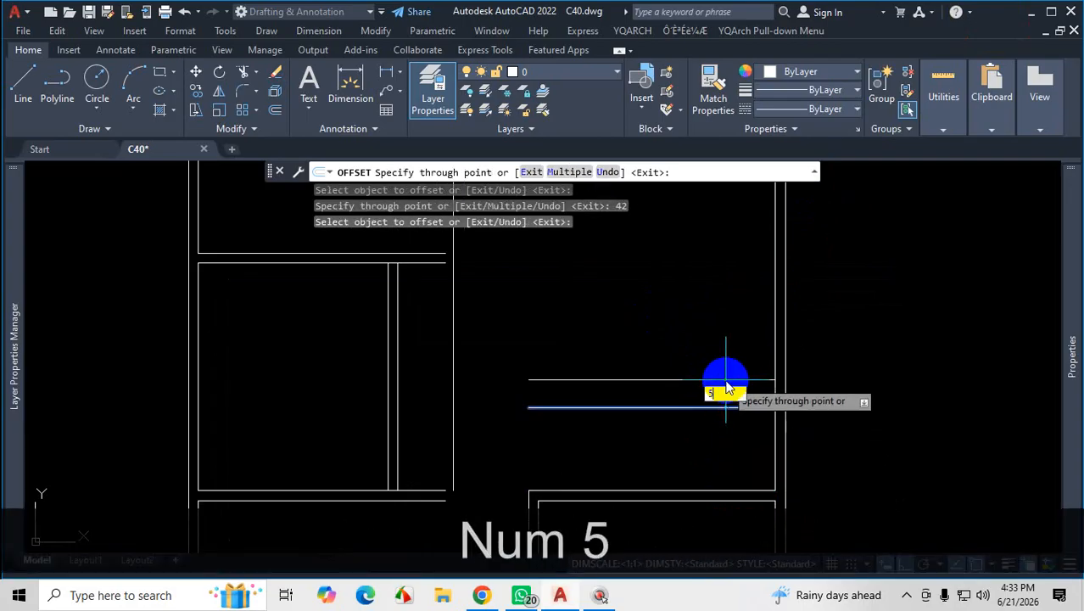
pyautogui.press('Return')
pyautogui.press('Escape')
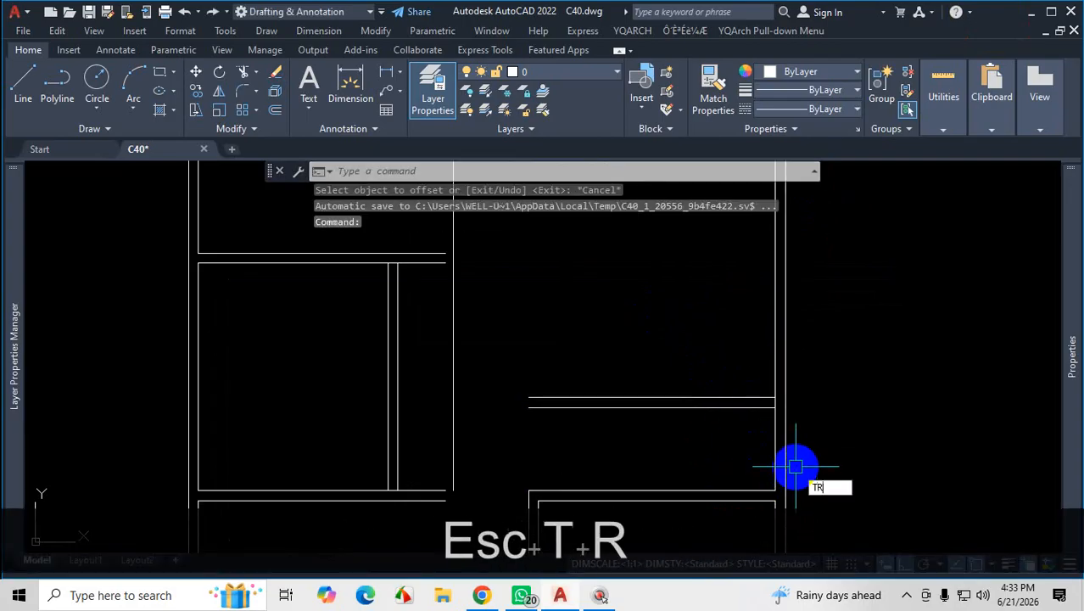
# Trim the right exterior wall's inner line between the two new toilet wall lines
pyautogui.press('Return')
pyautogui.scroll(5, 777, 407)
pyautogui.click(765, 400)
pyautogui.scroll(-8, 869, 302)
pyautogui.press('Escape')
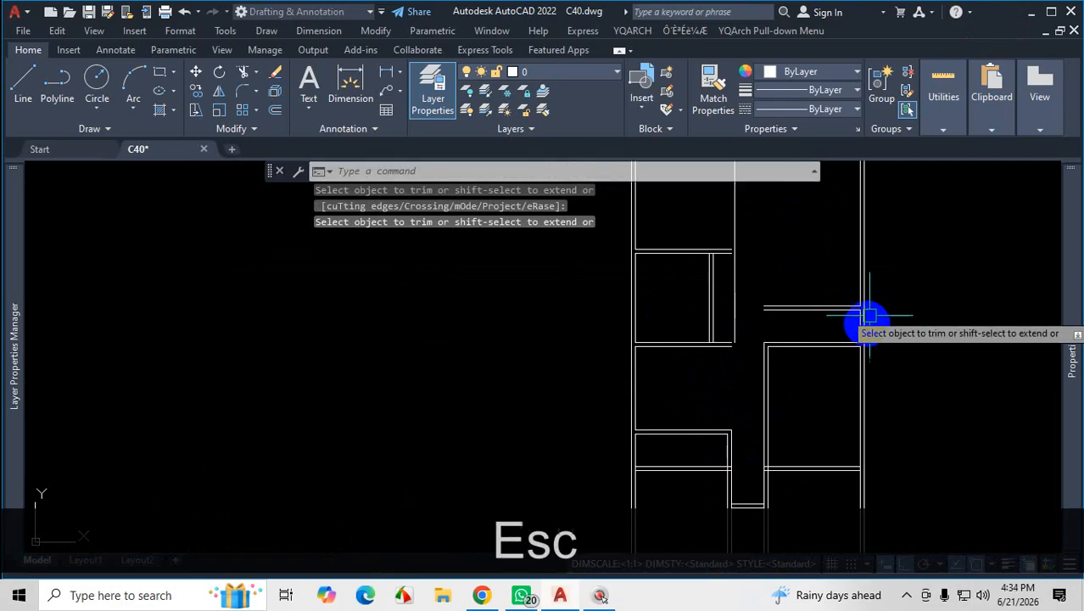
# Switch to the reference plan PDF in Chrome to check the area around the toilet, and return to AutoCAD
pyautogui.click(481, 596)
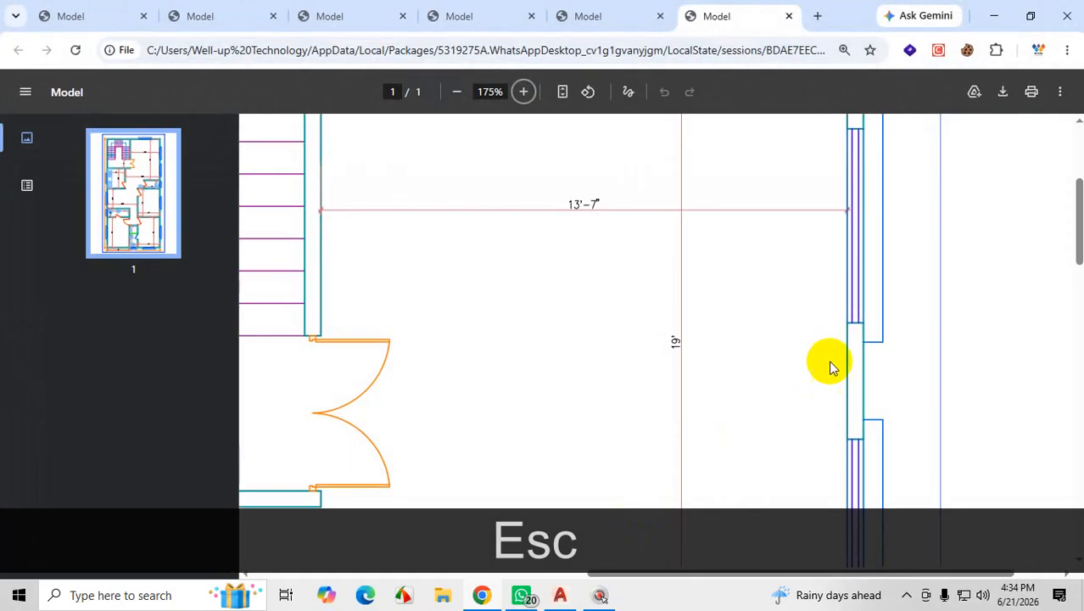
pyautogui.scroll(-5, 789, 356)
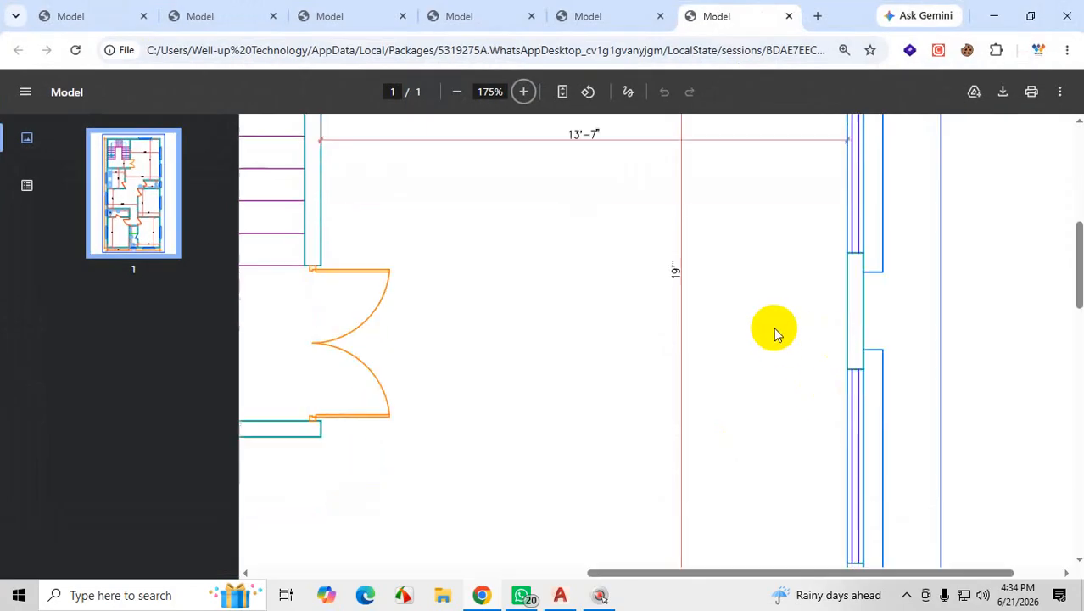
pyautogui.click(995, 17)
# Offset the toilet's right inner wall line 7' inward, and offset the new line another 5" to form its left wall
pyautogui.write('o')
pyautogui.press('Return')
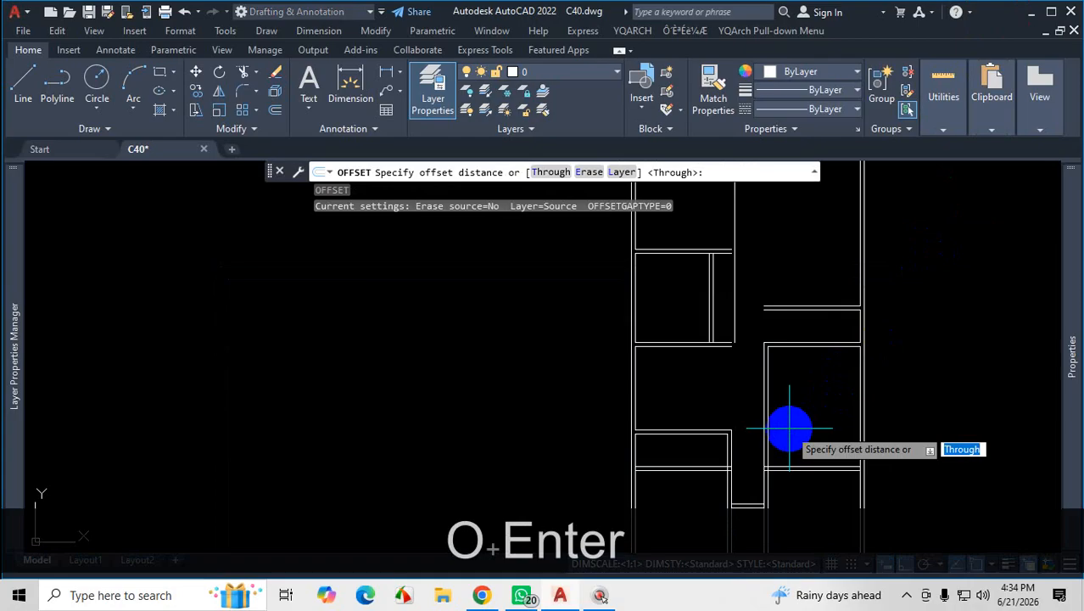
pyautogui.press('Return')
pyautogui.scroll(4, 868, 311)
pyautogui.click(868, 311)
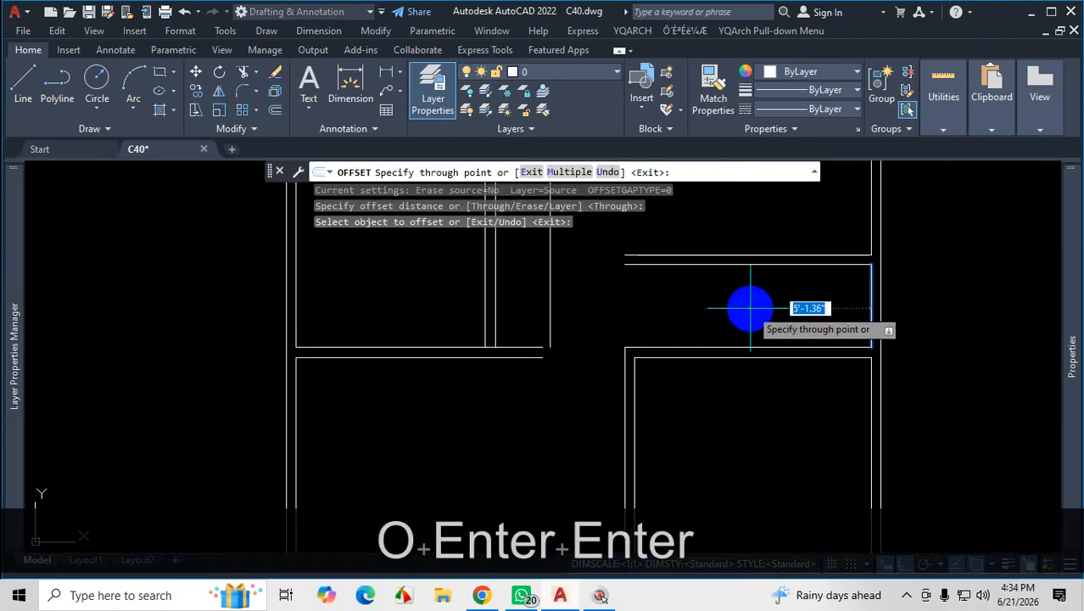
pyautogui.write("7'")
pyautogui.press('Return')
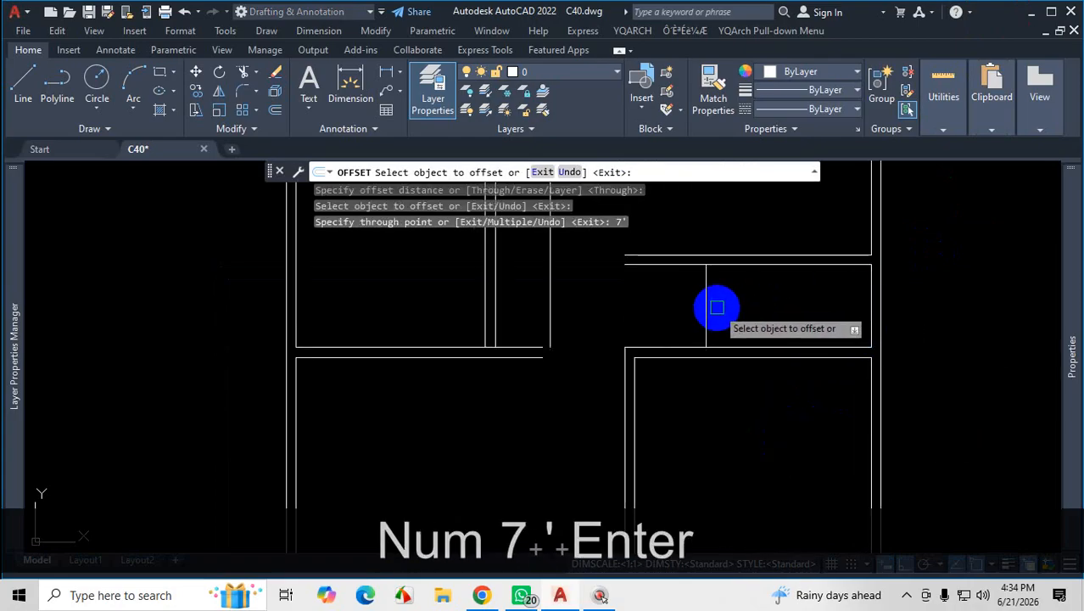
pyautogui.click(708, 307)
pyautogui.write('5')
pyautogui.press('Return')
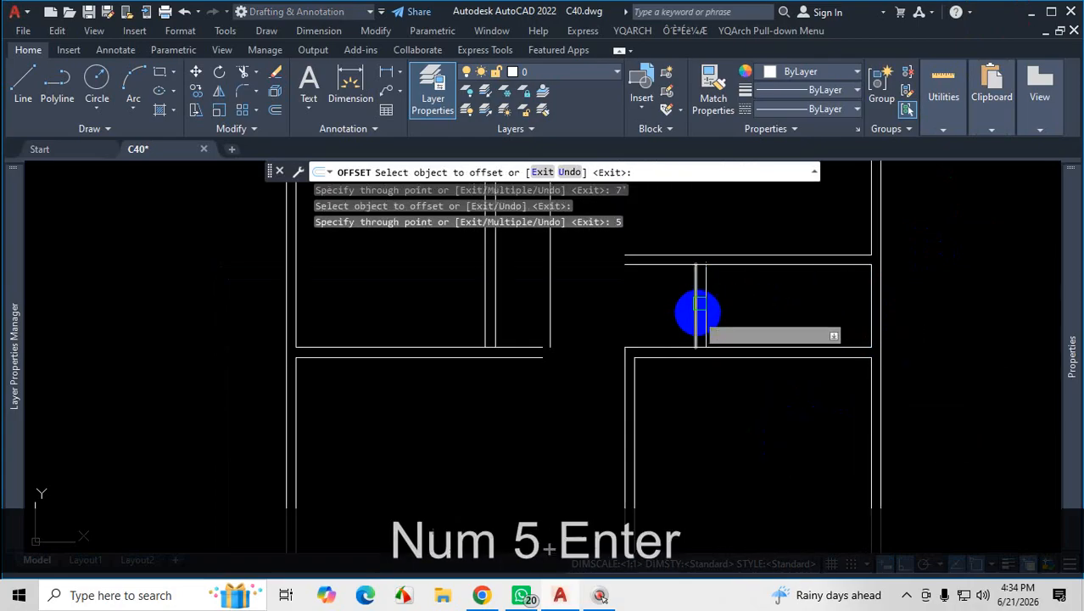
# Offset the long vertical line left of the large upper right room 5" to the left to give that wall its thickness
pyautogui.scroll(-3, 651, 315)
pyautogui.scroll(-4, 652, 315)
pyautogui.scroll(4, 683, 335)
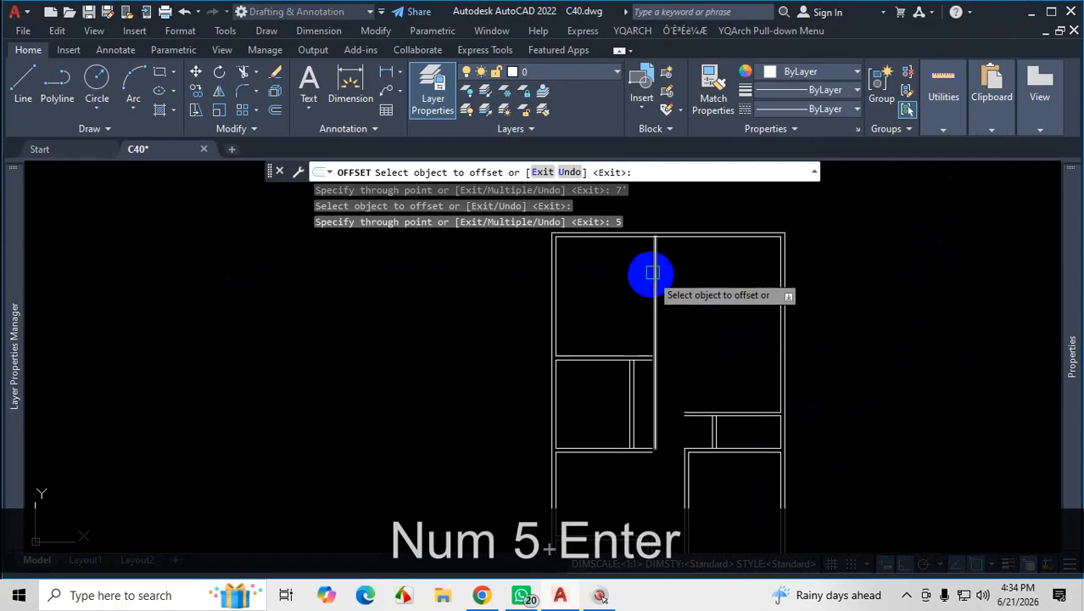
pyautogui.click(653, 273)
pyautogui.scroll(3, 612, 287)
pyautogui.write('5')
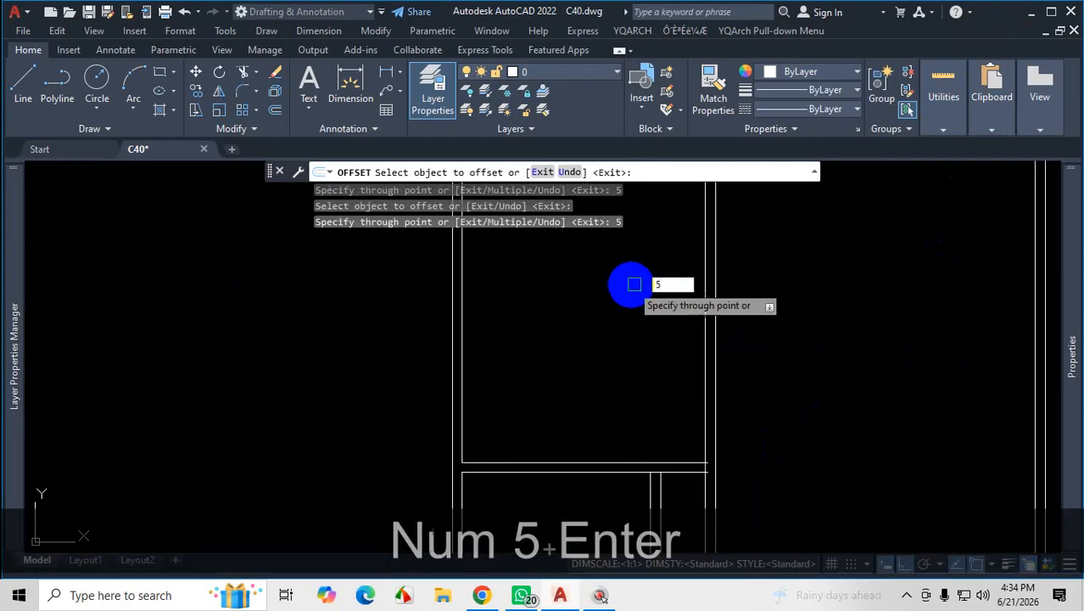
pyautogui.scroll(-2, 678, 280)
pyautogui.press('Escape')
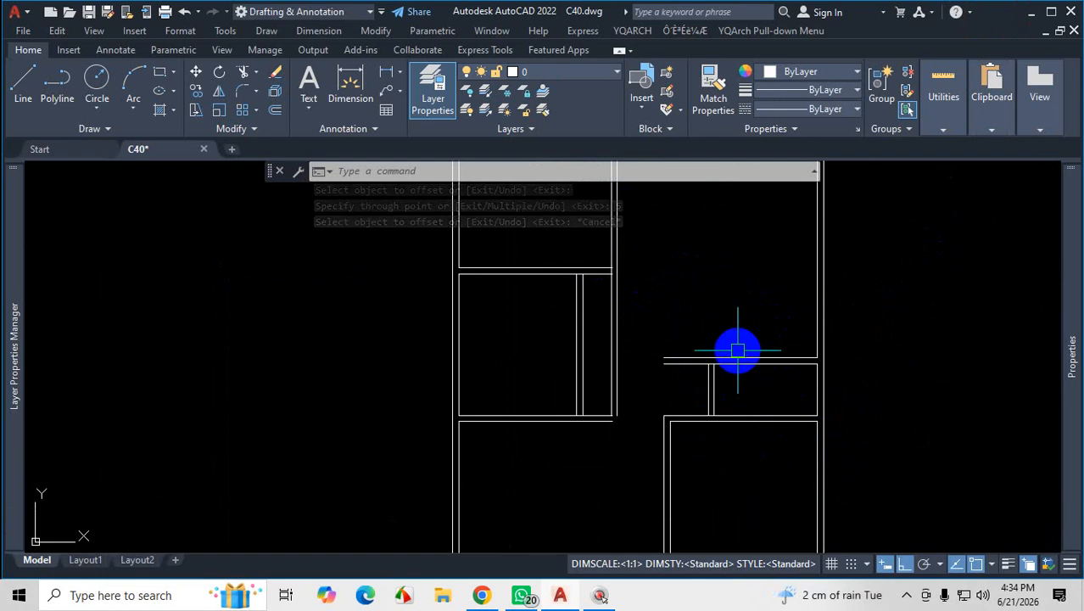
pyautogui.scroll(-4, 736, 358)
pyautogui.scroll(3, 729, 381)
pyautogui.scroll(4, 738, 371)
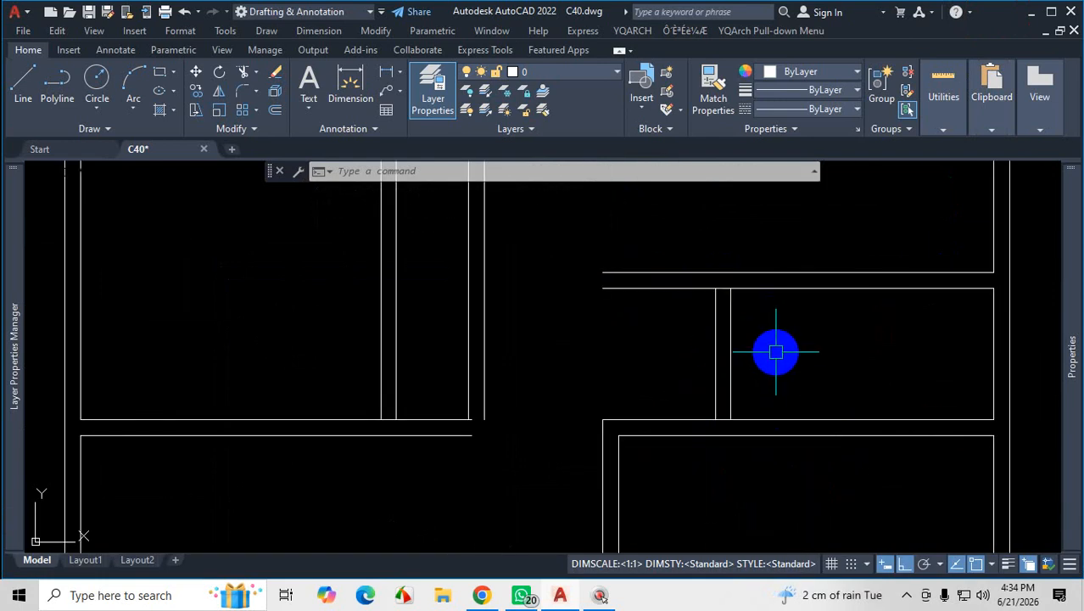
pyautogui.hotkey('ctrl', '1')
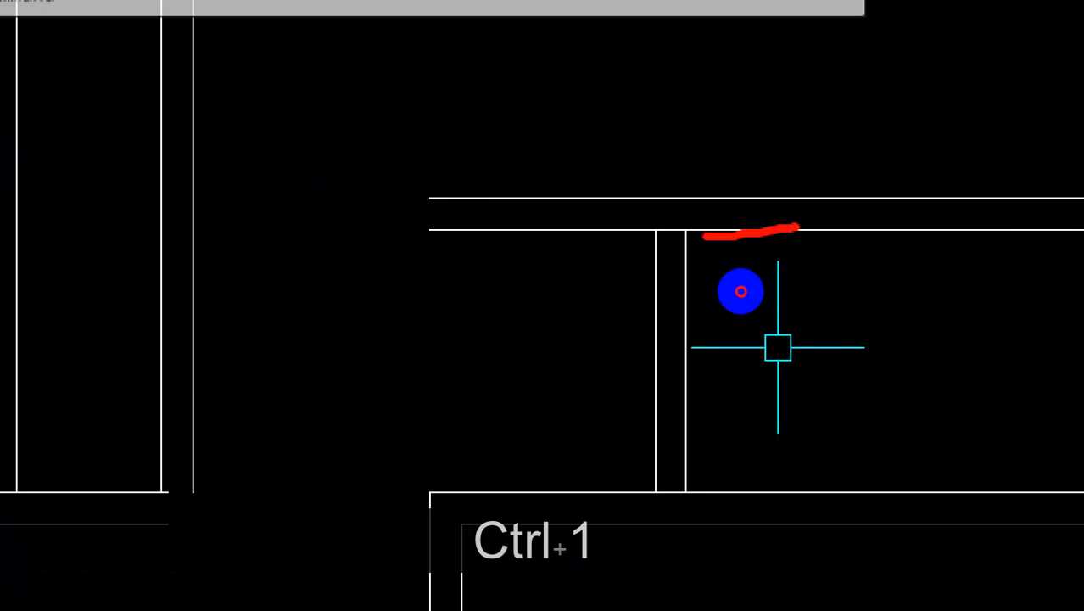
pyautogui.moveTo(731, 192)
pyautogui.mouseDown()
pyautogui.moveTo(677, 197)
pyautogui.moveTo(647, 286)
pyautogui.mouseUp()
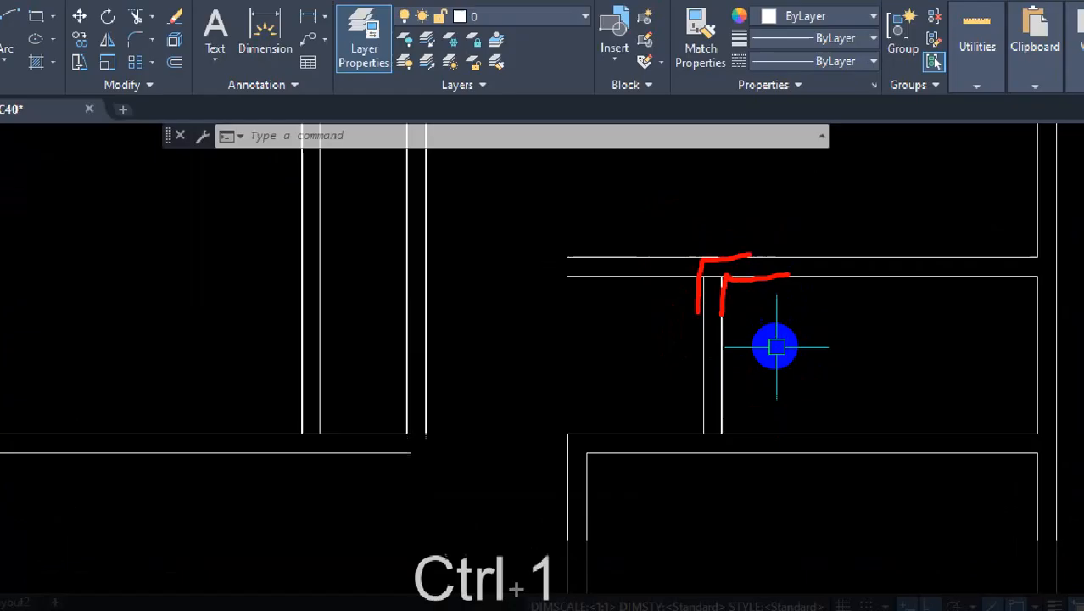
pyautogui.press('Escape')
pyautogui.scroll(-5, 610, 320)
pyautogui.scroll(5, 640, 355)
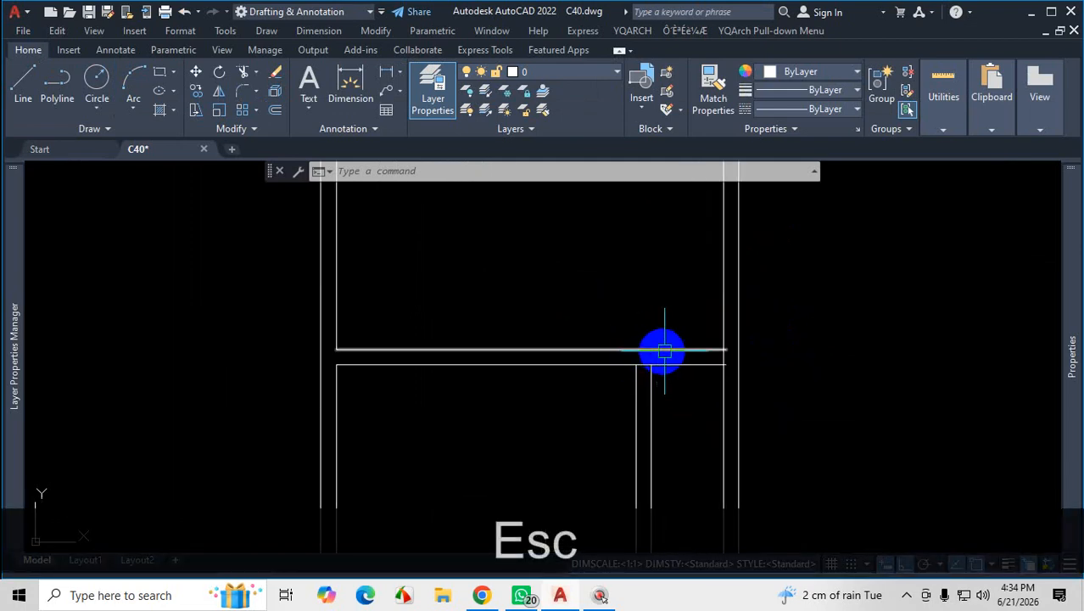
pyautogui.scroll(-2, 751, 336)
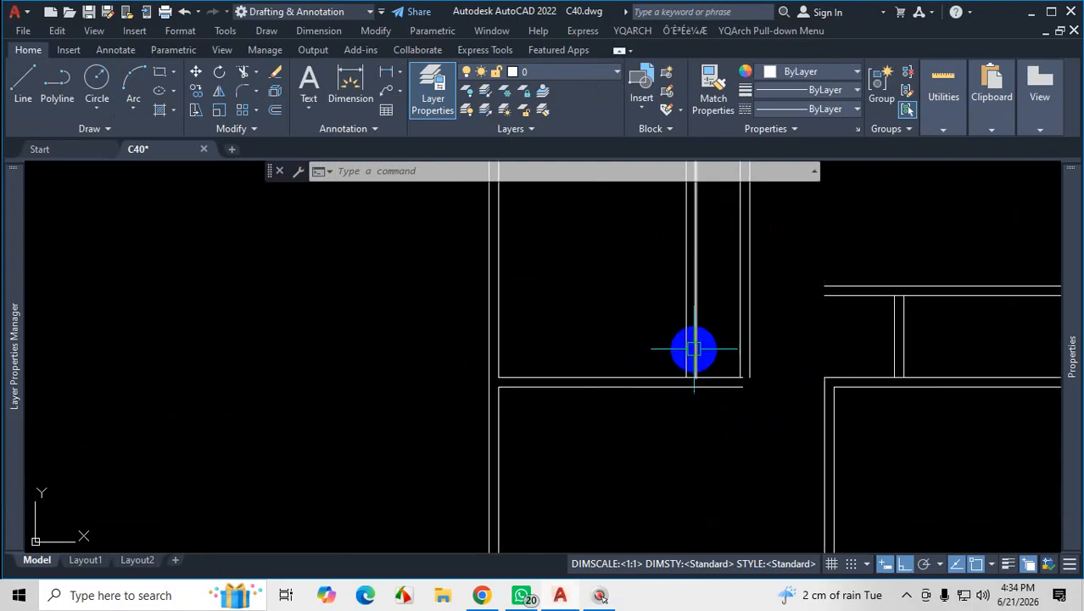
# Use Fillet in Multiple mode with sharp corners to join the inner and outer wall lines at the toilet's upper left corner
pyautogui.write('f')
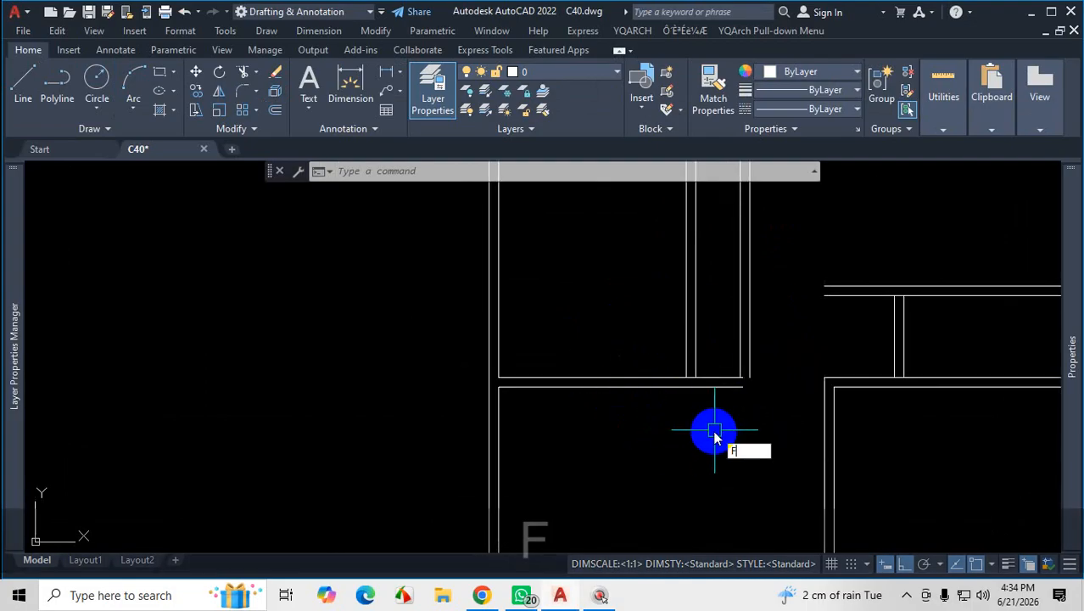
pyautogui.press('Return')
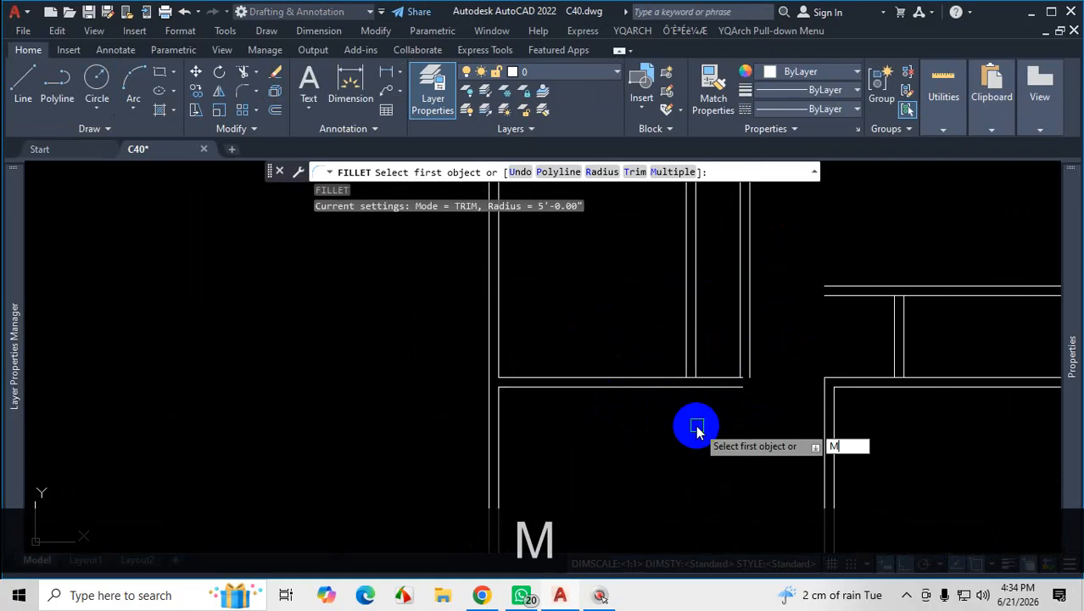
pyautogui.write('m')
pyautogui.press('Return')
pyautogui.scroll(2, 729, 360)
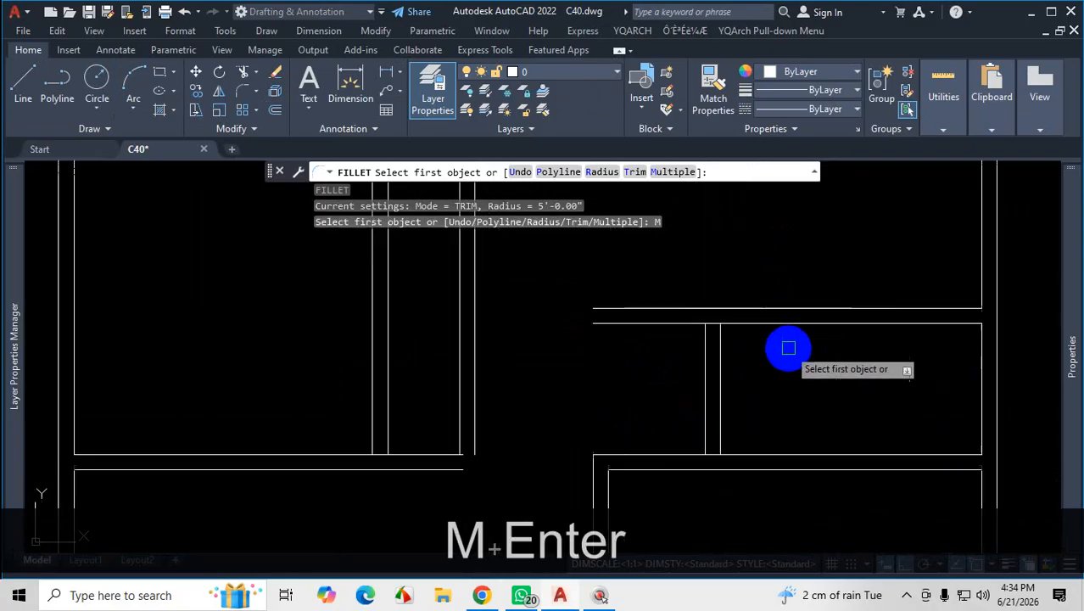
pyautogui.click(829, 323)
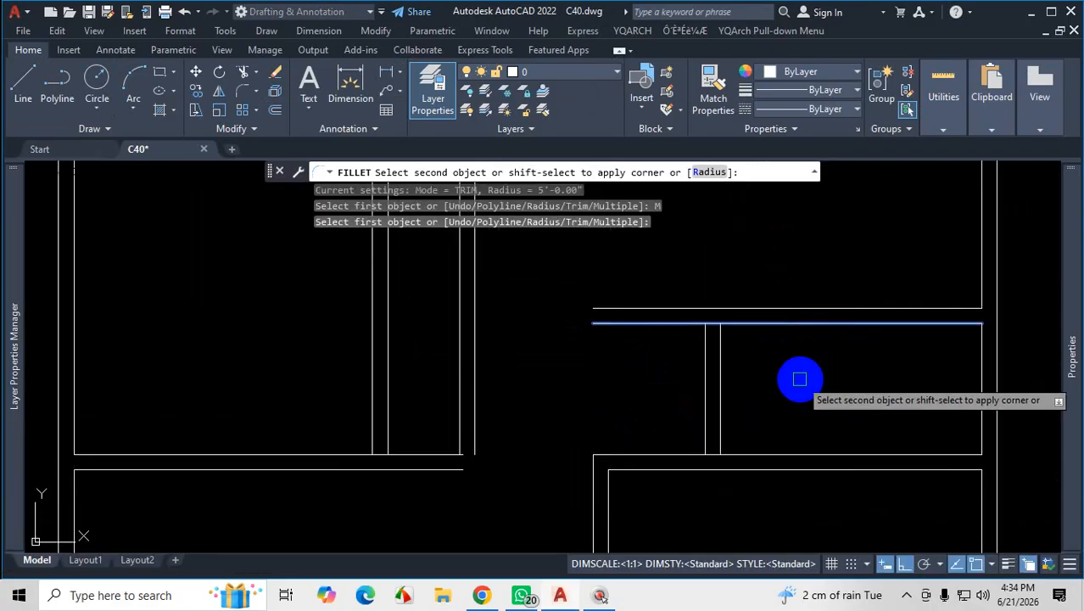
pyautogui.keyDown('shift'); pyautogui.click(718, 359); pyautogui.keyUp('shift')
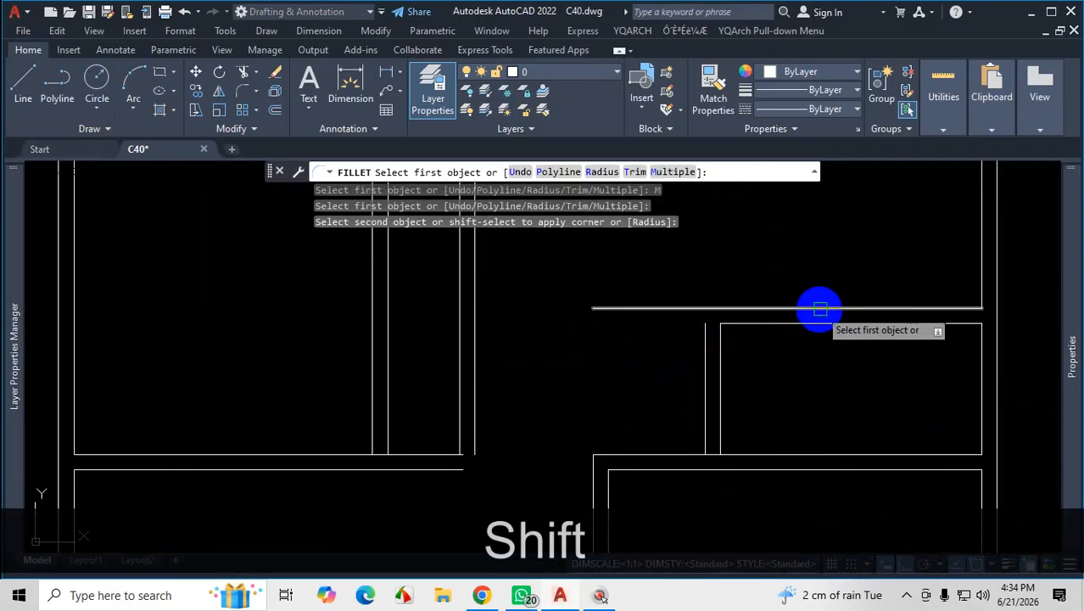
pyautogui.click(820, 309)
pyautogui.keyDown('shift'); pyautogui.click(702, 368); pyautogui.keyUp('shift')
pyautogui.scroll(-2, 704, 369)
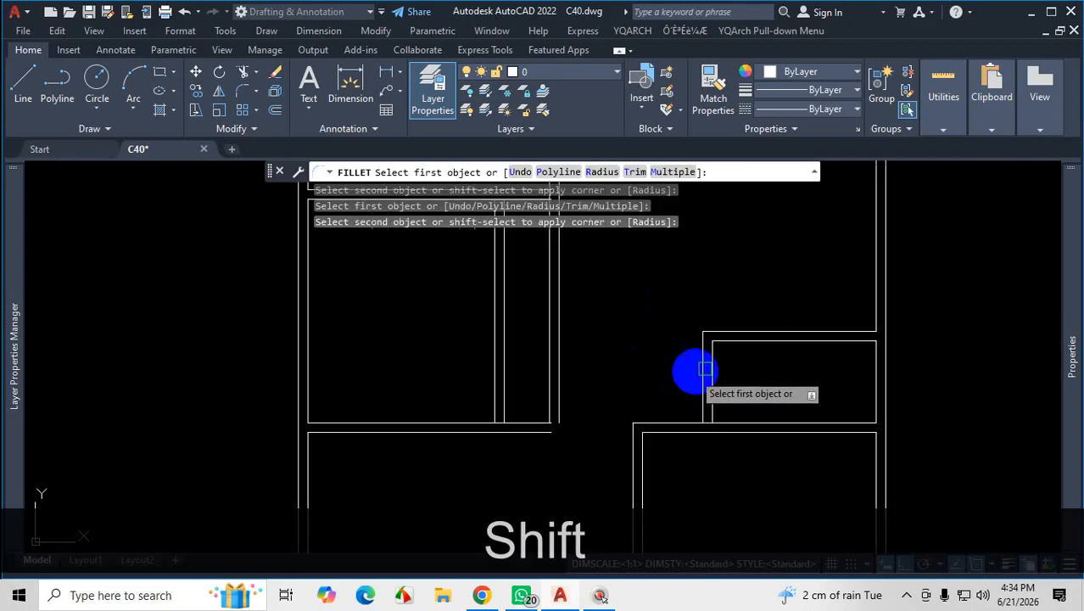
# Join the inner and outer wall lines into sharp corners at the kitchen's lower right corner with Fillet
pyautogui.scroll(3, 704, 370)
pyautogui.click(624, 392)
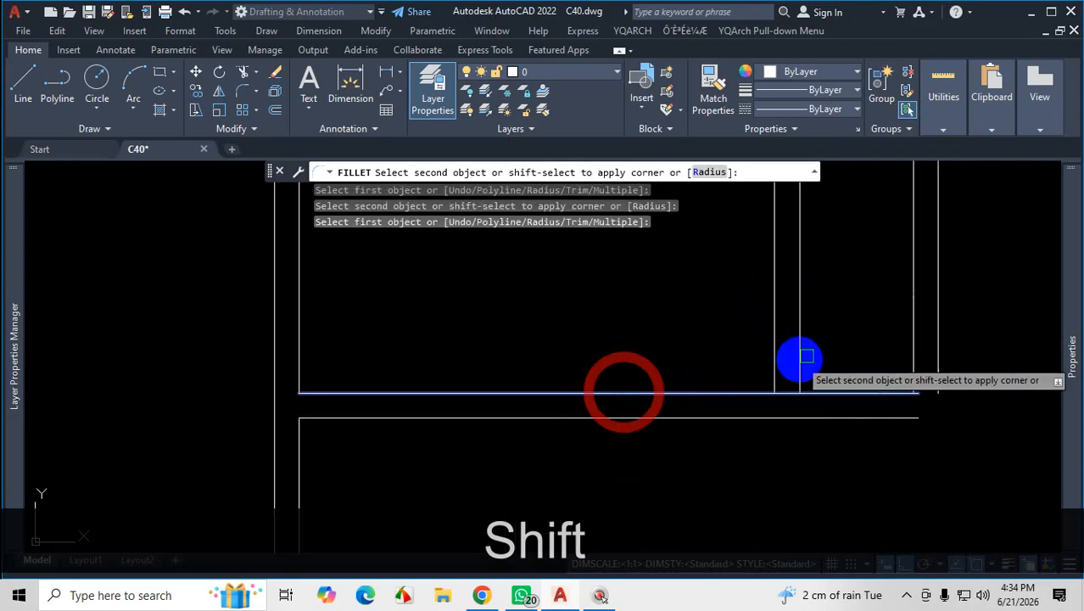
pyautogui.keyDown('shift'); pyautogui.click(774, 333); pyautogui.keyUp('shift')
pyautogui.click(509, 418)
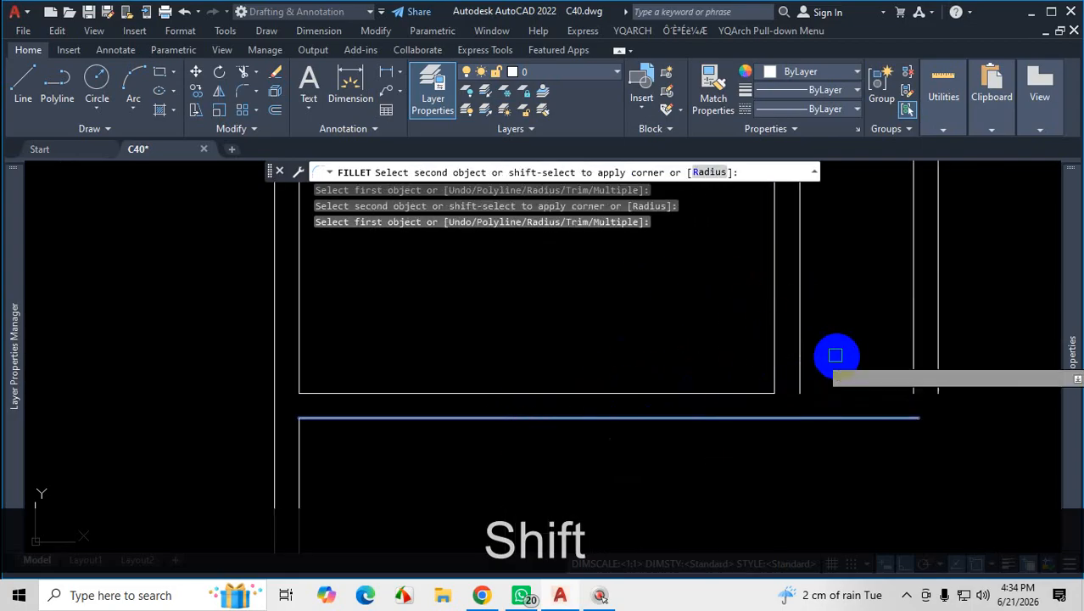
pyautogui.keyDown('shift'); pyautogui.click(800, 333); pyautogui.keyUp('shift')
pyautogui.scroll(-2, 823, 443)
pyautogui.scroll(3, 802, 397)
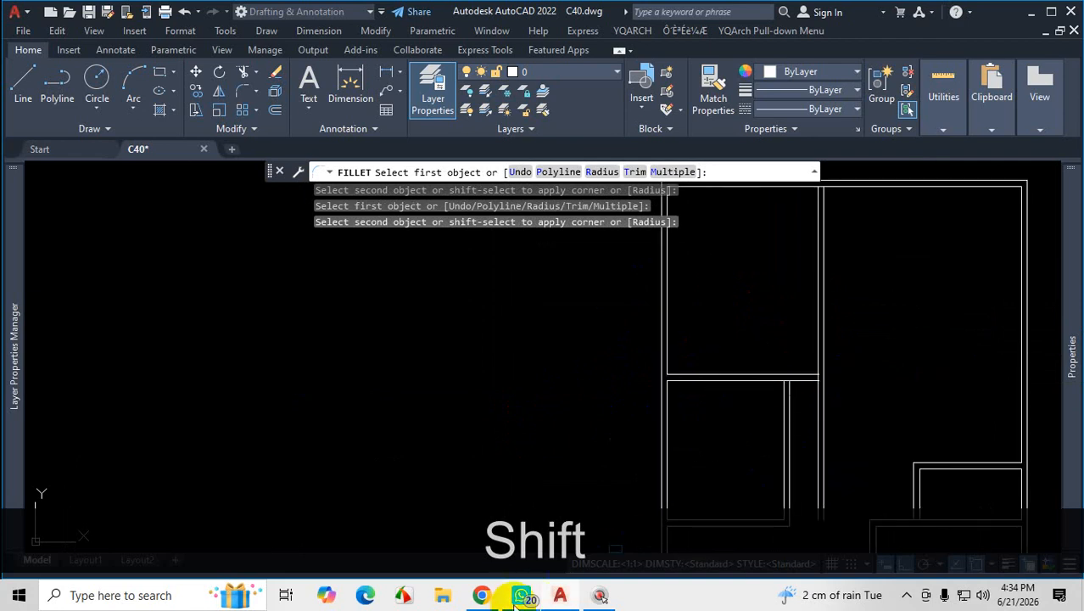
# Examine the stair and kitchen wall layout in the reference PDF in Chrome at 80% zoom, and return to AutoCAD
pyautogui.click(487, 597)
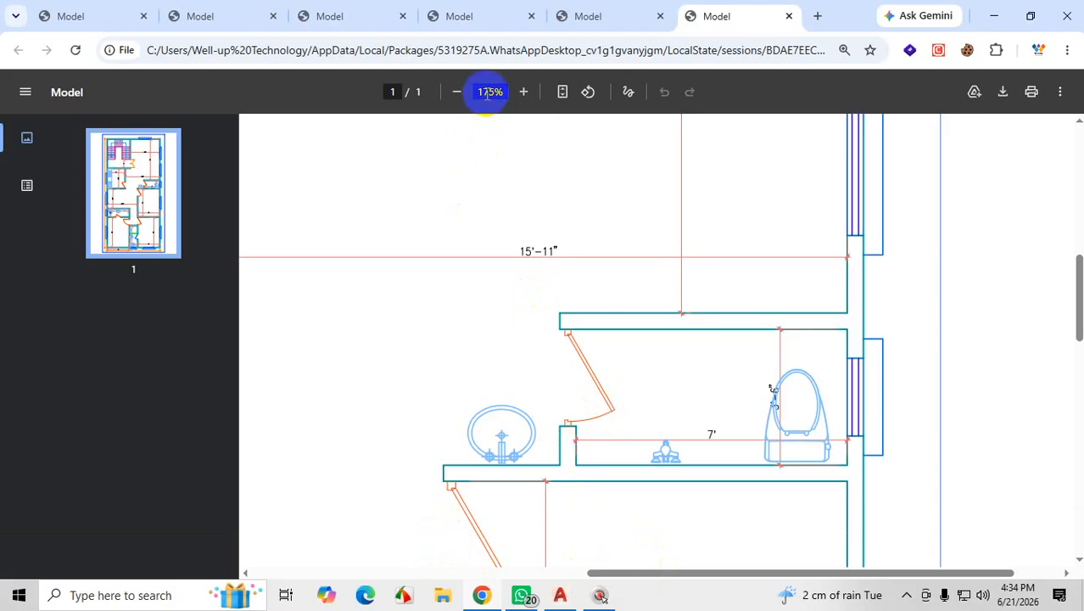
pyautogui.click(456, 92)
pyautogui.click(456, 91)
pyautogui.click(456, 91)
pyautogui.click(456, 91)
pyautogui.click(456, 92)
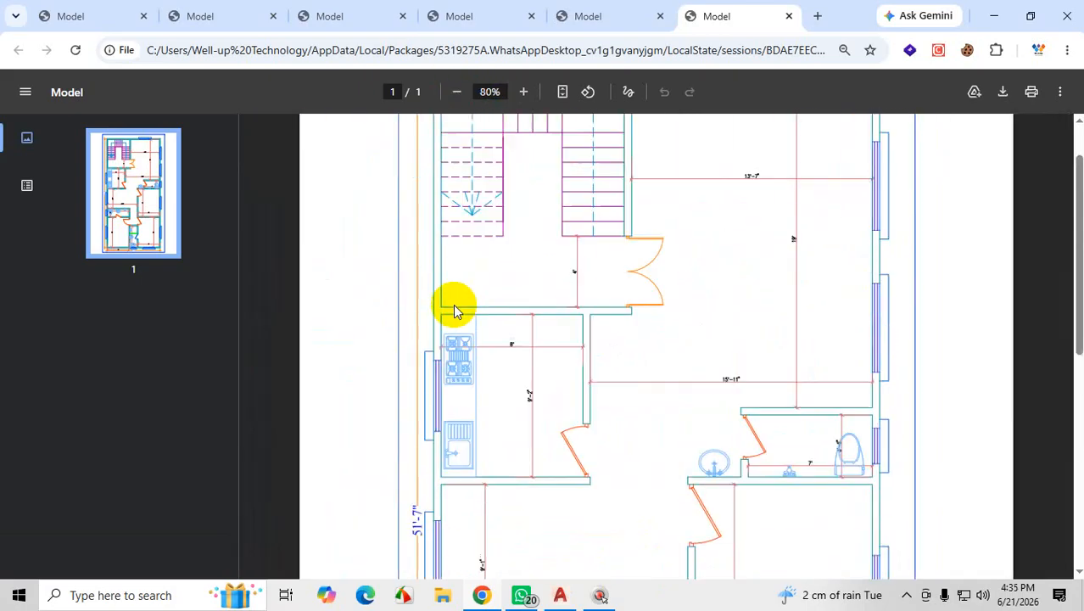
pyautogui.scroll(2, 454, 310)
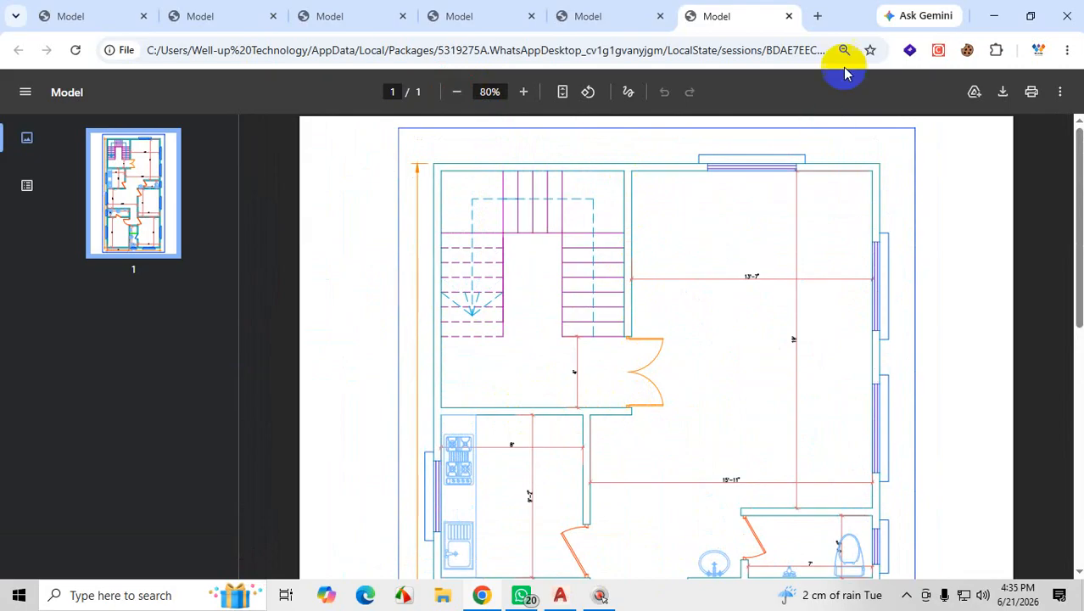
pyautogui.click(995, 17)
# Join the inner and outer wall lines into sharp corners at the stair room's lower right corner with Fillet
pyautogui.scroll(2, 803, 283)
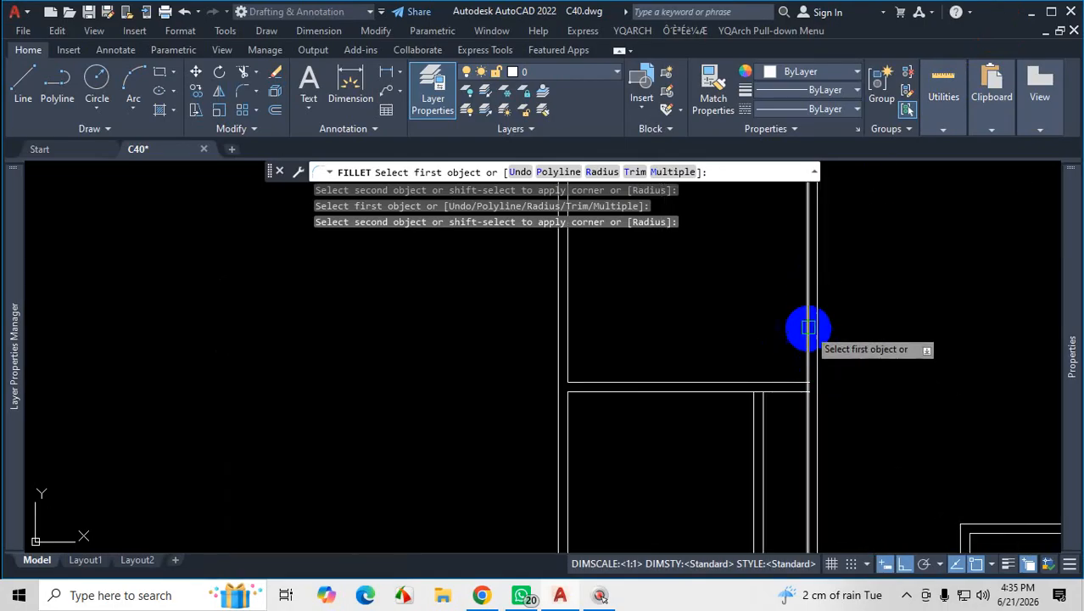
pyautogui.scroll(-3, 805, 321)
pyautogui.keyDown('shift'); pyautogui.click(764, 366); pyautogui.keyUp('shift')
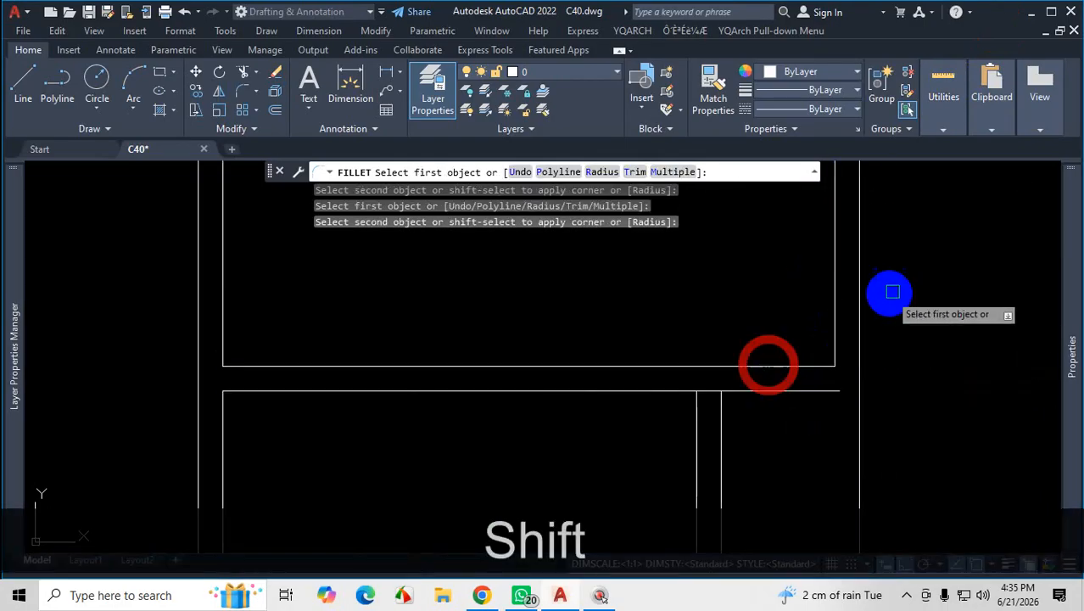
pyautogui.click(784, 391)
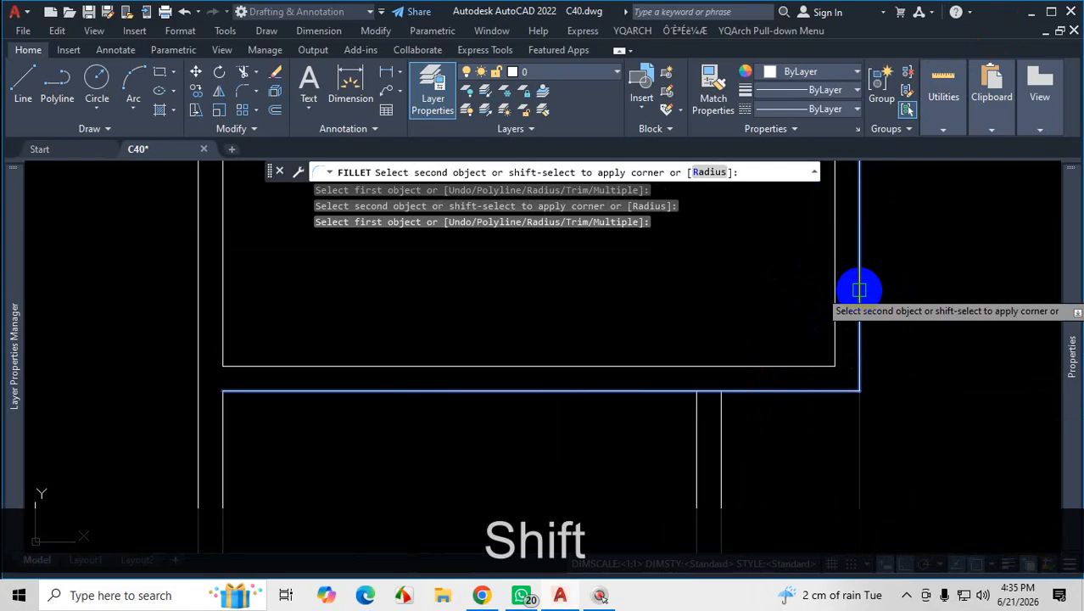
pyautogui.keyDown('shift'); pyautogui.click(858, 286); pyautogui.keyUp('shift')
pyautogui.scroll(-4, 765, 307)
pyautogui.scroll(2, 837, 387)
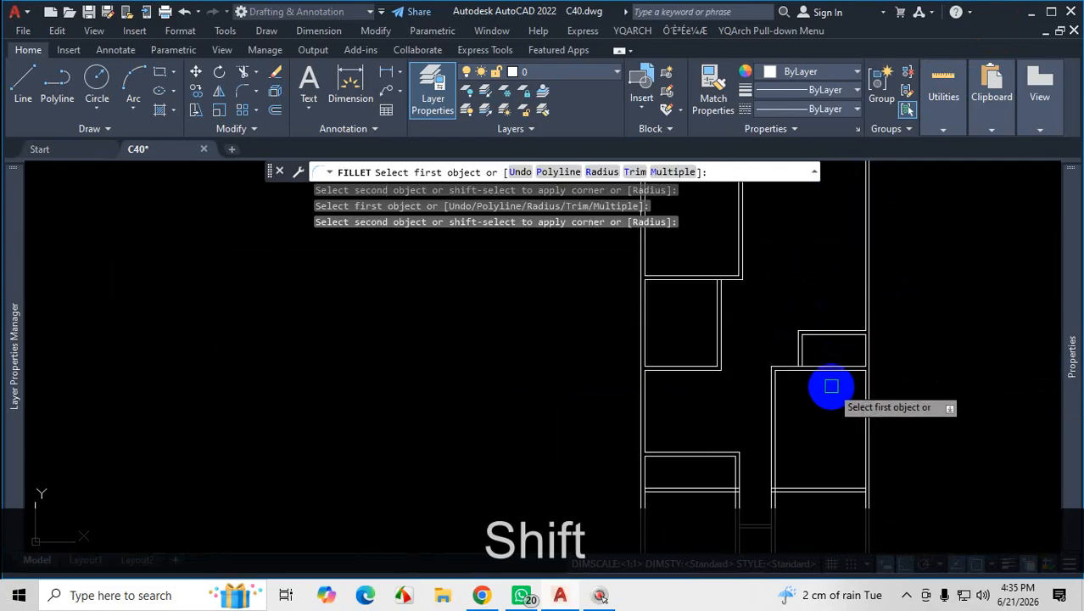
# Examine the joined wall corners in both floor plans and the practice lines above them, and end the Fillet command
pyautogui.scroll(5, 818, 387)
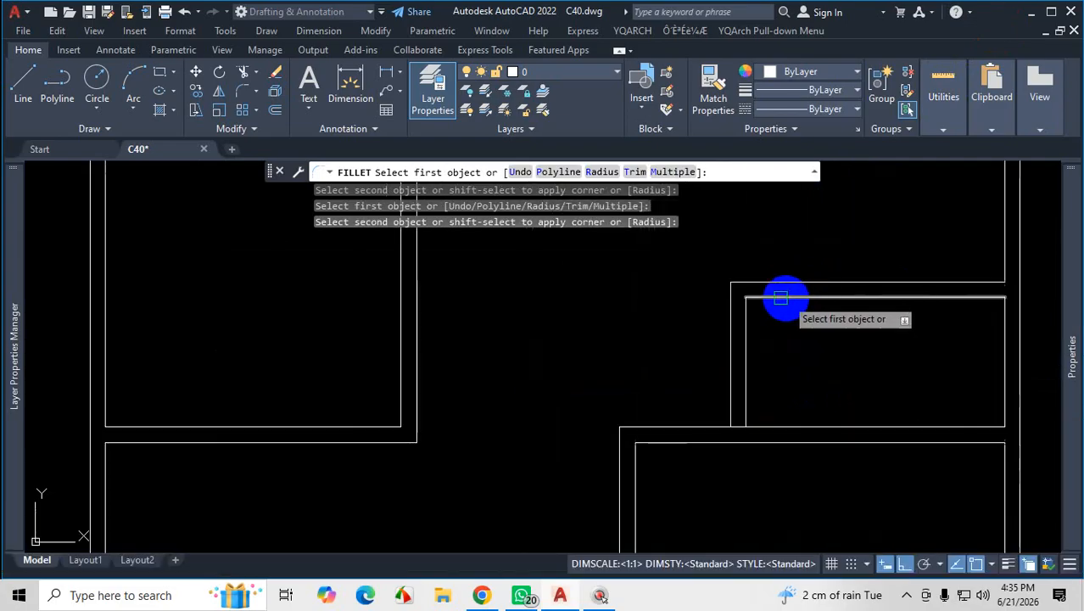
pyautogui.scroll(-5, 730, 331)
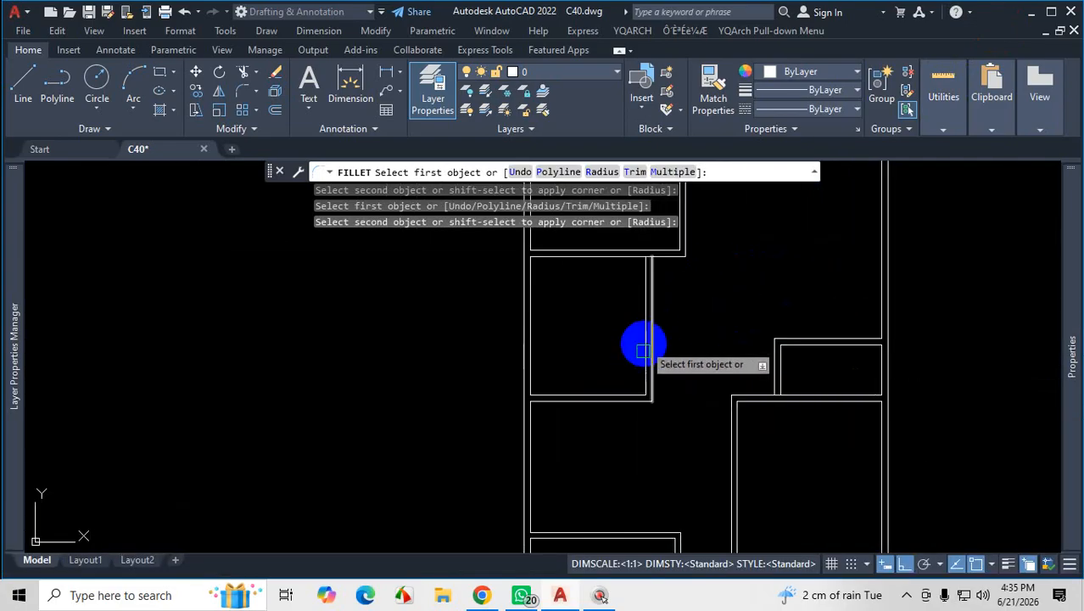
pyautogui.scroll(-3, 687, 300)
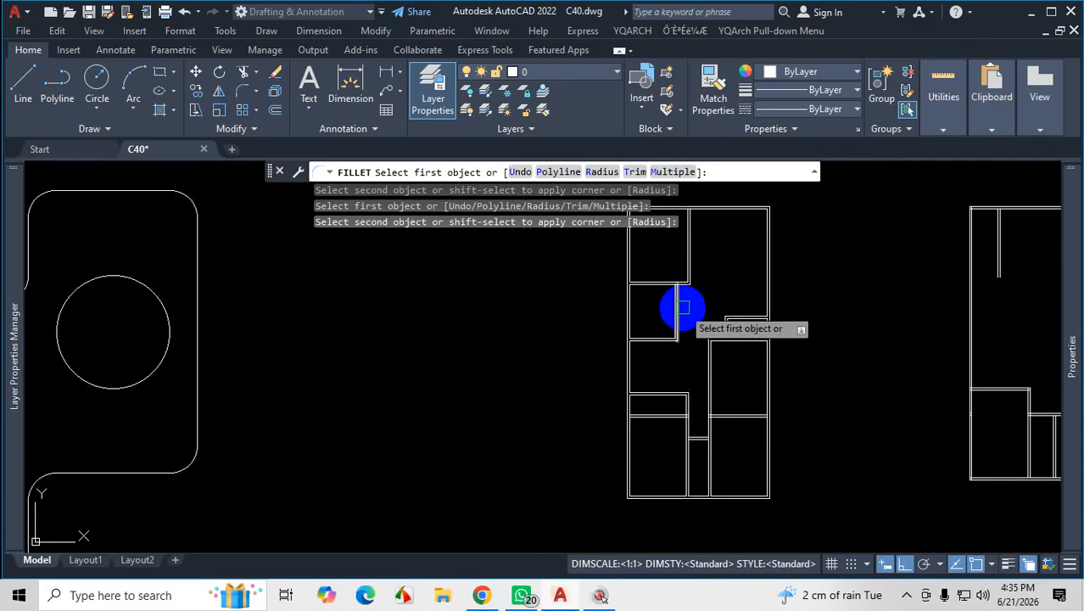
pyautogui.scroll(3, 683, 308)
pyautogui.scroll(-2, 708, 300)
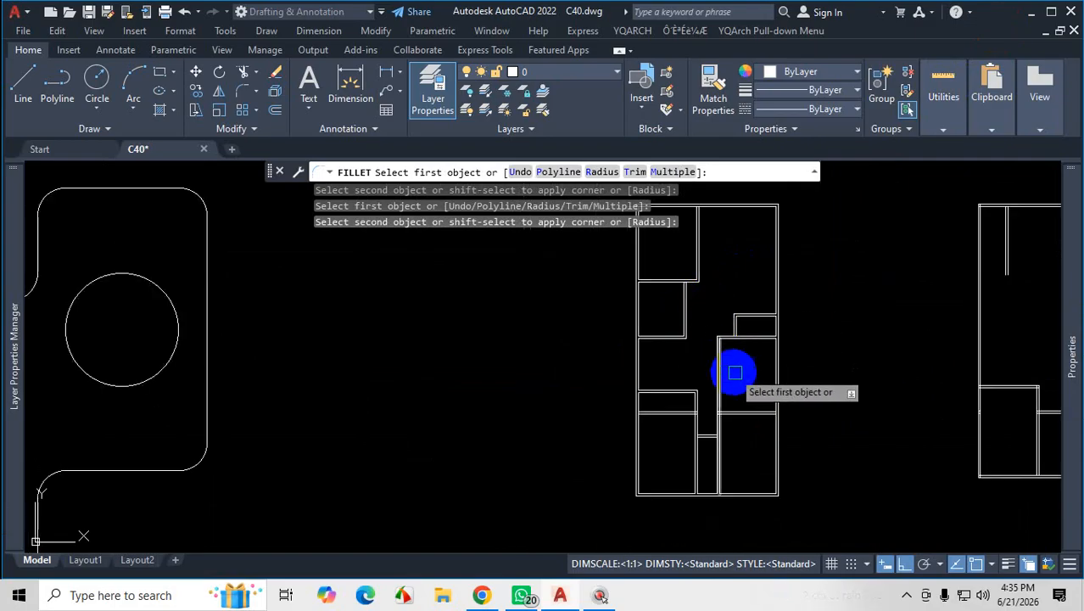
pyautogui.scroll(-2, 730, 348)
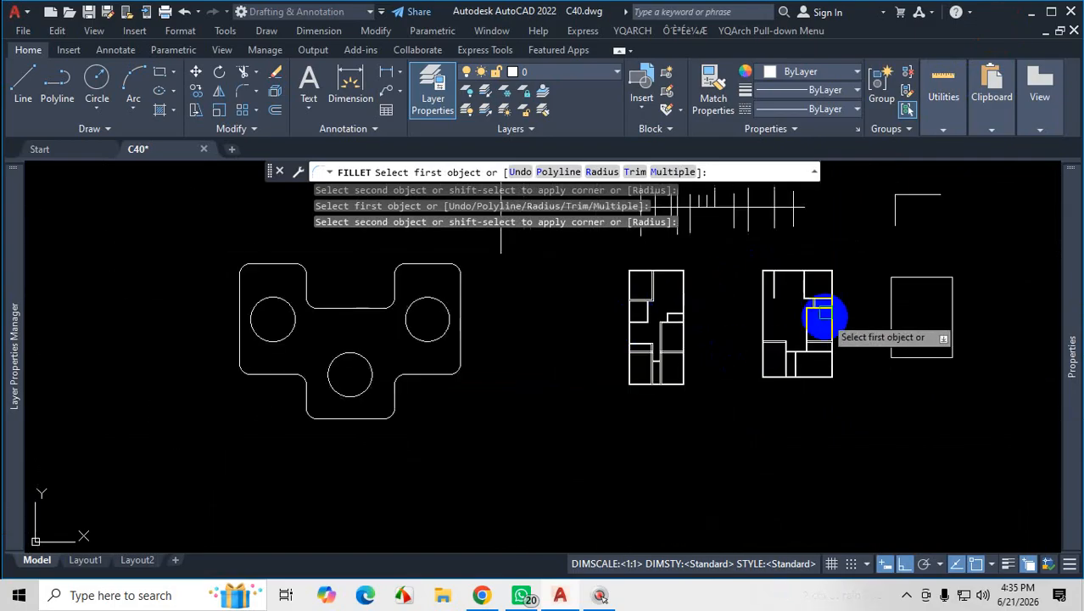
pyautogui.scroll(5, 816, 297)
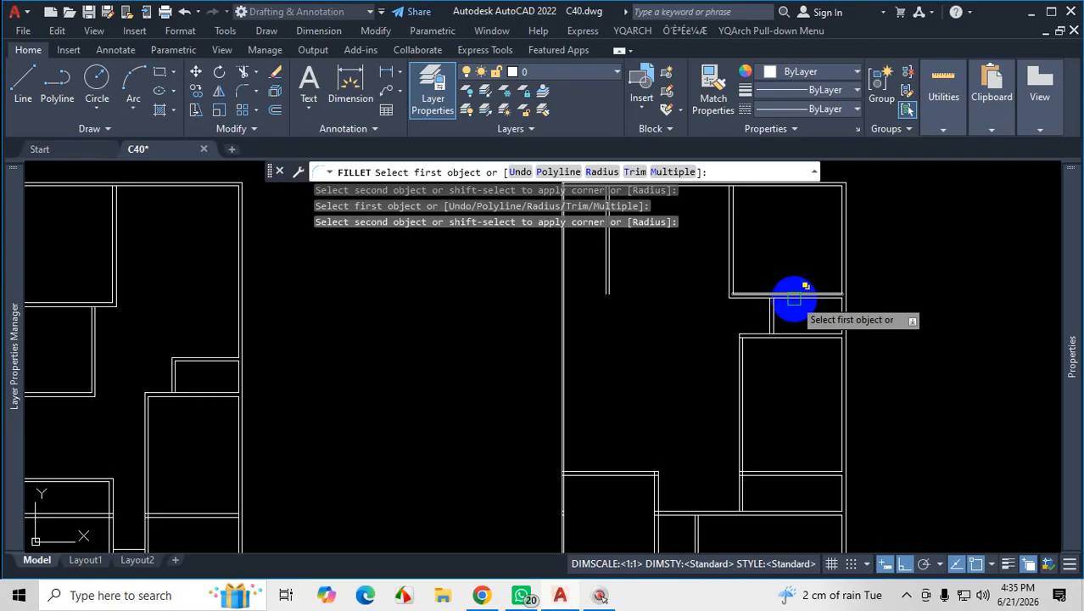
pyautogui.scroll(-6, 793, 299)
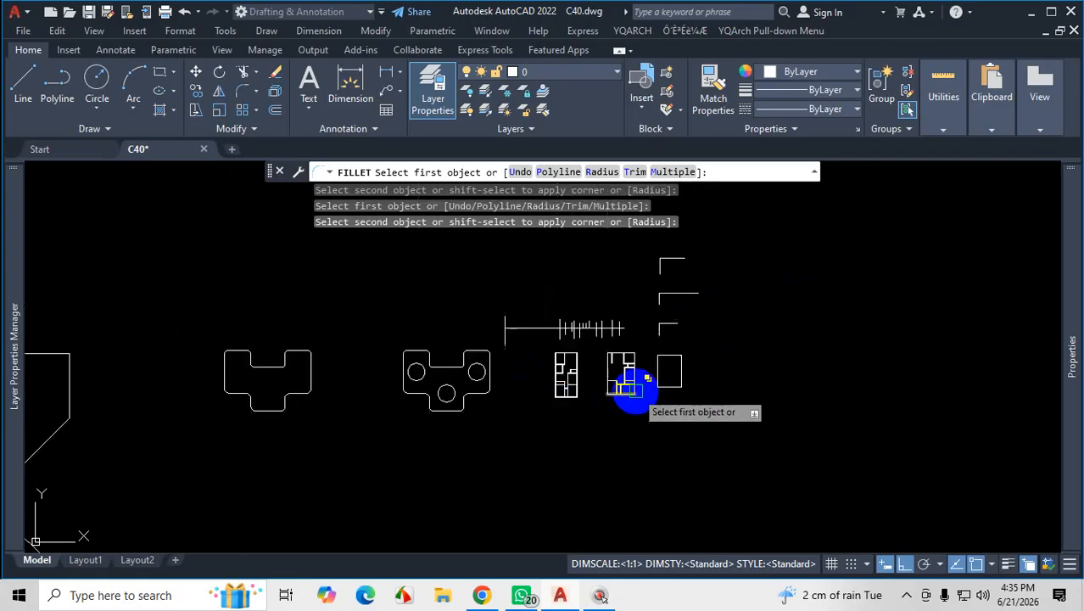
pyautogui.scroll(5, 632, 389)
pyautogui.scroll(-3, 527, 389)
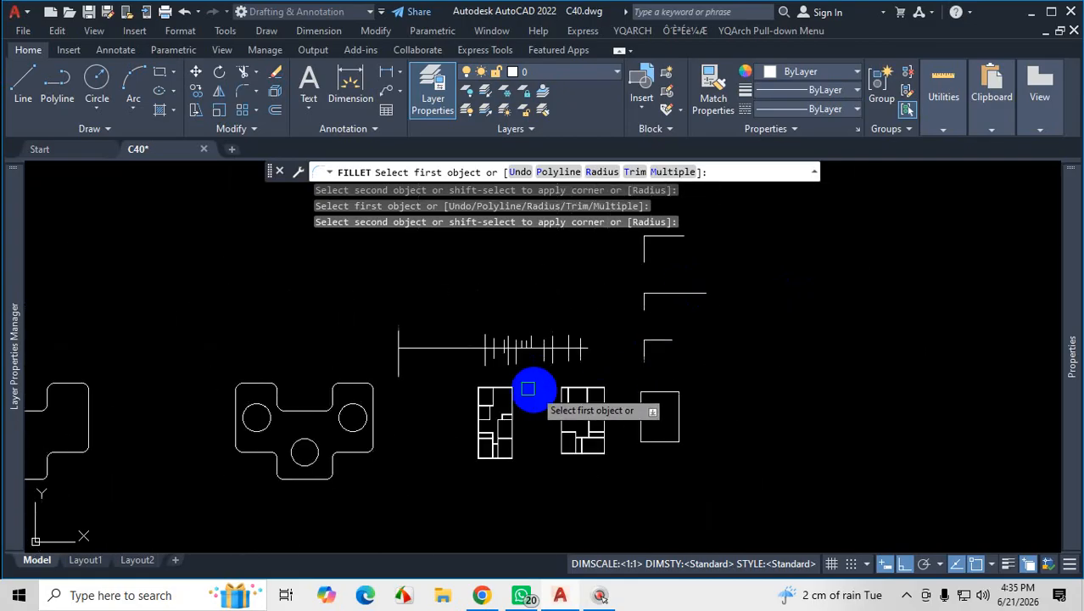
pyautogui.scroll(10, 528, 389)
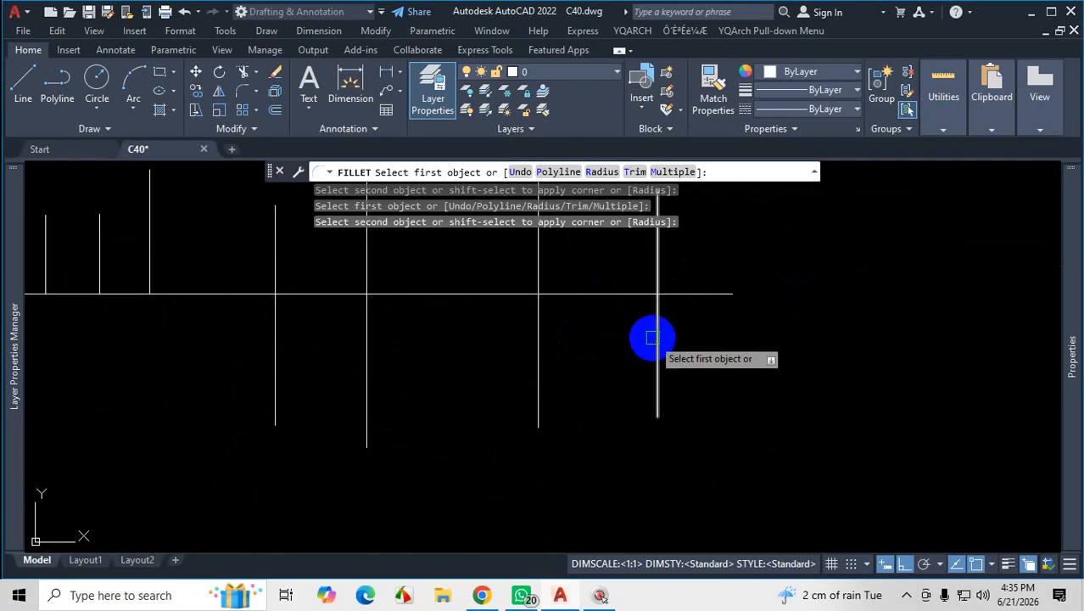
pyautogui.press('Escape')
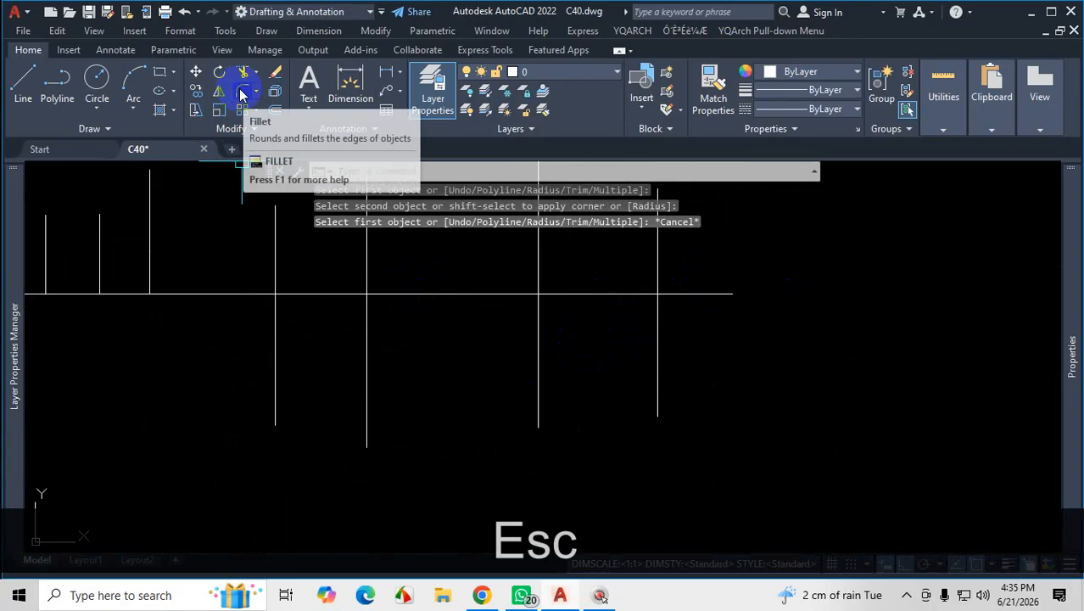
# Use Fillet in Multiple mode to join the horizontal practice line's right end and the rightmost vertical line into a sharp corner
pyautogui.write('F')
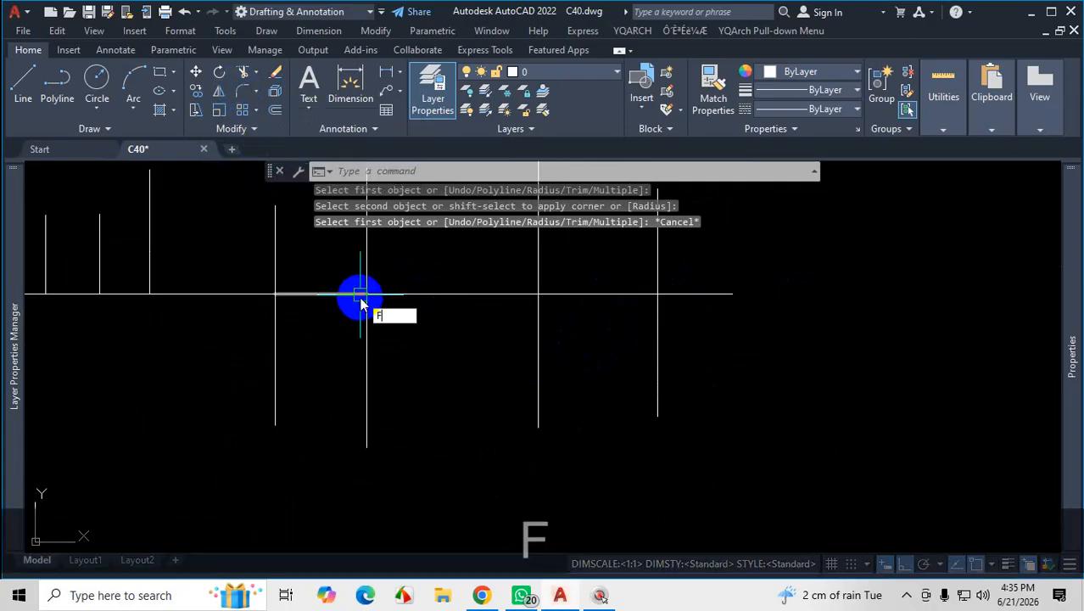
pyautogui.press('Return')
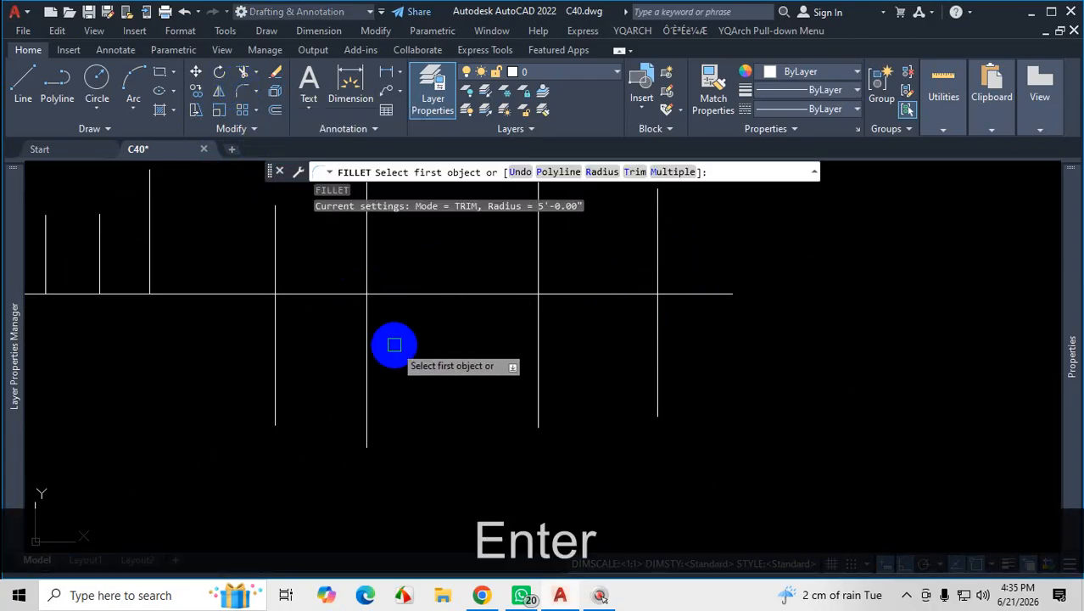
pyautogui.hotkey('ctrl', '1')
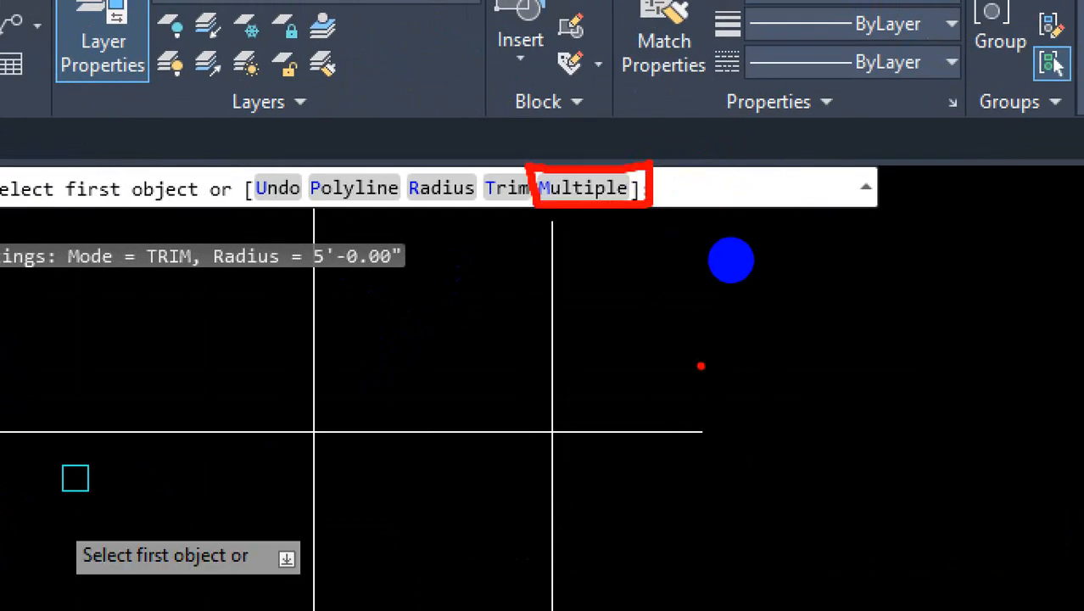
pyautogui.press('Escape')
pyautogui.scroll(-3, 642, 322)
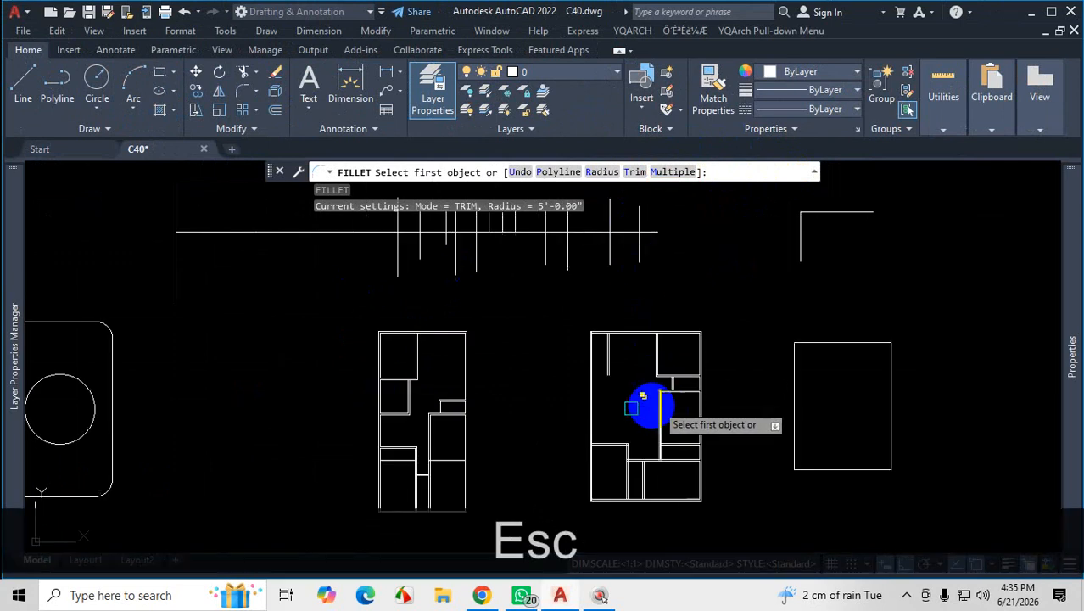
pyautogui.scroll(3, 423, 414)
pyautogui.scroll(-7, 535, 407)
pyautogui.scroll(10, 576, 320)
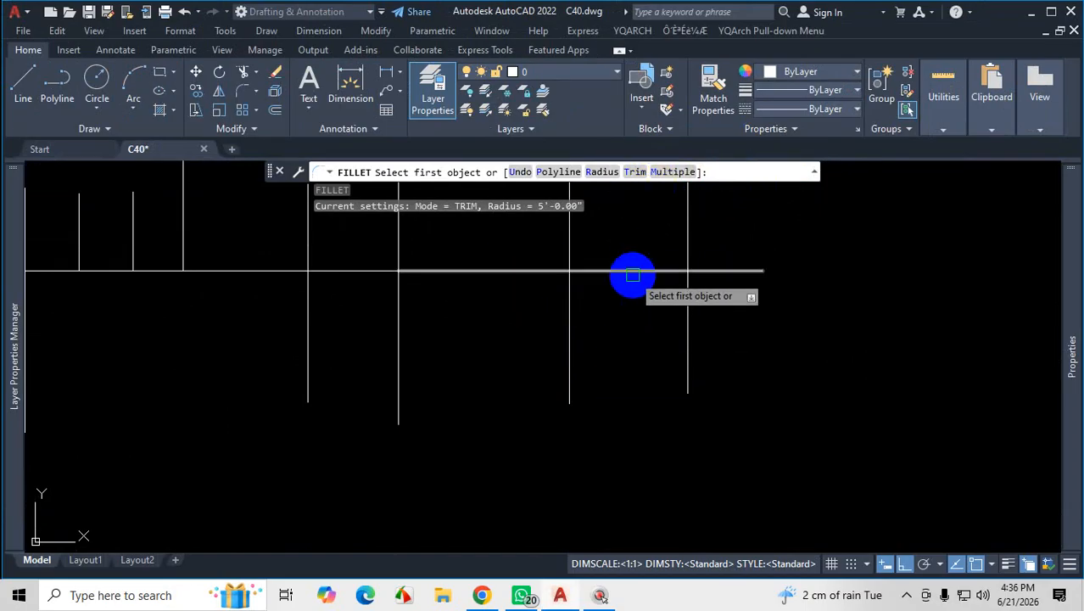
pyautogui.write('M')
pyautogui.press('Return')
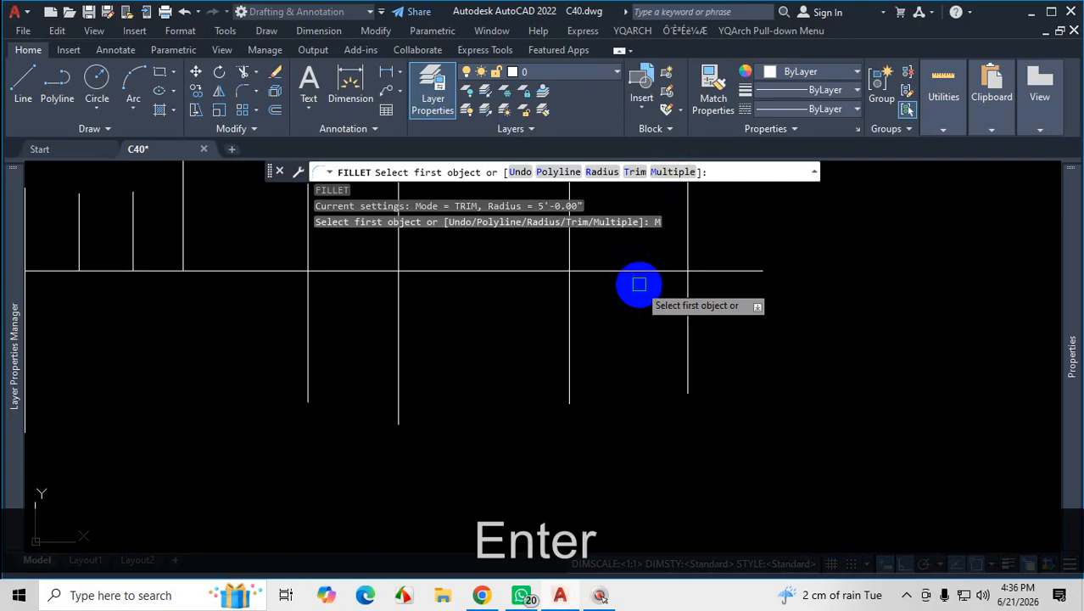
pyautogui.scroll(-2, 721, 309)
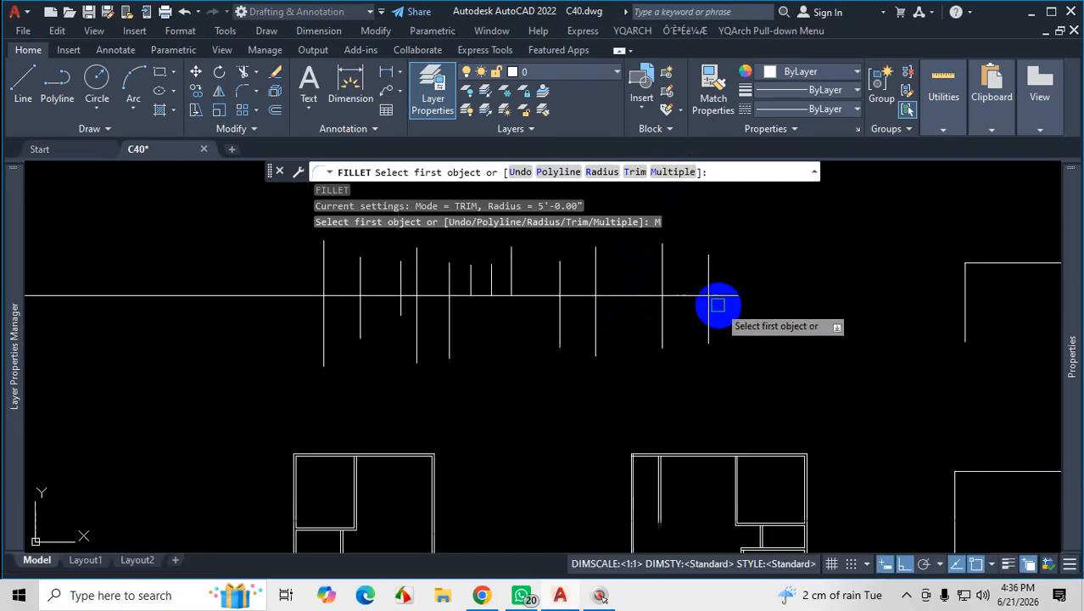
pyautogui.scroll(2, 719, 303)
pyautogui.click(740, 290)
pyautogui.scroll(2, 729, 334)
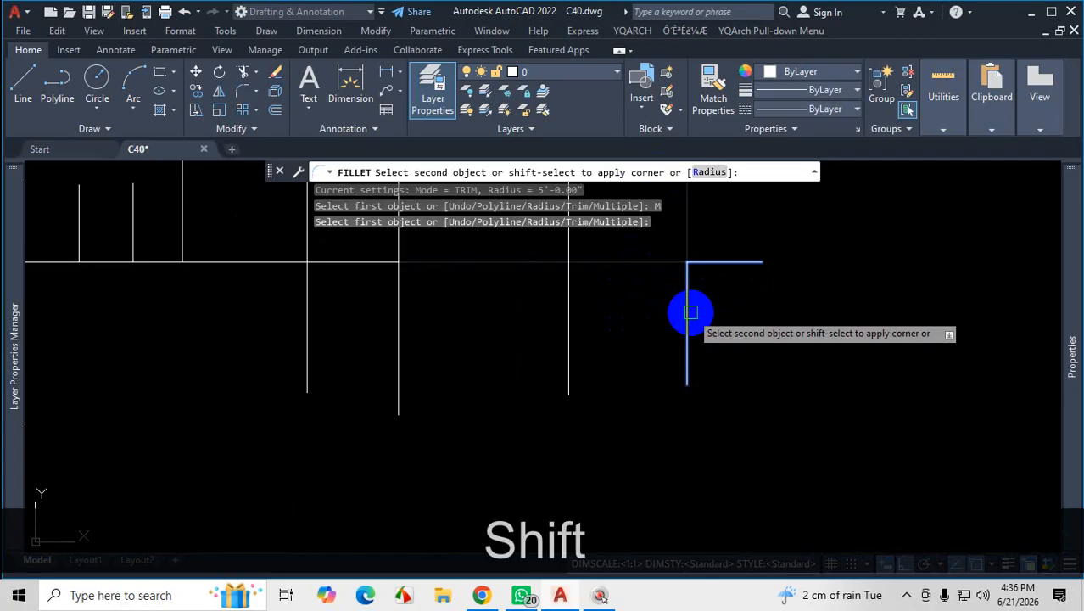
pyautogui.scroll(-2, 691, 312)
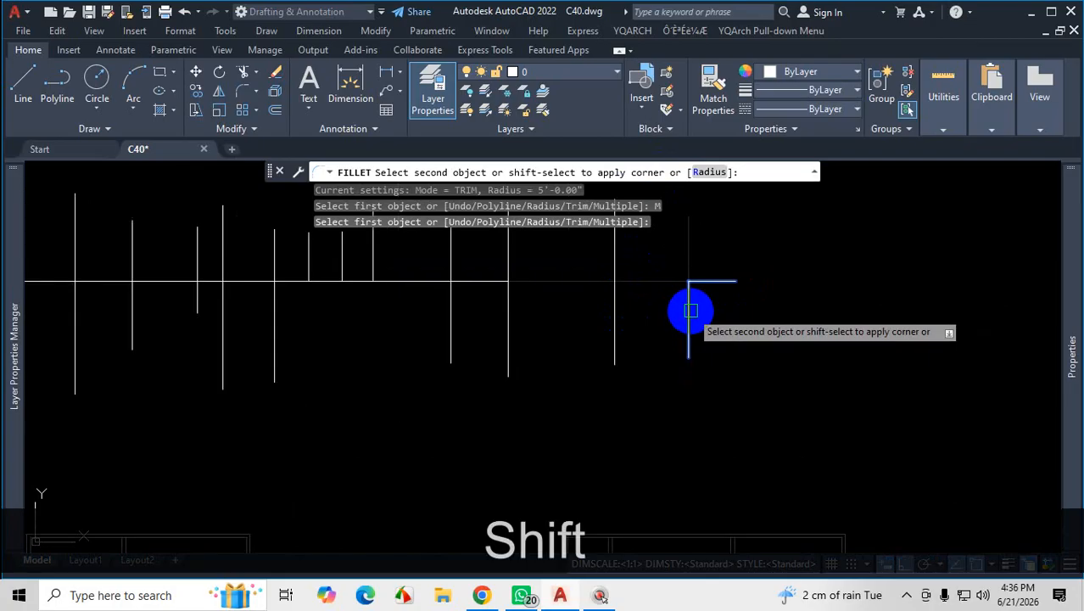
pyautogui.keyDown('shift'); pyautogui.click(692, 310); pyautogui.keyUp('shift')
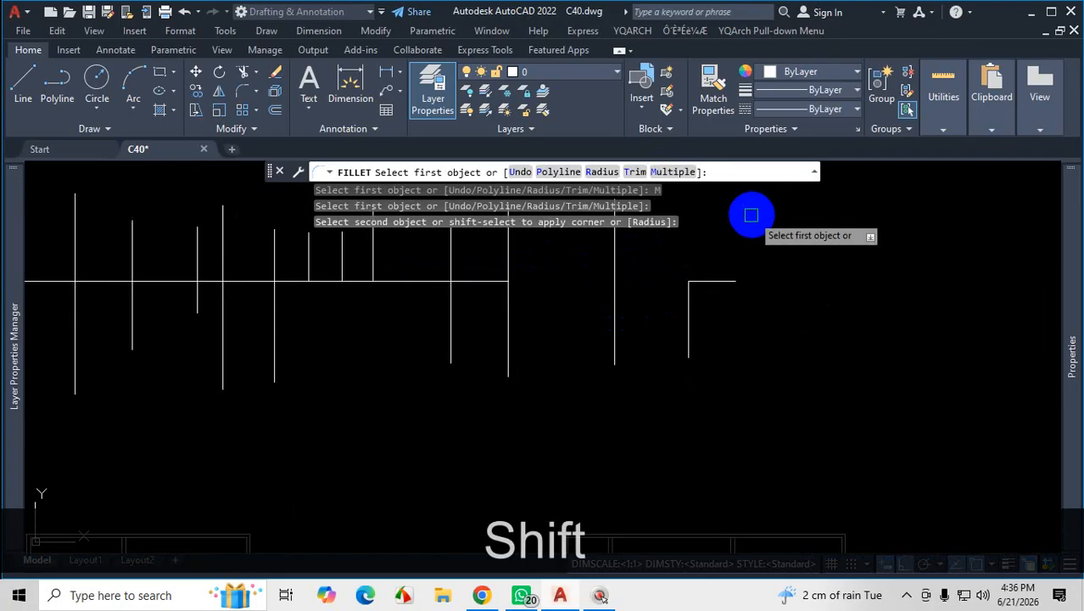
# Join the next horizontal segment of the practice line and the long vertical line at its right end into a sharp corner
pyautogui.scroll(-2, 751, 216)
pyautogui.scroll(4, 764, 286)
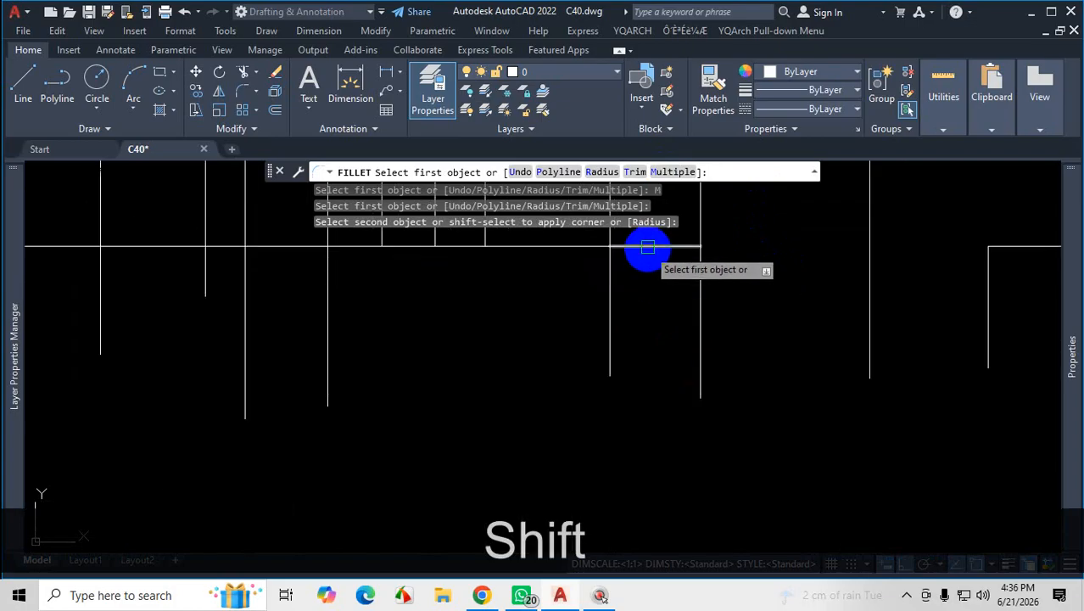
pyautogui.click(648, 247)
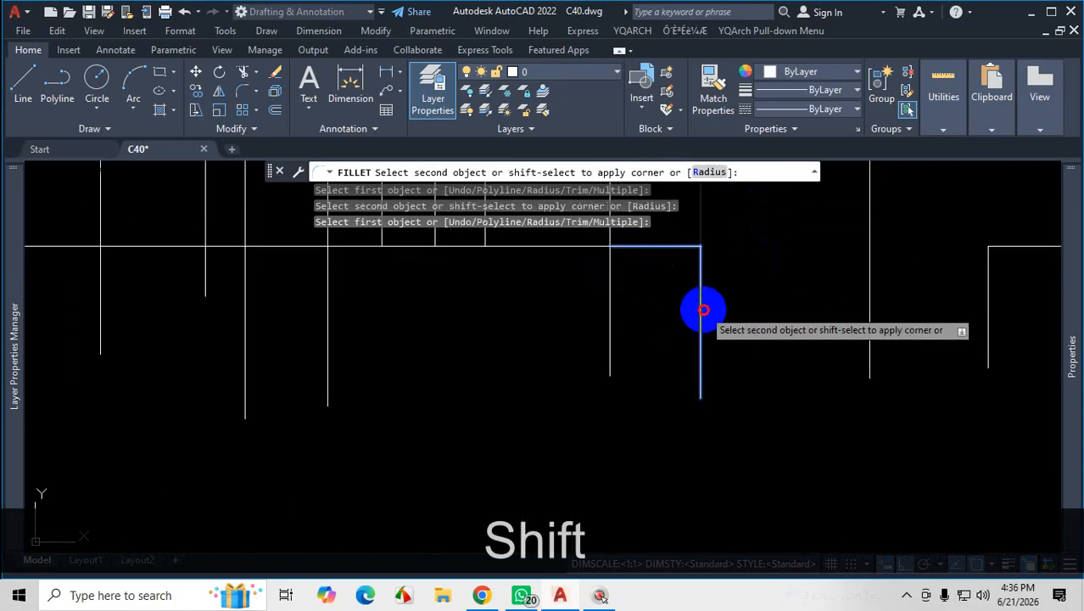
pyautogui.keyDown('shift'); pyautogui.click(703, 310); pyautogui.keyUp('shift')
# Join the long horizontal practice line and the tall vertical line at its left end into a sharp corner, and end Fillet
pyautogui.scroll(-2, 678, 339)
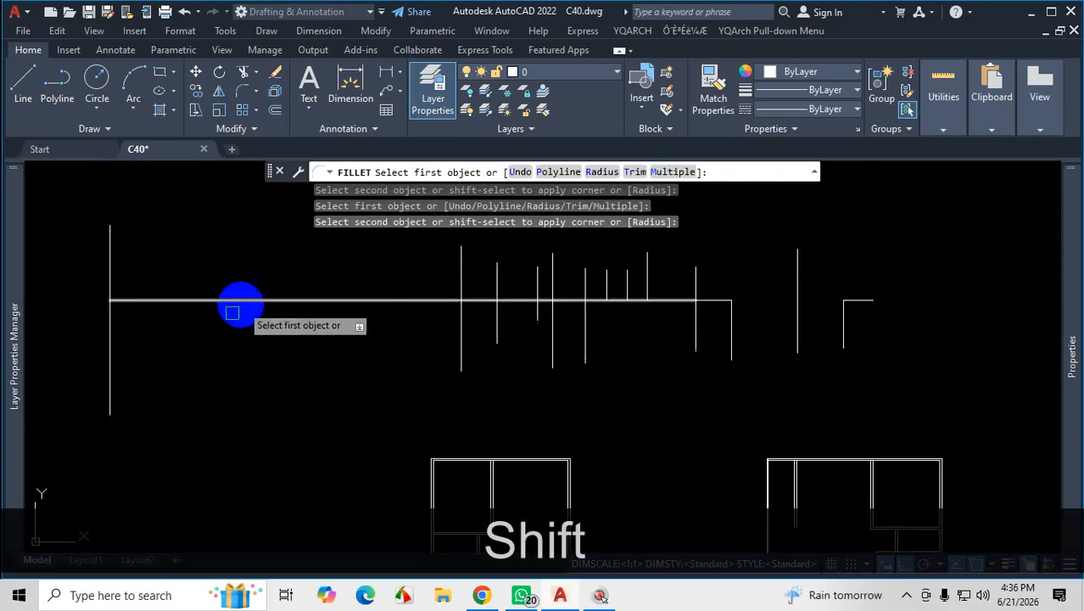
pyautogui.click(144, 296)
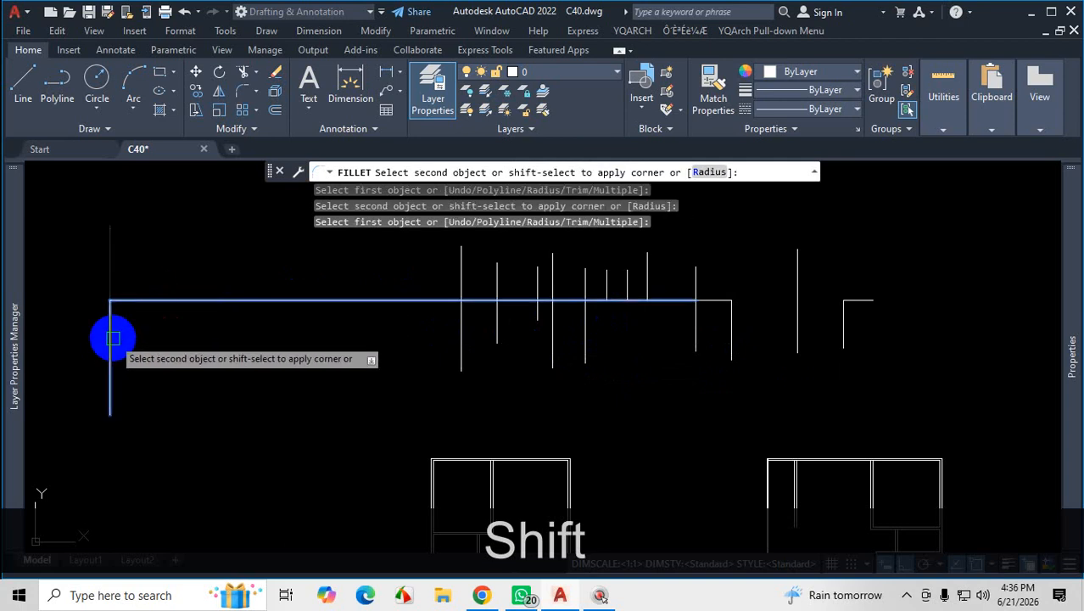
pyautogui.keyDown('shift'); pyautogui.click(110, 334); pyautogui.keyUp('shift')
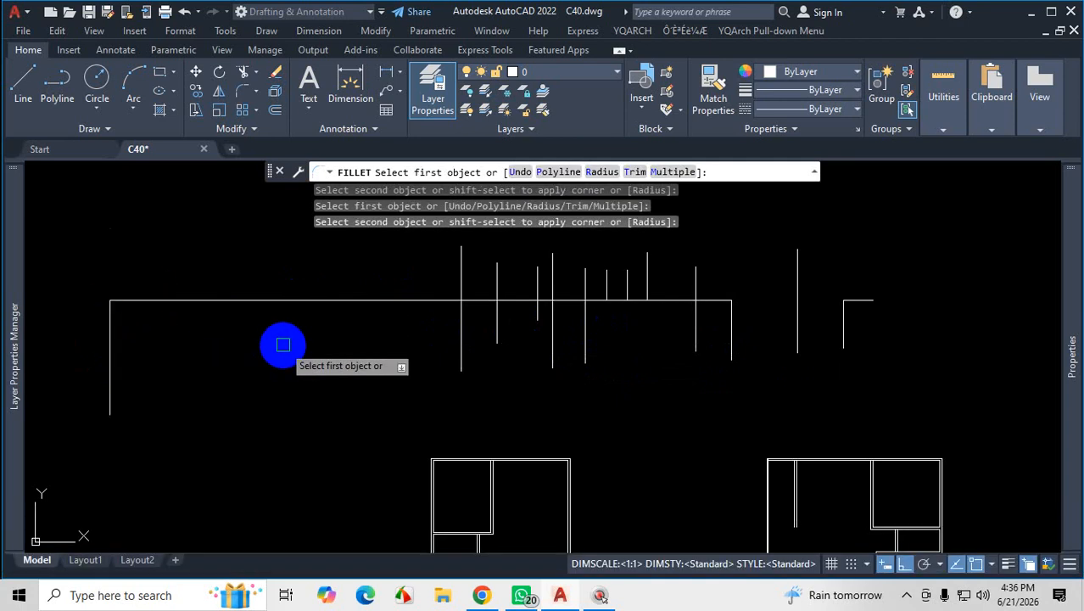
pyautogui.scroll(-4, 509, 348)
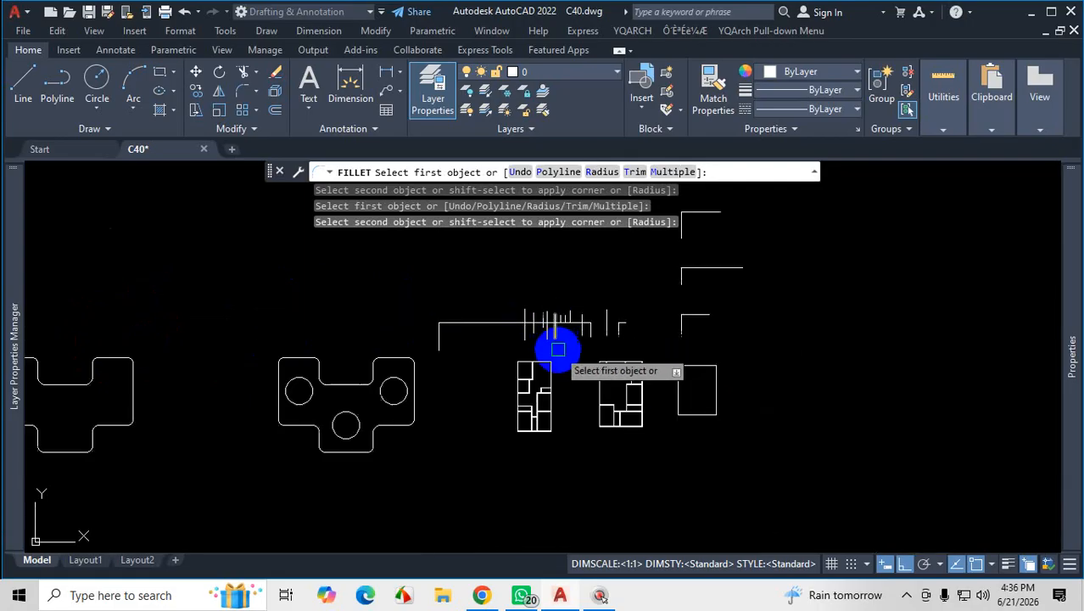
pyautogui.scroll(2, 696, 442)
pyautogui.press('Escape')
pyautogui.press('Escape')
# Examine the interior walls and corner joints of both floor plans and the corner samples beside the practice lines
pyautogui.scroll(4, 441, 347)
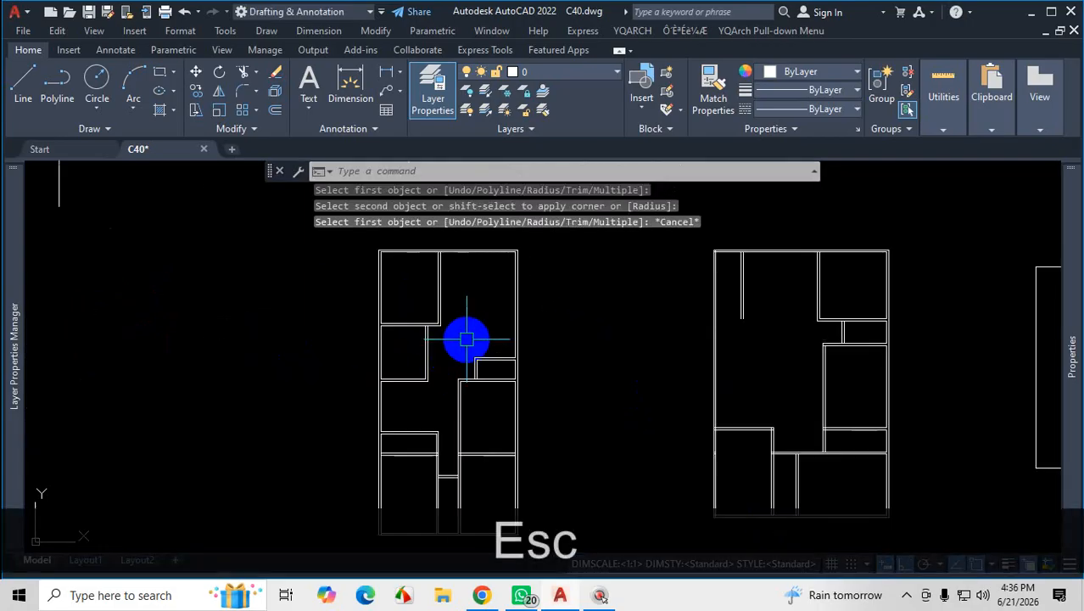
pyautogui.scroll(-2, 636, 356)
pyautogui.scroll(3, 776, 429)
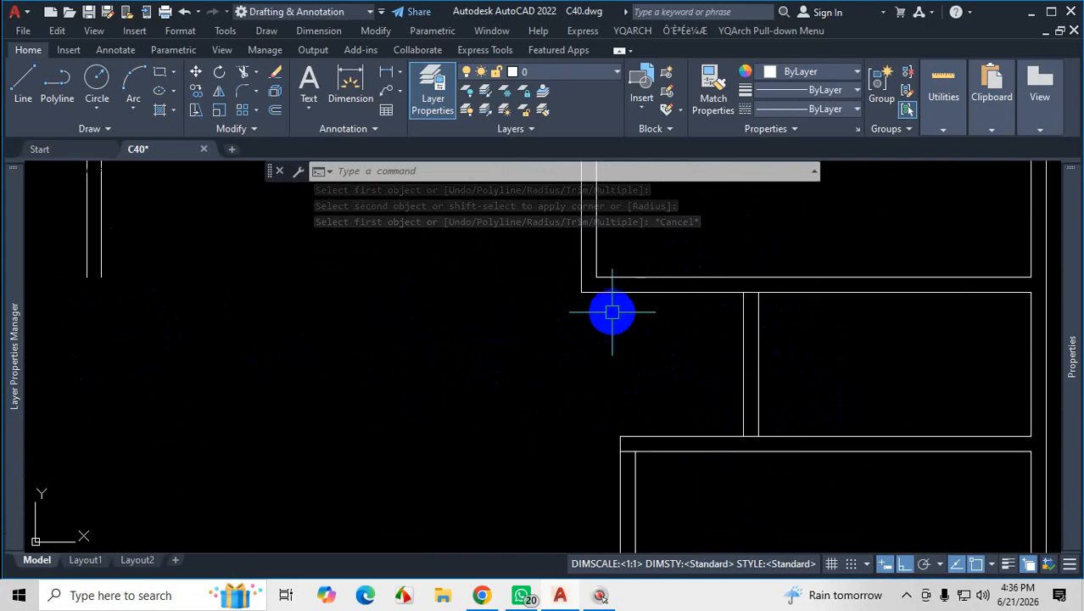
pyautogui.scroll(-5, 619, 314)
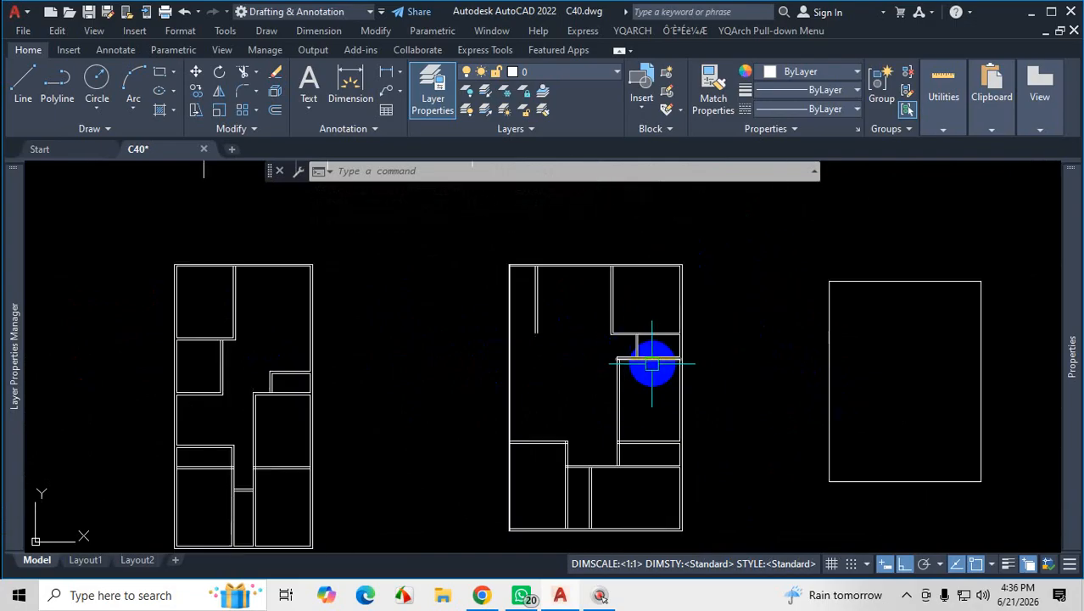
pyautogui.scroll(-4, 652, 365)
pyautogui.scroll(8, 695, 310)
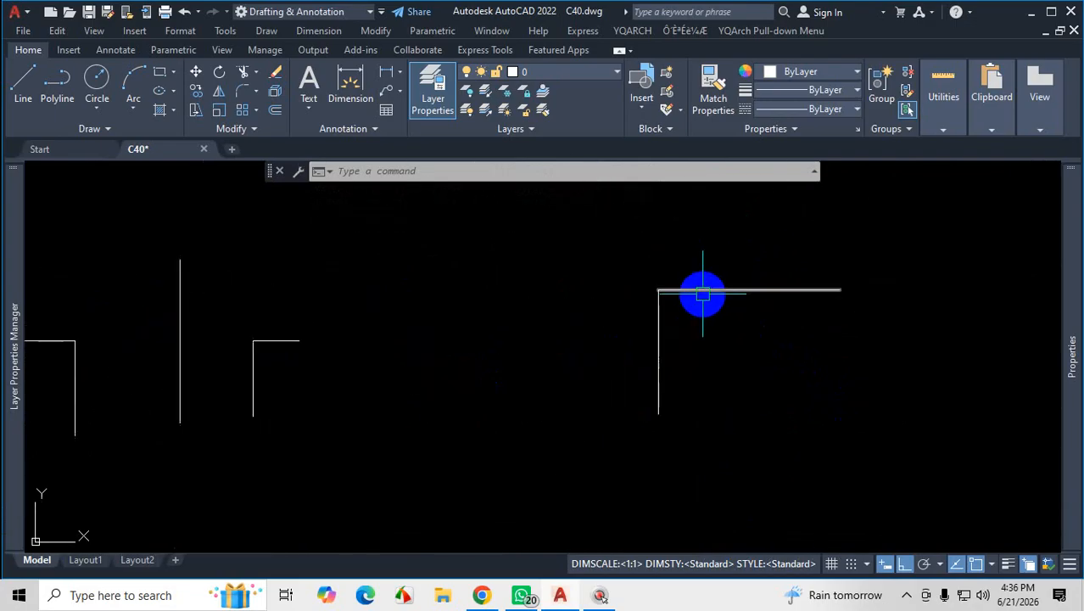
pyautogui.scroll(-5, 702, 295)
pyautogui.scroll(8, 702, 293)
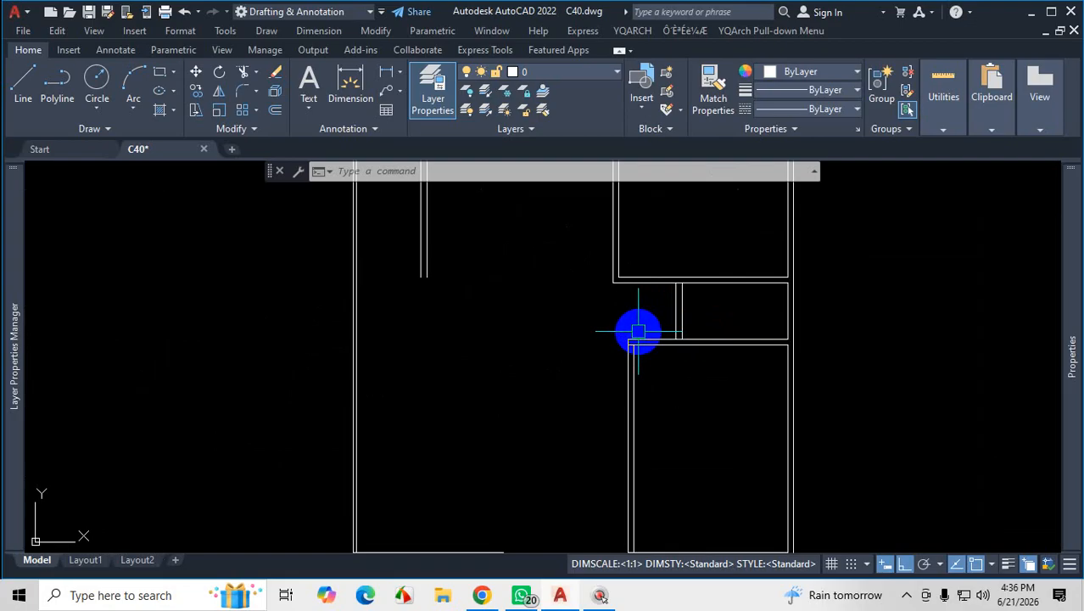
pyautogui.scroll(-5, 642, 295)
pyautogui.scroll(8, 619, 307)
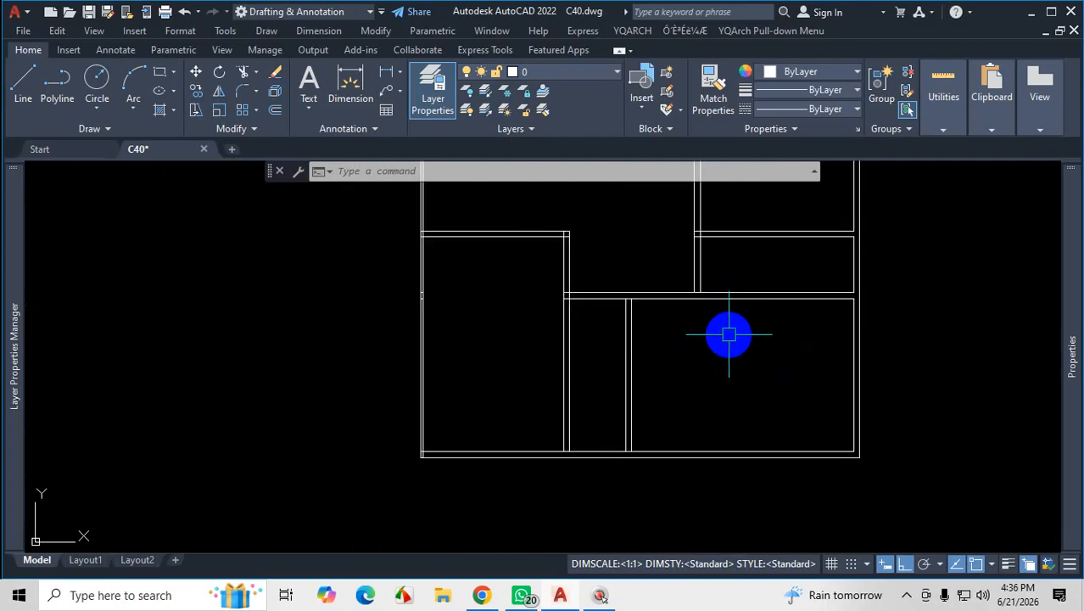
pyautogui.scroll(-8, 726, 343)
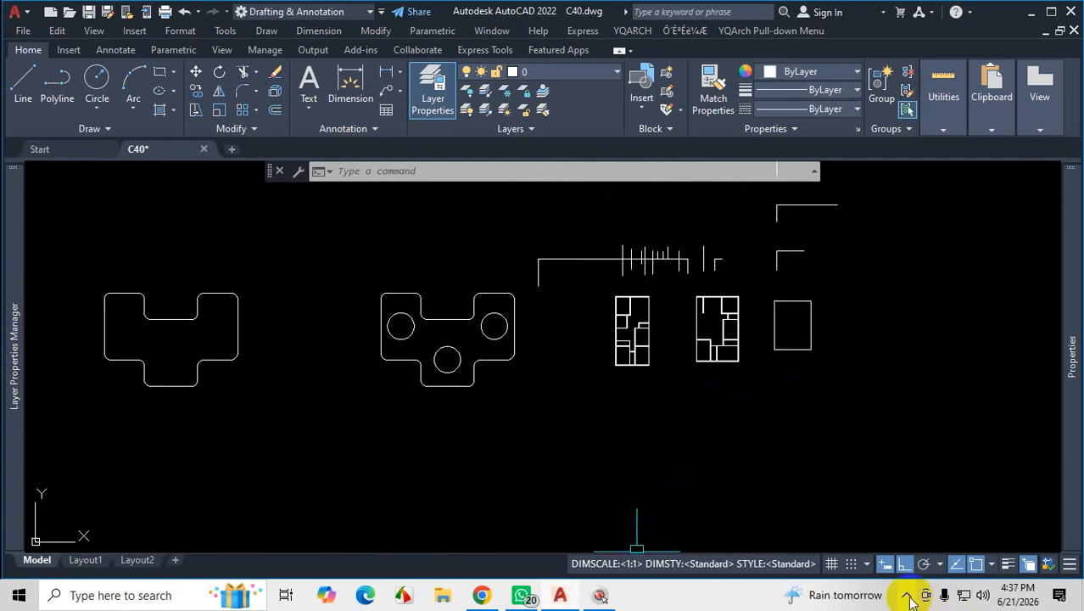
# Compare the kitchen, bath and bedroom walls of the reference floor plan PDF in Chrome with the floor plans drawn in AutoCAD
pyautogui.click(482, 595)
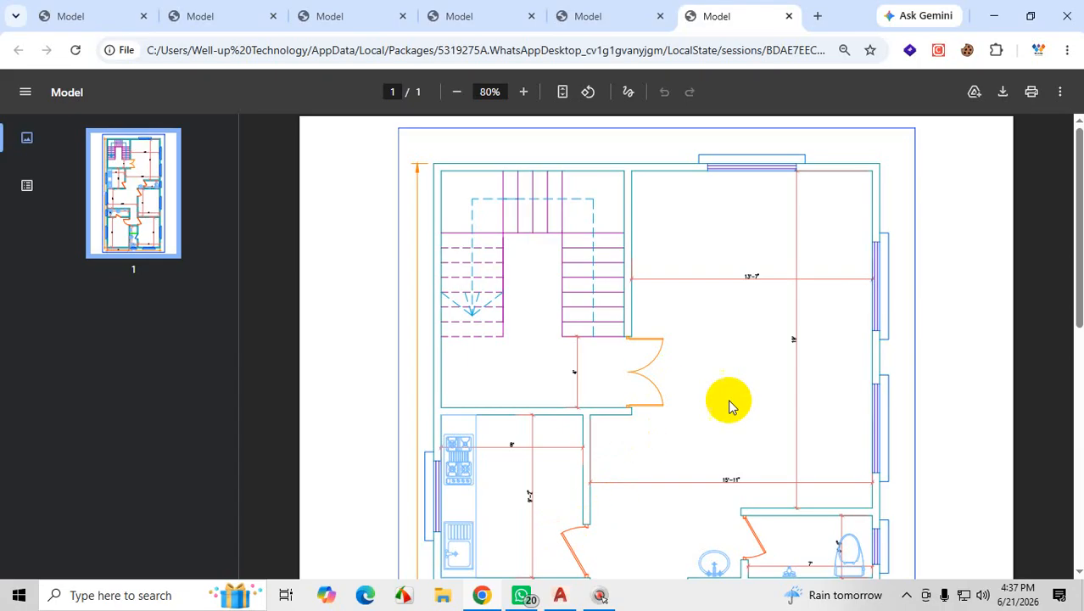
pyautogui.scroll(-4, 679, 403)
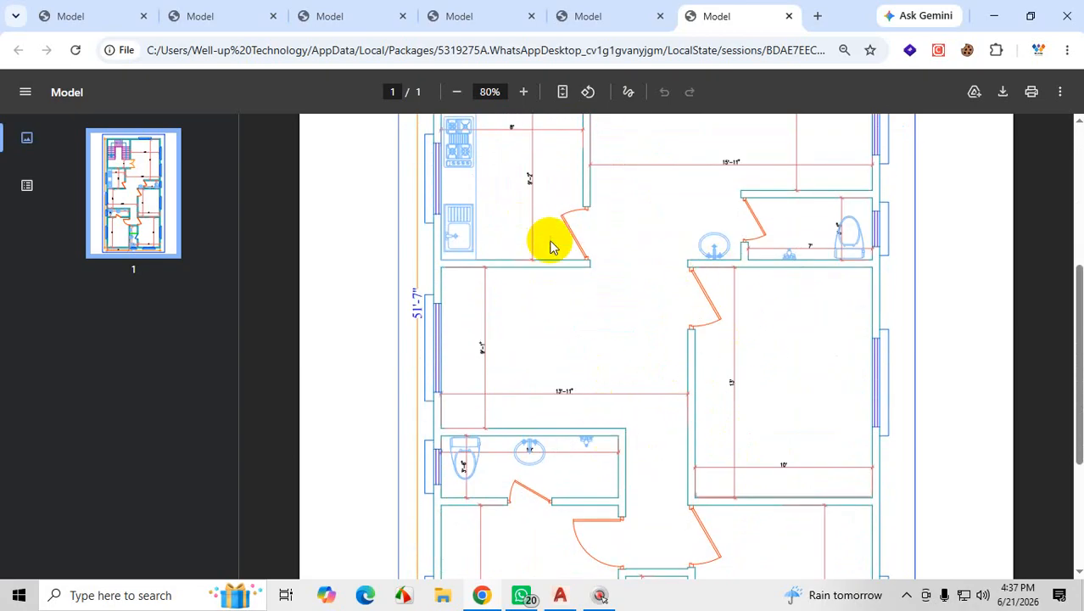
pyautogui.click(993, 15)
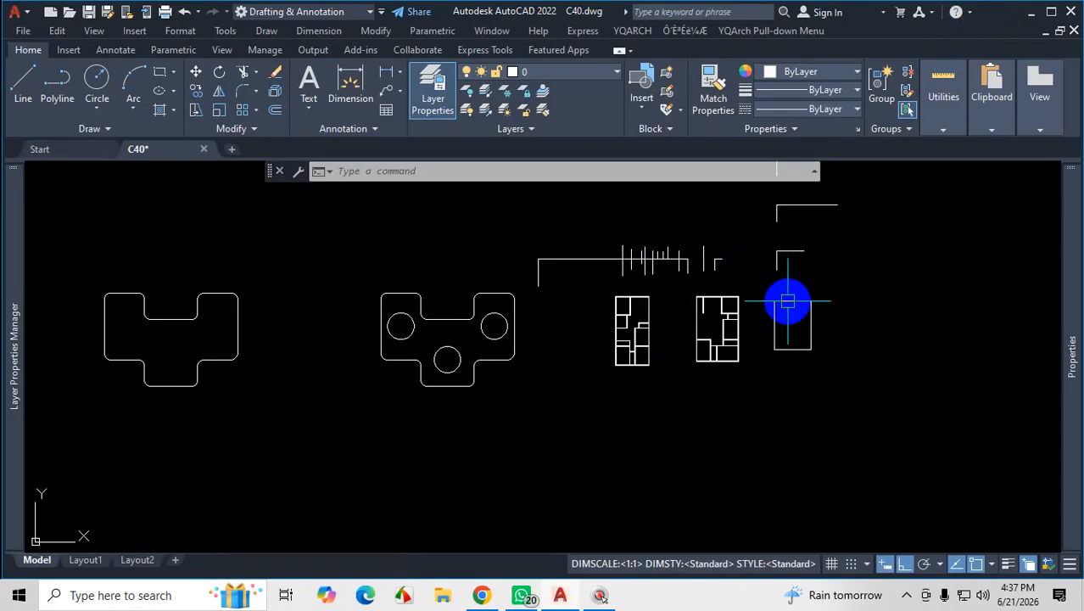
pyautogui.scroll(2, 534, 351)
pyautogui.scroll(-3, 634, 371)
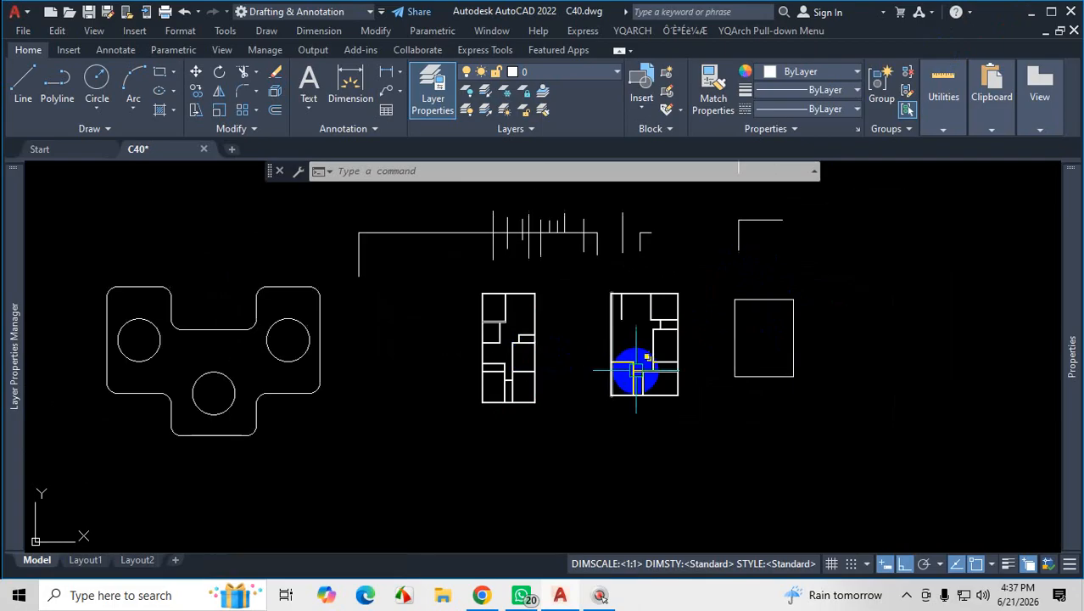
pyautogui.scroll(4, 660, 475)
# Switch to the other reference PDF in Chrome and examine the living-dining boundary and the double entry door
pyautogui.click(481, 595)
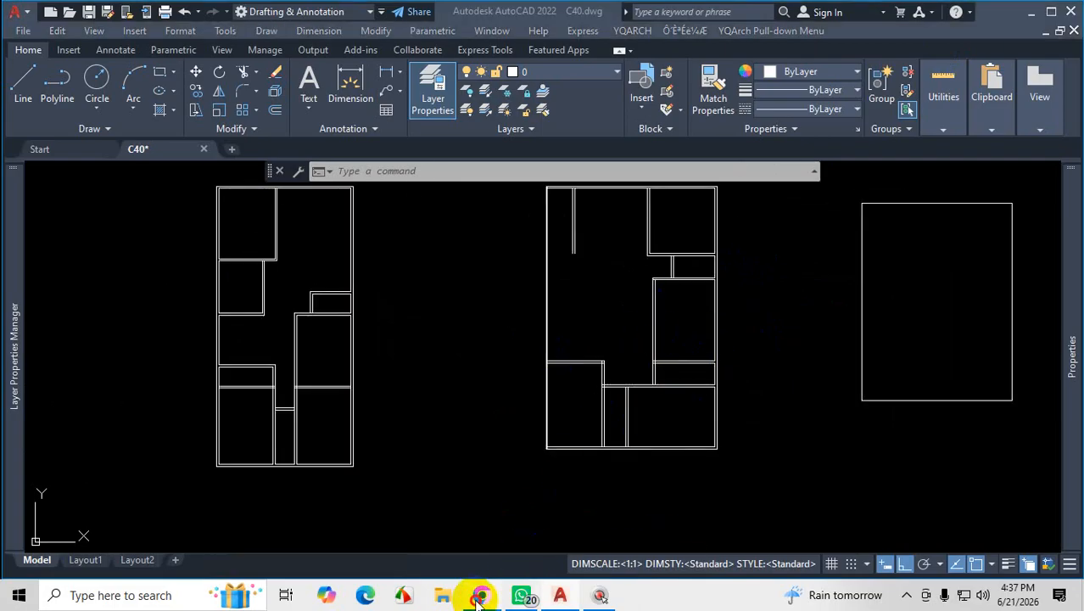
pyautogui.scroll(-3, 641, 382)
pyautogui.click(617, 16)
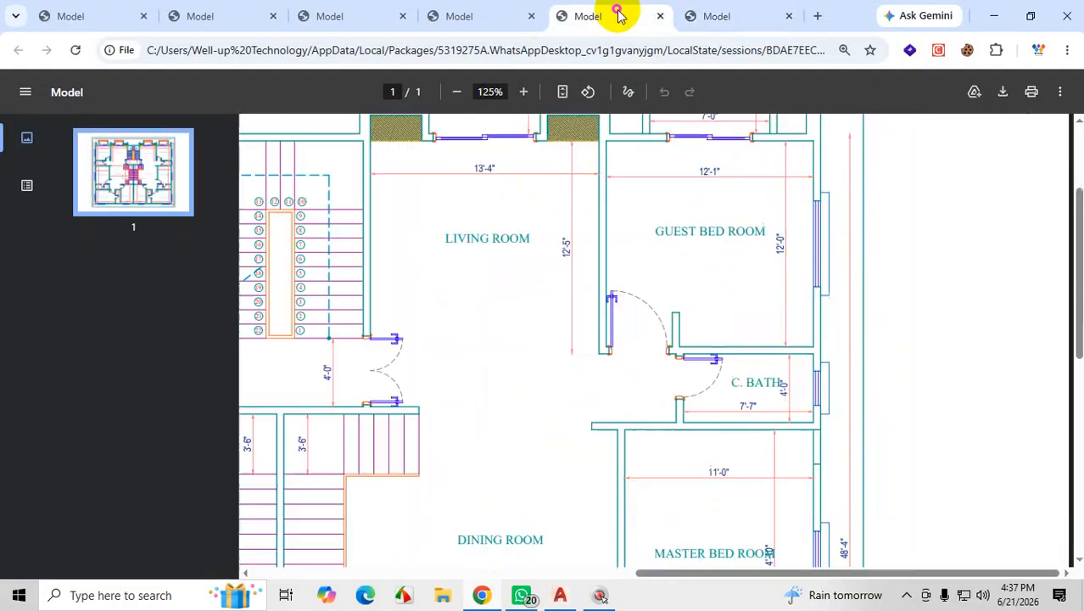
pyautogui.scroll(-3, 525, 345)
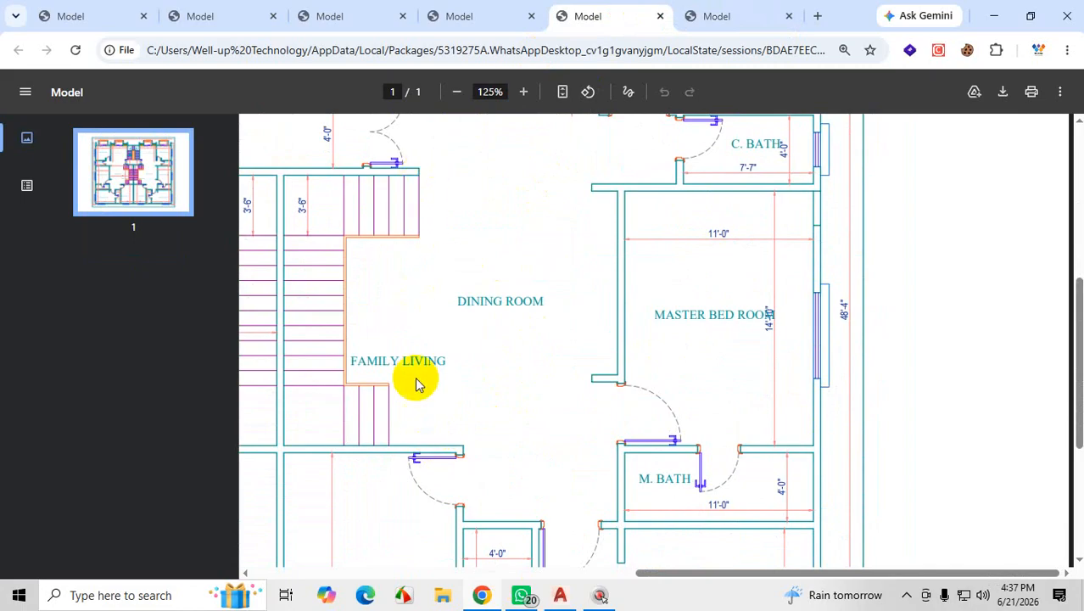
pyautogui.scroll(2, 392, 295)
pyautogui.scroll(1, 395, 304)
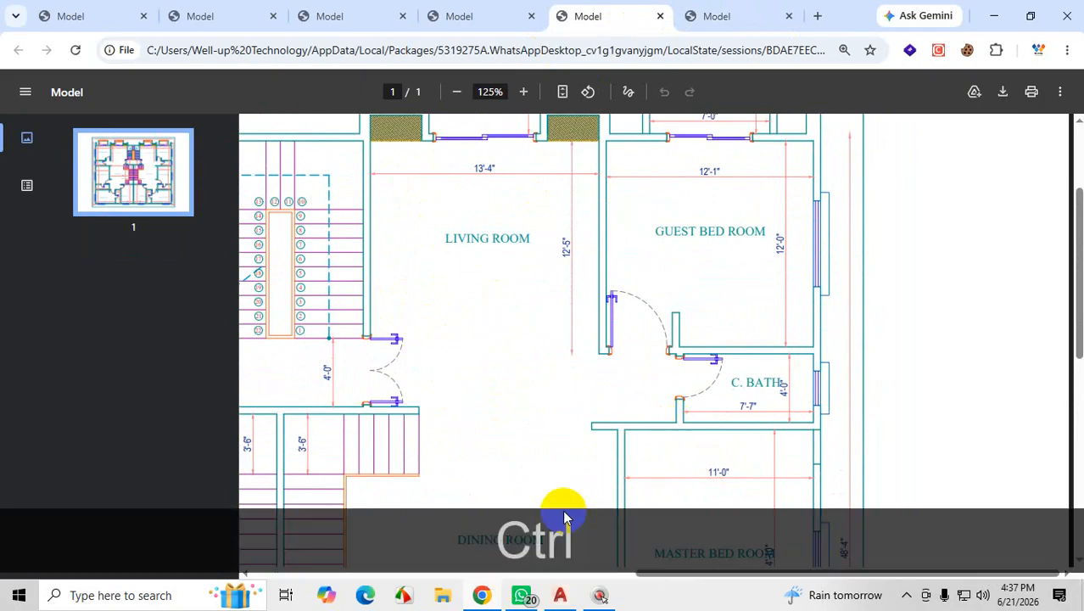
pyautogui.hotkey('ctrl', '1')
pyautogui.moveTo(615, 419); pyautogui.dragTo(421, 423)
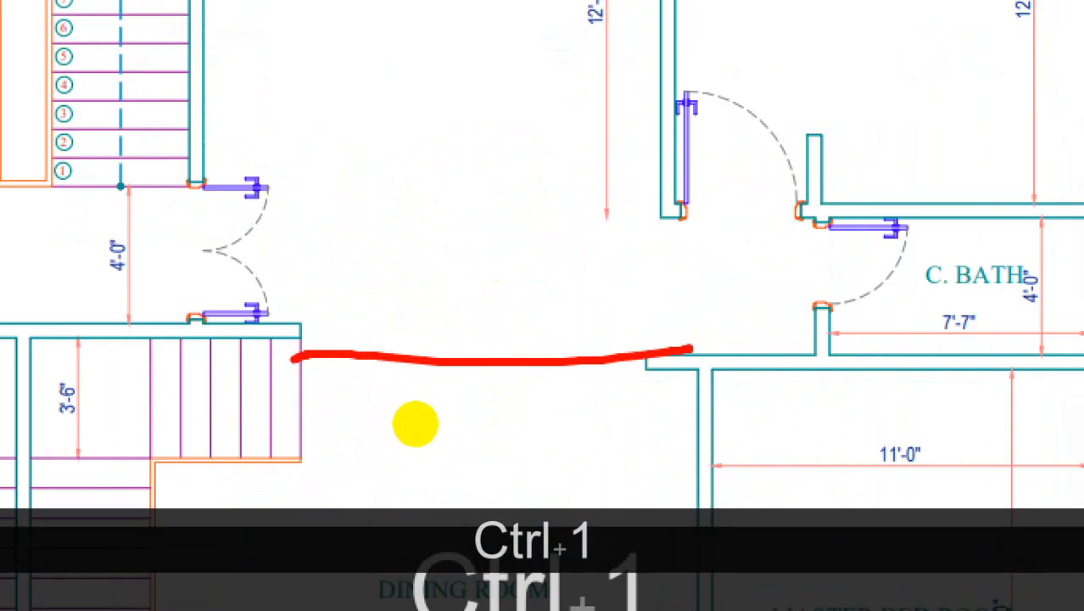
pyautogui.moveTo(217, 314); pyautogui.dragTo(227, 159)
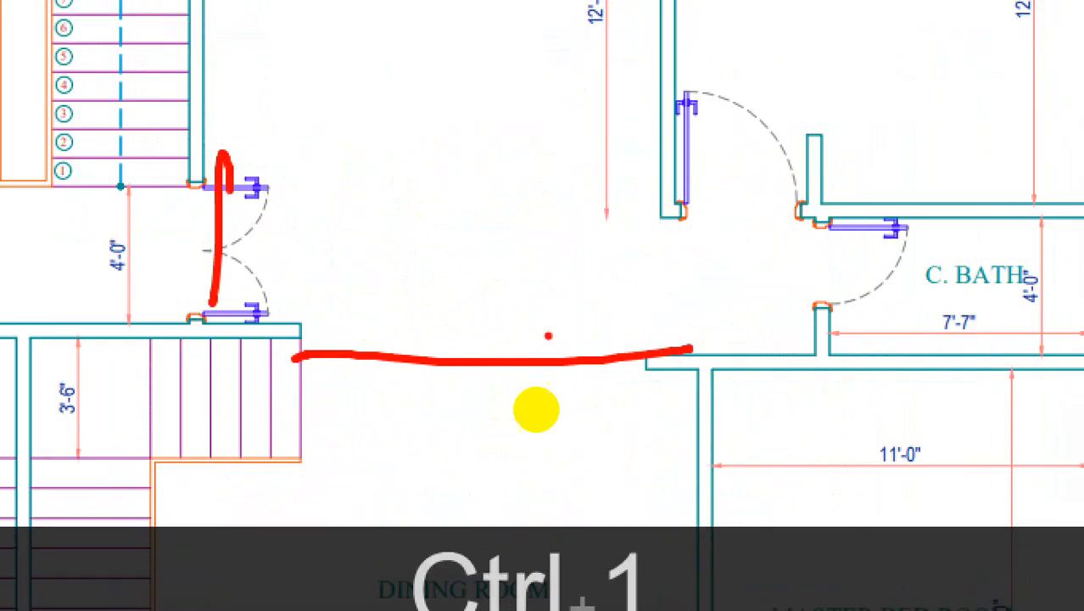
pyautogui.press('Escape')
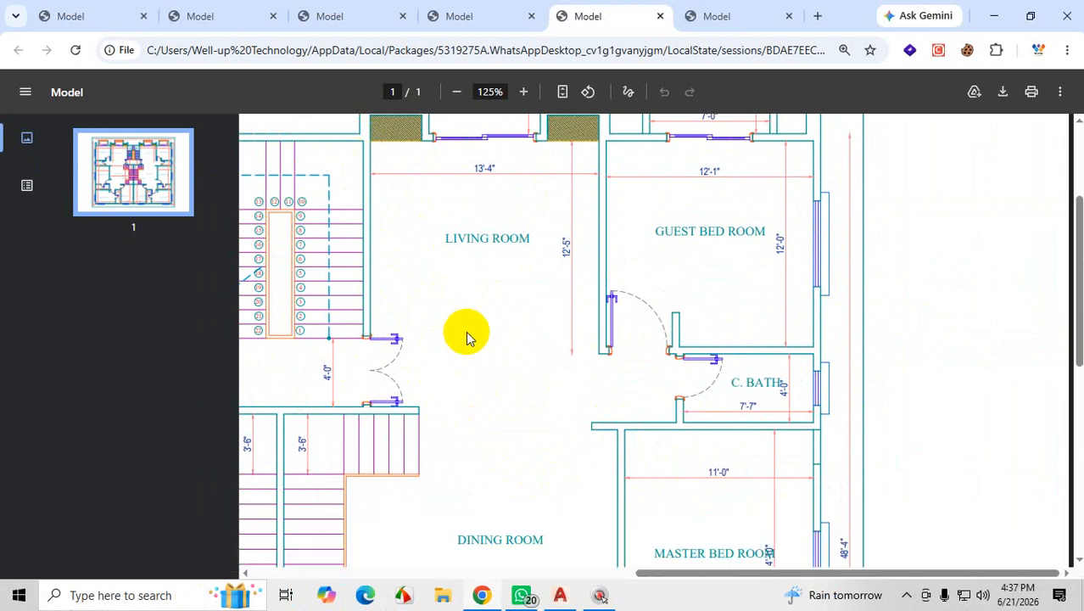
# Examine the internal stair beside the dining and family living areas and the wall above it in the reference plan
pyautogui.scroll(-3, 441, 352)
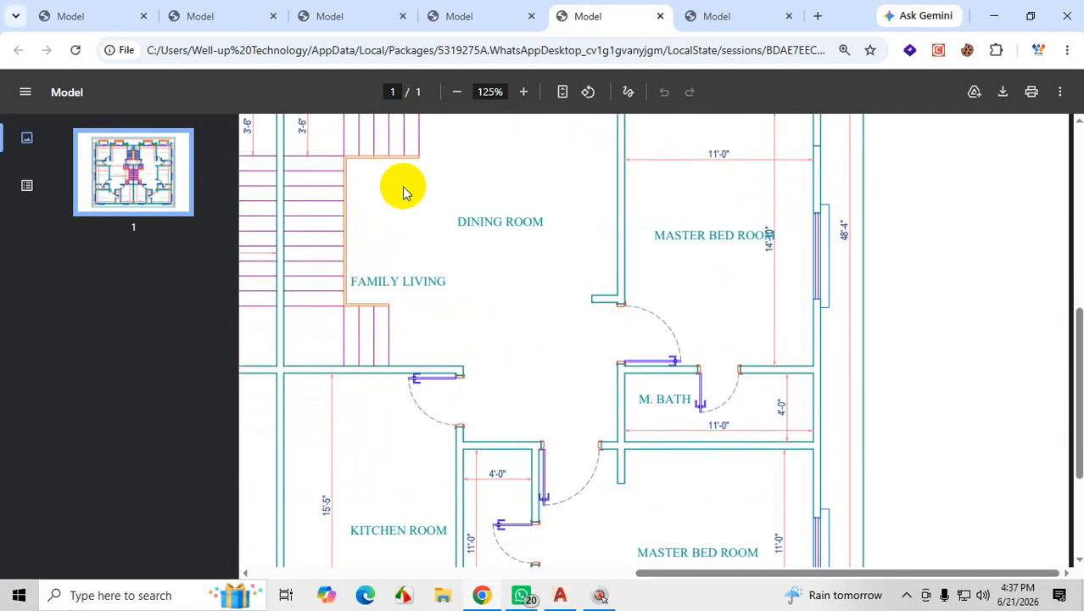
pyautogui.scroll(1, 402, 190)
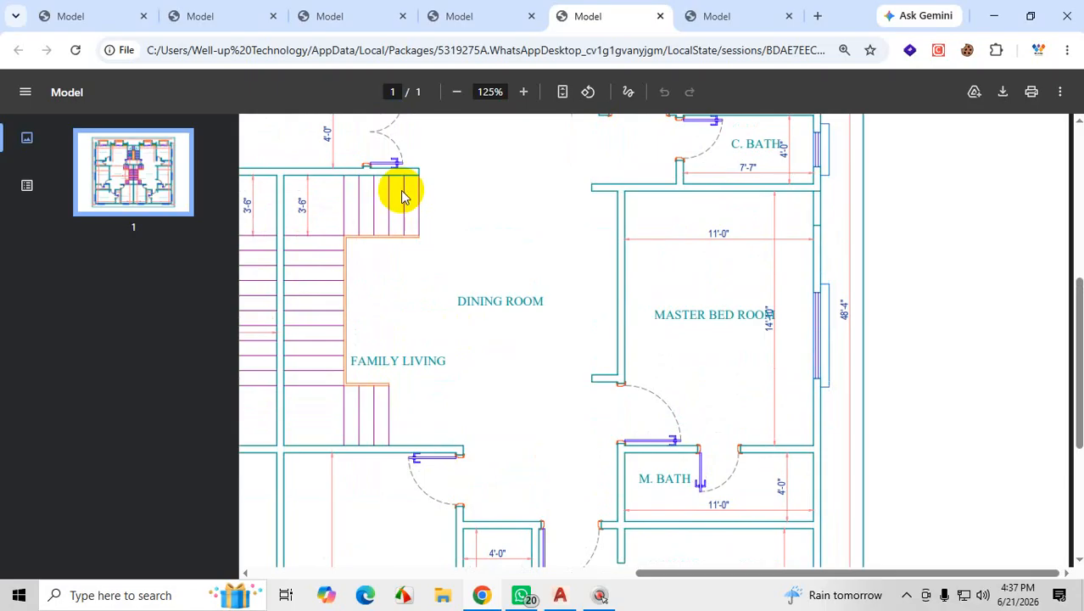
pyautogui.hotkey('ctrl', '1')
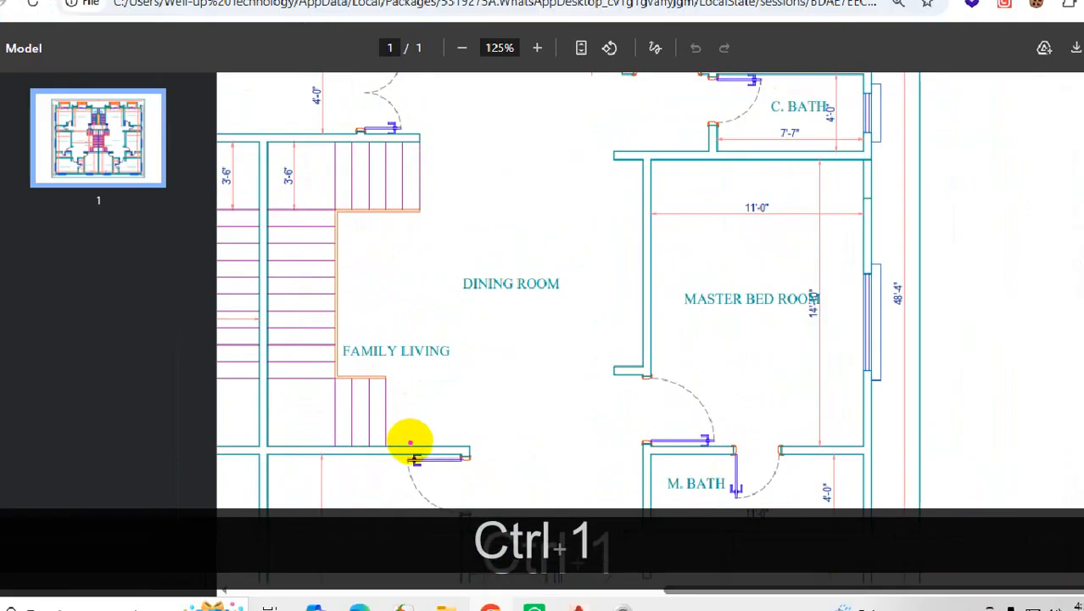
pyautogui.moveTo(409, 442); pyautogui.dragTo(441, 194)
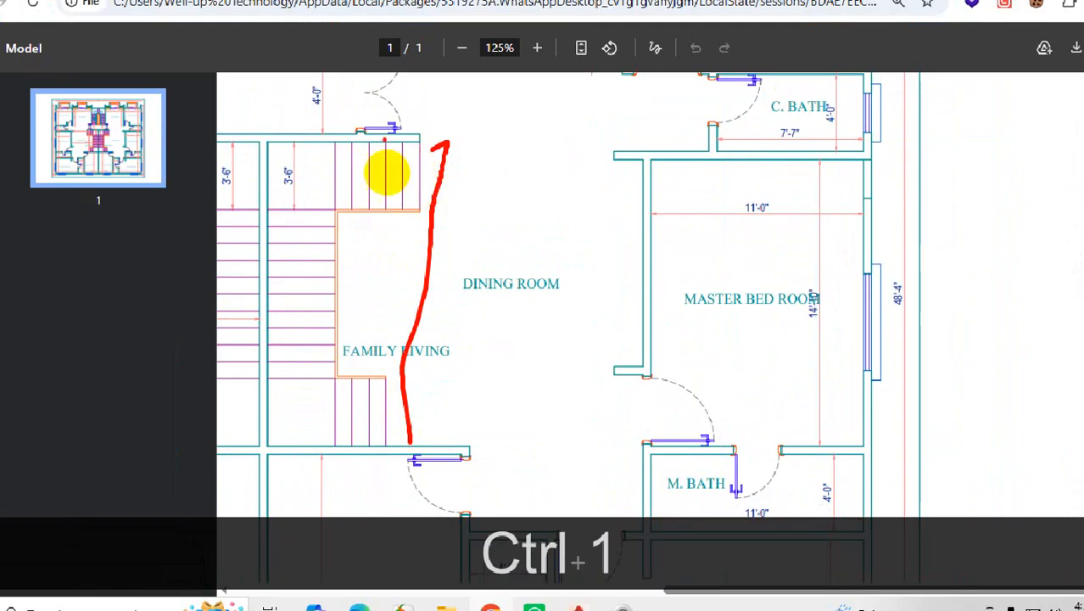
pyautogui.moveTo(265, 138); pyautogui.dragTo(427, 136)
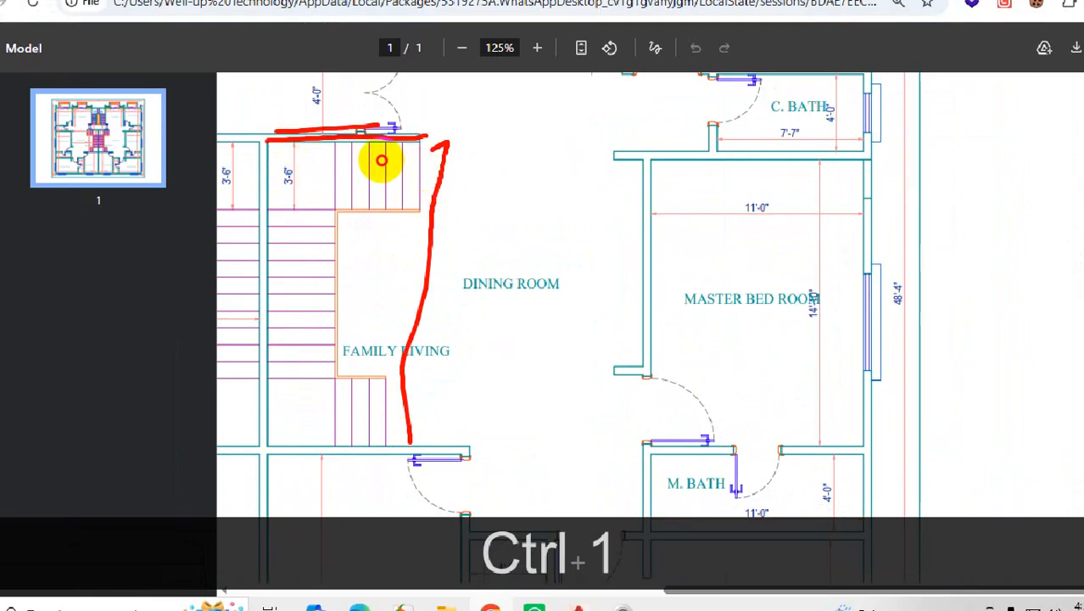
pyautogui.press('Escape')
pyautogui.scroll(-3, 458, 263)
pyautogui.scroll(5, 433, 267)
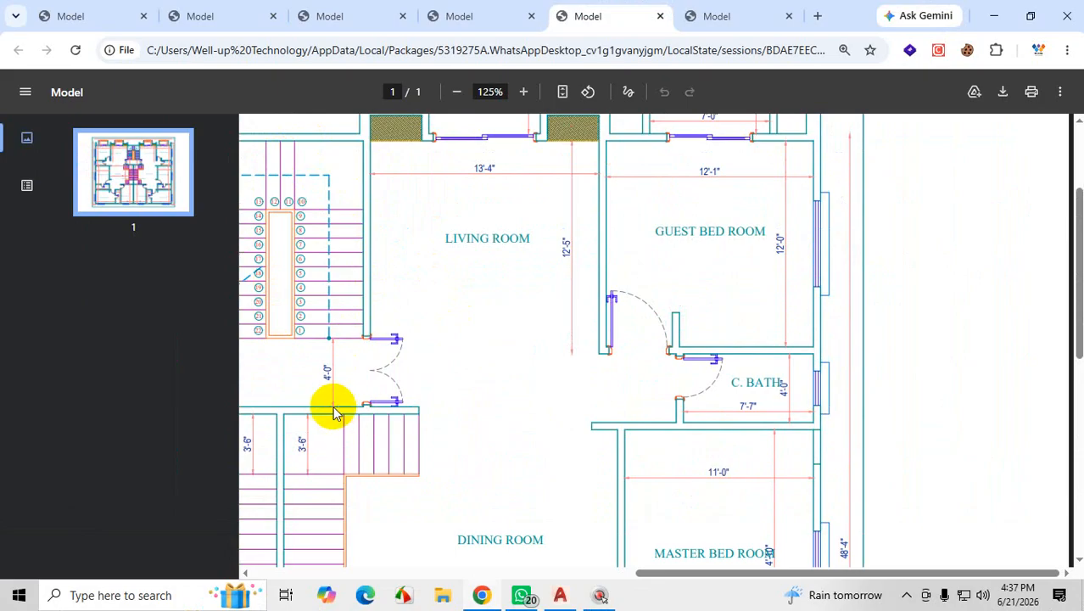
# Examine the numbered stair treads and the 4'-0" landing by the living room entry, then return to the AutoCAD drawing
pyautogui.hotkey('ctrl', '1')
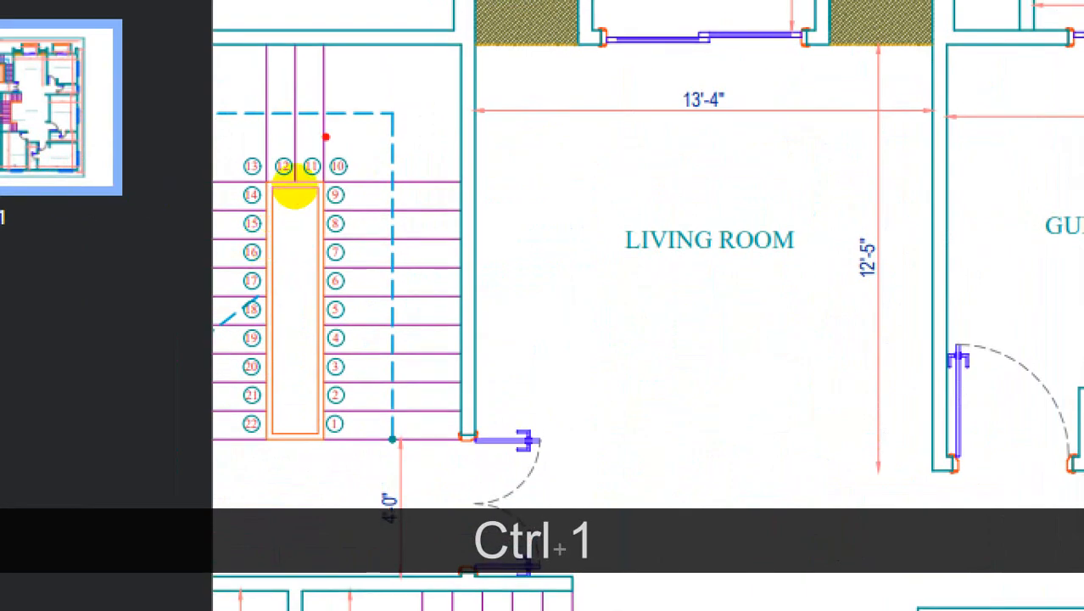
pyautogui.moveTo(415, 57); pyautogui.dragTo(408, 176)
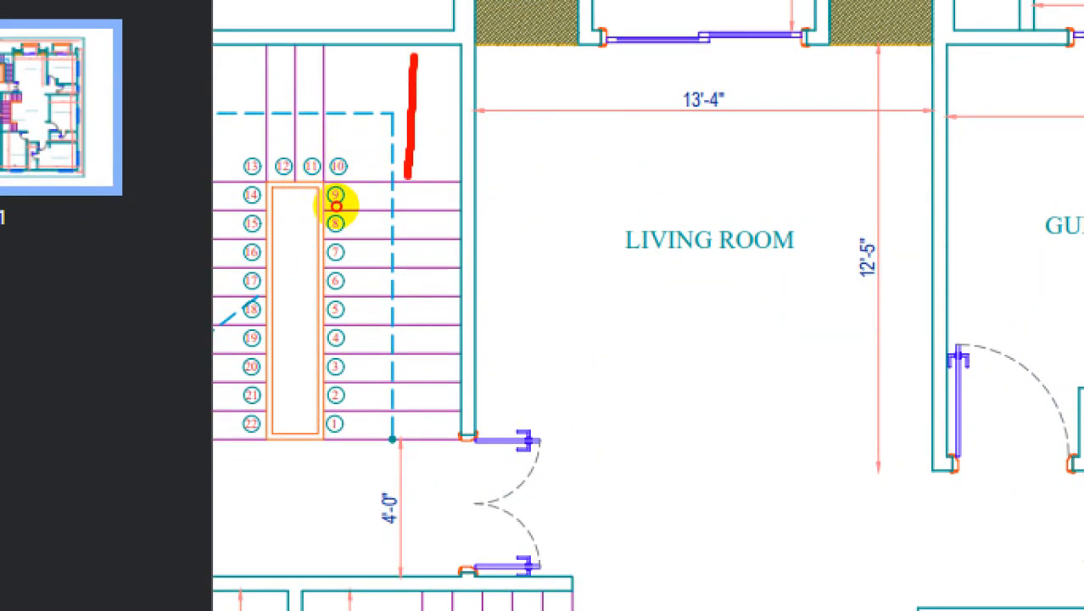
pyautogui.moveTo(447, 209); pyautogui.dragTo(335, 208)
pyautogui.moveTo(462, 238); pyautogui.dragTo(383, 245)
pyautogui.moveTo(445, 297); pyautogui.dragTo(382, 299)
pyautogui.moveTo(424, 344); pyautogui.dragTo(368, 356)
pyautogui.moveTo(435, 366); pyautogui.dragTo(373, 359)
pyautogui.moveTo(434, 442)
pyautogui.mouseDown()
pyautogui.moveTo(434, 568)
pyautogui.moveTo(543, 567)
pyautogui.mouseUp()
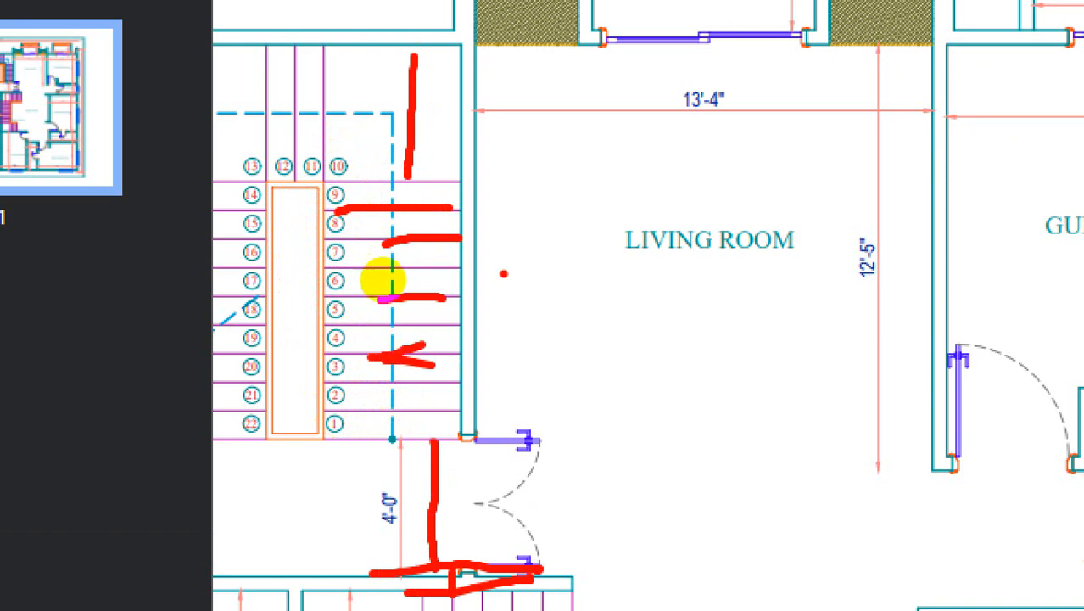
pyautogui.moveTo(403, 48); pyautogui.dragTo(292, 197)
pyautogui.moveTo(307, 129)
pyautogui.mouseDown()
pyautogui.moveTo(421, 182)
pyautogui.moveTo(363, 375)
pyautogui.mouseUp()
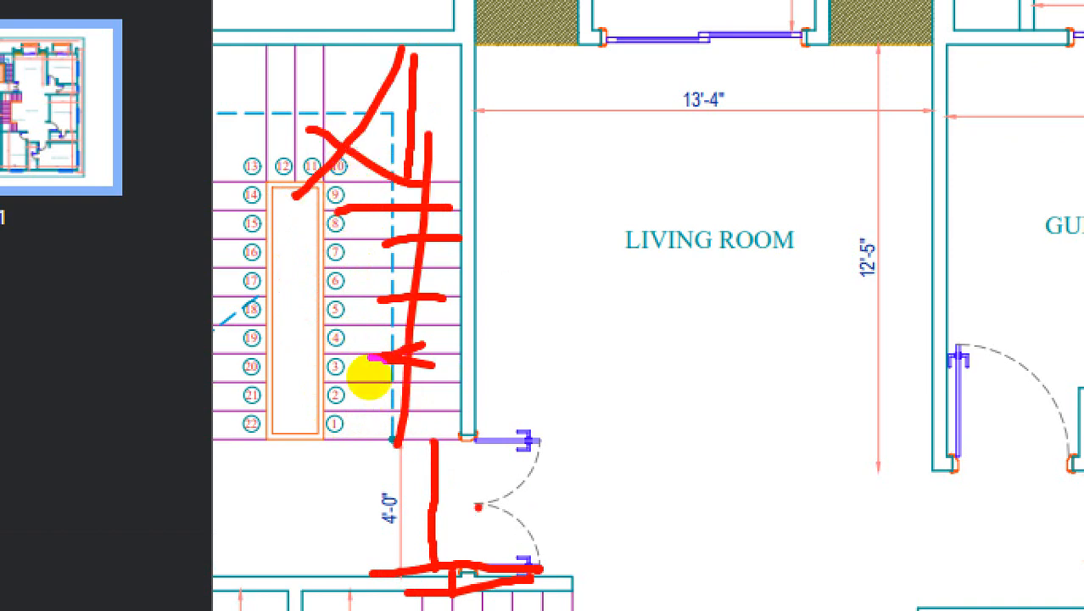
pyautogui.press('Escape')
pyautogui.click(993, 16)
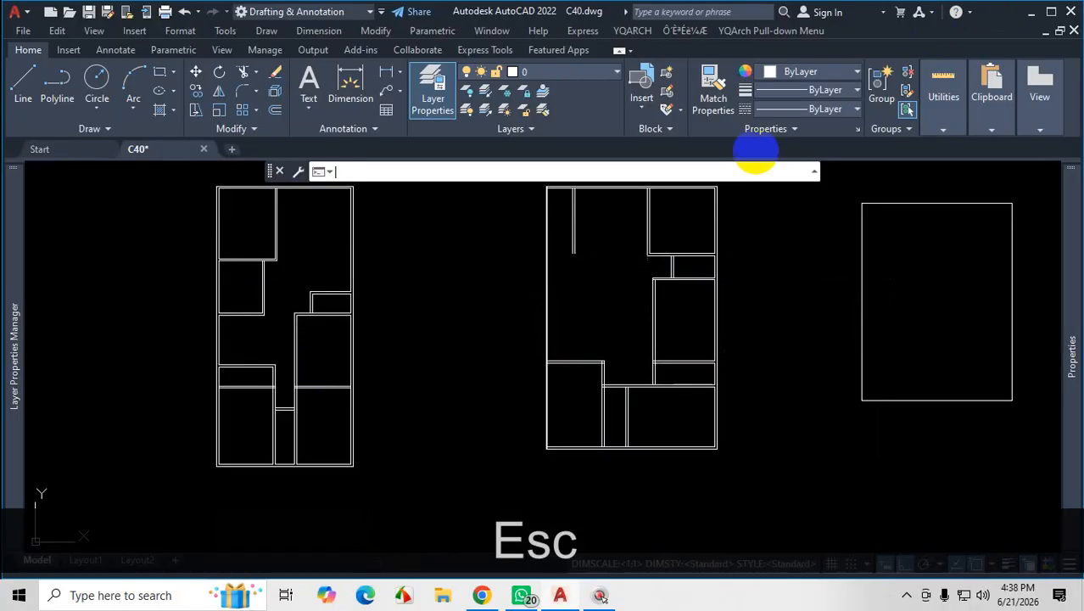
# Review the interior walls of both drawn floor plans and the Line, Polyline, Rectangle, Trim and Copy tools
pyautogui.scroll(6, 594, 267)
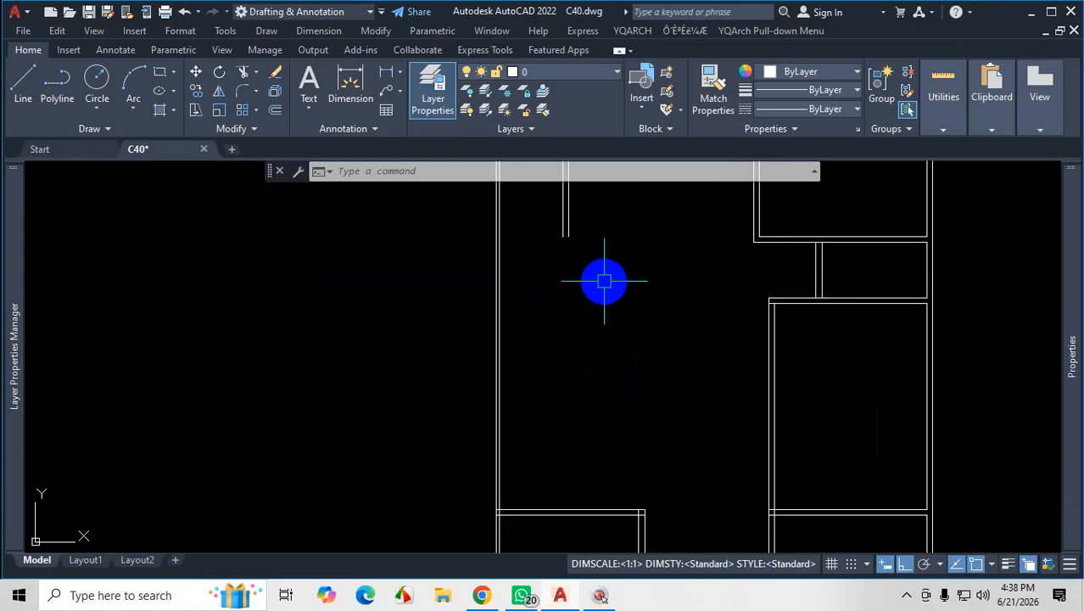
pyautogui.scroll(-4, 677, 348)
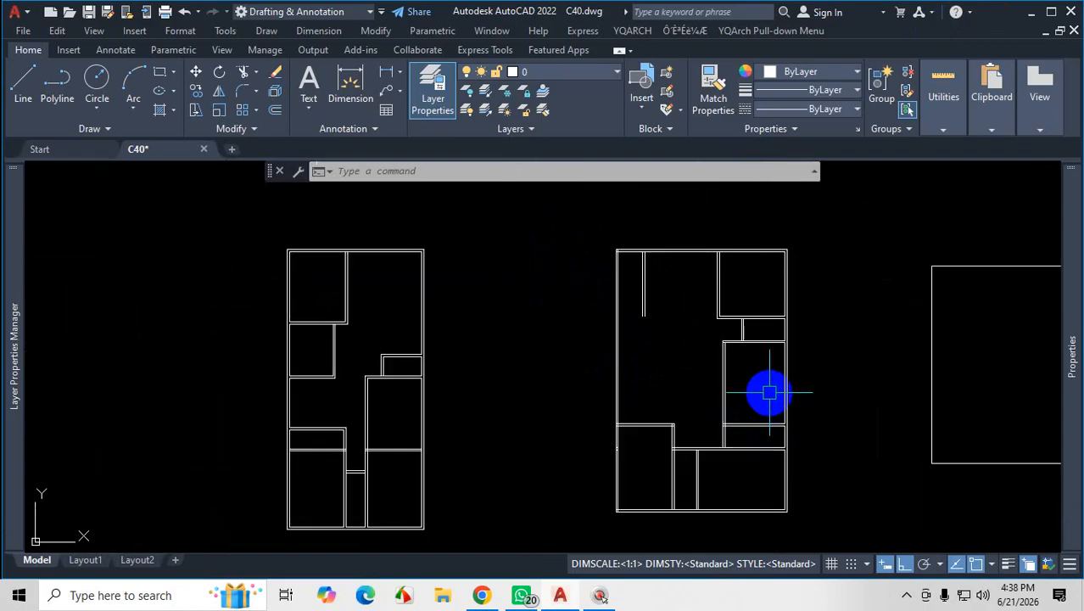
pyautogui.scroll(2, 767, 390)
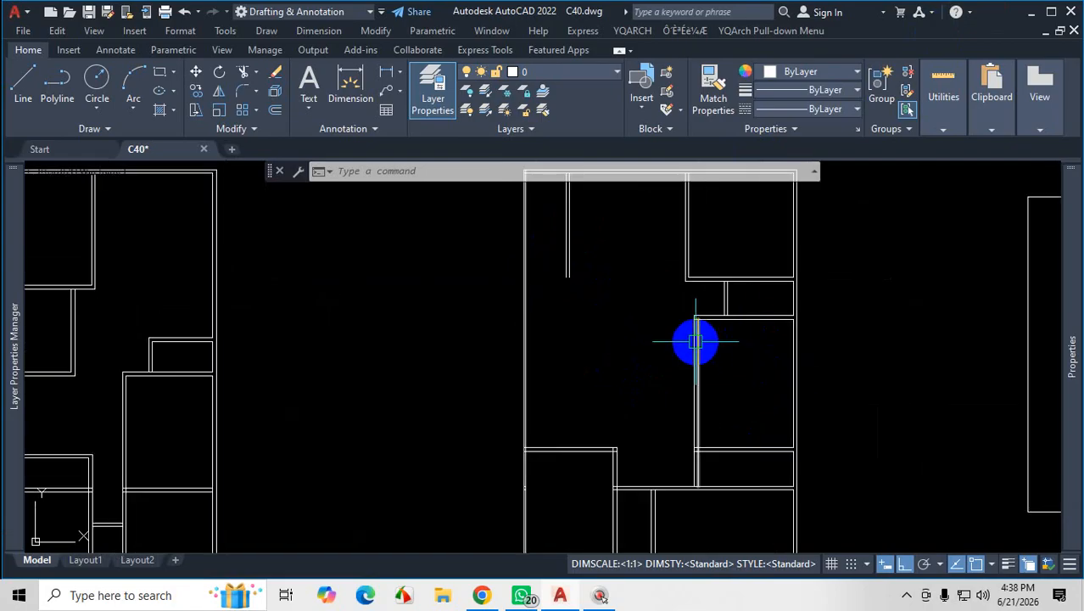
pyautogui.scroll(-2, 691, 399)
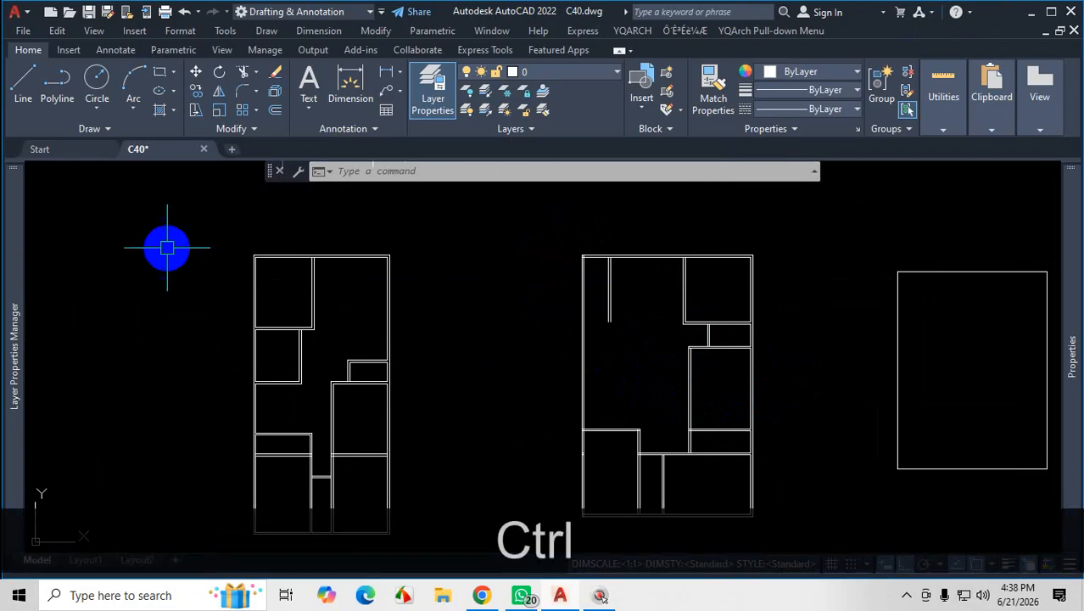
pyautogui.hotkey('ctrl', '1')
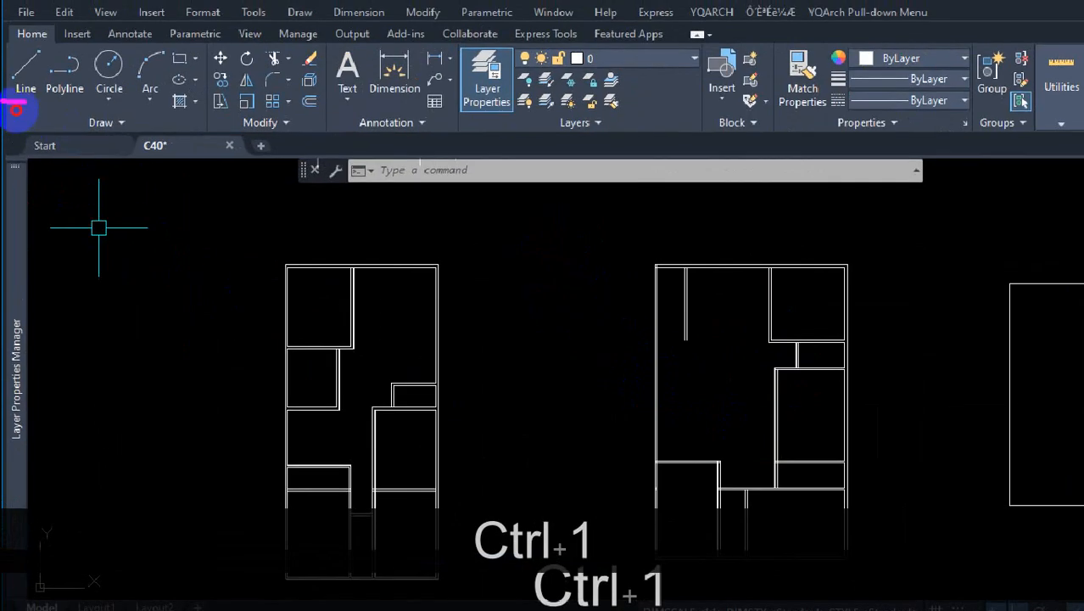
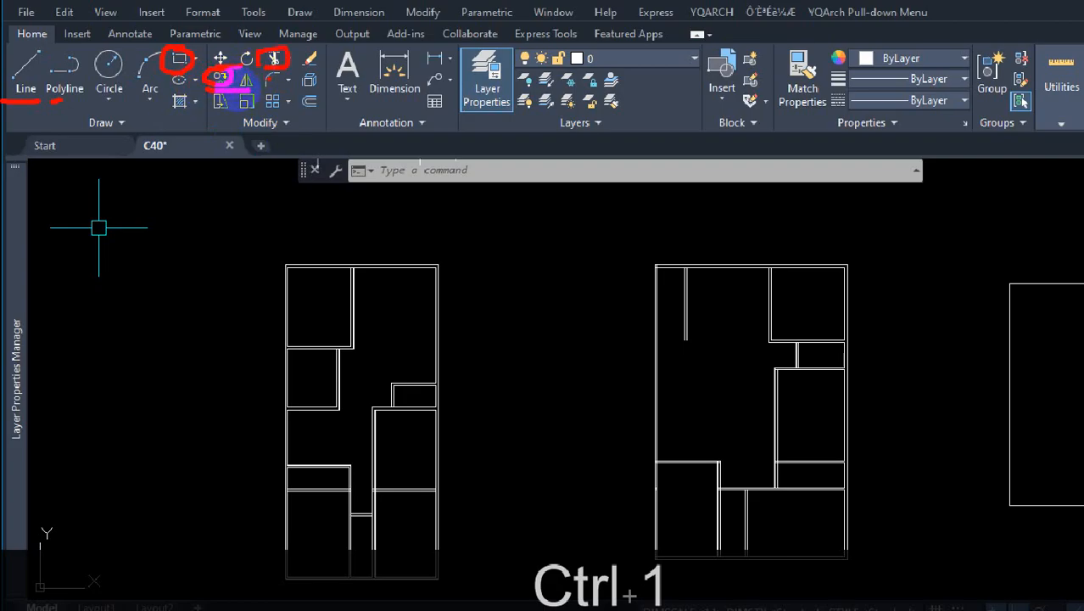
pyautogui.press('Escape')
# Review the rounded outline with three circles and the description of the Offset tool
pyautogui.scroll(-5, 661, 294)
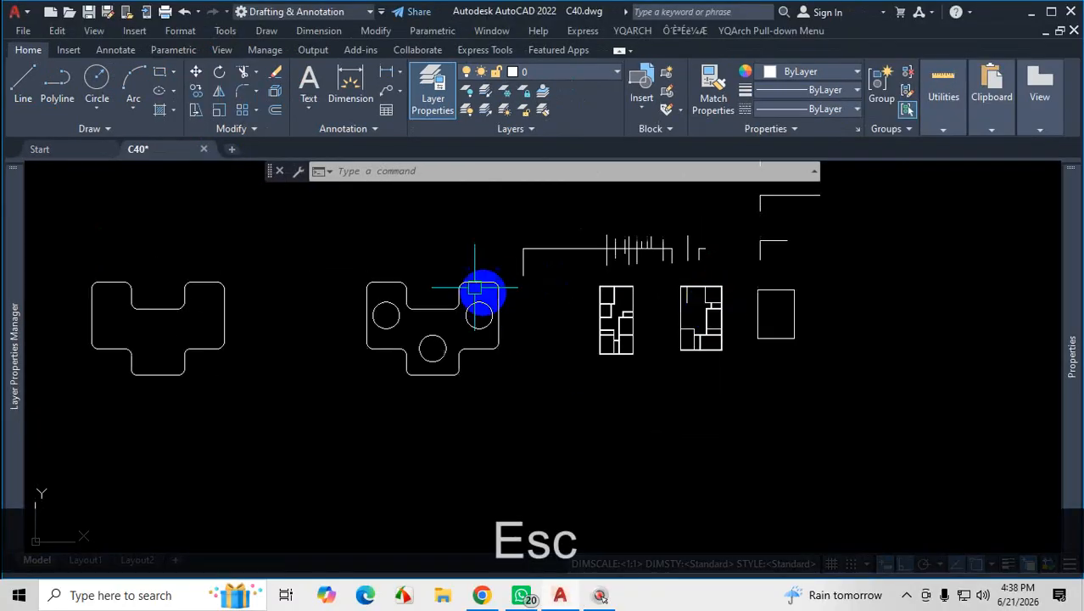
pyautogui.scroll(5, 475, 289)
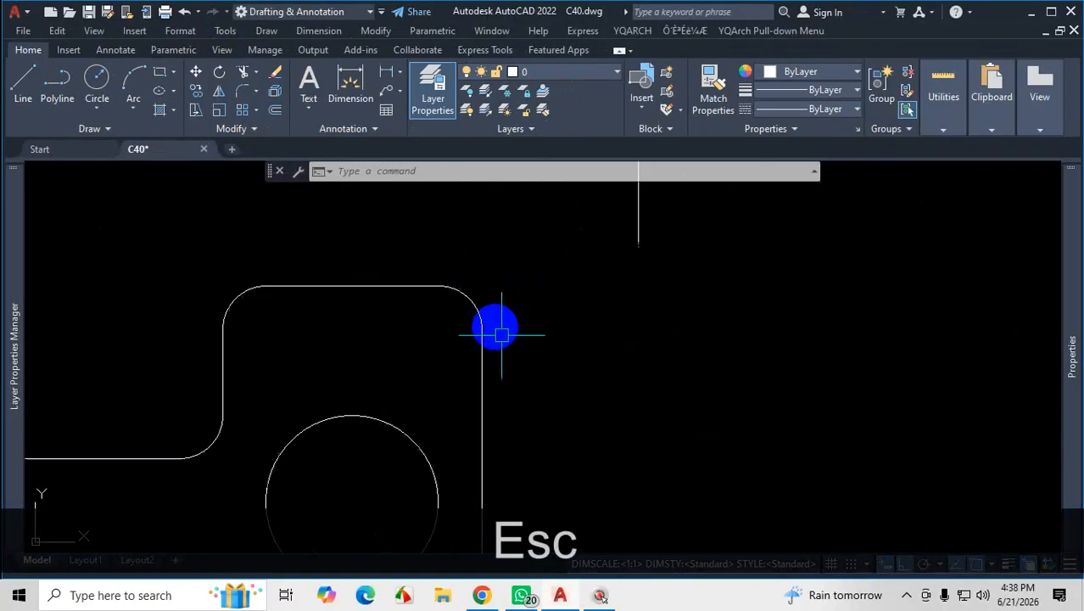
pyautogui.scroll(-4, 493, 324)
pyautogui.scroll(2, 749, 382)
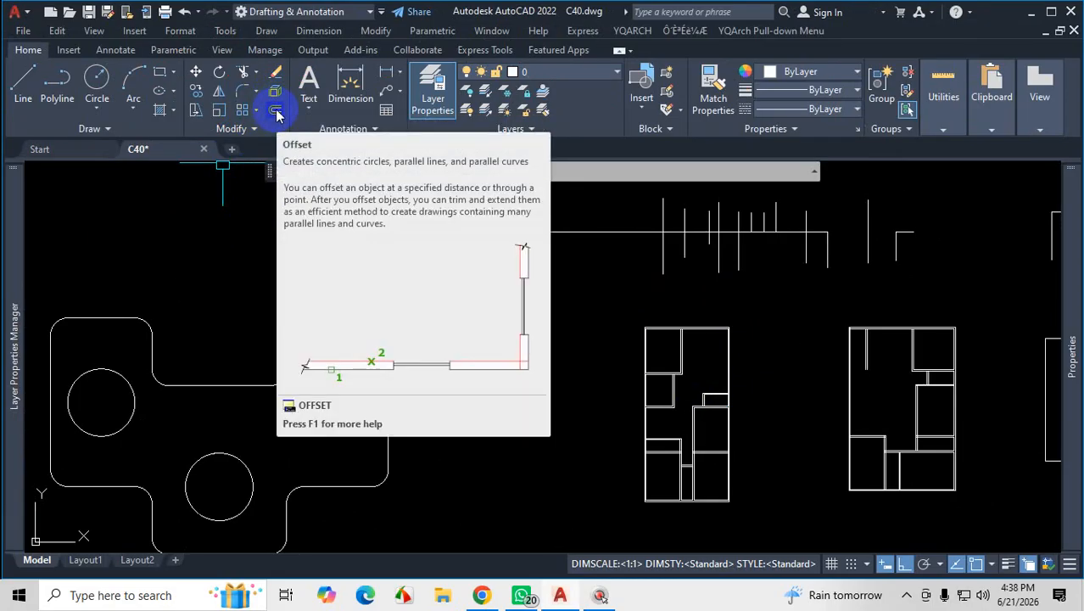
pyautogui.click(254, 129)
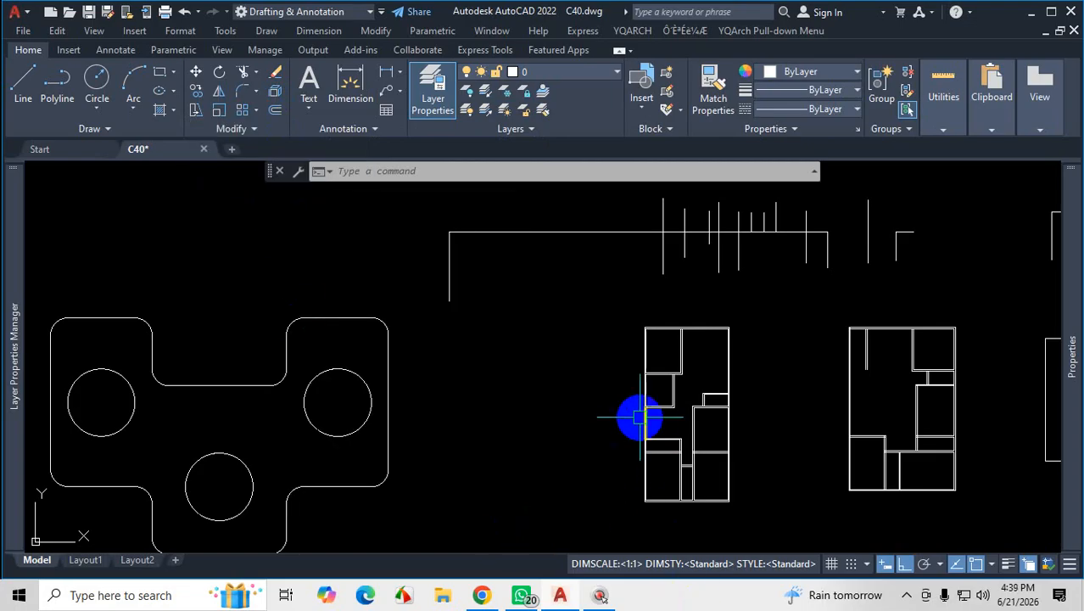
# Examine the upper-left outer wall corner of the second floor plan and the short partition wall beside it
pyautogui.press('Escape')
pyautogui.scroll(-4, 636, 398)
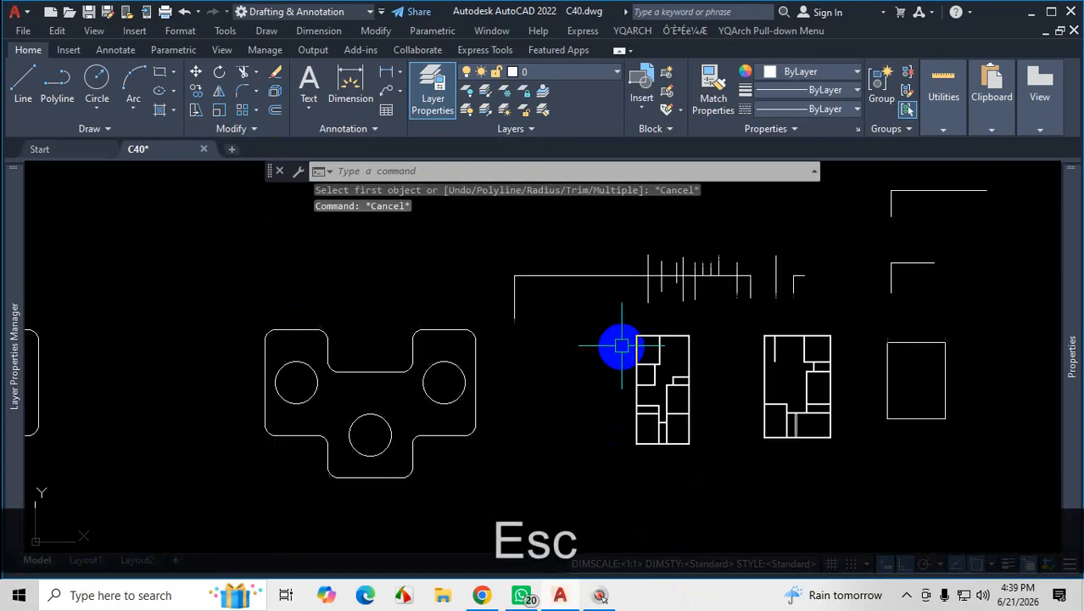
pyautogui.scroll(3, 738, 360)
pyautogui.scroll(5, 637, 320)
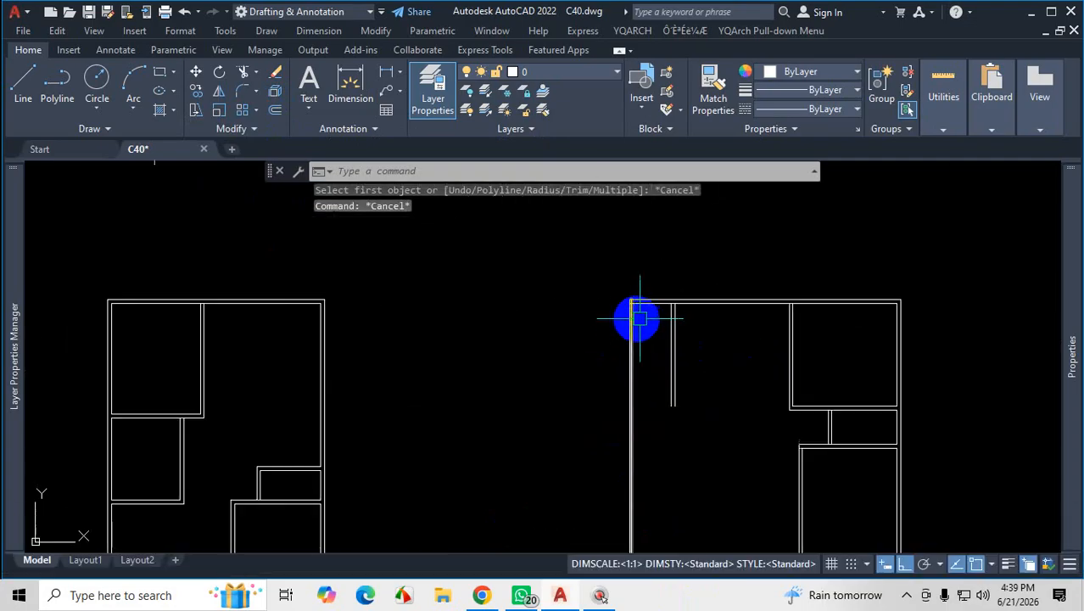
pyautogui.scroll(3, 661, 310)
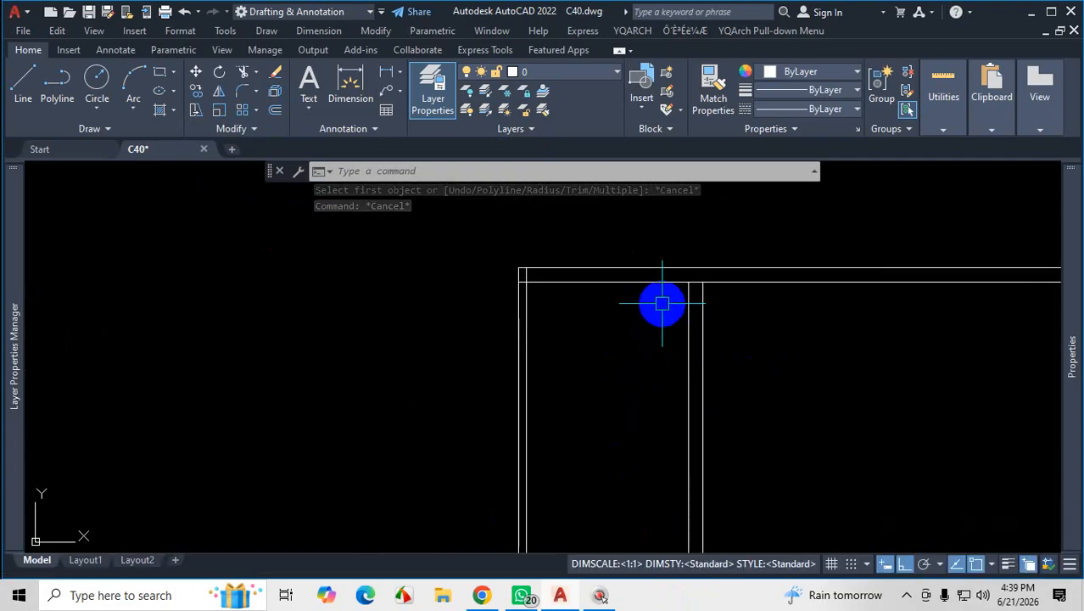
# Examine the upper-left partition of the second floor plan where it meets the top outer wall
pyautogui.scroll(-1, 671, 298)
pyautogui.scroll(1, 674, 293)
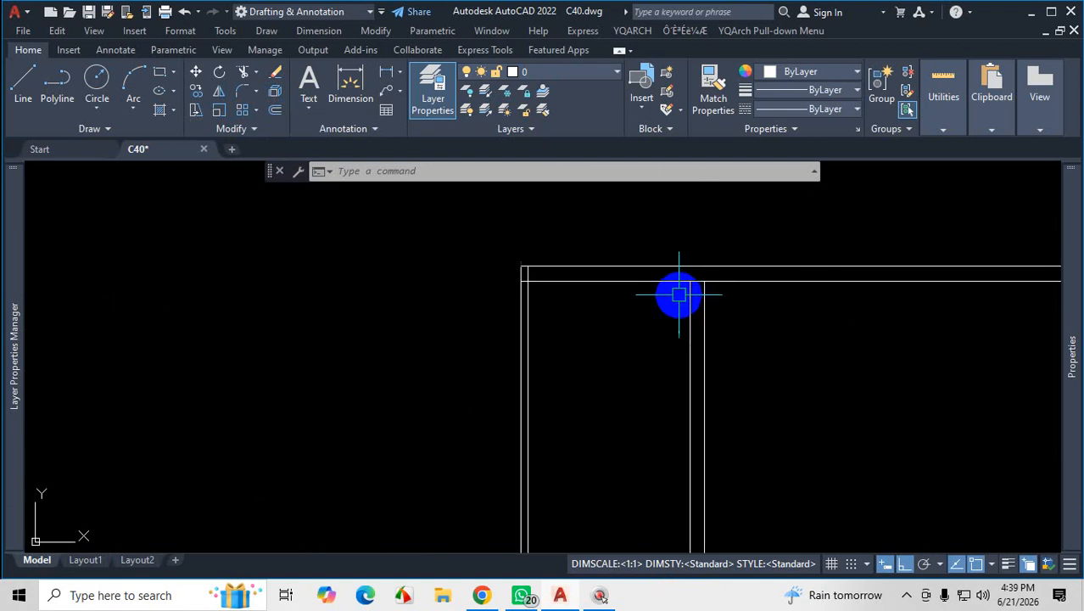
pyautogui.scroll(-1, 670, 268)
pyautogui.scroll(-4, 670, 268)
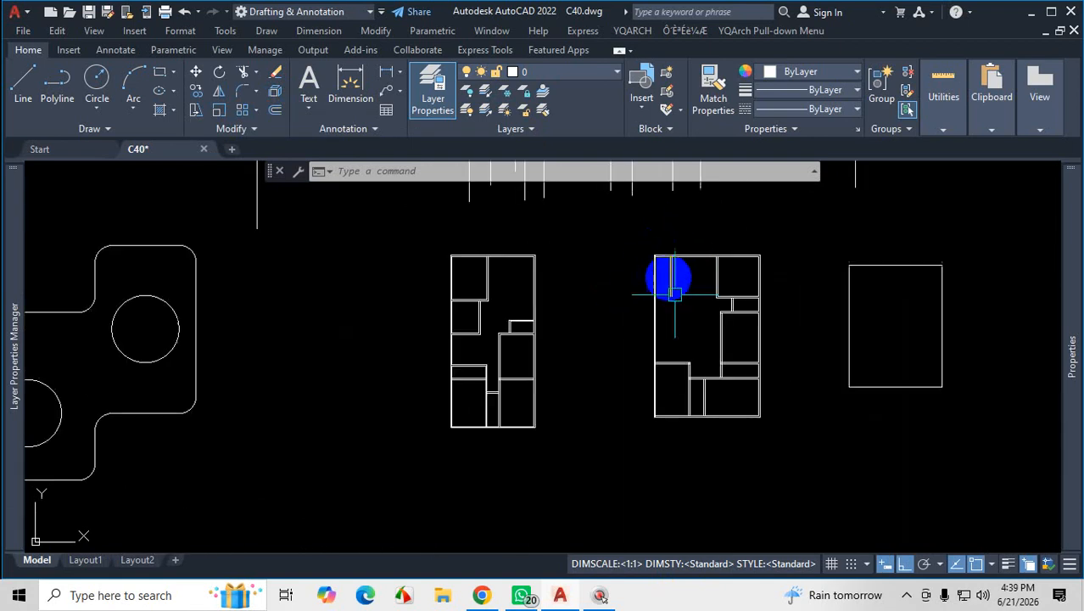
pyautogui.scroll(2, 662, 363)
pyautogui.scroll(3, 649, 363)
pyautogui.scroll(-6, 653, 363)
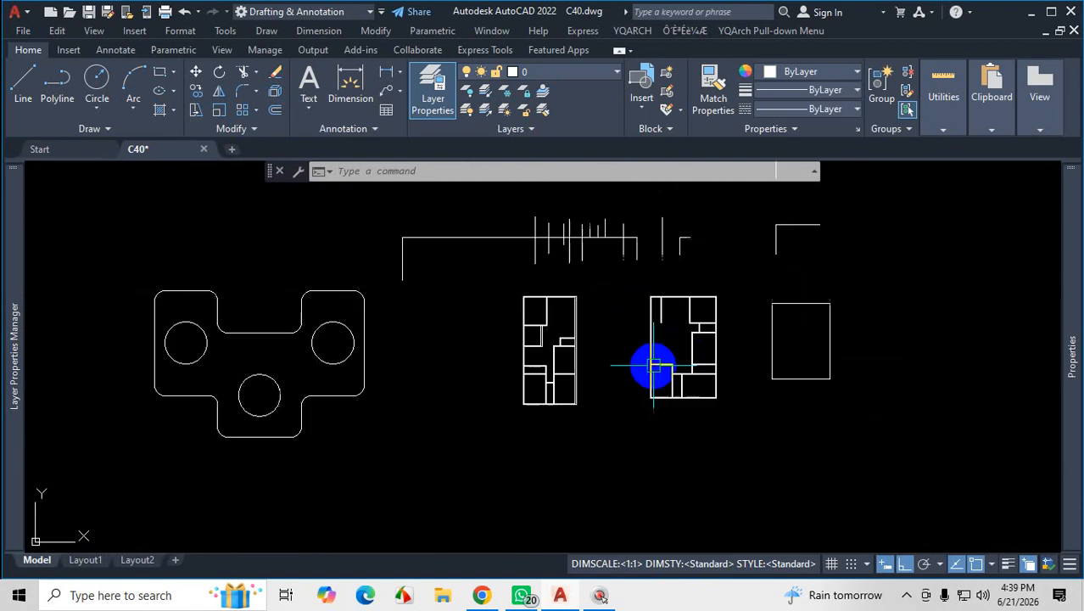
pyautogui.scroll(2, 806, 254)
pyautogui.scroll(5, 577, 325)
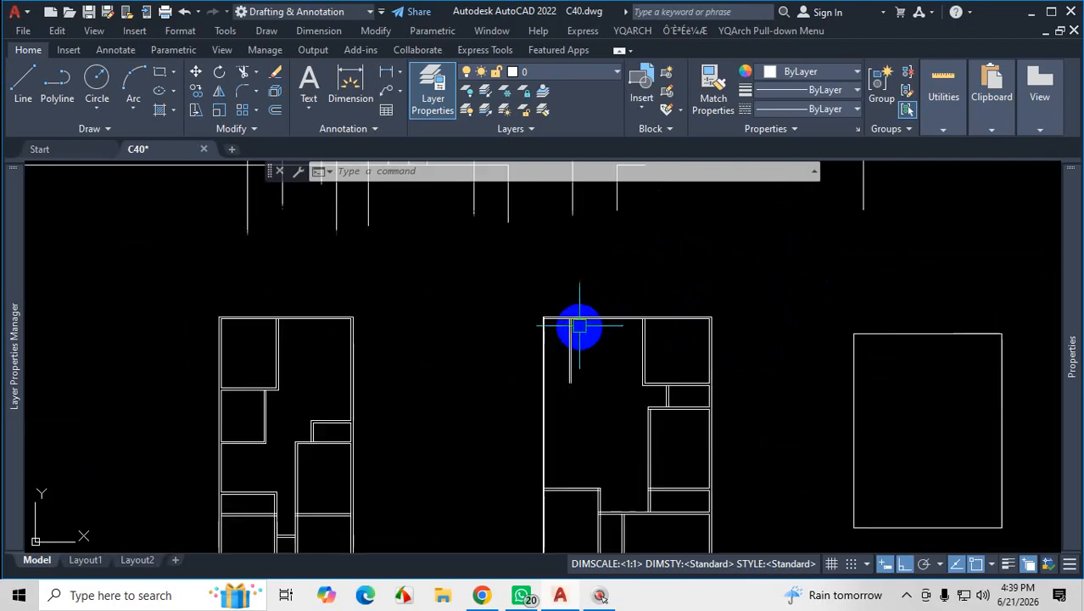
pyautogui.scroll(-4, 718, 295)
# Examine where the upper partition wall of the first floor plan meets the top outer wall
pyautogui.scroll(5, 581, 311)
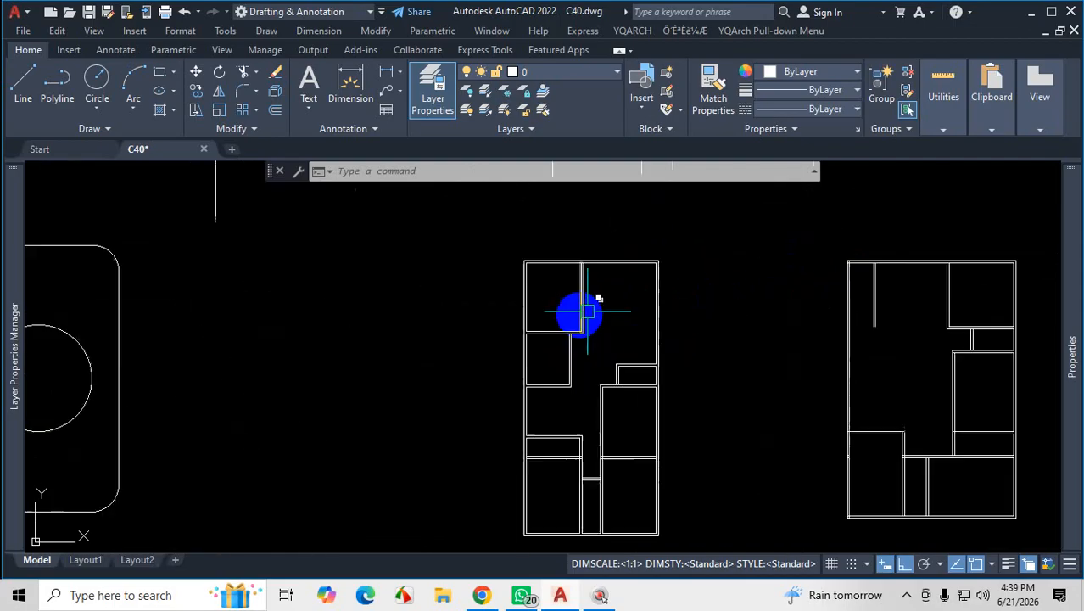
pyautogui.scroll(4, 617, 293)
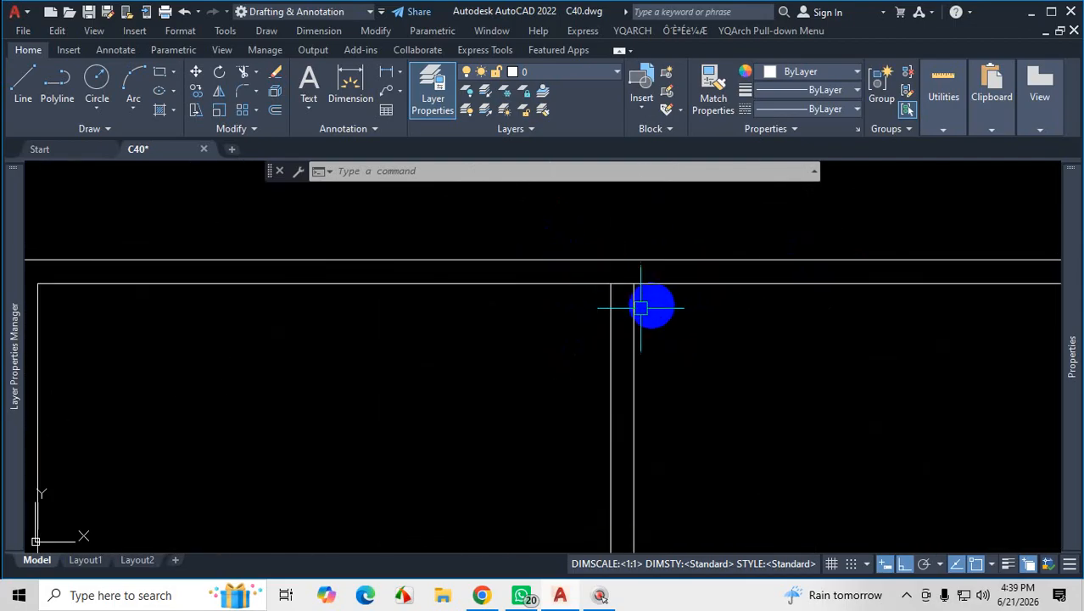
pyautogui.scroll(-6, 594, 307)
pyautogui.scroll(6, 605, 317)
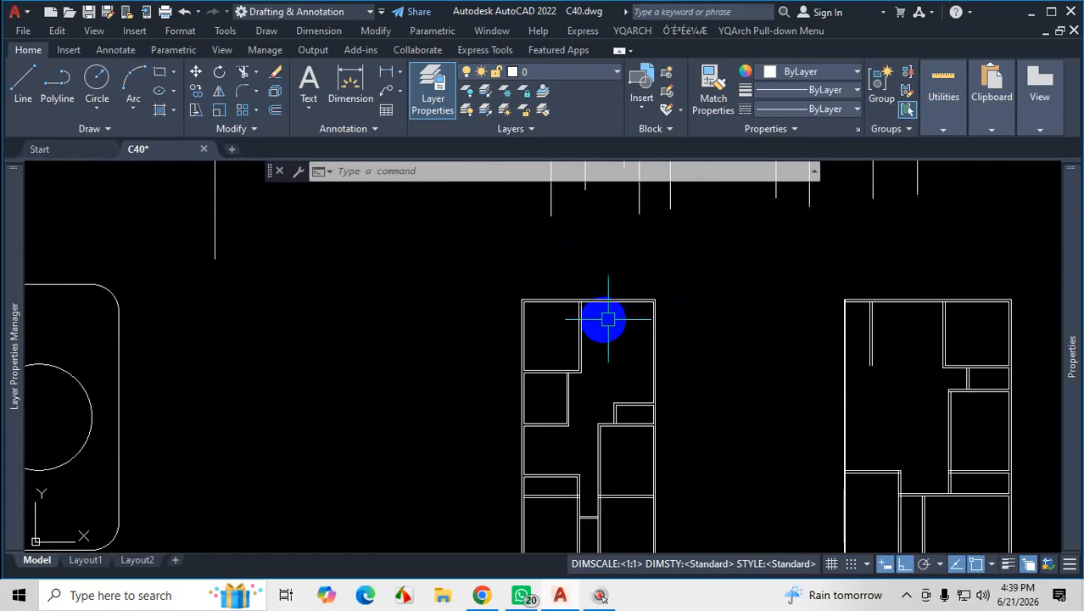
pyautogui.scroll(3, 585, 284)
pyautogui.scroll(-2, 605, 307)
pyautogui.scroll(2, 667, 300)
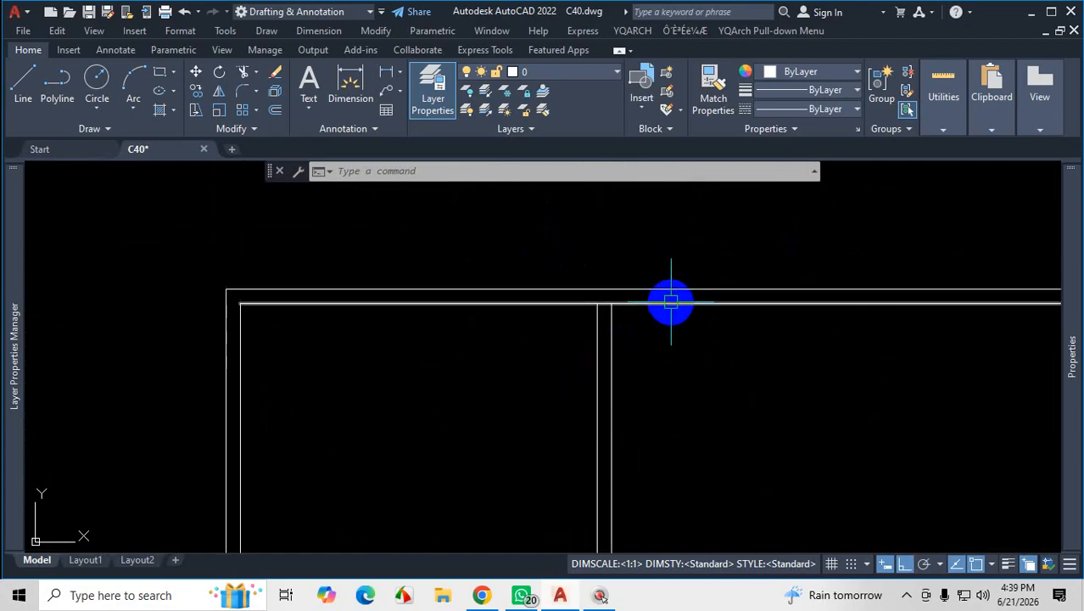
# Check the extent of the first floor plan's inner top wall line on both sides of the partition junction
pyautogui.click(671, 302)
pyautogui.scroll(-5, 677, 384)
pyautogui.scroll(3, 590, 347)
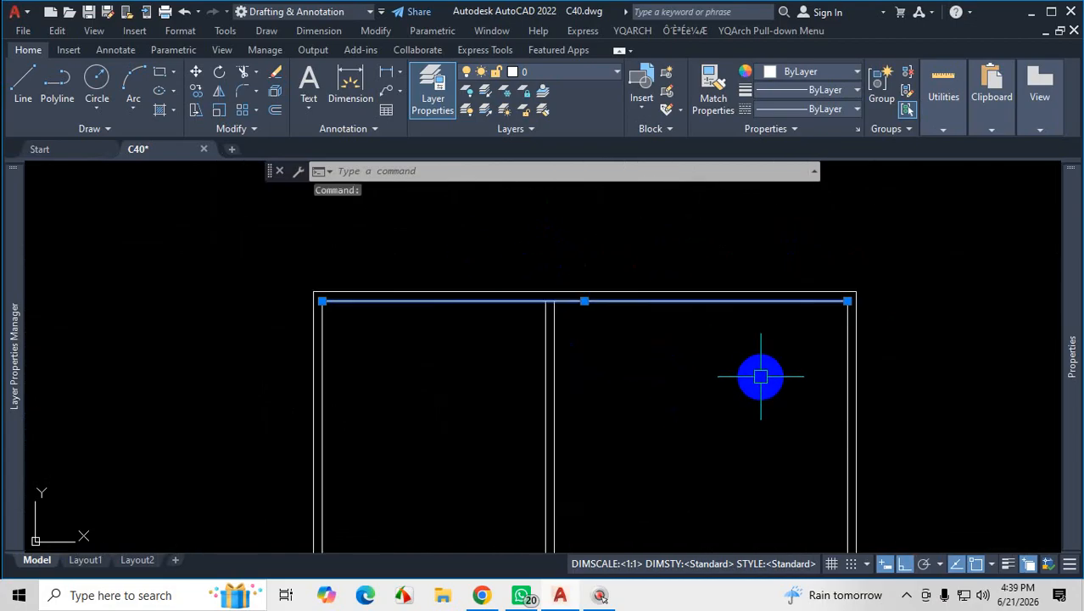
pyautogui.scroll(4, 455, 317)
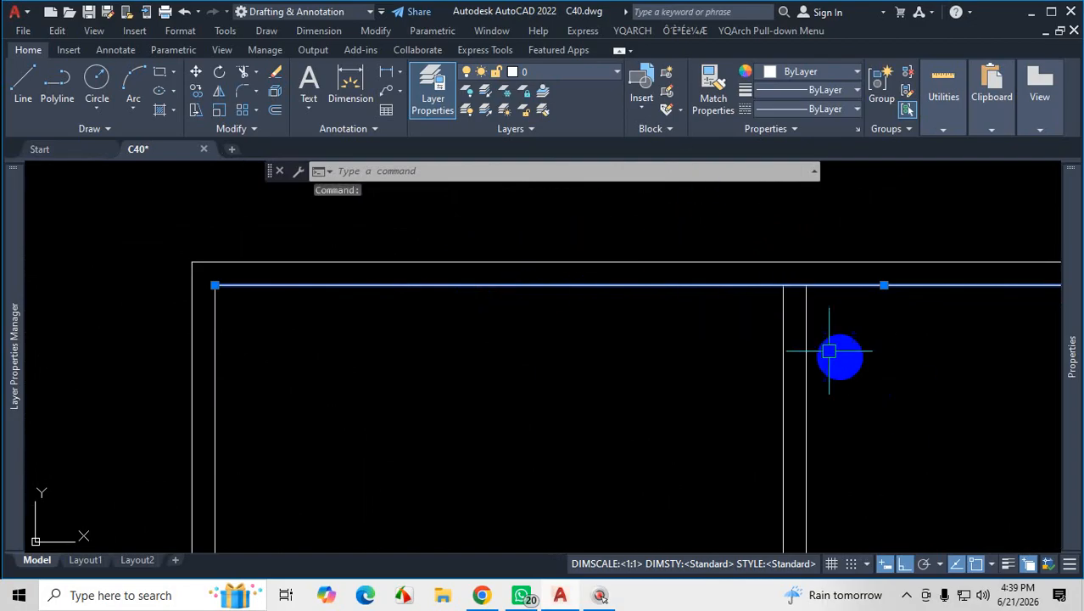
pyautogui.press('Escape')
pyautogui.press('Escape')
pyautogui.scroll(-3, 753, 304)
pyautogui.scroll(2, 754, 304)
pyautogui.hotkey('ctrl', '1')
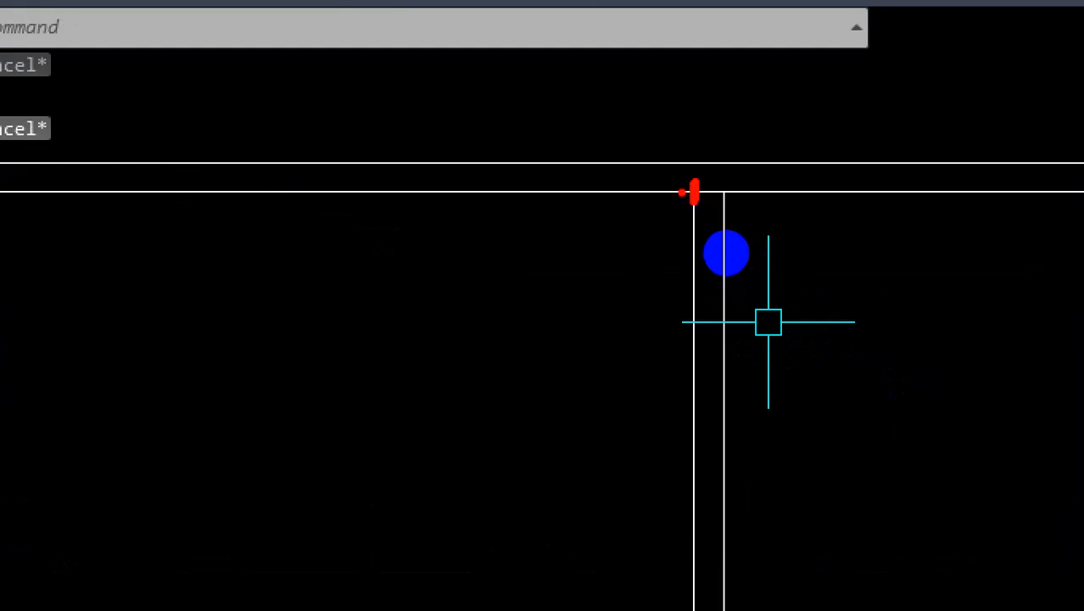
pyautogui.moveTo(694, 194); pyautogui.dragTo(399, 197)
pyautogui.moveTo(717, 194); pyautogui.dragTo(997, 208)
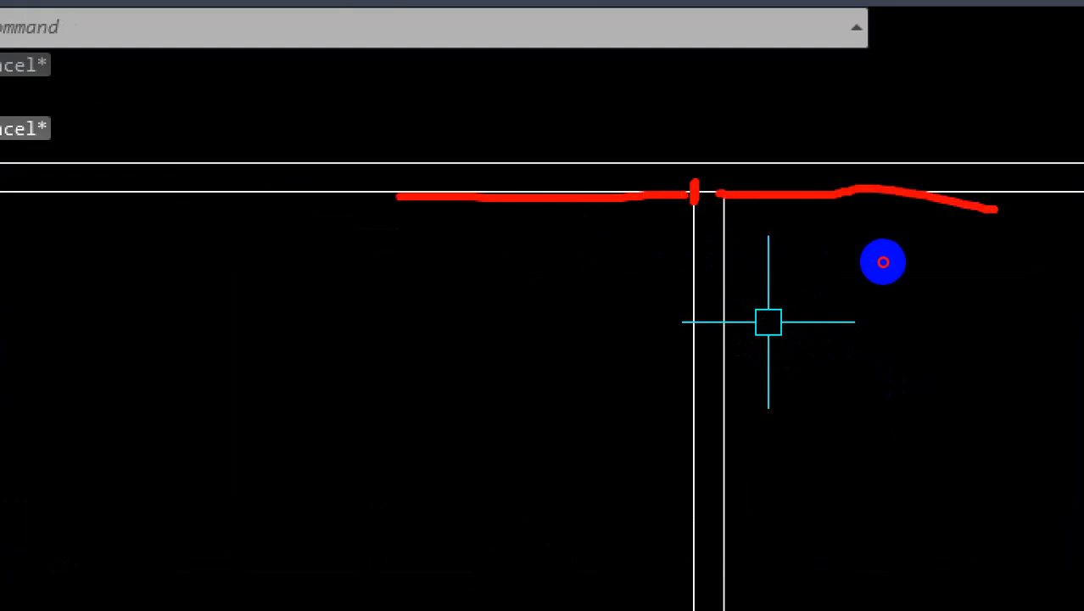
pyautogui.press('Escape')
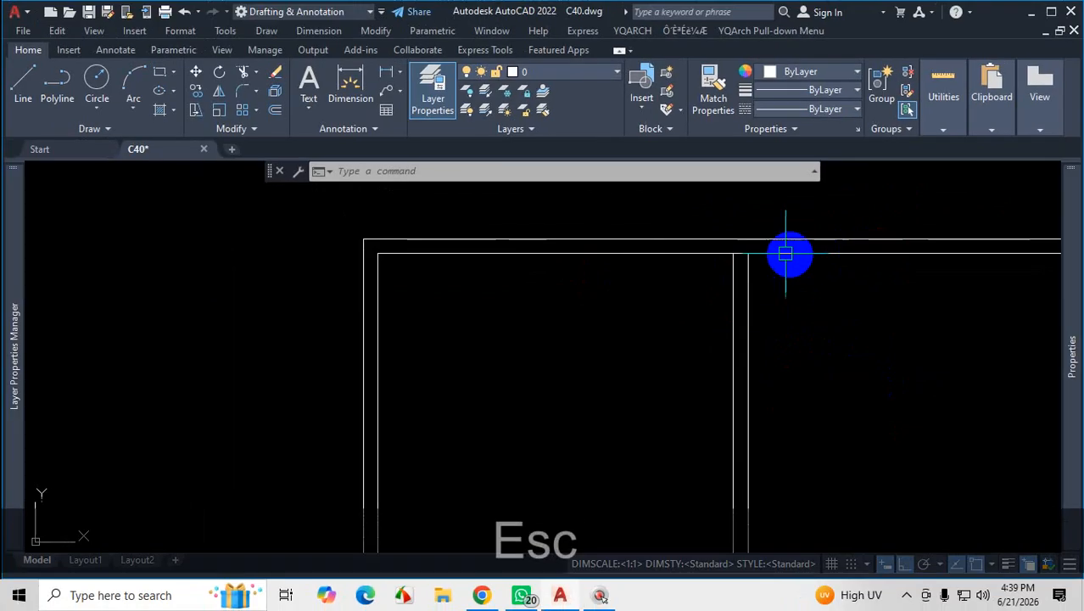
# Draw a horizontal line in the empty space between the rounded outline and the first floor plan
pyautogui.scroll(-3, 277, 345)
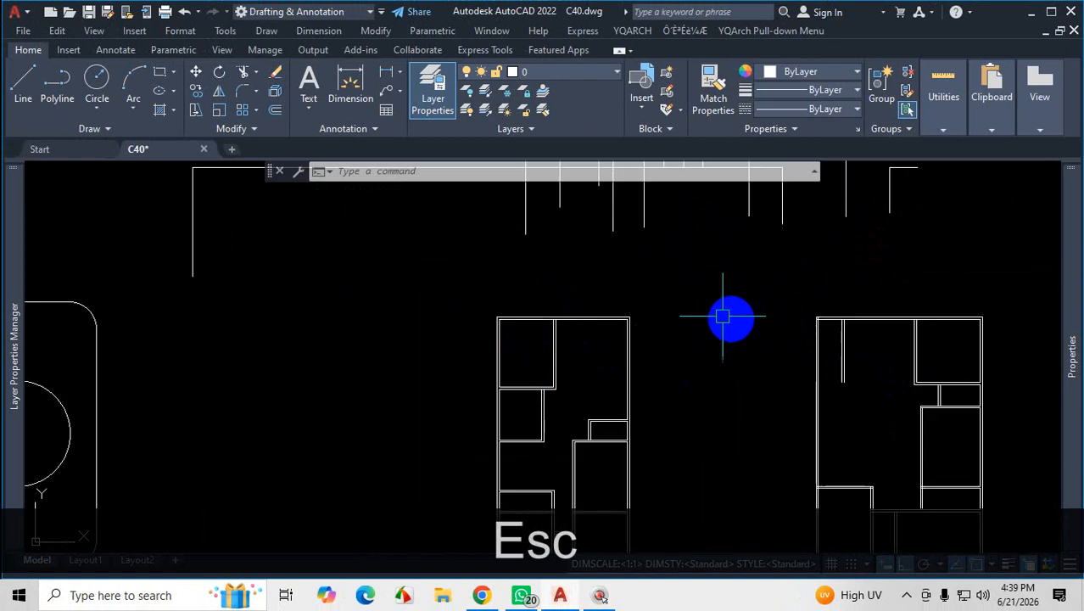
pyautogui.scroll(-2, 390, 229)
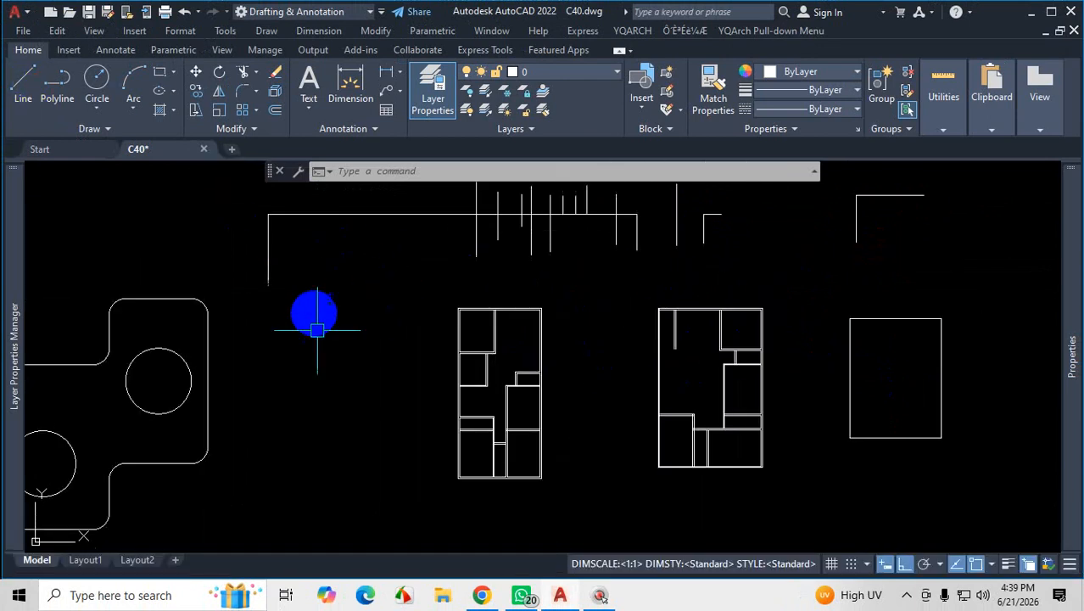
pyautogui.click(20, 86)
pyautogui.click(277, 339)
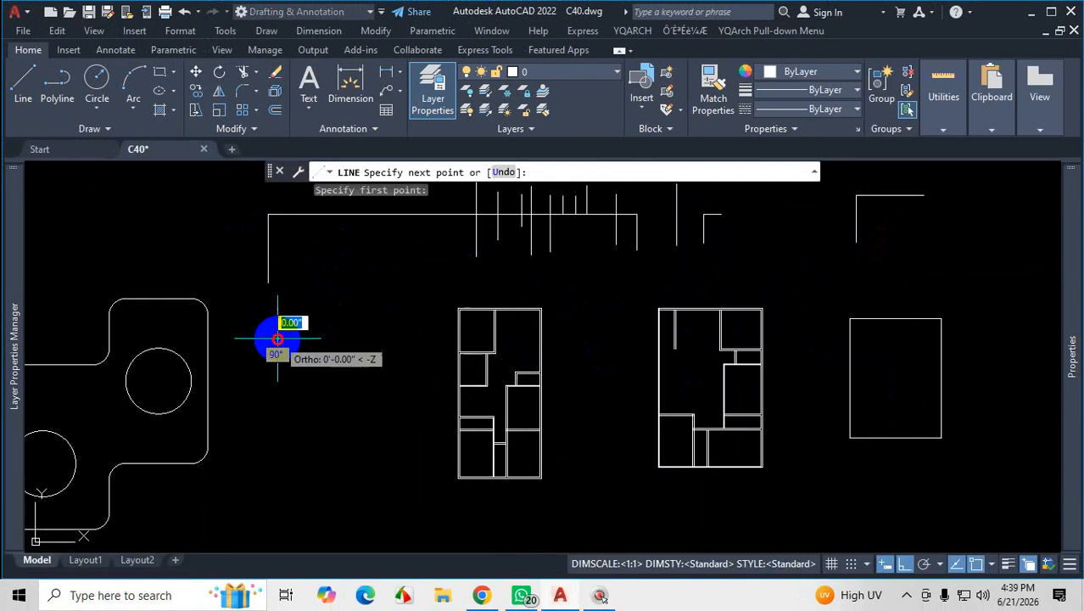
pyautogui.click(393, 338)
pyautogui.press('Escape')
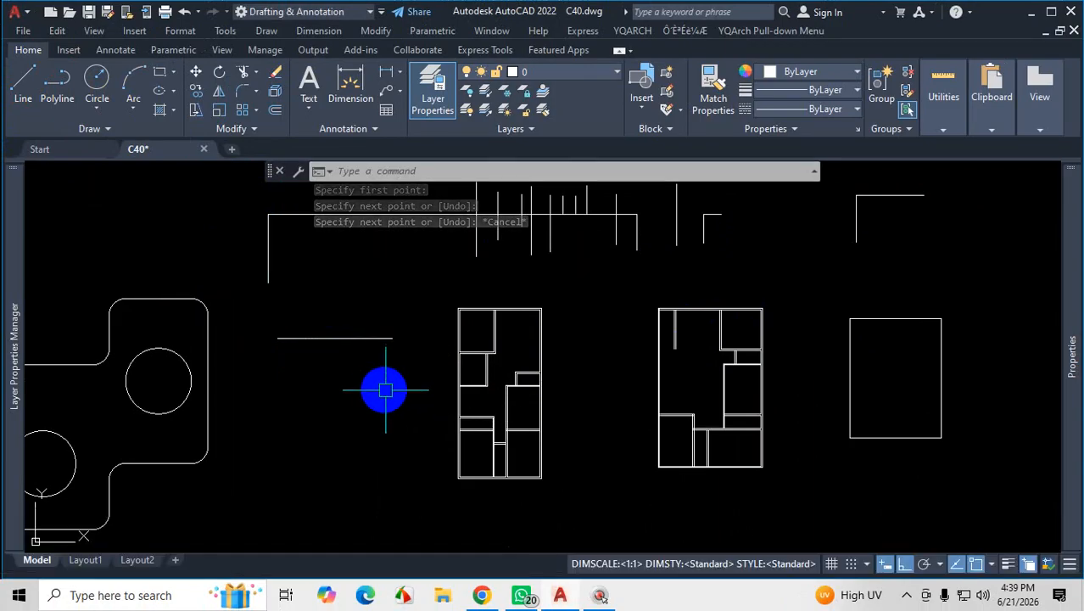
# Try to explode the single horizontal line drawn beside the first floor plan
pyautogui.scroll(4, 350, 355)
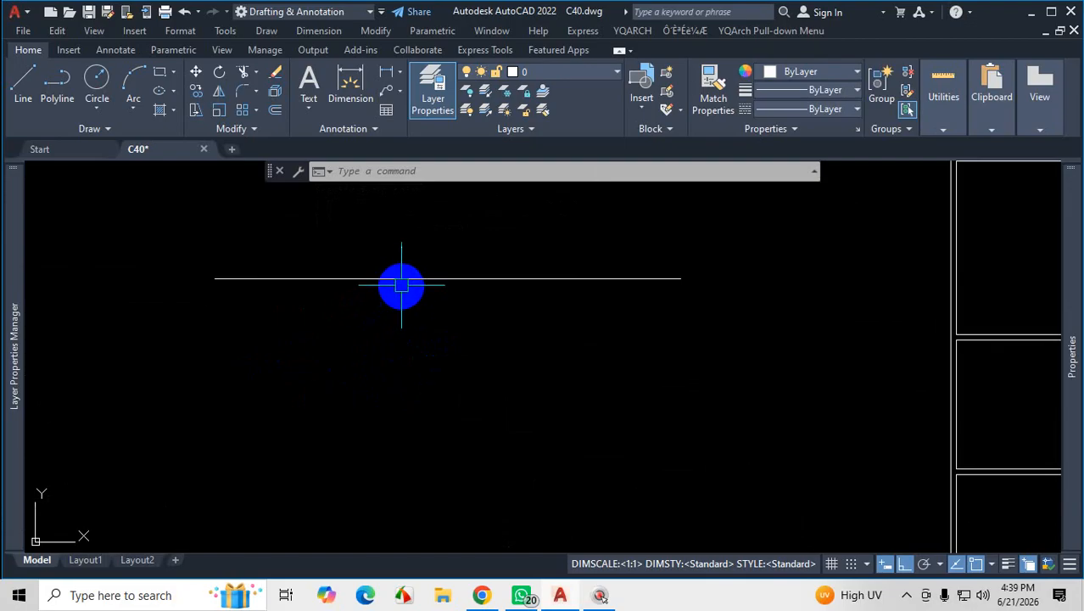
pyautogui.click(404, 279)
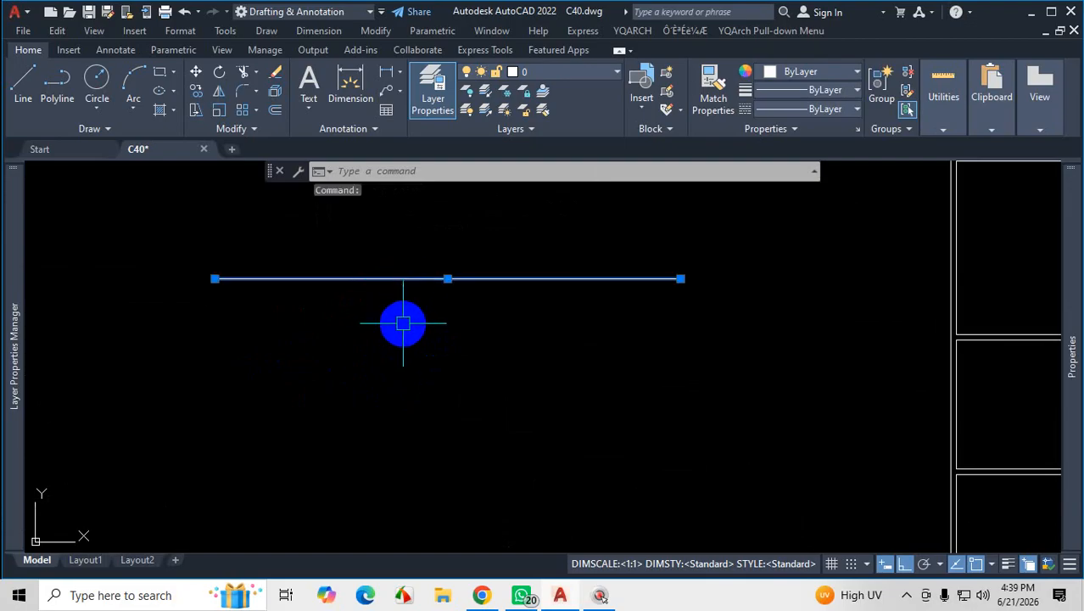
pyautogui.click(275, 94)
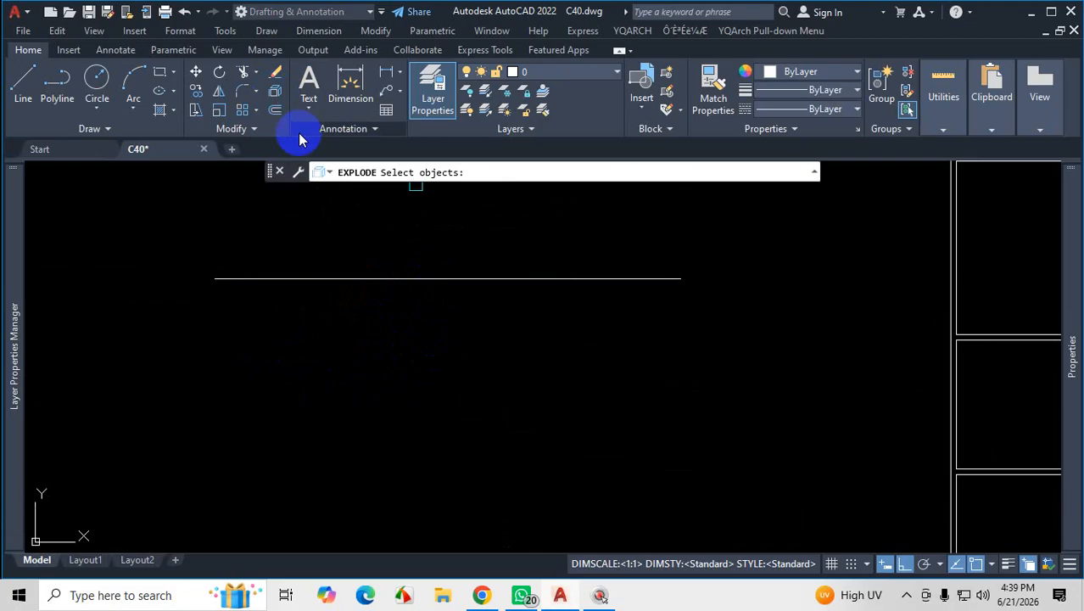
pyautogui.click(436, 279)
pyautogui.press('Escape')
pyautogui.click(436, 280)
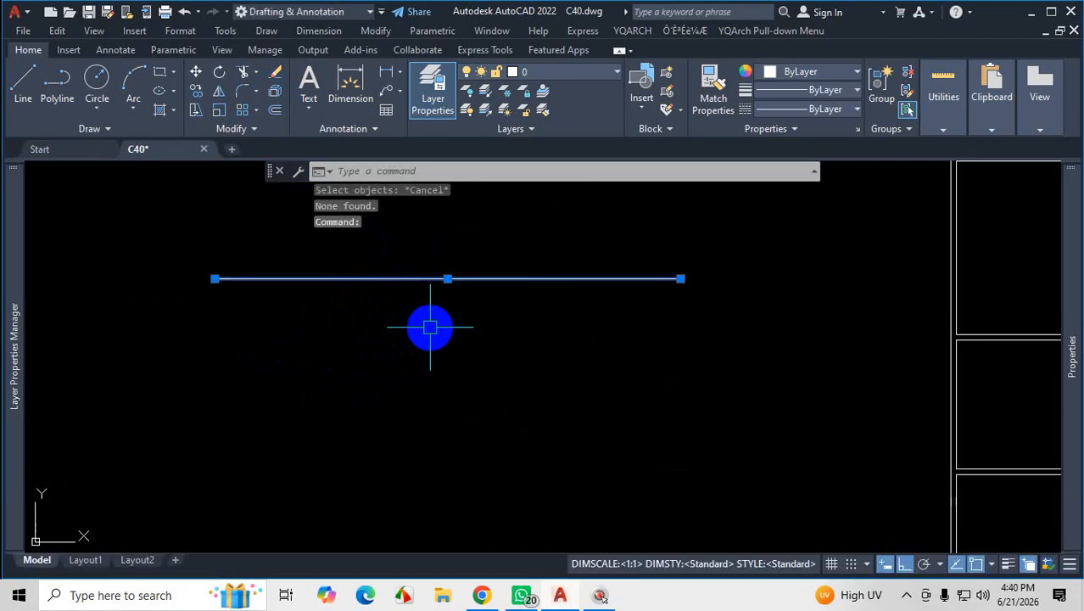
pyautogui.press('Escape')
# Review the top wall of the first floor plan and the additional modify tools available for splitting it
pyautogui.scroll(-5, 382, 316)
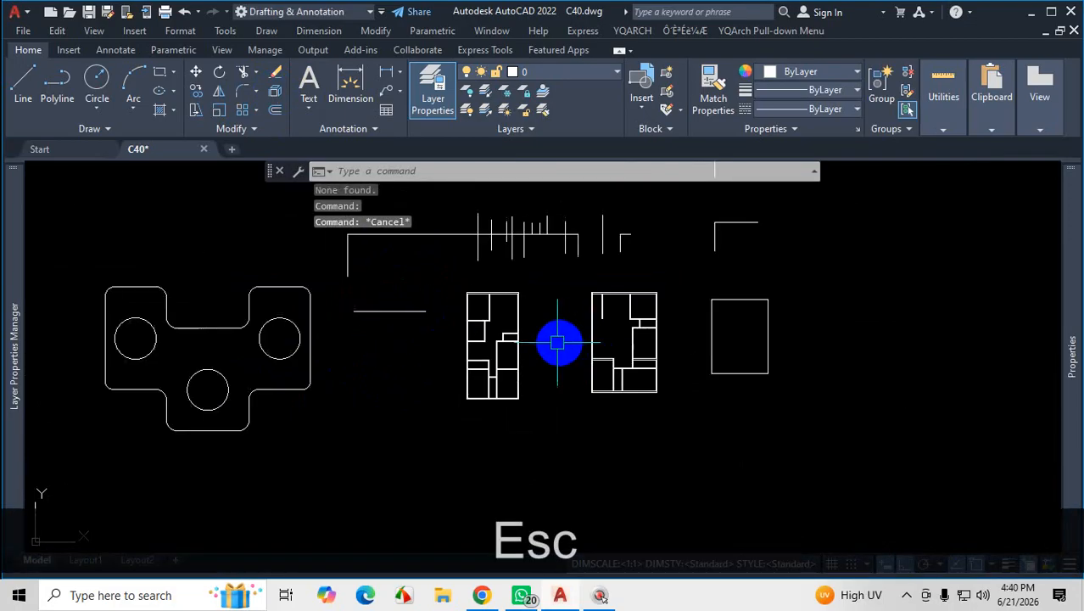
pyautogui.scroll(6, 478, 297)
pyautogui.scroll(2, 515, 280)
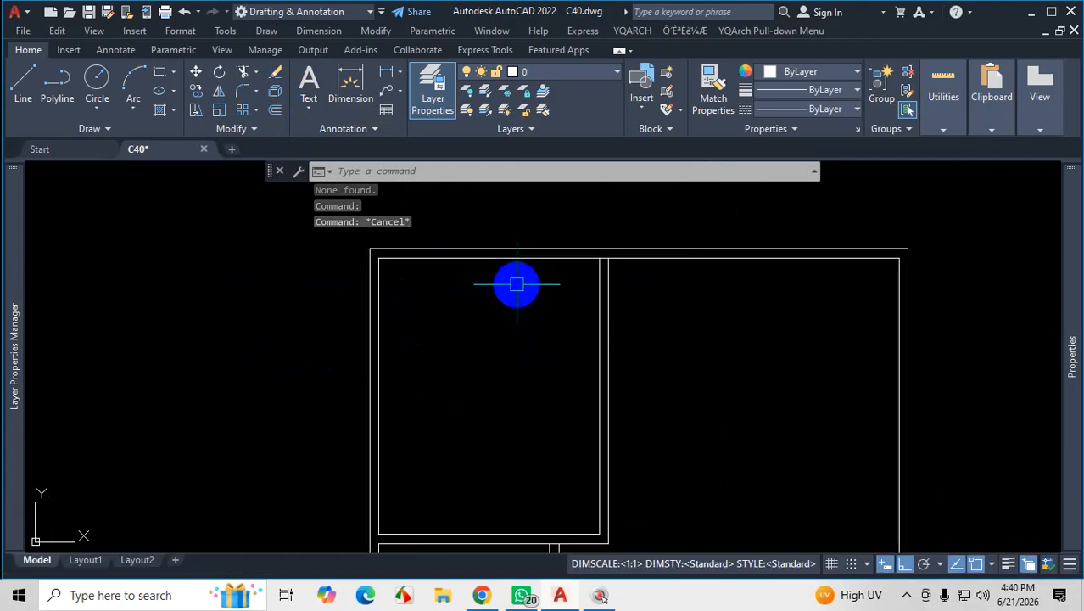
pyautogui.hotkey('ctrl', '1')
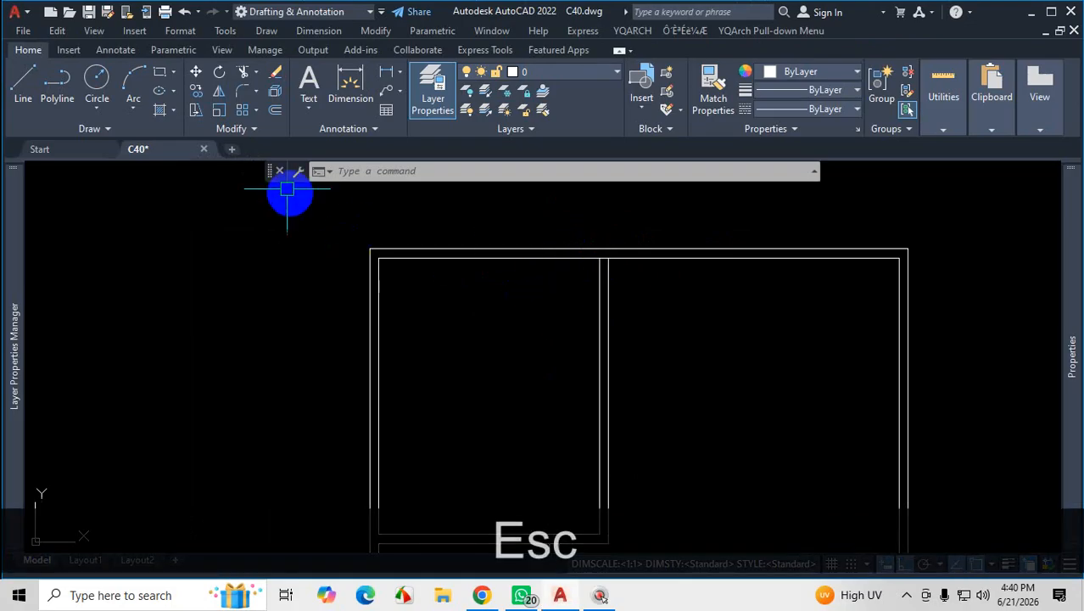
pyautogui.click(256, 129)
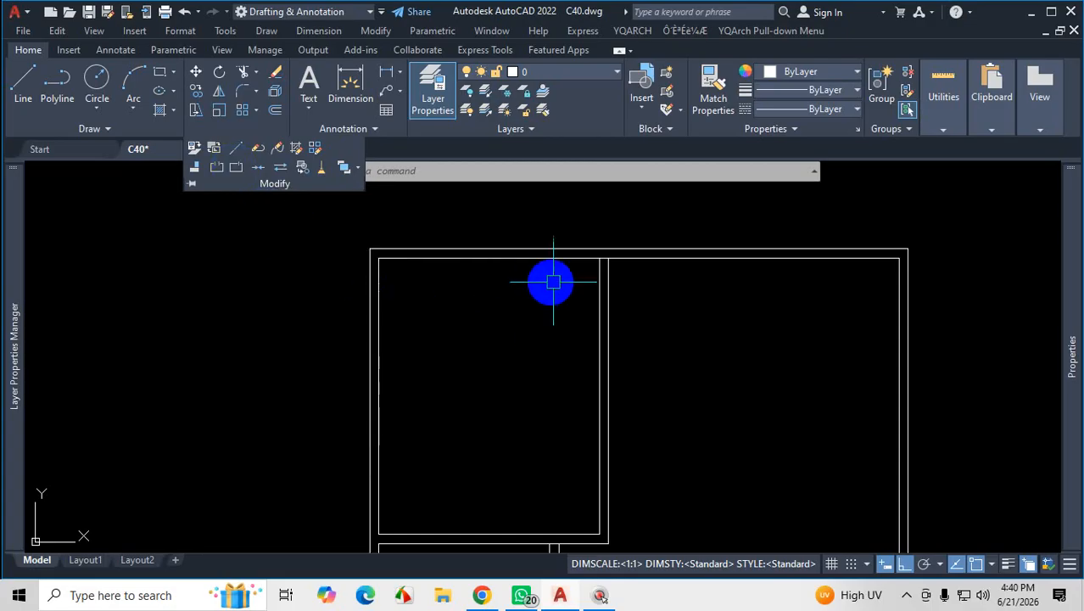
pyautogui.press('Escape')
pyautogui.press('Escape')
# Examine the intersection of the partition's left line with the inner top wall line of the first floor plan
pyautogui.scroll(5, 612, 230)
pyautogui.scroll(-5, 600, 314)
pyautogui.scroll(5, 594, 325)
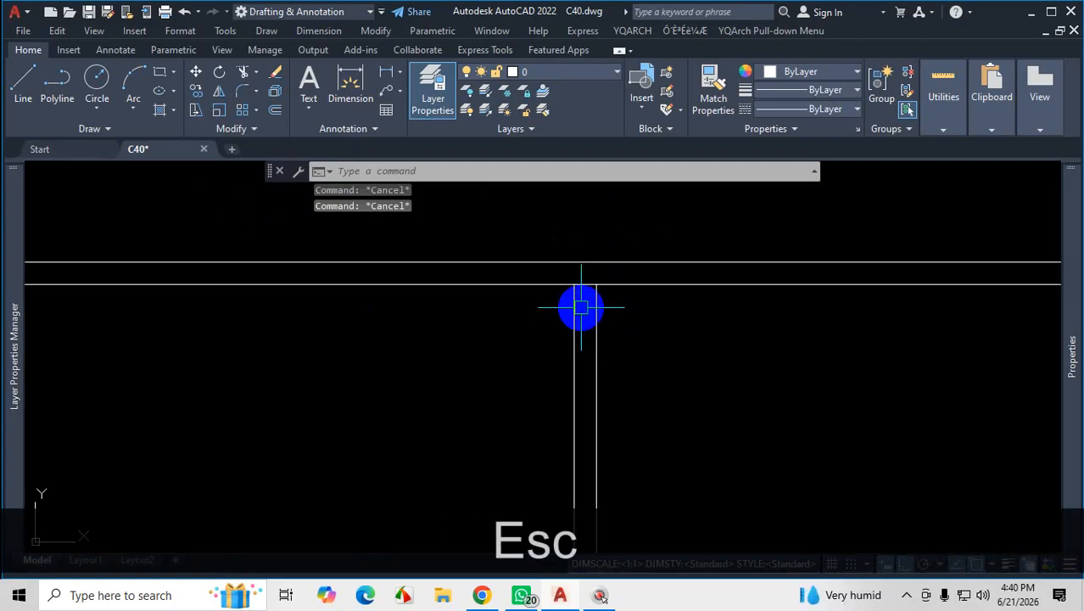
pyautogui.hotkey('ctrl', '1')
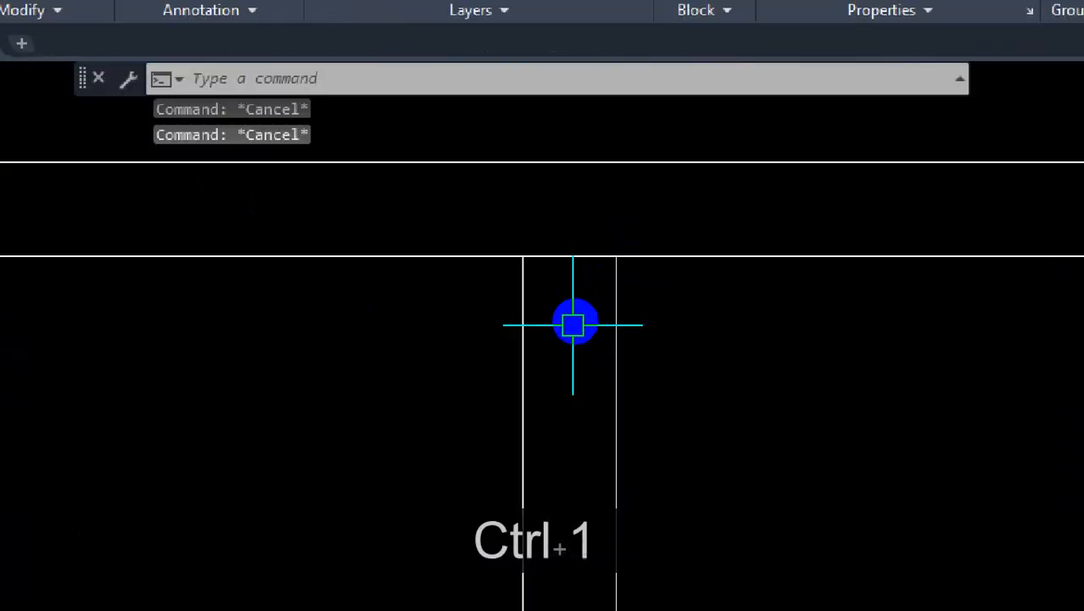
pyautogui.click(575, 312)
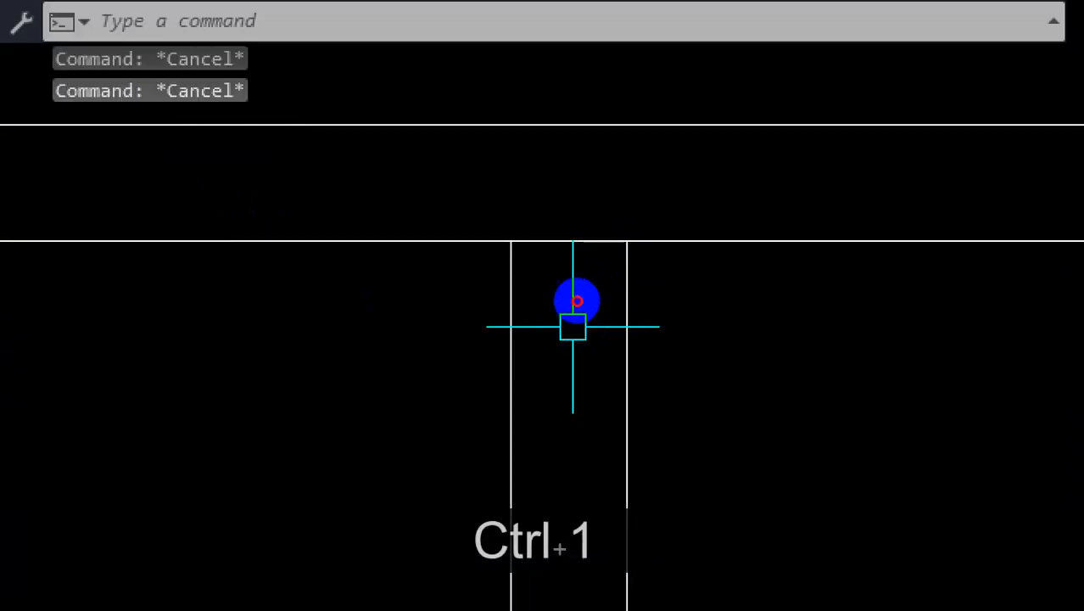
pyautogui.moveTo(582, 241); pyautogui.dragTo(540, 296)
pyautogui.moveTo(543, 243); pyautogui.dragTo(579, 279)
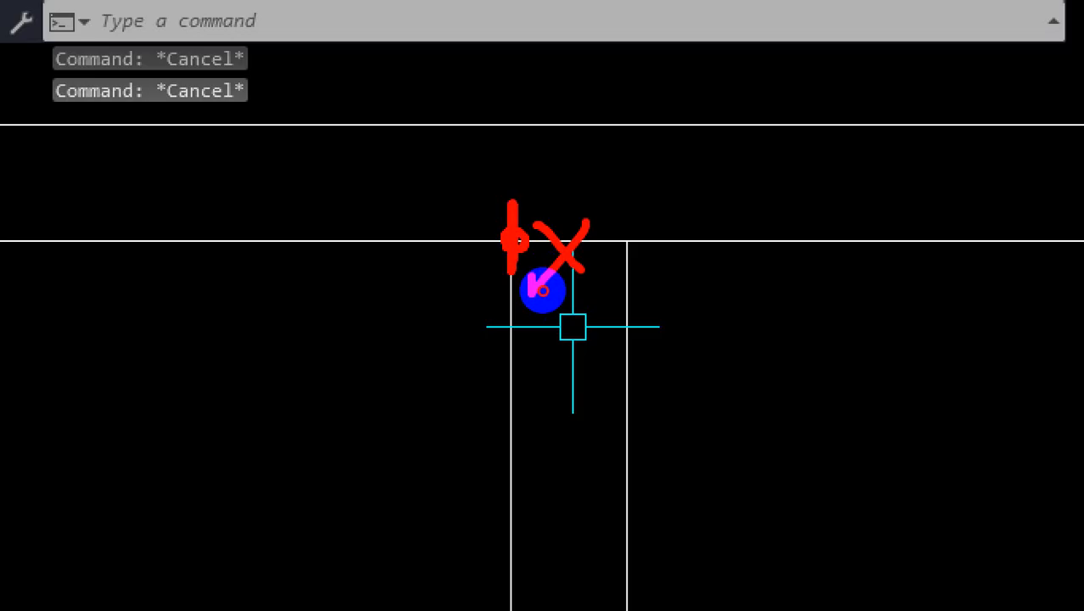
pyautogui.press('Escape')
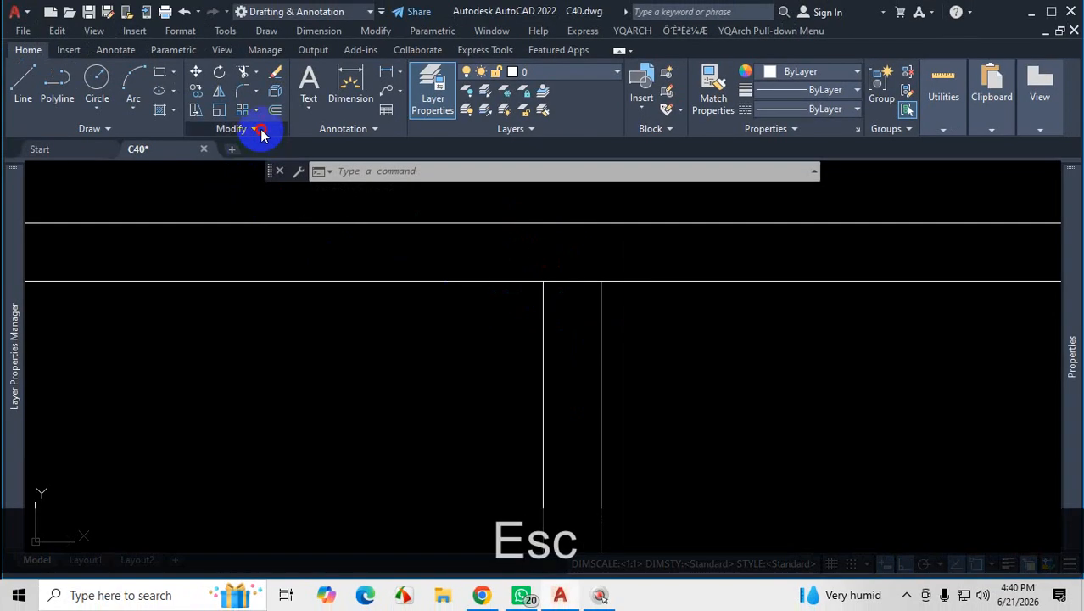
# Break the first floor plan's inner top wall line at its junction with the partition's left line using Break at Point
pyautogui.click(257, 130)
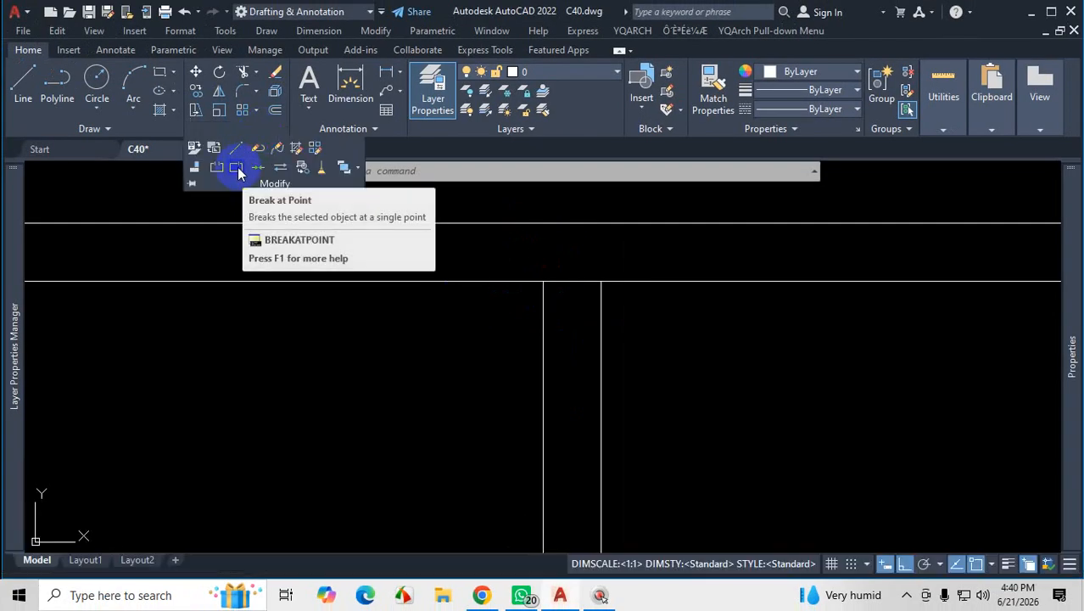
pyautogui.click(238, 167)
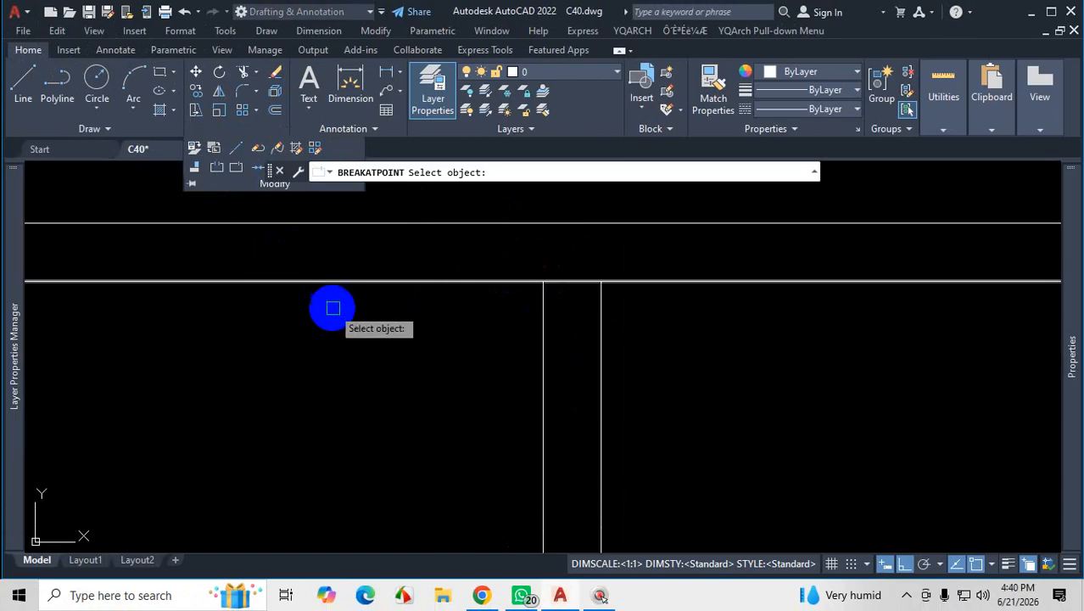
pyautogui.scroll(-4, 428, 336)
pyautogui.scroll(-3, 527, 380)
pyautogui.scroll(4, 528, 375)
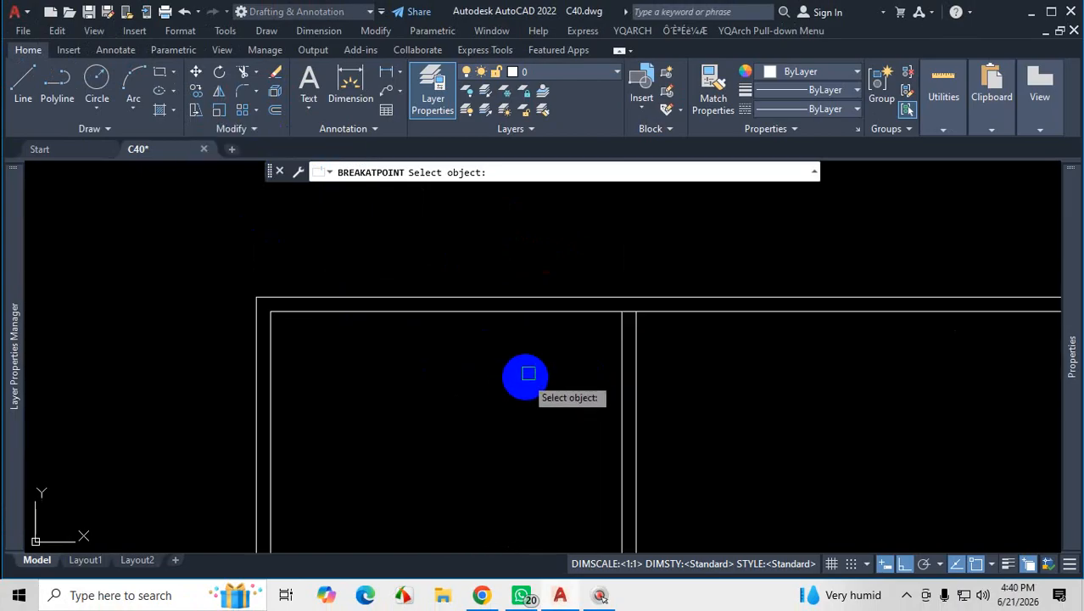
pyautogui.click(560, 289)
pyautogui.hotkey('ctrl', '1')
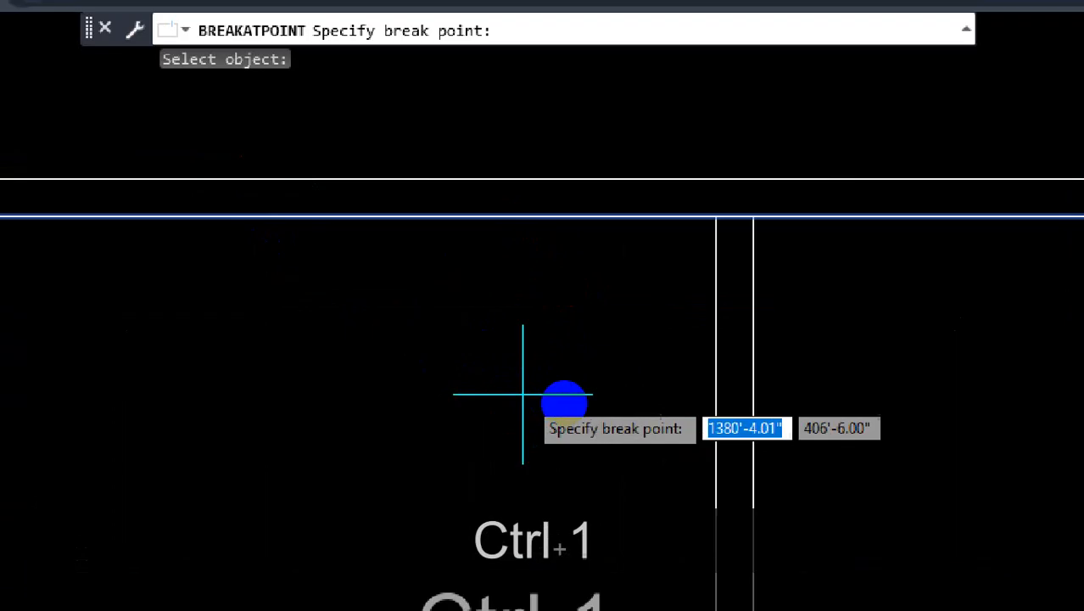
pyautogui.click(523, 395)
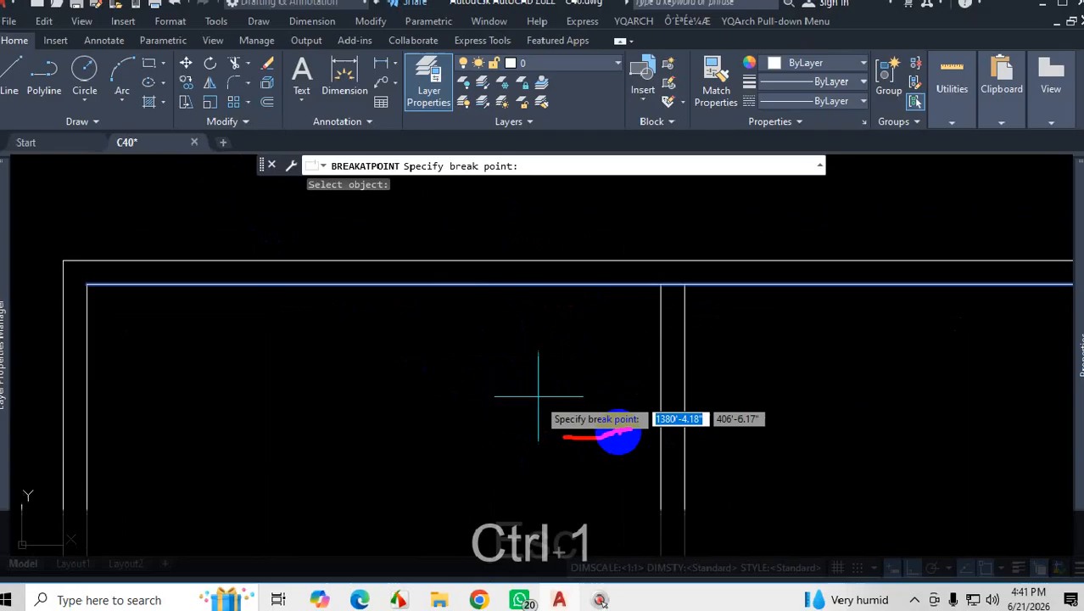
pyautogui.press('Escape')
pyautogui.scroll(3, 654, 301)
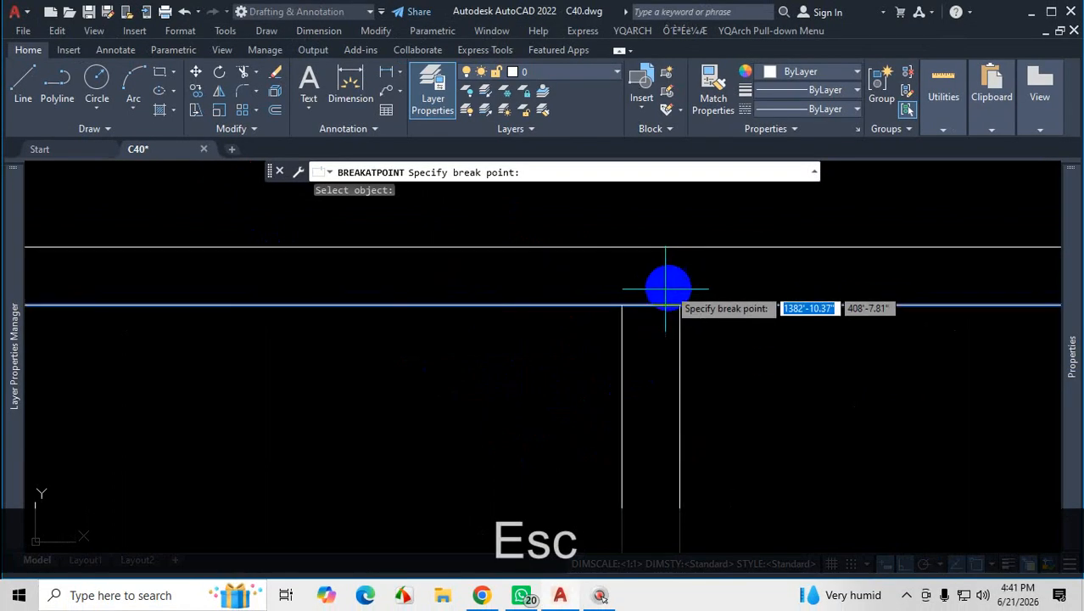
pyautogui.click(626, 304)
pyautogui.scroll(-3, 625, 348)
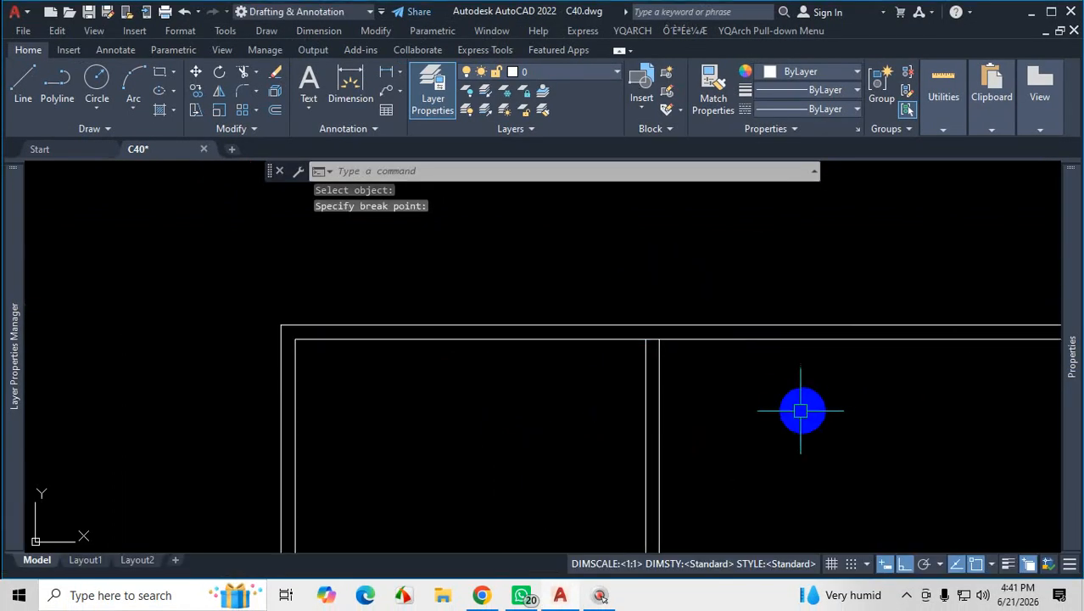
# Check the two segments of the split inner top wall line by selecting each one, and clear the selection
pyautogui.scroll(-3, 655, 382)
pyautogui.scroll(3, 622, 368)
pyautogui.click(639, 308)
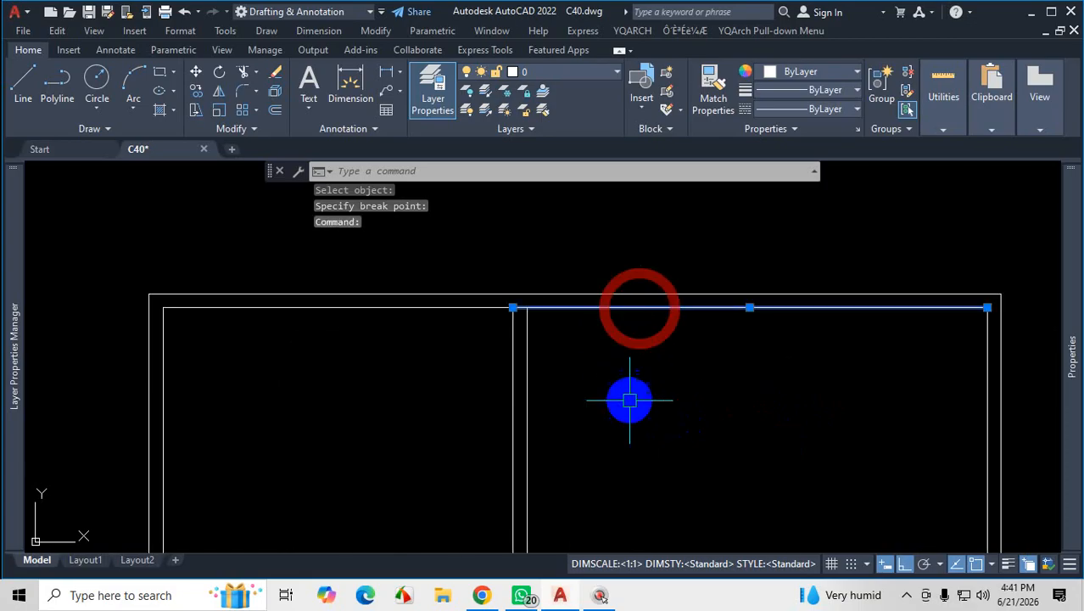
pyautogui.click(363, 308)
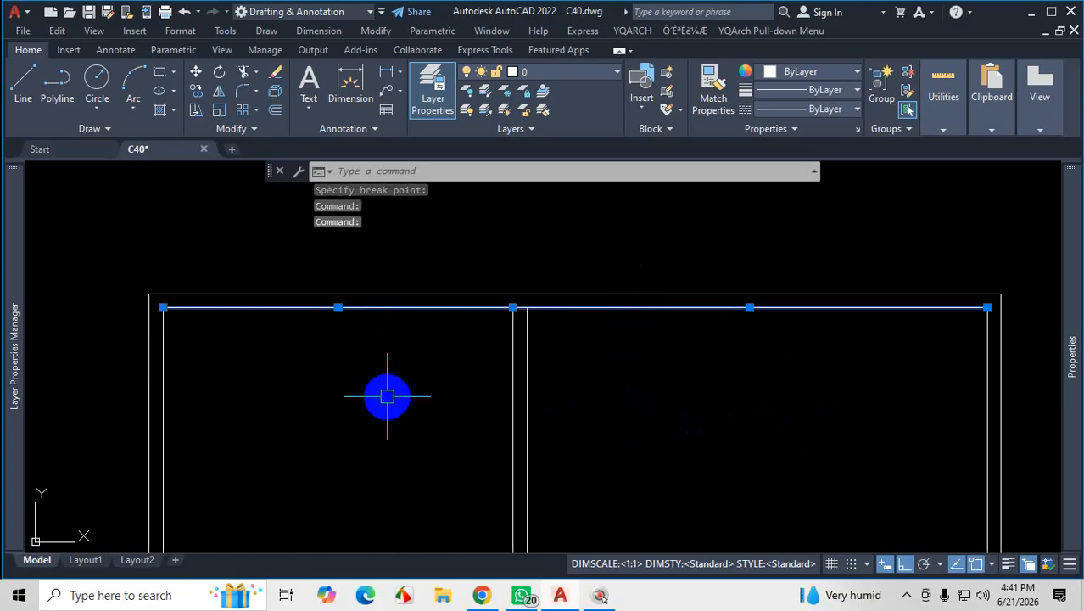
pyautogui.press('Escape')
pyautogui.scroll(2, 514, 301)
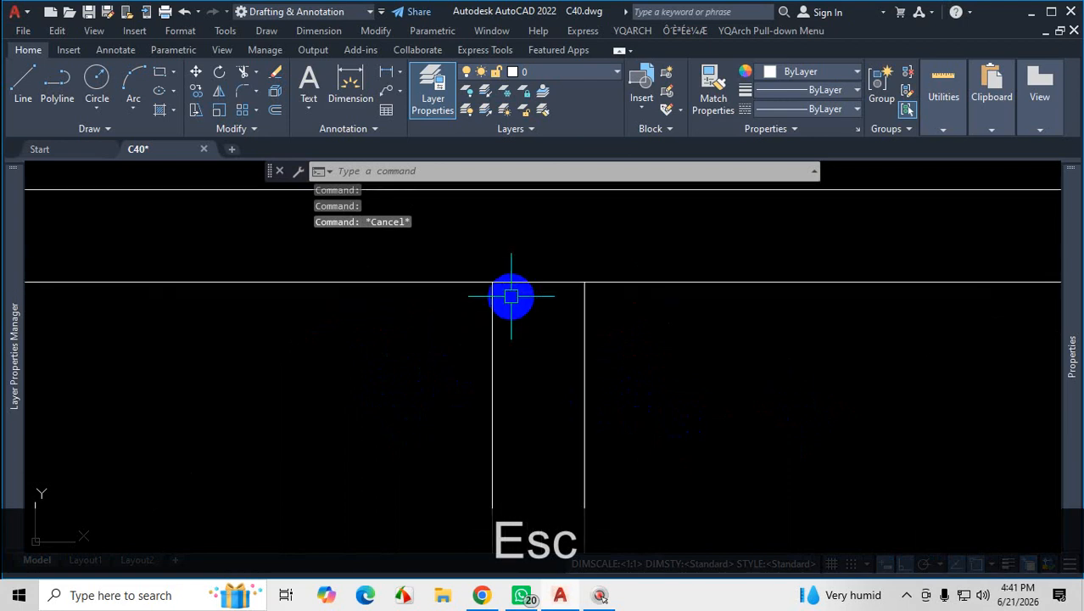
# Look for a short command alias for Break at Point near the single horizontal line, trying BP and BAP
pyautogui.scroll(-6, 512, 295)
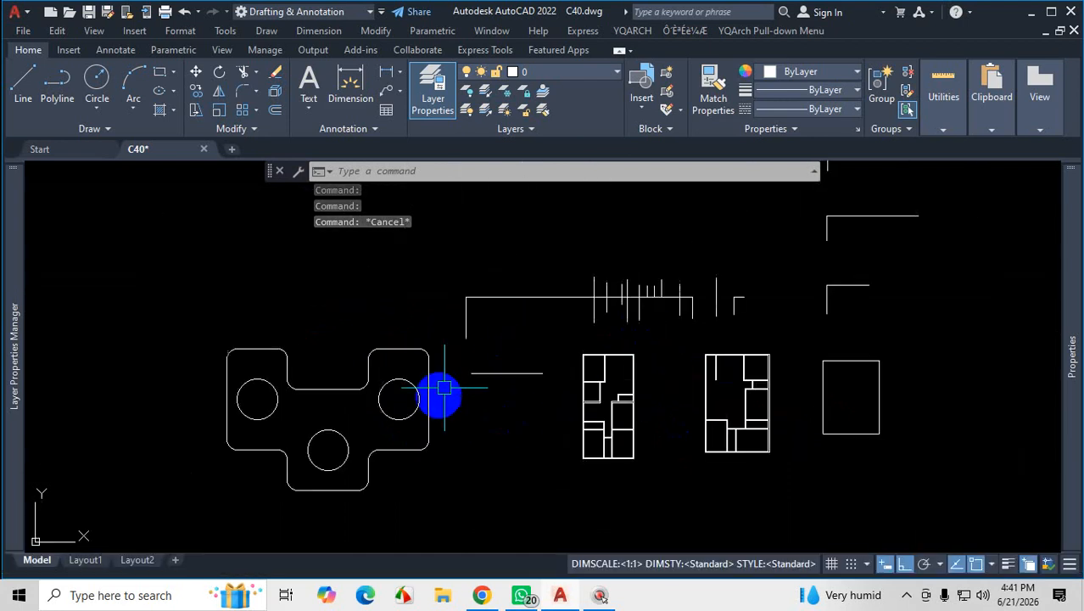
pyautogui.scroll(5, 587, 339)
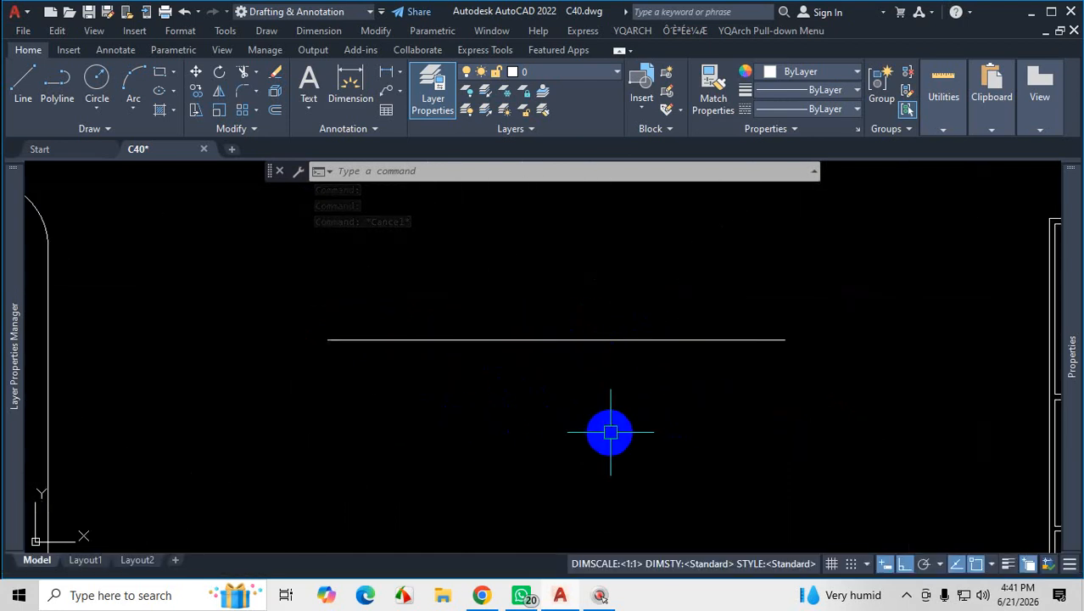
pyautogui.write('B')
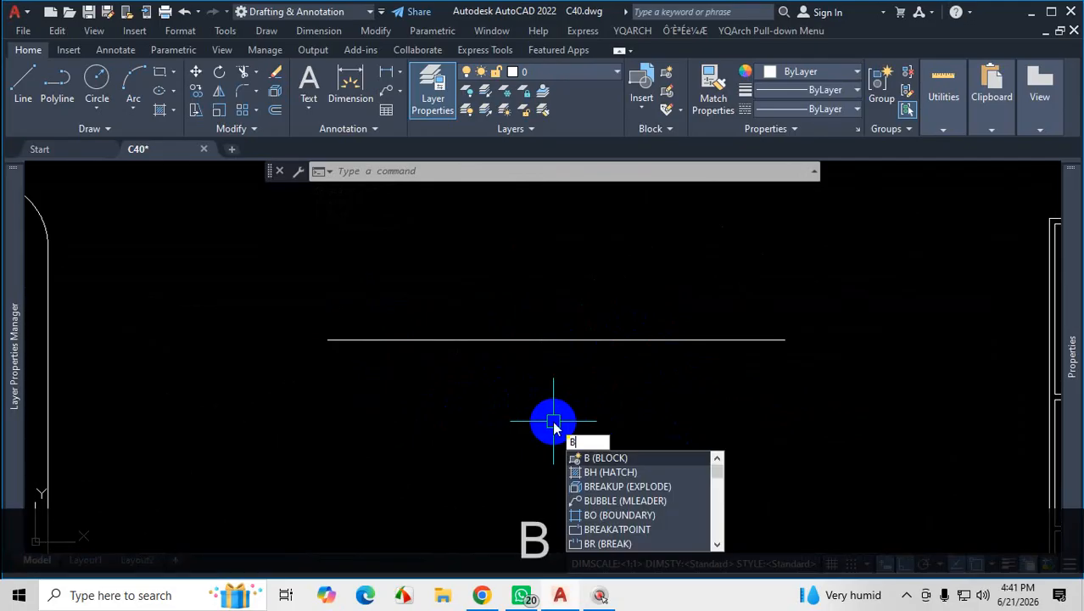
pyautogui.write('P')
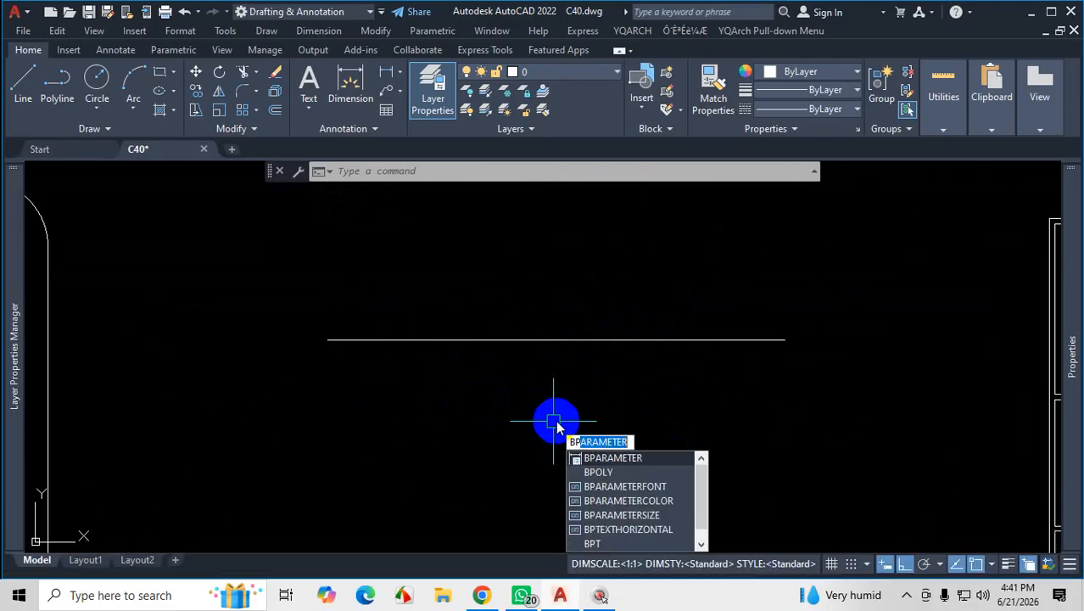
pyautogui.press('BackSpace')
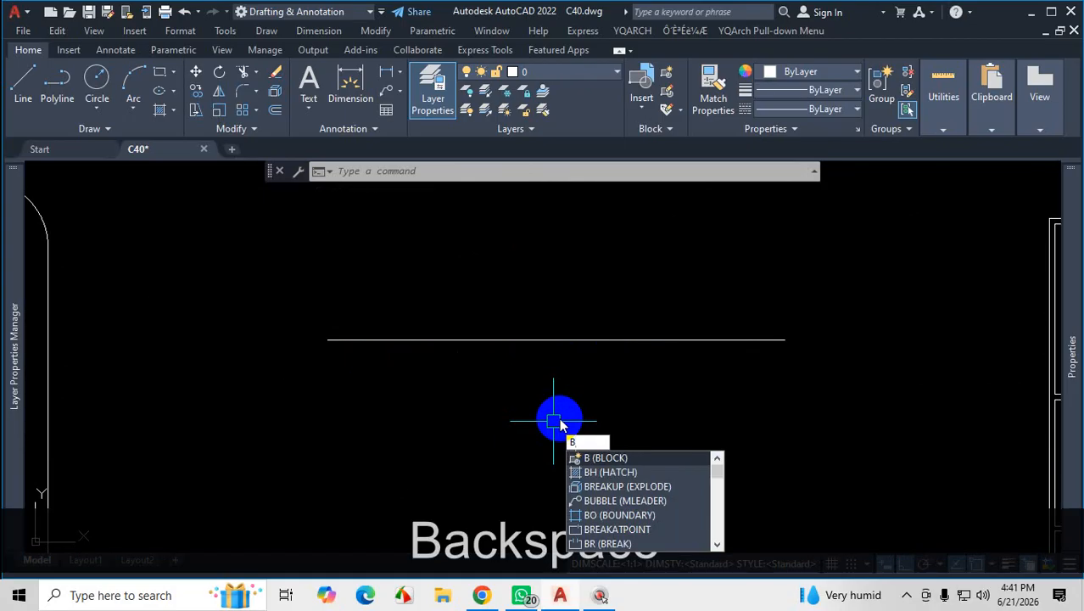
pyautogui.write('AP')
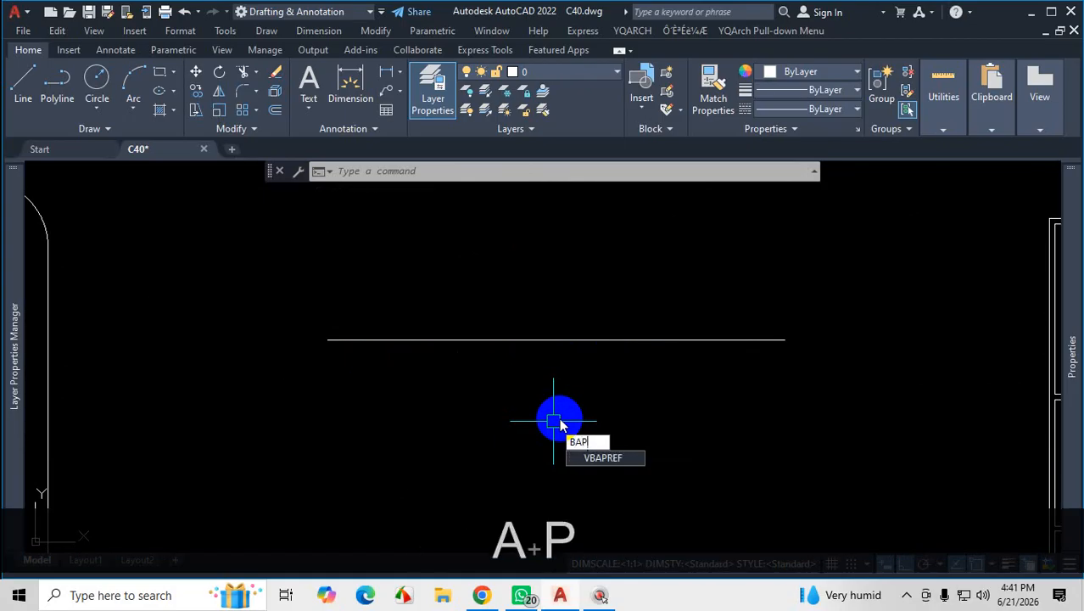
pyautogui.press('BackSpace')
pyautogui.press('BackSpace')
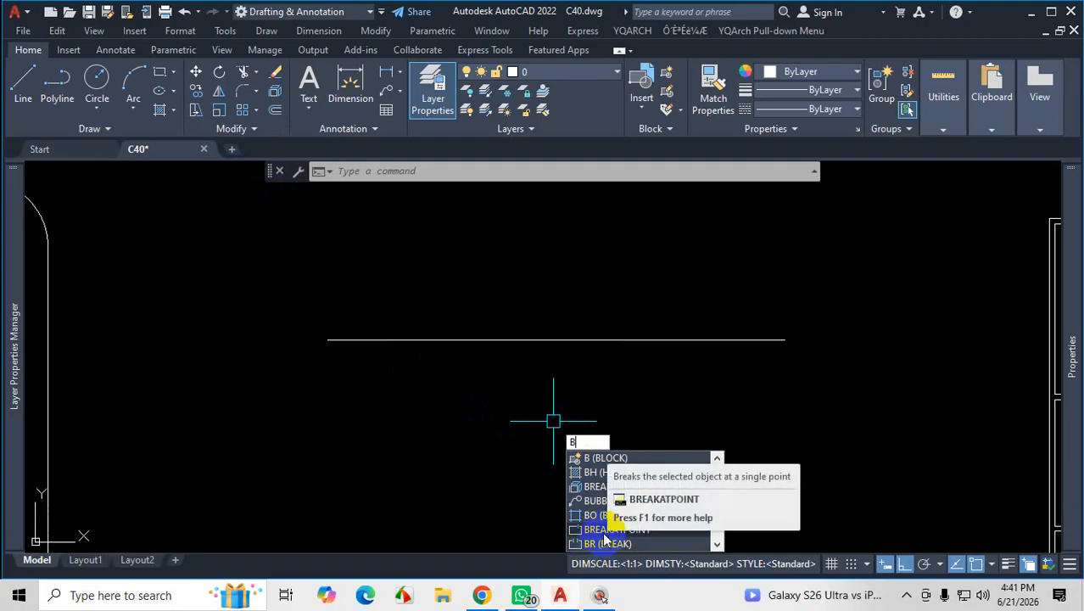
# Break the single horizontal line at its midpoint with Break at Point
pyautogui.write('R')
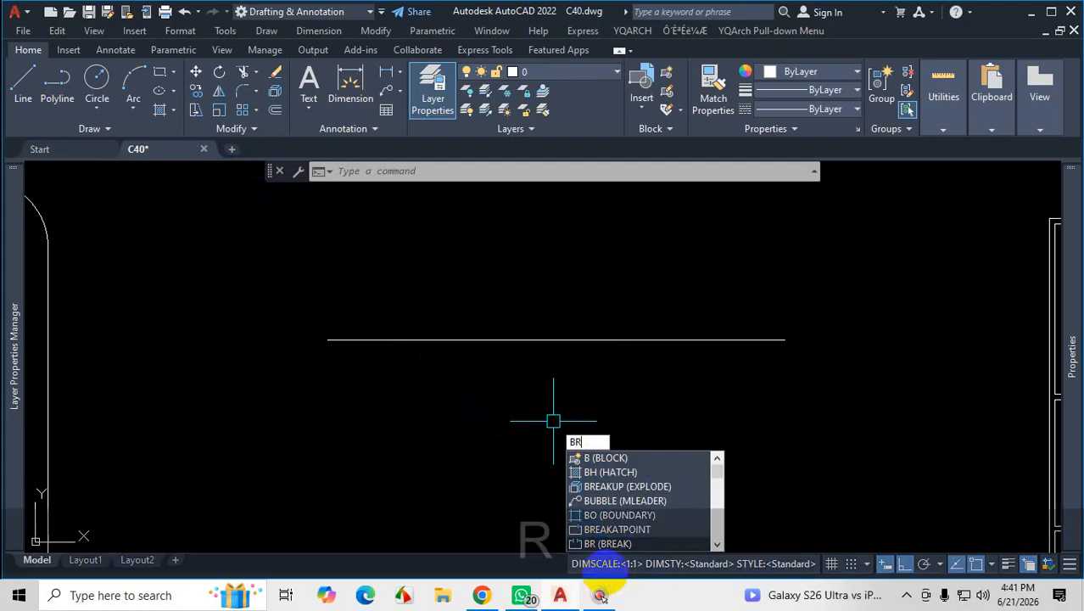
pyautogui.write('E')
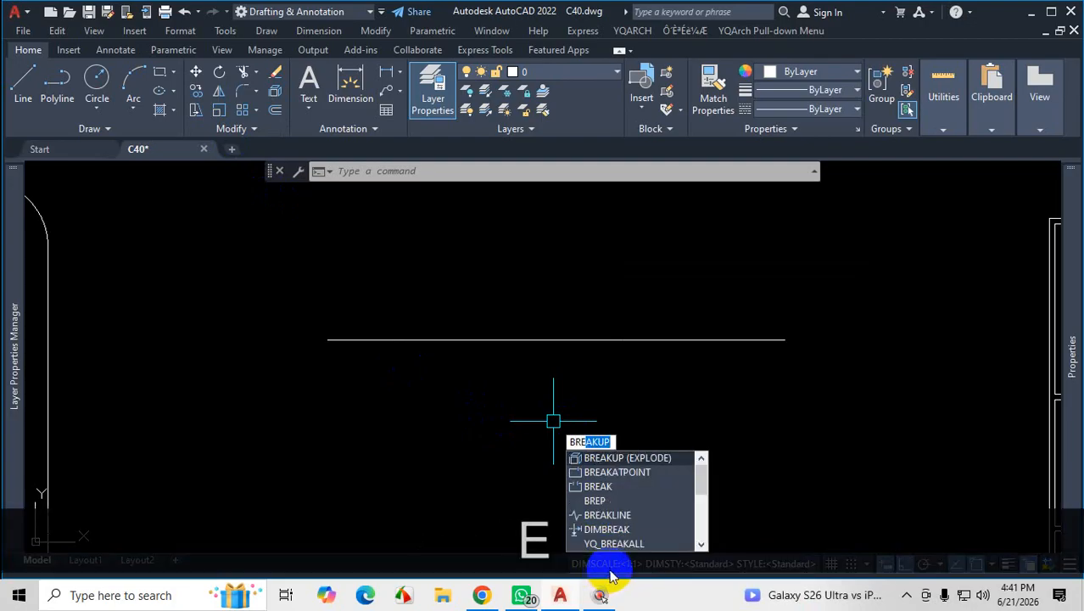
pyautogui.click(616, 476)
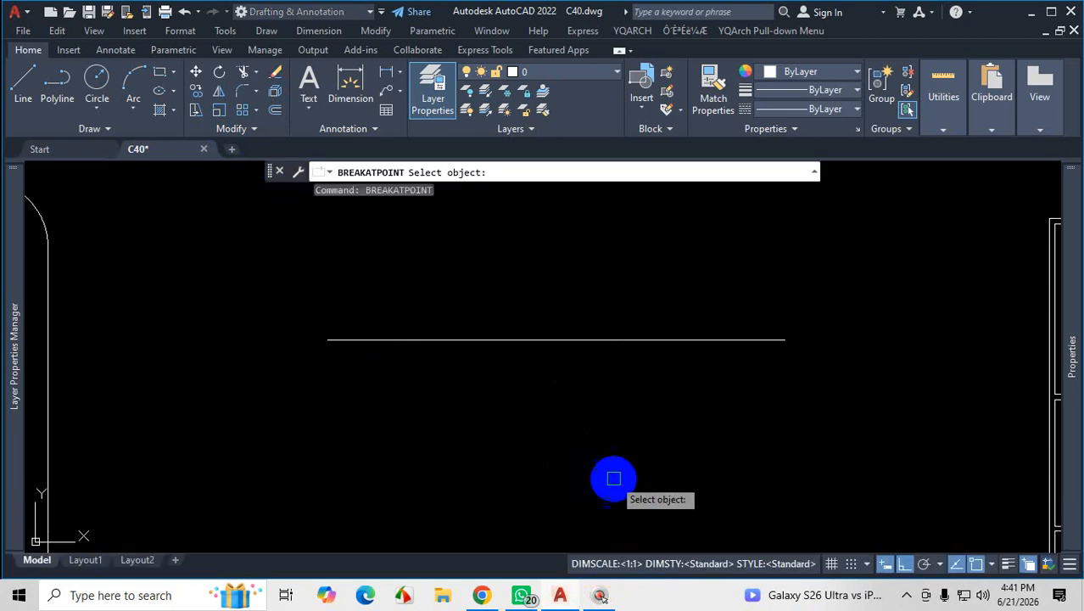
pyautogui.click(663, 338)
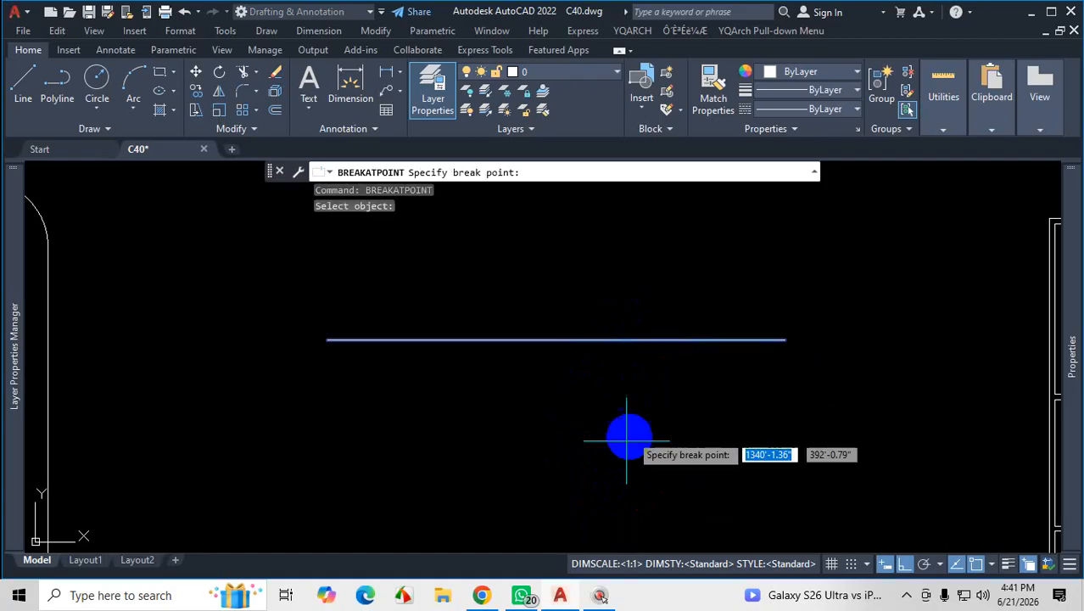
pyautogui.click(556, 339)
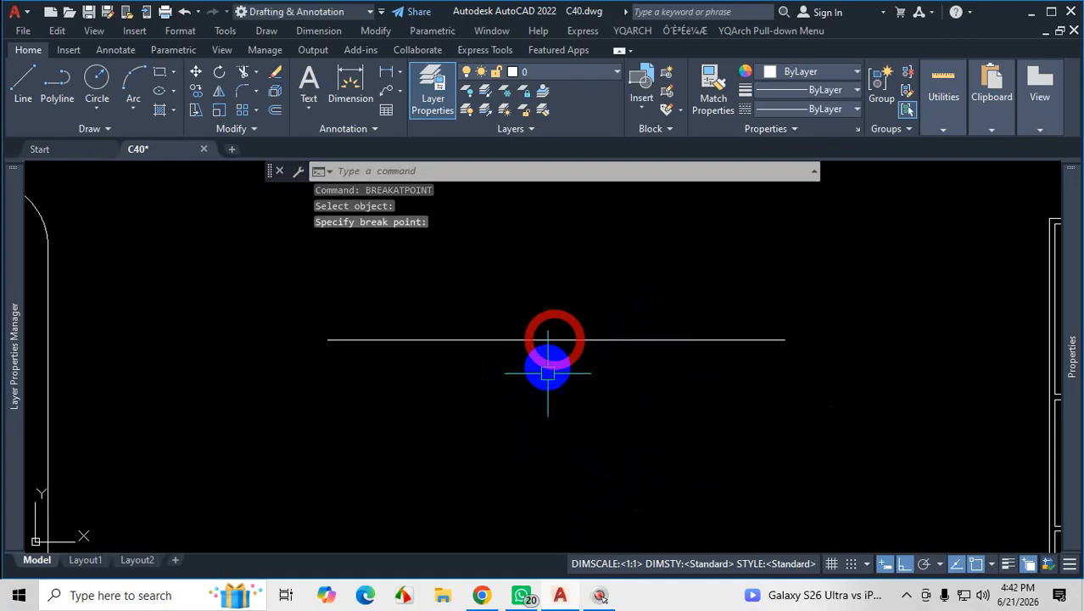
pyautogui.press('Escape')
# Check both halves of the split horizontal line by selecting them, and clear the selection
pyautogui.click(613, 339)
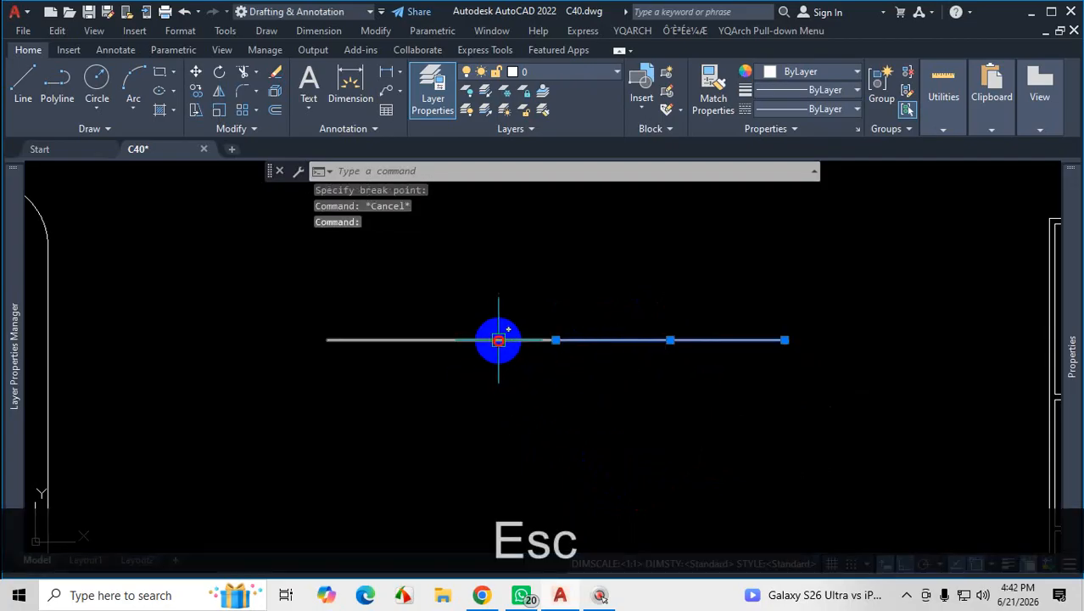
pyautogui.click(499, 340)
pyautogui.press('Escape')
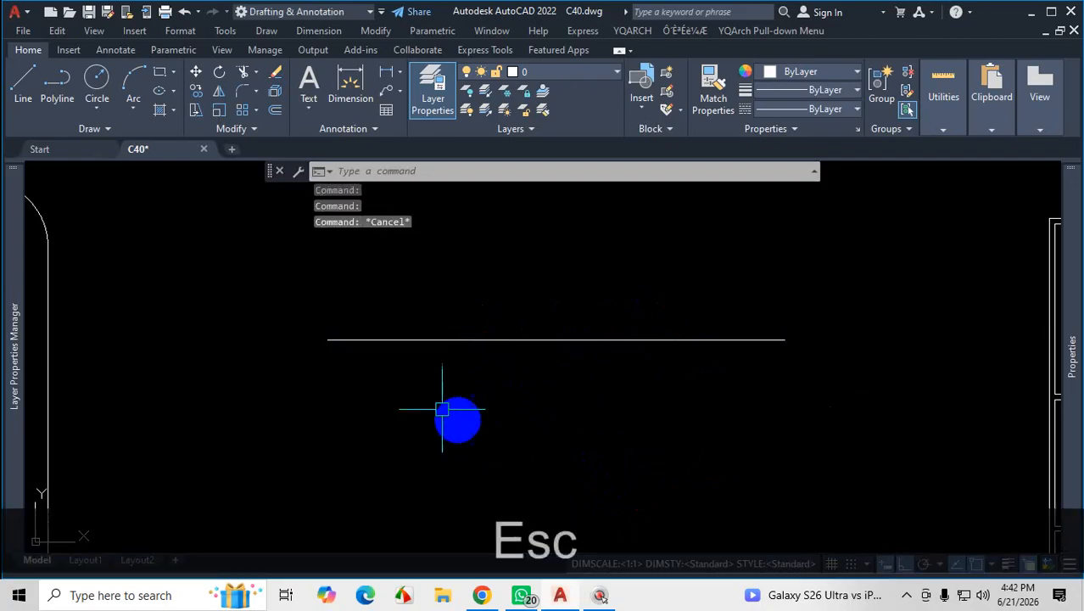
# Review the additional modify tools, including the description of Edit Polyline
pyautogui.click(254, 131)
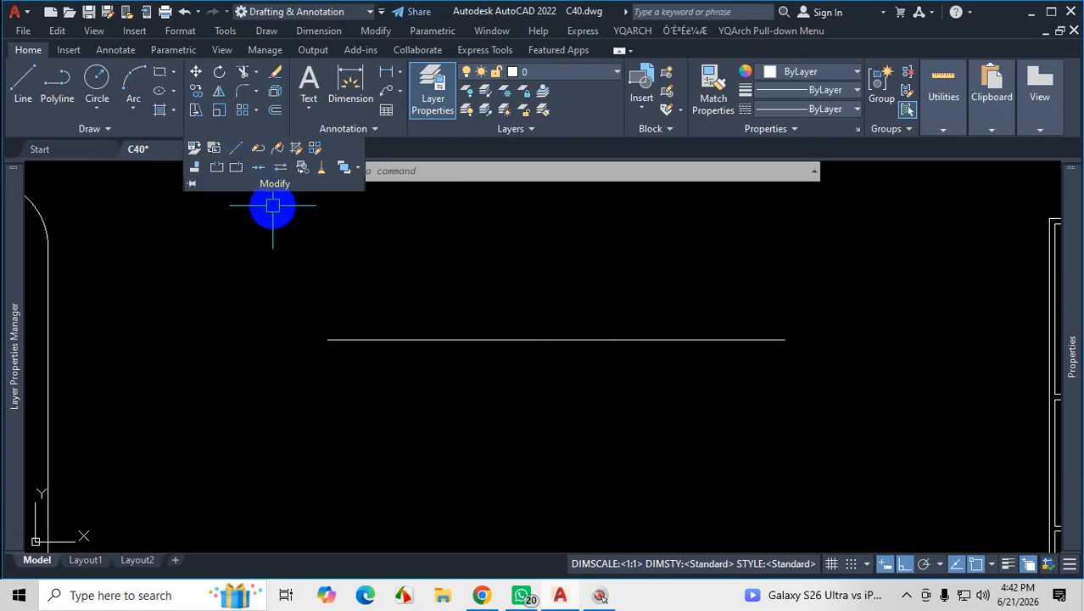
pyautogui.click(257, 127)
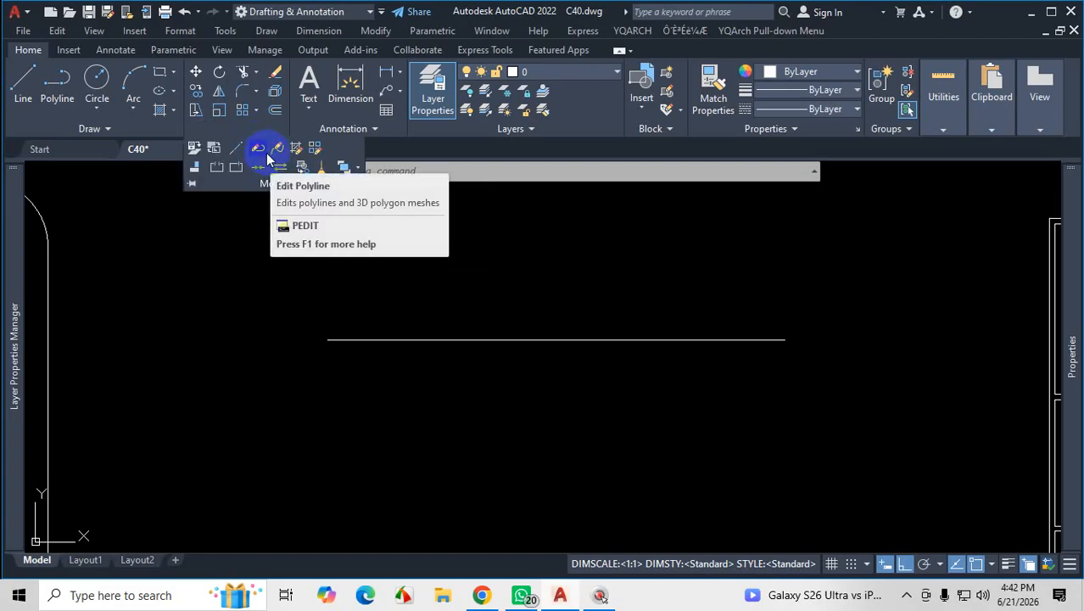
pyautogui.press('Escape')
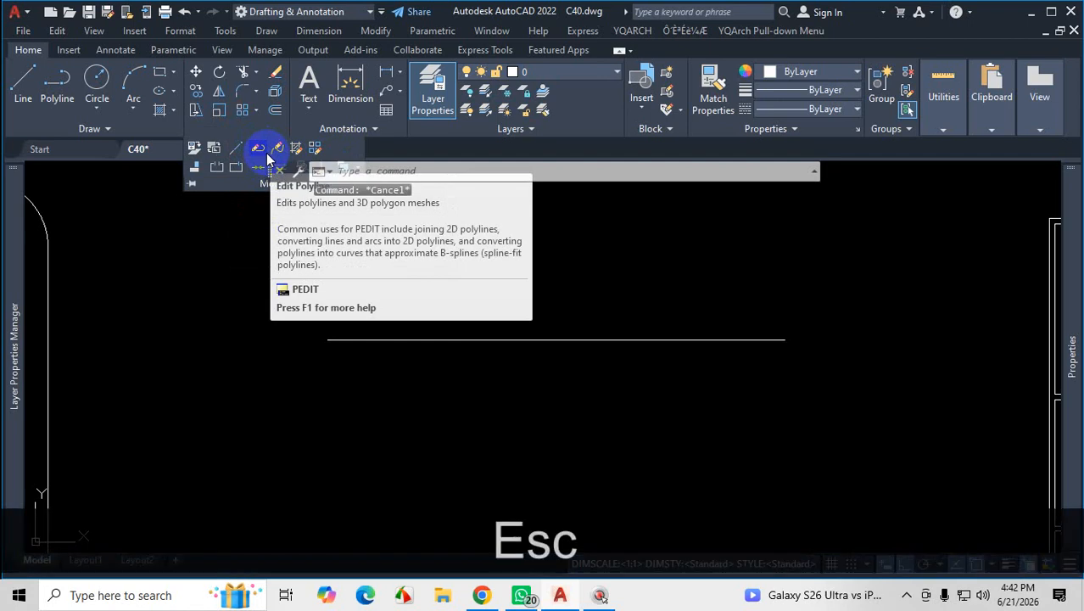
# Select the right half of the horizontal line with a crossing window to inspect it, and clear the selection
pyautogui.scroll(-4, 290, 222)
pyautogui.scroll(2, 400, 313)
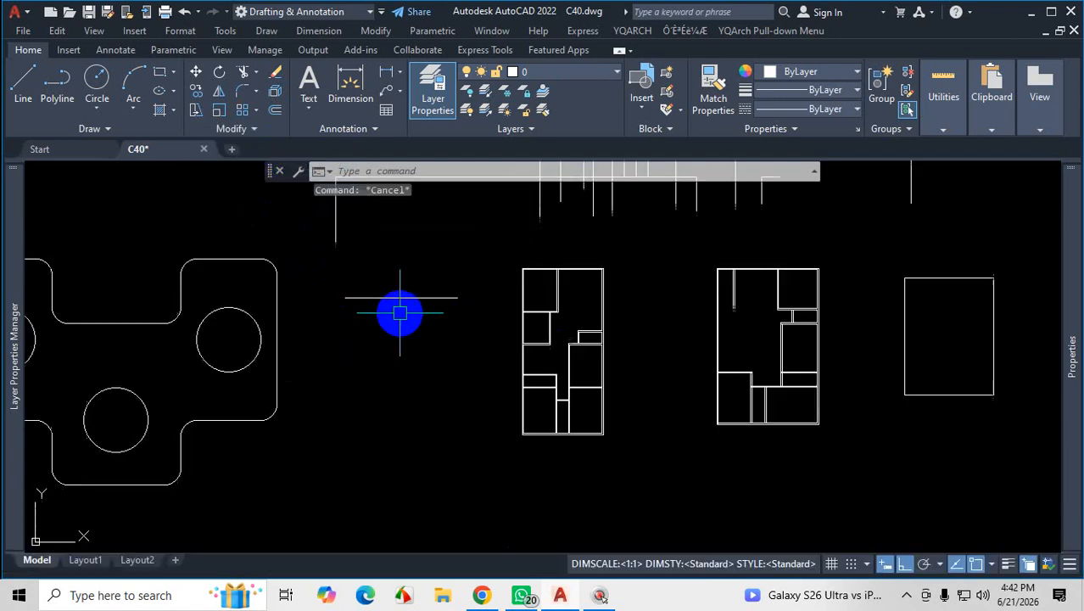
pyautogui.scroll(3, 400, 313)
pyautogui.click(471, 269)
pyautogui.click(449, 351)
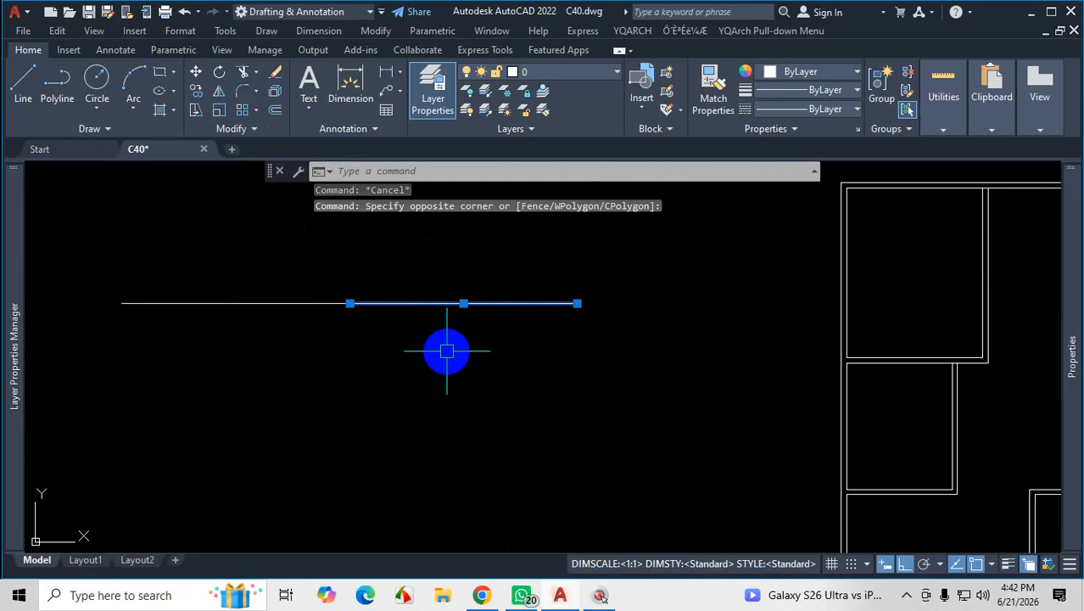
pyautogui.scroll(-3, 610, 252)
pyautogui.scroll(6, 804, 382)
pyautogui.press('Escape')
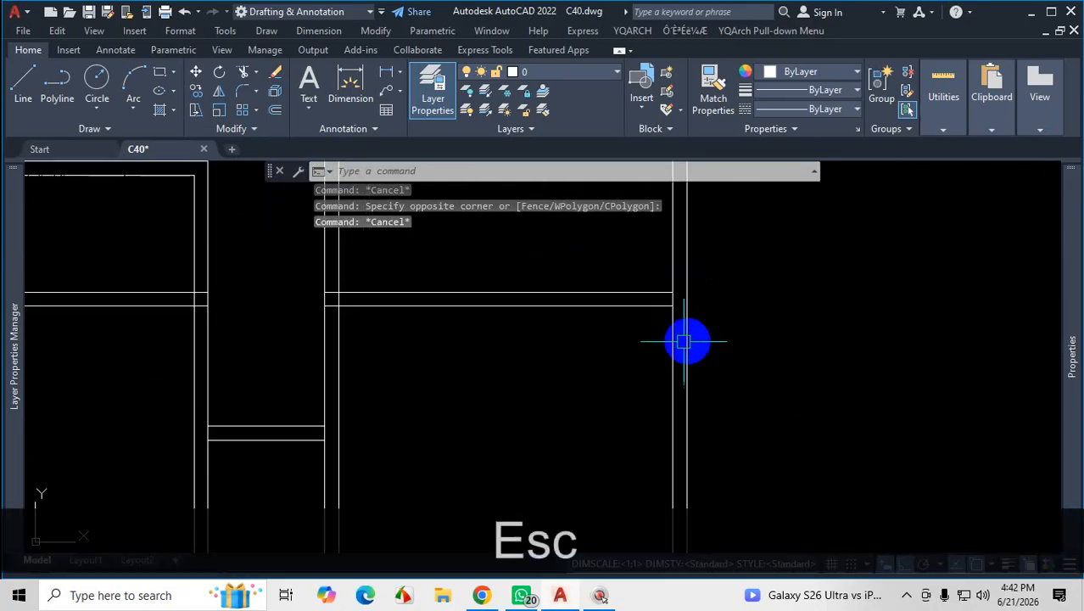
# Examine where the lower horizontal partition meets the right outer wall of the first floor plan, and return to the split horizontal line
pyautogui.scroll(-3, 687, 344)
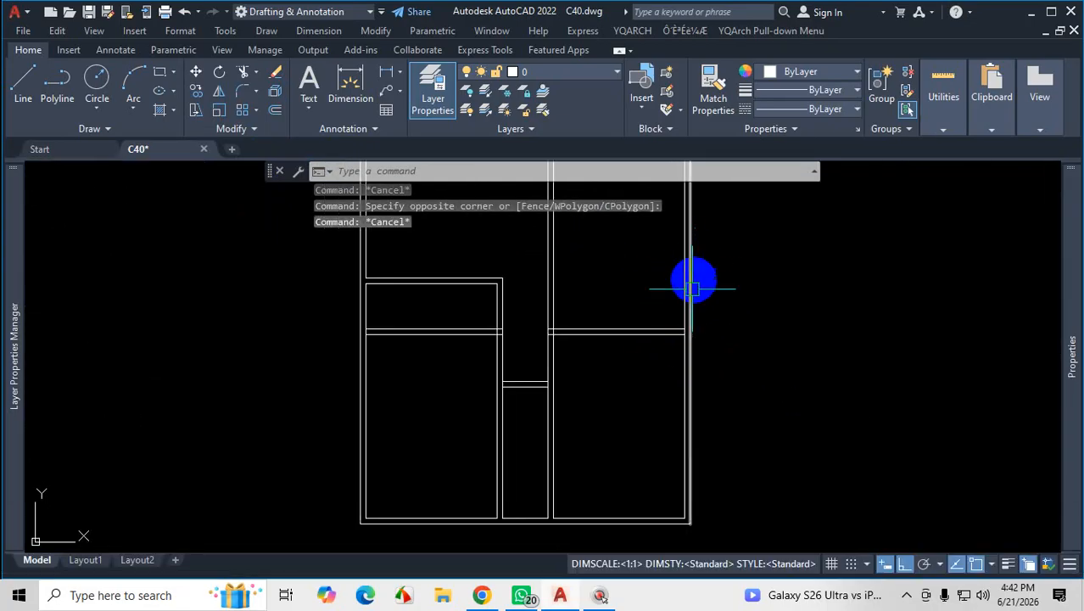
pyautogui.scroll(-2, 695, 353)
pyautogui.scroll(5, 695, 347)
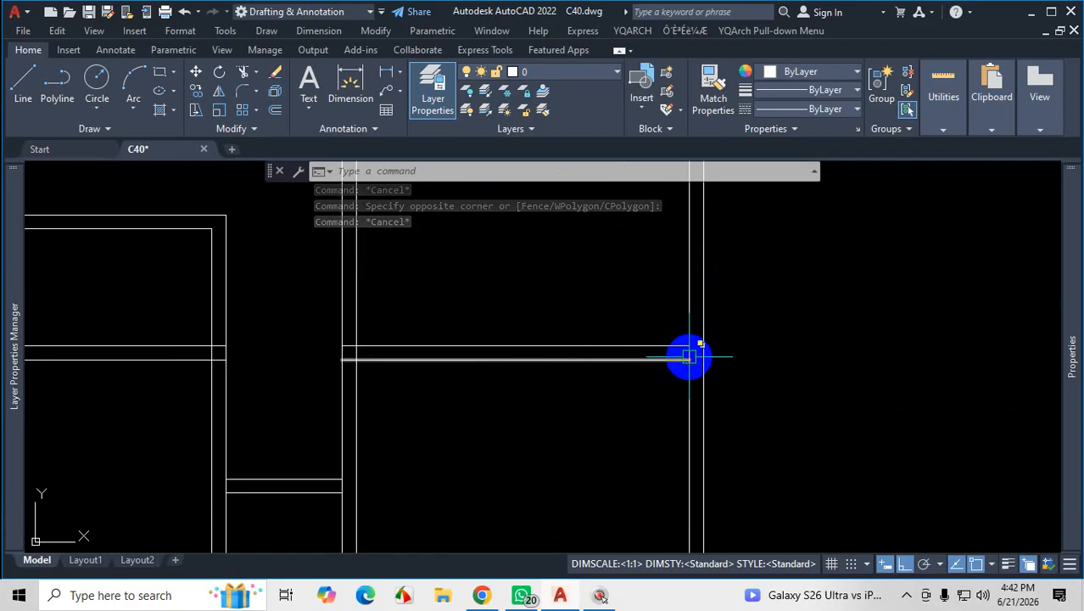
pyautogui.scroll(4, 689, 355)
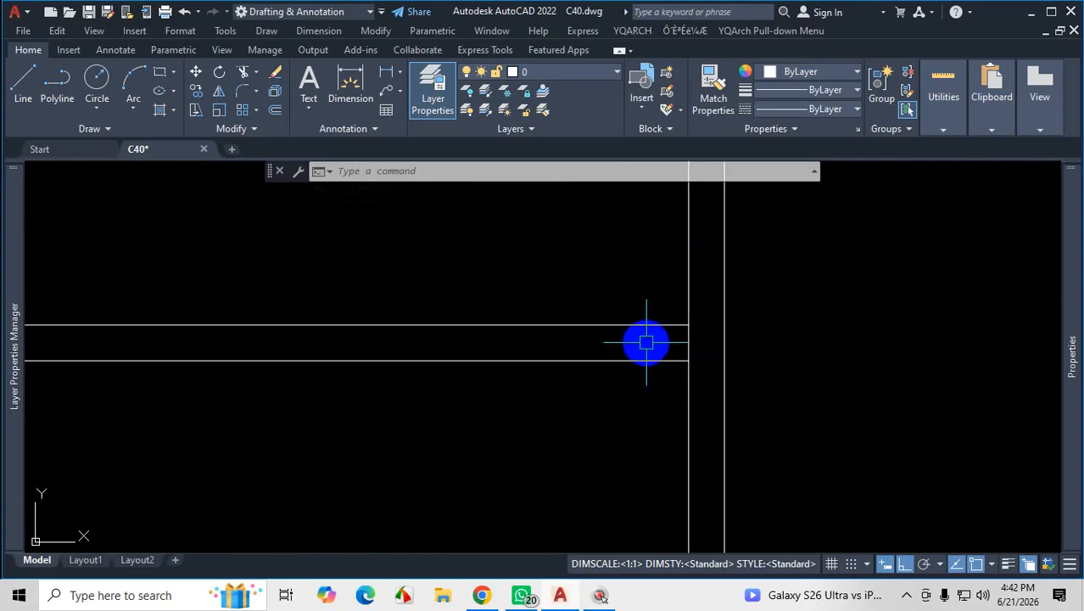
pyautogui.scroll(-3, 657, 341)
pyautogui.scroll(2, 694, 341)
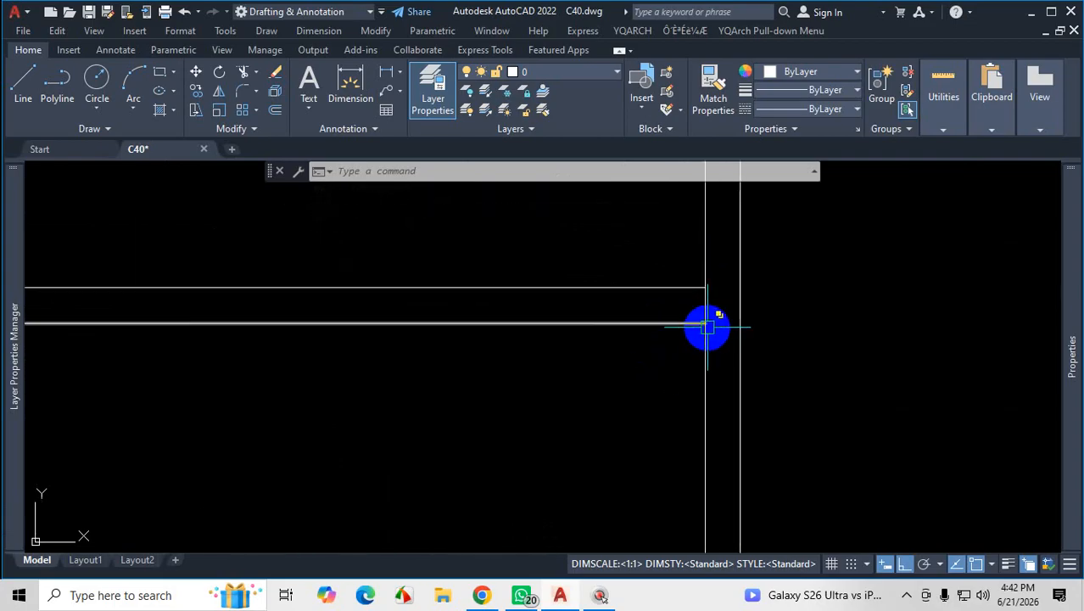
pyautogui.scroll(-2, 687, 339)
pyautogui.scroll(-3, 670, 349)
pyautogui.scroll(3, 448, 278)
pyautogui.scroll(3, 567, 273)
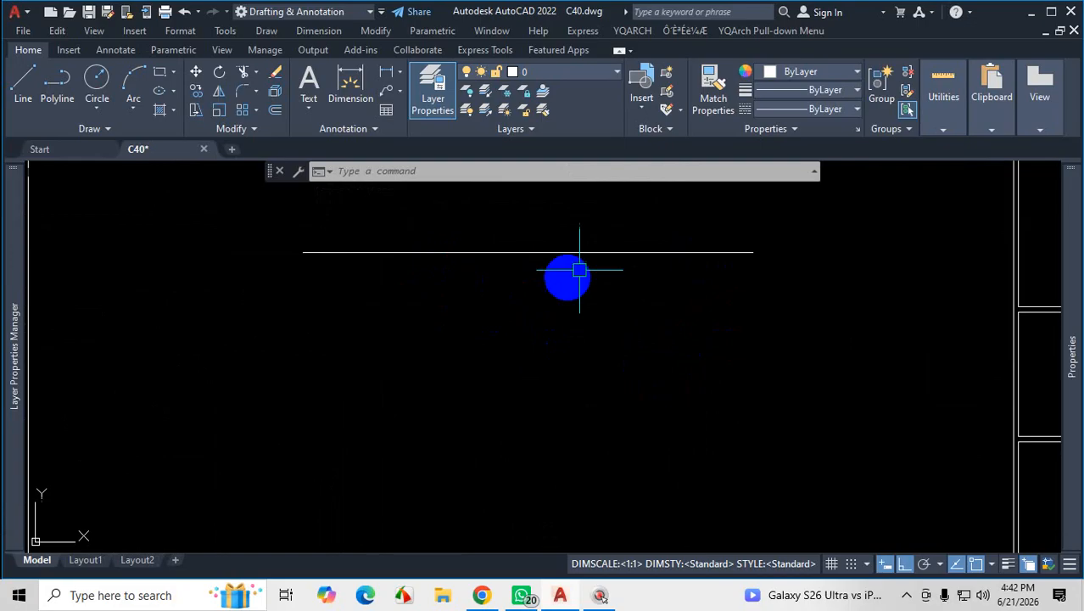
# Select the right half of the split horizontal line to inspect it, and clear the selection
pyautogui.scroll(3, 643, 250)
pyautogui.click(643, 250)
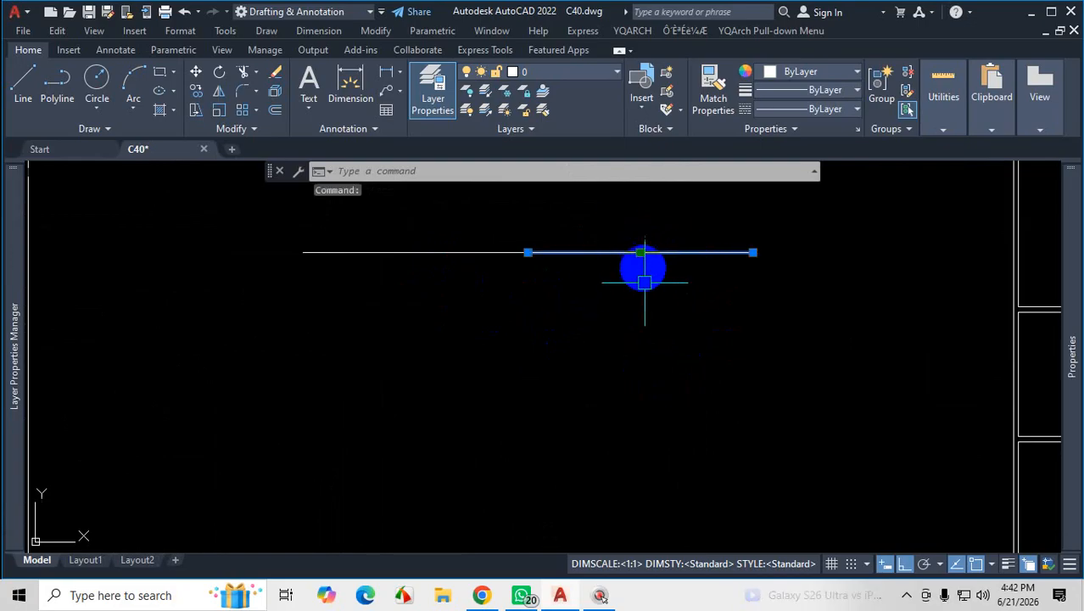
pyautogui.press('Escape')
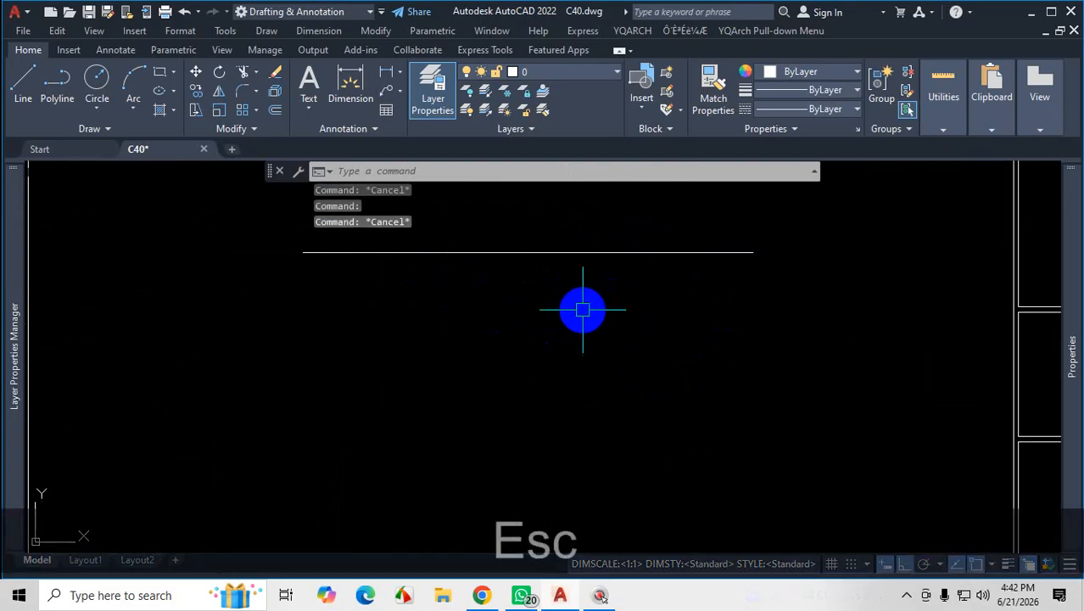
# Delete the two short horizontal lines crossing the left outer wall of the second floor plan
pyautogui.scroll(-4, 564, 310)
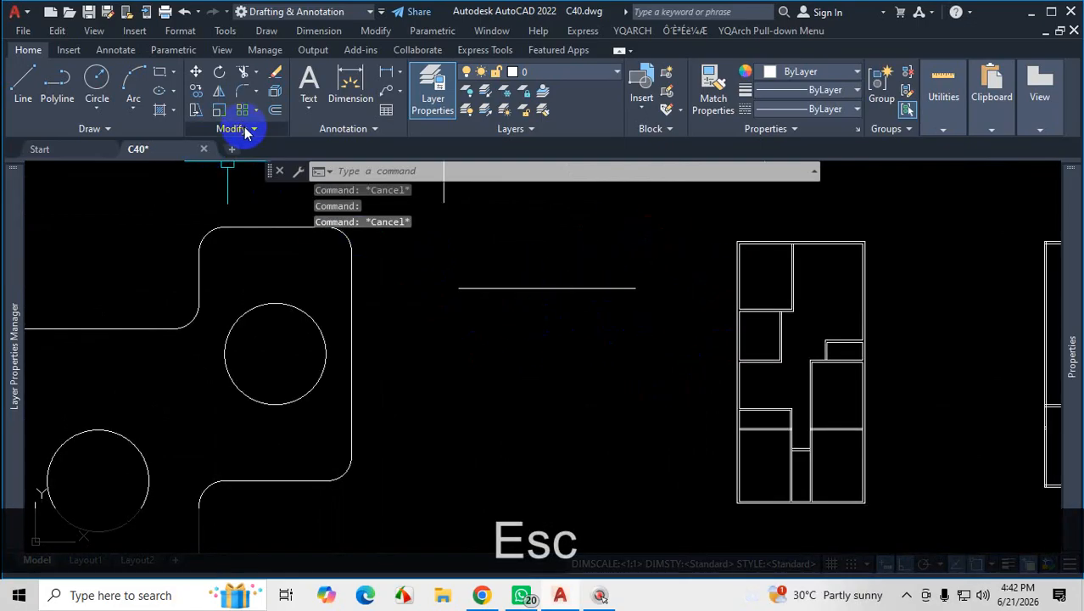
pyautogui.scroll(-2, 670, 348)
pyautogui.scroll(1, 806, 332)
pyautogui.scroll(3, 706, 350)
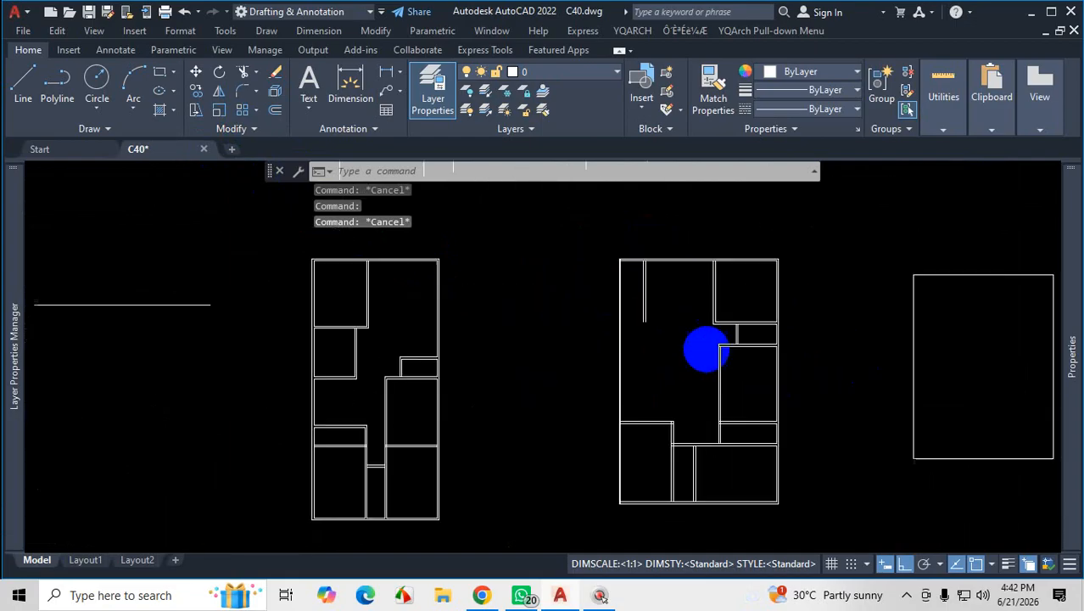
pyautogui.scroll(2, 704, 349)
pyautogui.scroll(-4, 653, 365)
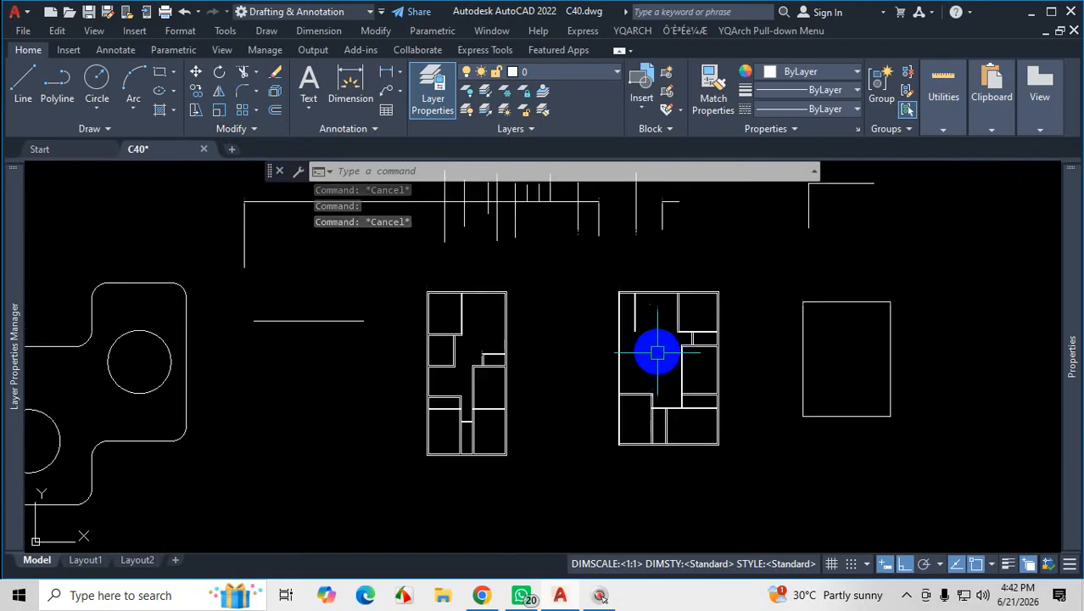
pyautogui.scroll(8, 612, 448)
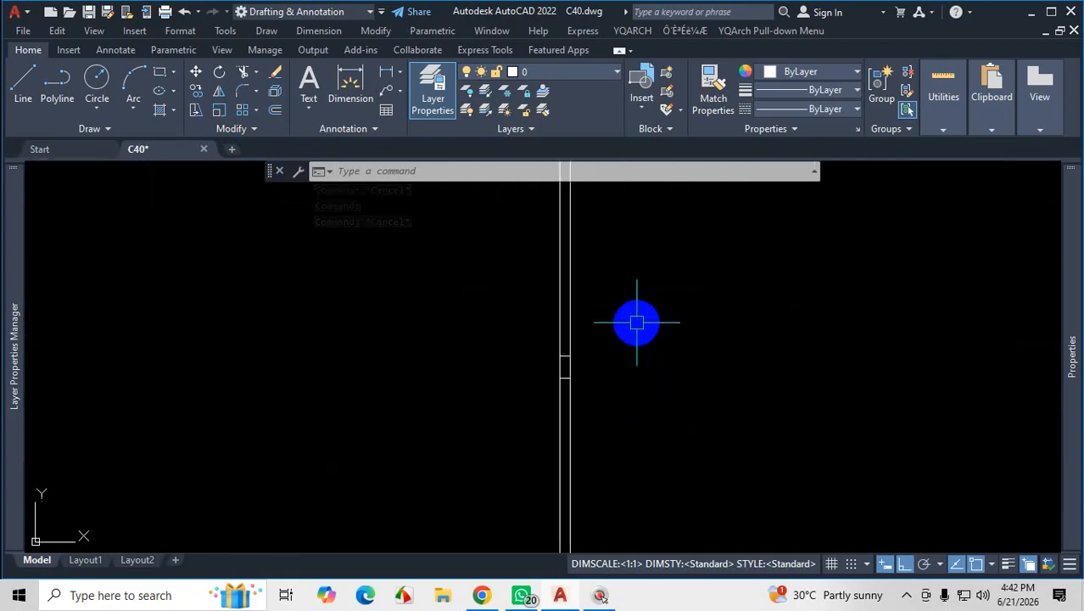
pyautogui.click(501, 311)
pyautogui.click(624, 411)
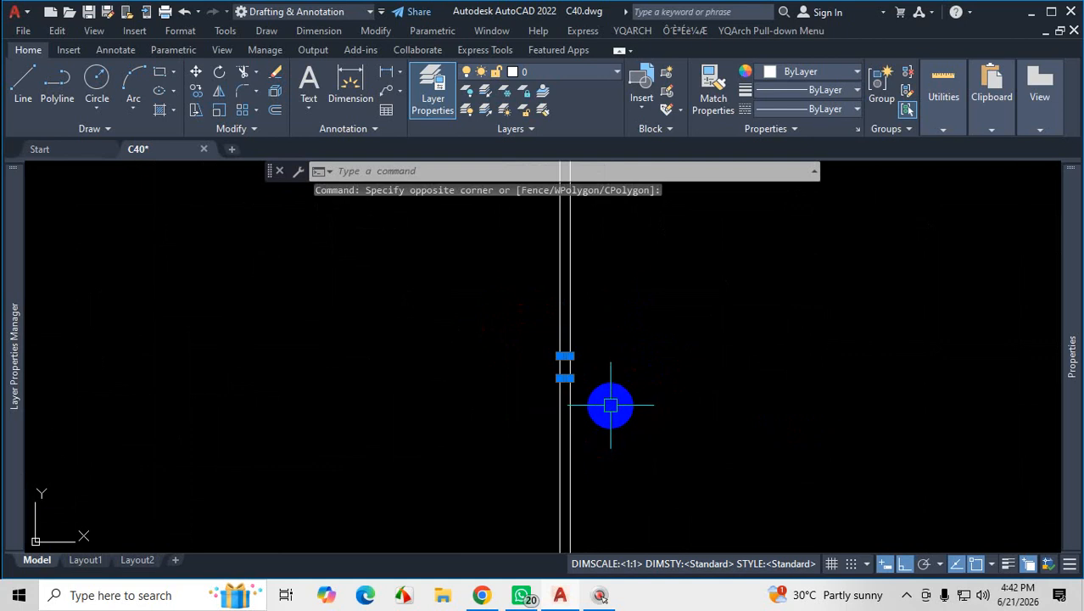
pyautogui.press('Delete')
# Examine the wall junctions of the lower partitions in the second floor plan
pyautogui.scroll(-3, 608, 420)
pyautogui.scroll(5, 706, 375)
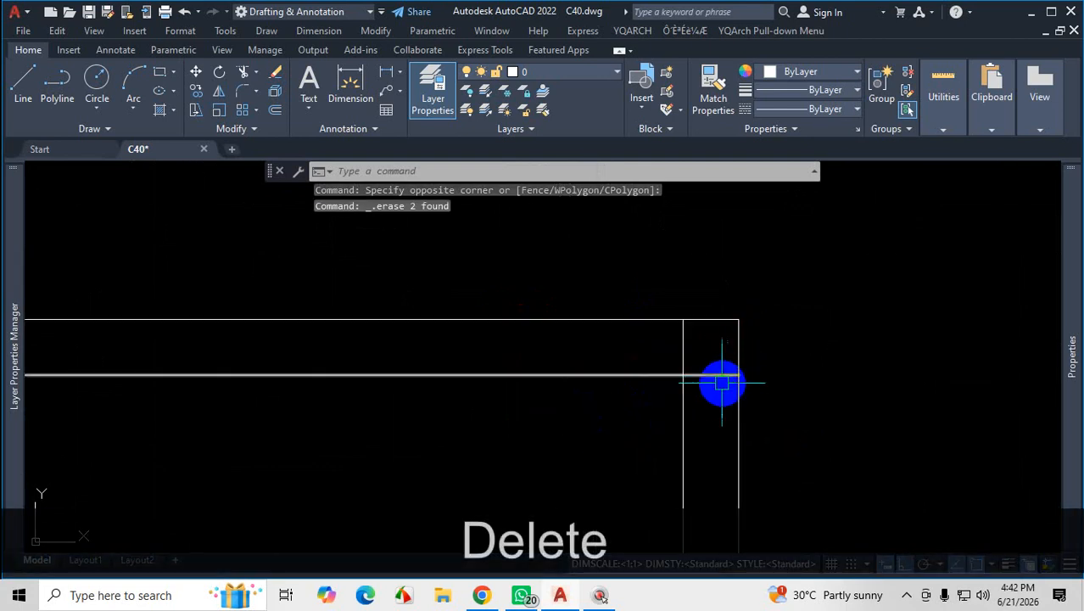
pyautogui.scroll(-2, 695, 360)
pyautogui.scroll(2, 686, 342)
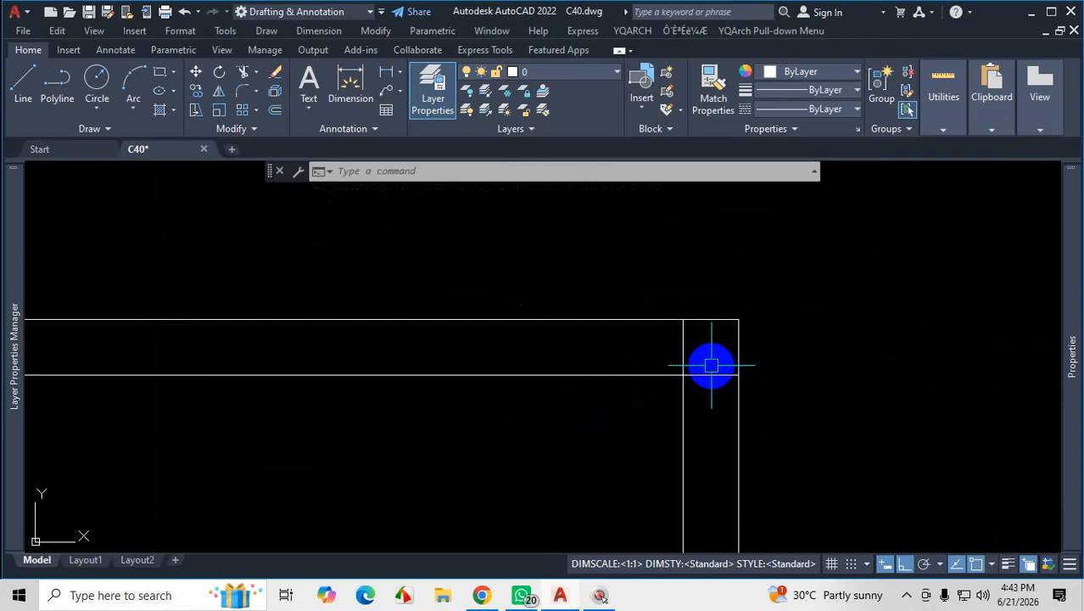
pyautogui.scroll(-4, 711, 365)
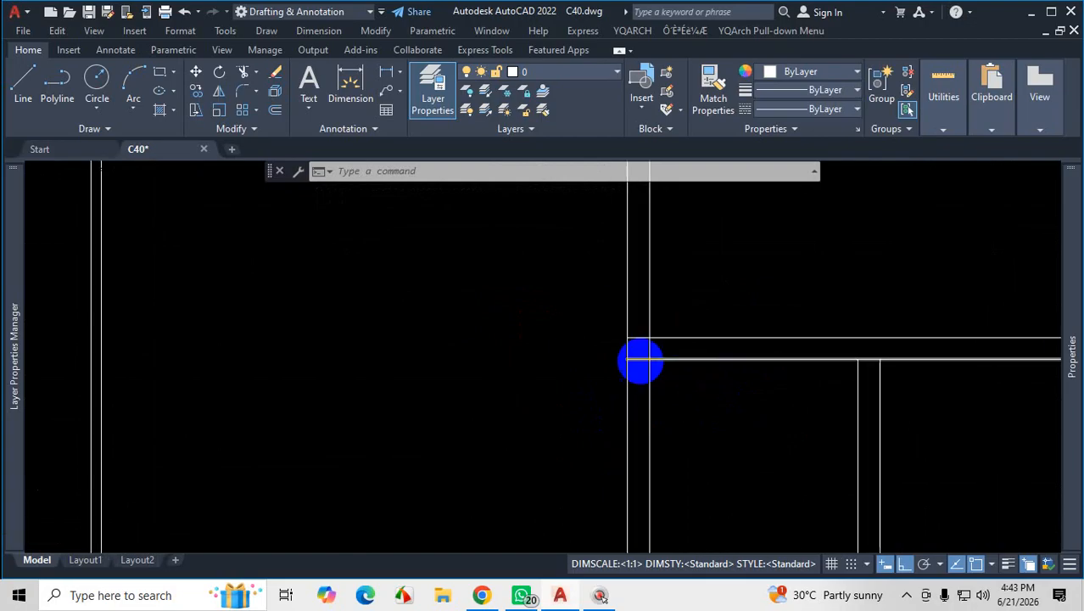
pyautogui.scroll(-6, 641, 362)
pyautogui.scroll(3, 707, 334)
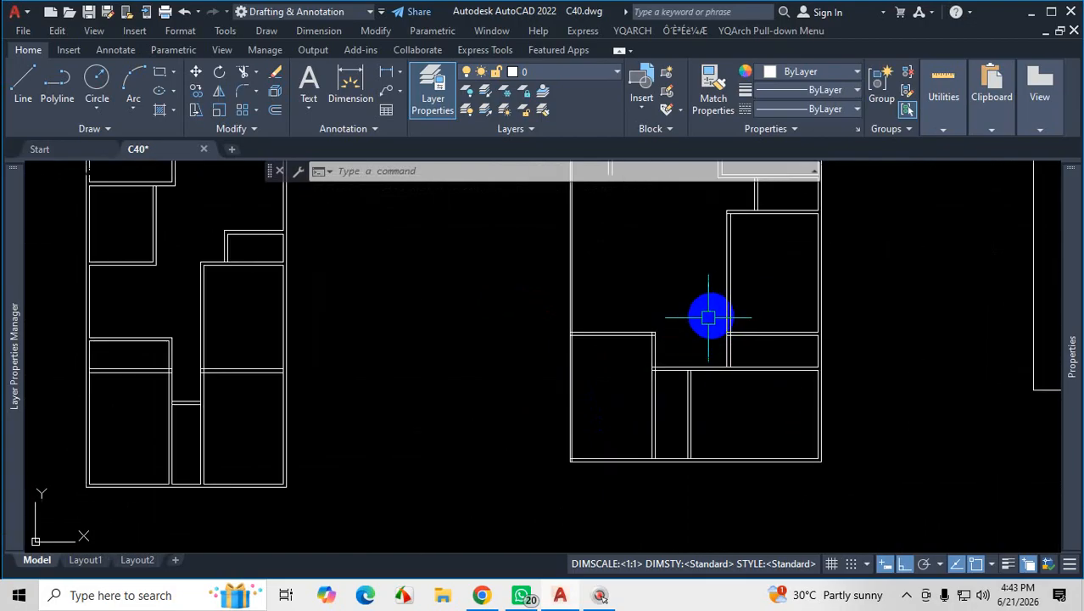
pyautogui.scroll(3, 709, 318)
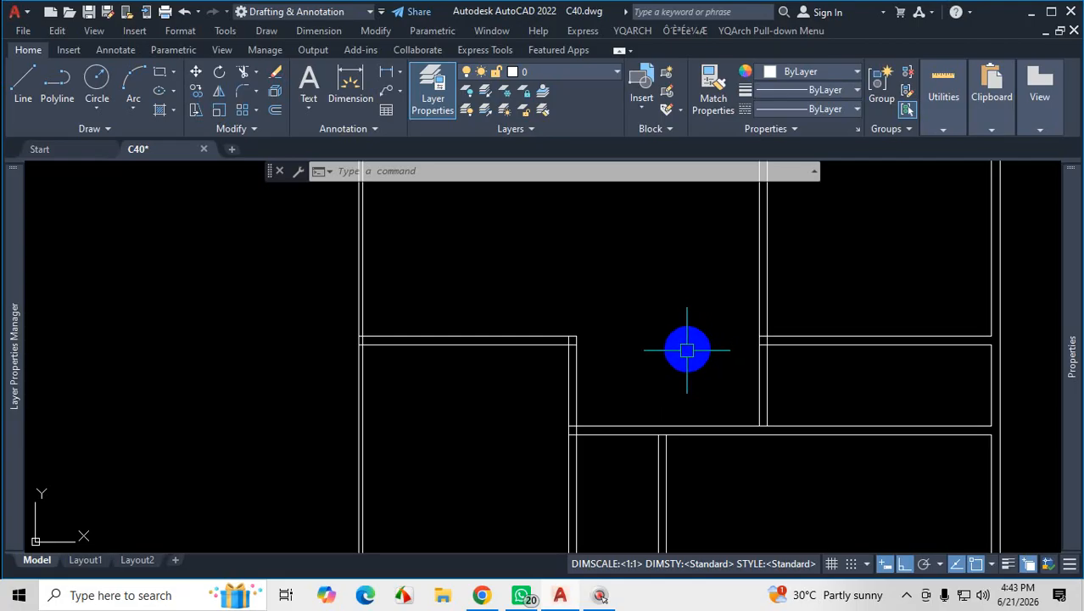
pyautogui.scroll(-3, 692, 348)
pyautogui.scroll(3, 704, 280)
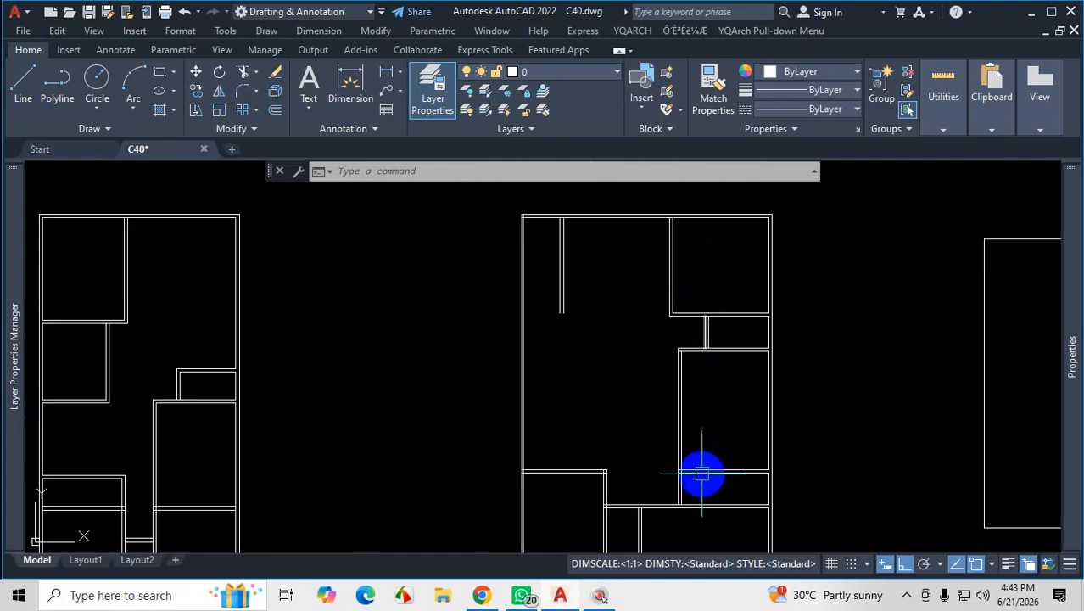
# Switch to the reference floor plan PDF in the browser and bring the lower master bedroom into view
pyautogui.click(907, 595)
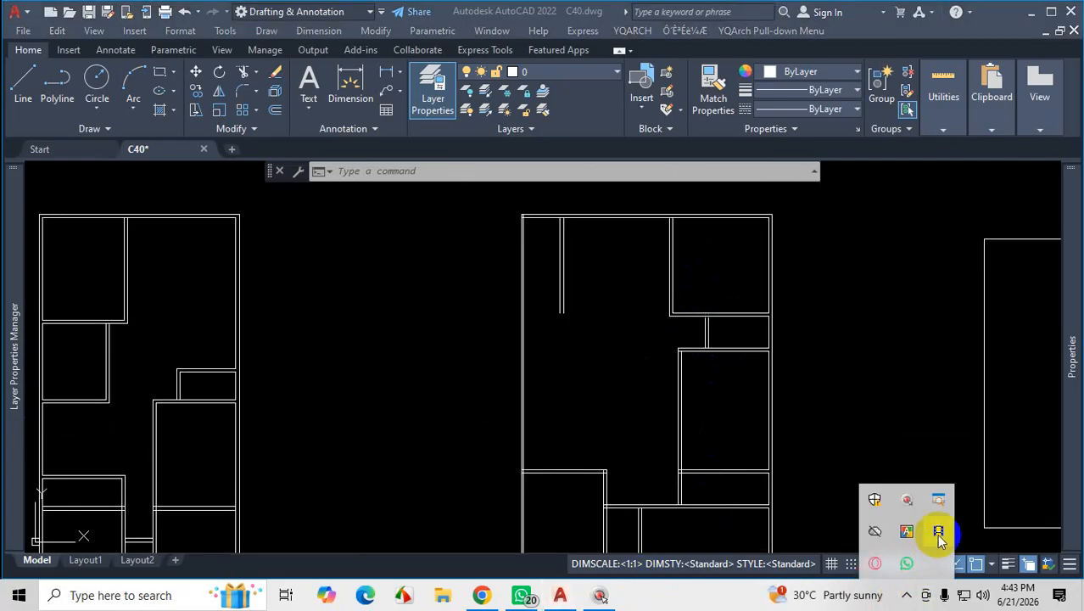
pyautogui.click(938, 532)
pyautogui.scroll(-3, 655, 407)
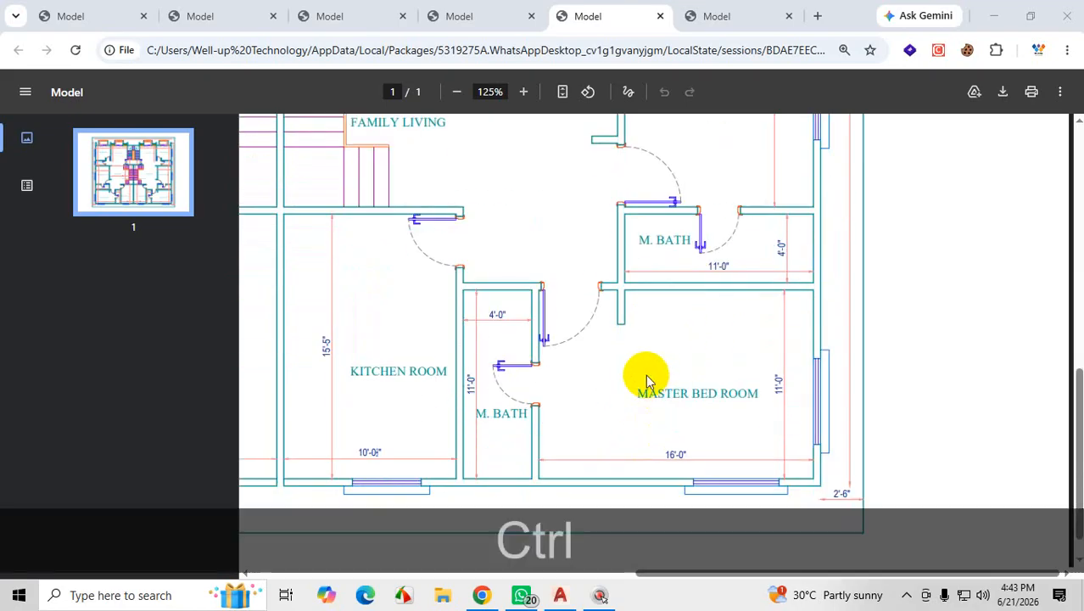
# Mark in red the short wall stub below the M. BATH and its extension across the lower master bedroom, and clear the markup
pyautogui.hotkey('ctrl', '1')
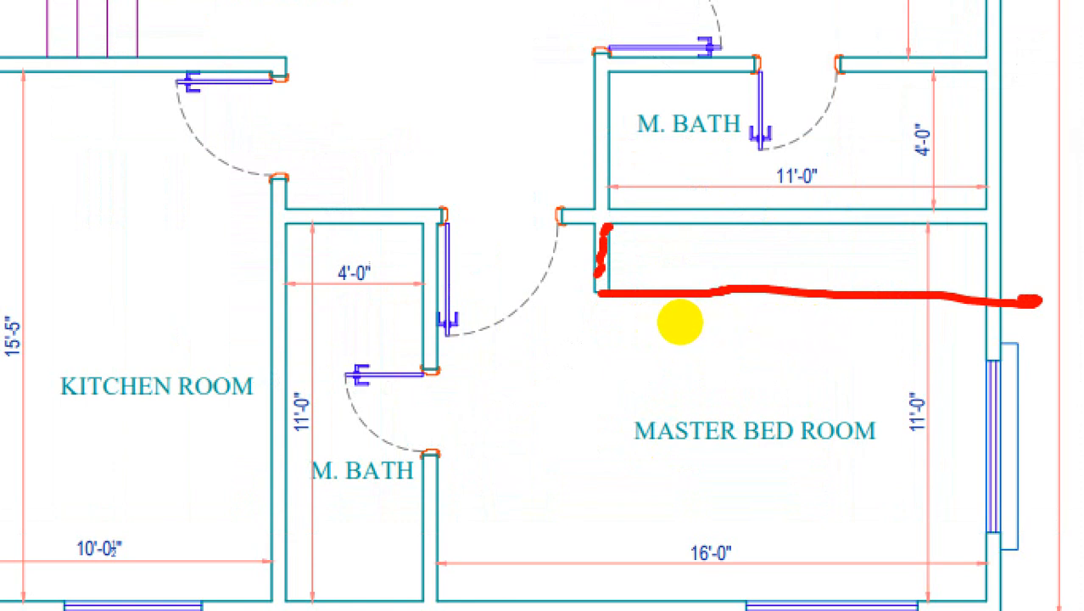
pyautogui.moveTo(619, 222); pyautogui.dragTo(604, 246)
pyautogui.moveTo(612, 286); pyautogui.dragTo(1022, 280)
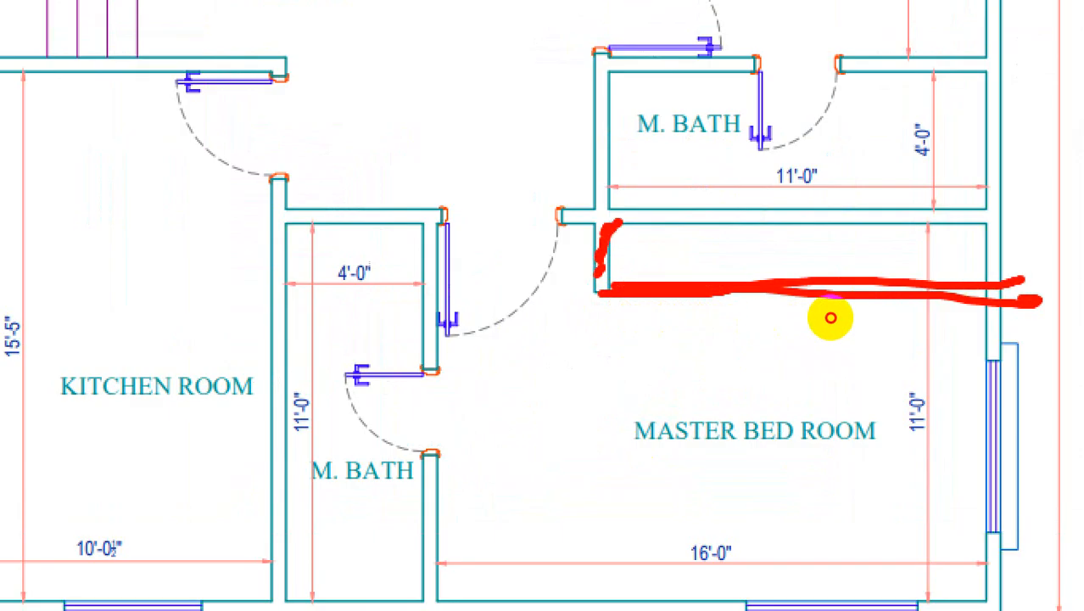
pyautogui.moveTo(779, 246); pyautogui.dragTo(742, 279)
pyautogui.moveTo(747, 441); pyautogui.dragTo(758, 430)
pyautogui.moveTo(750, 369); pyautogui.dragTo(778, 401)
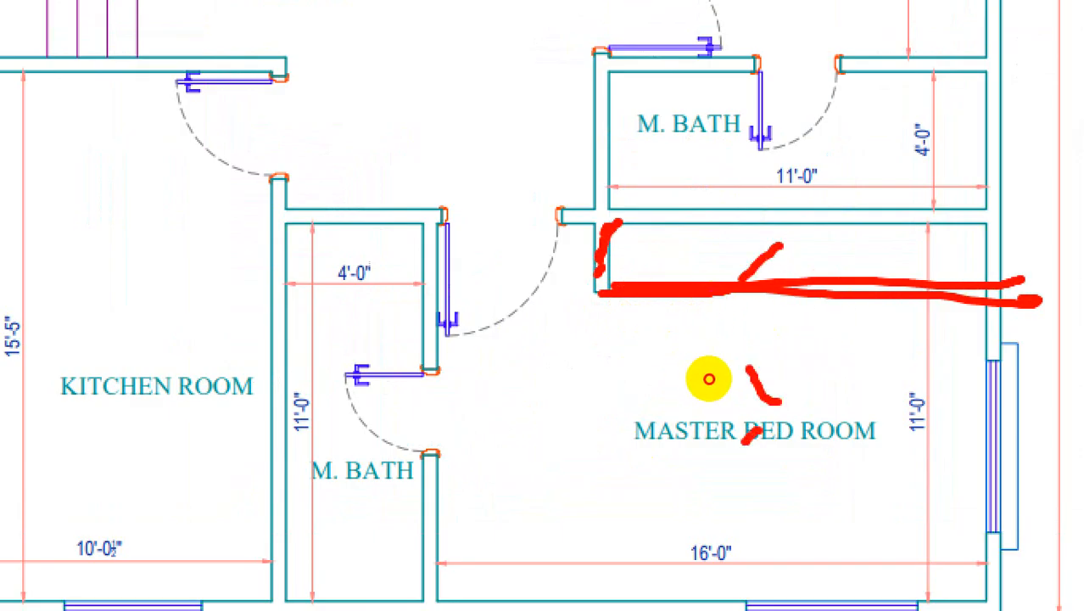
pyautogui.moveTo(802, 242); pyautogui.dragTo(775, 272)
pyautogui.moveTo(830, 235); pyautogui.dragTo(806, 271)
pyautogui.moveTo(862, 242); pyautogui.dragTo(855, 250)
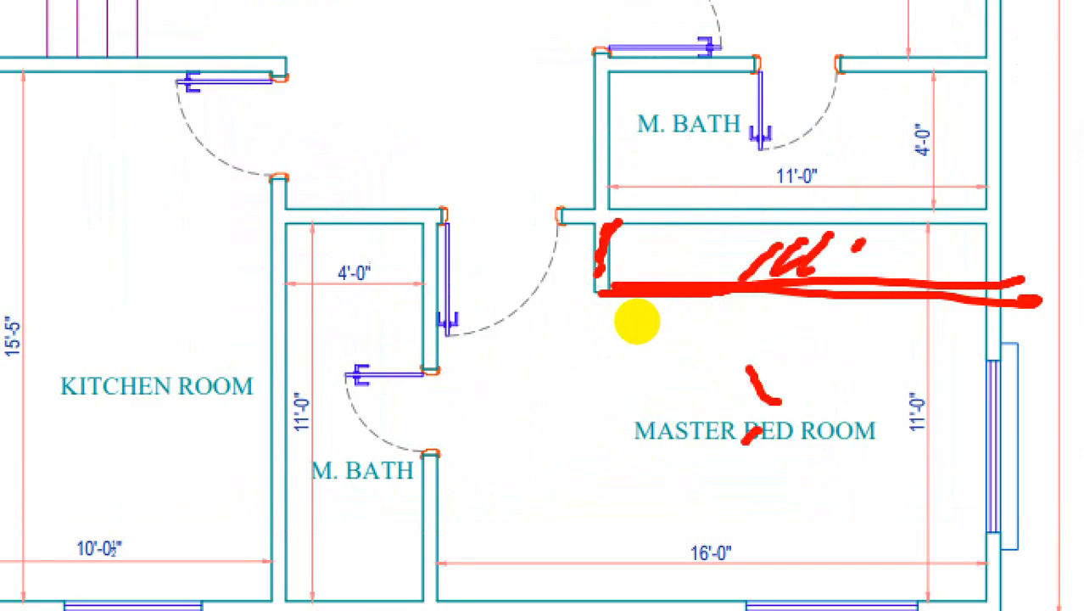
pyautogui.moveTo(591, 227)
pyautogui.mouseDown()
pyautogui.moveTo(591, 293)
pyautogui.moveTo(612, 290)
pyautogui.mouseUp()
pyautogui.press('Escape')
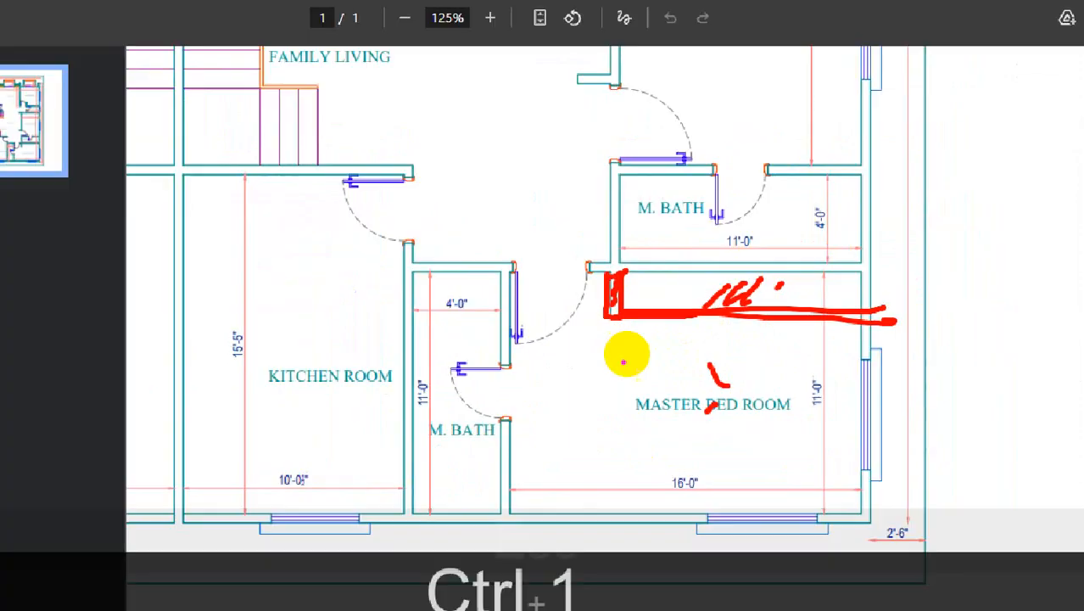
pyautogui.press('Escape')
# Mark in red the line joining the two wall stubs beside the dining room, cross out the master bedroom door swing, and clear the markup
pyautogui.scroll(5, 606, 365)
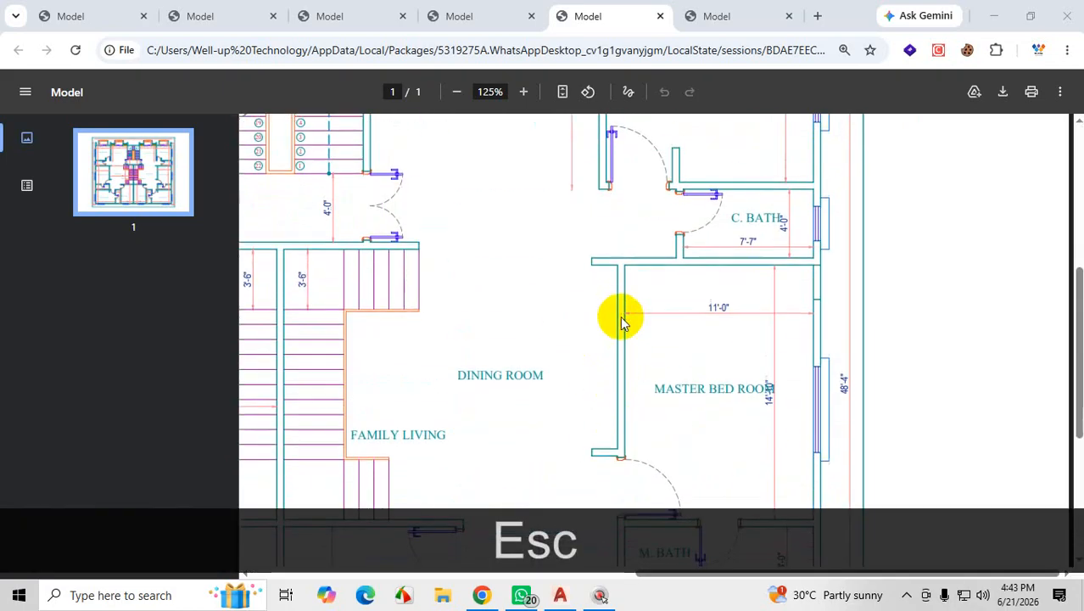
pyautogui.scroll(-2, 534, 331)
pyautogui.scroll(1, 552, 301)
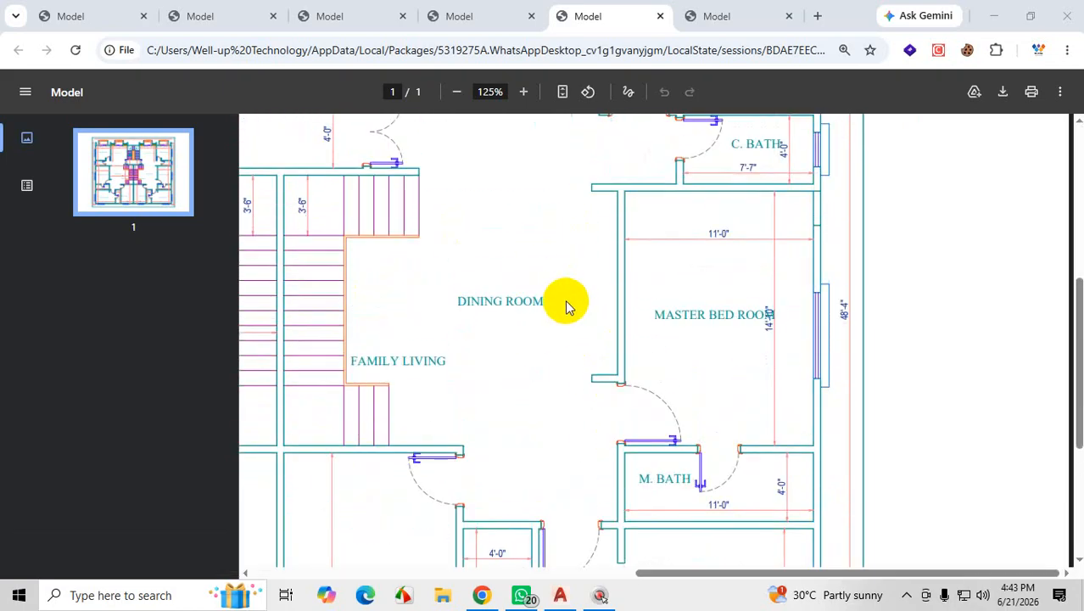
pyautogui.hotkey('ctrl', '1')
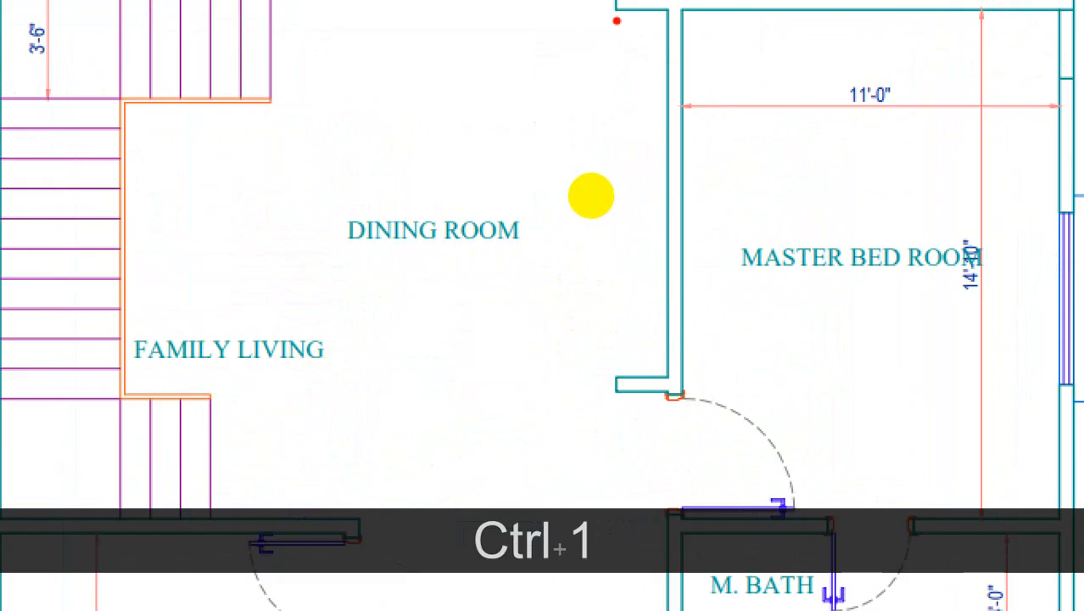
pyautogui.moveTo(616, 7)
pyautogui.mouseDown()
pyautogui.moveTo(588, 259)
pyautogui.moveTo(596, 374)
pyautogui.mouseUp()
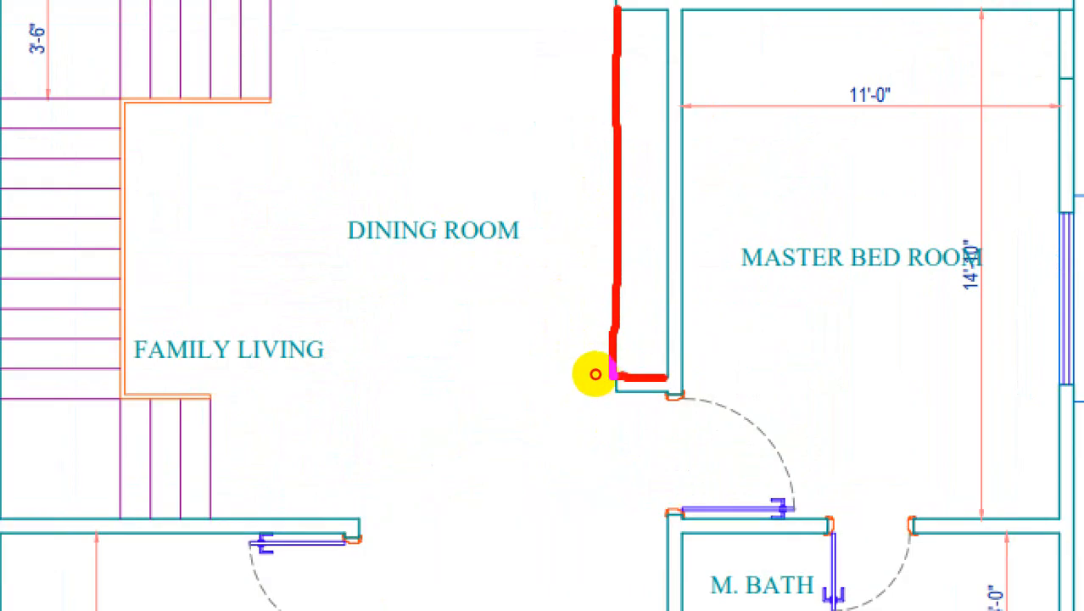
pyautogui.moveTo(666, 391); pyautogui.dragTo(615, 383)
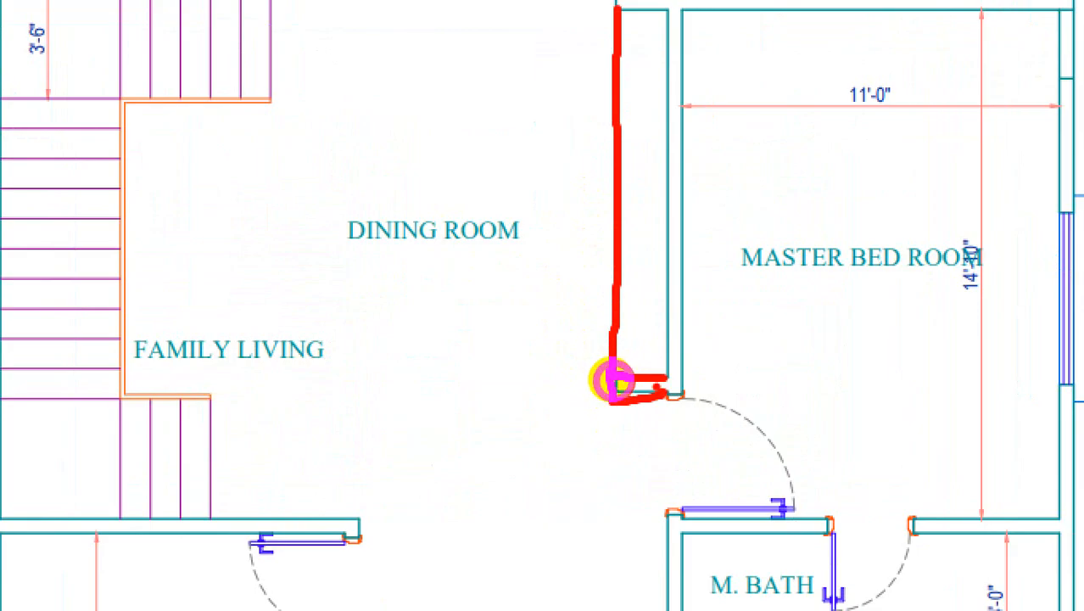
pyautogui.moveTo(802, 408)
pyautogui.mouseDown()
pyautogui.moveTo(756, 465)
pyautogui.moveTo(791, 475)
pyautogui.mouseUp()
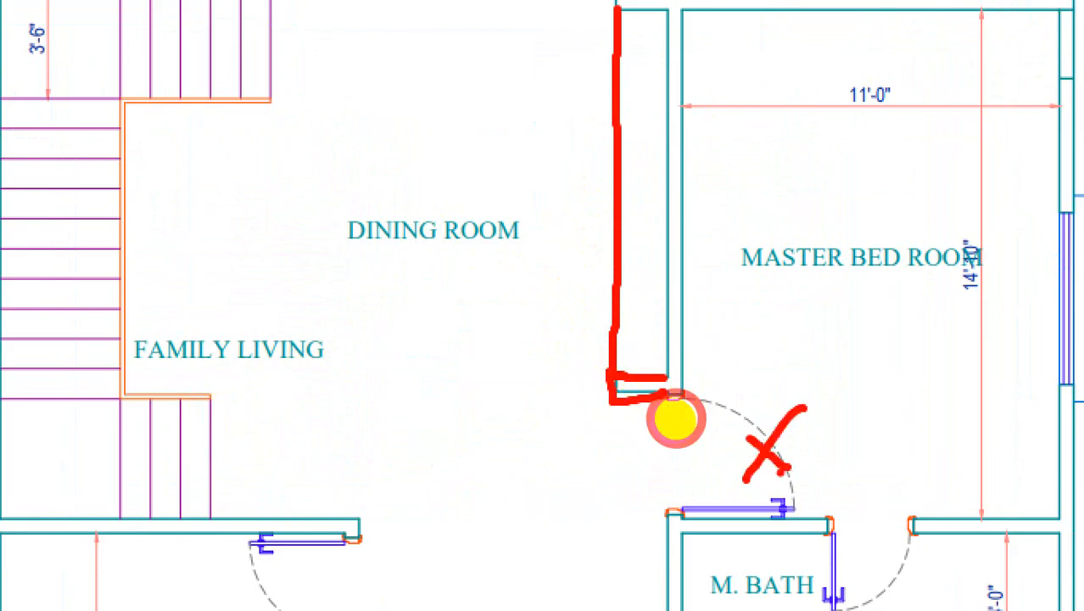
pyautogui.press('Escape')
# Close the reference floor plan tabs in the browser and return to the C40 drawing in AutoCAD
pyautogui.scroll(2, 602, 188)
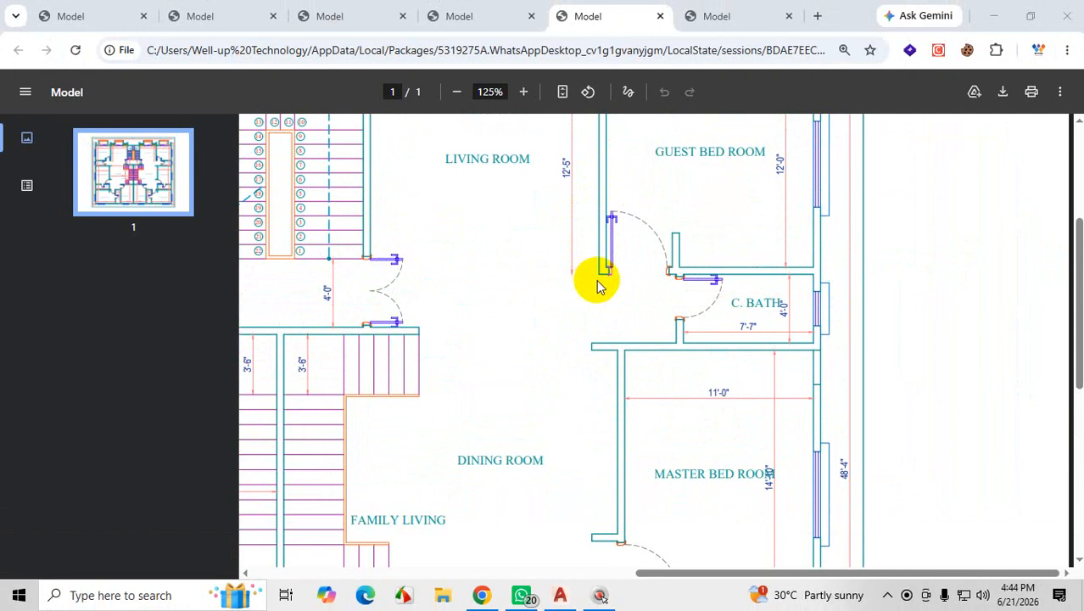
pyautogui.scroll(-2, 598, 284)
pyautogui.scroll(-4, 571, 338)
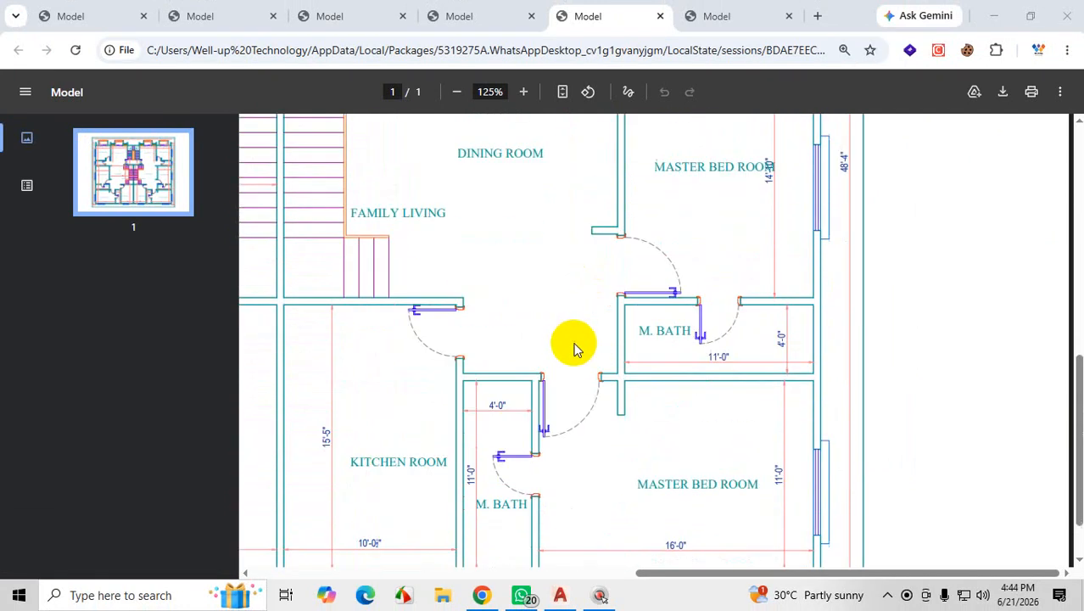
pyautogui.scroll(5, 785, 431)
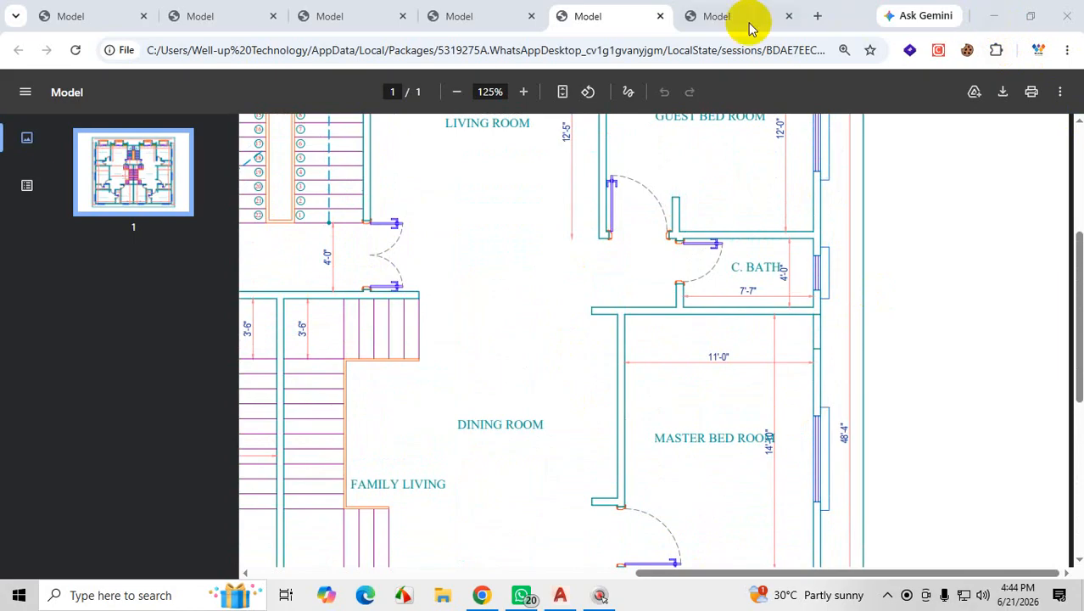
pyautogui.click(475, 20)
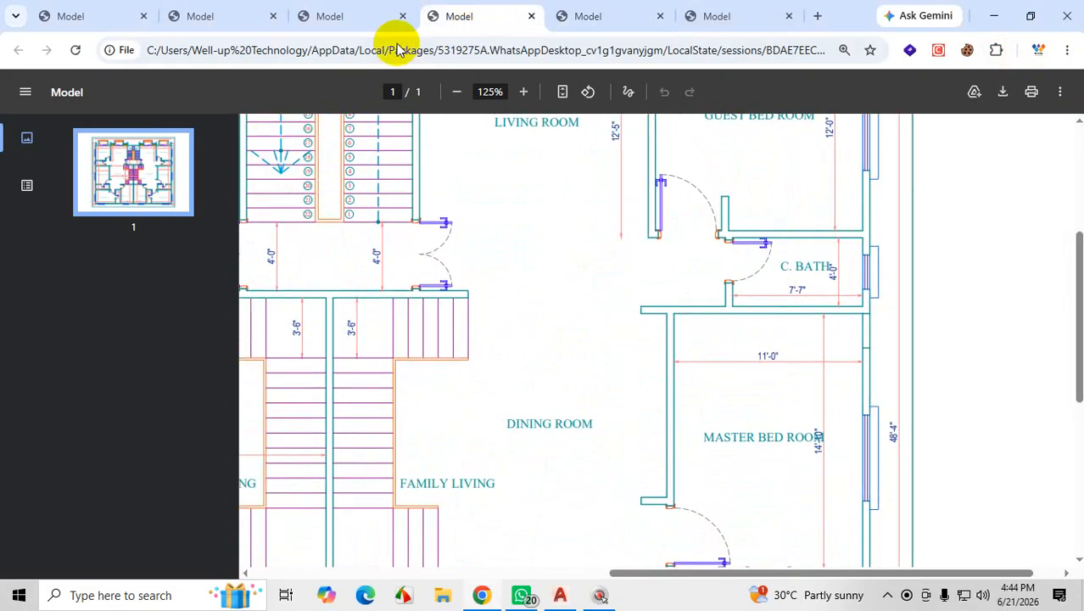
pyautogui.click(533, 17)
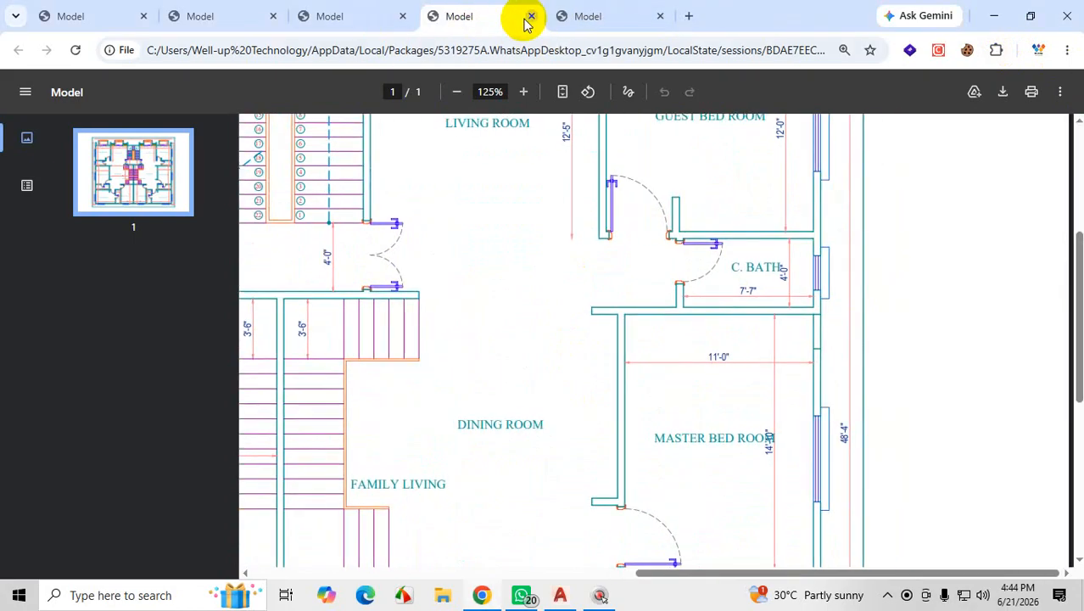
pyautogui.click(531, 17)
pyautogui.click(531, 17)
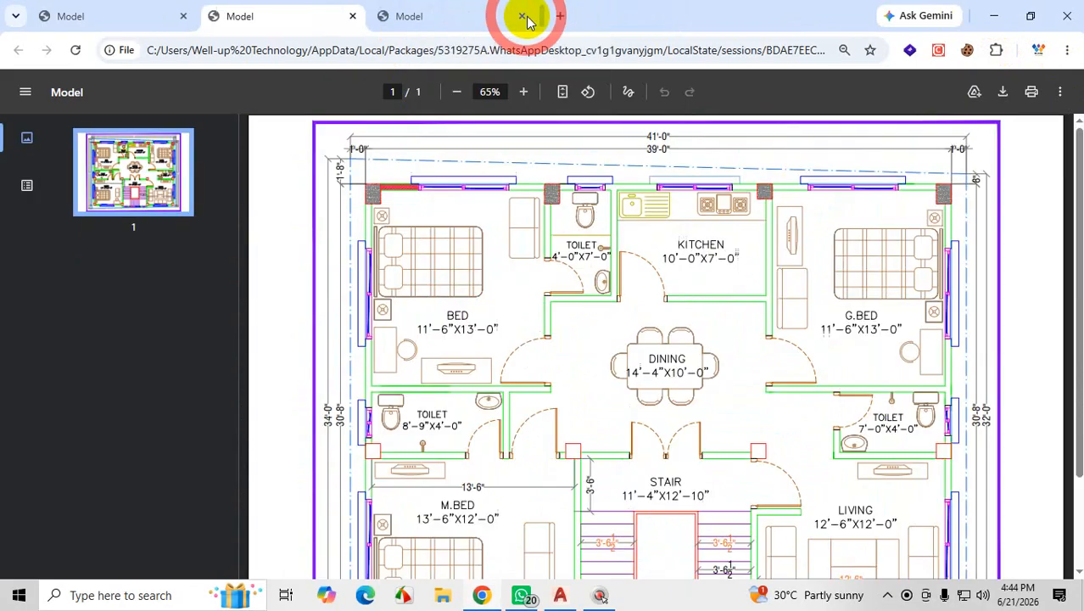
pyautogui.click(526, 17)
pyautogui.click(393, 17)
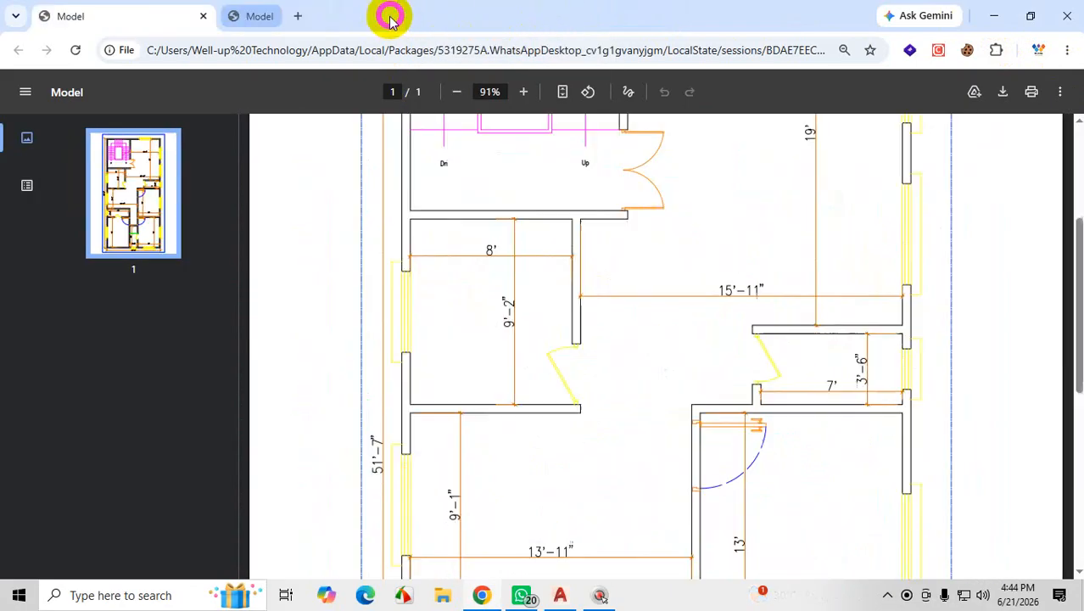
pyautogui.click(204, 17)
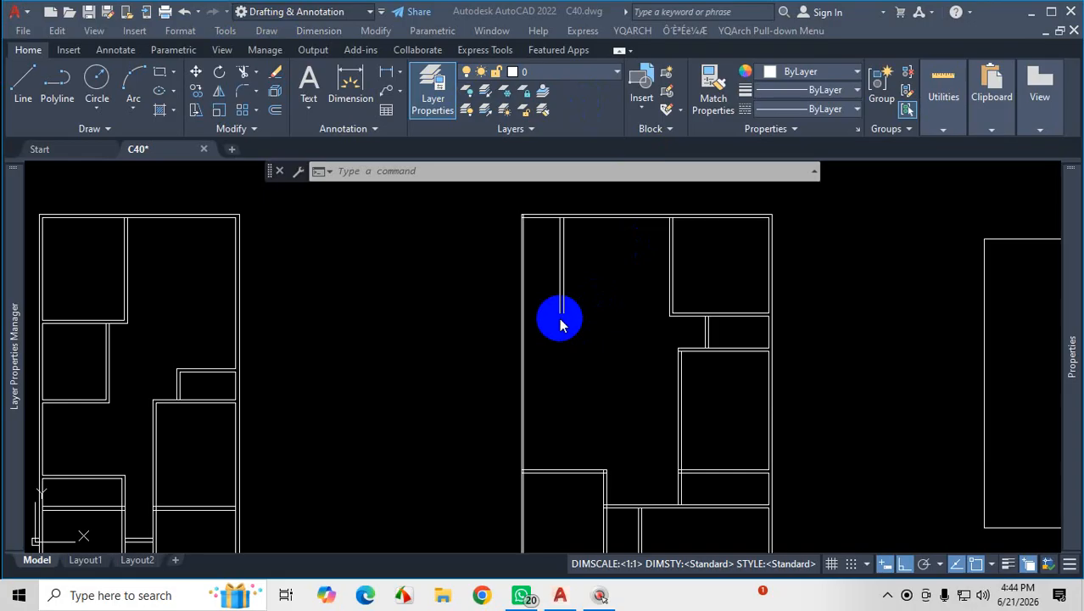
pyautogui.click(818, 309)
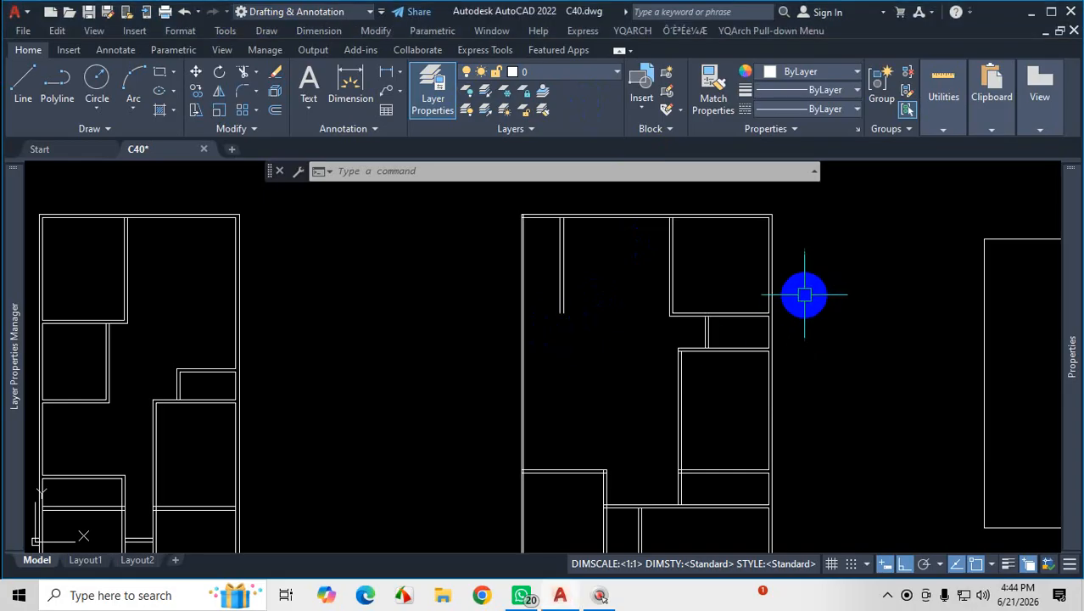
# Start a plot of the model space and choose DWG To PDF.pc3 as the plotter
pyautogui.press('Escape')
pyautogui.scroll(-4, 628, 298)
pyautogui.scroll(-3, 637, 306)
pyautogui.scroll(3, 564, 305)
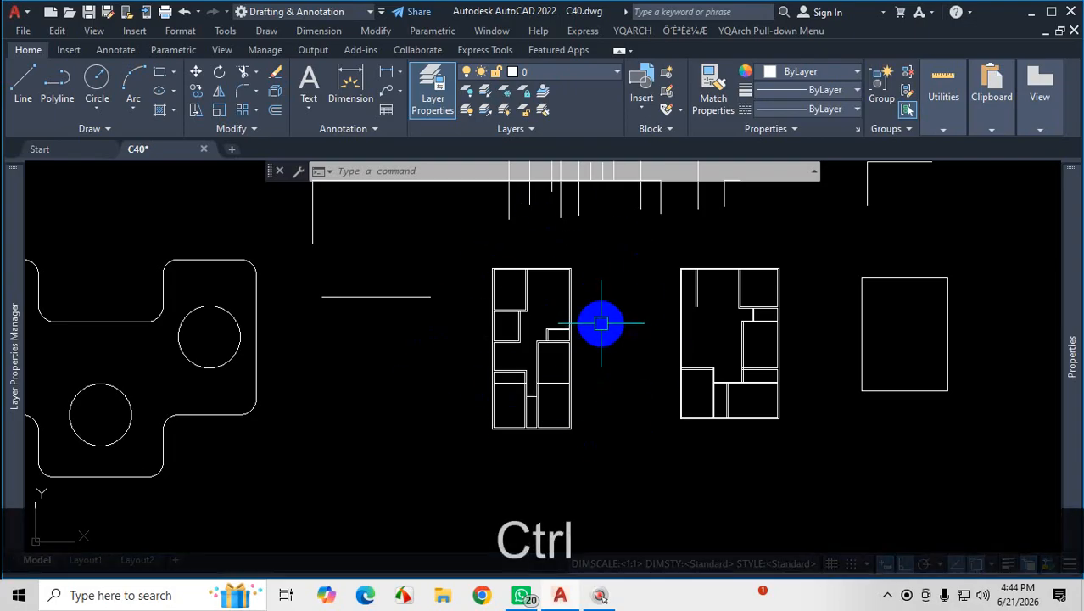
pyautogui.hotkey('ctrl', 'p')
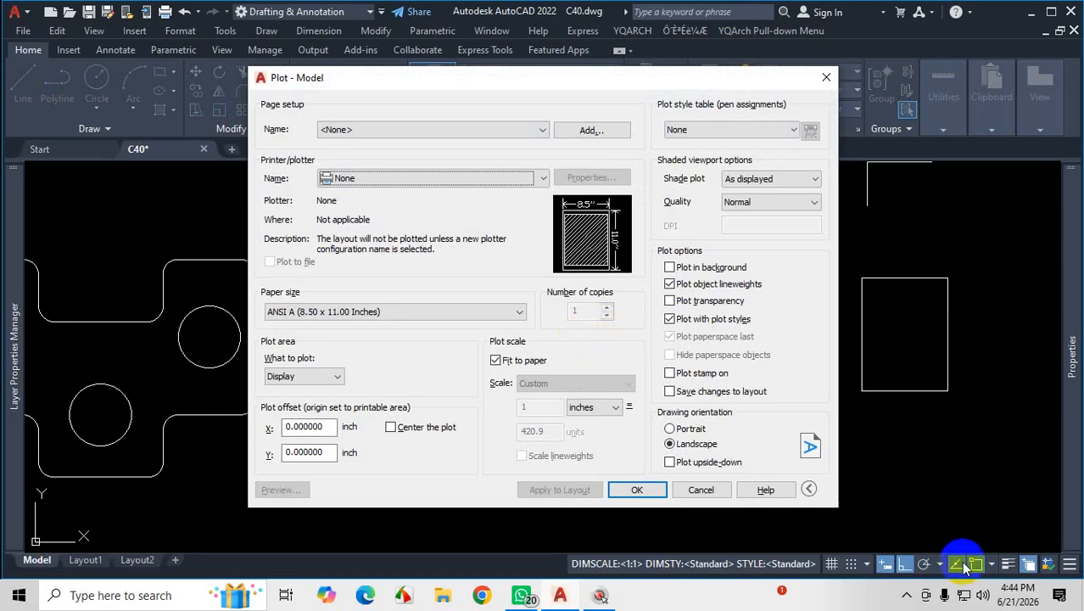
pyautogui.click(907, 594)
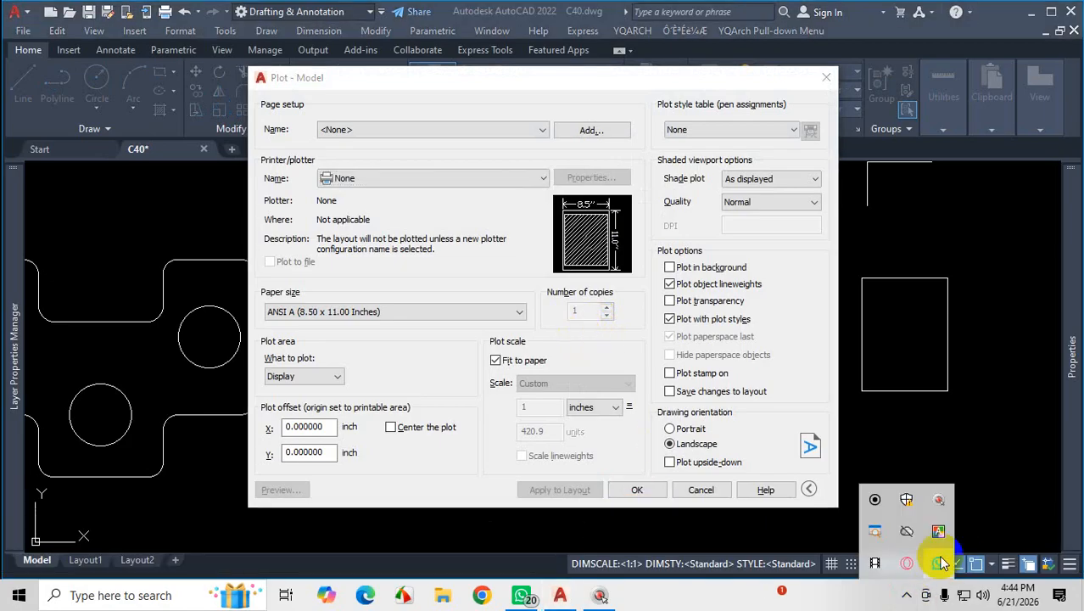
pyautogui.click(875, 563)
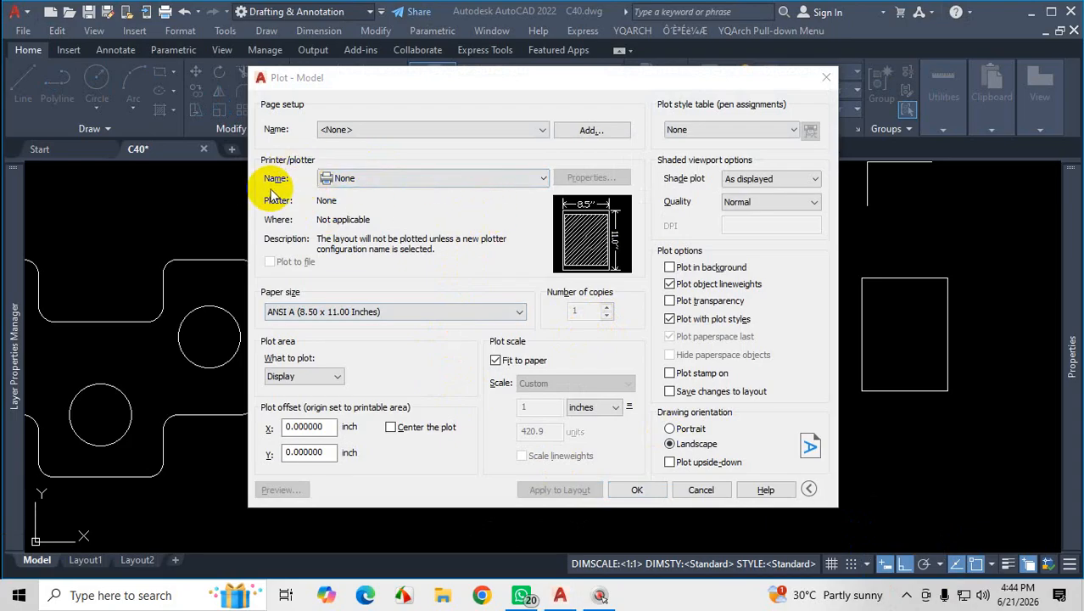
pyautogui.click(451, 180)
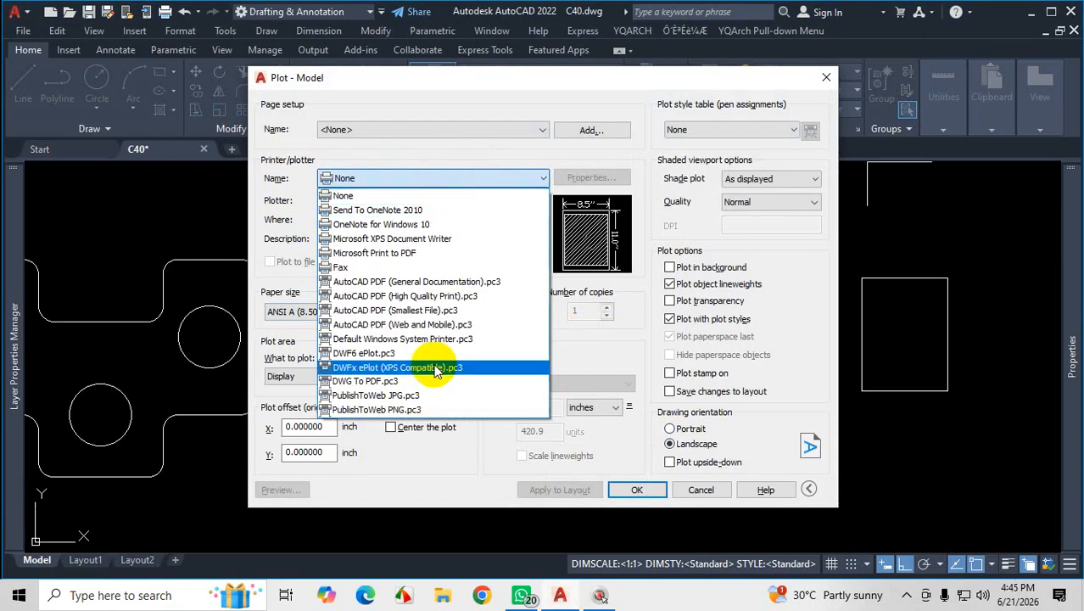
pyautogui.click(374, 383)
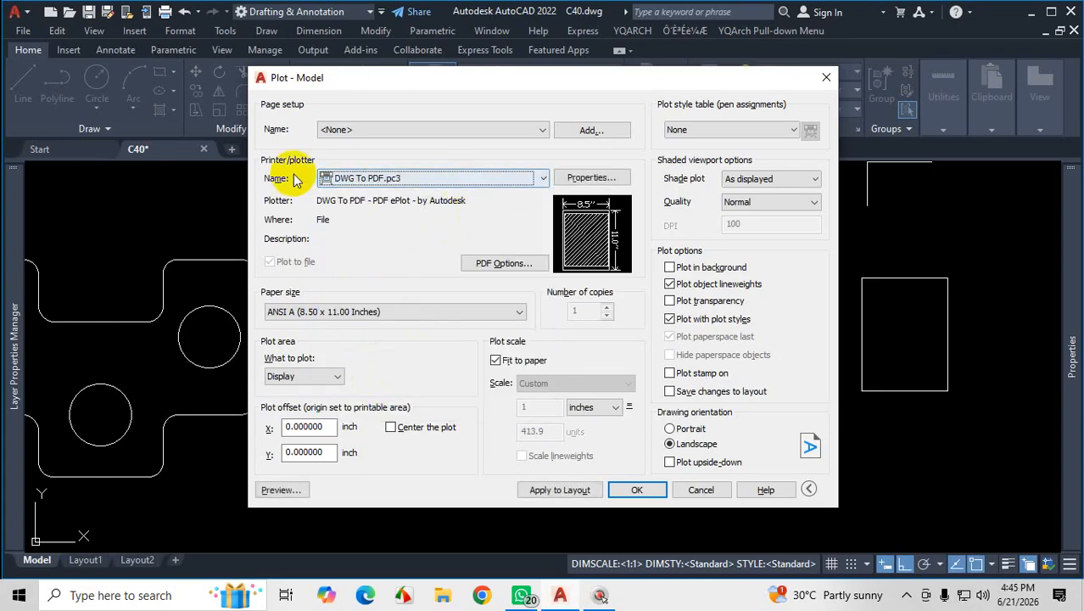
pyautogui.click(436, 178)
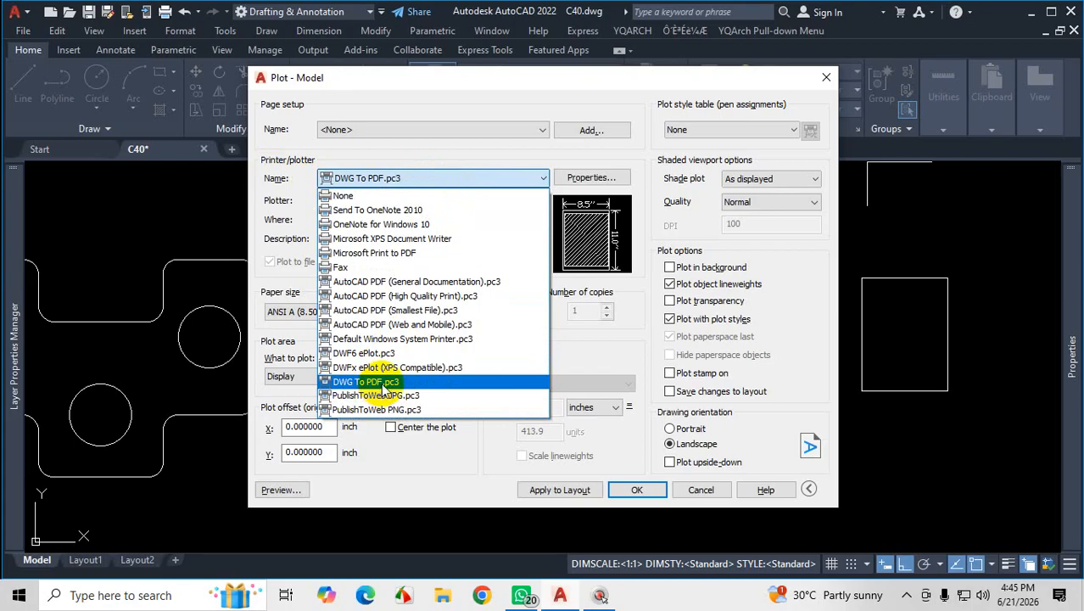
pyautogui.click(382, 383)
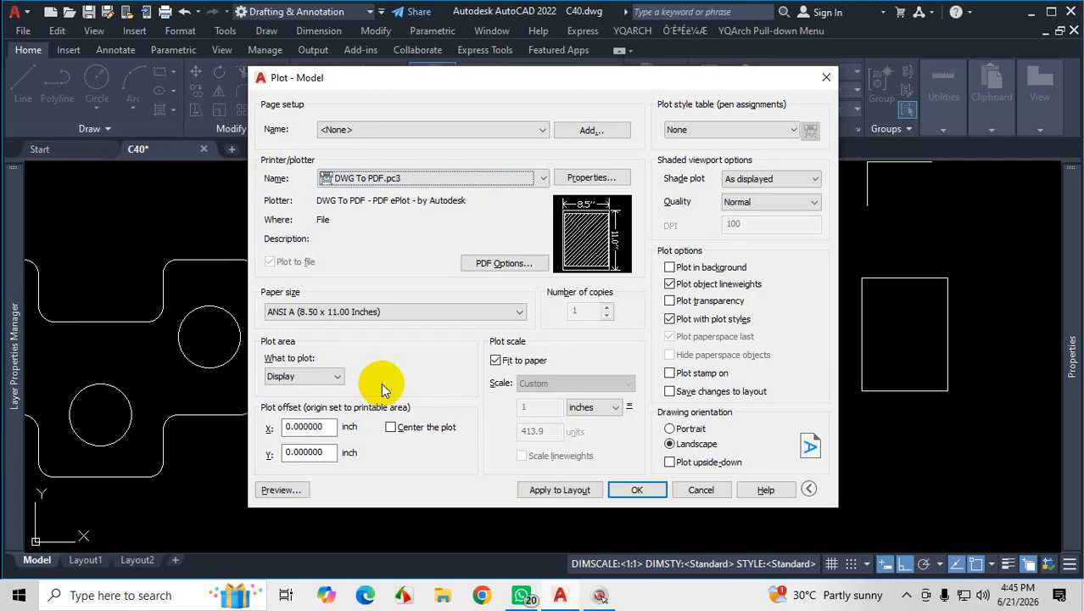
# Mark the chosen DWG To PDF.pc3 plotter in red on the magnified screen, and clear the markup
pyautogui.hotkey('ctrl', '1')
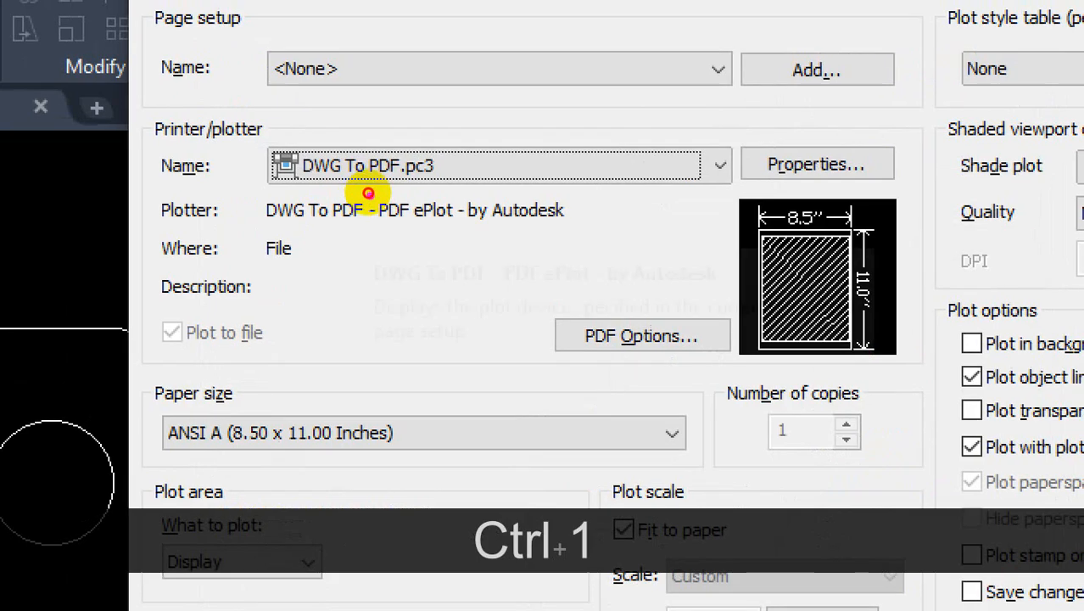
pyautogui.moveTo(369, 193)
pyautogui.mouseDown()
pyautogui.moveTo(305, 189)
pyautogui.moveTo(389, 169)
pyautogui.moveTo(349, 134)
pyautogui.moveTo(230, 101)
pyautogui.mouseUp()
pyautogui.press('Escape')
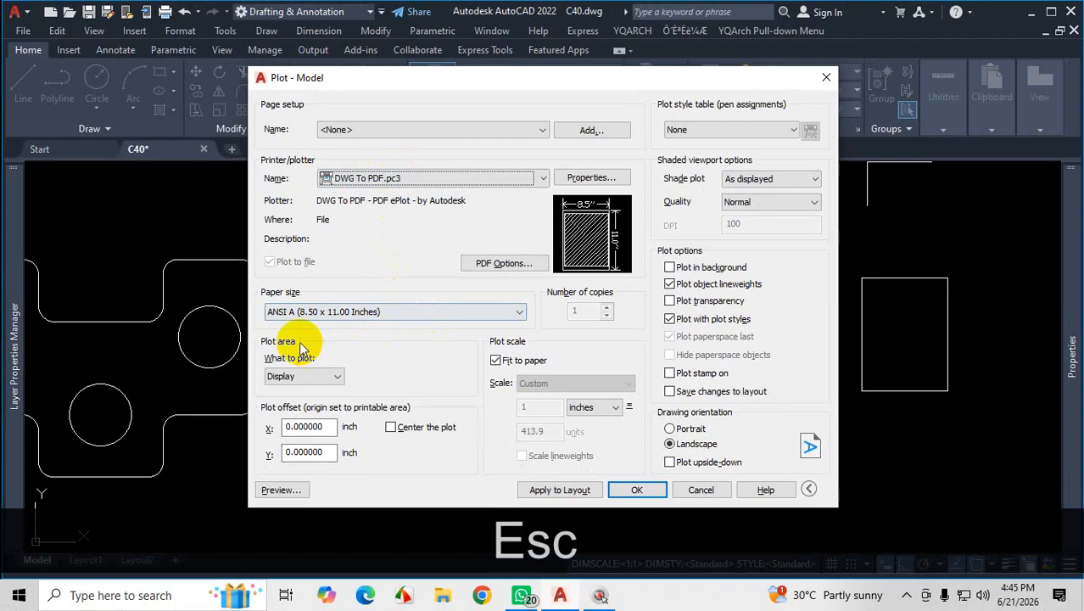
# Browse the paper sizes to ISO A3, mark its dimensions and sketch the landscape and portrait sheets in red, and clear the markup
pyautogui.moveTo(606, 203)
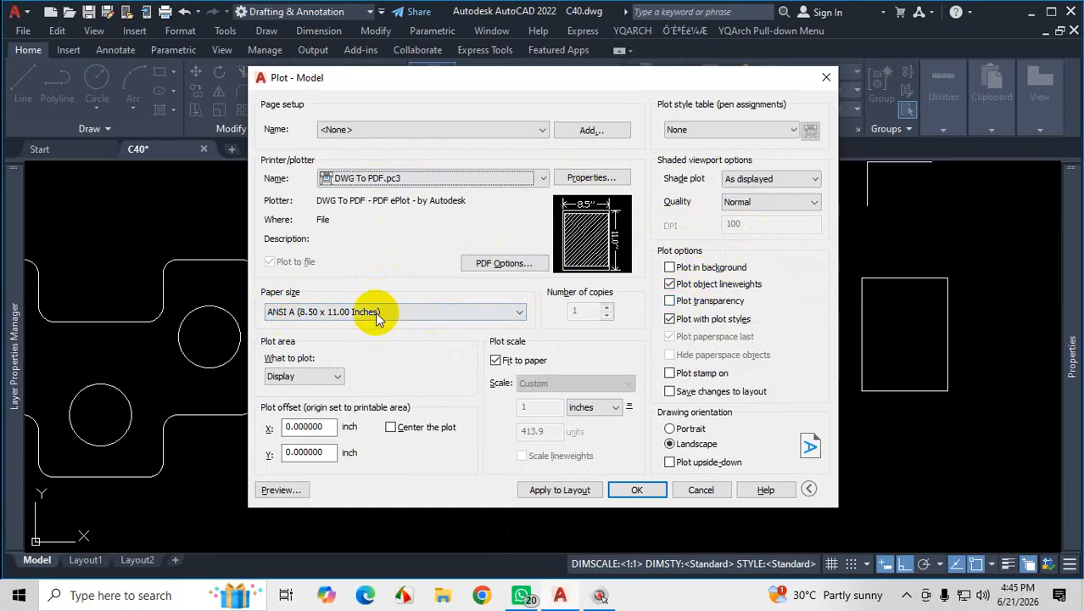
pyautogui.click(471, 312)
pyautogui.scroll(5, 339, 271)
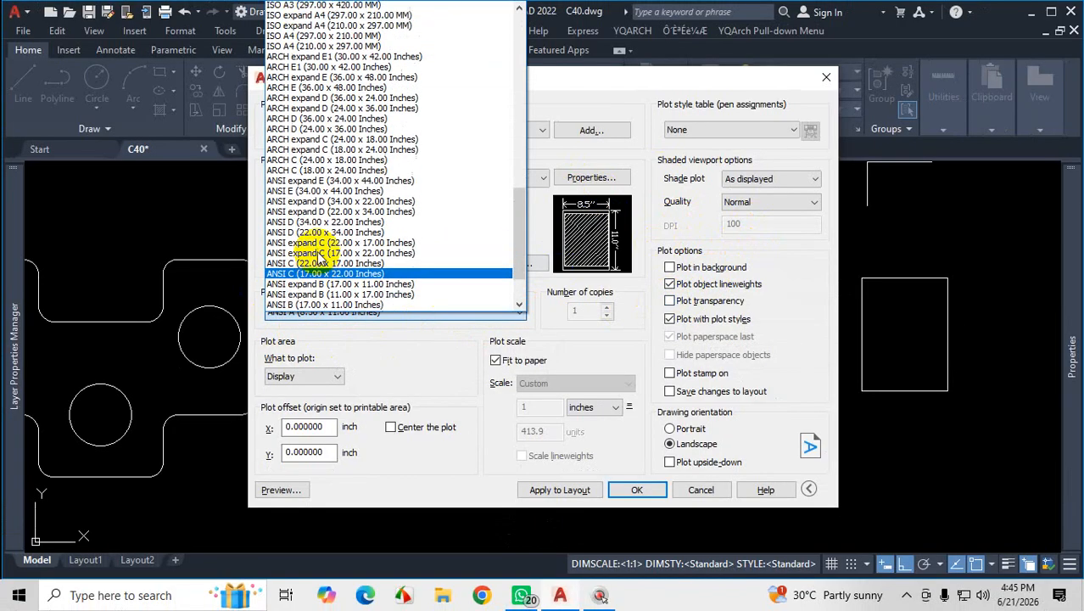
pyautogui.scroll(2, 343, 270)
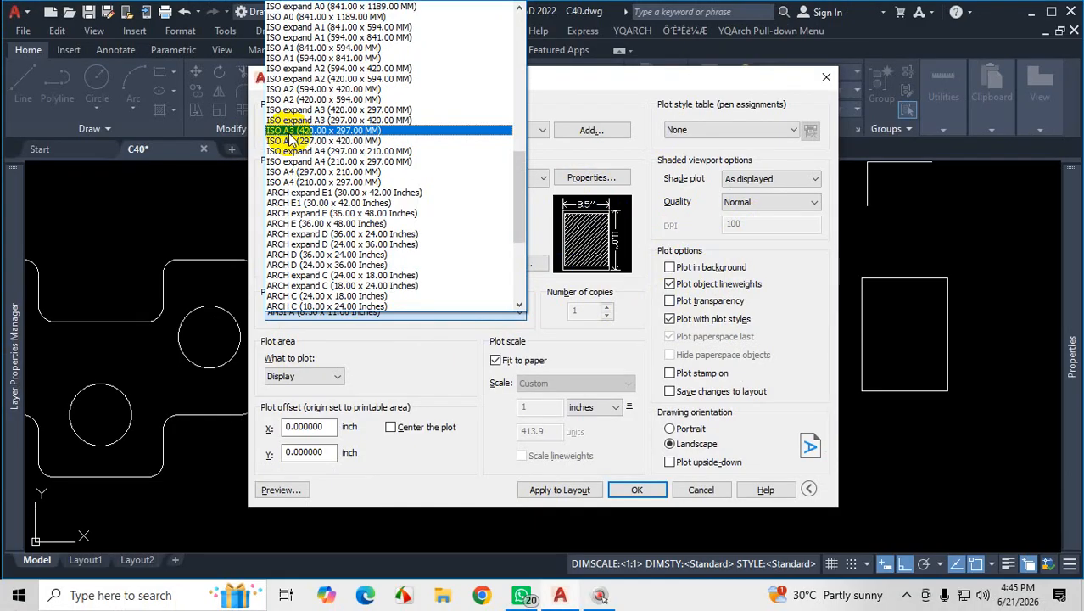
pyautogui.scroll(5, 290, 137)
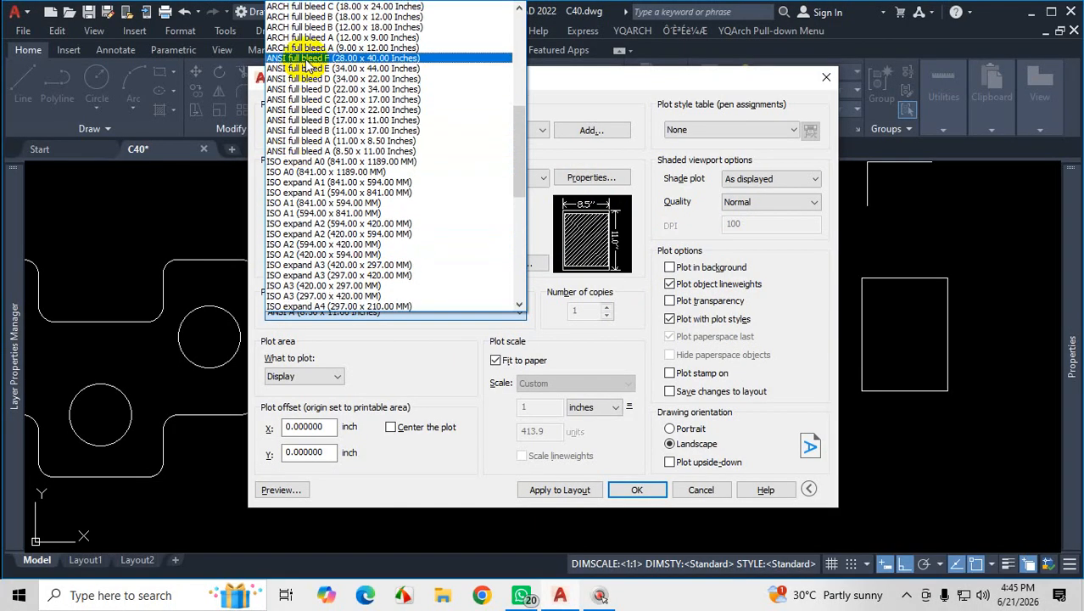
pyautogui.scroll(-3, 305, 180)
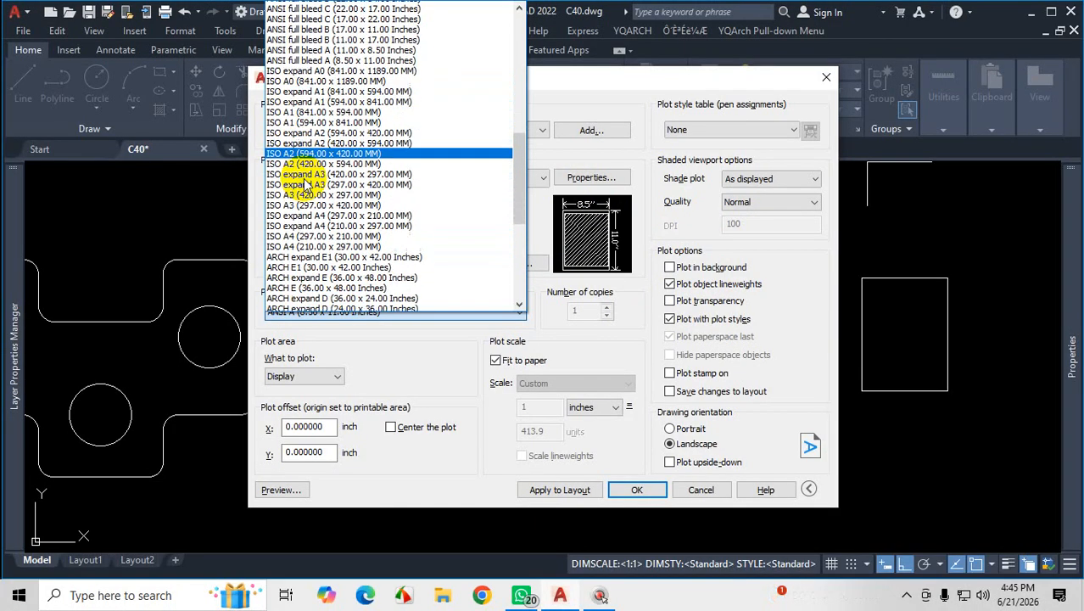
pyautogui.scroll(-1, 305, 183)
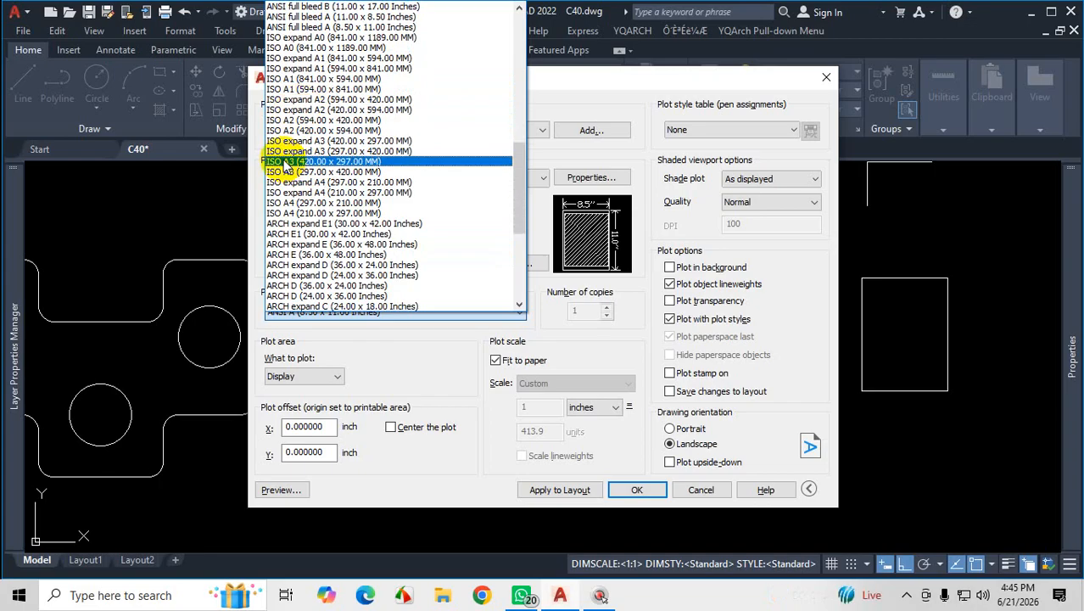
pyautogui.hotkey('ctrl', '1')
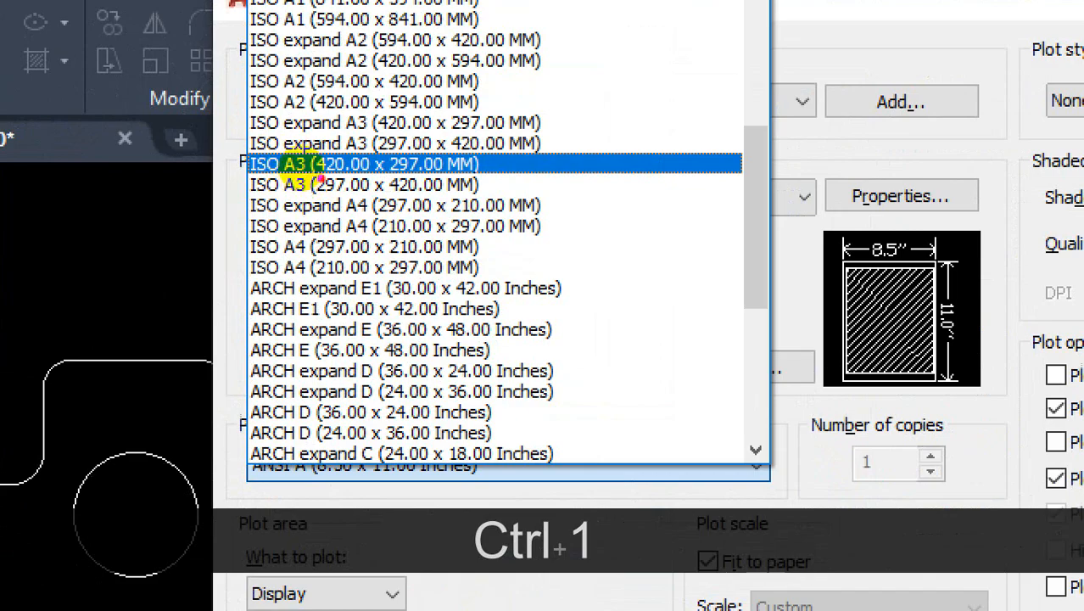
pyautogui.moveTo(343, 164)
pyautogui.mouseDown()
pyautogui.moveTo(286, 177)
pyautogui.moveTo(318, 180)
pyautogui.mouseUp()
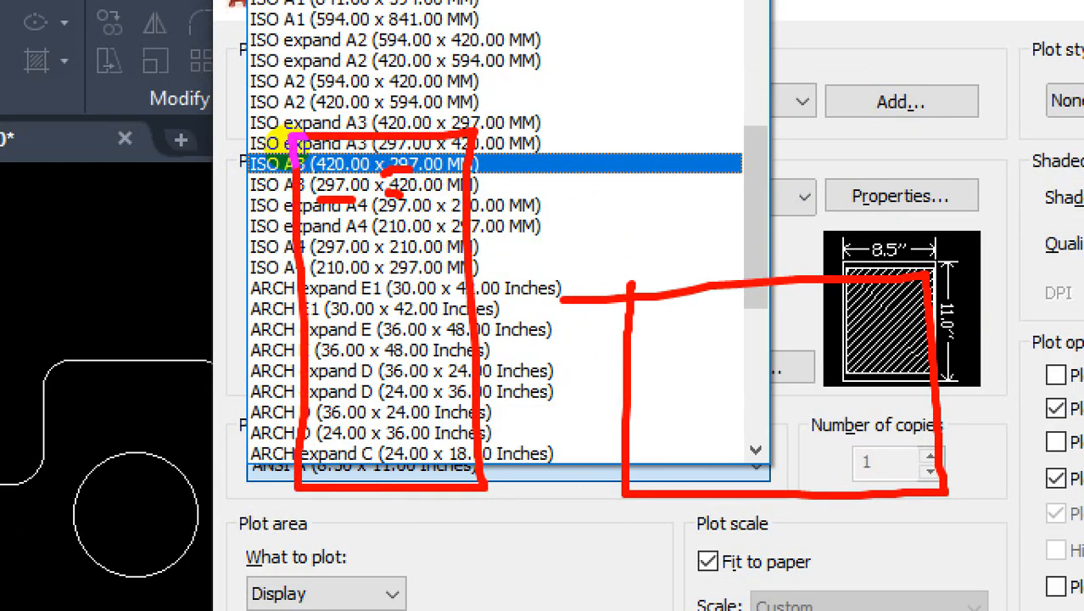
pyautogui.press('Escape')
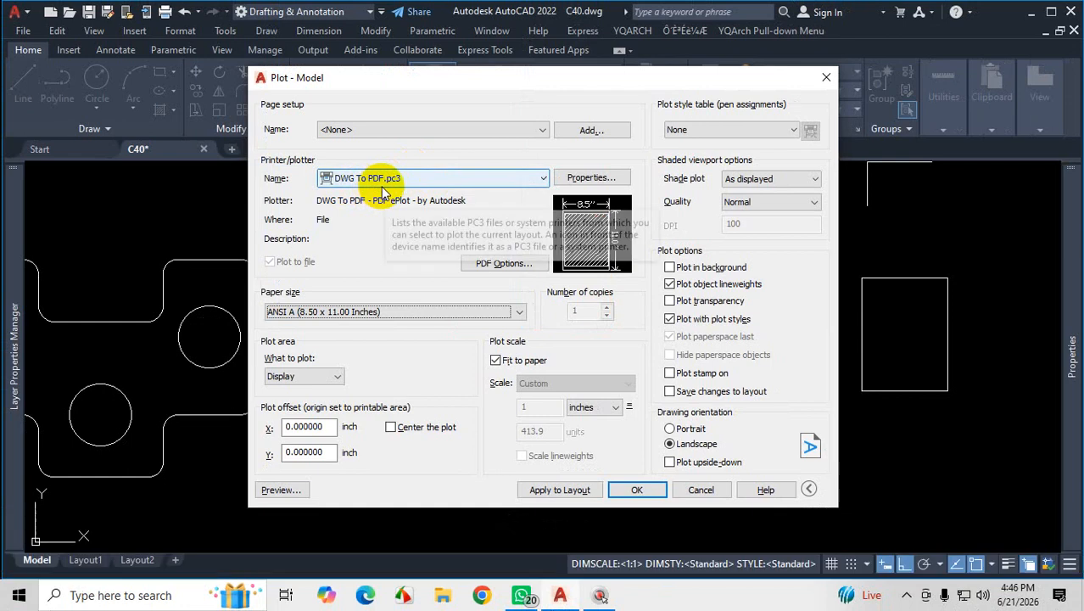
# Set the plot's paper size to ISO A3 (420.00 x 297.00 MM)
pyautogui.click(427, 317)
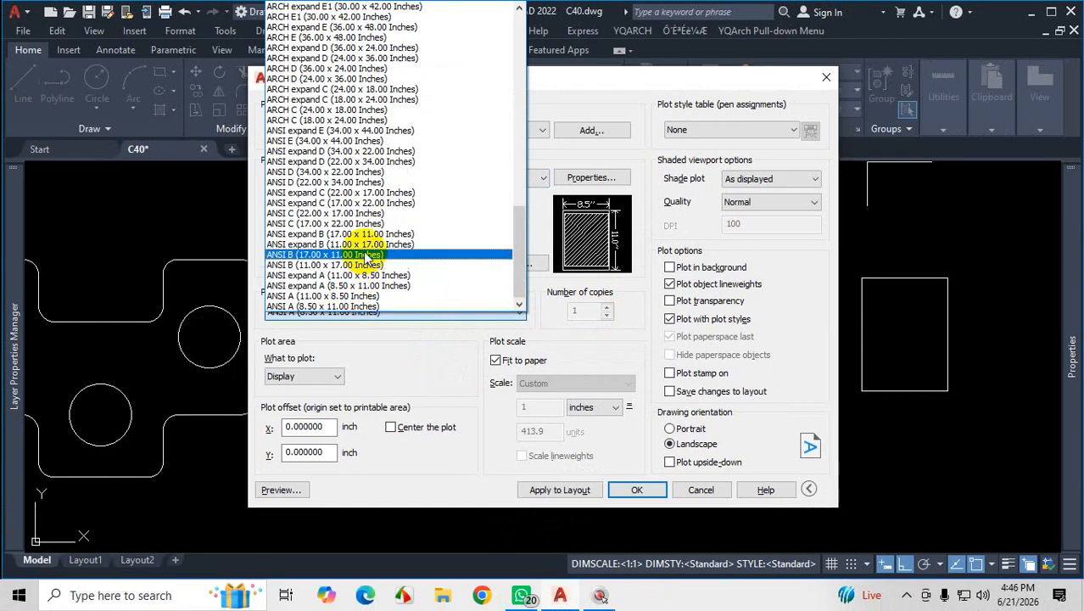
pyautogui.scroll(4, 371, 260)
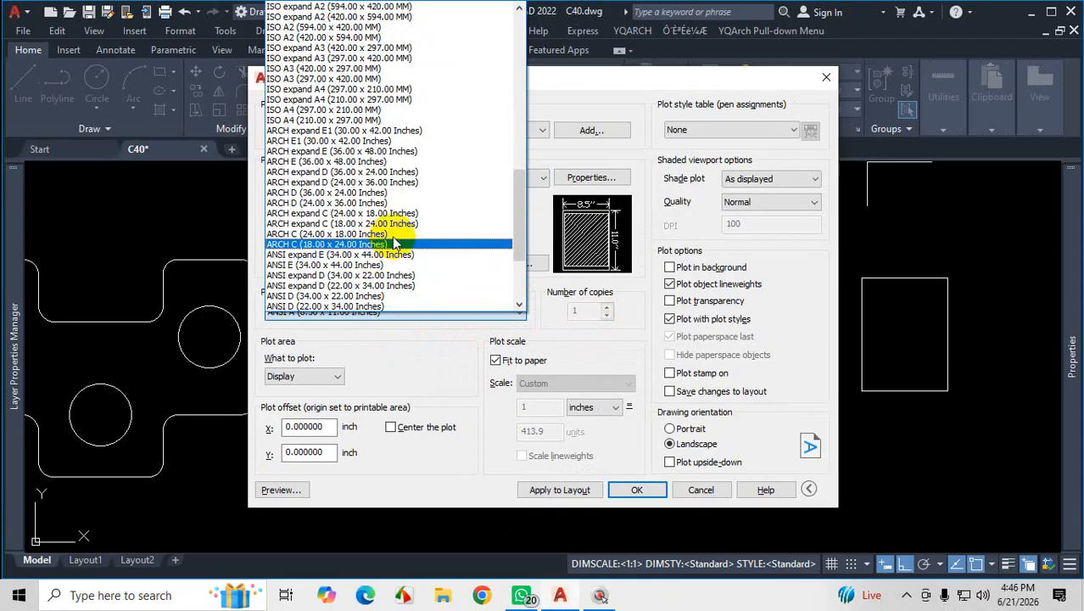
pyautogui.scroll(5, 371, 255)
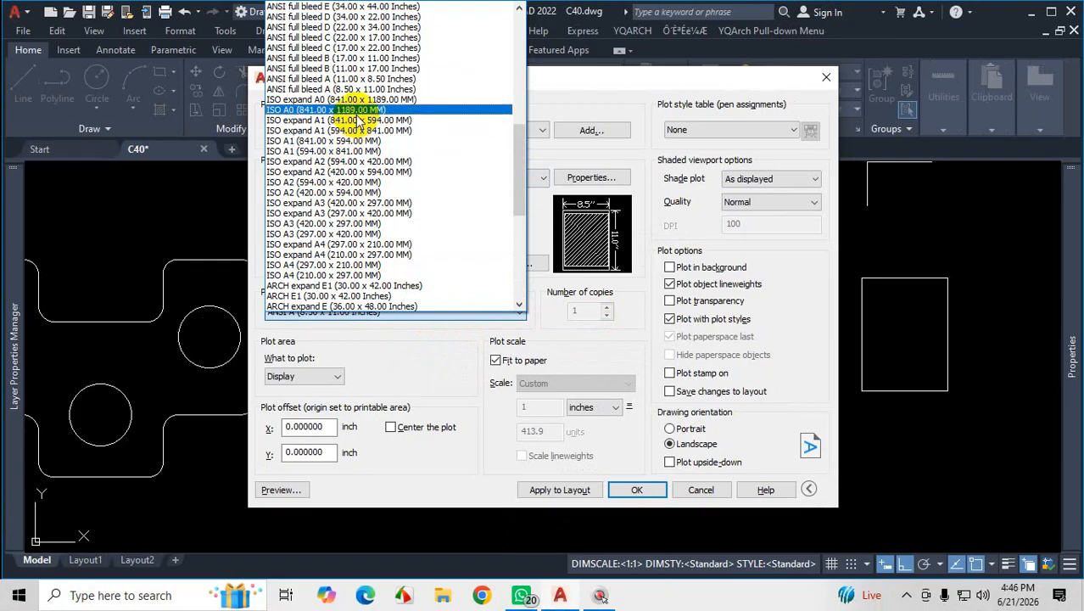
pyautogui.click(322, 225)
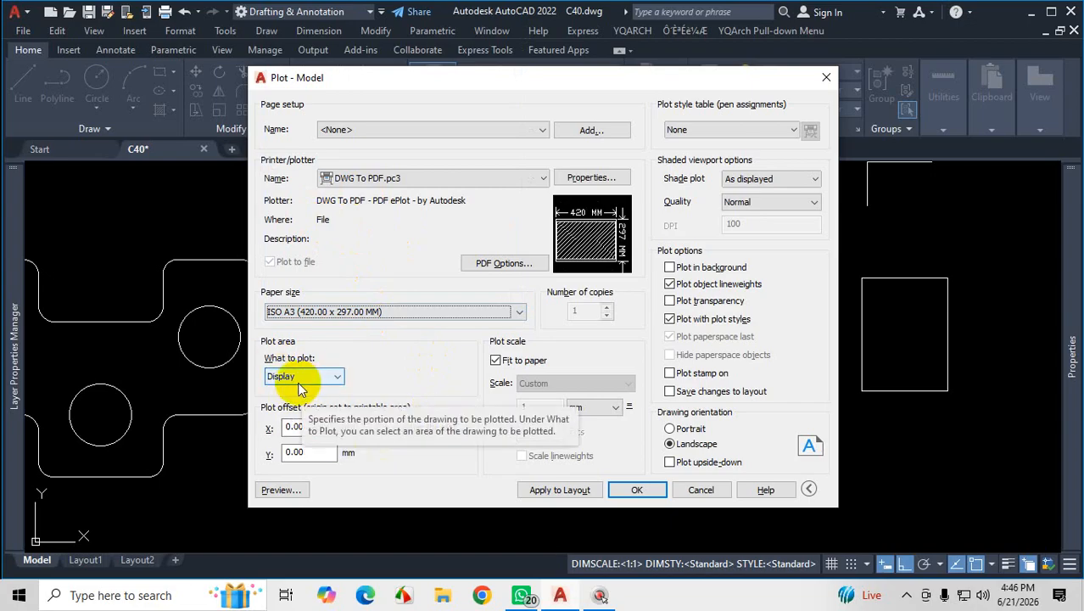
# Set the plot area to Window and enclose the whole left floor plan with a small margin around its outer walls
pyautogui.click(337, 377)
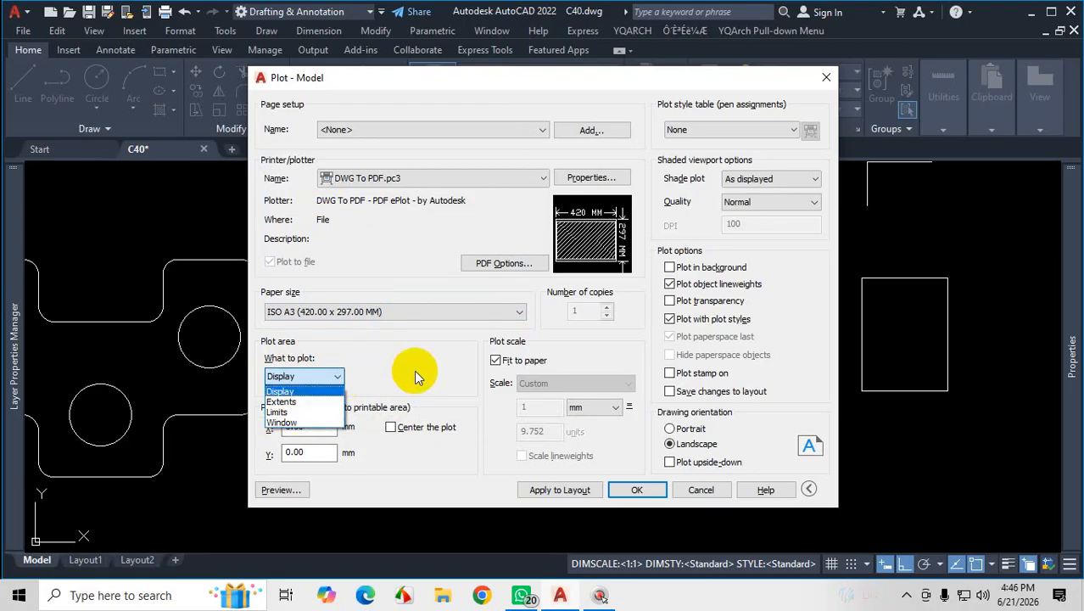
pyautogui.click(287, 423)
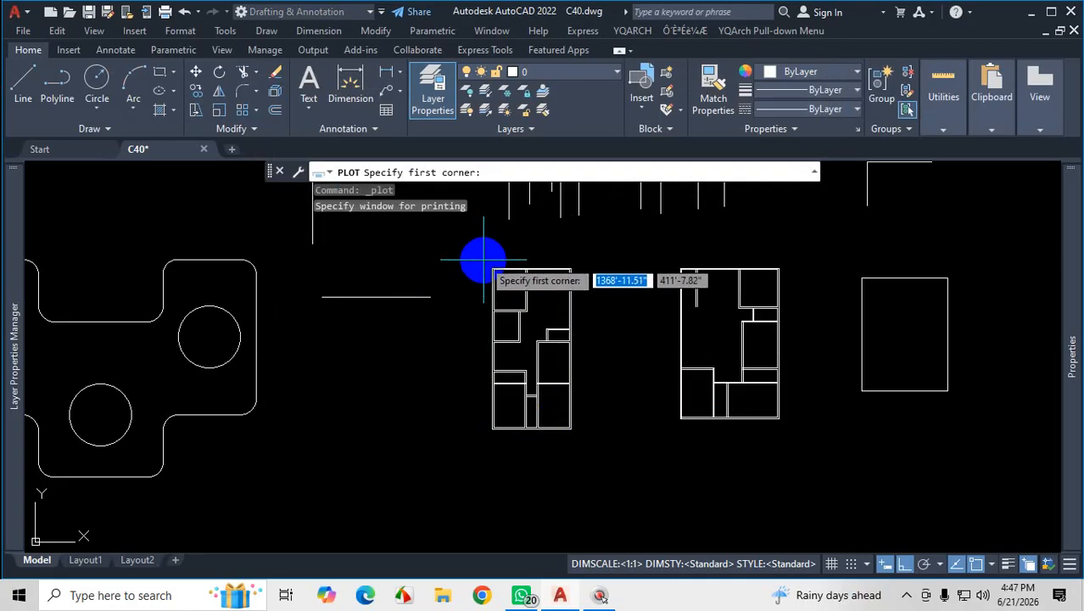
pyautogui.scroll(4, 483, 259)
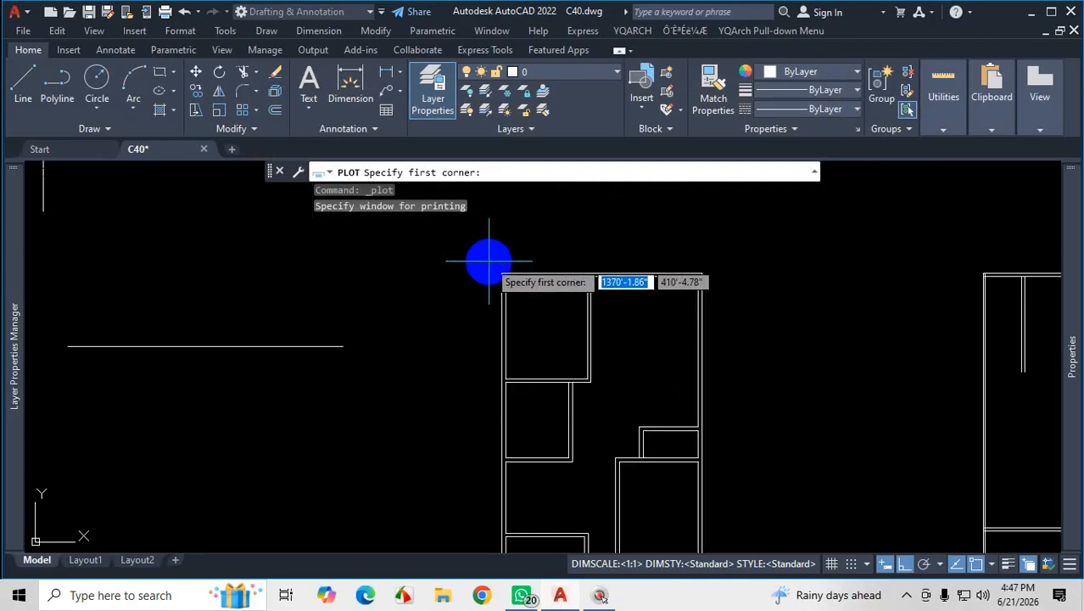
pyautogui.click(489, 262)
pyautogui.scroll(-3, 704, 399)
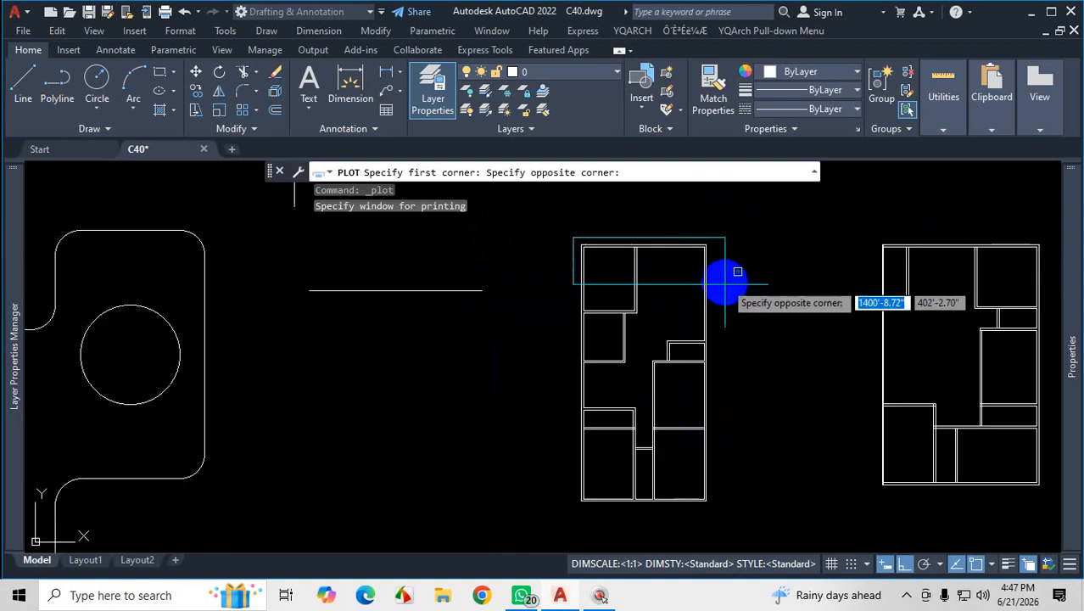
pyautogui.scroll(4, 711, 509)
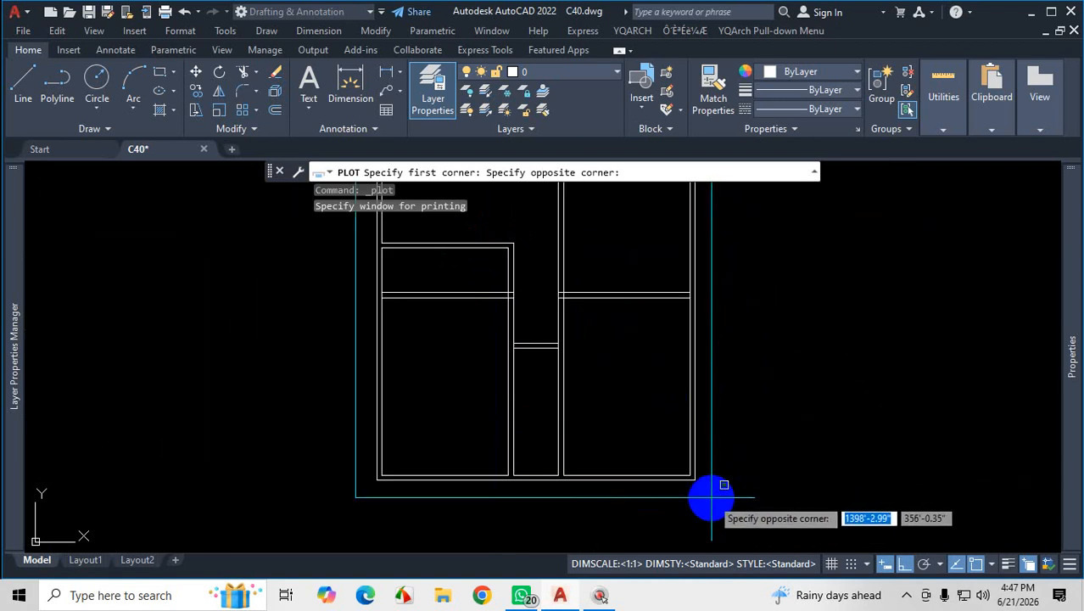
pyautogui.scroll(-2, 725, 501)
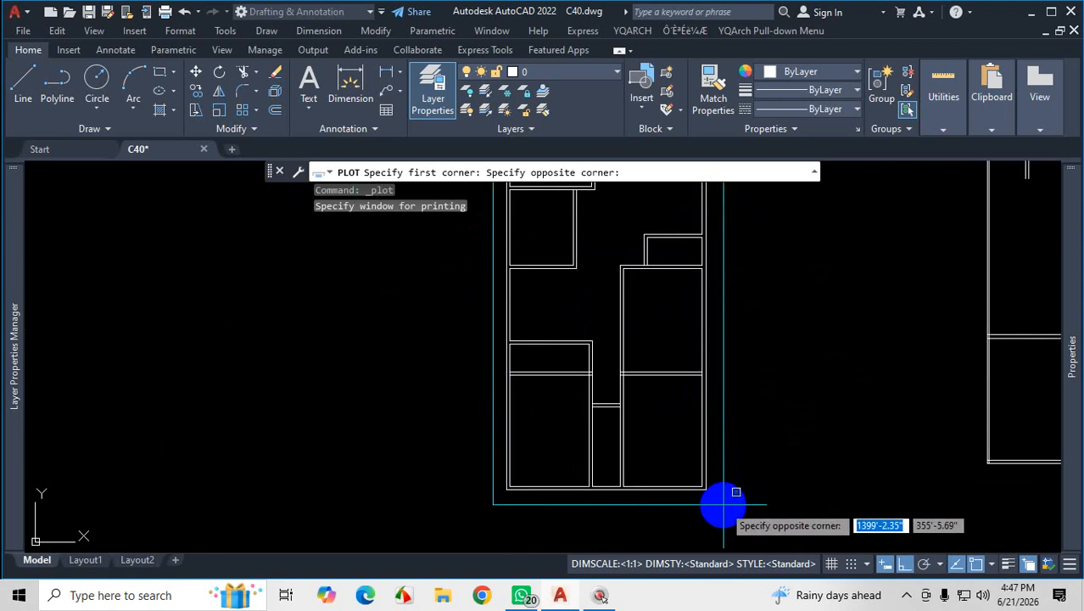
pyautogui.scroll(2, 721, 504)
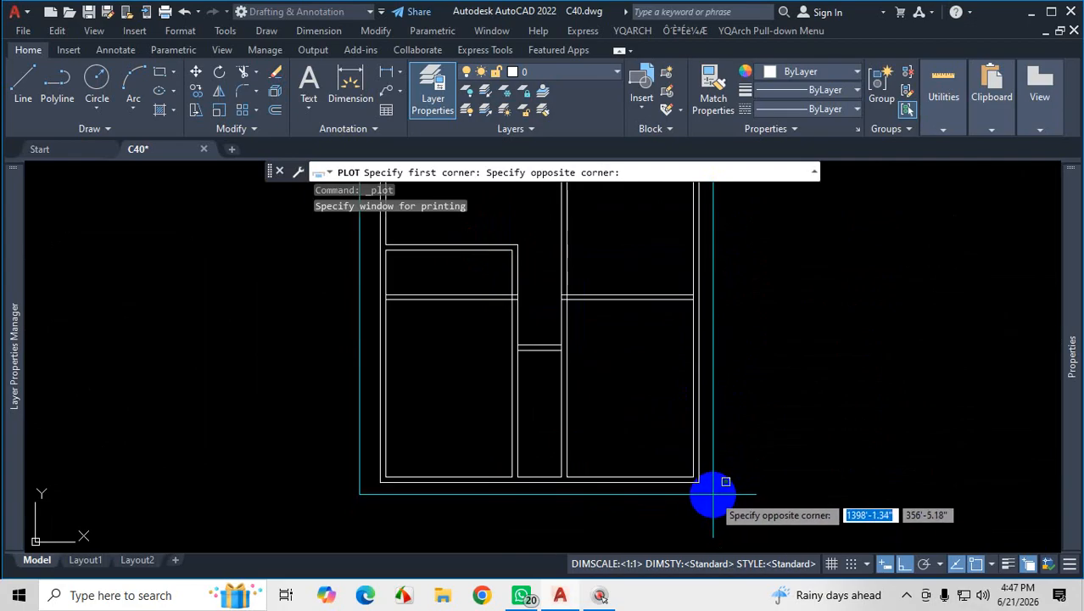
pyautogui.click(710, 491)
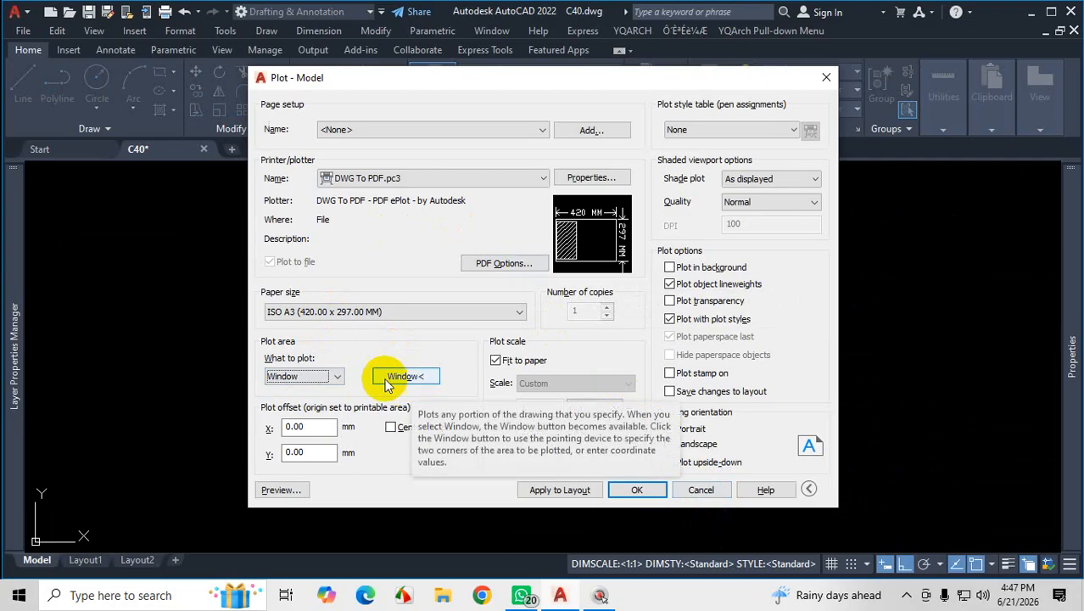
# Redefine the plot window tightly on the outer wall corners of the middle floor plan
pyautogui.click(337, 376)
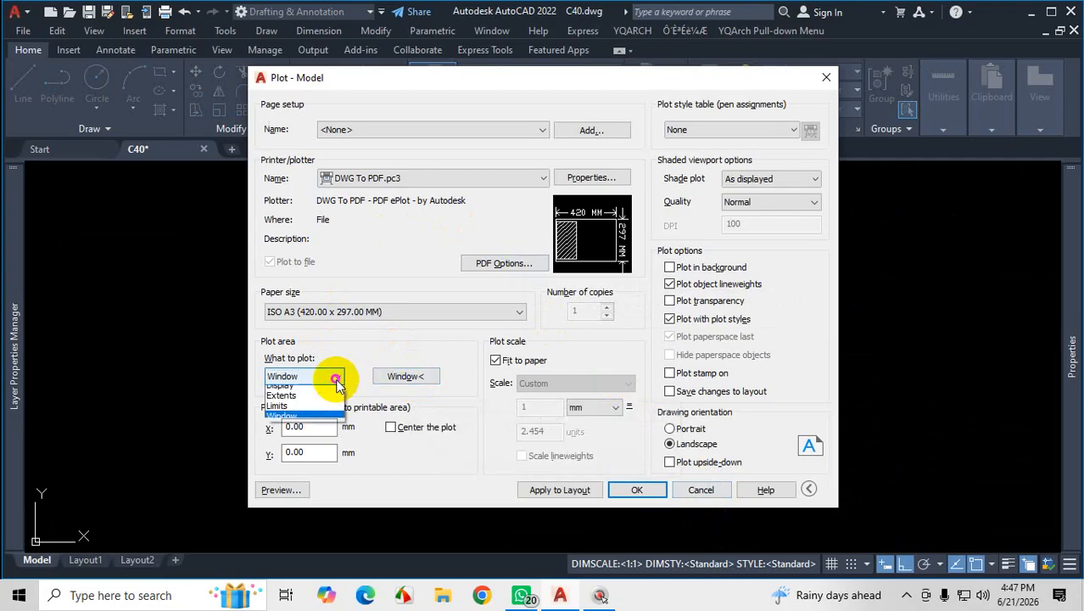
pyautogui.click(409, 379)
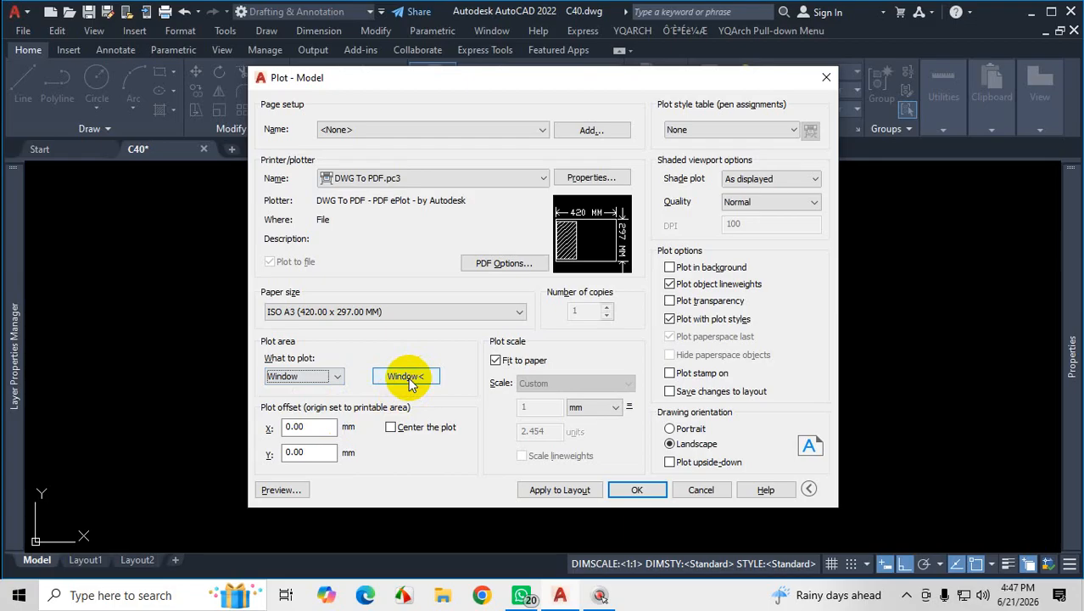
pyautogui.click(408, 379)
pyautogui.scroll(-4, 491, 356)
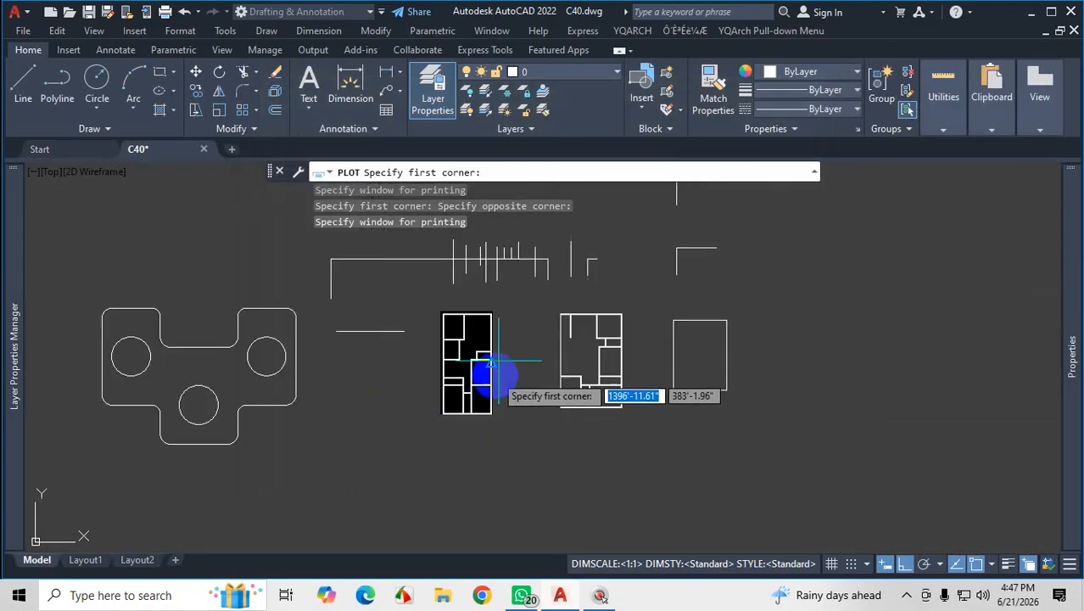
pyautogui.scroll(4, 479, 331)
pyautogui.scroll(-4, 443, 339)
pyautogui.scroll(2, 446, 343)
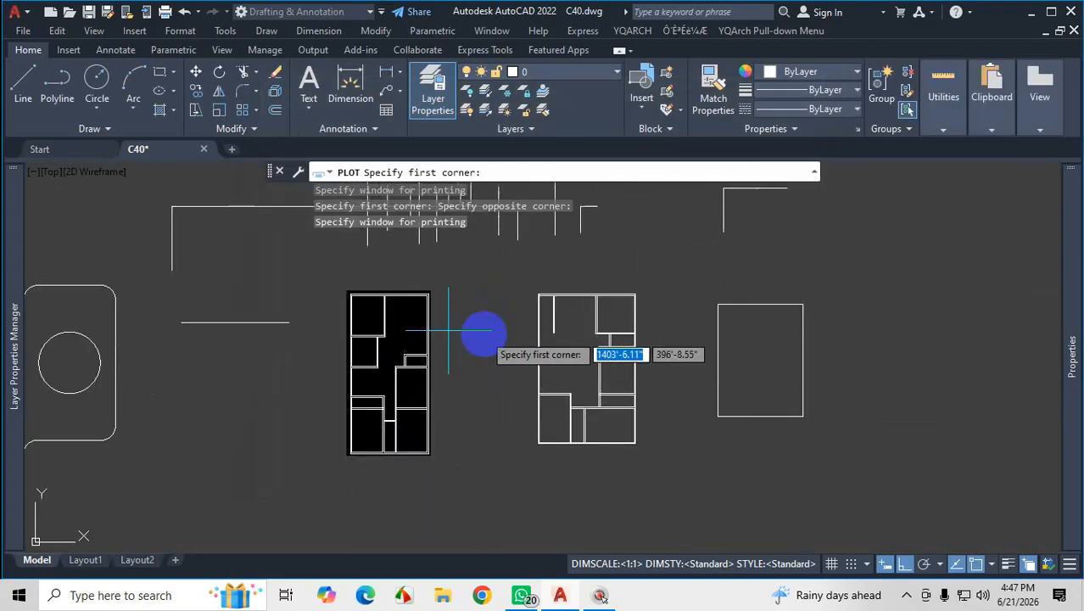
pyautogui.scroll(4, 529, 289)
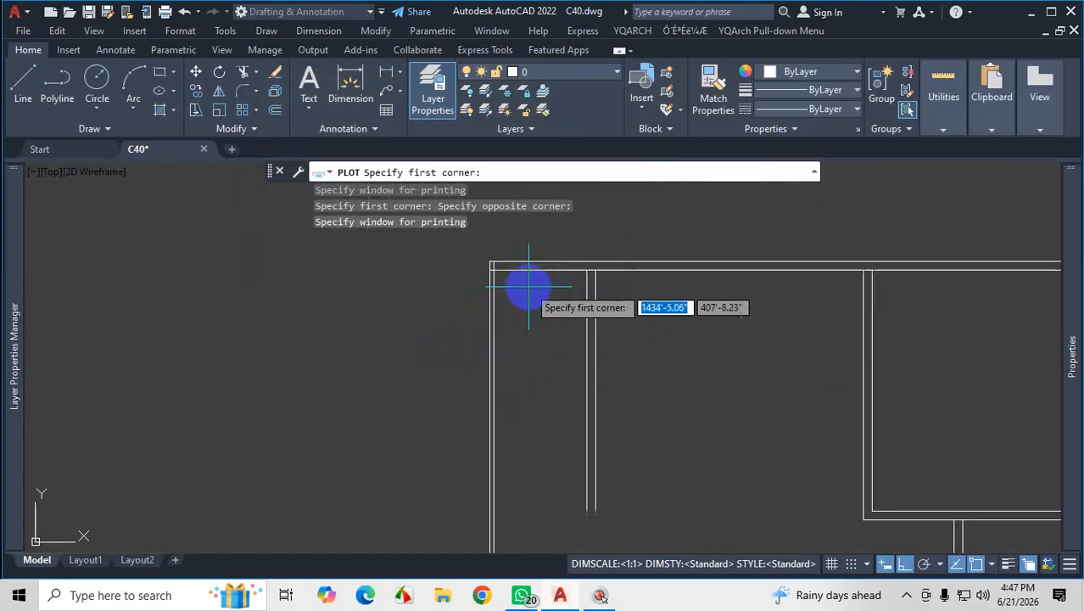
pyautogui.click(492, 263)
pyautogui.scroll(-4, 547, 263)
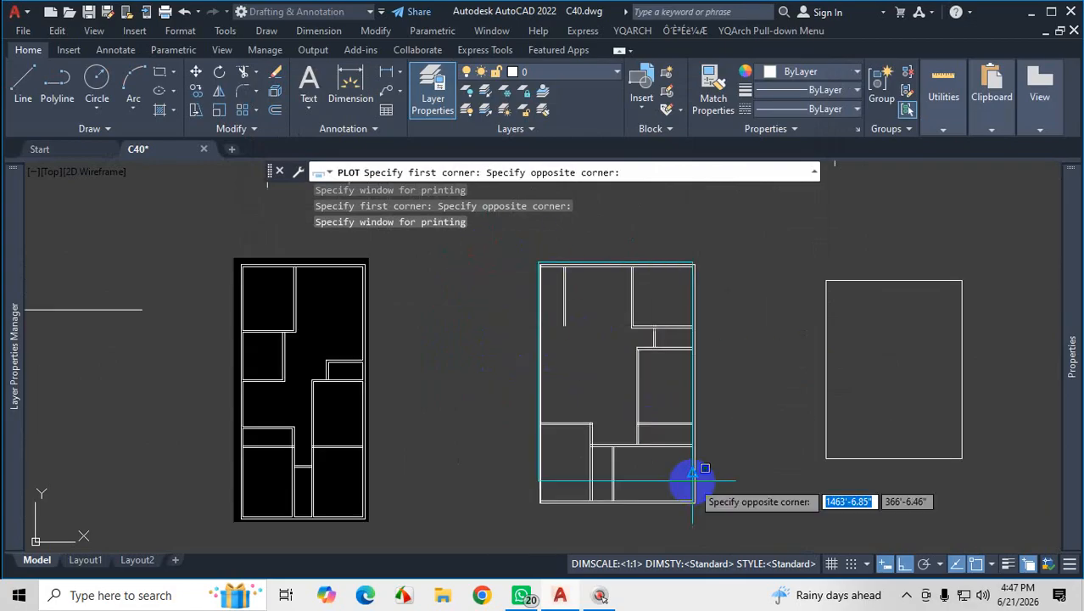
pyautogui.scroll(3, 693, 479)
pyautogui.click(678, 468)
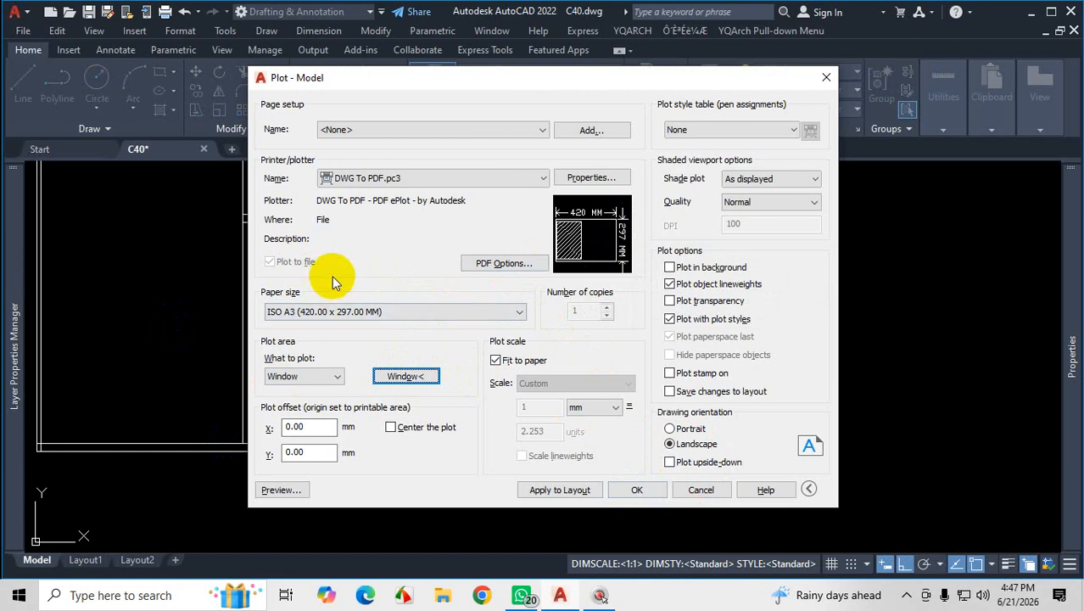
# Try to redraw the middle floor plan's plot window from a first corner just outside its upper-left walls
pyautogui.click(408, 376)
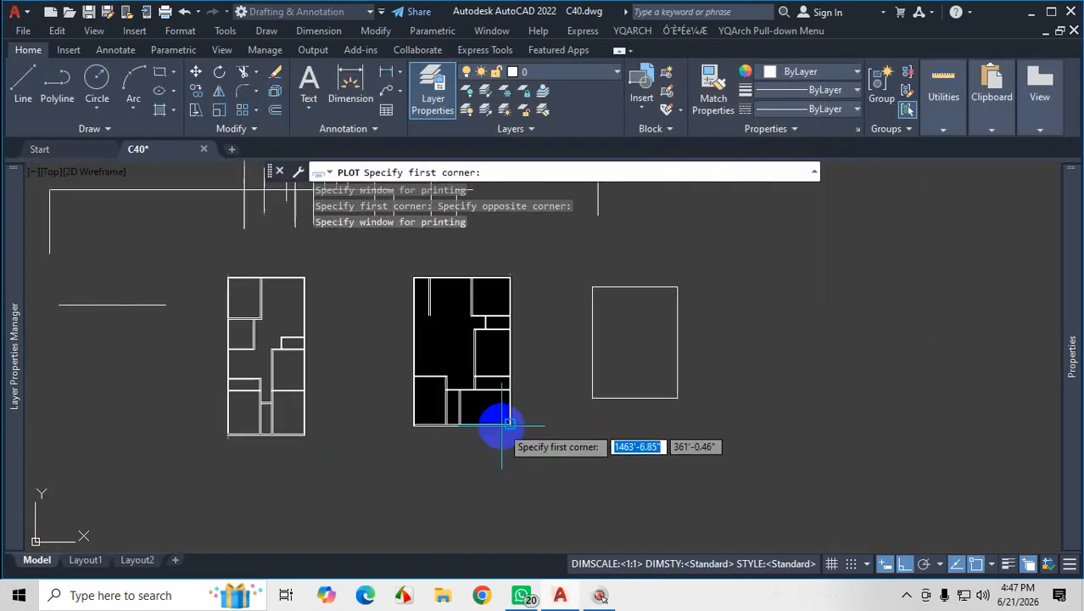
pyautogui.scroll(3, 439, 292)
pyautogui.scroll(3, 407, 301)
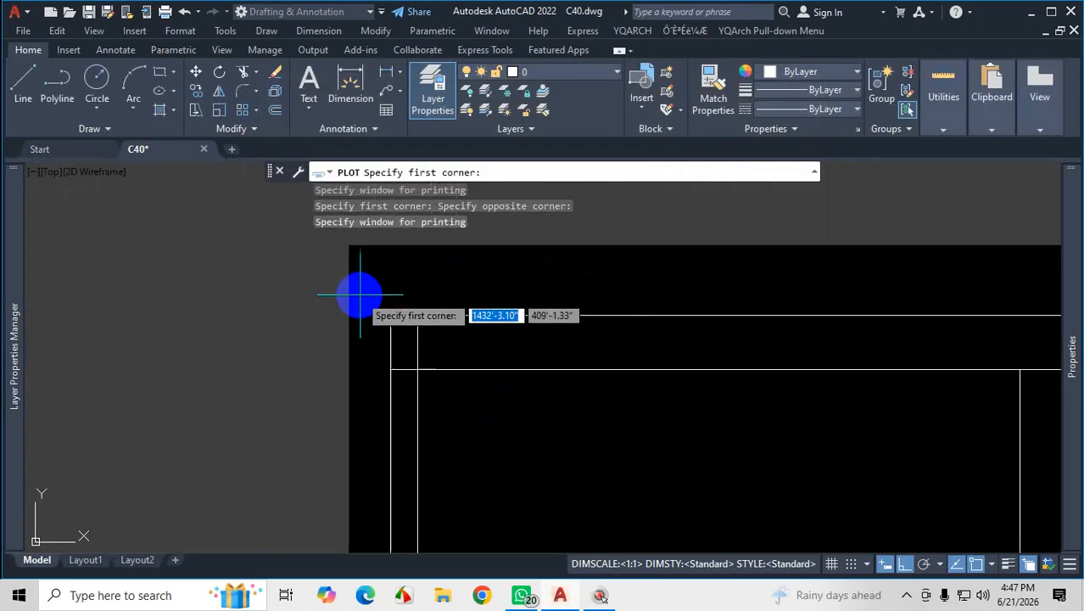
pyautogui.click(364, 291)
pyautogui.scroll(-5, 396, 360)
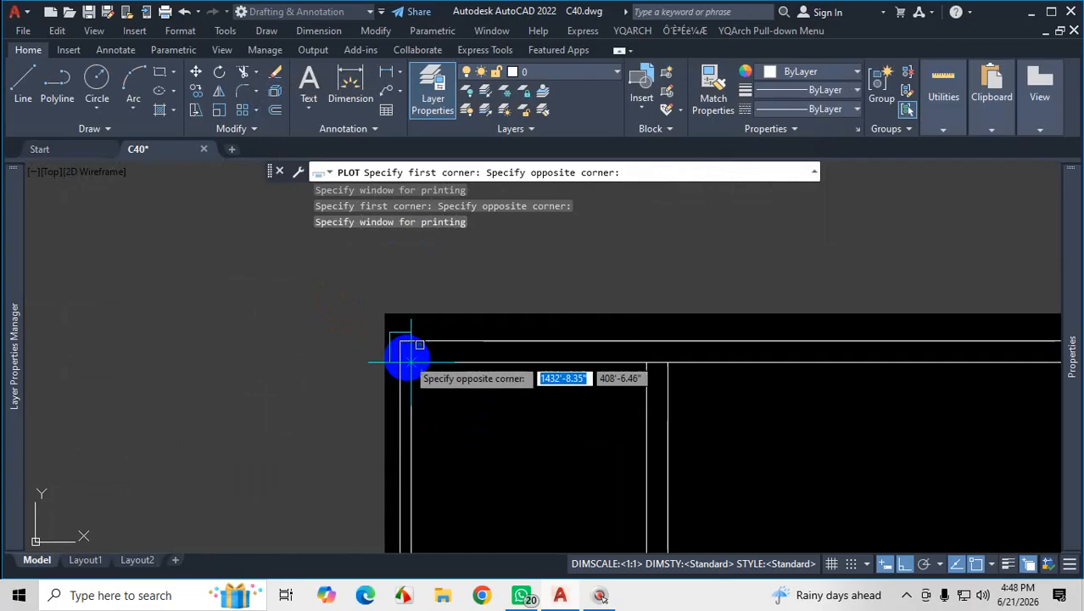
pyautogui.click(395, 338)
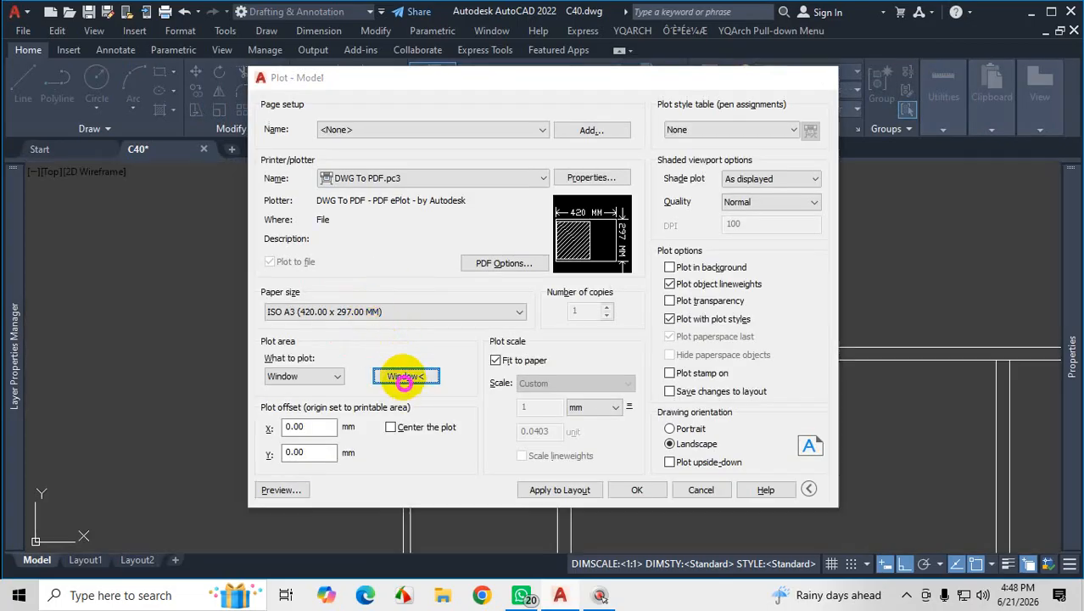
# Redefine the plot window loosely around the middle floor plan with a wide margin on all sides
pyautogui.click(403, 374)
pyautogui.scroll(-3, 373, 361)
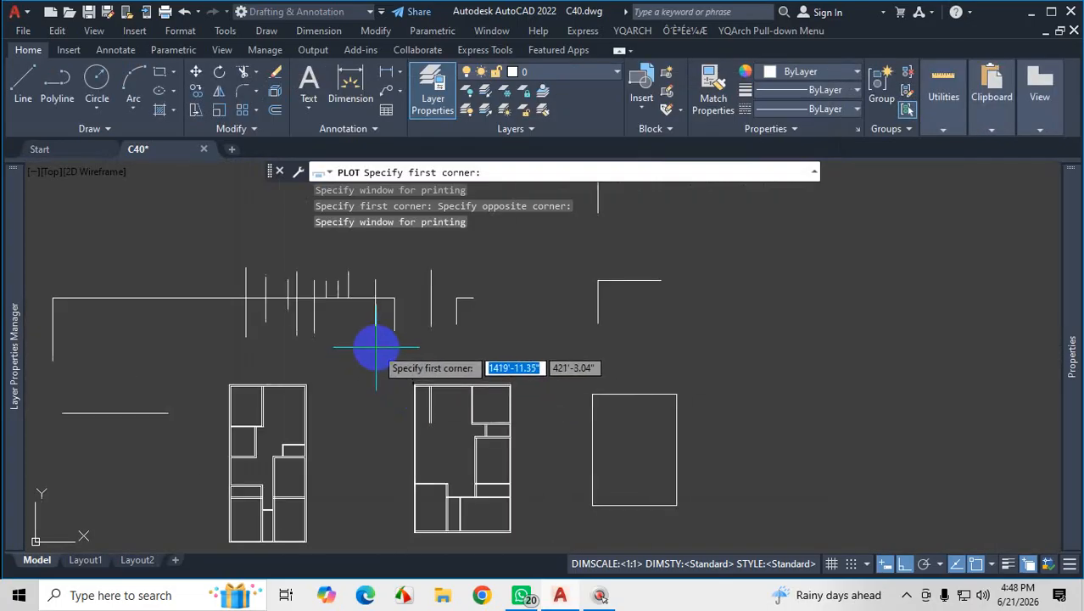
pyautogui.click(376, 347)
pyautogui.moveTo(540, 467); pyautogui.dragTo(539, 399, button='middle')
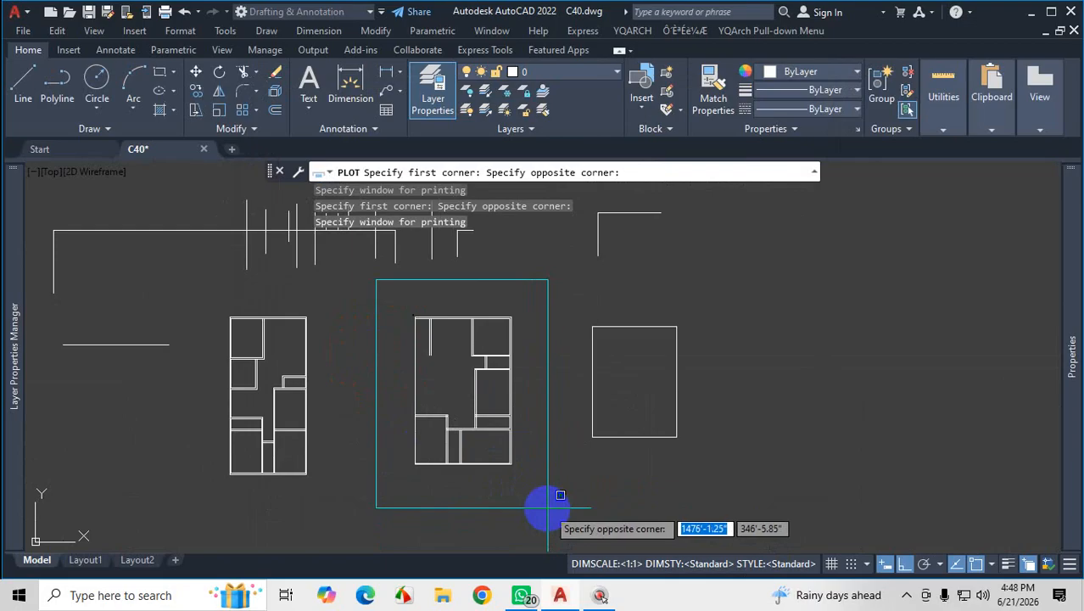
pyautogui.hotkey('ctrl', '1')
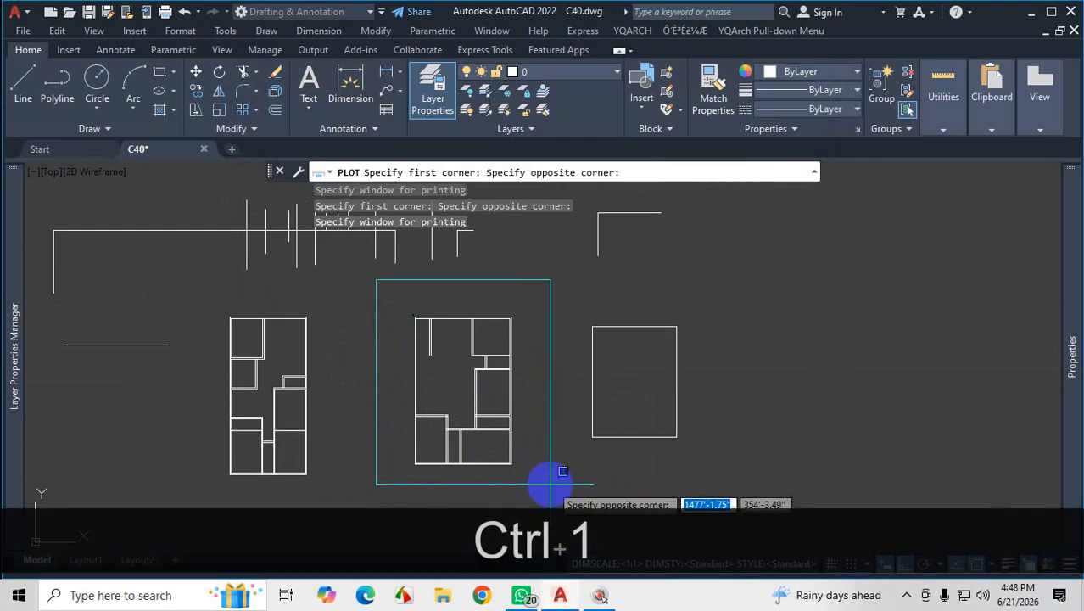
pyautogui.click(551, 501)
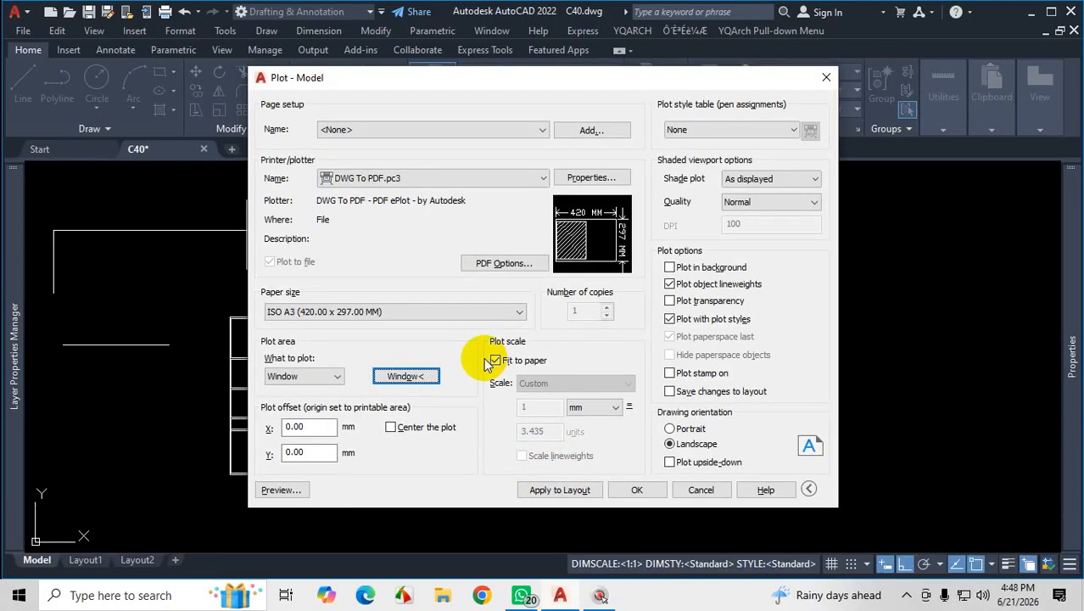
# Set the plot window around the middle floor plan with only a small margin outside its outer walls
pyautogui.click(406, 375)
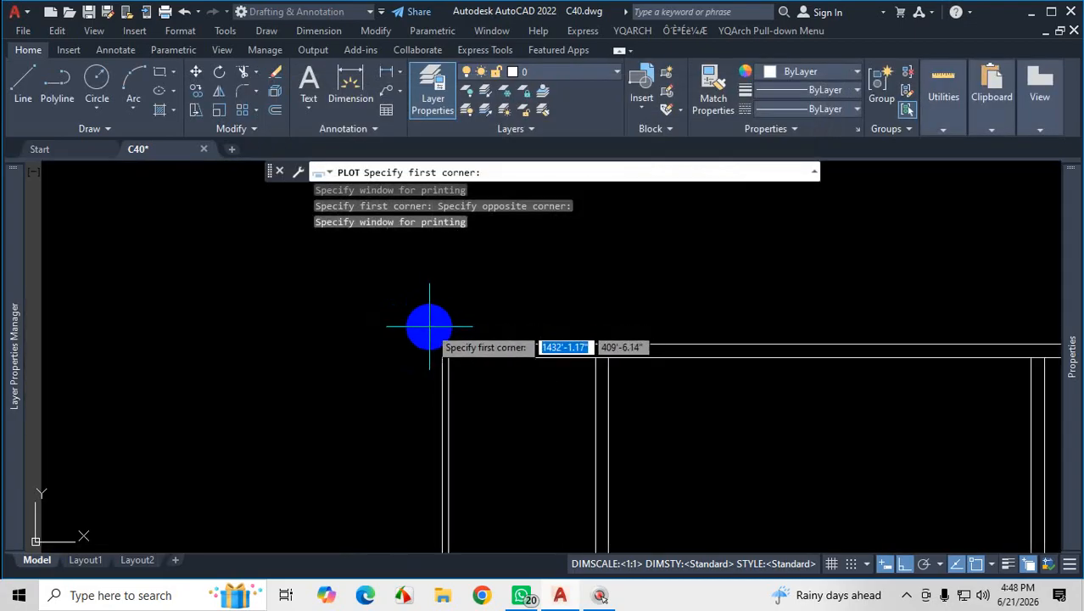
pyautogui.click(430, 327)
pyautogui.scroll(-4, 492, 316)
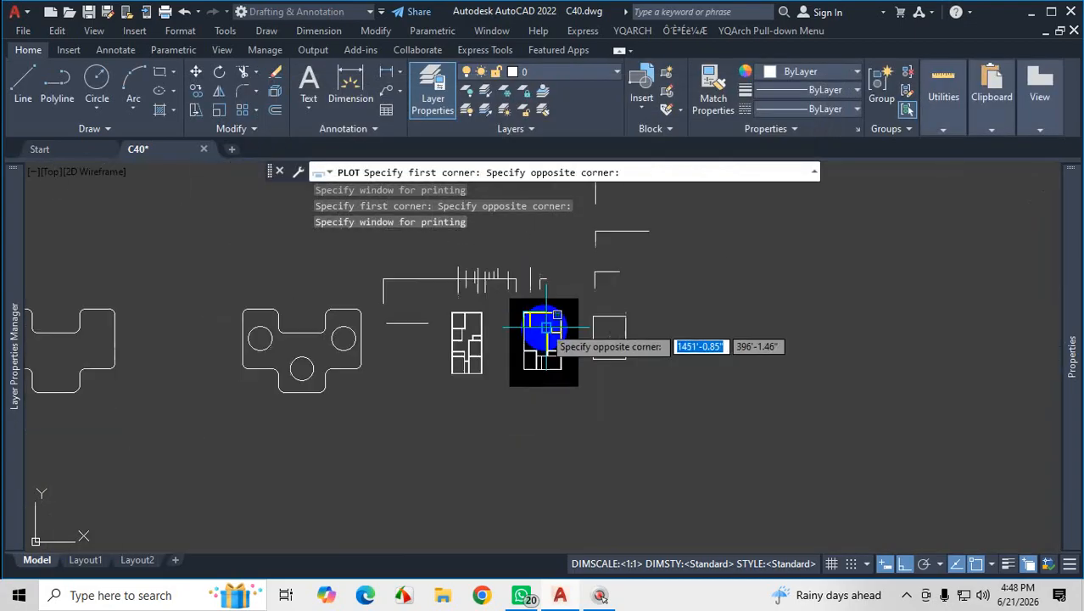
pyautogui.scroll(5, 553, 370)
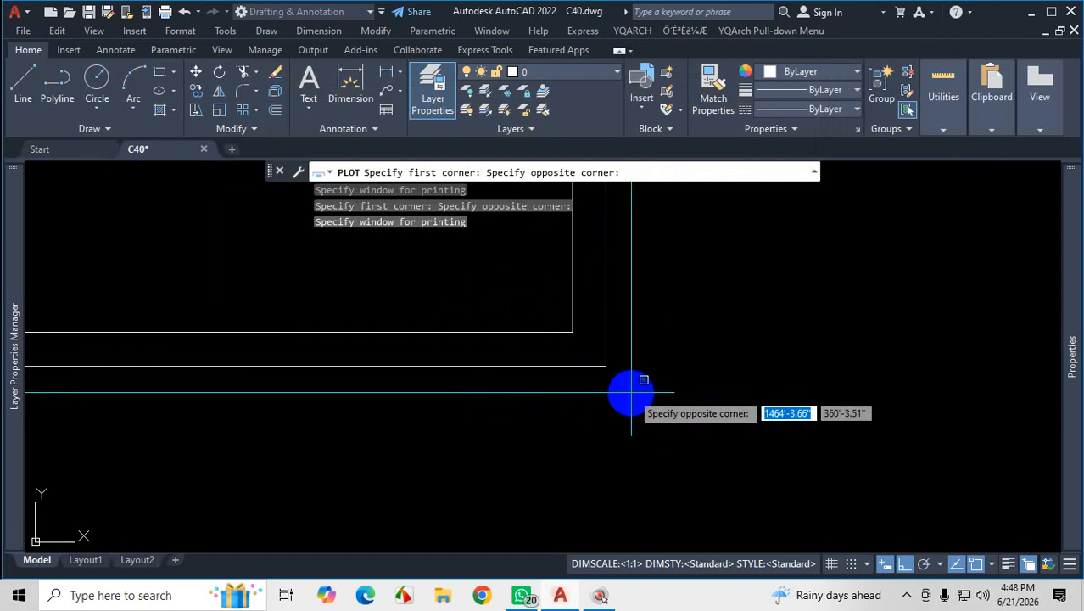
pyautogui.click(632, 392)
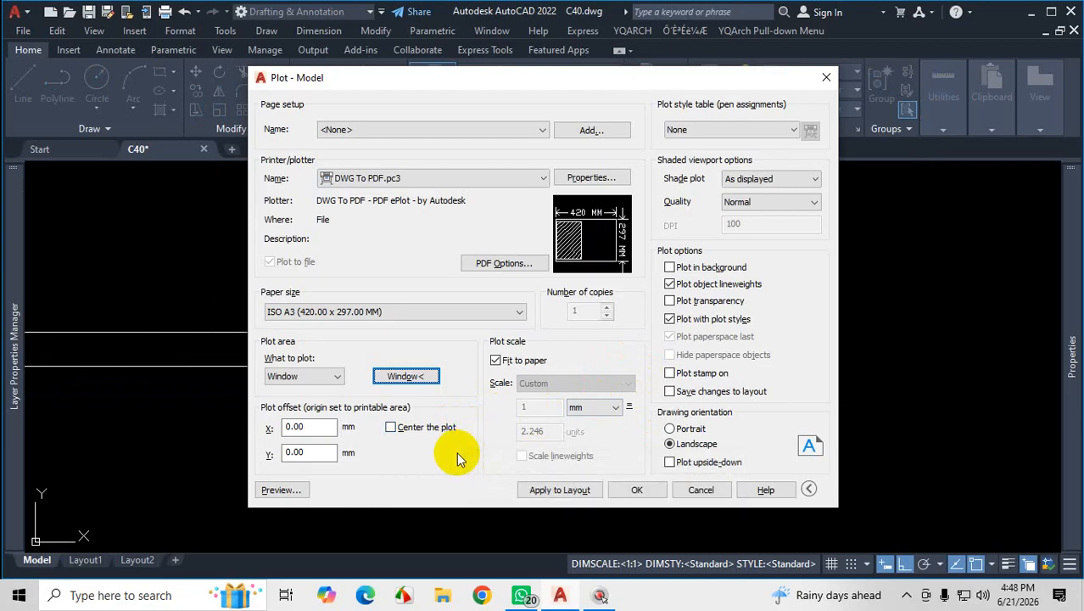
# Mark the Center the plot option and outline the hatched plot area in the paper preview in red on the magnified screen, clearing the markup
pyautogui.hotkey('ctrl', '1')
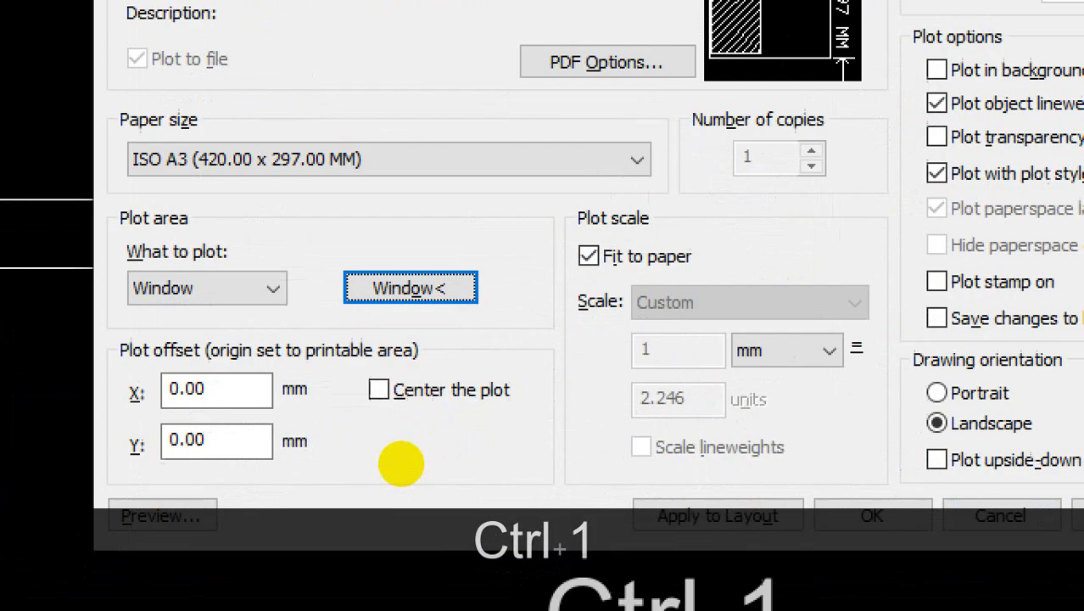
pyautogui.moveTo(392, 438)
pyautogui.mouseDown()
pyautogui.moveTo(467, 438)
pyautogui.moveTo(438, 411)
pyautogui.moveTo(383, 438)
pyautogui.mouseUp()
pyautogui.press('Escape')
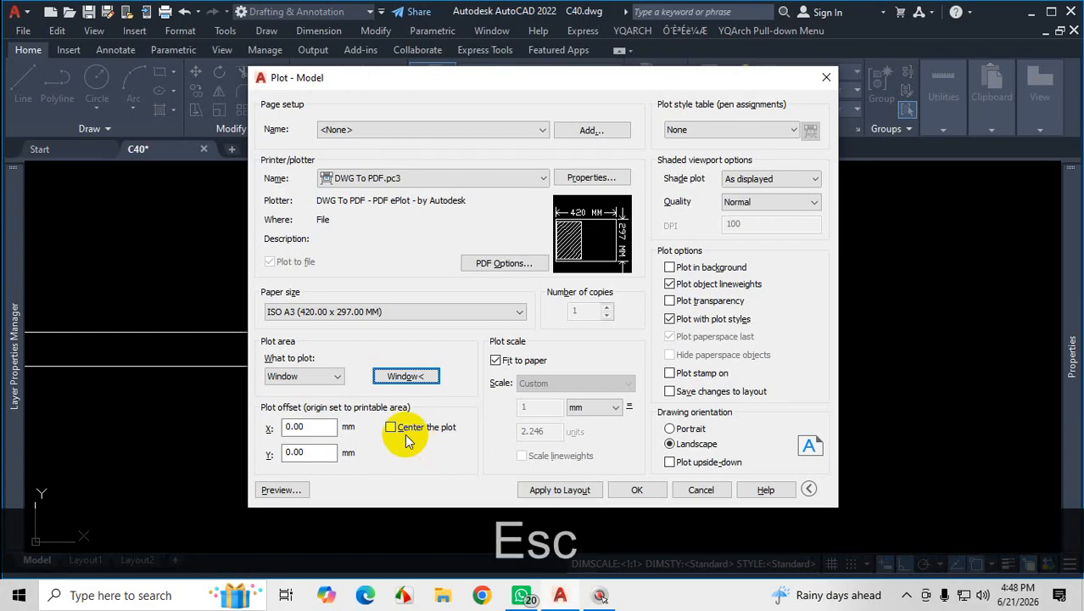
pyautogui.hotkey('ctrl', '1')
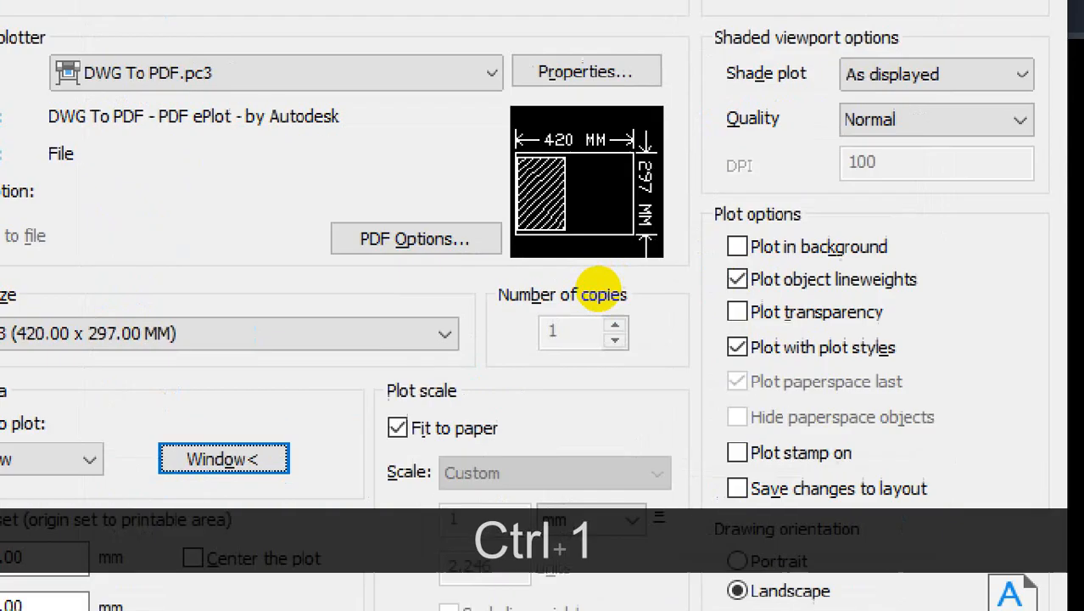
pyautogui.click(587, 255)
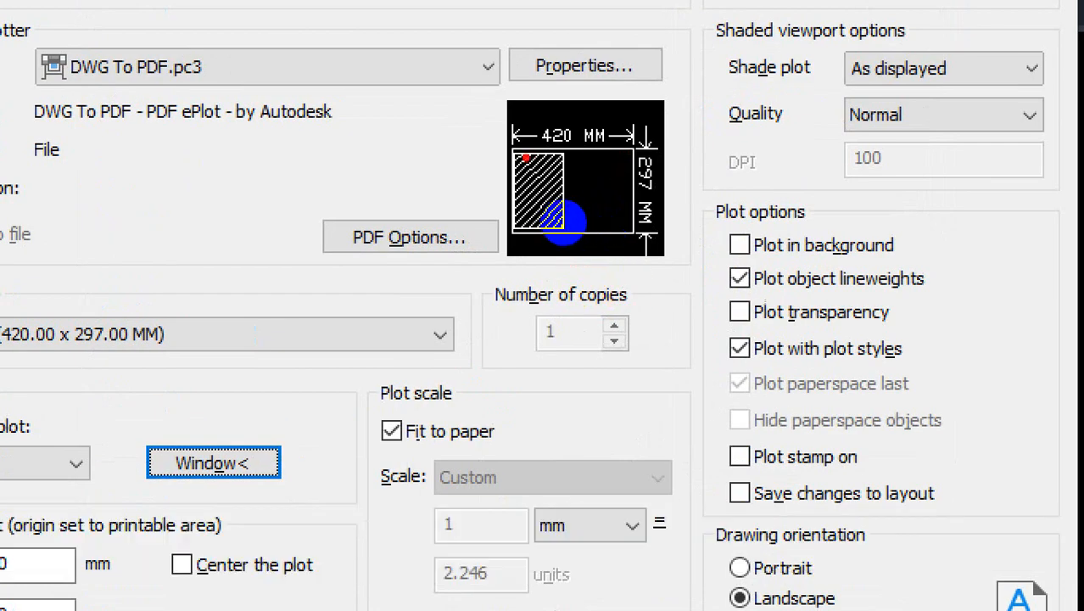
pyautogui.moveTo(512, 158)
pyautogui.mouseDown()
pyautogui.moveTo(539, 239)
pyautogui.moveTo(566, 173)
pyautogui.mouseUp()
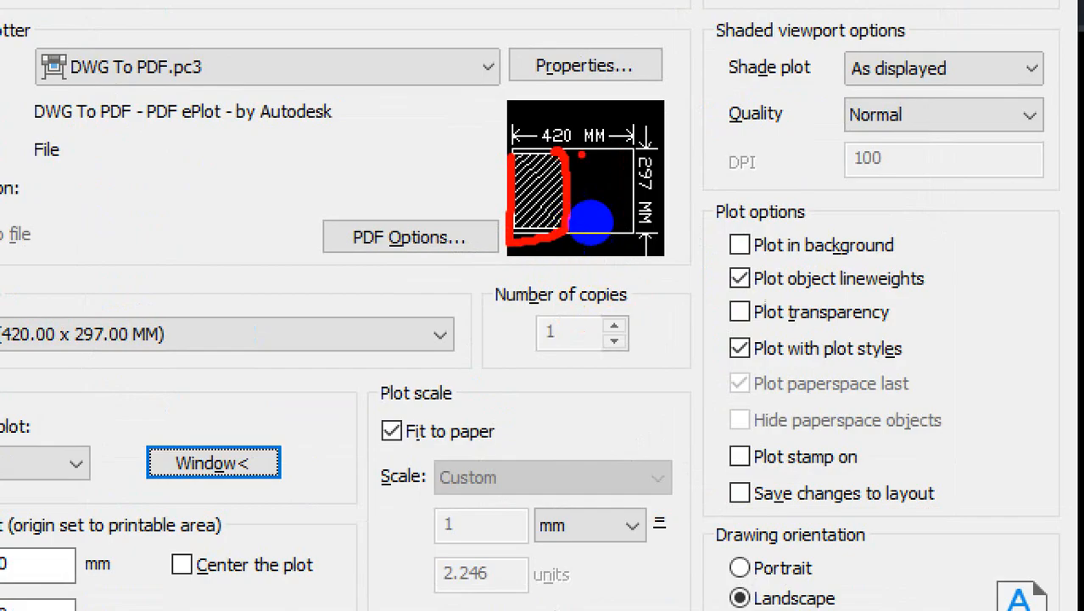
pyautogui.moveTo(574, 156)
pyautogui.mouseDown()
pyautogui.moveTo(598, 225)
pyautogui.moveTo(566, 229)
pyautogui.mouseUp()
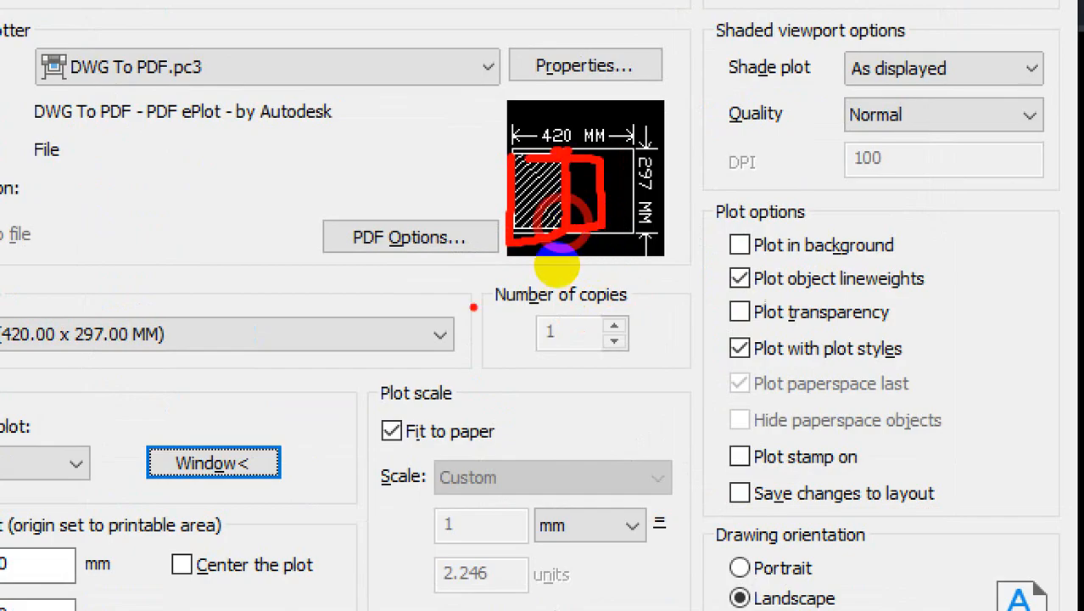
pyautogui.press('Escape')
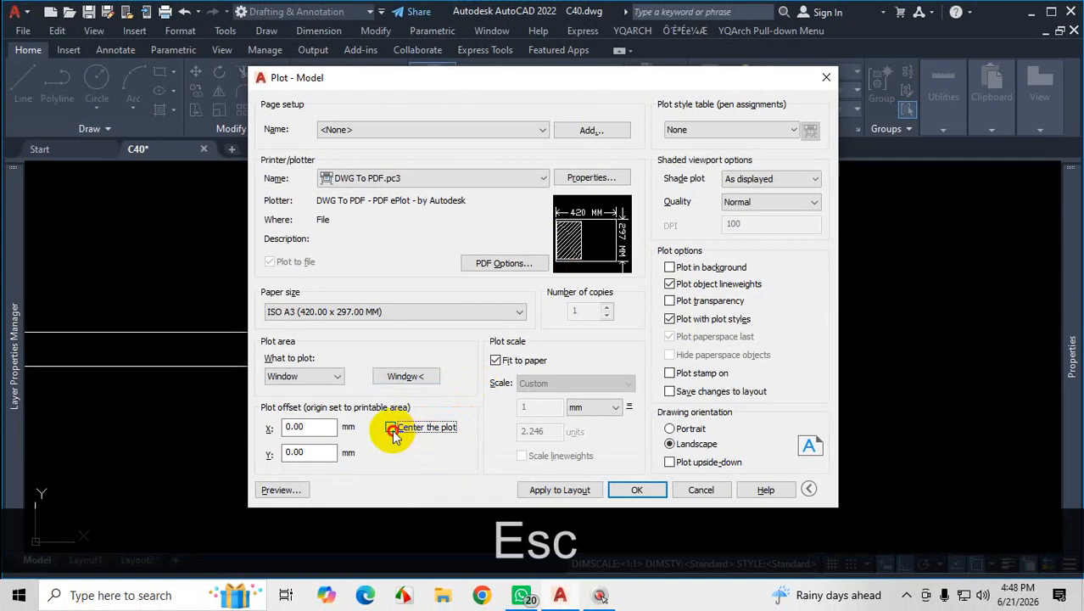
# Center the plot on the paper, mark the hatched area in the preview in red, and clear the markup
pyautogui.click(390, 427)
pyautogui.hotkey('ctrl', '1')
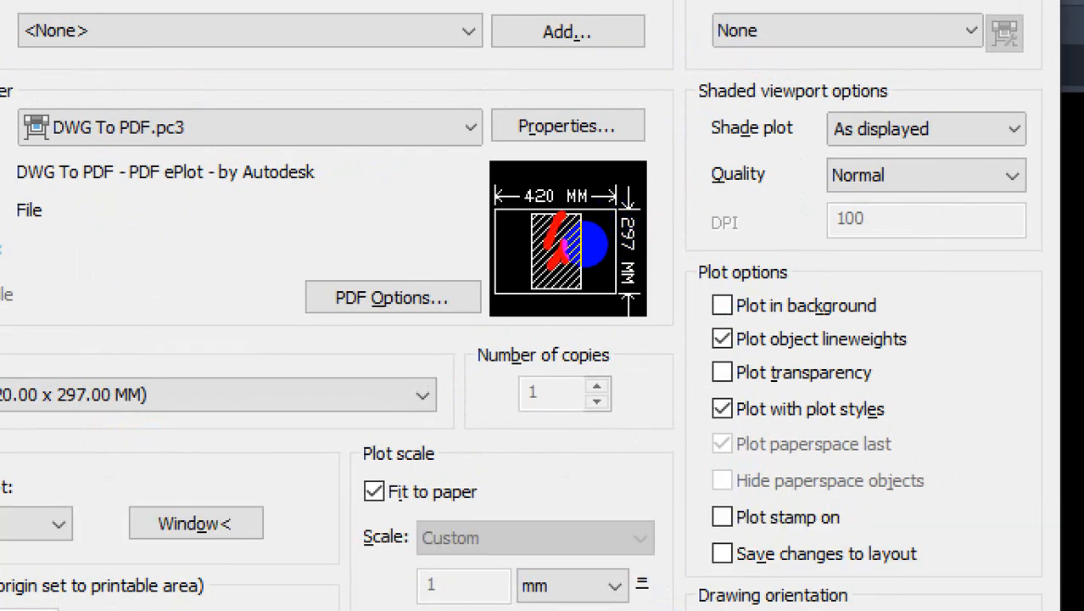
pyautogui.hotkey('ctrl', '1')
pyautogui.press('Escape')
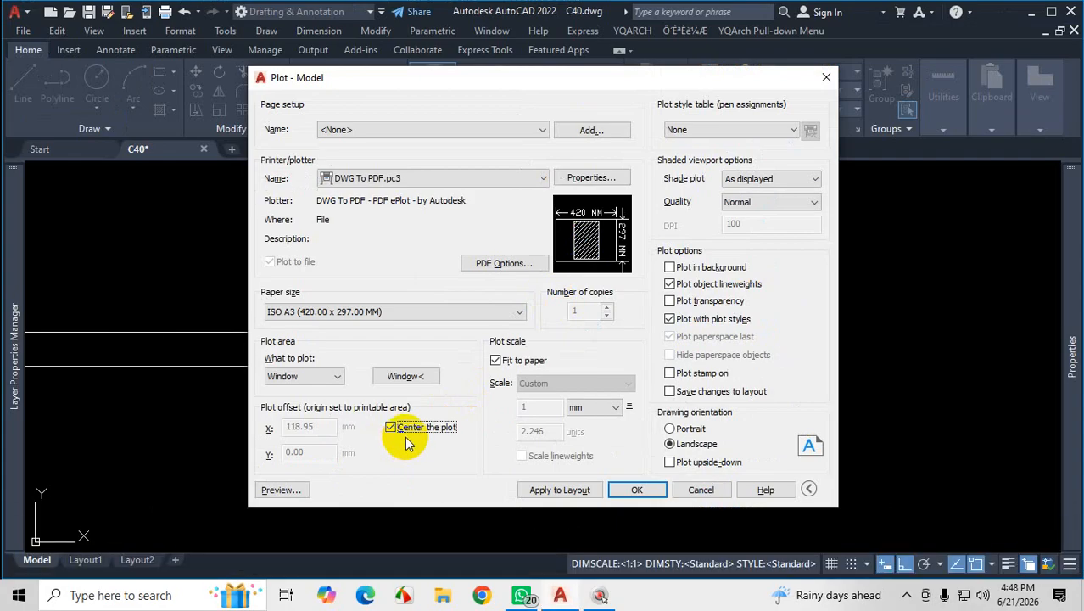
# Mark the Fit to paper option and the scale settings in red on the magnified screen, and clear the markup
pyautogui.hotkey('ctrl', '1')
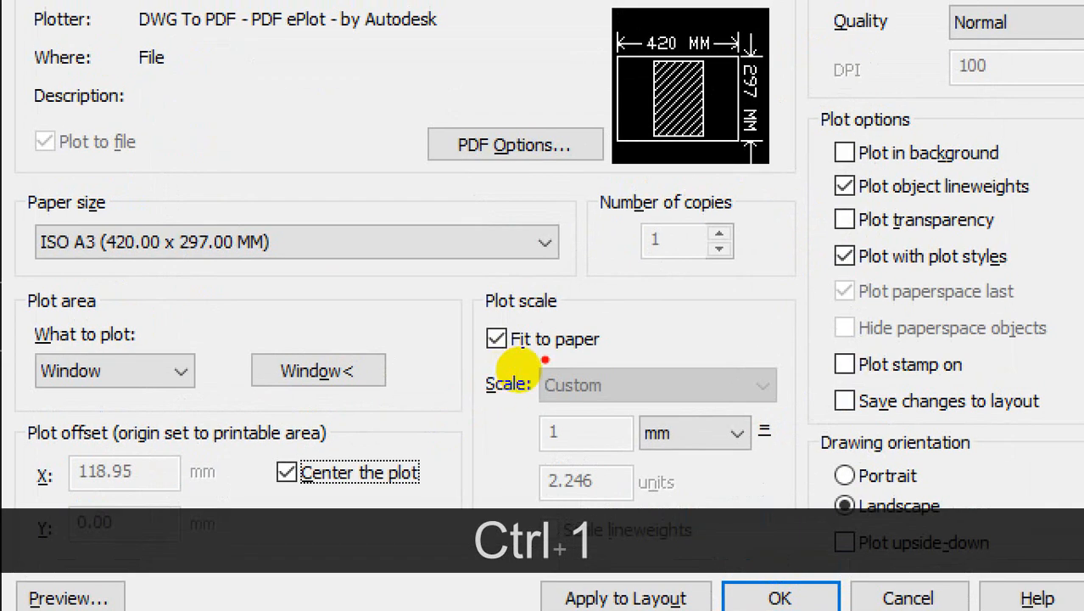
pyautogui.moveTo(489, 360); pyautogui.dragTo(518, 368)
pyautogui.moveTo(604, 358)
pyautogui.mouseDown()
pyautogui.moveTo(612, 333)
pyautogui.moveTo(465, 341)
pyautogui.moveTo(480, 355)
pyautogui.mouseUp()
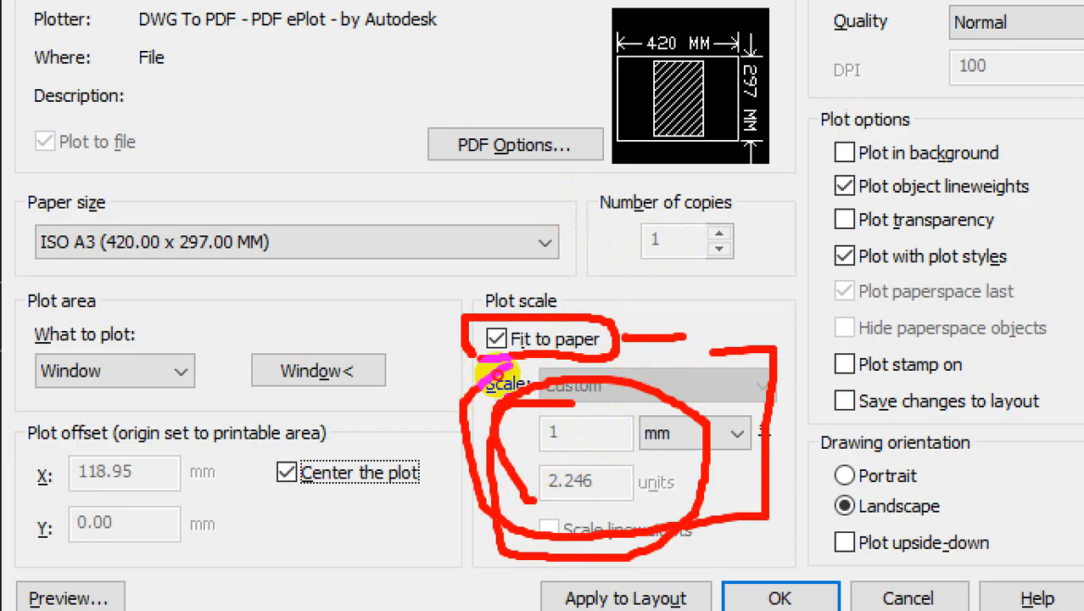
pyautogui.press('Escape')
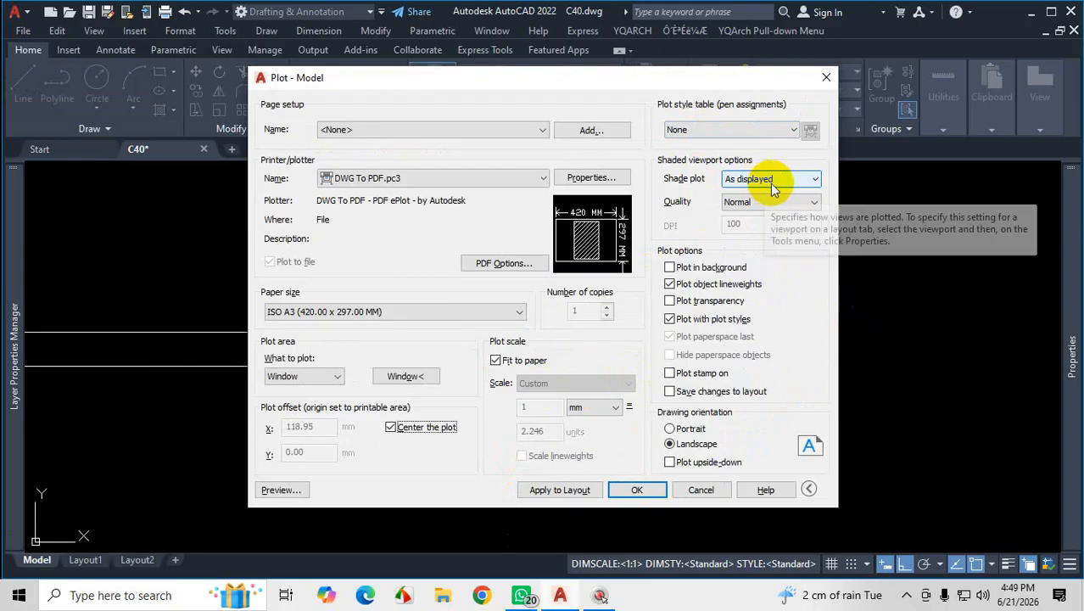
# Enable saving the changes to the layout, mark the plot options in red on the magnified screen, and clear the markup
pyautogui.click(704, 203)
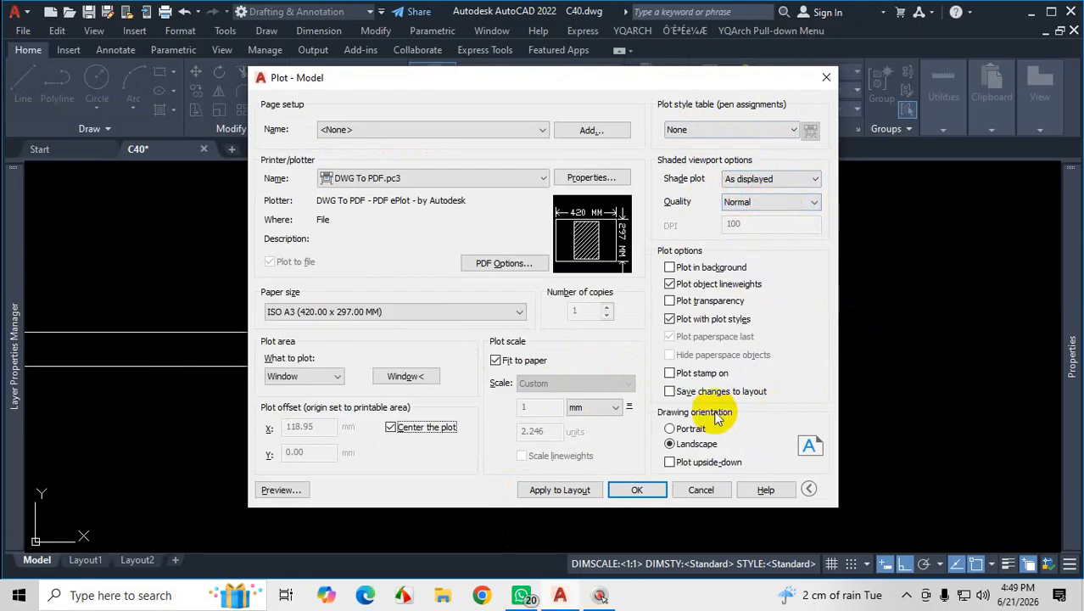
pyautogui.click(670, 392)
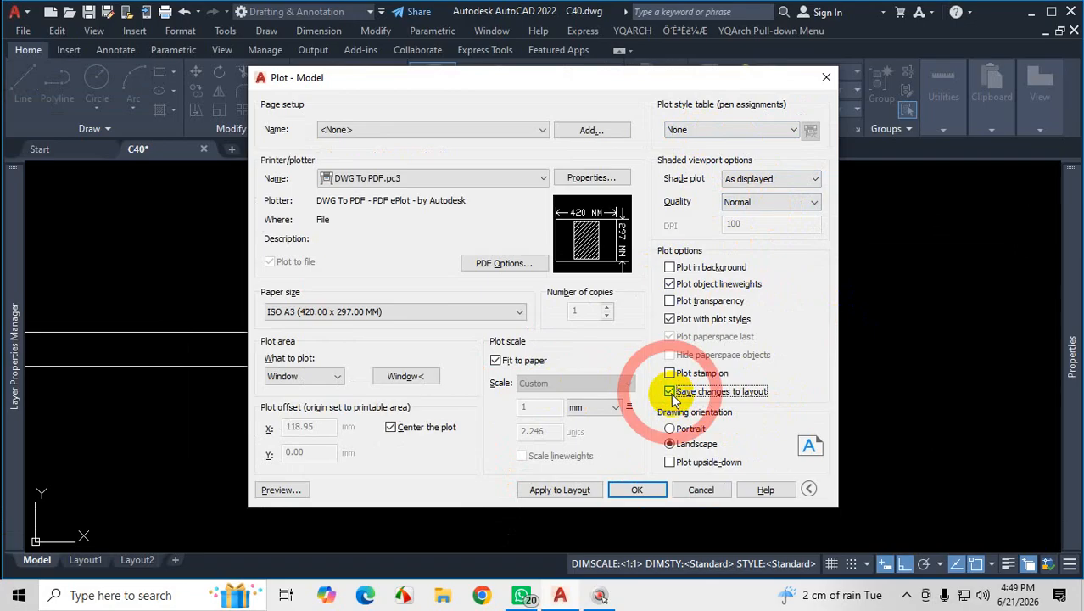
pyautogui.hotkey('ctrl', '1')
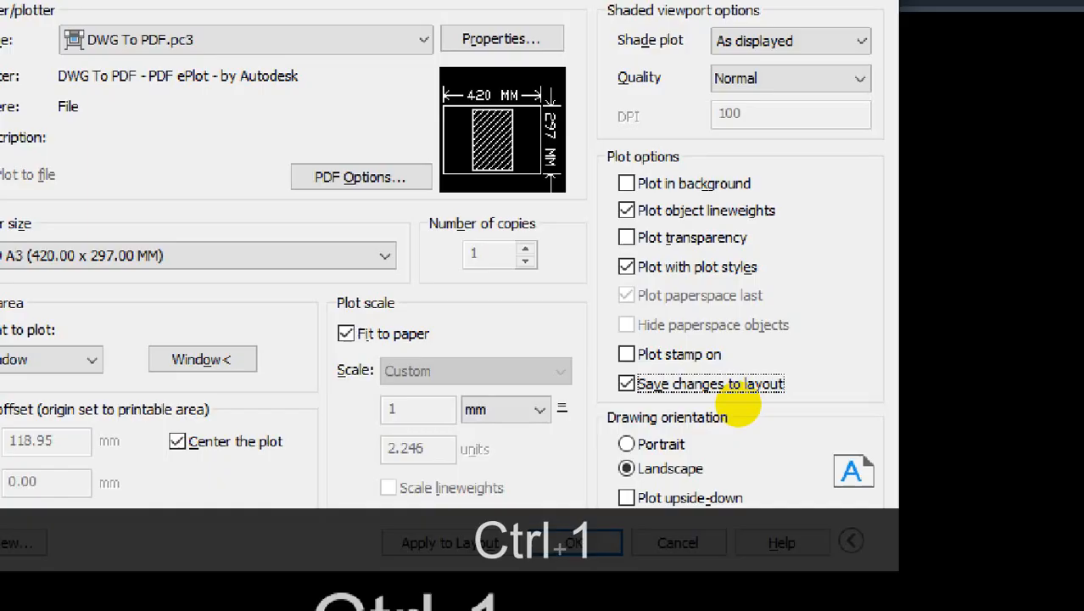
pyautogui.moveTo(662, 405)
pyautogui.mouseDown()
pyautogui.moveTo(758, 399)
pyautogui.moveTo(813, 363)
pyautogui.moveTo(742, 374)
pyautogui.moveTo(662, 363)
pyautogui.mouseUp()
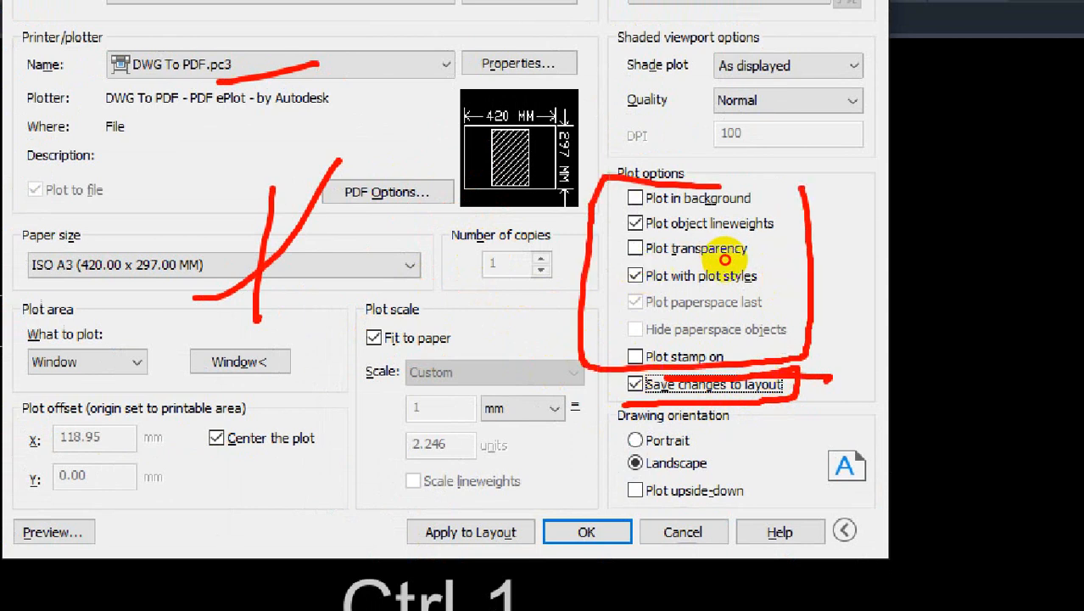
pyautogui.press('Escape')
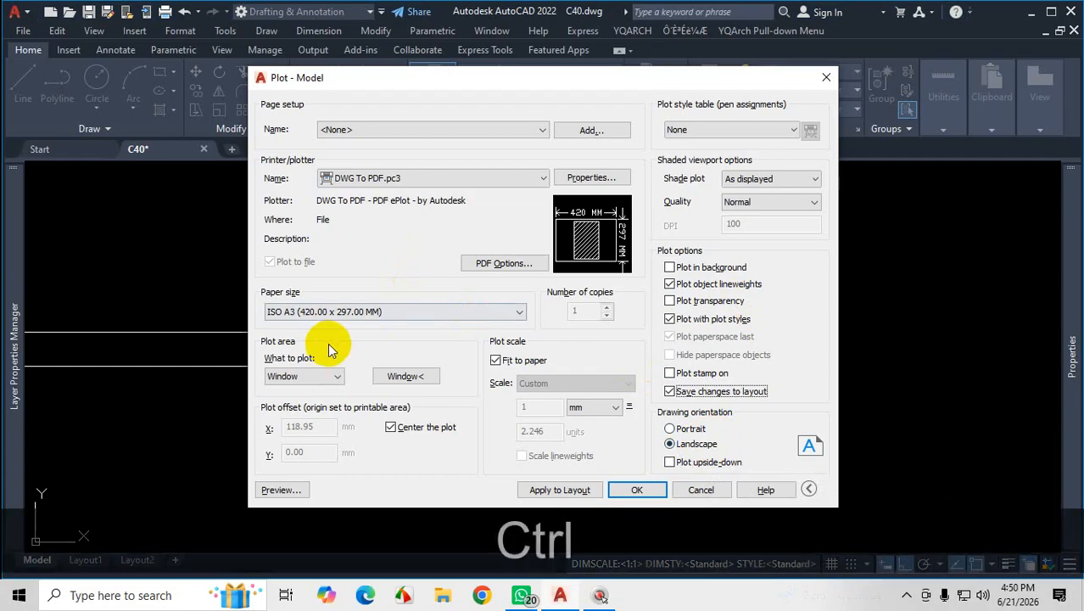
# Underline the ISO A3 dimensions and the Landscape option in red, sketch upright sheet outlines over the plot settings, and clear the markup
pyautogui.hotkey('ctrl', '1')
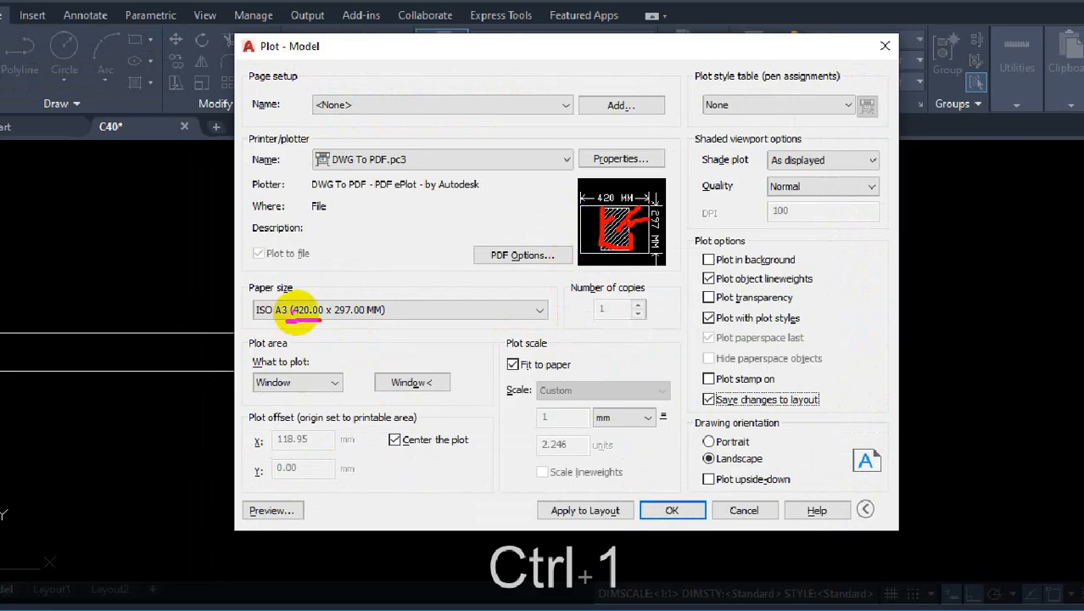
pyautogui.moveTo(321, 321); pyautogui.dragTo(378, 319)
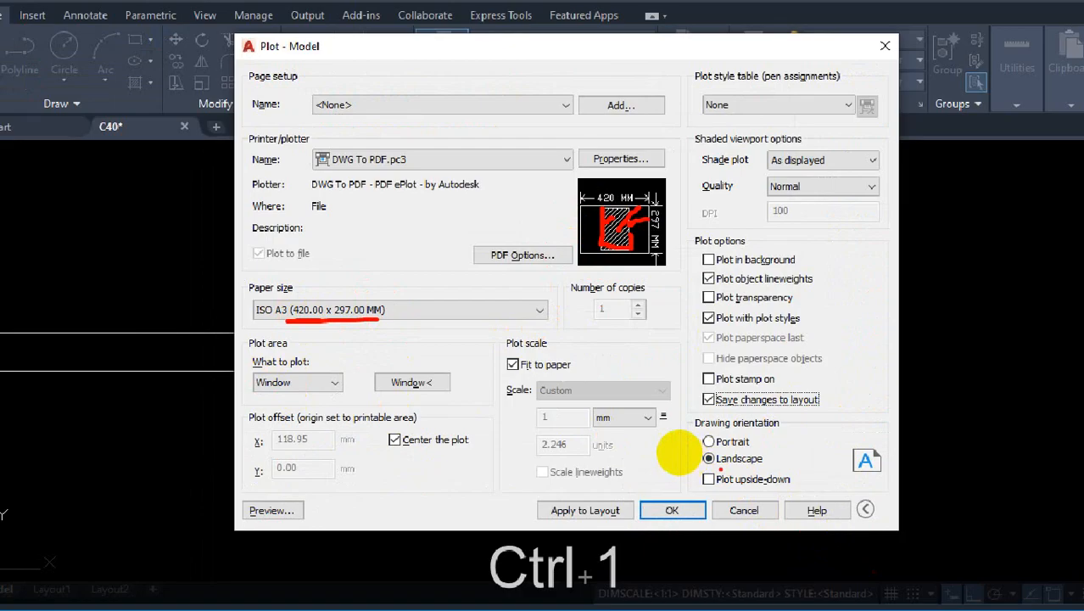
pyautogui.moveTo(719, 468); pyautogui.dragTo(755, 465)
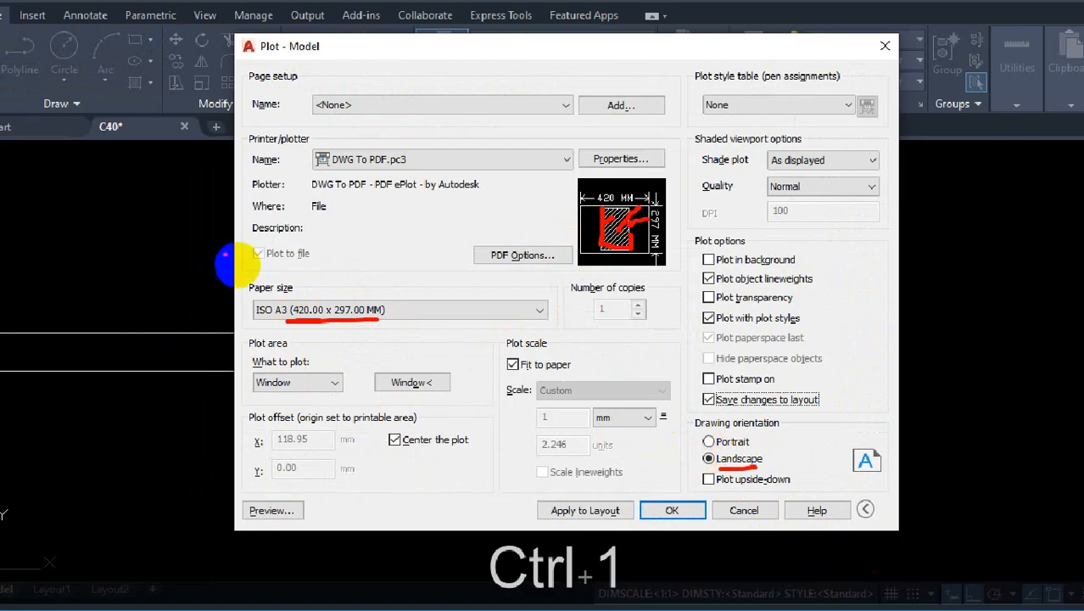
pyautogui.moveTo(270, 182)
pyautogui.mouseDown()
pyautogui.moveTo(211, 489)
pyautogui.moveTo(472, 431)
pyautogui.moveTo(501, 213)
pyautogui.moveTo(368, 198)
pyautogui.moveTo(328, 178)
pyautogui.moveTo(286, 496)
pyautogui.moveTo(477, 165)
pyautogui.moveTo(315, 213)
pyautogui.mouseUp()
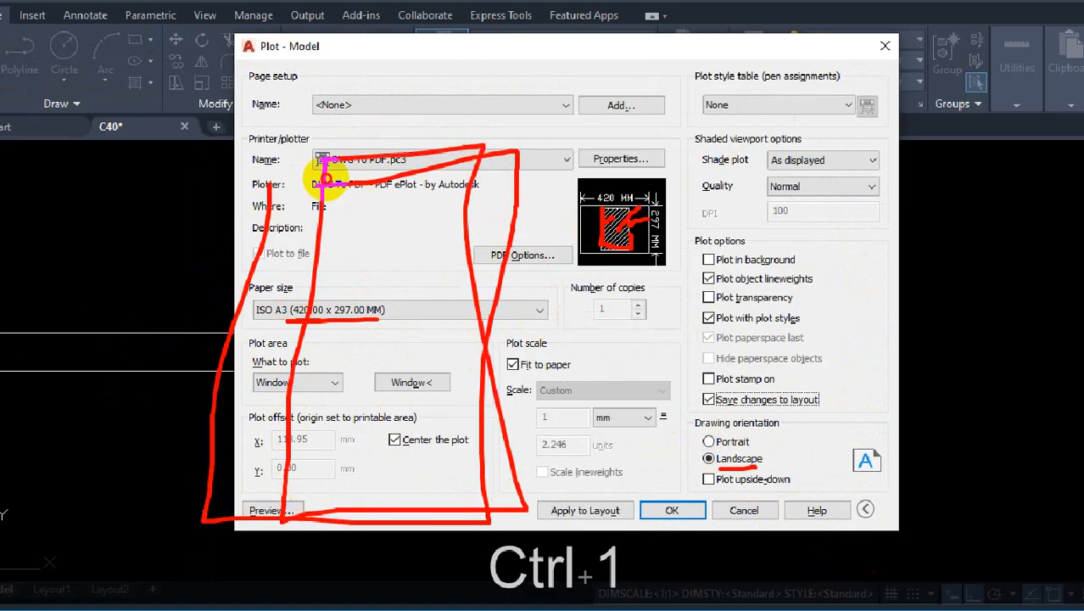
pyautogui.moveTo(366, 299); pyautogui.dragTo(454, 239)
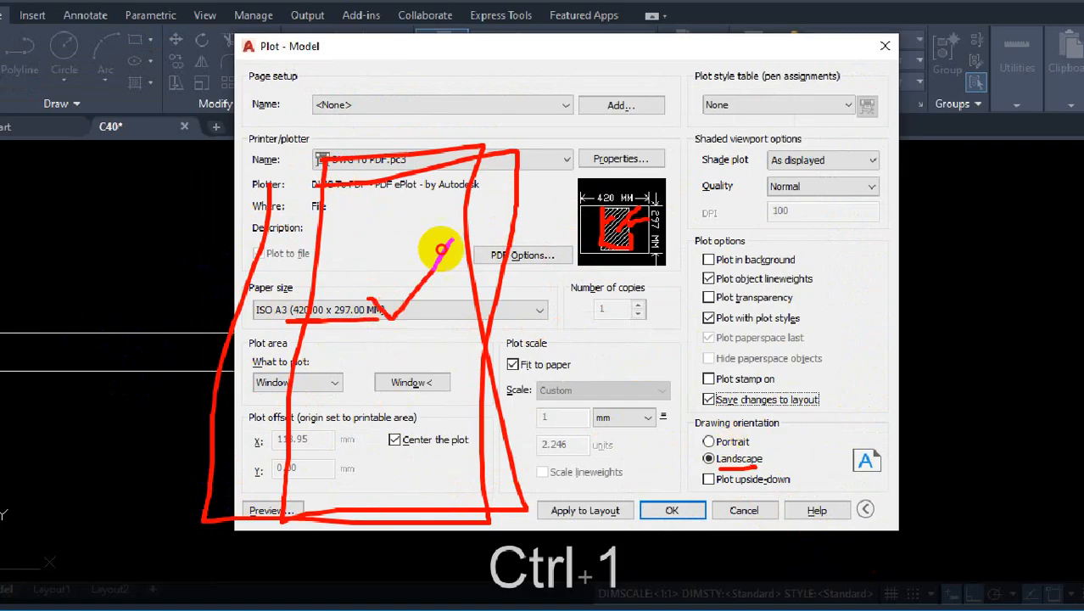
pyautogui.click(709, 458)
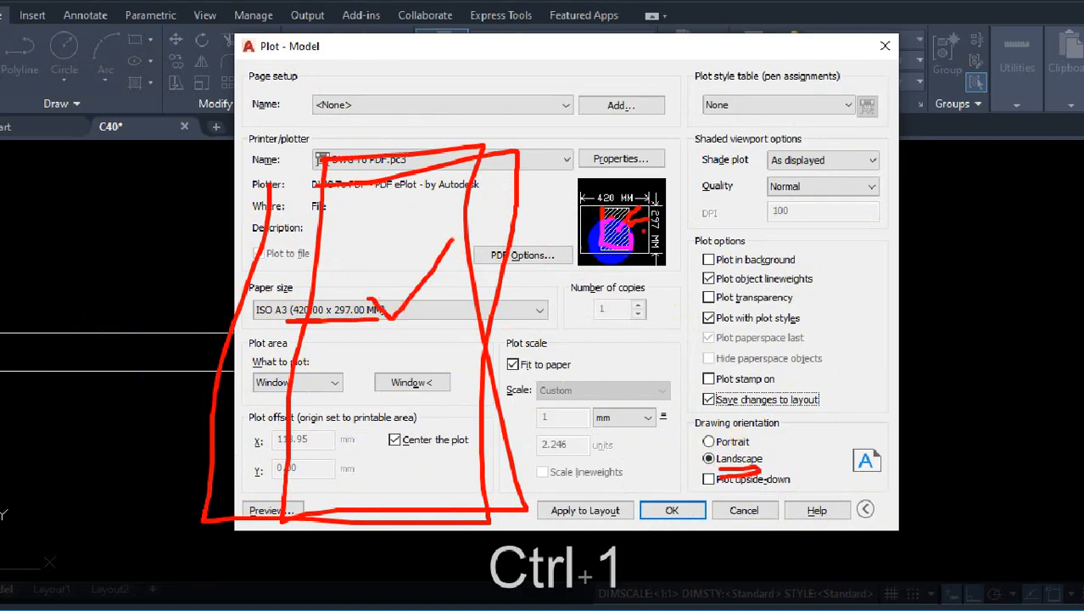
pyautogui.press('Escape')
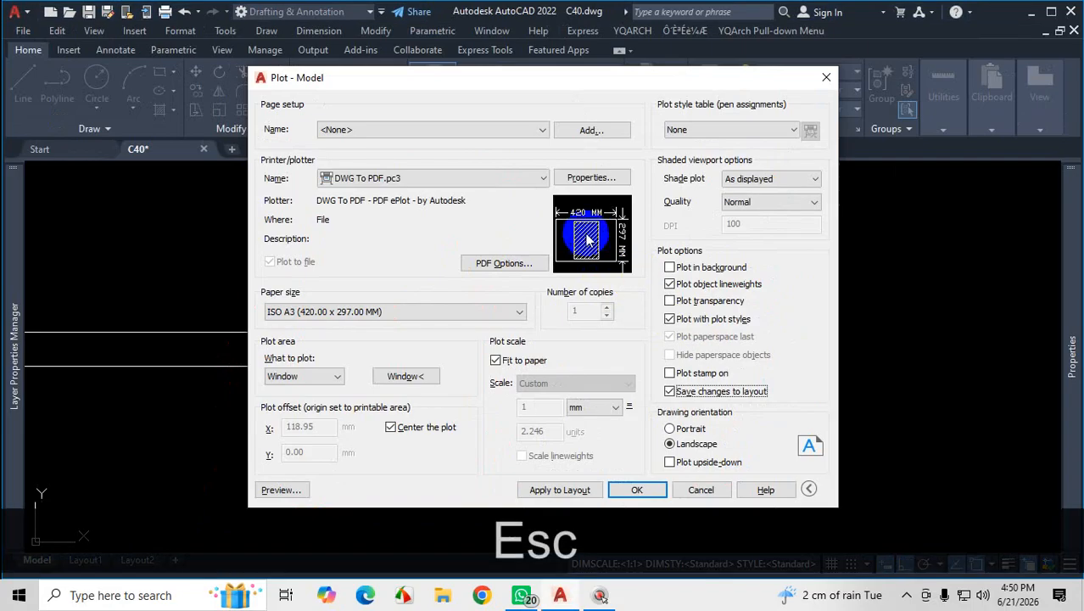
# Try Portrait orientation, compare the plot area in the paper preview, and return to Landscape
pyautogui.moveTo(627, 242)
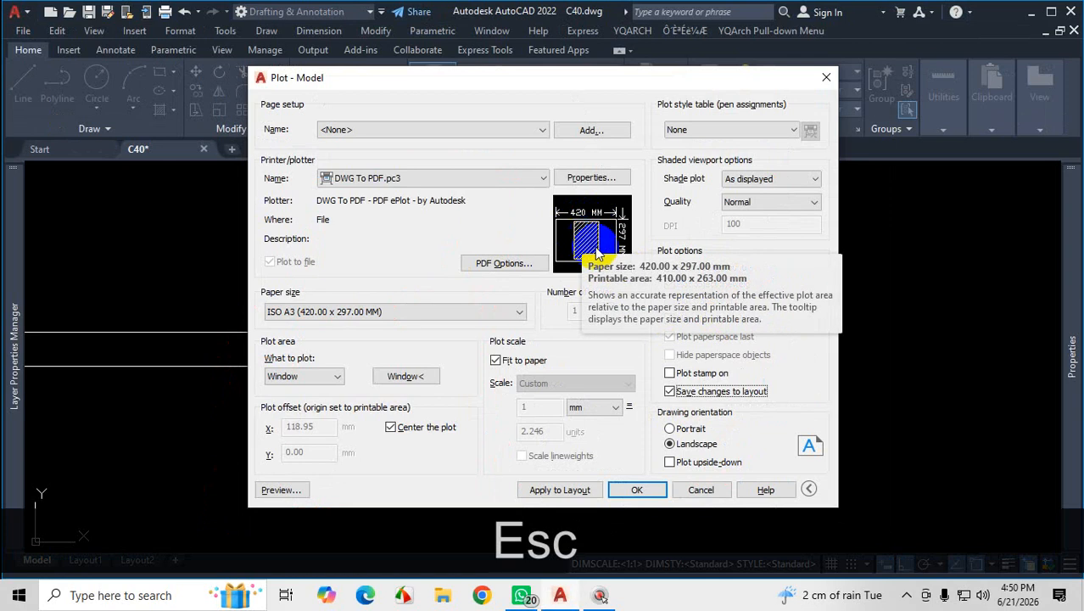
pyautogui.click(674, 431)
pyautogui.moveTo(587, 246)
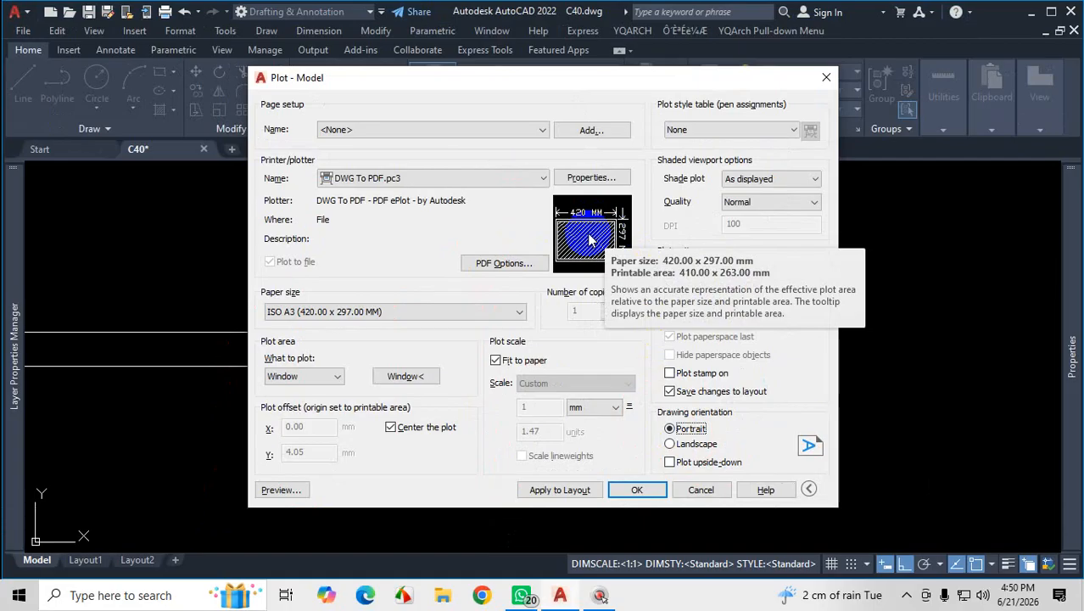
pyautogui.click(671, 445)
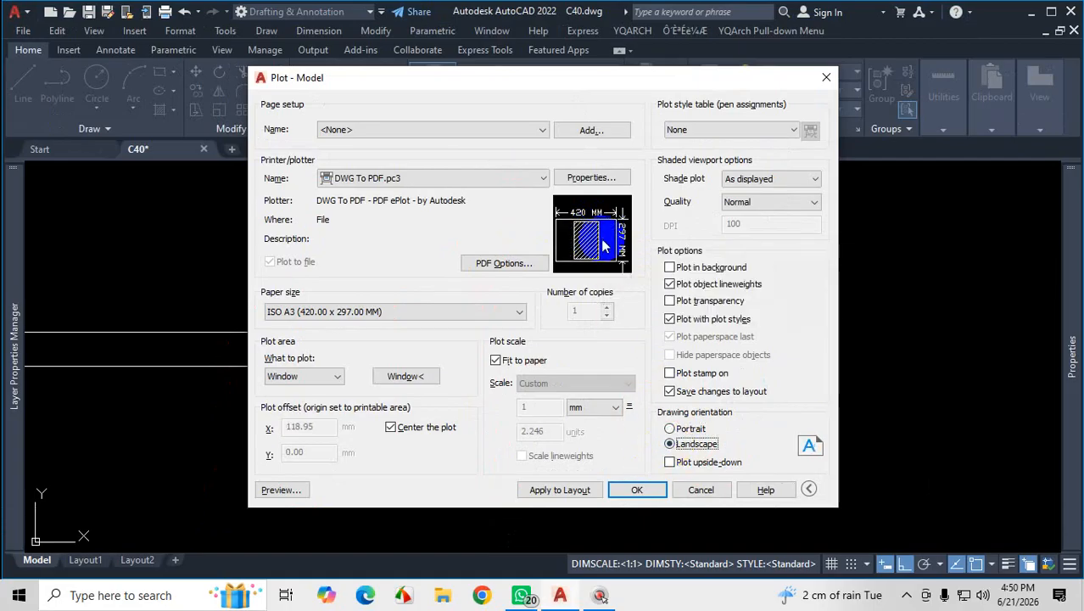
# Preview the landscape plot, mark the plan's height and an upright sheet outline in red, clear the markup, and close the preview
pyautogui.press('ctrl')
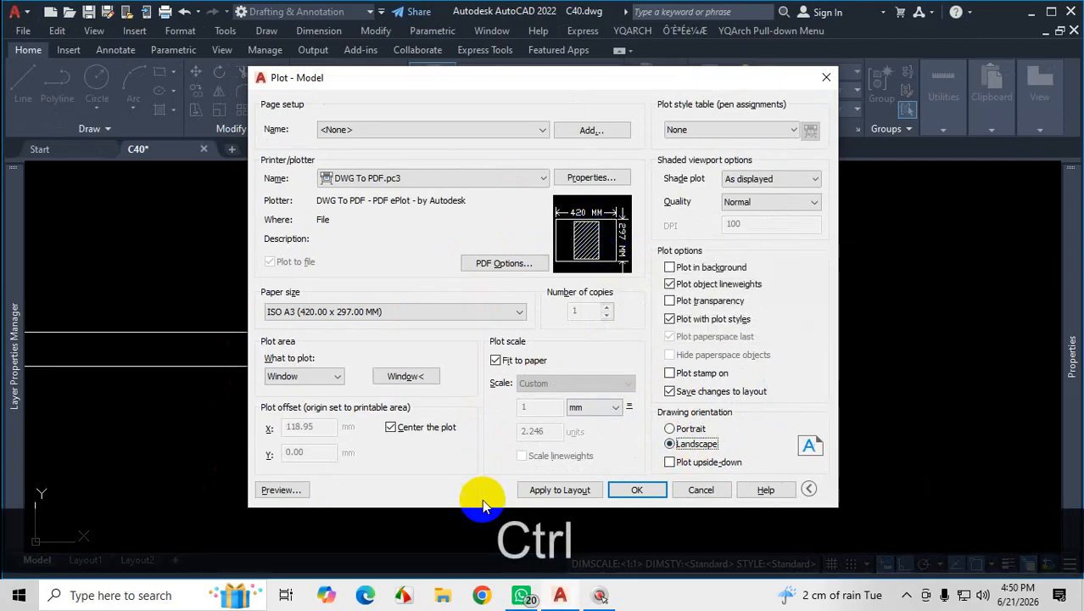
pyautogui.click(283, 490)
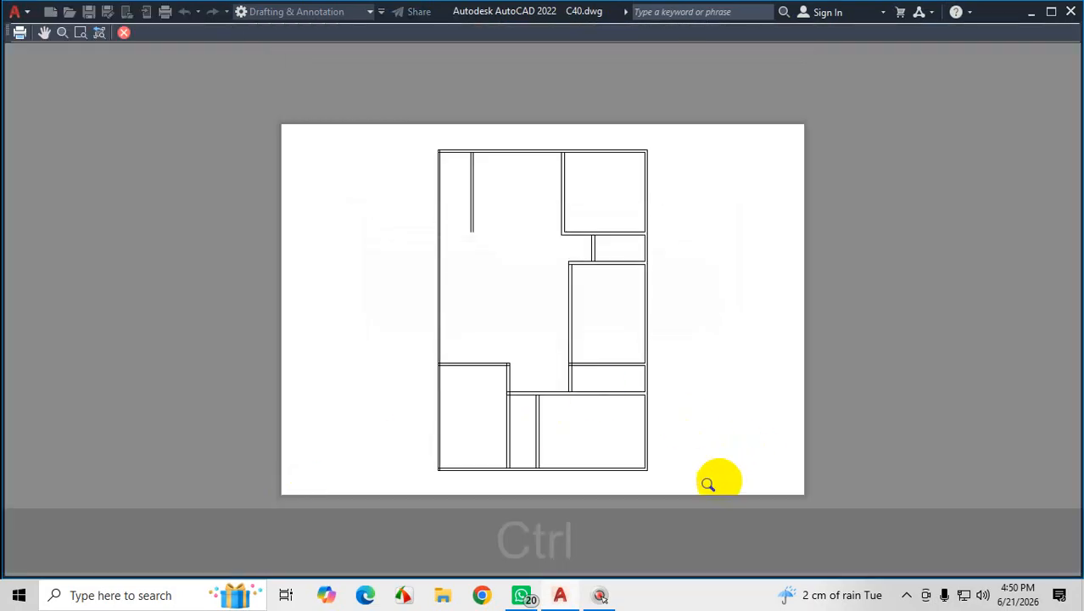
pyautogui.hotkey('ctrl', '1')
pyautogui.click(508, 496)
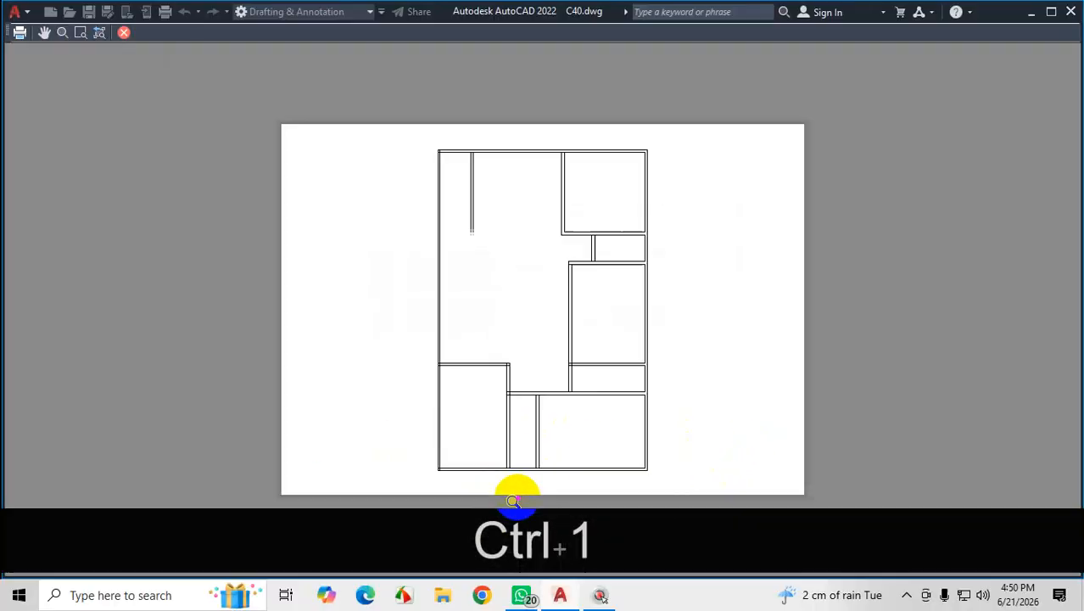
pyautogui.moveTo(614, 155); pyautogui.dragTo(609, 465)
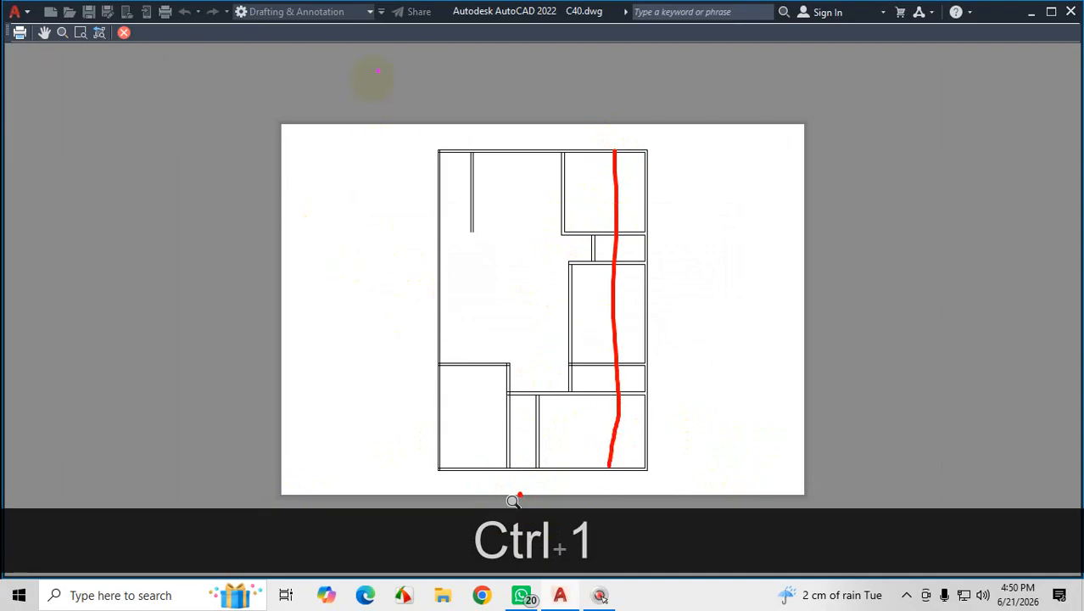
pyautogui.moveTo(396, 13)
pyautogui.mouseDown()
pyautogui.moveTo(397, 378)
pyautogui.moveTo(605, 537)
pyautogui.moveTo(707, 269)
pyautogui.moveTo(655, 86)
pyautogui.mouseUp()
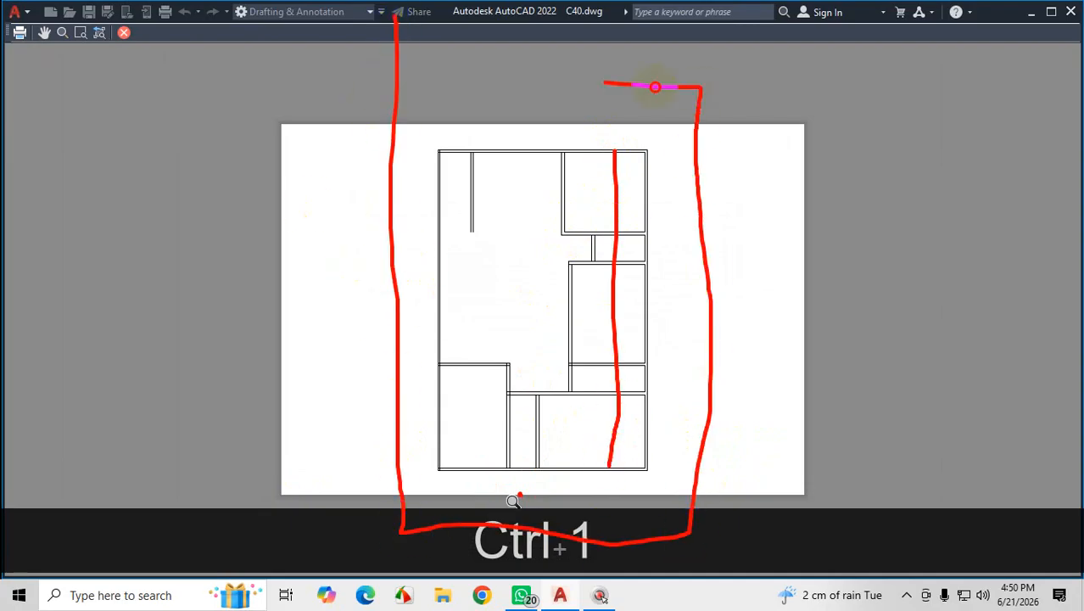
pyautogui.press('Escape')
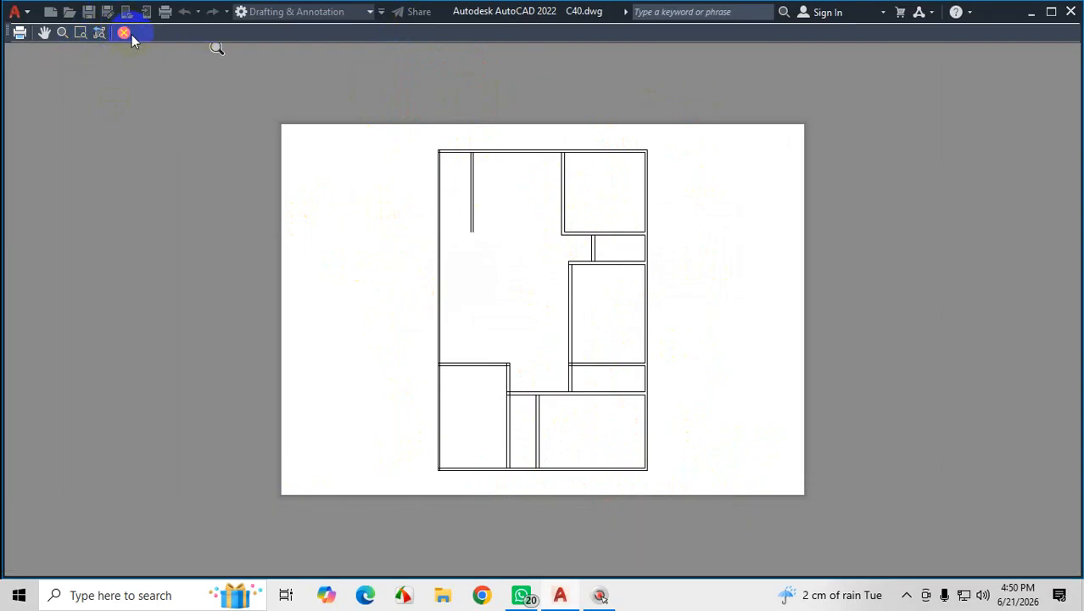
pyautogui.click(123, 32)
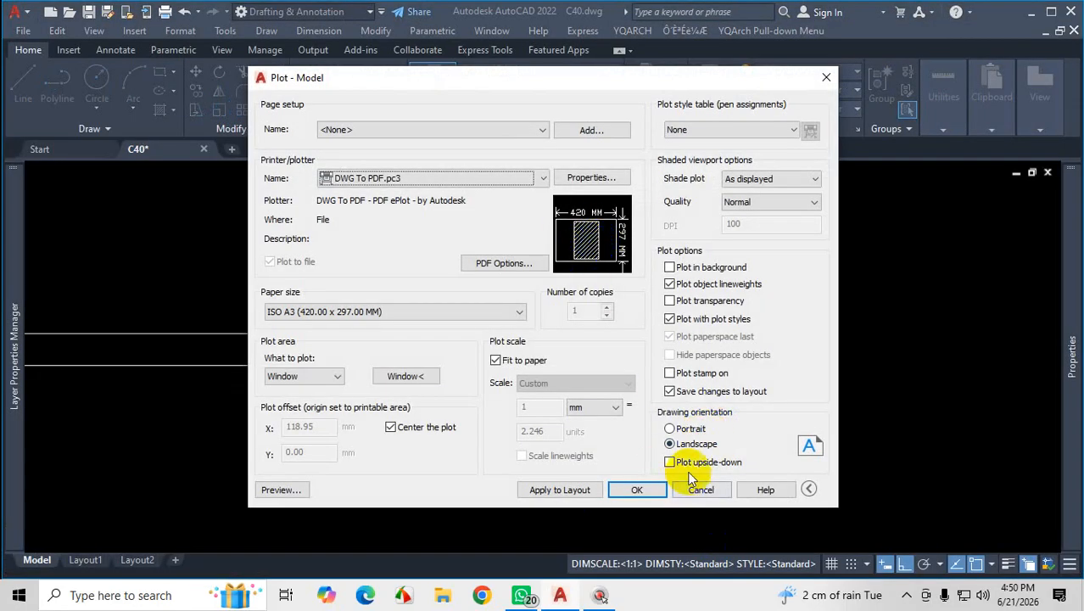
# Compare Portrait and Landscape, set the drawing orientation to Portrait, and start the PDF plot
pyautogui.click(689, 430)
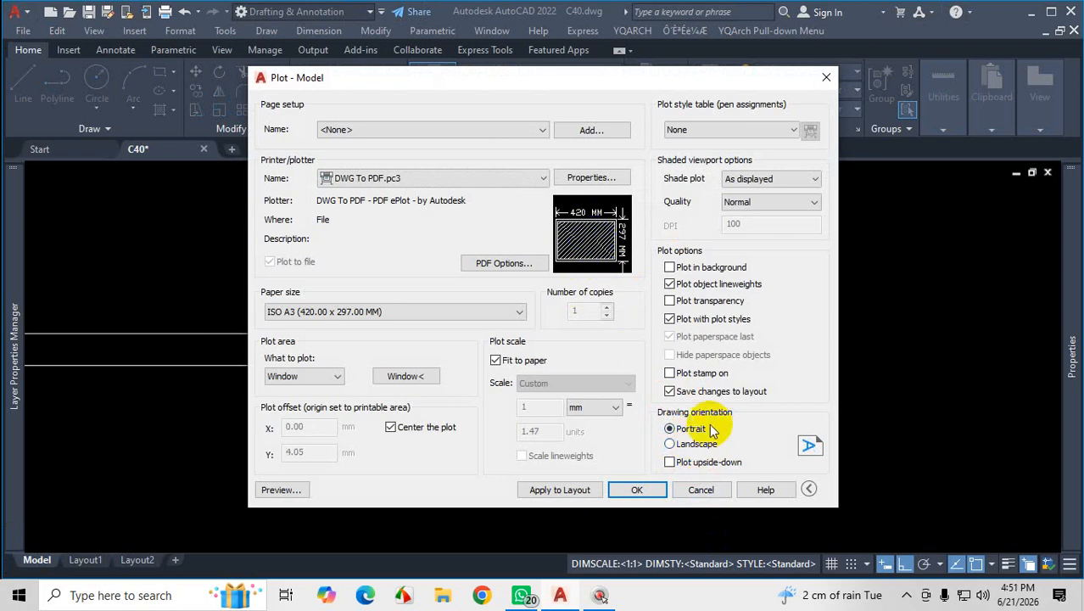
pyautogui.click(696, 444)
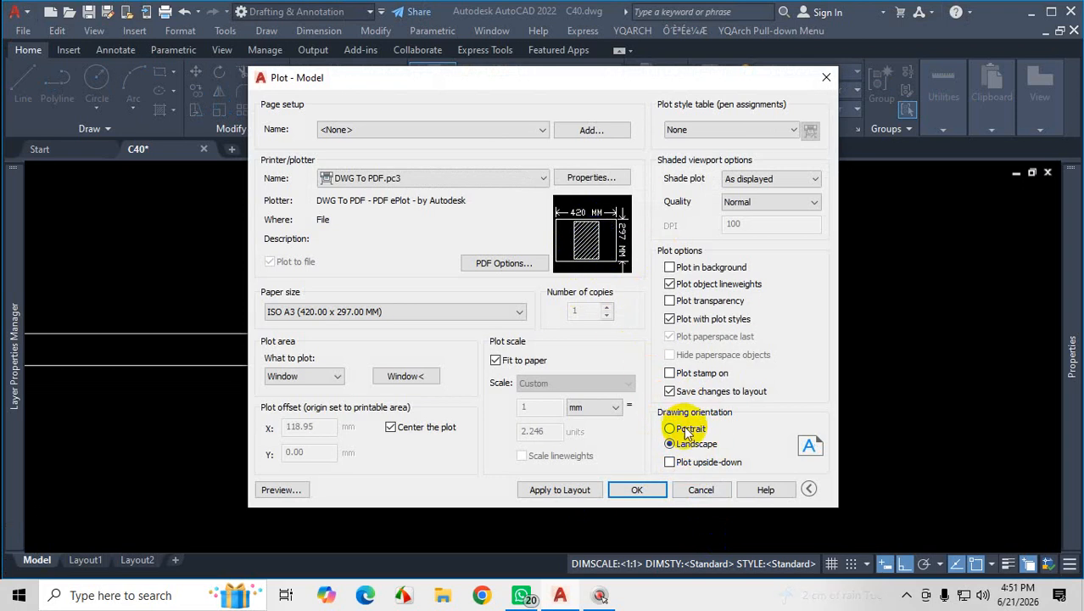
pyautogui.click(636, 490)
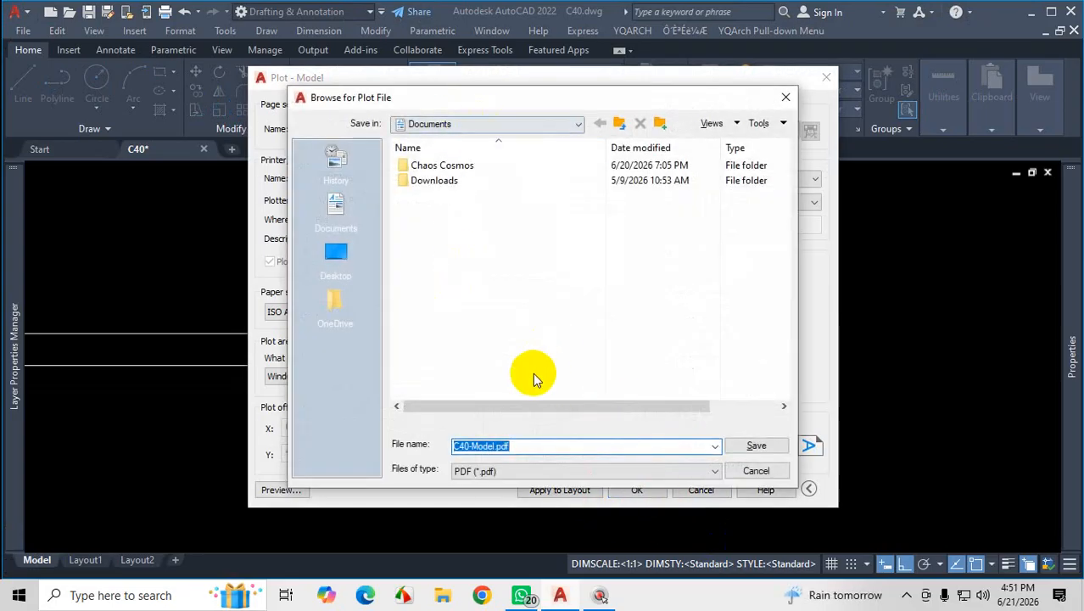
pyautogui.click(578, 124)
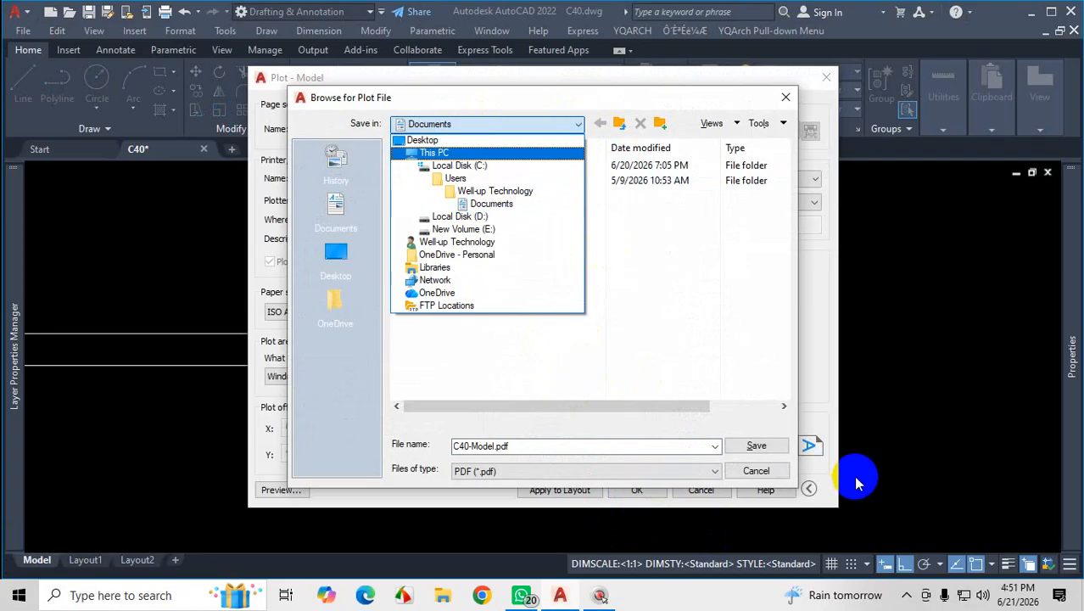
pyautogui.press('Escape')
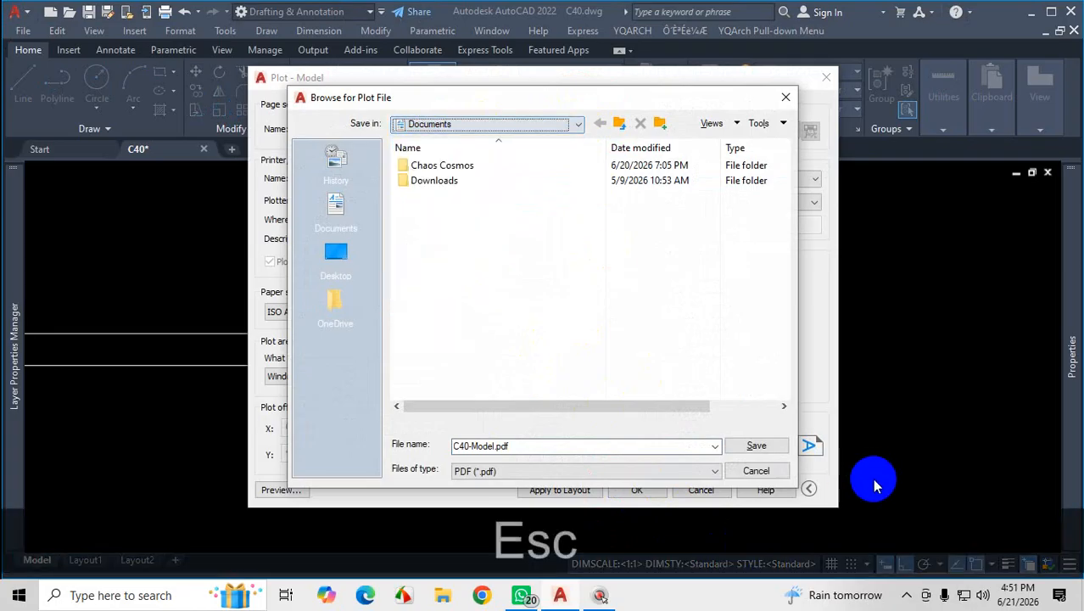
pyautogui.click(906, 598)
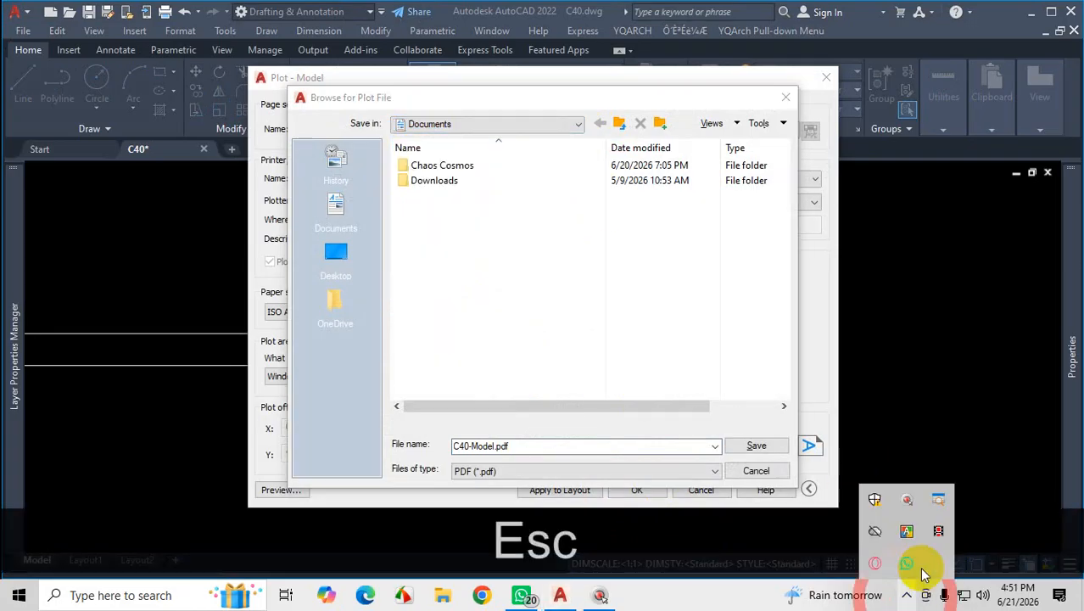
# Save the plot as C40-Model.pdf in the C-40 folder inside the AutoCAD folder on Local Disk (D:)
pyautogui.click(507, 127)
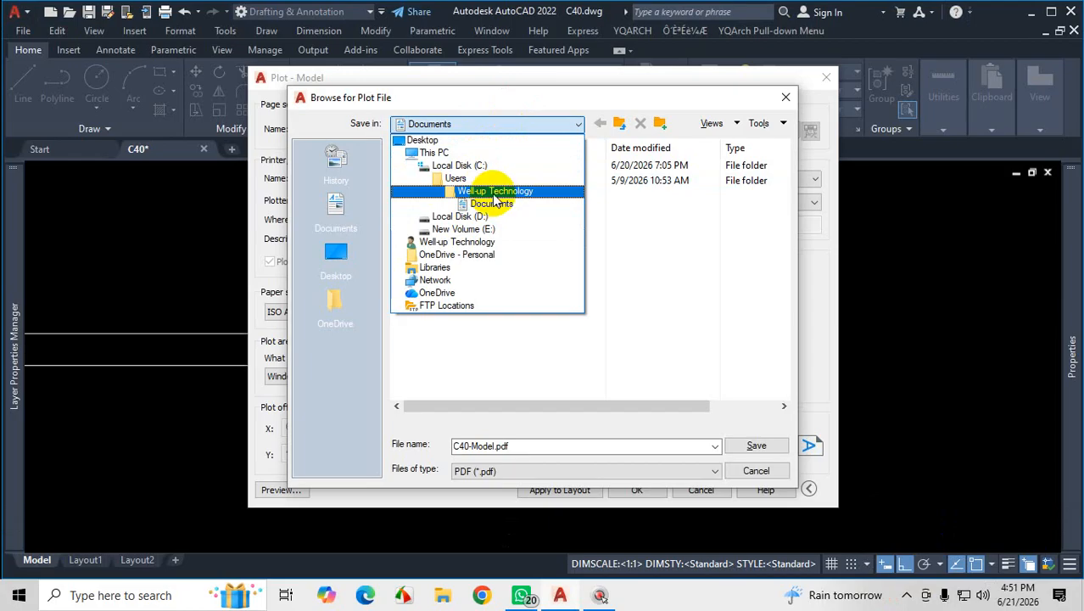
pyautogui.click(462, 218)
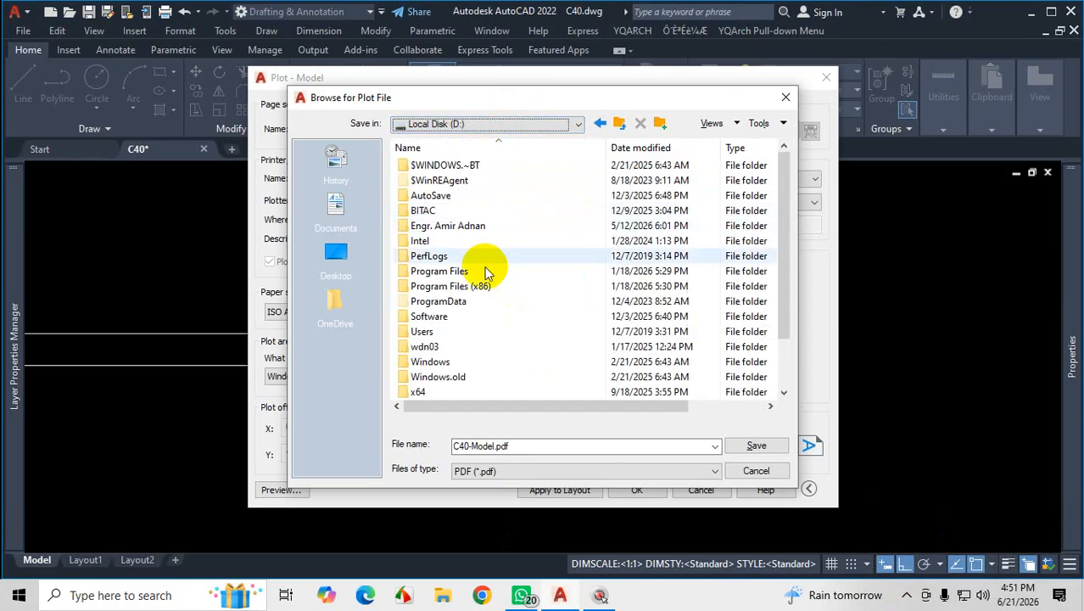
pyautogui.doubleClick(489, 225)
pyautogui.doubleClick(444, 164)
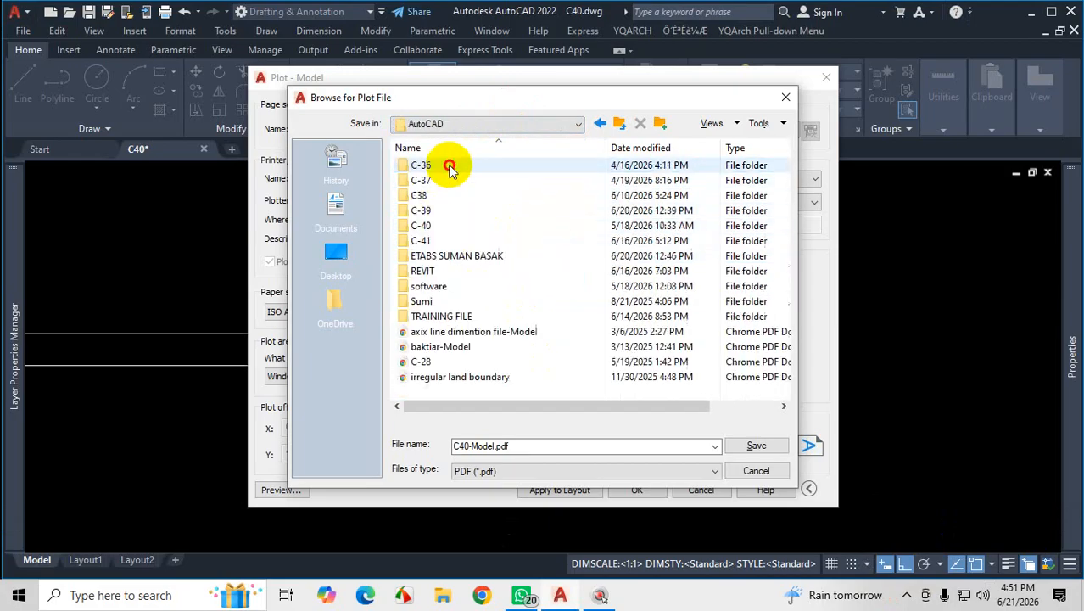
pyautogui.doubleClick(431, 225)
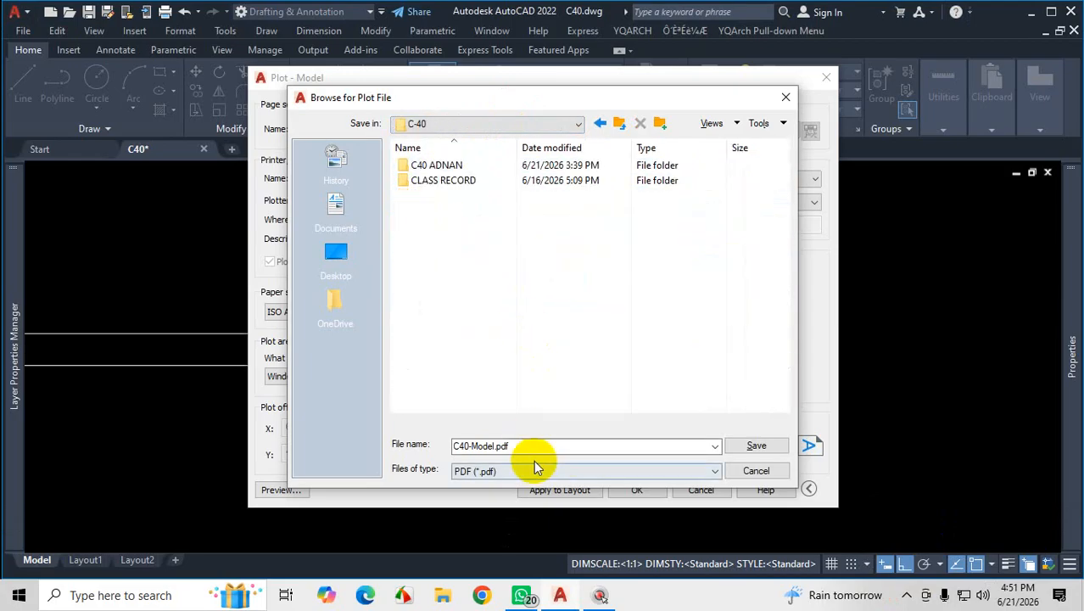
pyautogui.click(766, 449)
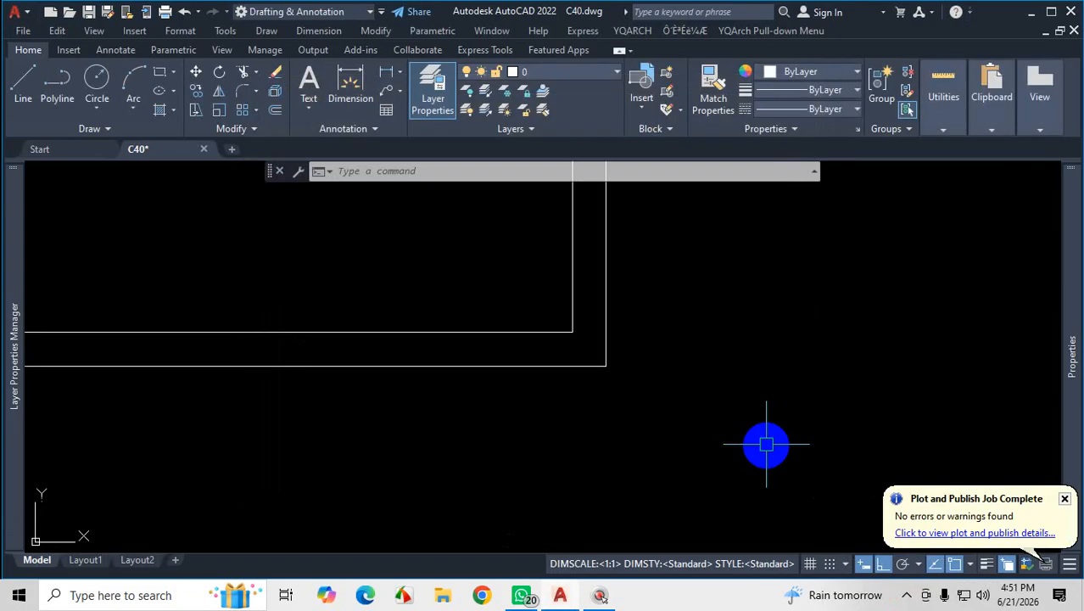
# Examine the plotted floor plan in the opened PDF, zooming out to 25% so the whole page is in view
pyautogui.scroll(-4, 509, 254)
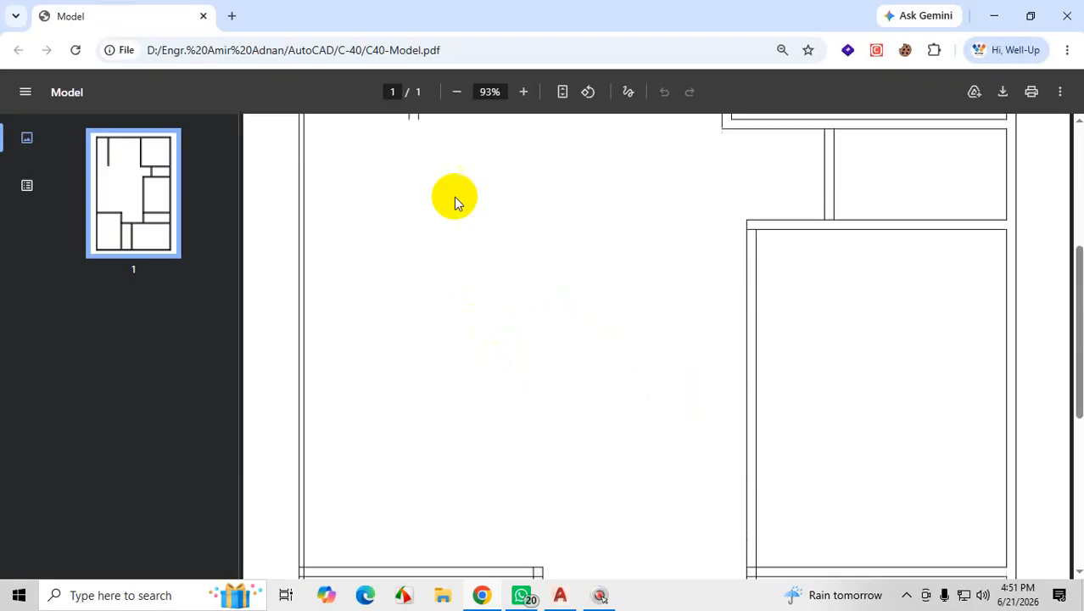
pyautogui.click(459, 96)
pyautogui.click(459, 96)
pyautogui.click(459, 96)
pyautogui.click(459, 95)
pyautogui.click(459, 96)
pyautogui.click(459, 96)
pyautogui.click(459, 95)
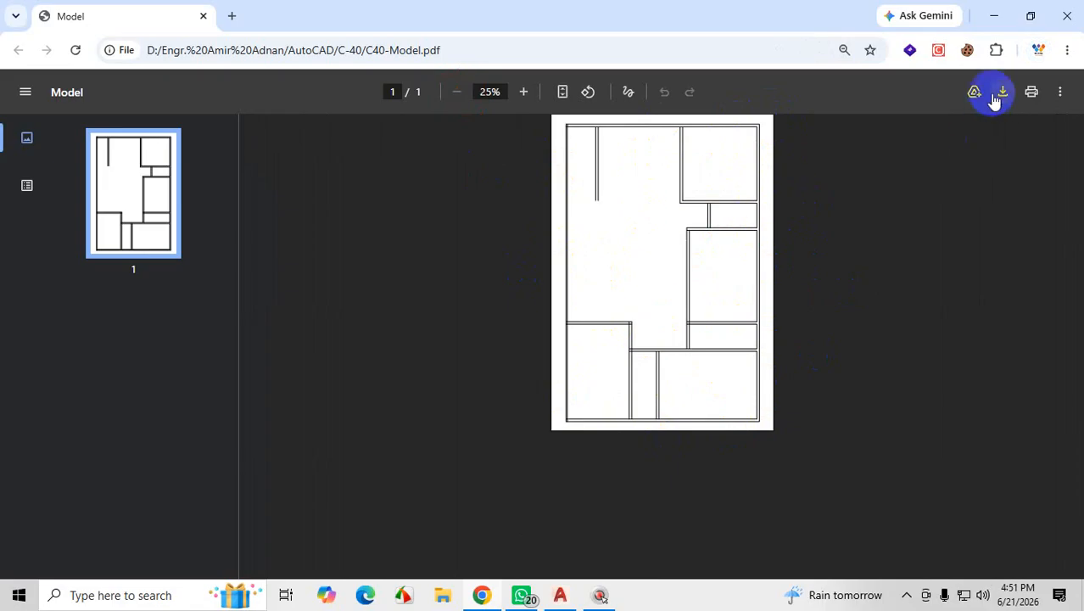
# Close the plotted PDF, return to AutoCAD, and open the plot settings to review the paper size, plot area and centering
pyautogui.click(1070, 24)
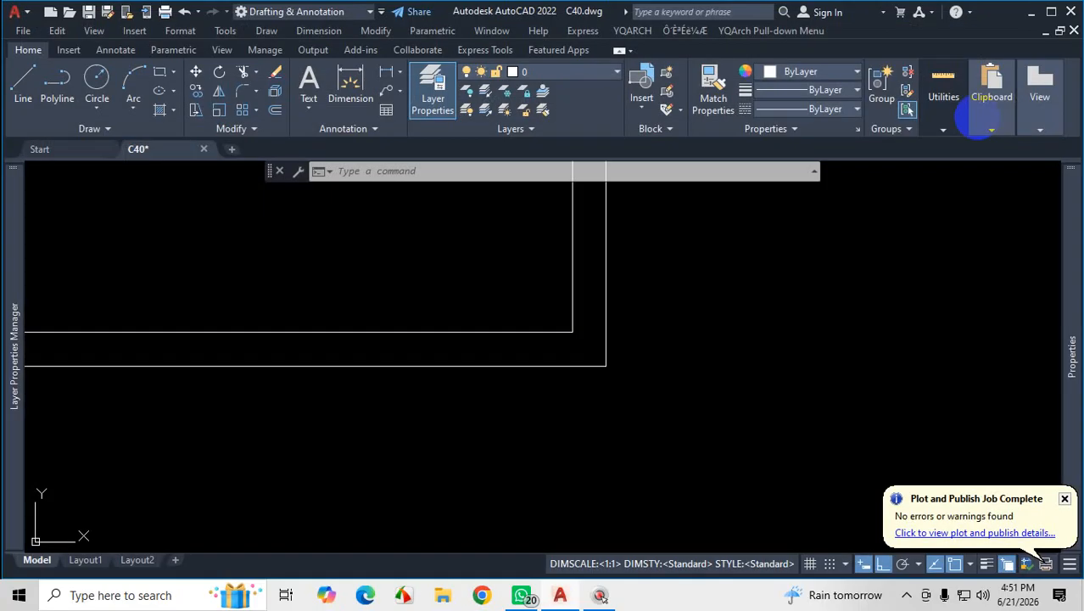
pyautogui.scroll(-5, 678, 433)
pyautogui.scroll(2, 697, 443)
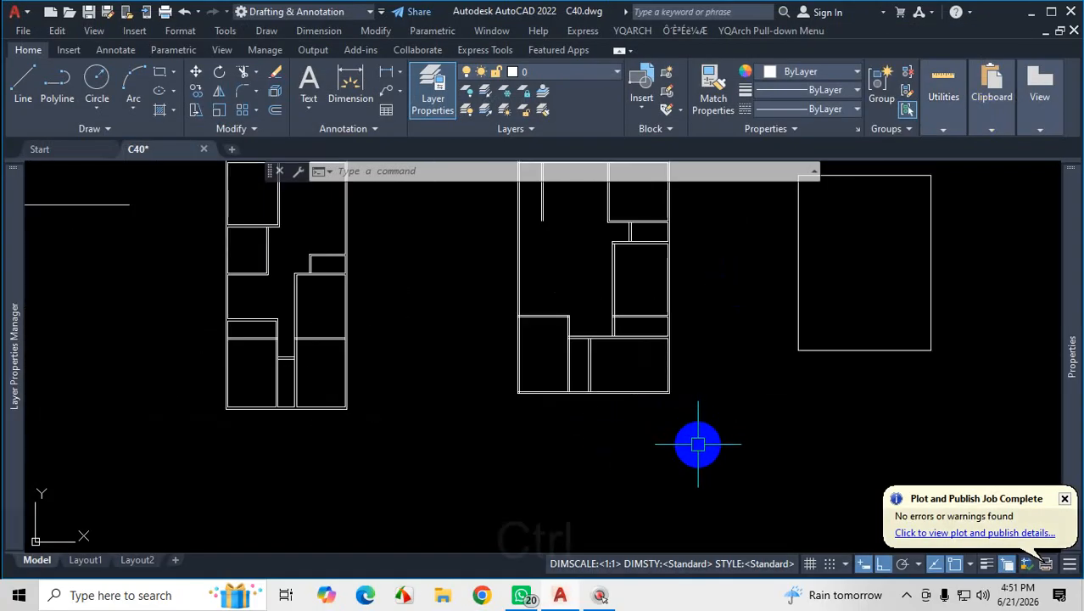
pyautogui.hotkey('ctrl', 'p')
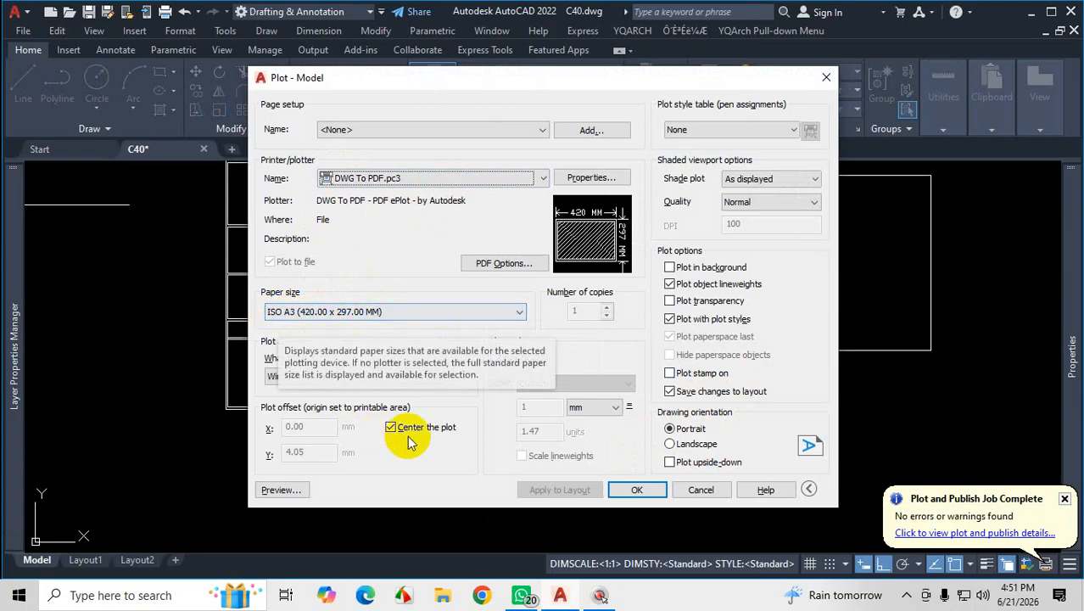
pyautogui.hotkey('ctrl', '1')
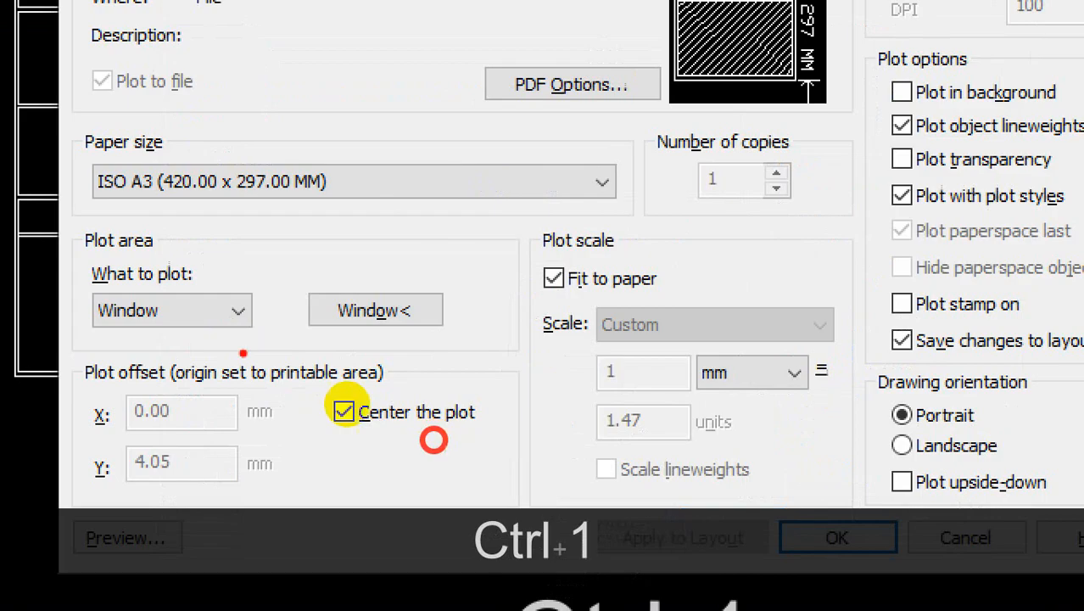
pyautogui.press('Escape')
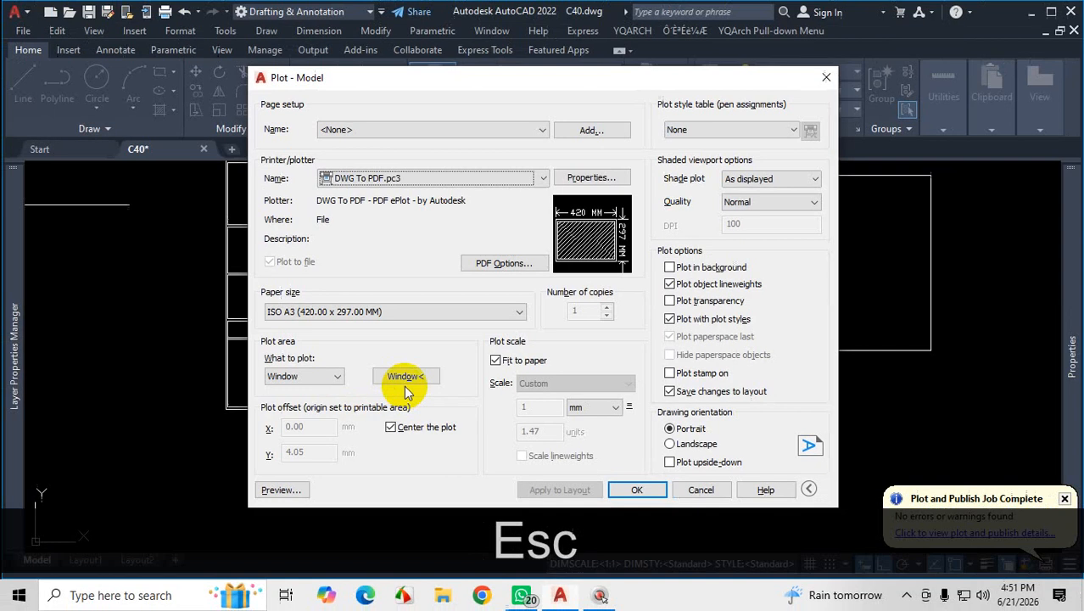
# Keep Window as the plot area and define it just outside the outer walls of the narrower floor plan
pyautogui.click(334, 378)
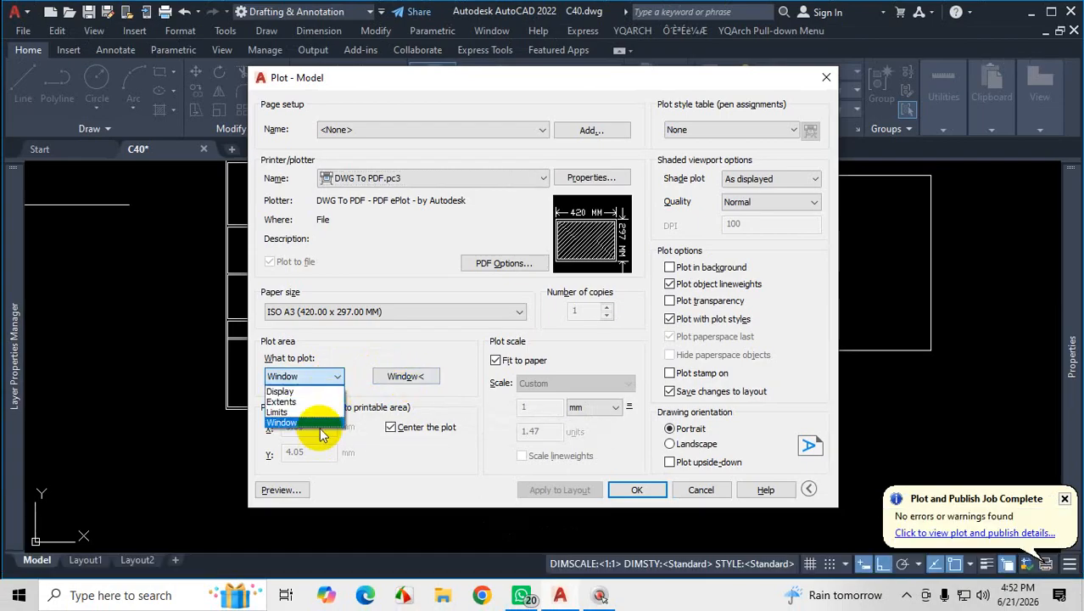
pyautogui.click(410, 380)
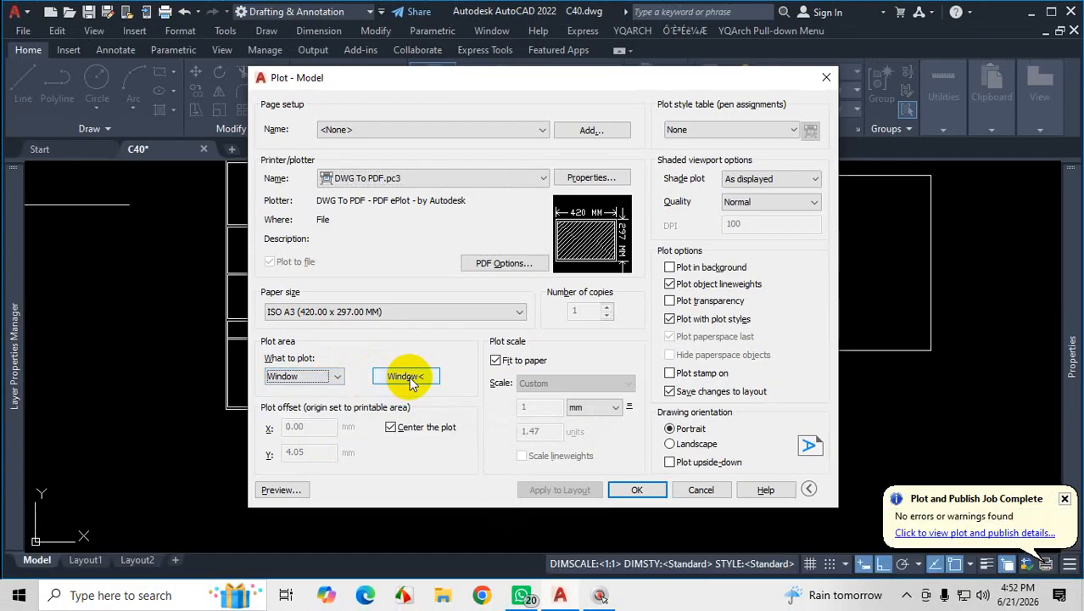
pyautogui.click(410, 380)
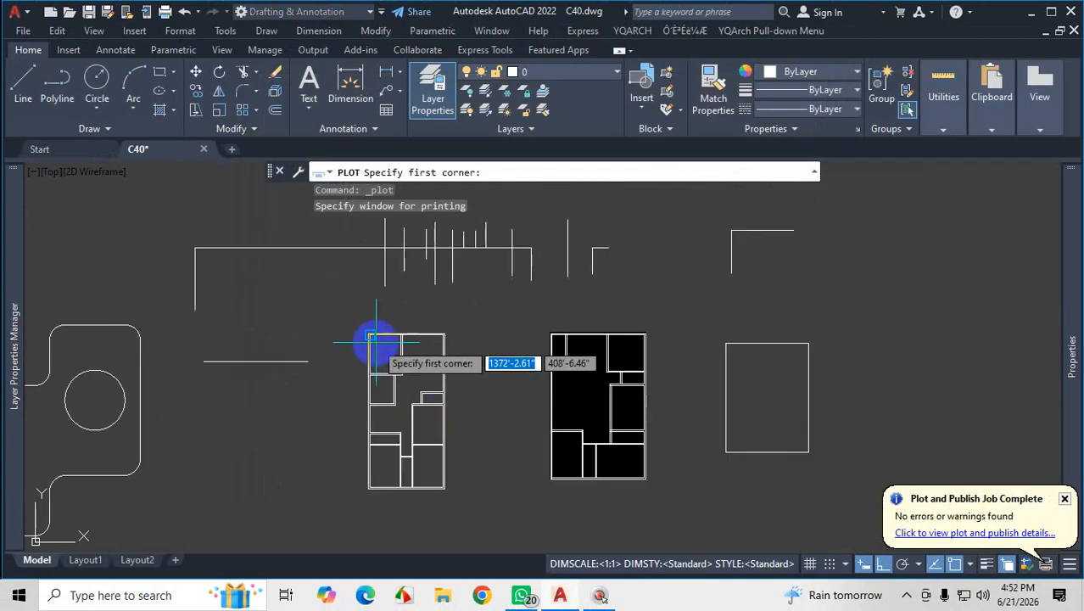
pyautogui.scroll(5, 368, 303)
pyautogui.click(352, 293)
pyautogui.scroll(-5, 400, 239)
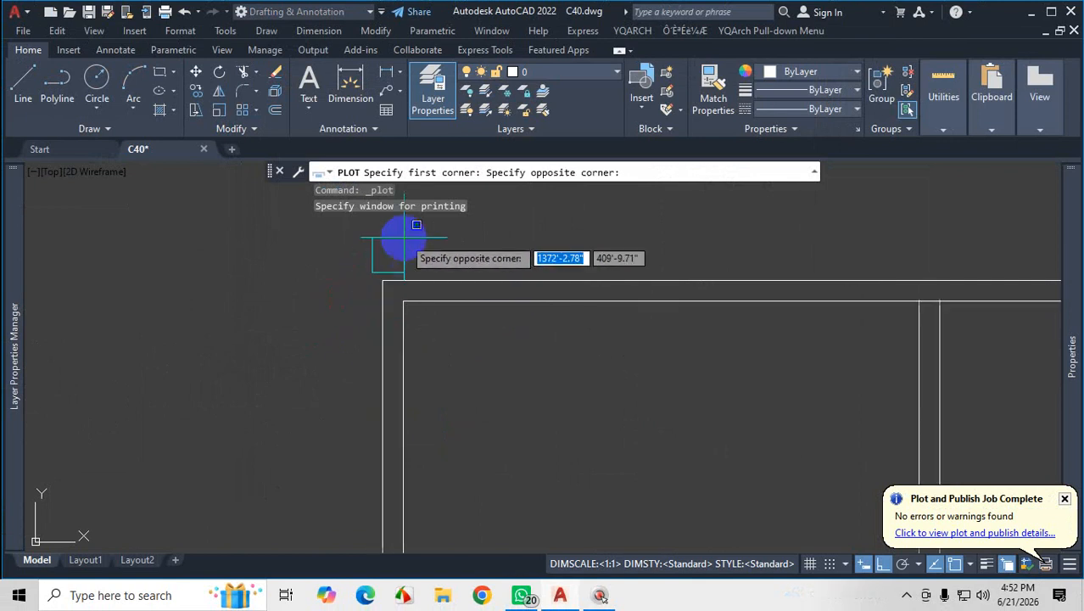
pyautogui.scroll(4, 560, 450)
pyautogui.scroll(3, 560, 449)
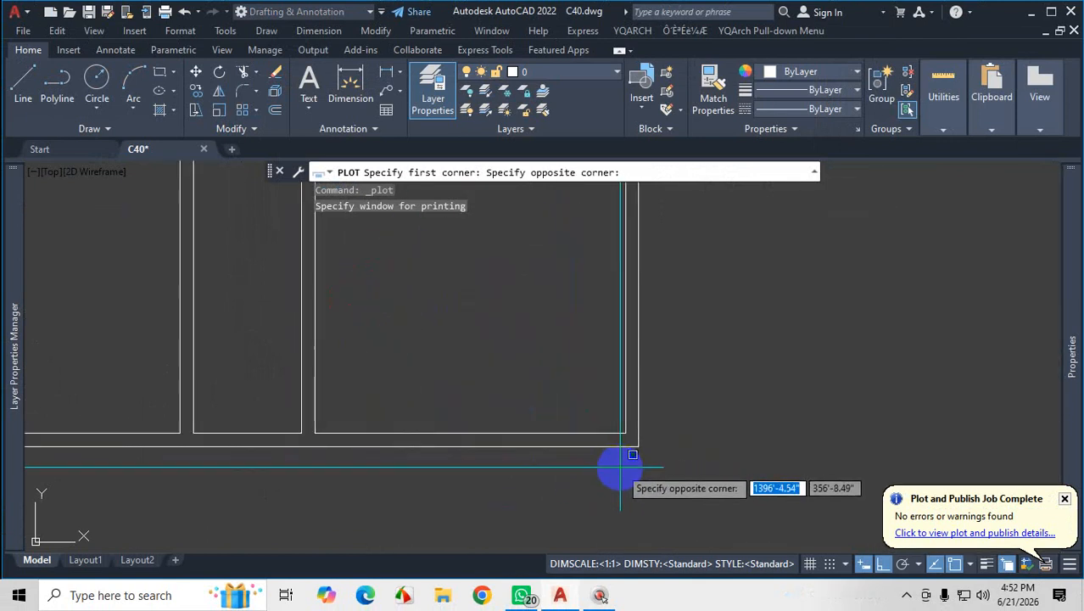
pyautogui.click(649, 460)
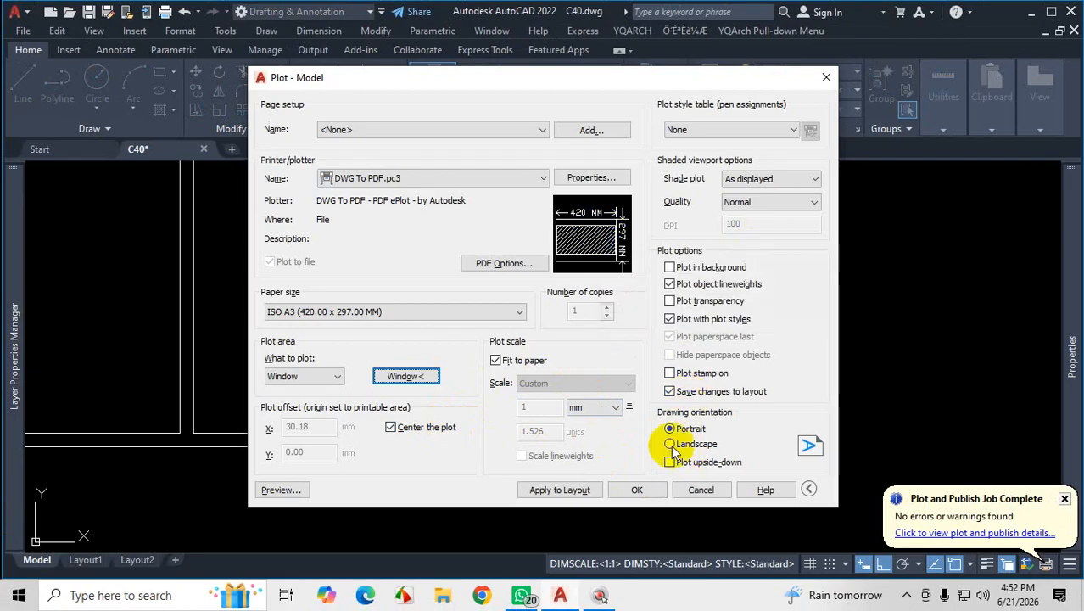
# Select Portrait orientation, preview the narrower plan's plot, and close the preview and the plot settings without plotting
pyautogui.click(703, 450)
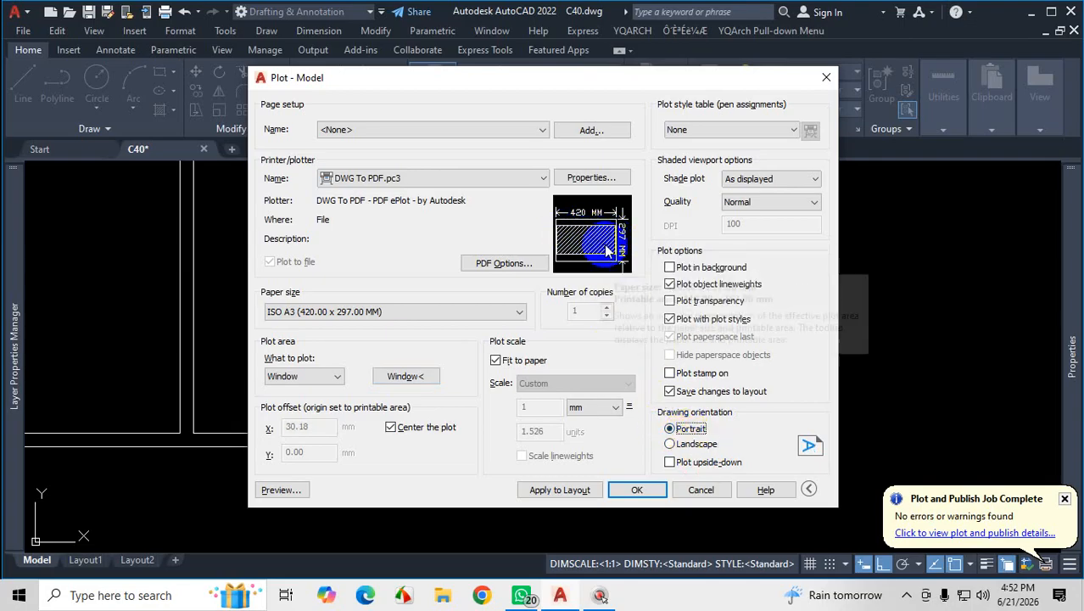
pyautogui.click(676, 431)
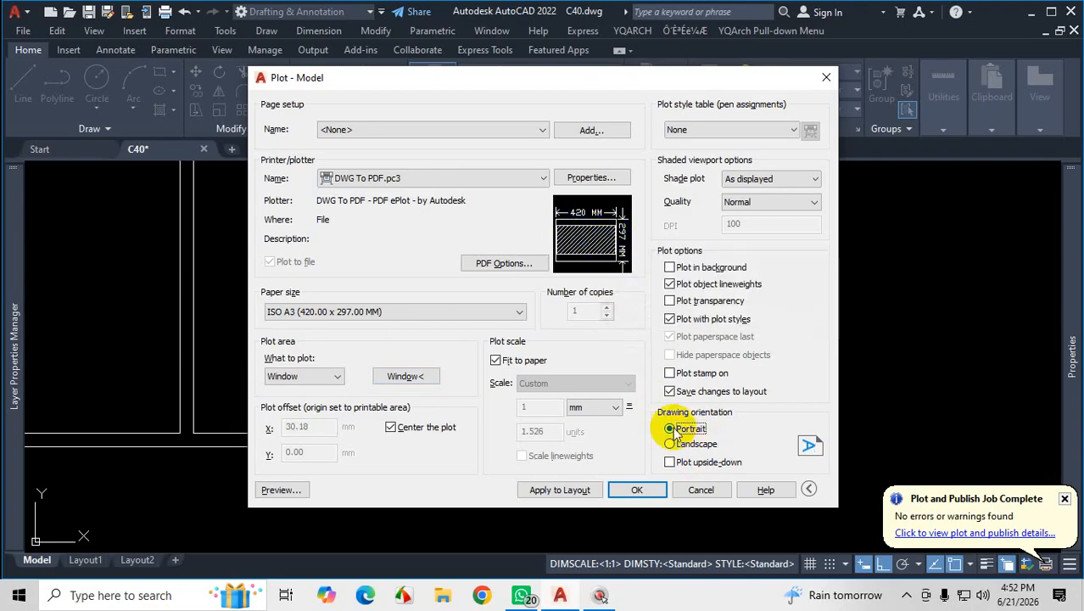
pyautogui.click(278, 494)
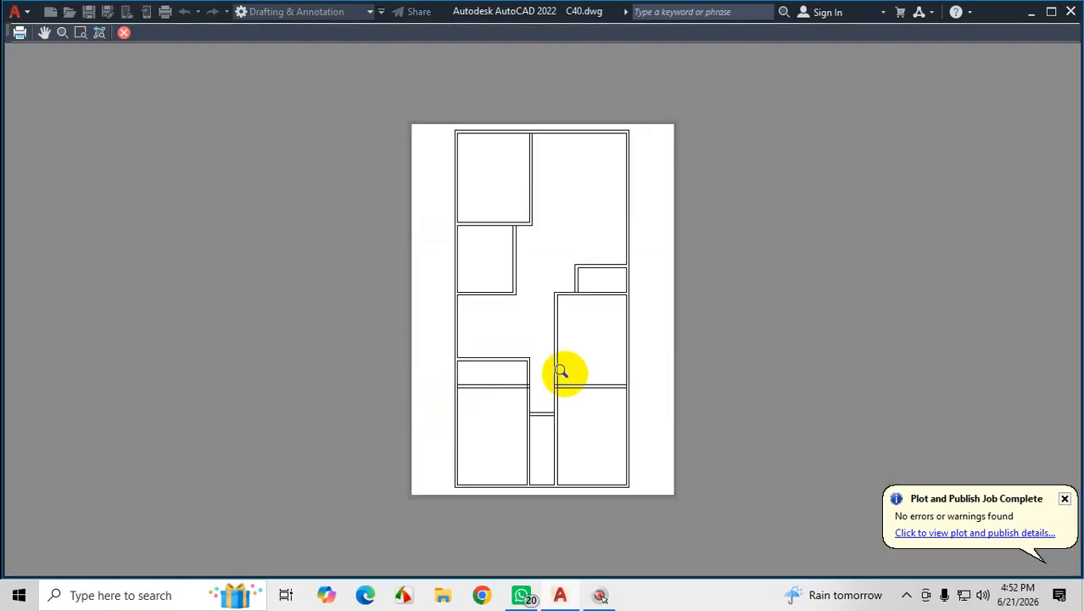
pyautogui.click(123, 34)
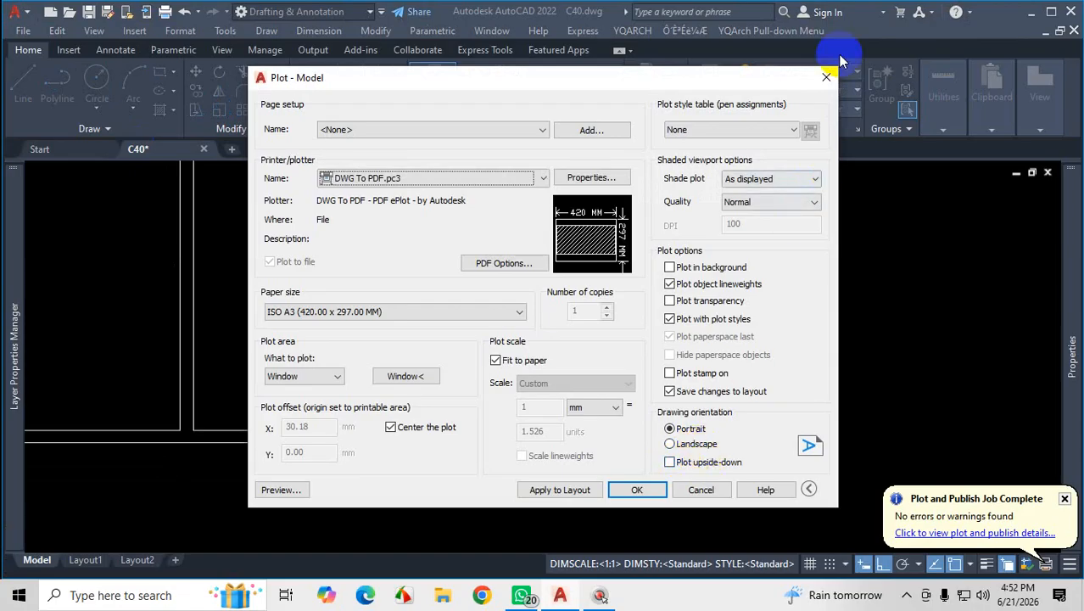
pyautogui.click(825, 81)
# Dismiss the plot notification, check the reference plan PDF names in the WhatsApp class chat, and return to AutoCAD
pyautogui.scroll(-3, 675, 339)
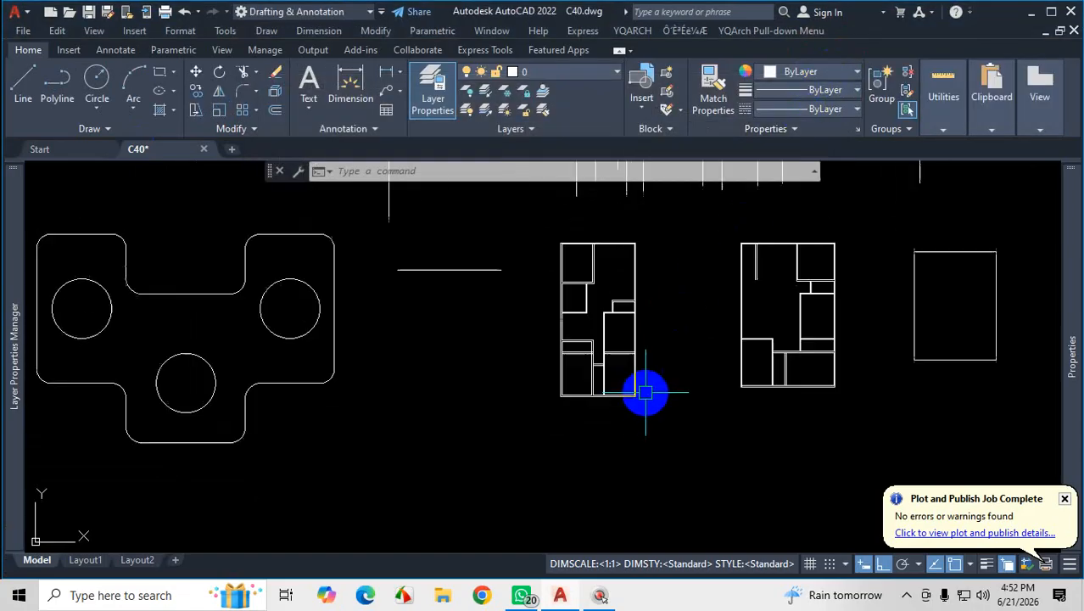
pyautogui.scroll(4, 677, 296)
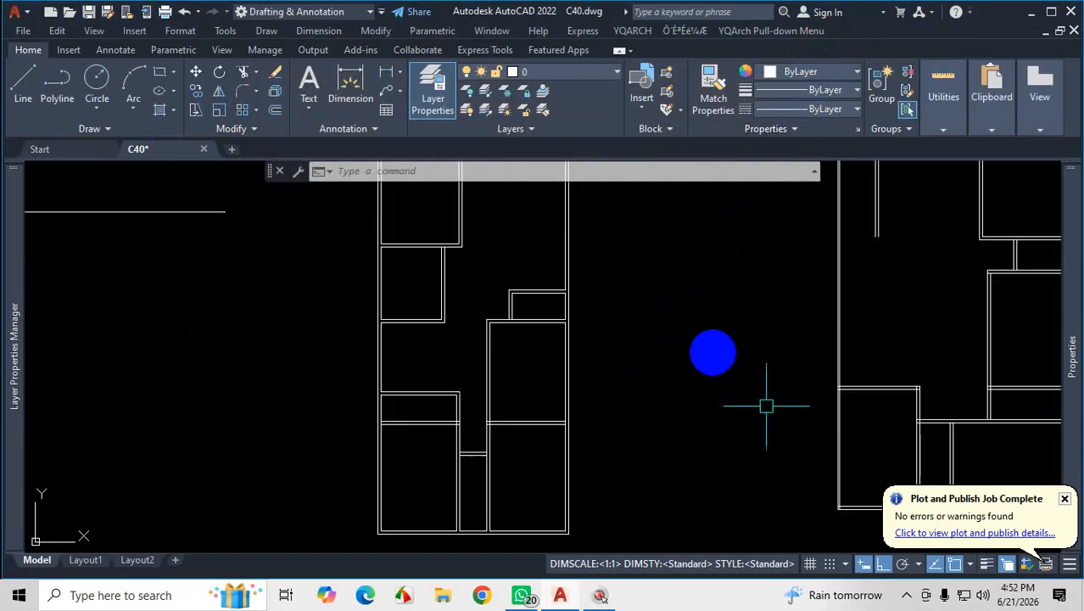
pyautogui.click(1066, 500)
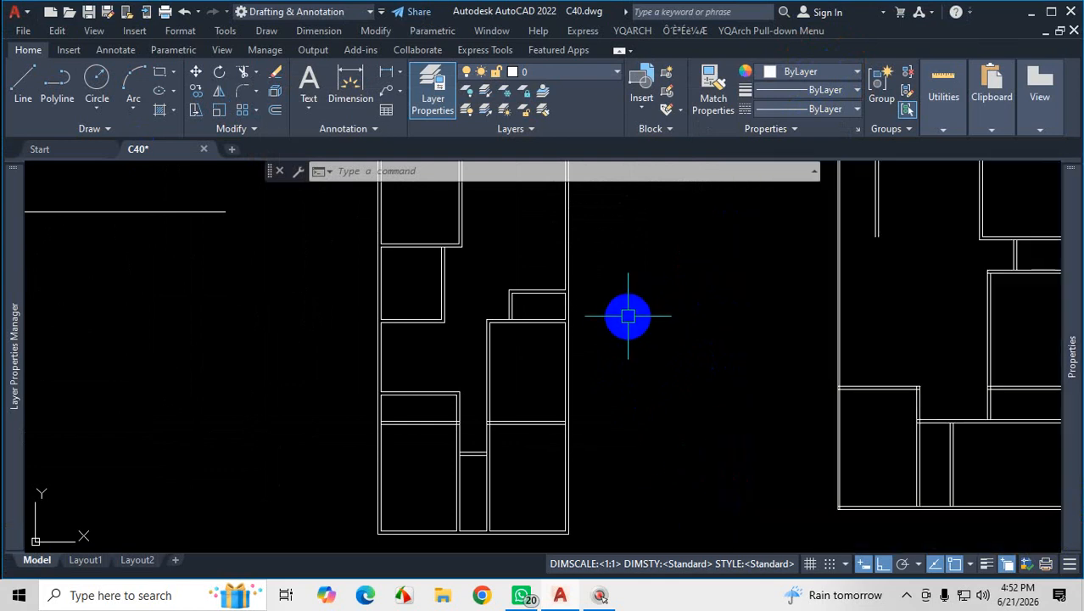
pyautogui.press('Escape')
pyautogui.click(521, 595)
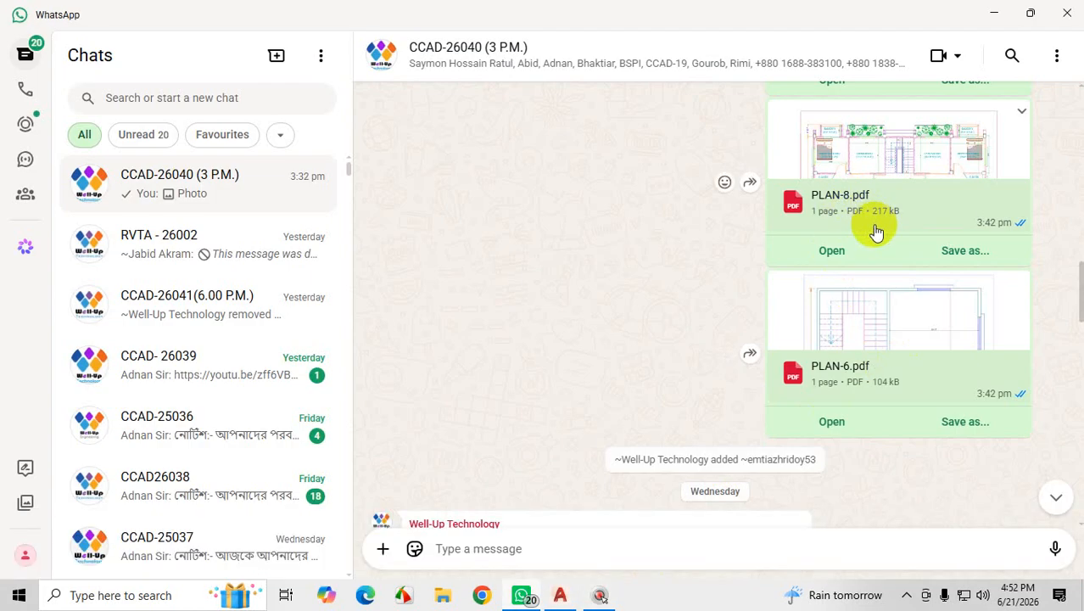
pyautogui.scroll(3, 876, 232)
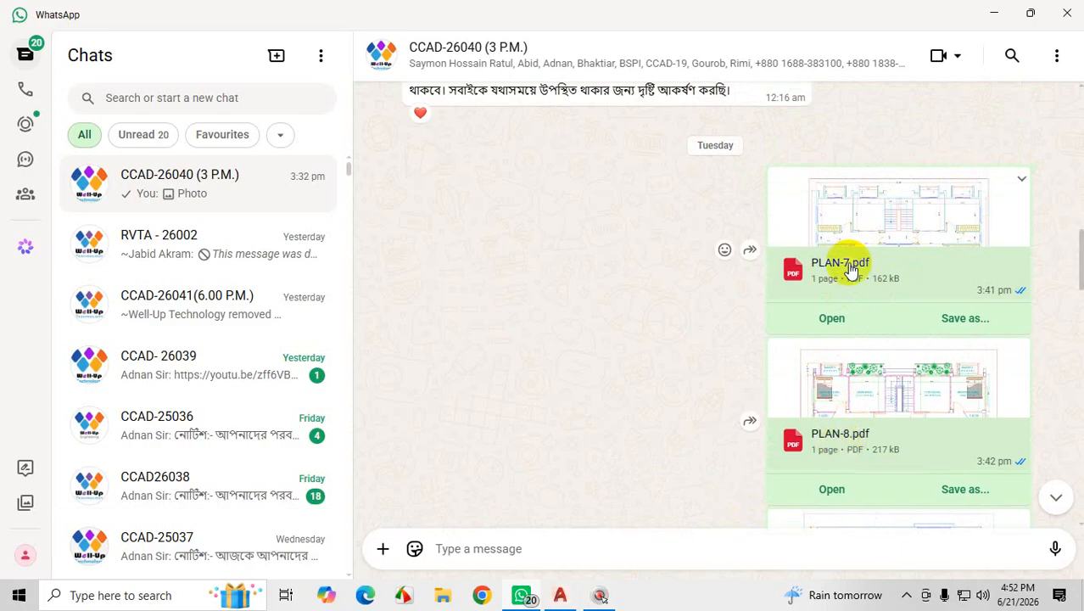
pyautogui.click(560, 595)
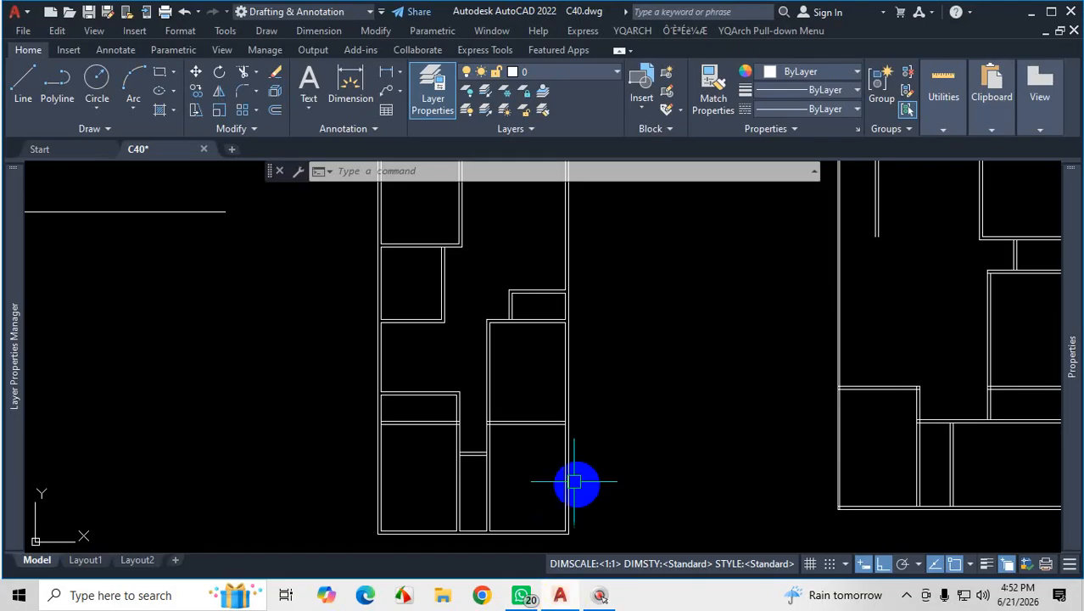
# Reopen the plot settings and define the plot window around the narrower floor plan
pyautogui.press('ctrl')
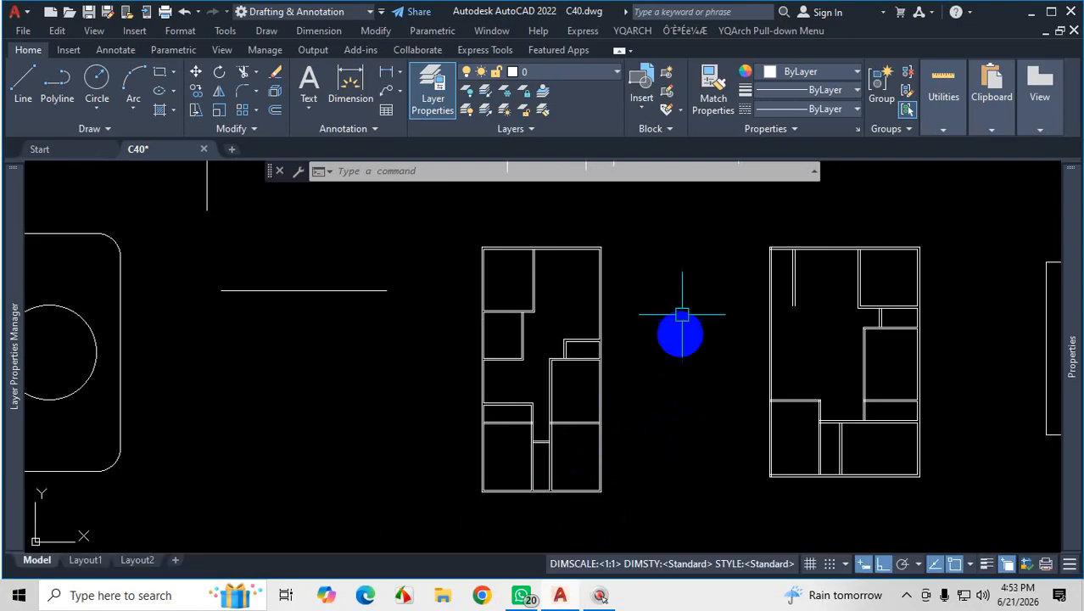
pyautogui.hotkey('ctrl', 'p')
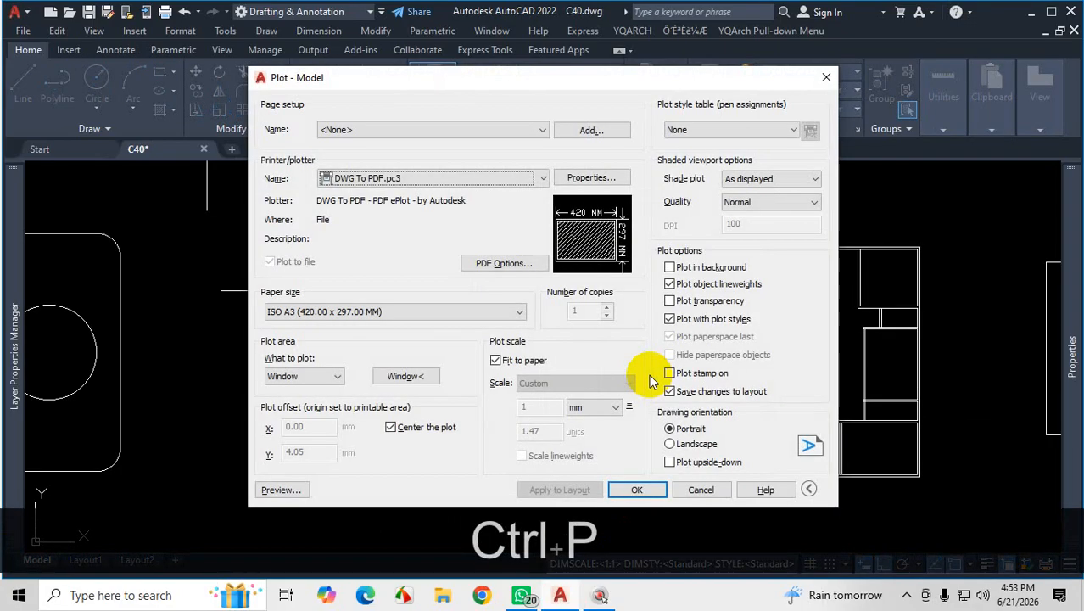
pyautogui.click(413, 376)
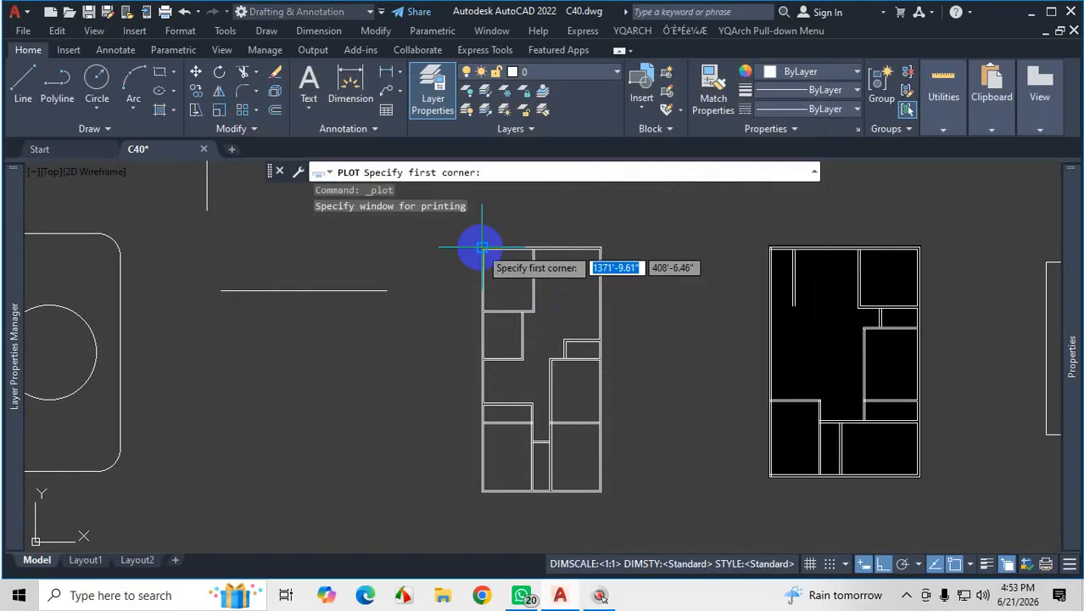
pyautogui.click(469, 235)
pyautogui.click(615, 503)
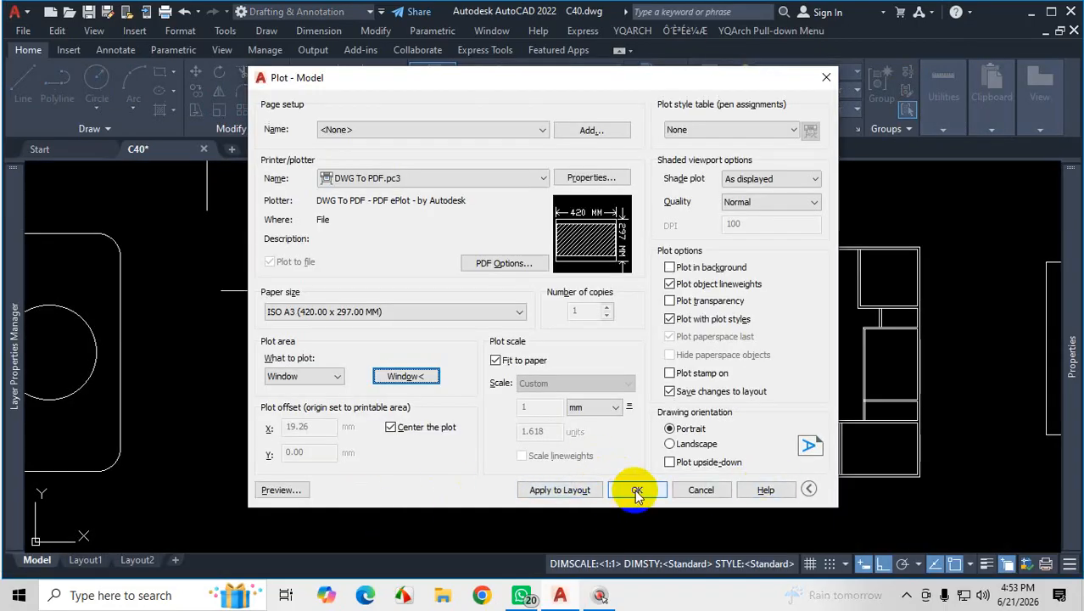
# Start the PDF plot, enter a file name combining PLAN-7 and the person's name, and cancel both the save and the plot
pyautogui.click(635, 489)
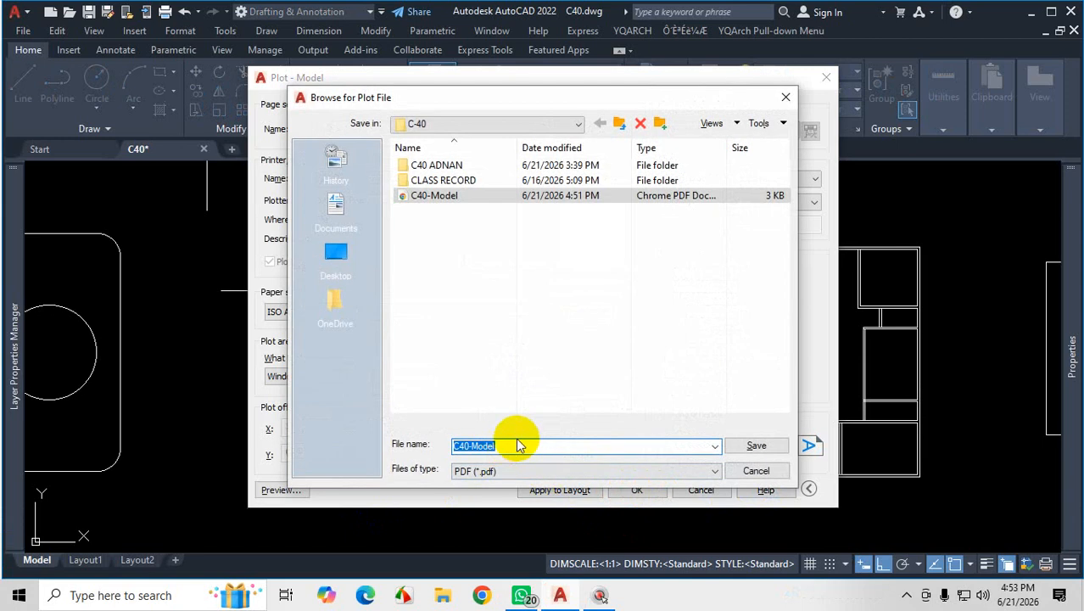
pyautogui.write('PL')
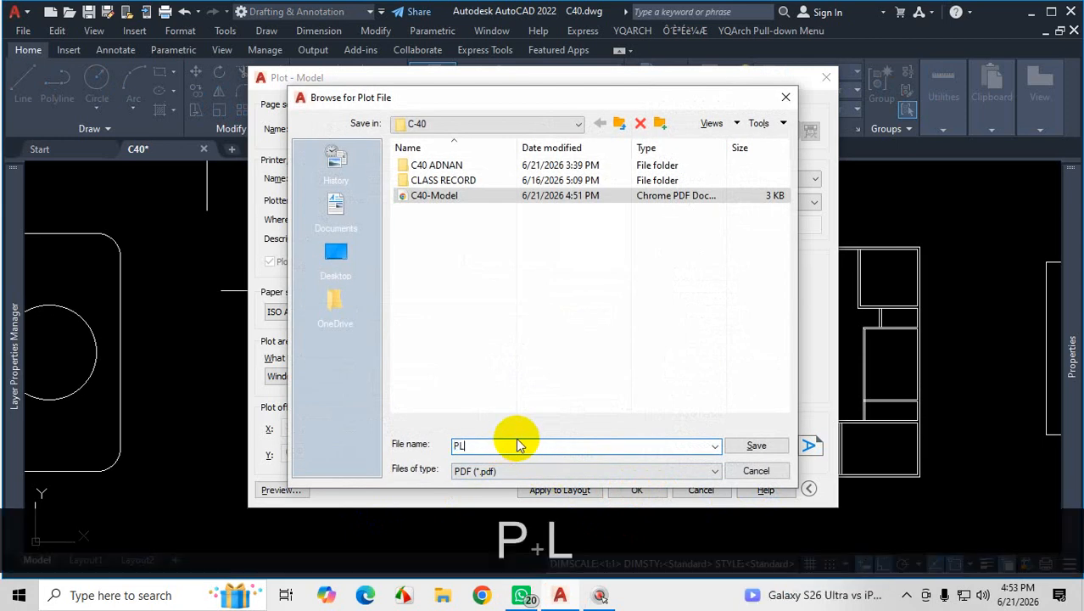
pyautogui.write('AN-')
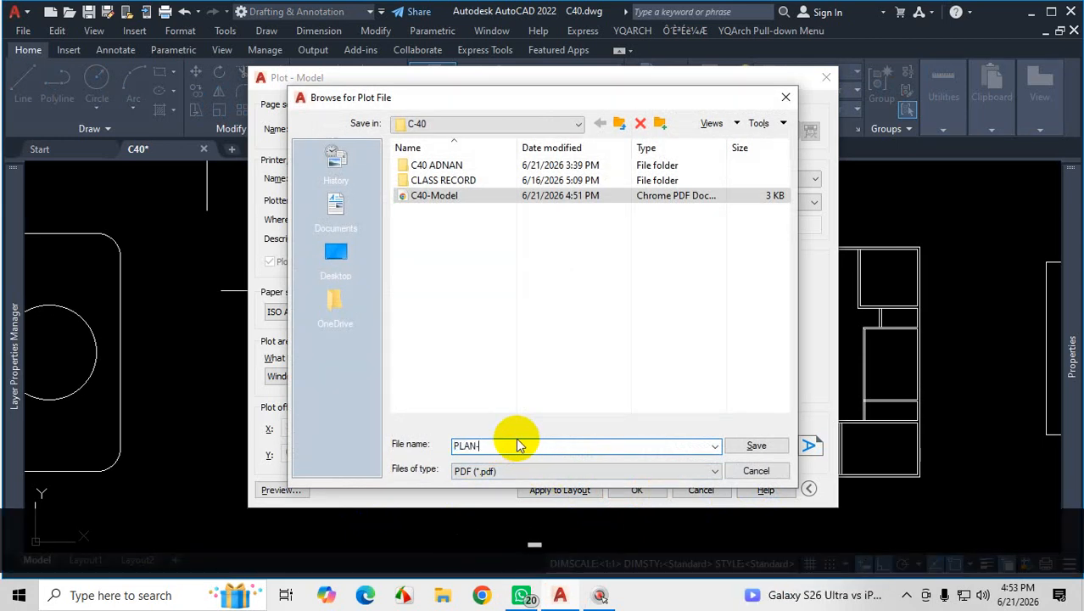
pyautogui.write('7,ADNAN')
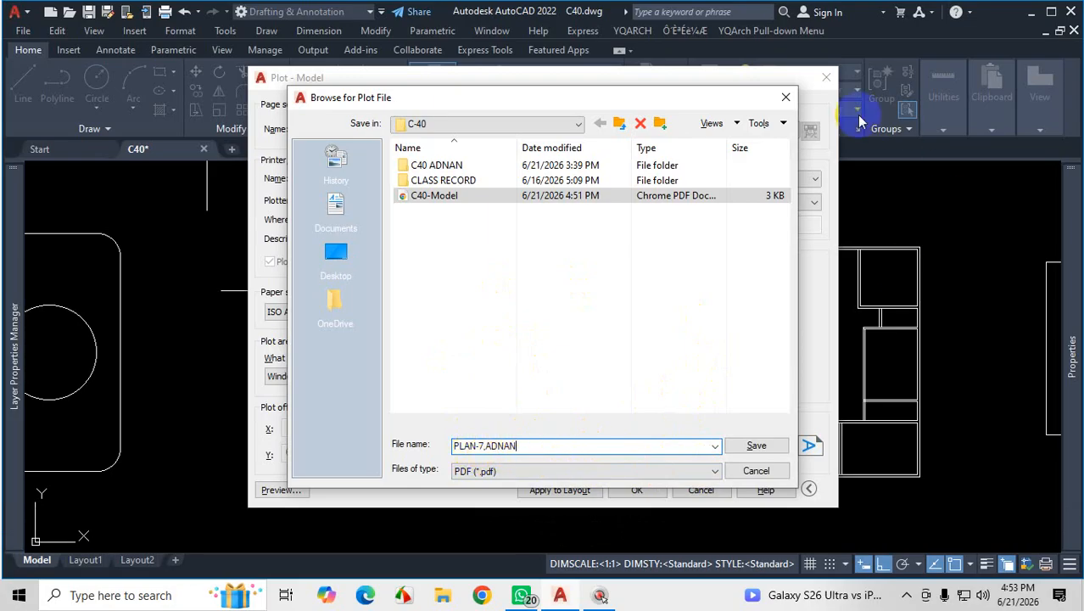
pyautogui.click(788, 102)
pyautogui.click(825, 77)
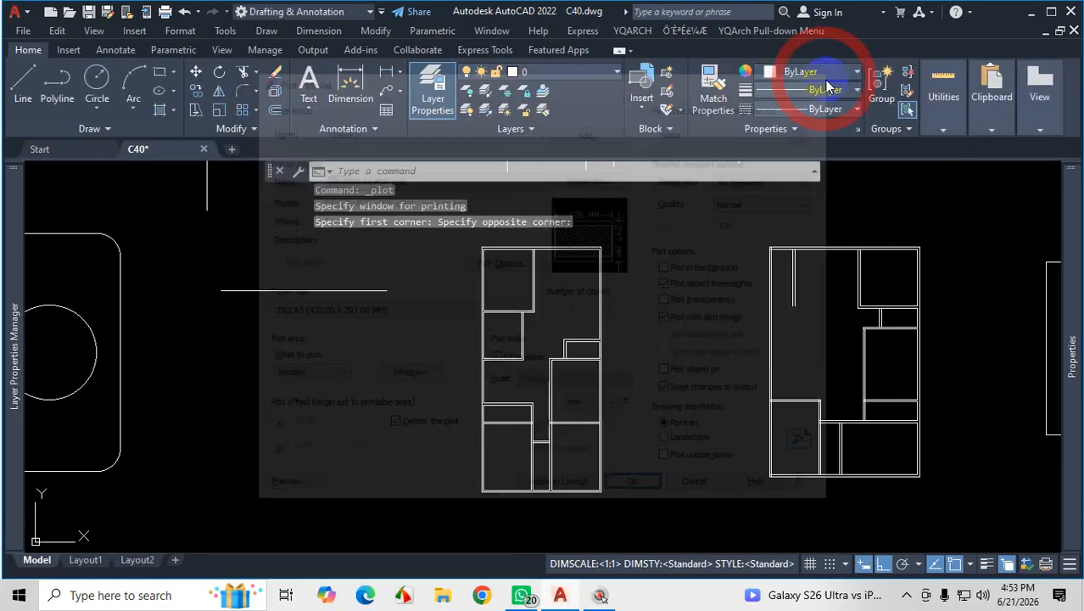